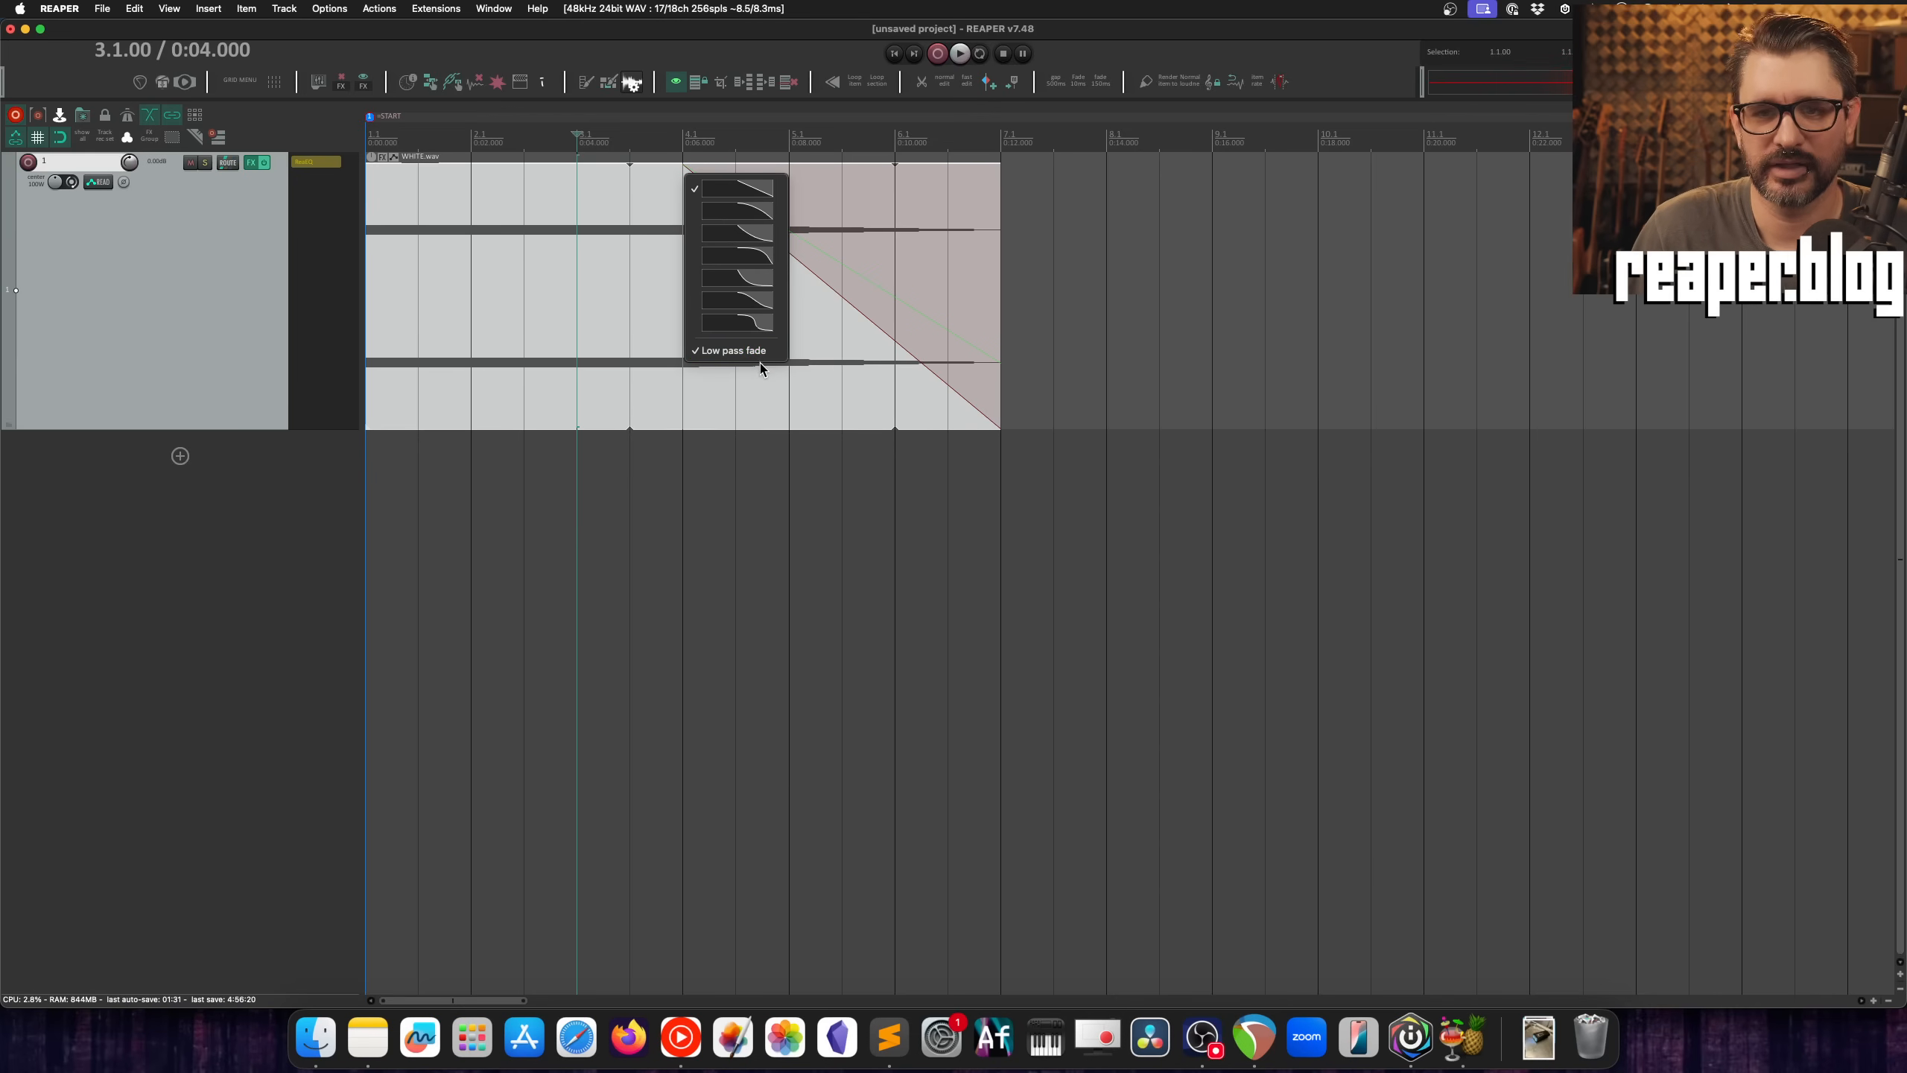
Step: Keep the linear shape, lengthen the item's fade-out to start at 3.1.00, and turn off its low pass fade
click(766, 191)
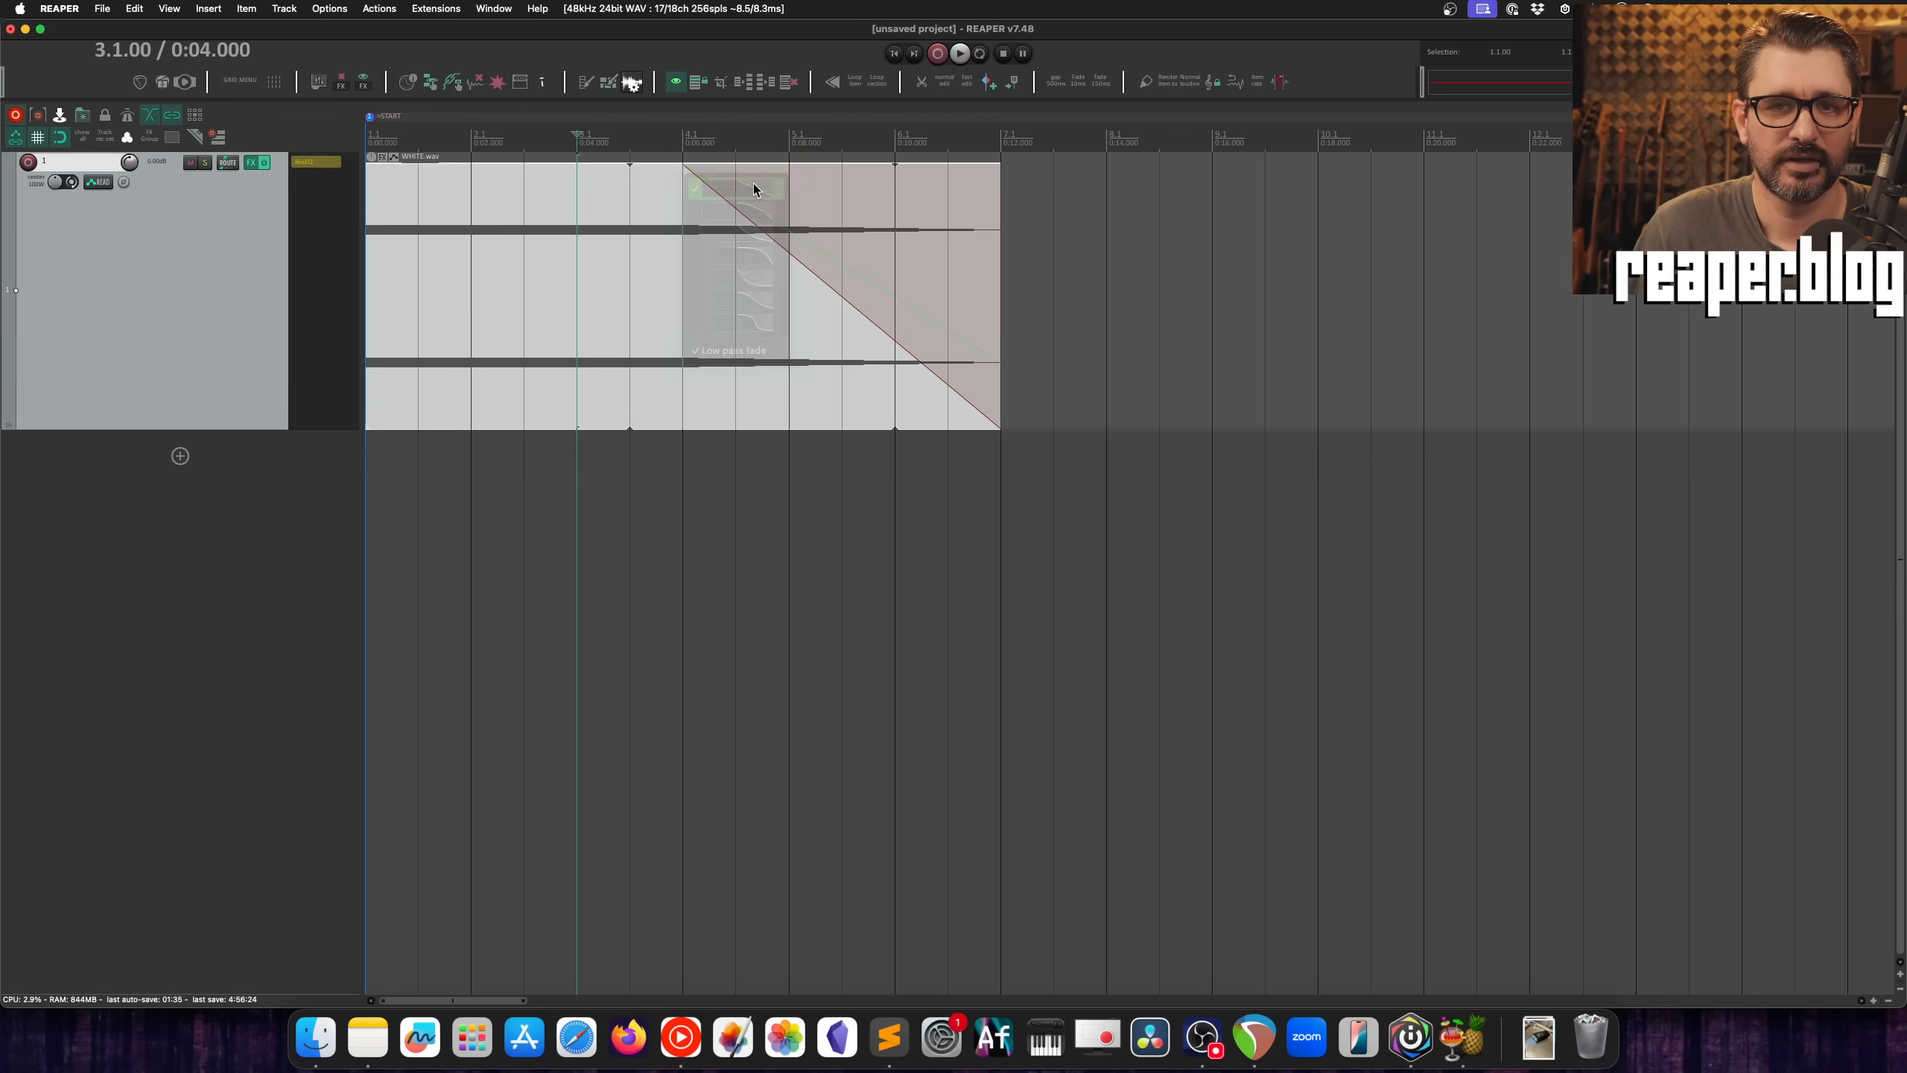
drag(686, 166, 575, 172)
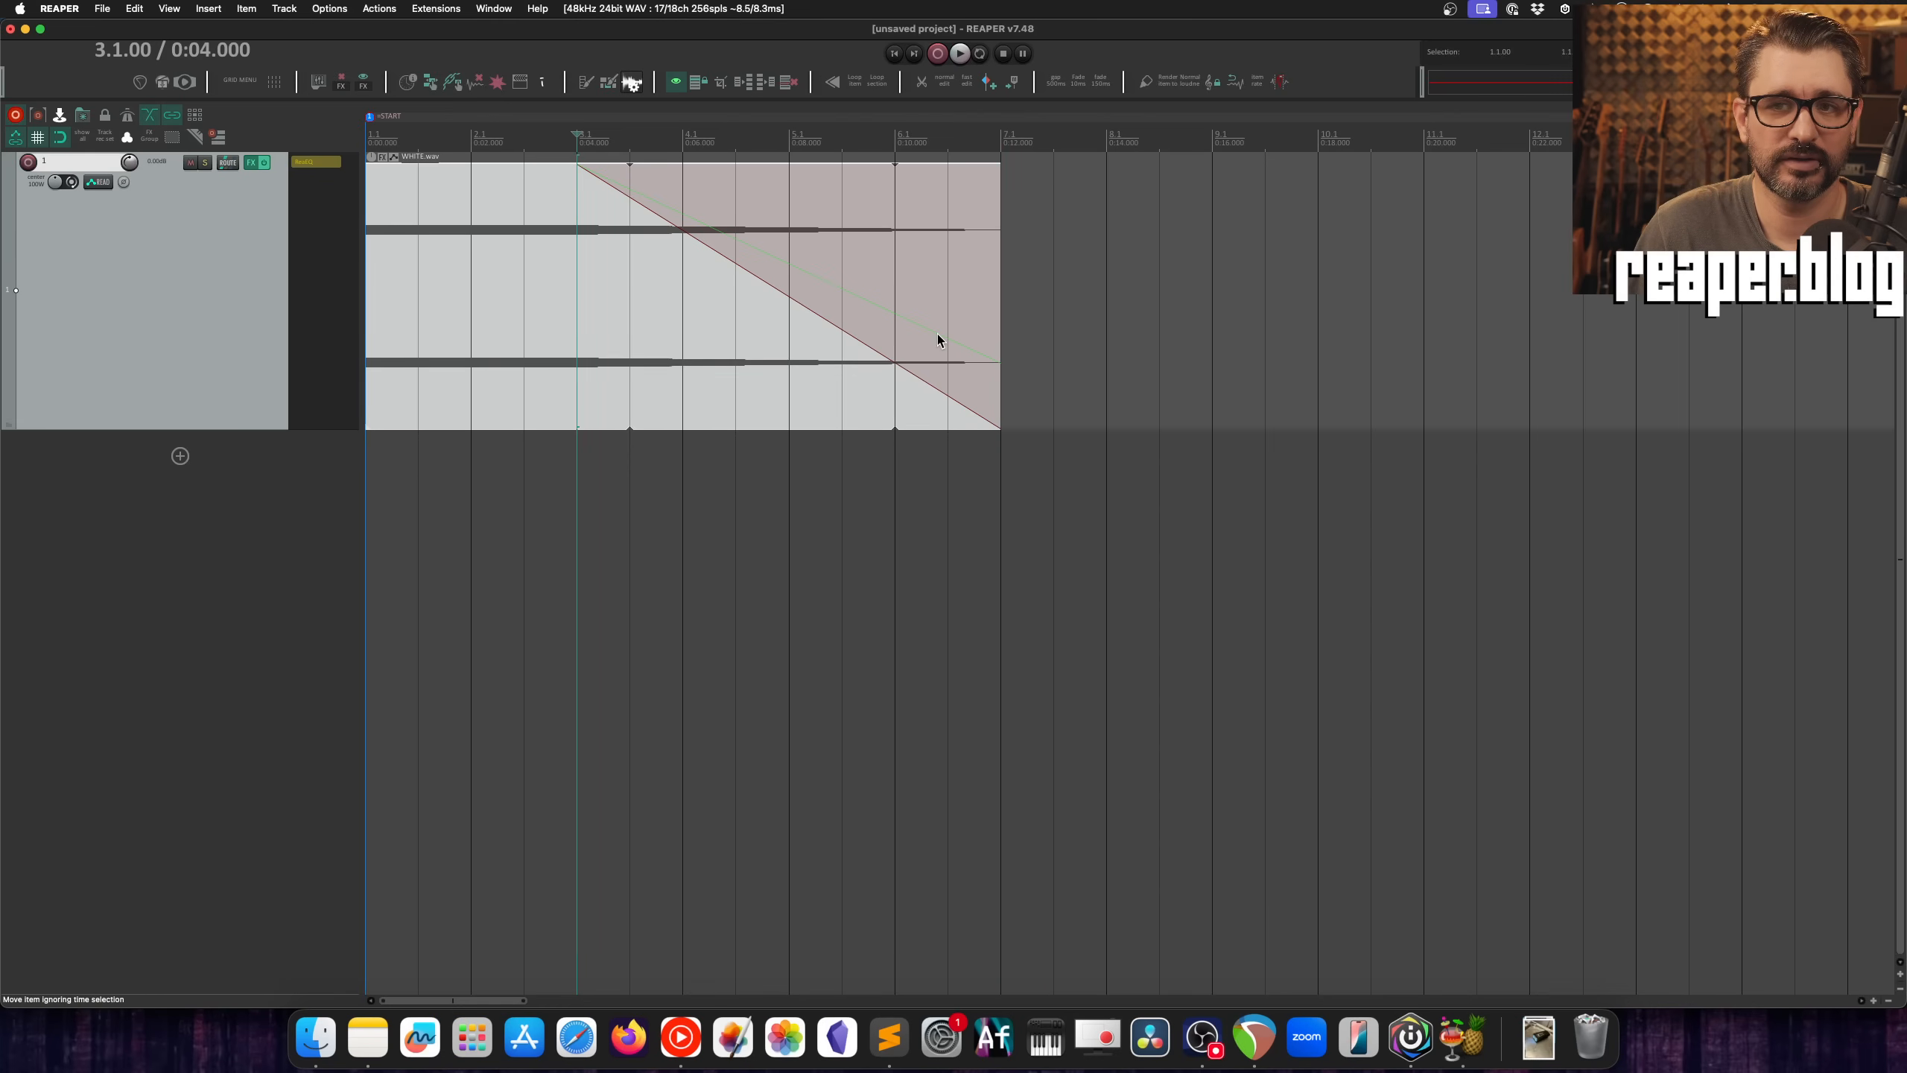
right_click(579, 170)
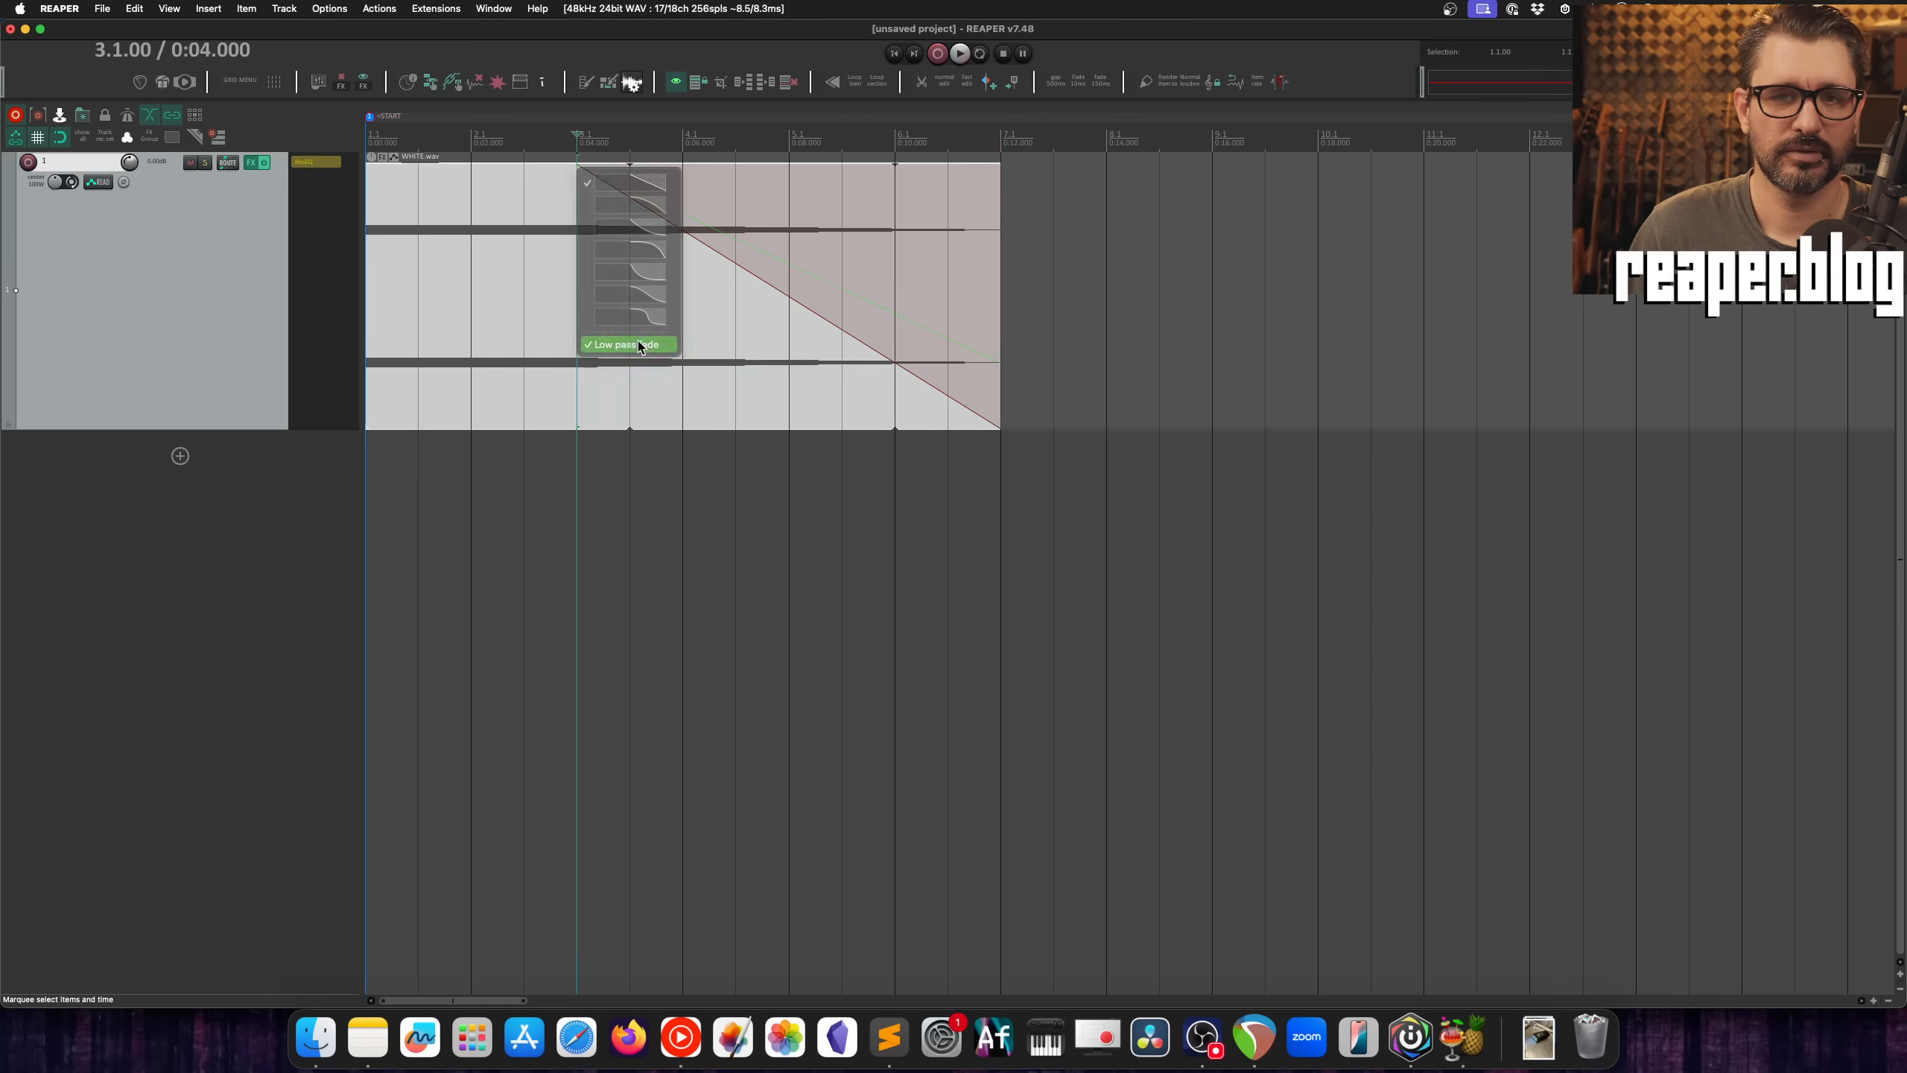
click(640, 346)
Step: Play the item from 2.1.00 through its end to hear the plain volume fade-out
click(463, 138)
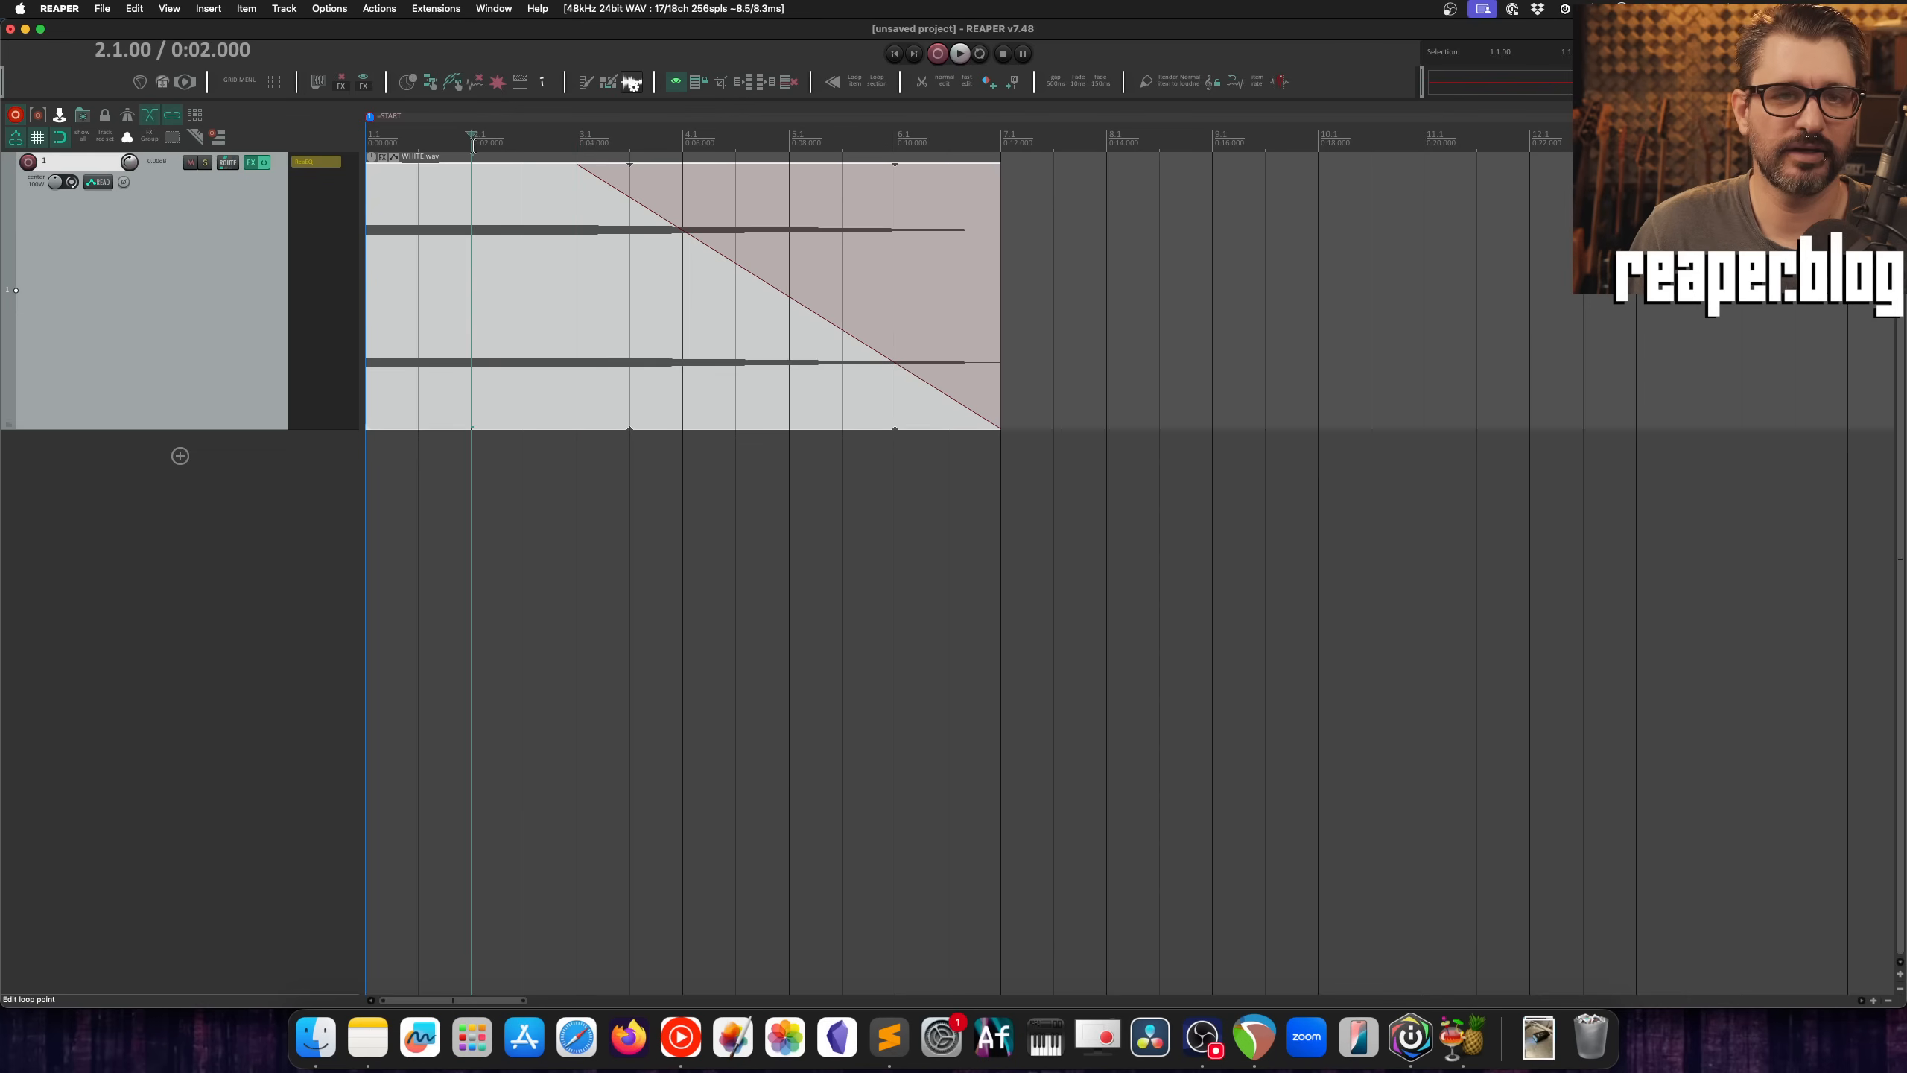
key(space)
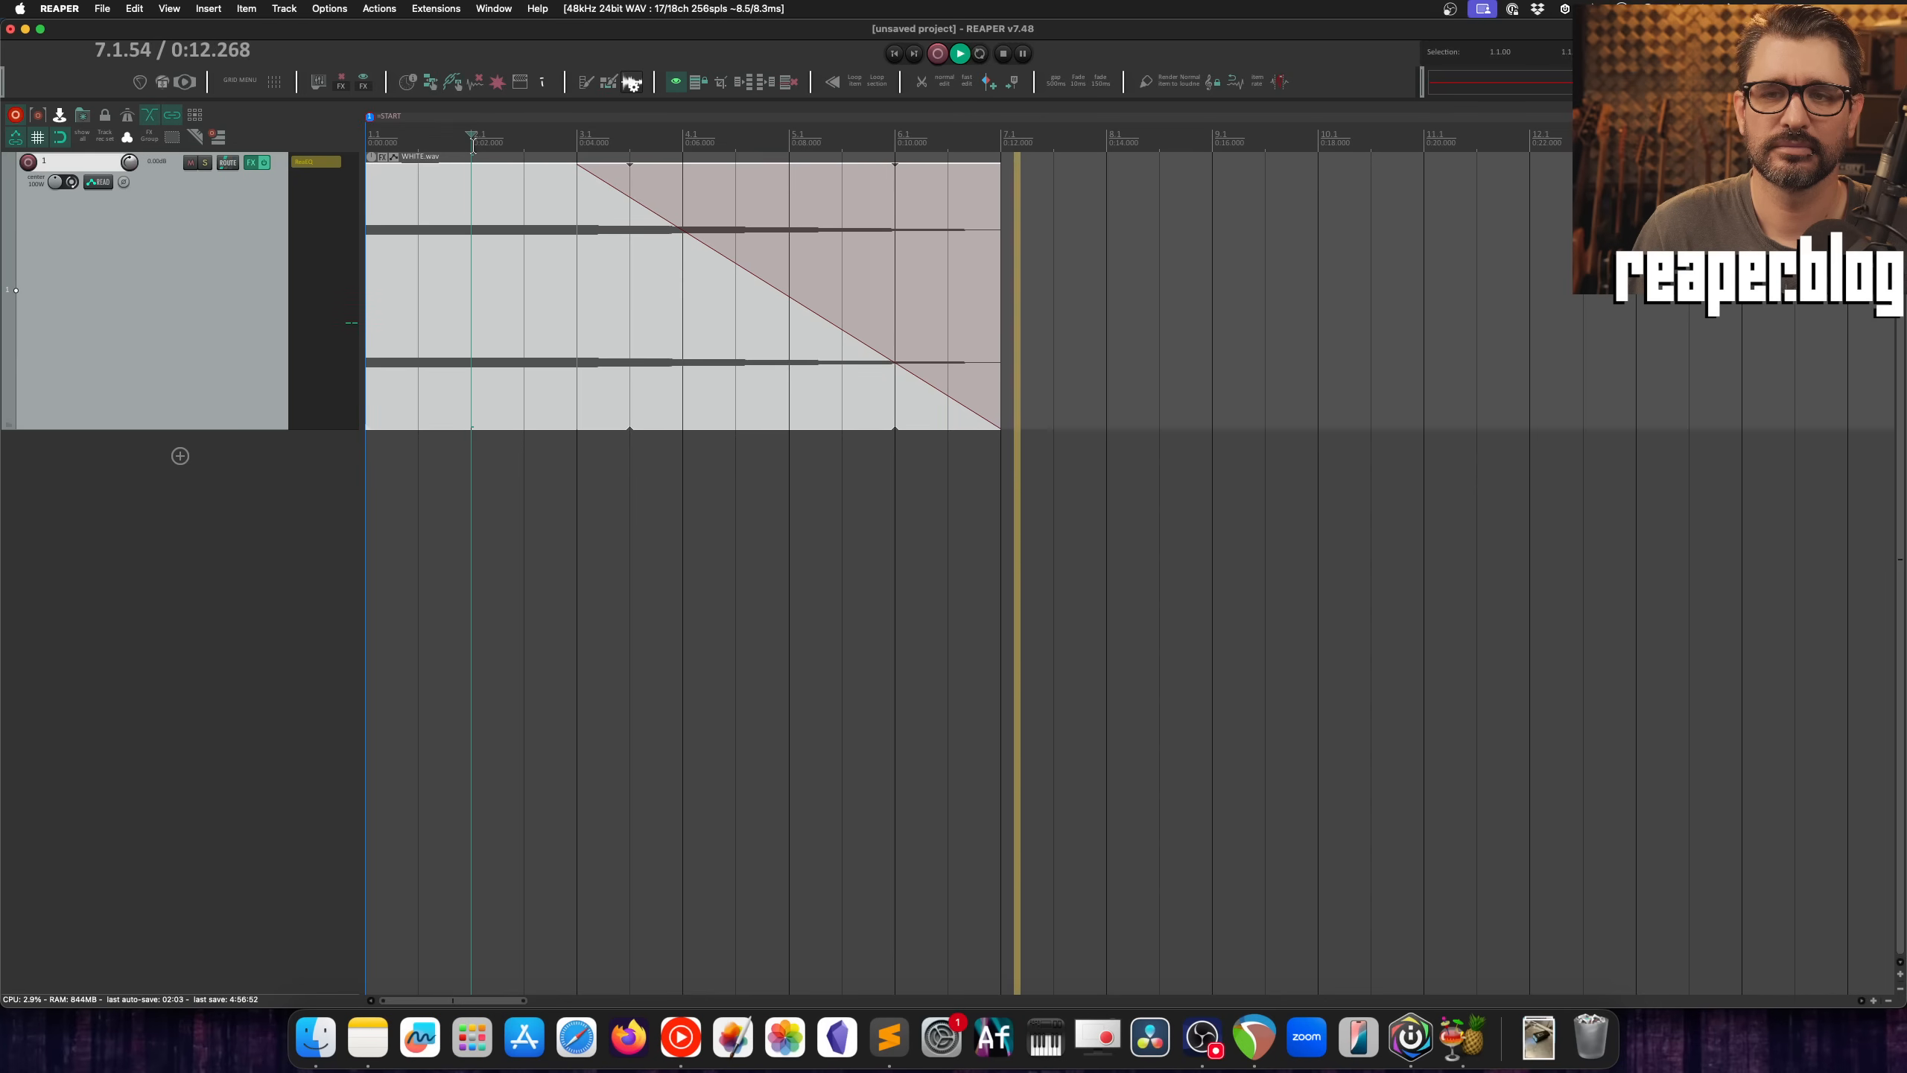
key(space)
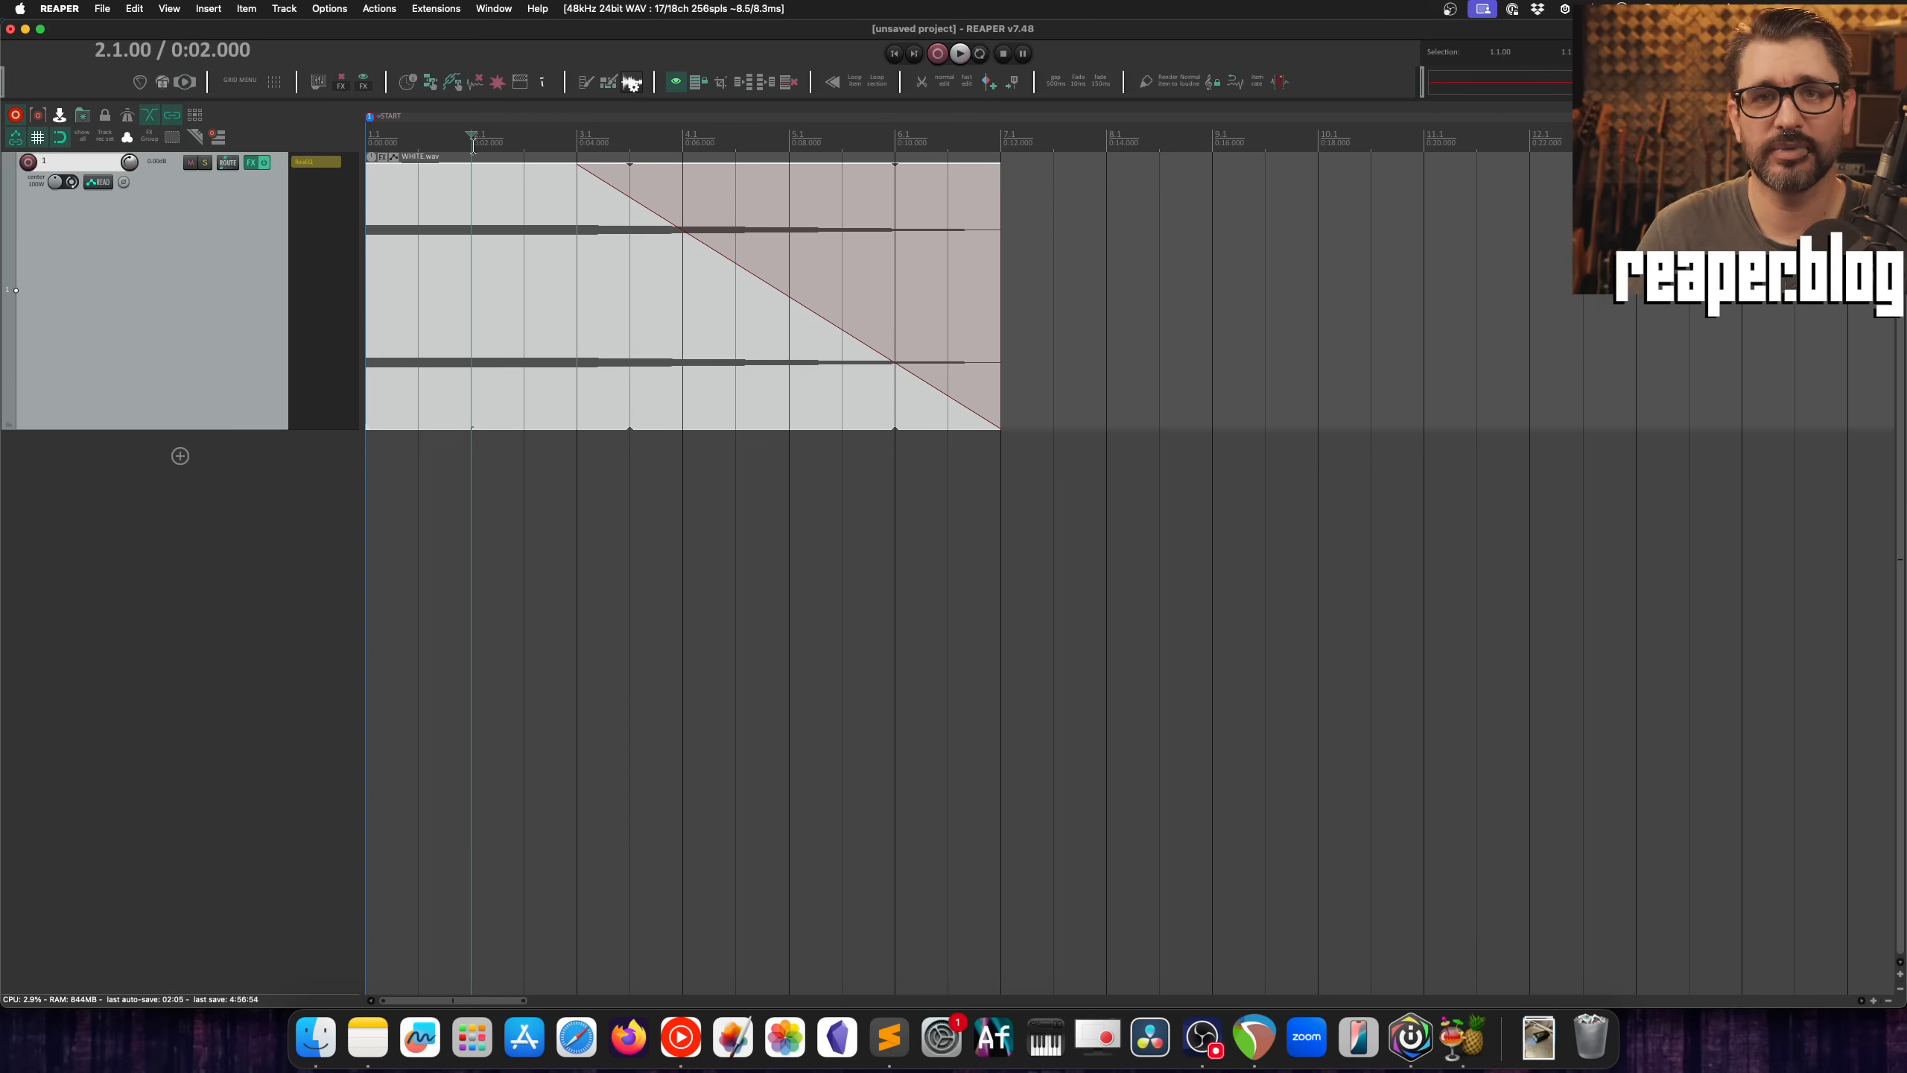
Step: Re-enable the low pass fade on the item's fade-out and play it from 2.1.00
right_click(580, 166)
click(654, 348)
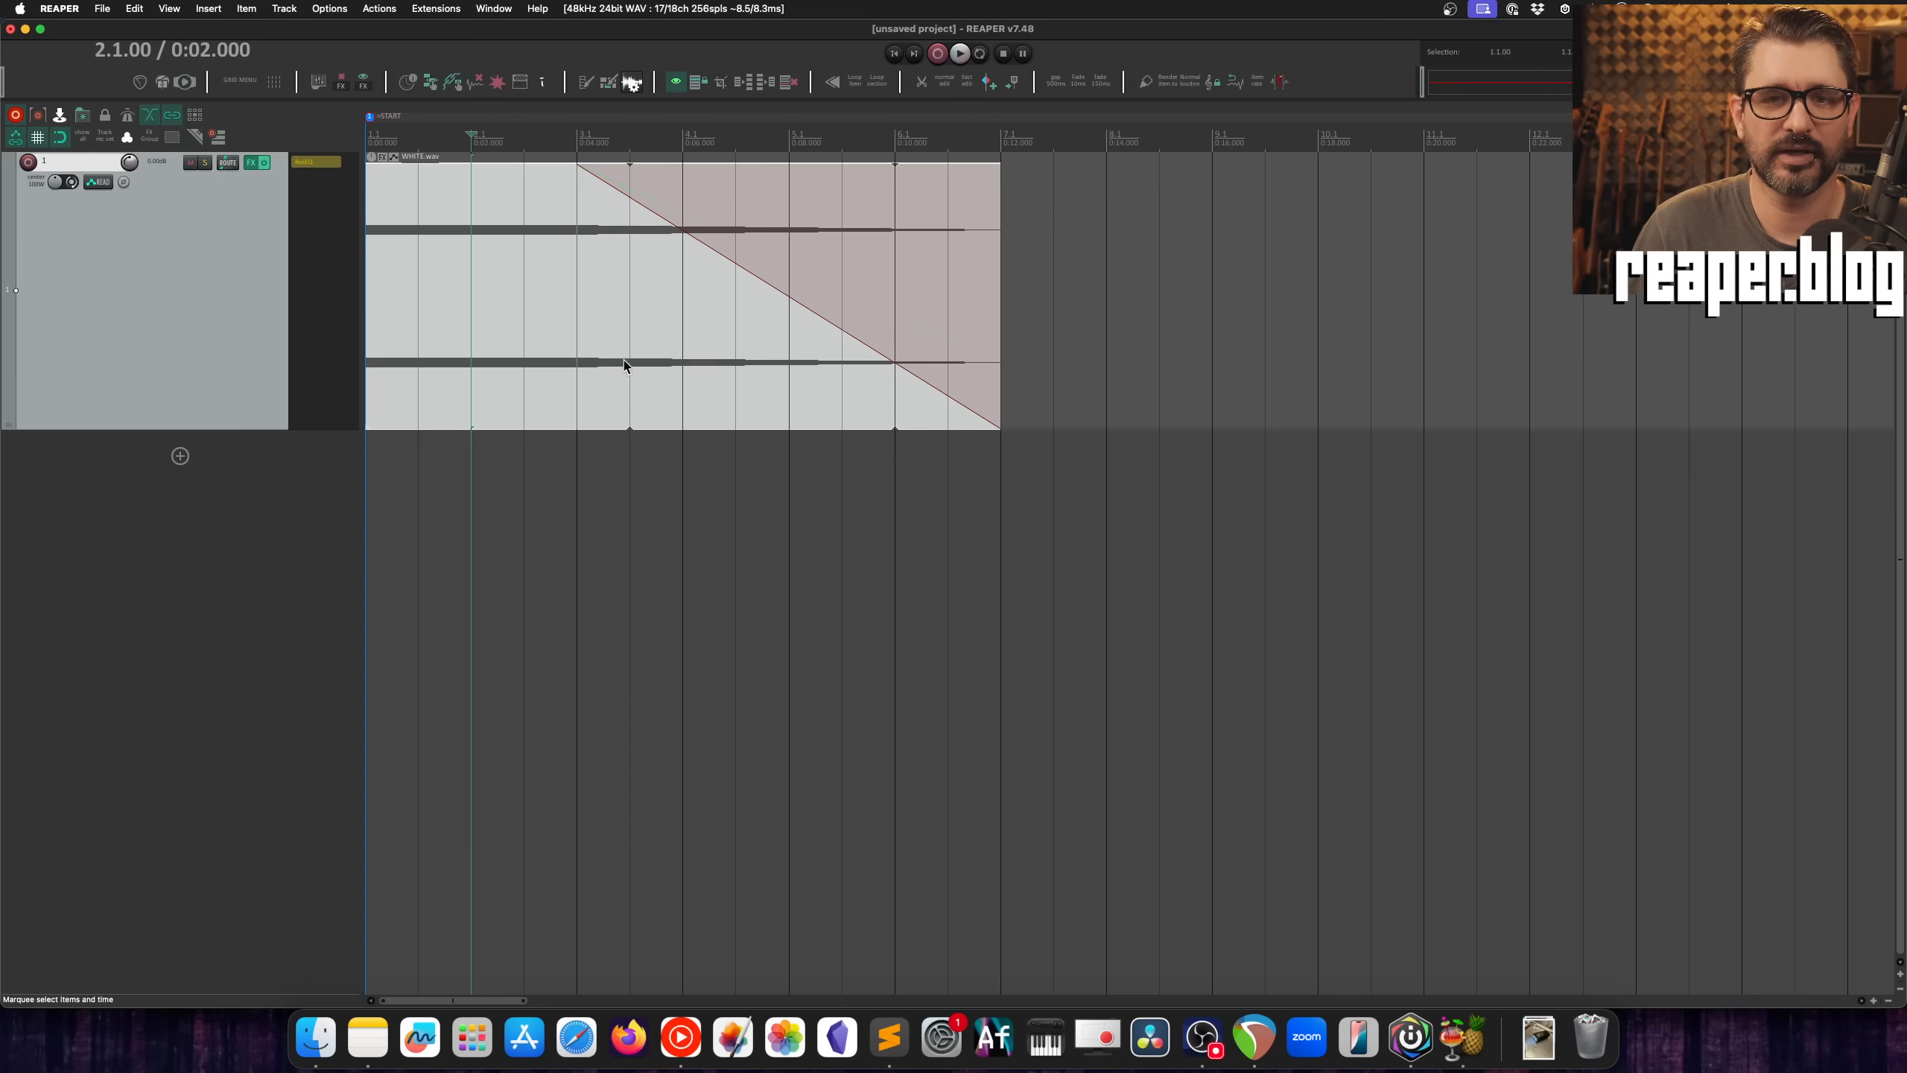
key(space)
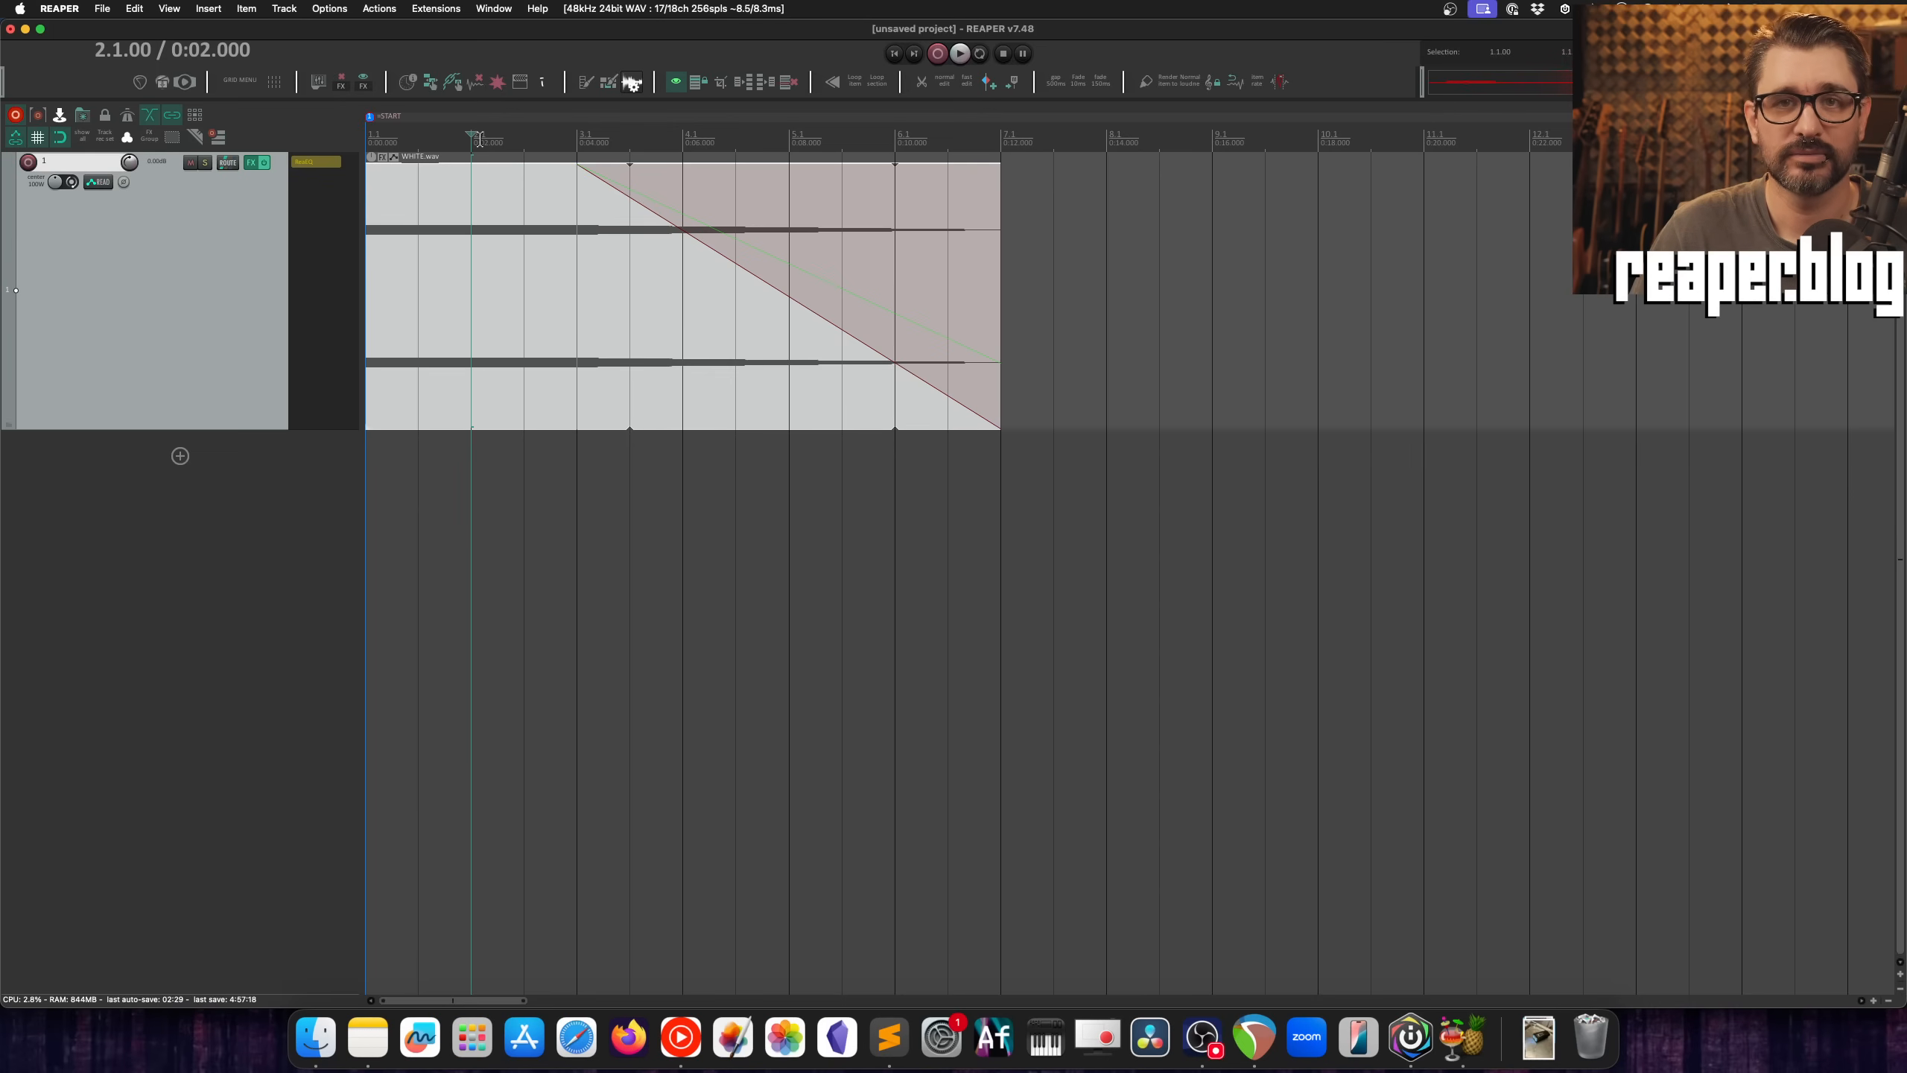
Step: Set the fade-out to the fourth shape, which stays high and drops late, and play it from 3.1.00
right_click(741, 271)
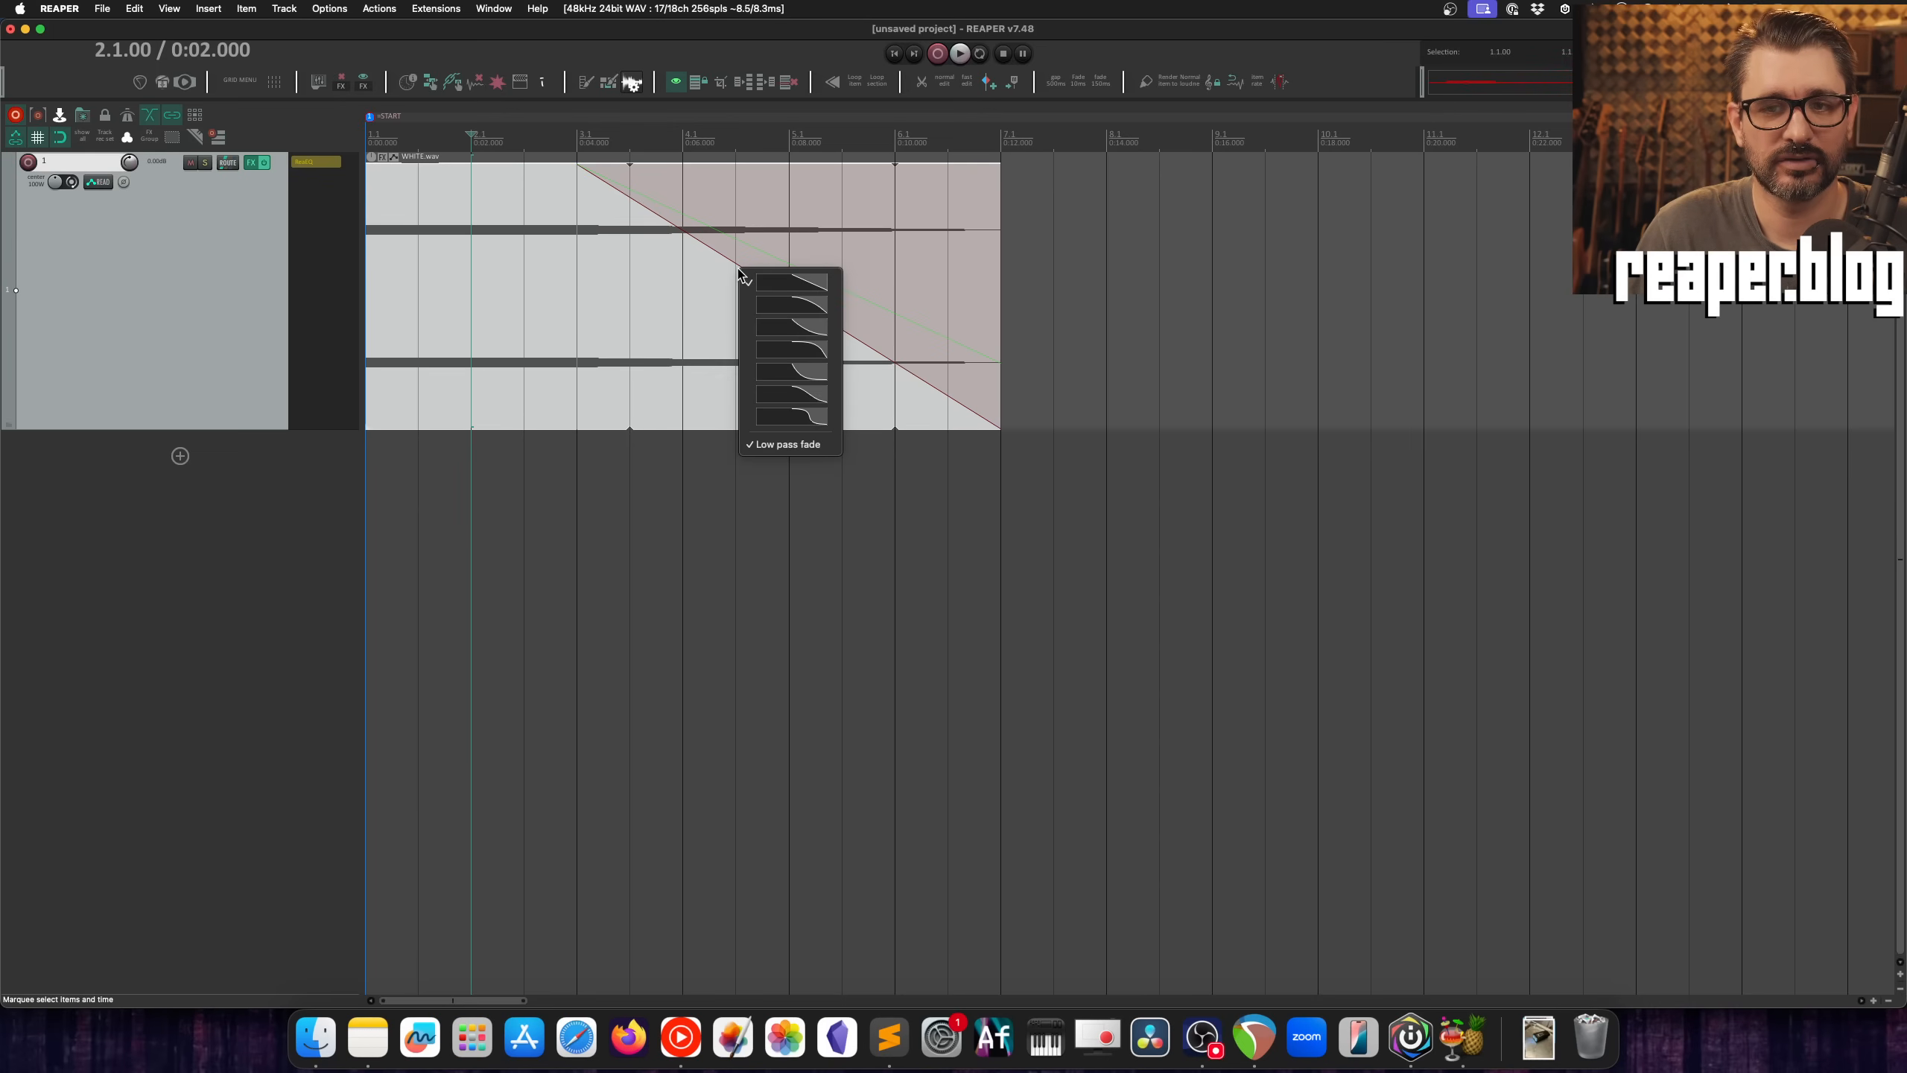
click(798, 350)
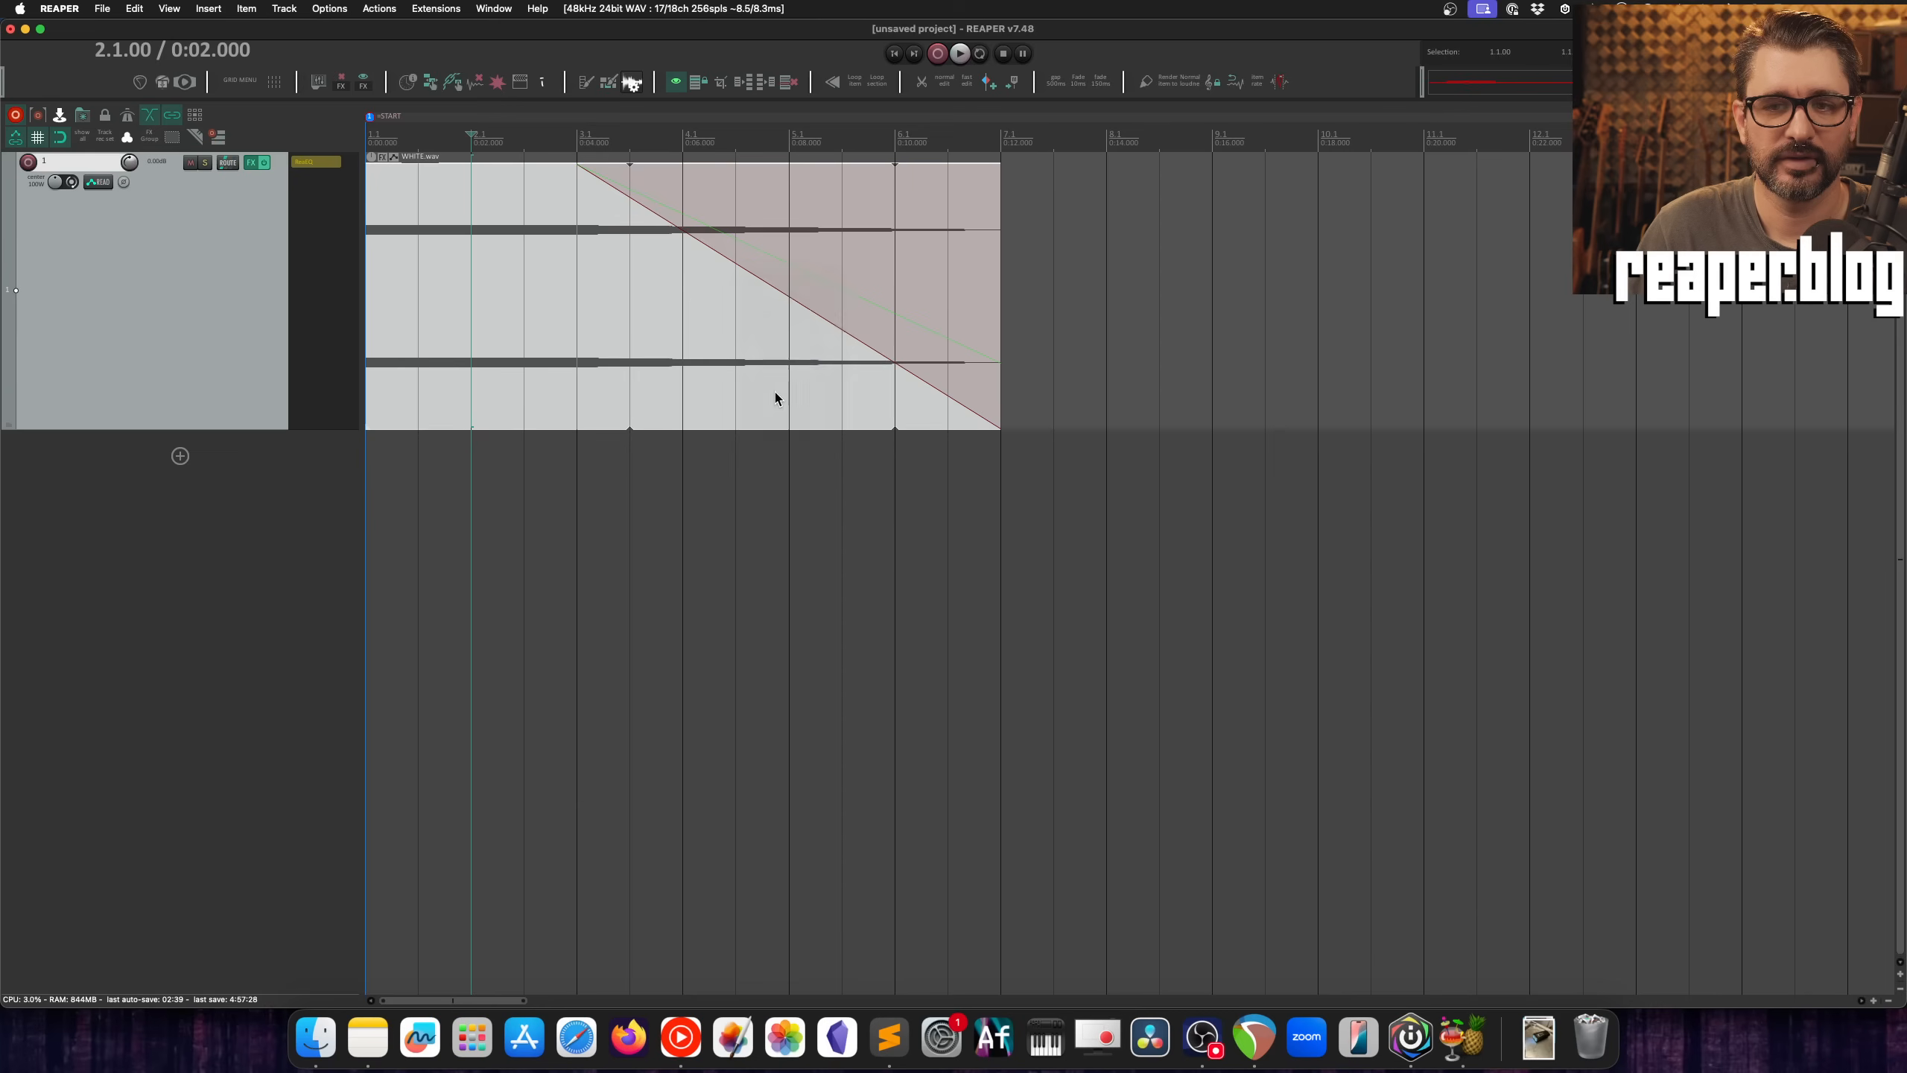
click(580, 142)
key(space)
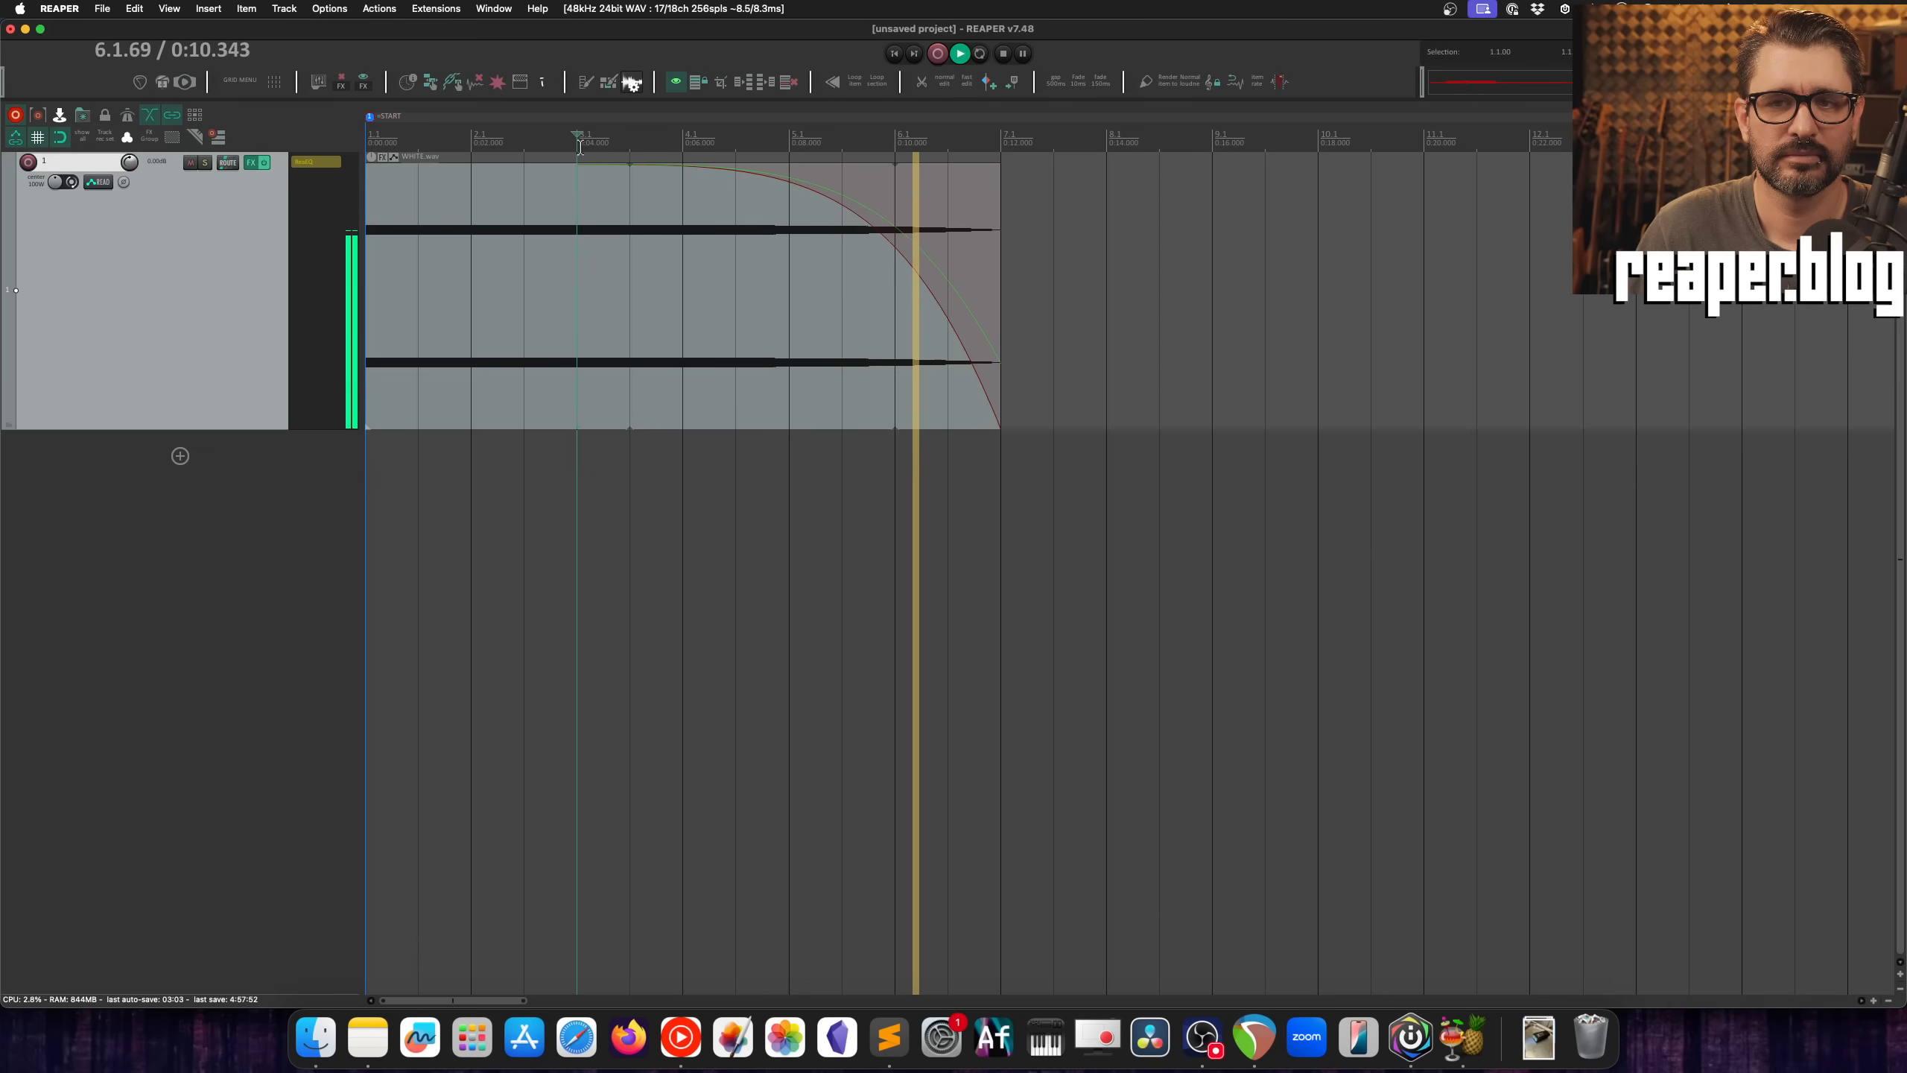
Step: Set the fade-out to the fifth shape, which drops steeply at its start, and play it from 3.1.00
right_click(733, 173)
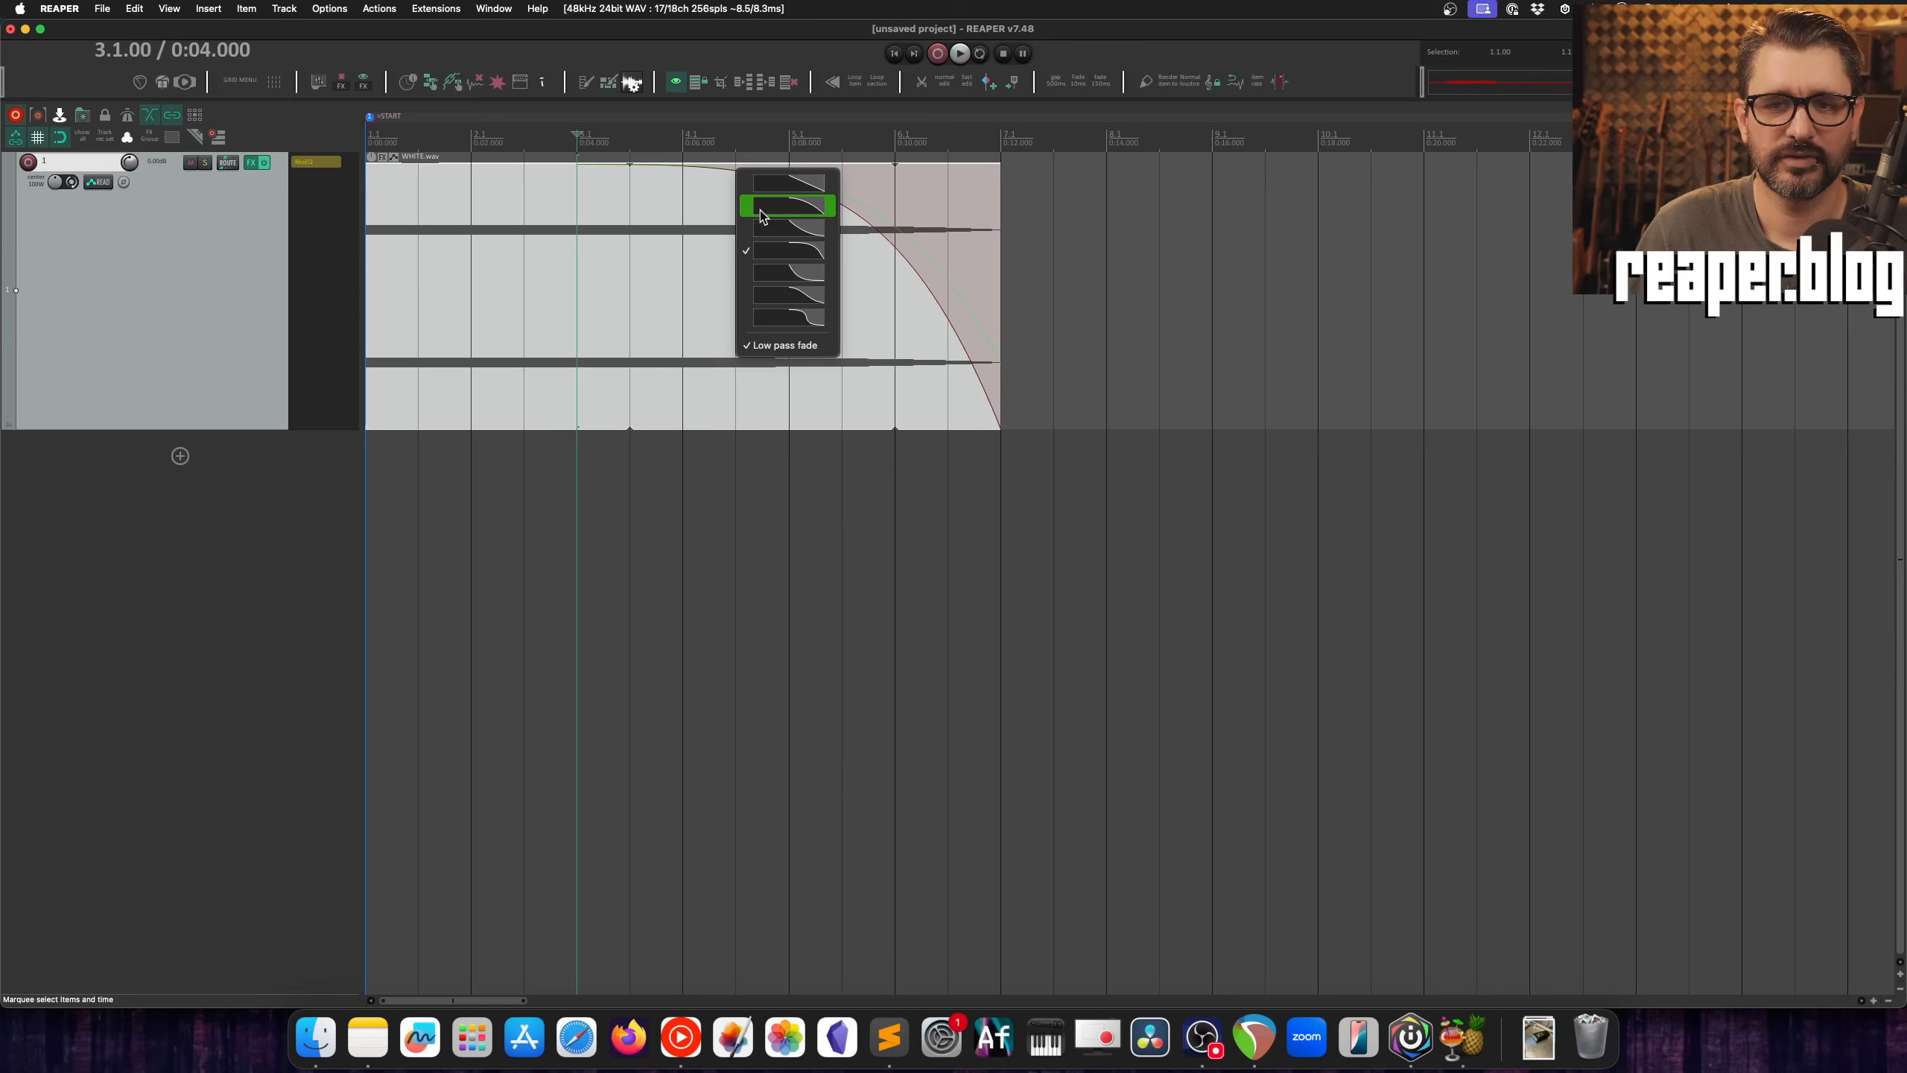
click(778, 268)
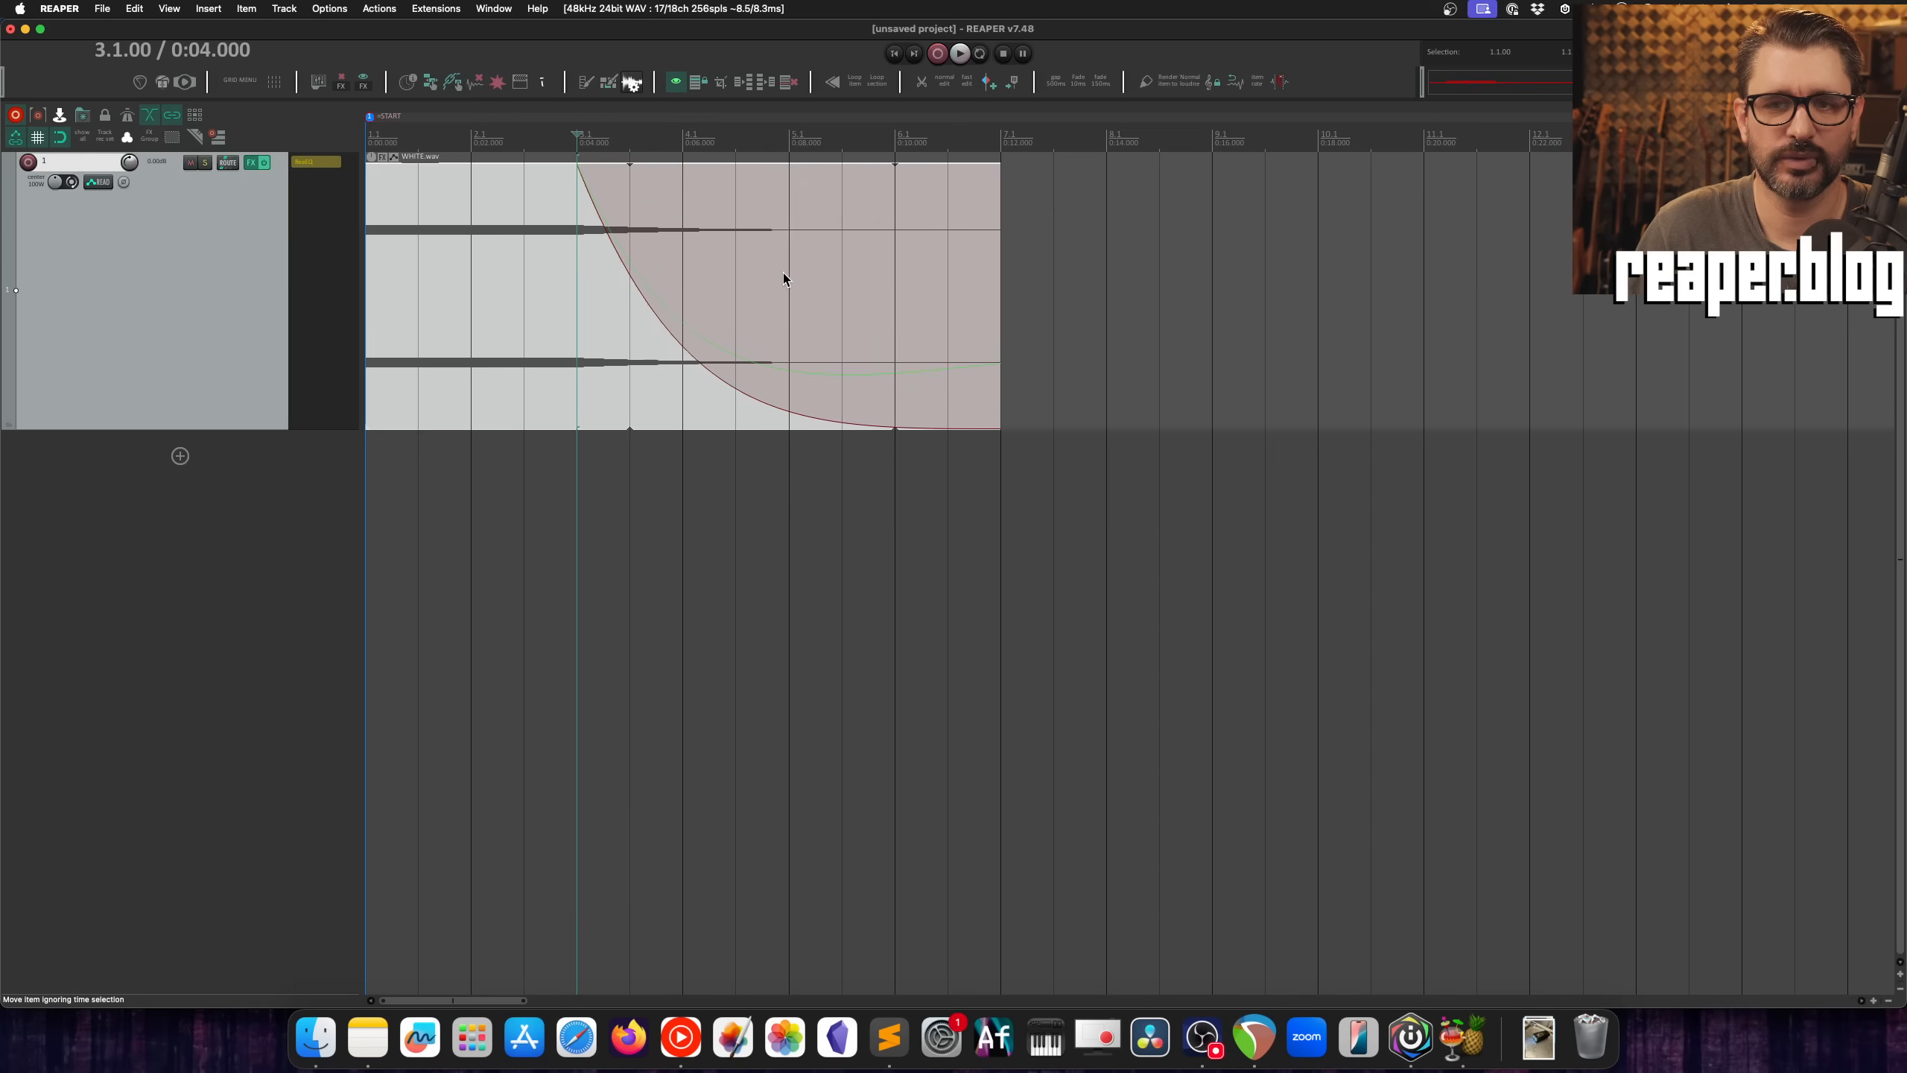
key(space)
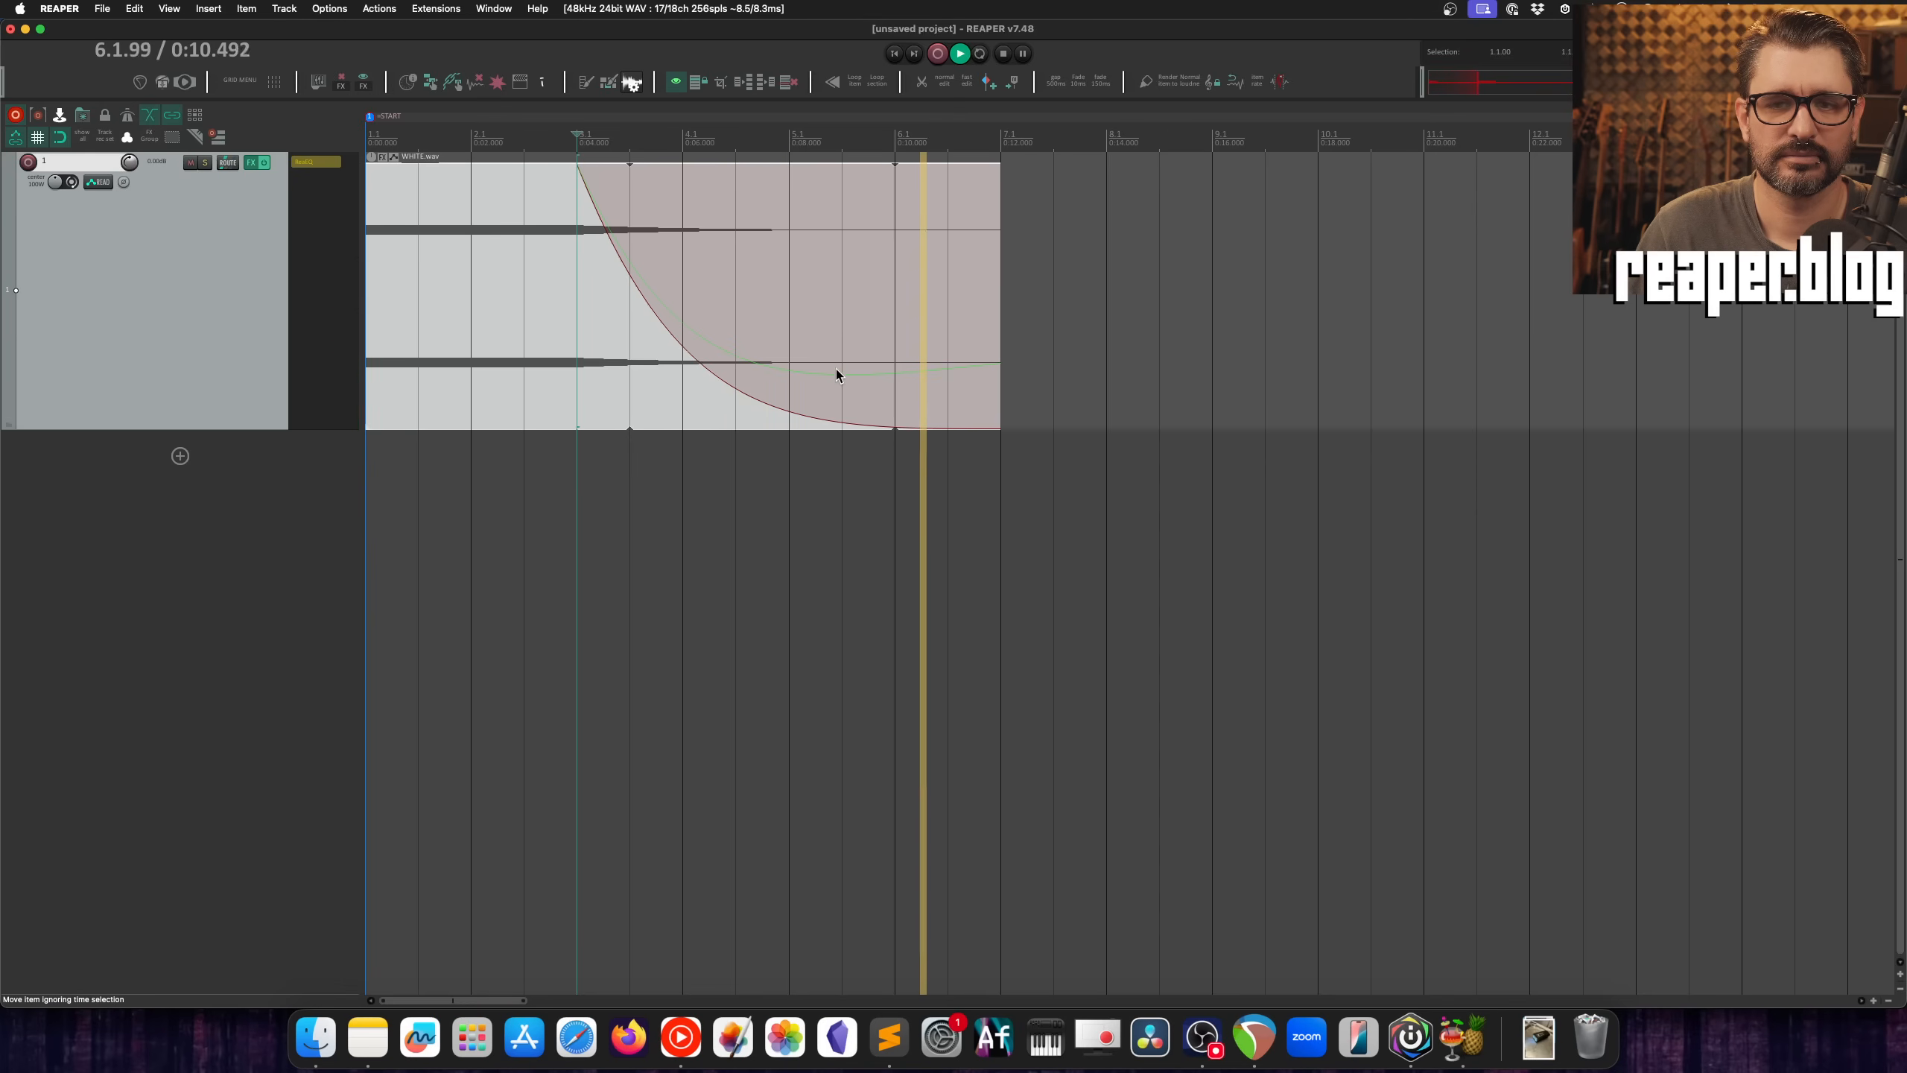
key(space)
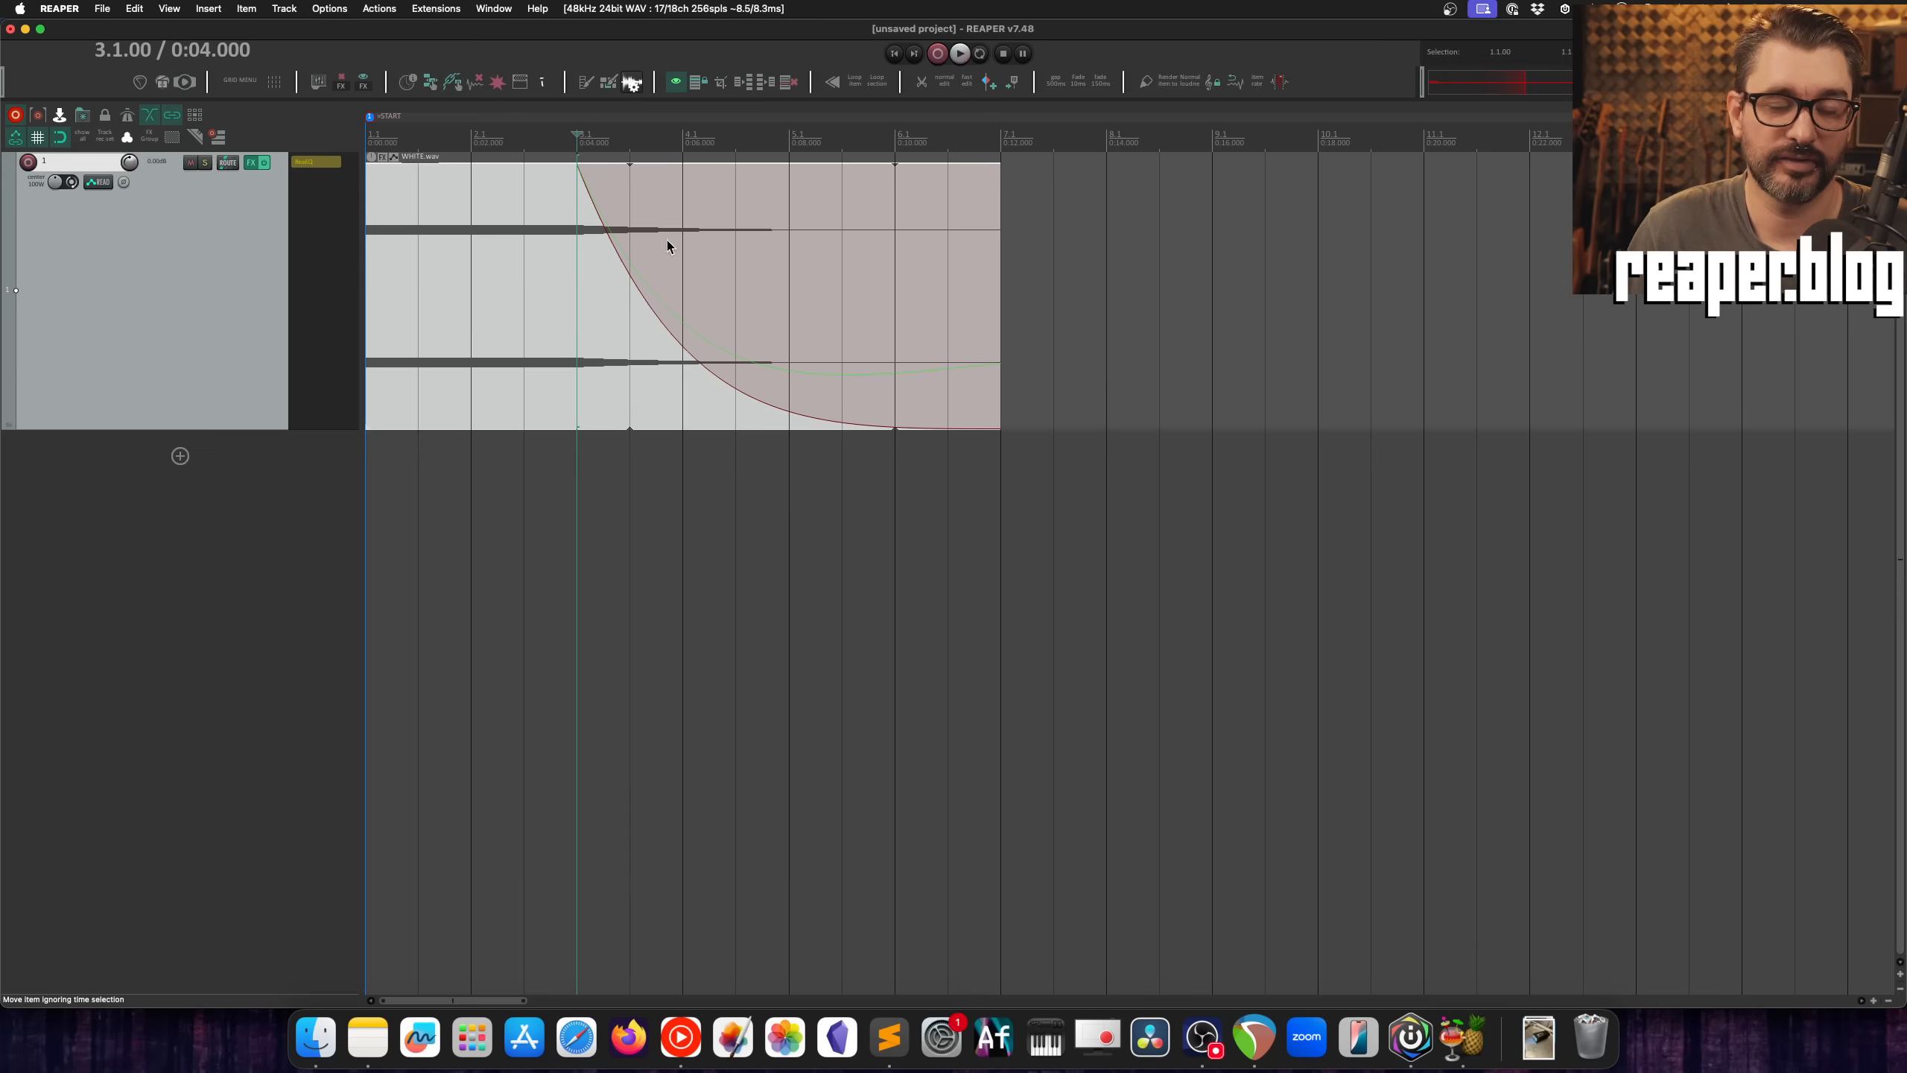
Step: Restore the item's linear fade-out shape and show the track's Freq-Low Pass 4 / ReaEQ automation envelope
shift+click(587, 186)
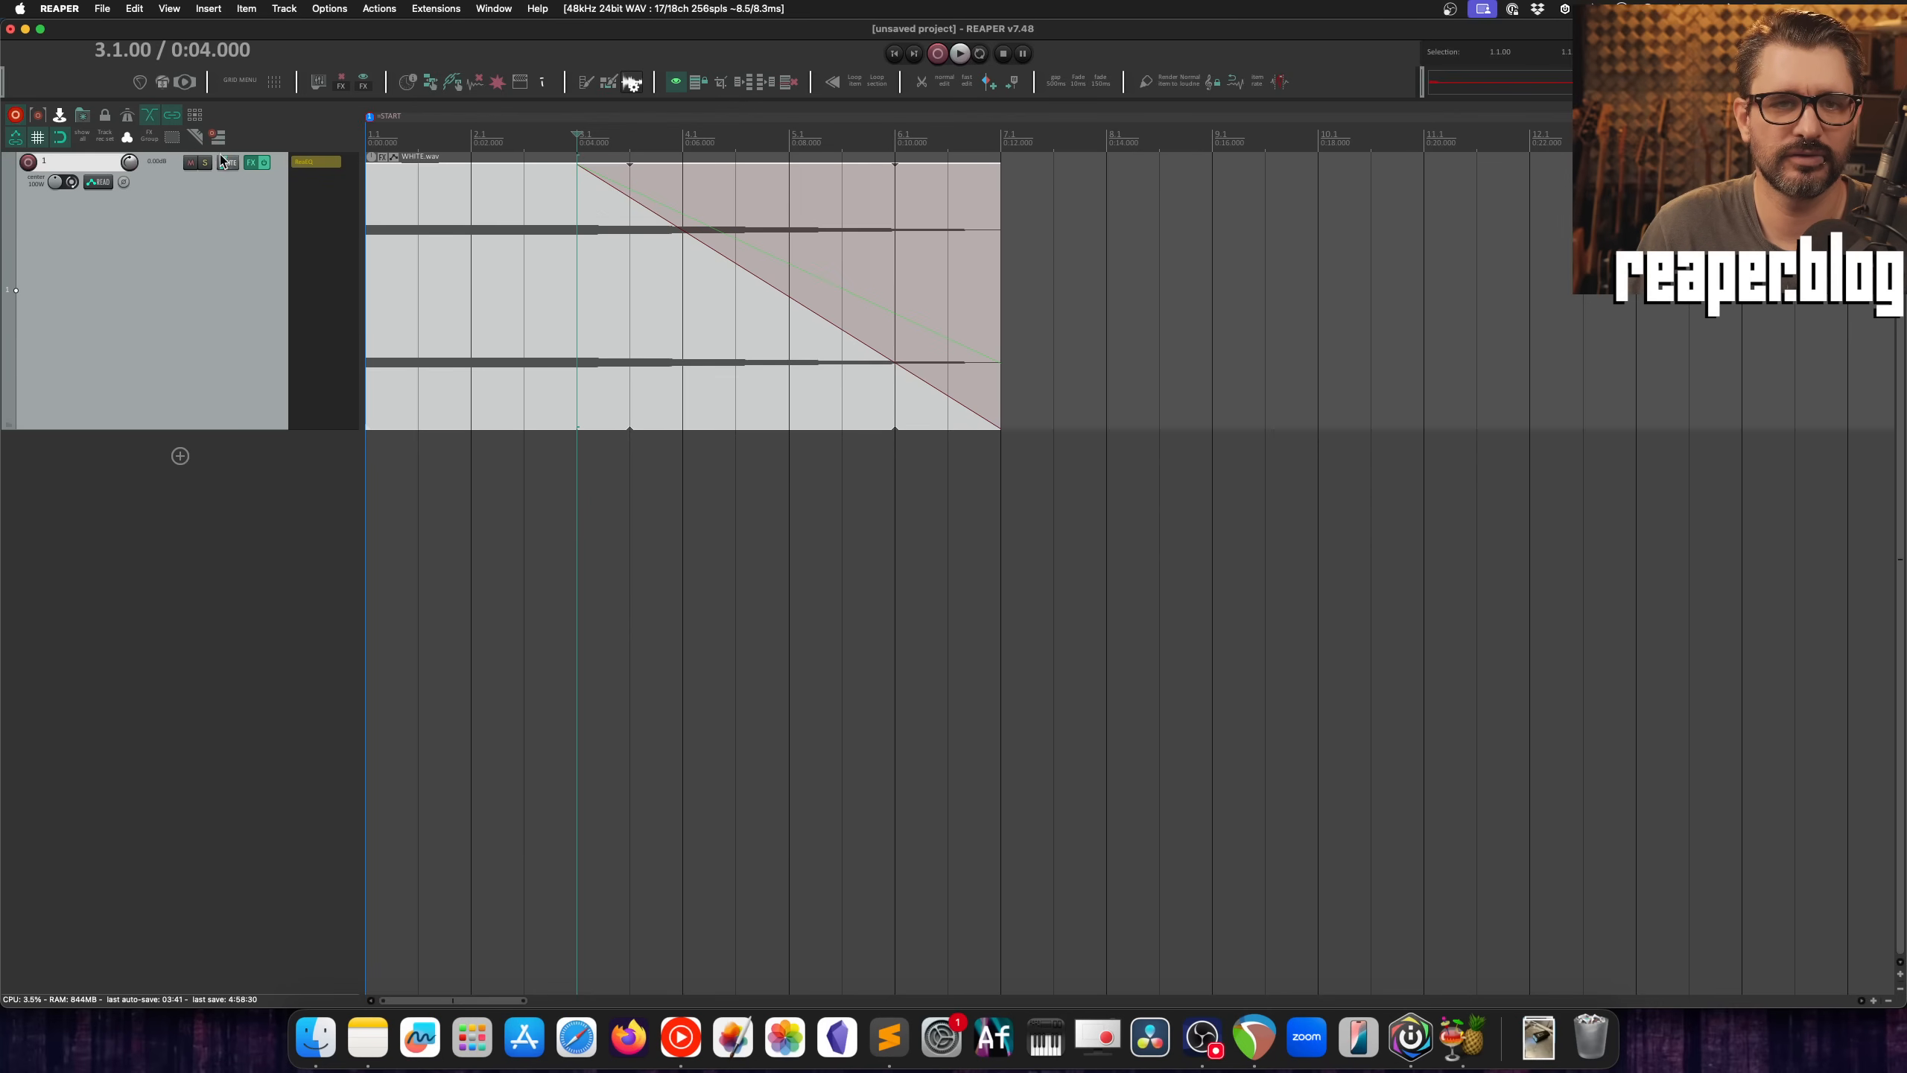
click(85, 140)
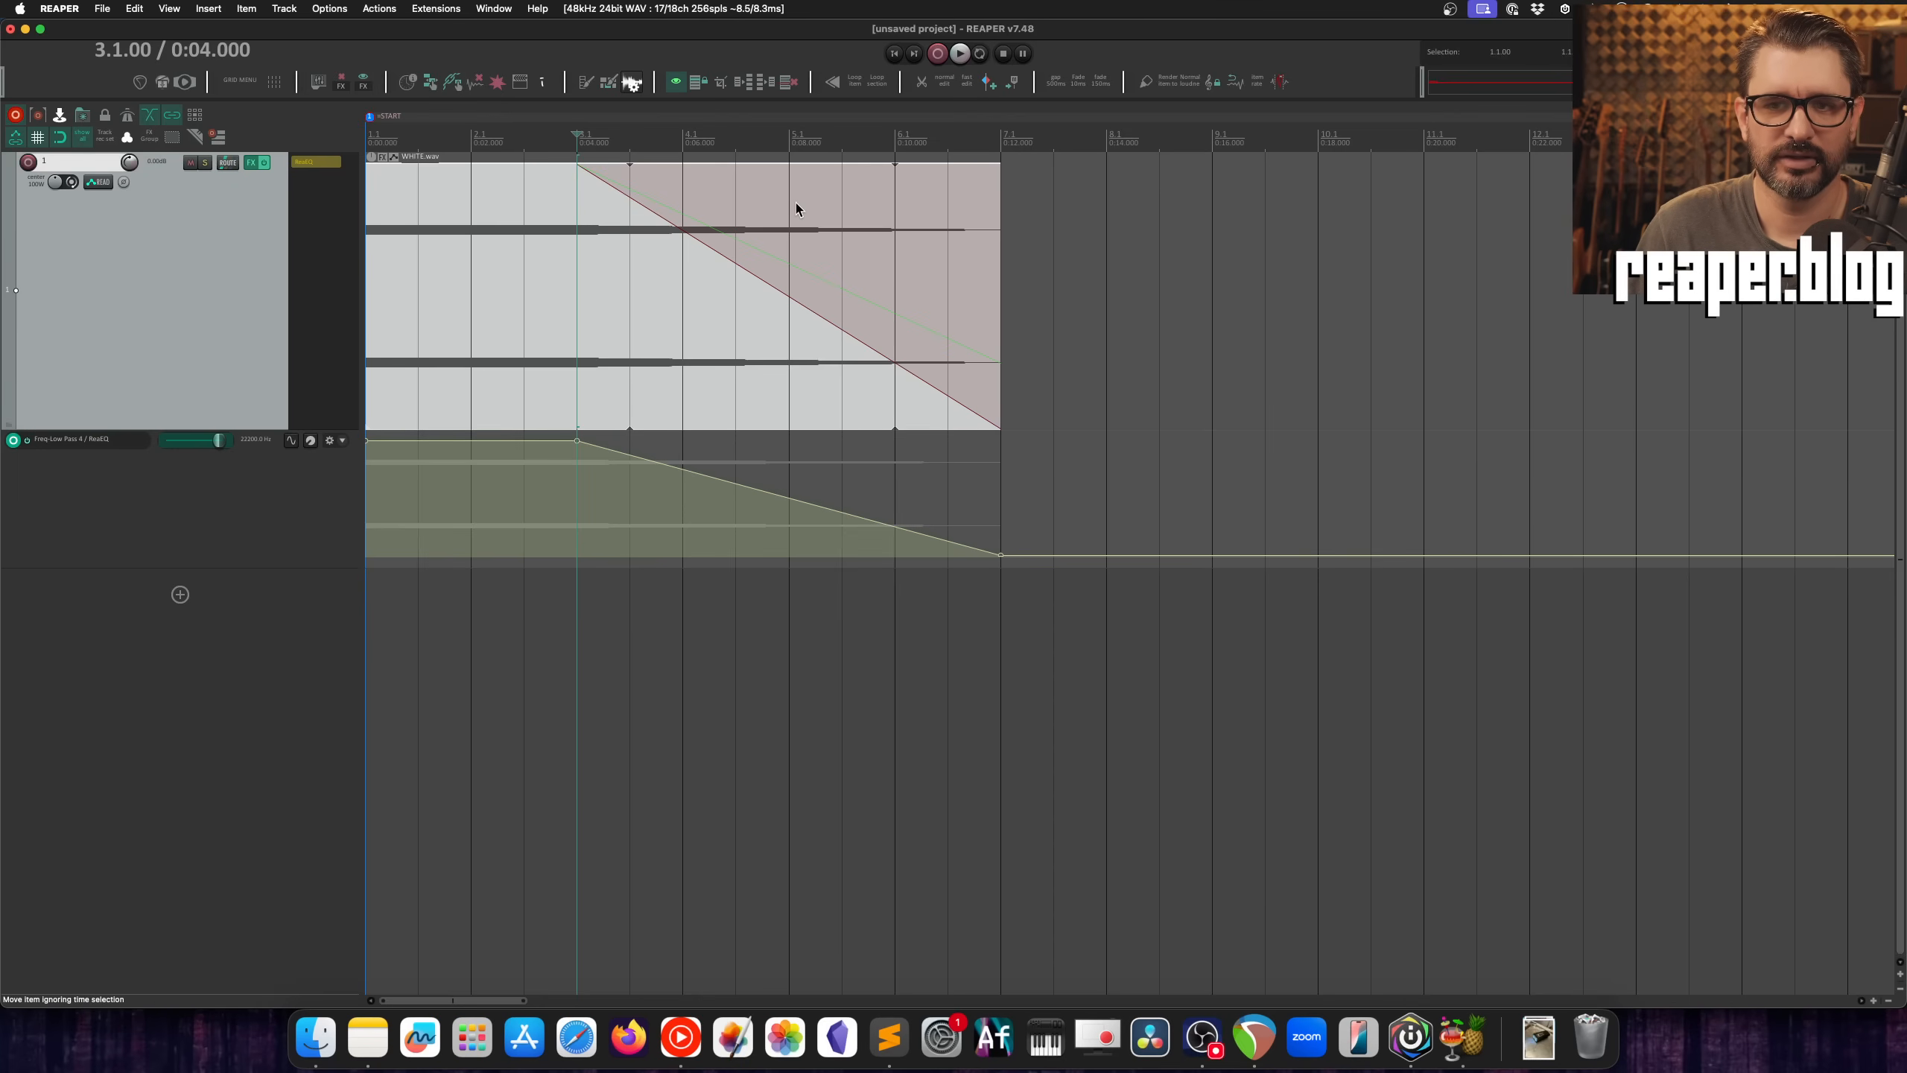
Step: Listen to the item's low pass fade in passes starting from 3.1.00, 5.1.00 and 4.1.00
key(space)
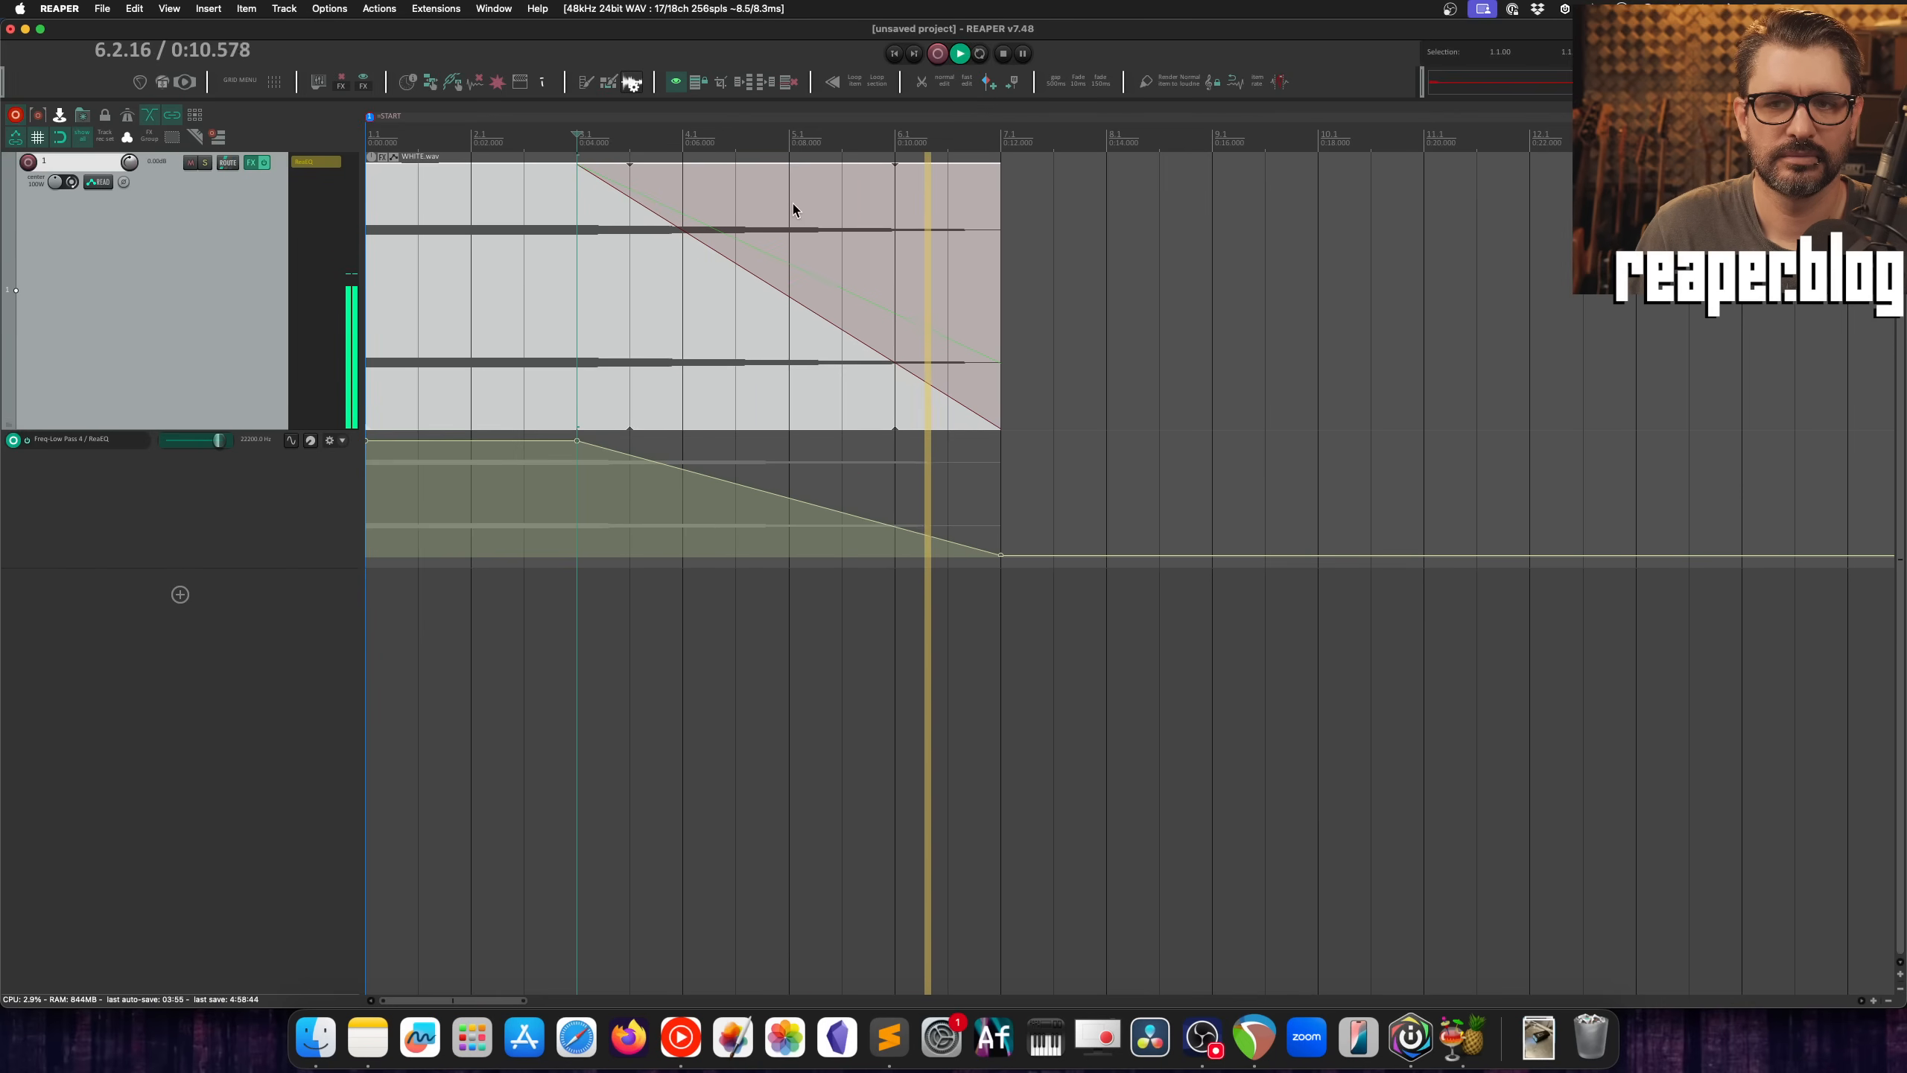
key(space)
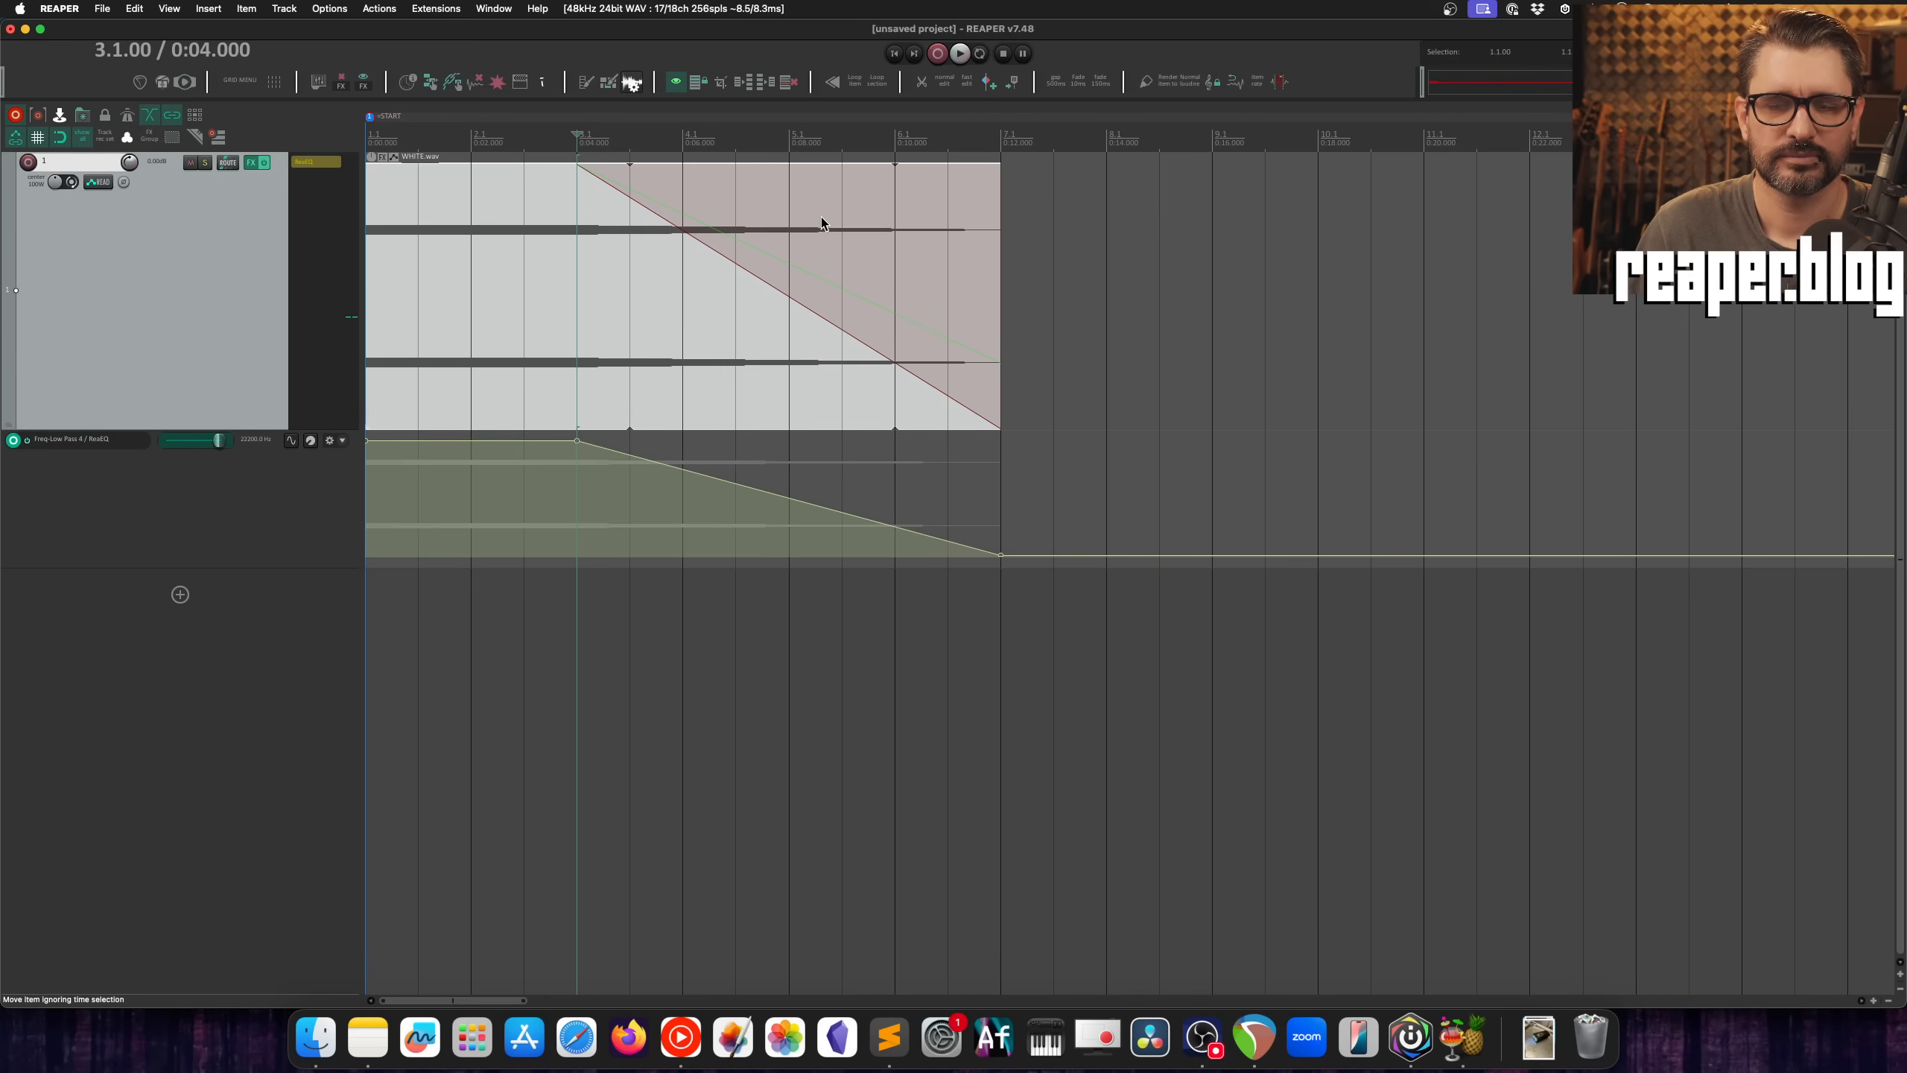
click(948, 141)
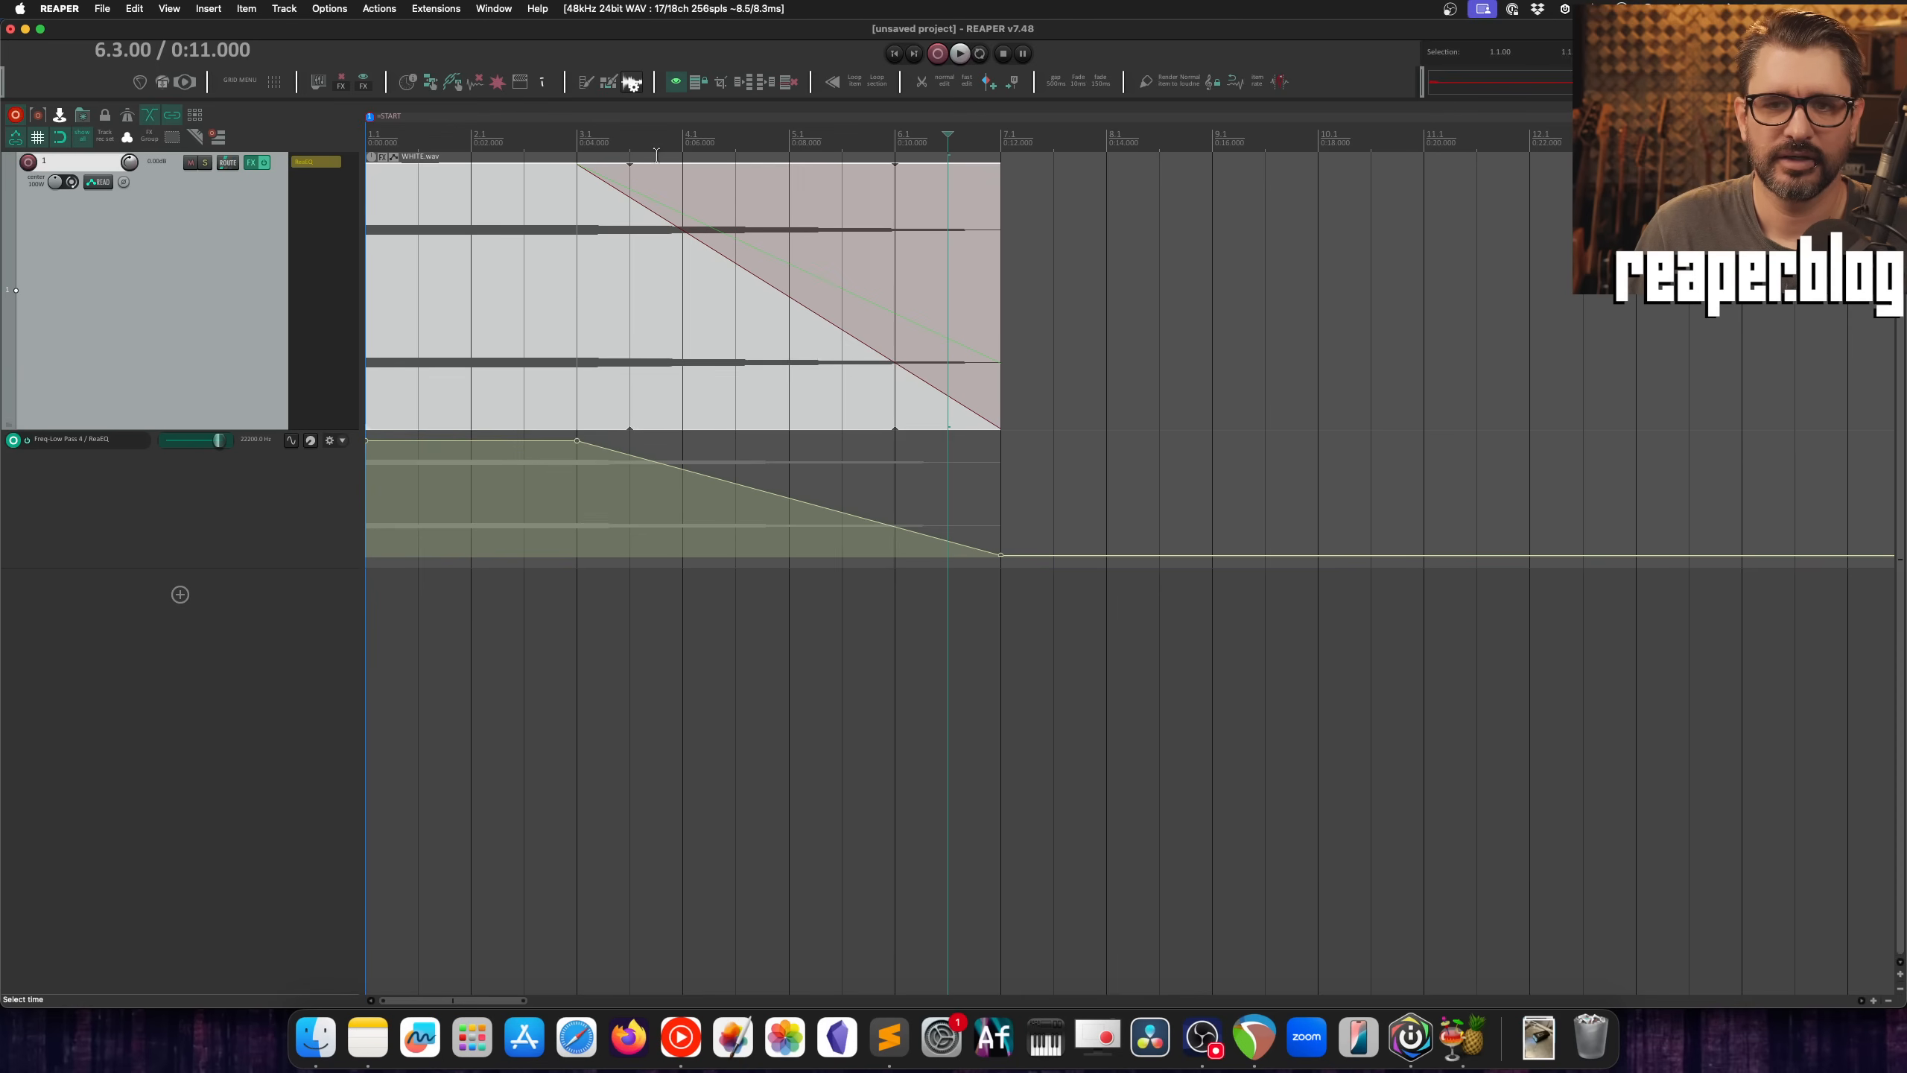
click(790, 141)
key(space)
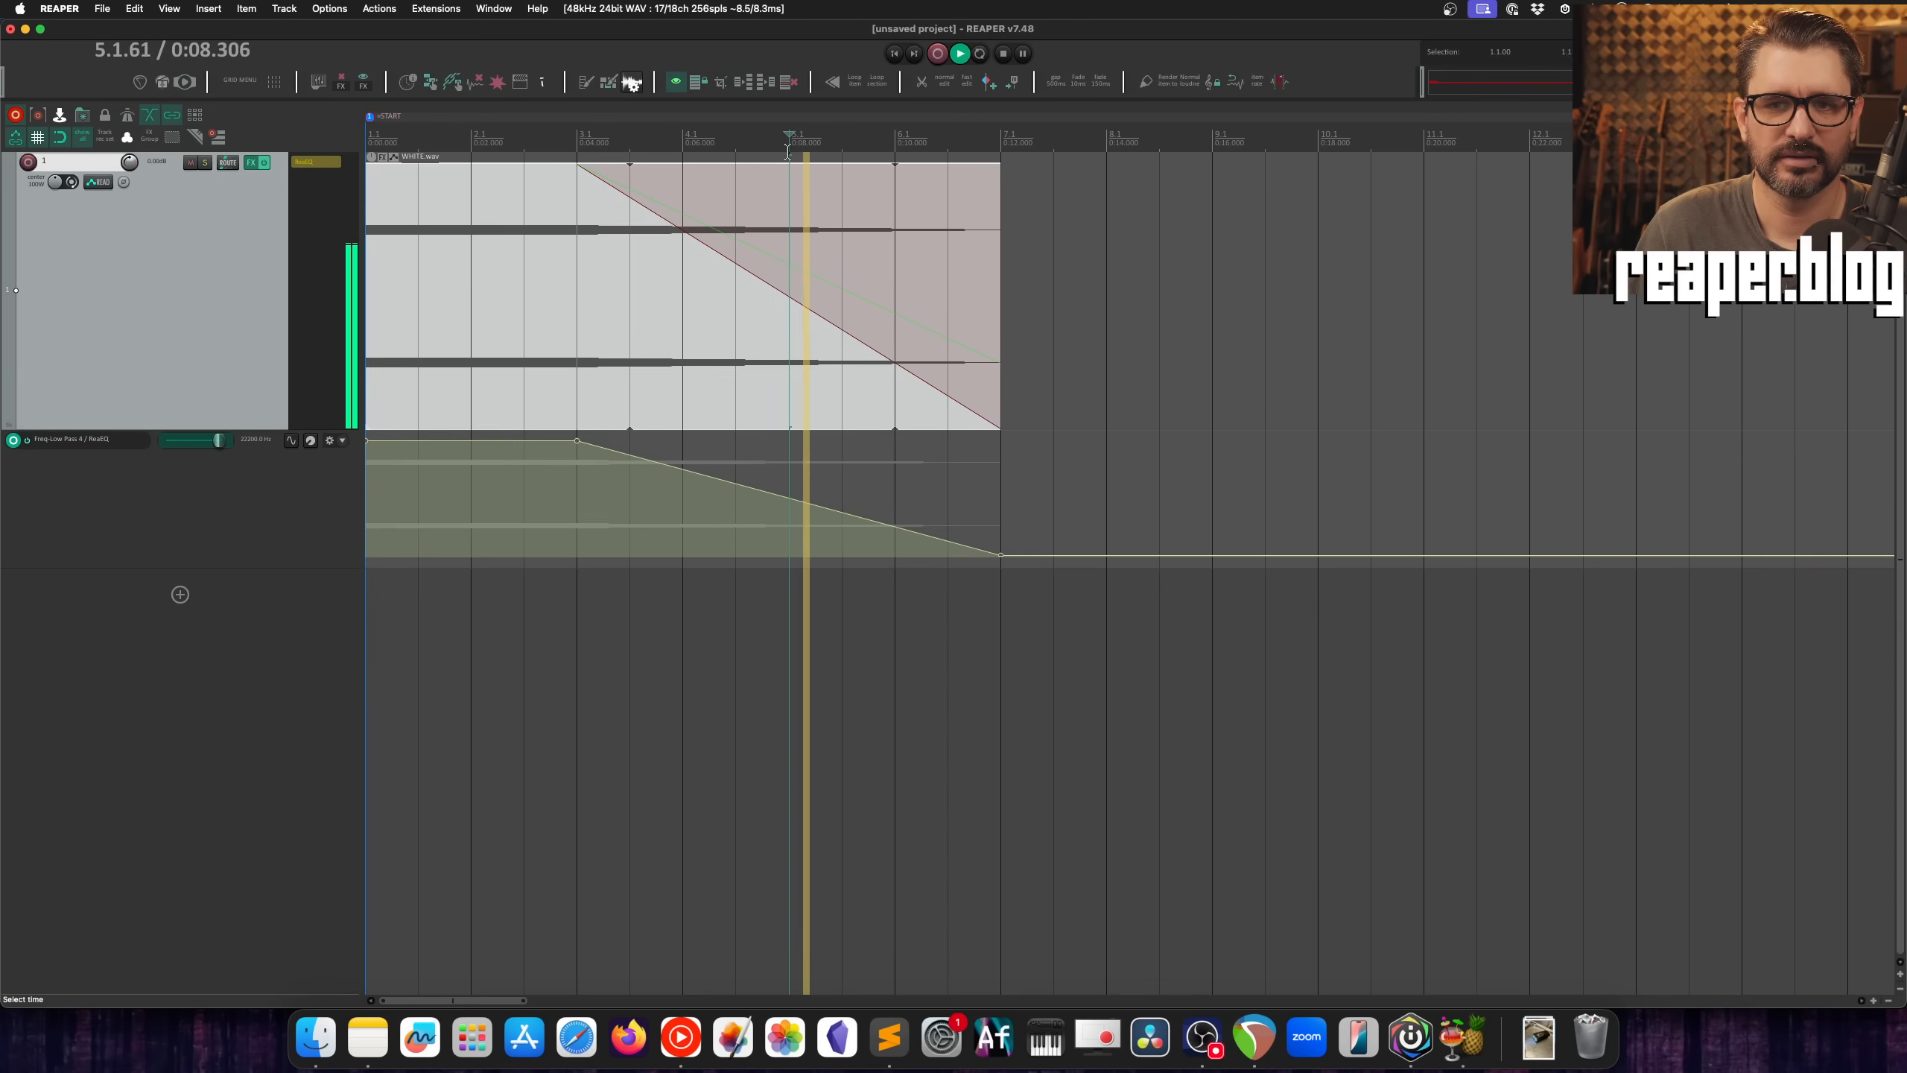
key(space)
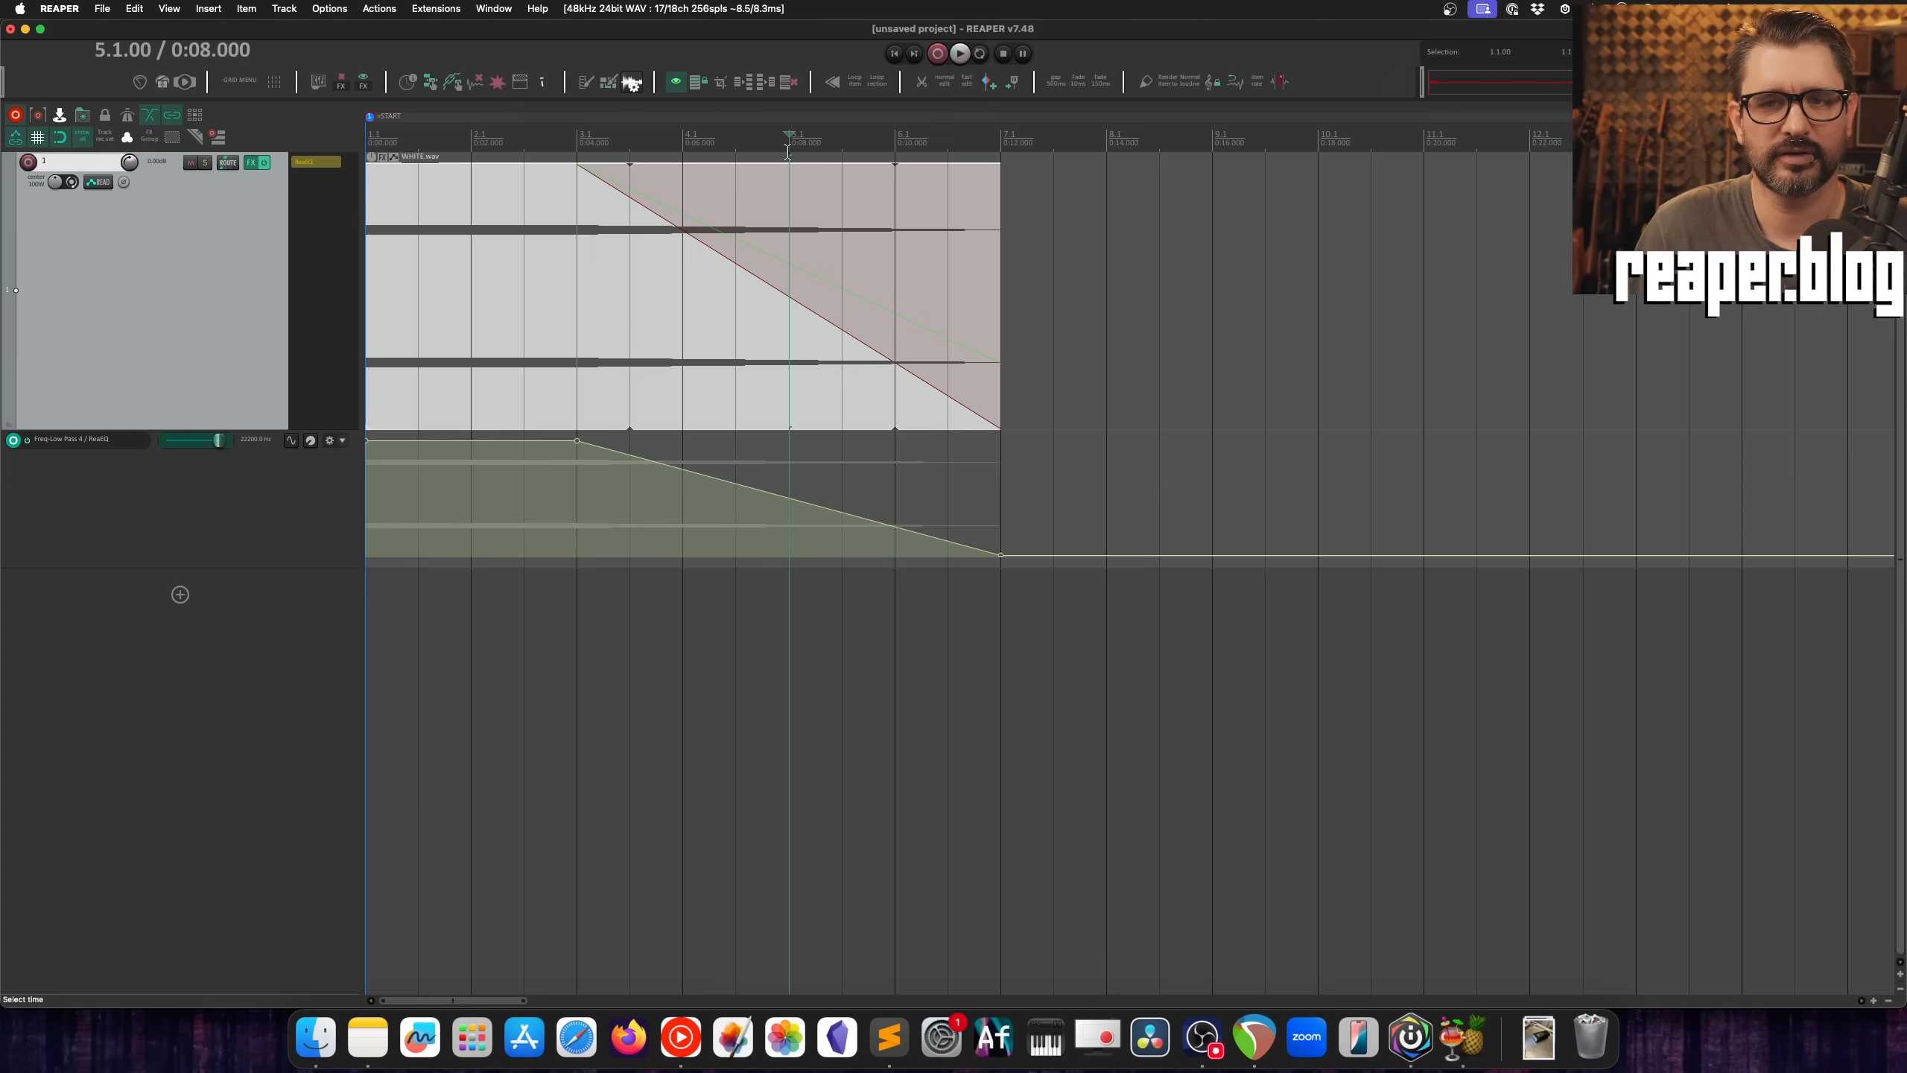
key(space)
key(space)
click(681, 142)
key(space)
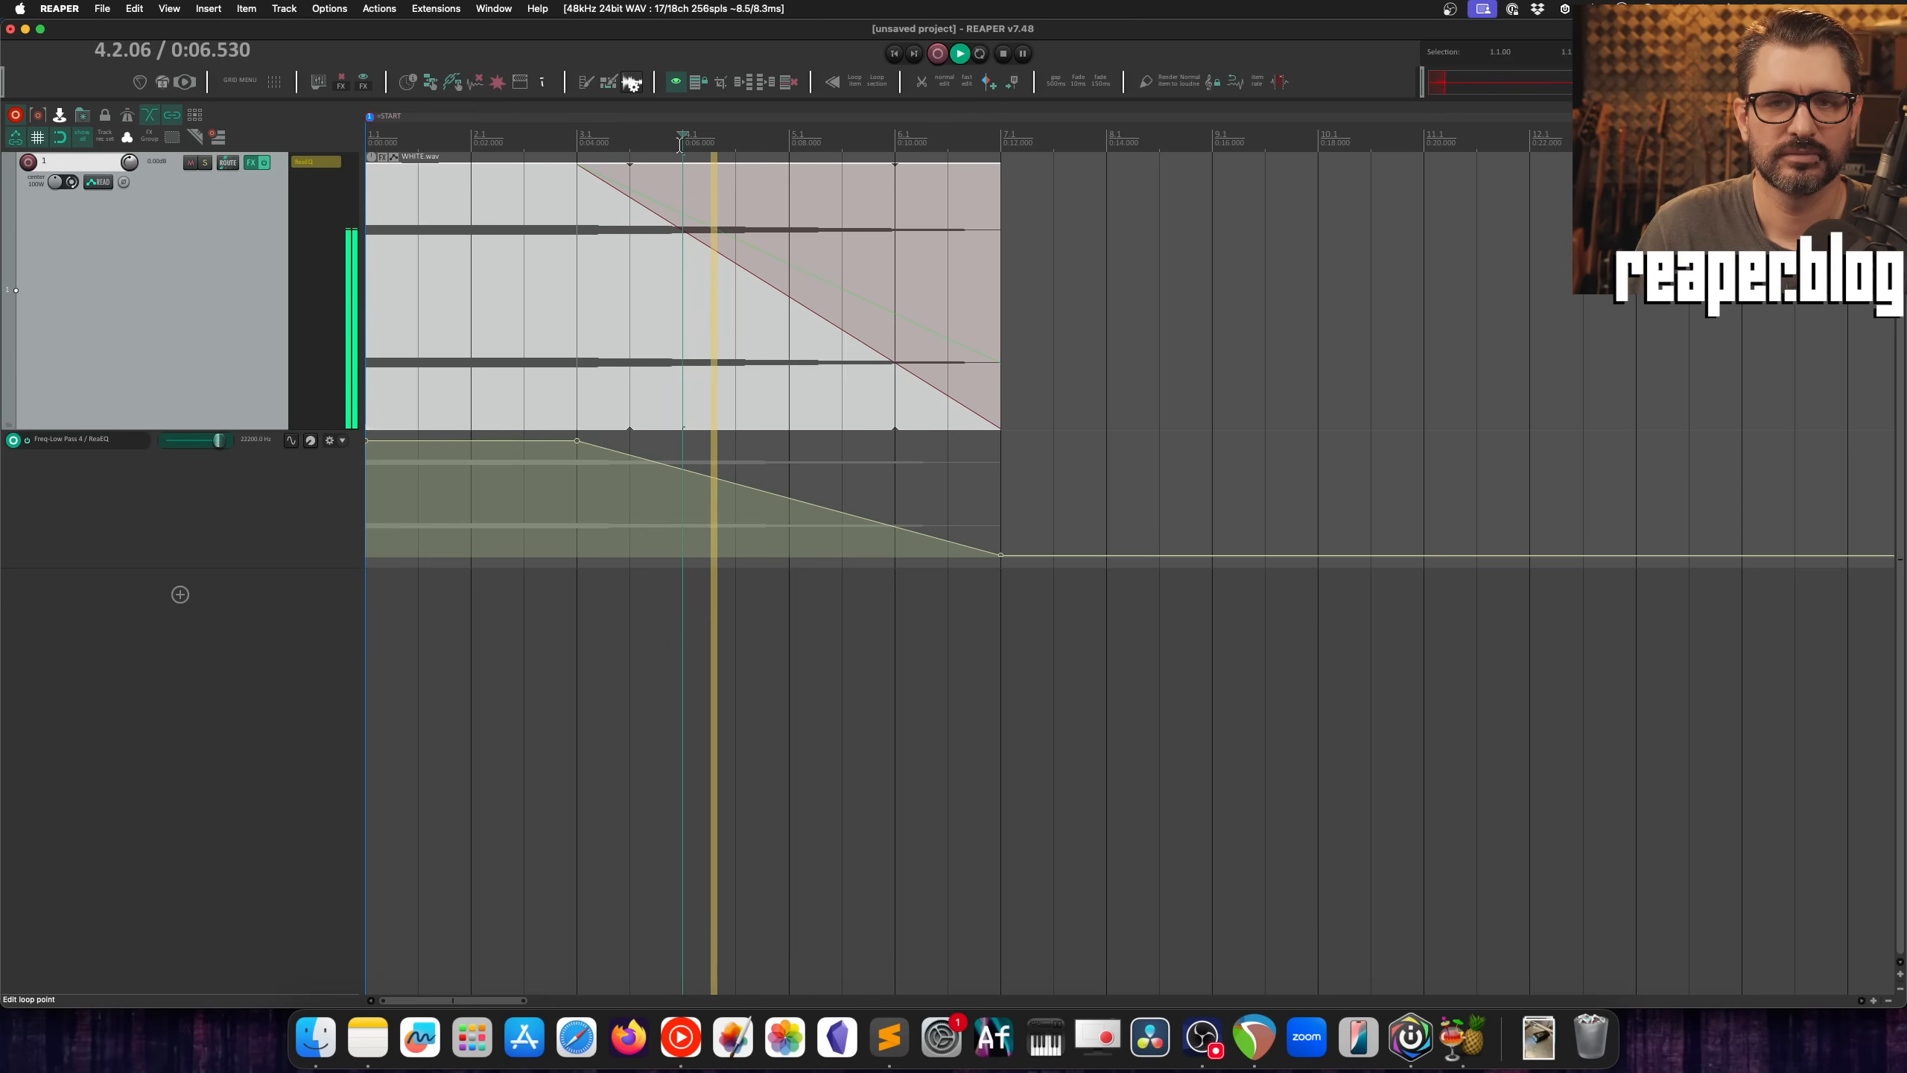
key(space)
Step: Turn off the item's low pass fade and enable ReaEQ on the track for comparison
right_click(626, 193)
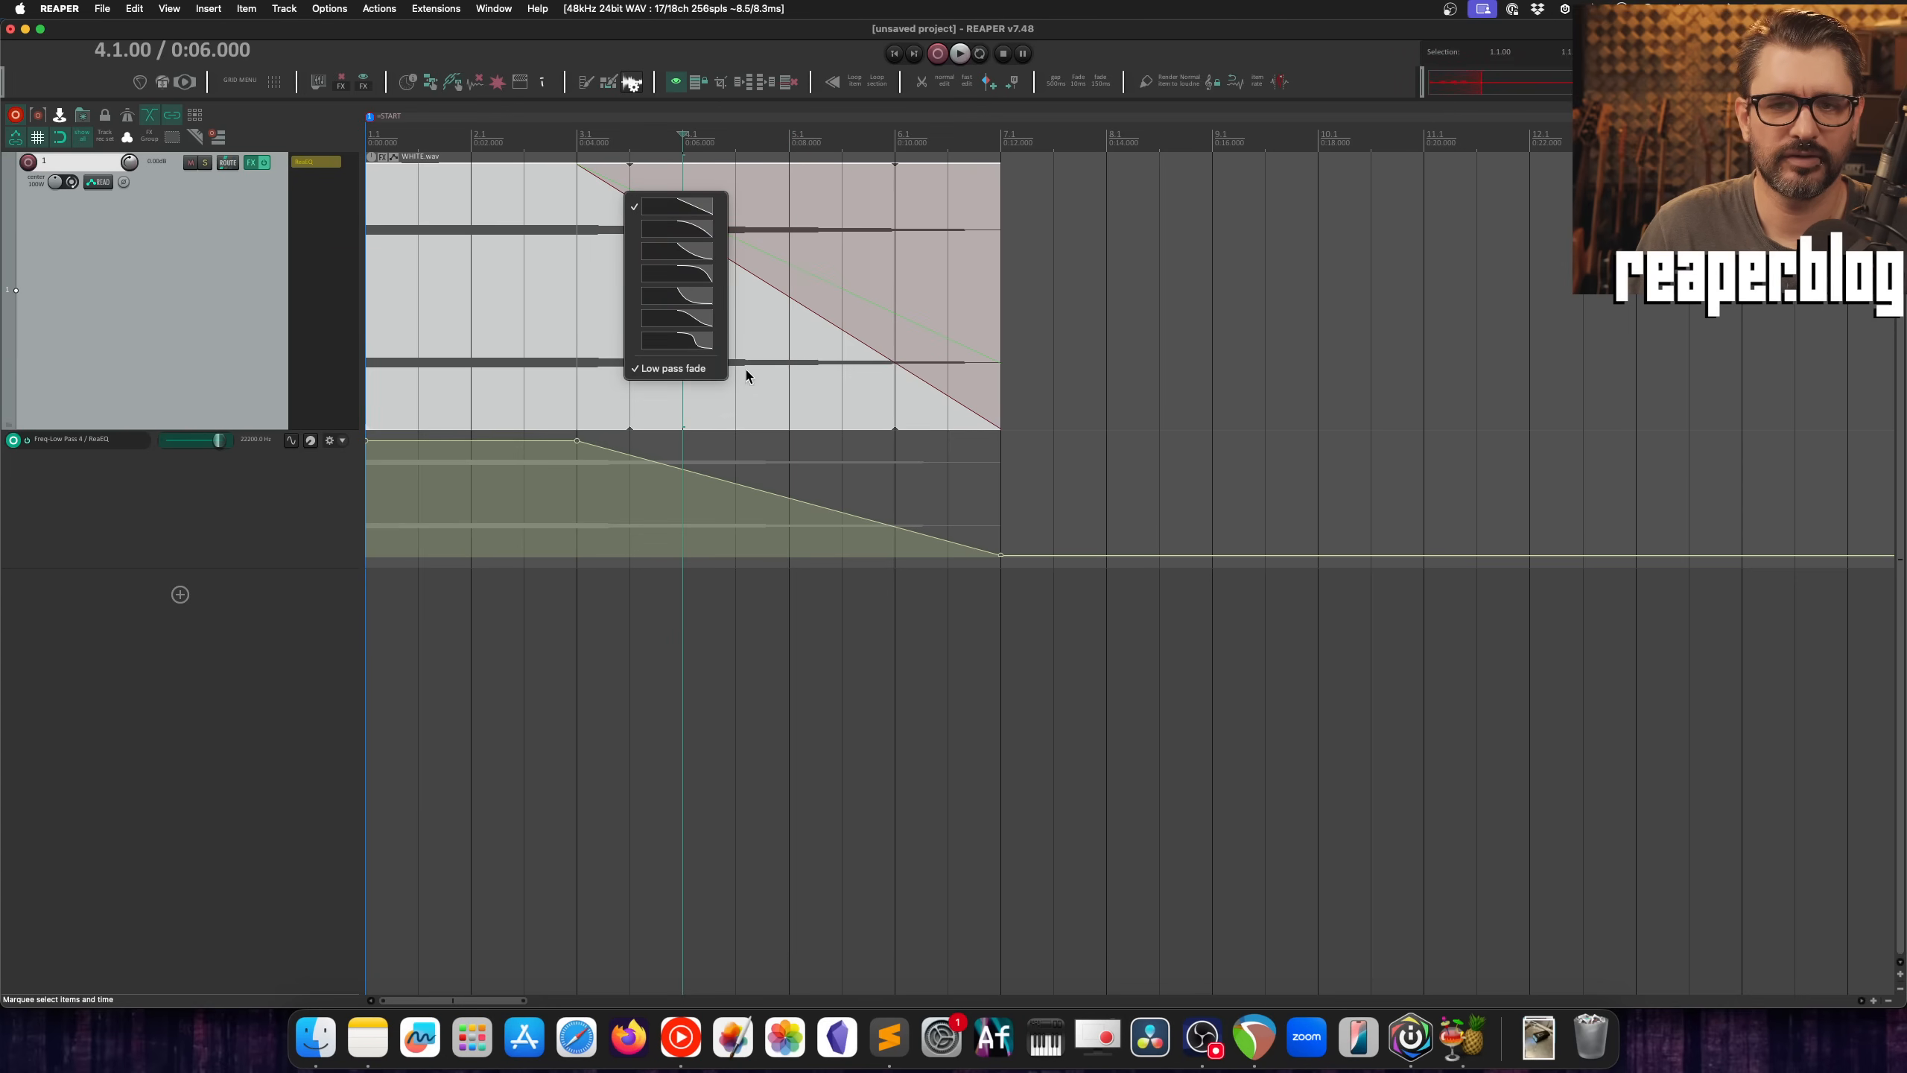
click(654, 368)
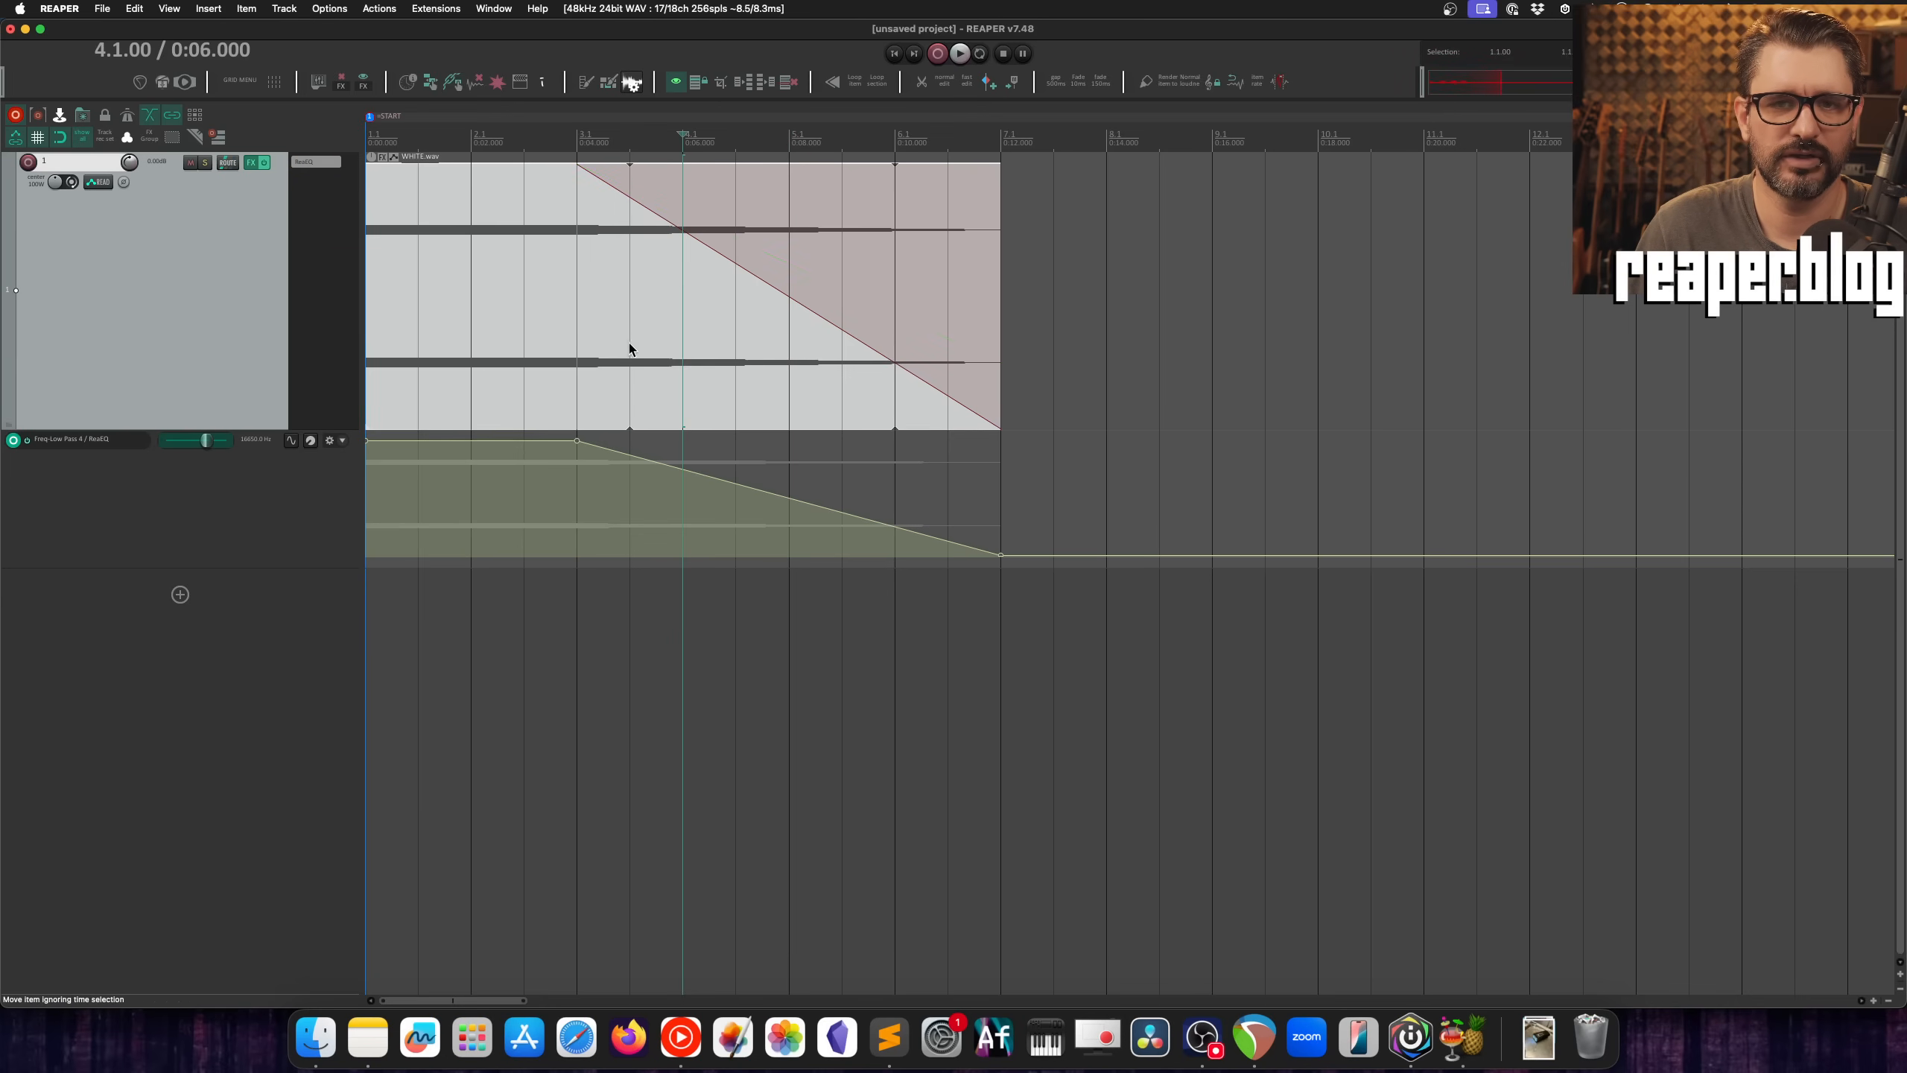
Step: Open the track's ReaEQ beside the item and play its low pass frequency automation from 2.3.00
click(310, 161)
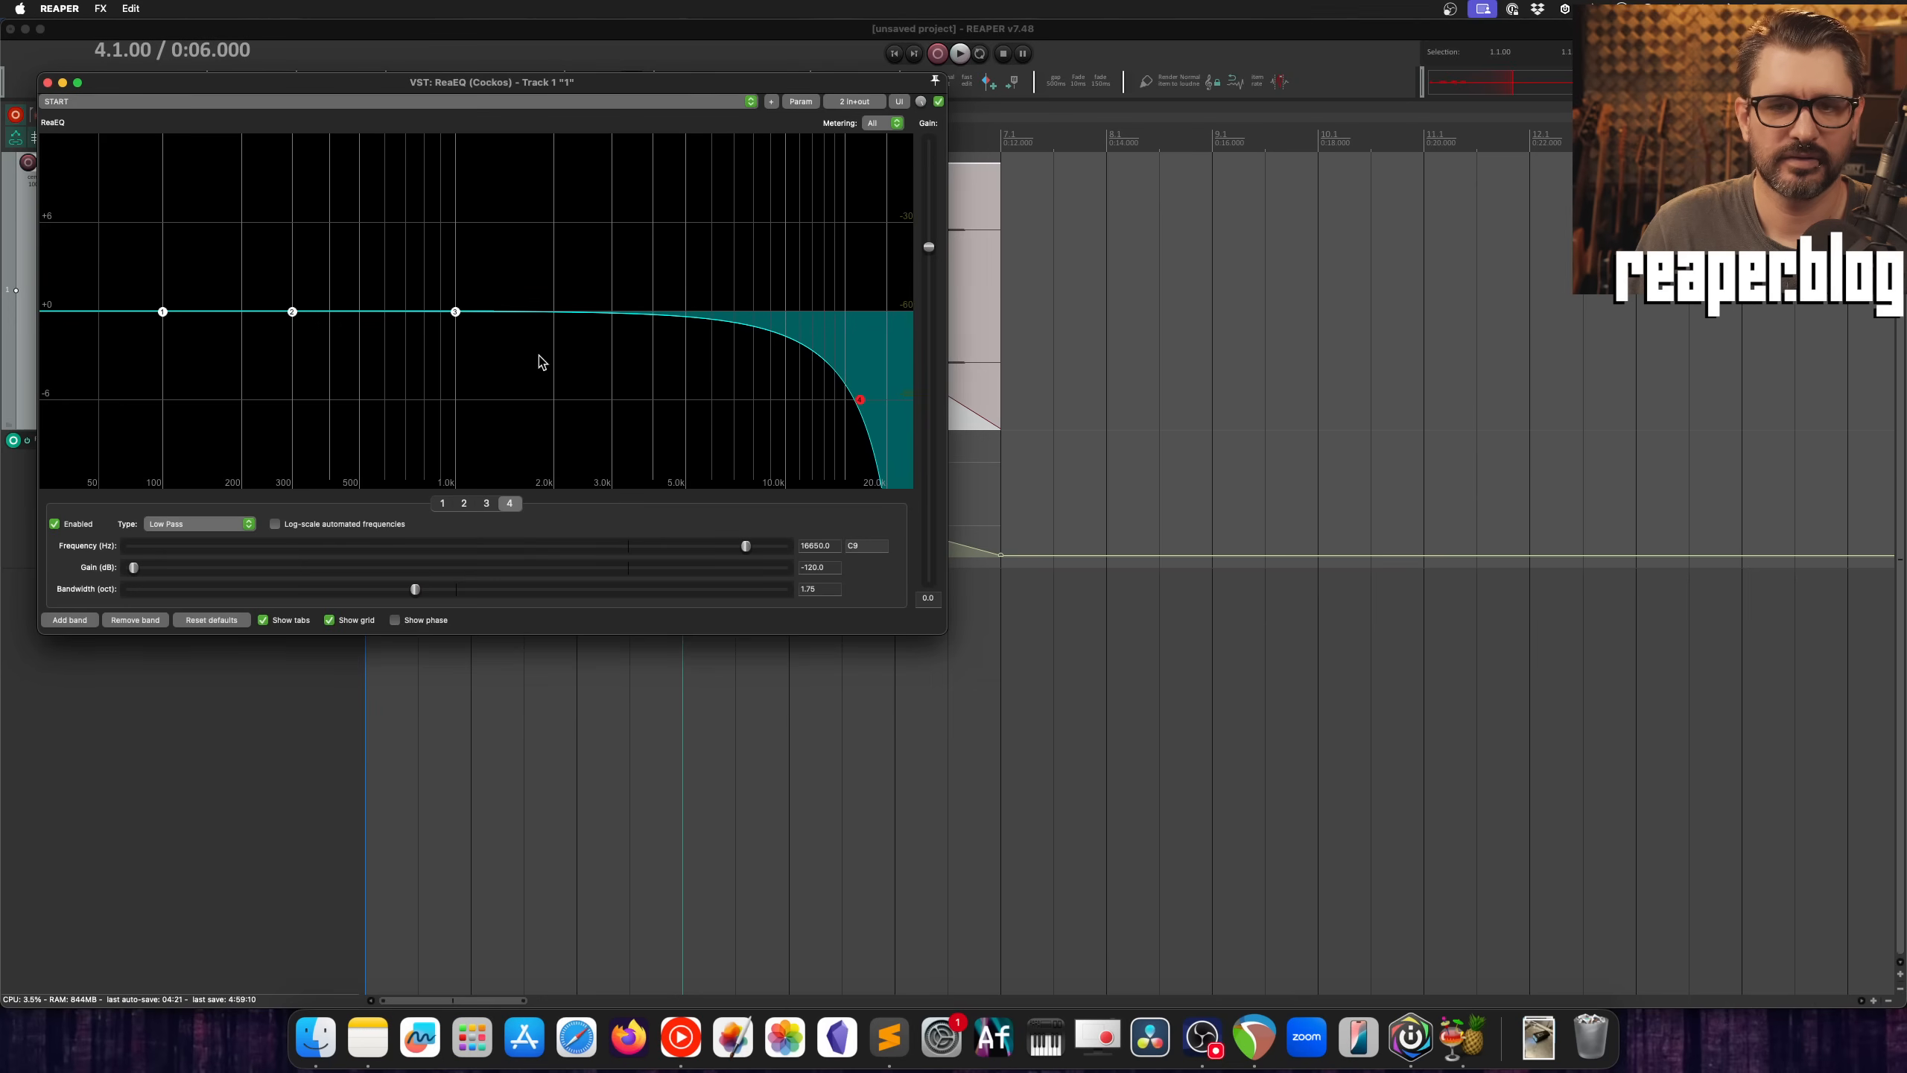
click(819, 590)
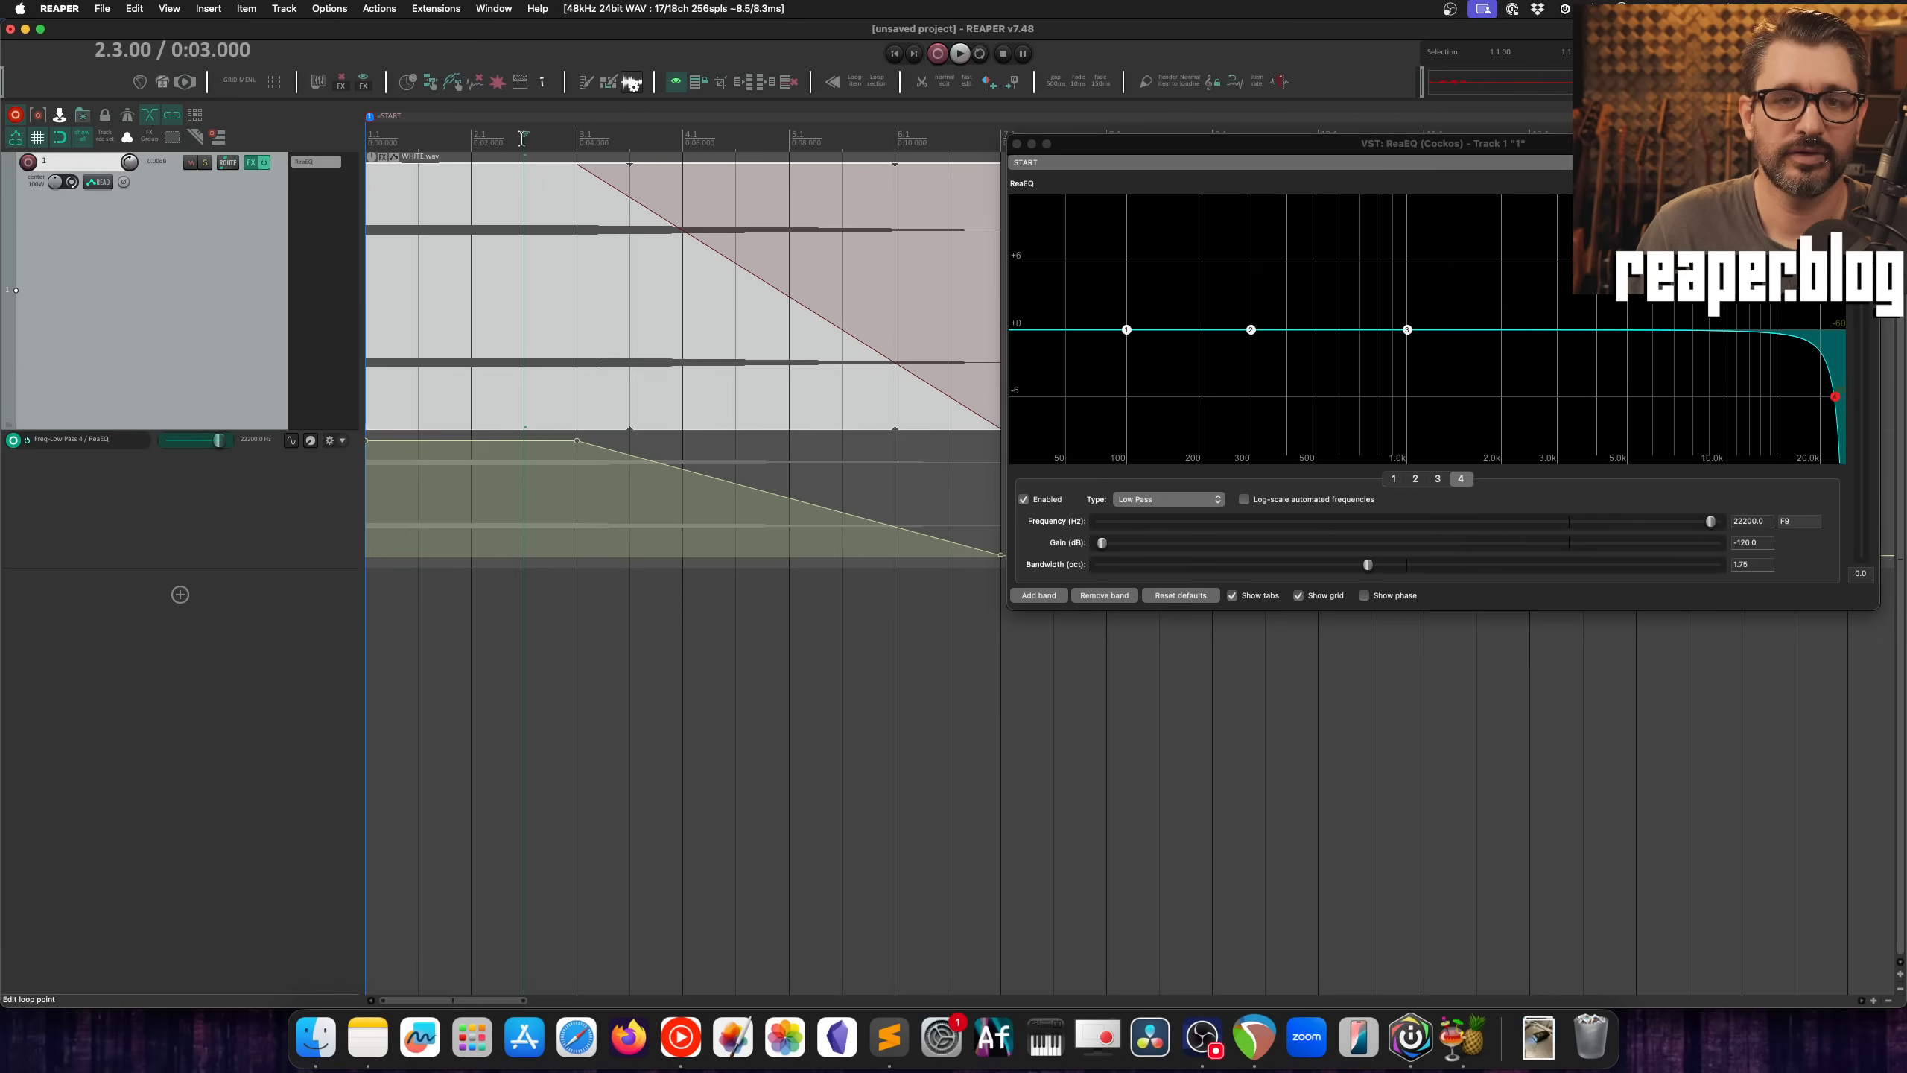
key(space)
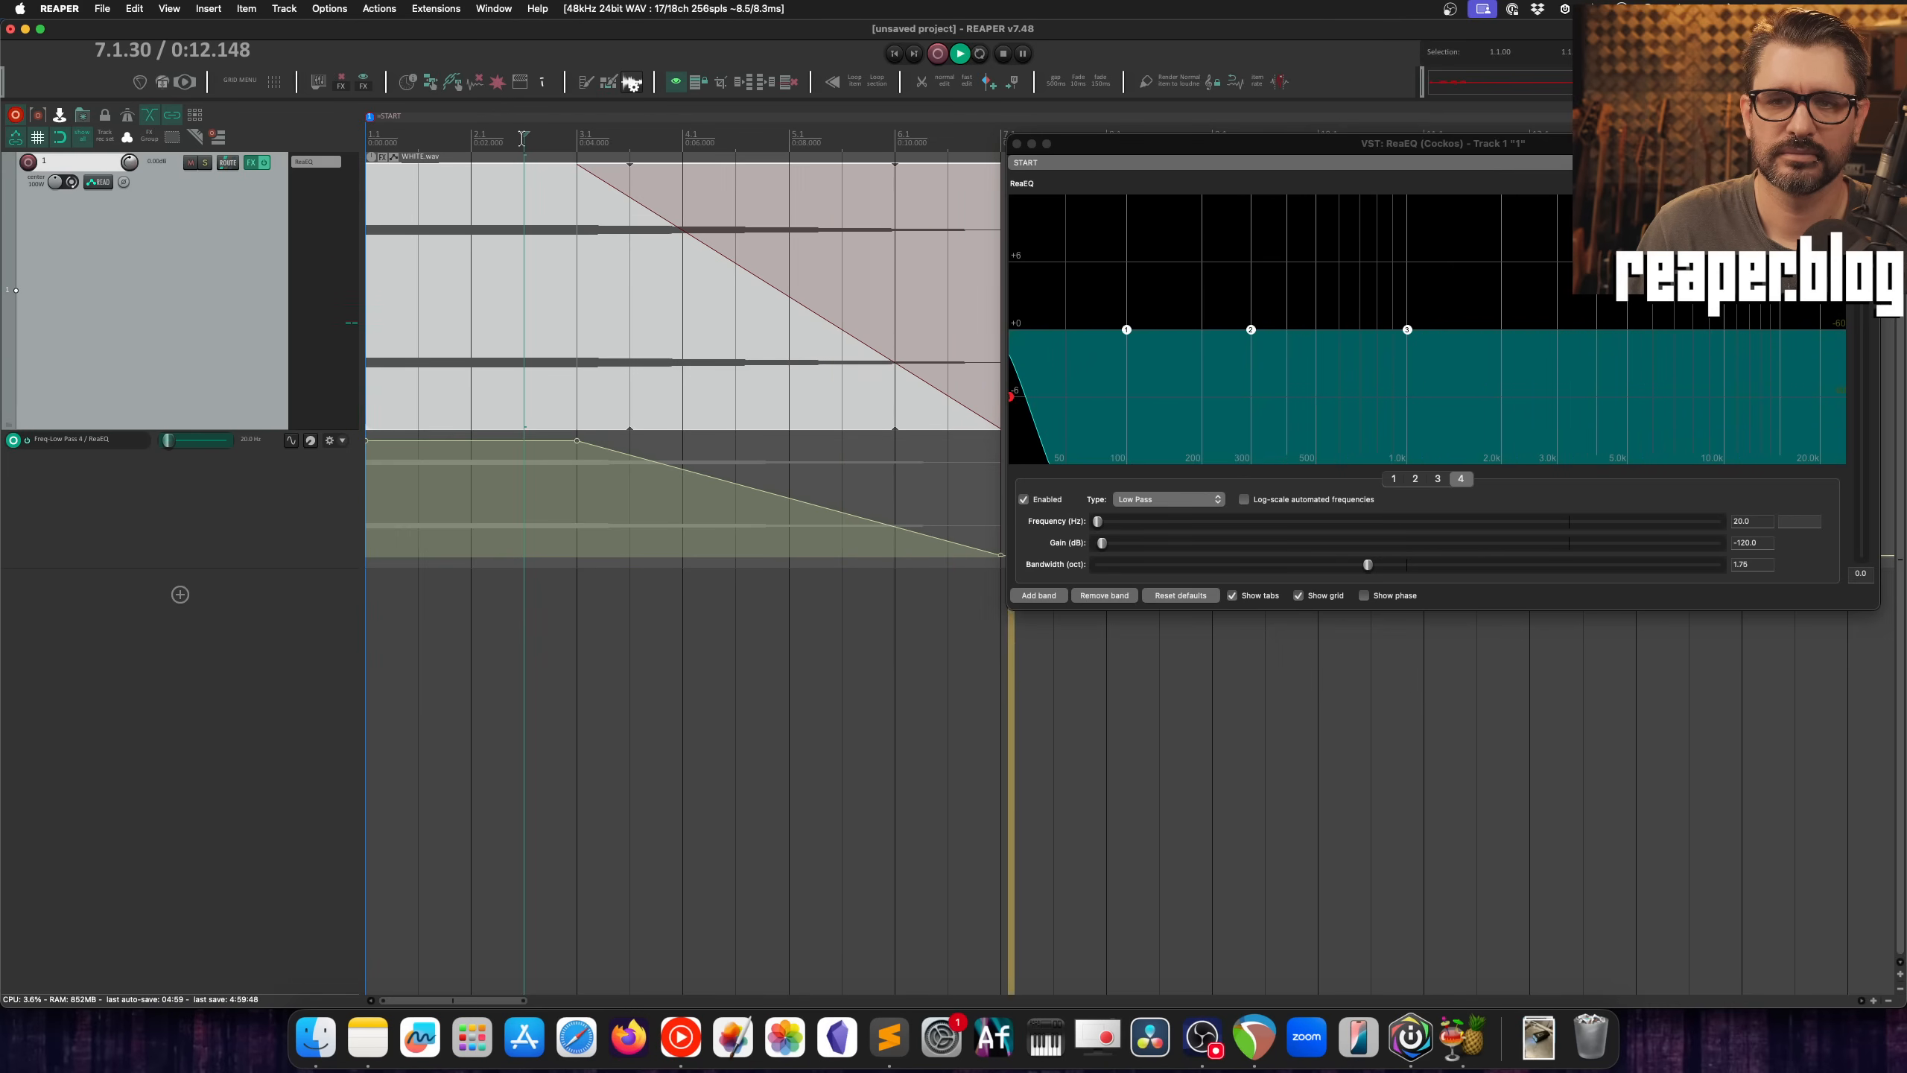
key(space)
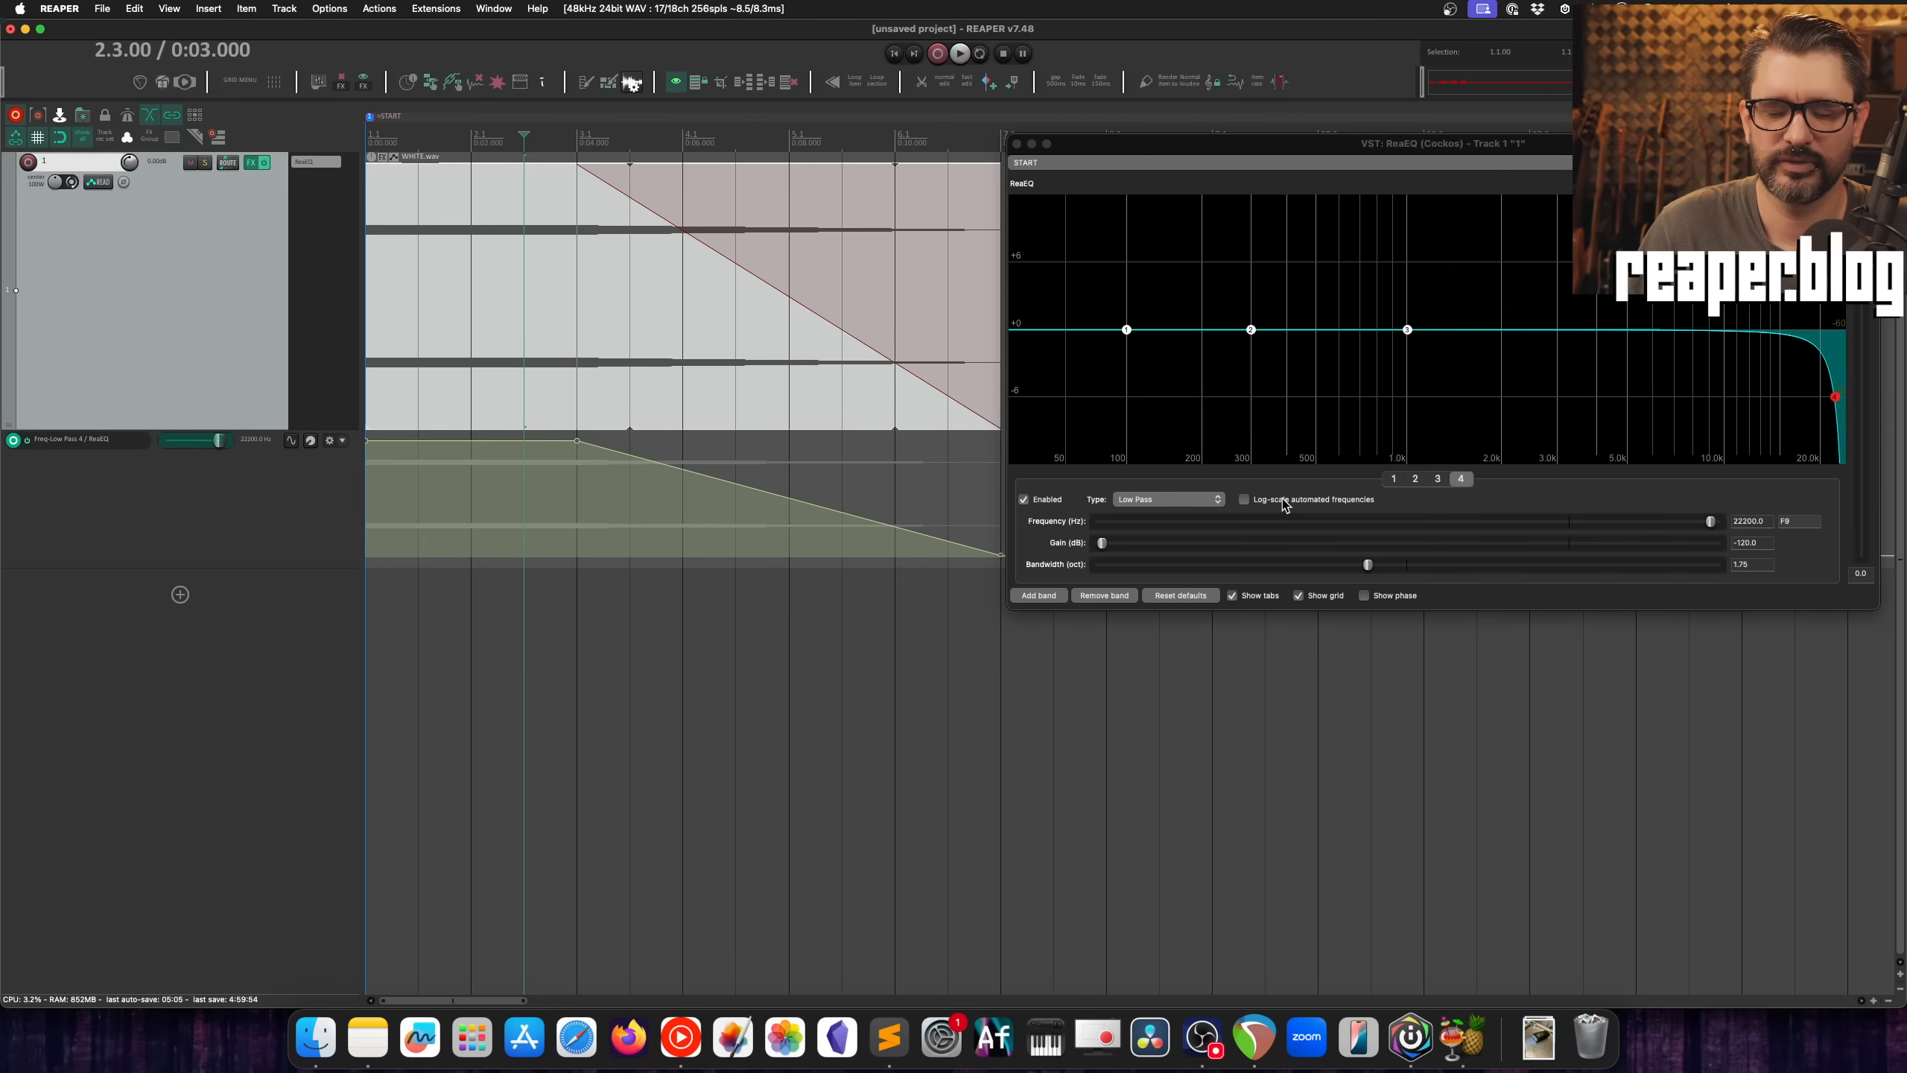
Step: Enable log-scale automated frequencies in ReaEQ and play the low pass automation from 2.3.00
click(1283, 501)
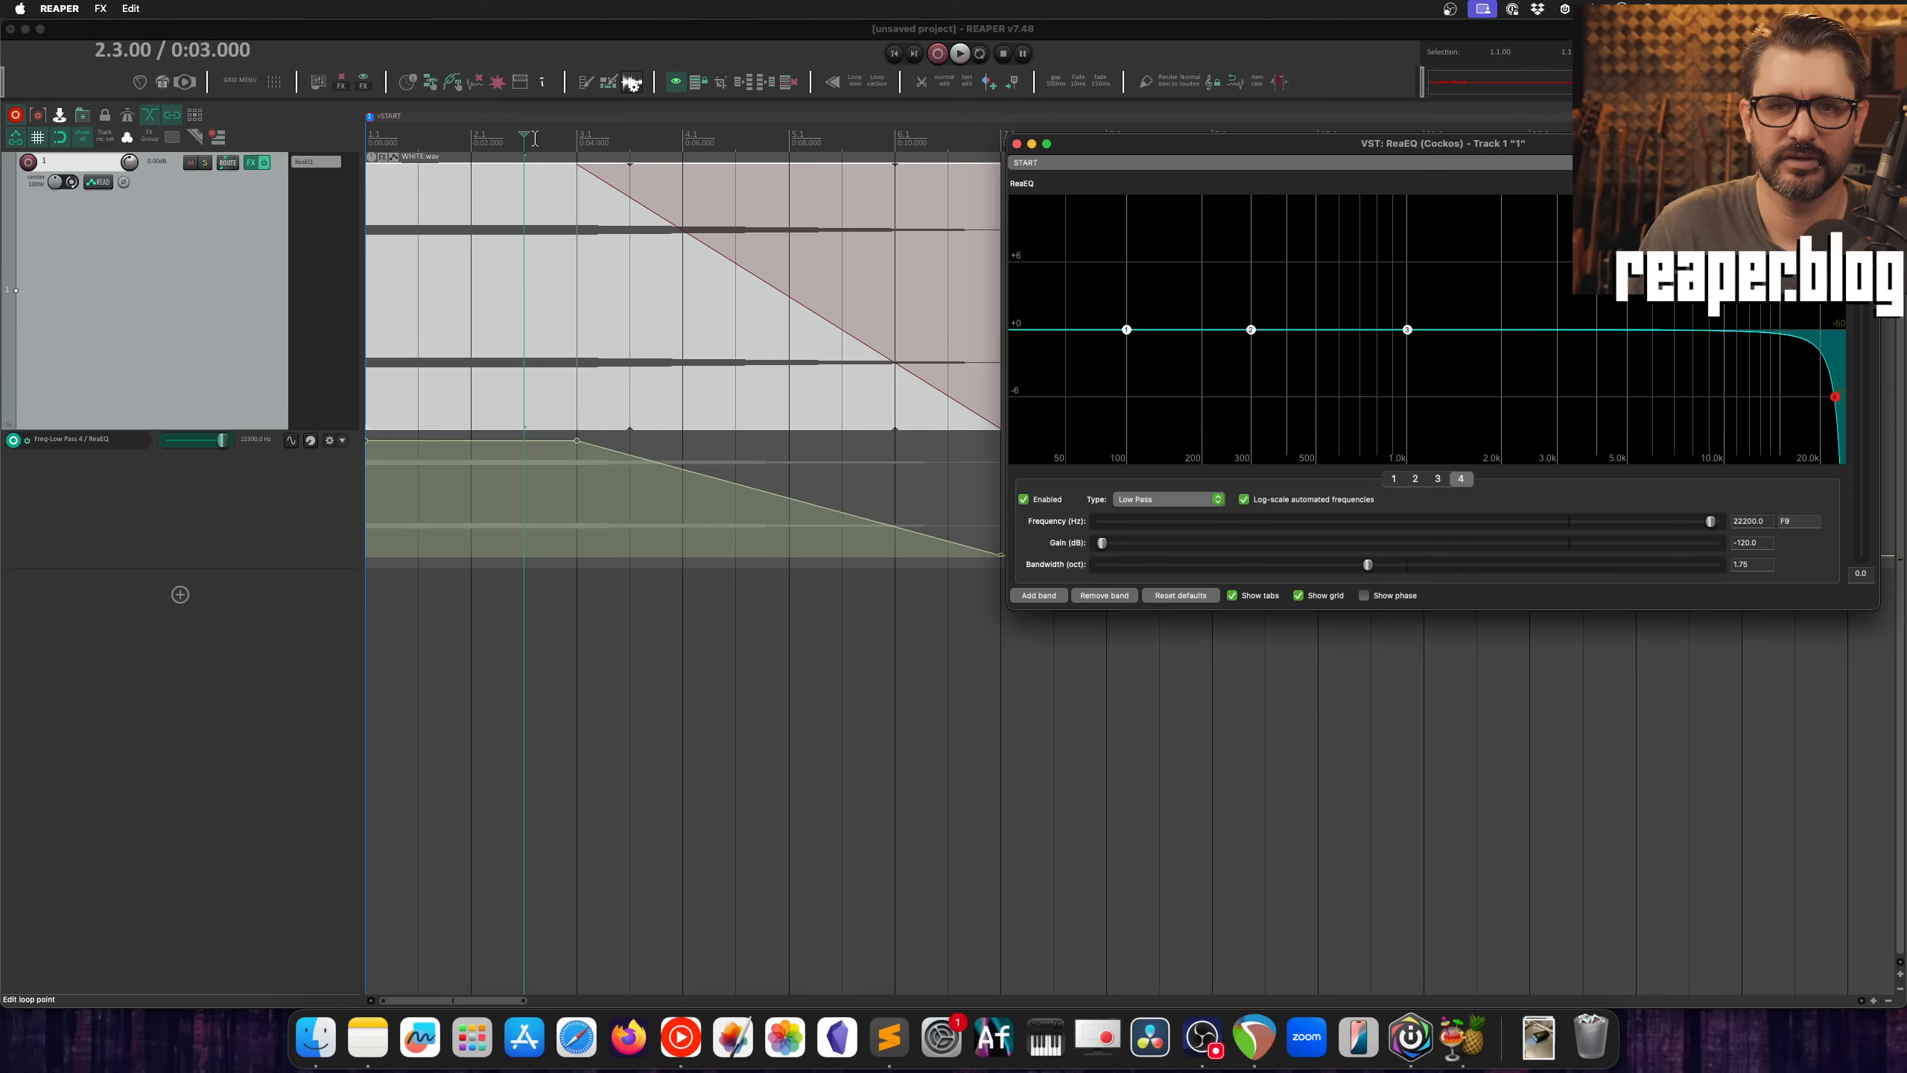
key(space)
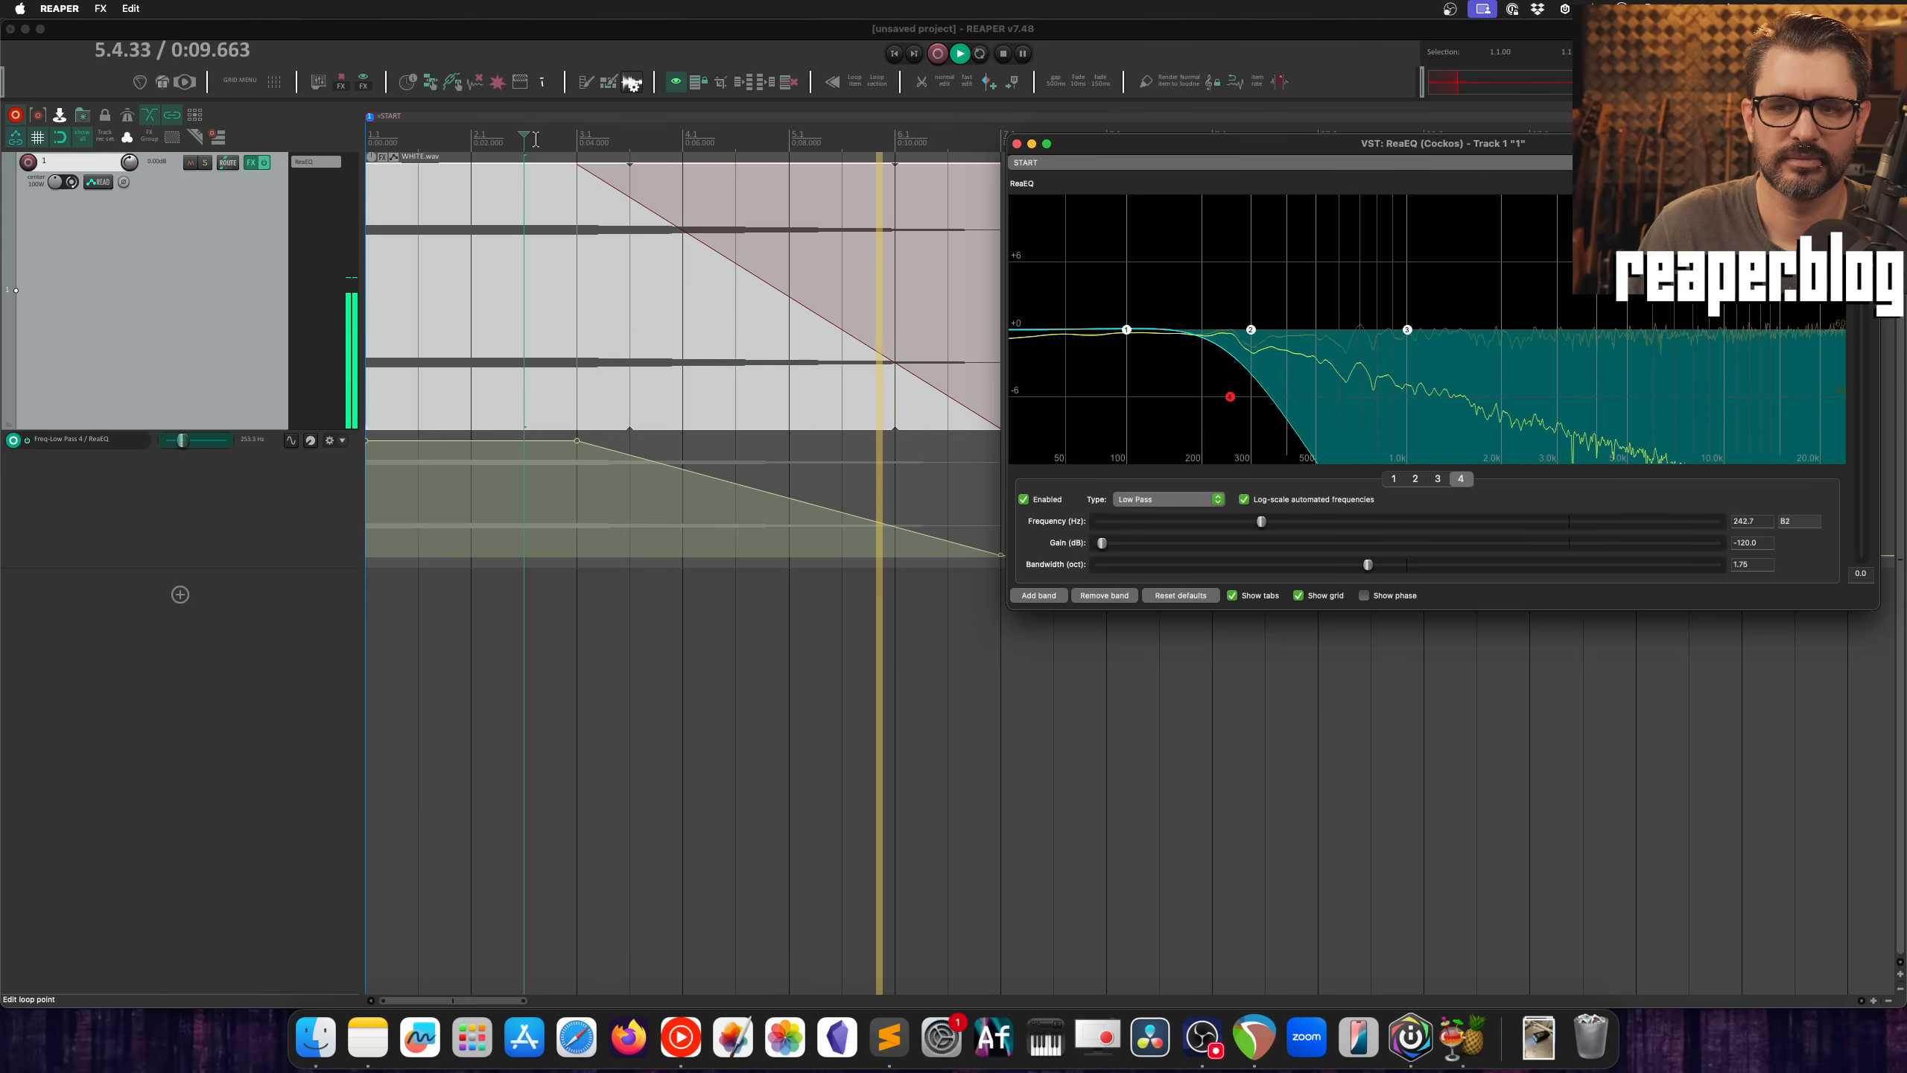
key(space)
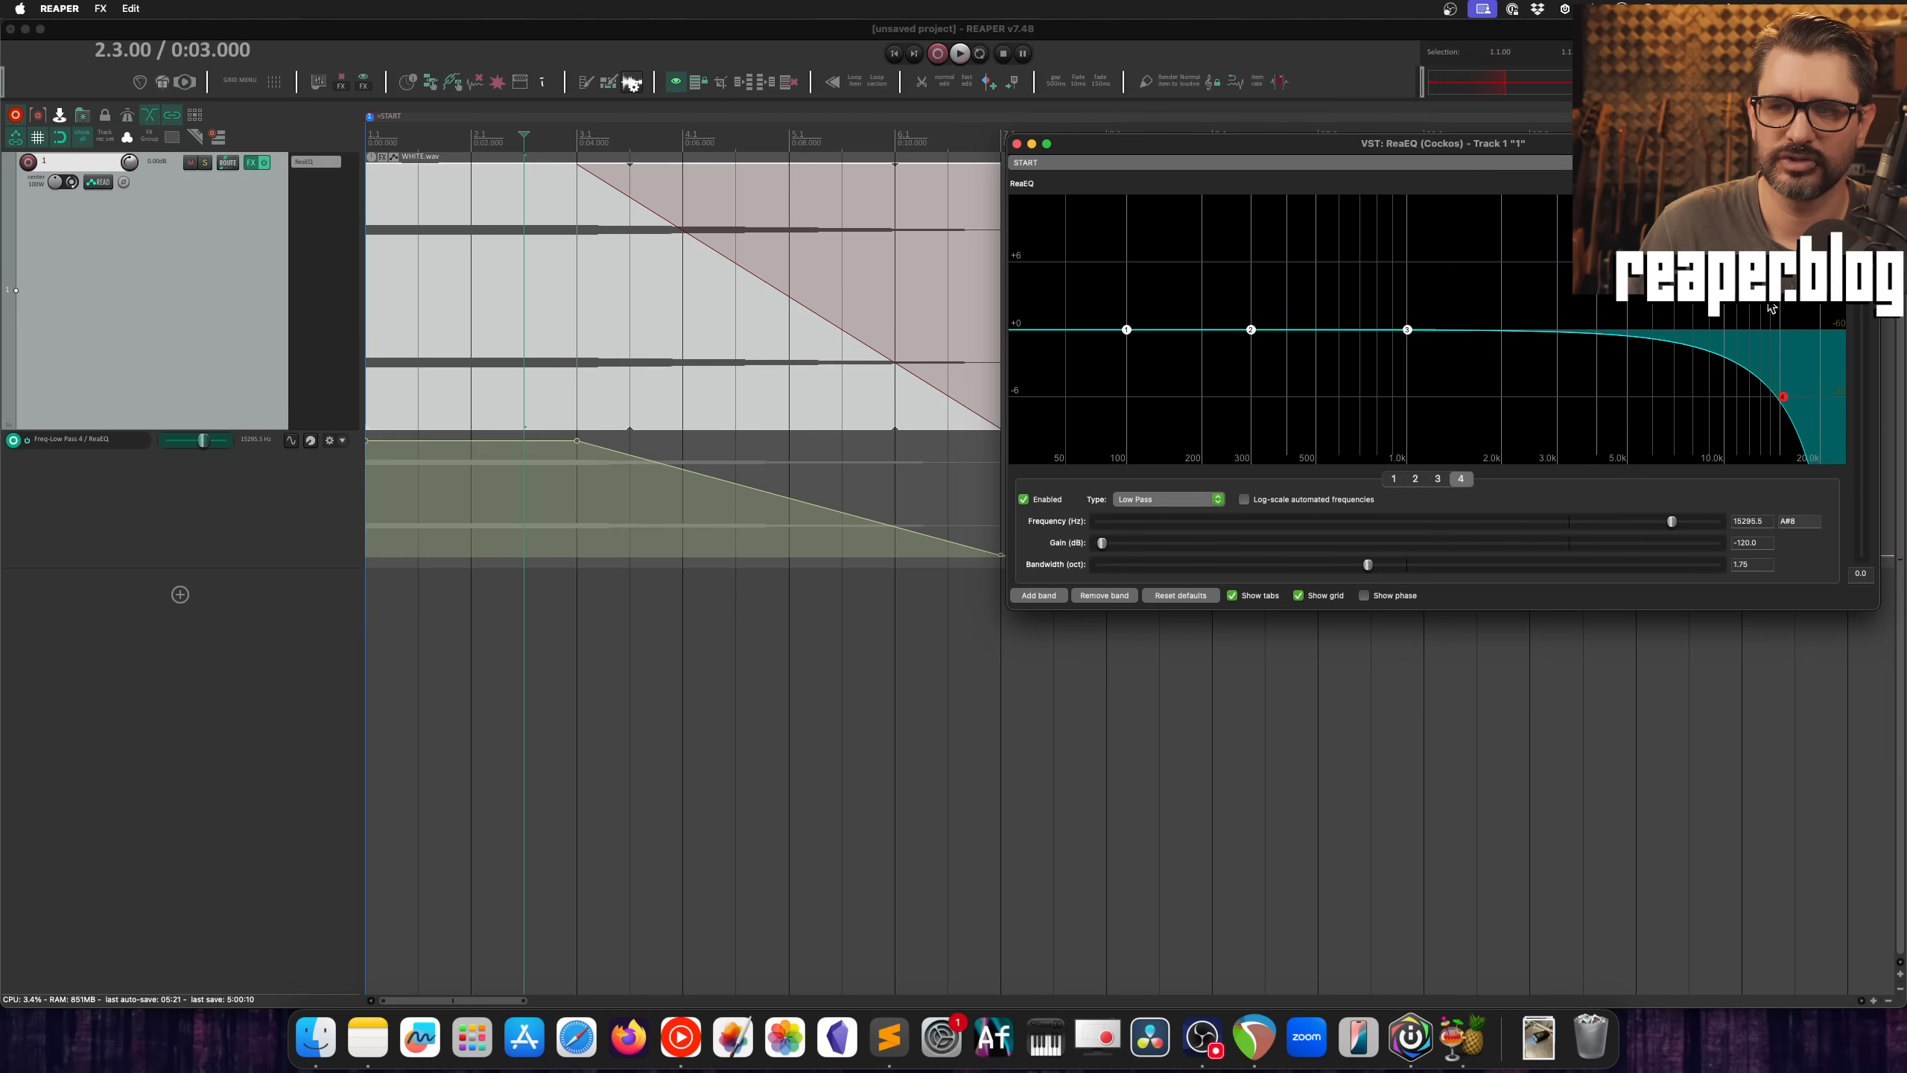
Step: Close the ReaEQ window and return to the audio item's fade-out in the arrangement
drag(1088, 144, 606, 209)
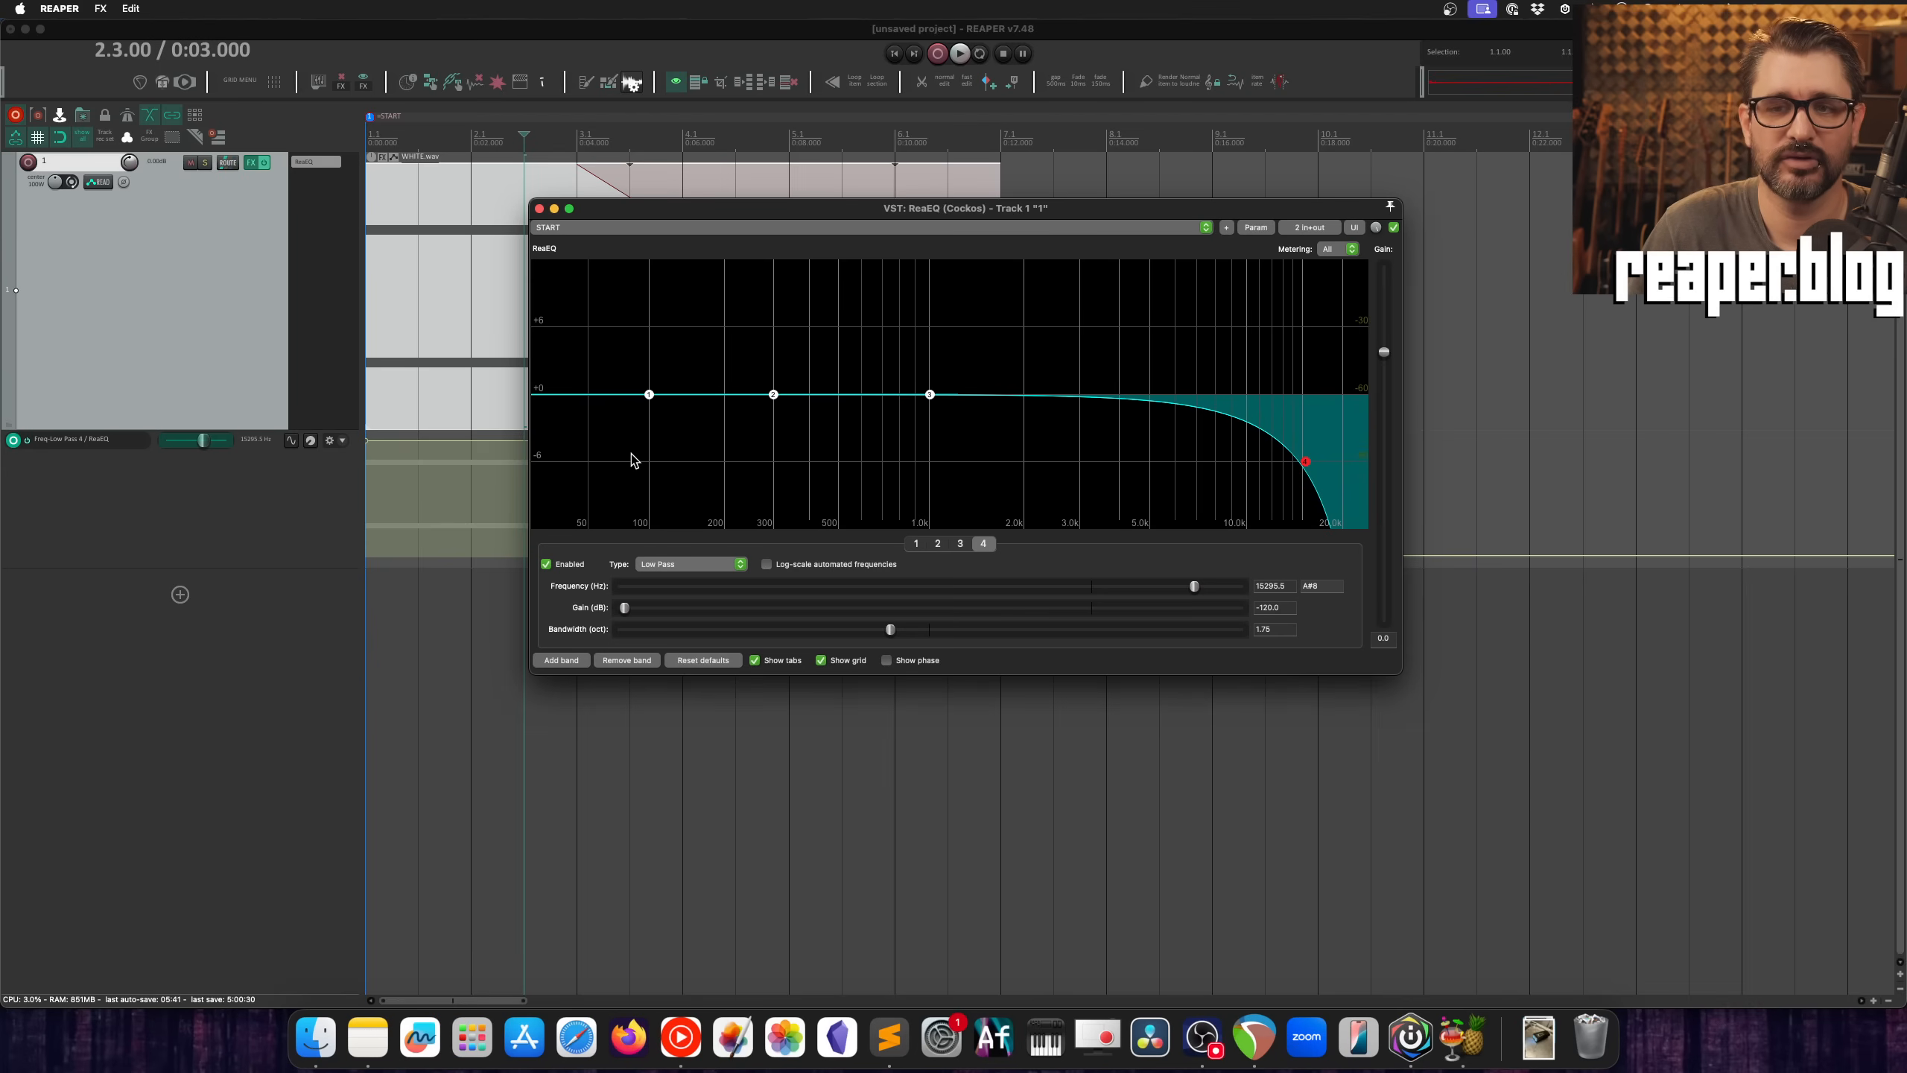
click(539, 208)
click(653, 216)
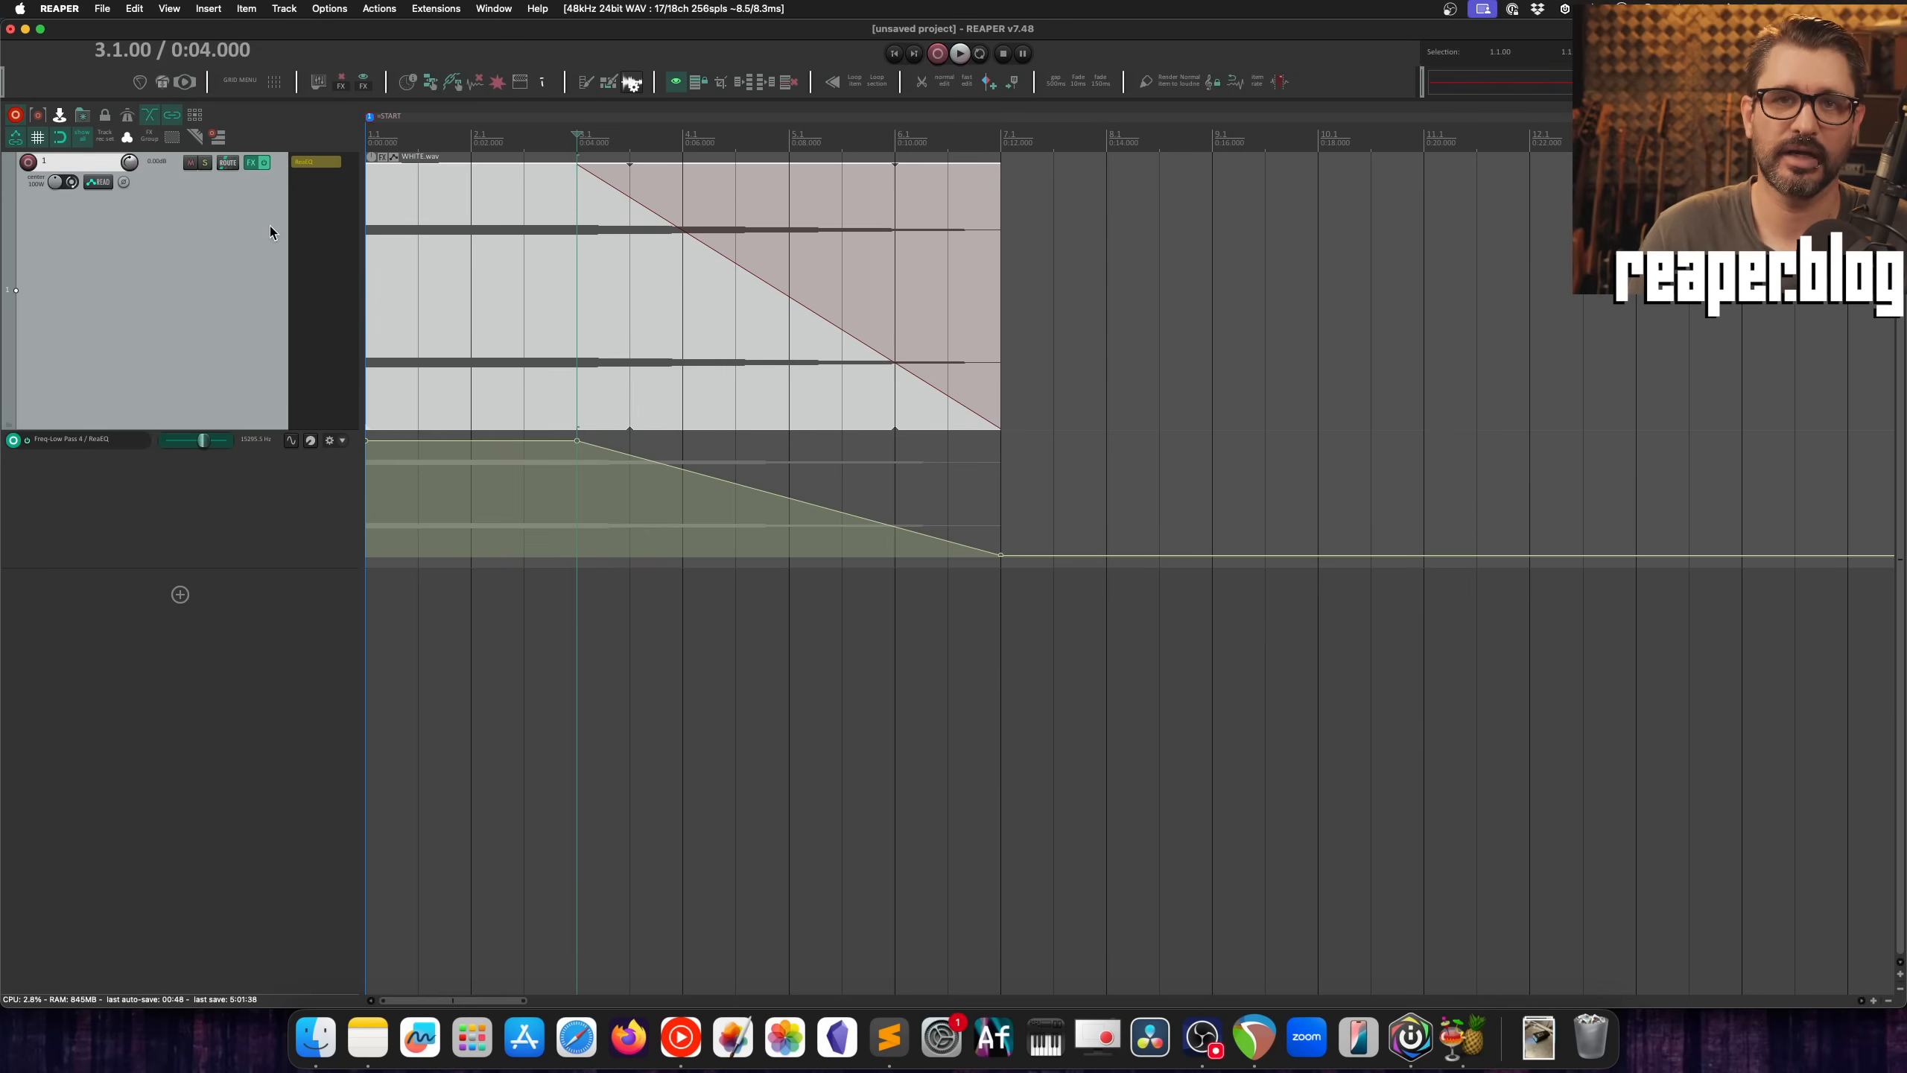
Step: Examine the default fade shapes and default crossfade shapes in the Item Fade Defaults preferences without changing them
key(super+comma)
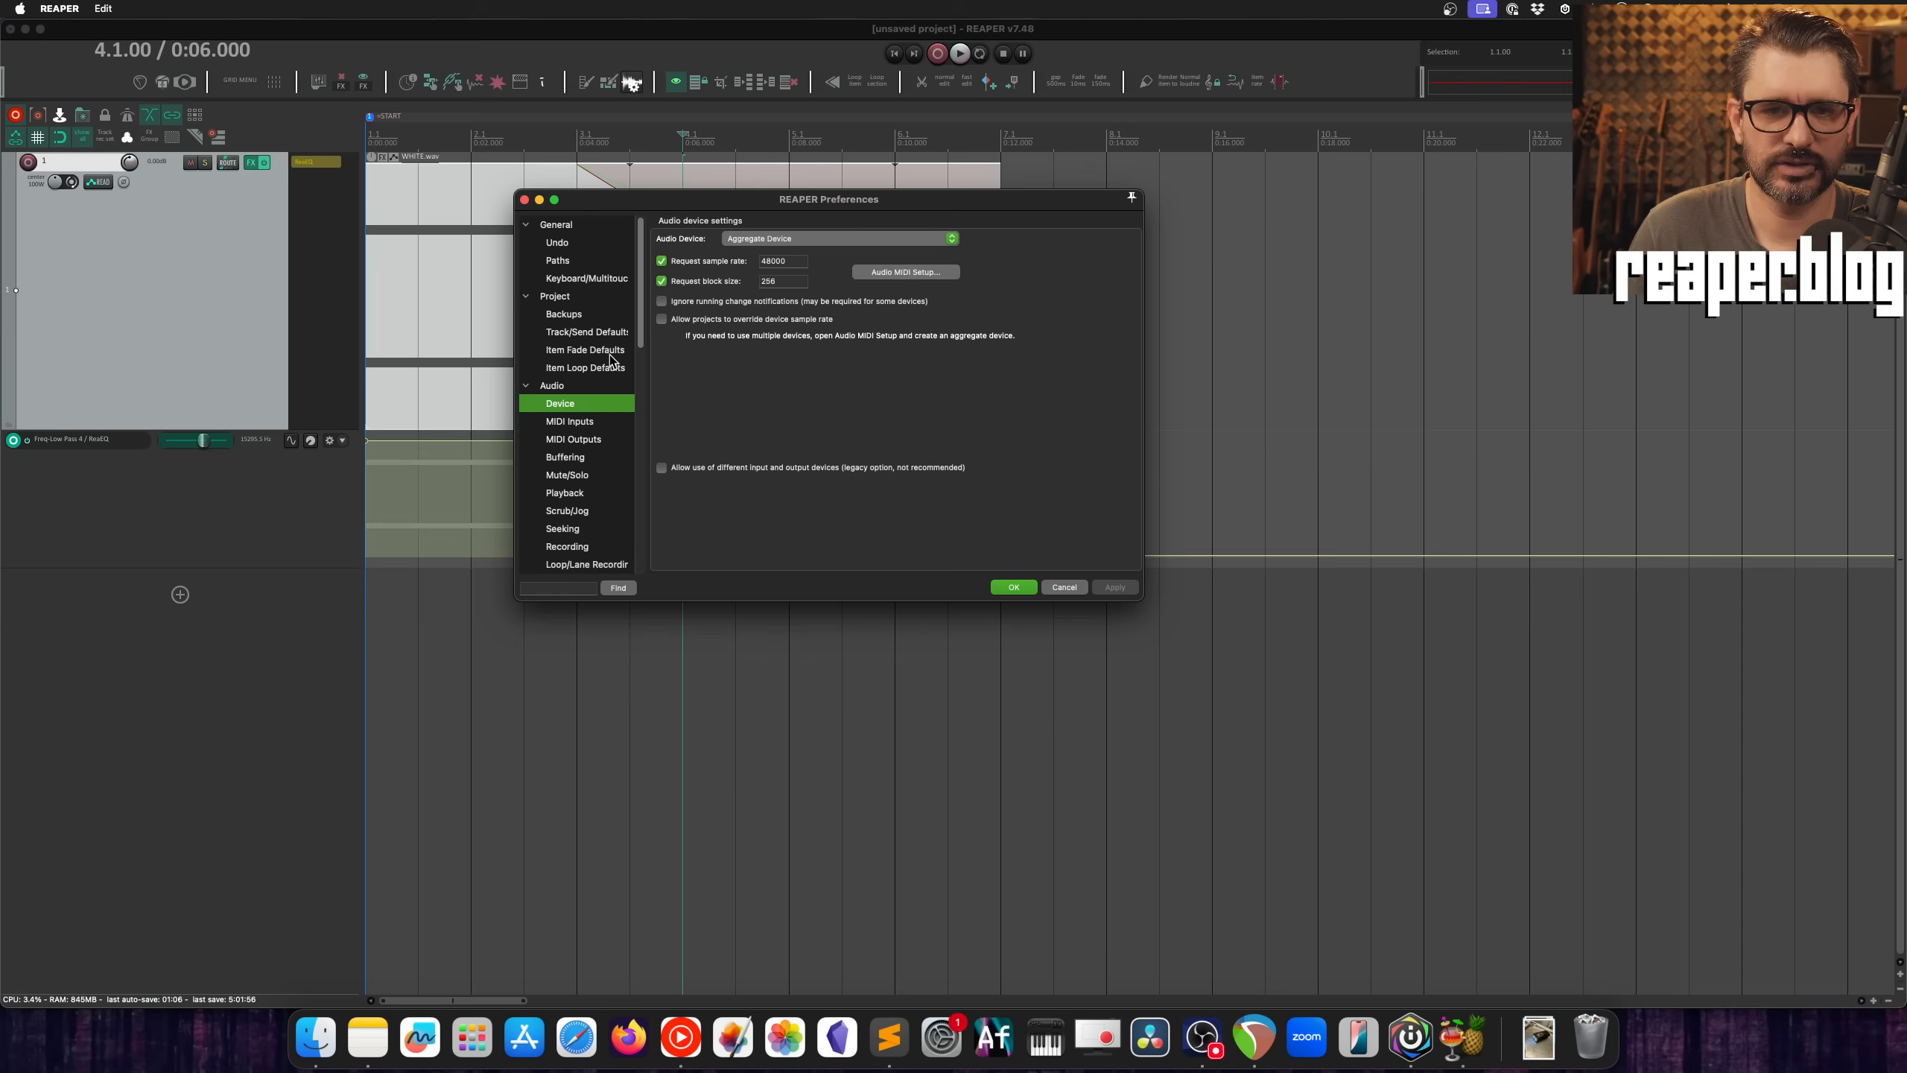
click(593, 350)
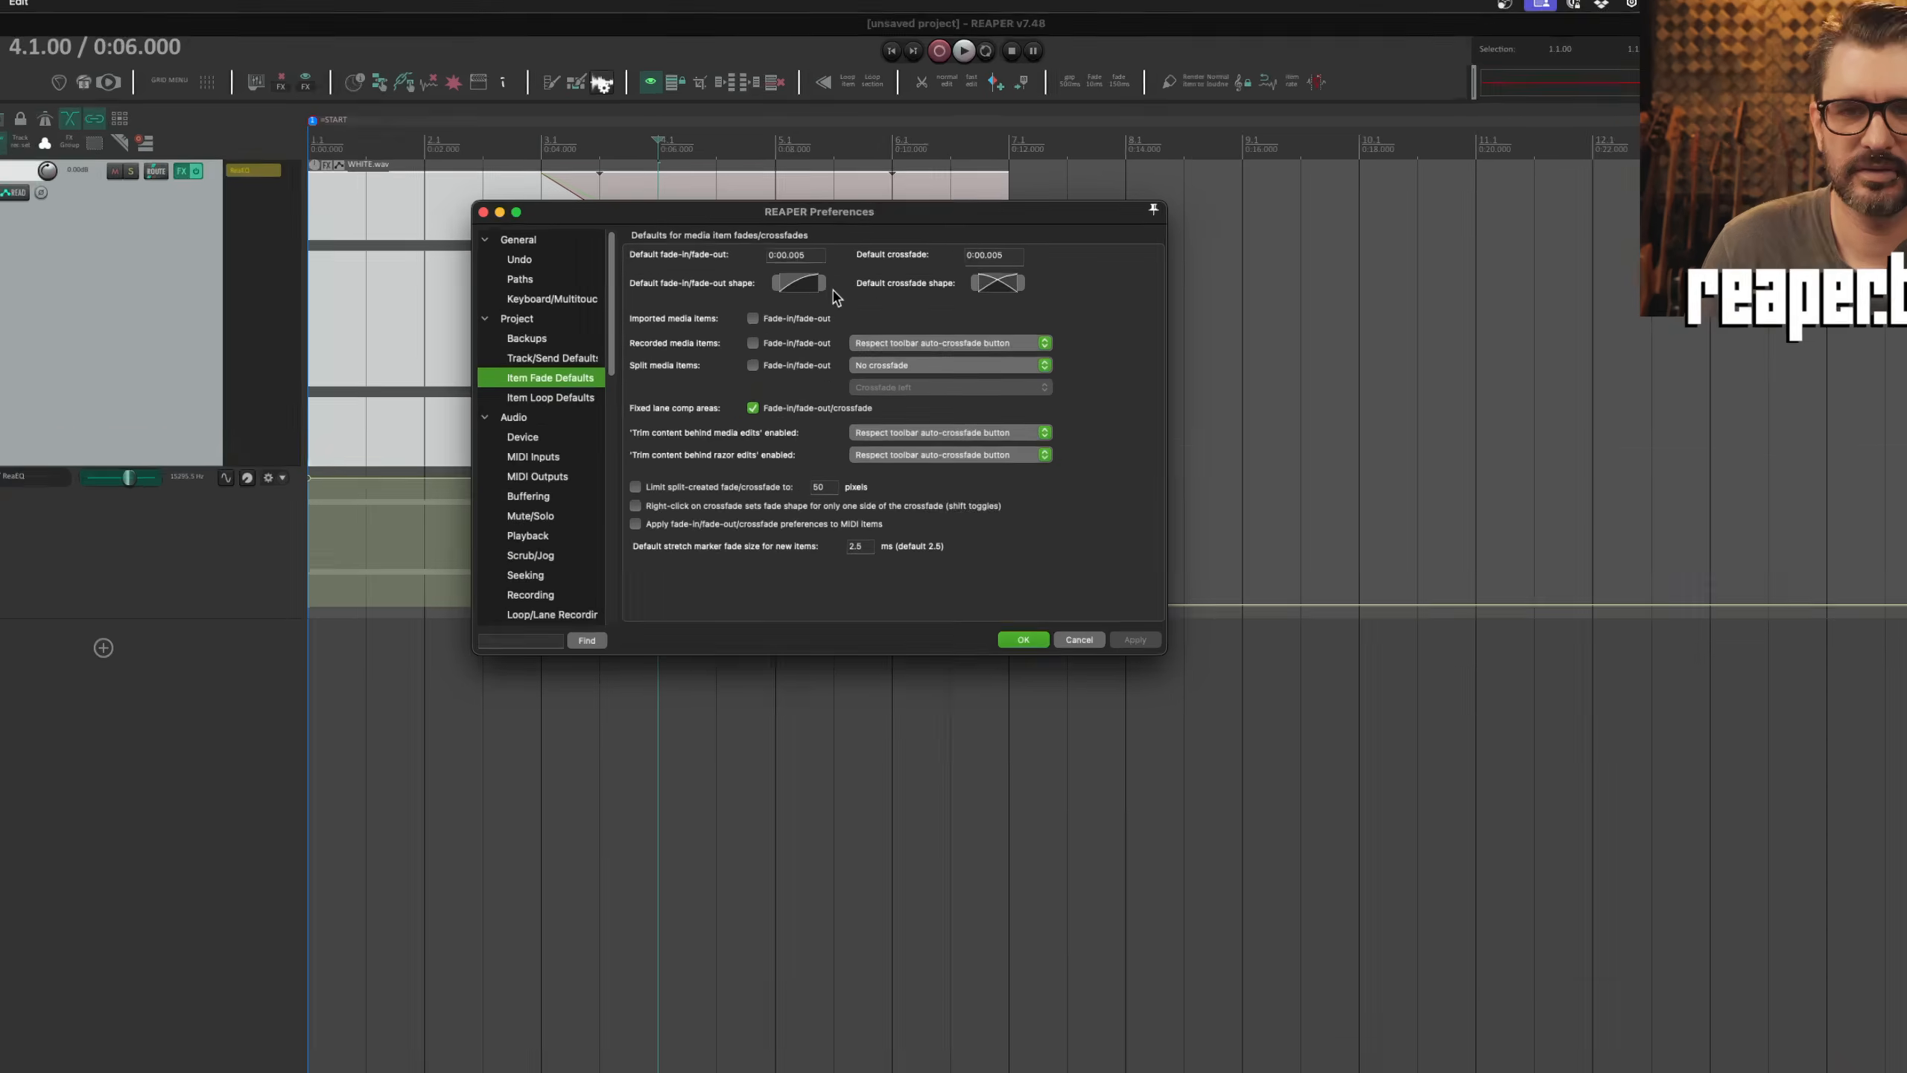
click(806, 288)
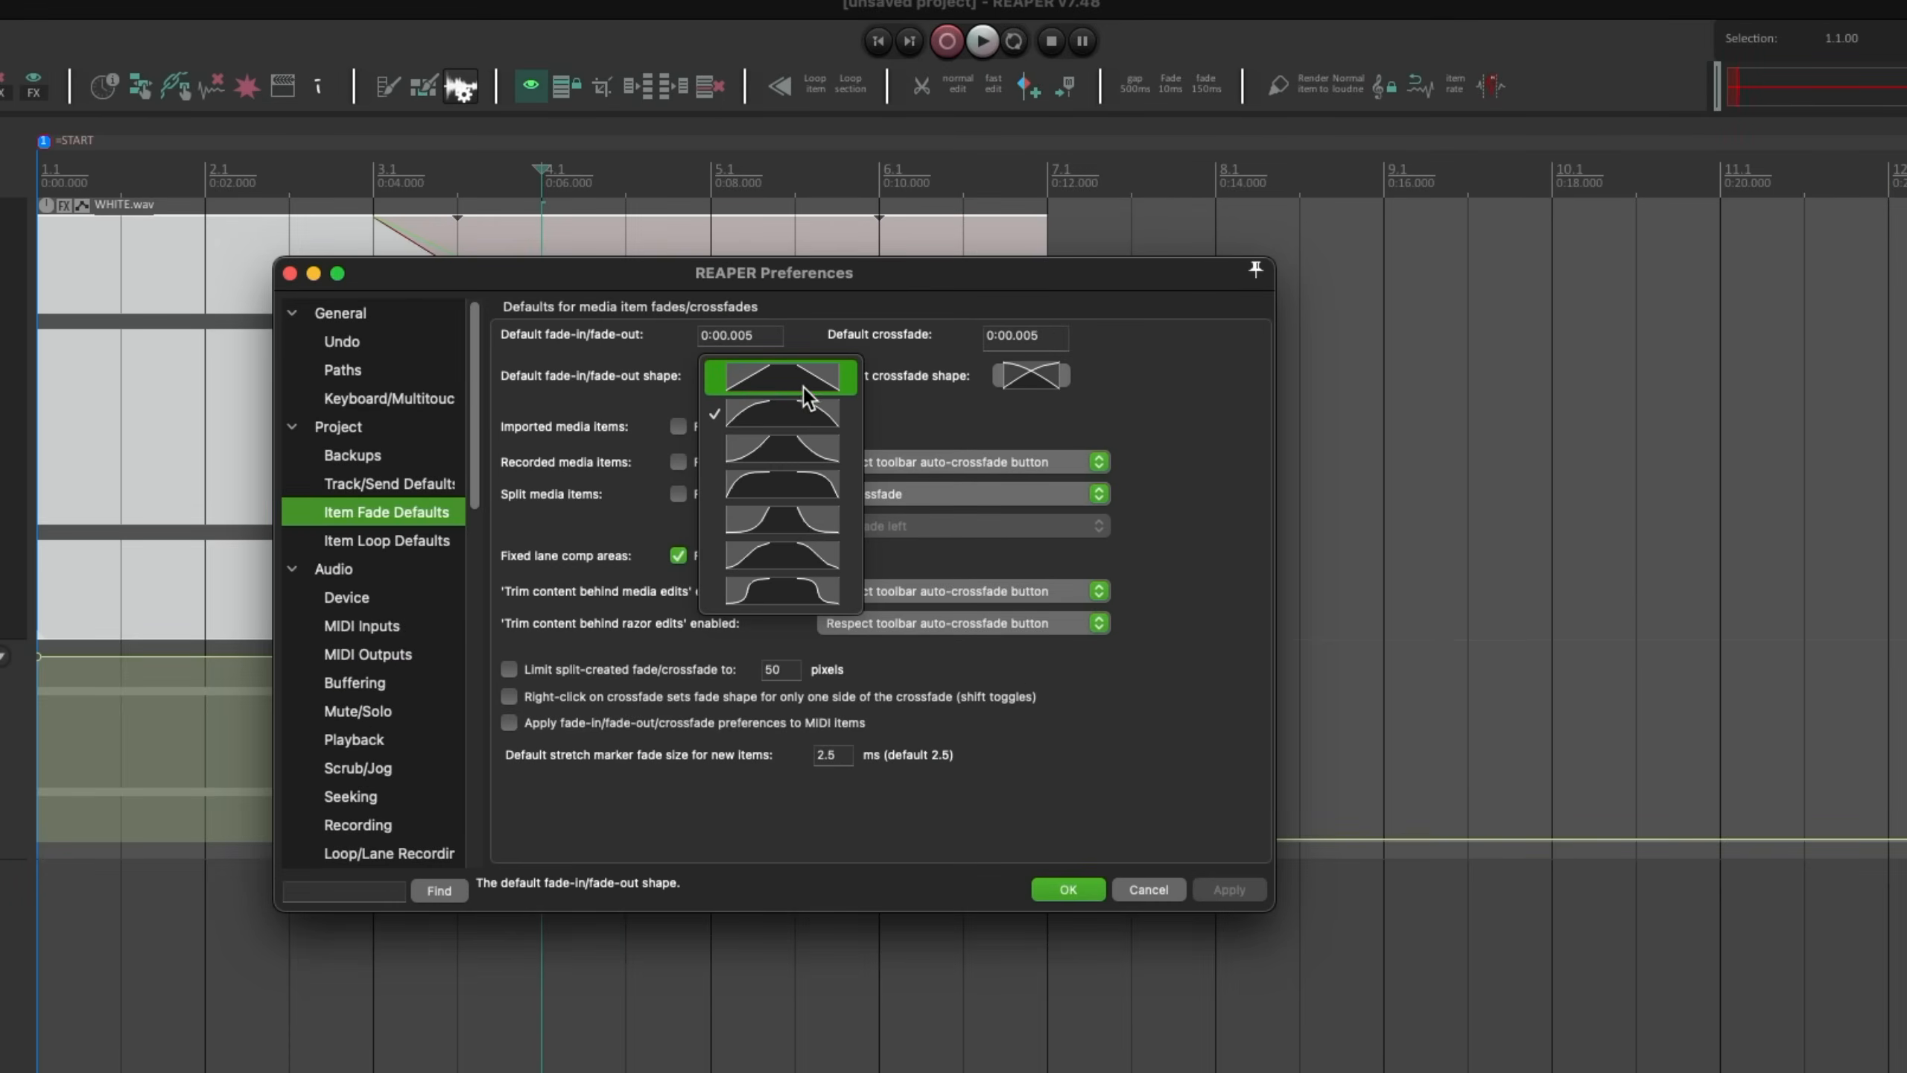
click(998, 376)
click(1017, 374)
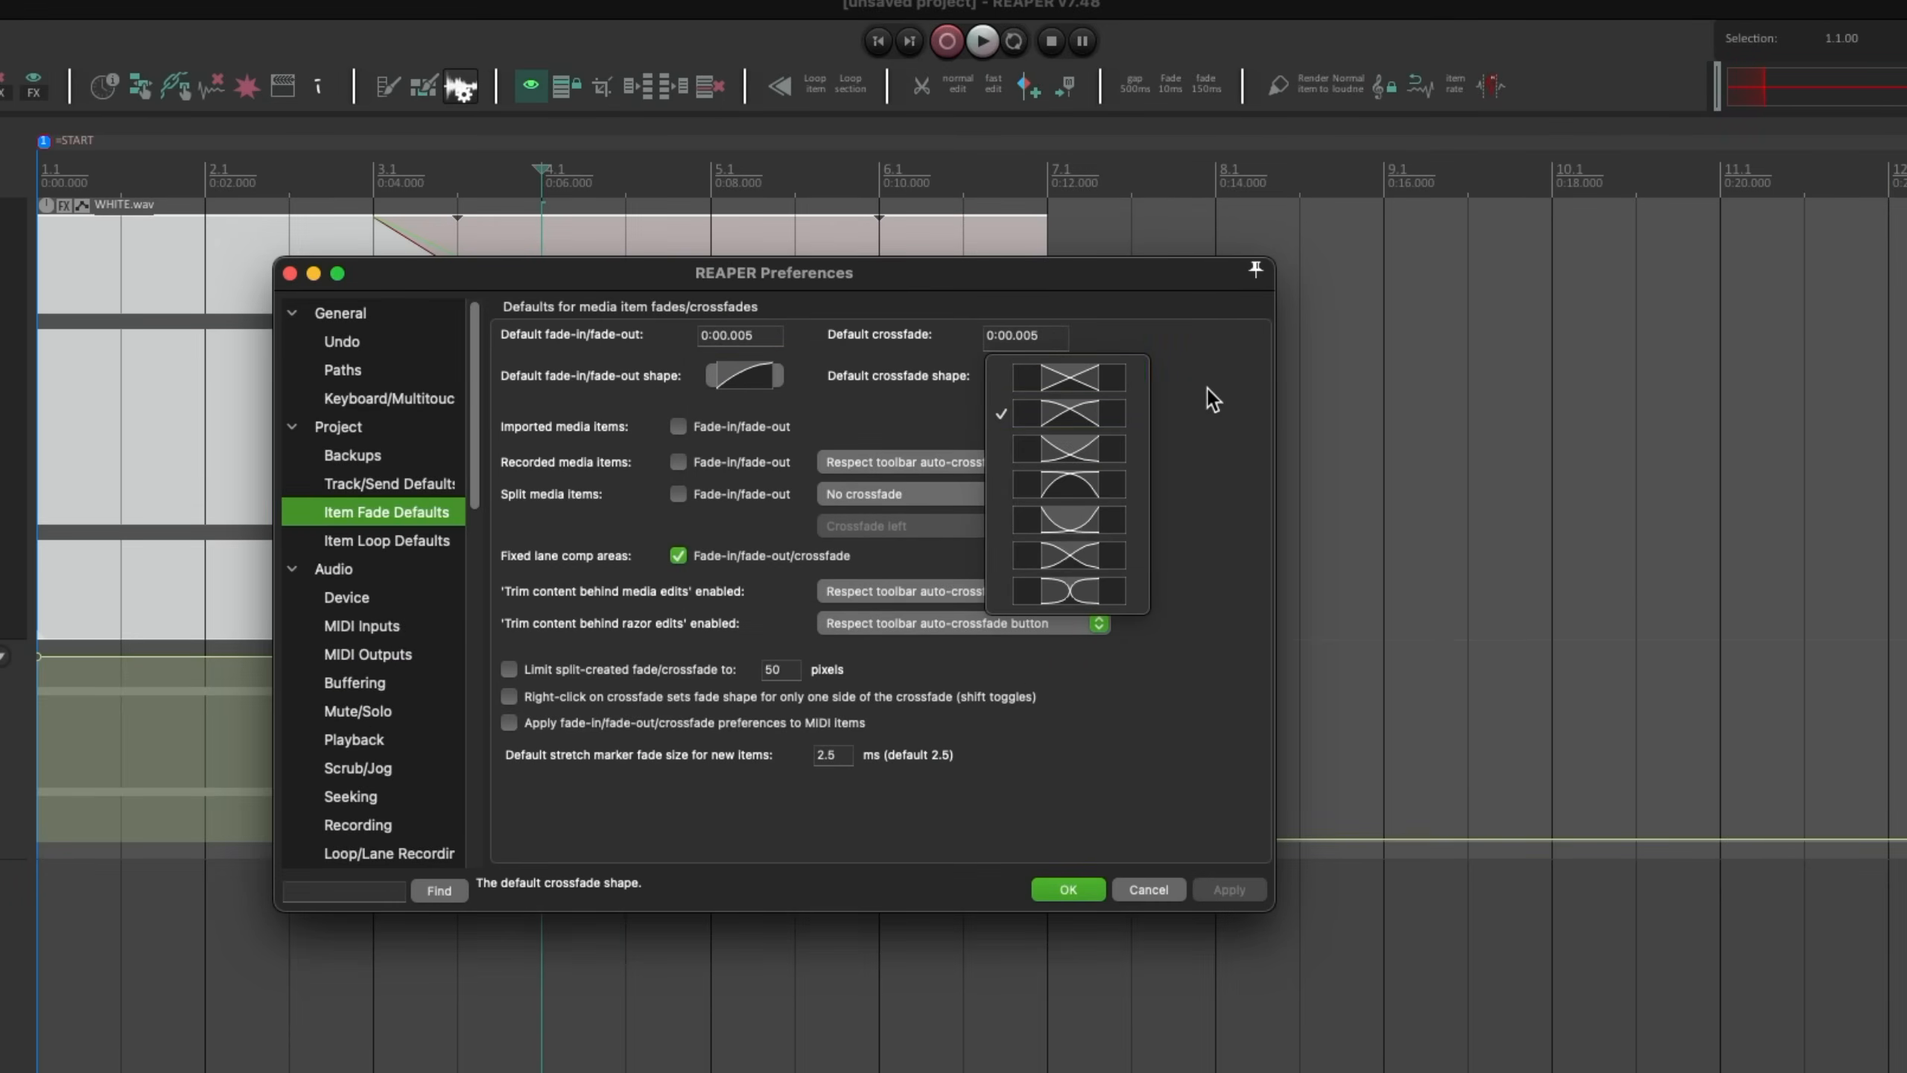
click(1207, 387)
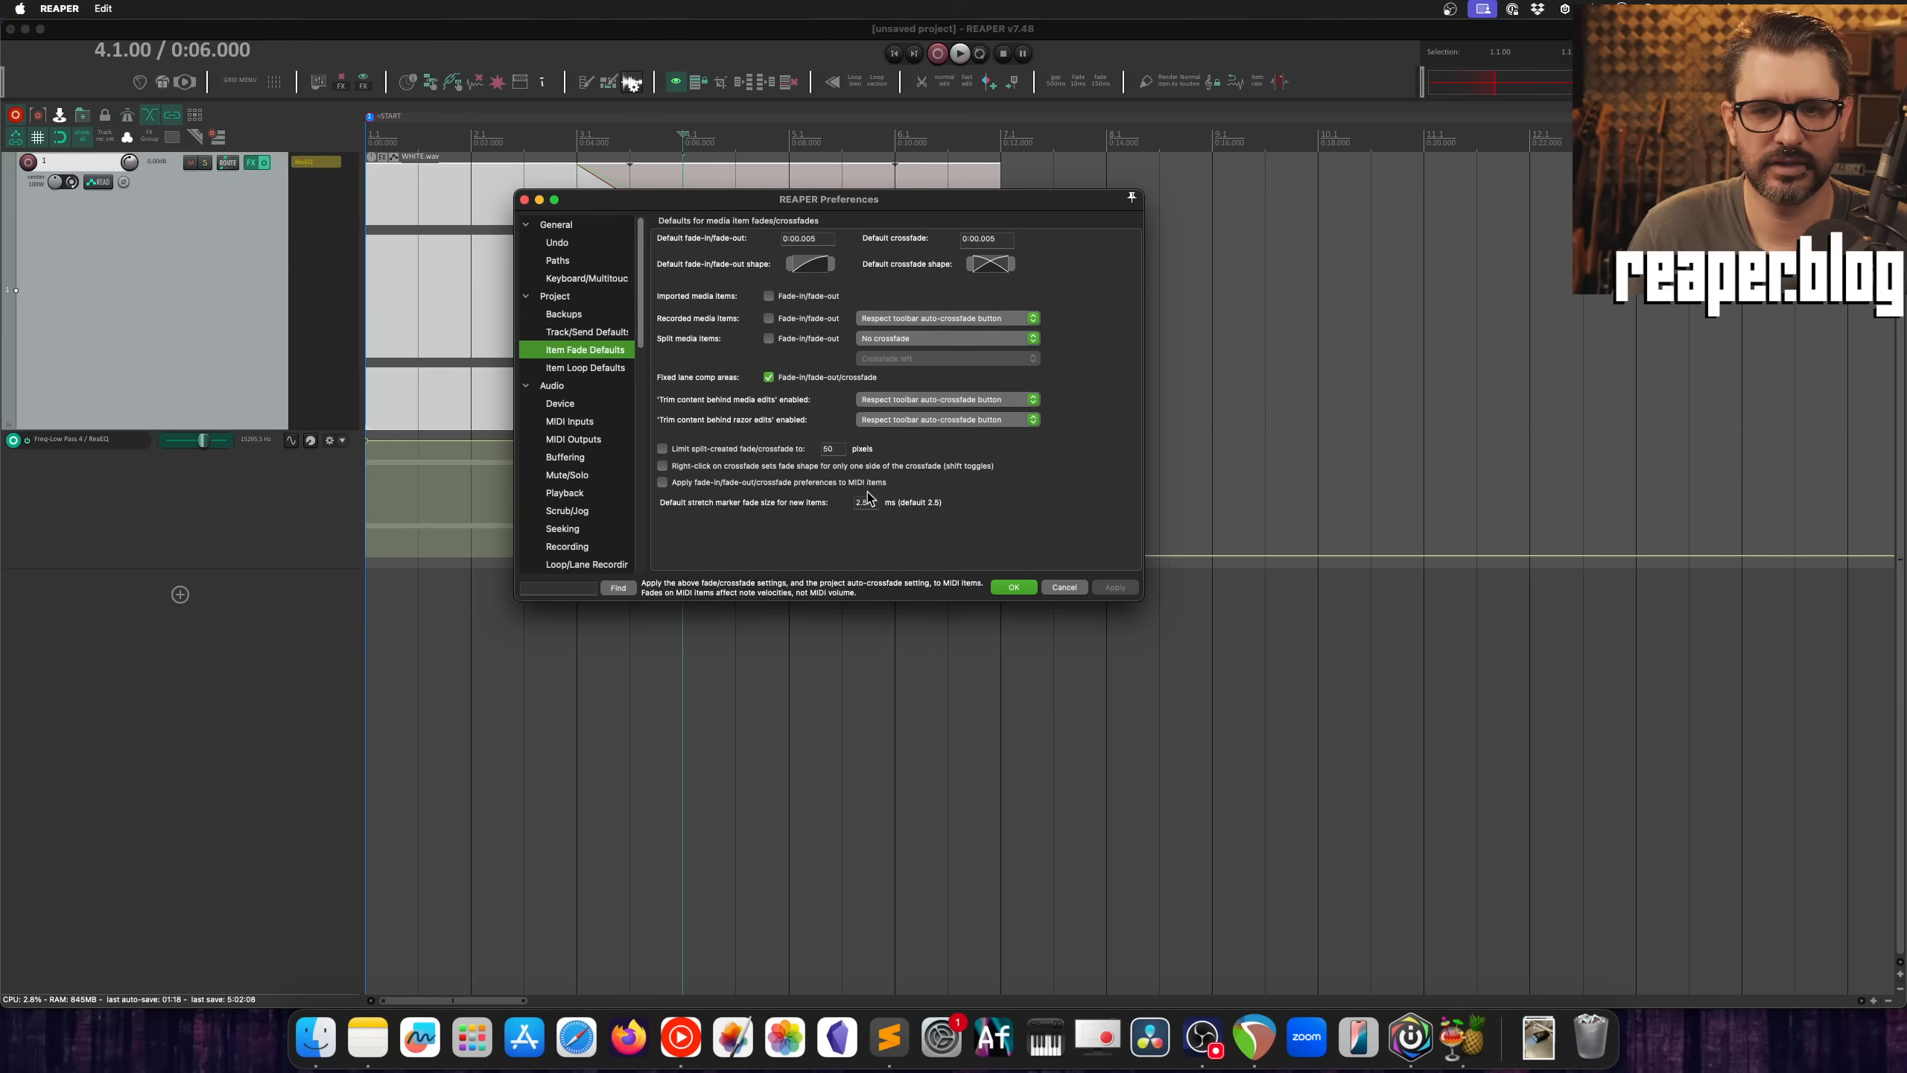
click(1014, 587)
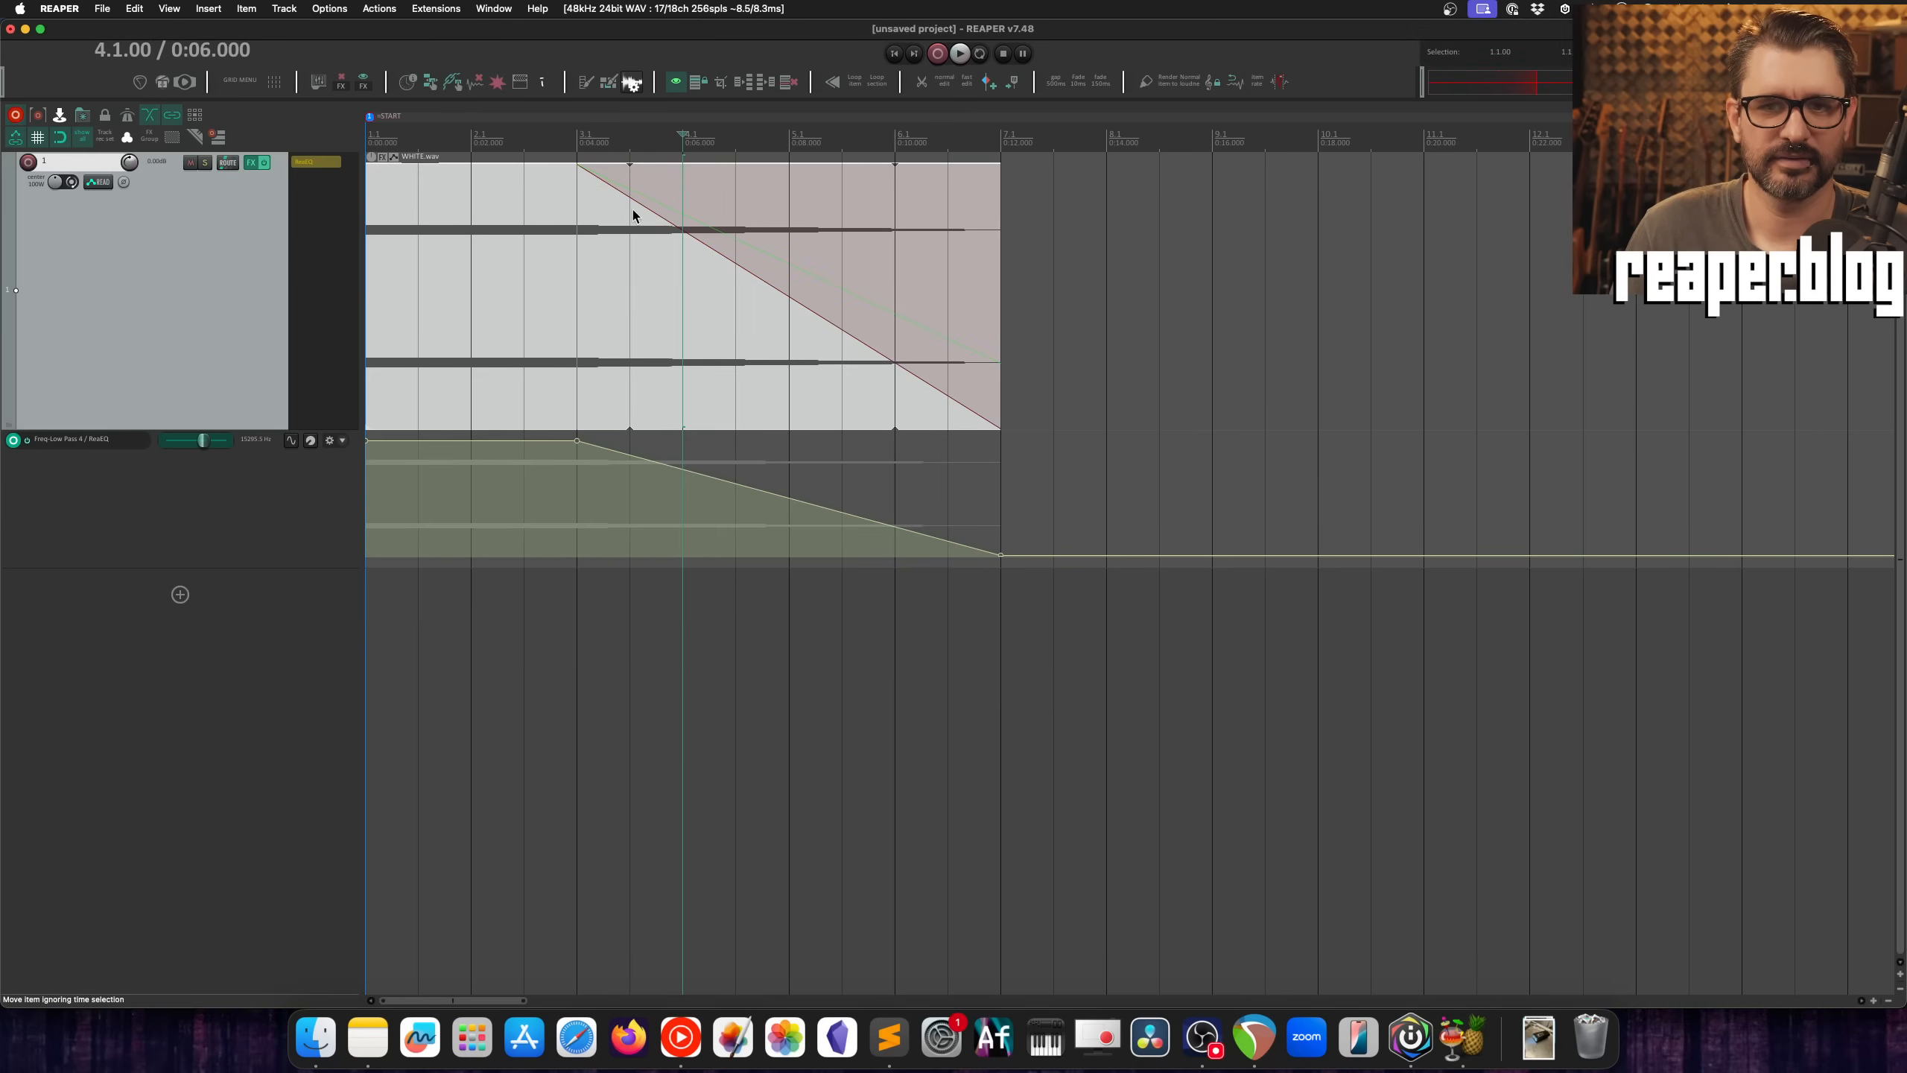
Step: Shorten the WHITE.wav item's fade-out so that it starts at about 3.3.00
right_click(620, 194)
click(618, 192)
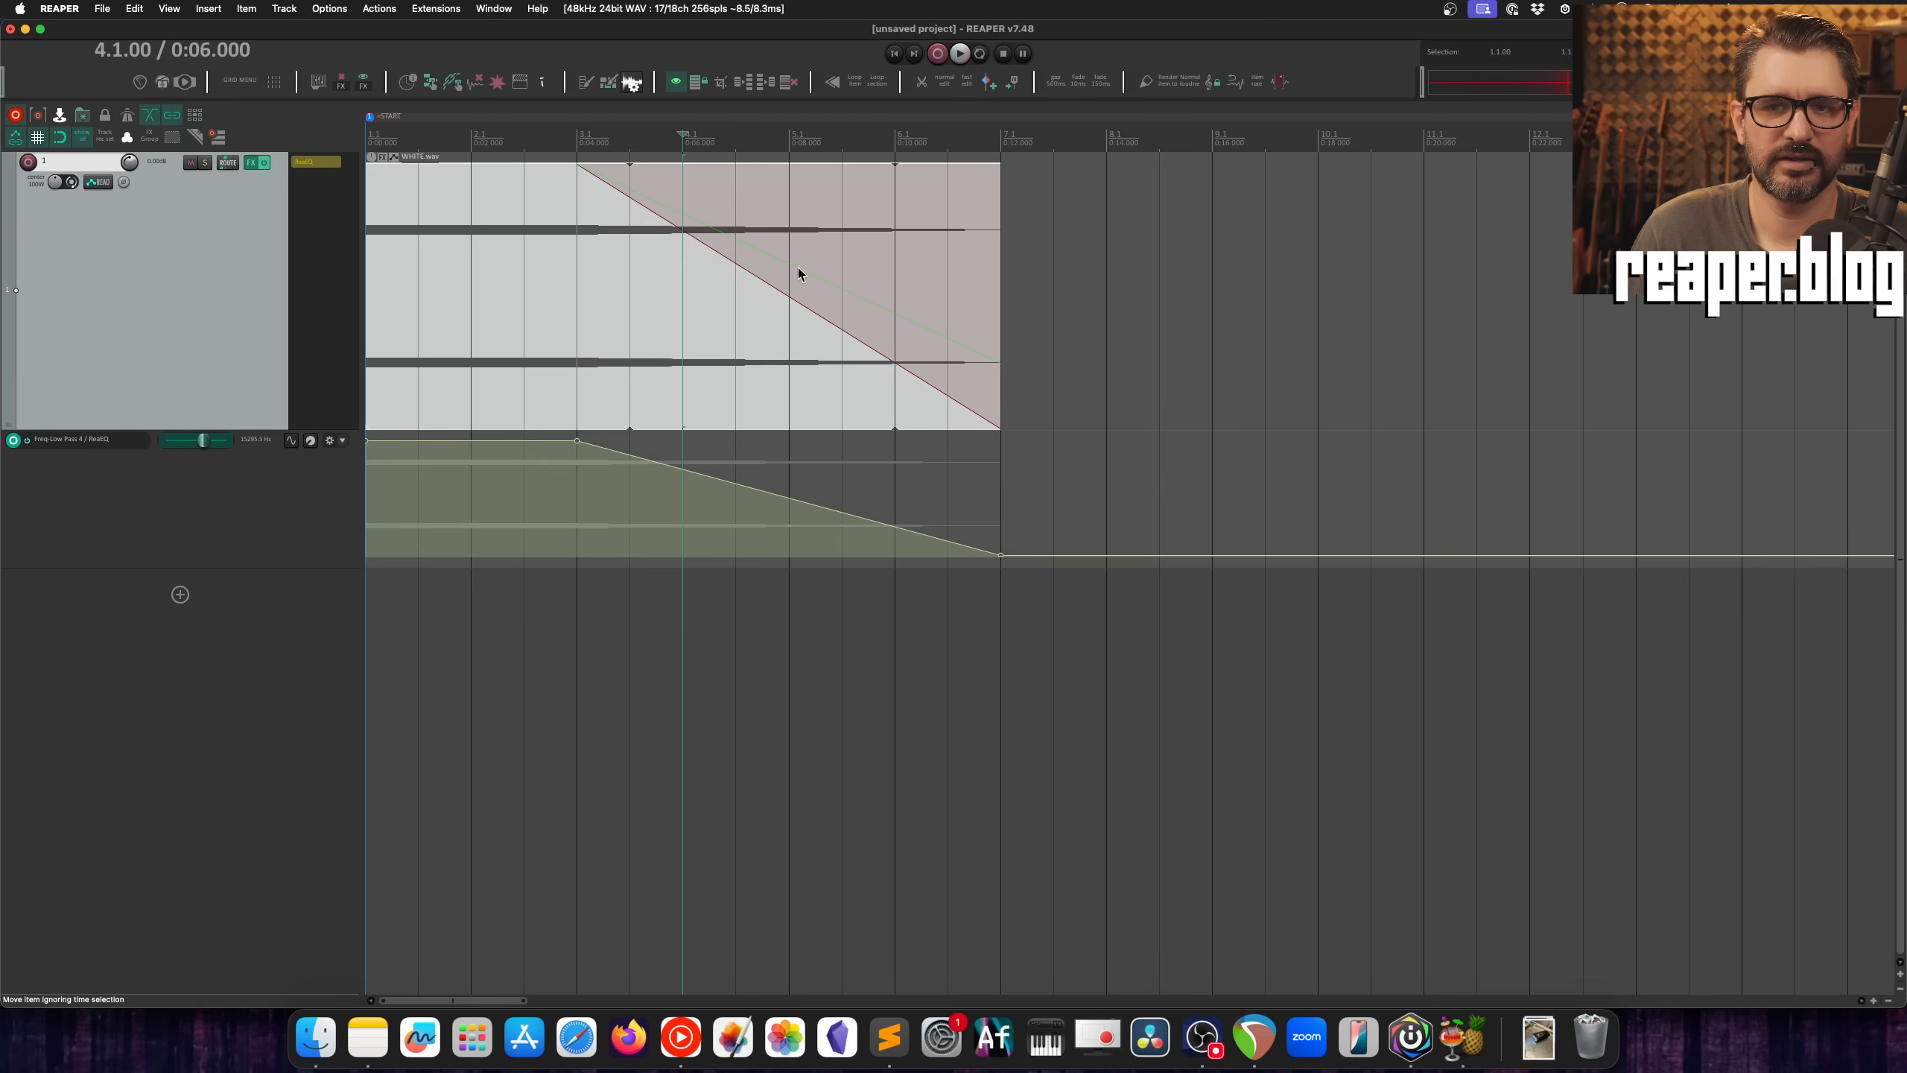
click(791, 295)
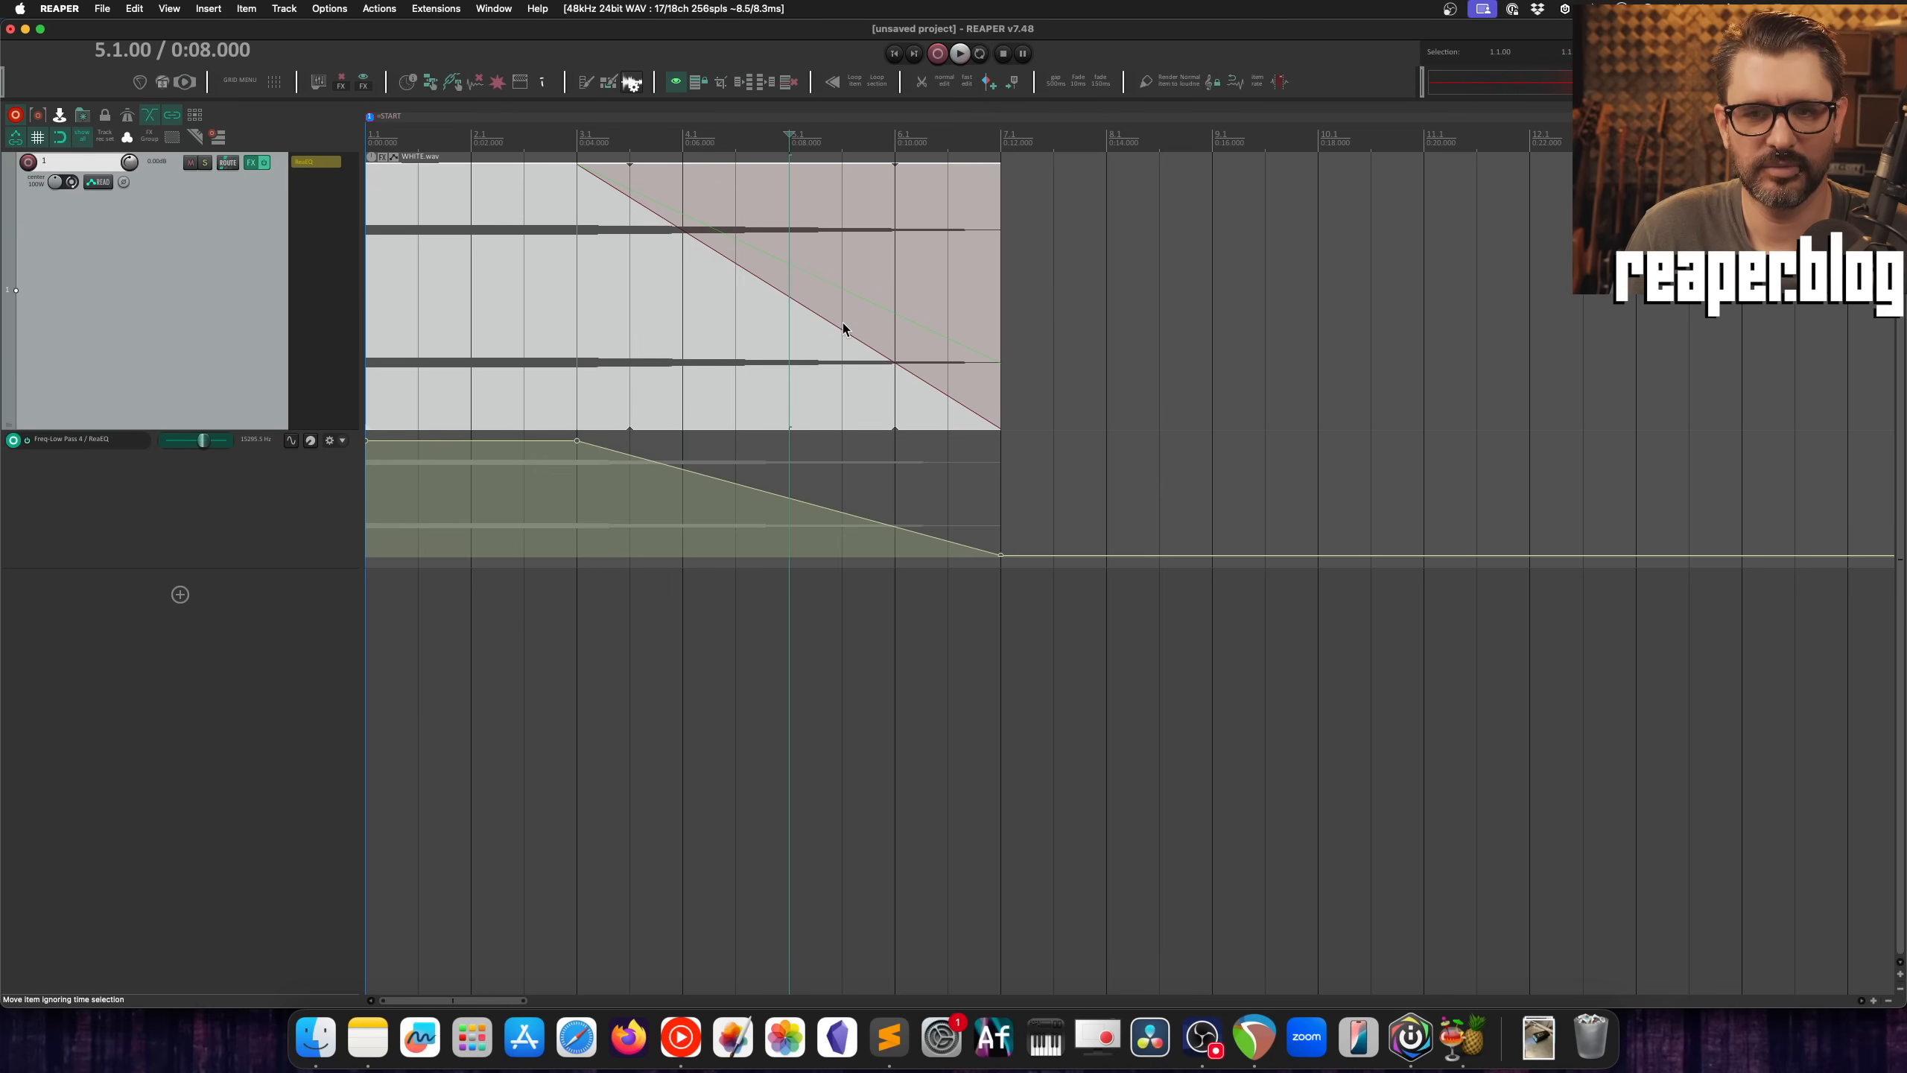
click(760, 328)
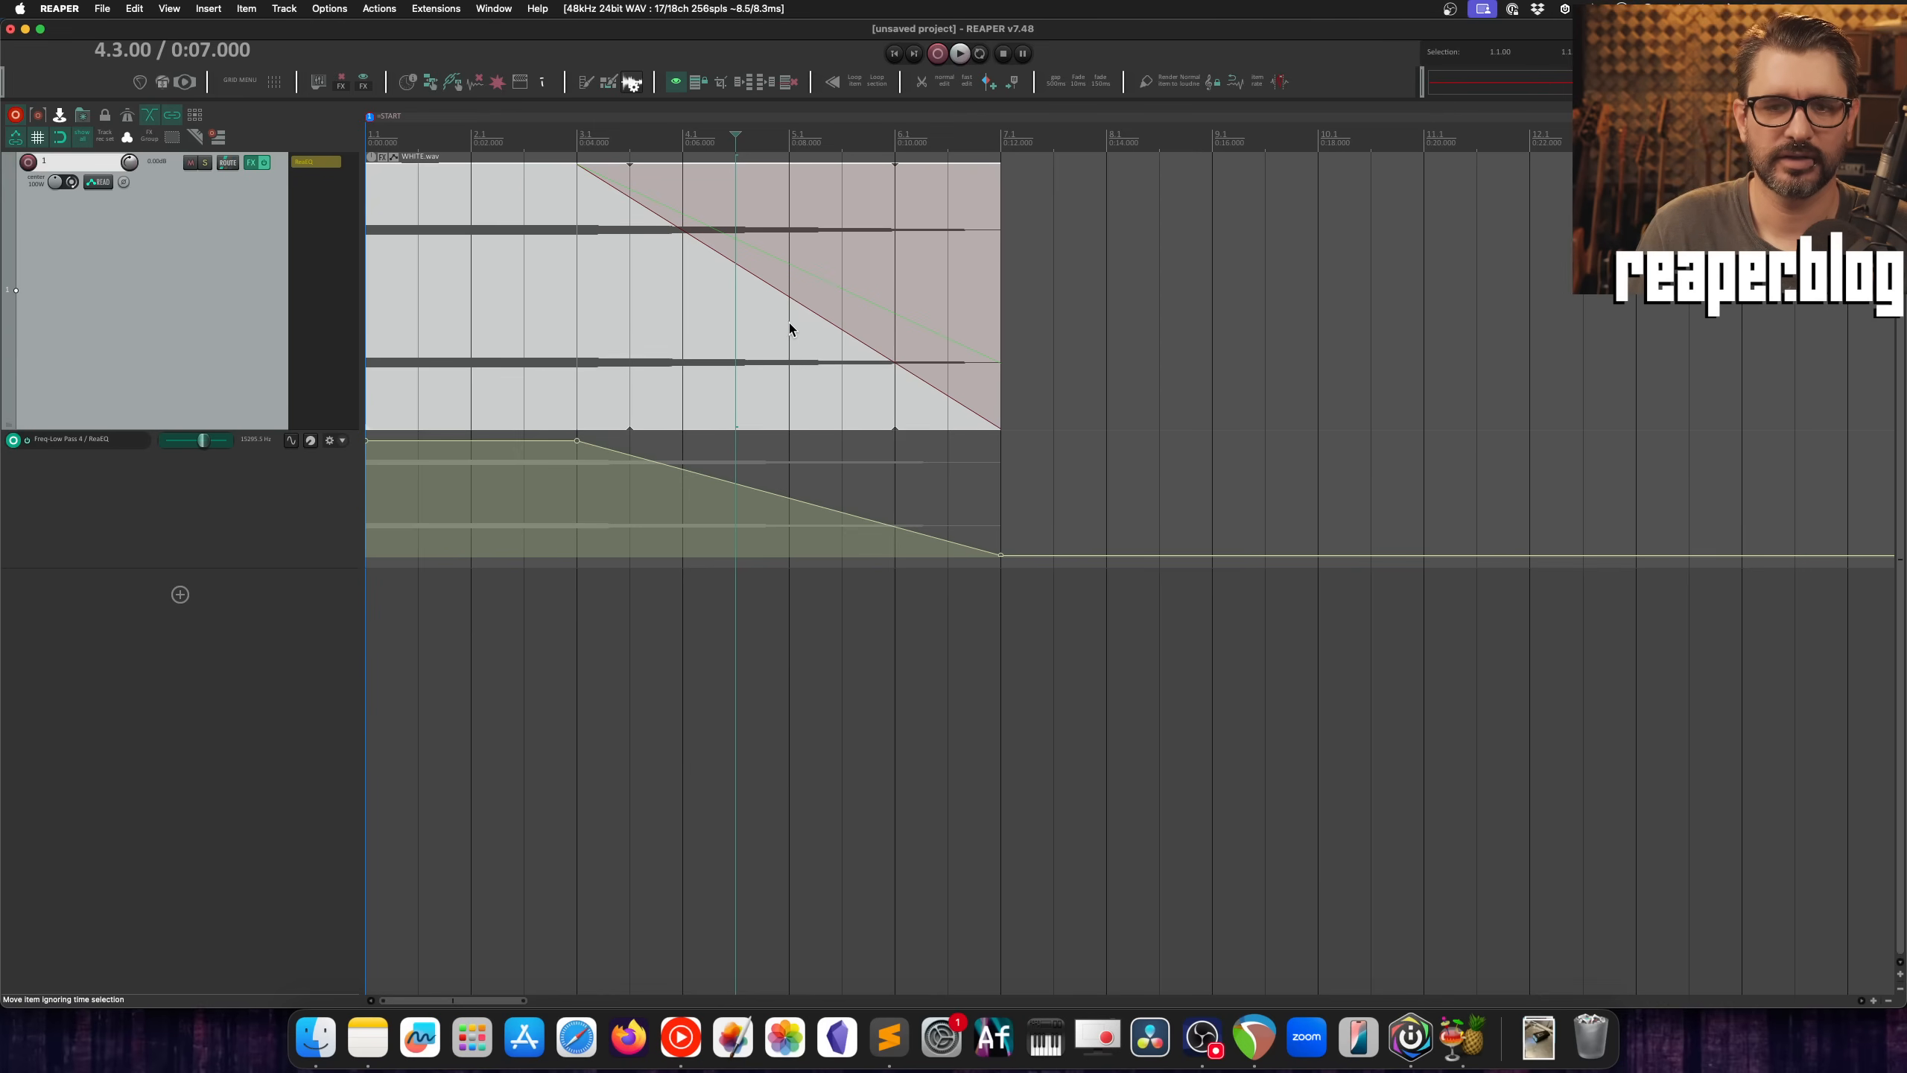
drag(600, 186, 652, 186)
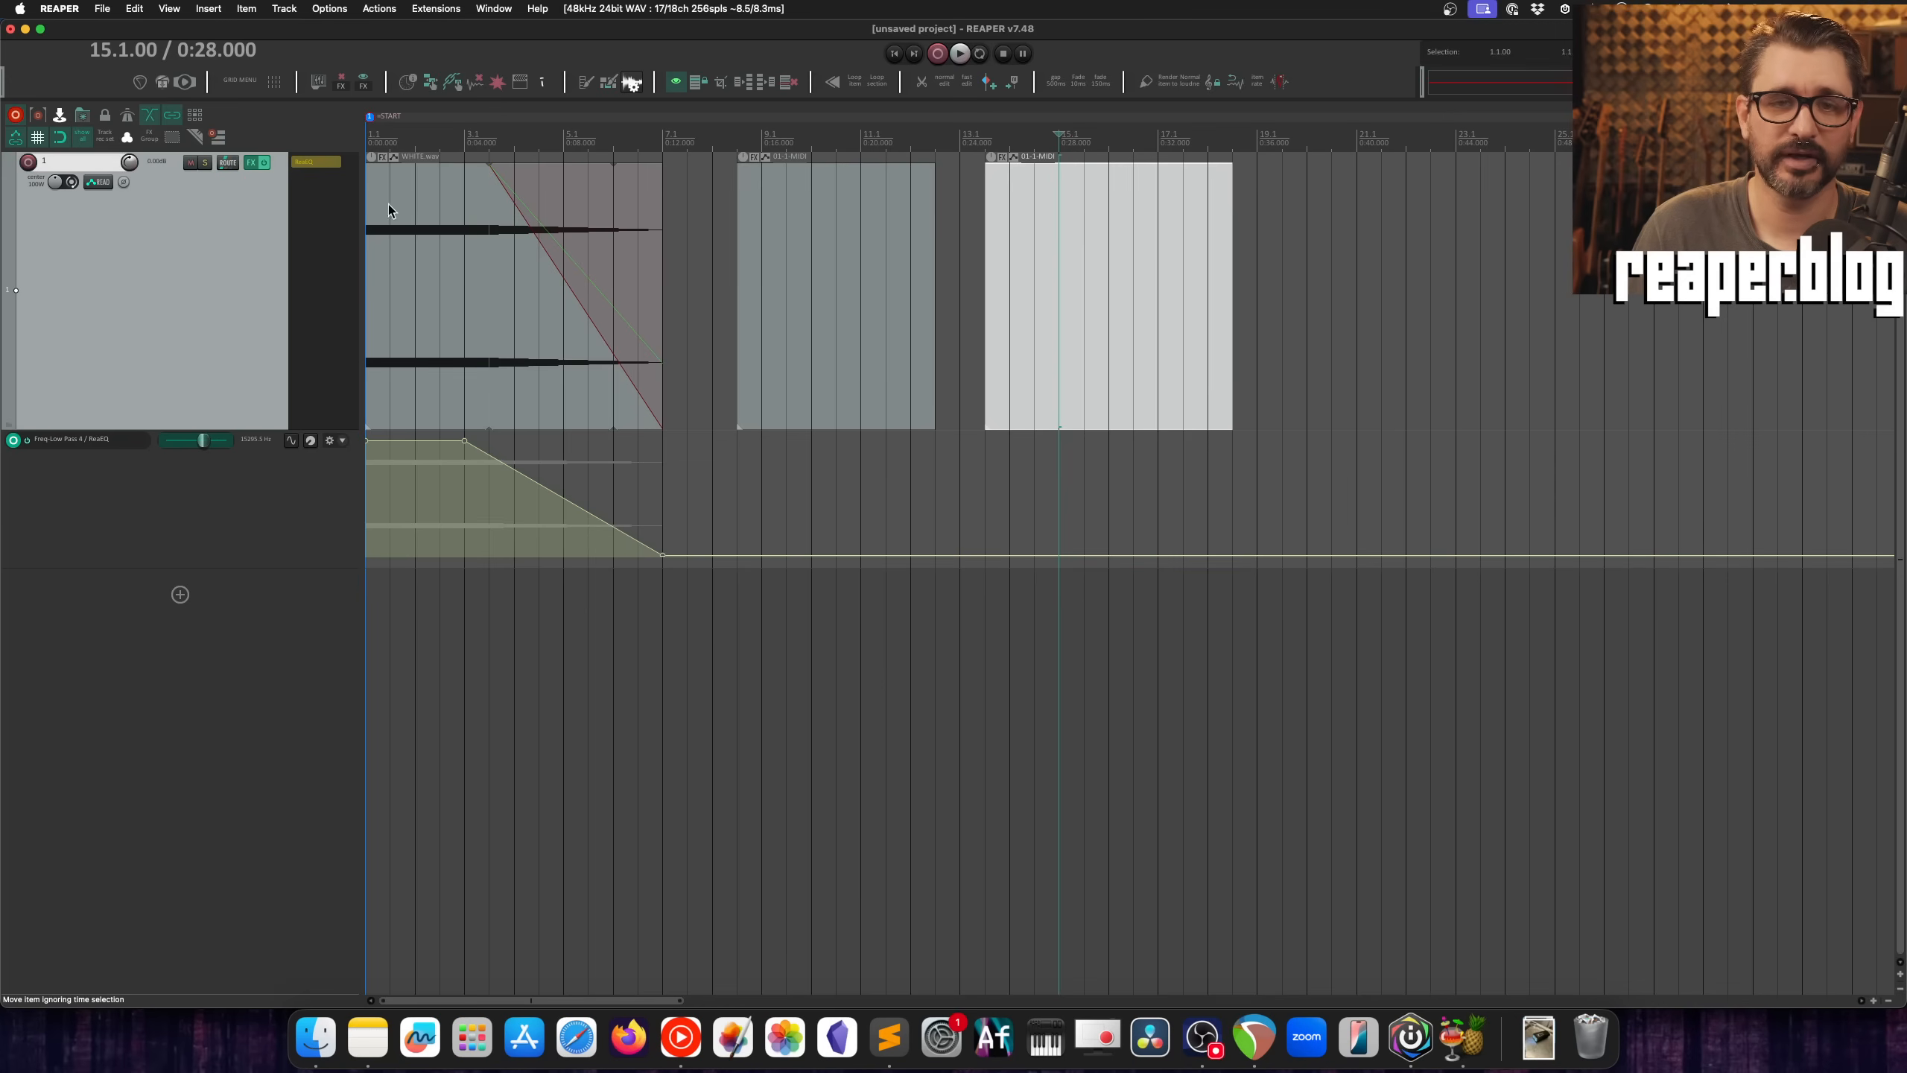
Step: Open Big Clock Plus, undock it as an enlarged floating window and place it below the track's items
click(208, 9)
mouse_move(185, 8)
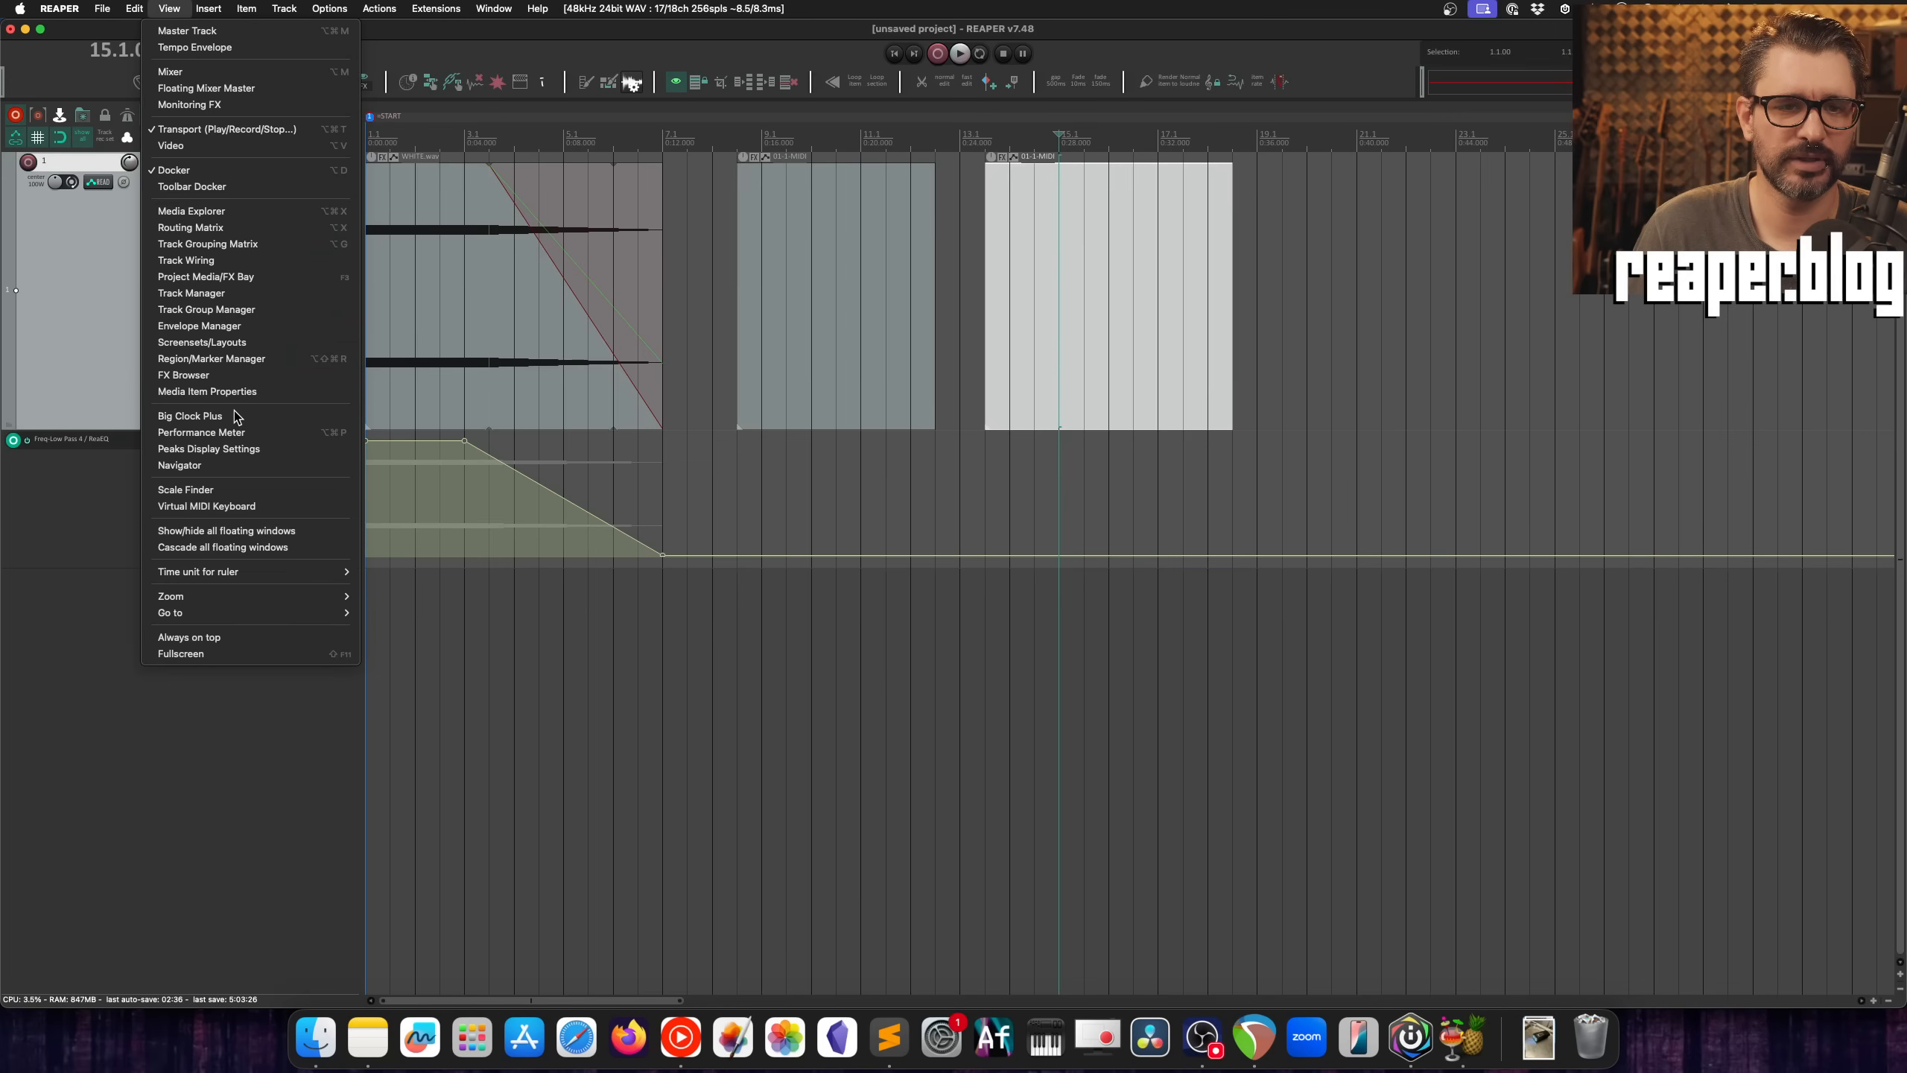
click(190, 415)
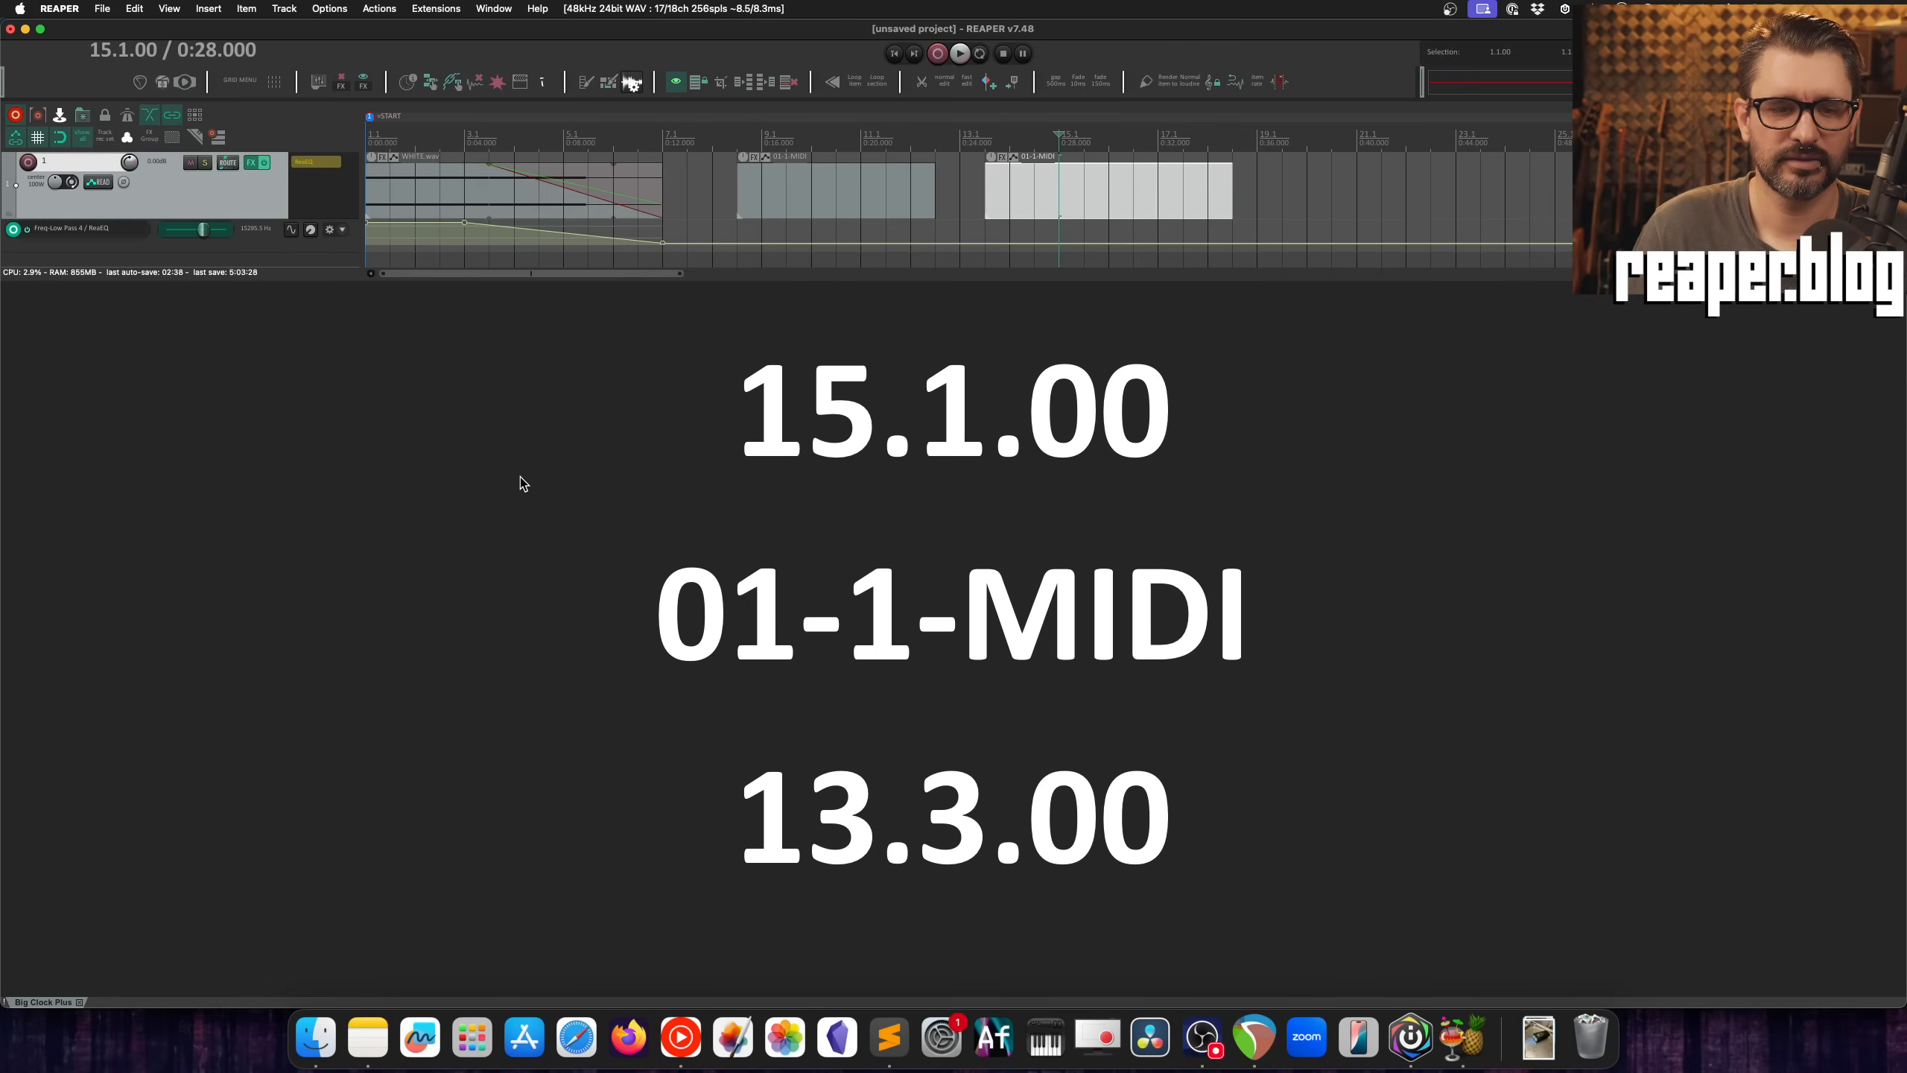
right_click(496, 480)
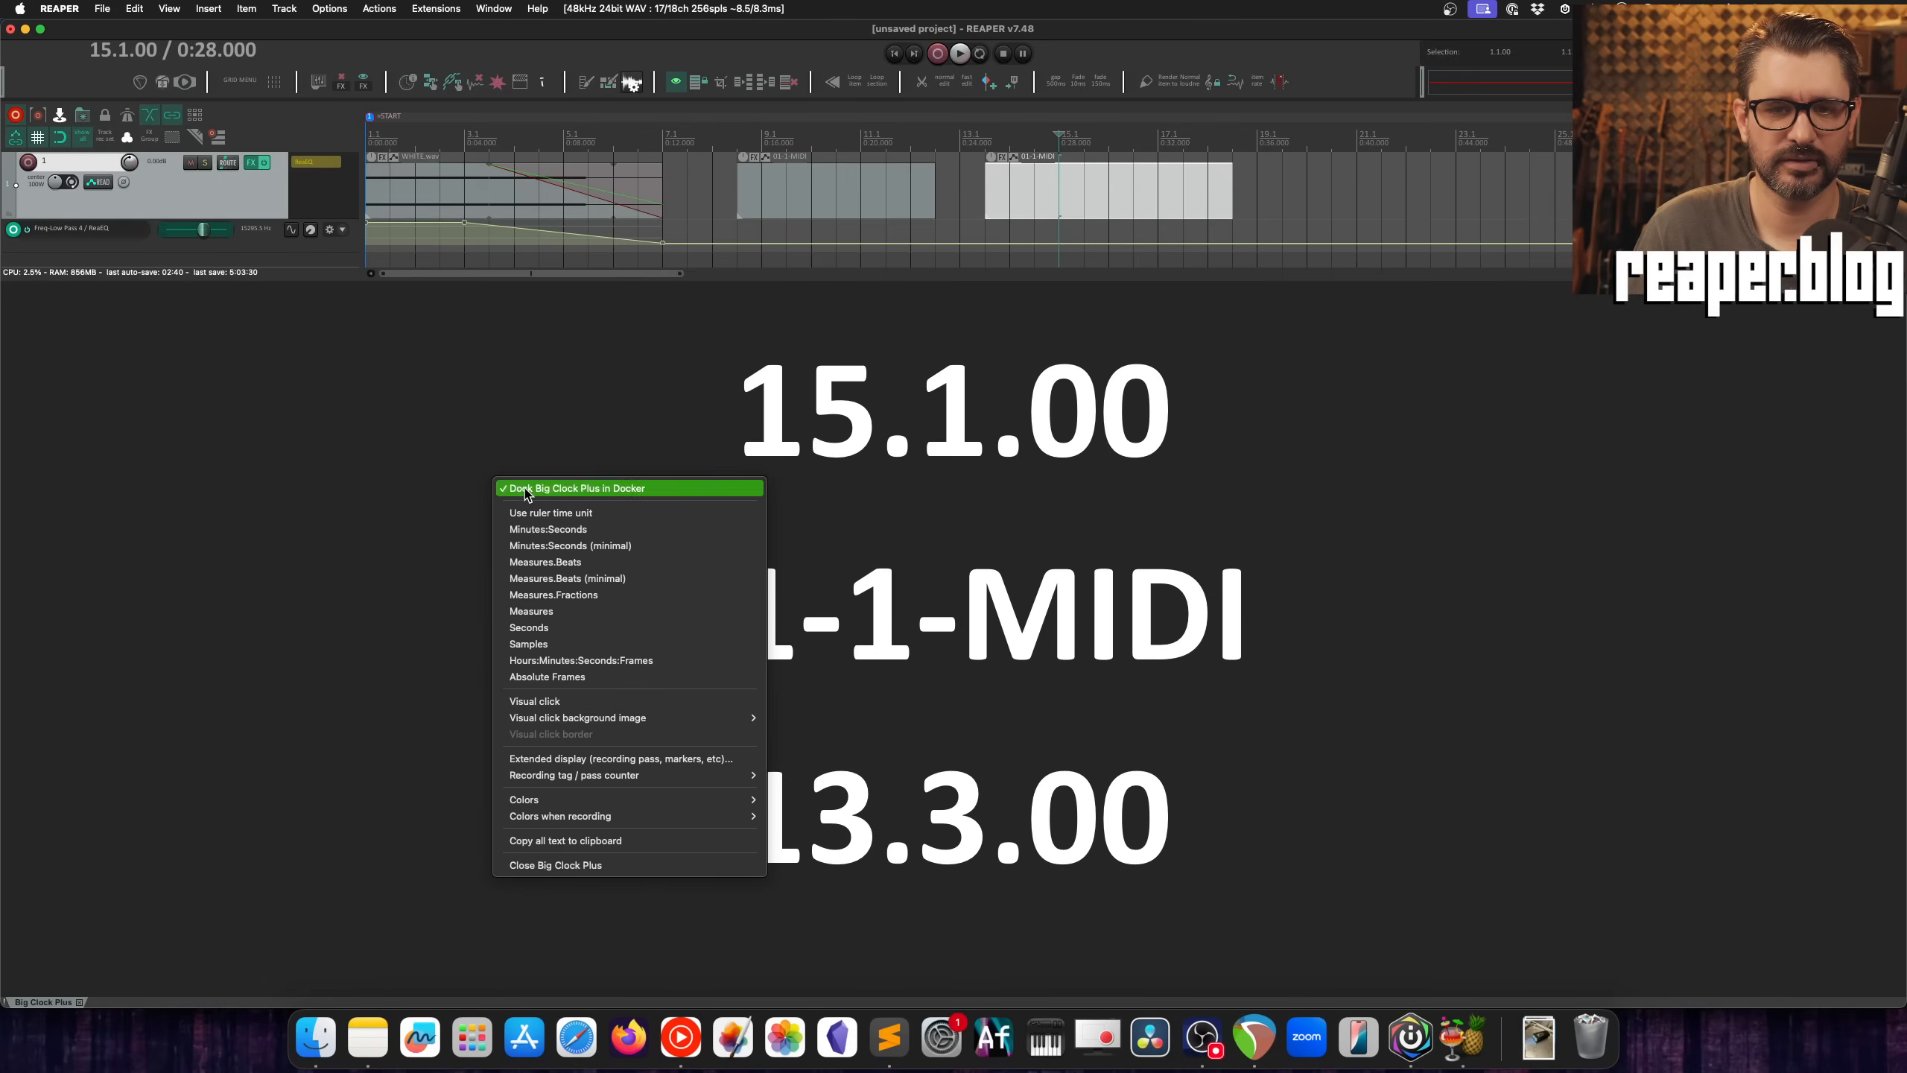
click(524, 489)
drag(315, 82, 605, 147)
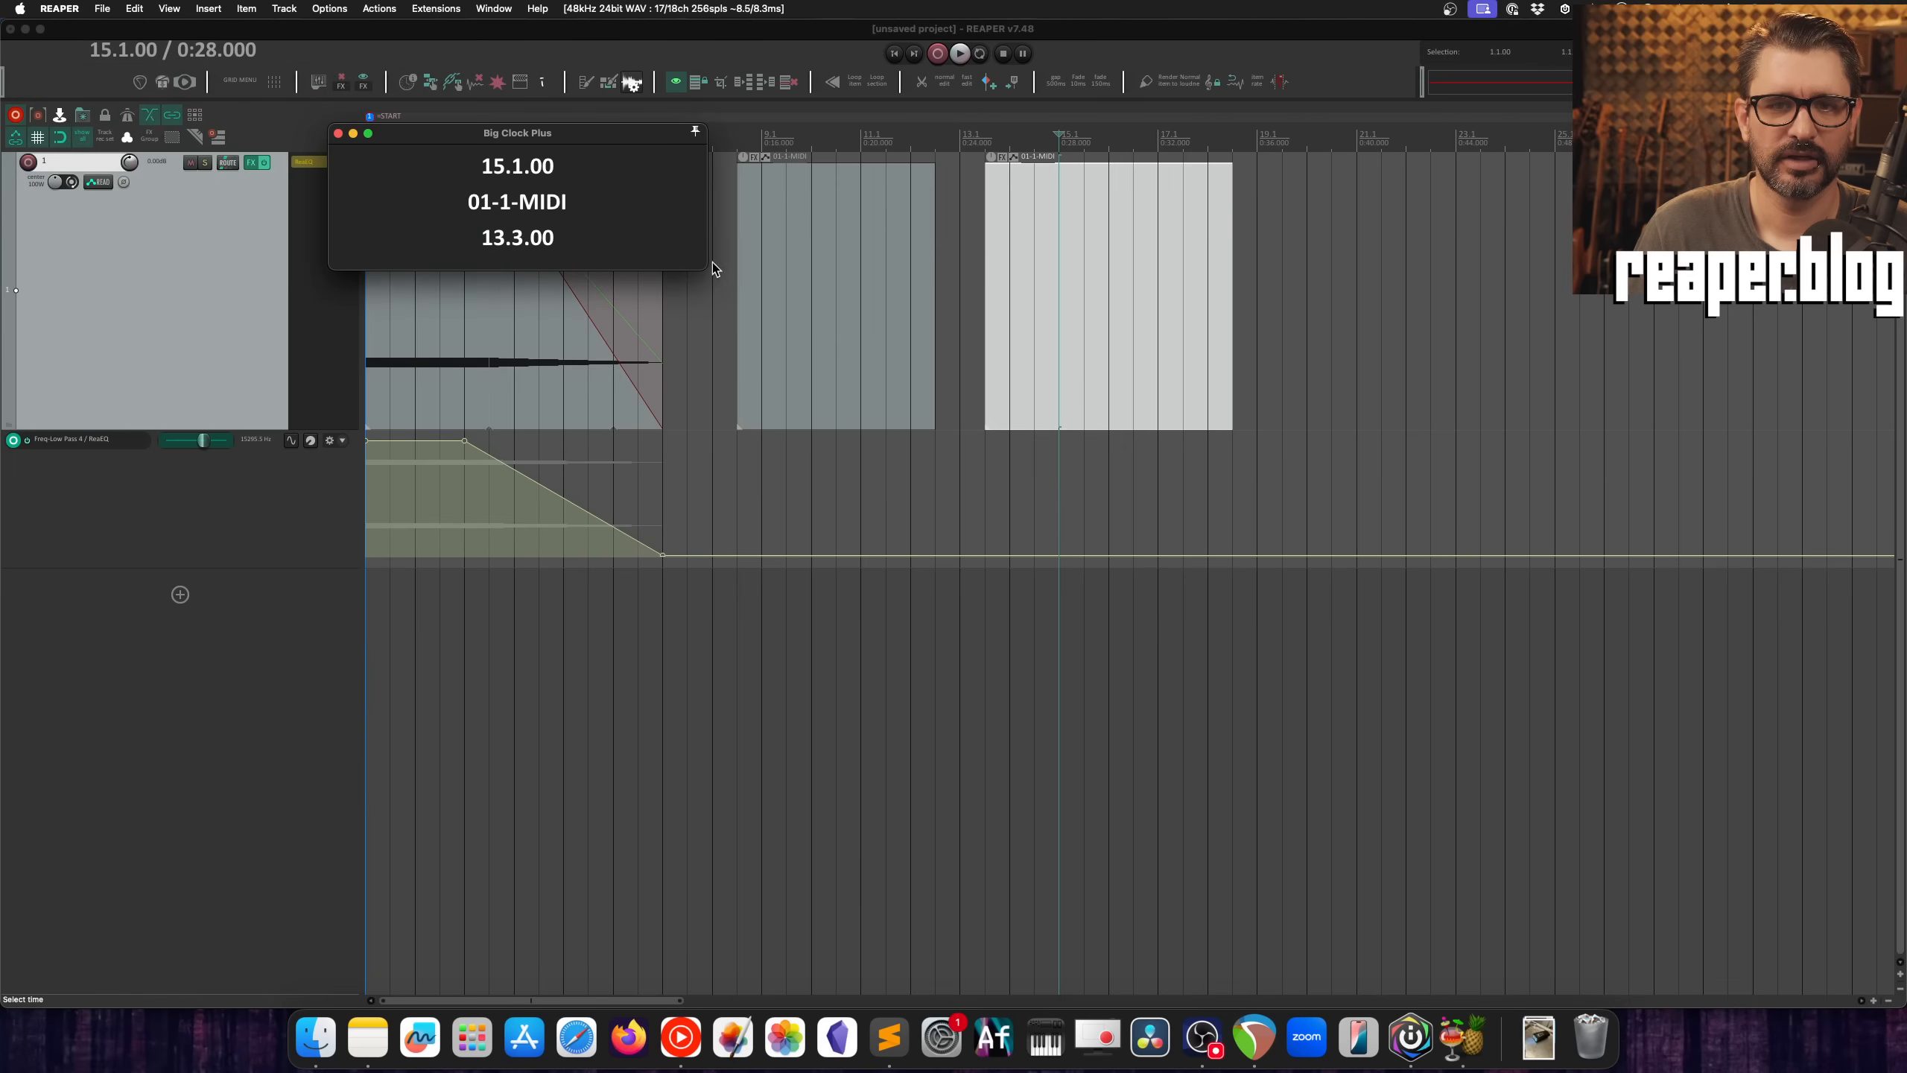
drag(701, 265, 759, 415)
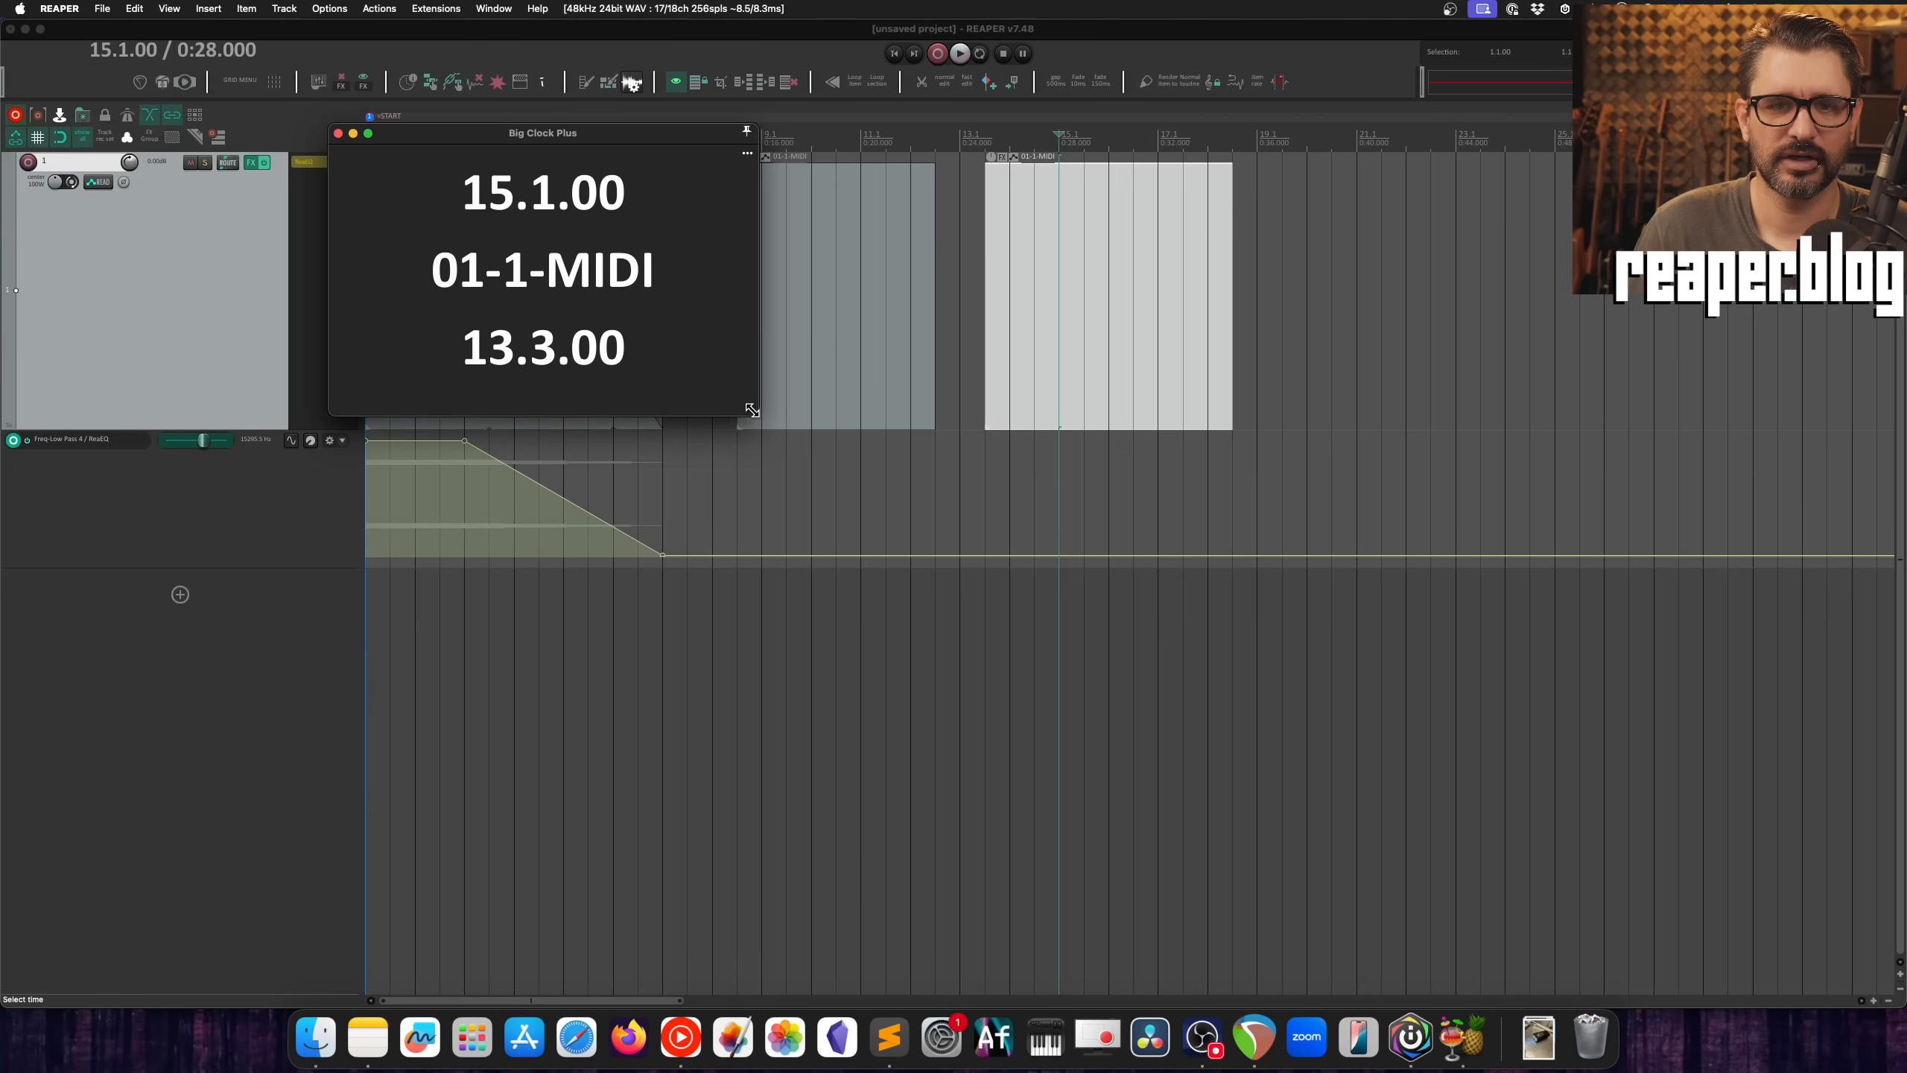
drag(629, 139, 669, 483)
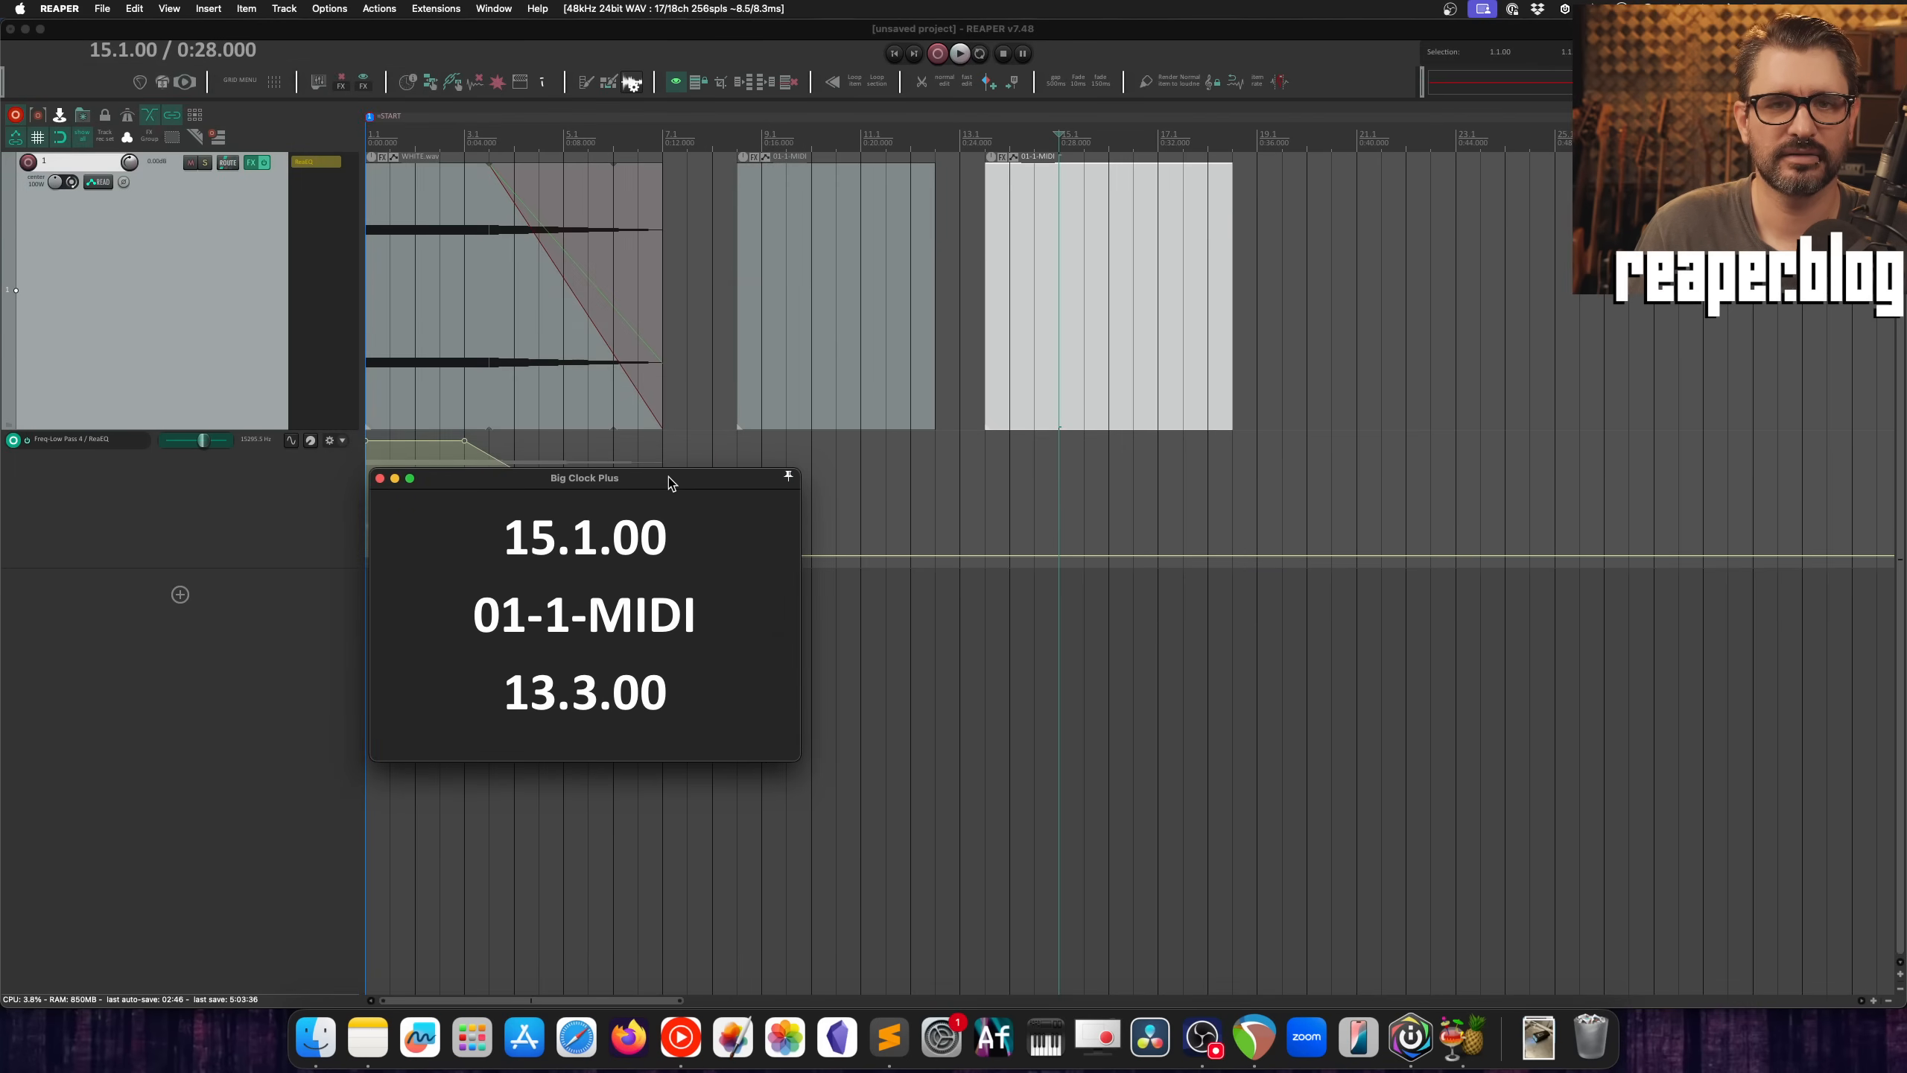
Step: Select the WHITE.wav item and the first MIDI item in turn to compare their clock details, enlarging the clock window
click(440, 274)
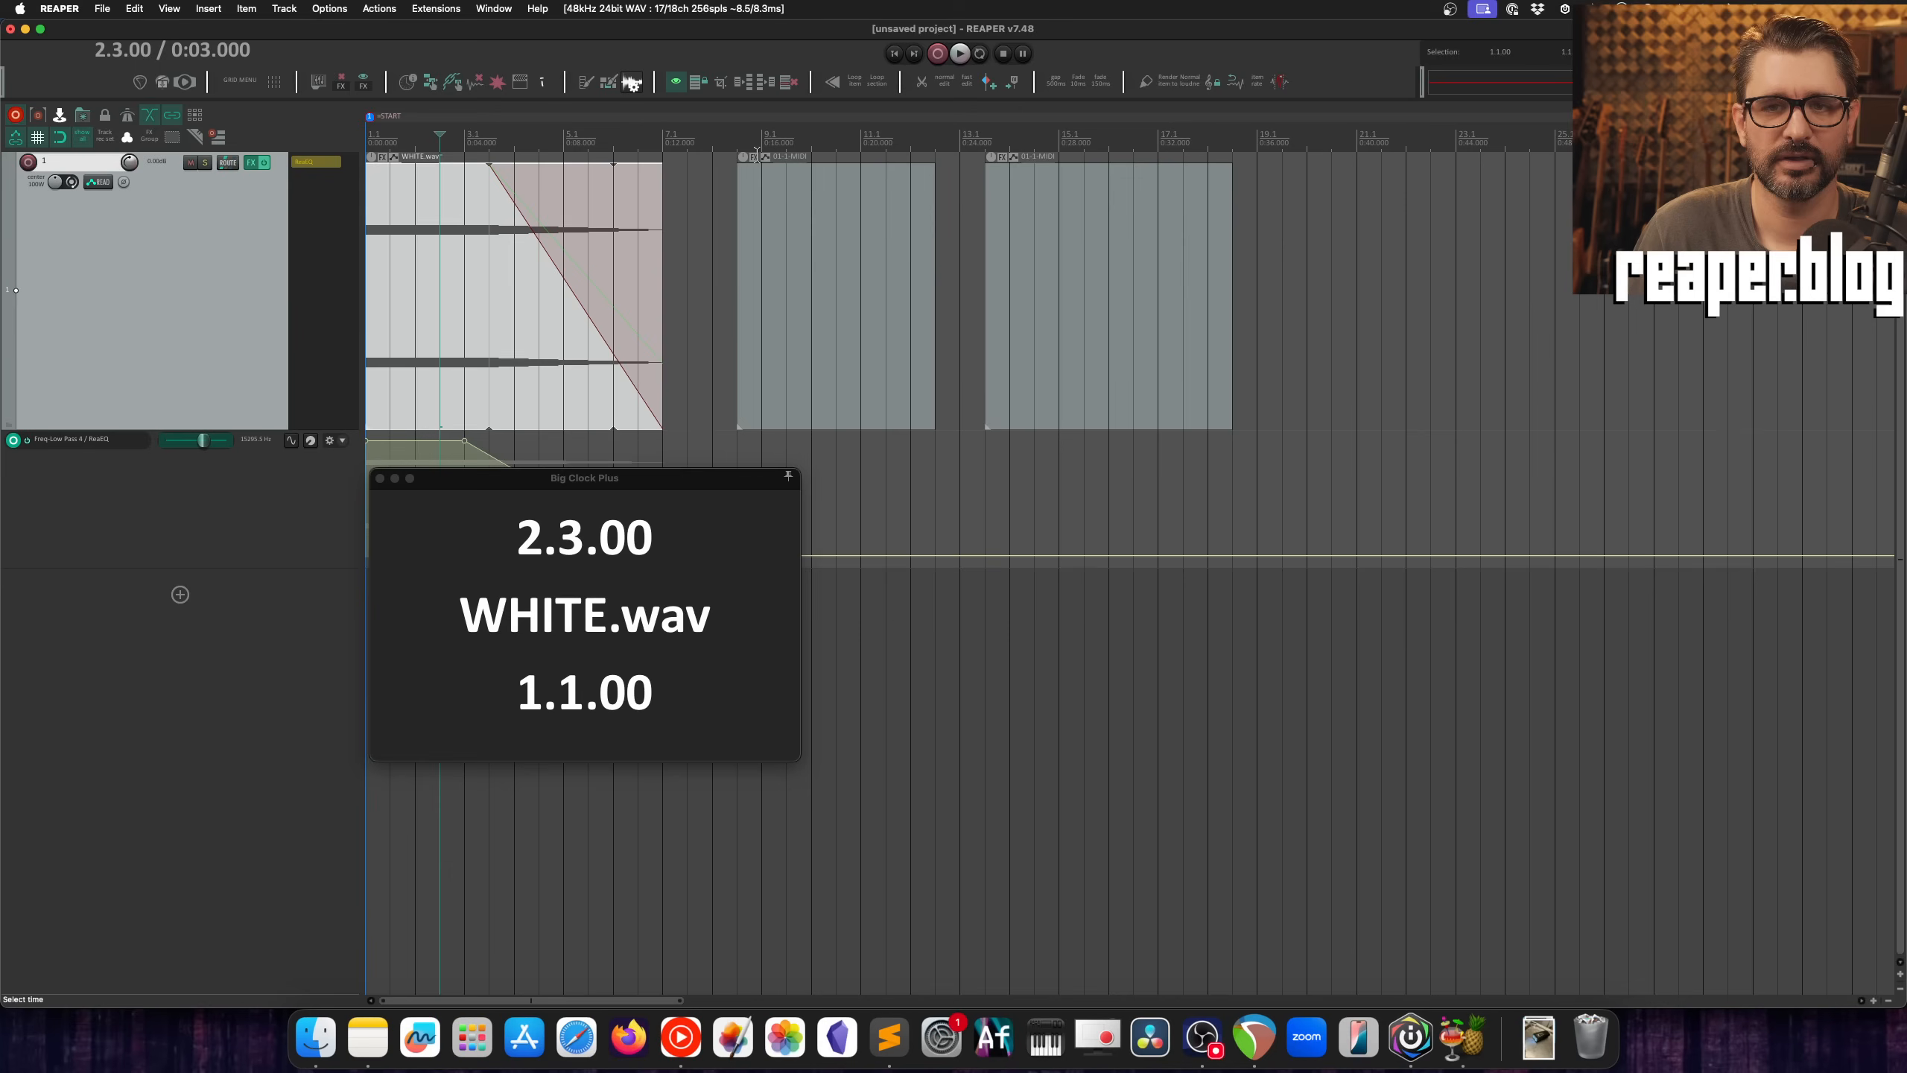
click(812, 158)
drag(795, 758, 1007, 958)
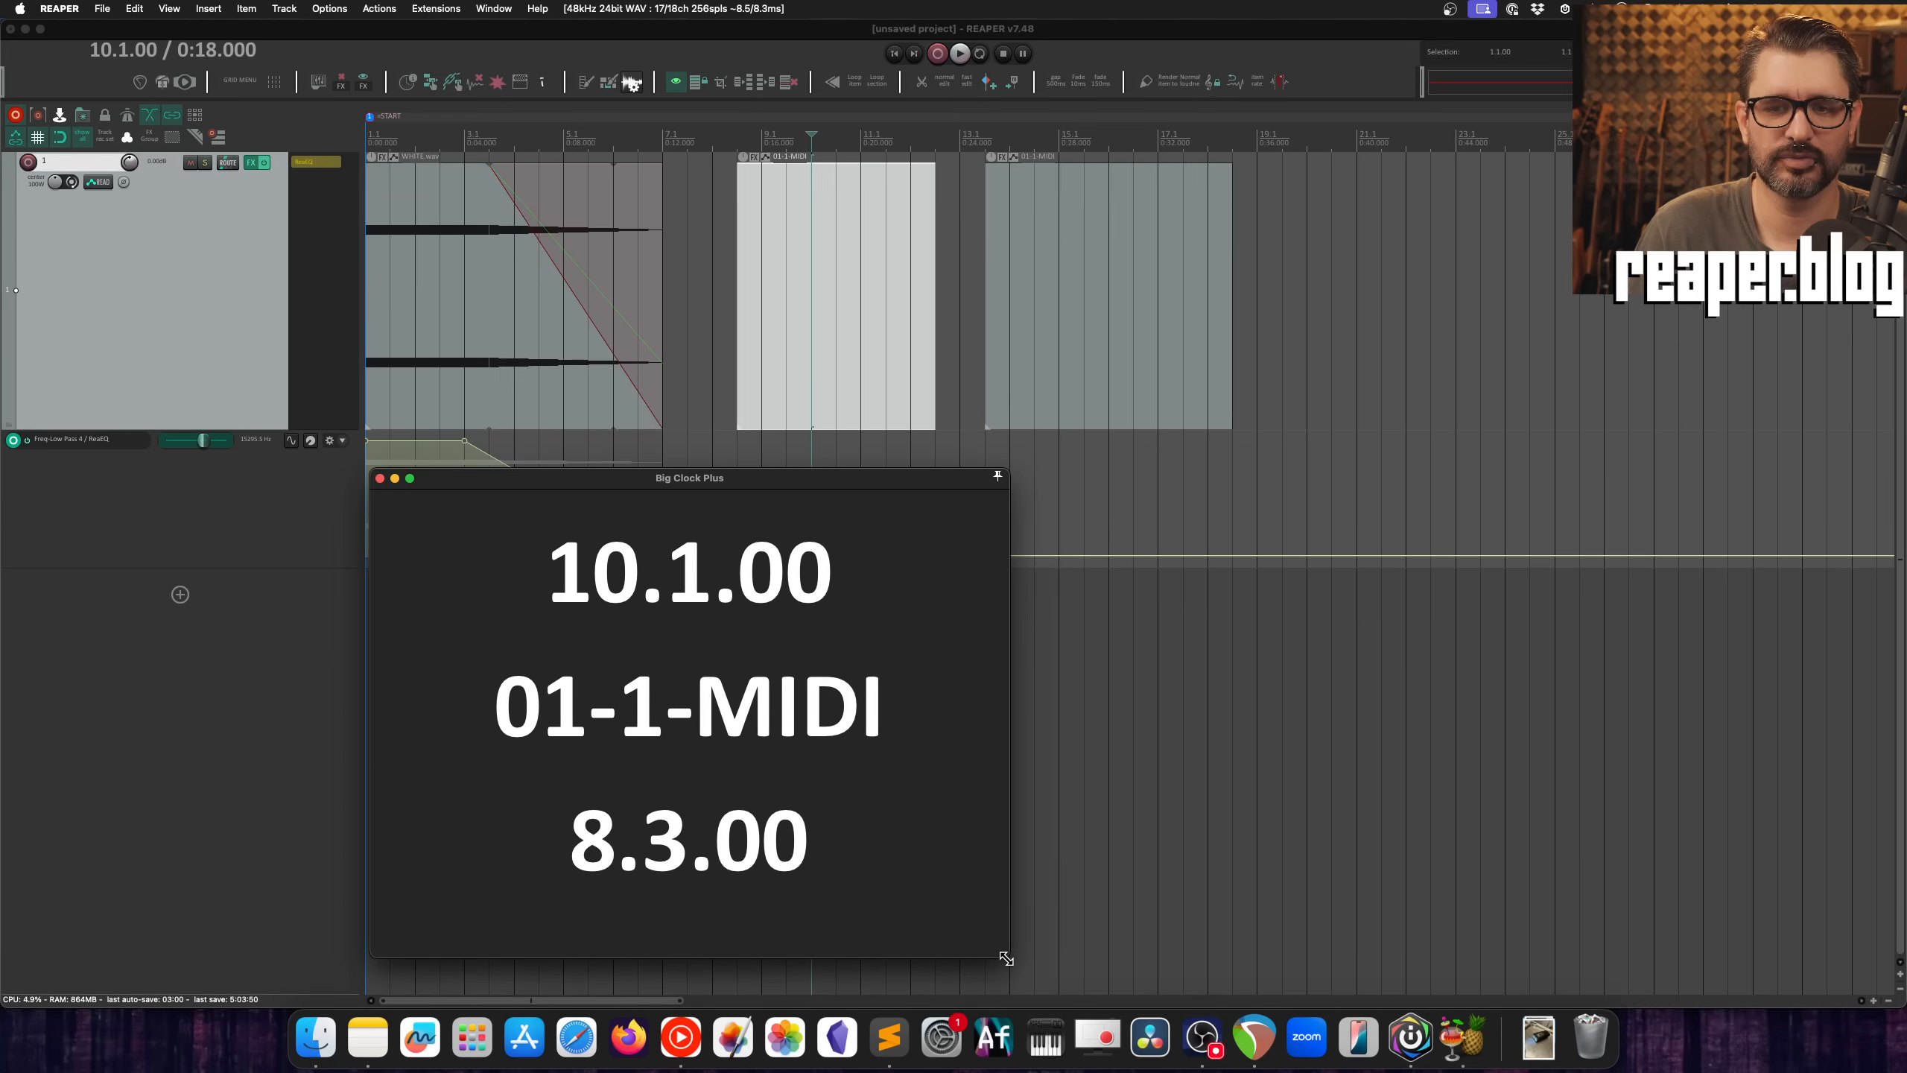
drag(779, 483, 805, 476)
click(793, 166)
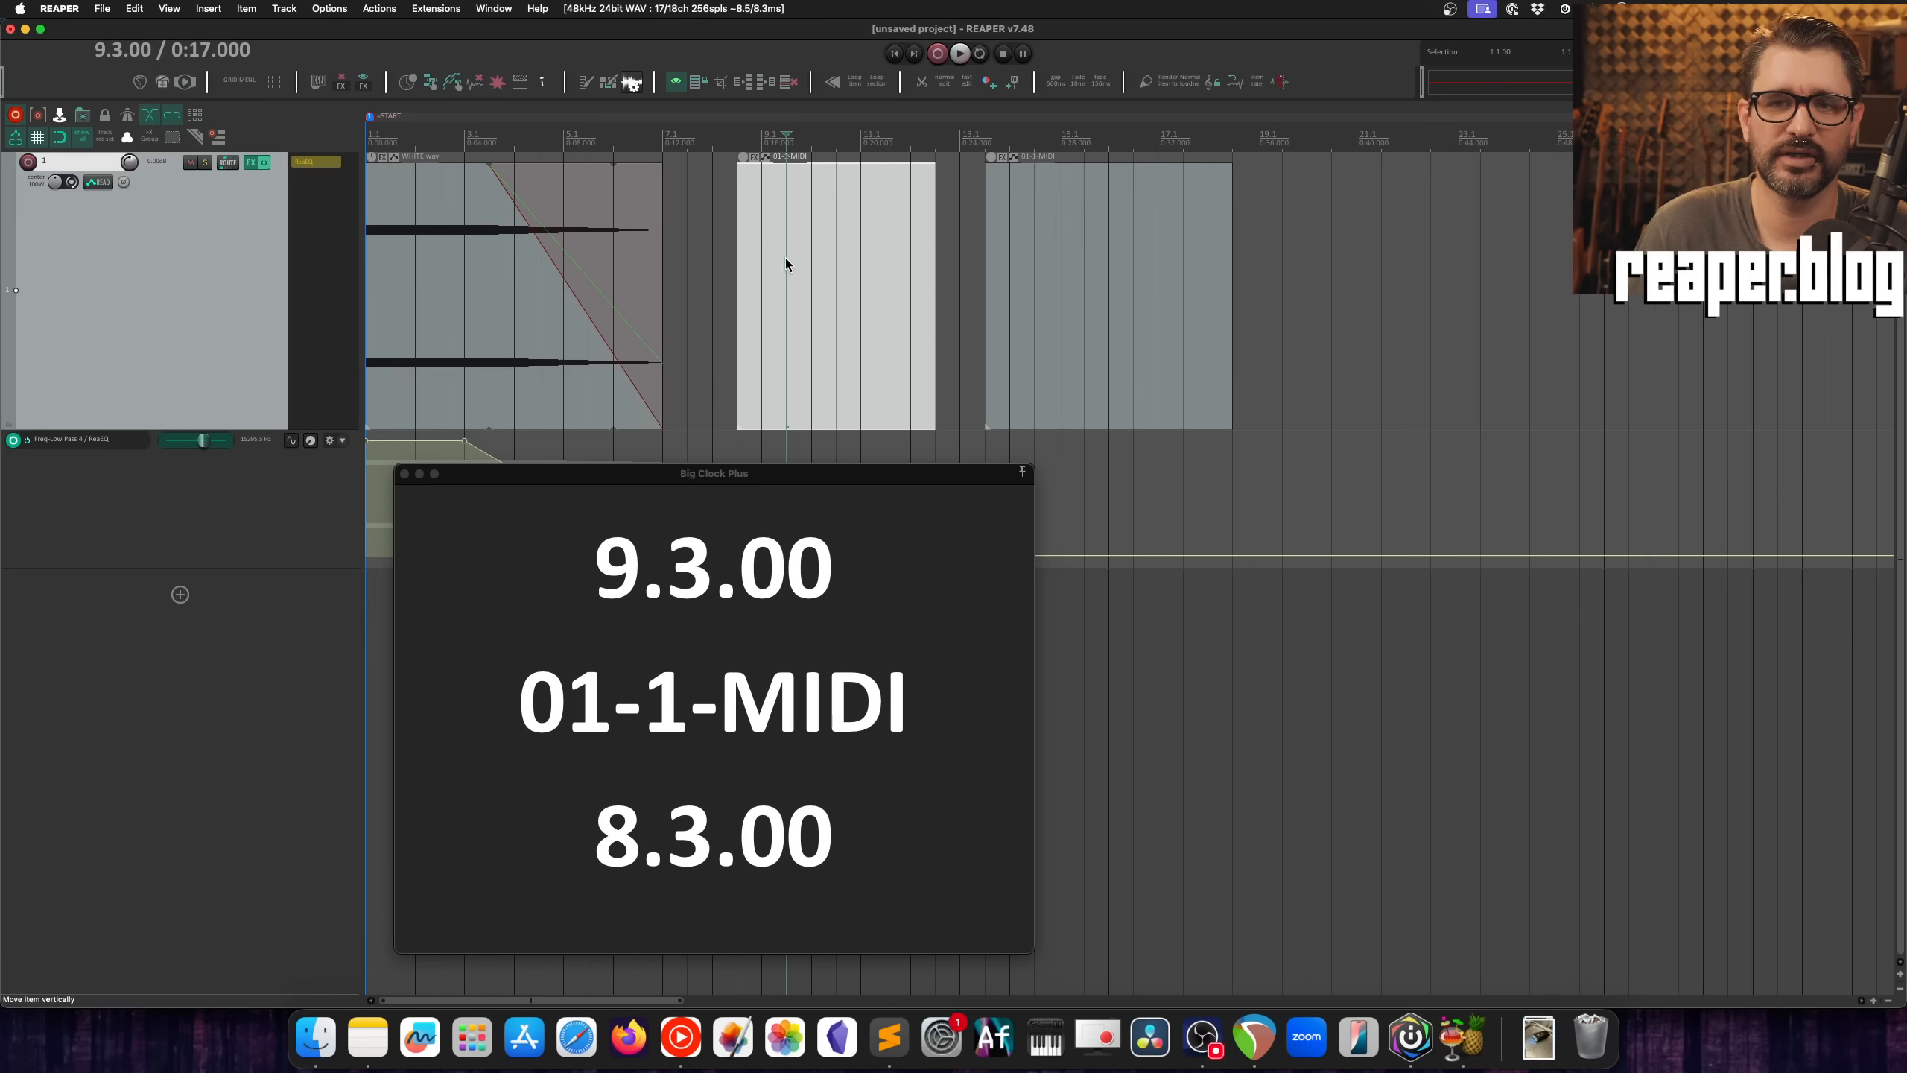
Step: Move the clock window clear of the items and check the first MIDI item's length at its end edge
drag(737, 479, 786, 202)
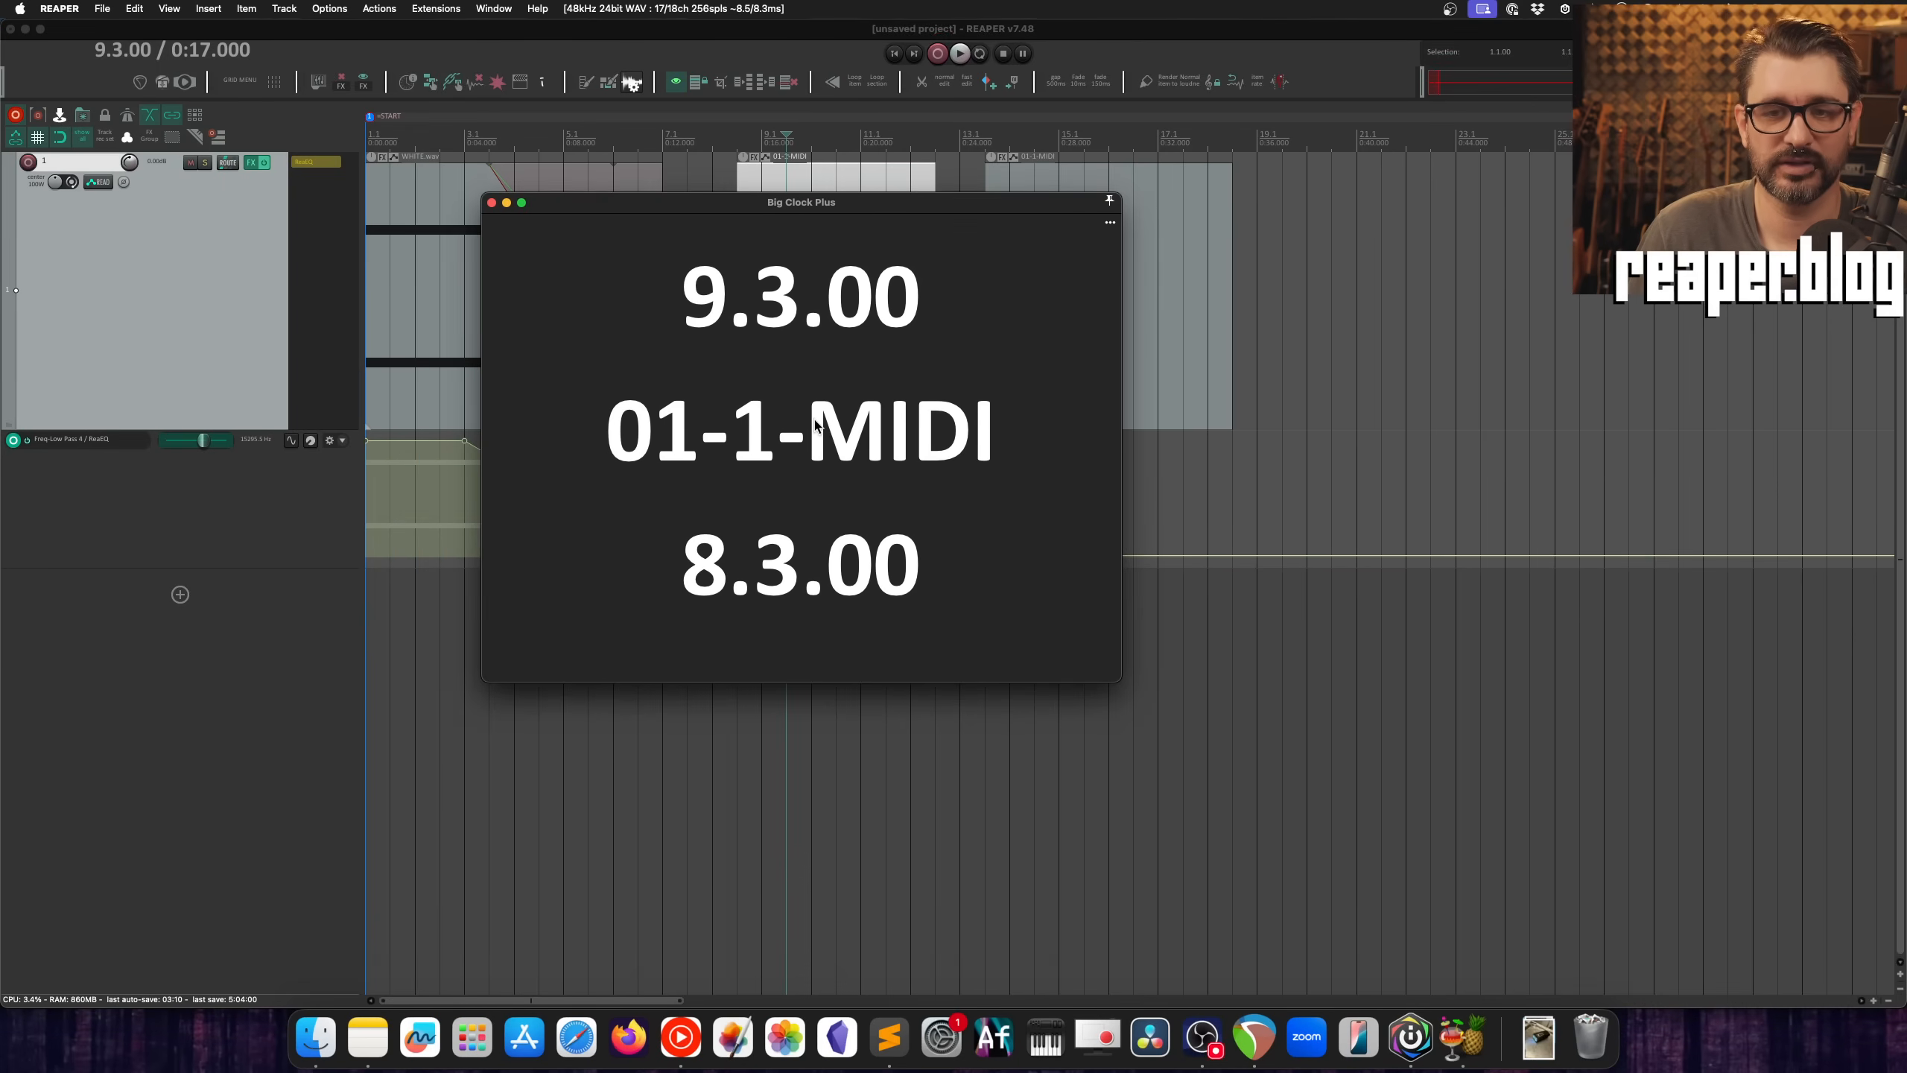
drag(828, 204, 898, 466)
click(824, 218)
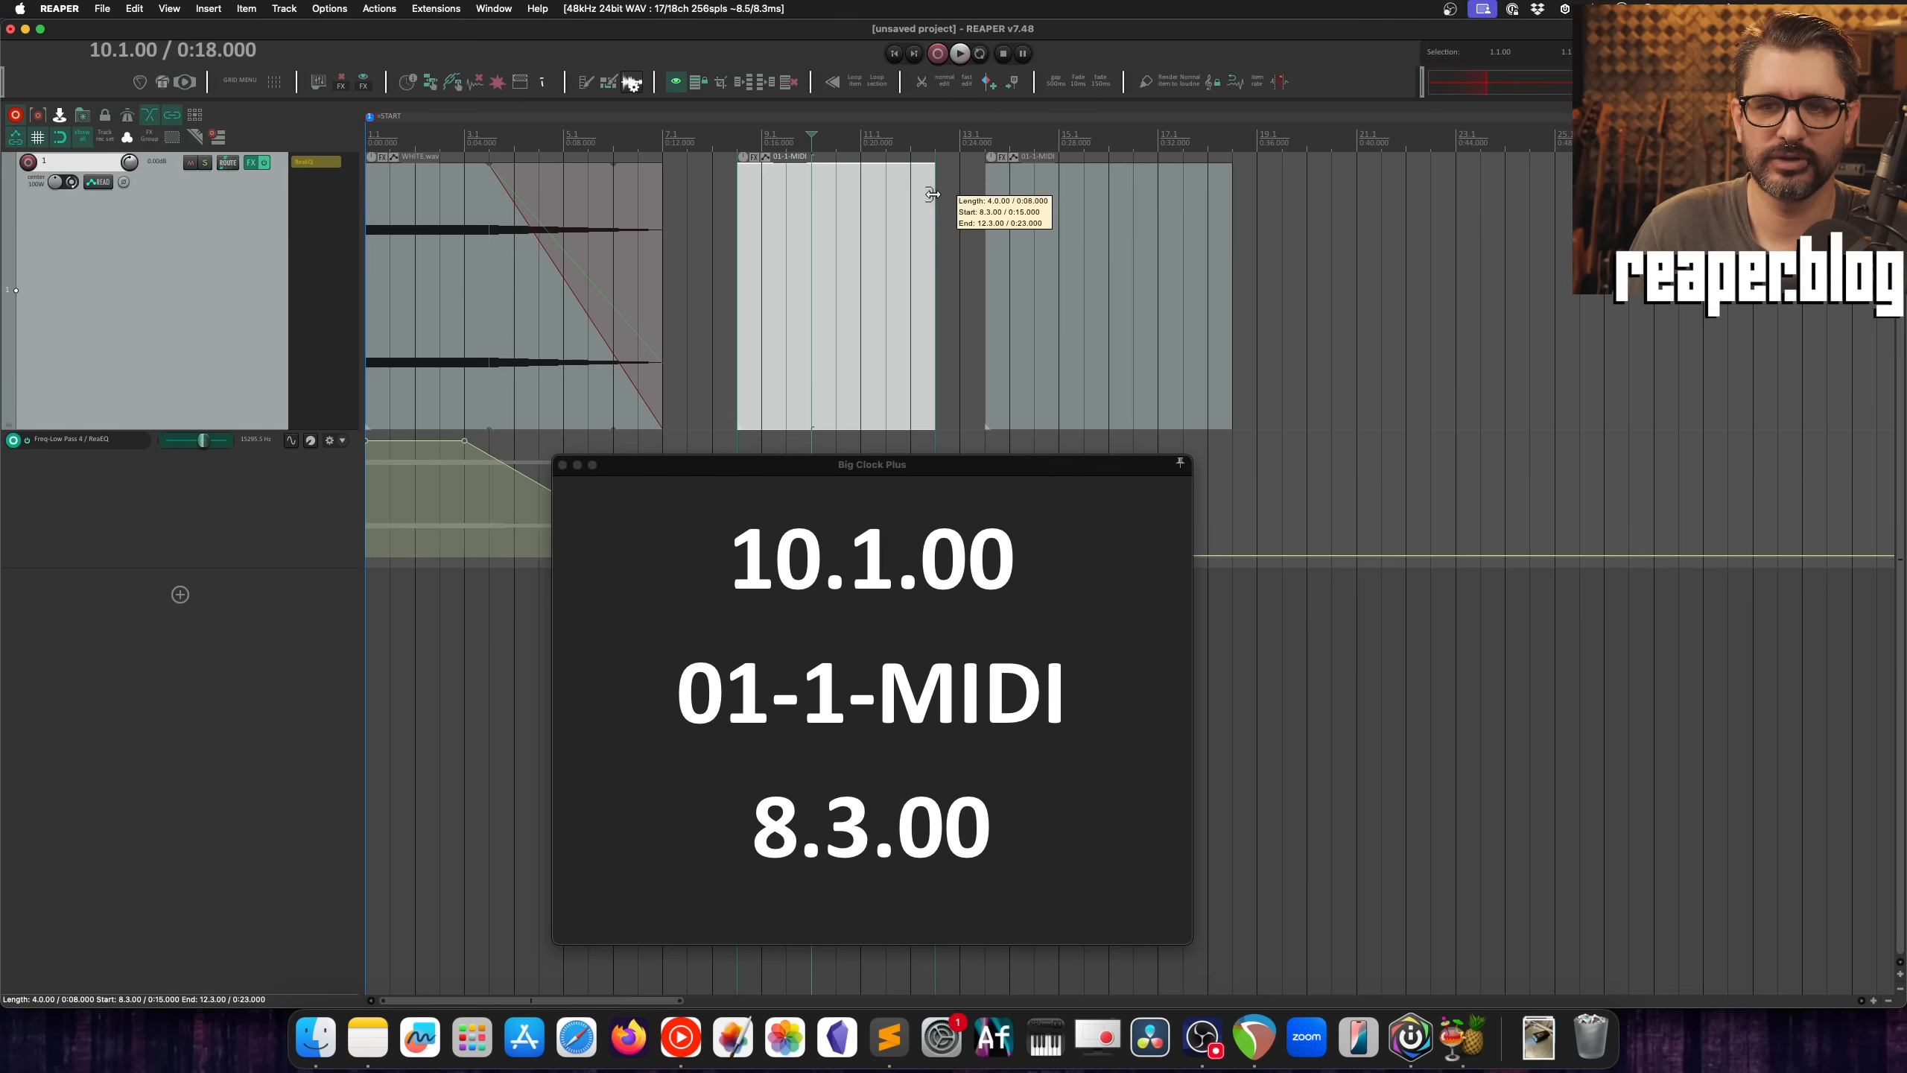
mouse_move(933, 195)
mouse_down()
mouse_move(889, 195)
mouse_move(930, 218)
mouse_up()
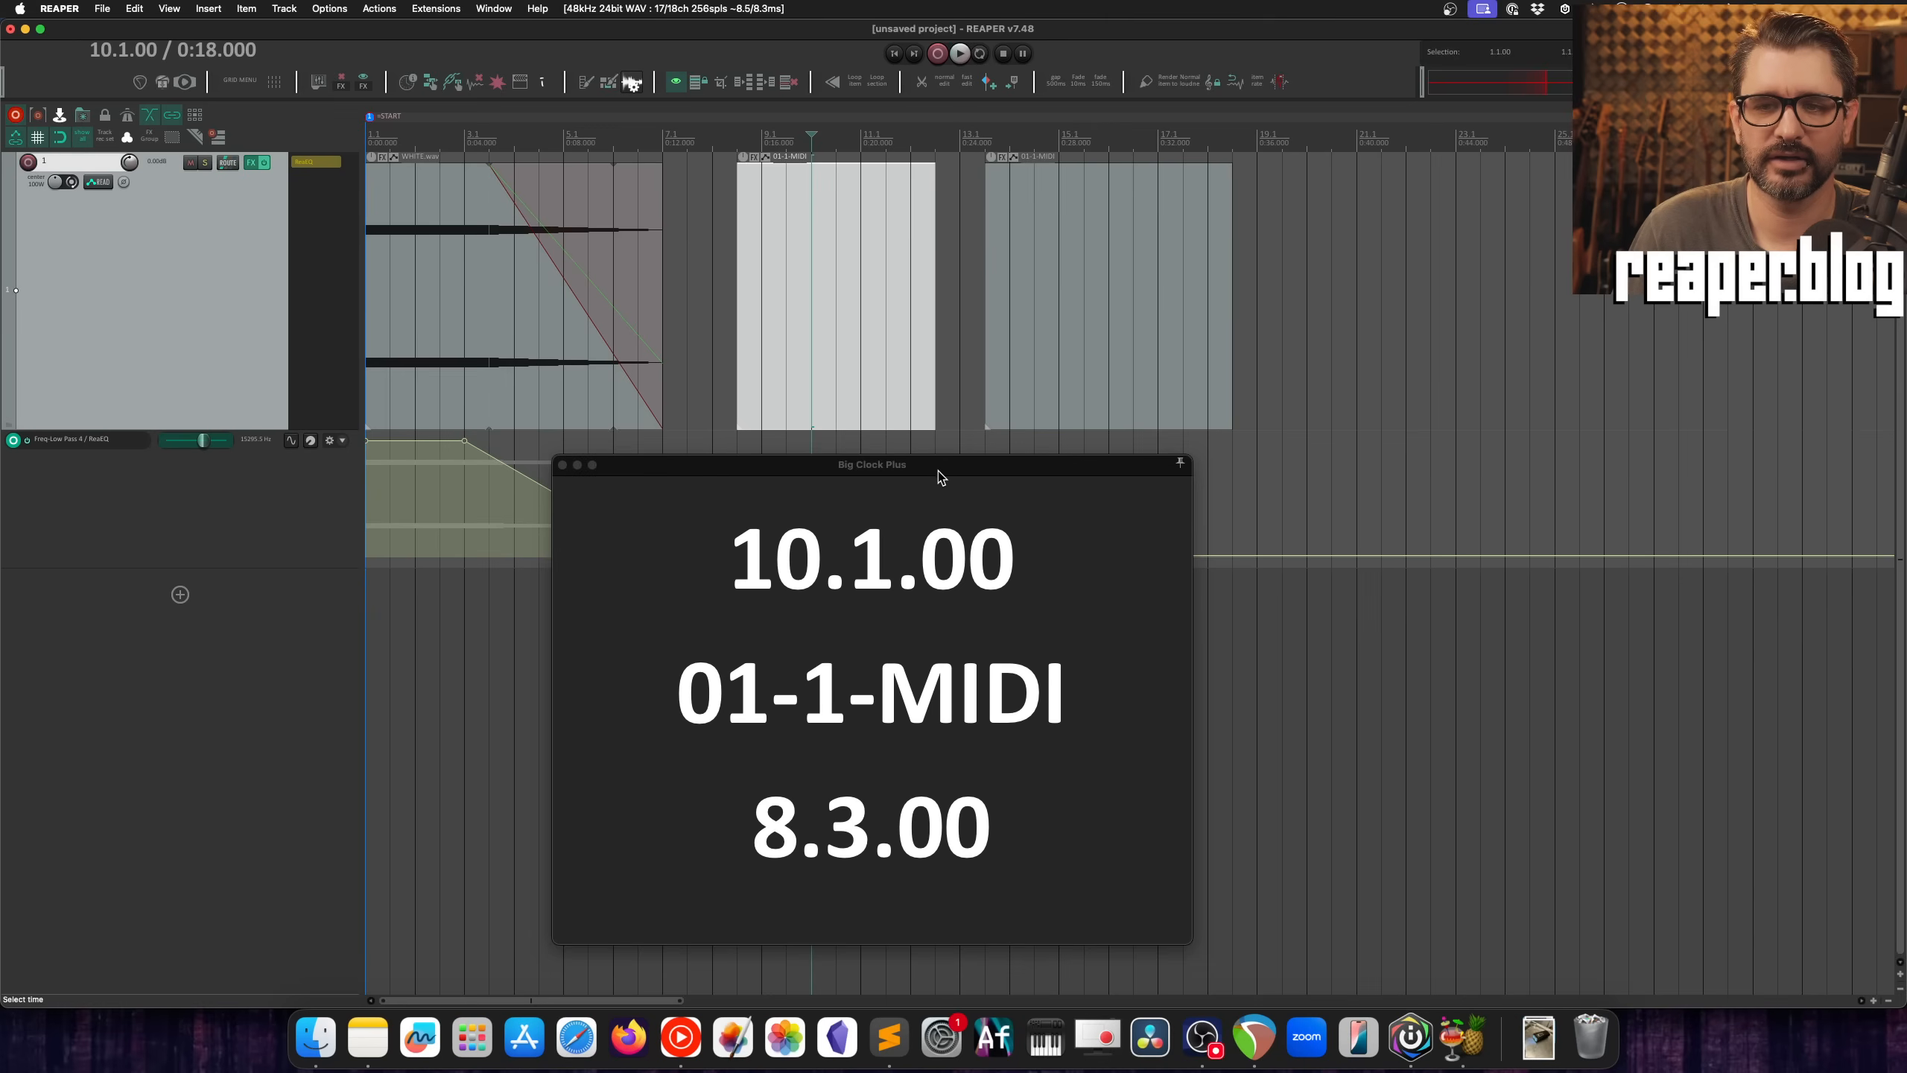
Step: Open the Extended Big Clock Plus Display settings, place them above the clock, and select the $selitempos pattern in row 8
drag(806, 785, 780, 693)
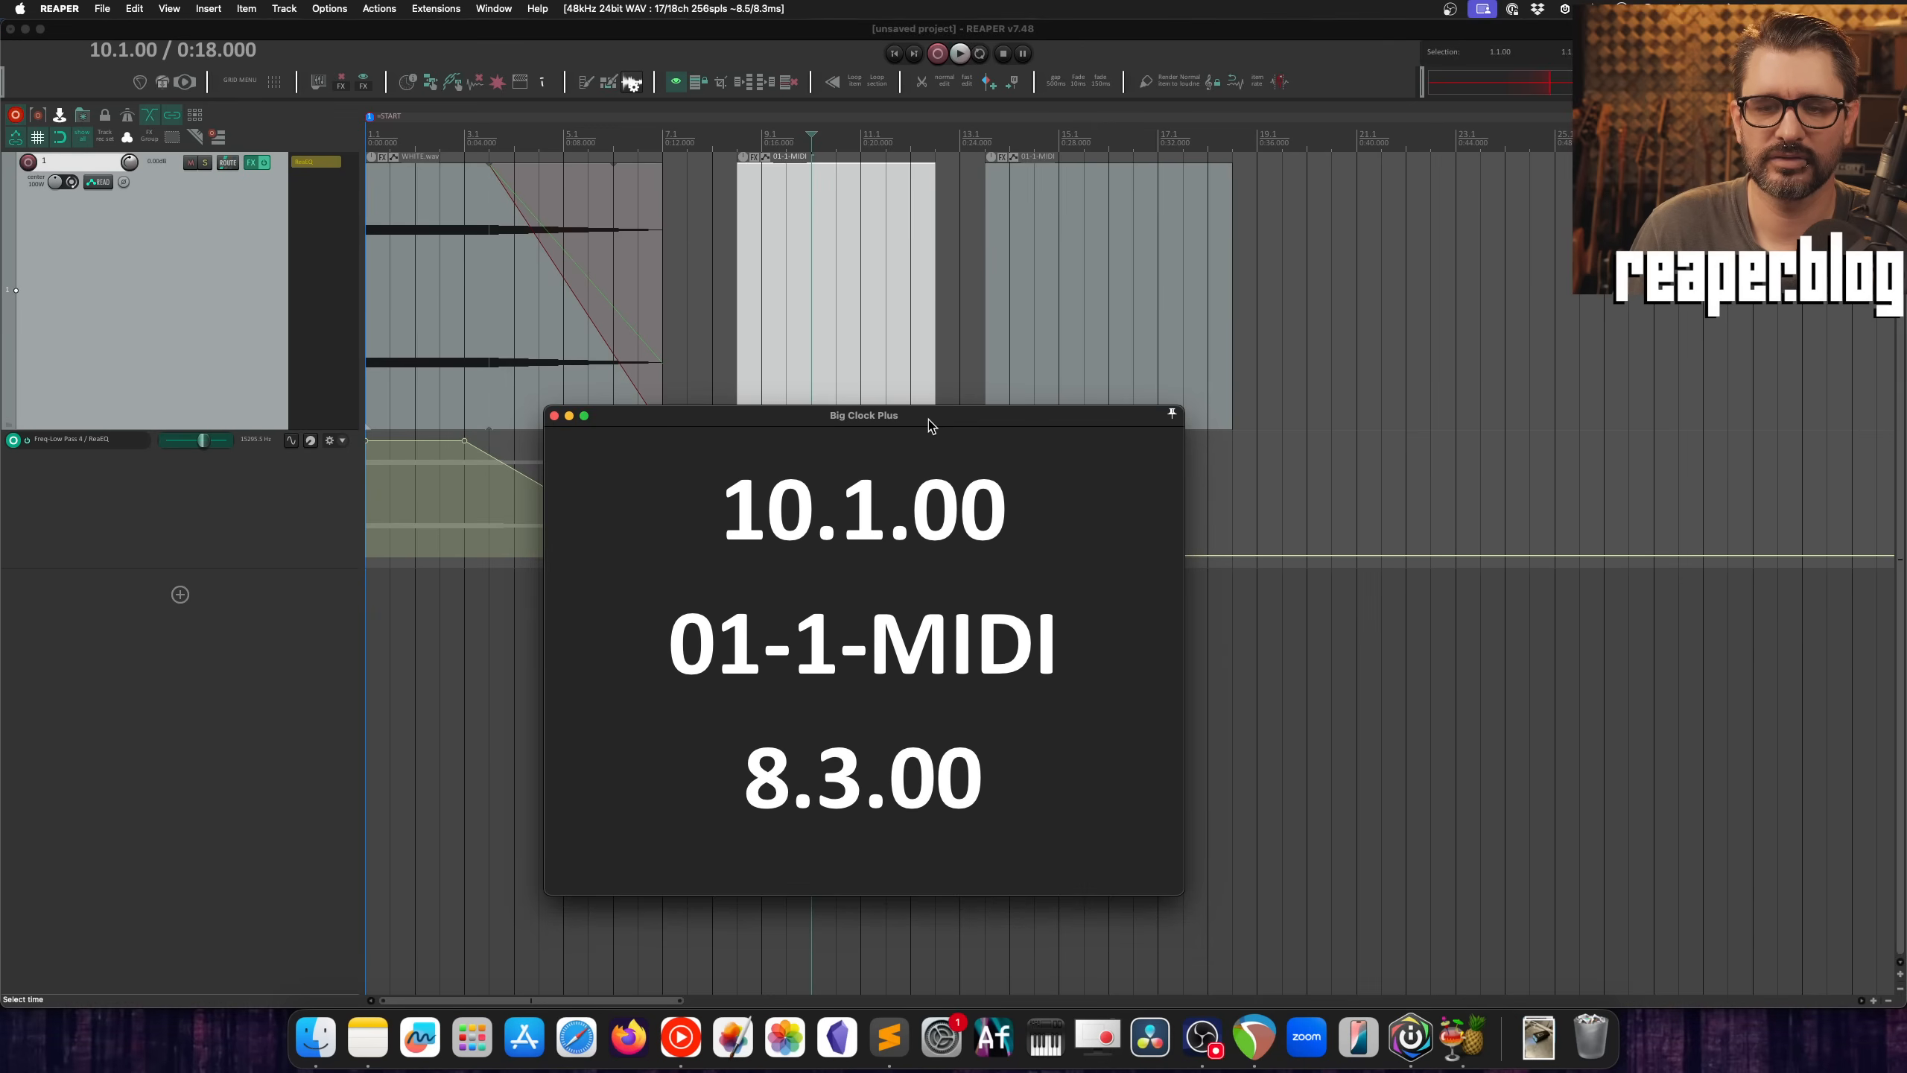
drag(928, 421, 923, 402)
double_click(662, 723)
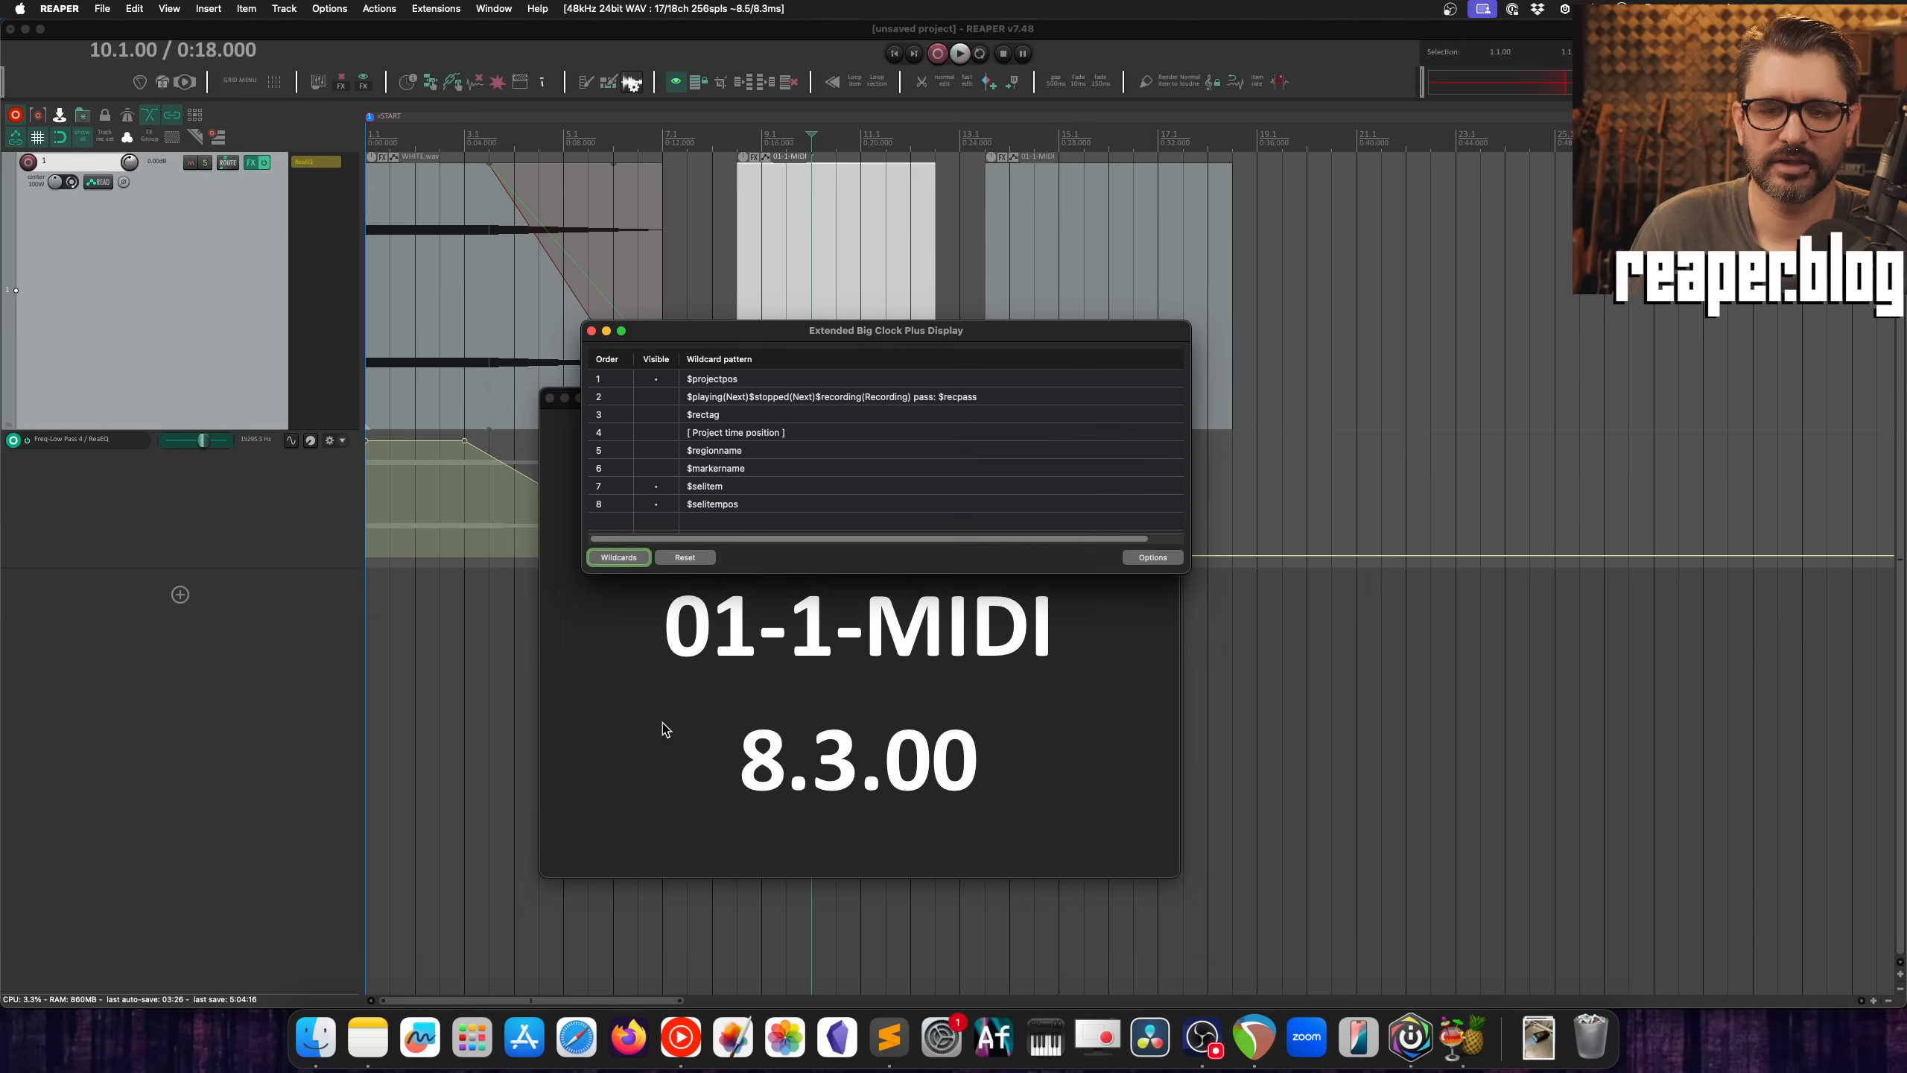
drag(786, 331, 696, 145)
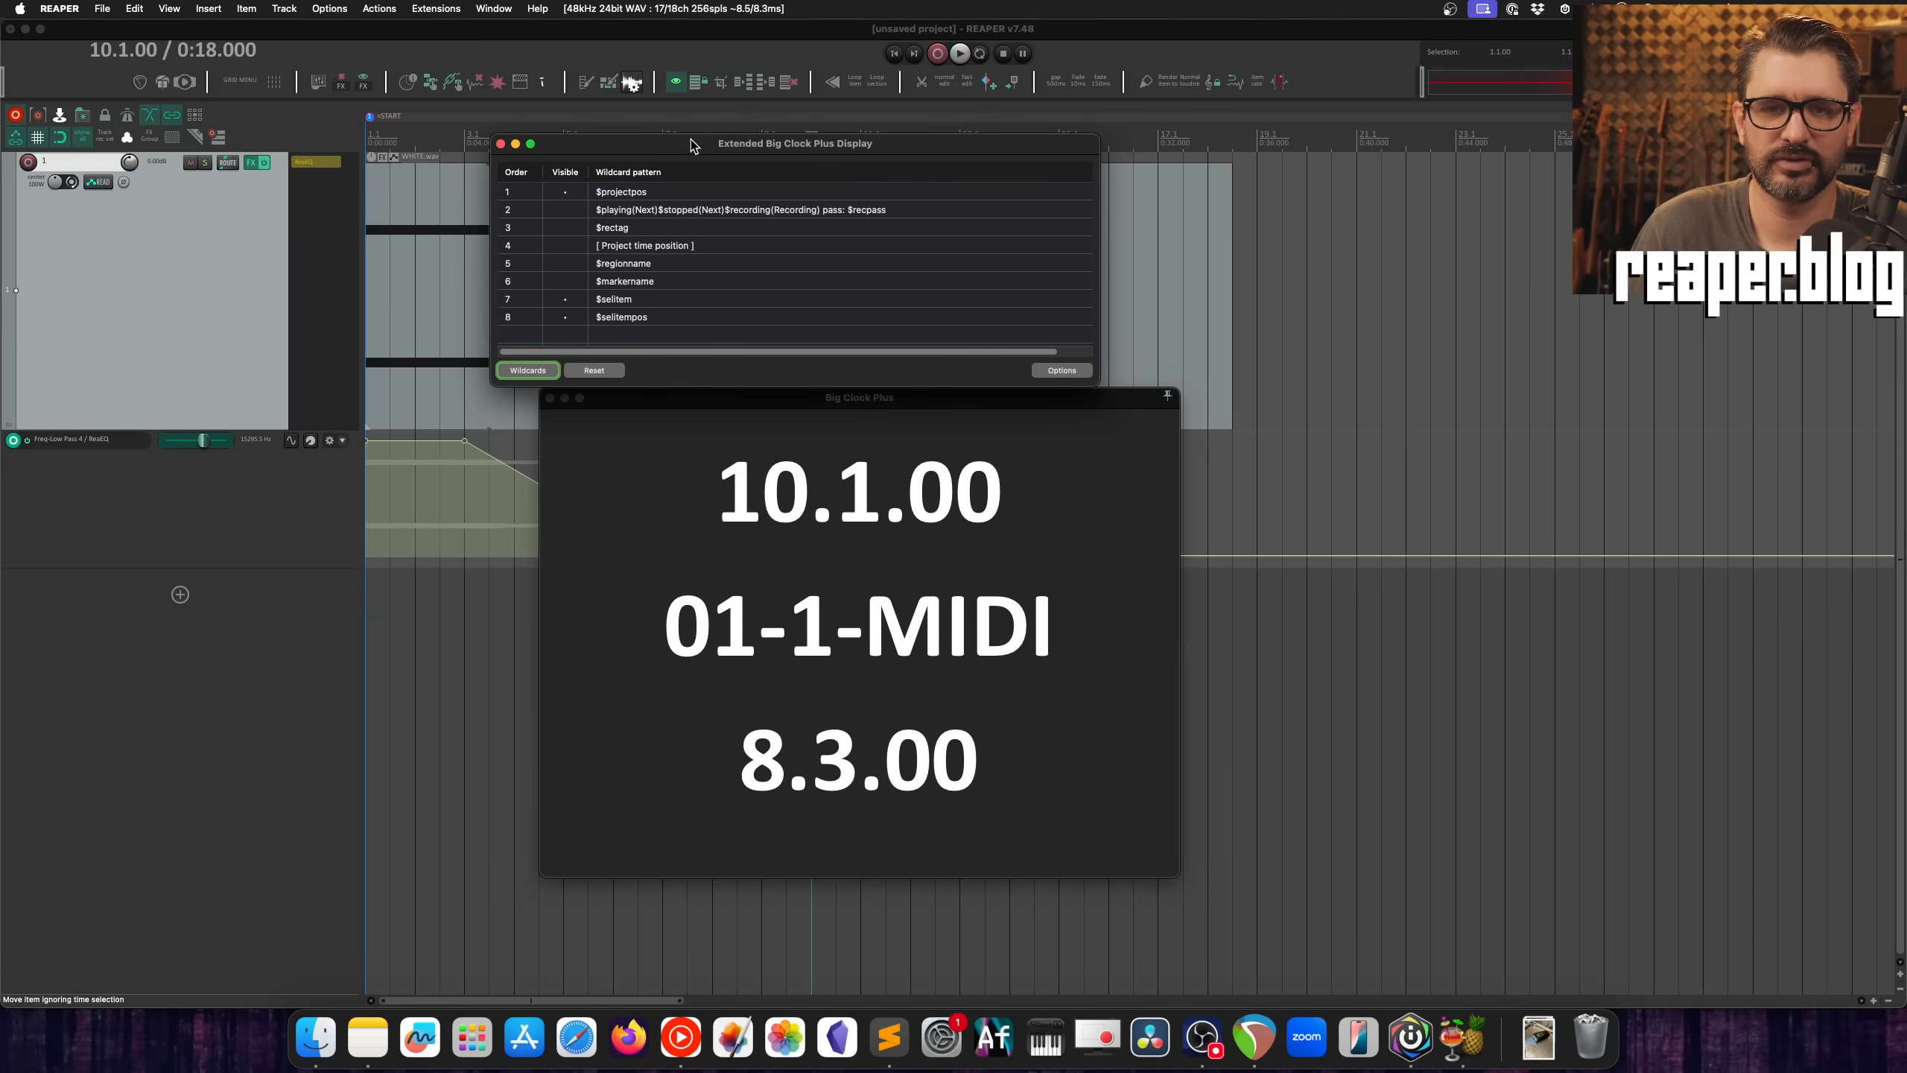
click(637, 301)
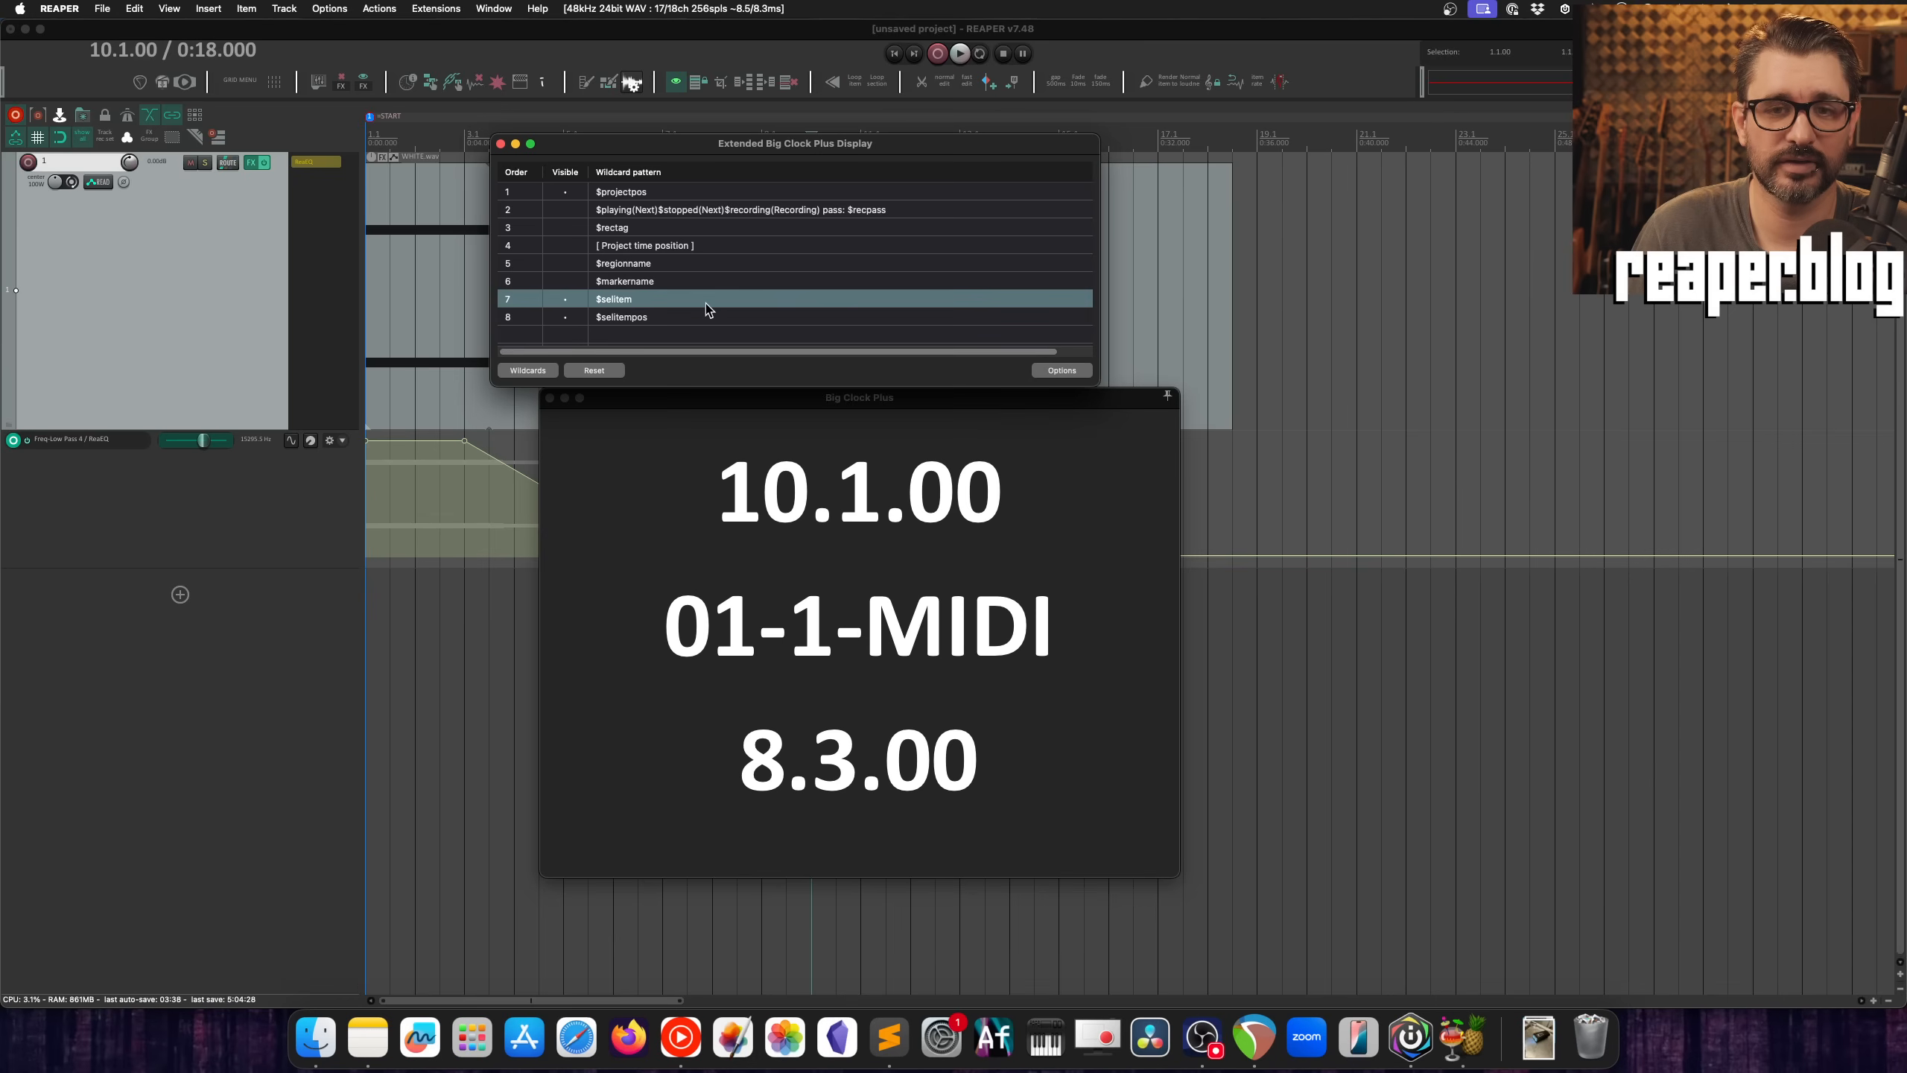
click(662, 319)
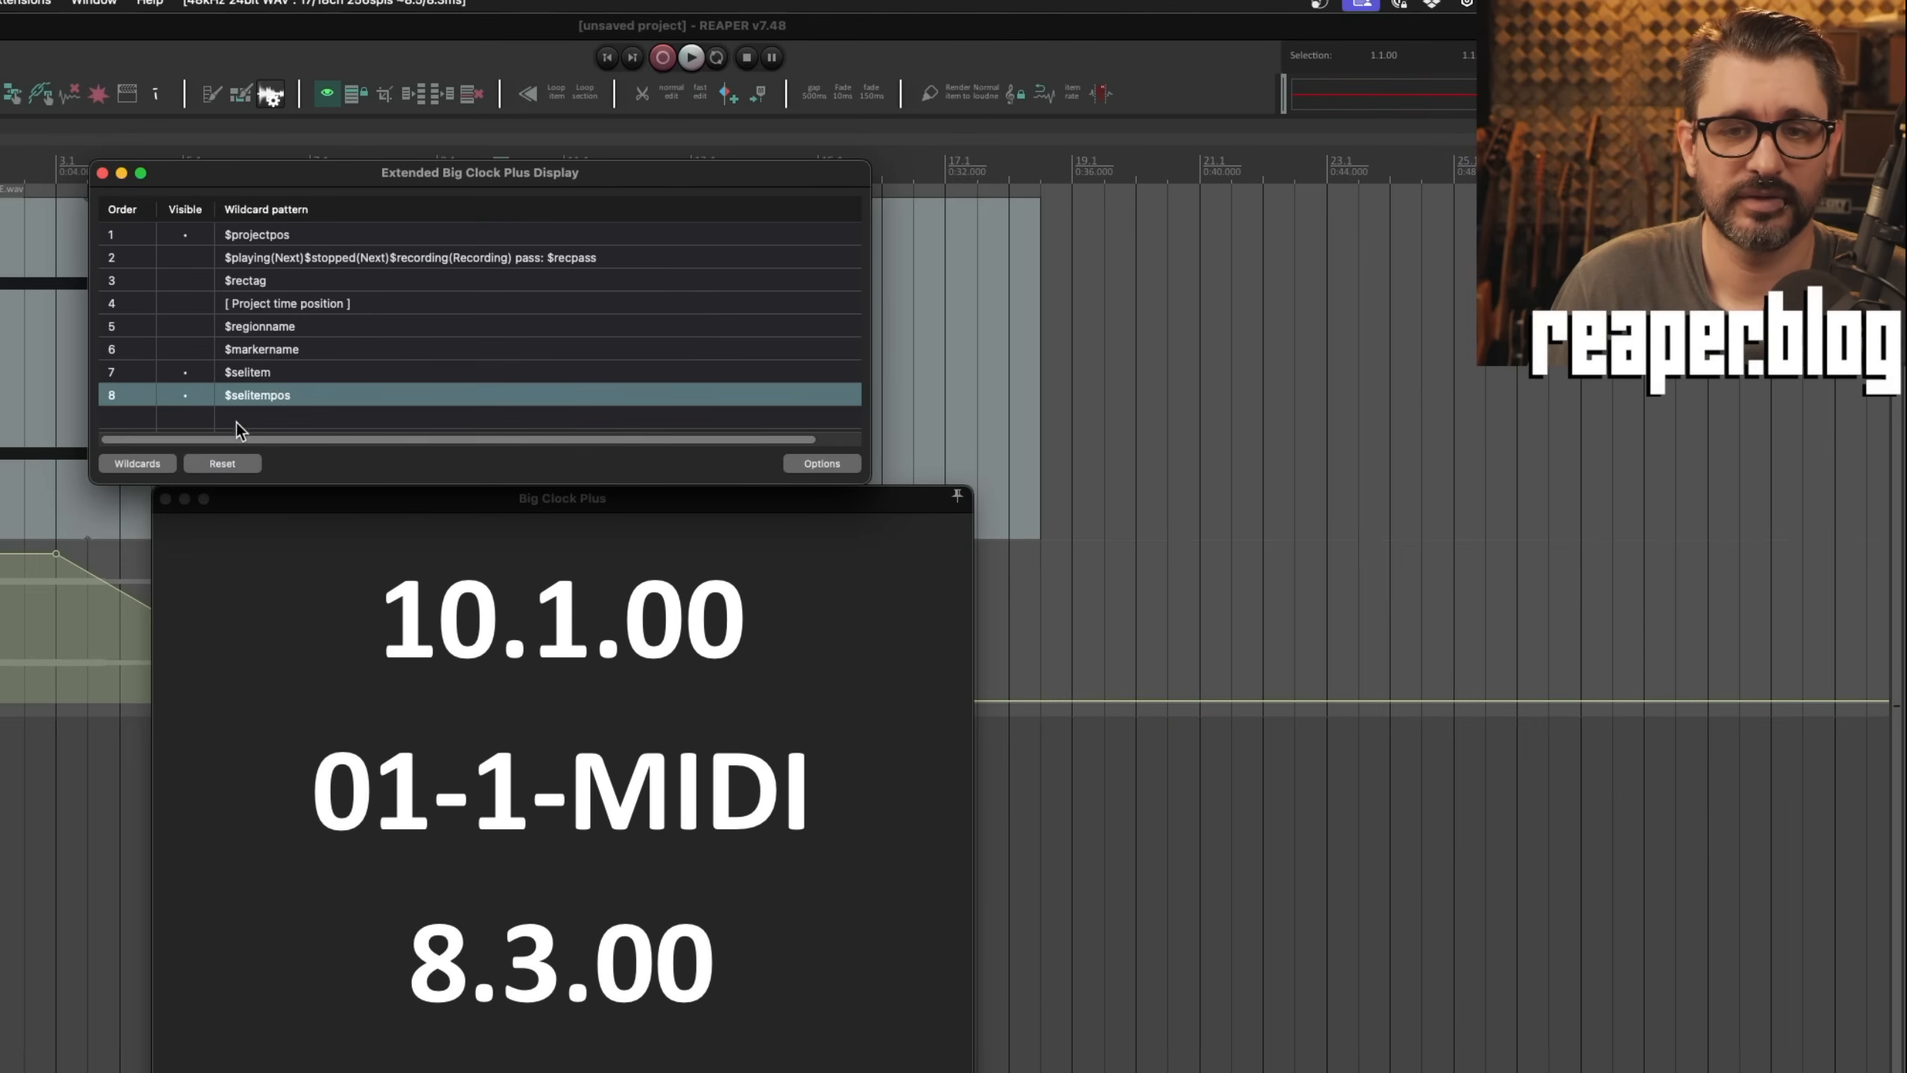
Step: Add the $selitemlen wildcard to pattern row 8 and separate it from $selitempos with an underscore
click(163, 466)
mouse_move(225, 531)
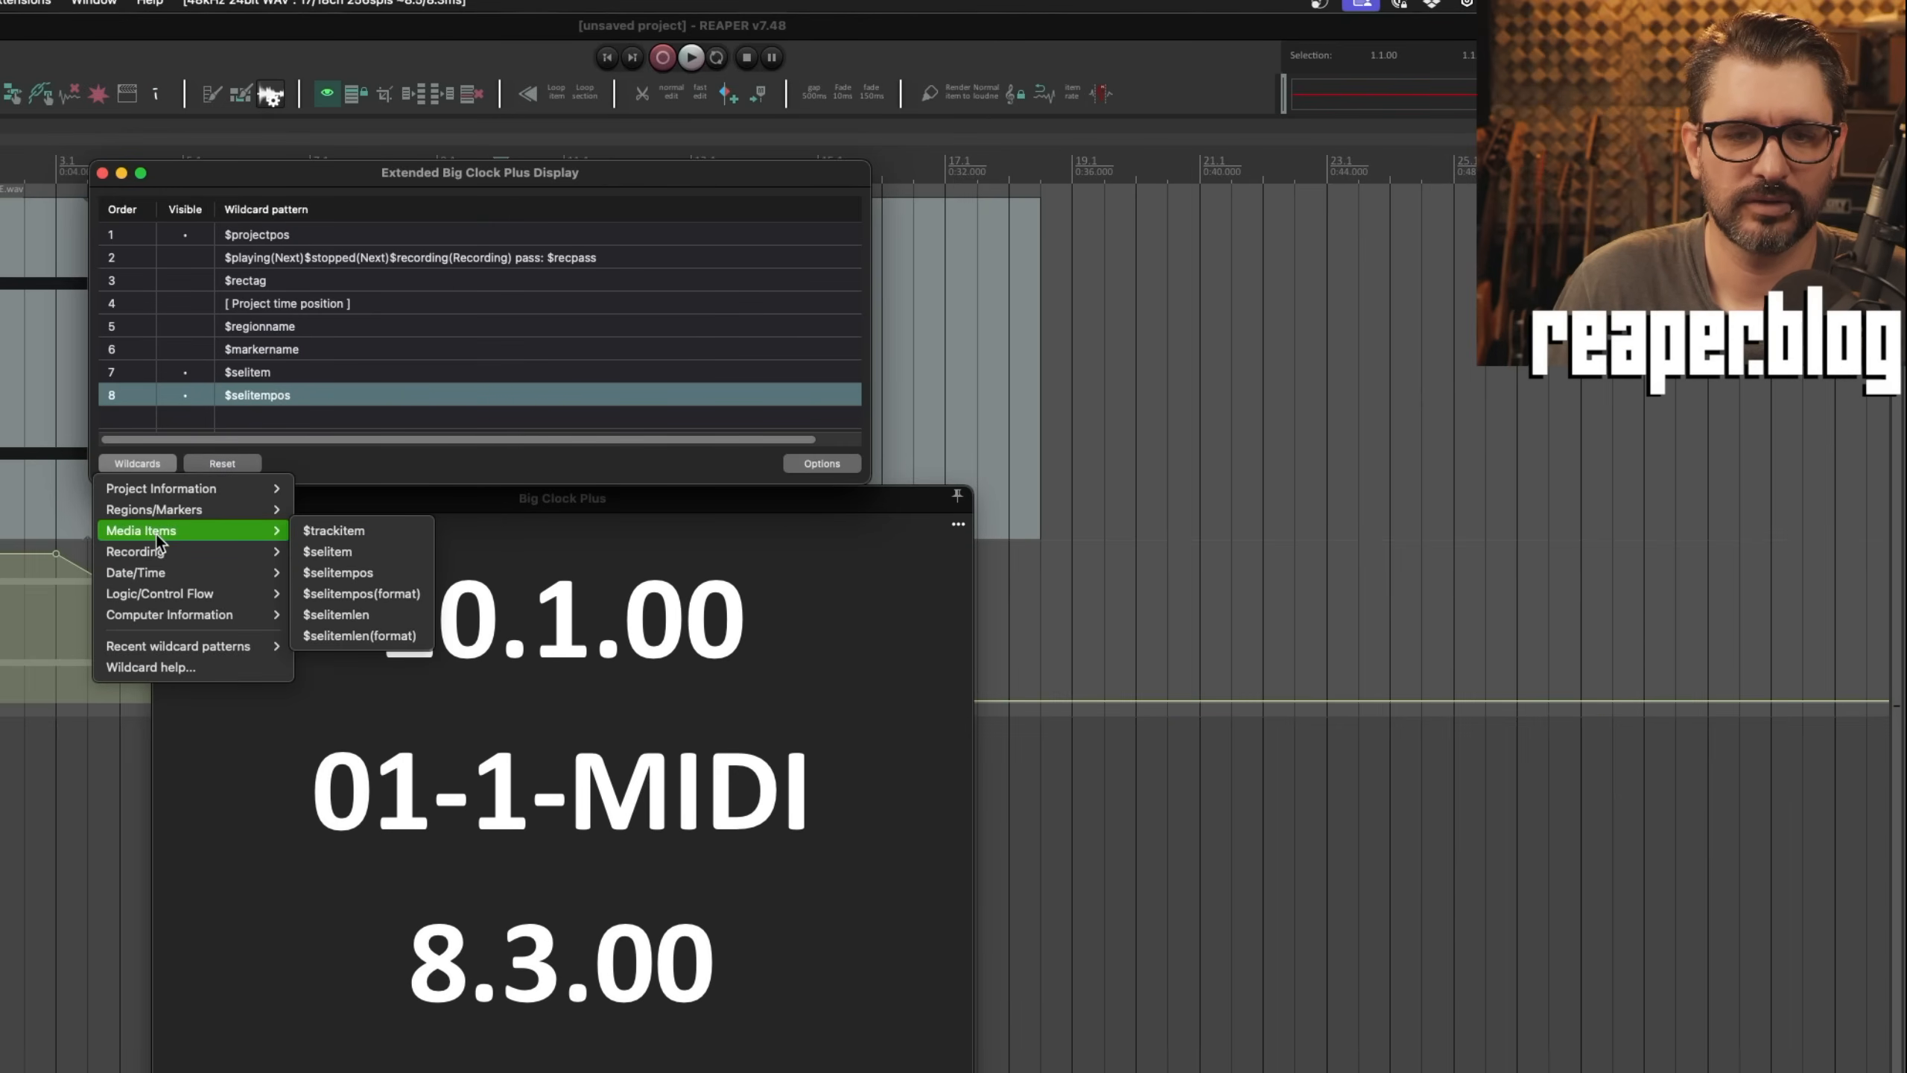
click(399, 614)
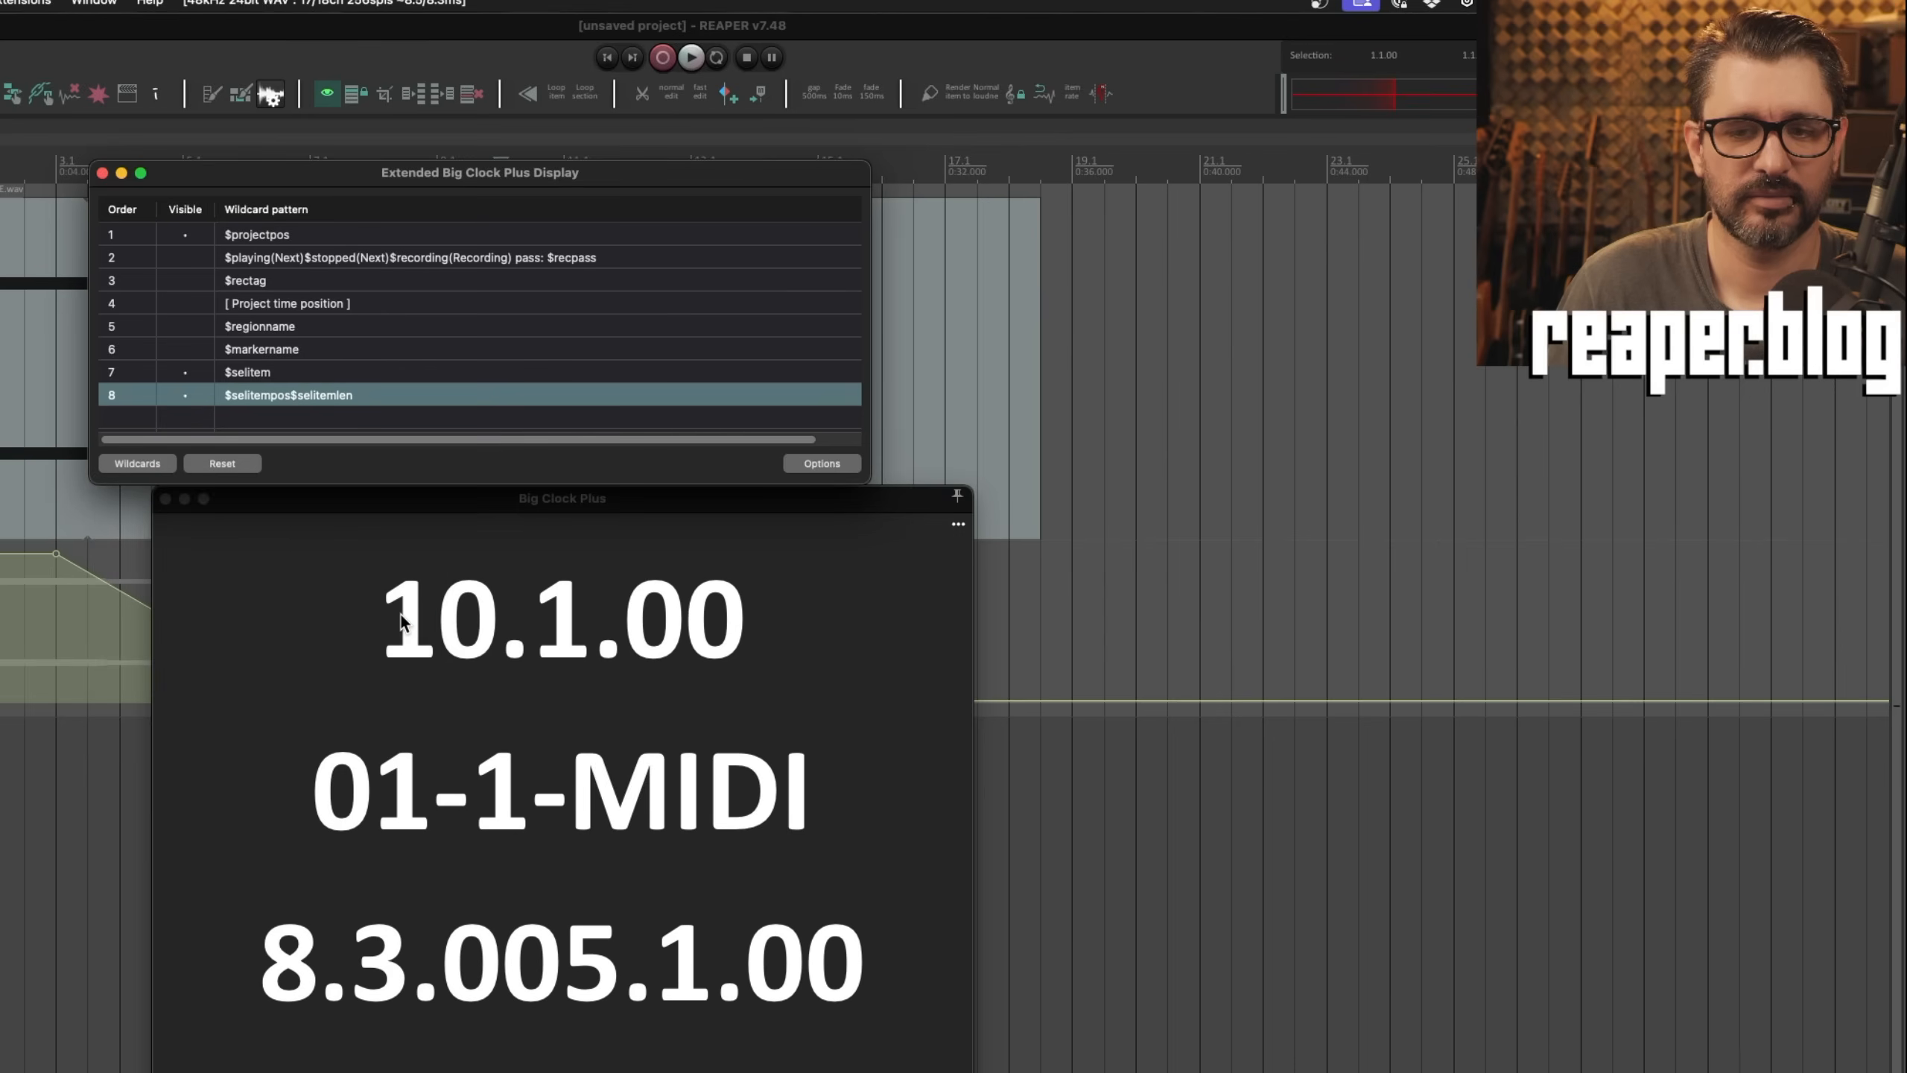
double_click(289, 396)
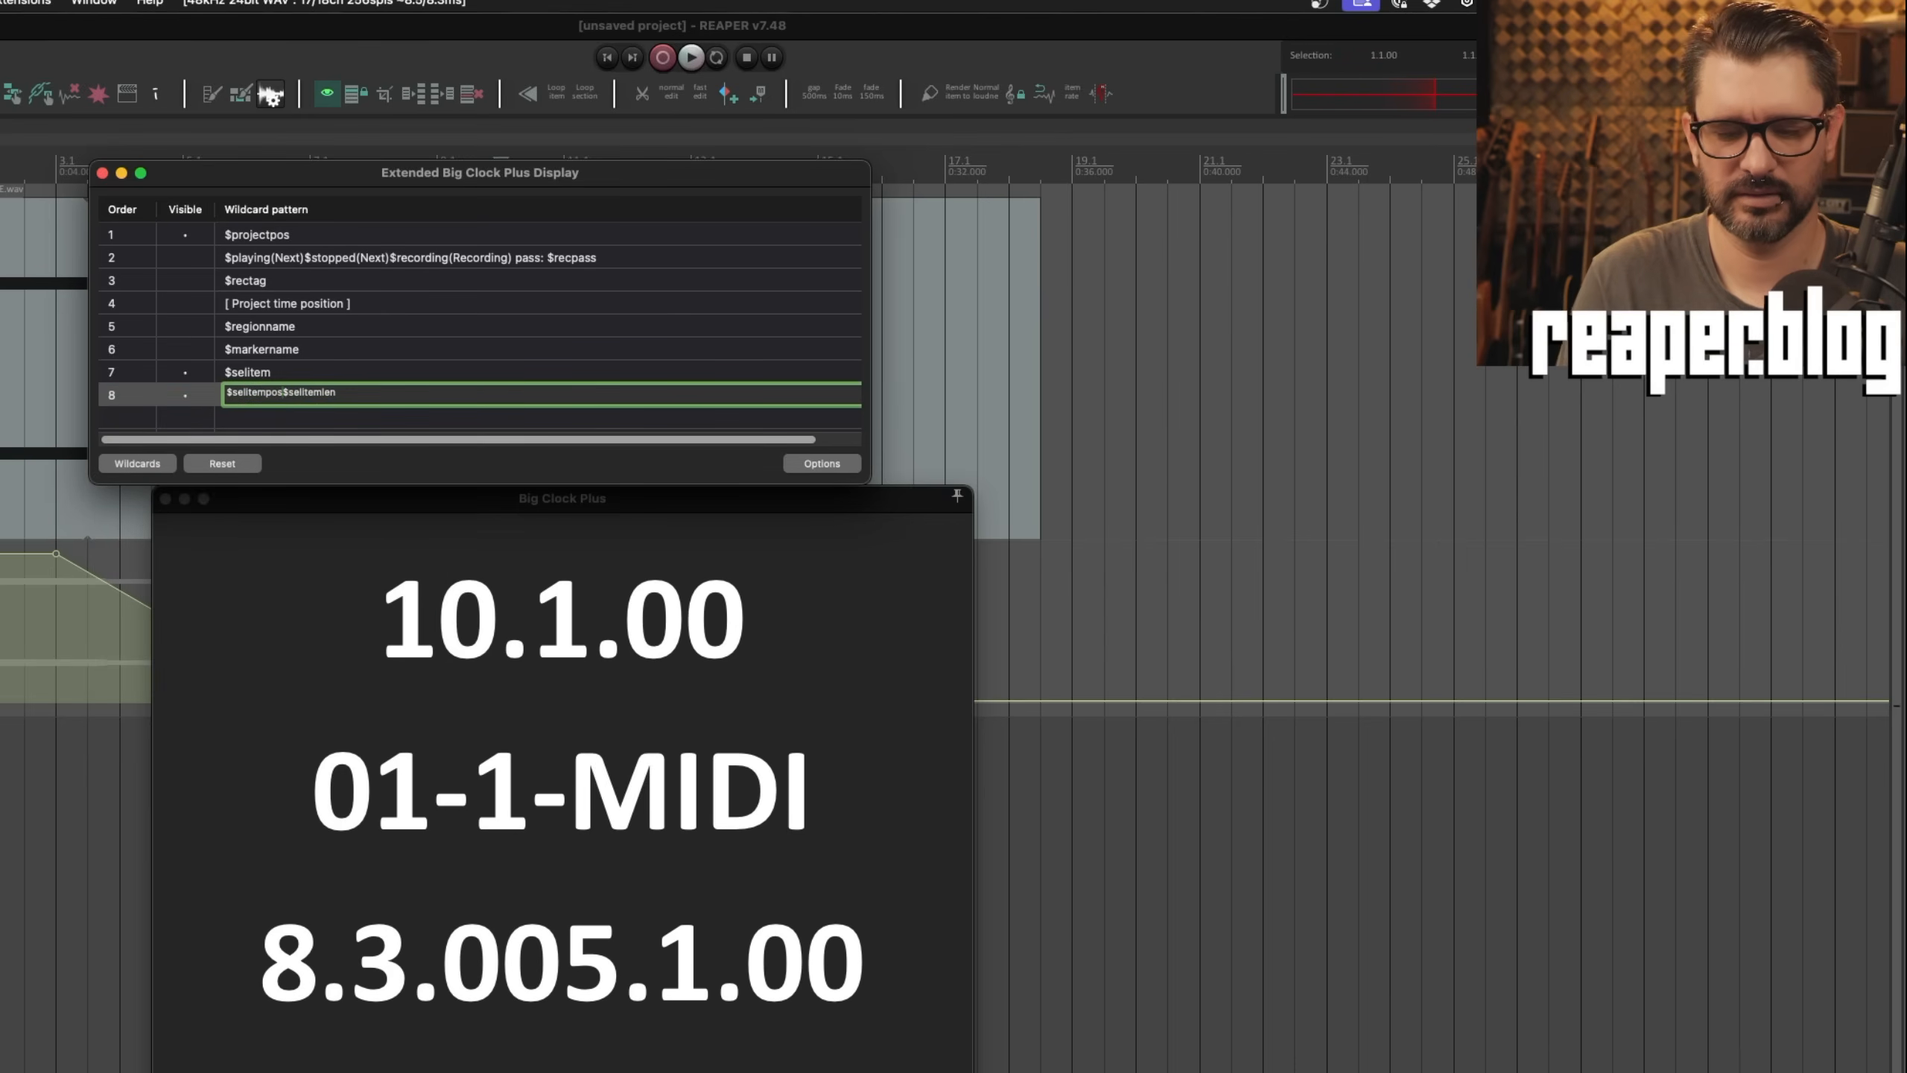
text(_)
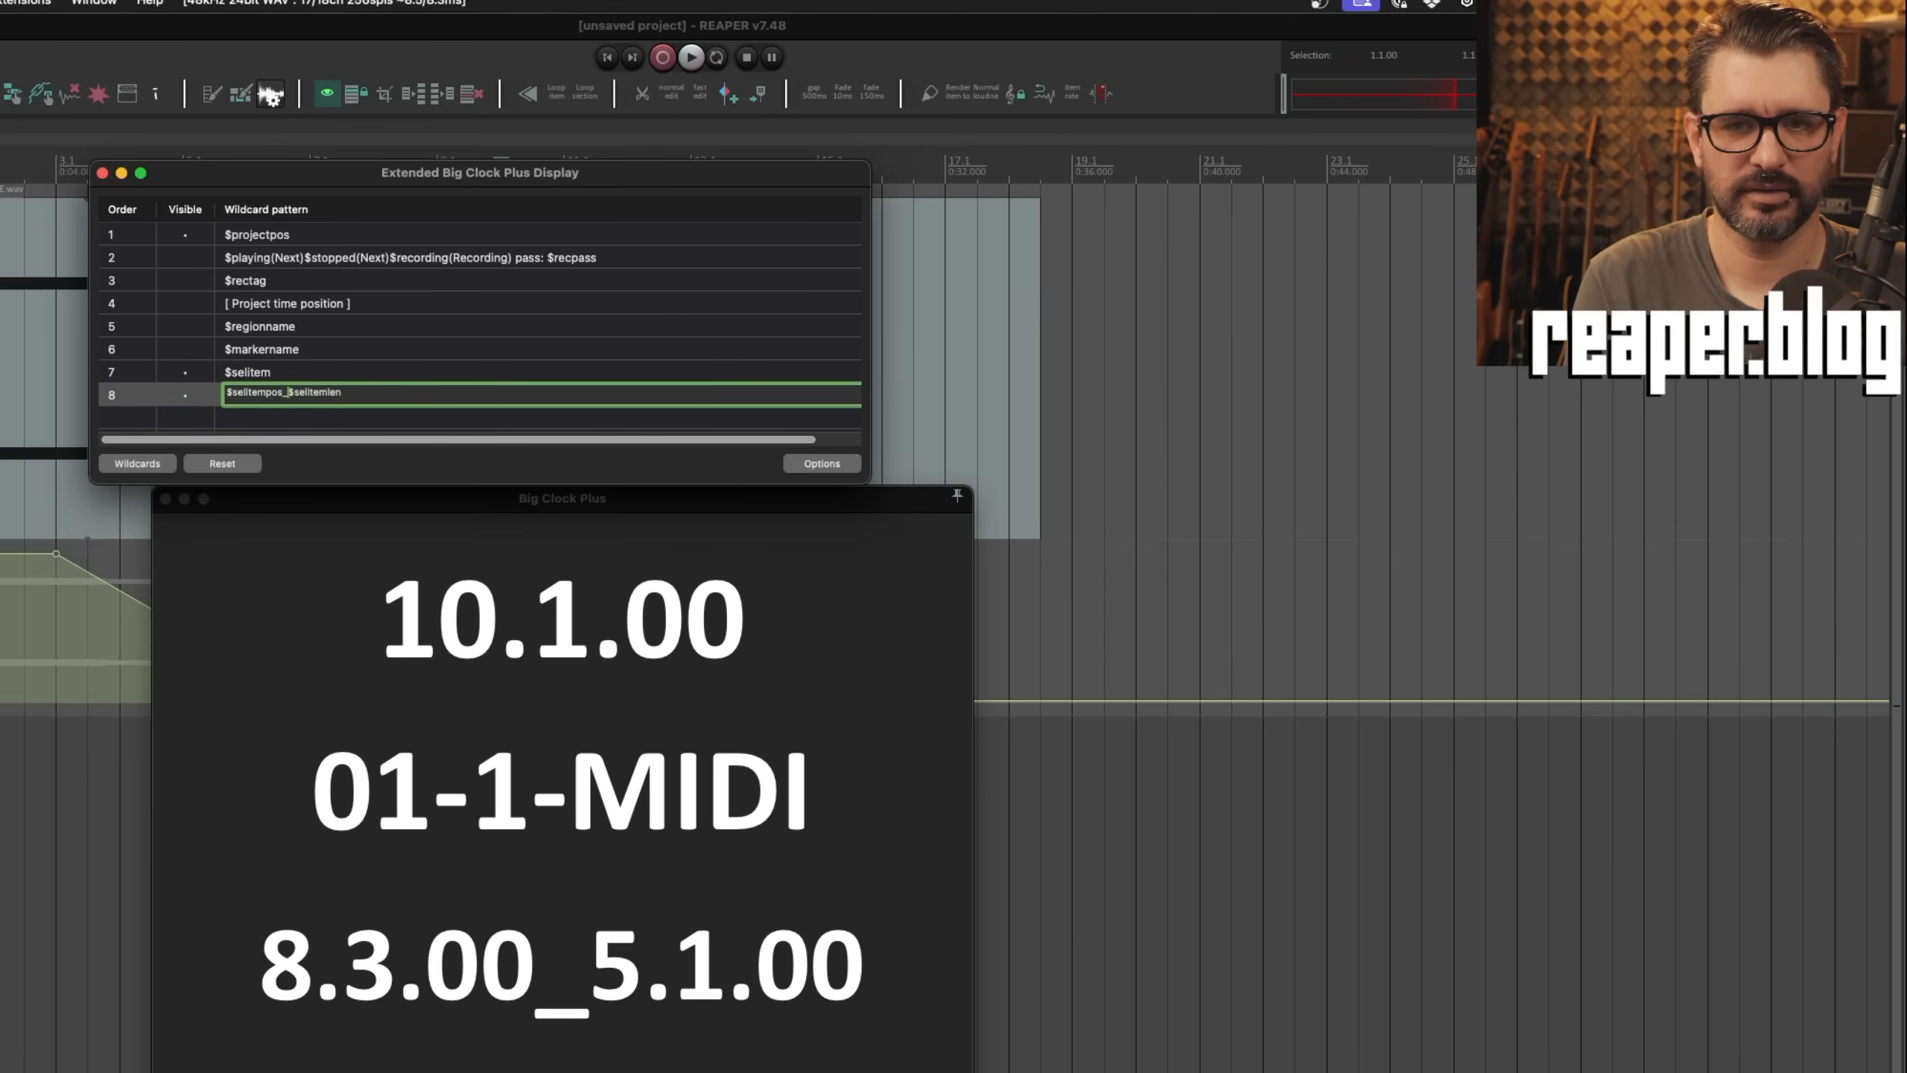
click(416, 421)
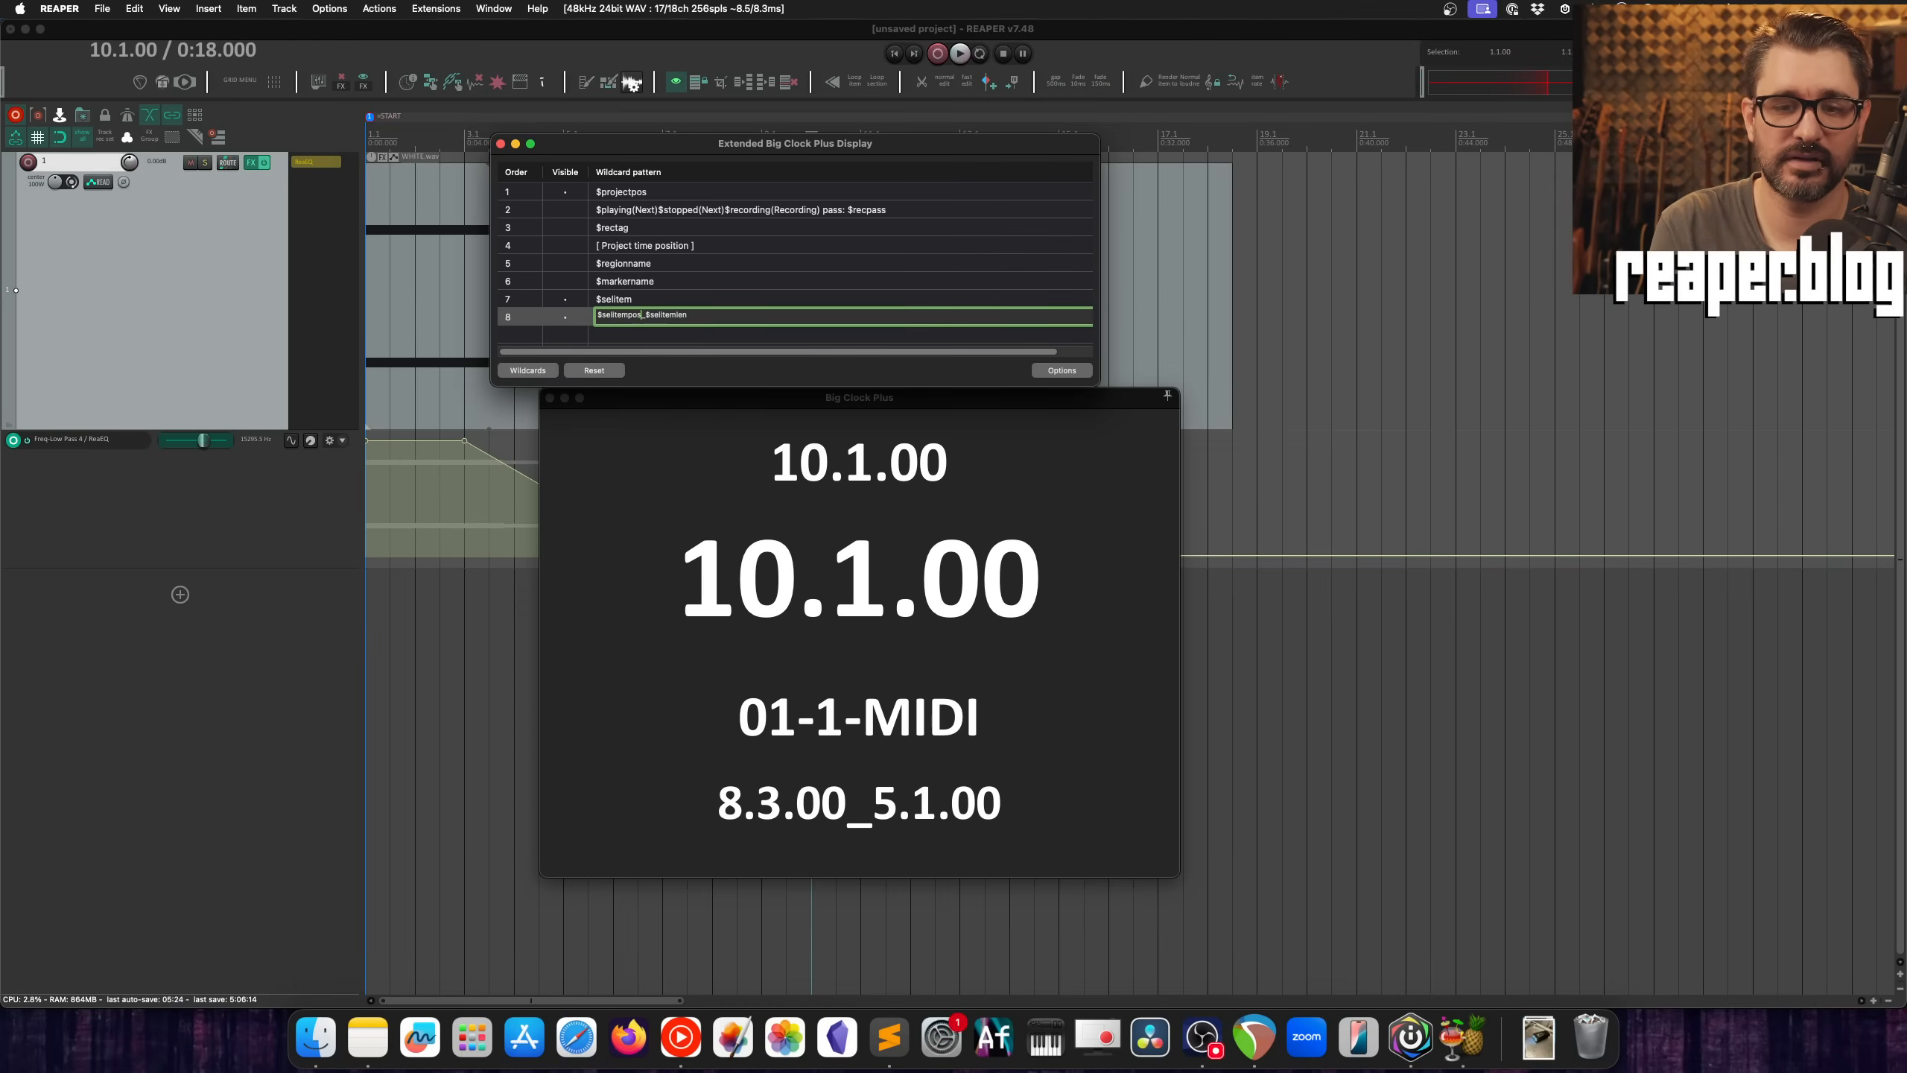
Step: Add the (seconds) format to both the $selitempos and $selitemlen wildcards in pattern row 8
text(()
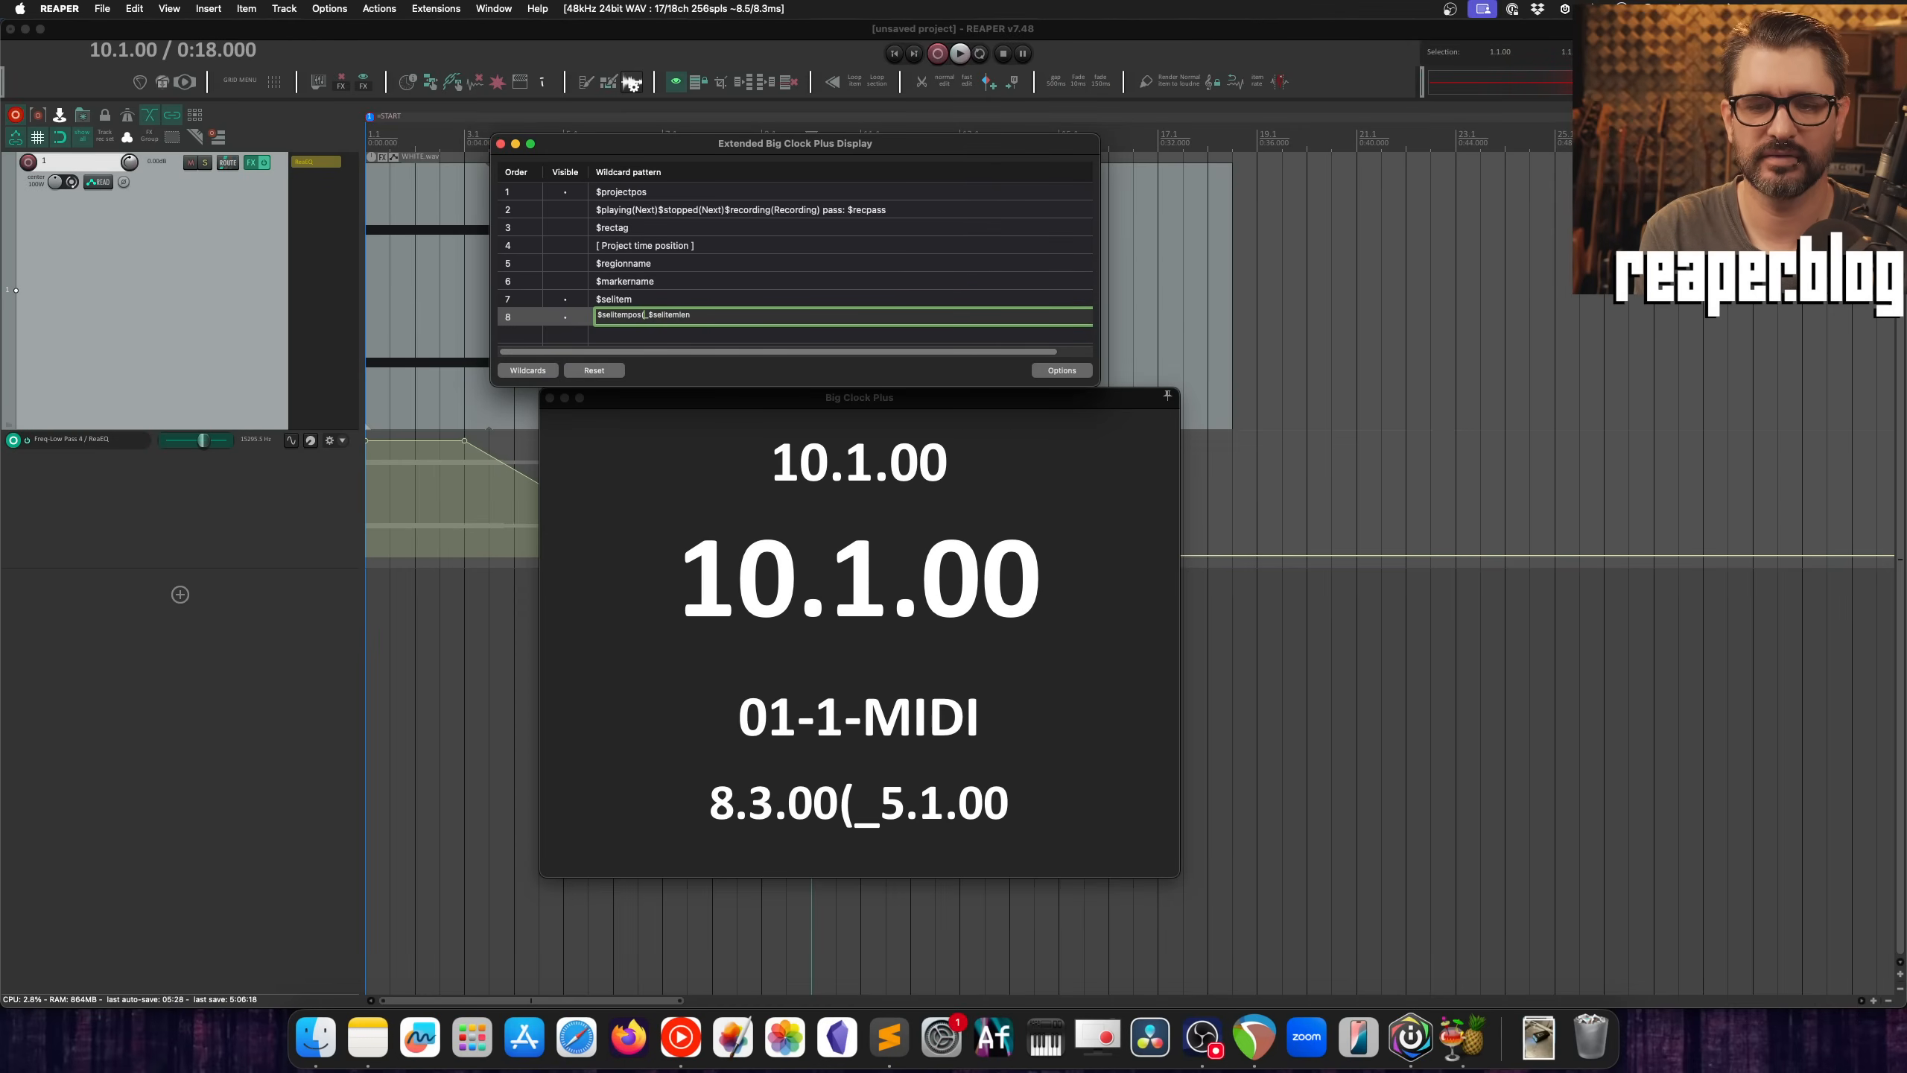
text(seconds))
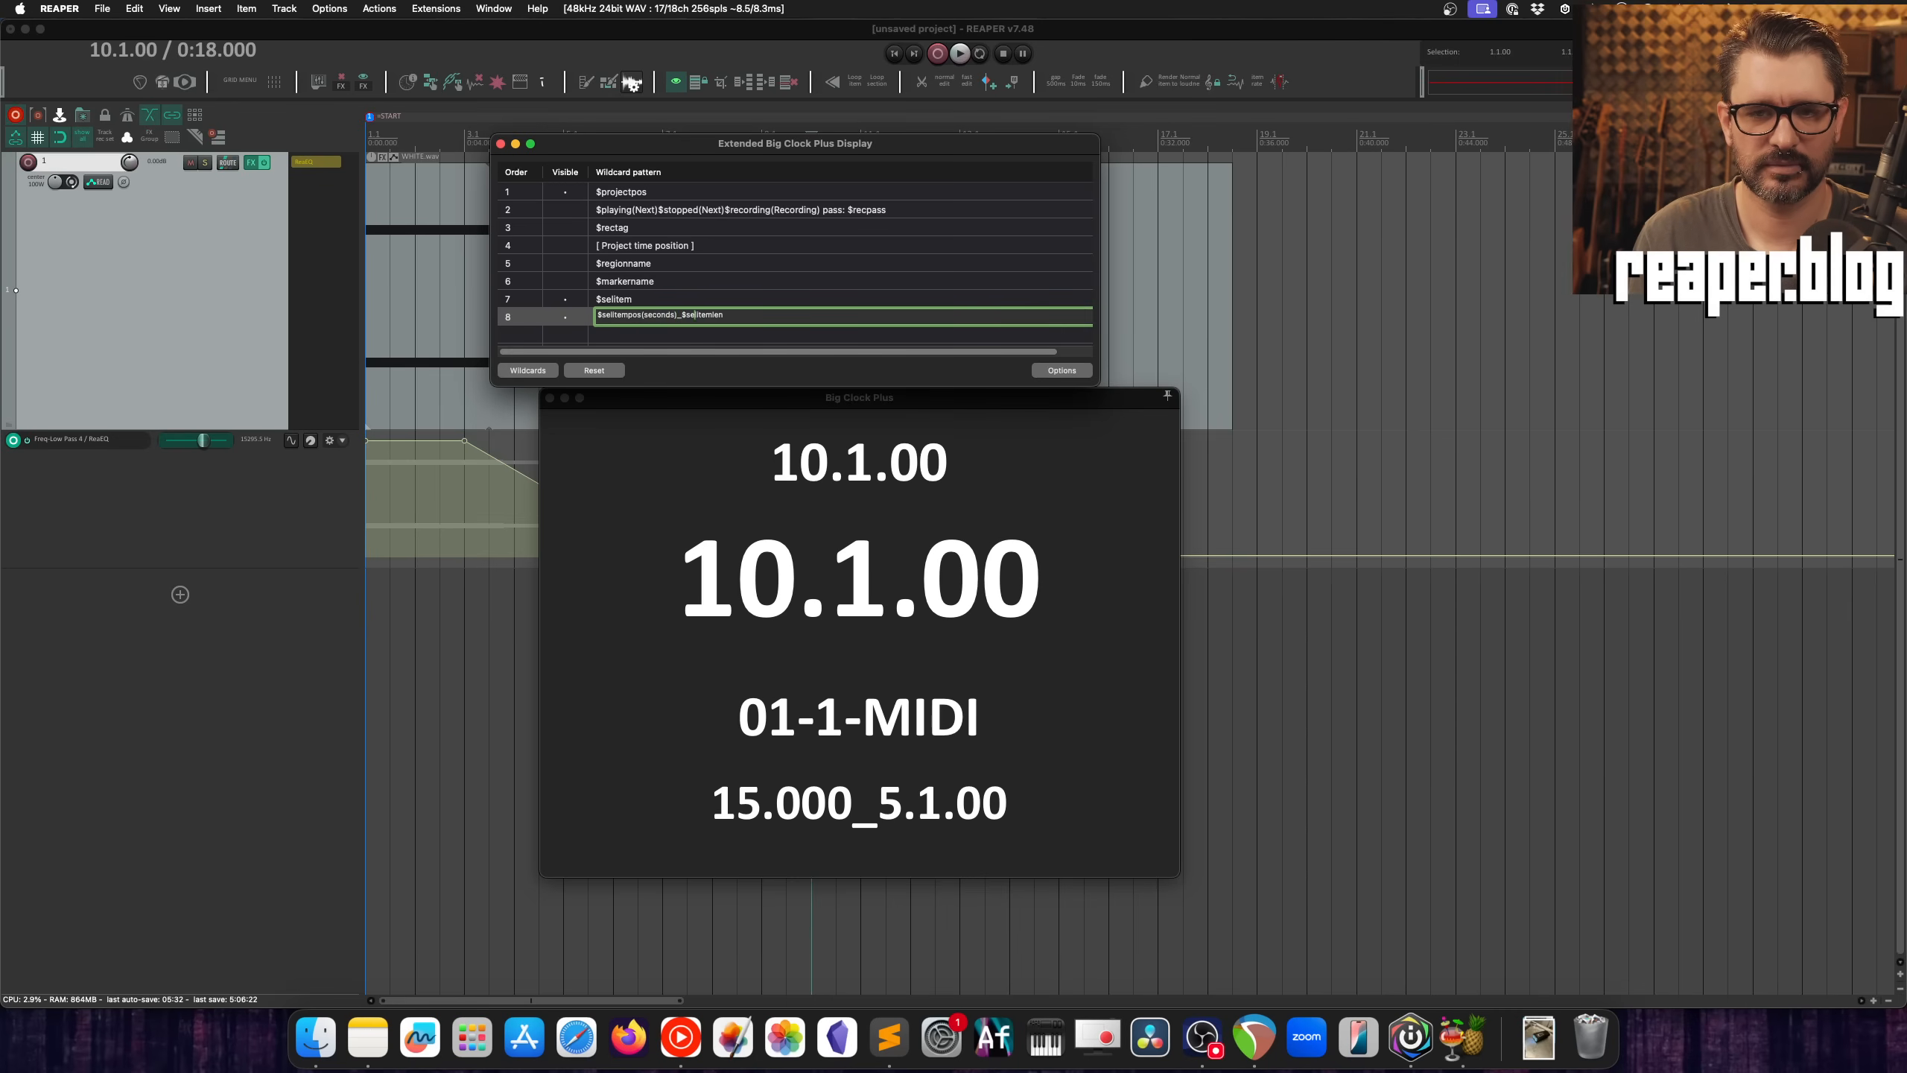
text((seconds)
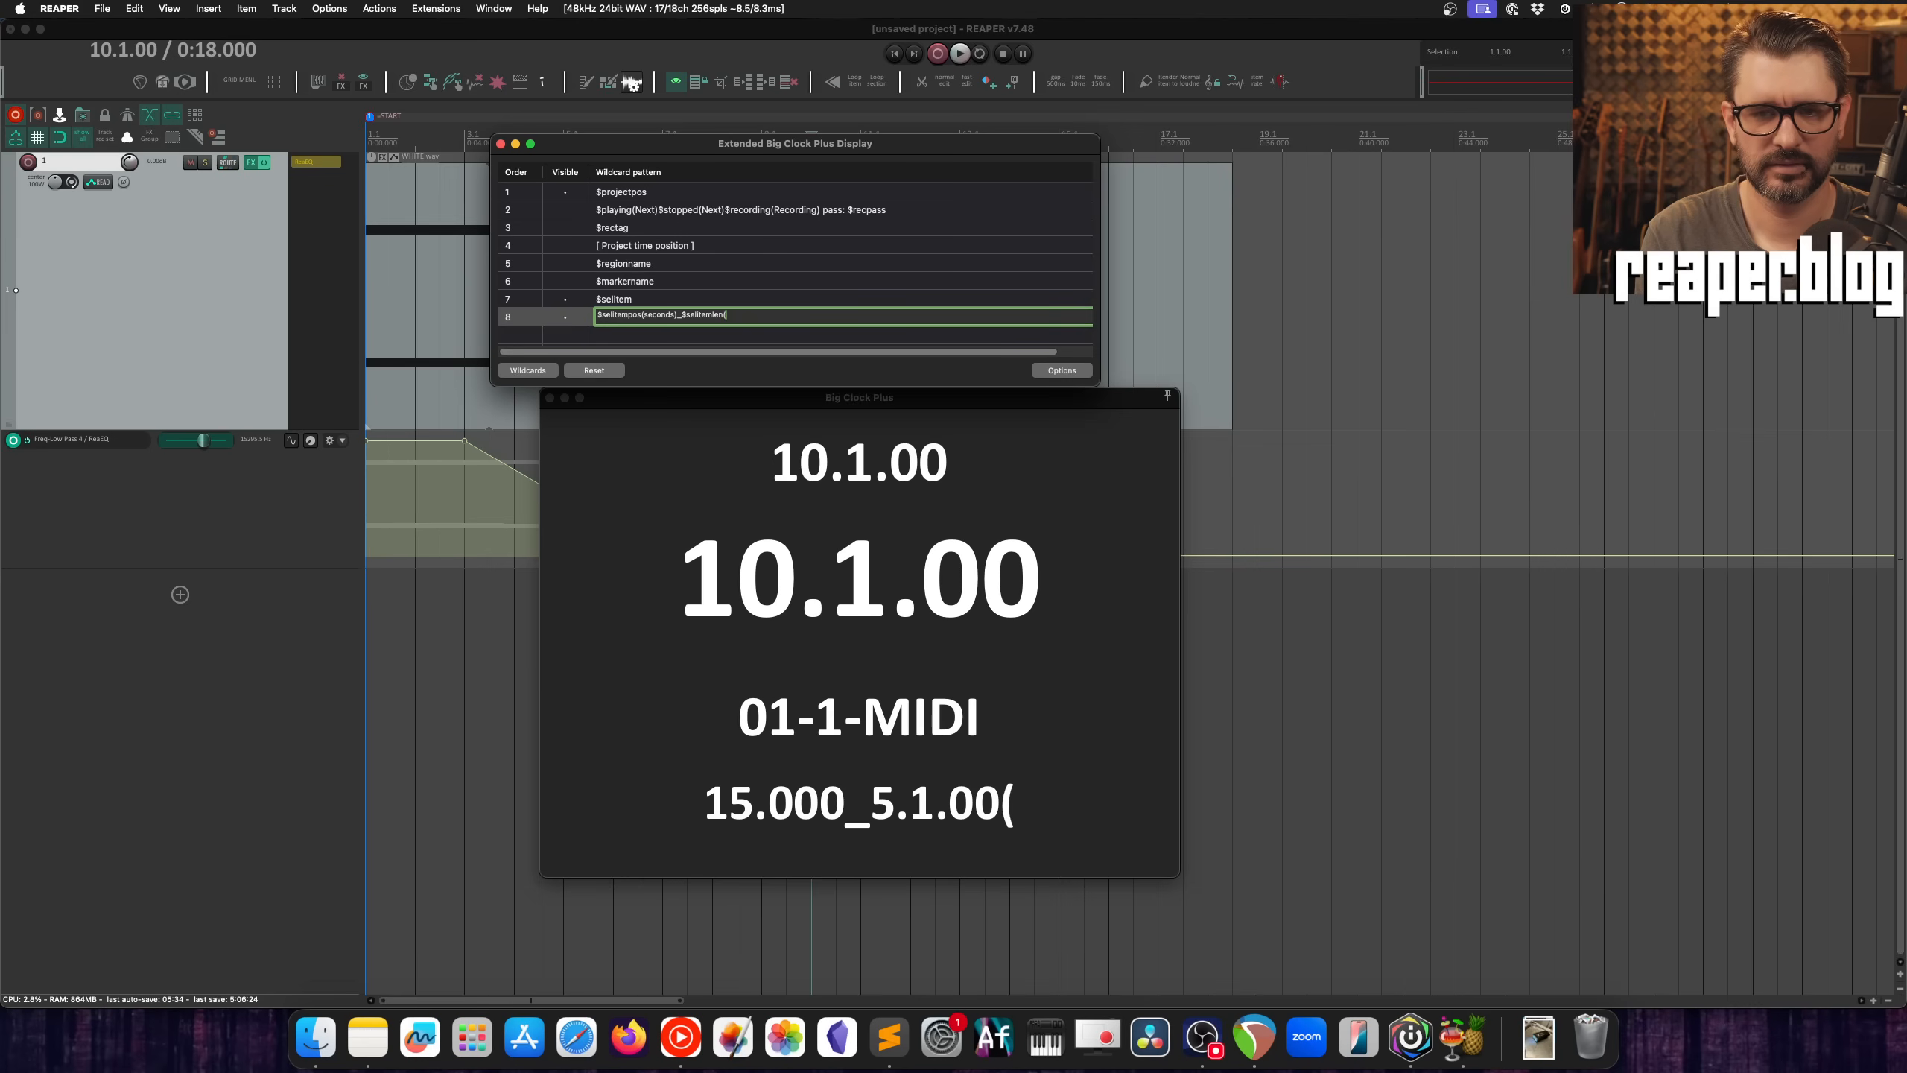
text())
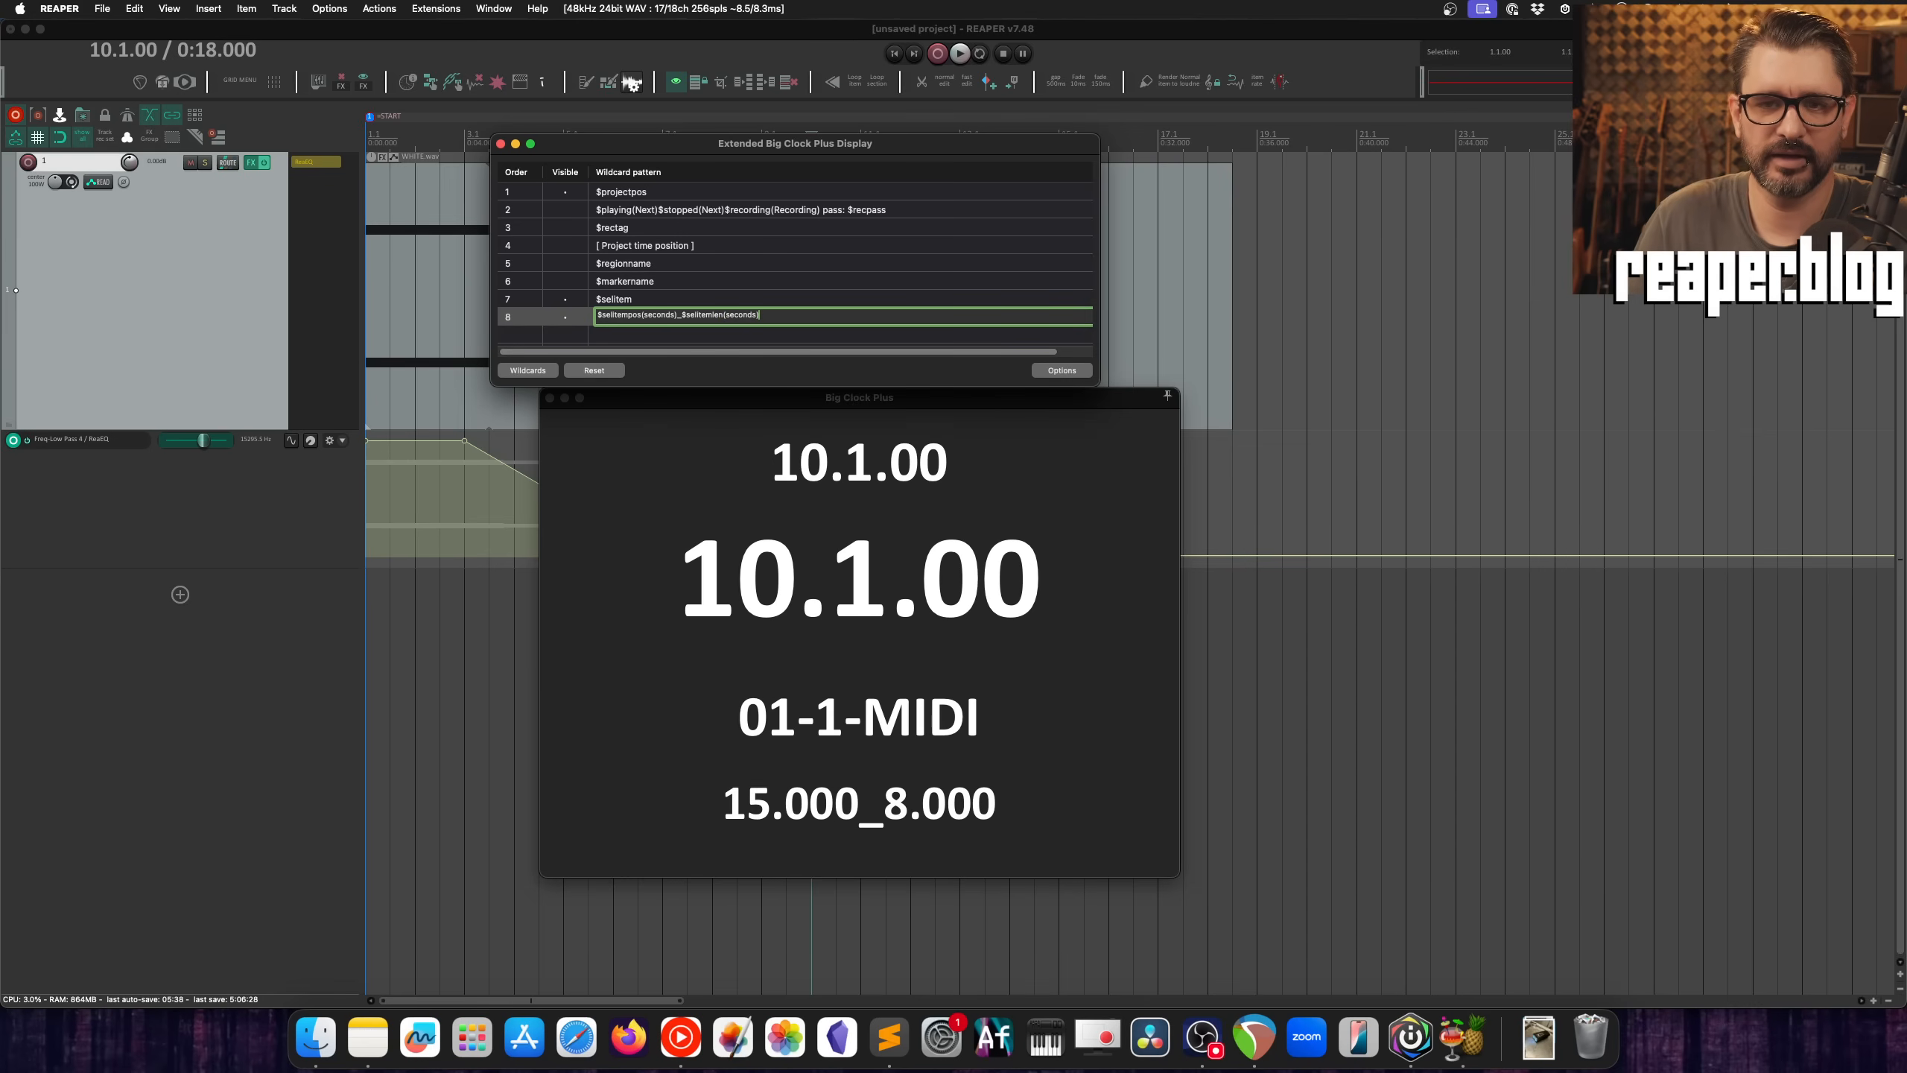
Step: Place the wildcard settings window clear of the items, then move and shorten the first MIDI item to start at 14 s and last 7 s
click(858, 145)
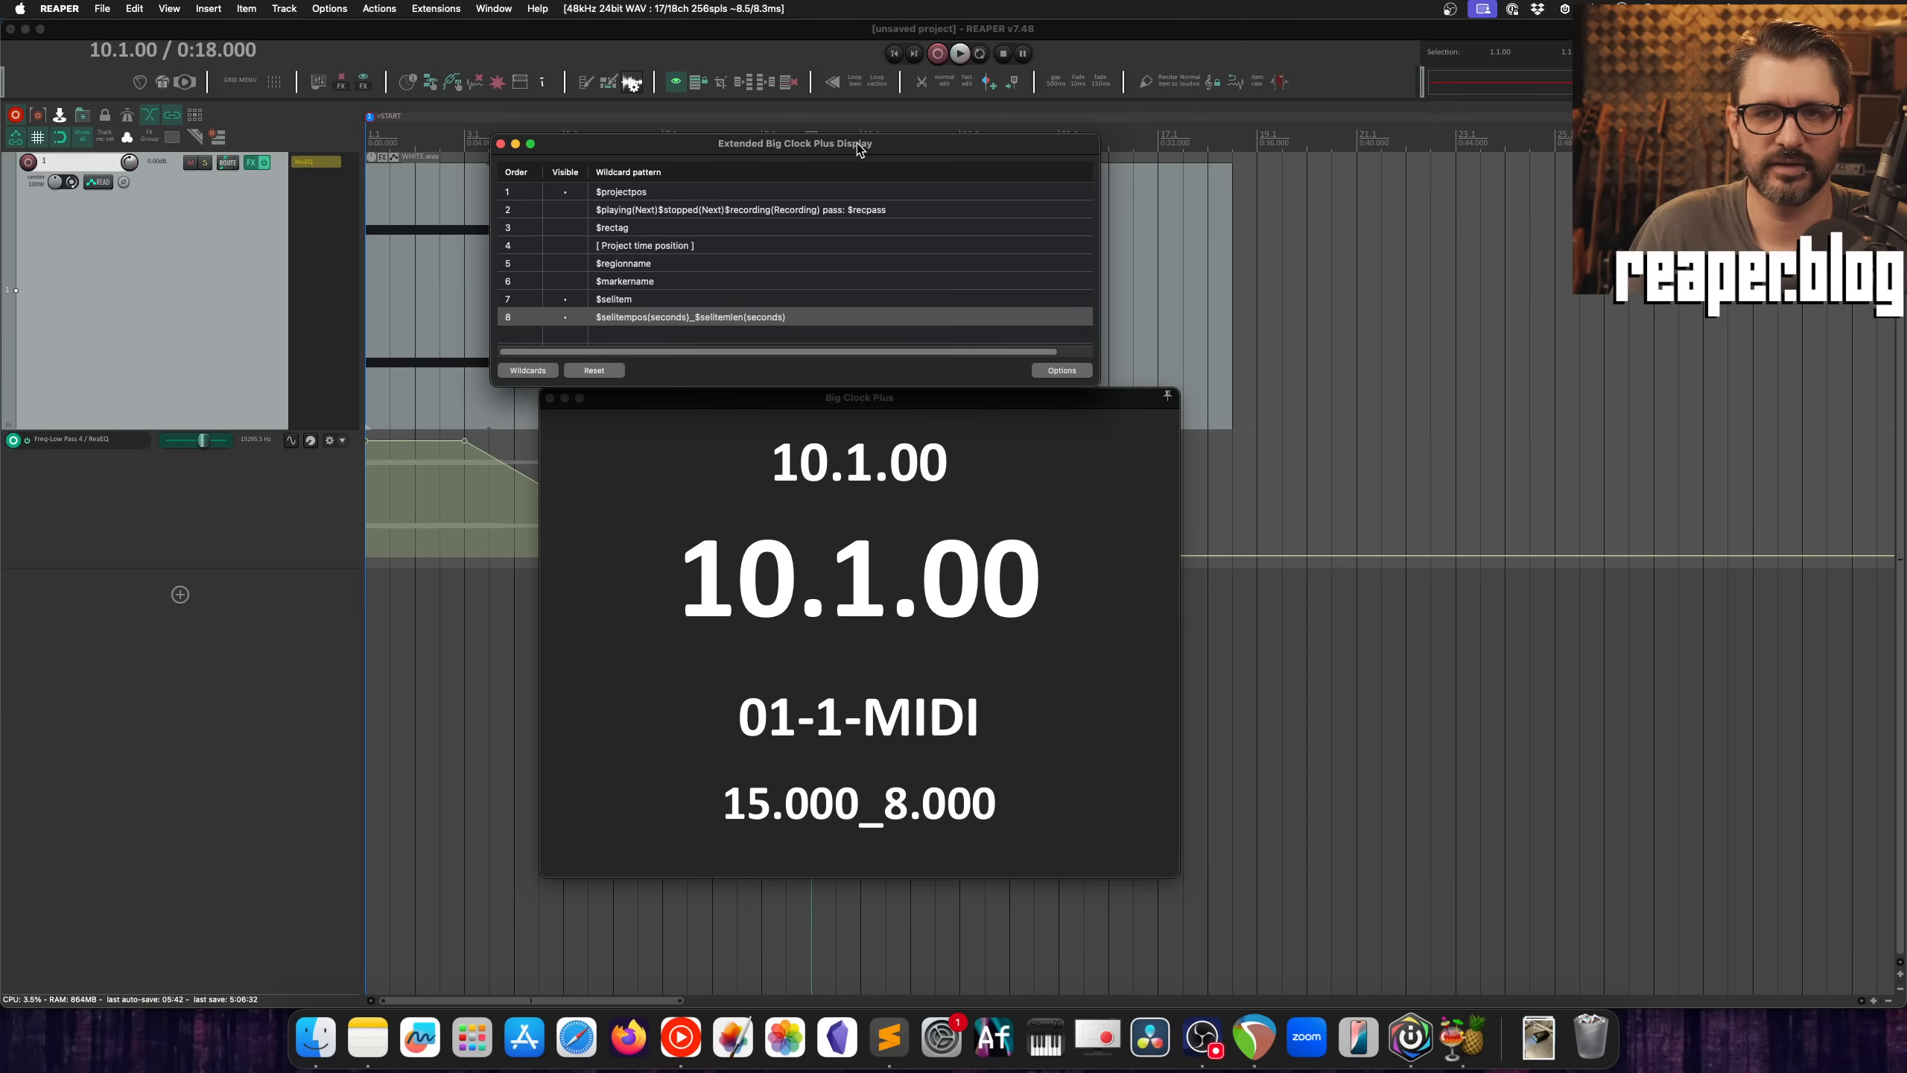
drag(858, 148, 1386, 561)
click(838, 263)
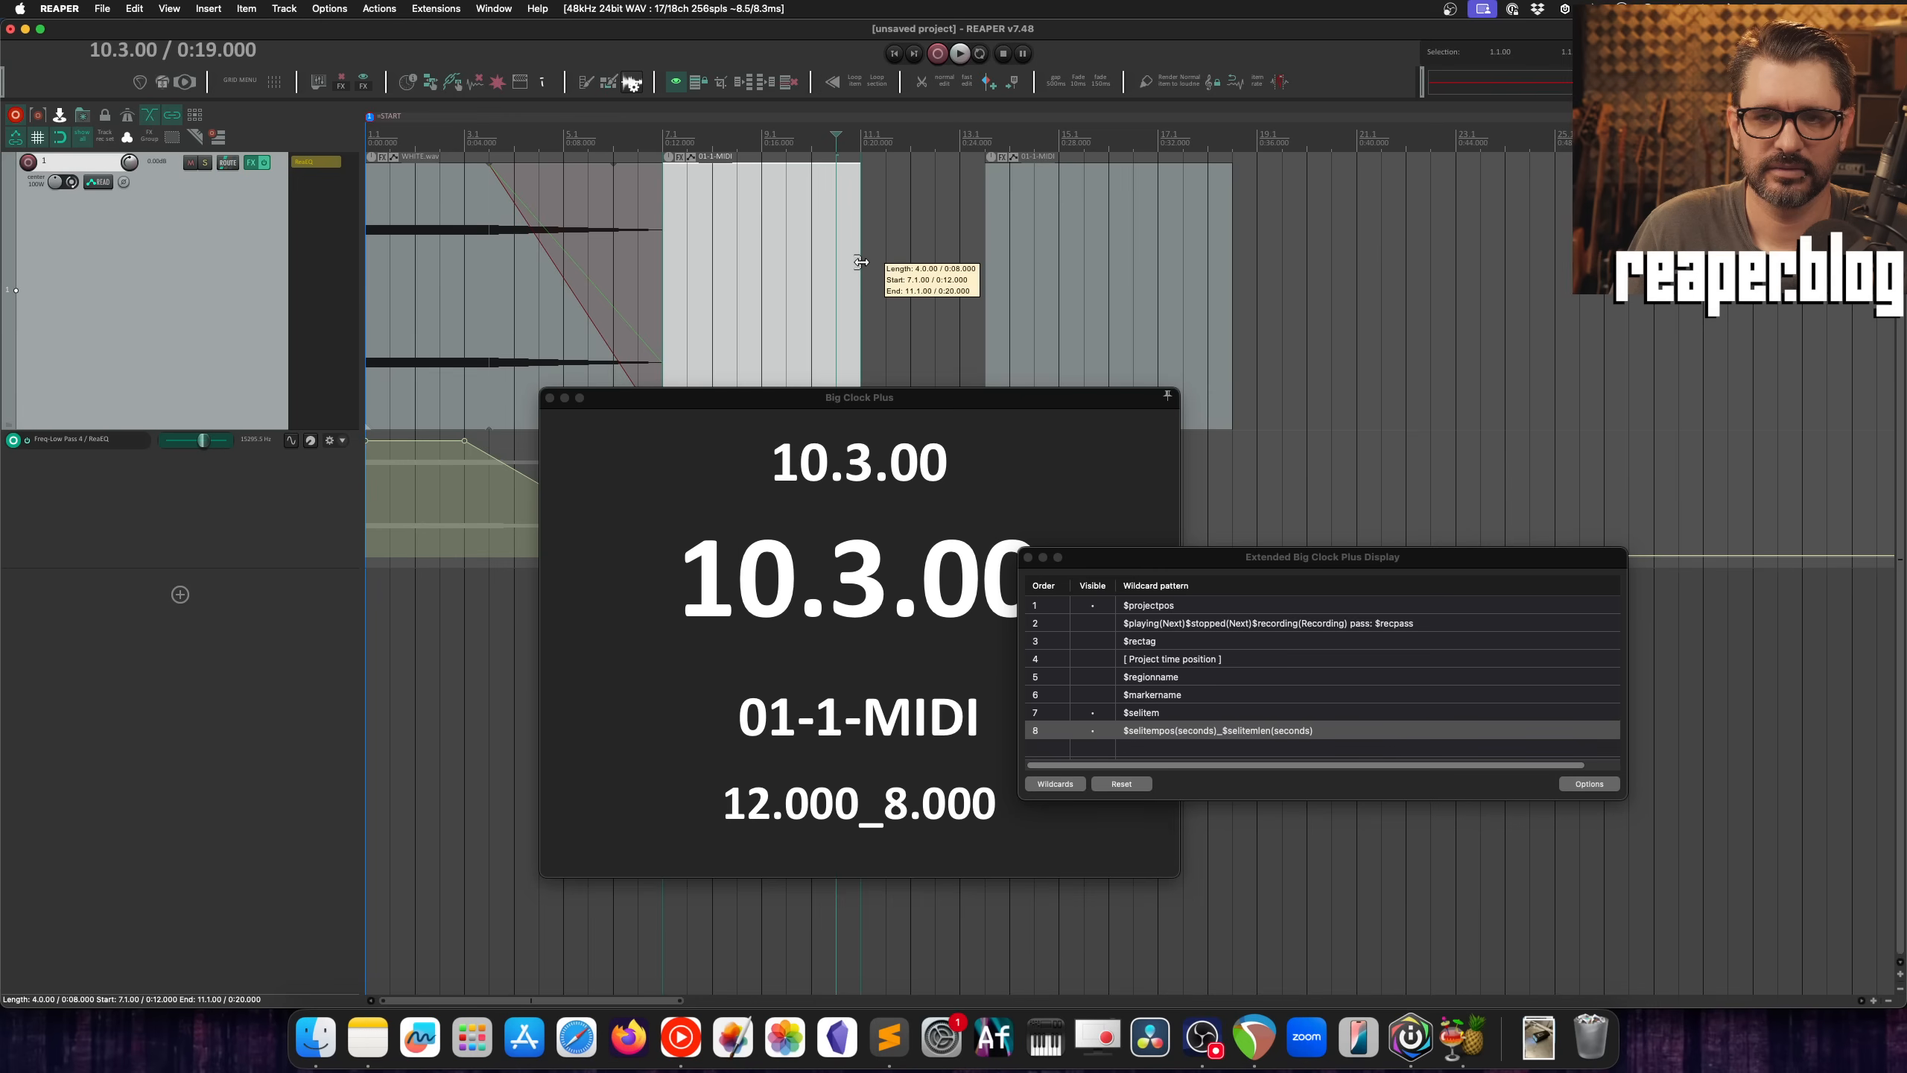
drag(861, 263, 886, 291)
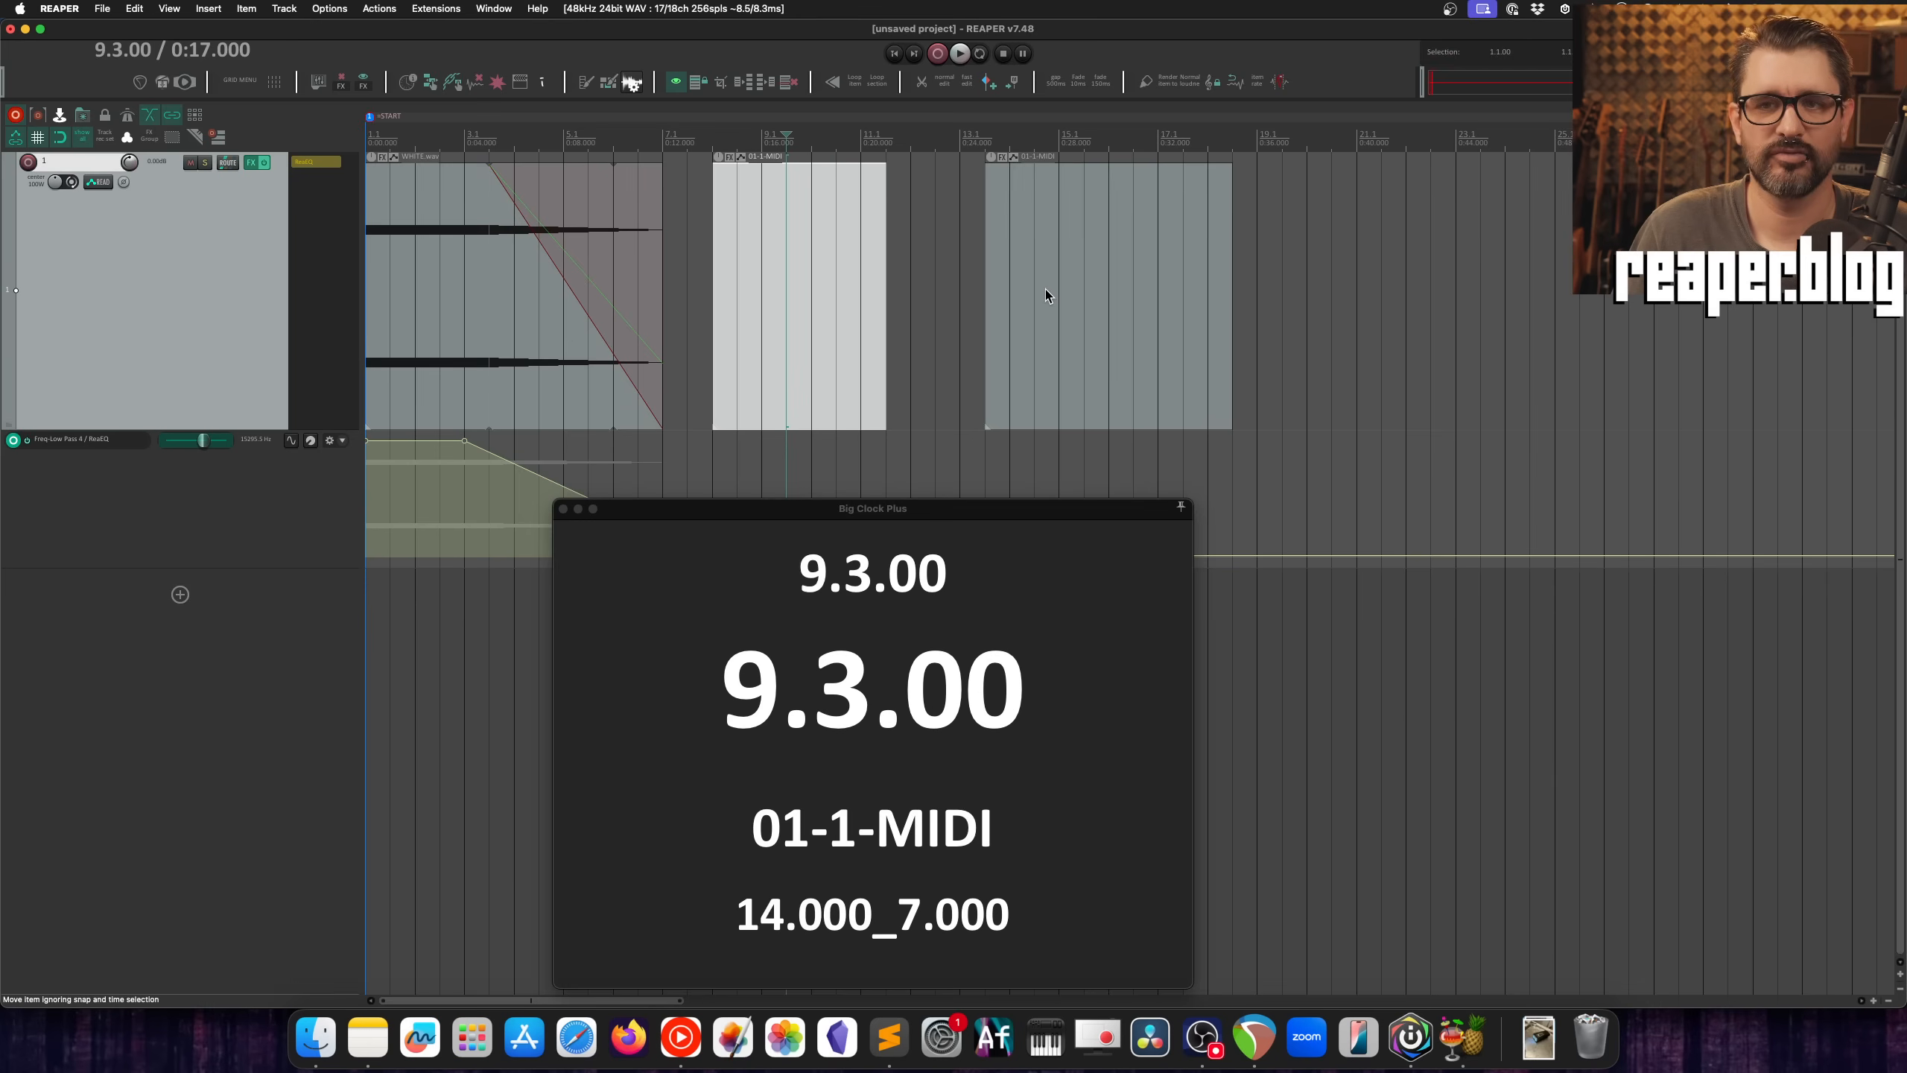
Step: Select both MIDI items together and group them
shift+click(1046, 291)
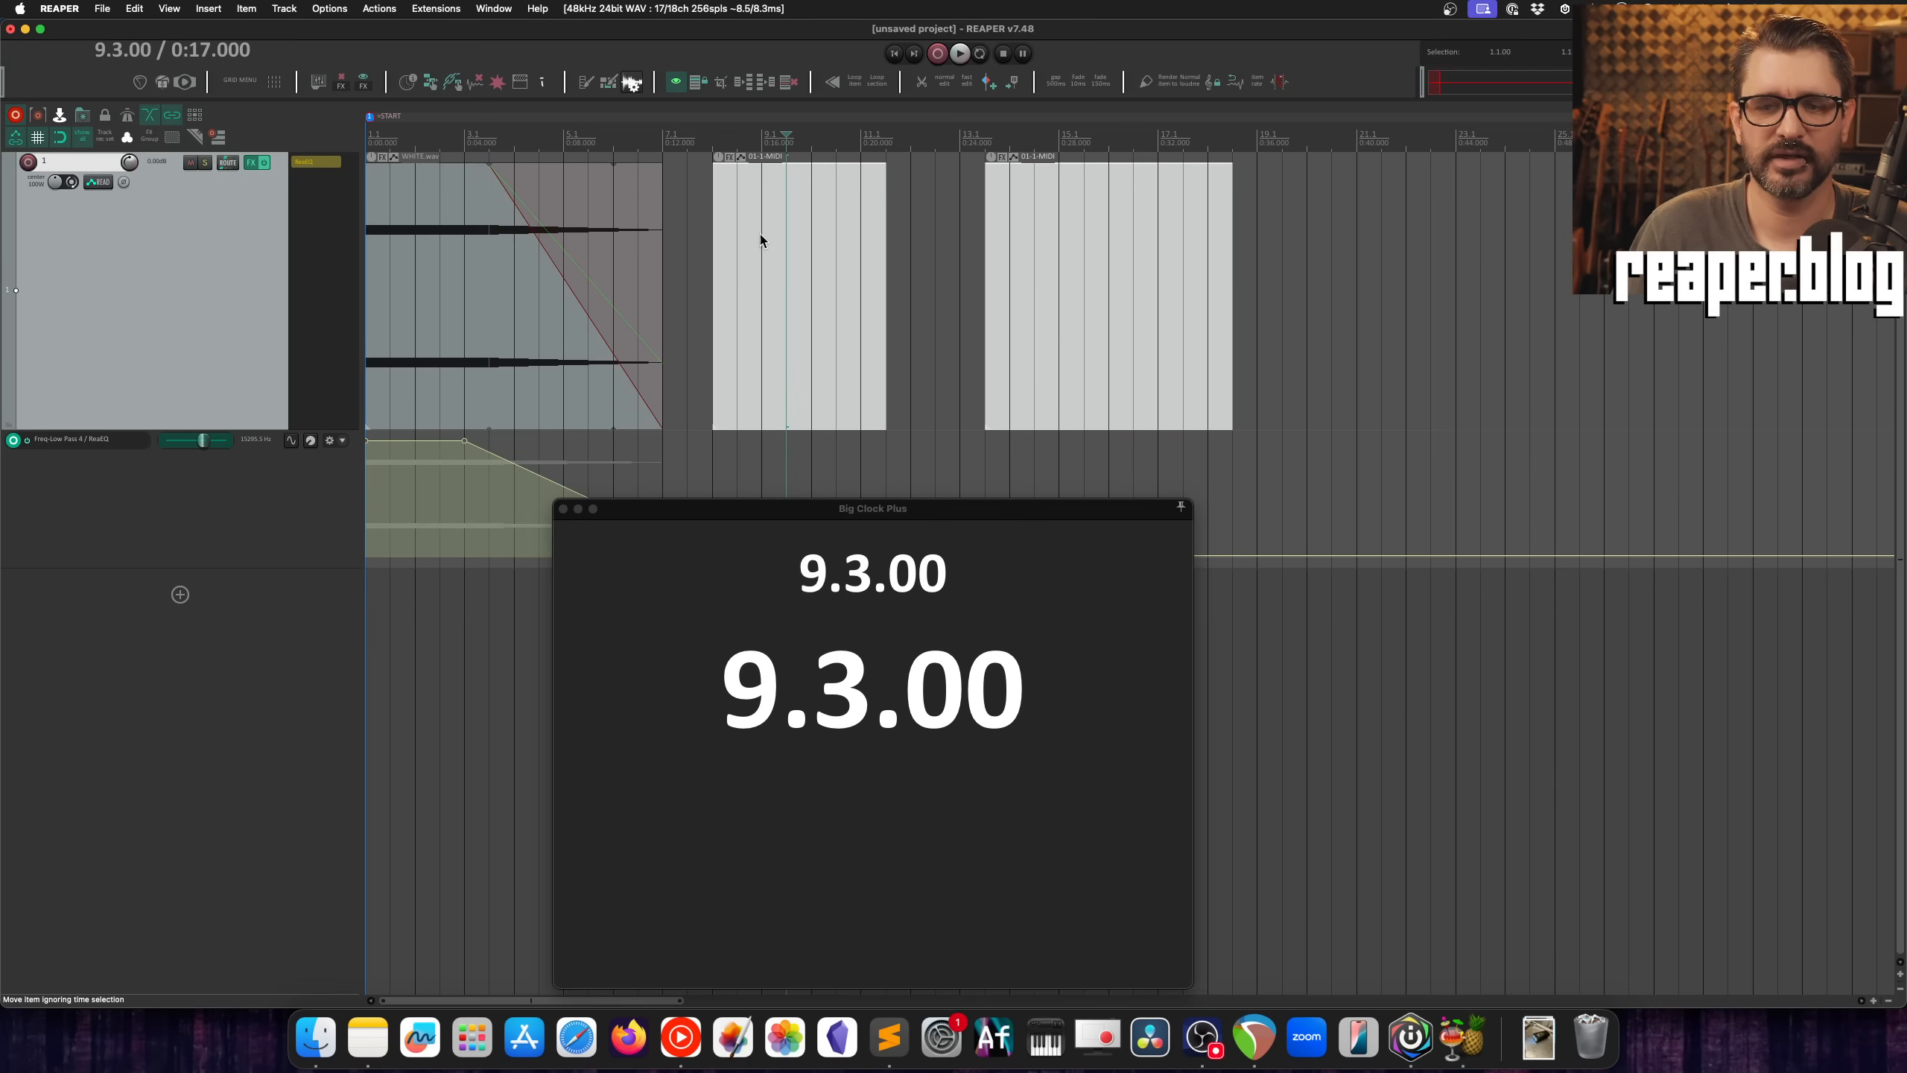
click(935, 298)
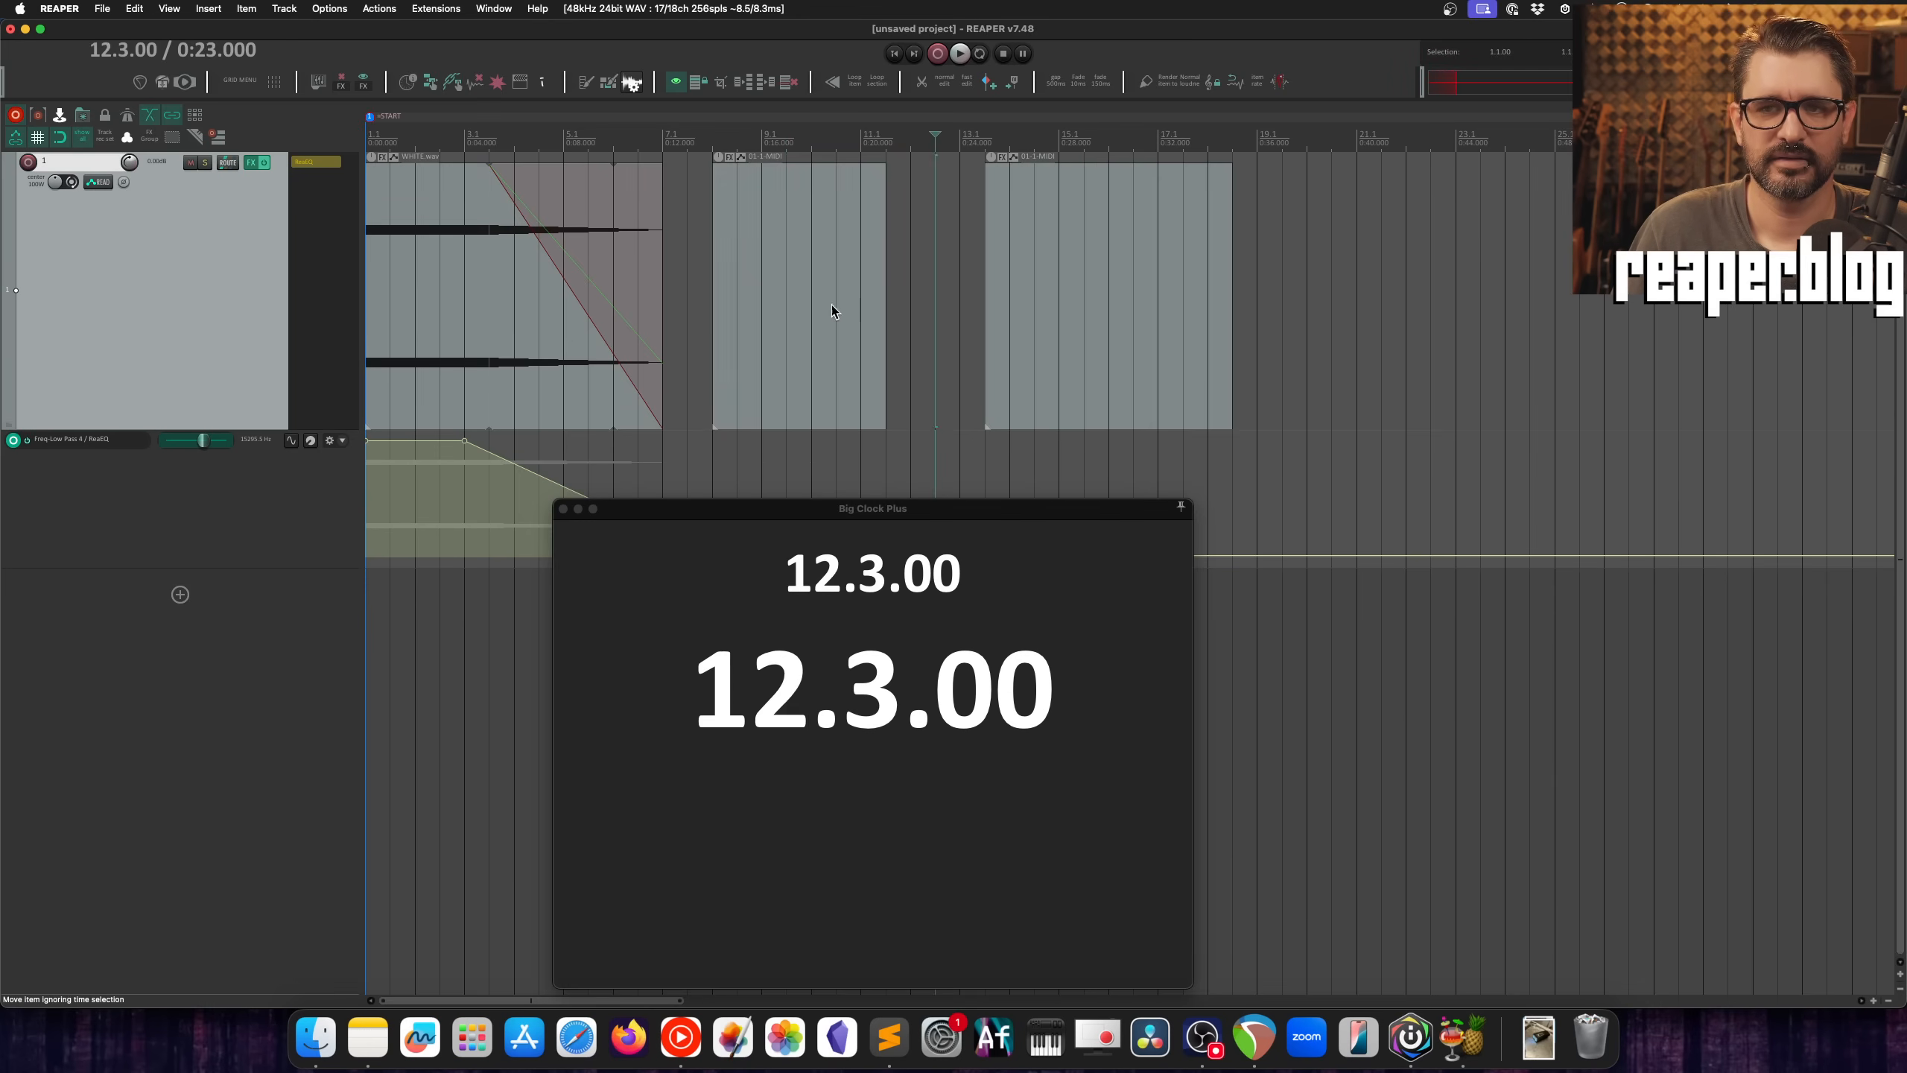
click(828, 302)
super+click(1127, 289)
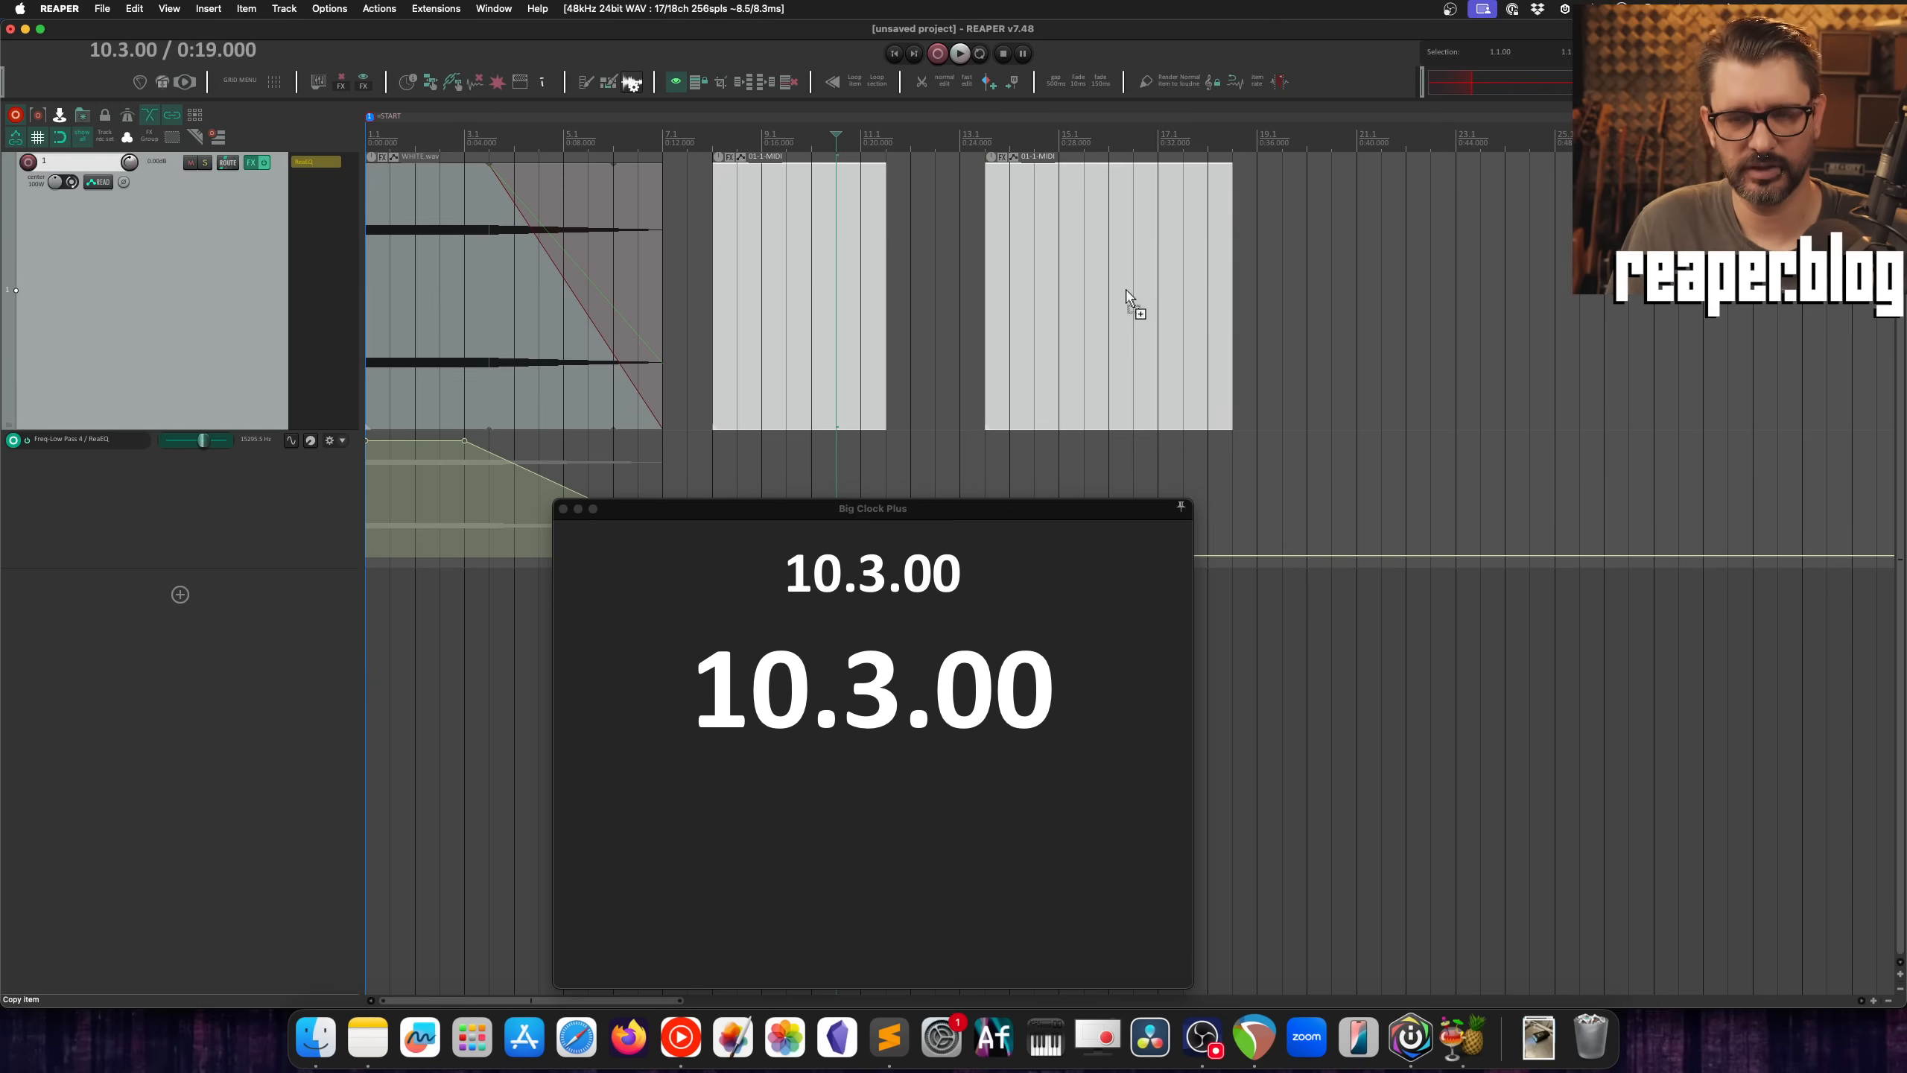
key(g)
Step: Test selecting the grouped MIDI items through one of them, move the group one measure later, and deselect it
click(975, 294)
click(766, 298)
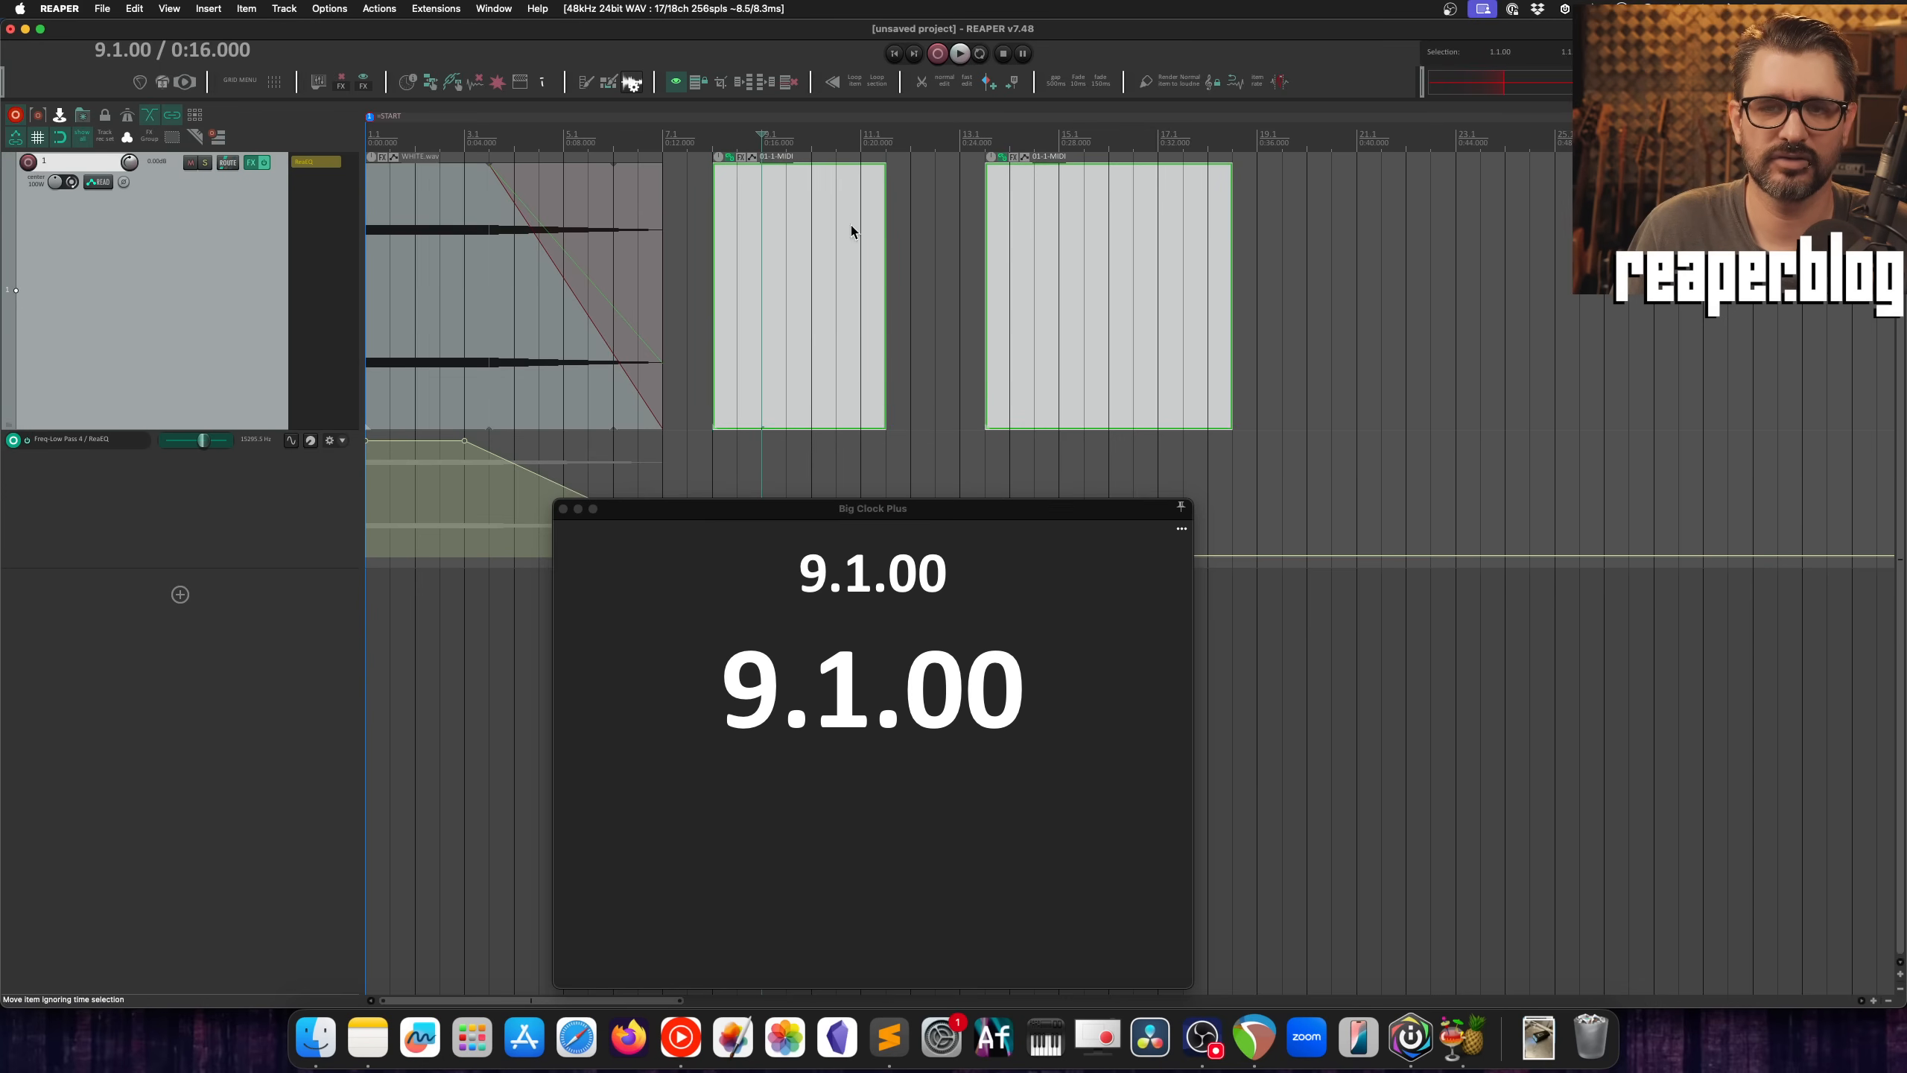
click(950, 256)
click(869, 289)
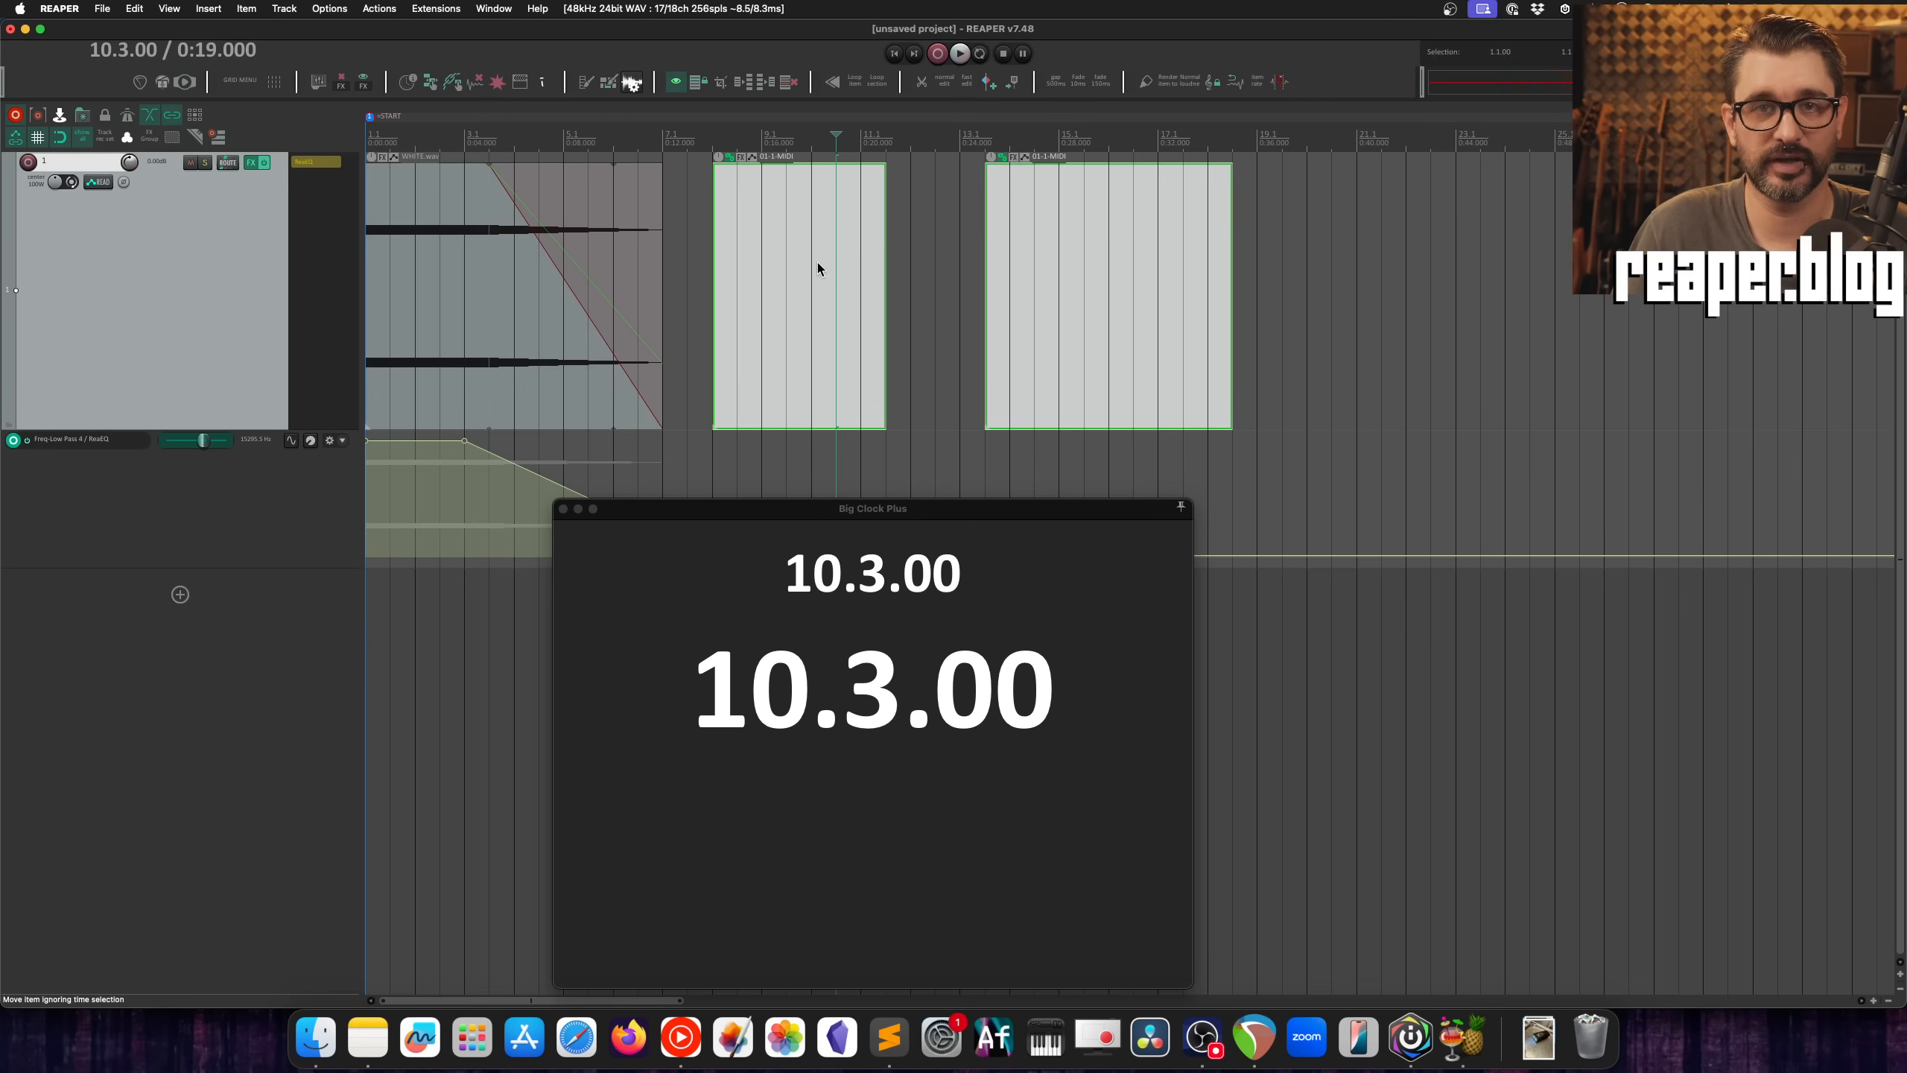
drag(817, 262, 855, 289)
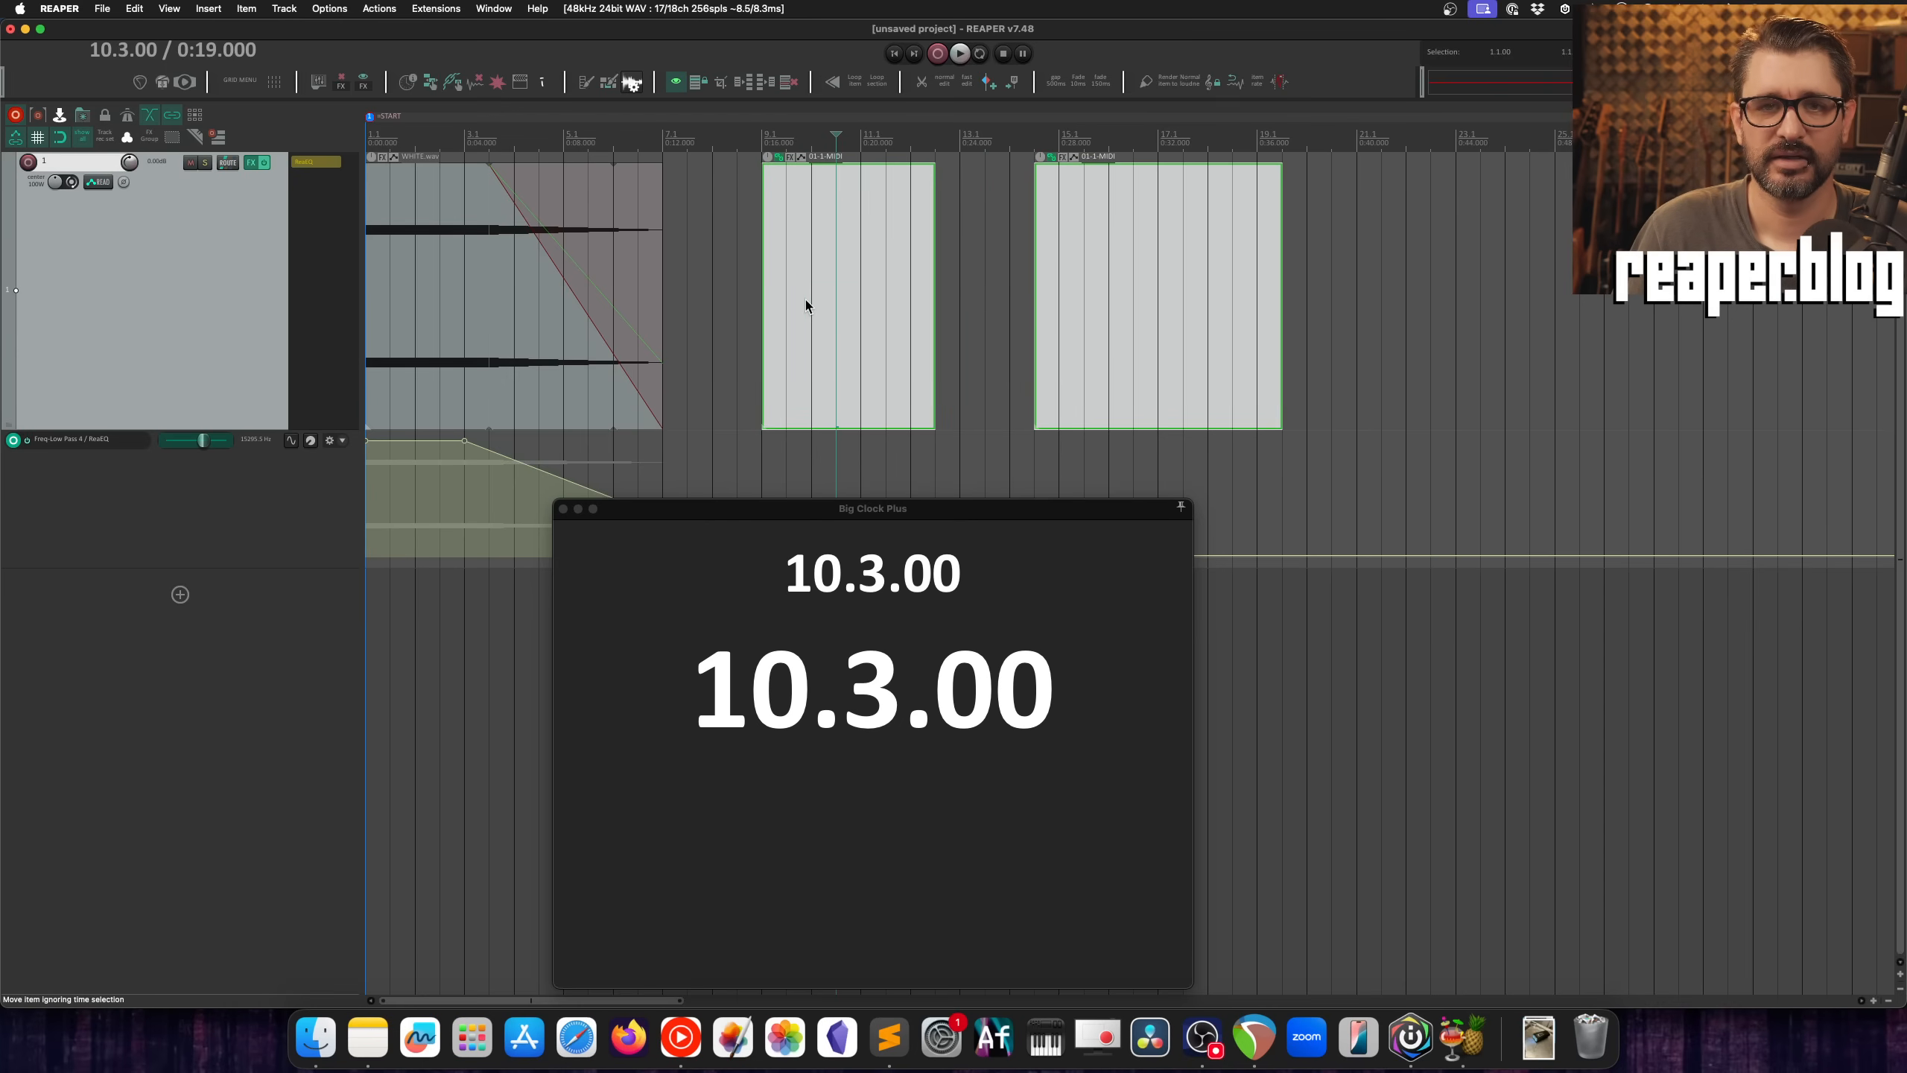
click(712, 253)
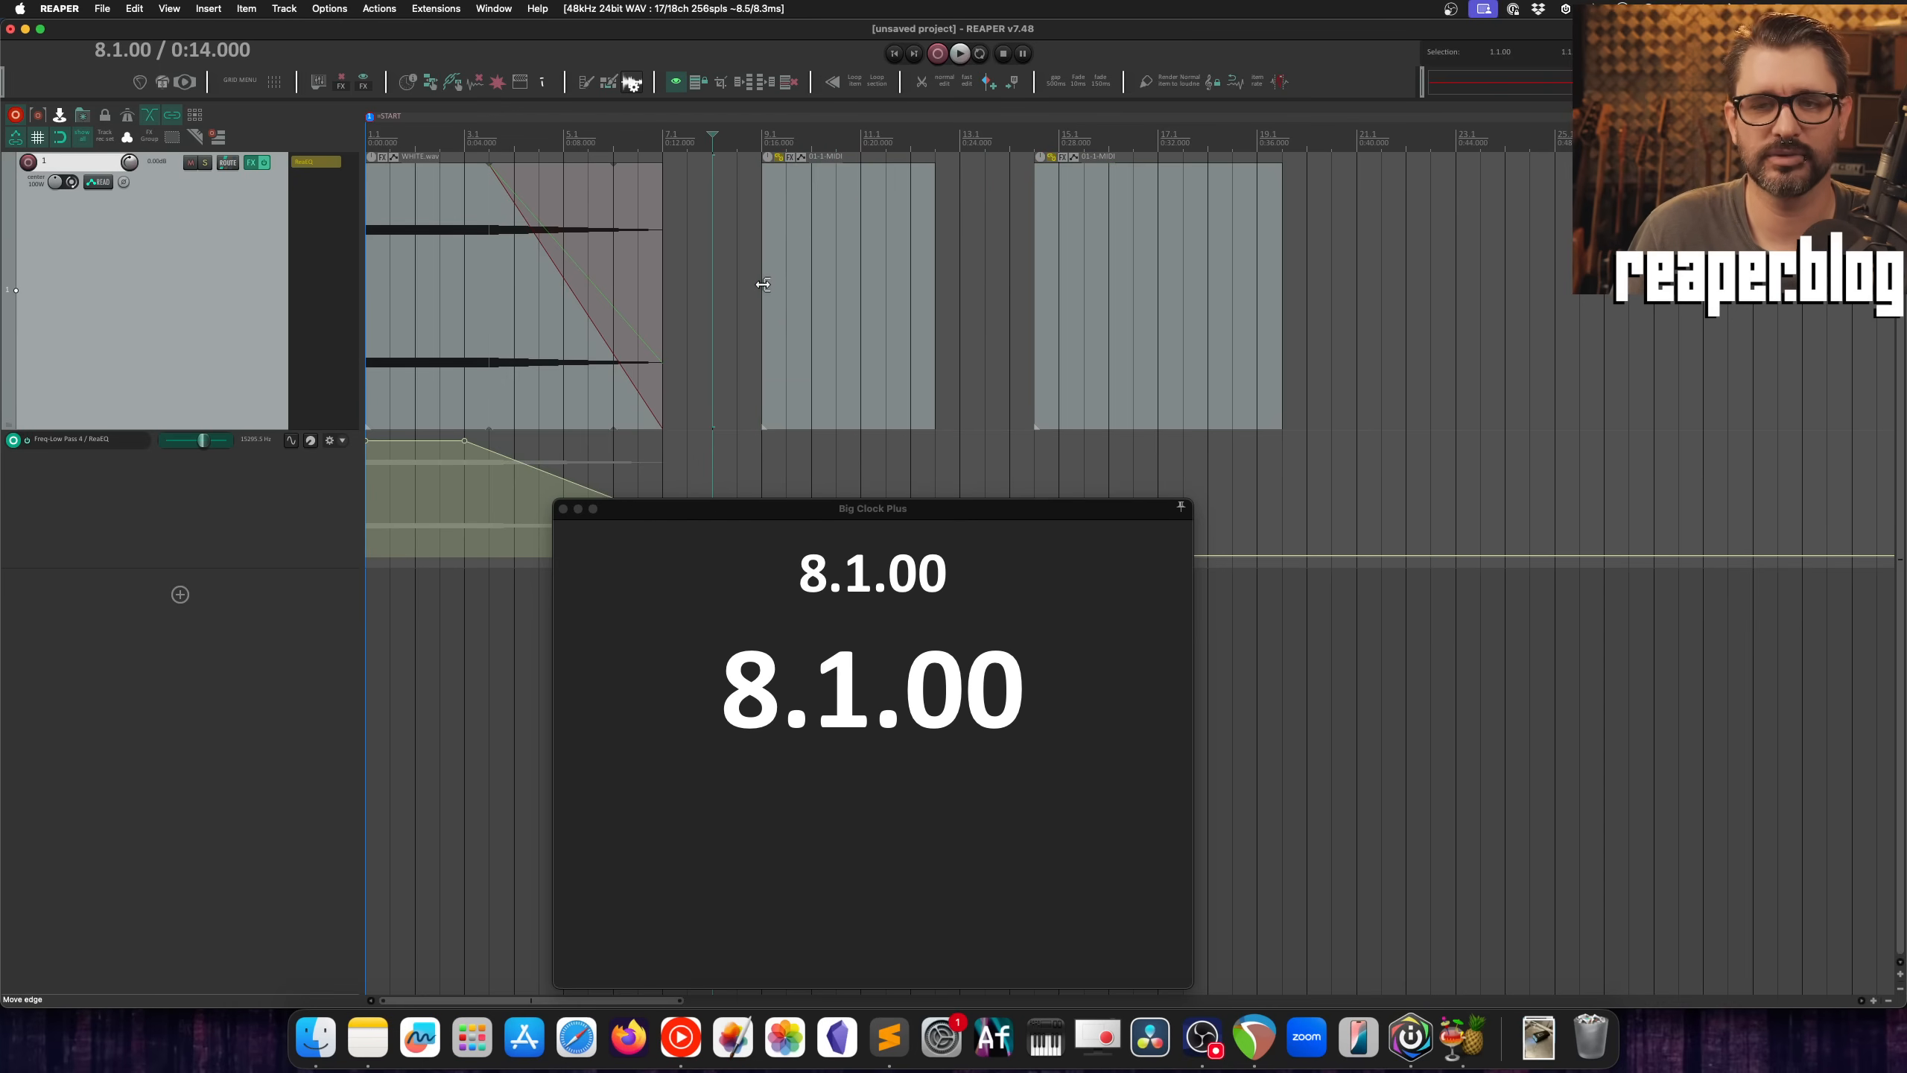
drag(825, 512, 826, 498)
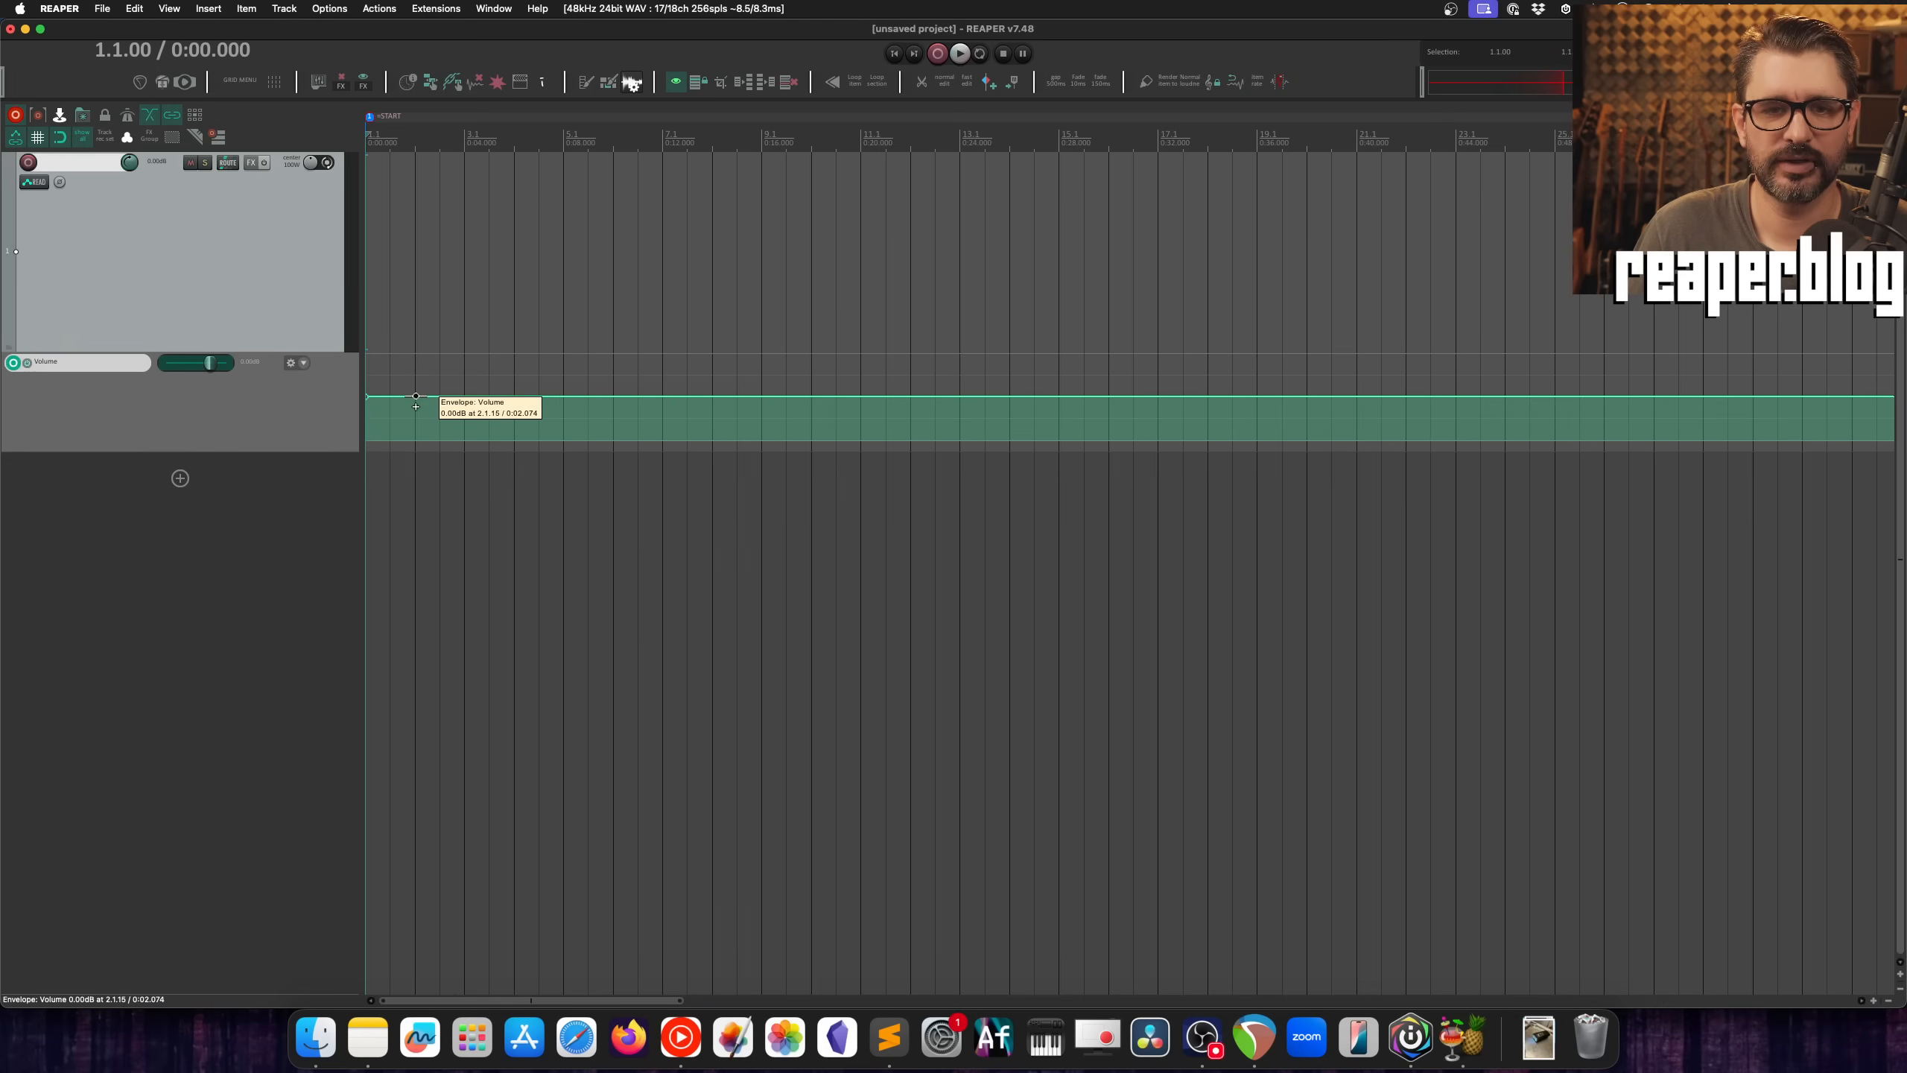
Step: Freehand draw wavy Volume envelope curves, one snapped to the grid and one ignoring snap, erasing the points of each
mouse_move(421, 393)
mouse_down()
mouse_move(715, 413)
mouse_move(856, 375)
mouse_move(957, 412)
mouse_up()
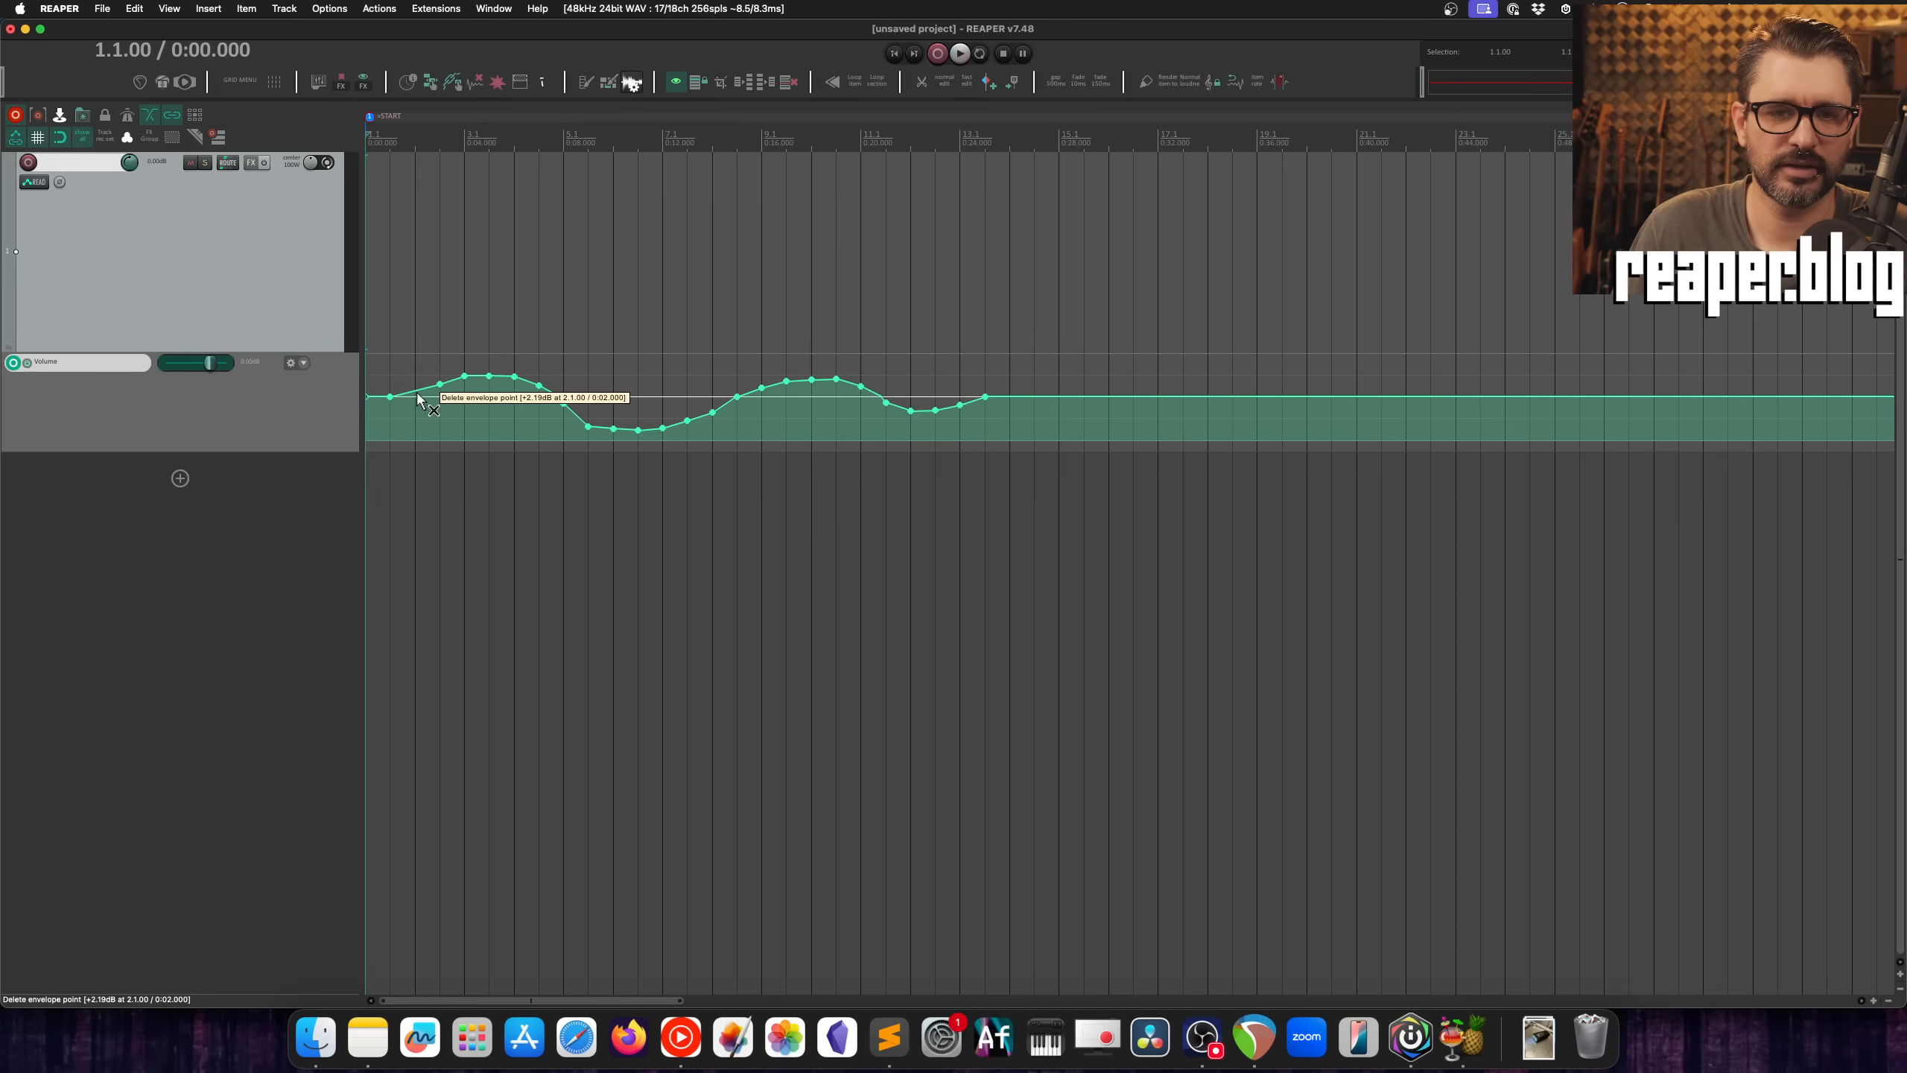
drag(443, 393, 1014, 412)
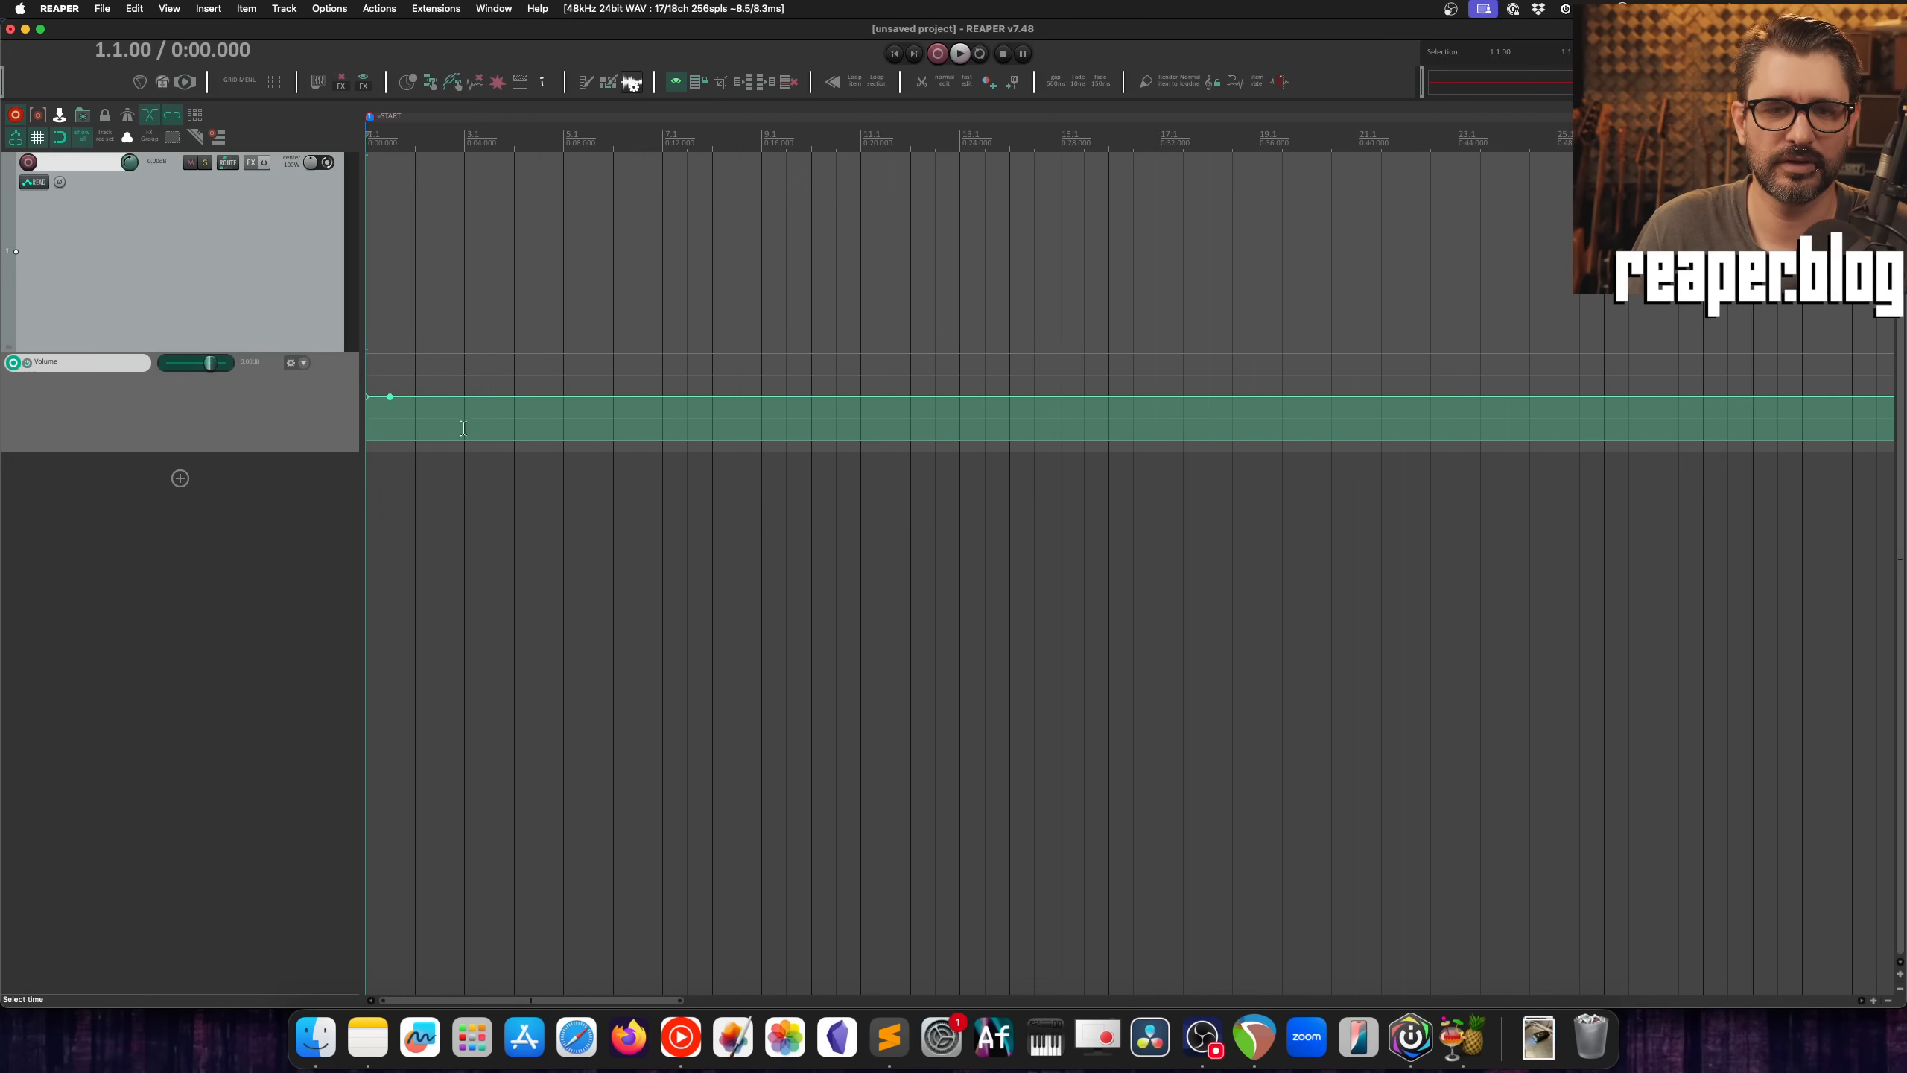
mouse_move(441, 399)
mouse_down()
mouse_move(498, 379)
mouse_move(699, 406)
mouse_move(932, 396)
mouse_up()
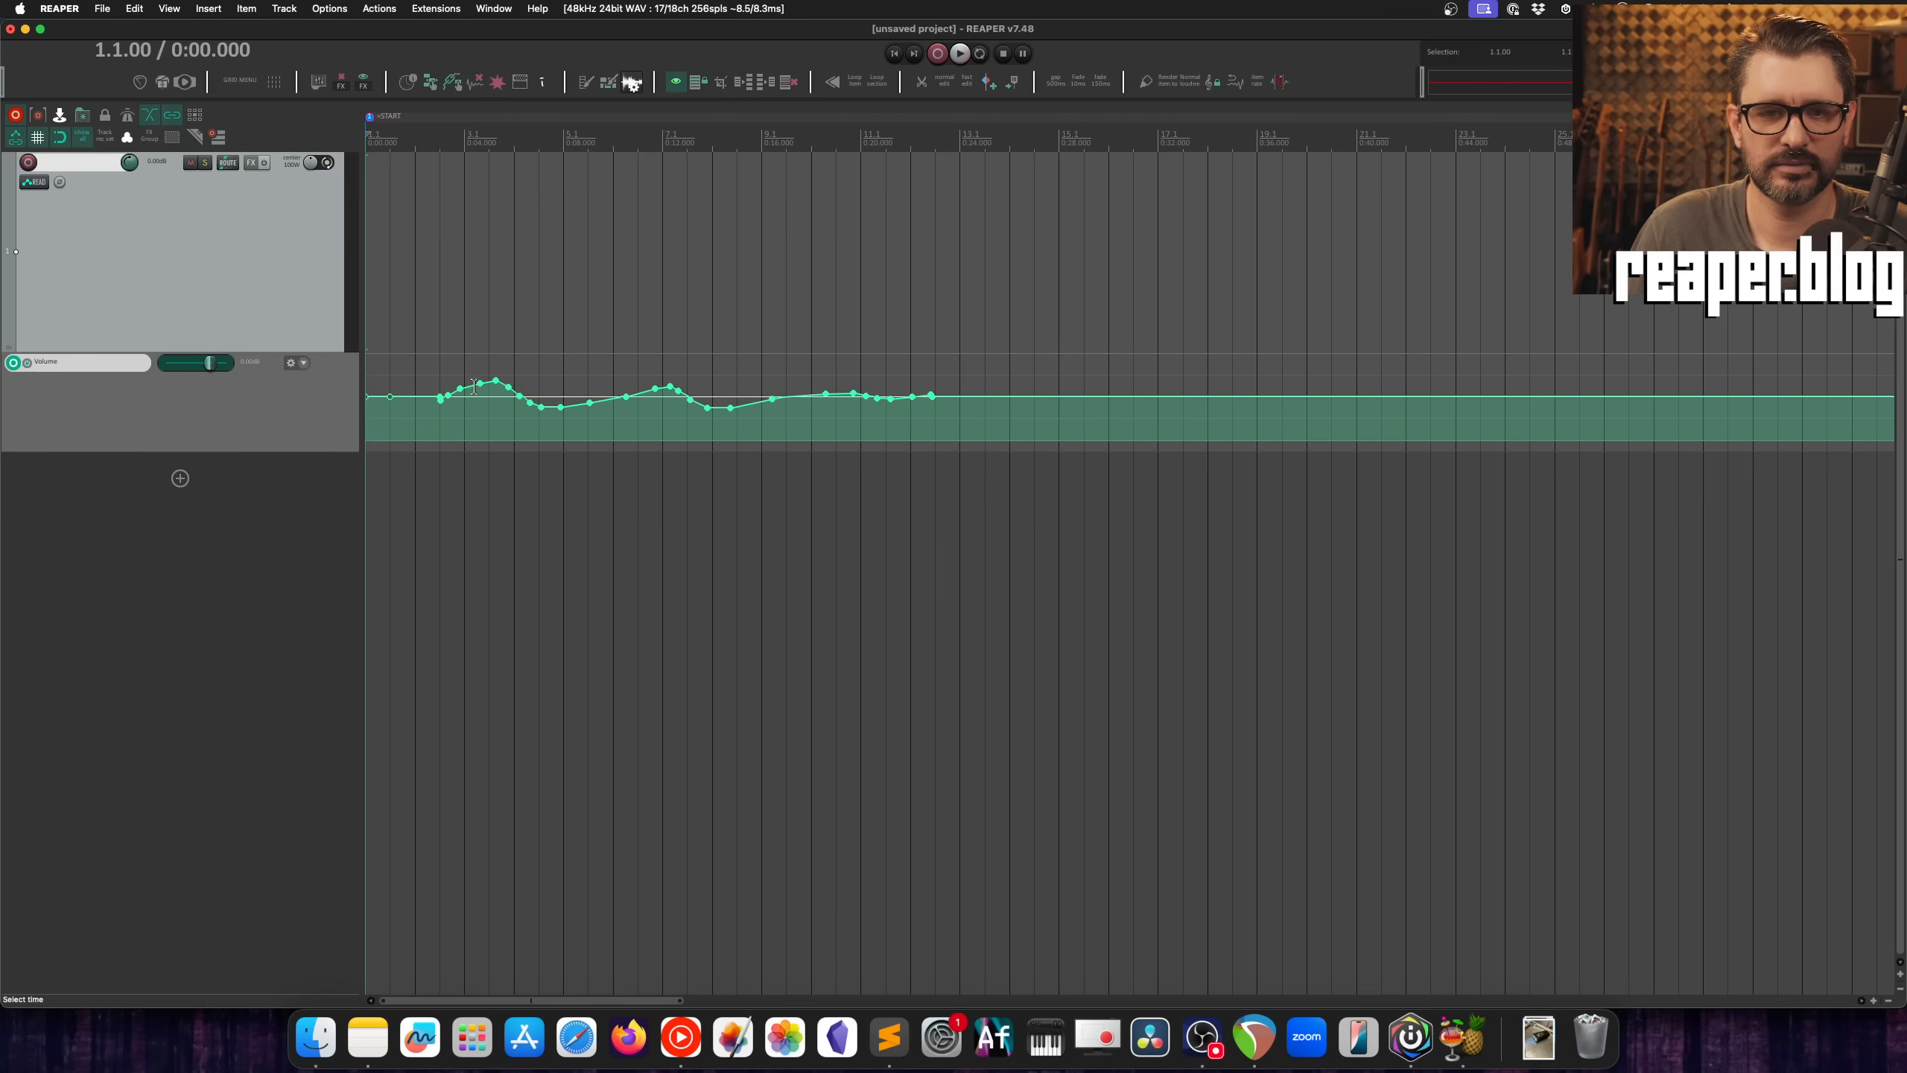
drag(441, 402, 965, 404)
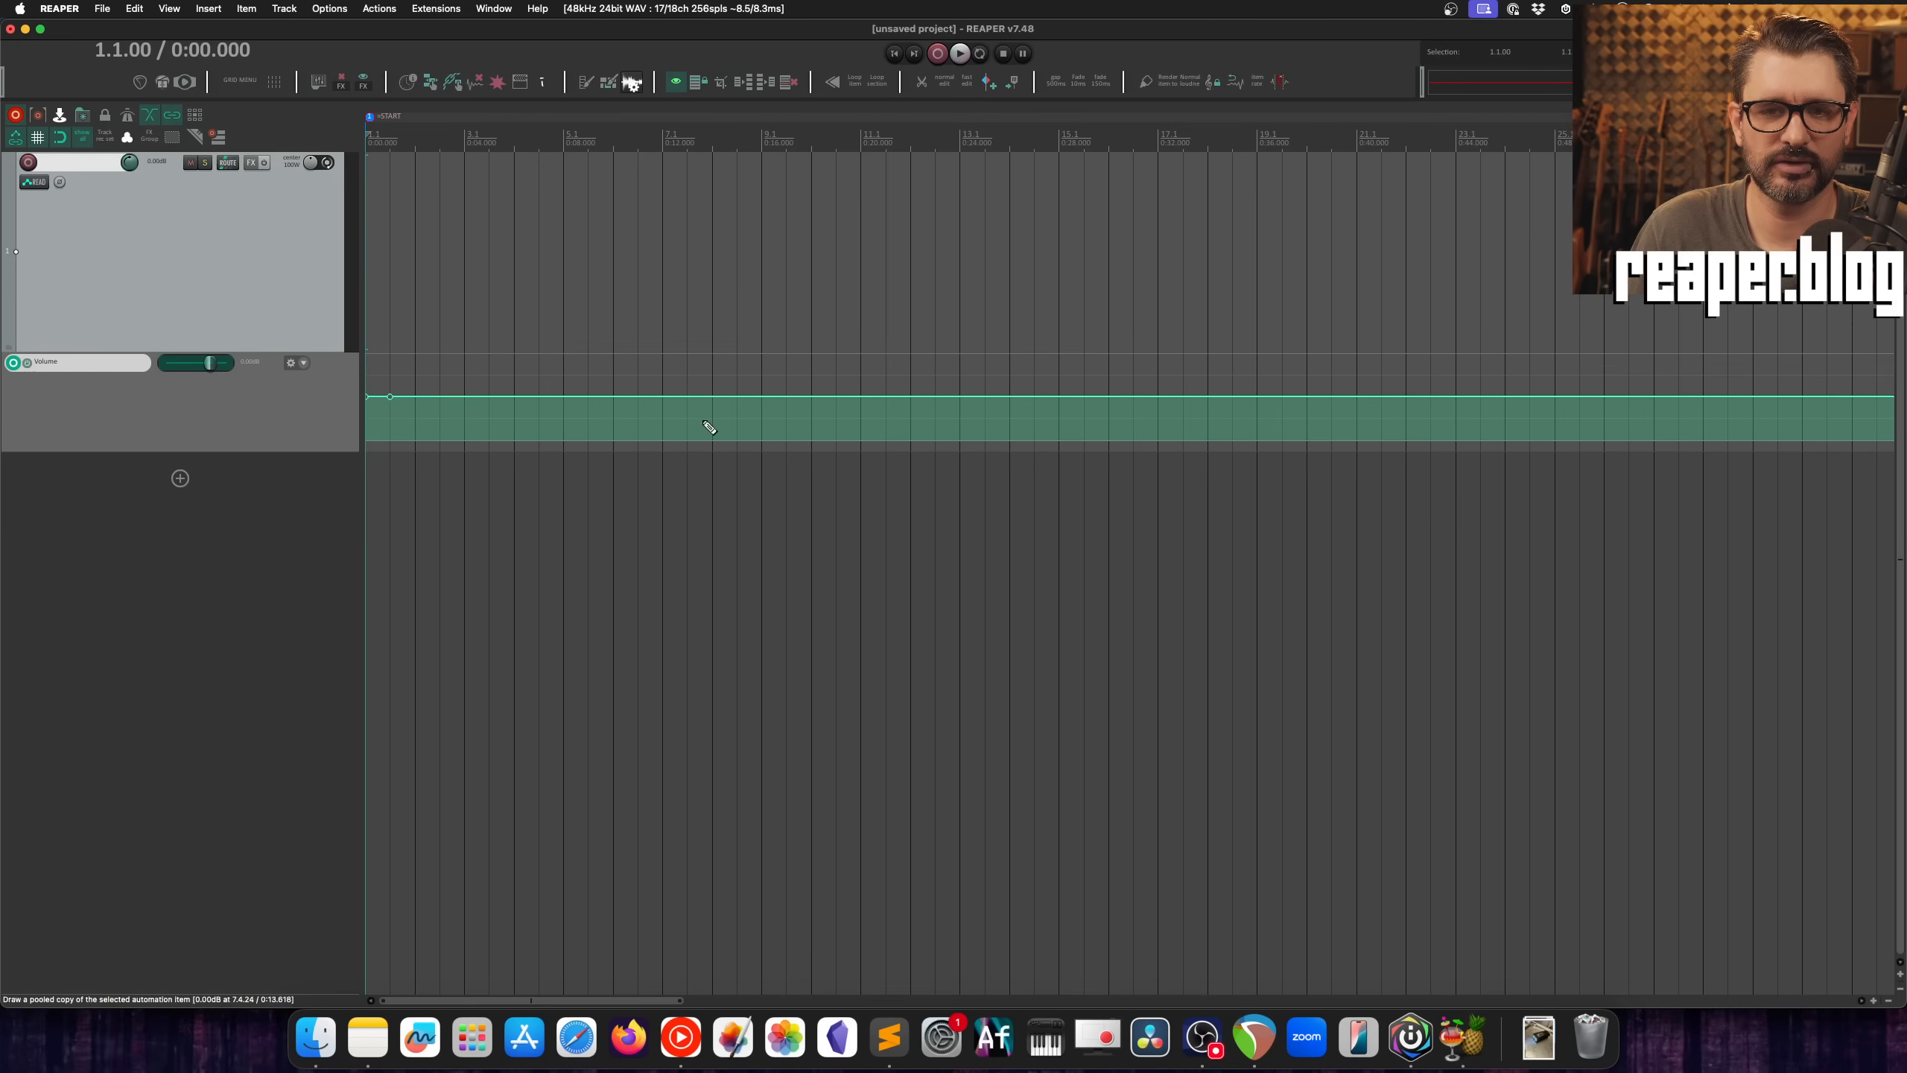
mouse_move(563, 396)
mouse_down()
mouse_move(1073, 387)
mouse_move(886, 412)
mouse_move(565, 401)
mouse_up()
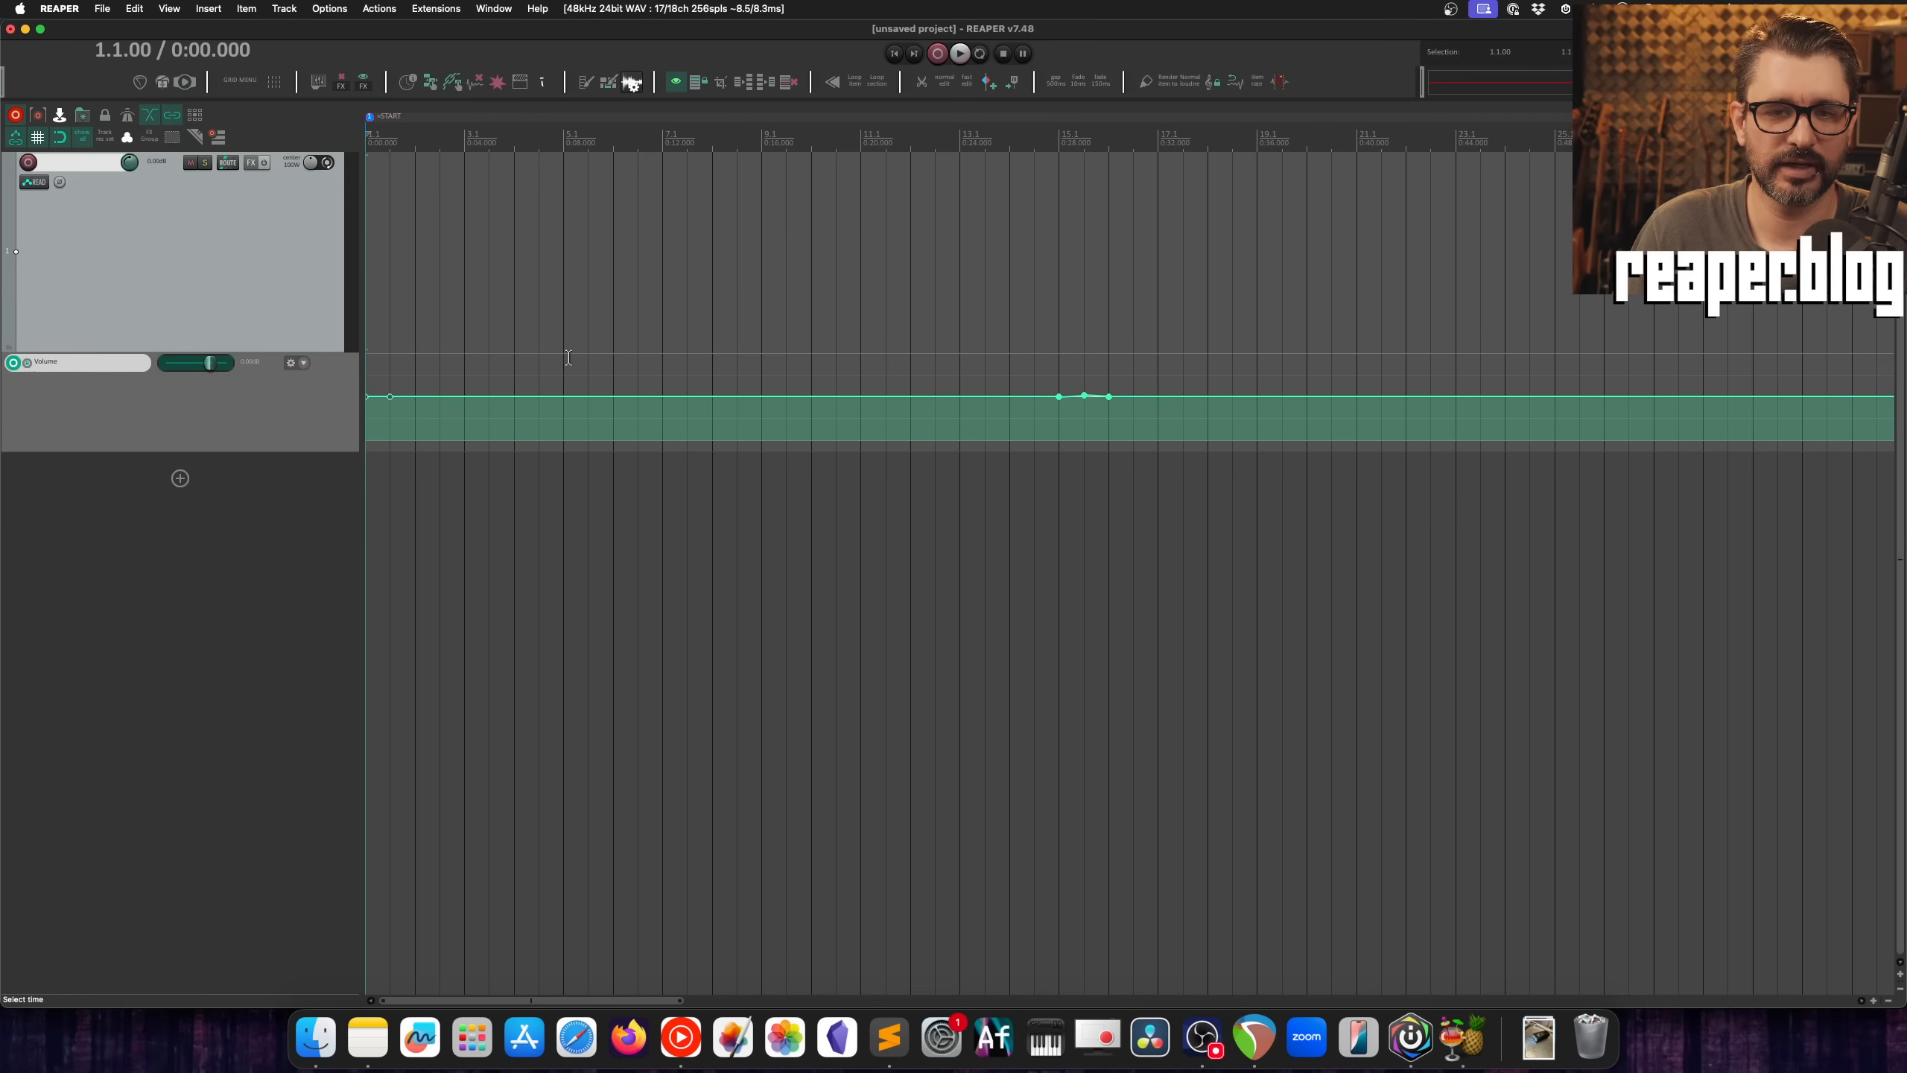
click(564, 400)
Step: Open the mouse modifier preferences and examine the left drag behaviors for the Envelope point context
key(super+comma)
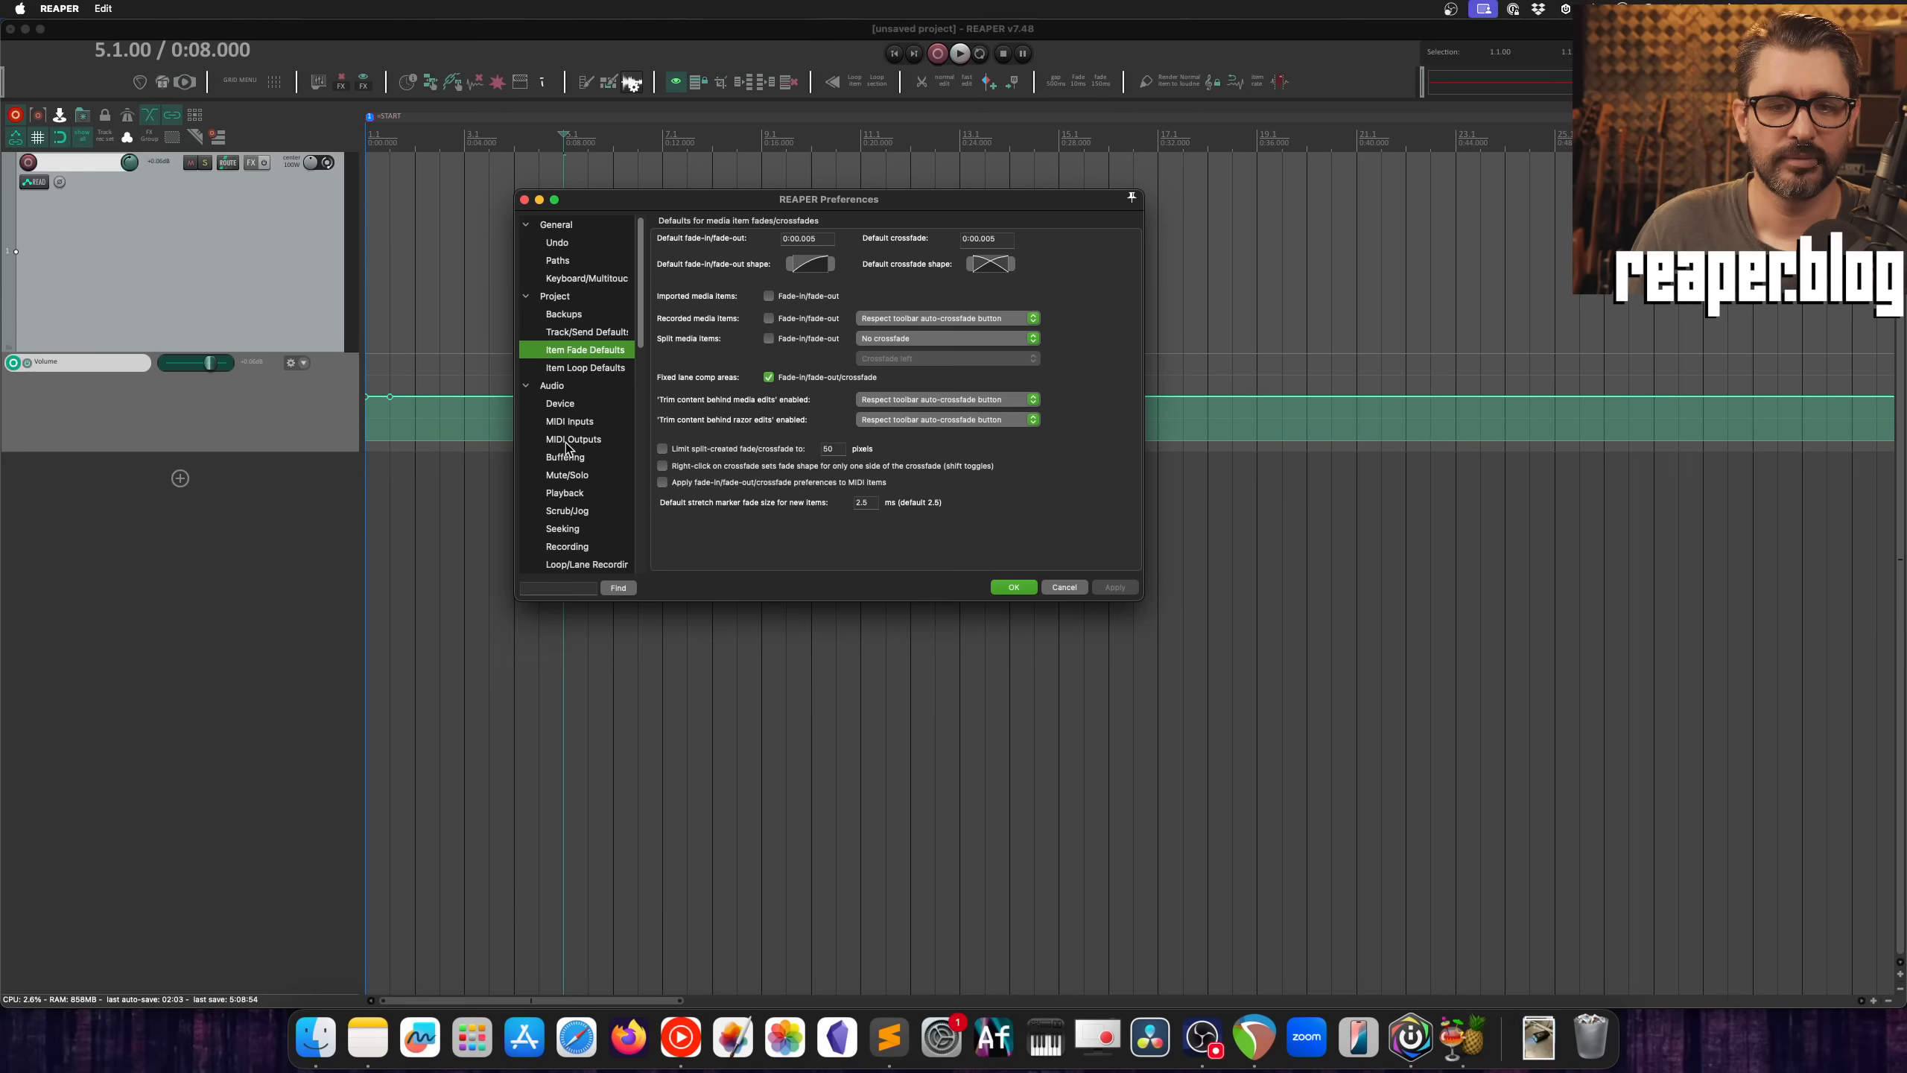
scroll(571, 447, down, 8)
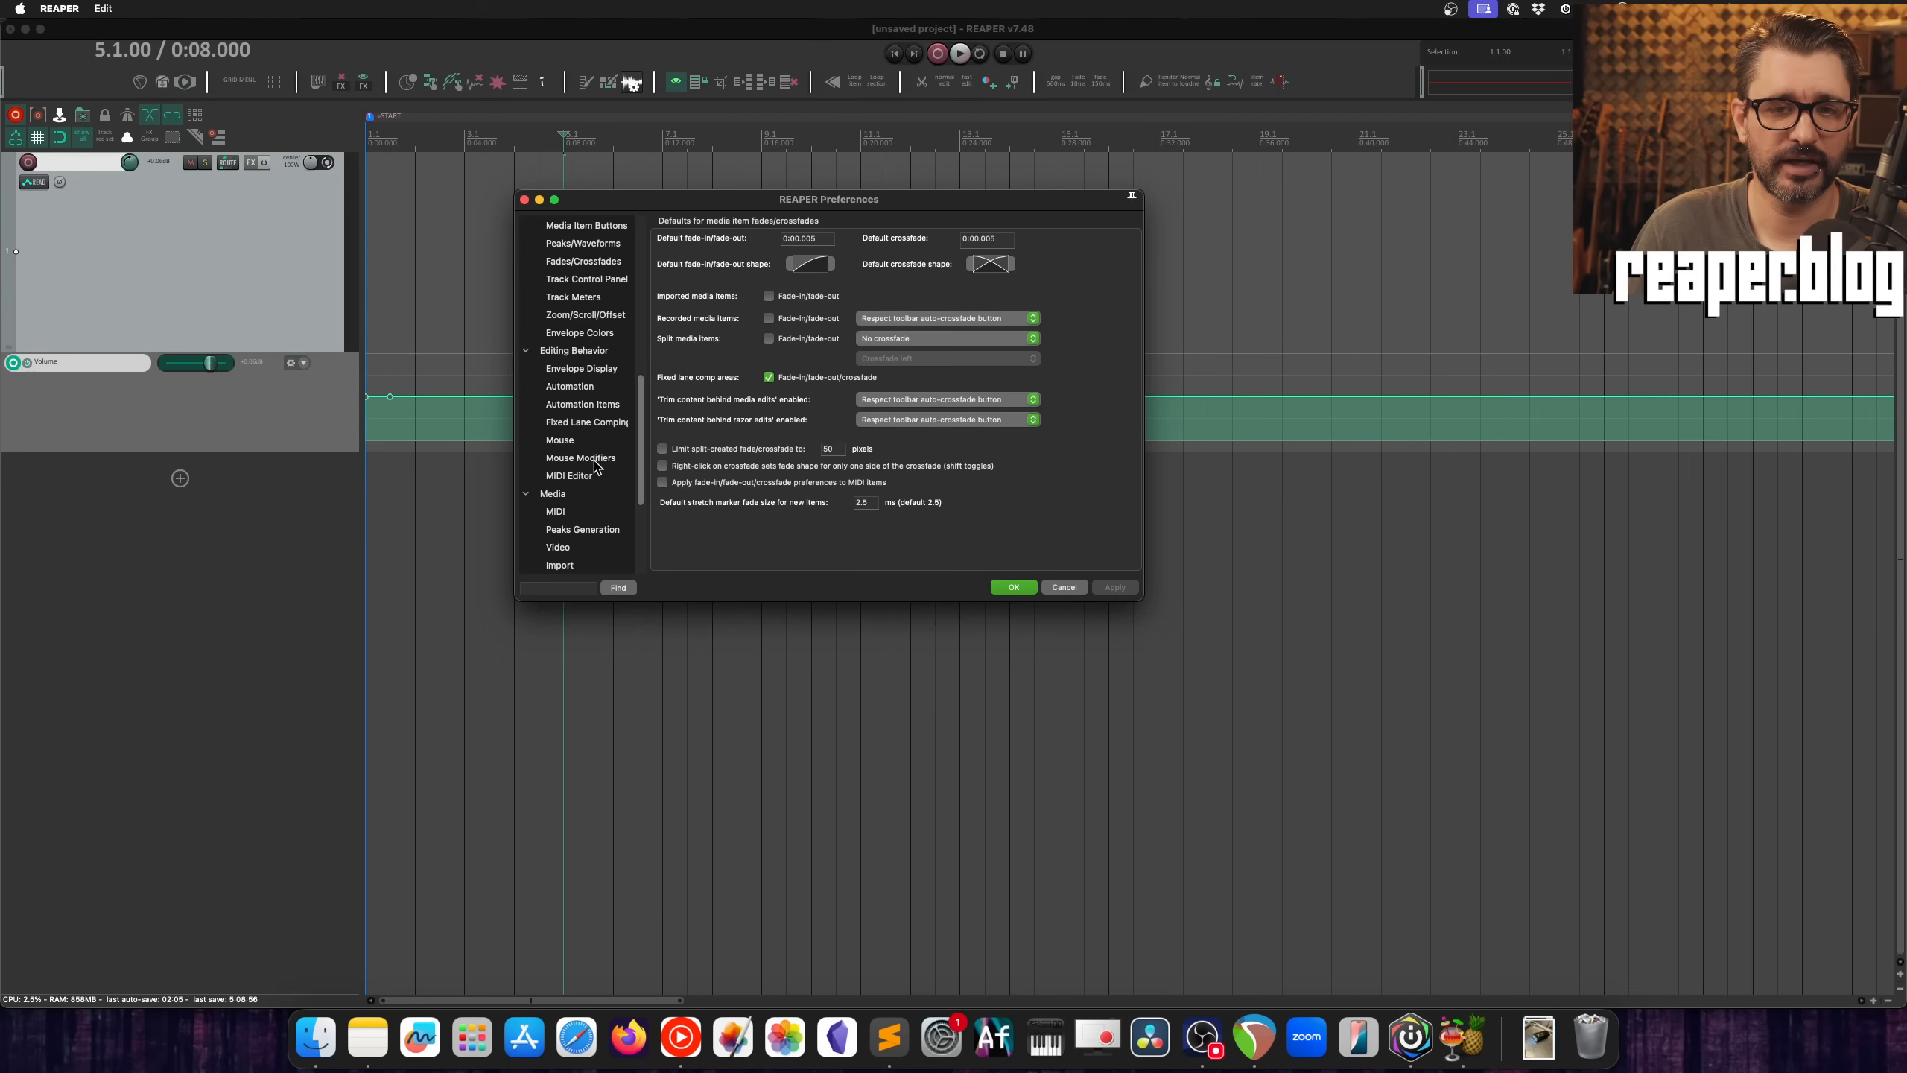
click(581, 458)
click(763, 233)
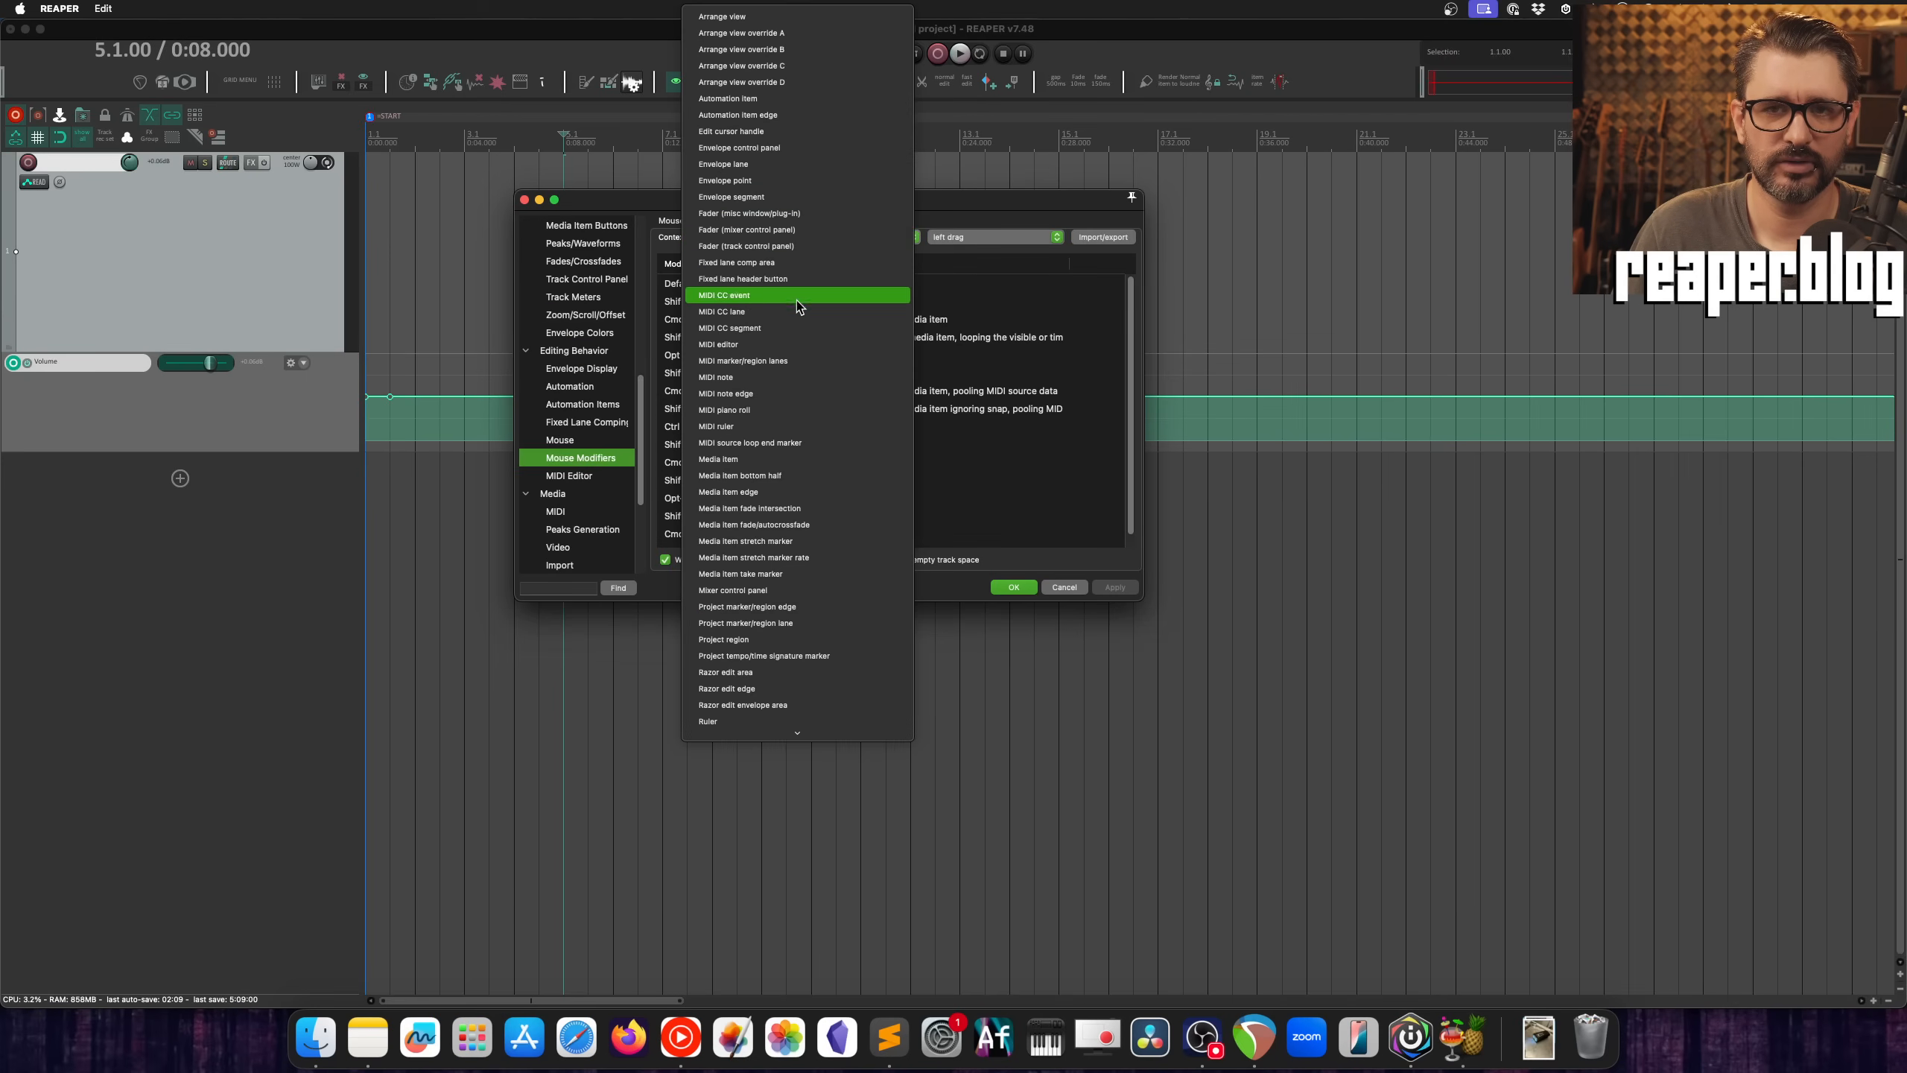
click(751, 181)
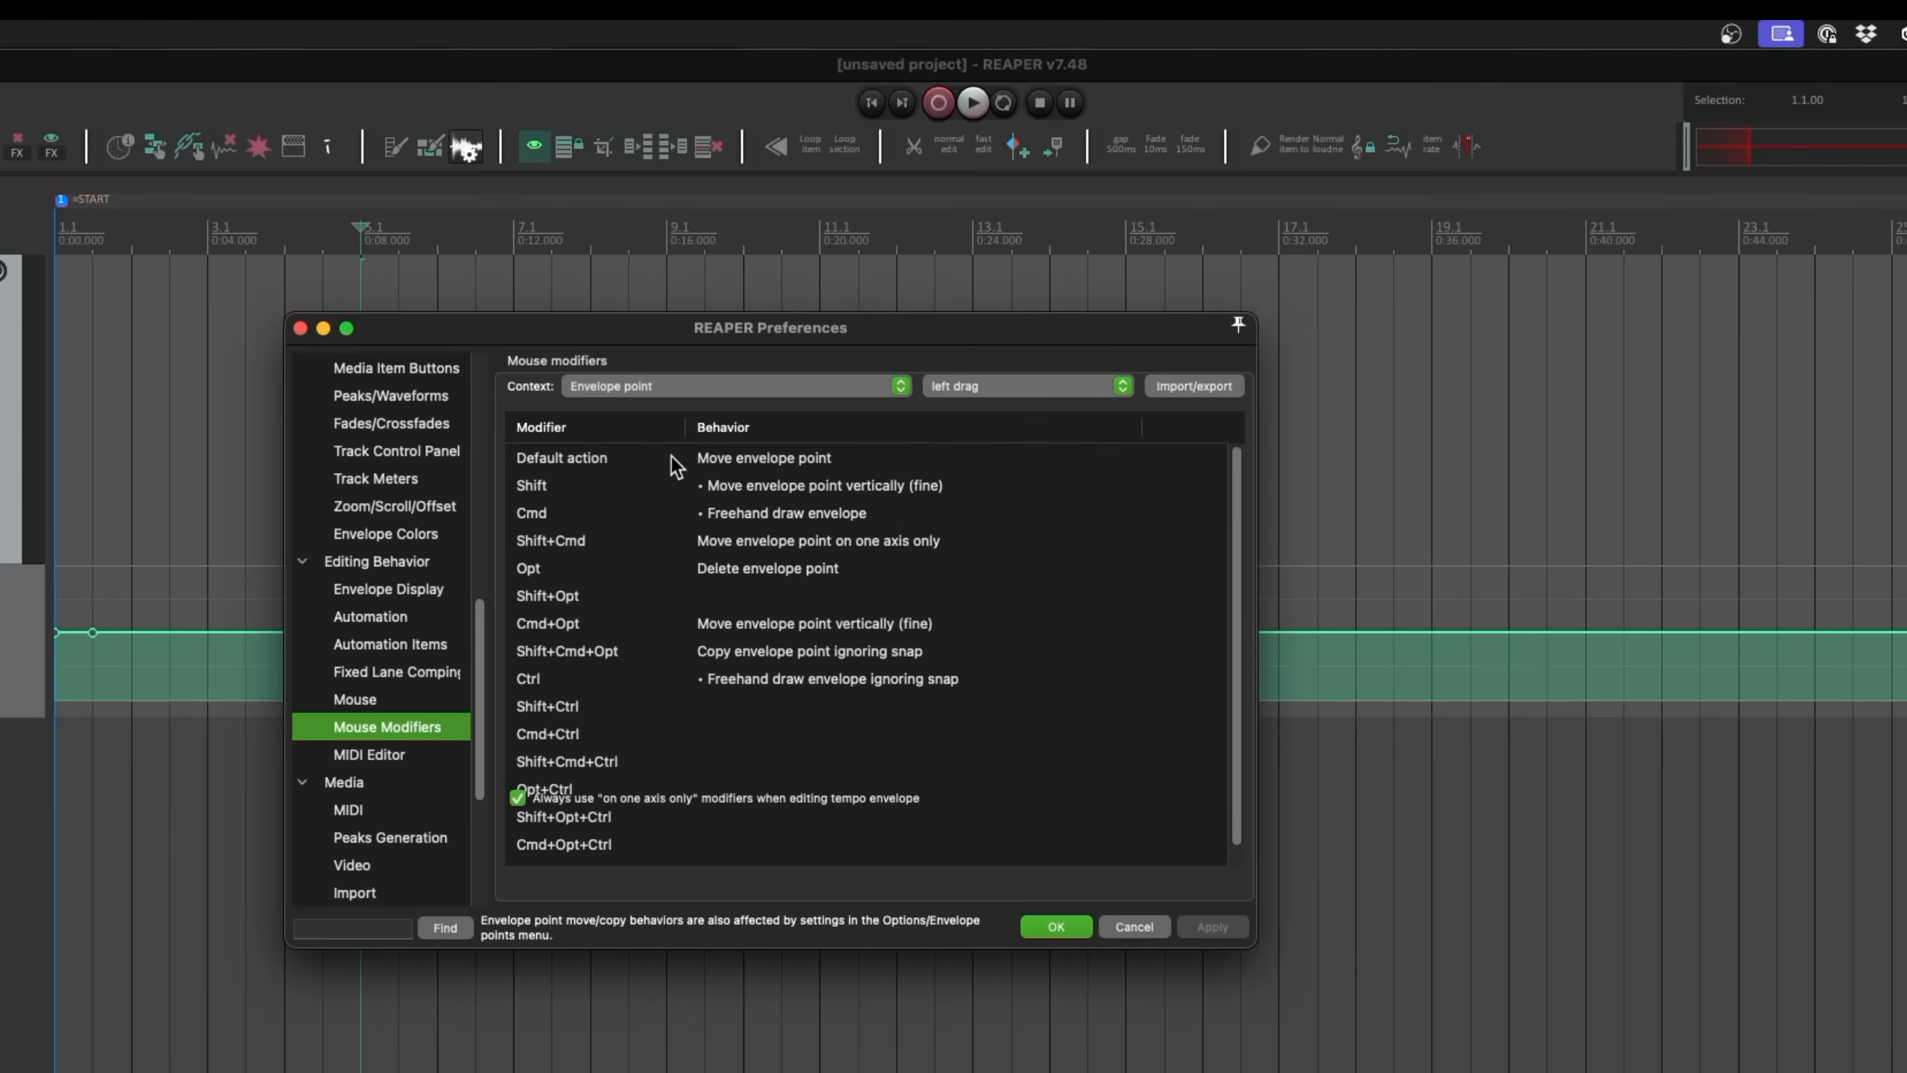
click(685, 569)
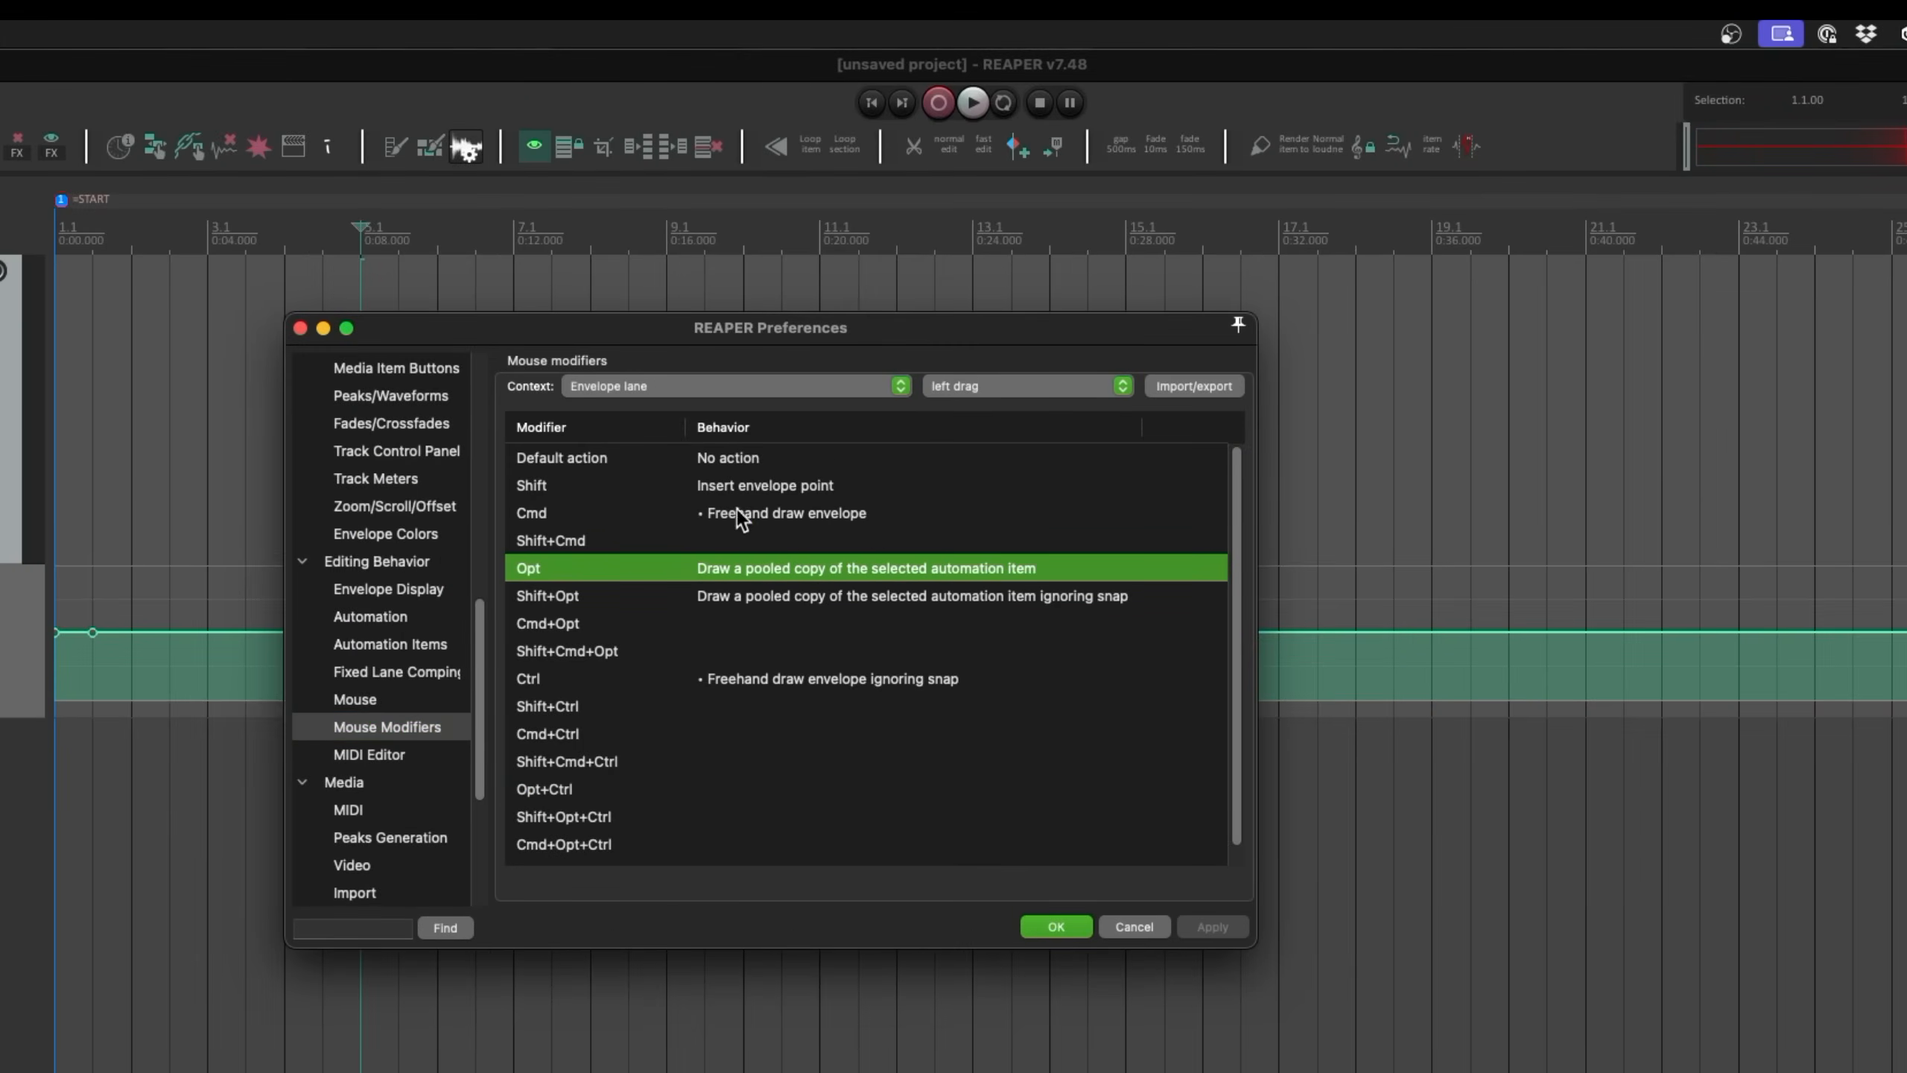
Step: Review the Cmd and Ctrl freehand draw modifiers in the Envelope lane context and close the preferences
click(740, 518)
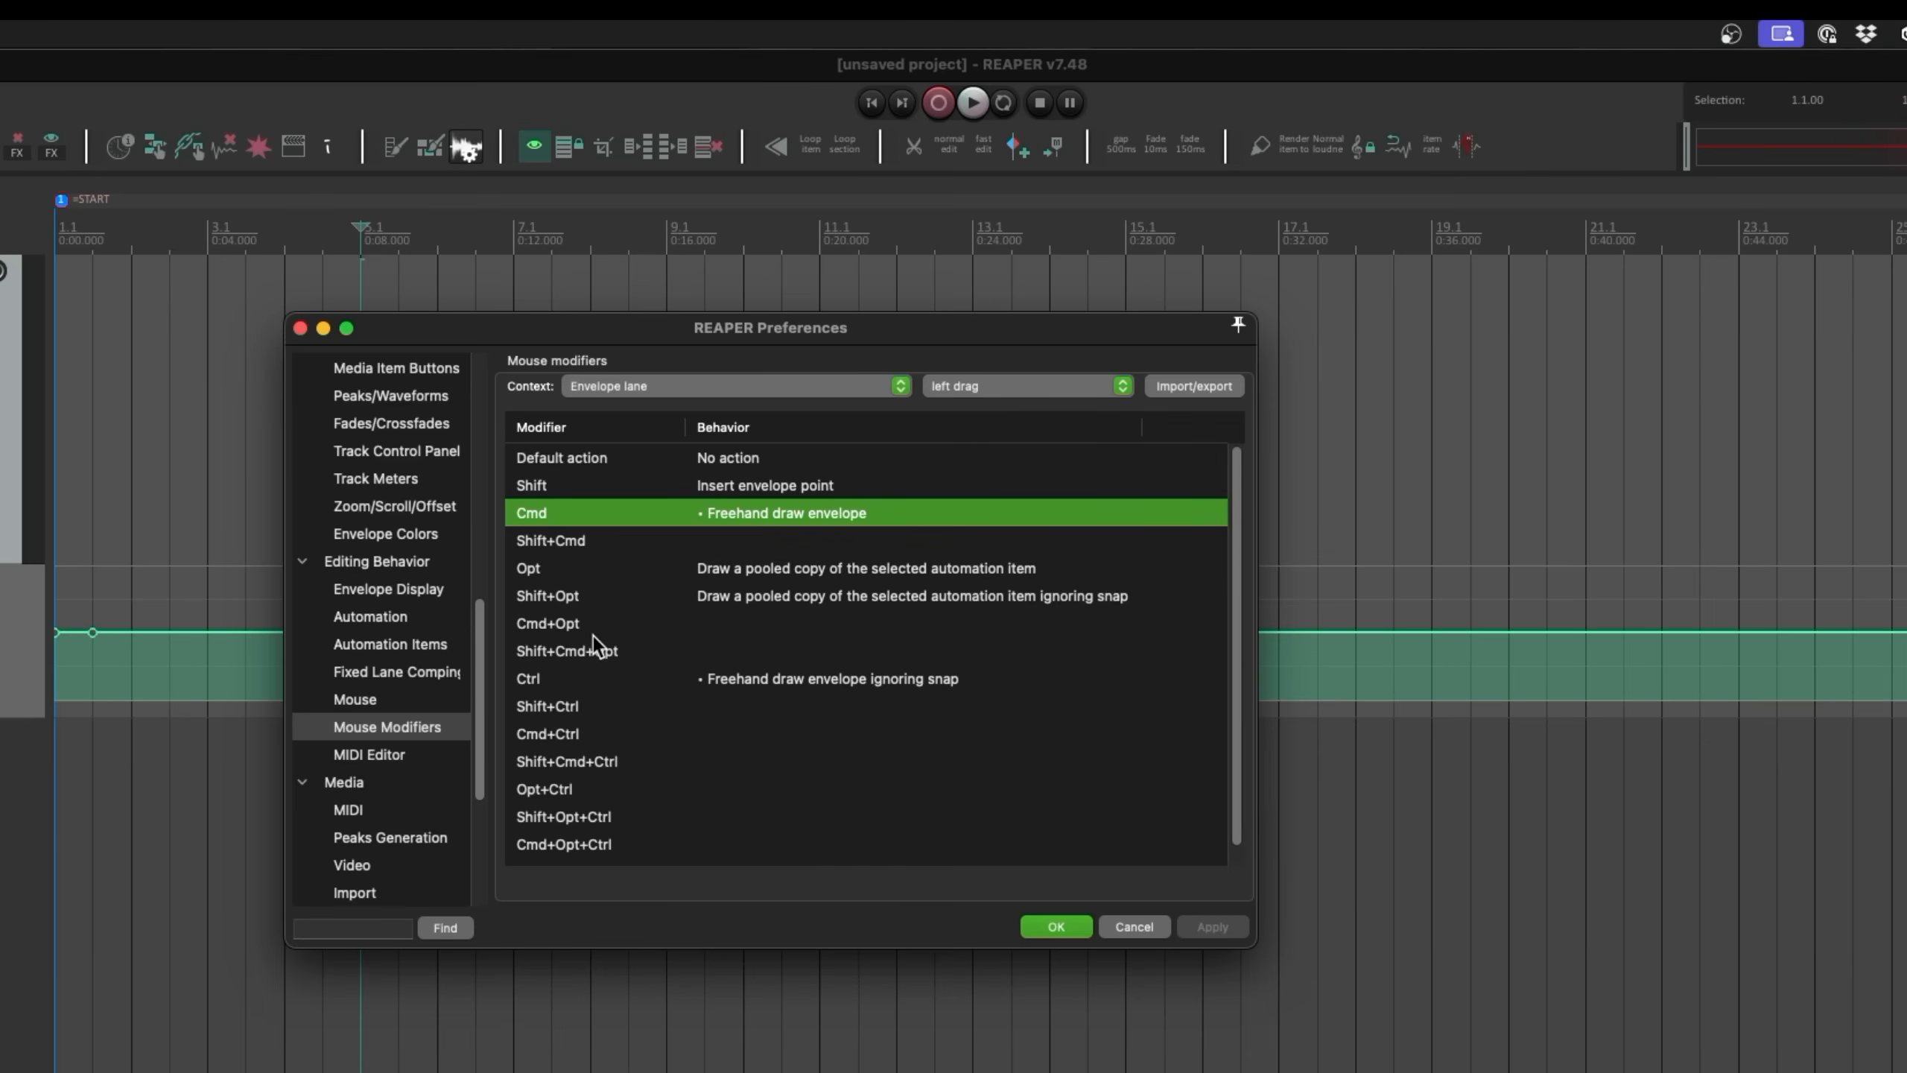
click(812, 681)
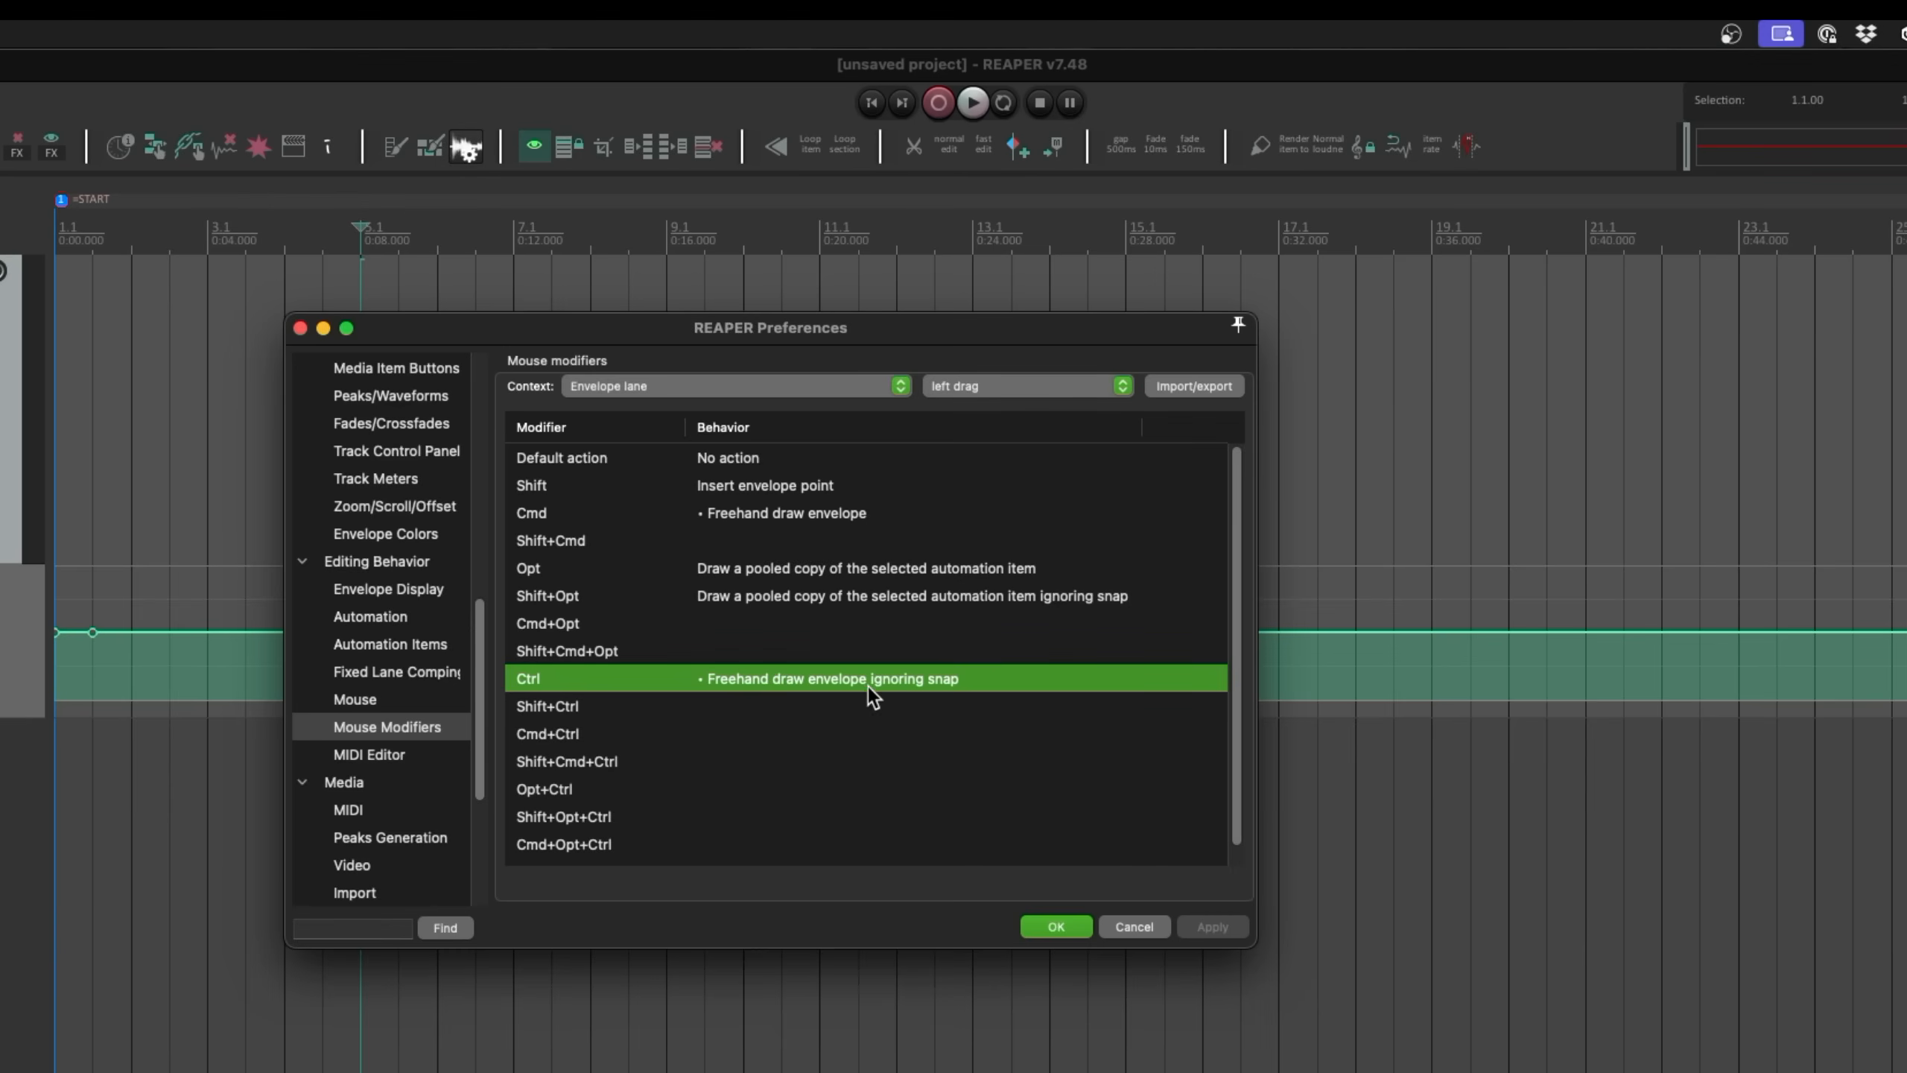
click(857, 514)
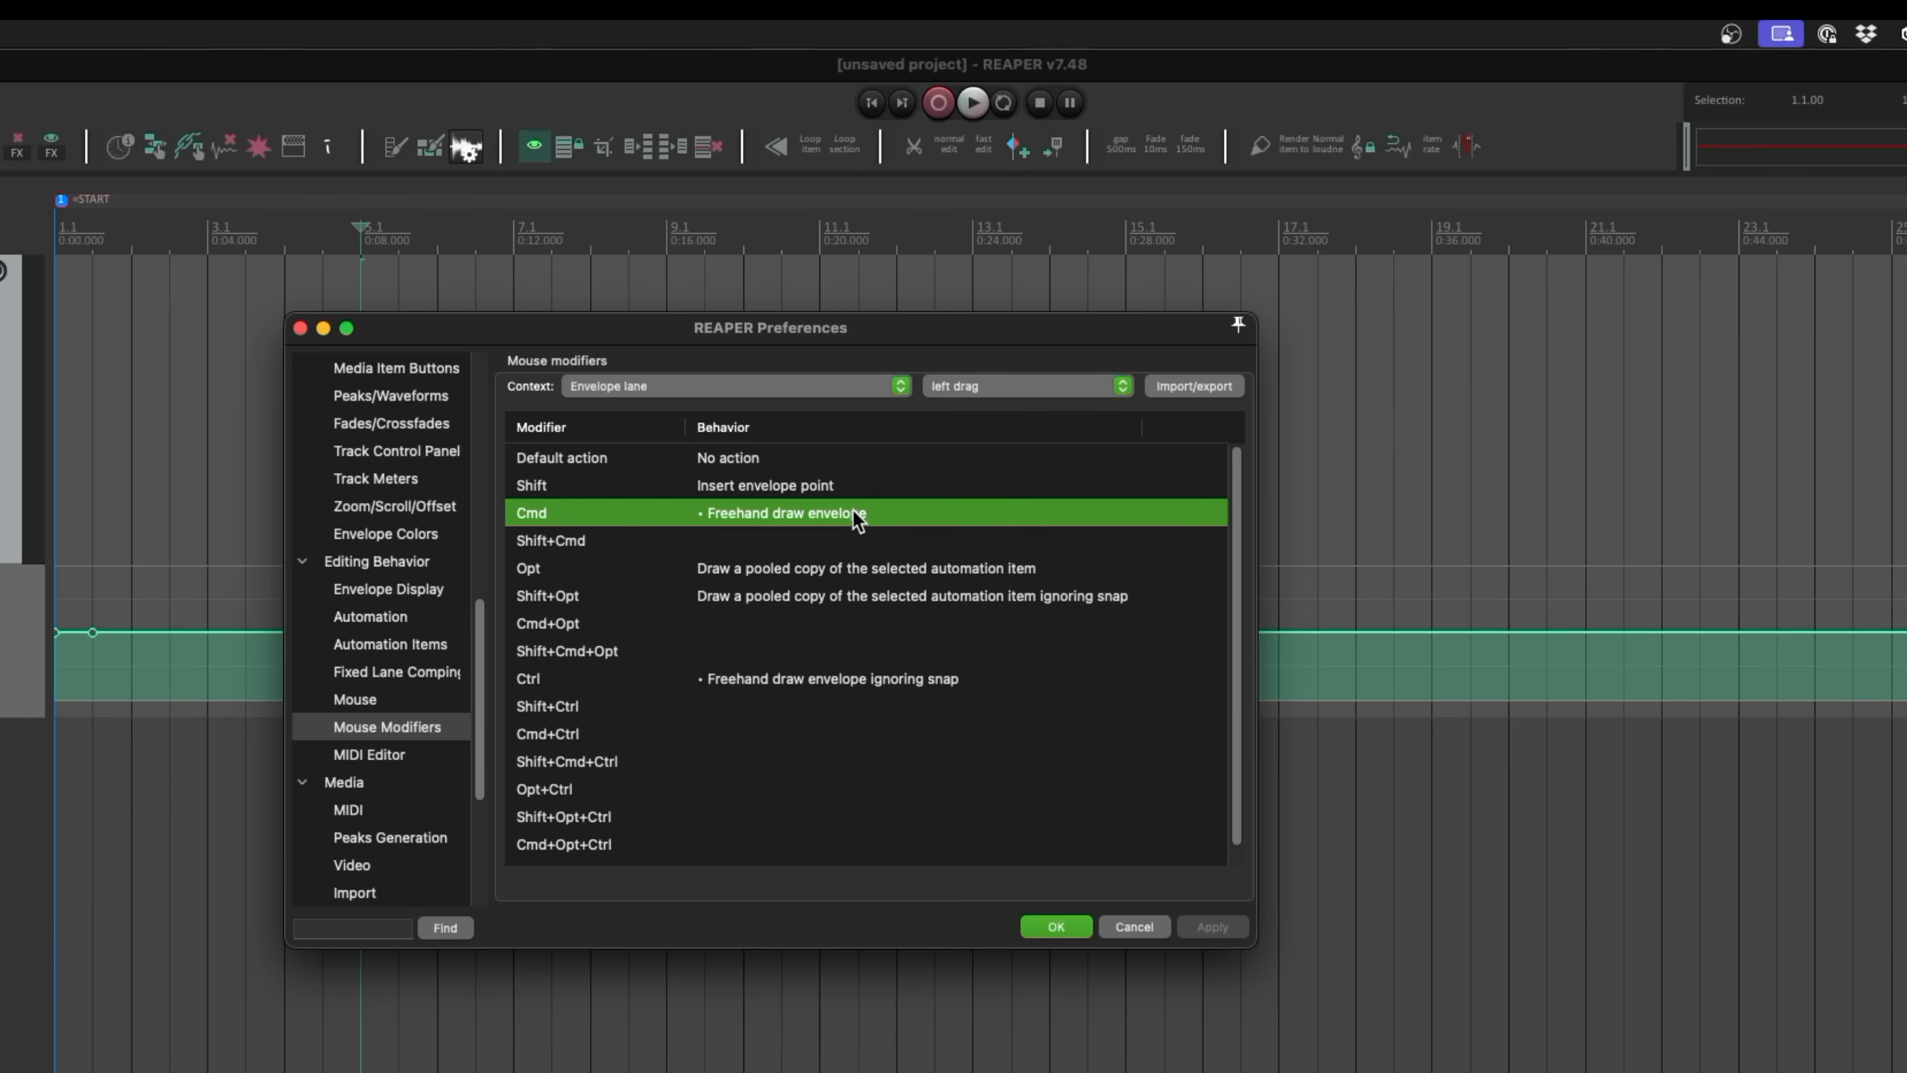
double_click(852, 510)
key(Escape)
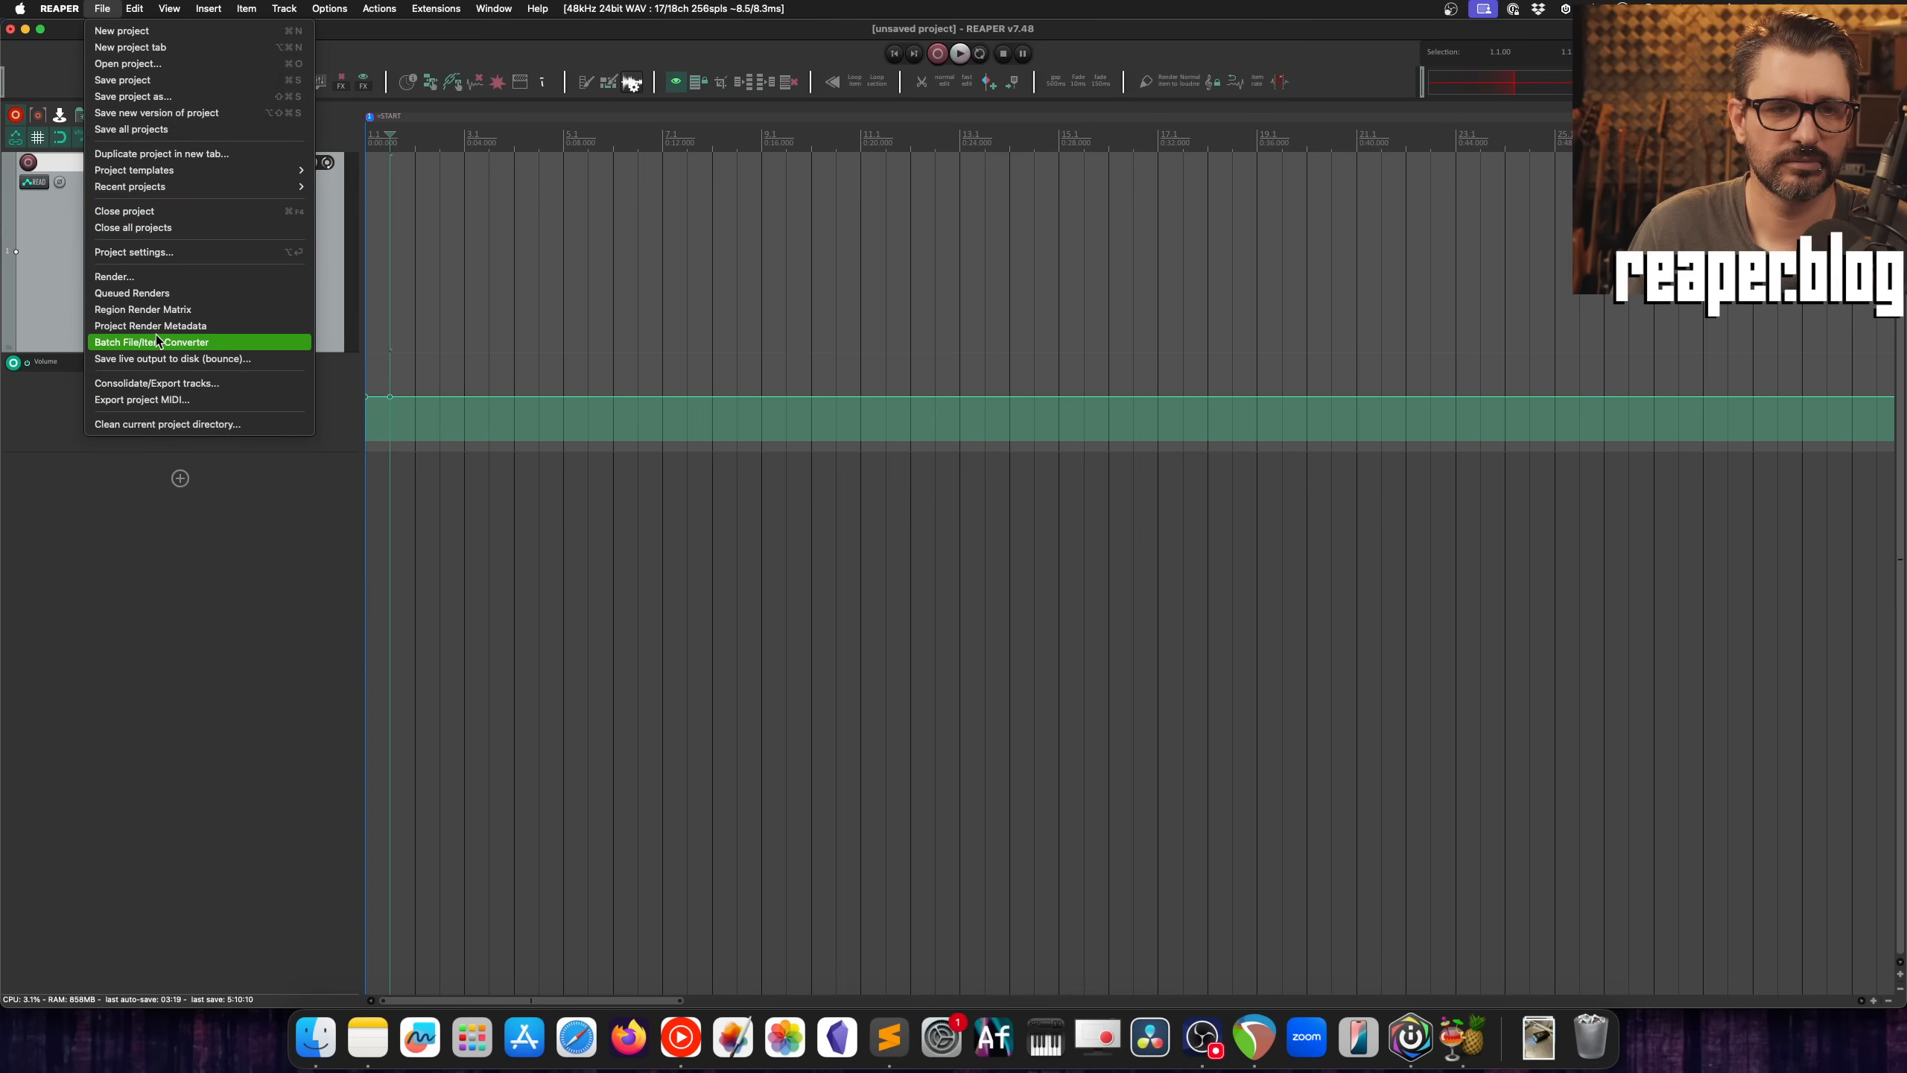
Step: Open the Batch File/Item Converter and add the 23 hi-hat WAV files from the HATS folder in Finder
click(158, 339)
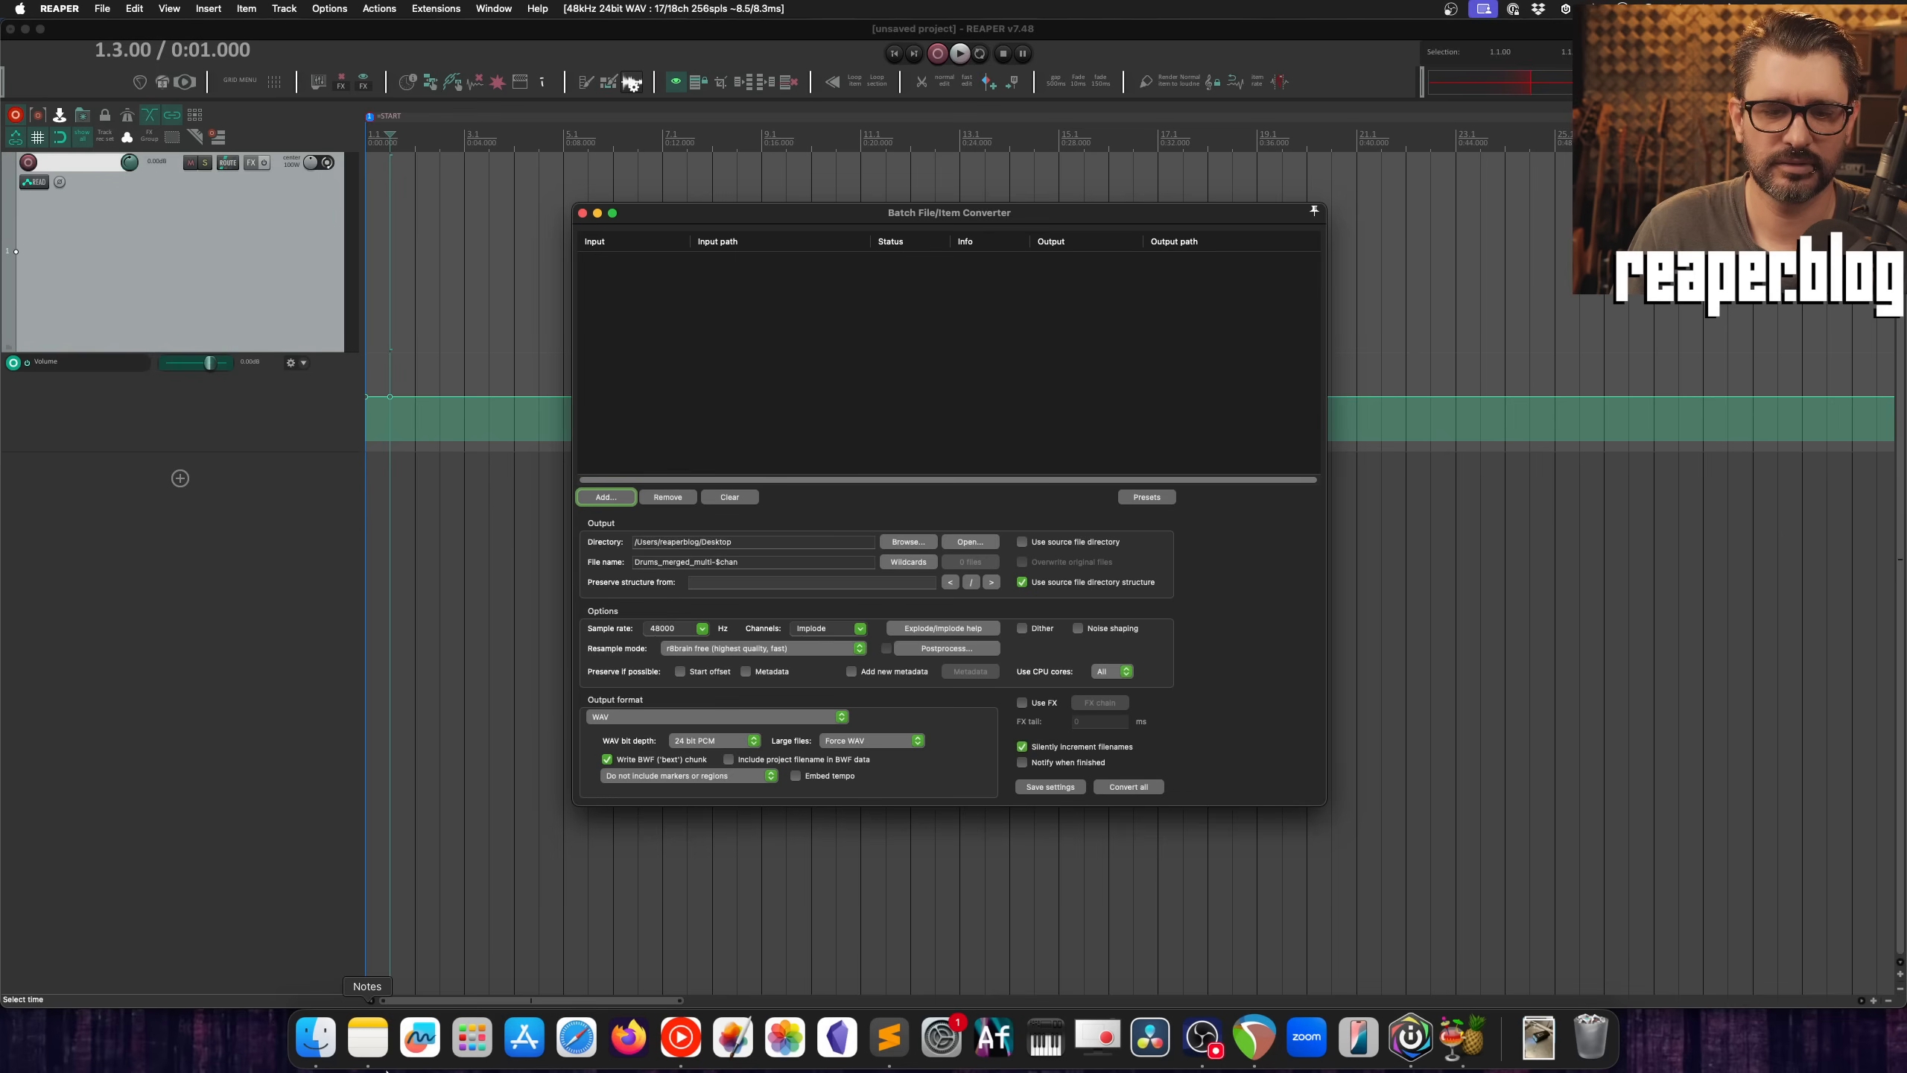
click(316, 1037)
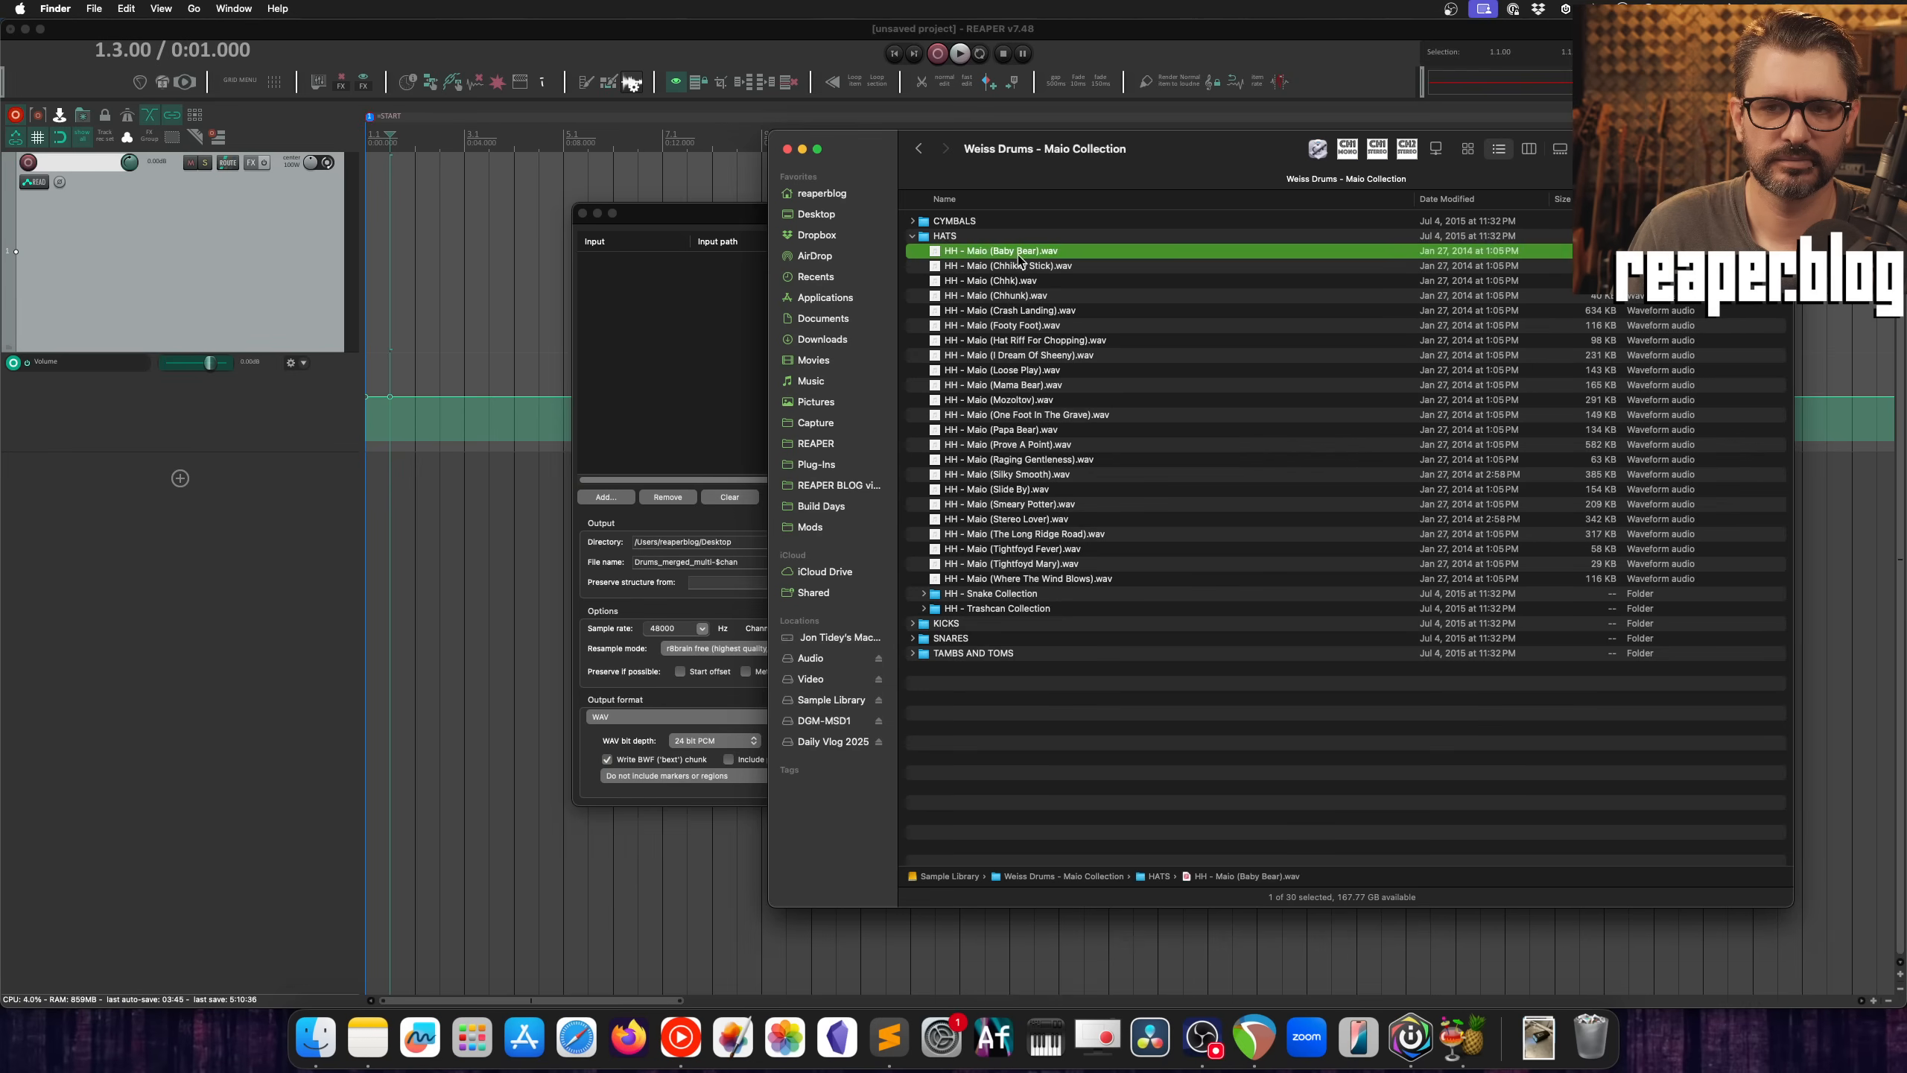
shift+click(1029, 587)
drag(1021, 458, 696, 384)
click(700, 438)
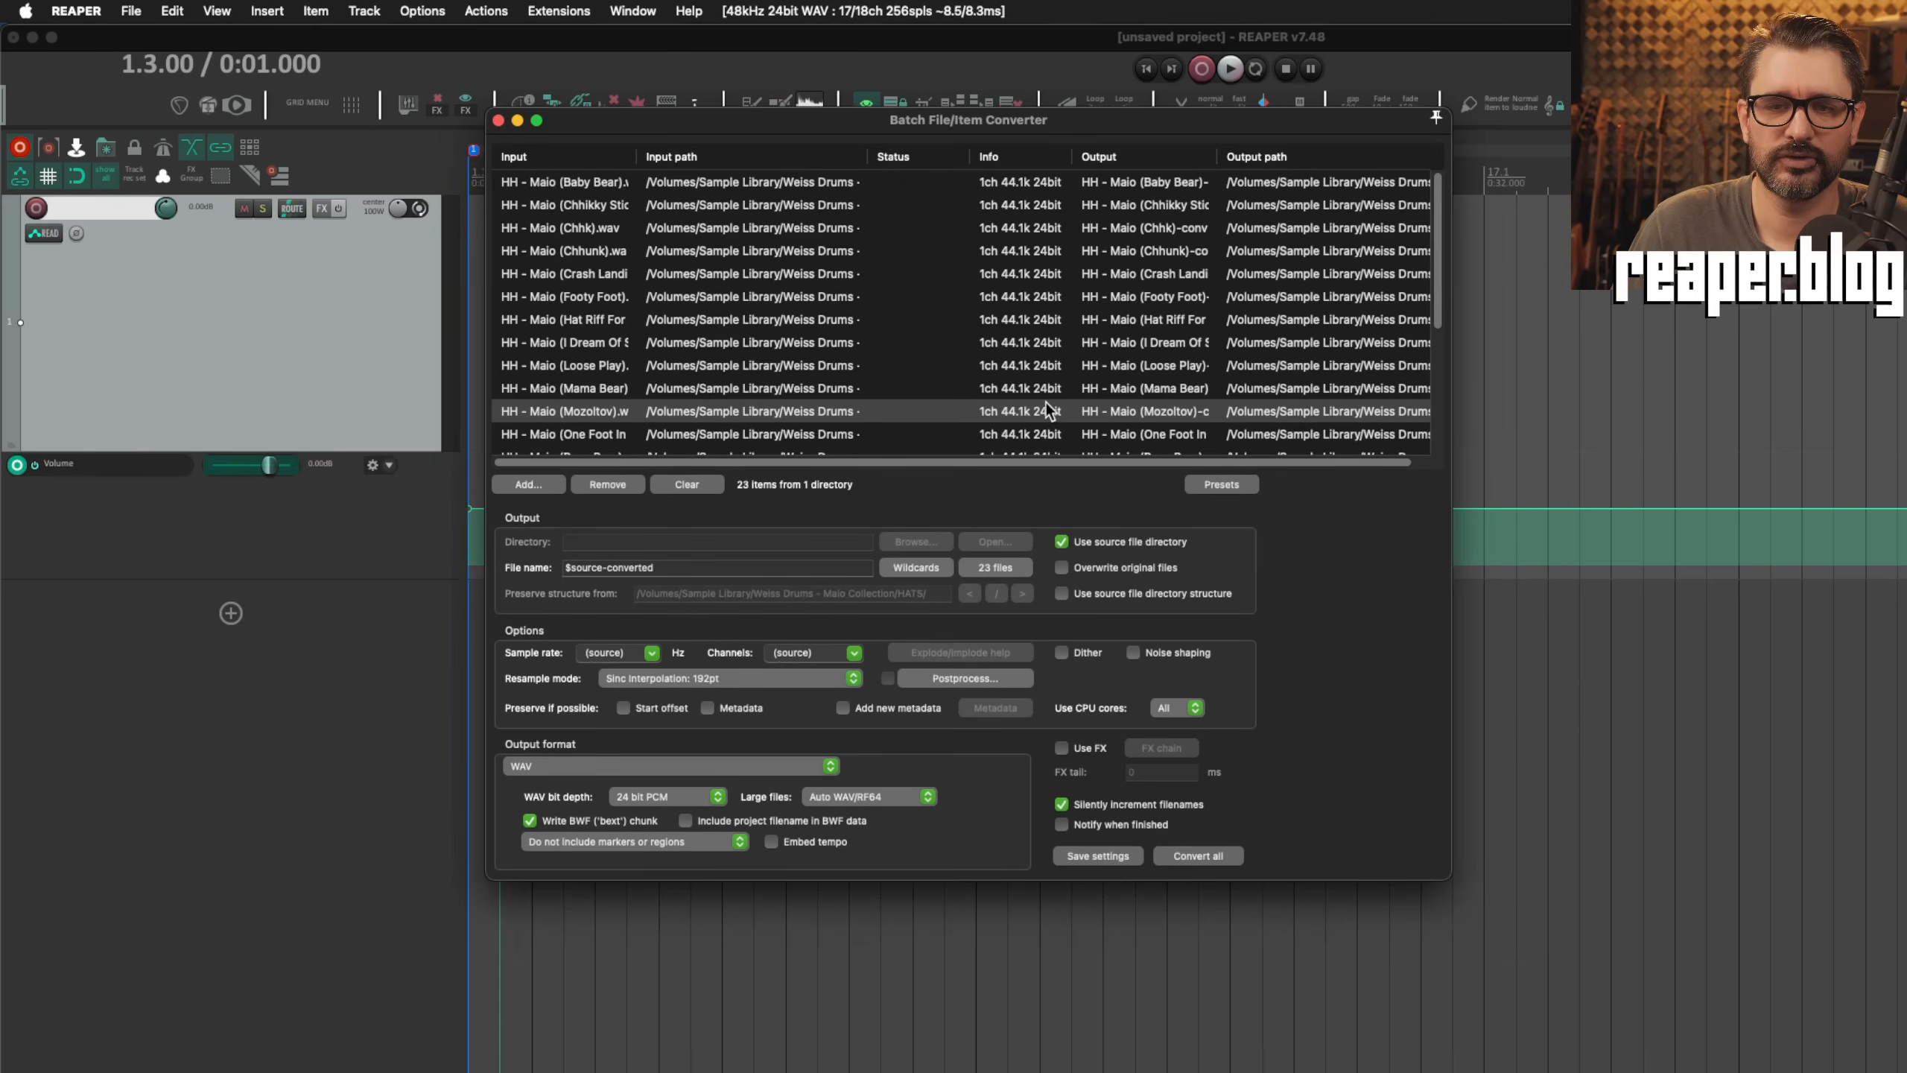
Step: Enable trimming of leading and trailing silence in the converter's postprocessing, both at a -40 dB peak threshold
click(965, 678)
drag(990, 700, 1049, 251)
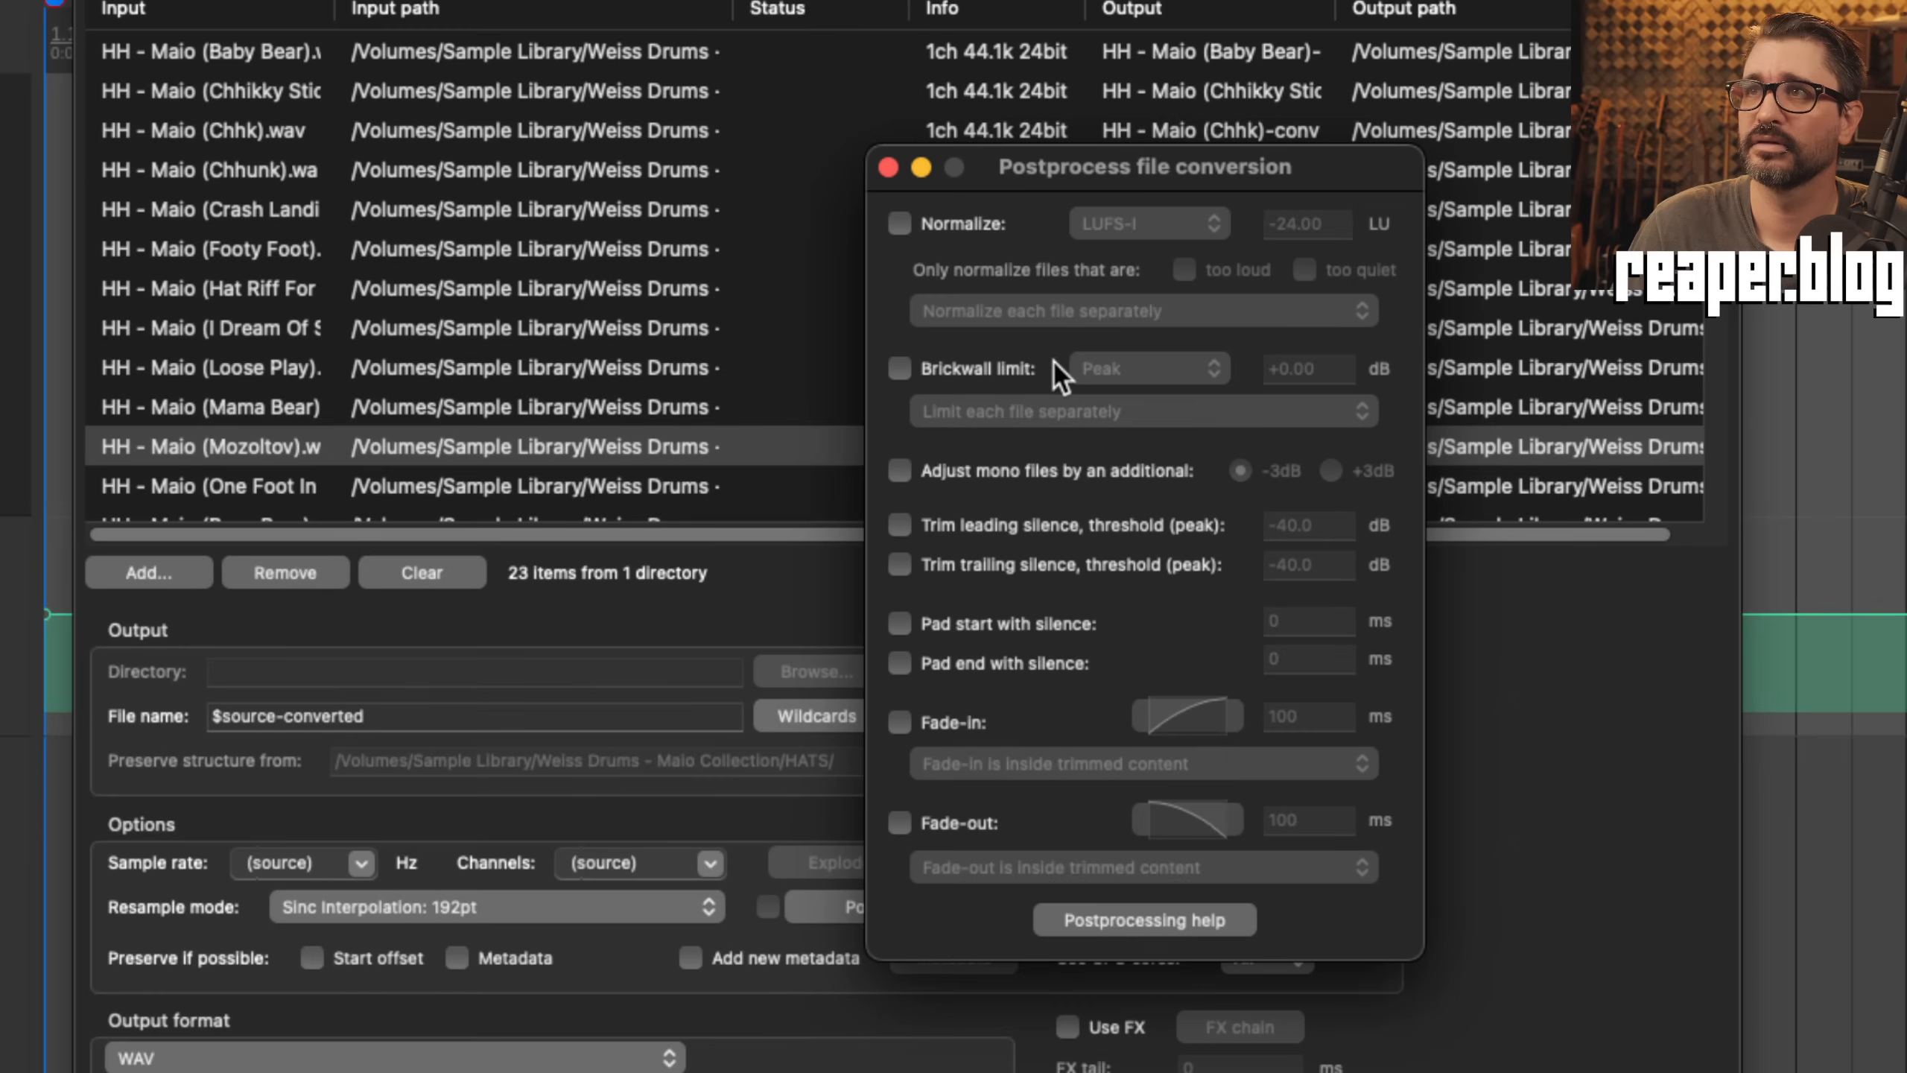
click(1028, 456)
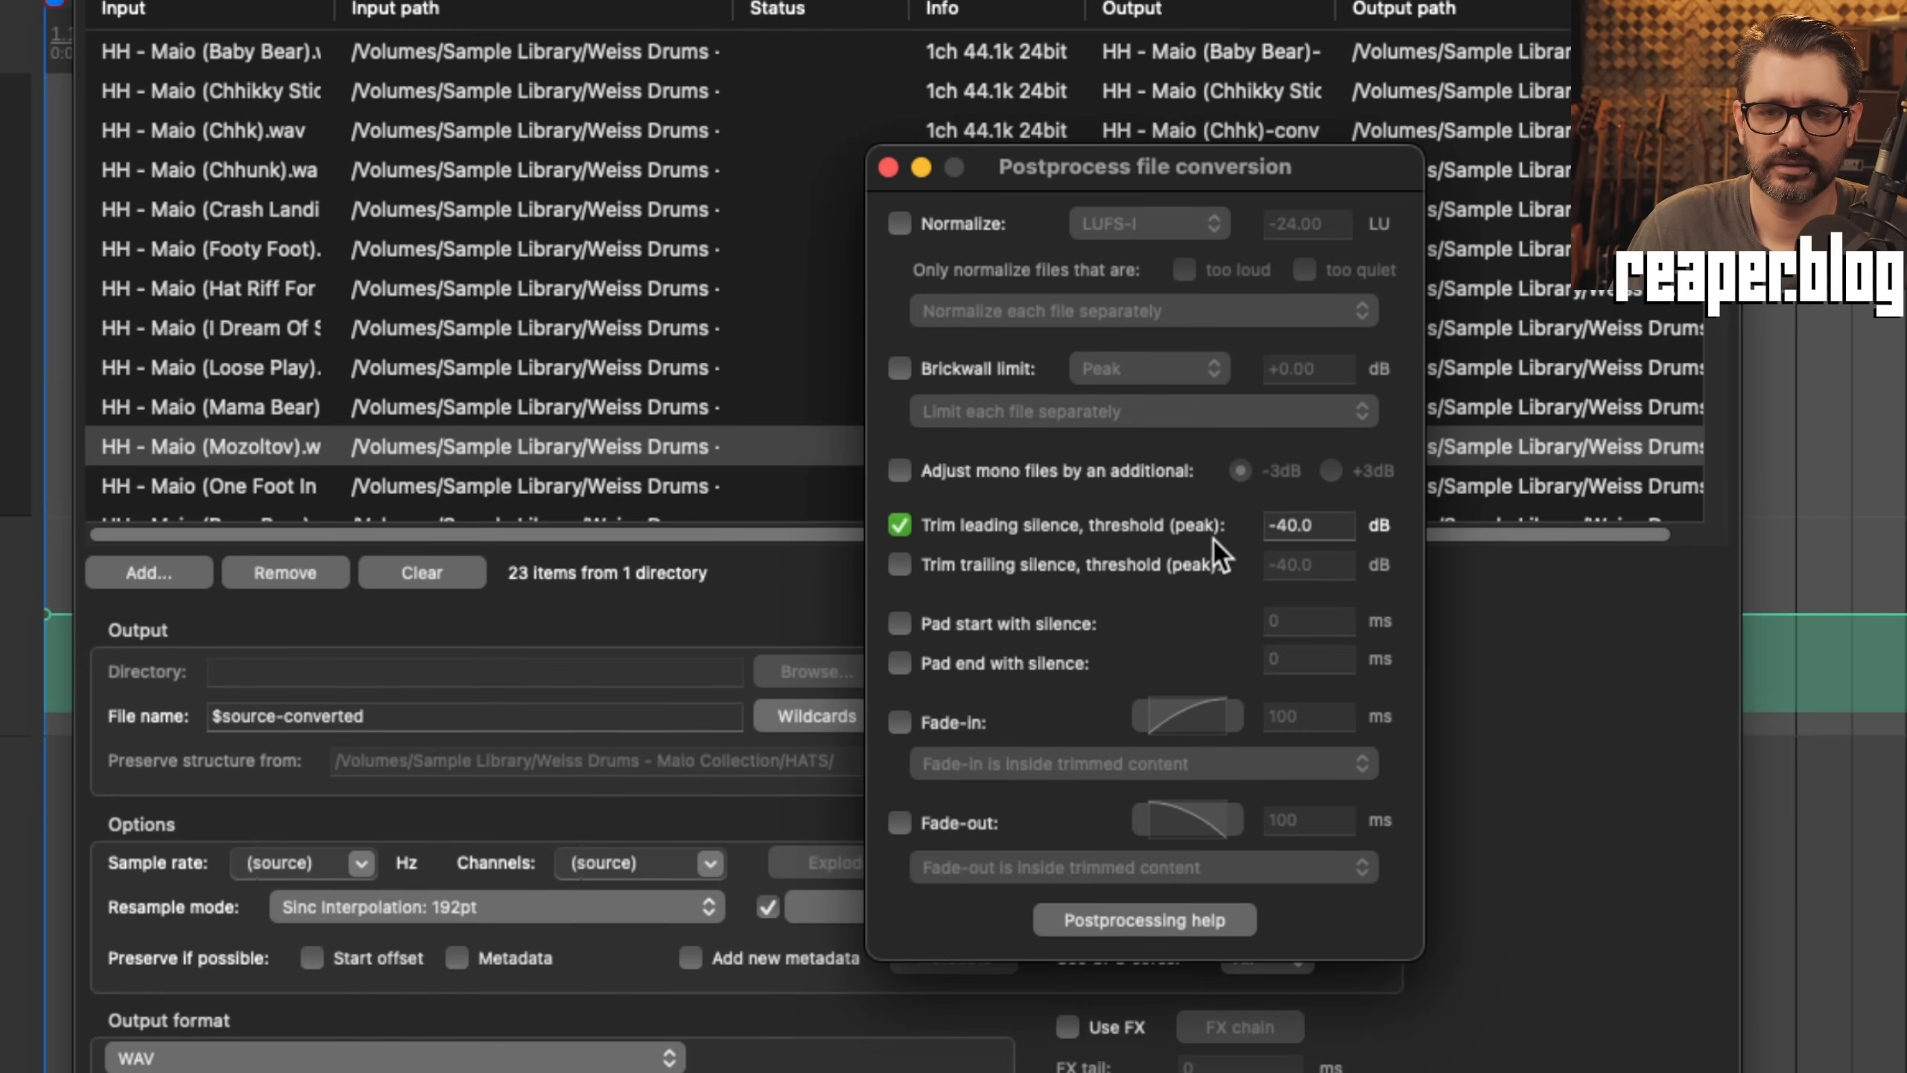
click(1013, 566)
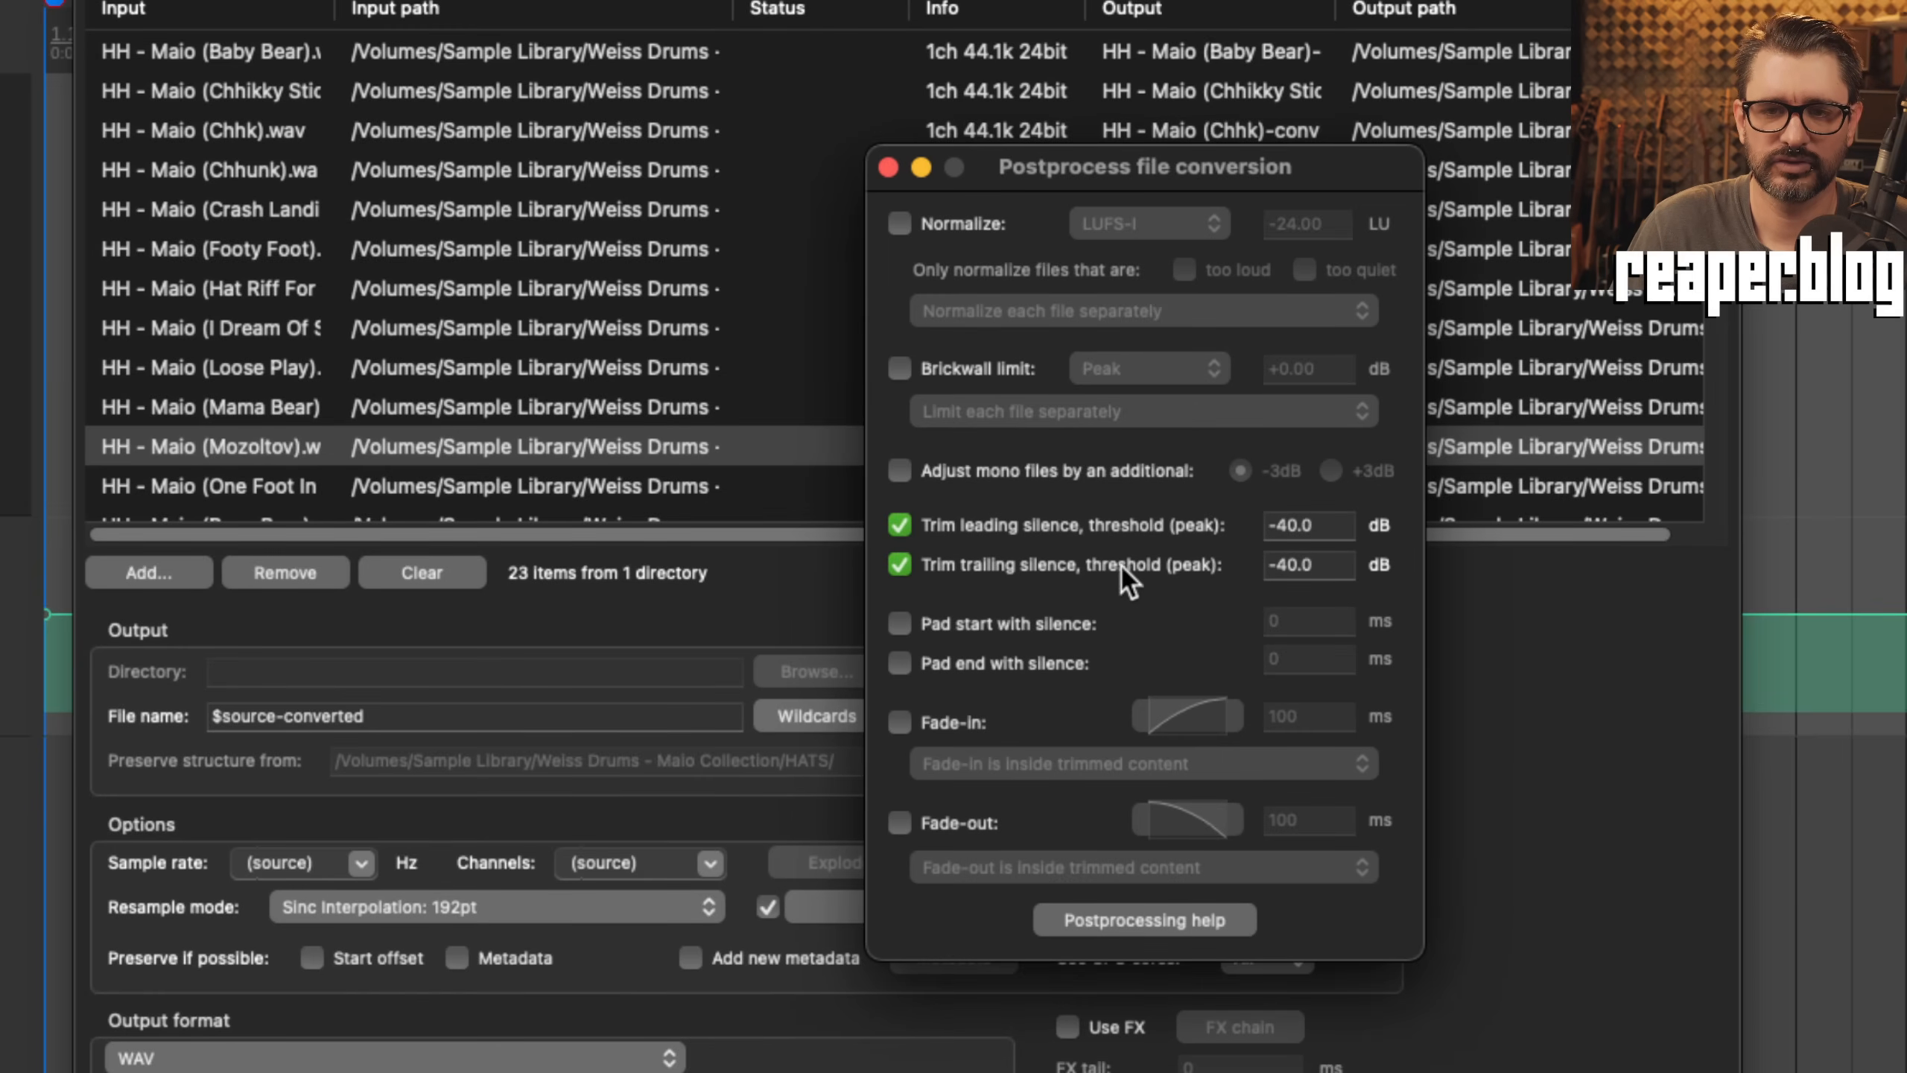
Step: Enable the converter's 100 ms fade-in and fade-out, keeping the fade-in inside trimmed content
click(947, 724)
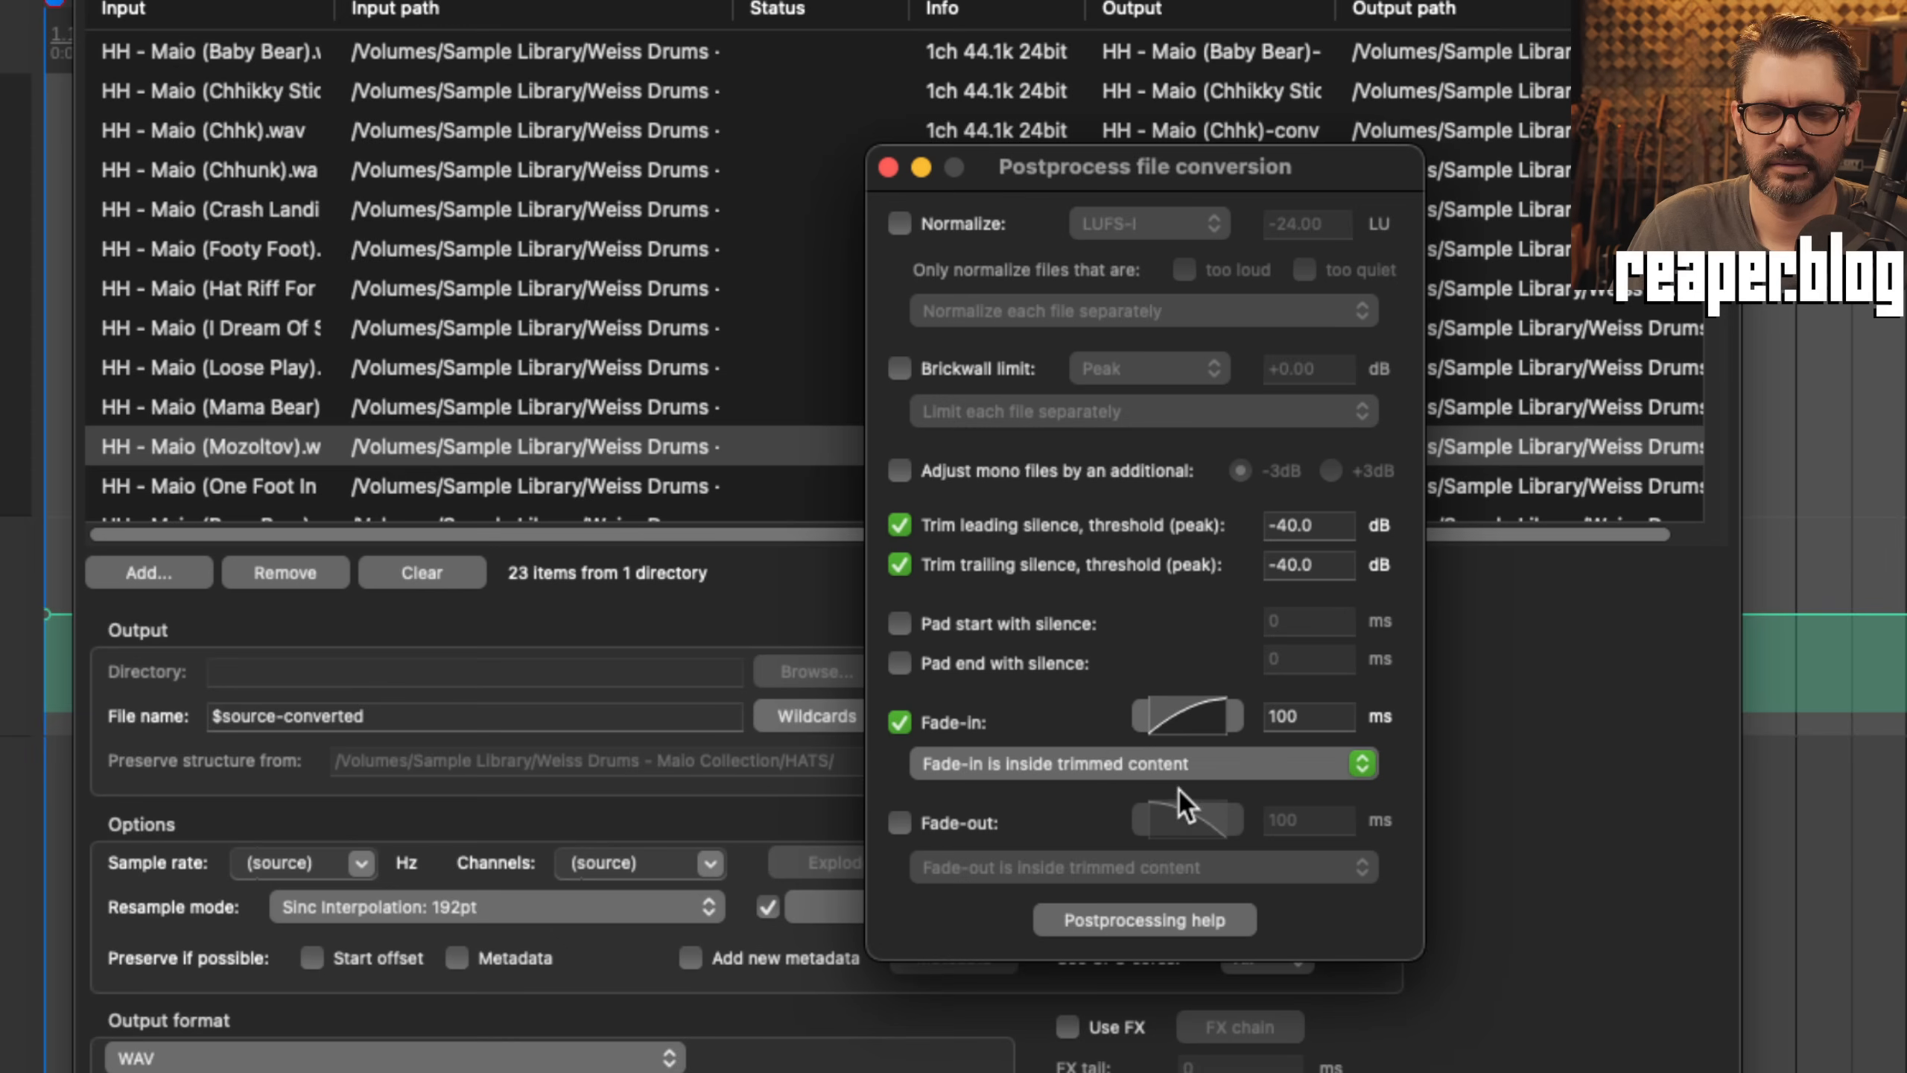
click(959, 821)
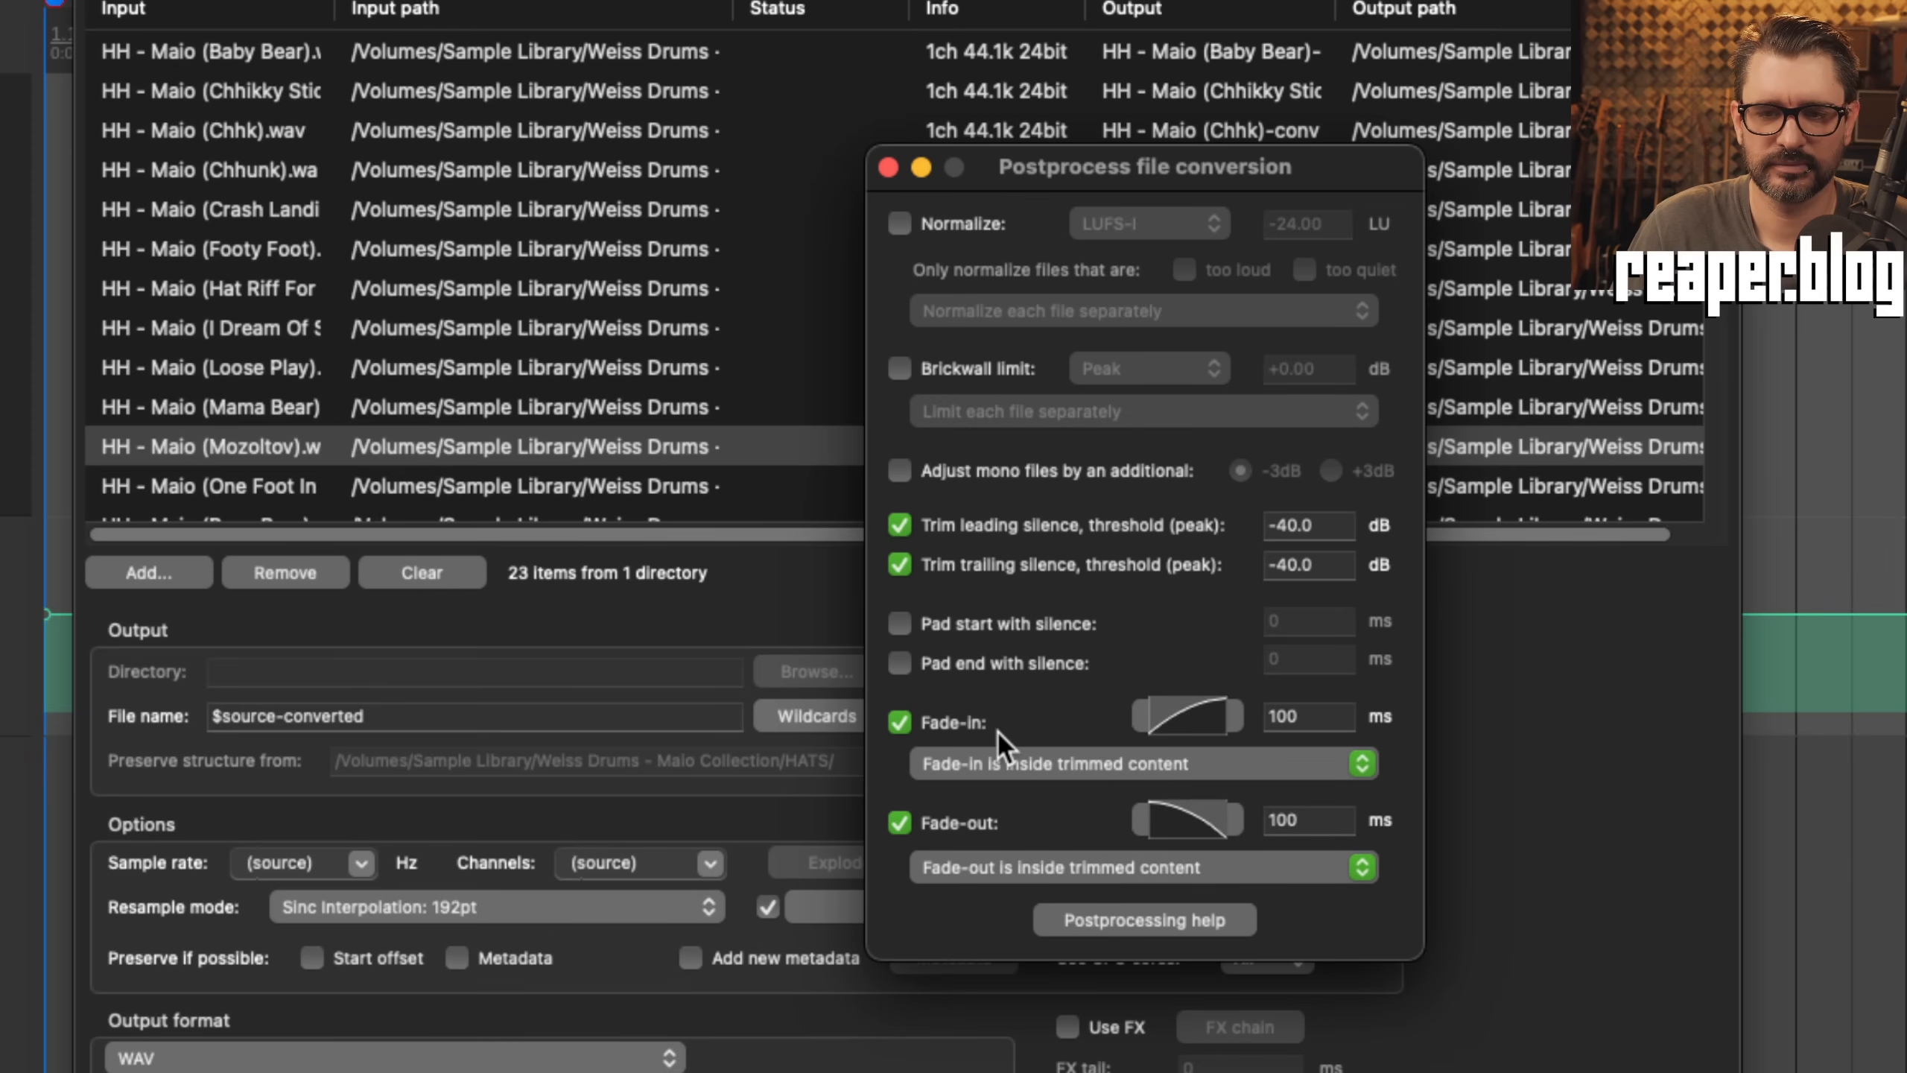
click(1025, 764)
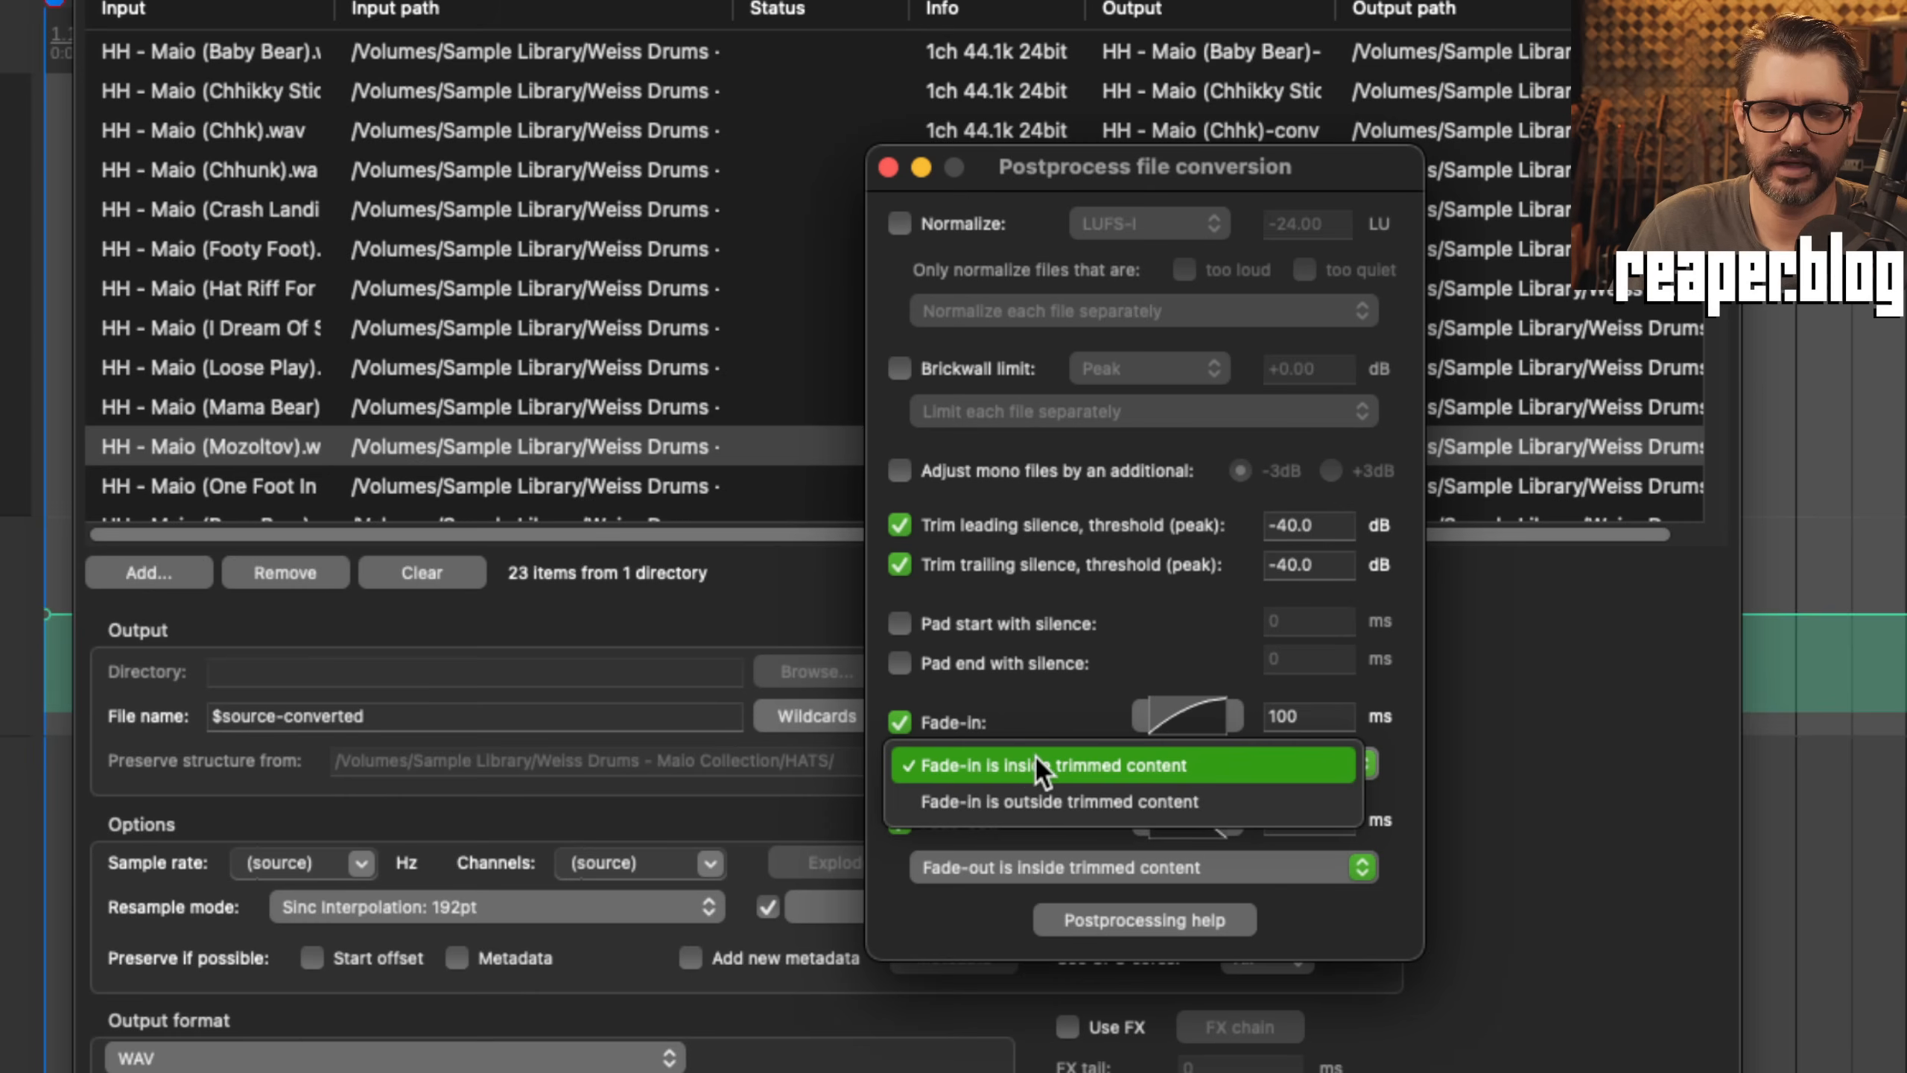
click(1289, 765)
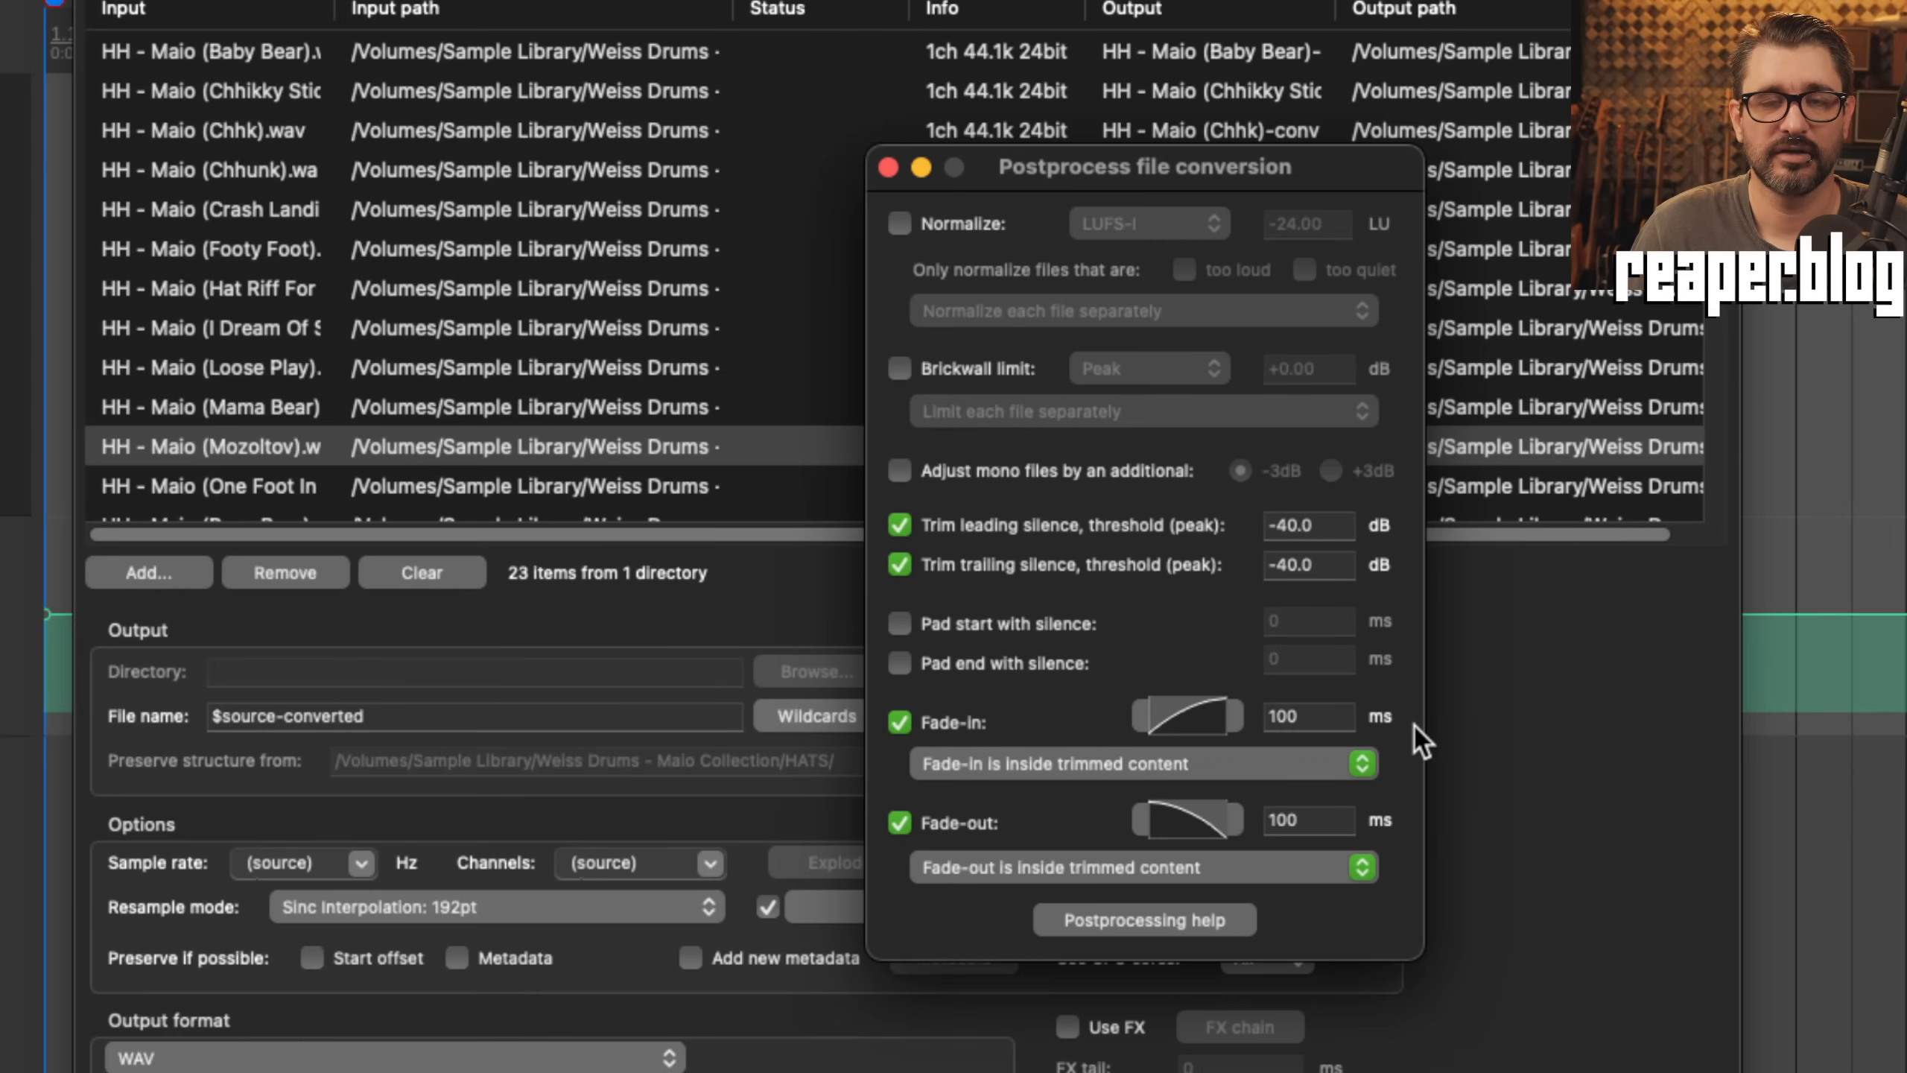
Step: Examine the fade-in shapes, including the Low pass fade option, and keep the fade-in inside trimmed content
click(1188, 716)
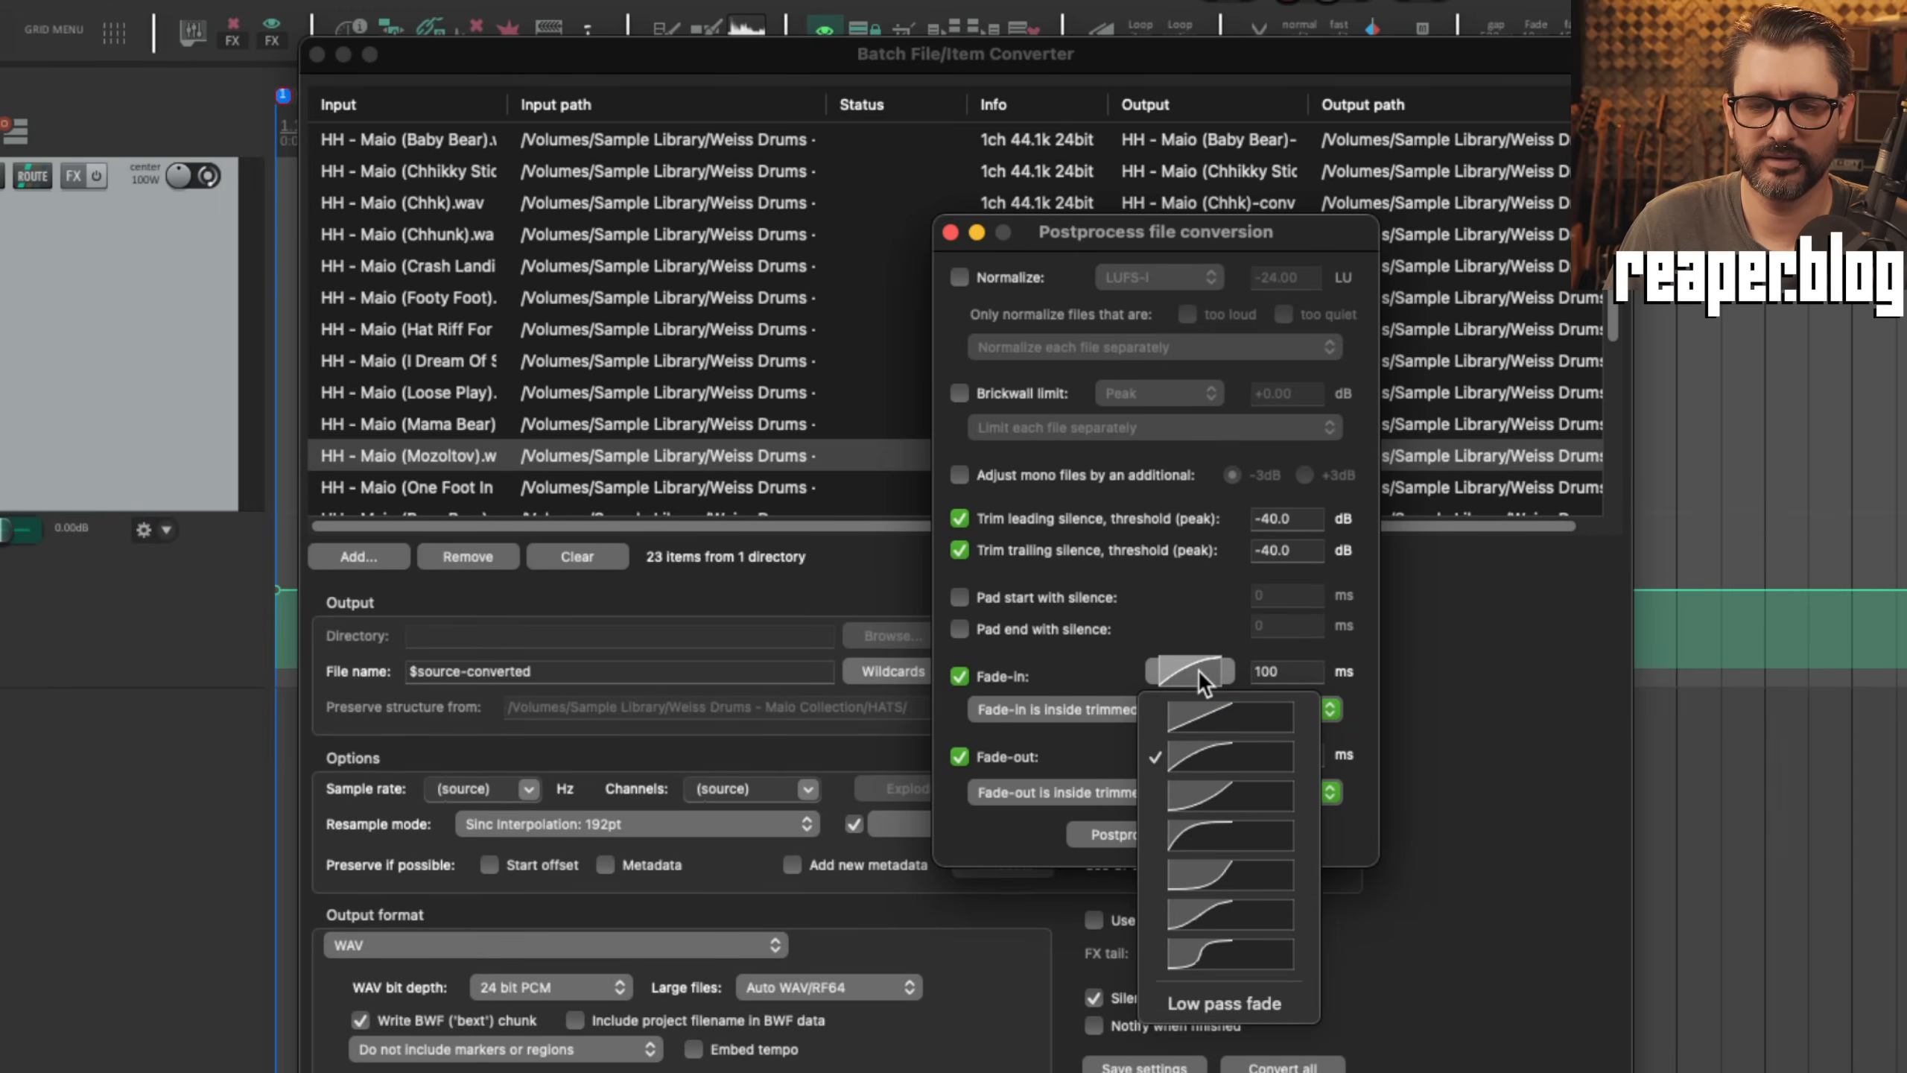
click(1241, 999)
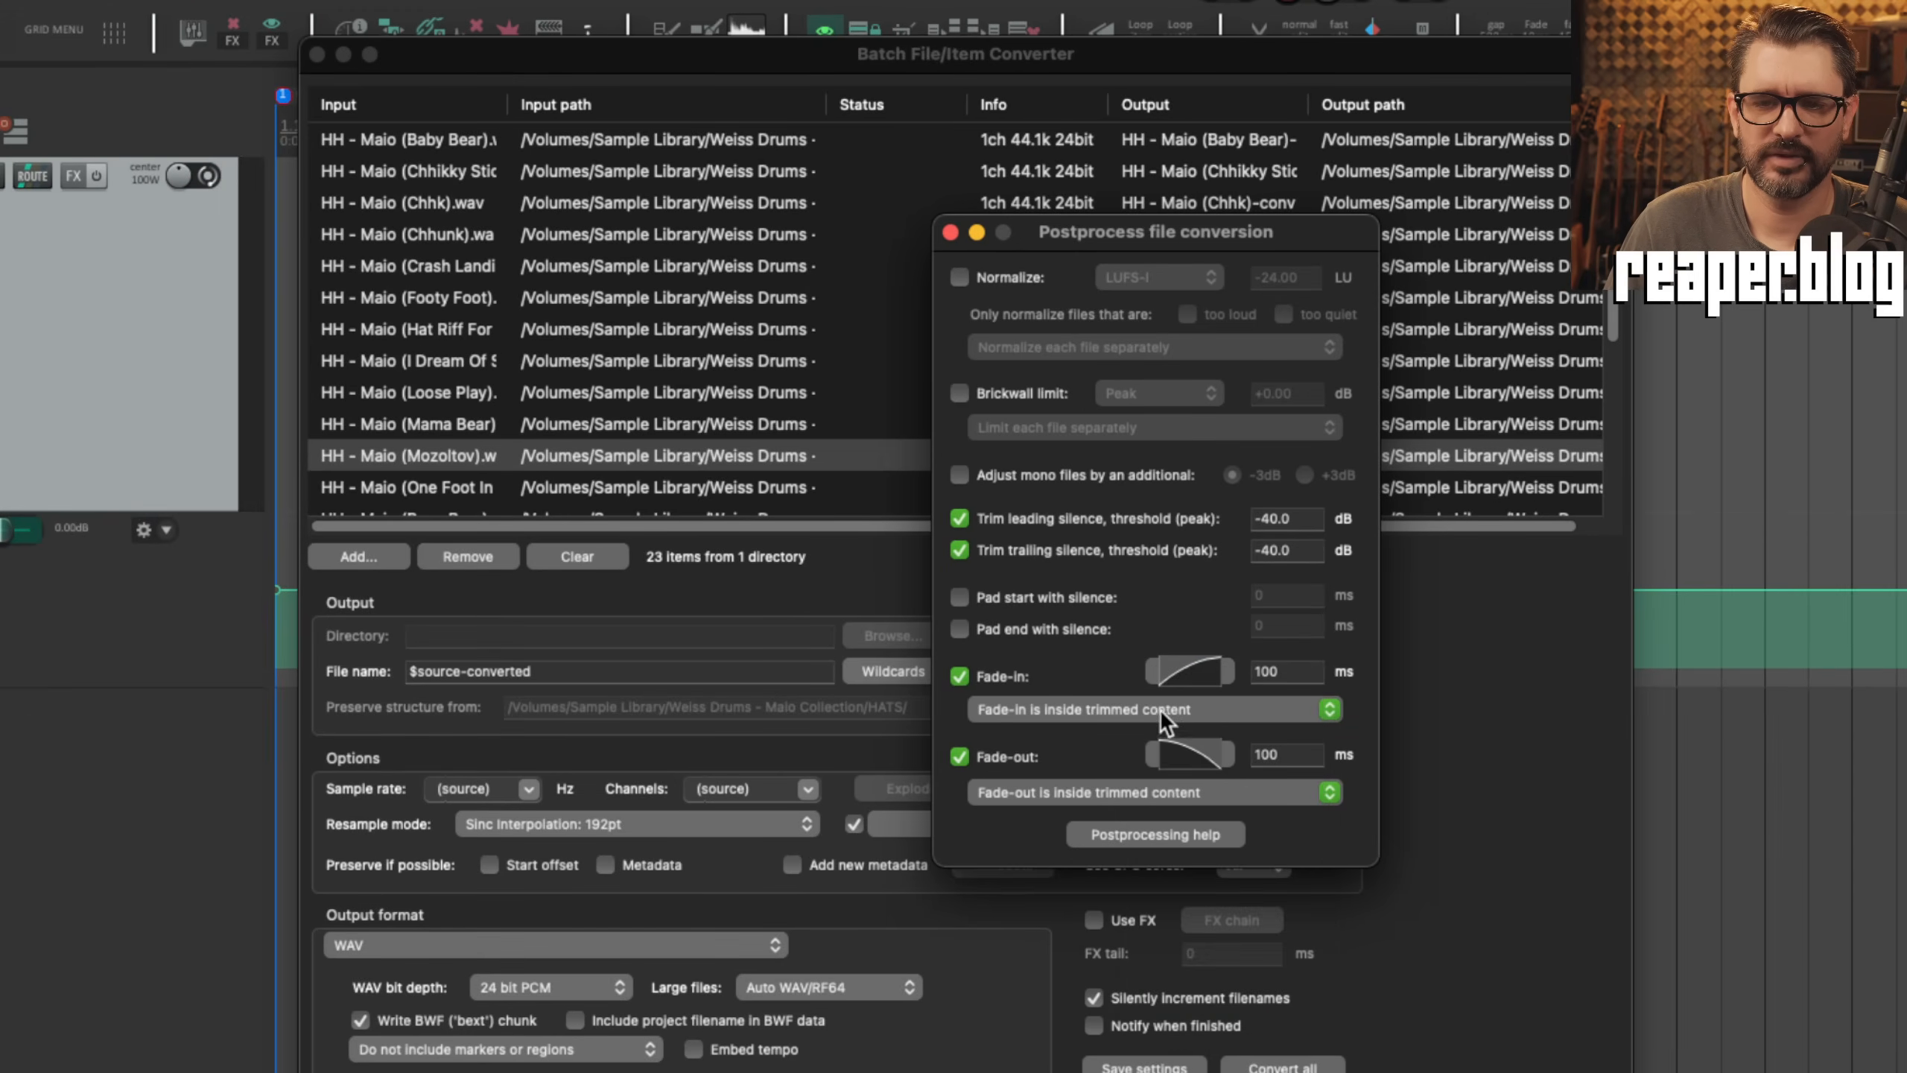
click(1159, 710)
click(1196, 707)
Step: Toggle leading and trailing silence trimming off and on to examine how the fade placement options respond
click(959, 519)
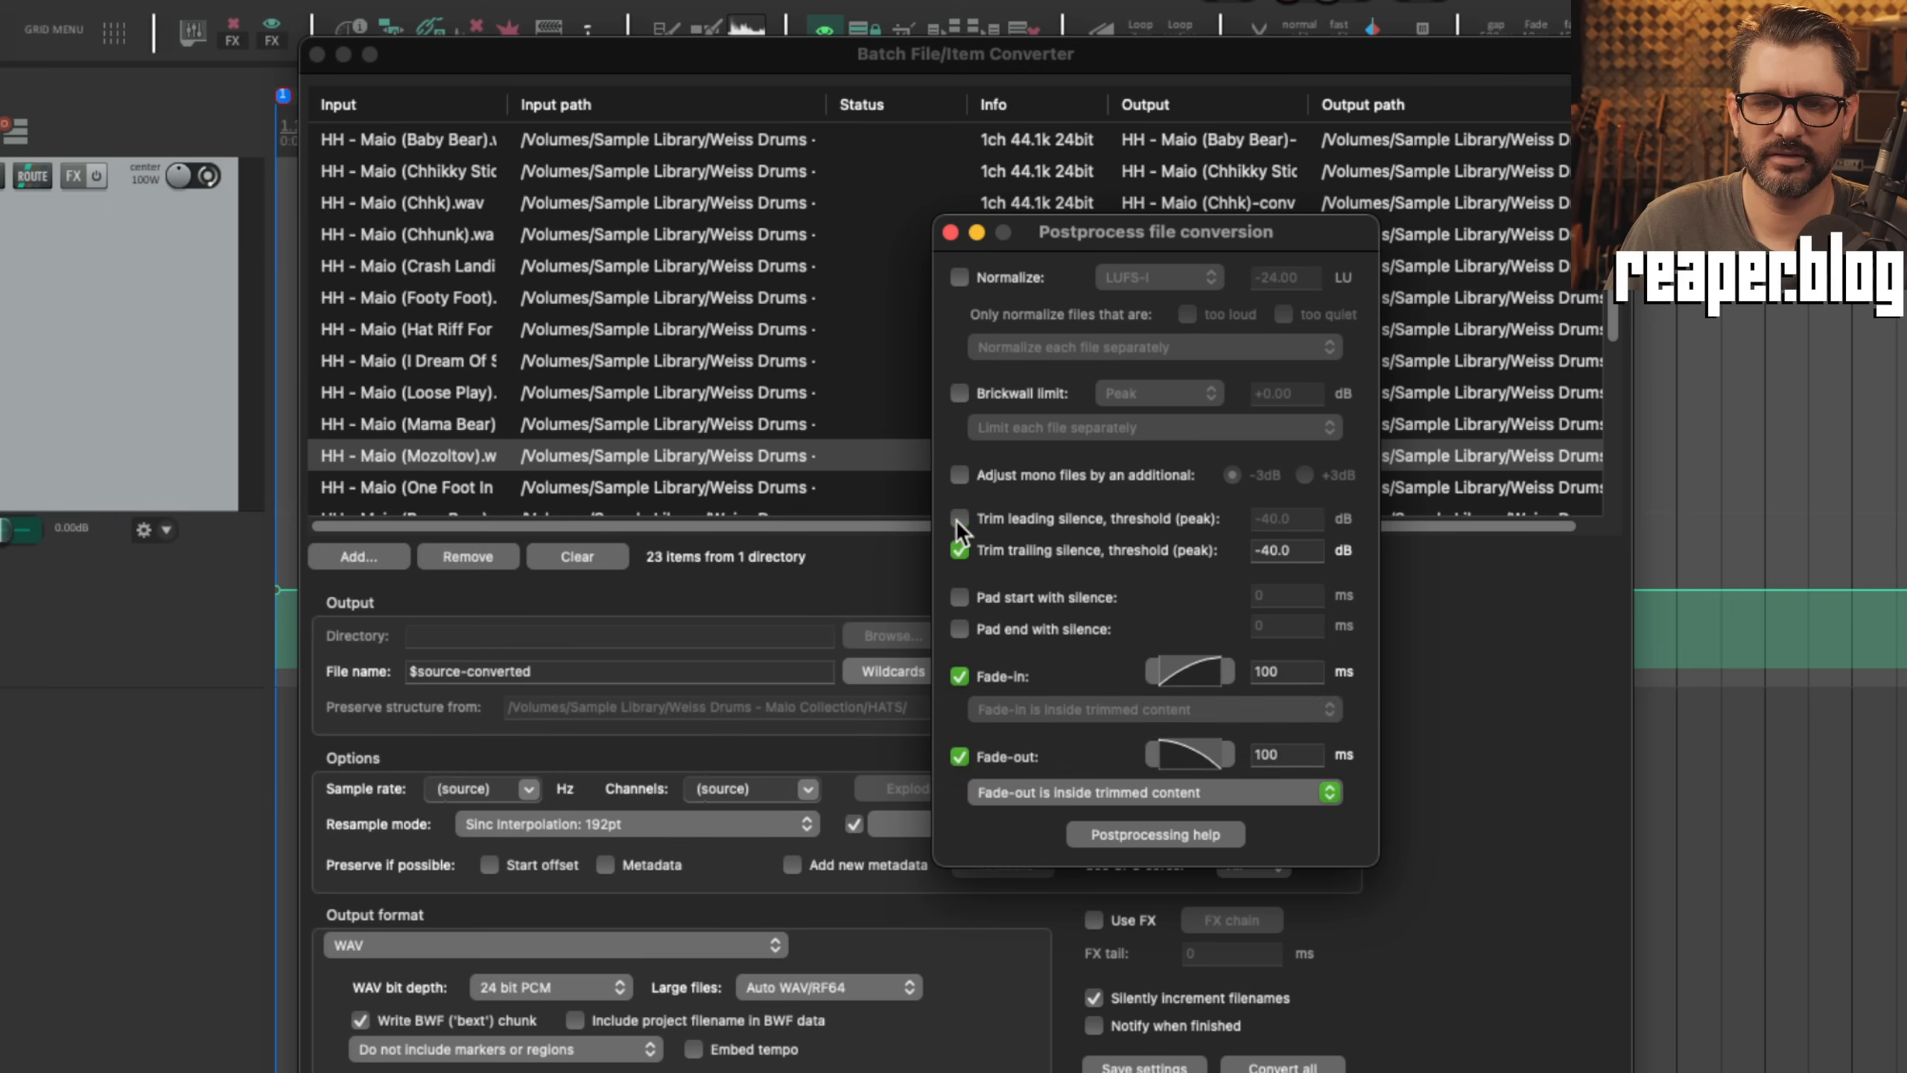
click(959, 550)
click(959, 550)
click(959, 518)
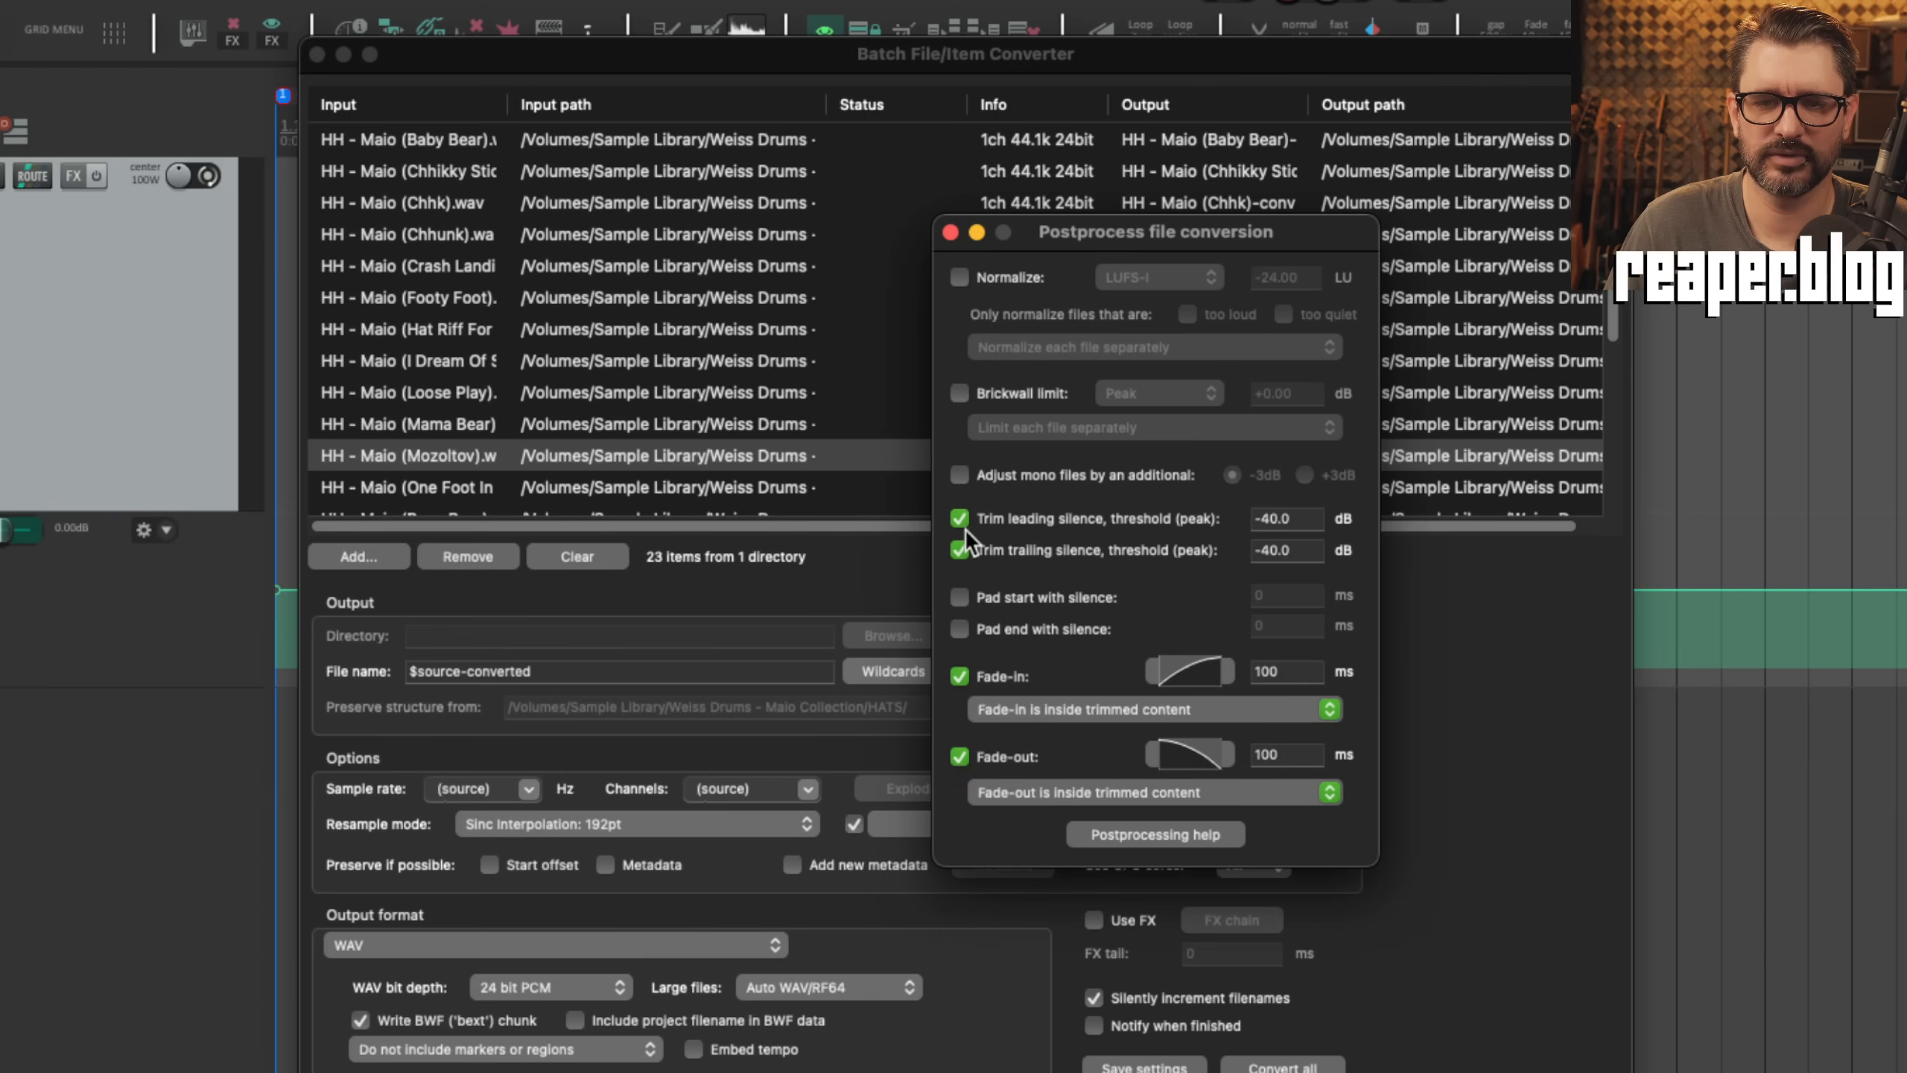
click(960, 518)
click(960, 550)
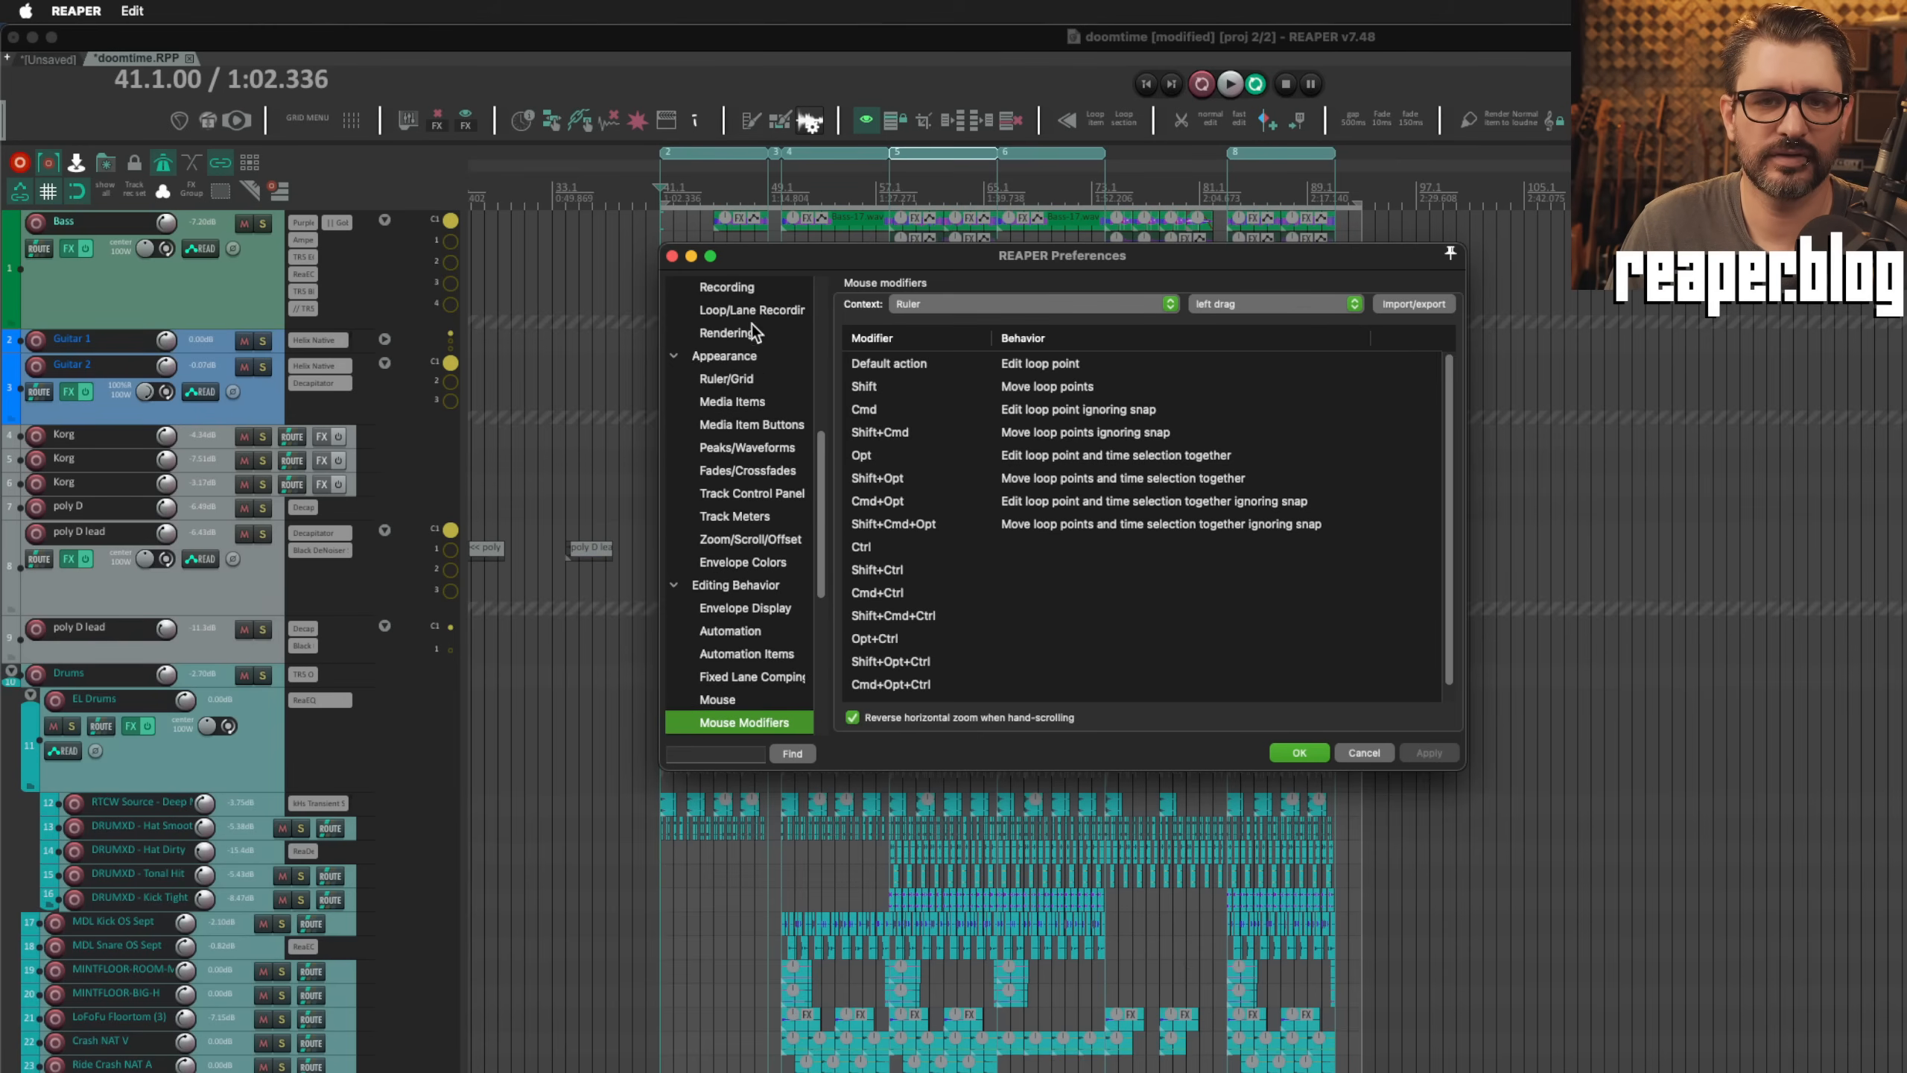
Step: In the Rendering preferences, enable the display of file length in samples for the render peaks display
click(751, 333)
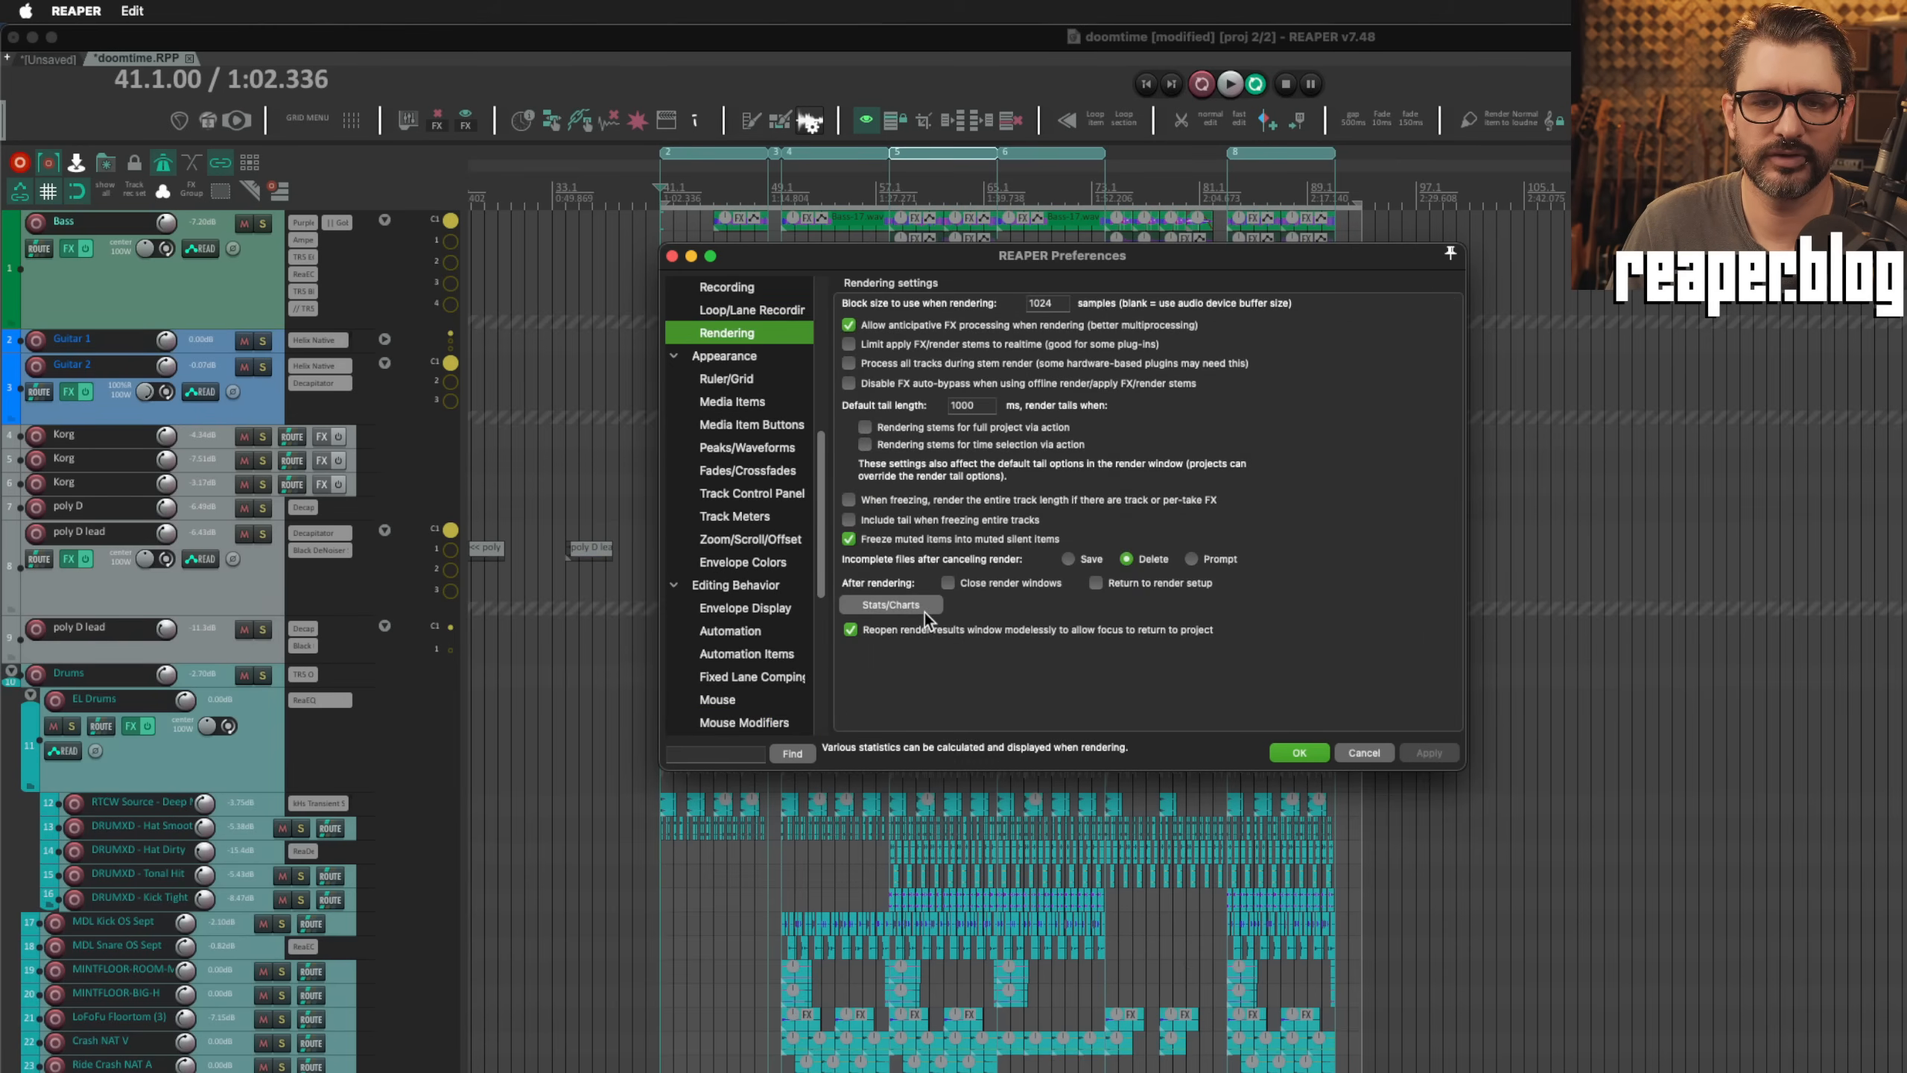
drag(980, 257, 915, 81)
click(854, 428)
mouse_move(971, 567)
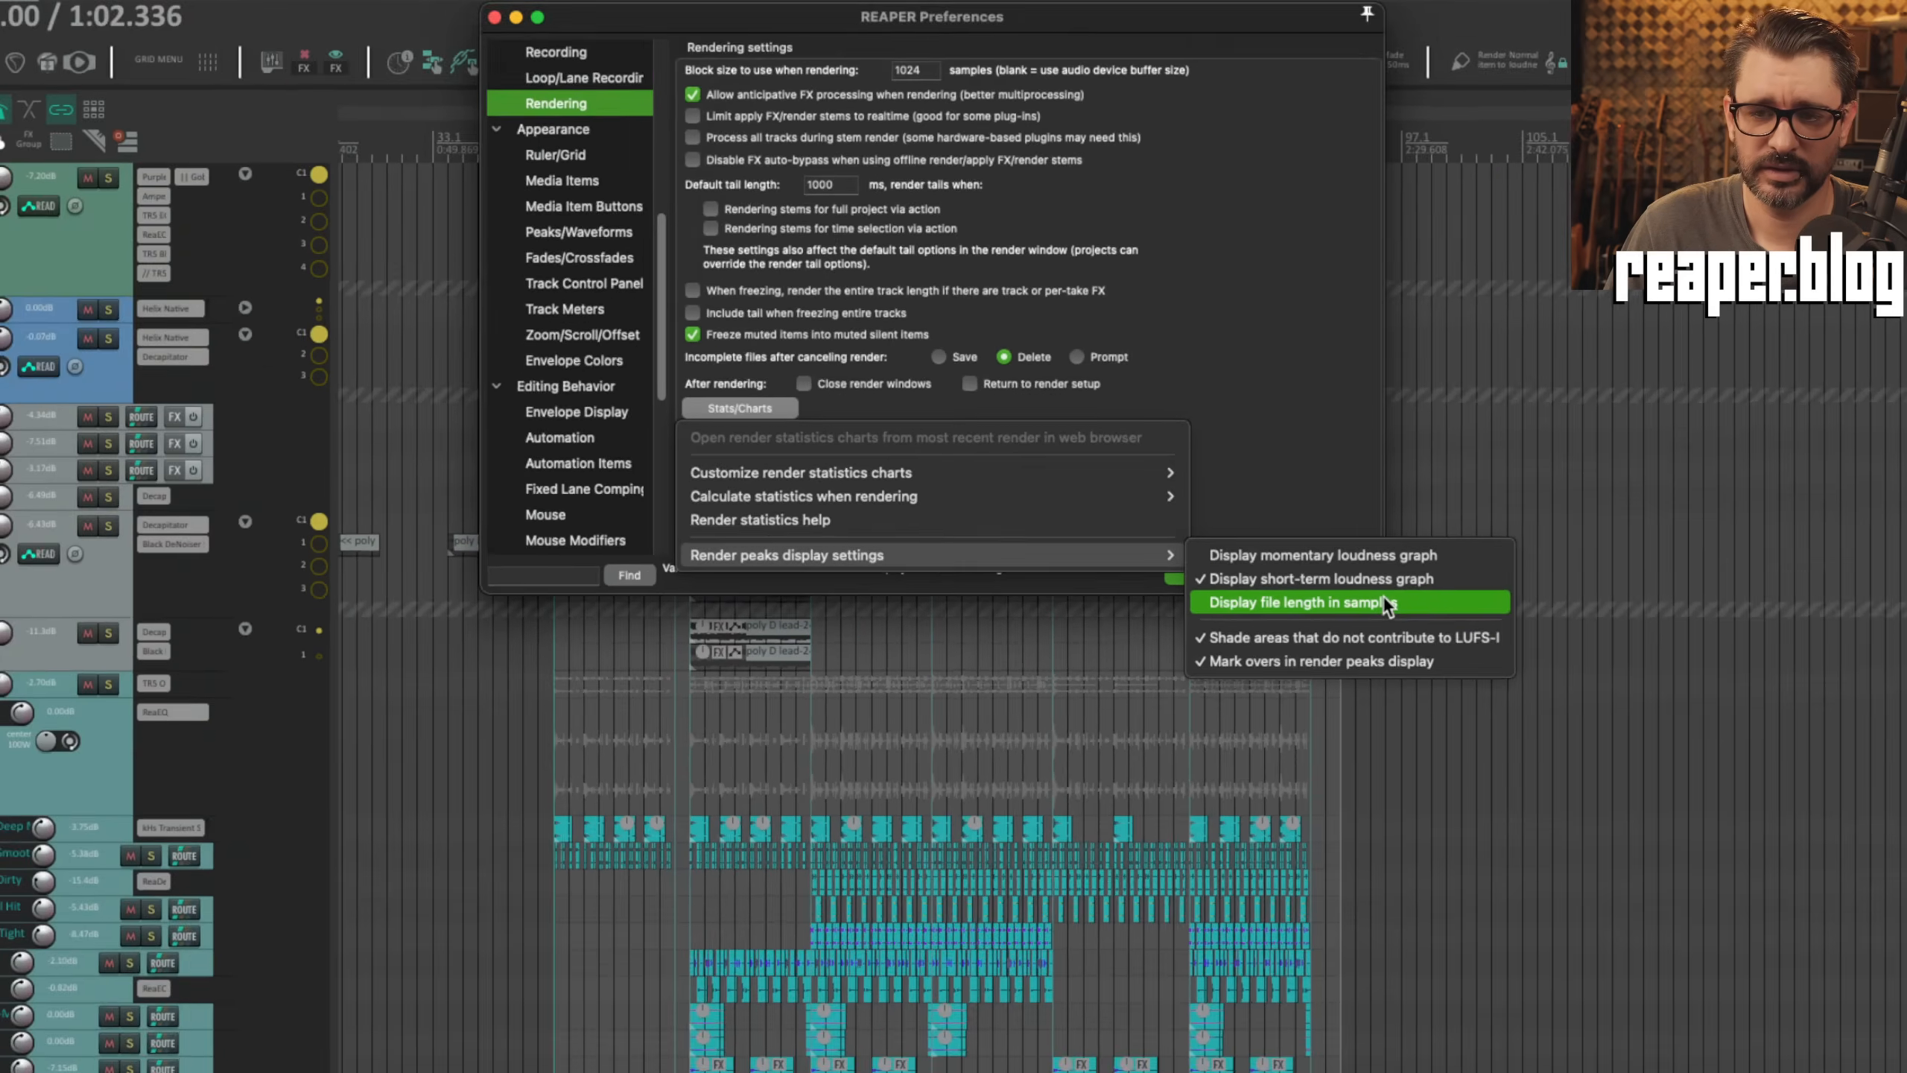
click(1385, 604)
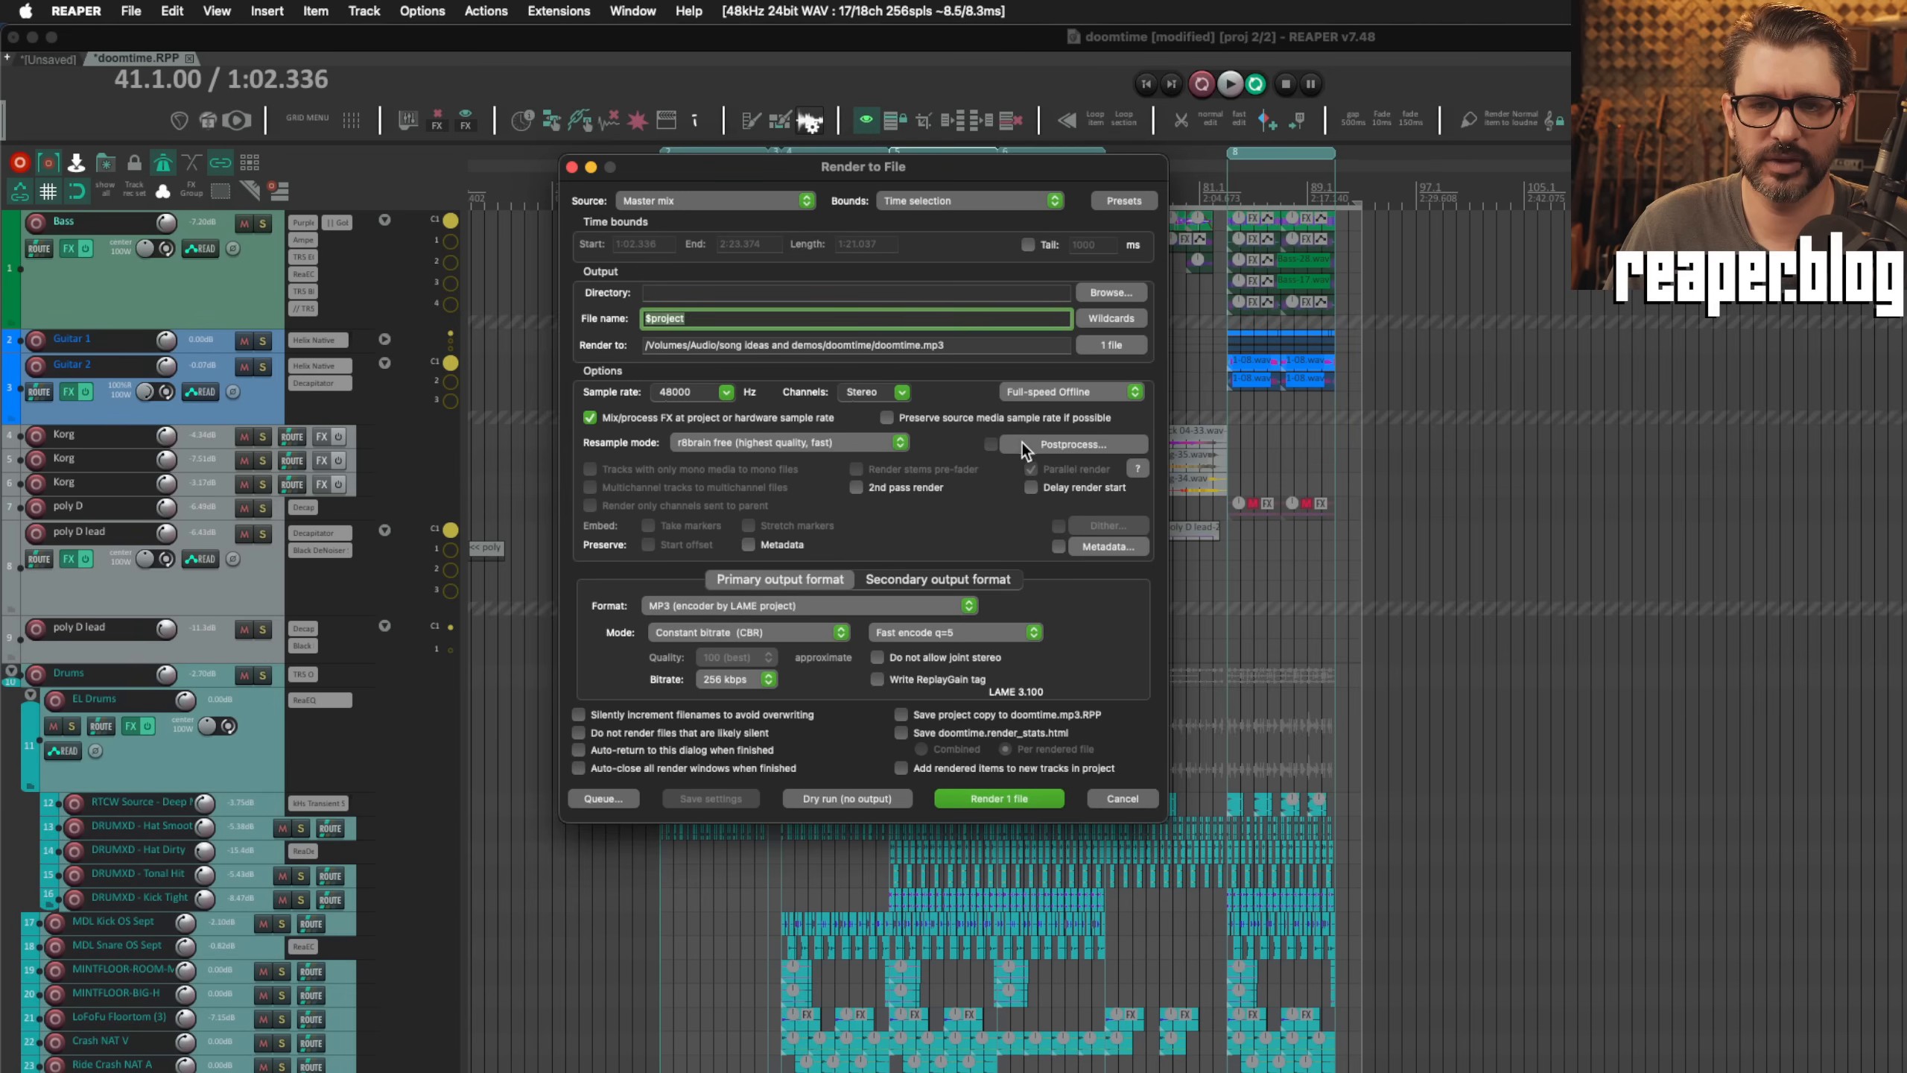
Step: Open the render postprocessing settings and enable trimming of leading and trailing silence
click(1022, 445)
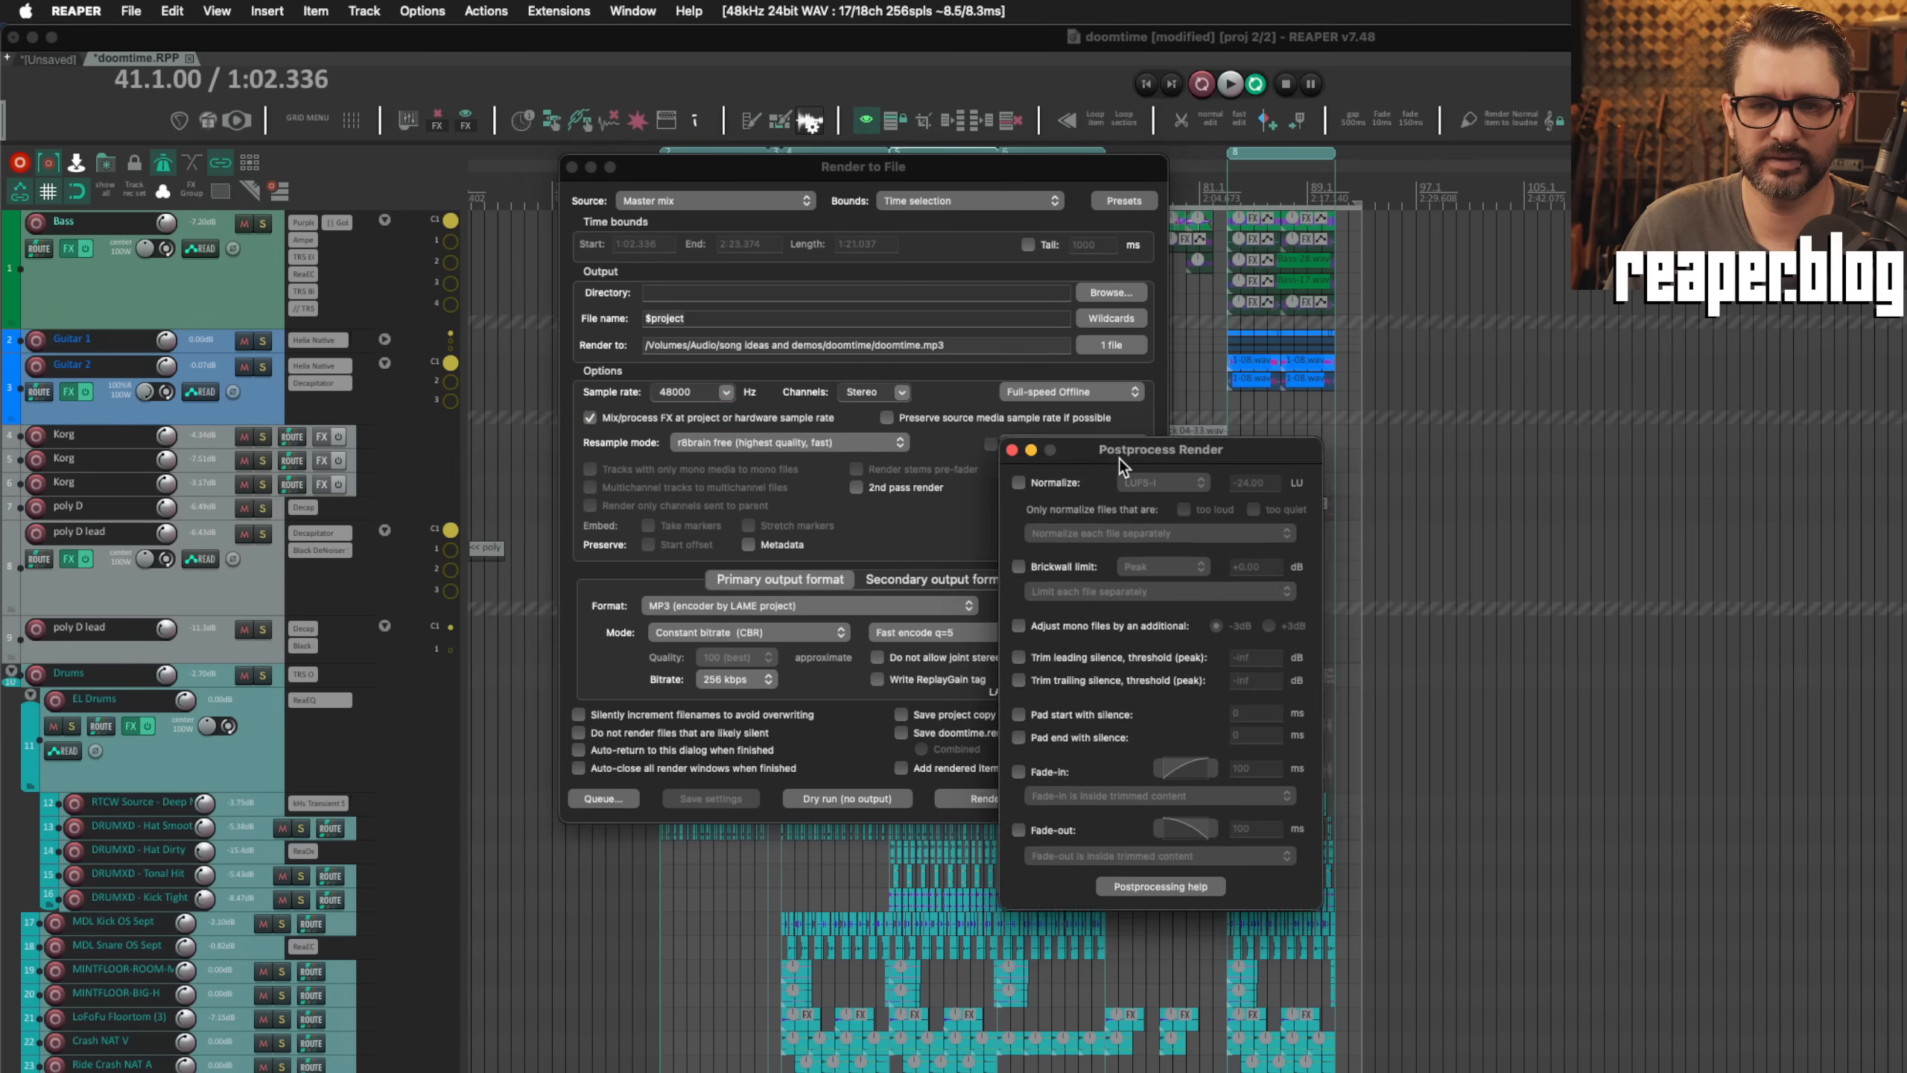
drag(1119, 451, 1002, 79)
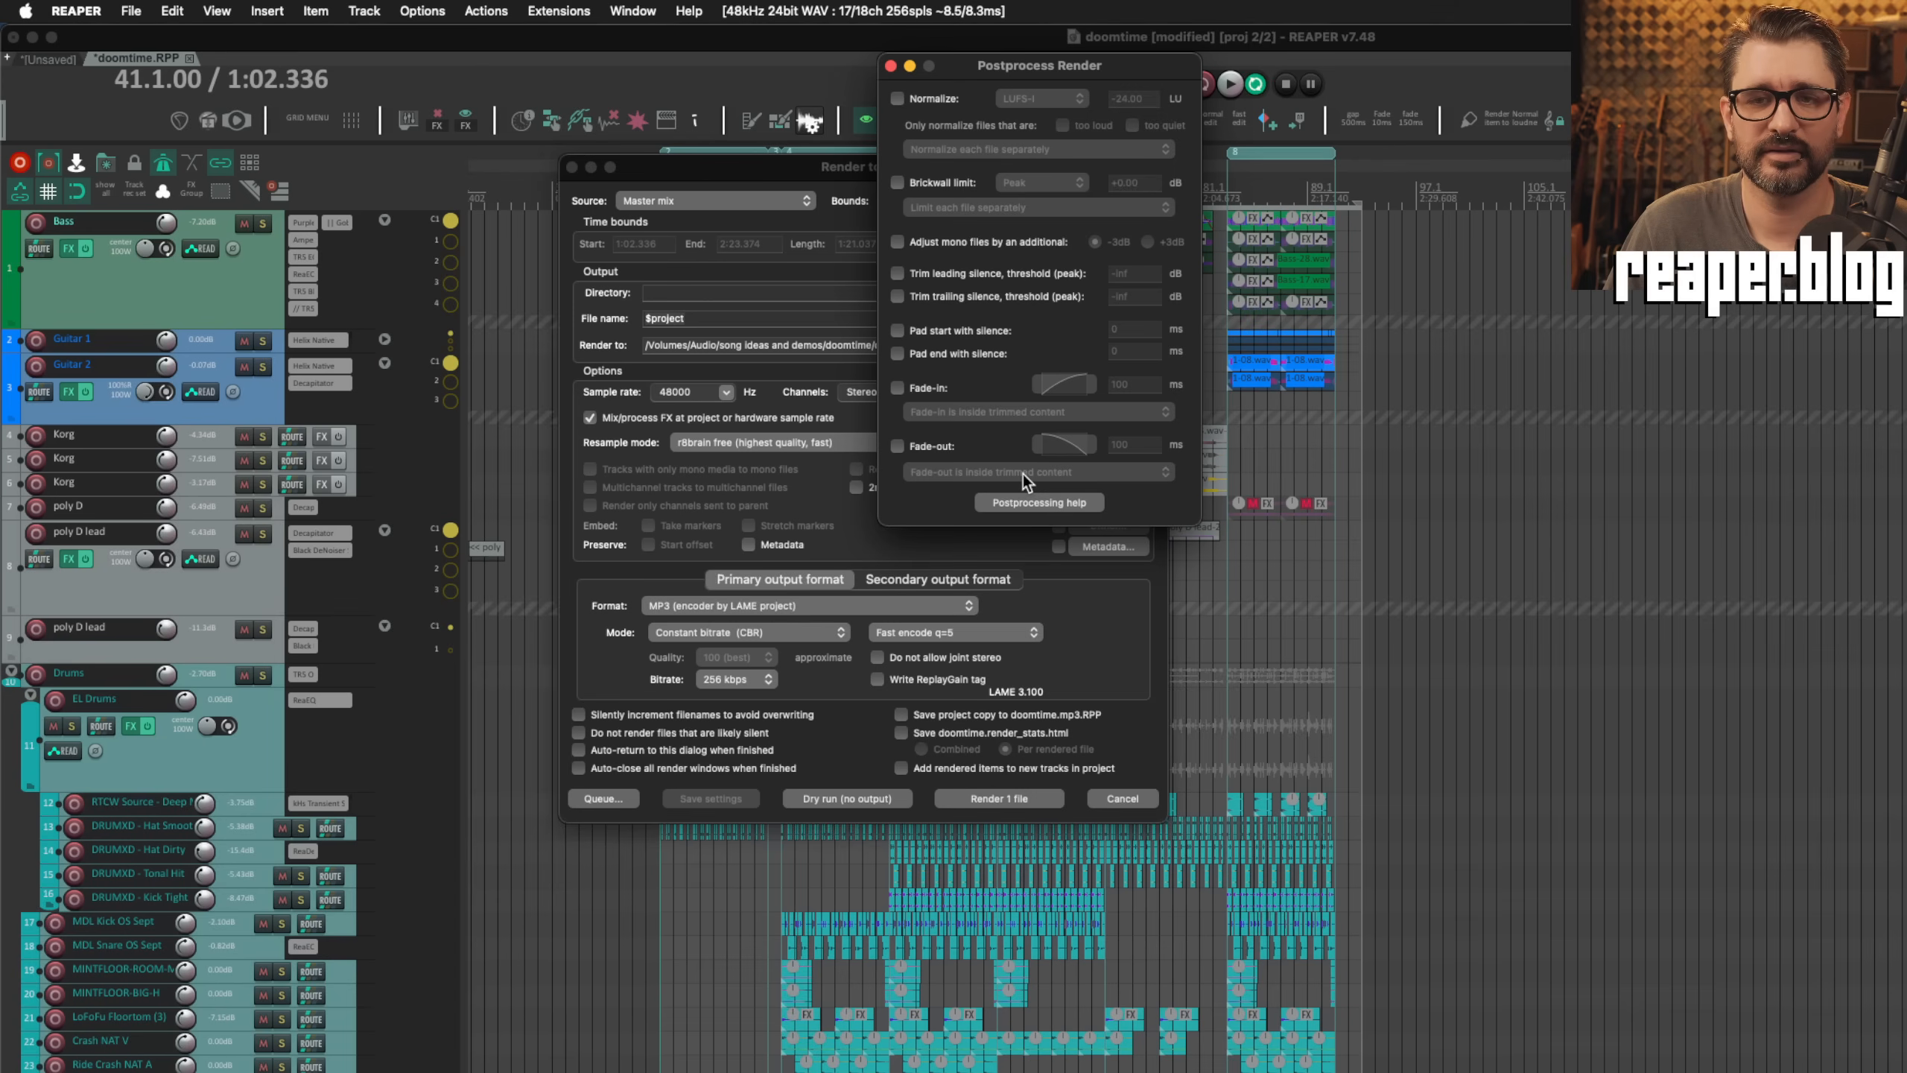
click(939, 275)
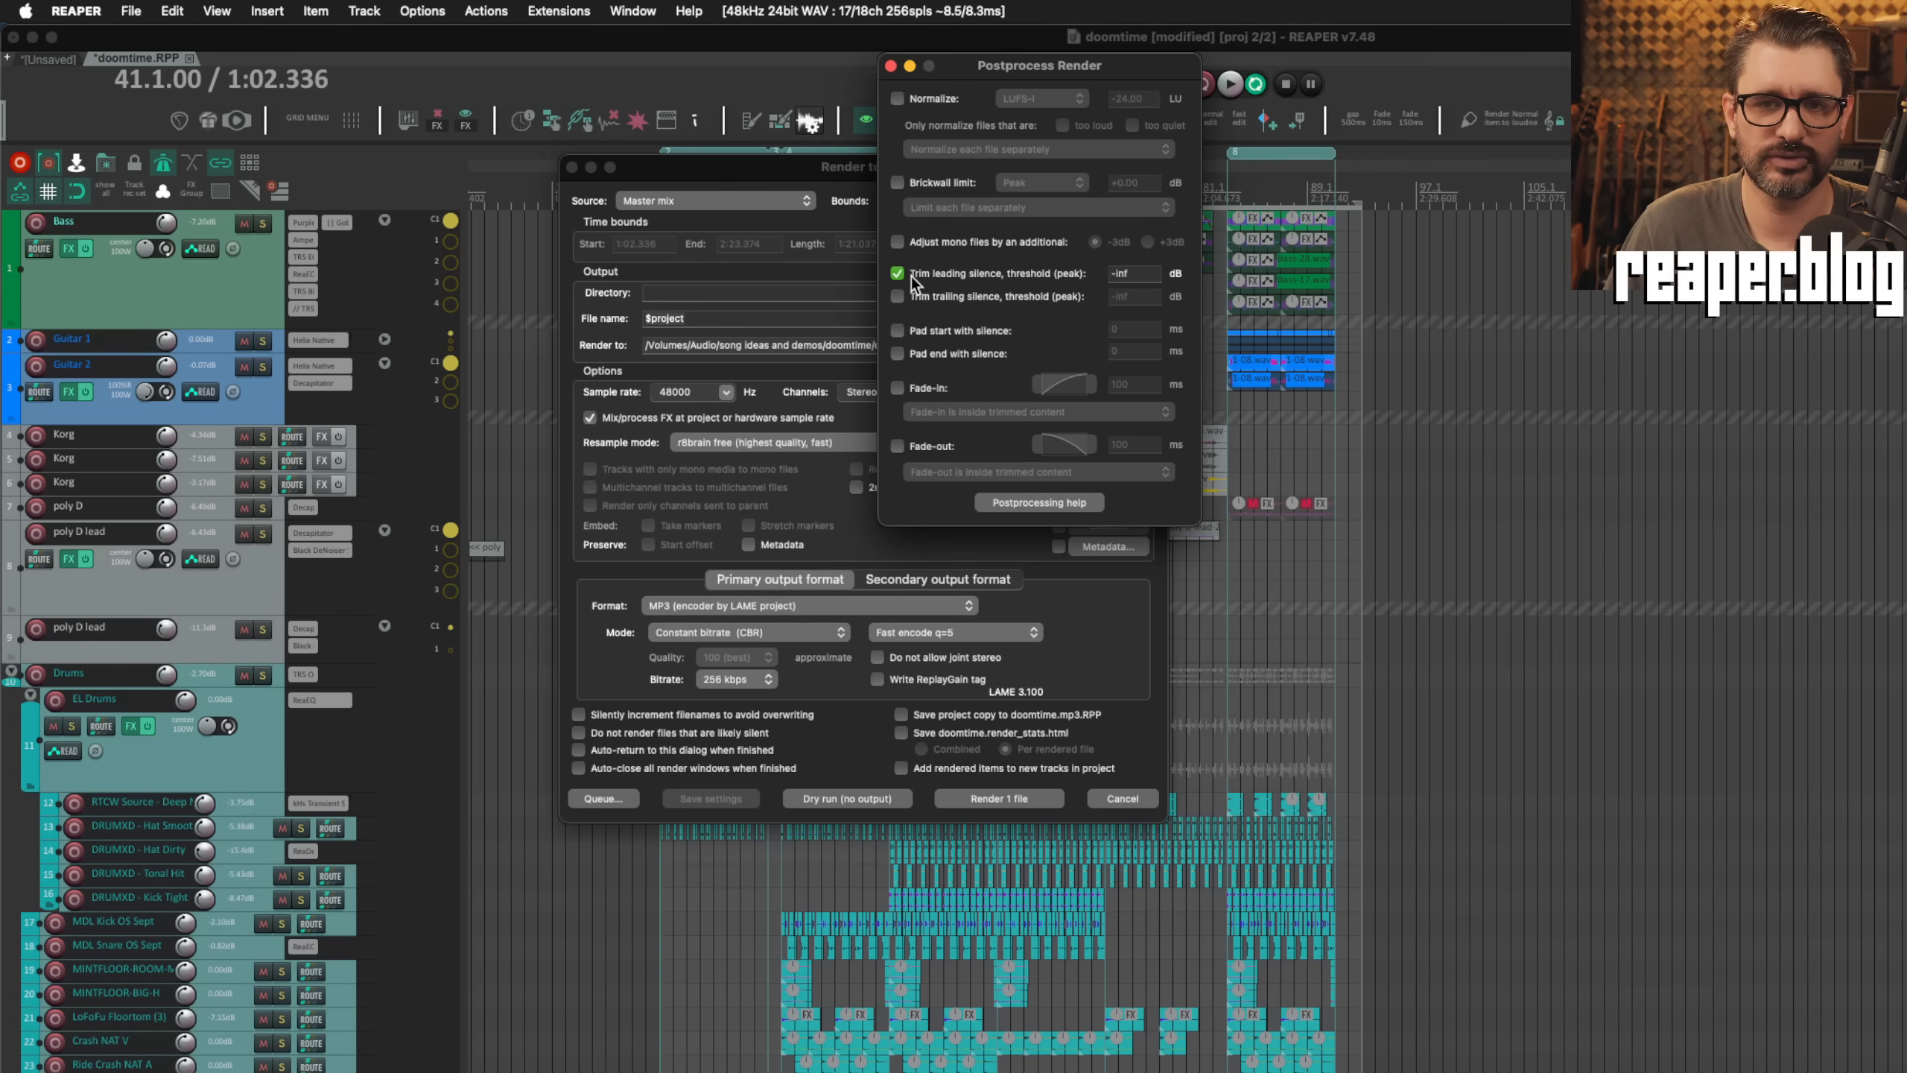
click(898, 297)
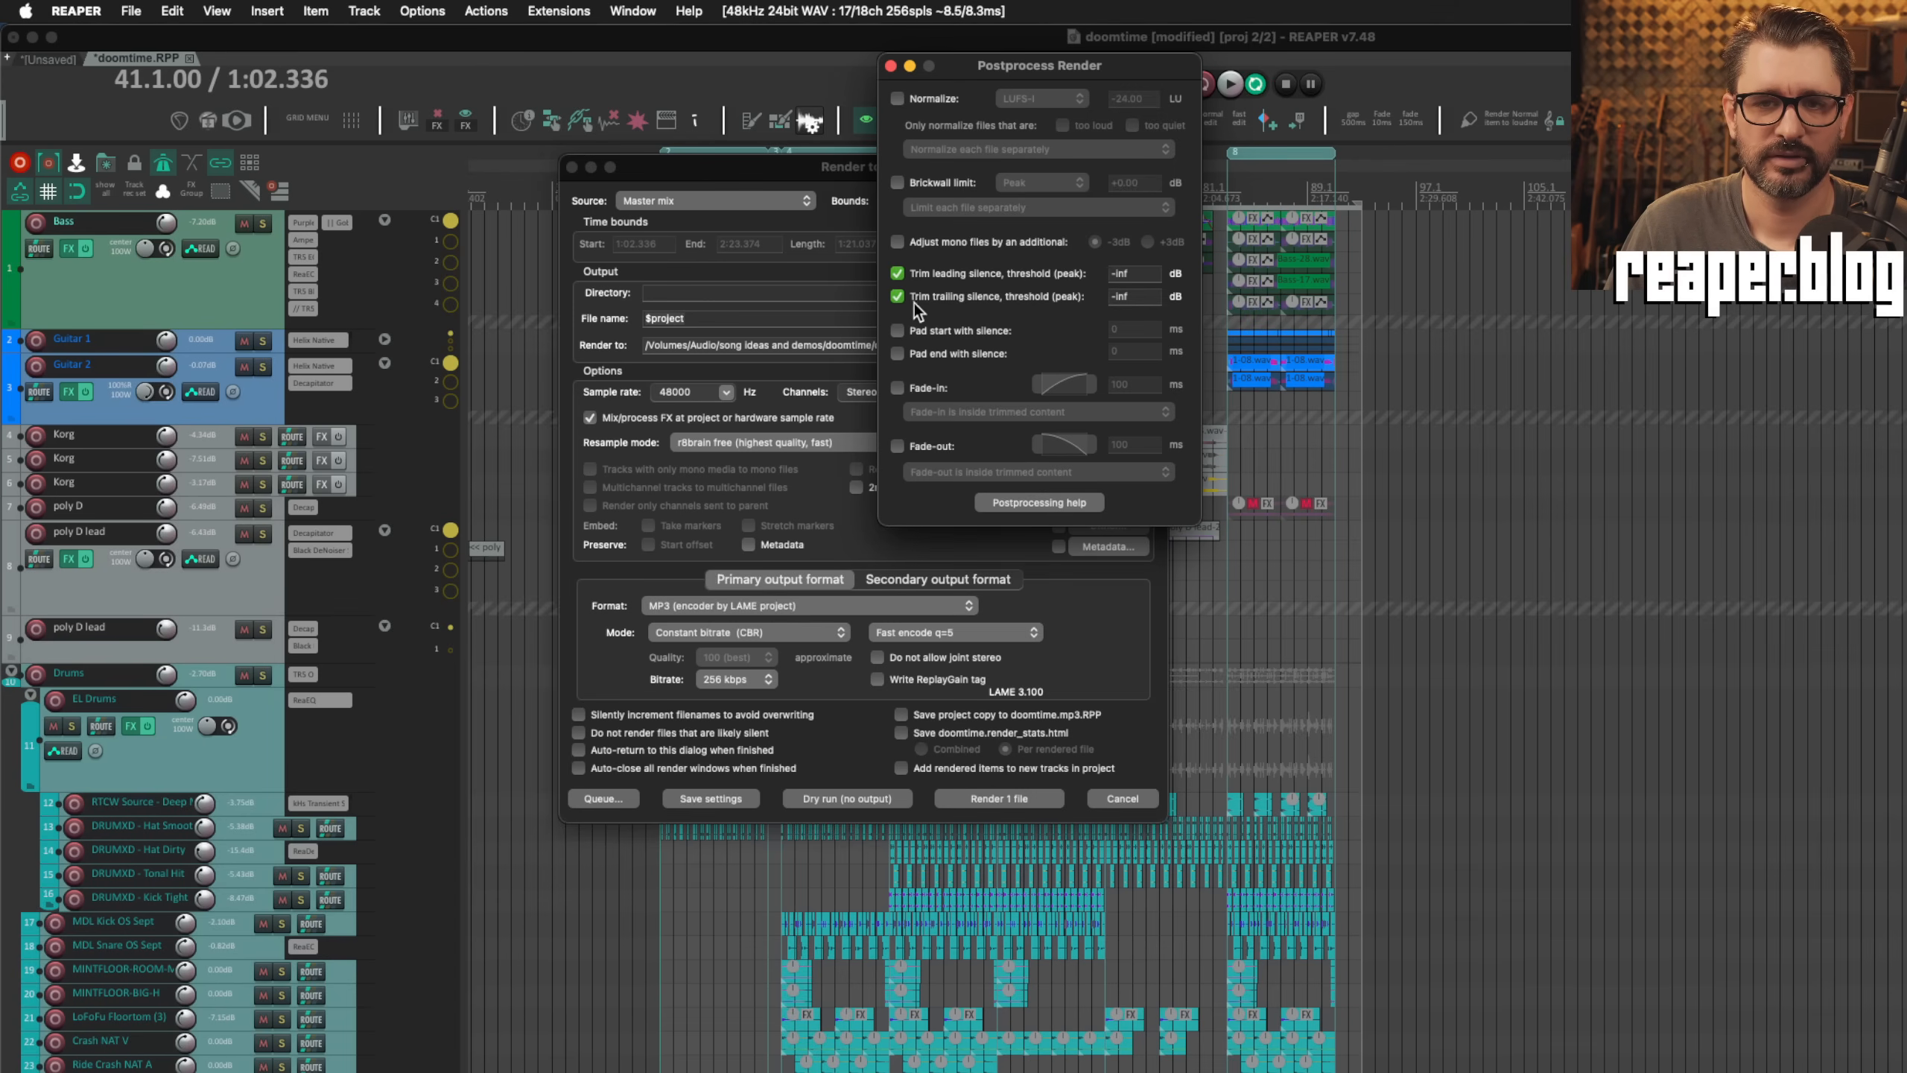
Step: Review the render fade-in's placement and shape options while toggling it on and off, and close the postprocessing settings
click(900, 388)
click(976, 412)
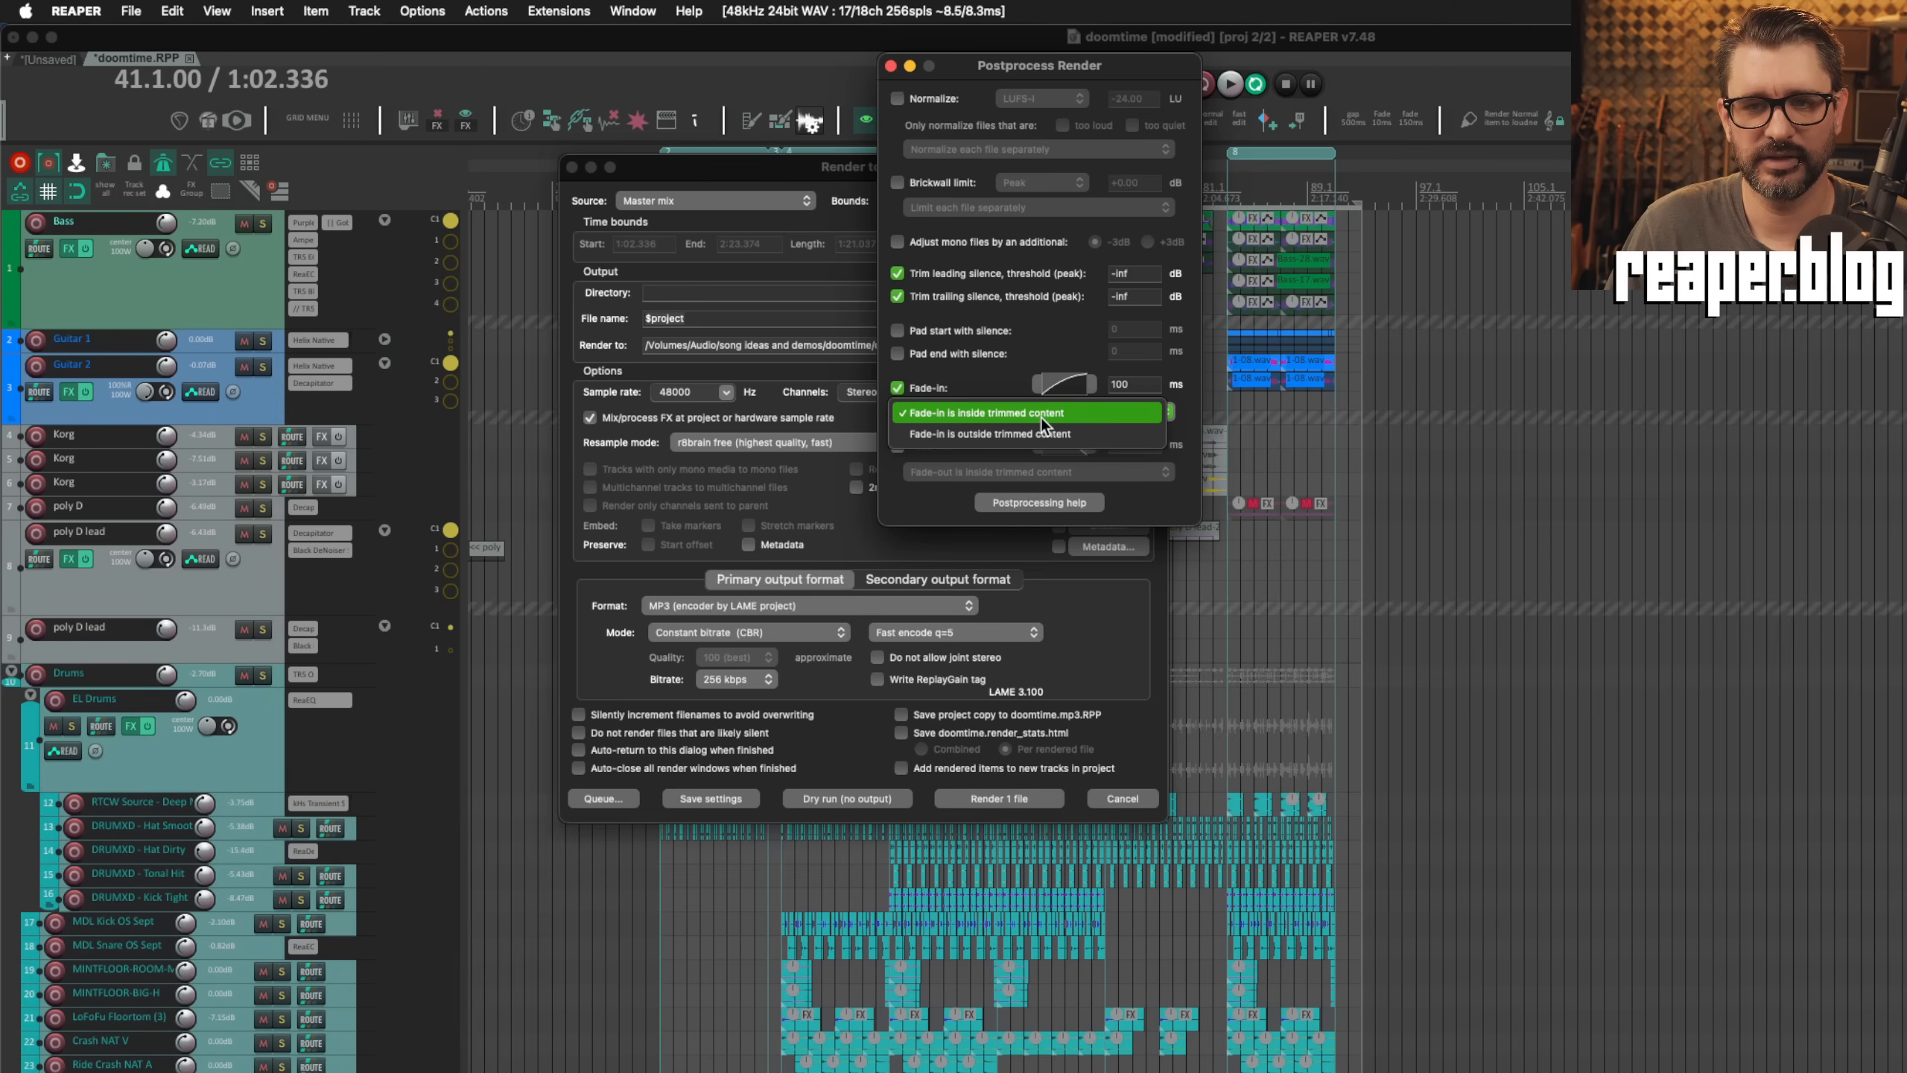
click(1030, 382)
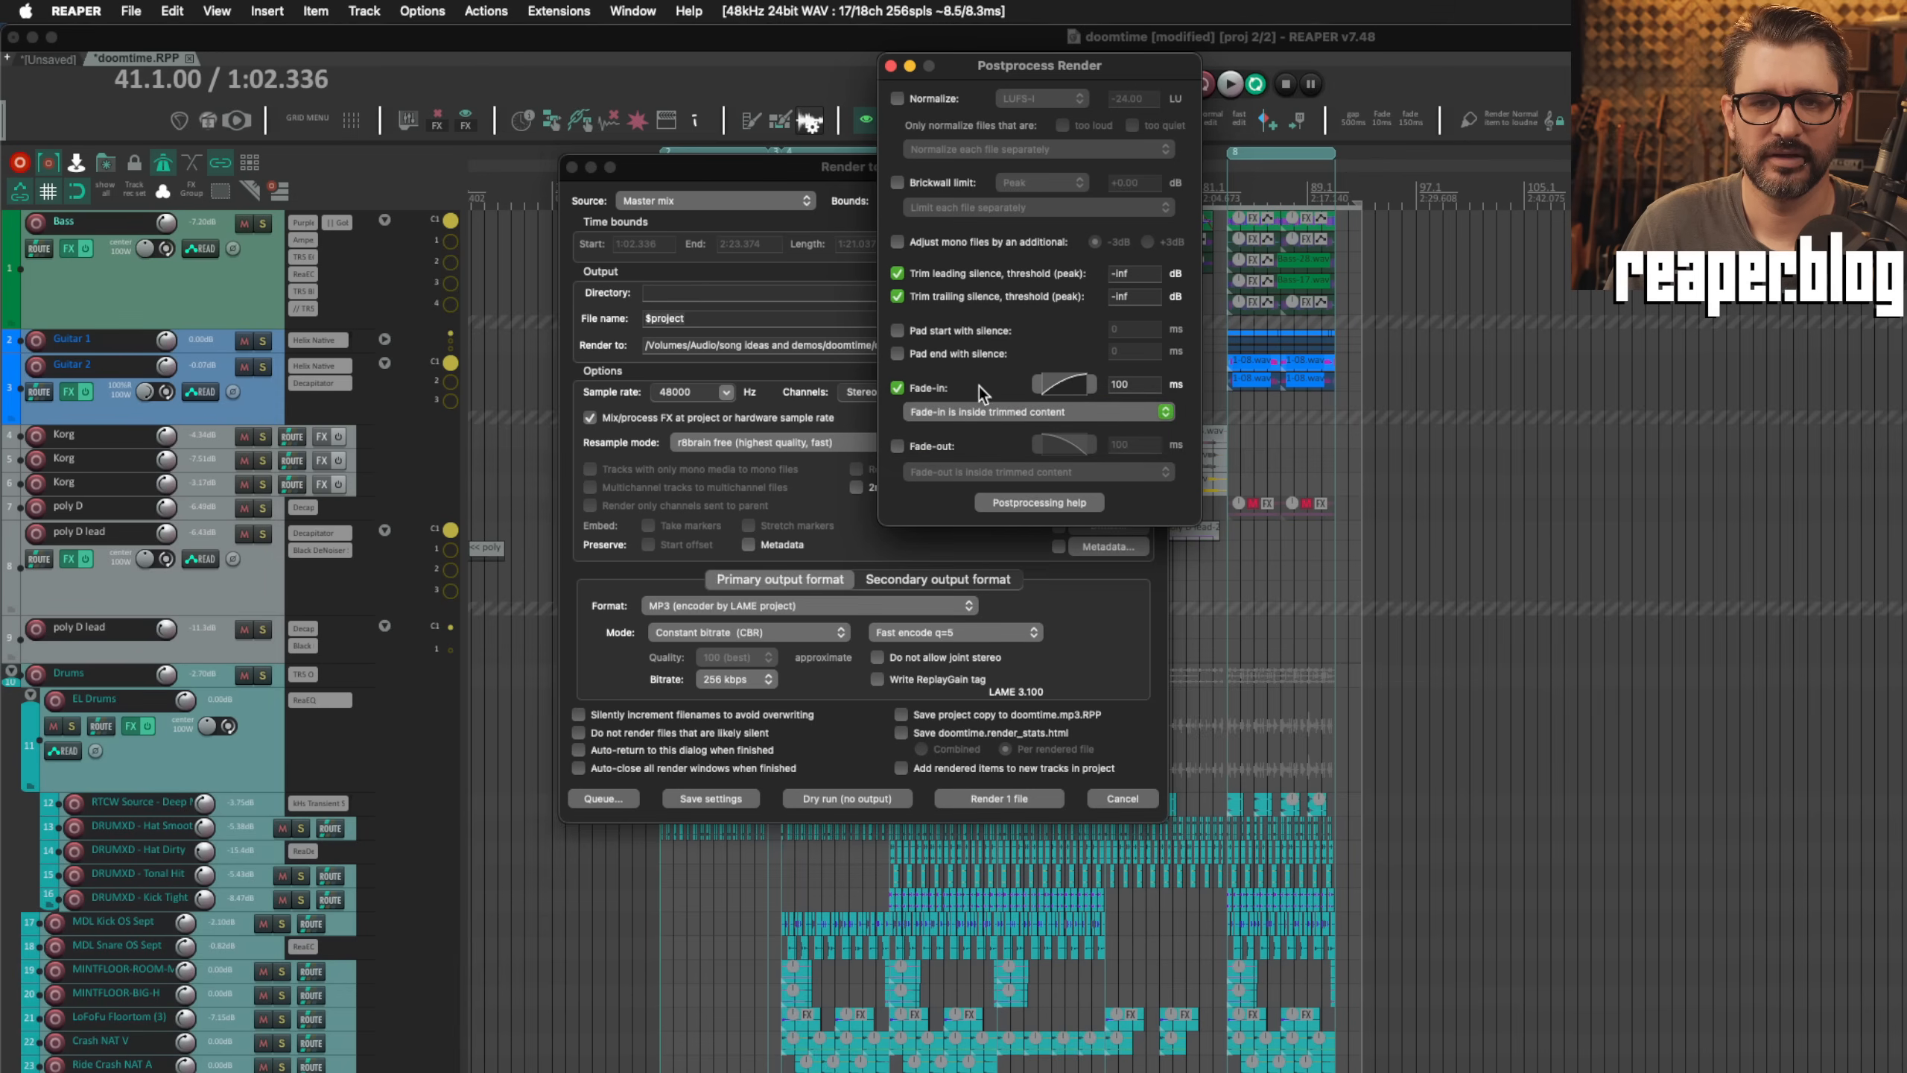
click(900, 387)
click(900, 387)
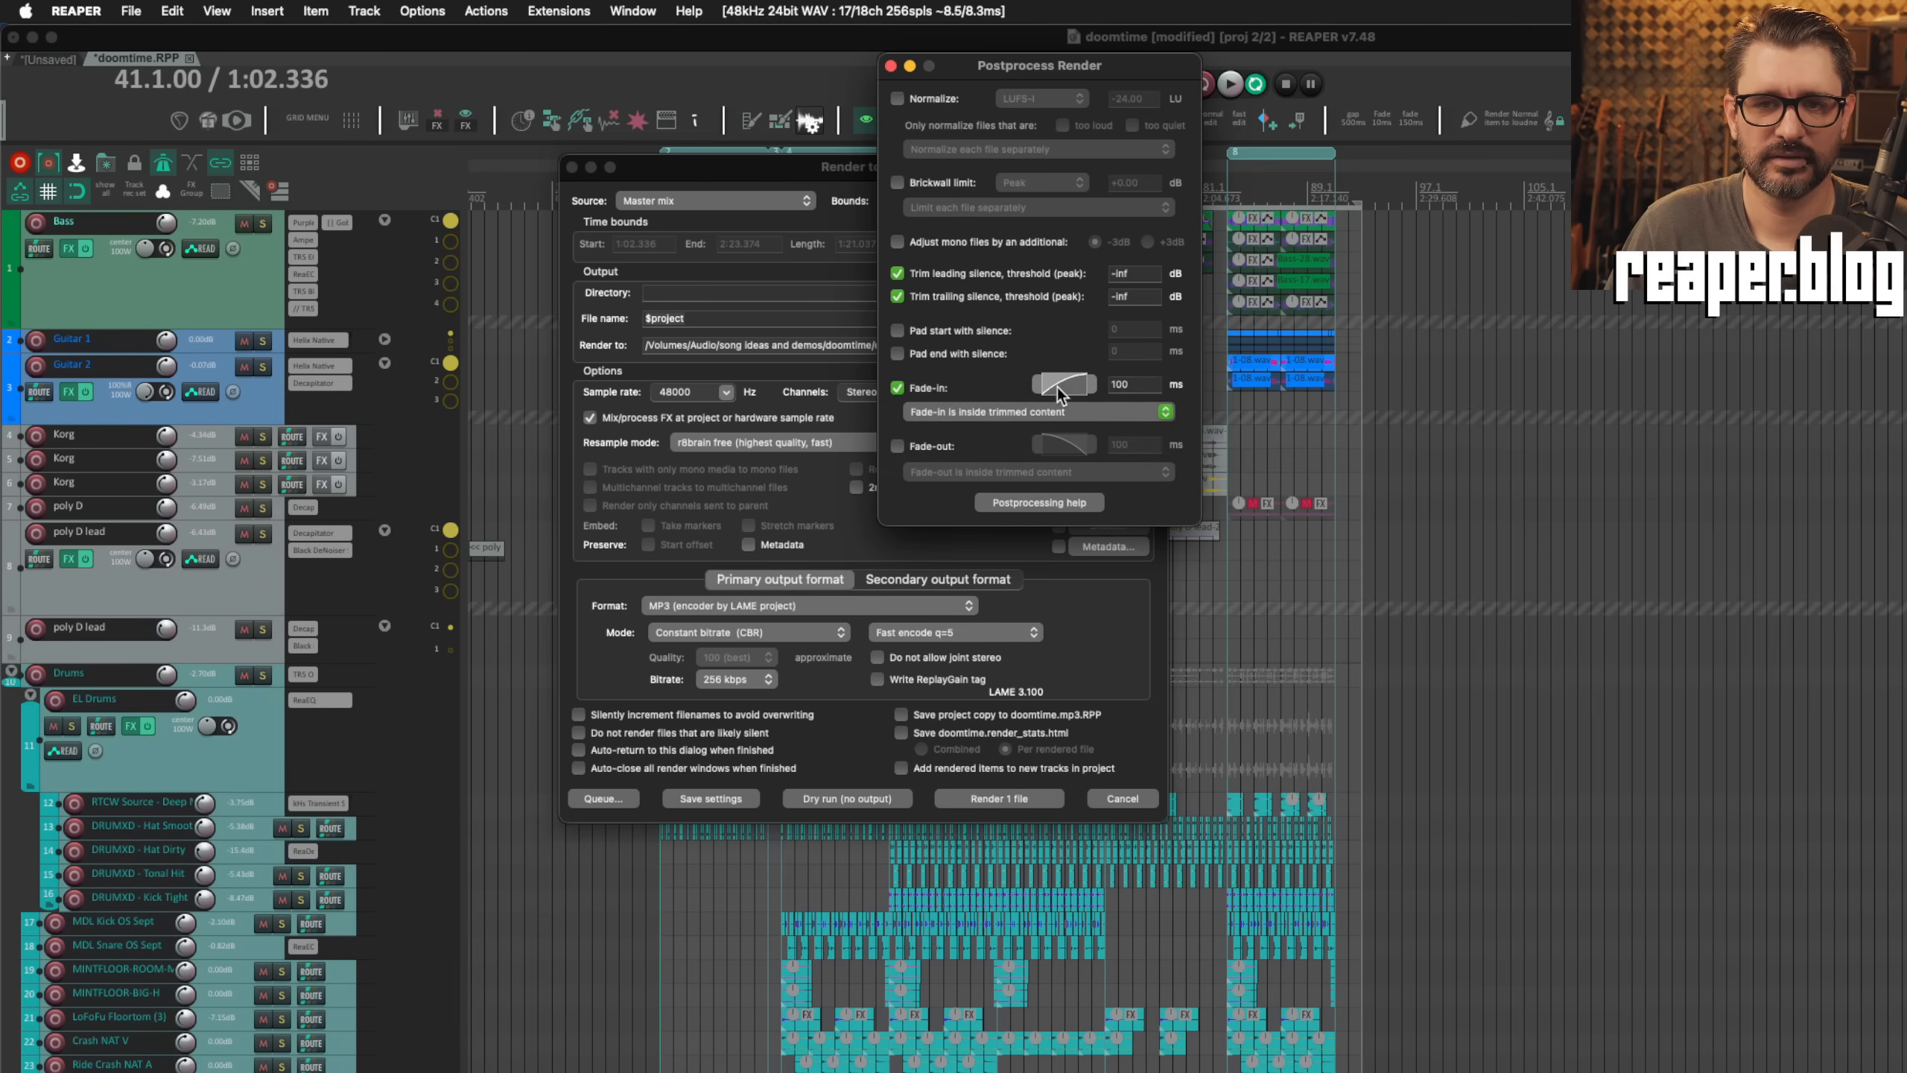
click(1058, 385)
click(956, 386)
click(900, 388)
key(Escape)
Step: Render the time selection of the master mix to doomtime.mp3 and open its render statistics charts in the web browser
click(1008, 798)
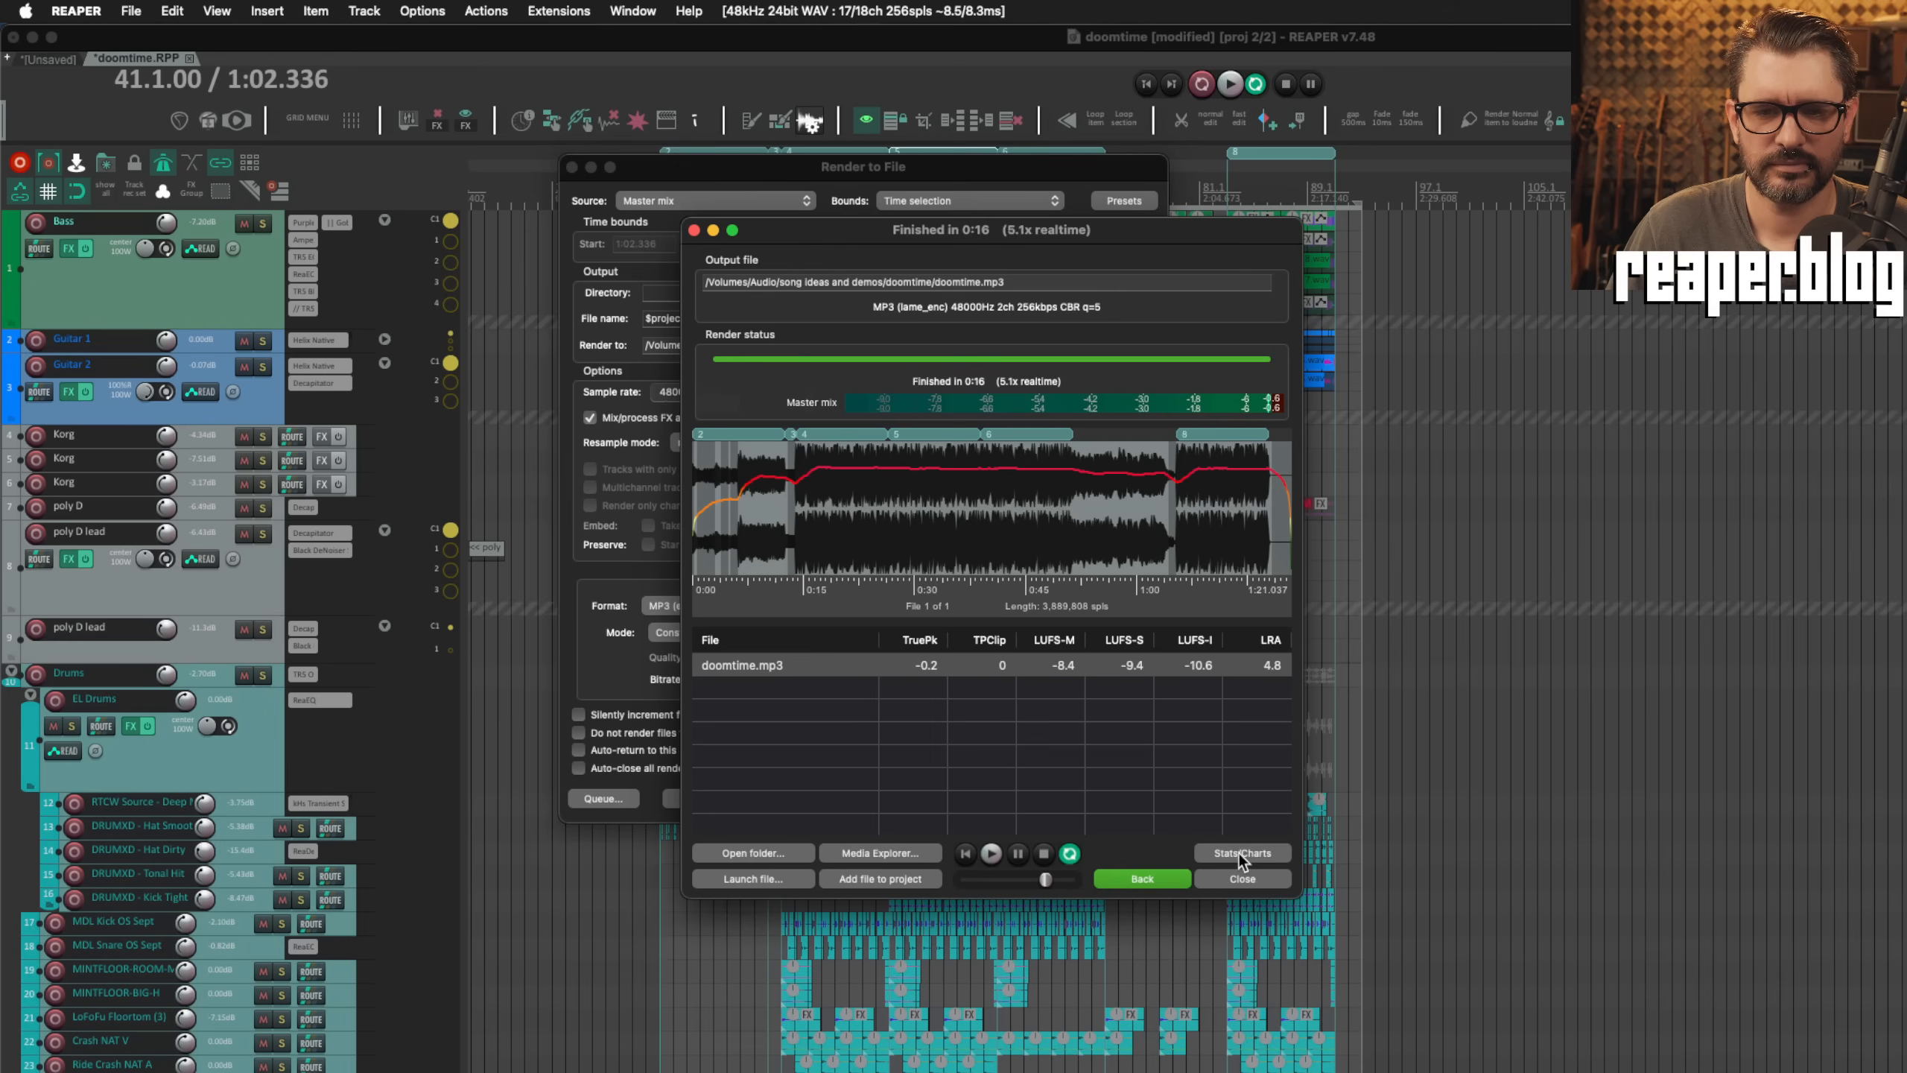
click(1242, 854)
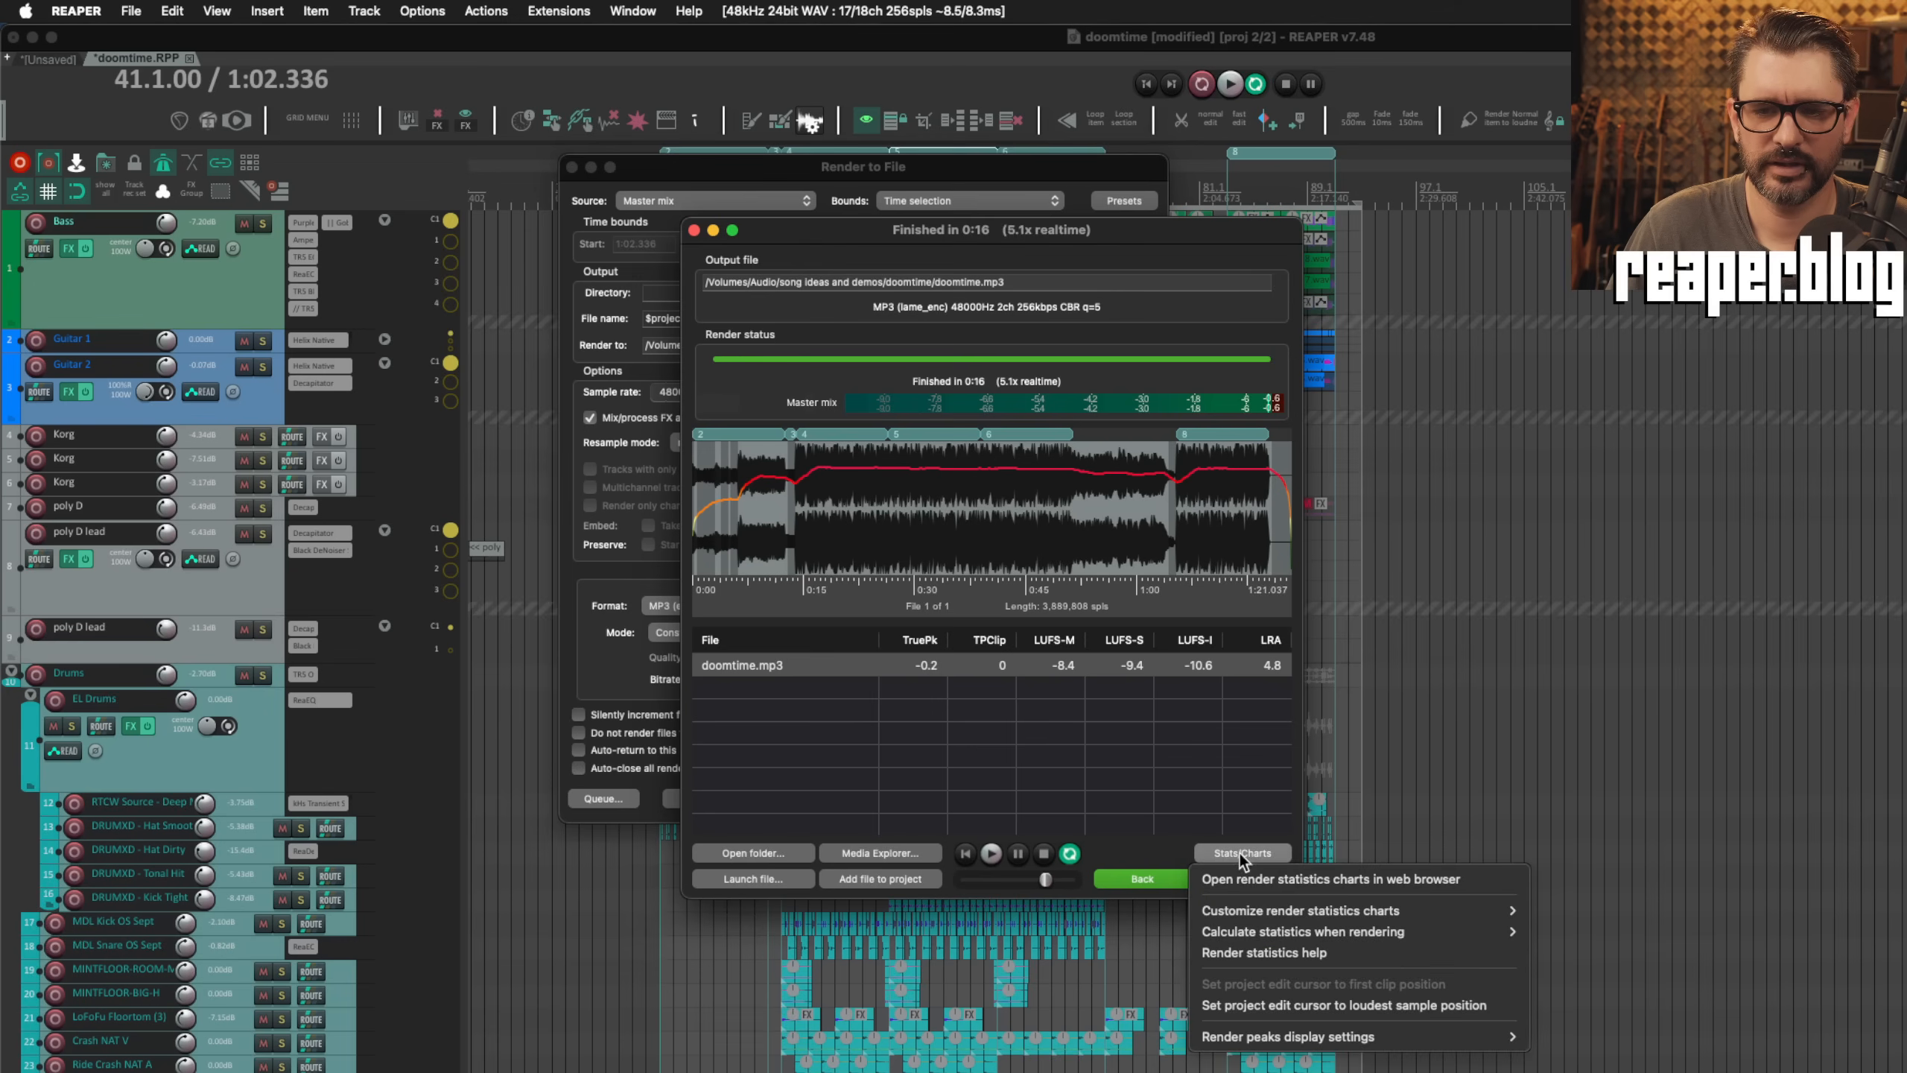
click(1308, 883)
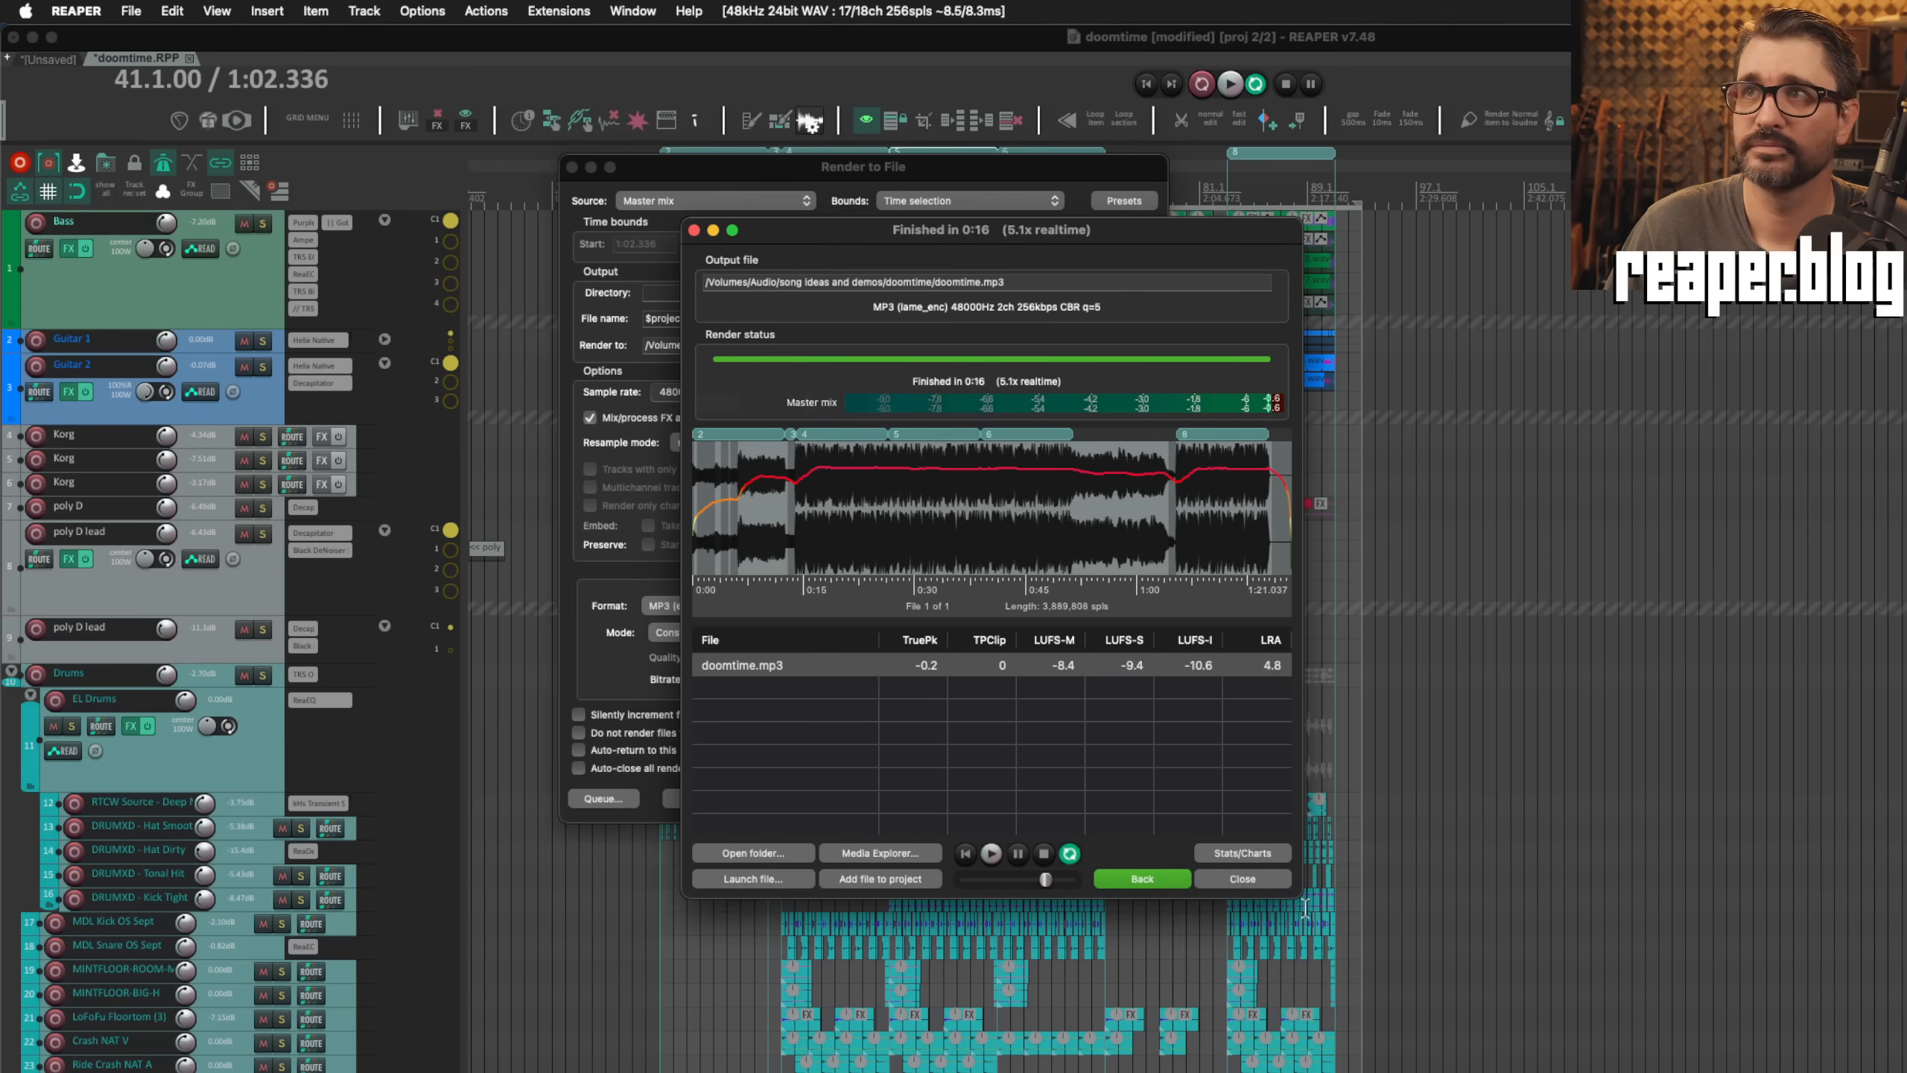
Step: Examine the loudness charts for doomtime.mp3 in Firefox, and return to REAPER to check the file length in samples
scroll(332, 367, down, 1)
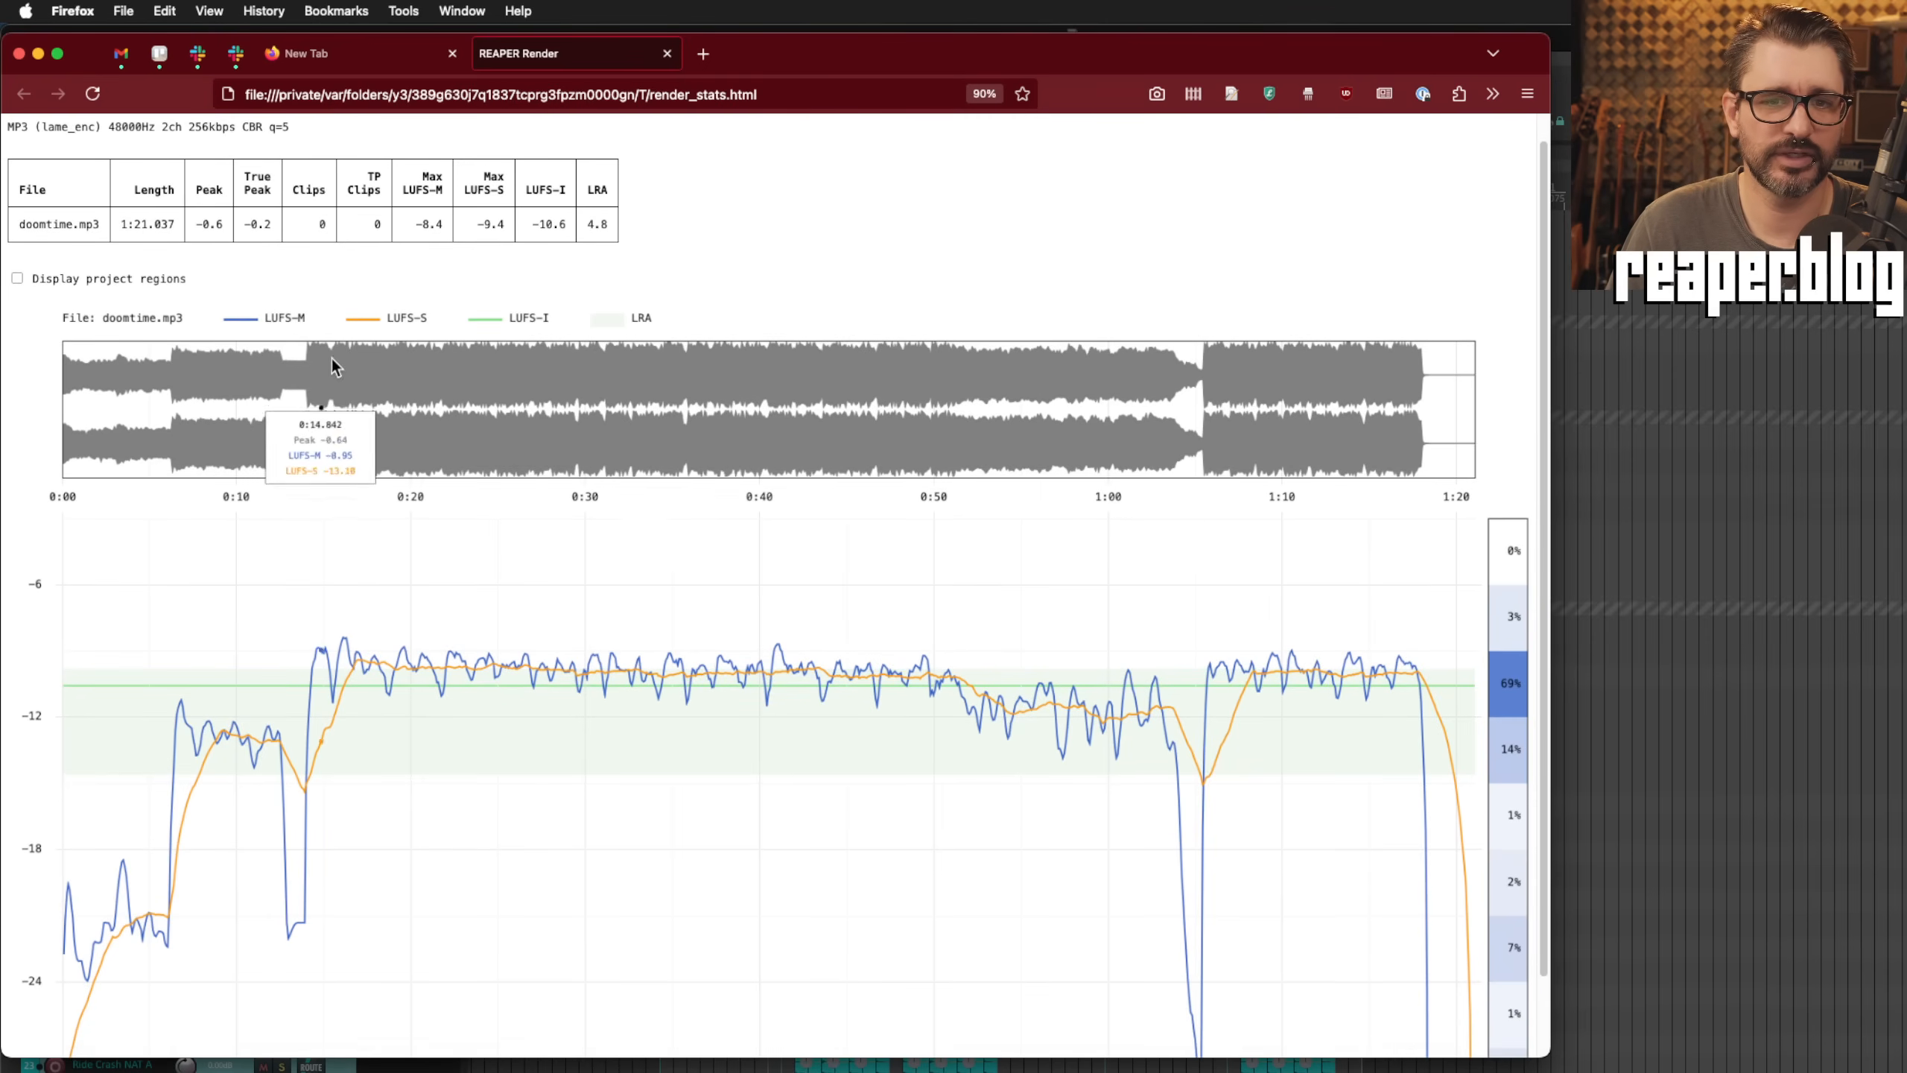
scroll(451, 736, down, 1)
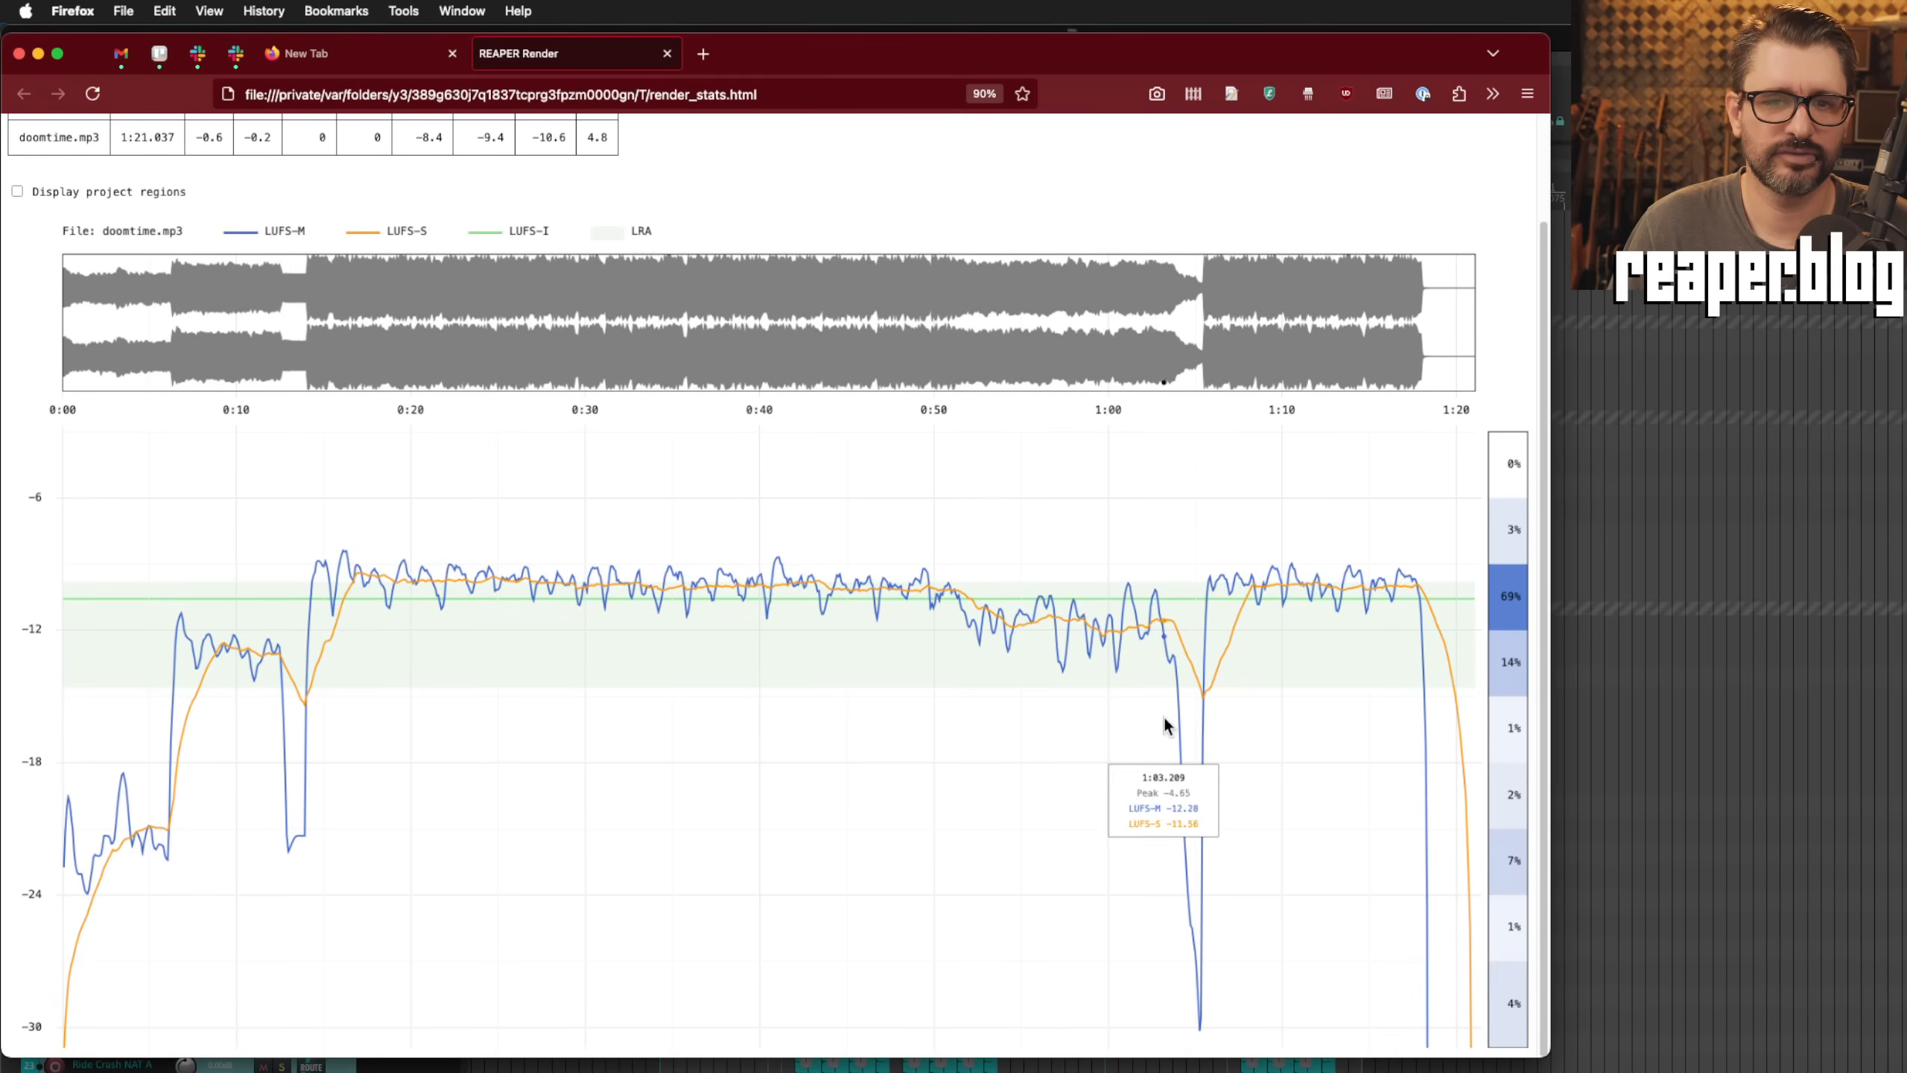
scroll(1187, 722, up, 2)
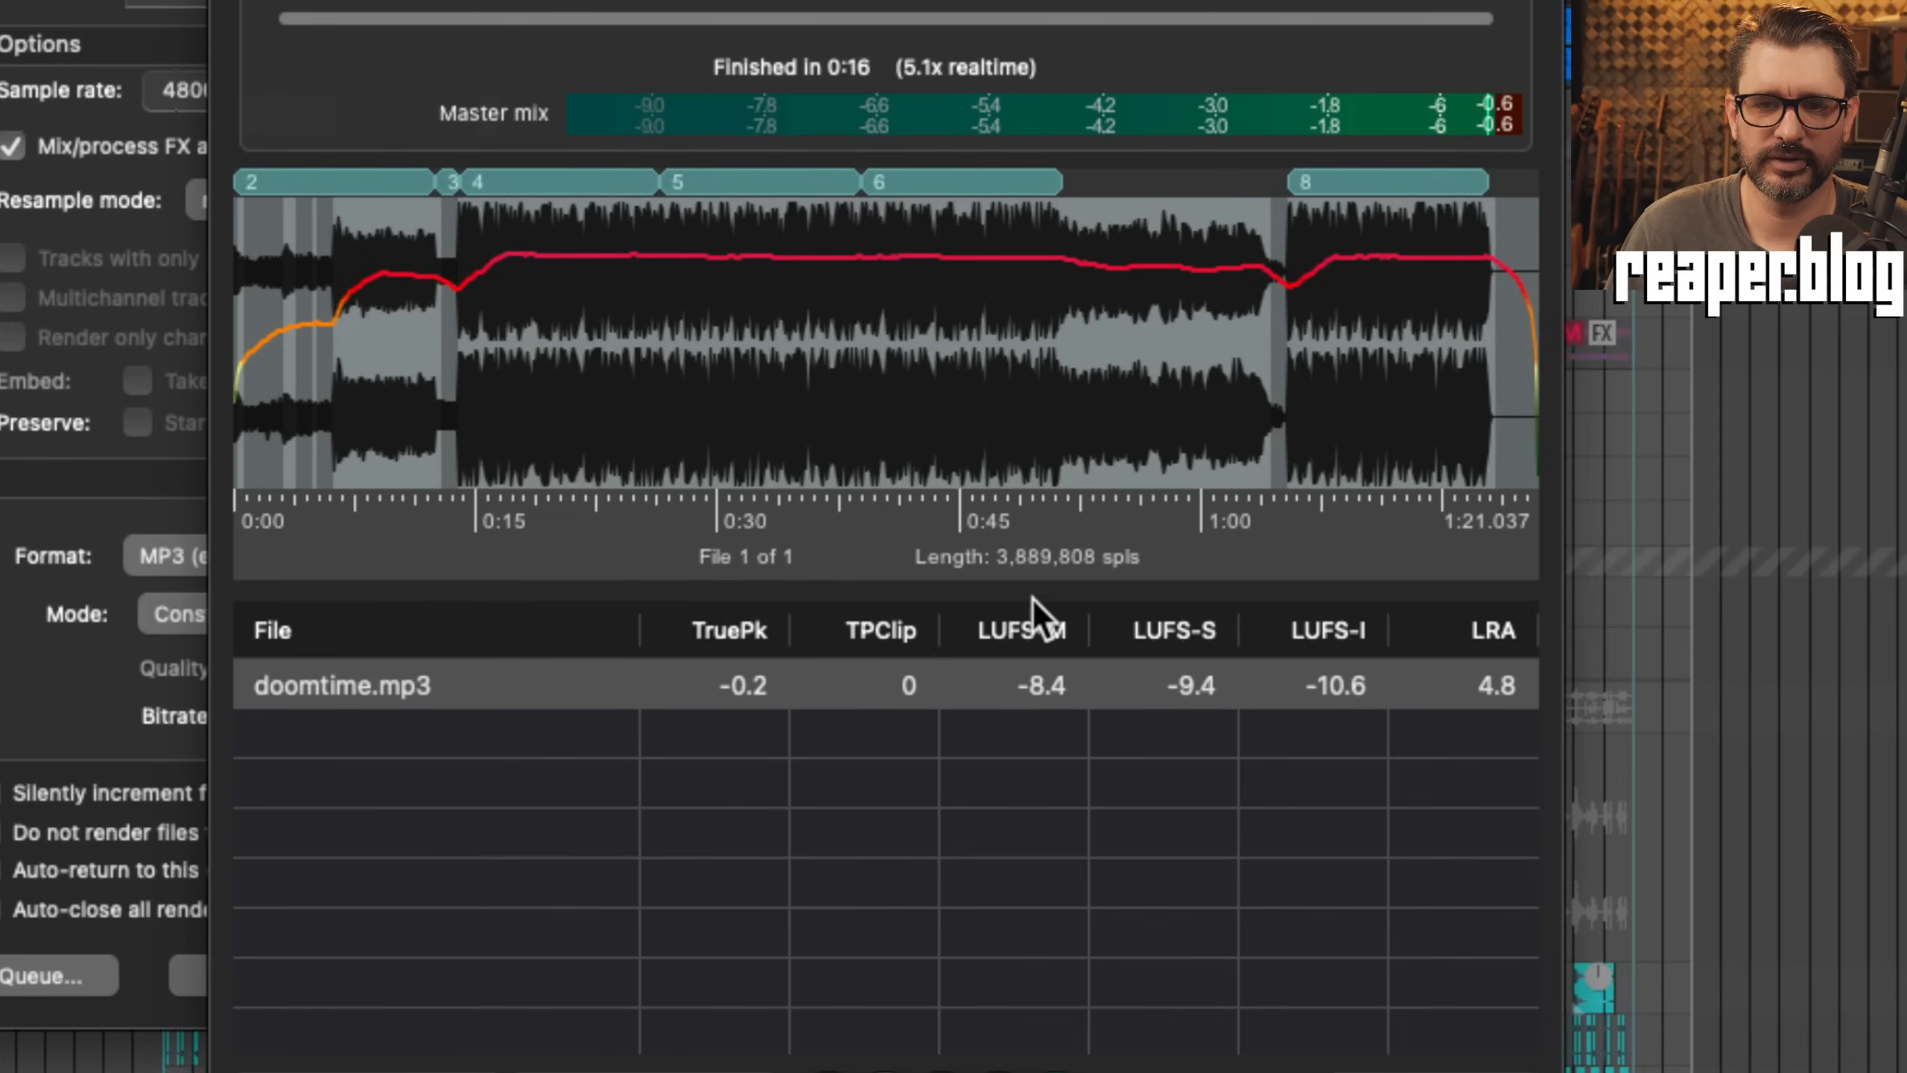
drag(1032, 589, 1034, 637)
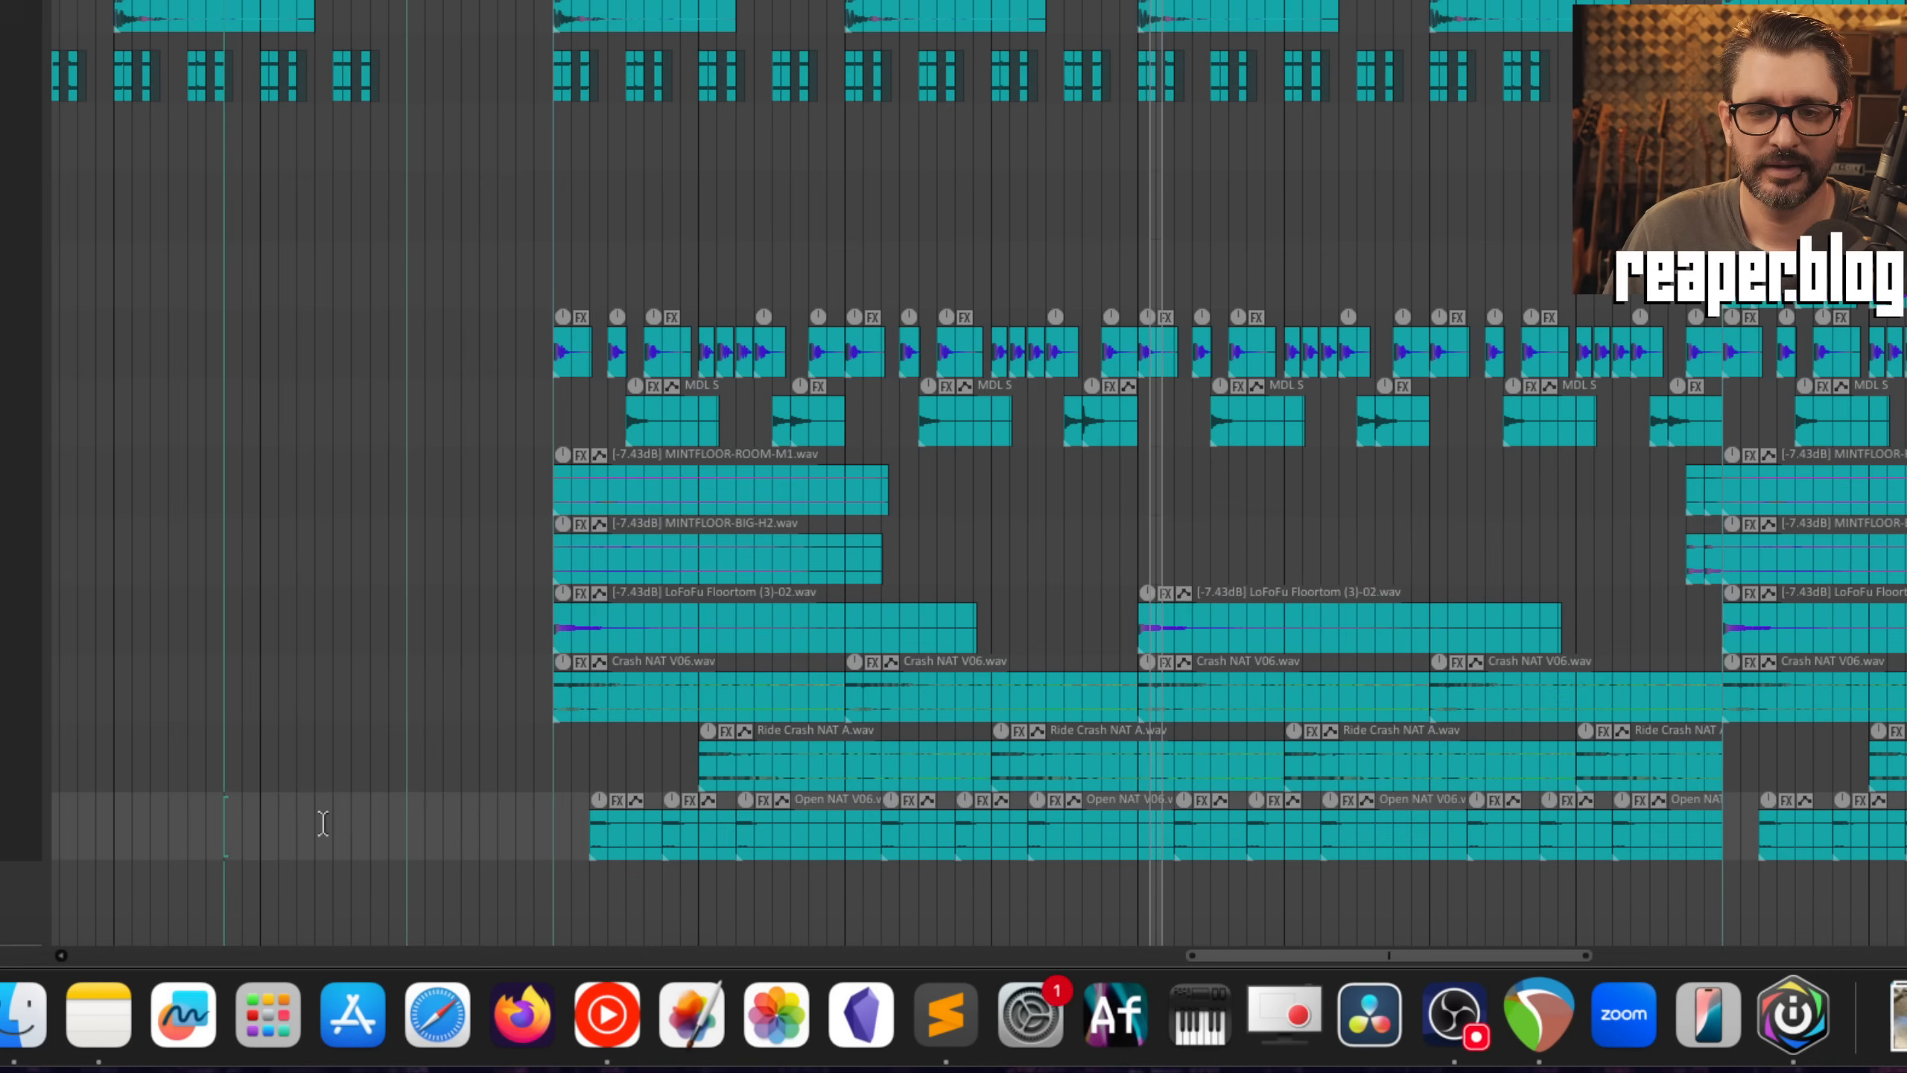
Step: Group the first MINTFLOOR-ROOM and MINTFLOOR-BIG items on the drum tracks
click(657, 490)
shift+click(656, 558)
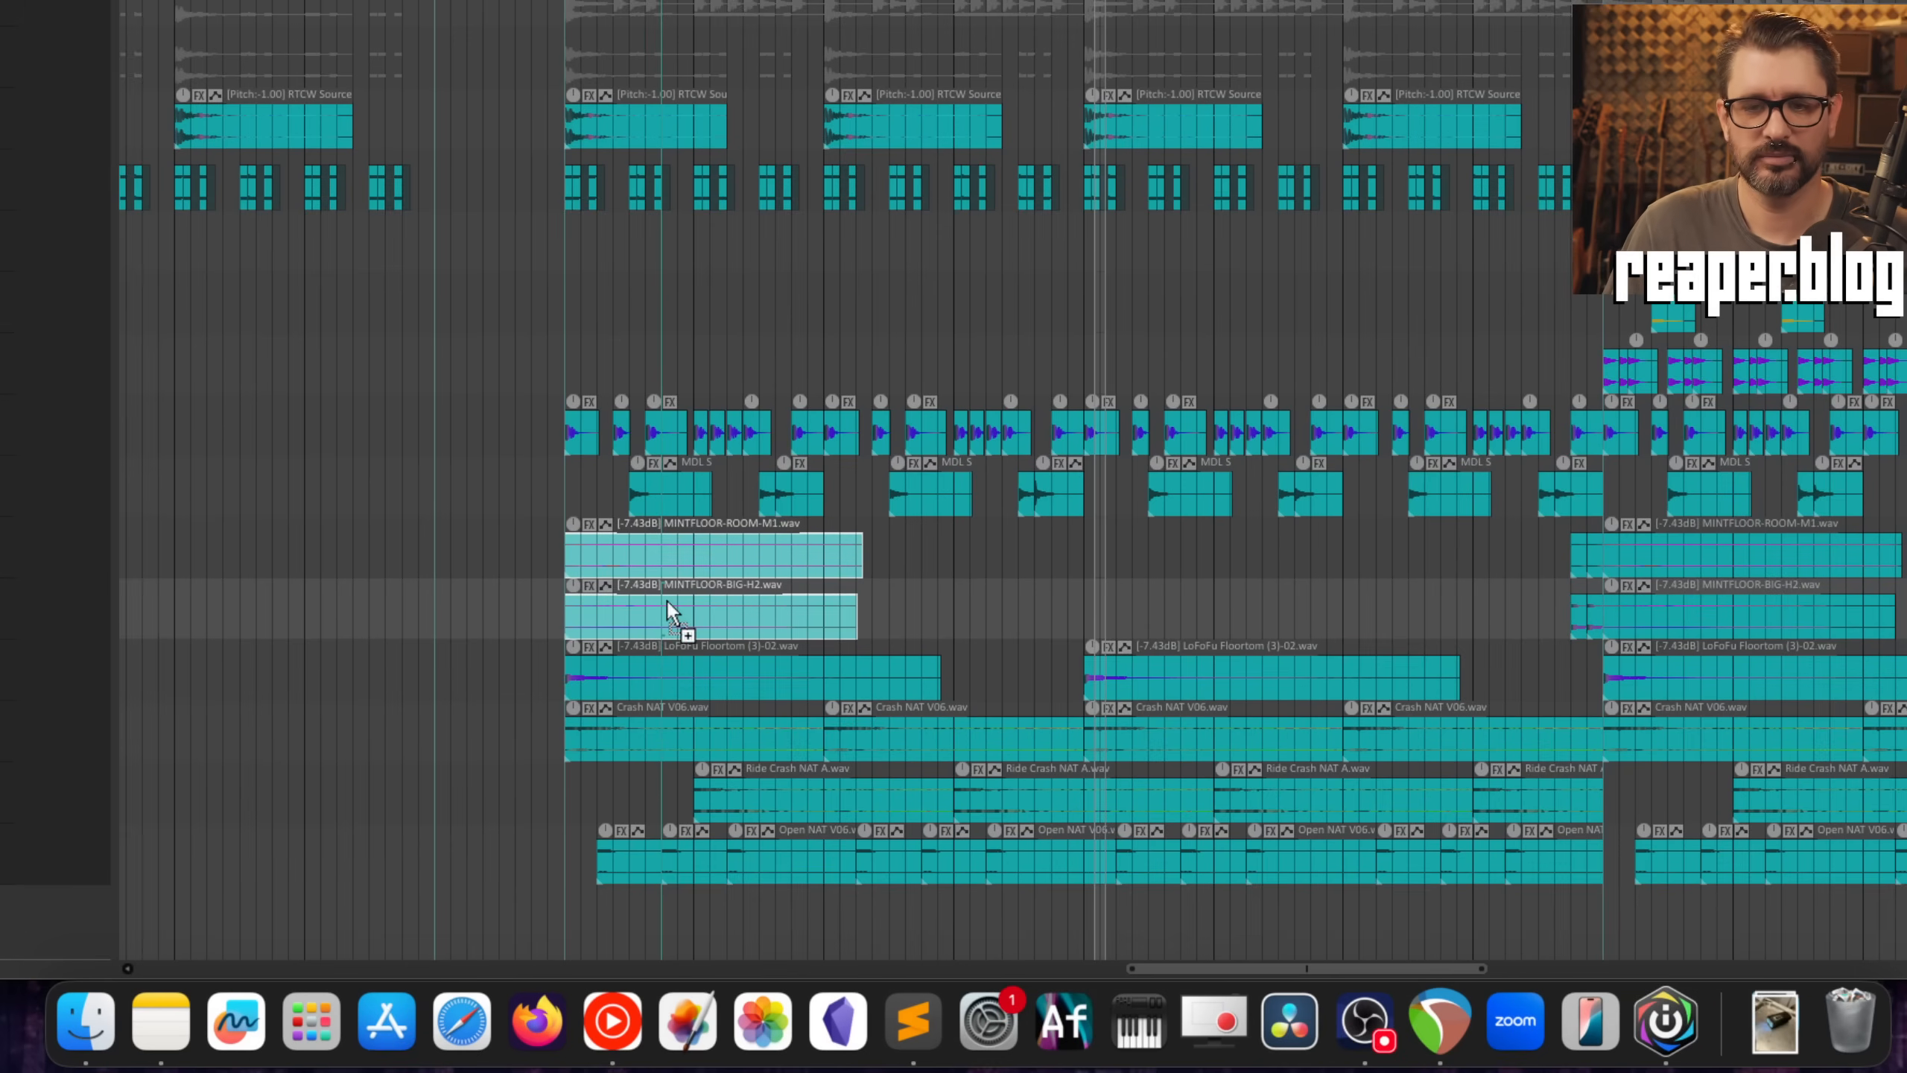
key(super+g)
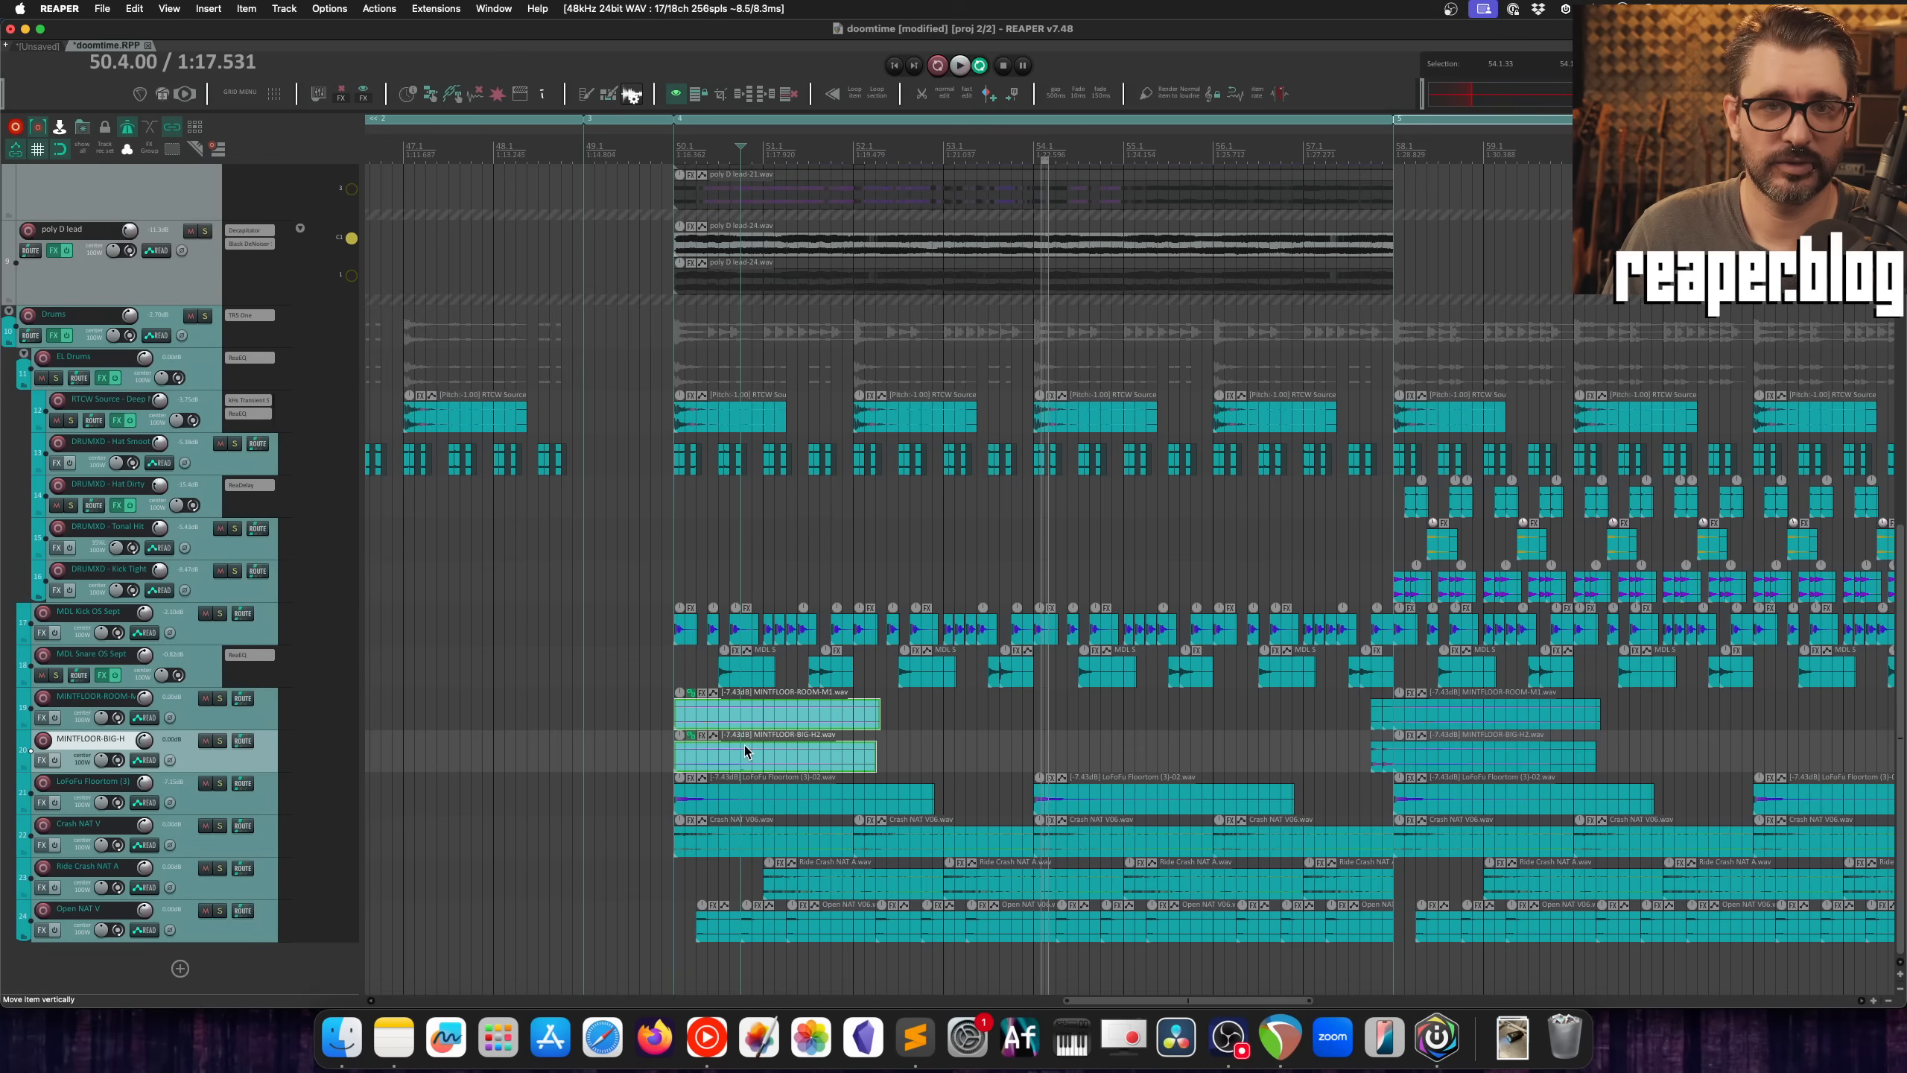
Step: Name the new item group "extra kicks"
click(247, 9)
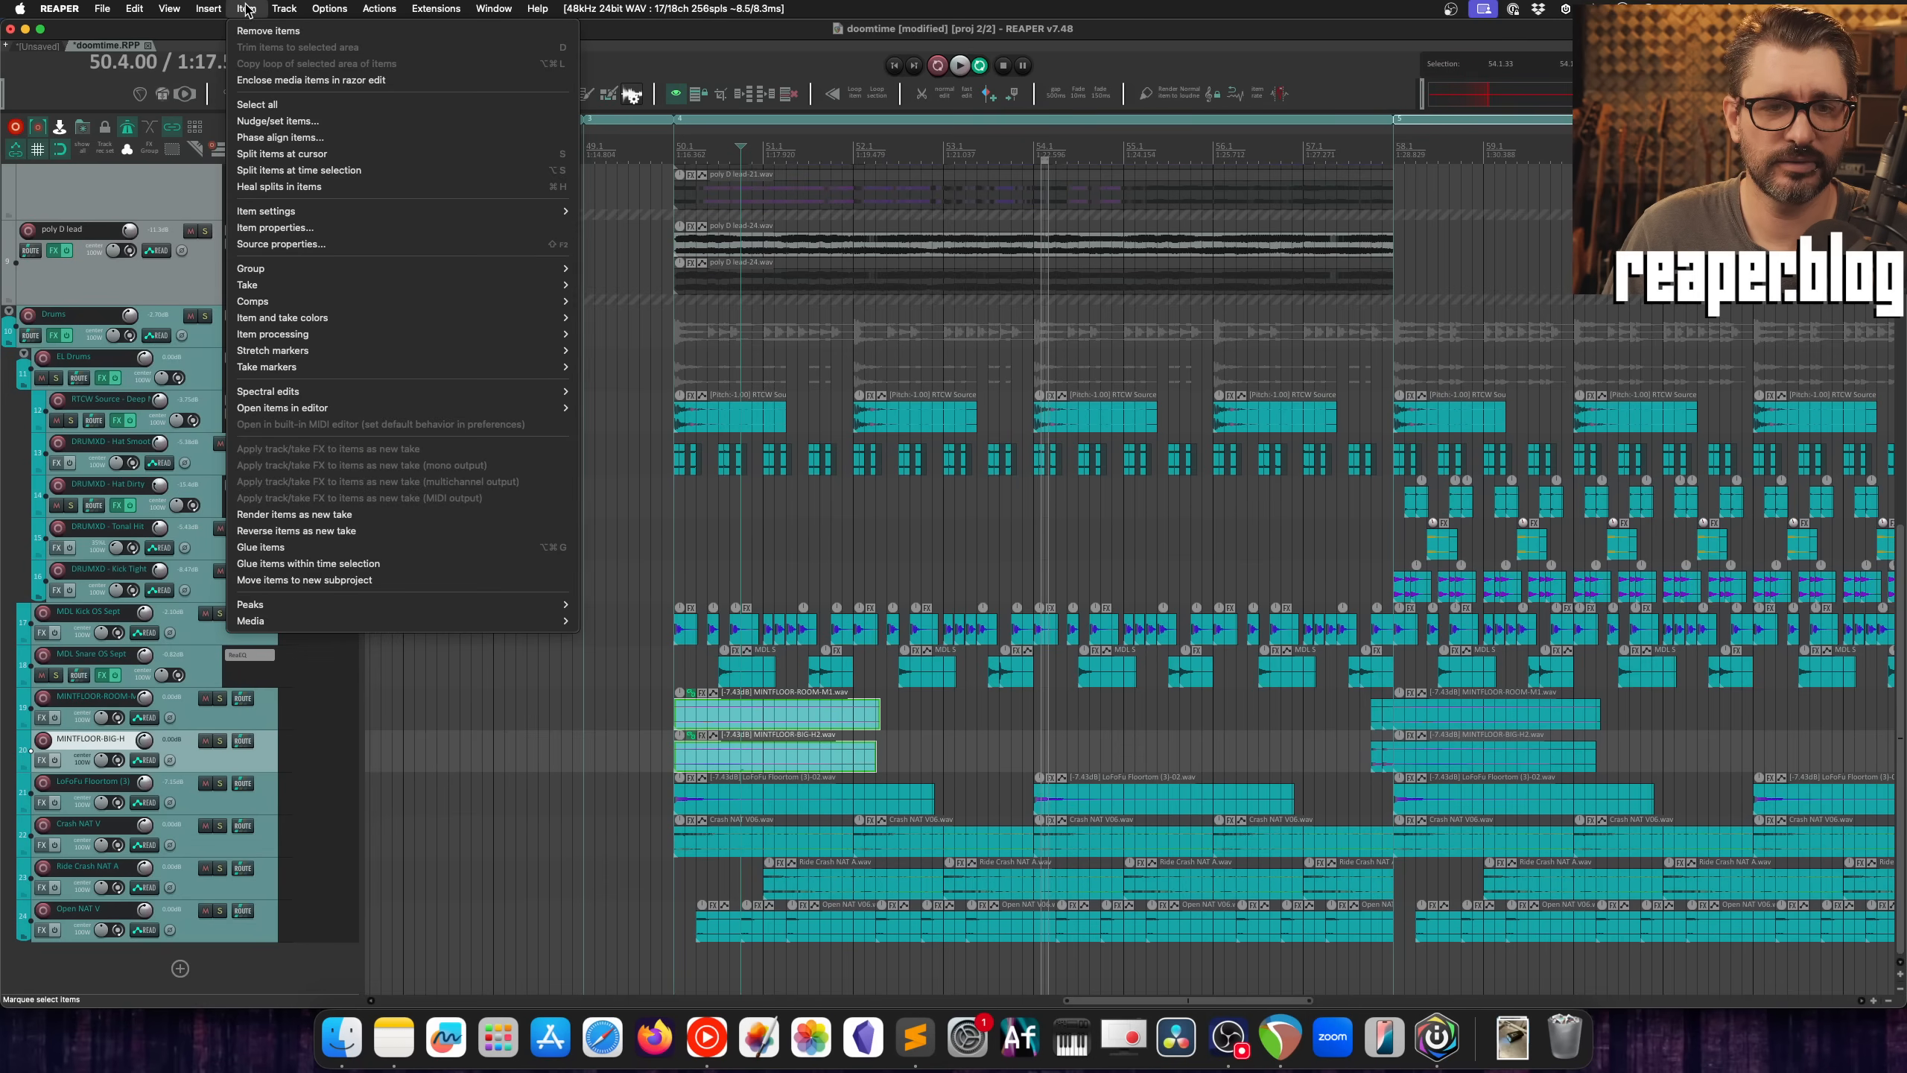
mouse_move(310, 269)
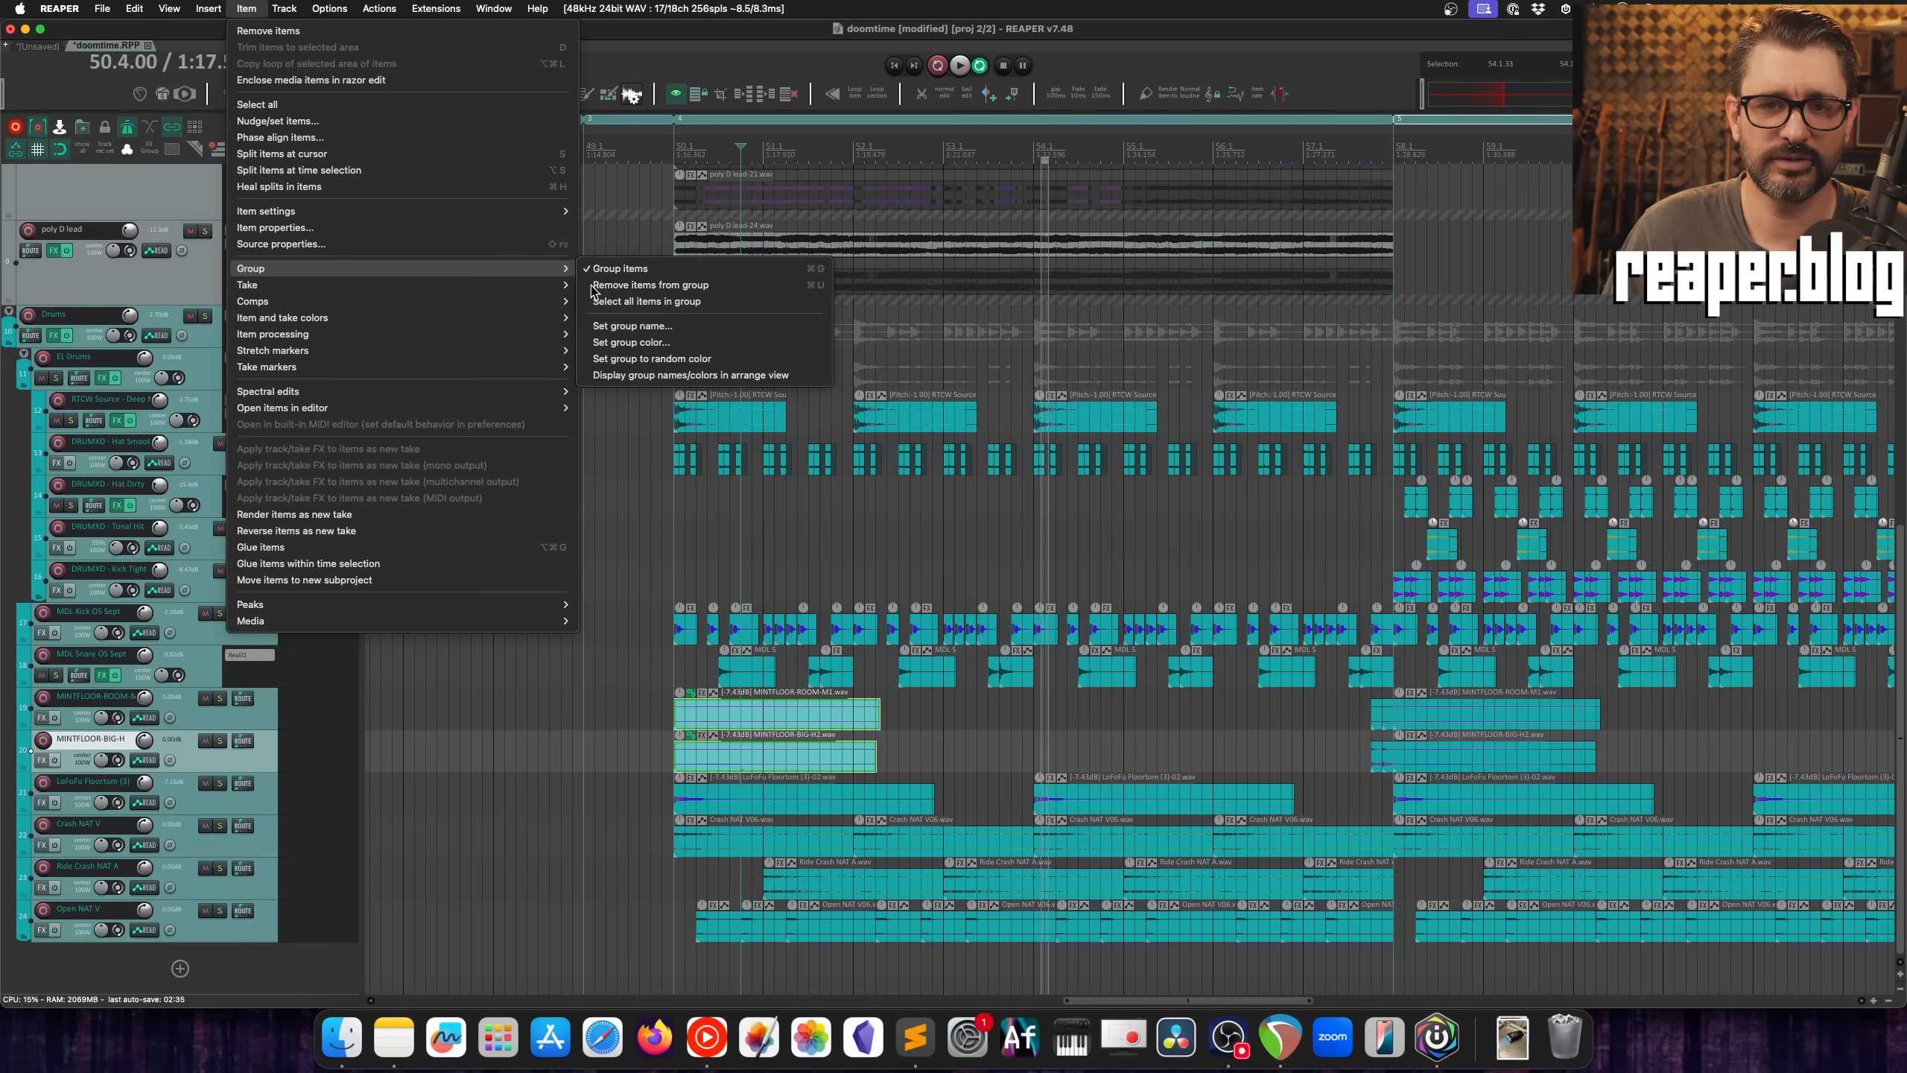
click(681, 329)
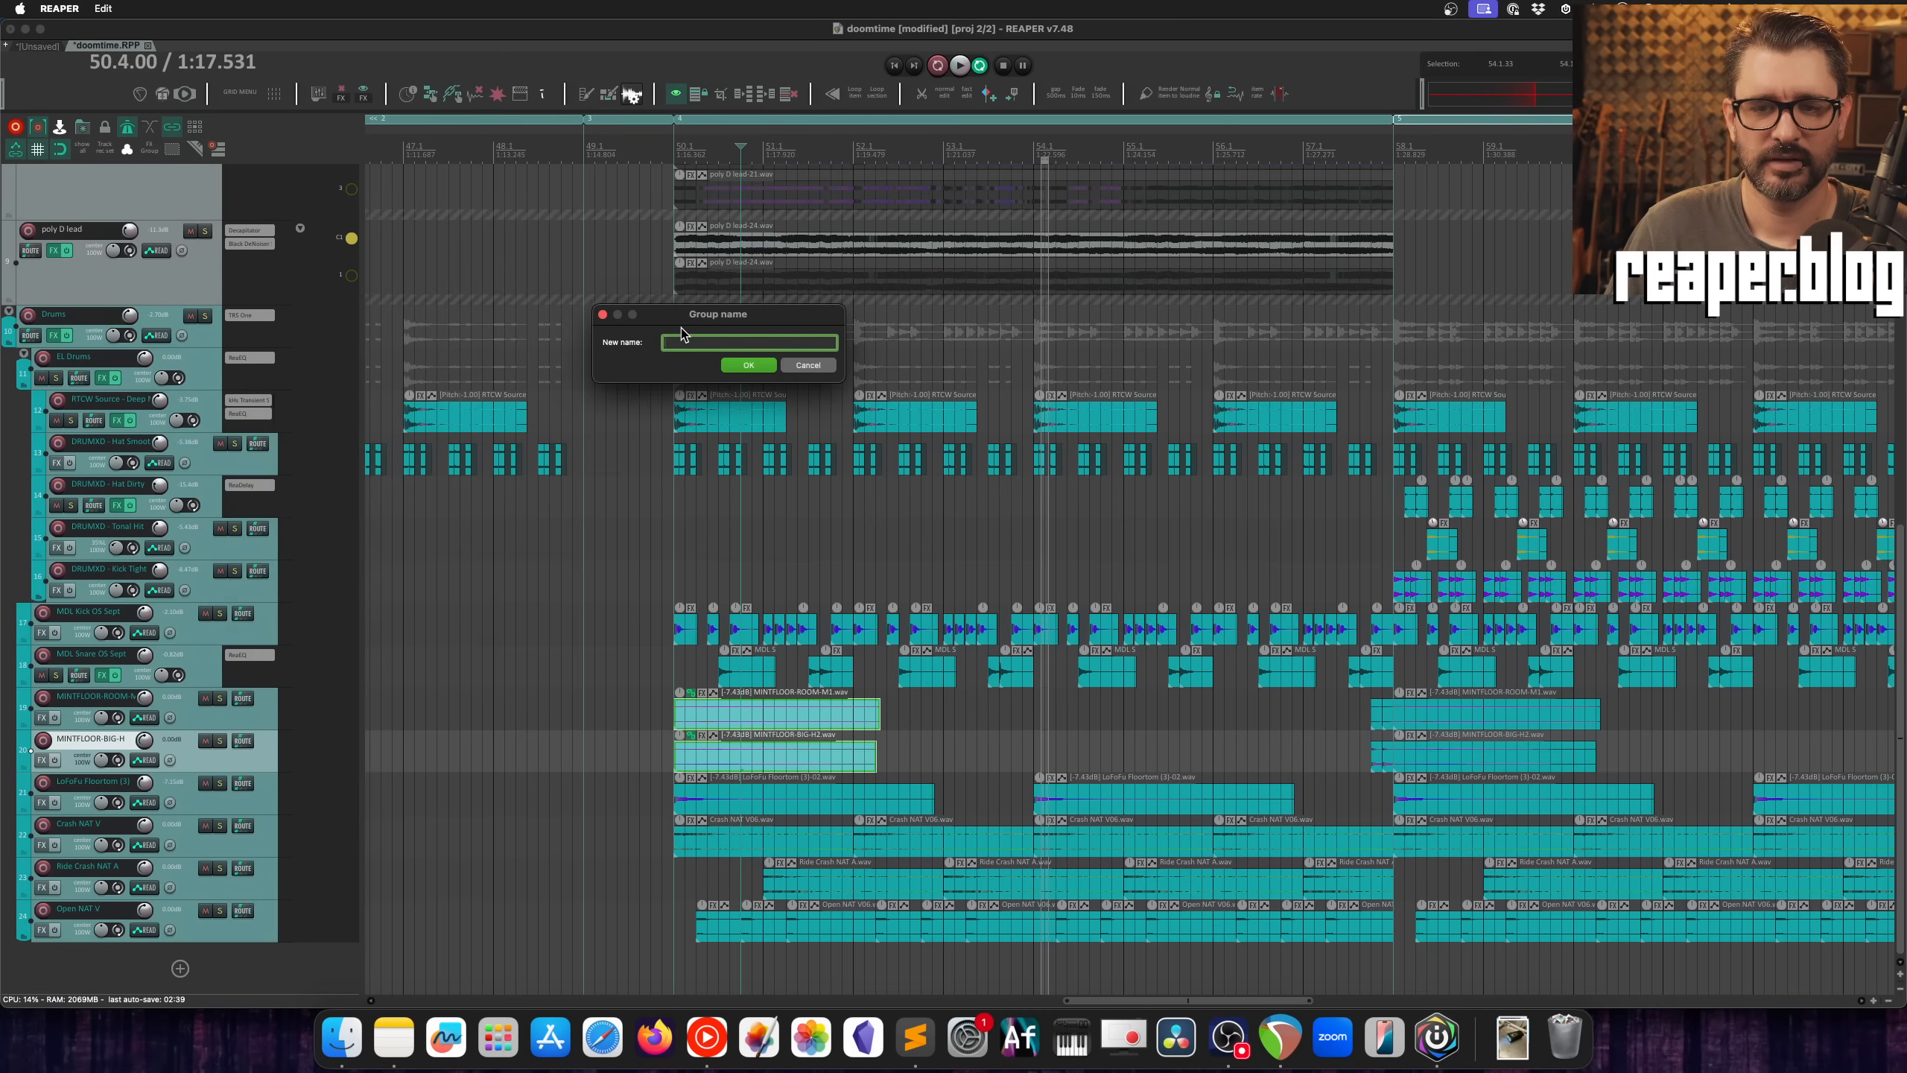
text(extra kicks)
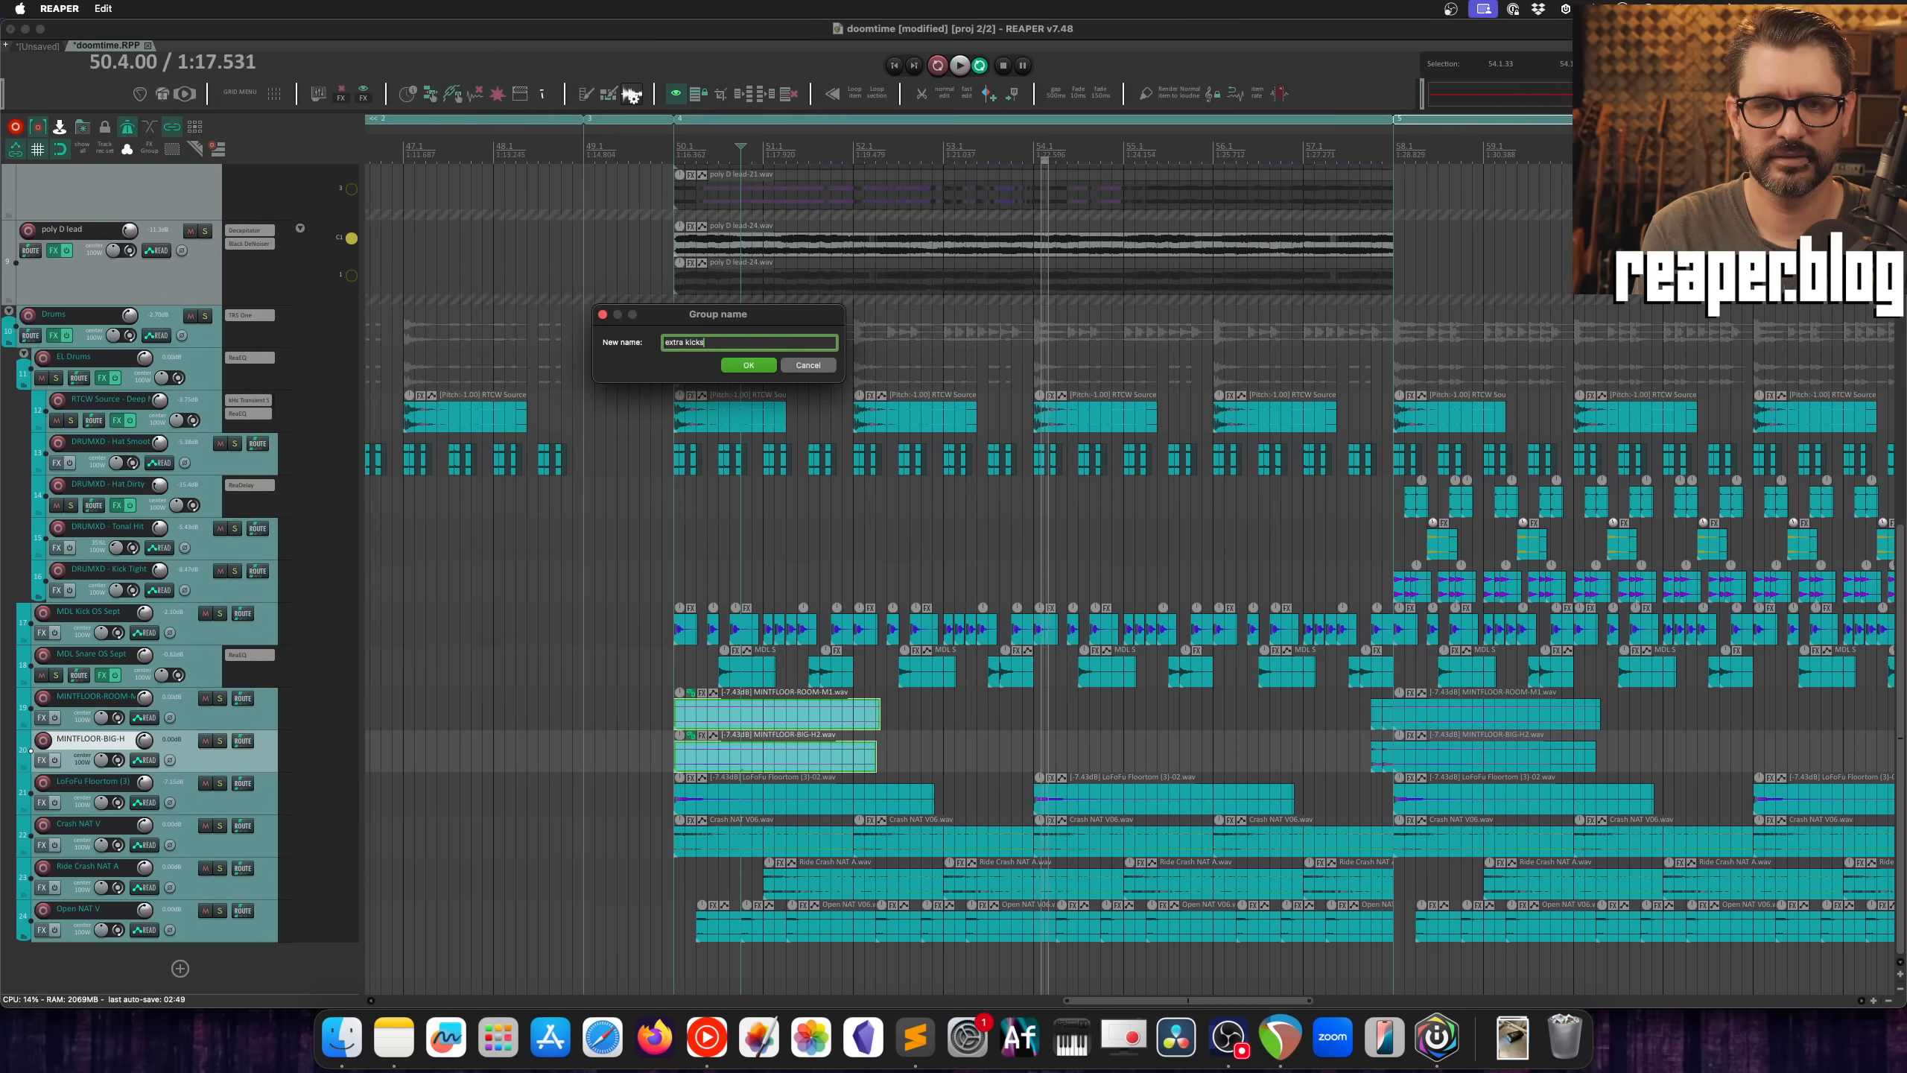
key(Return)
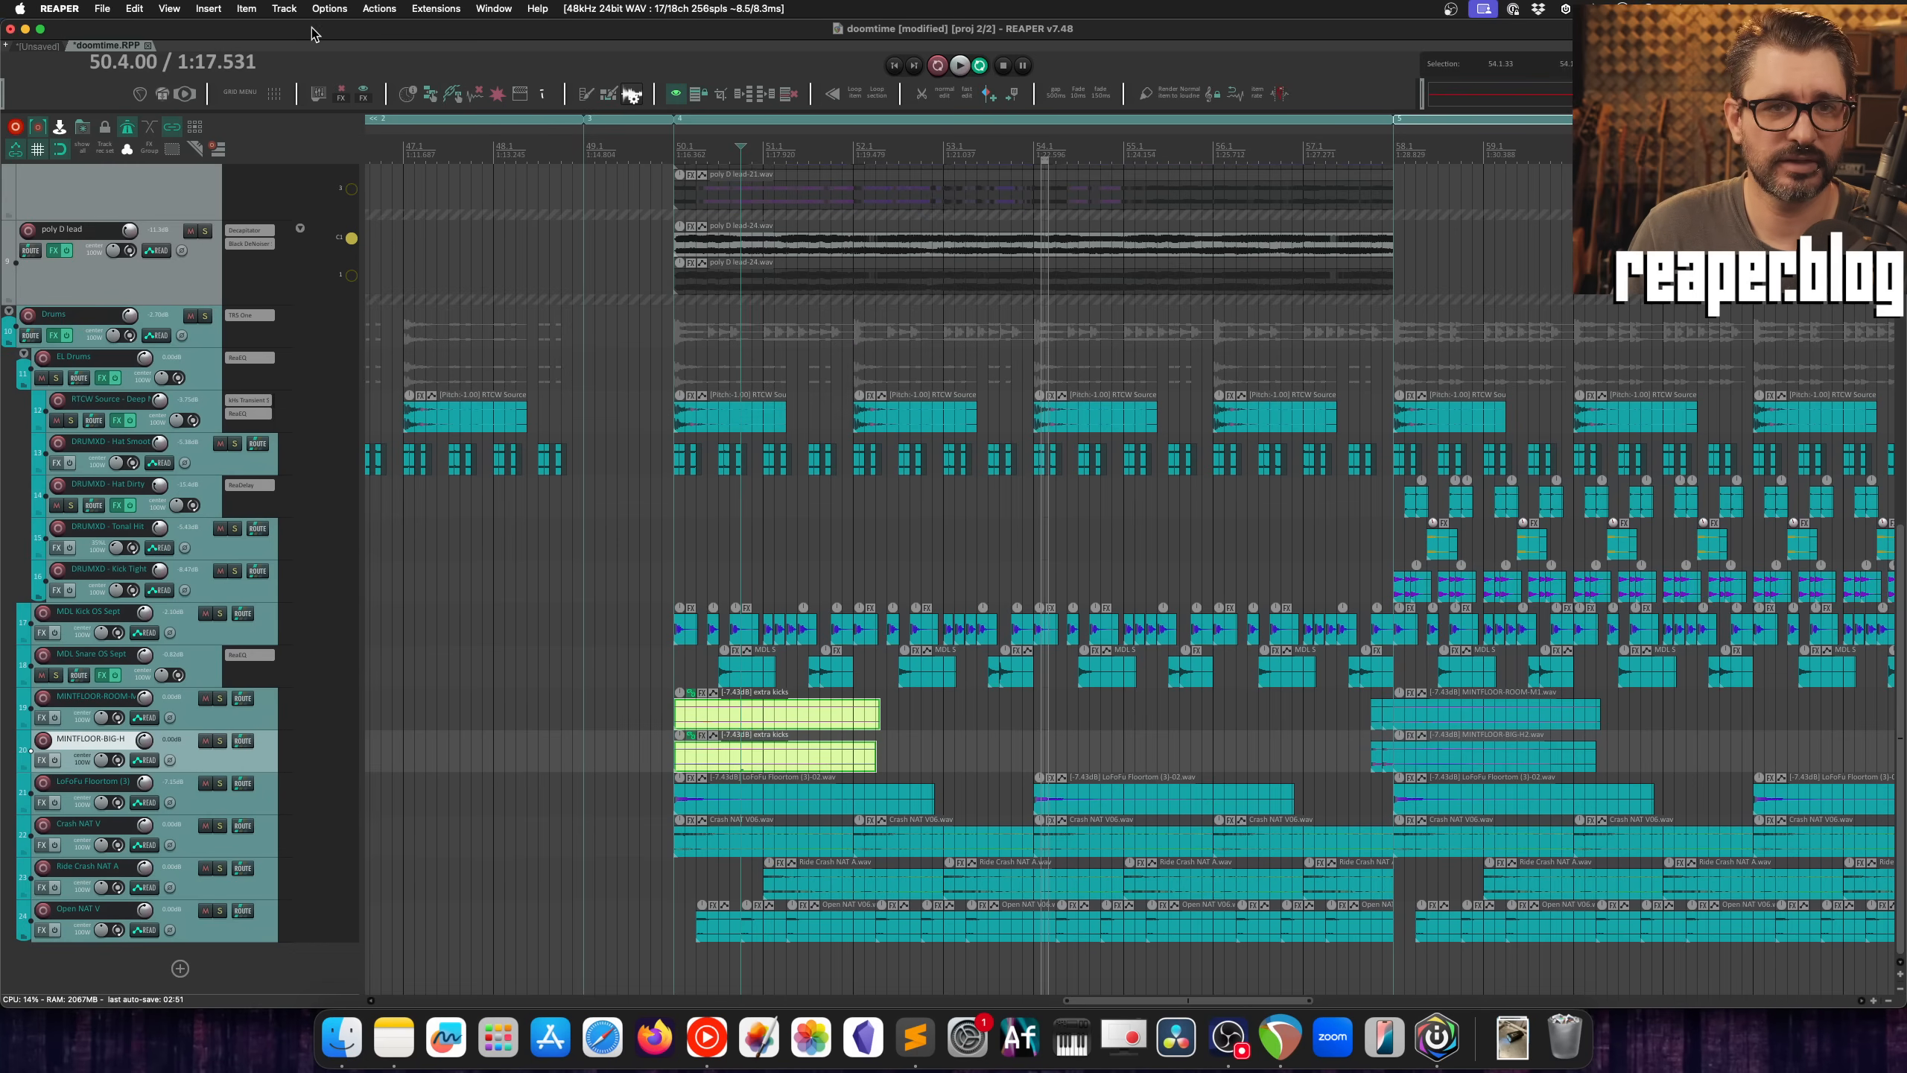
Step: Set the colour of the "extra kicks" item group to pink using a saved swatch
click(183, 10)
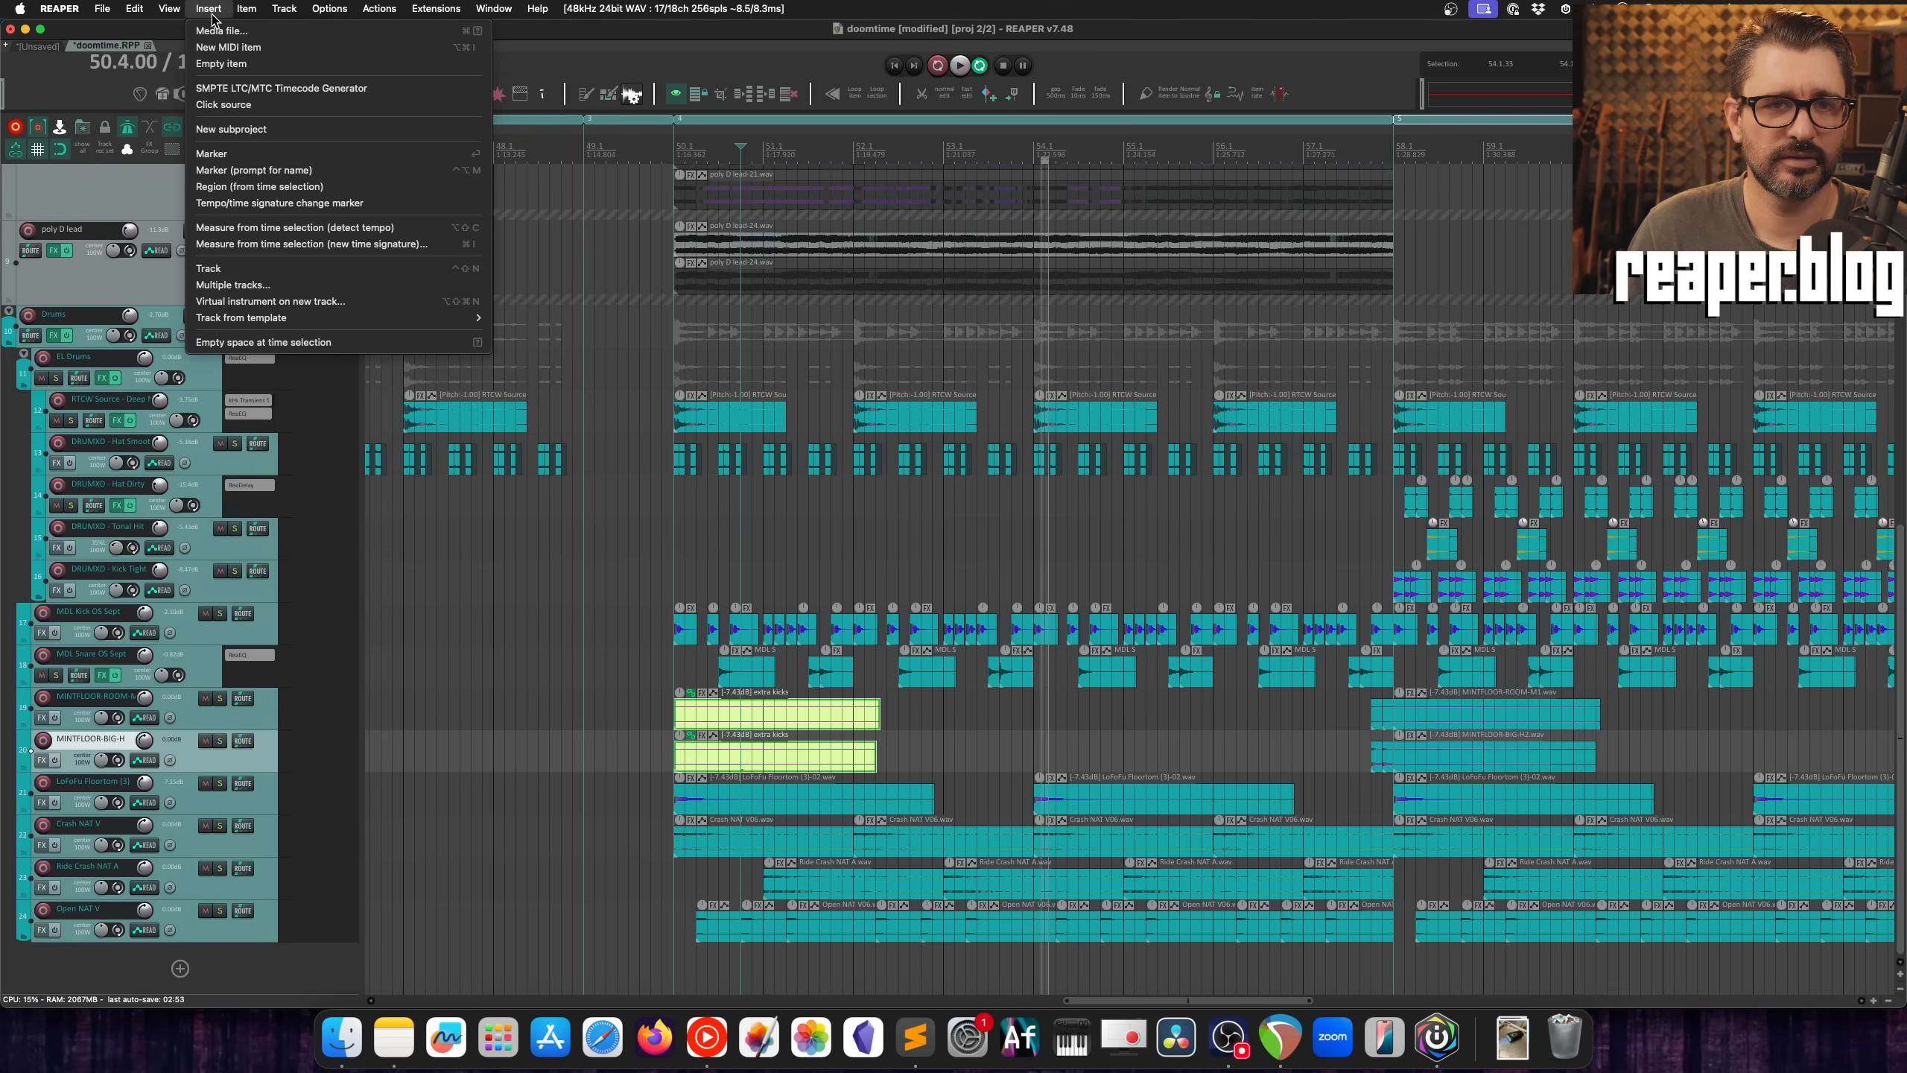
mouse_move(232, 14)
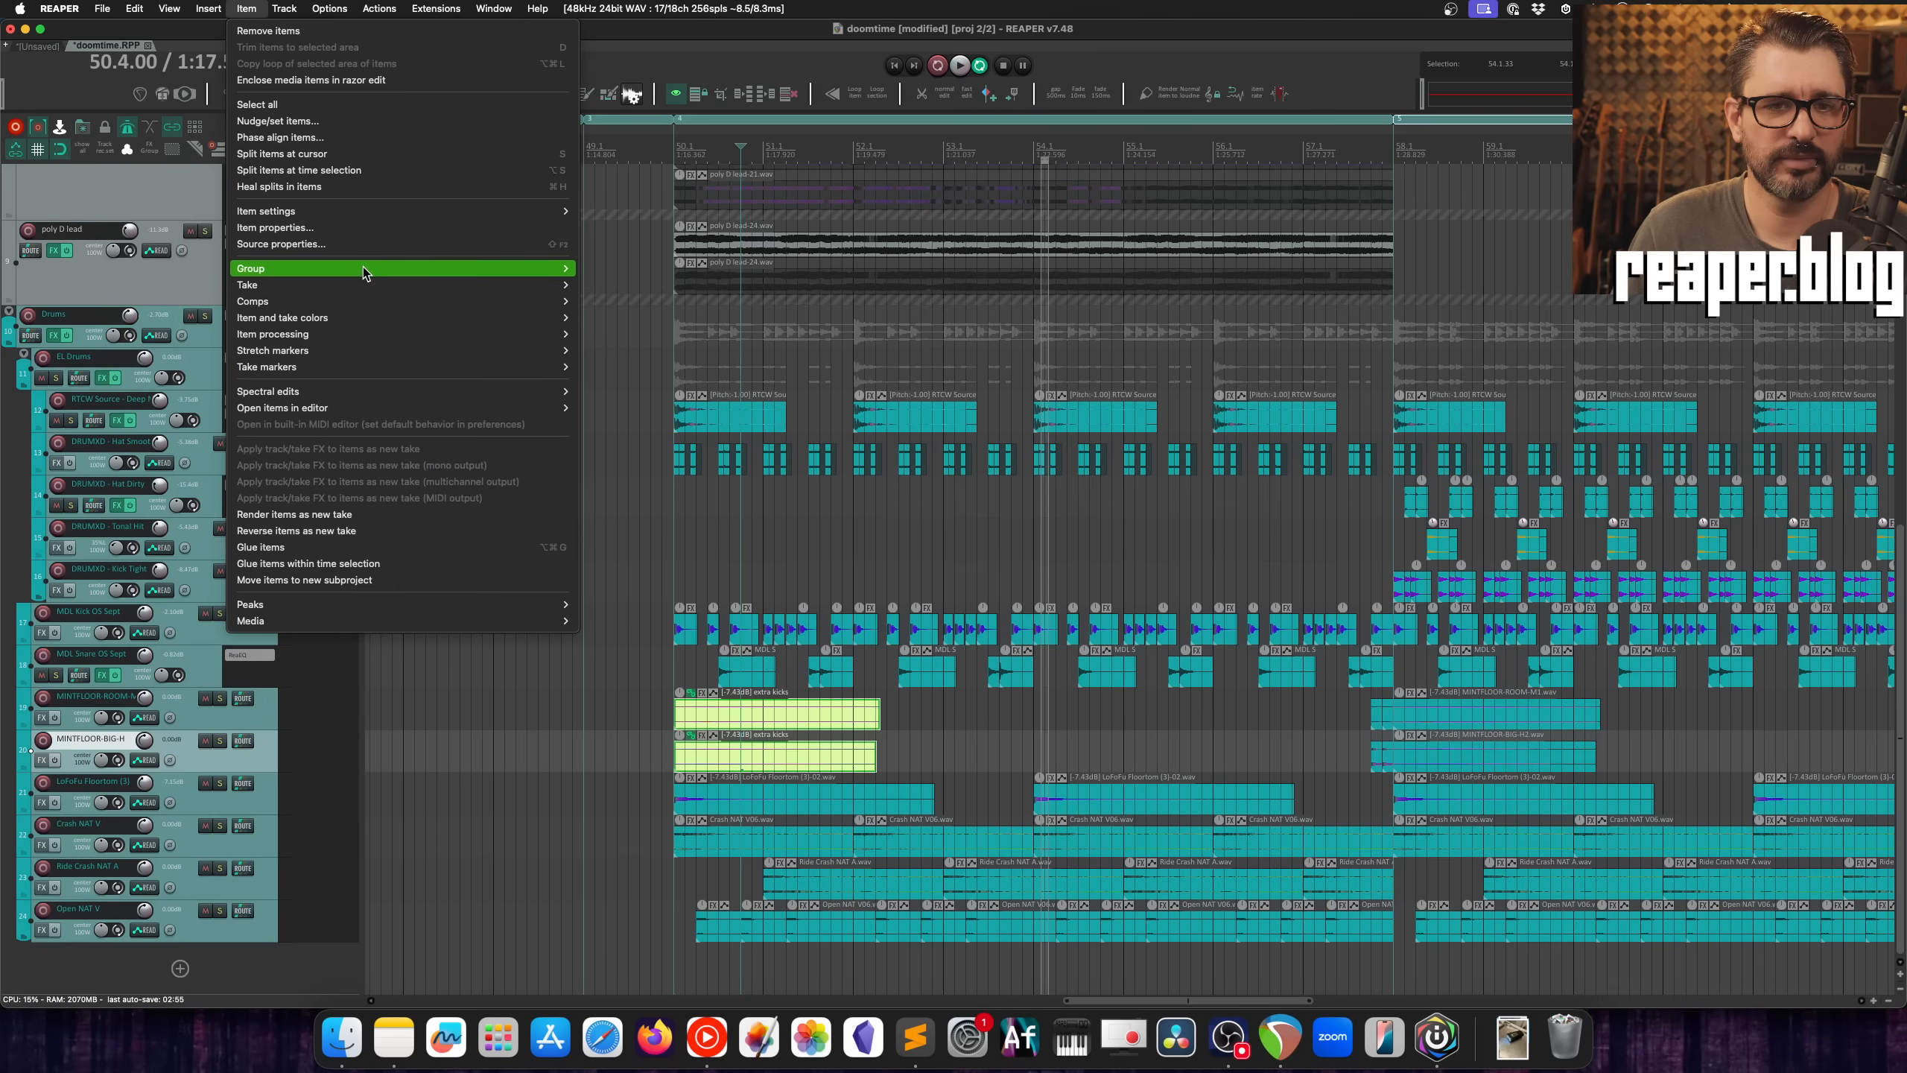
mouse_move(367, 271)
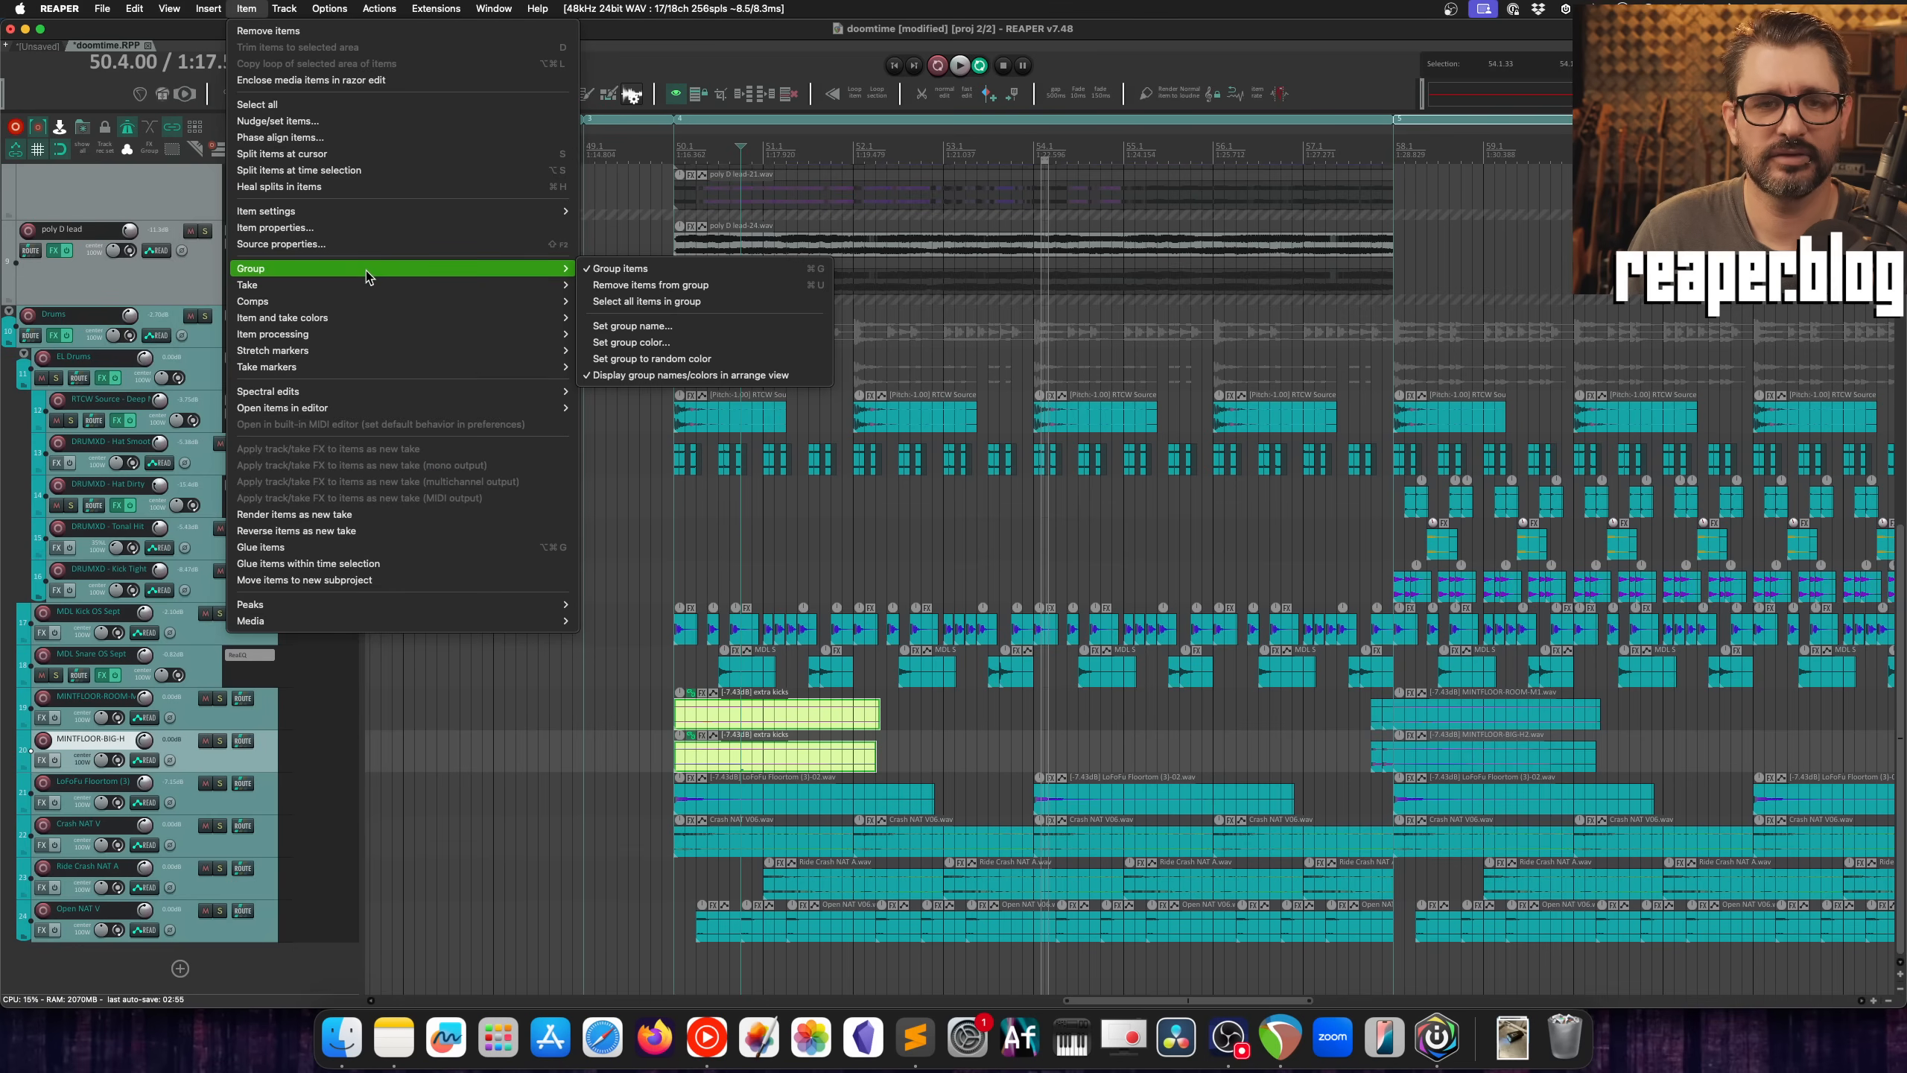
click(708, 347)
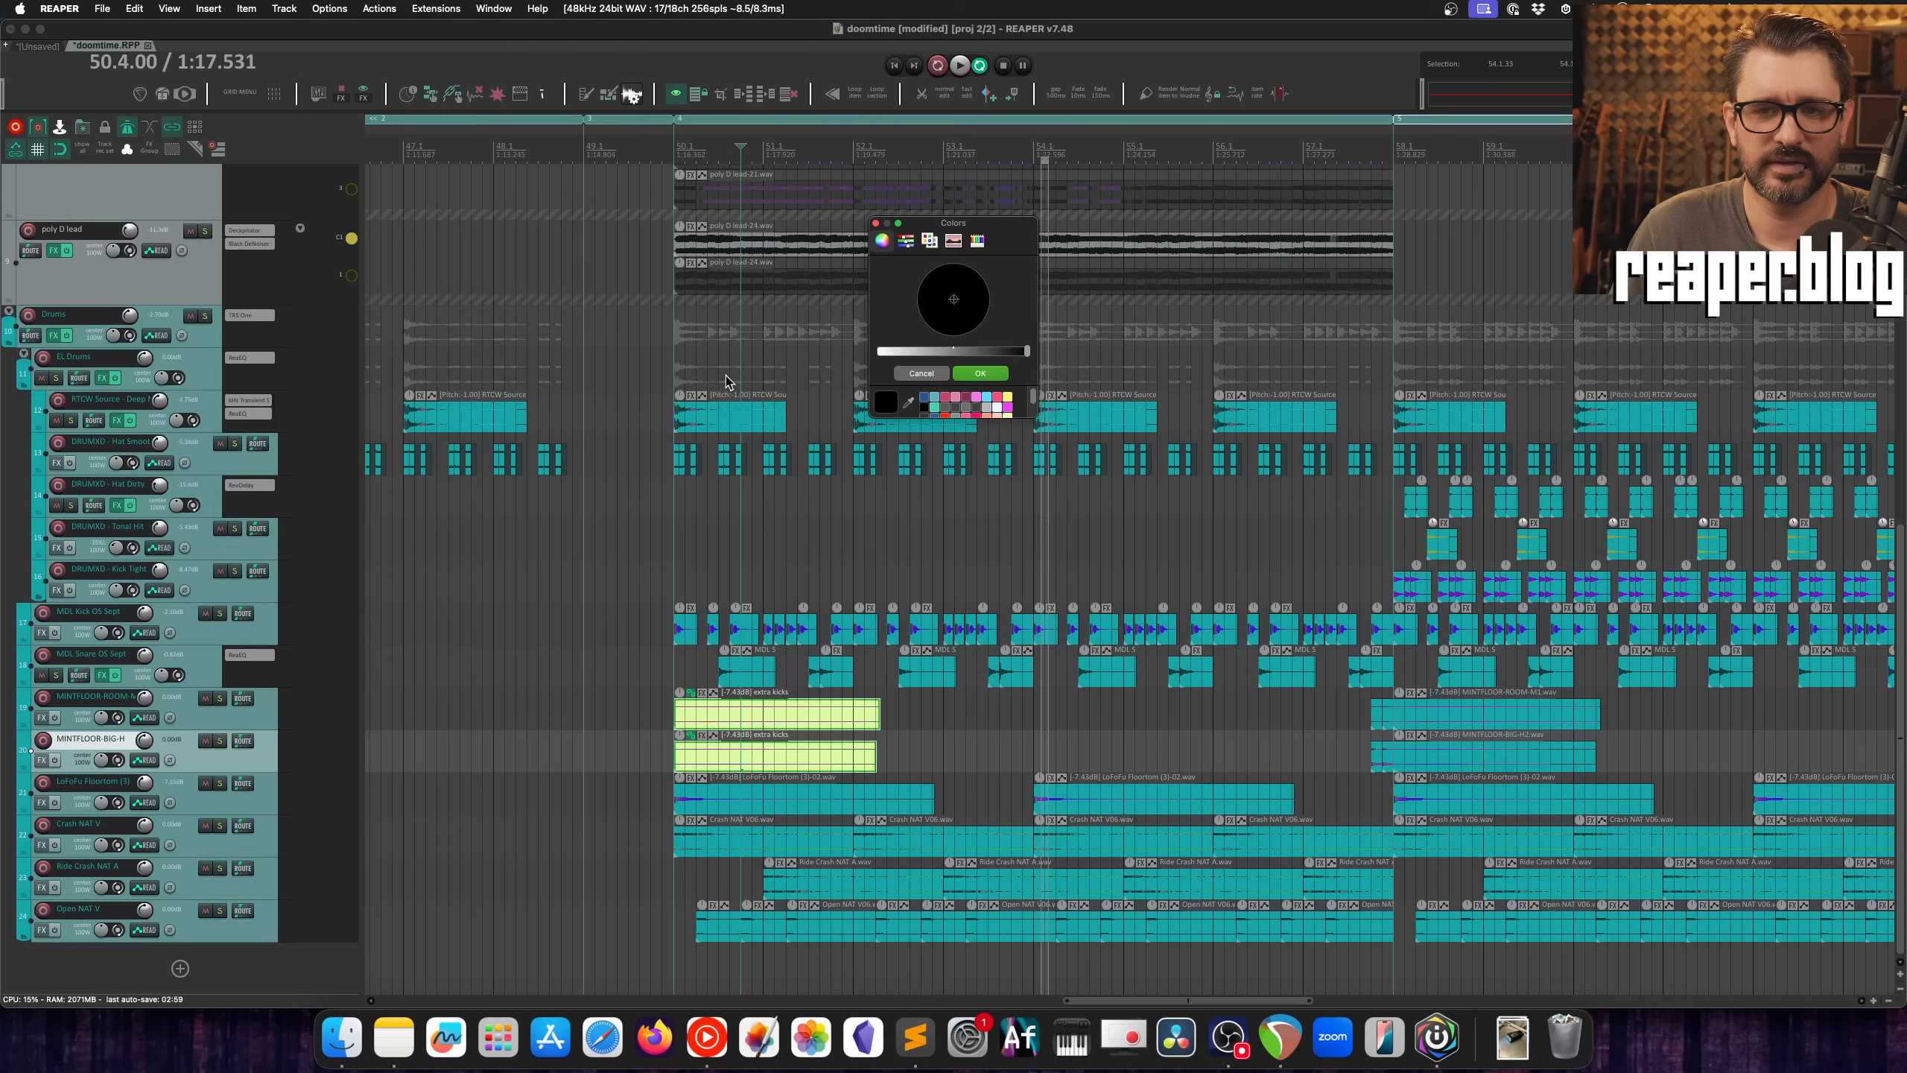
click(960, 398)
click(980, 374)
Step: Turn off the display of group names and colors in the arrange view
click(328, 7)
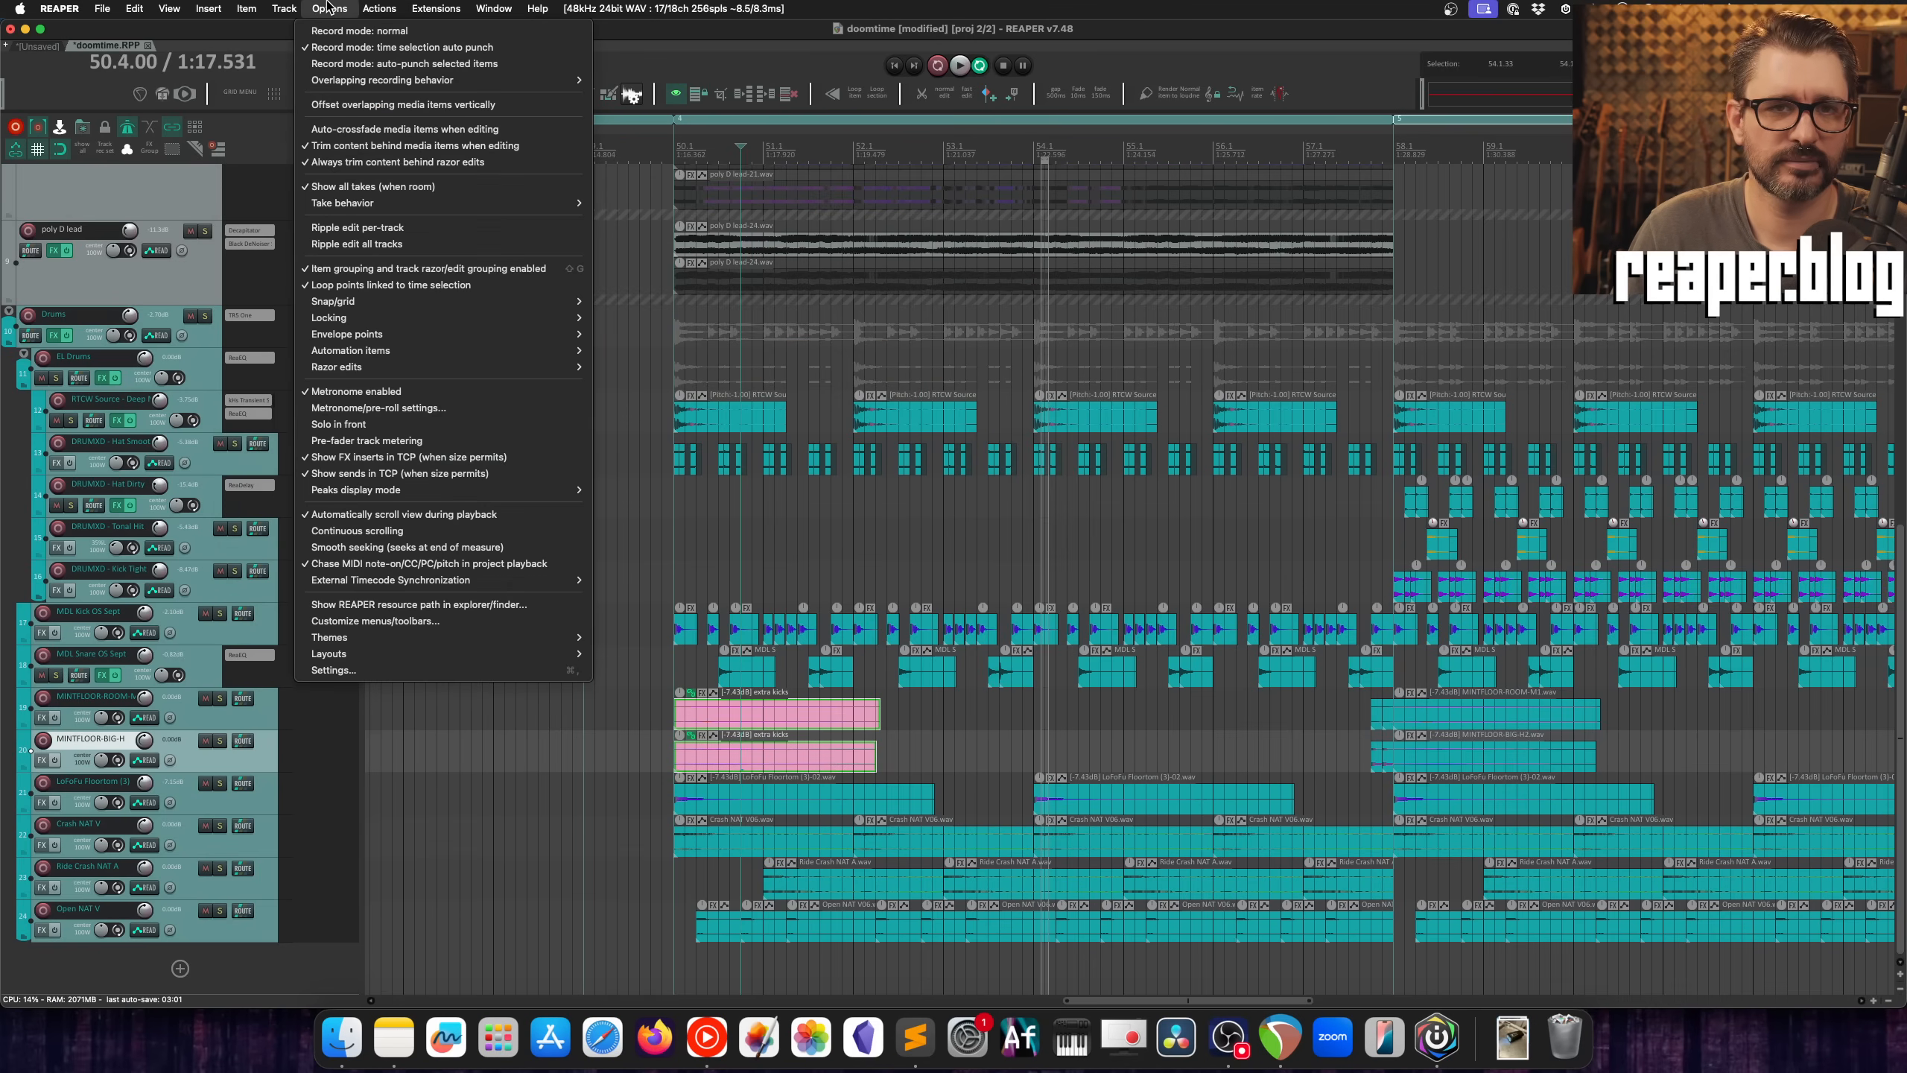
mouse_move(288, 6)
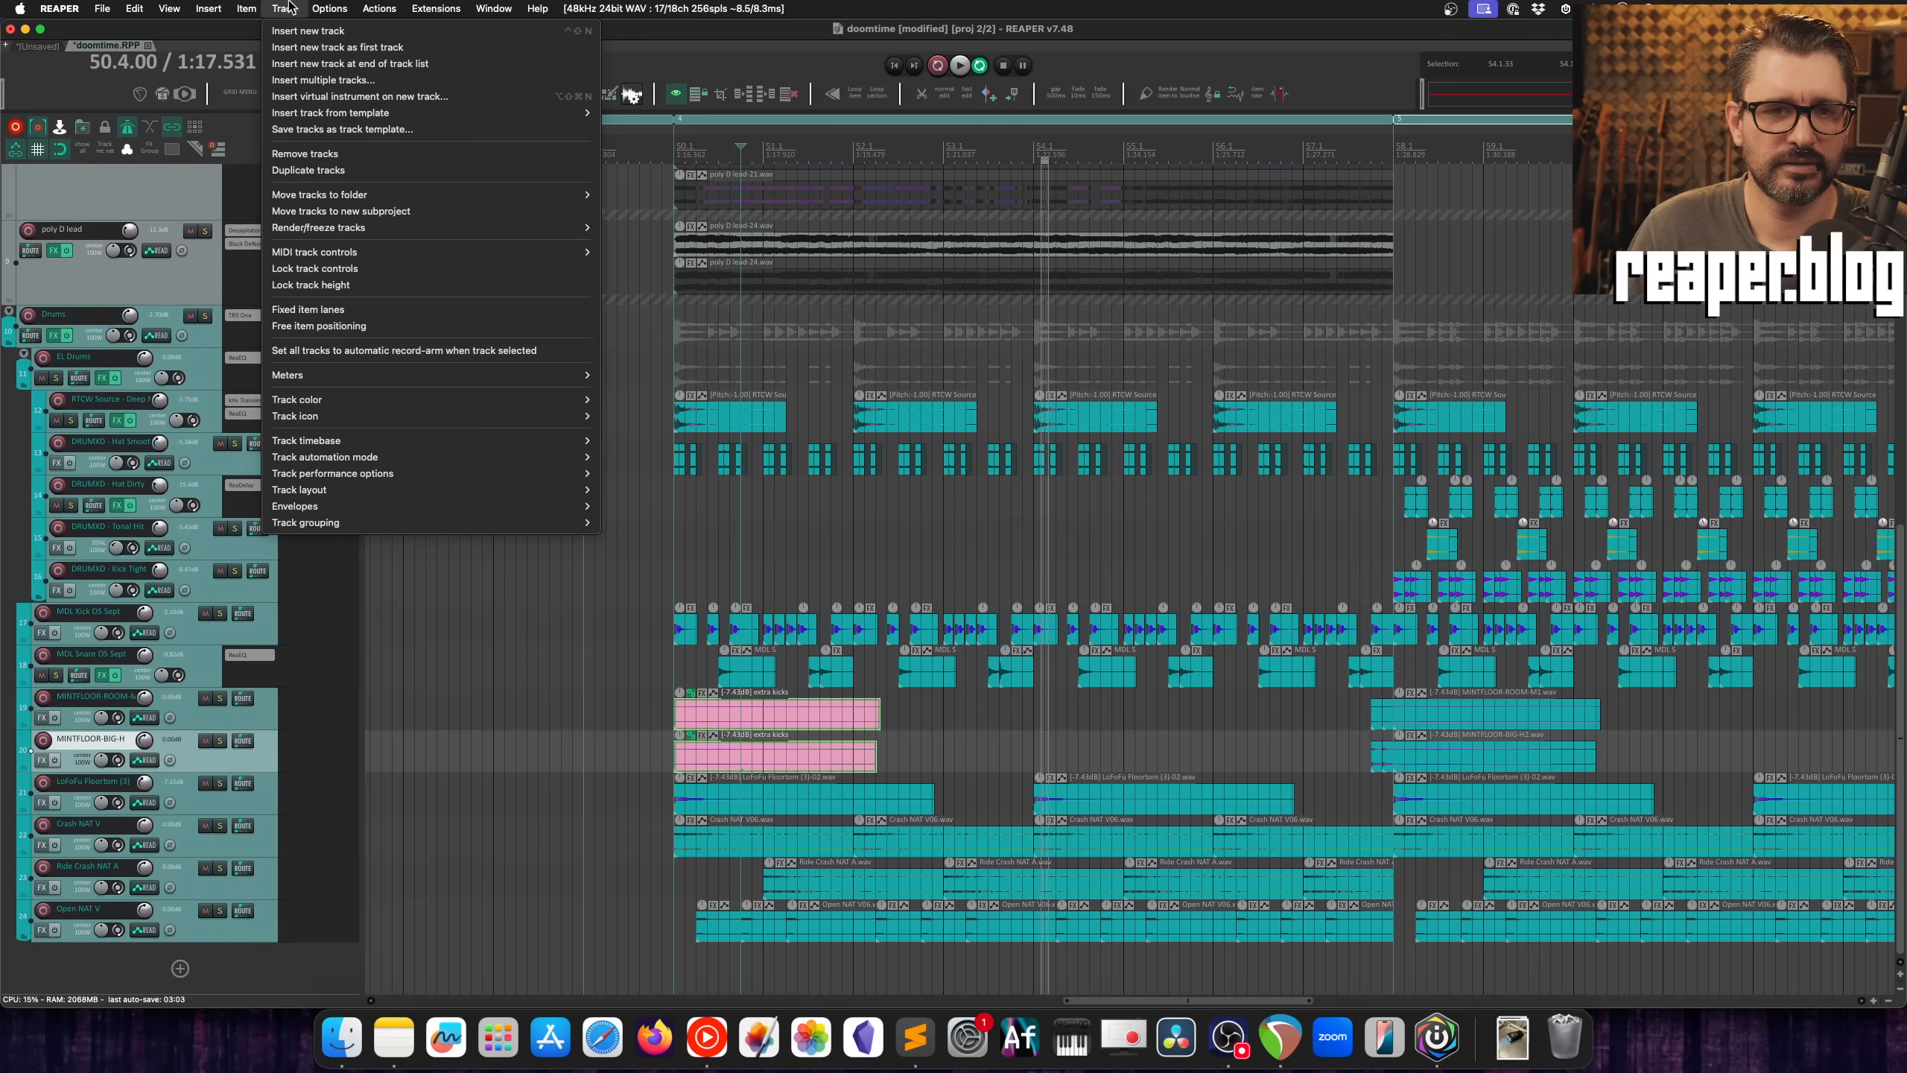
mouse_move(424, 272)
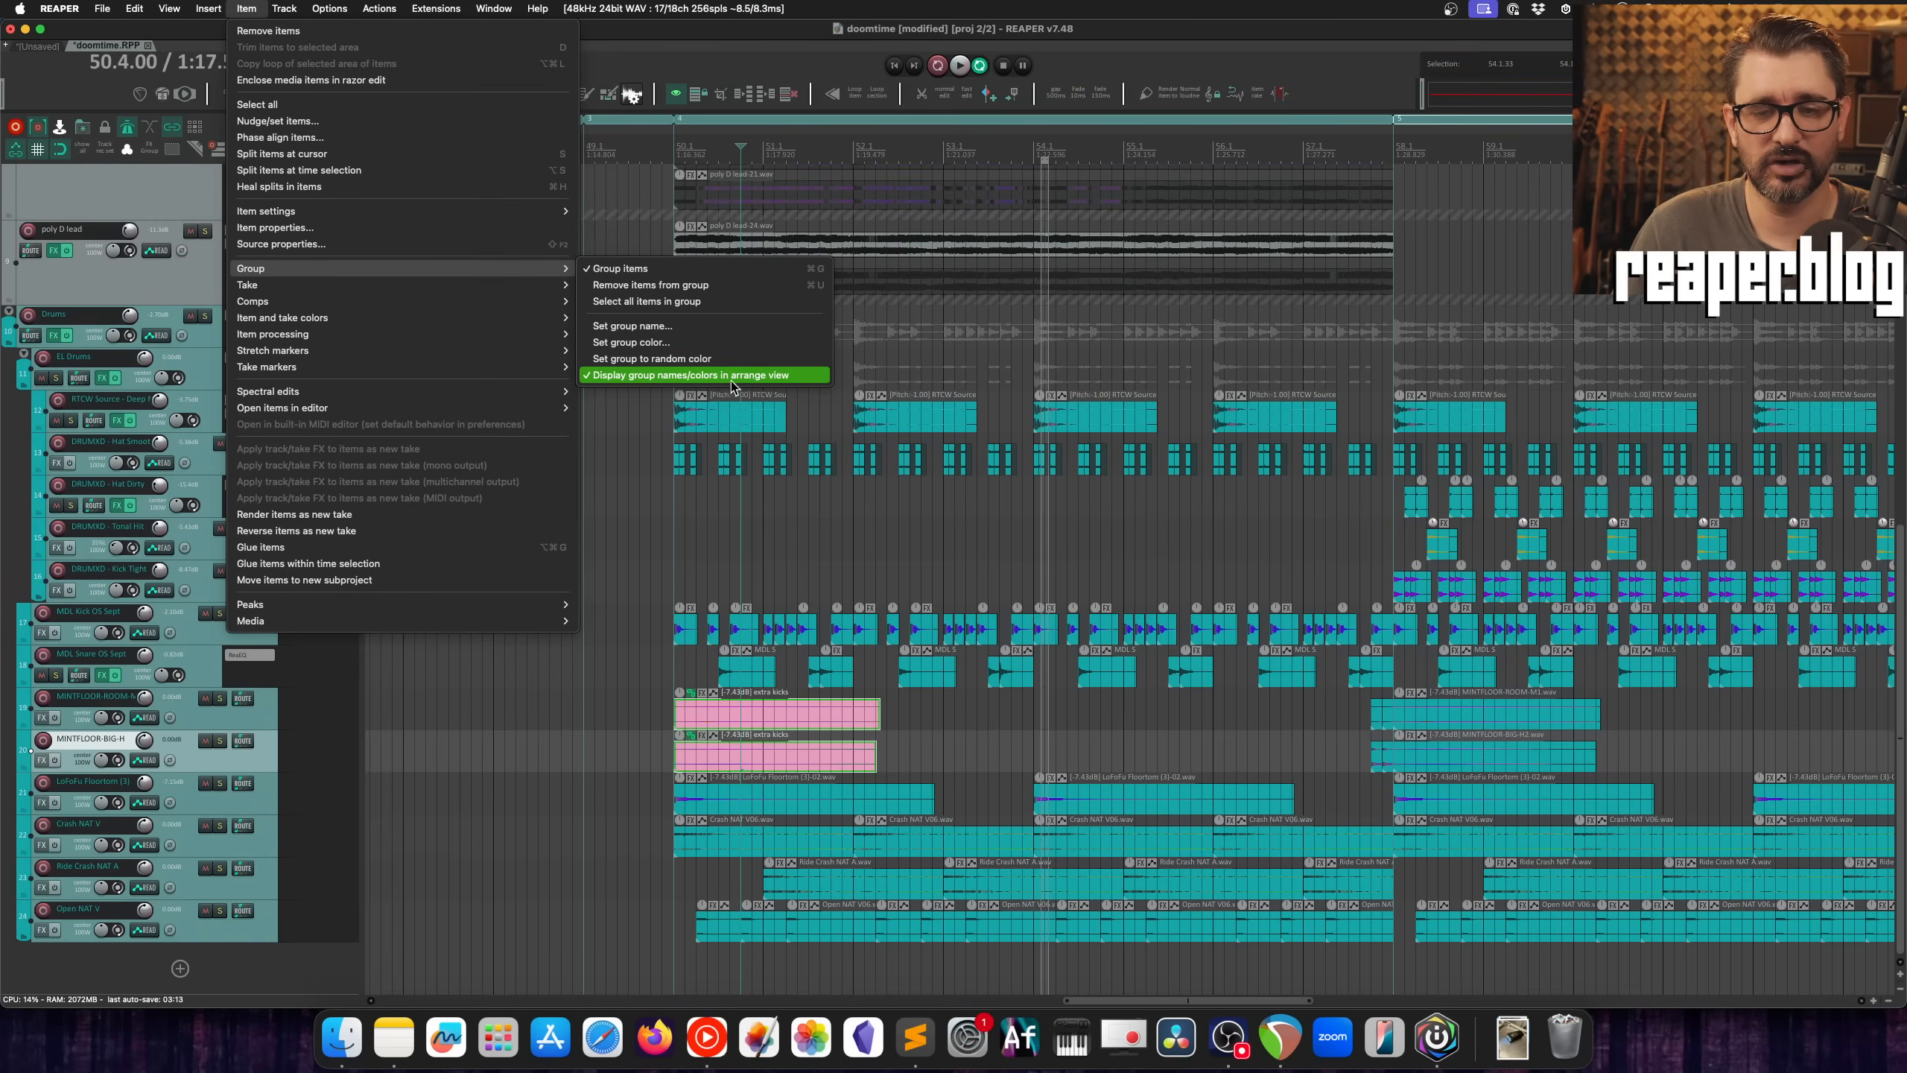
click(731, 381)
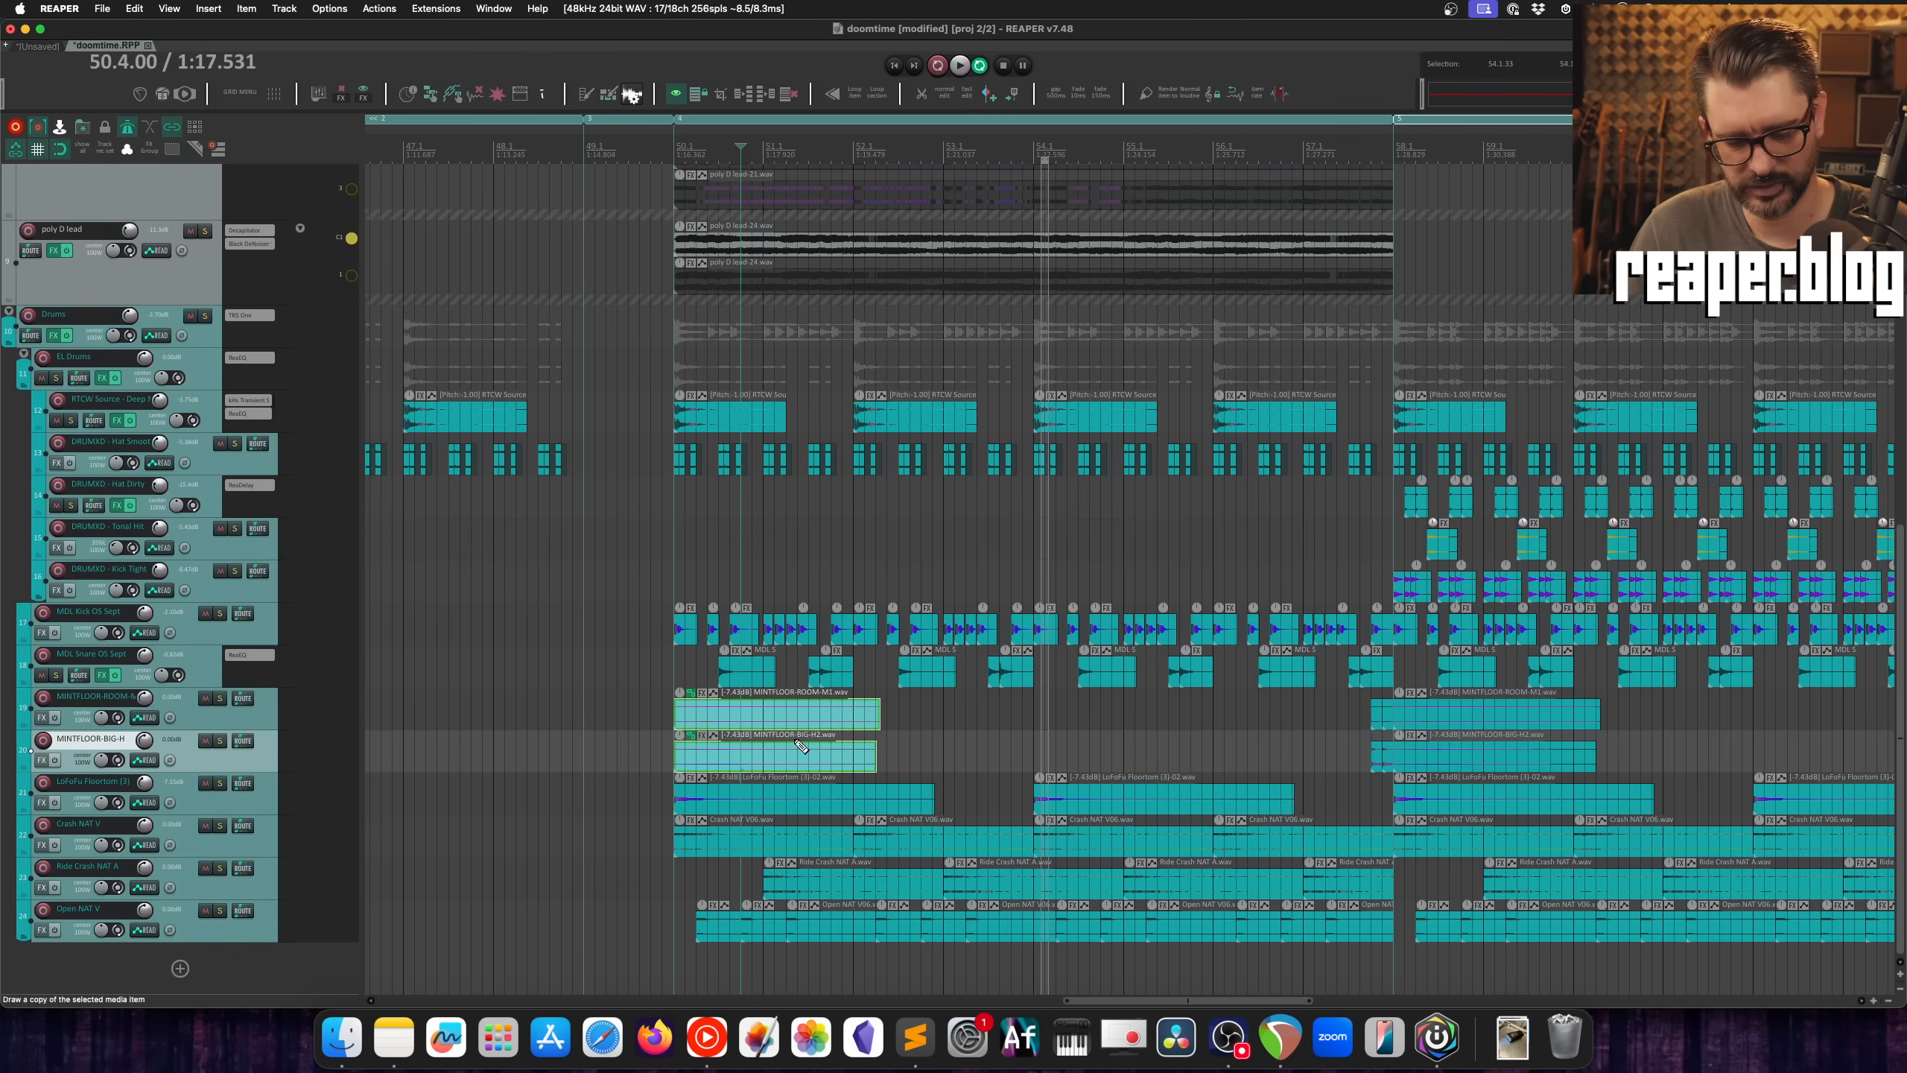
Step: Undo and redo the last grouping change, and toggle group names/colors back on using the recent actions
key(super+shift+g)
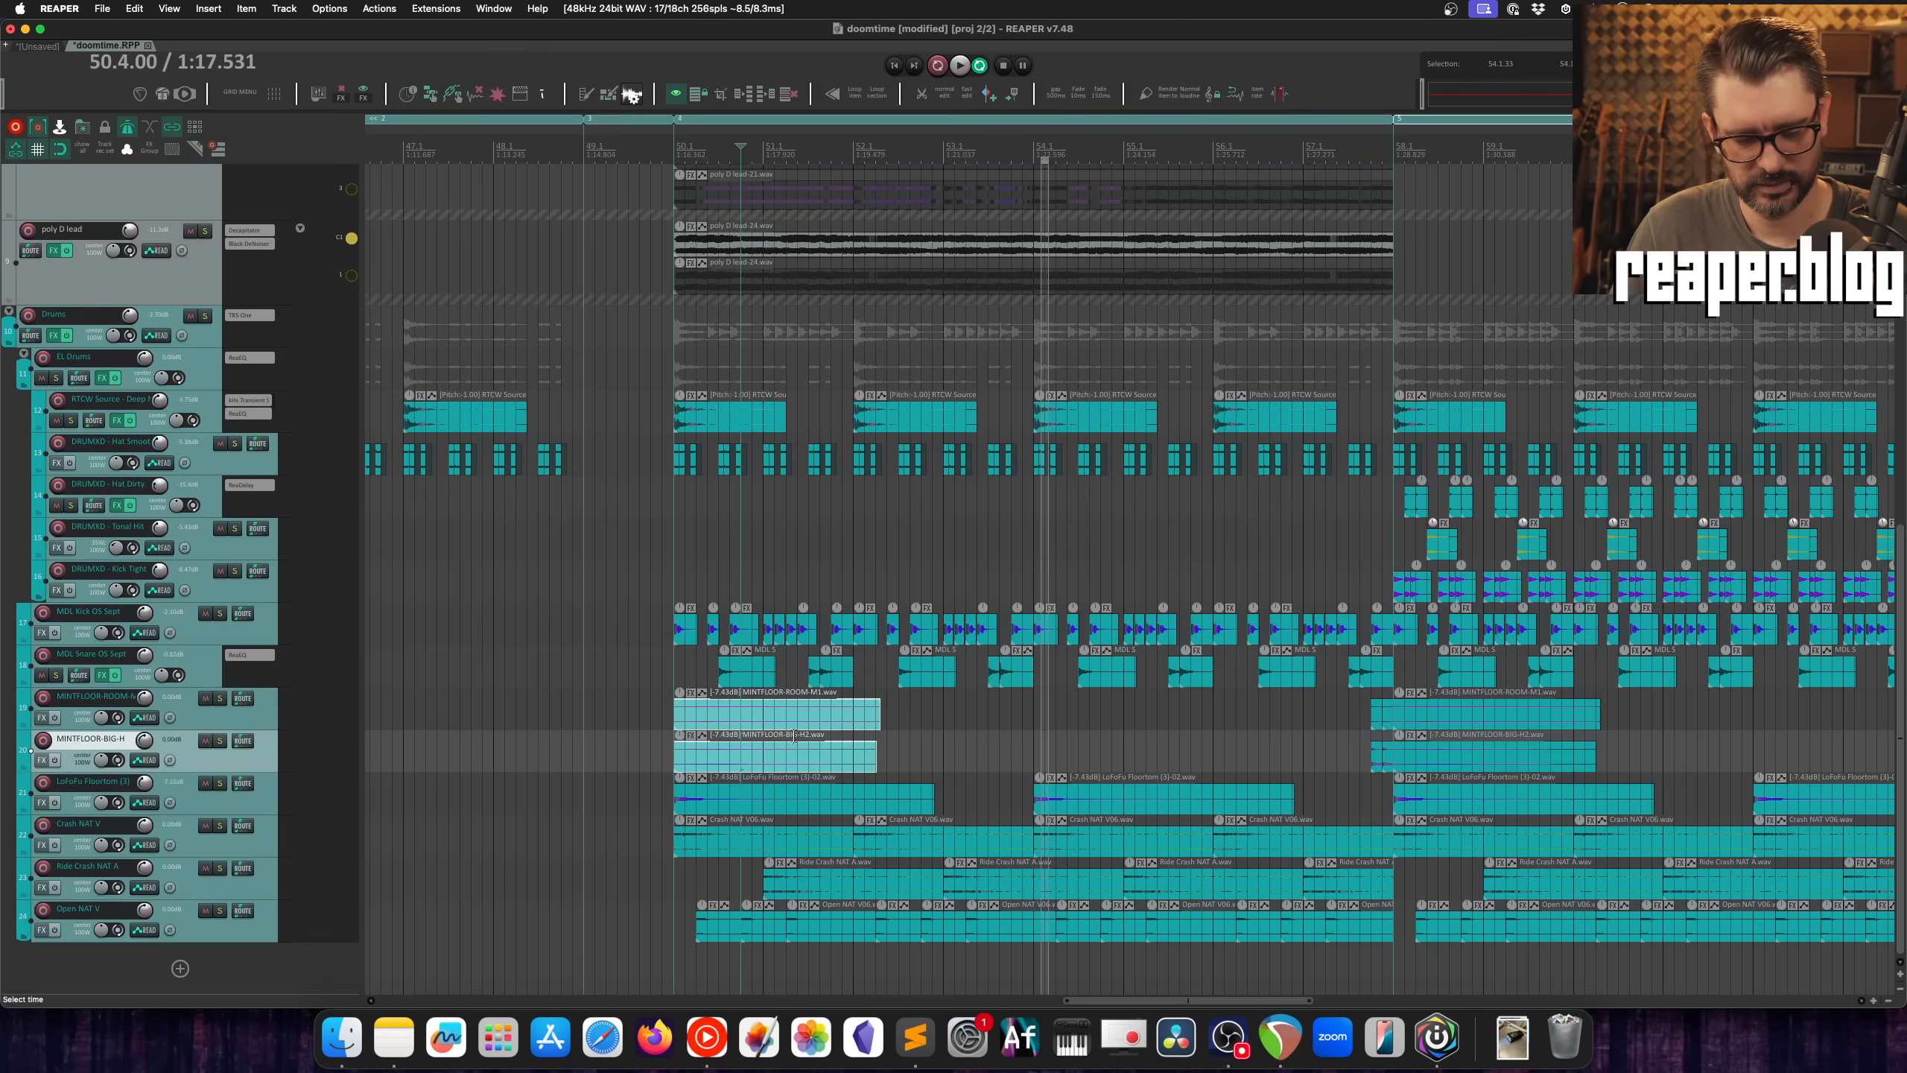
key(super+g)
click(165, 8)
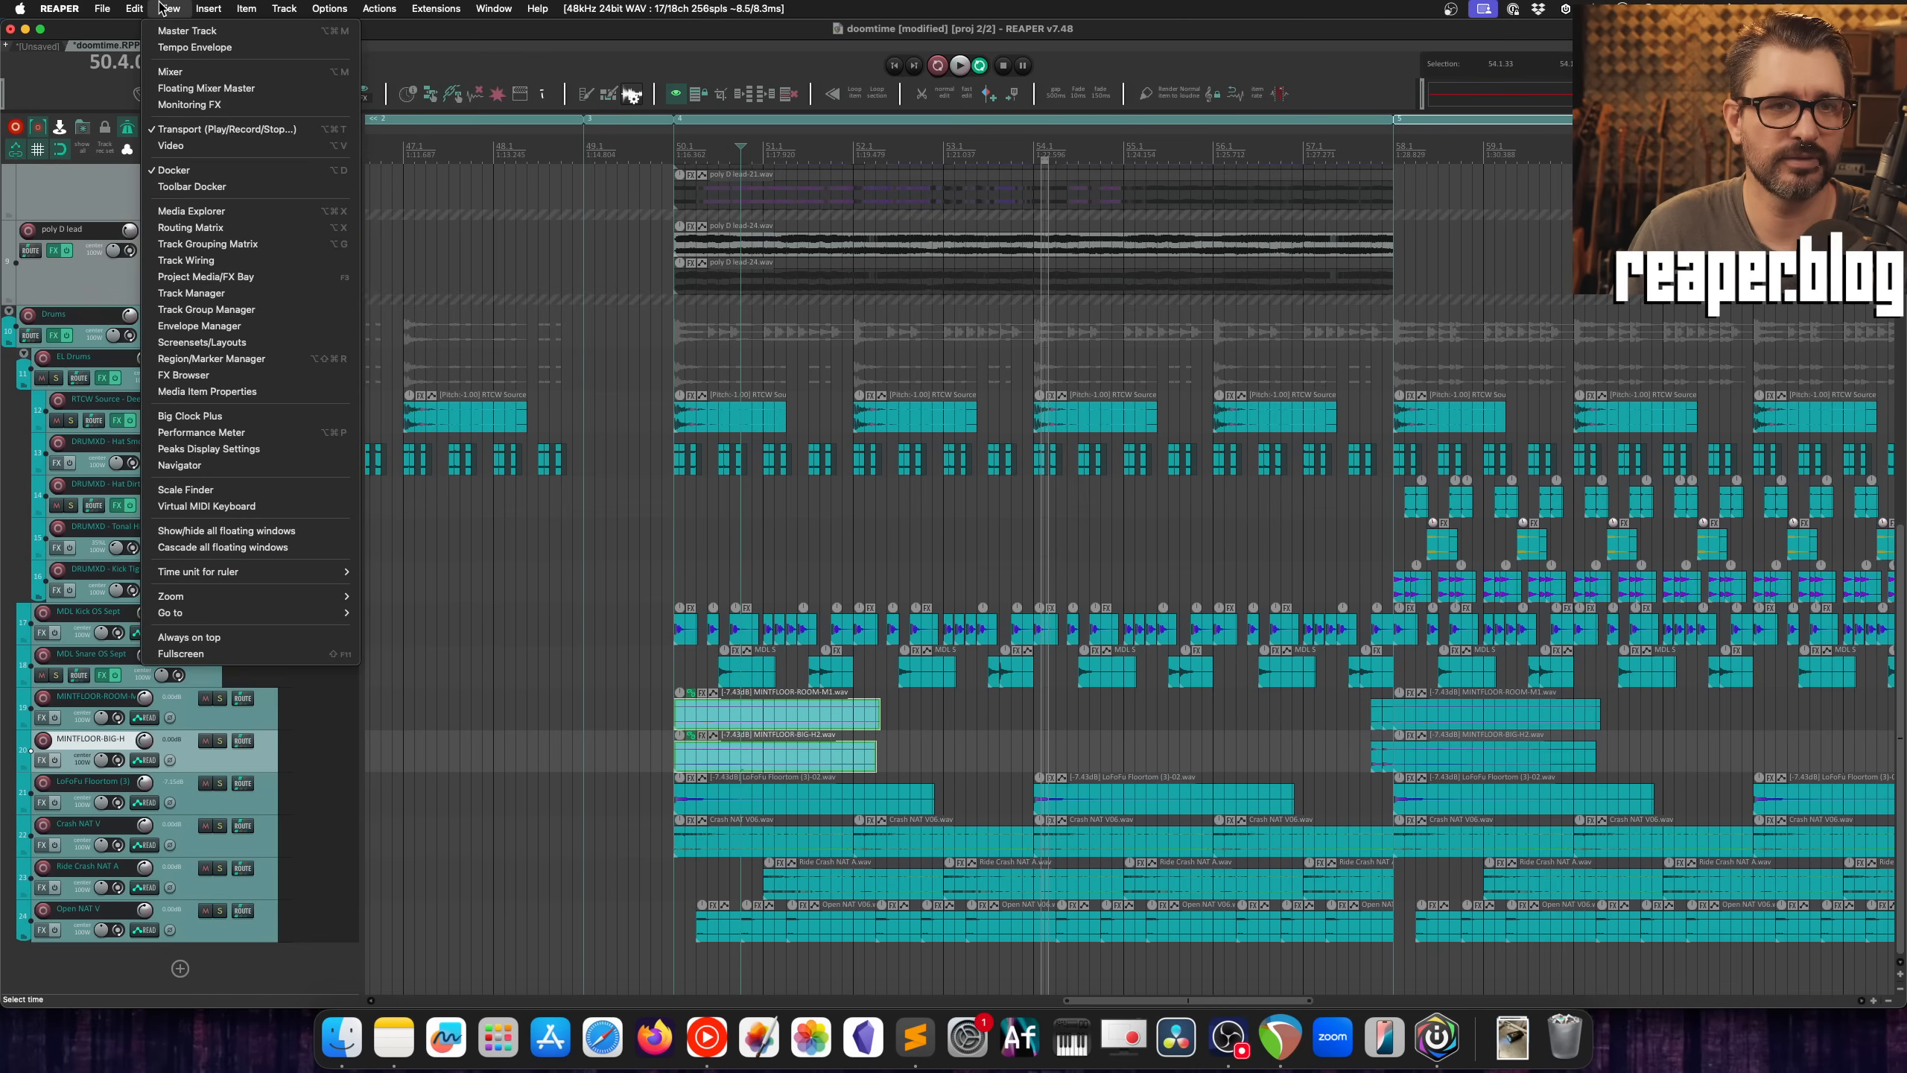
mouse_move(379, 10)
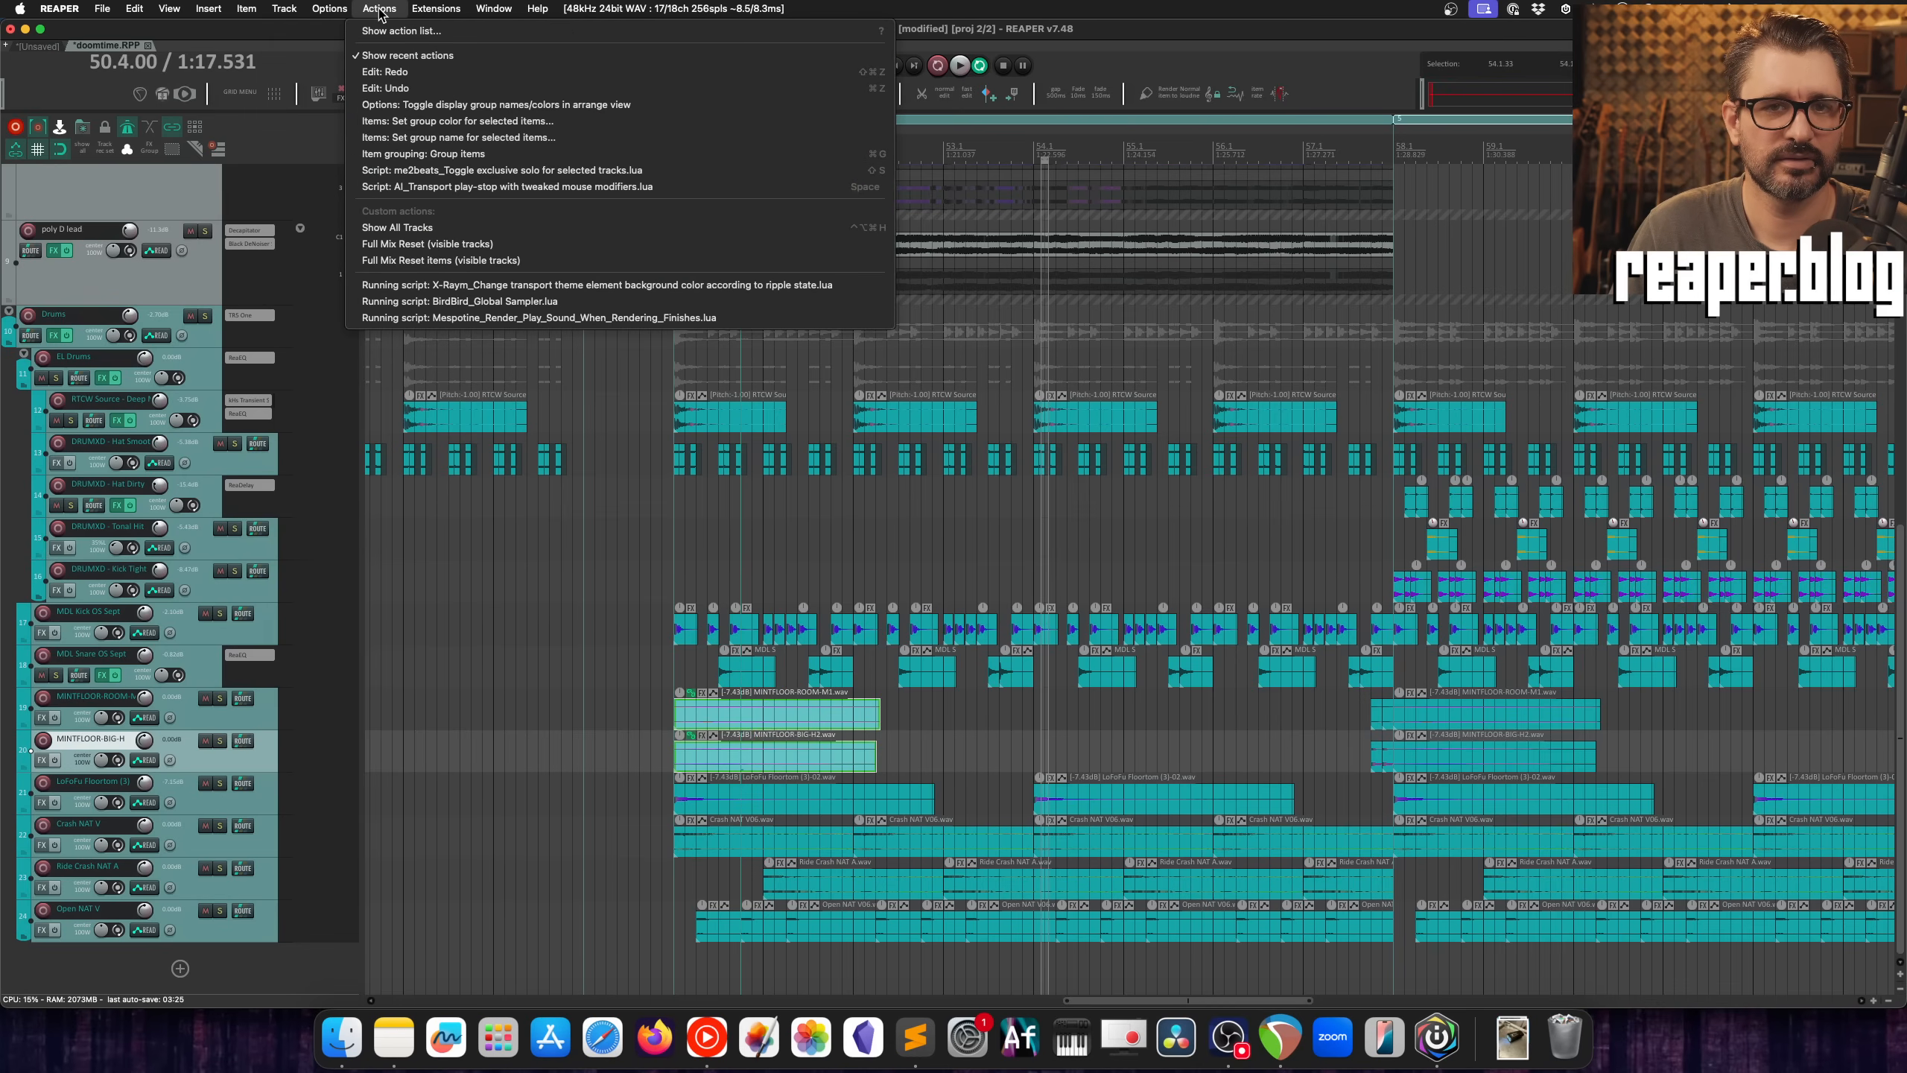
click(420, 104)
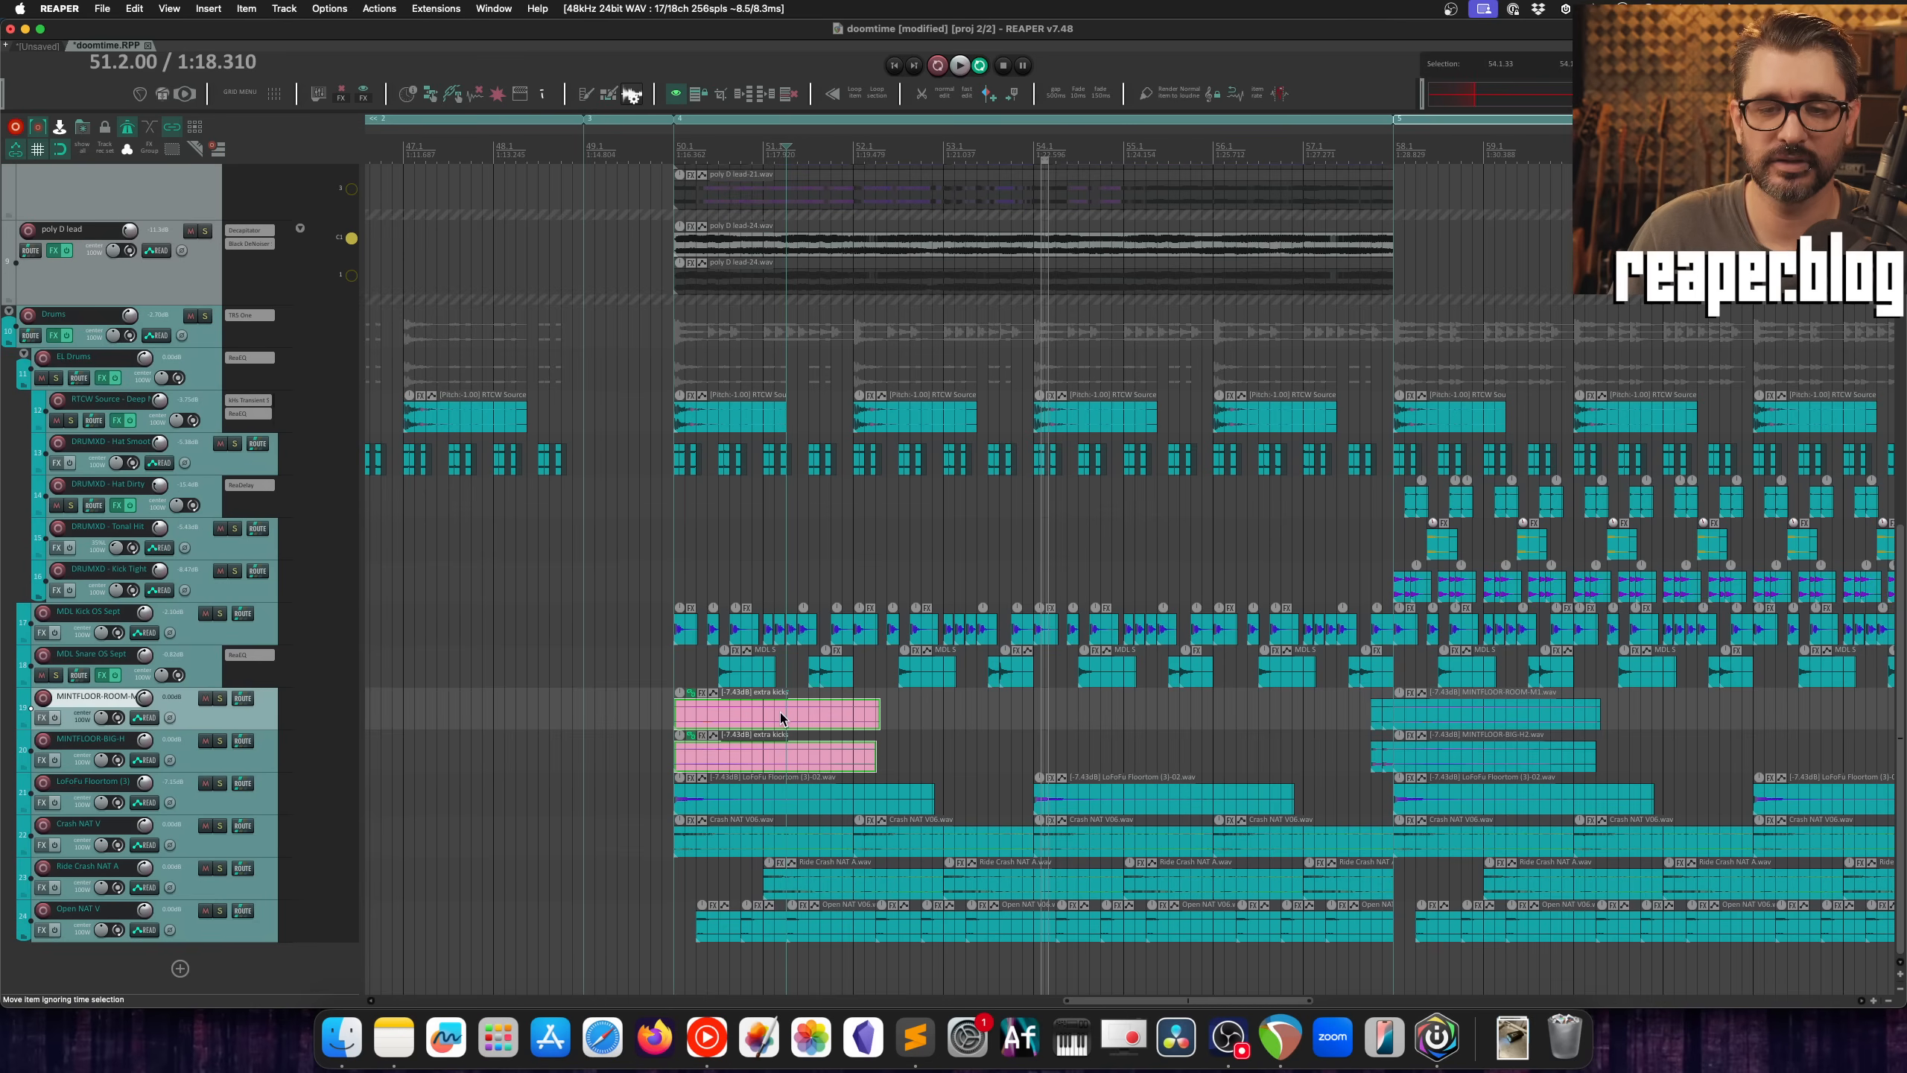
Step: Open the Project Bay on its list of item groups, moved over the arrange view
click(188, 9)
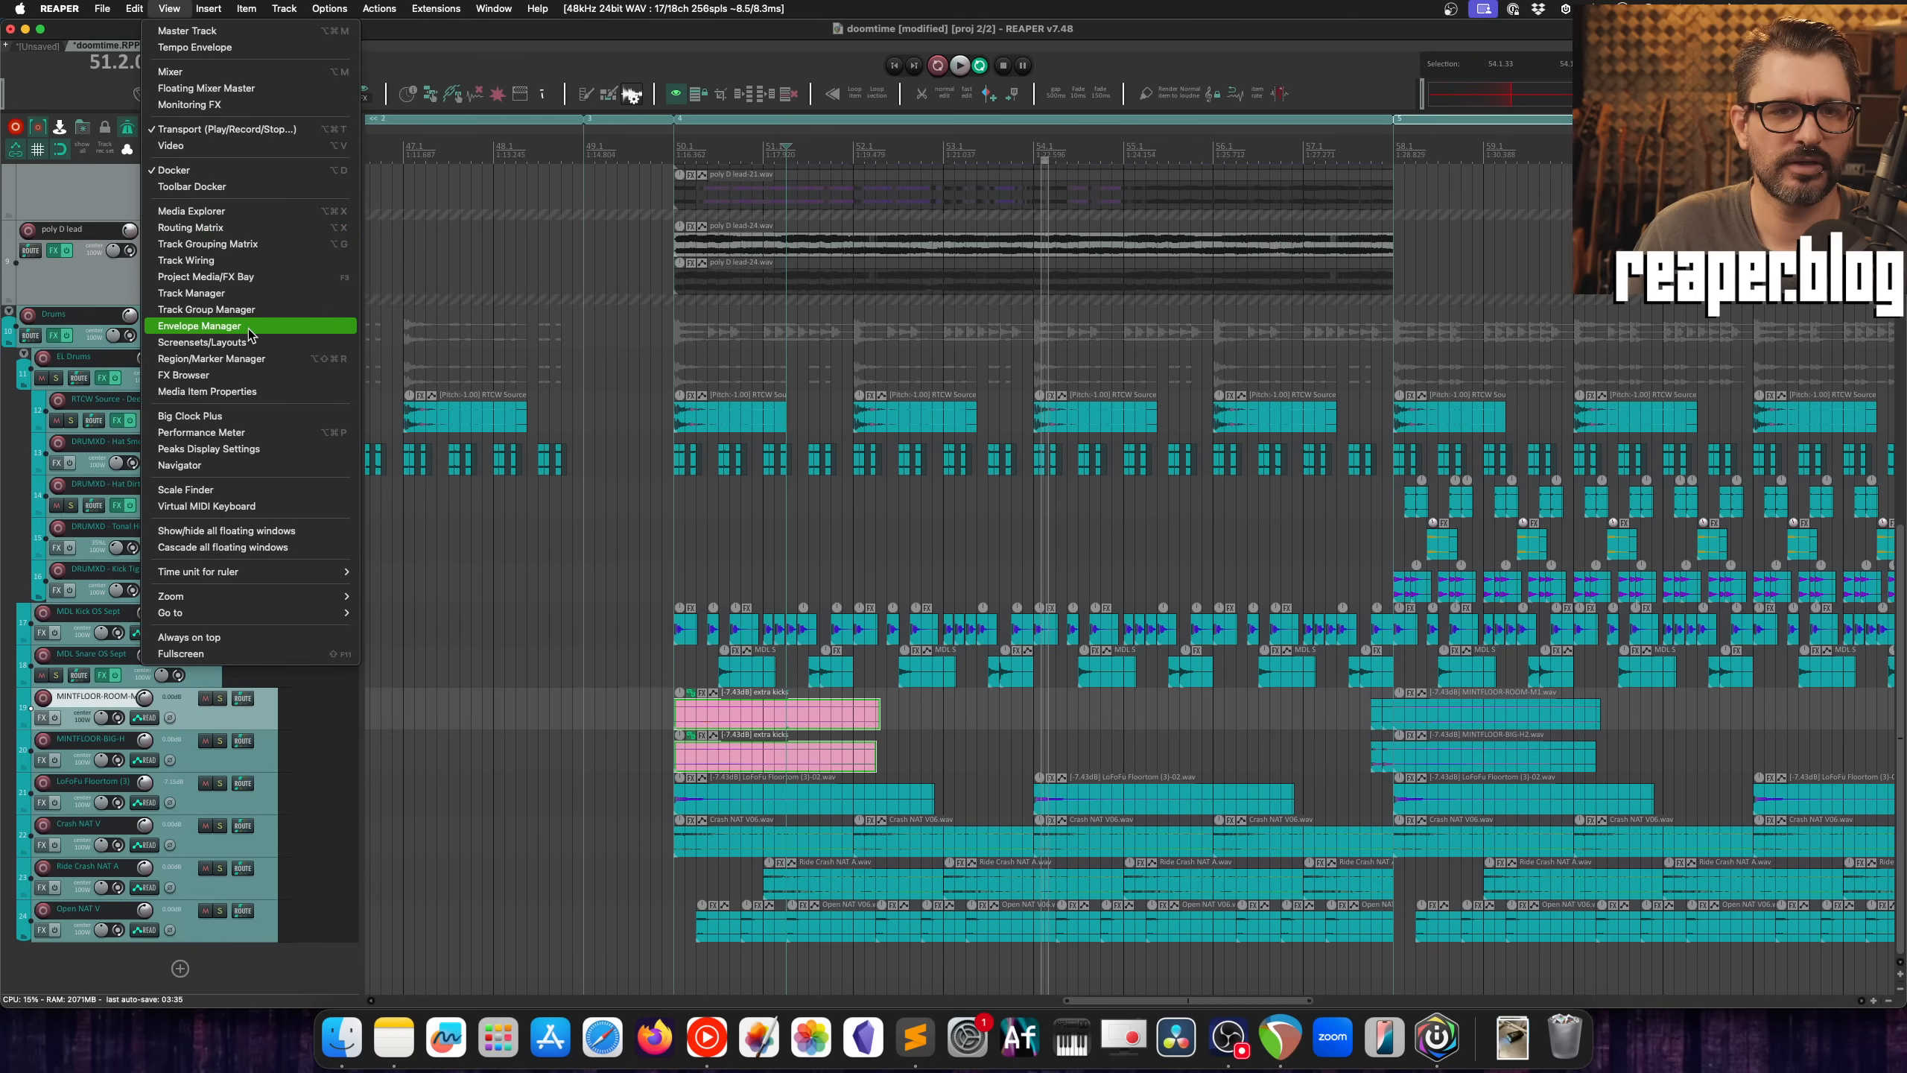
click(206, 276)
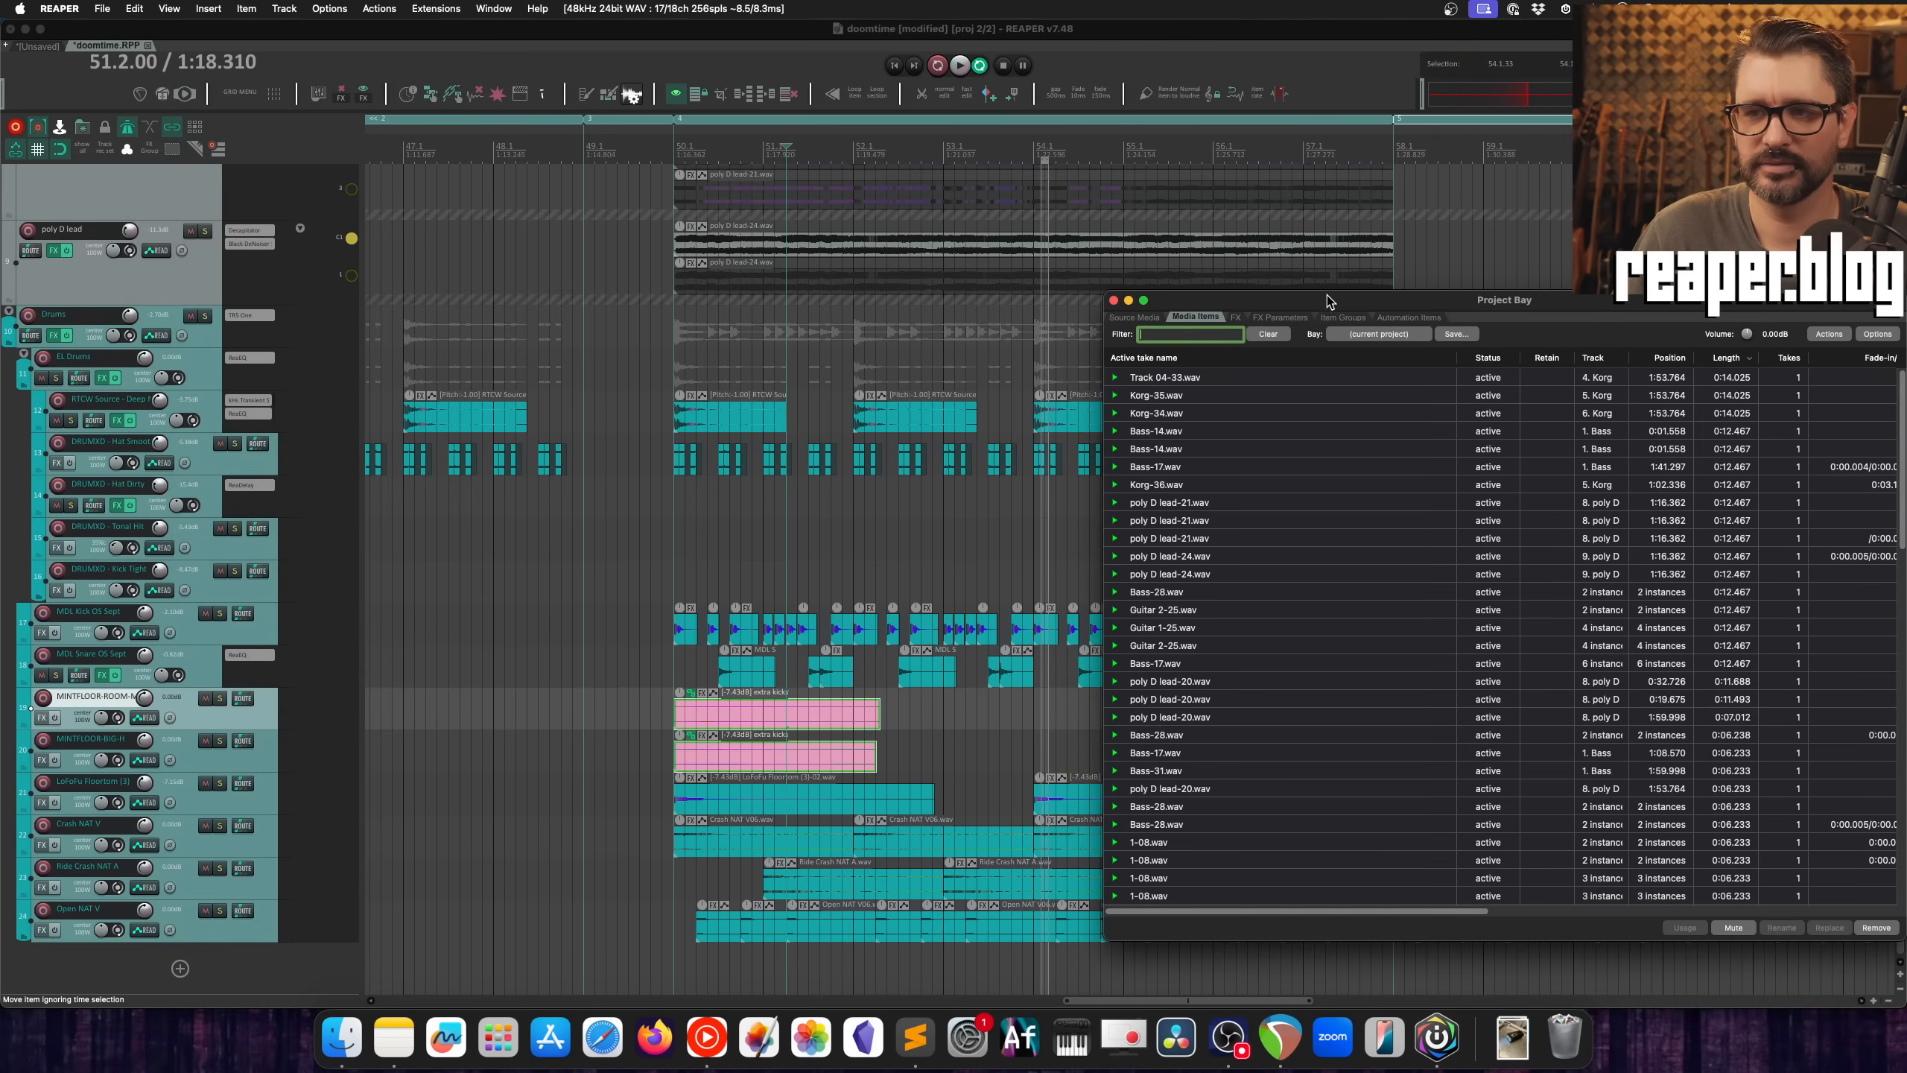
drag(1326, 295, 533, 227)
click(562, 215)
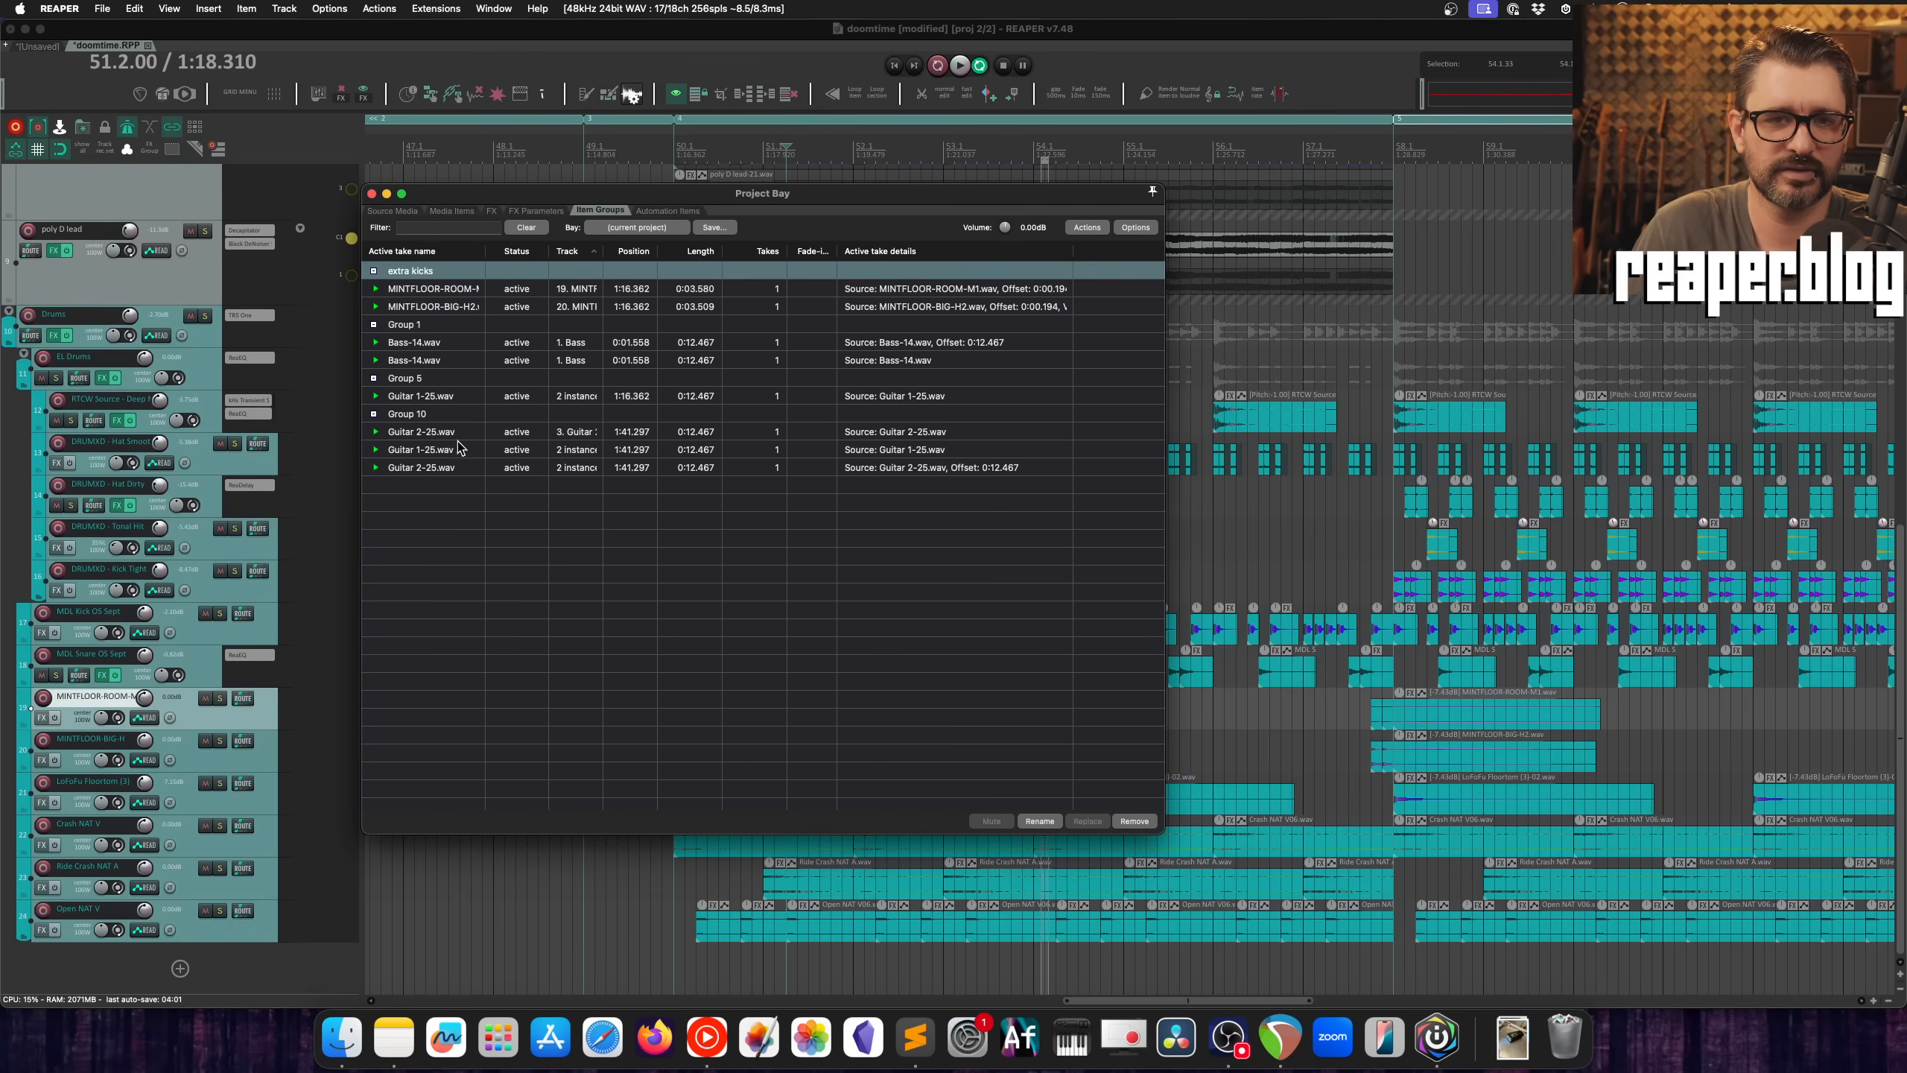
Step: Examine the group options available for "extra kicks" in the Project Bay
click(373, 271)
click(373, 271)
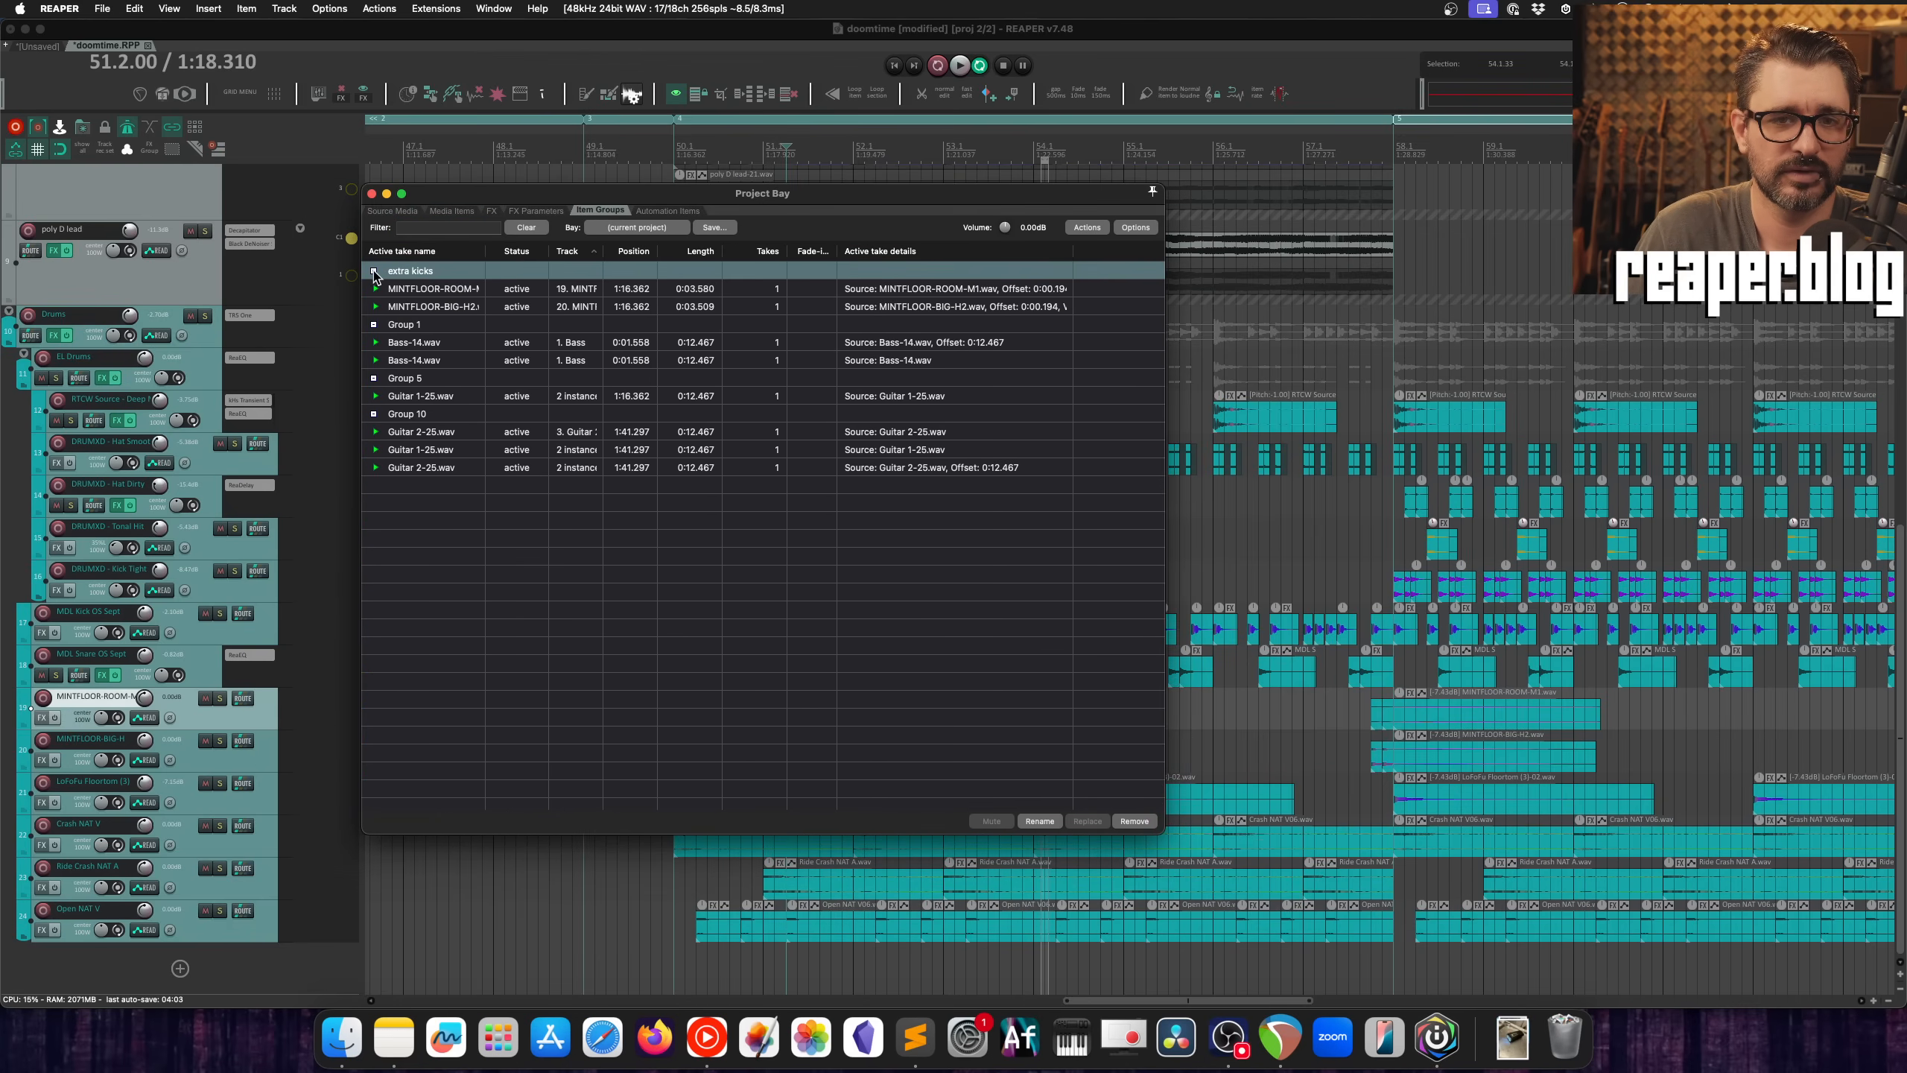
right_click(447, 271)
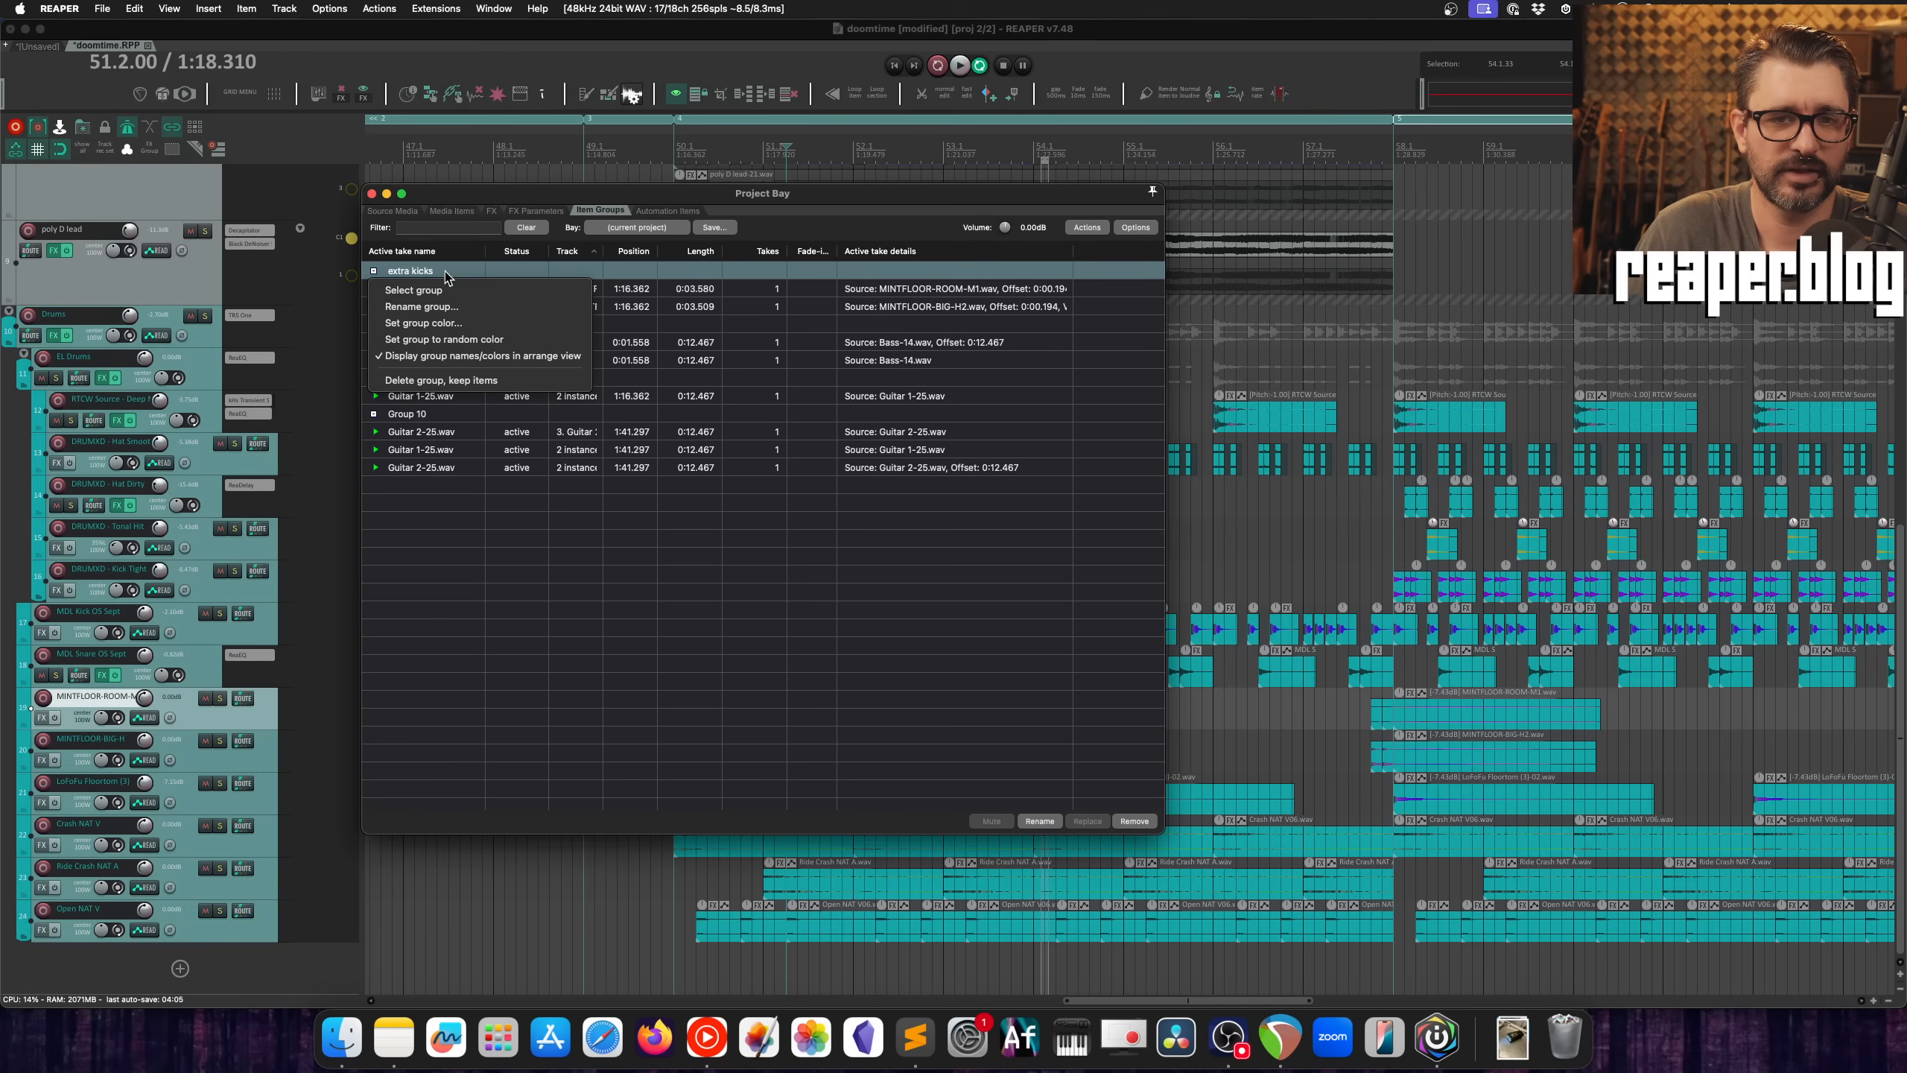
click(475, 345)
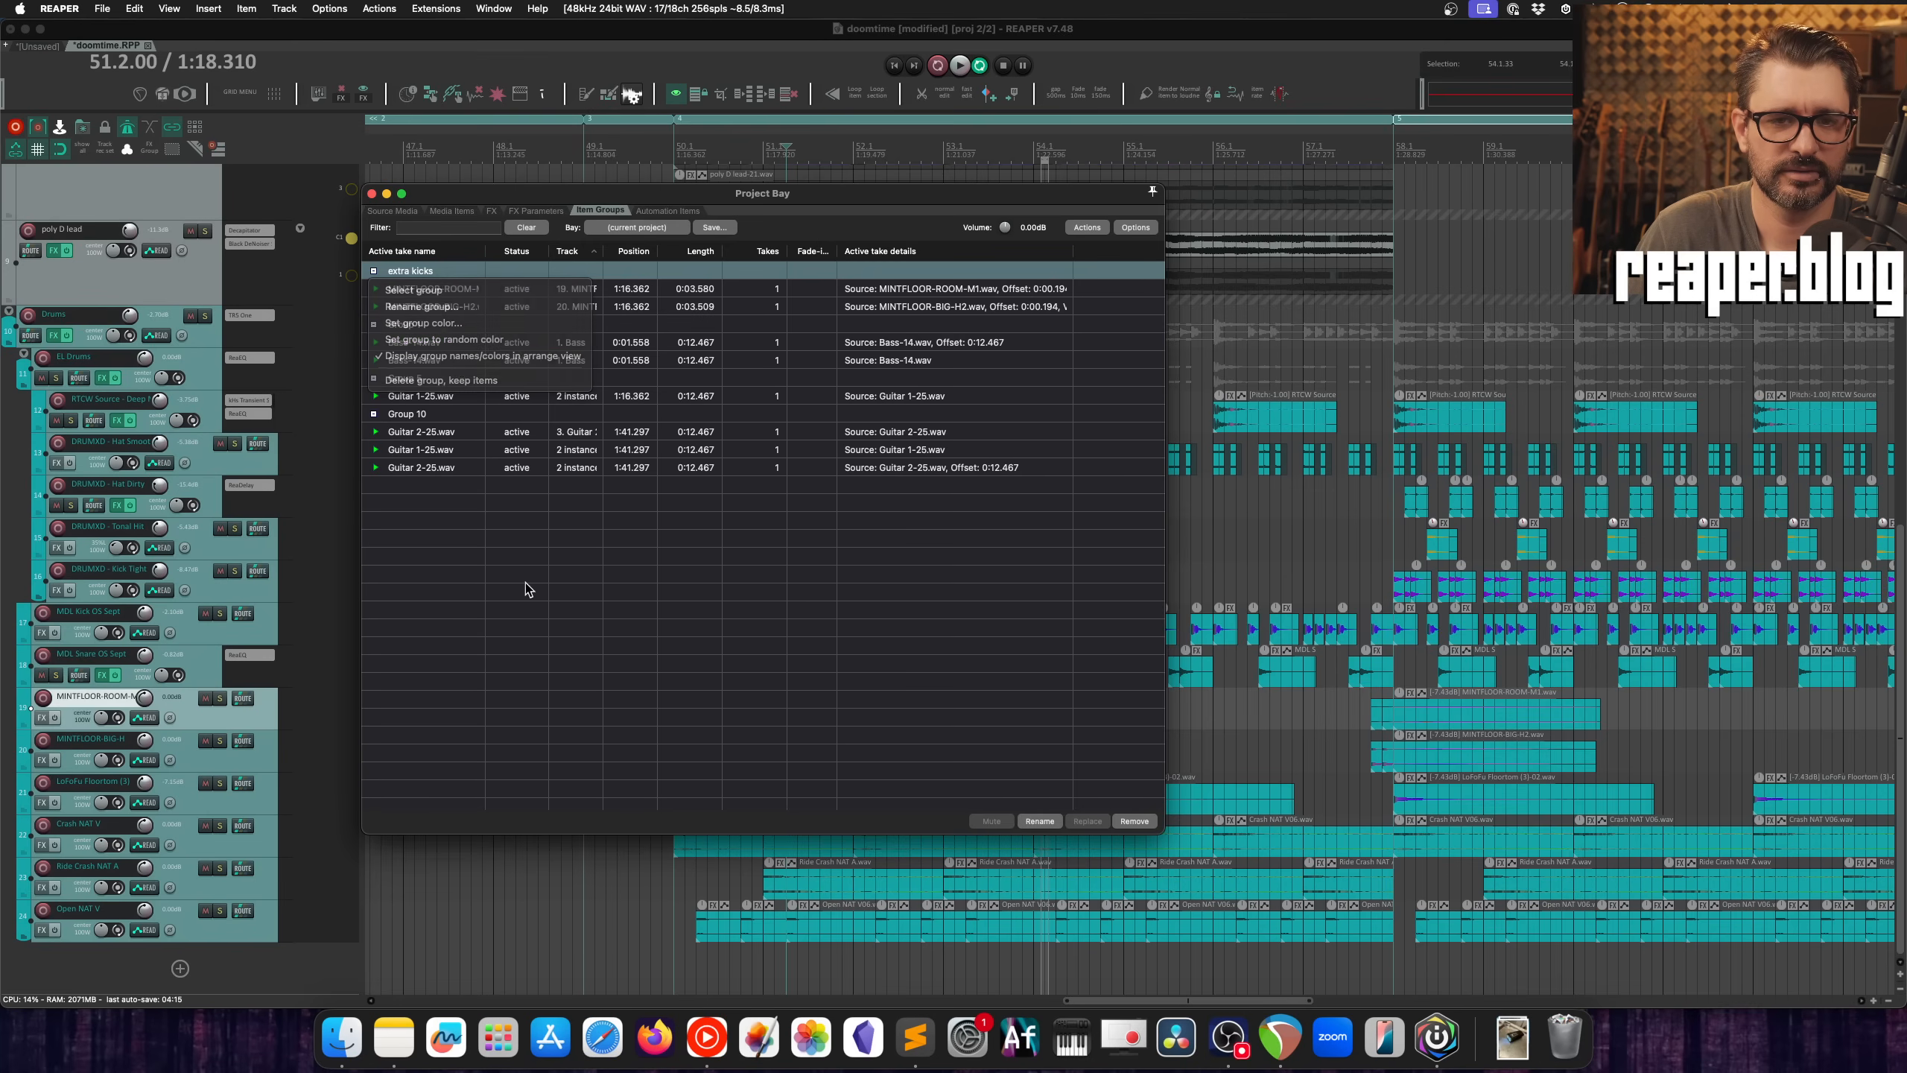
Step: Select all items of Group 10 from the Project Bay, moving the window aside
click(467, 435)
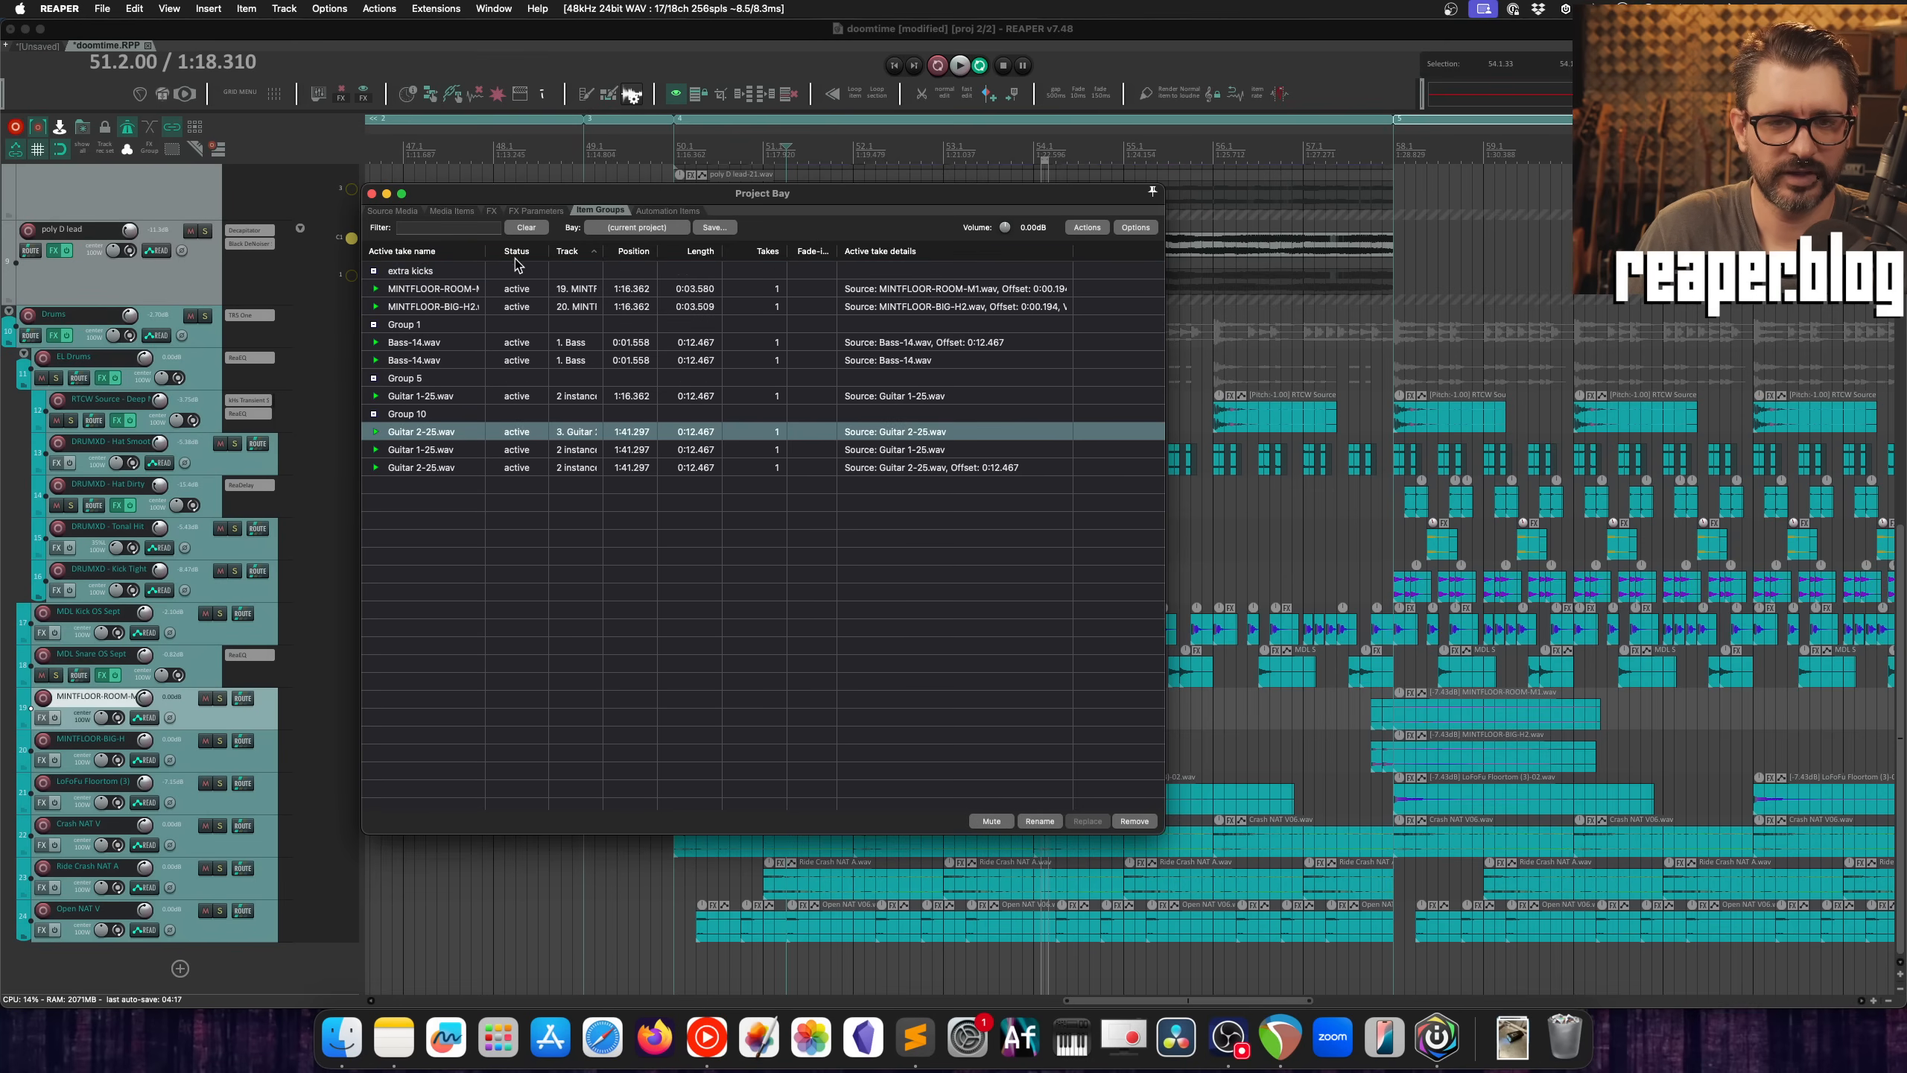
drag(517, 194, 819, 250)
click(736, 471)
right_click(738, 476)
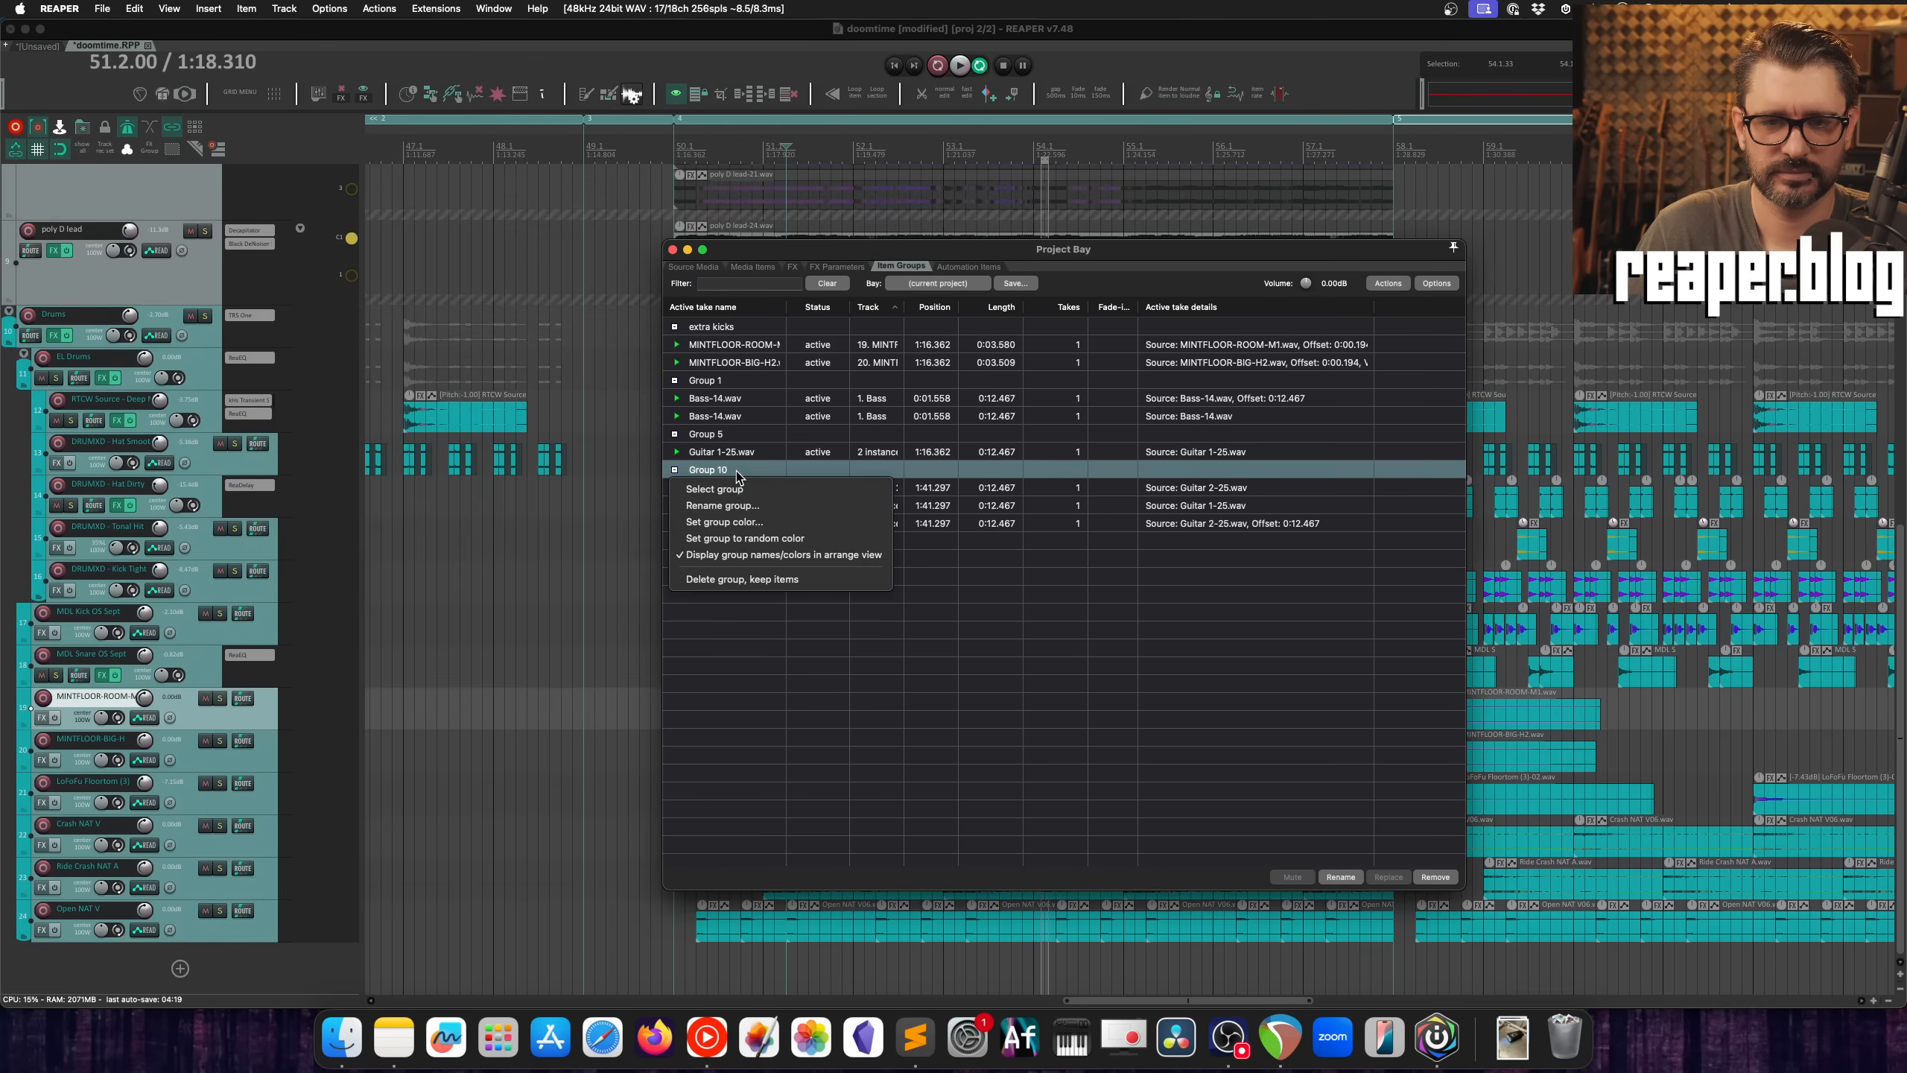
click(740, 489)
drag(871, 254, 575, 164)
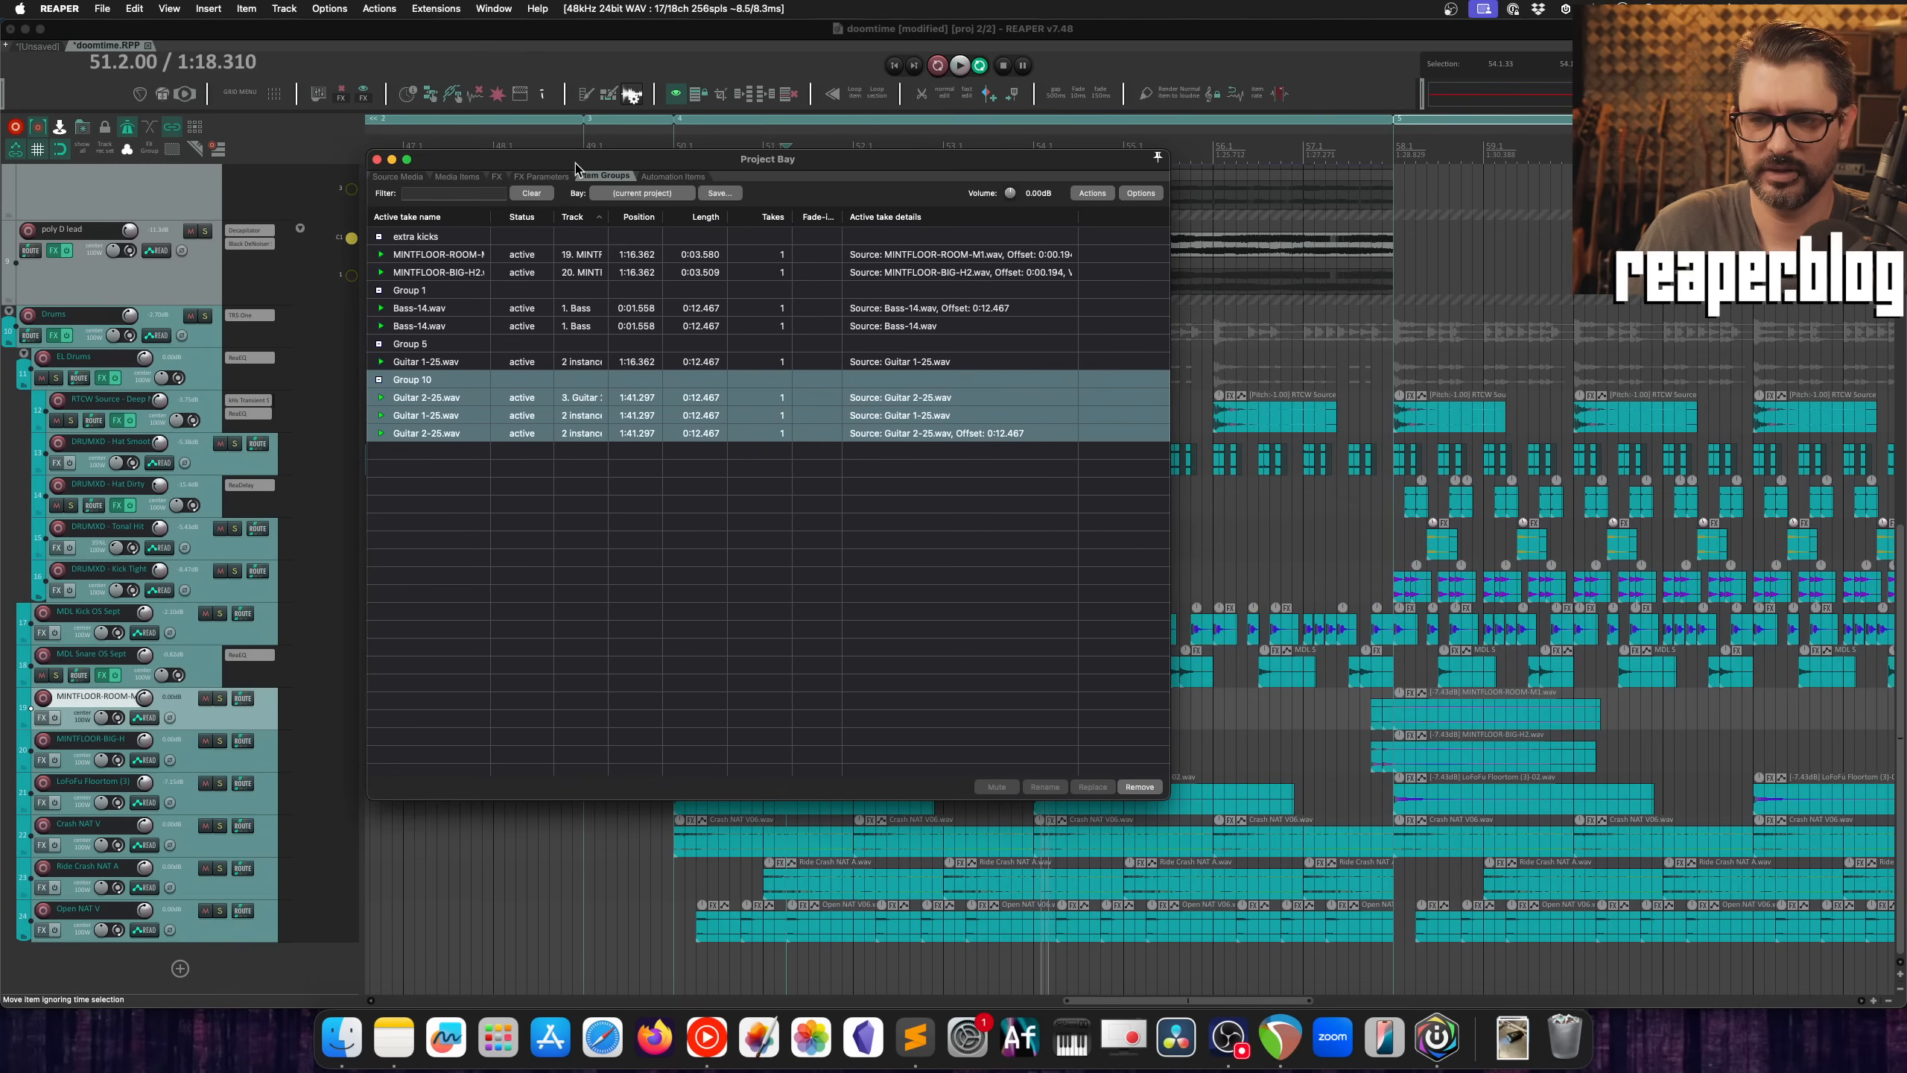
Step: Set Group 10 to a random color and reveal its guitar items in the arrange view
right_click(448, 380)
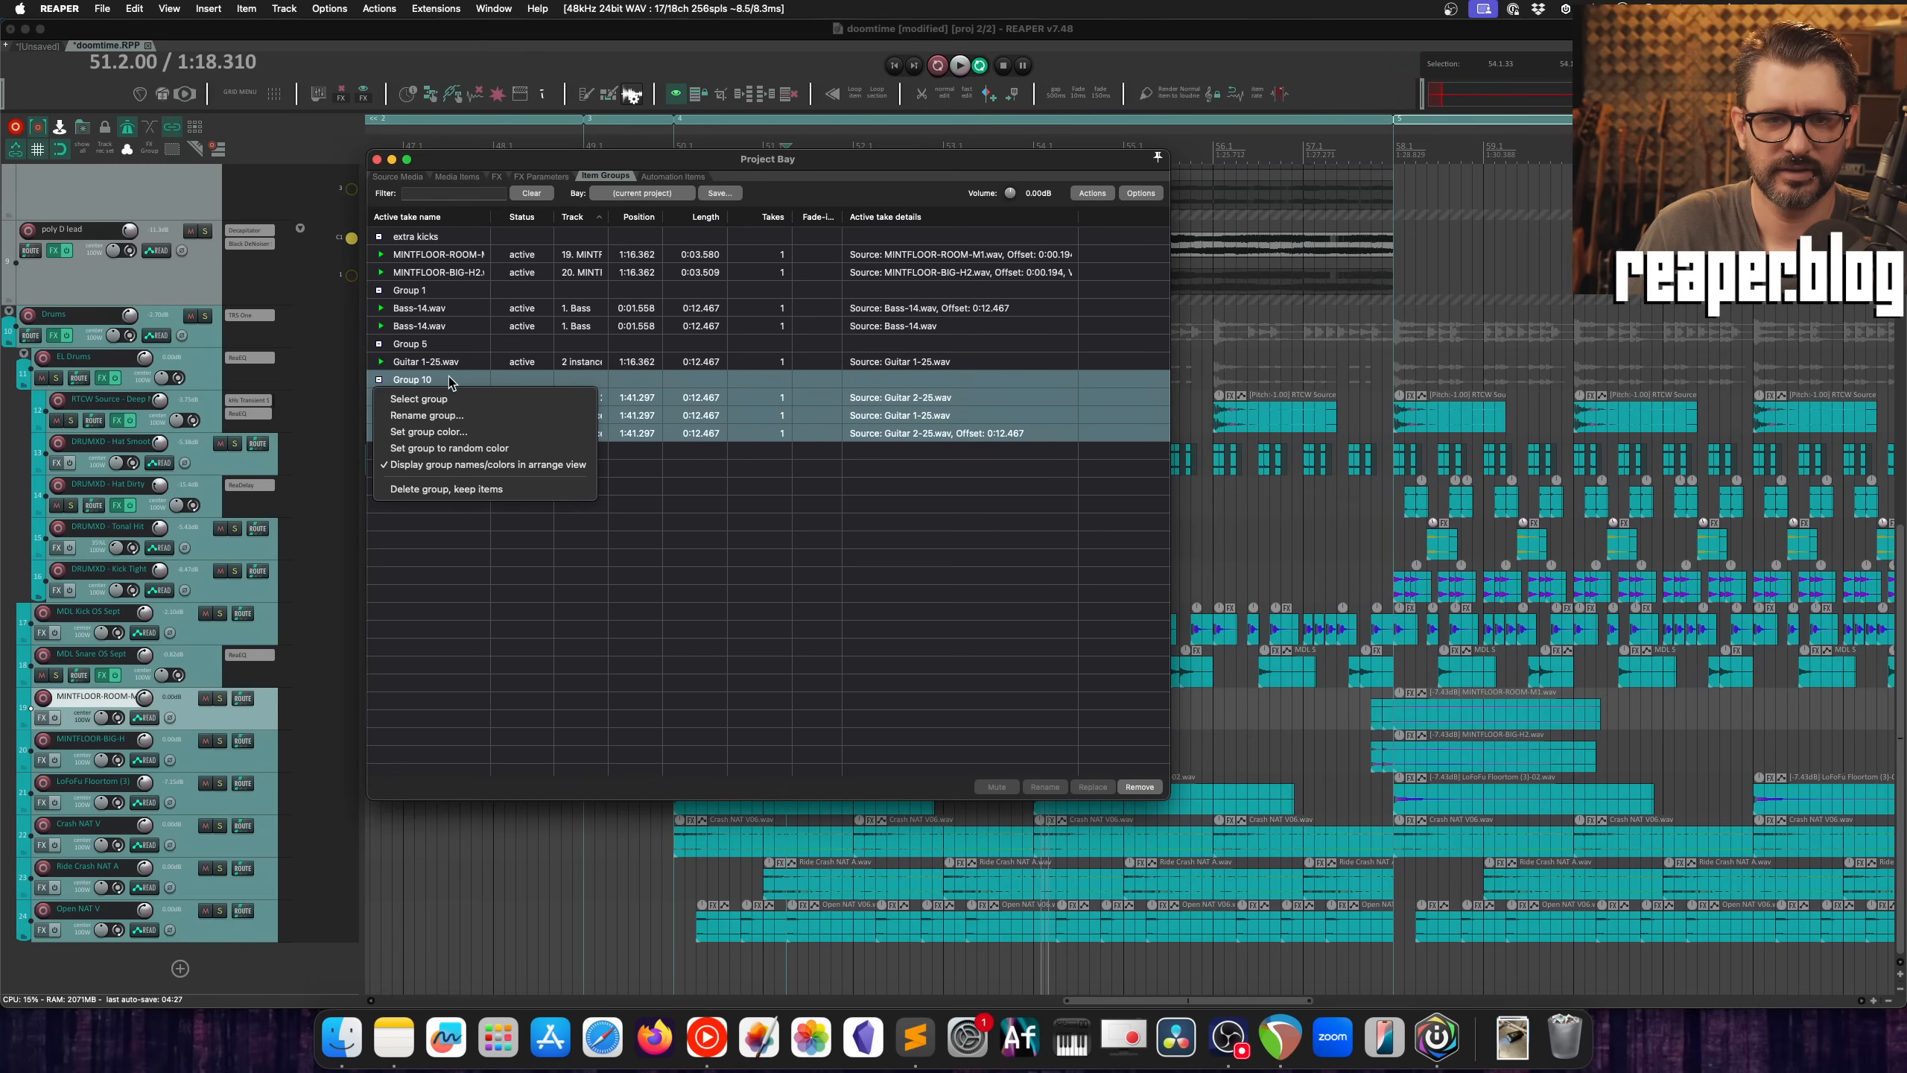
click(479, 448)
scroll(1643, 521, right, 5)
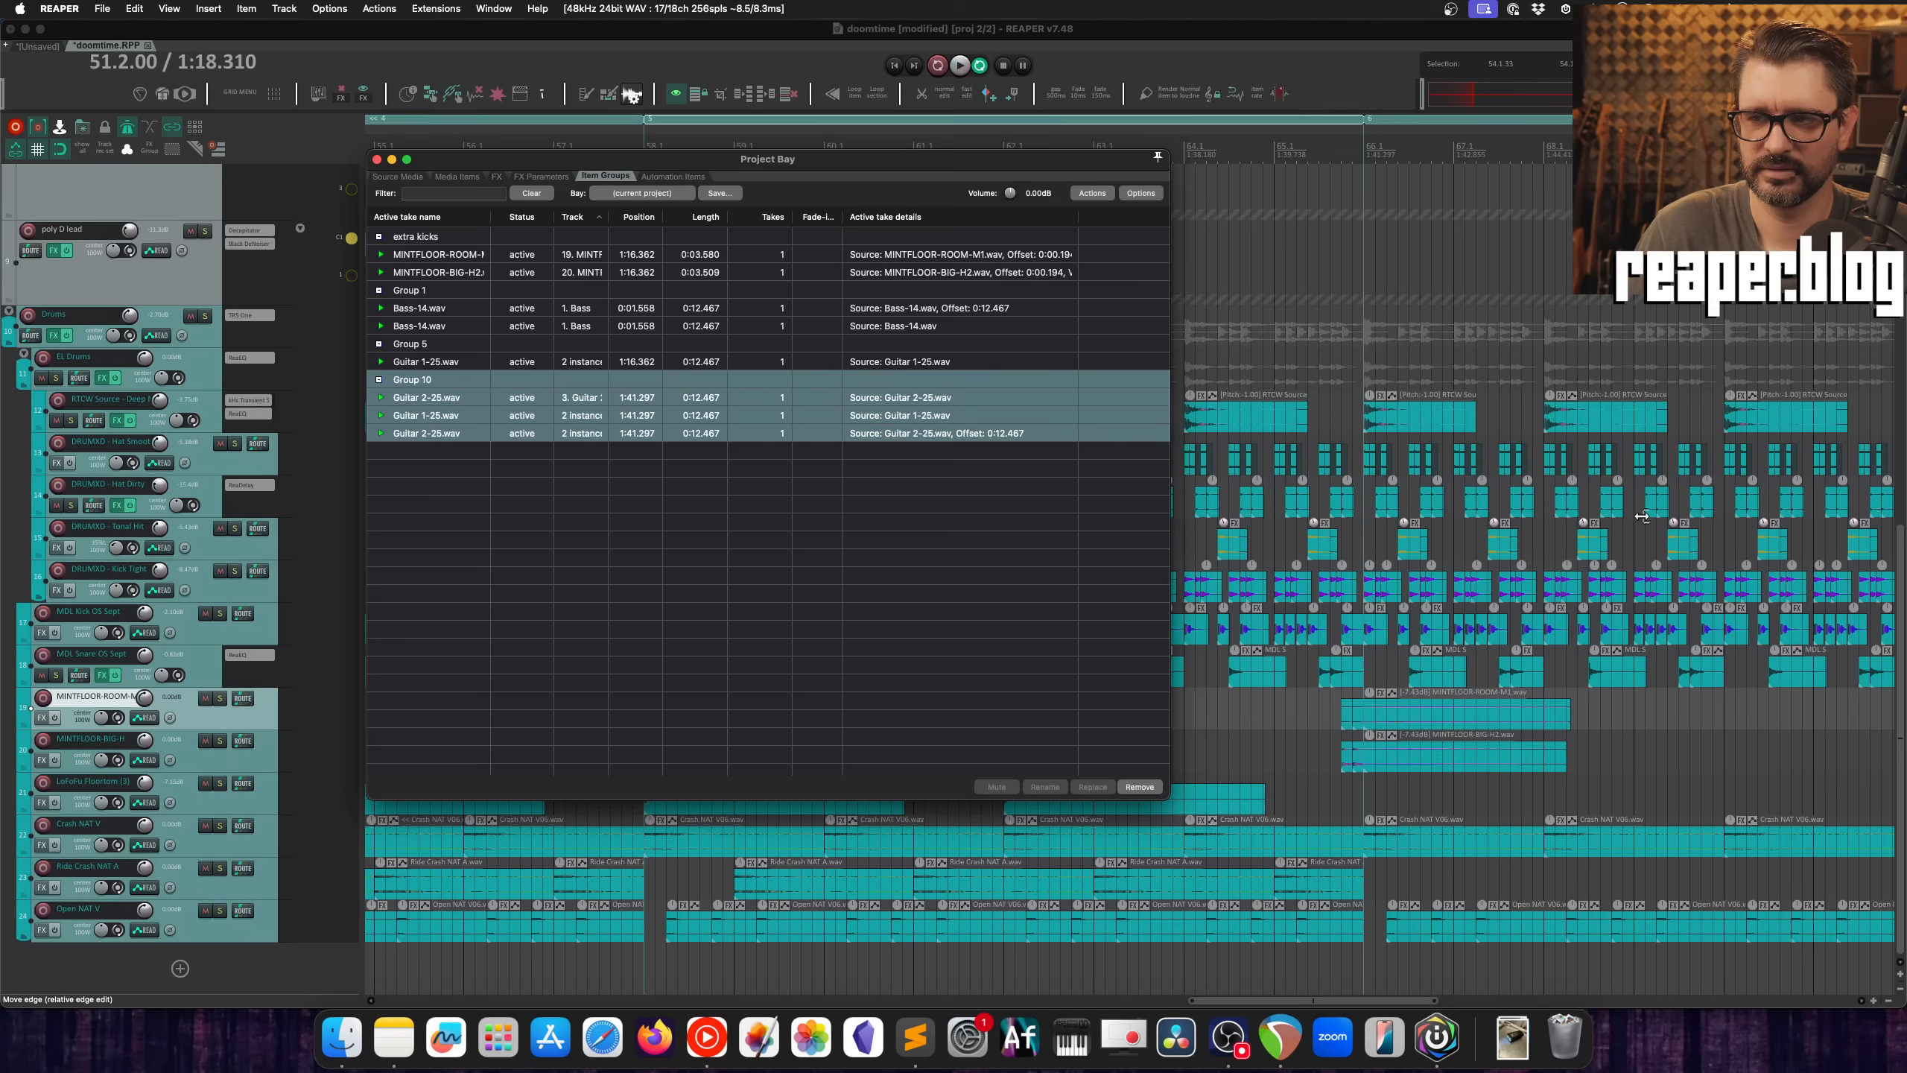
scroll(1643, 520, down, 5)
scroll(1245, 375, up, 8)
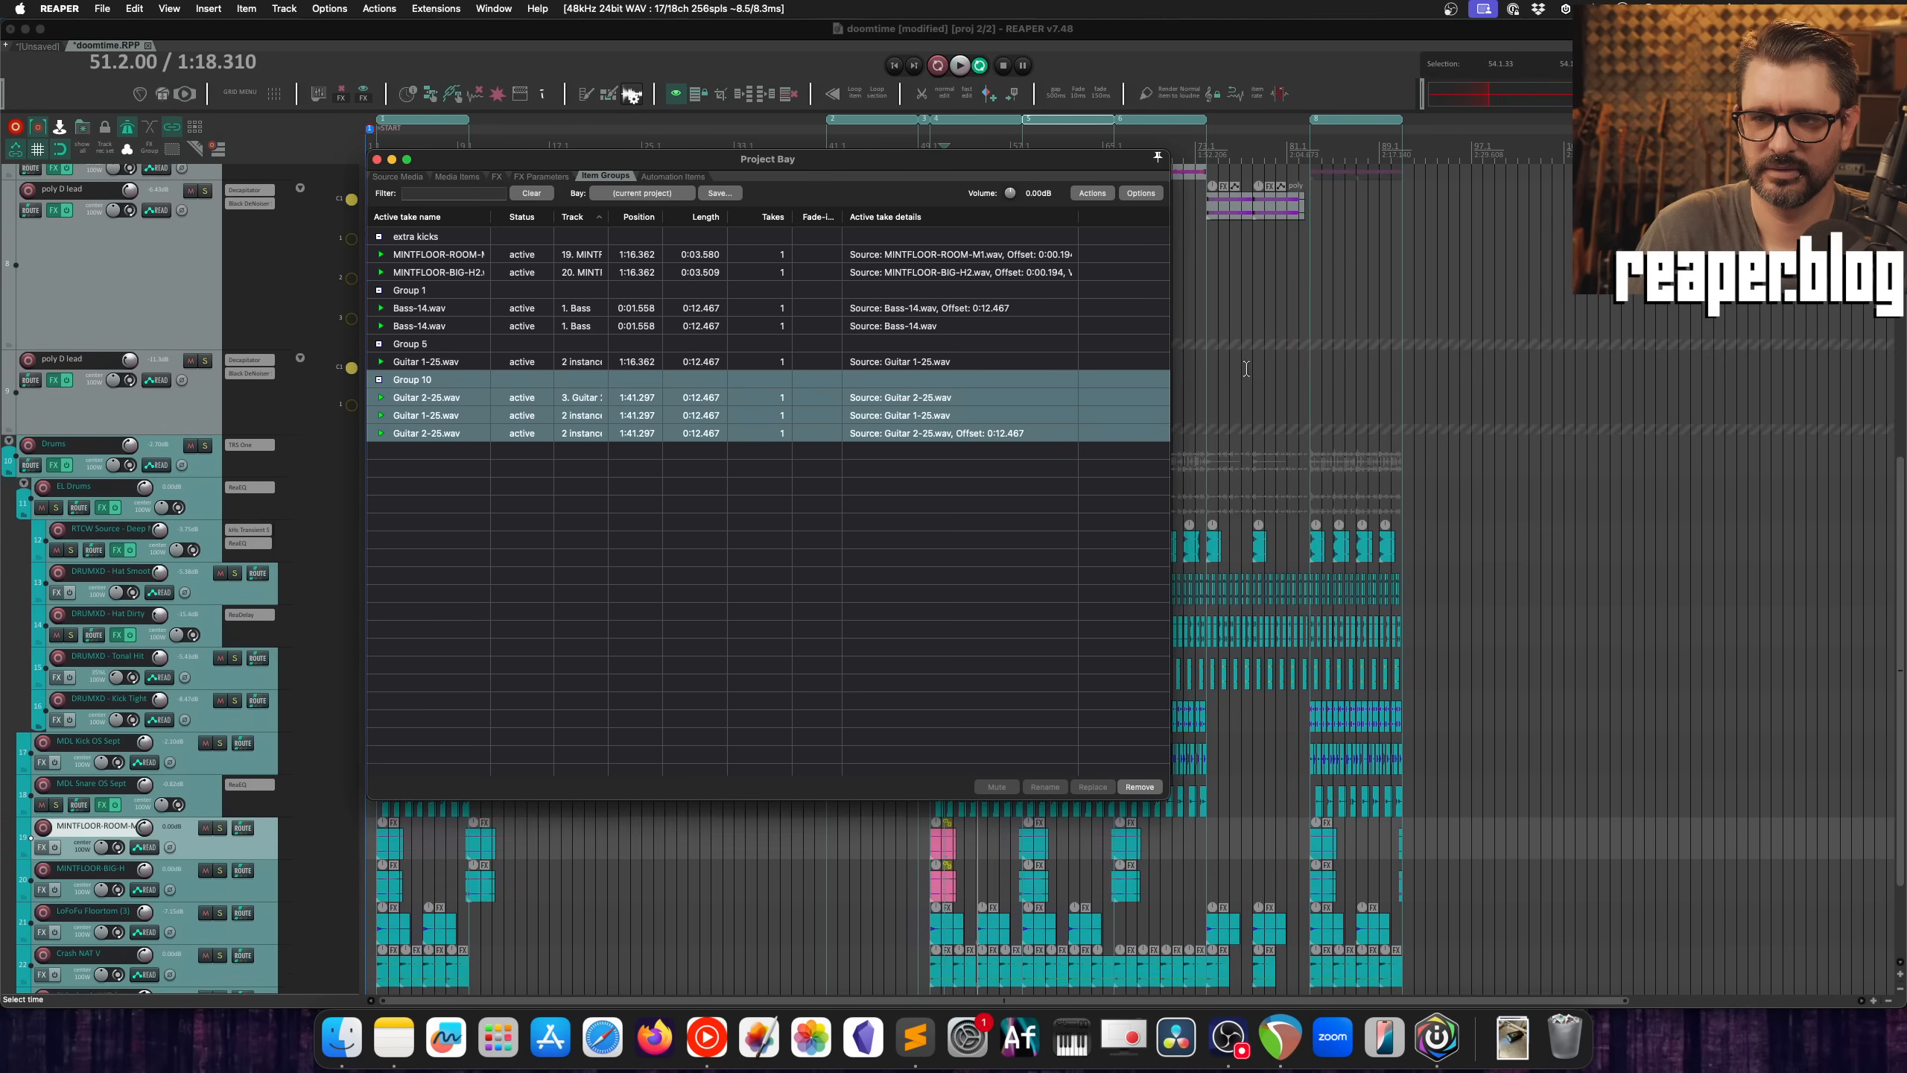
scroll(1241, 370, up, 5)
drag(1104, 158, 736, 150)
scroll(710, 352, up, 1)
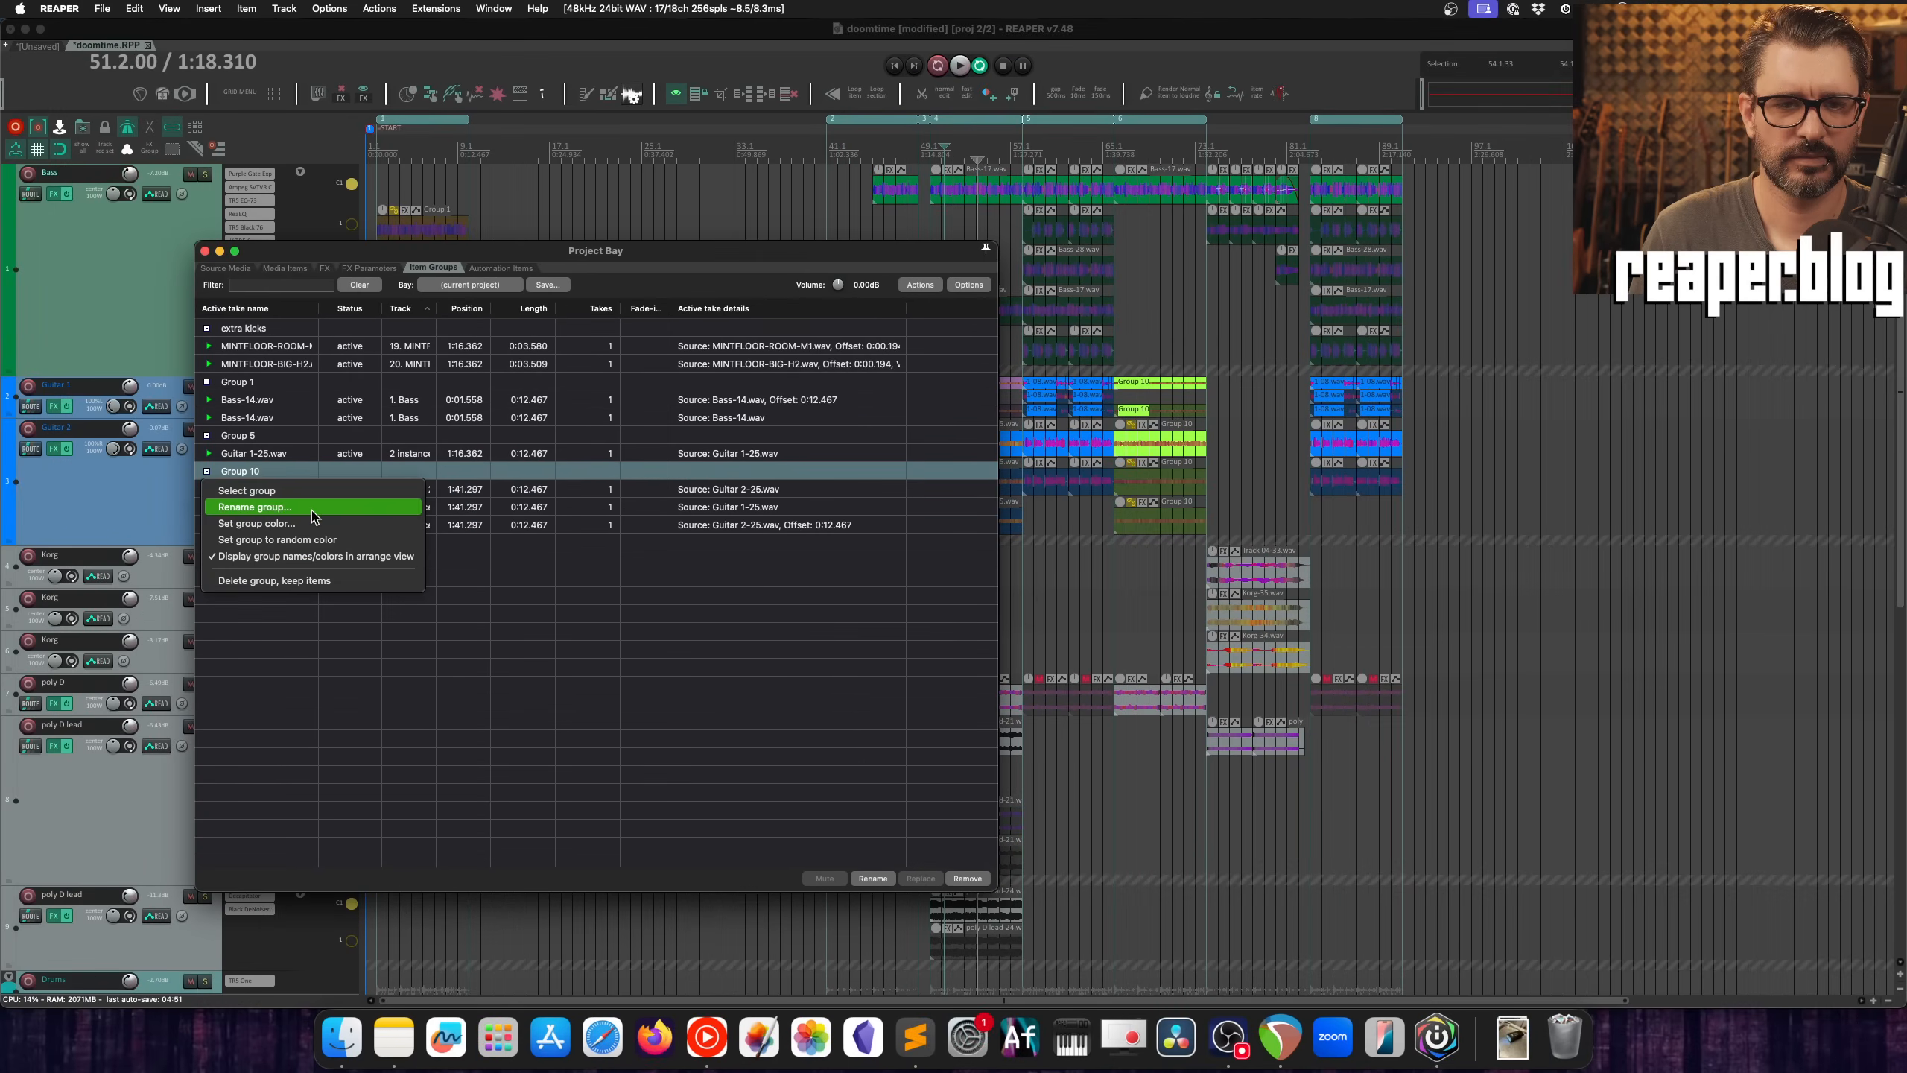
Step: Rename Group 10 as "Guitars" in the Project Bay
click(306, 513)
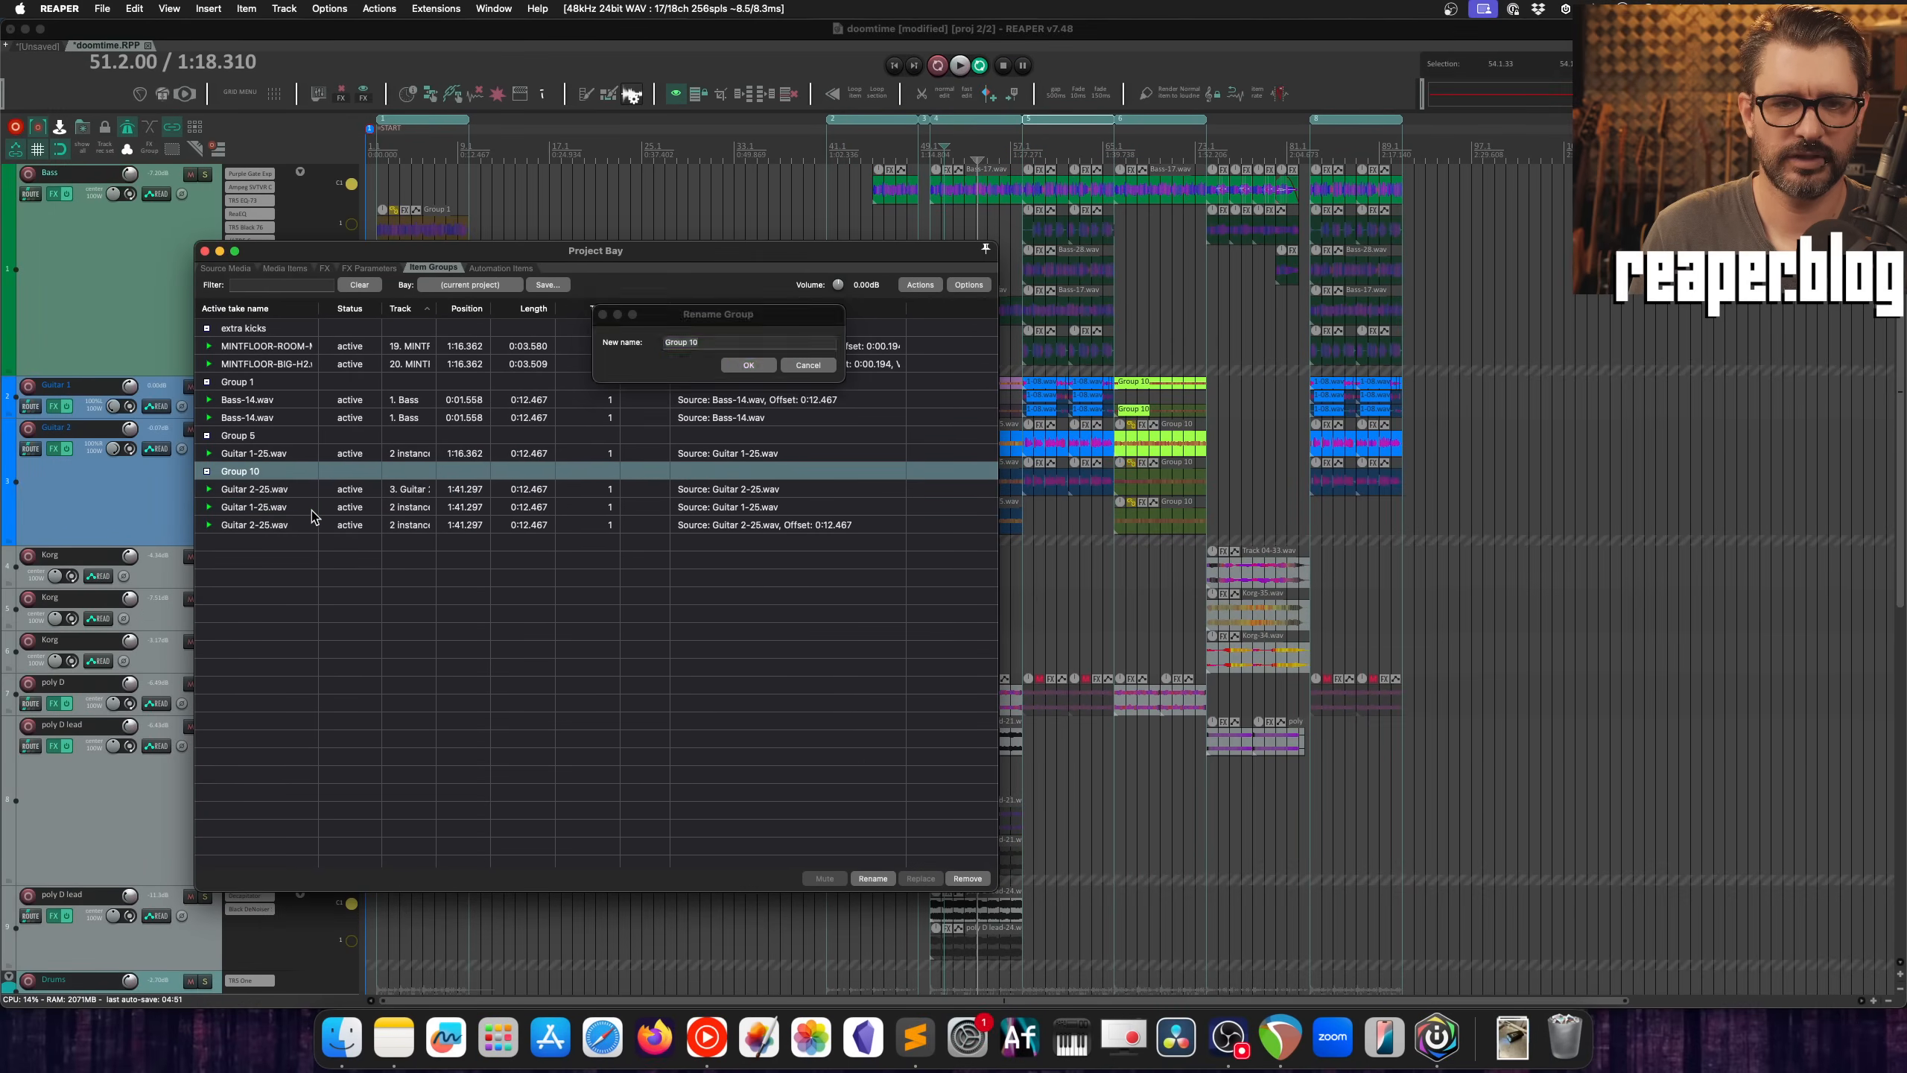
text(Guit)
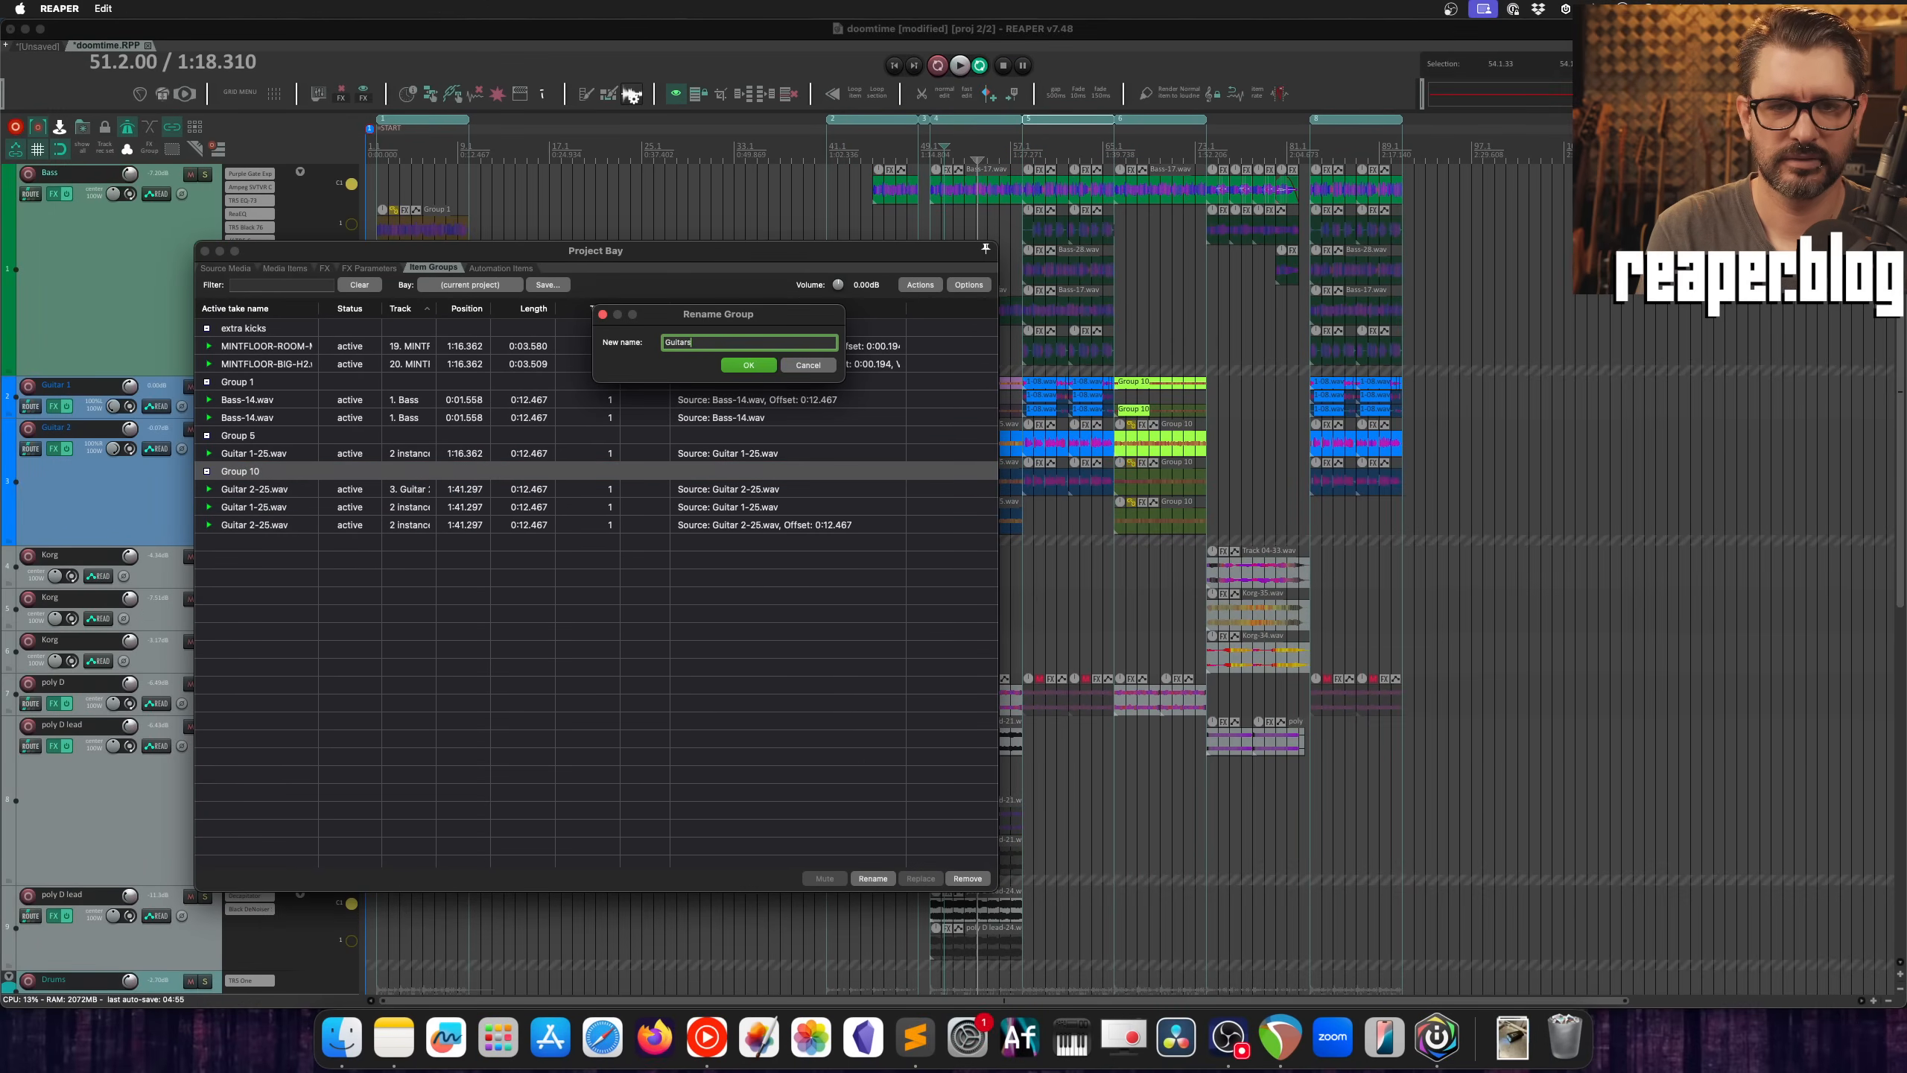
text(ars)
key(Return)
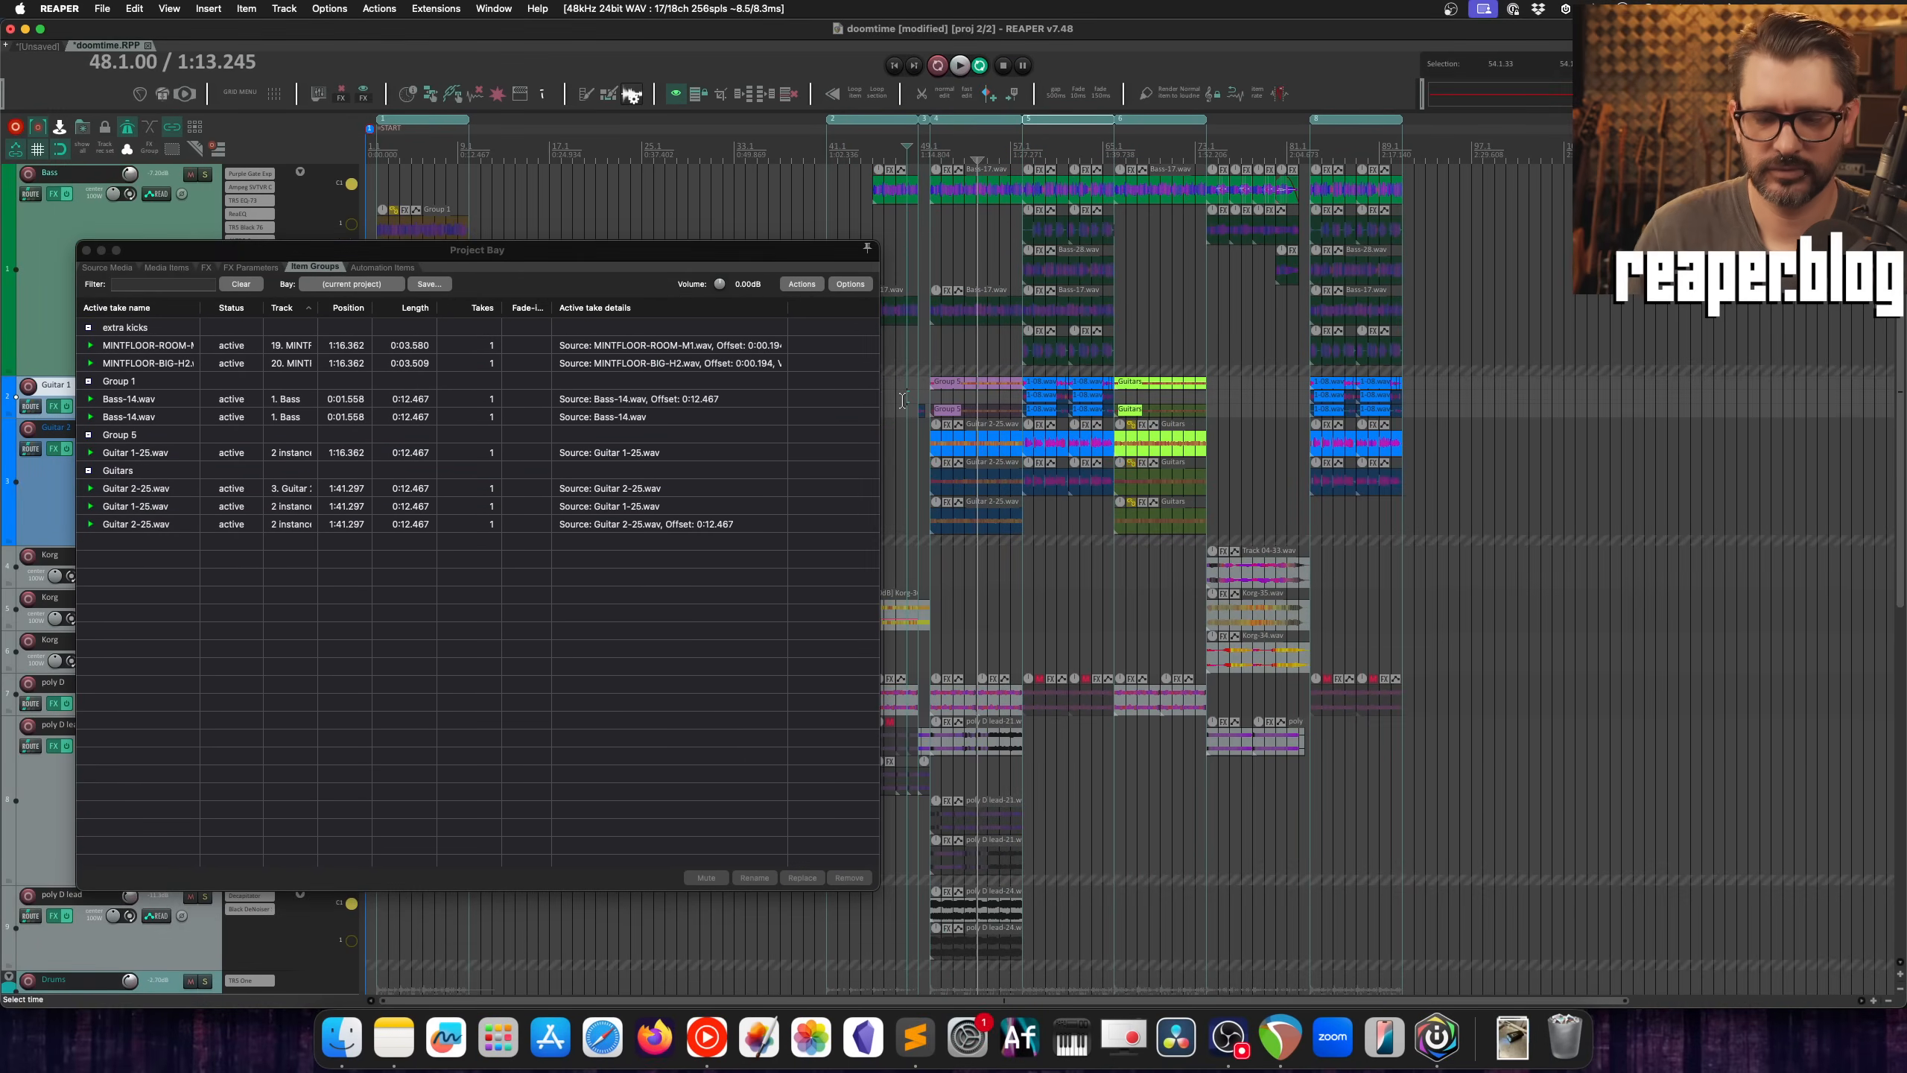
Step: From the action list filtered by "group option", run the enable and disable actions for displaying group names/colors in arrange view
key(shift+slash)
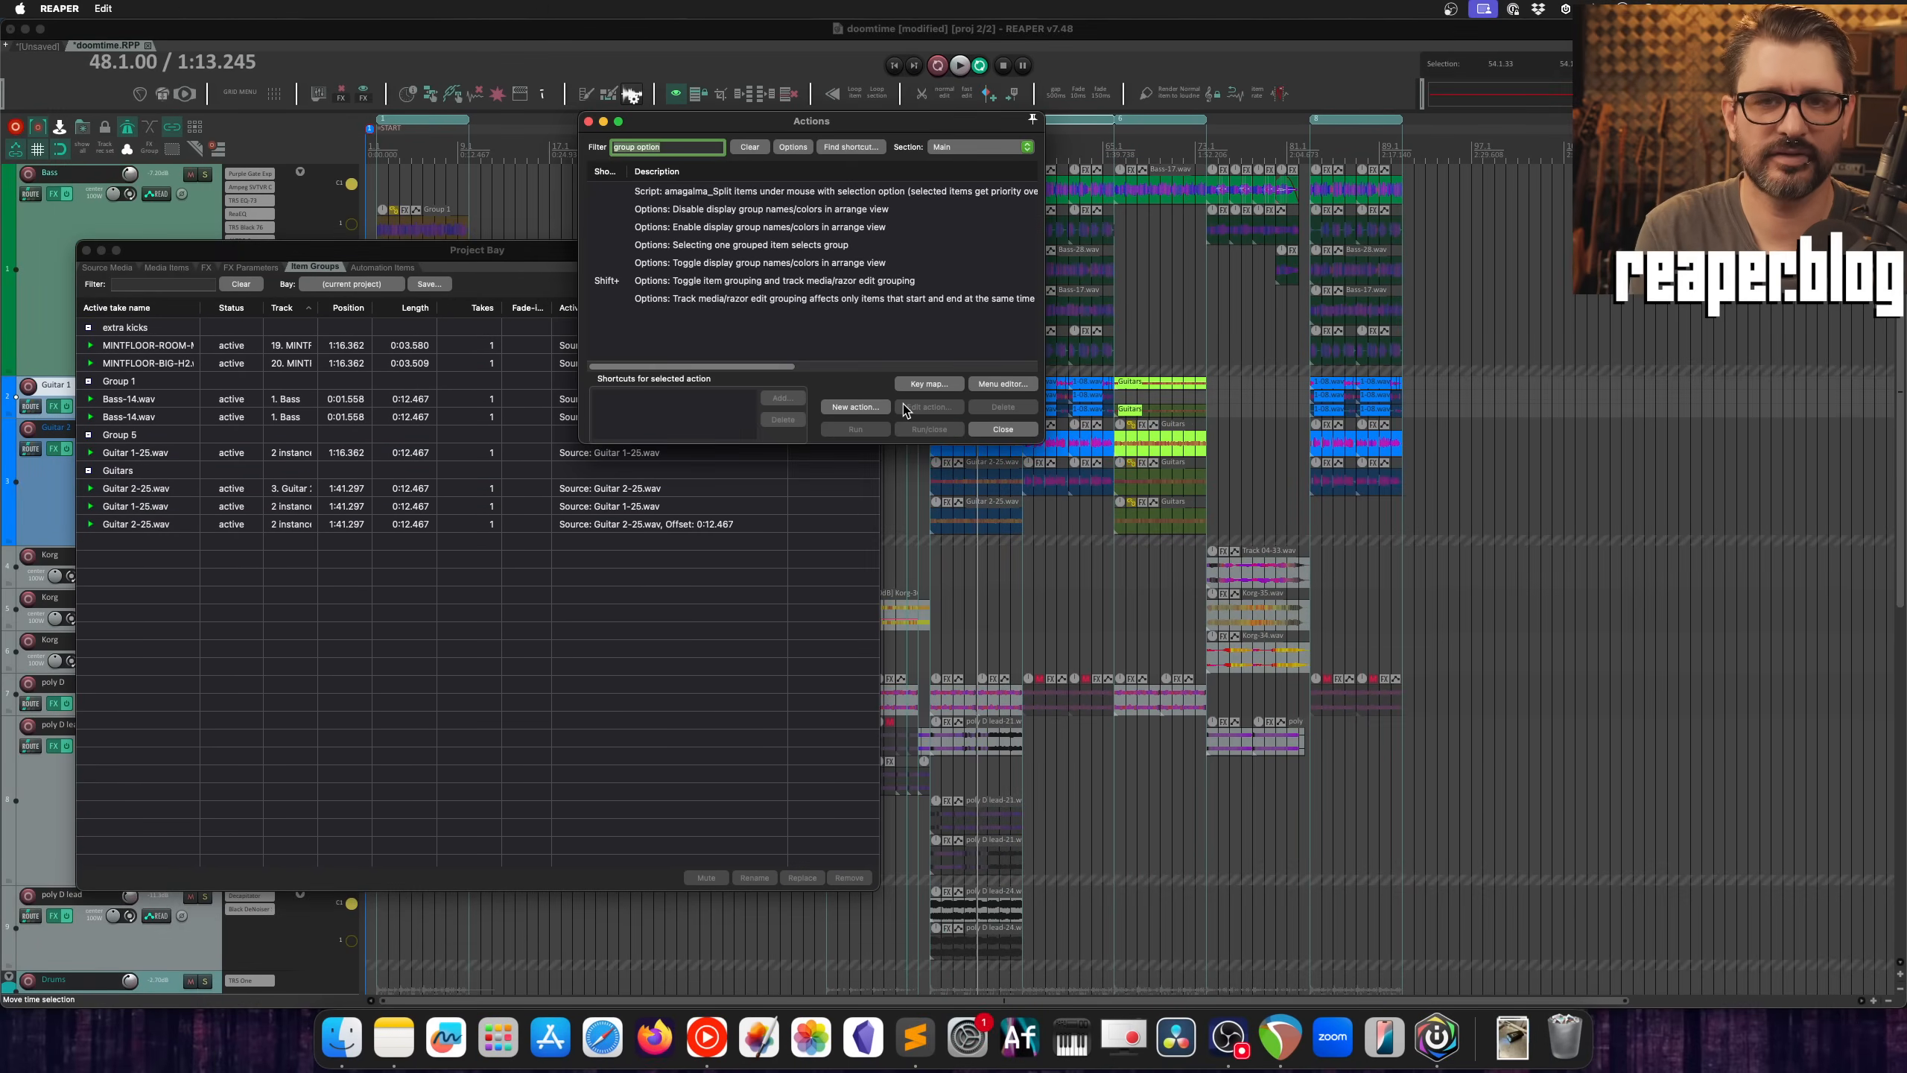
click(691, 147)
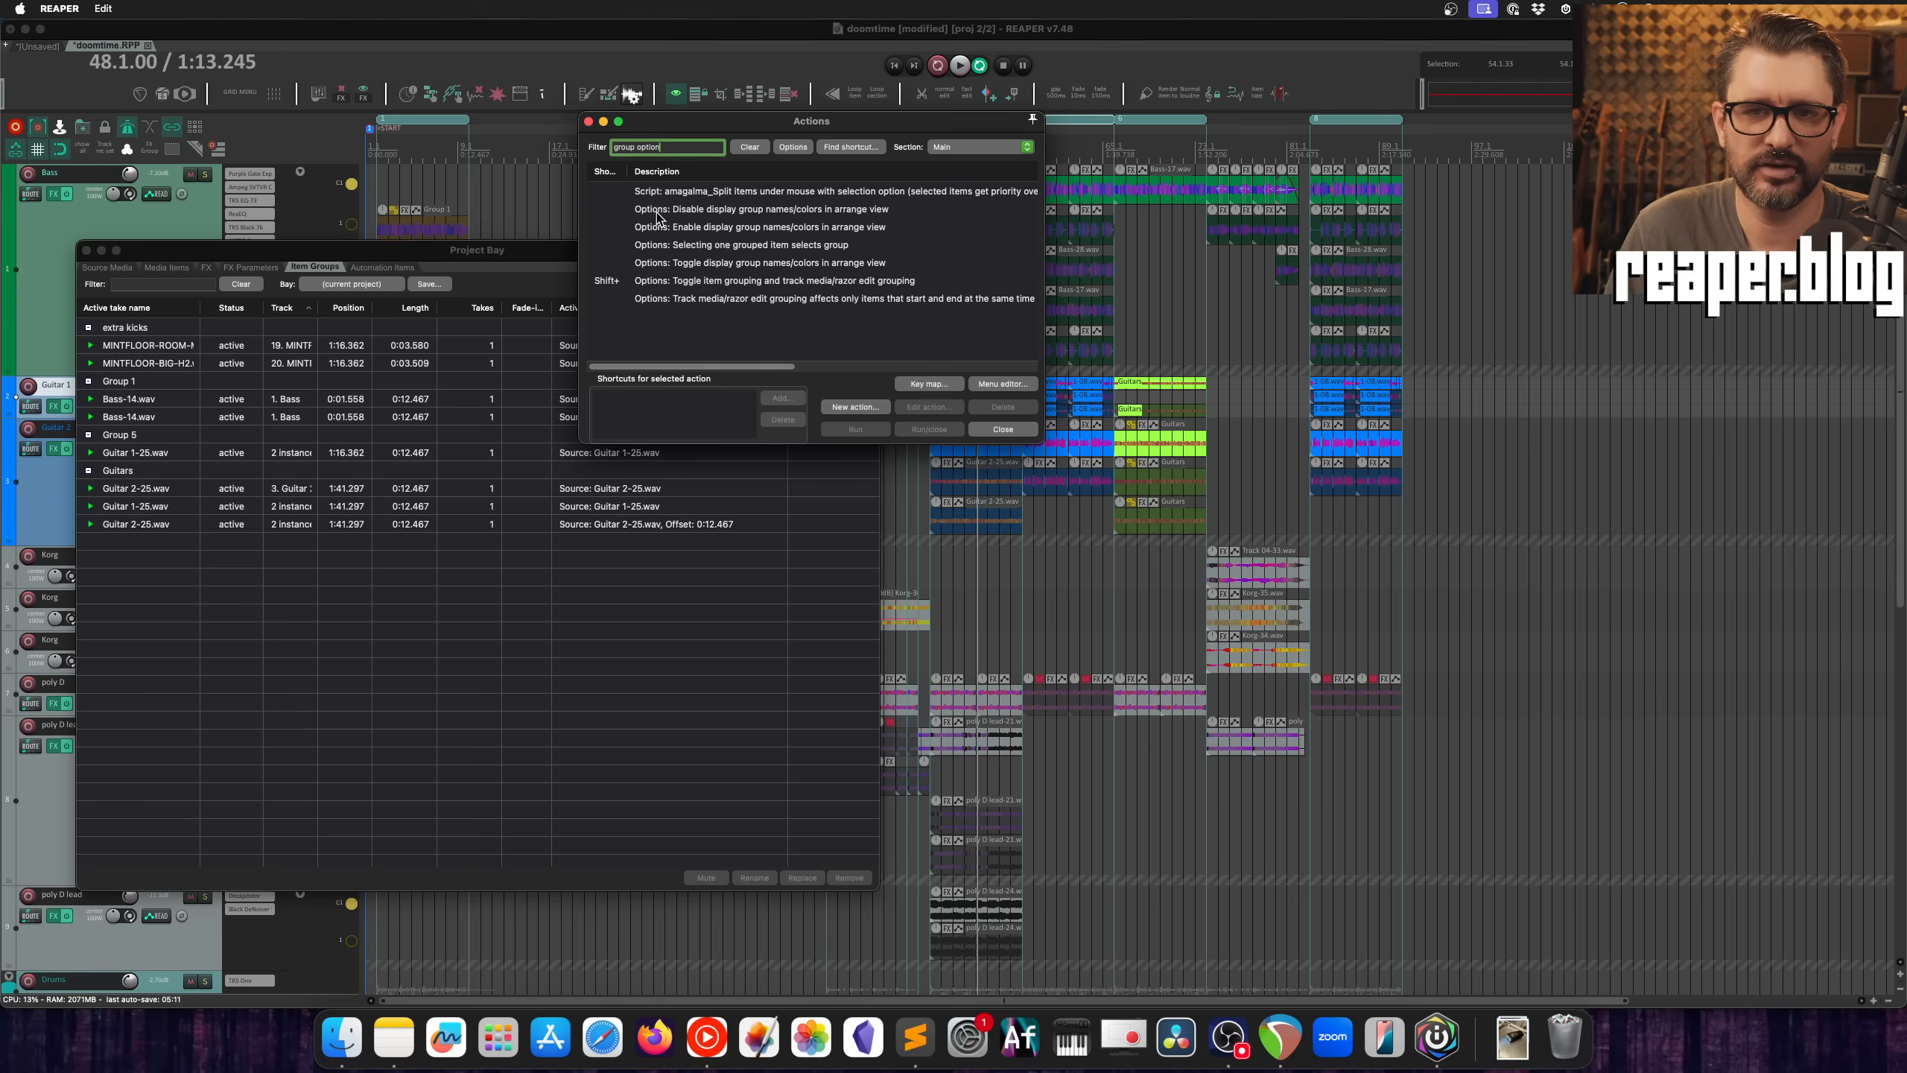
click(777, 215)
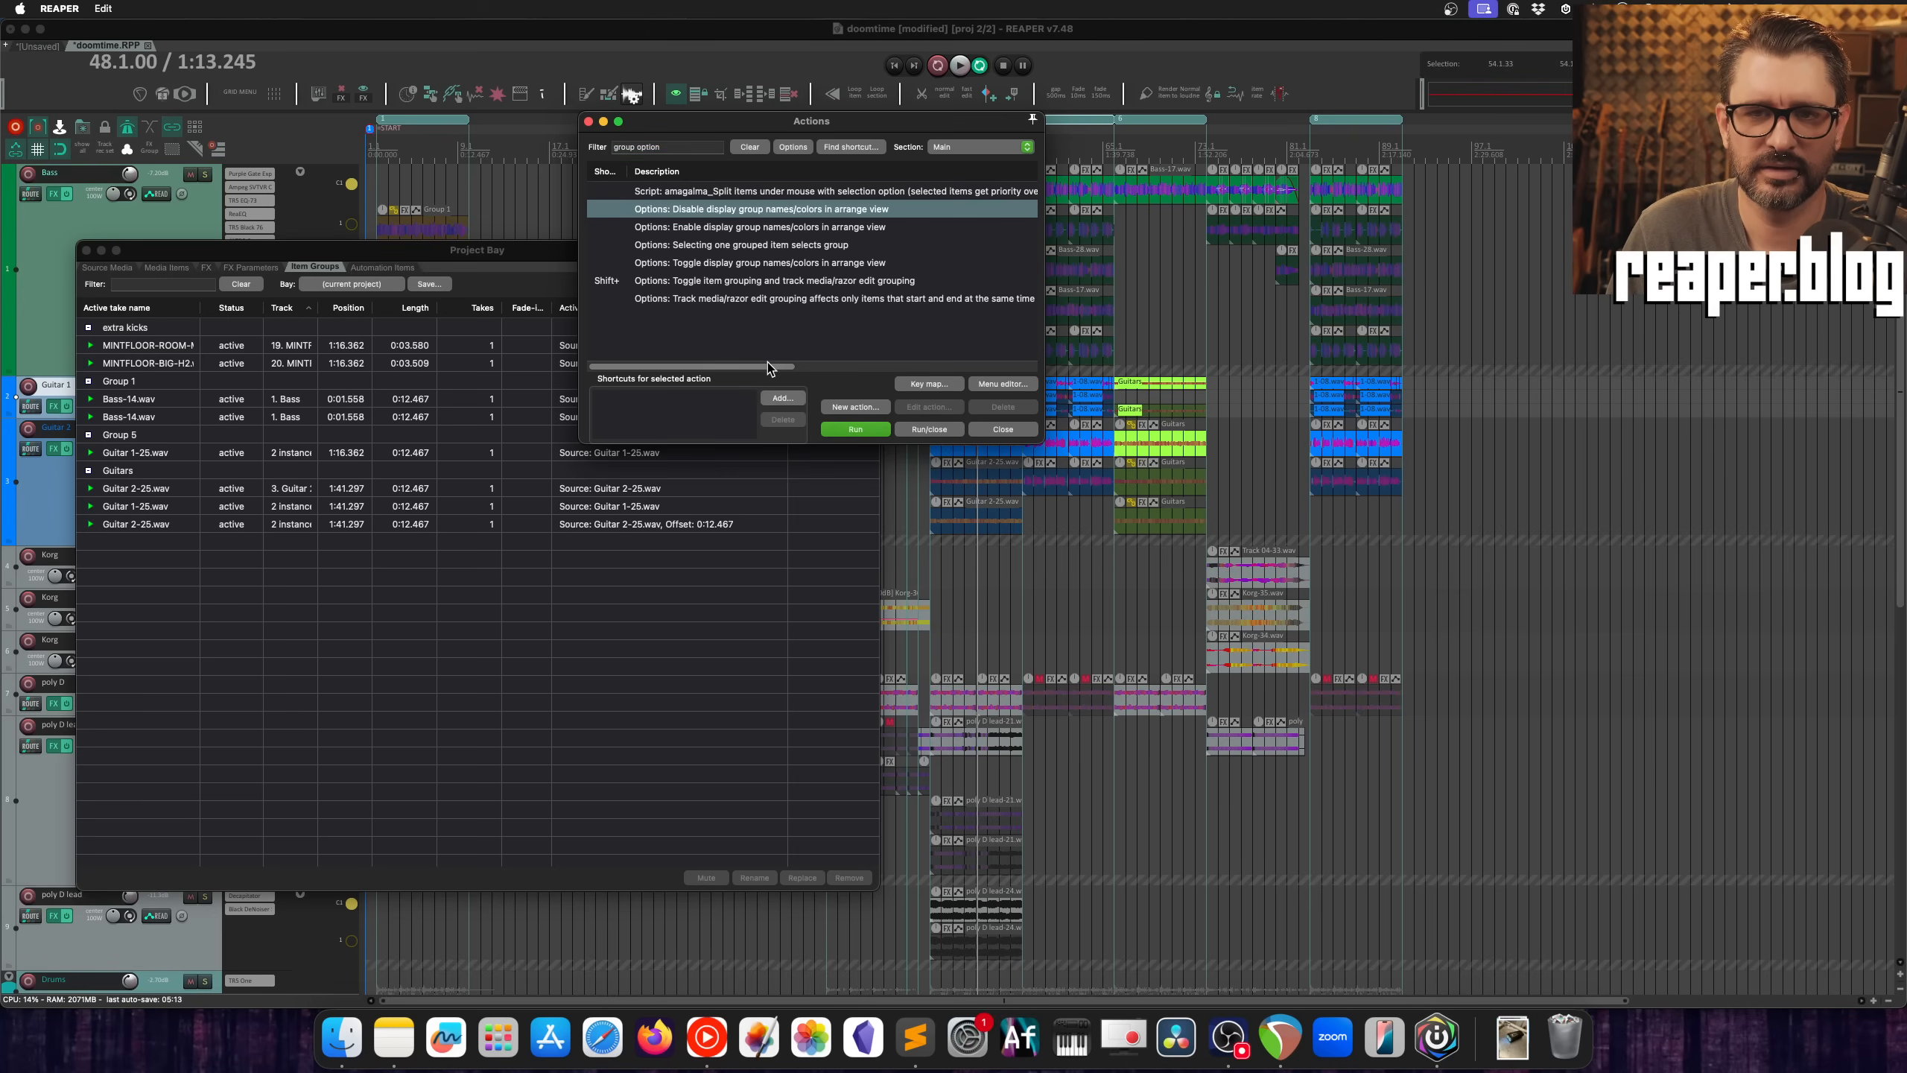
click(712, 231)
click(851, 432)
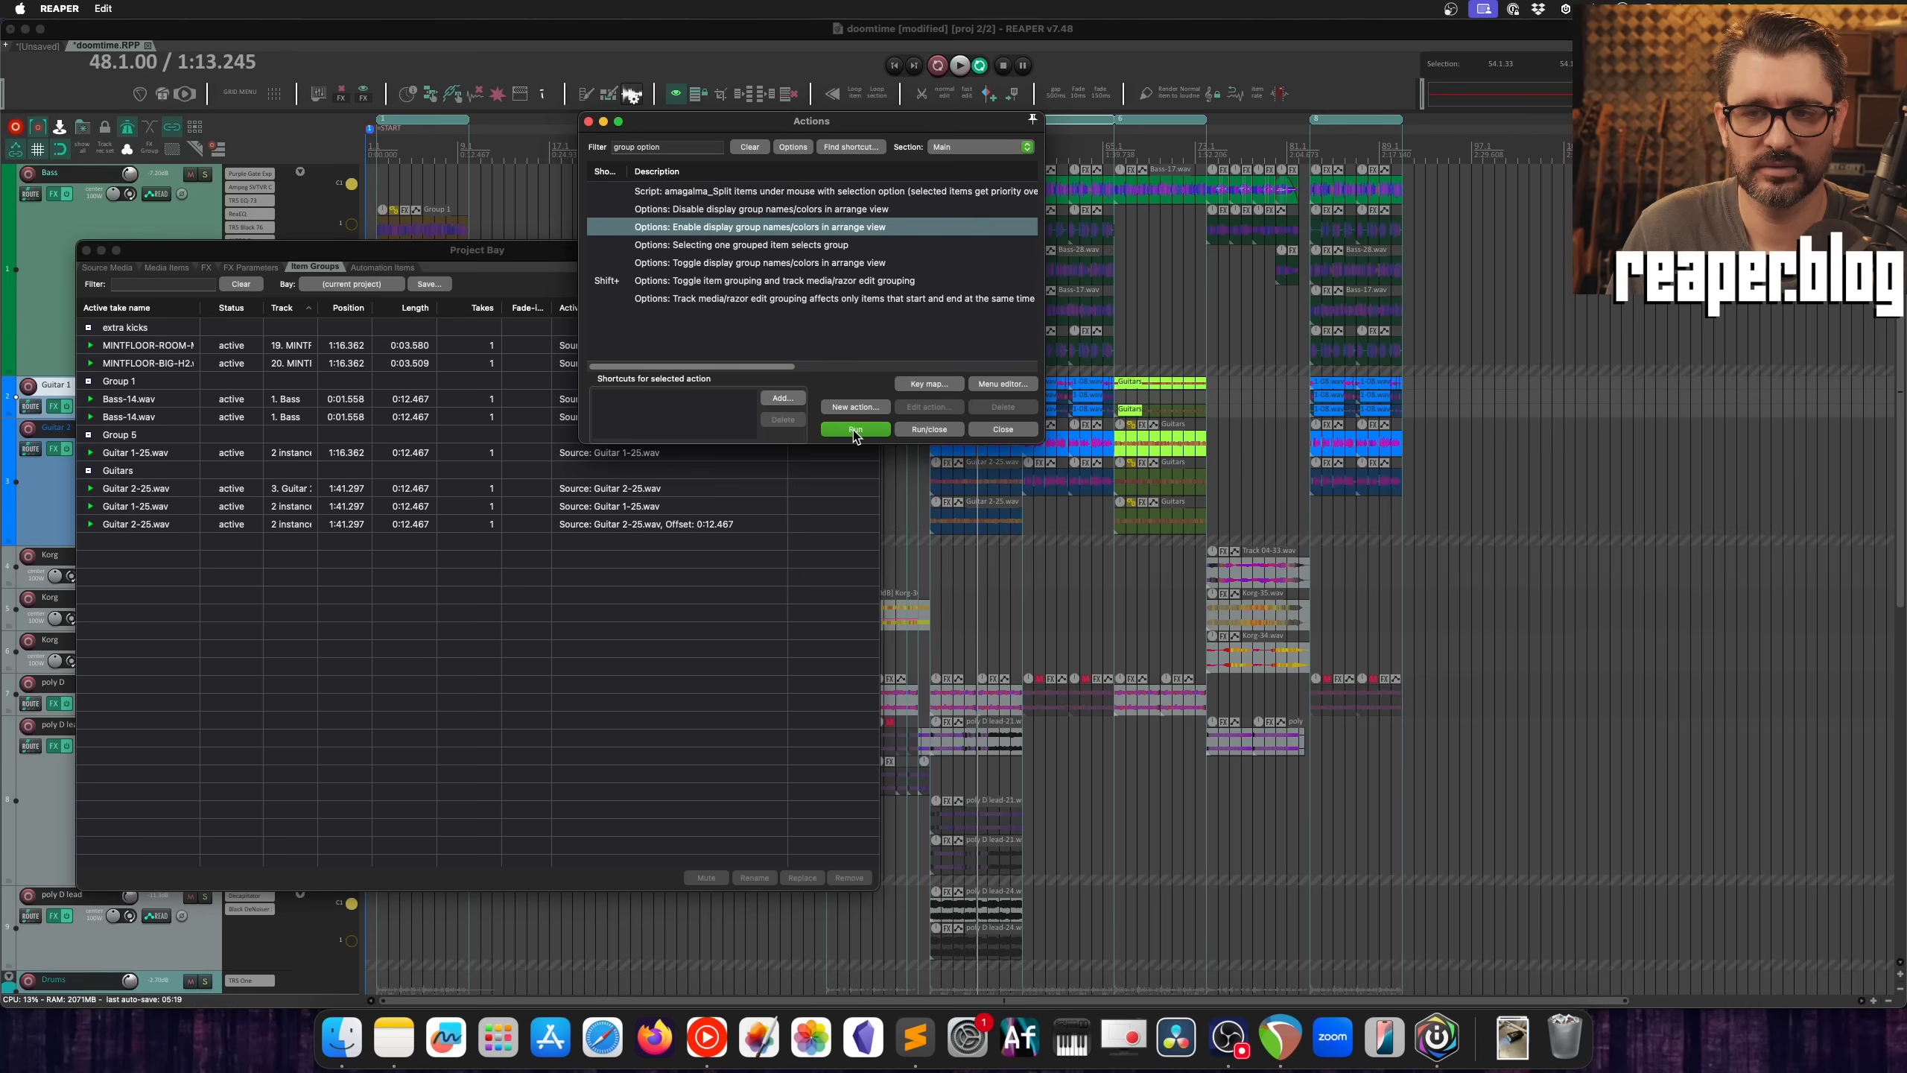
click(852, 430)
click(779, 210)
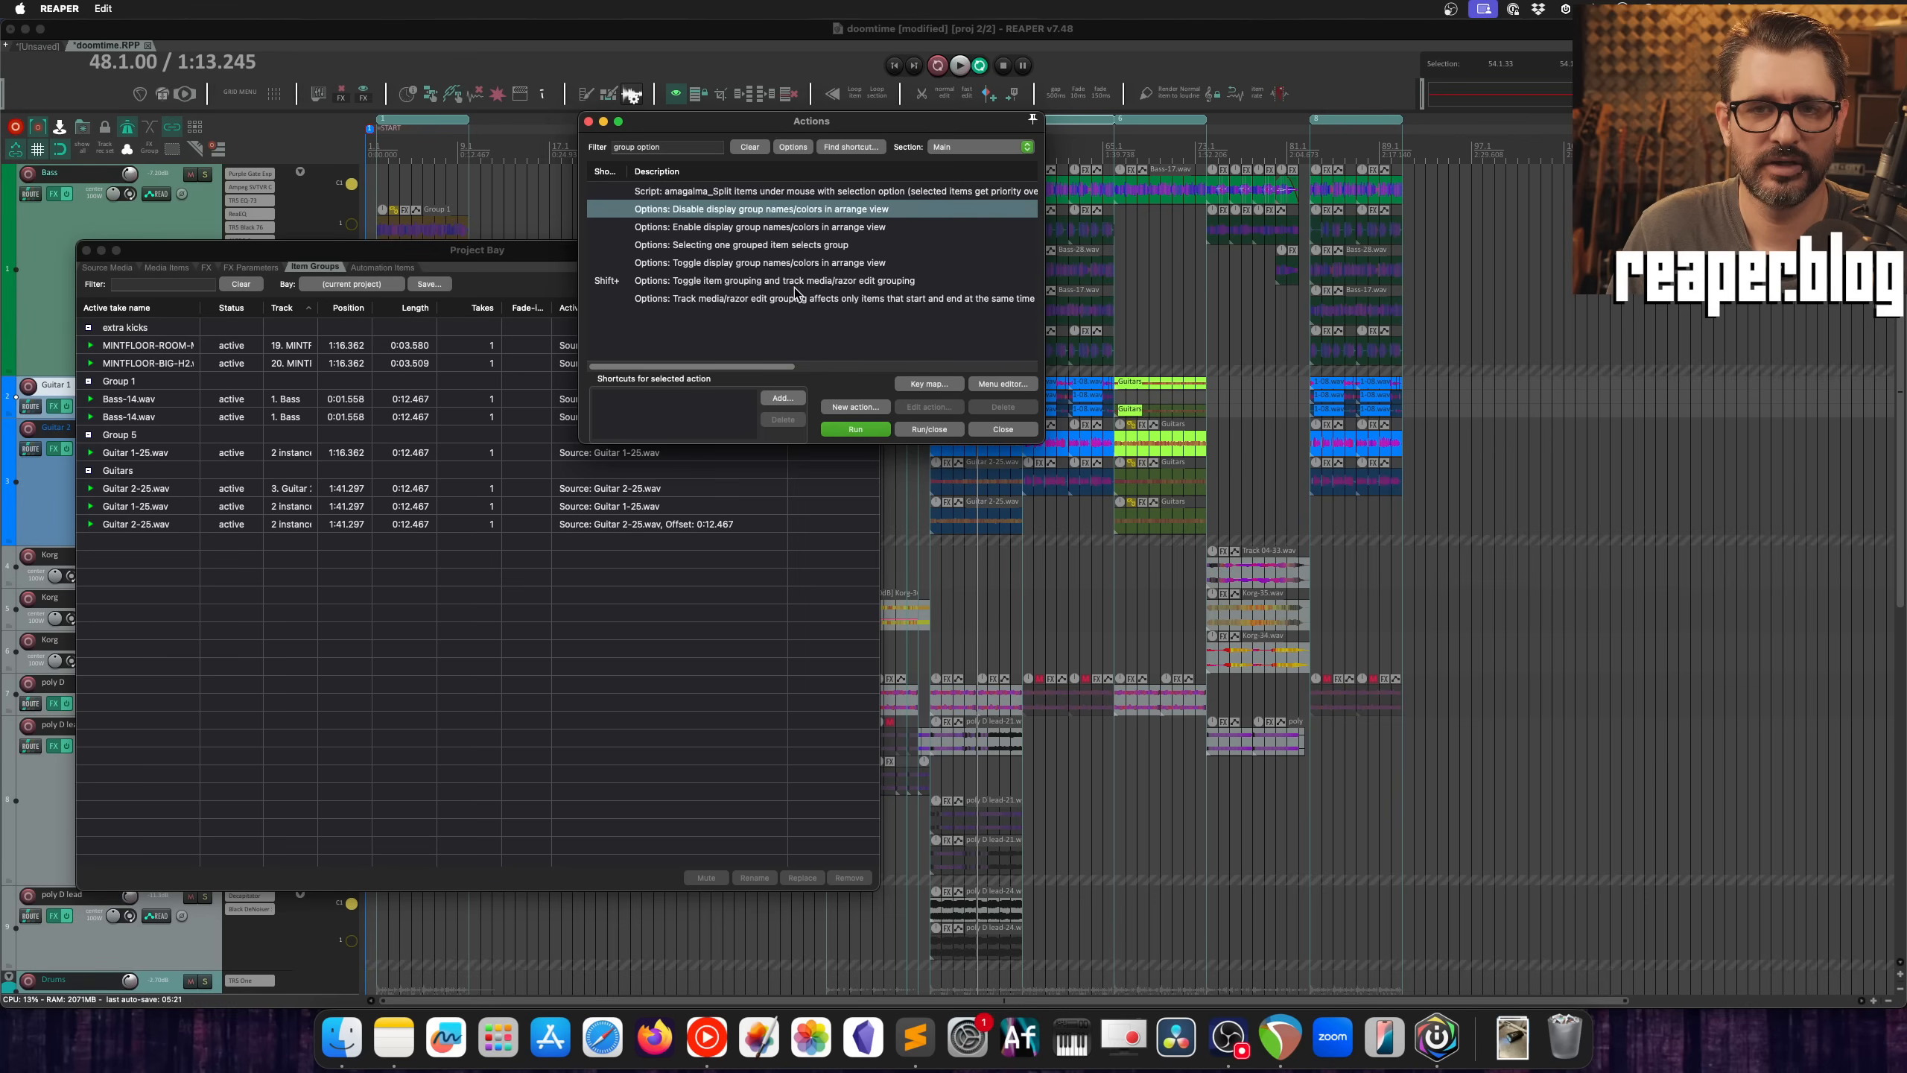
click(868, 432)
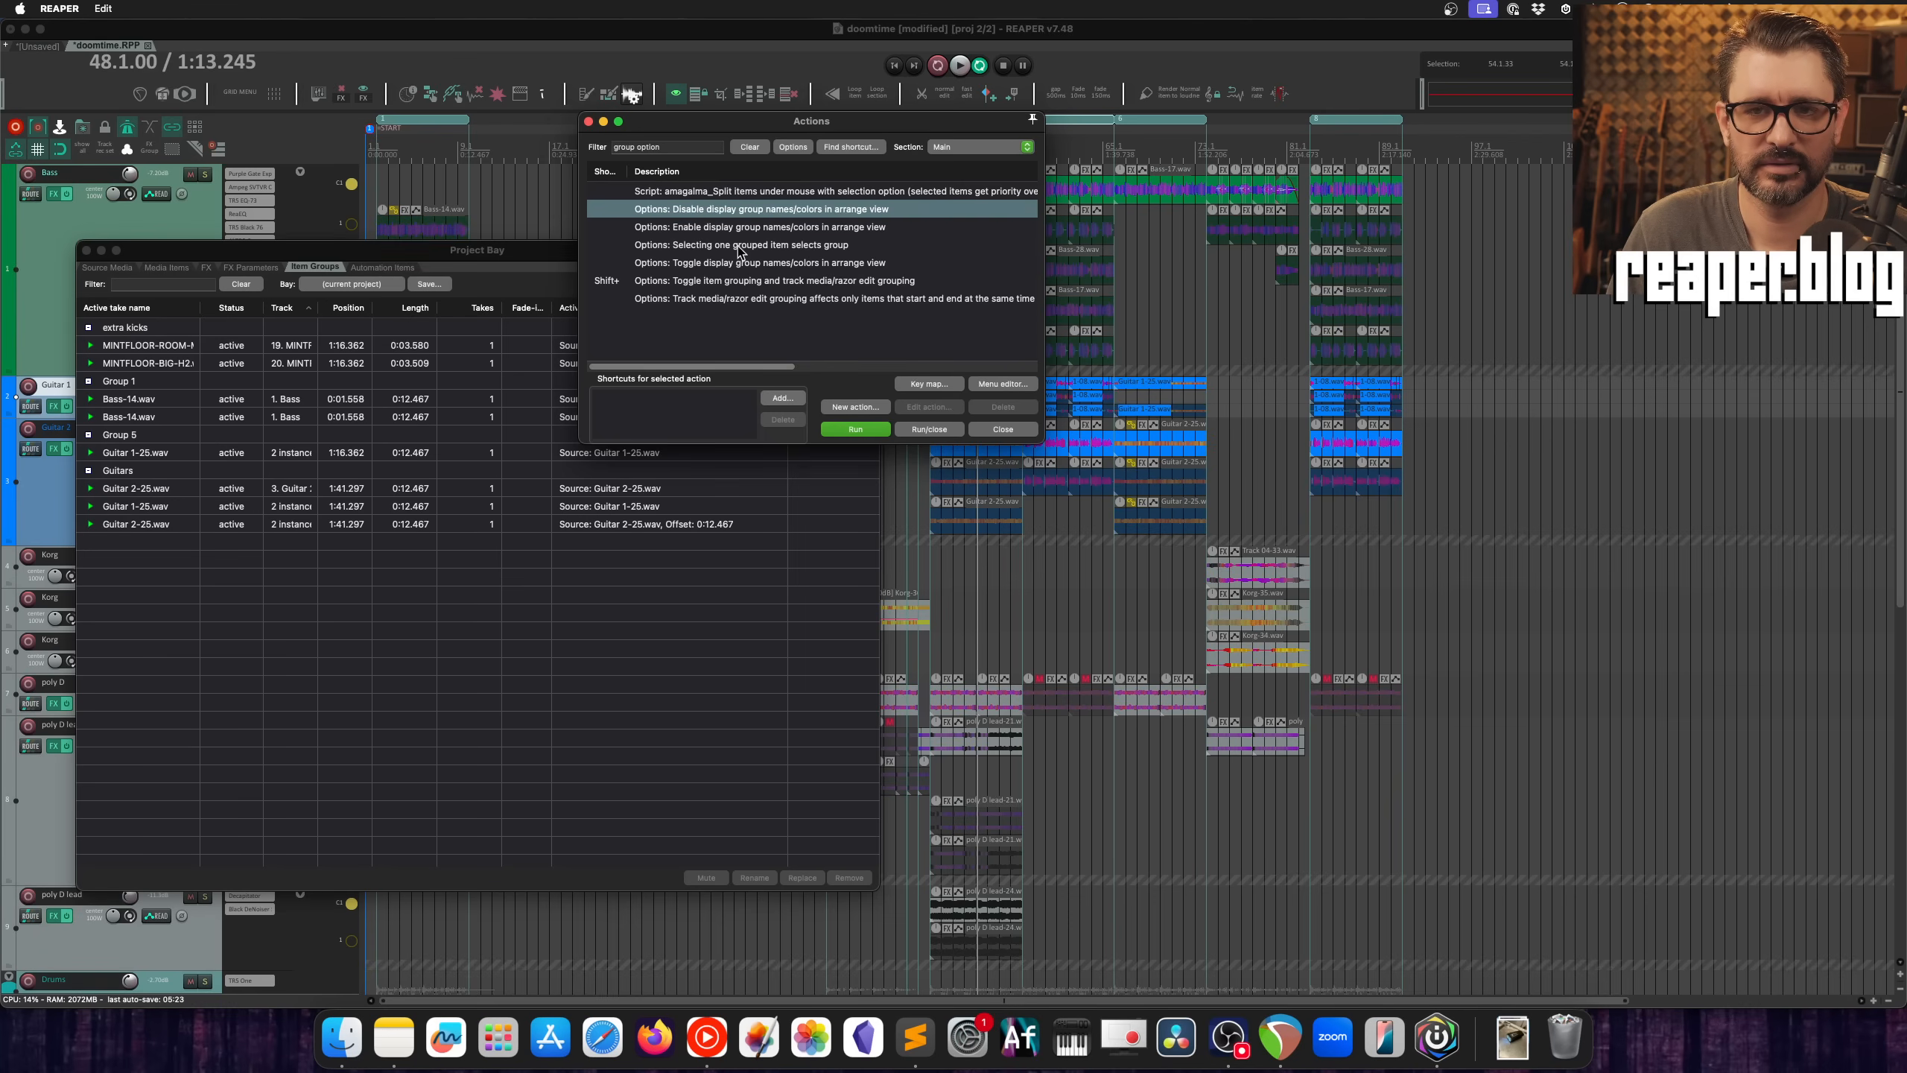
Step: Run "Options: Toggle display group names/colors in arrange view" repeatedly, ending with the display on
click(724, 265)
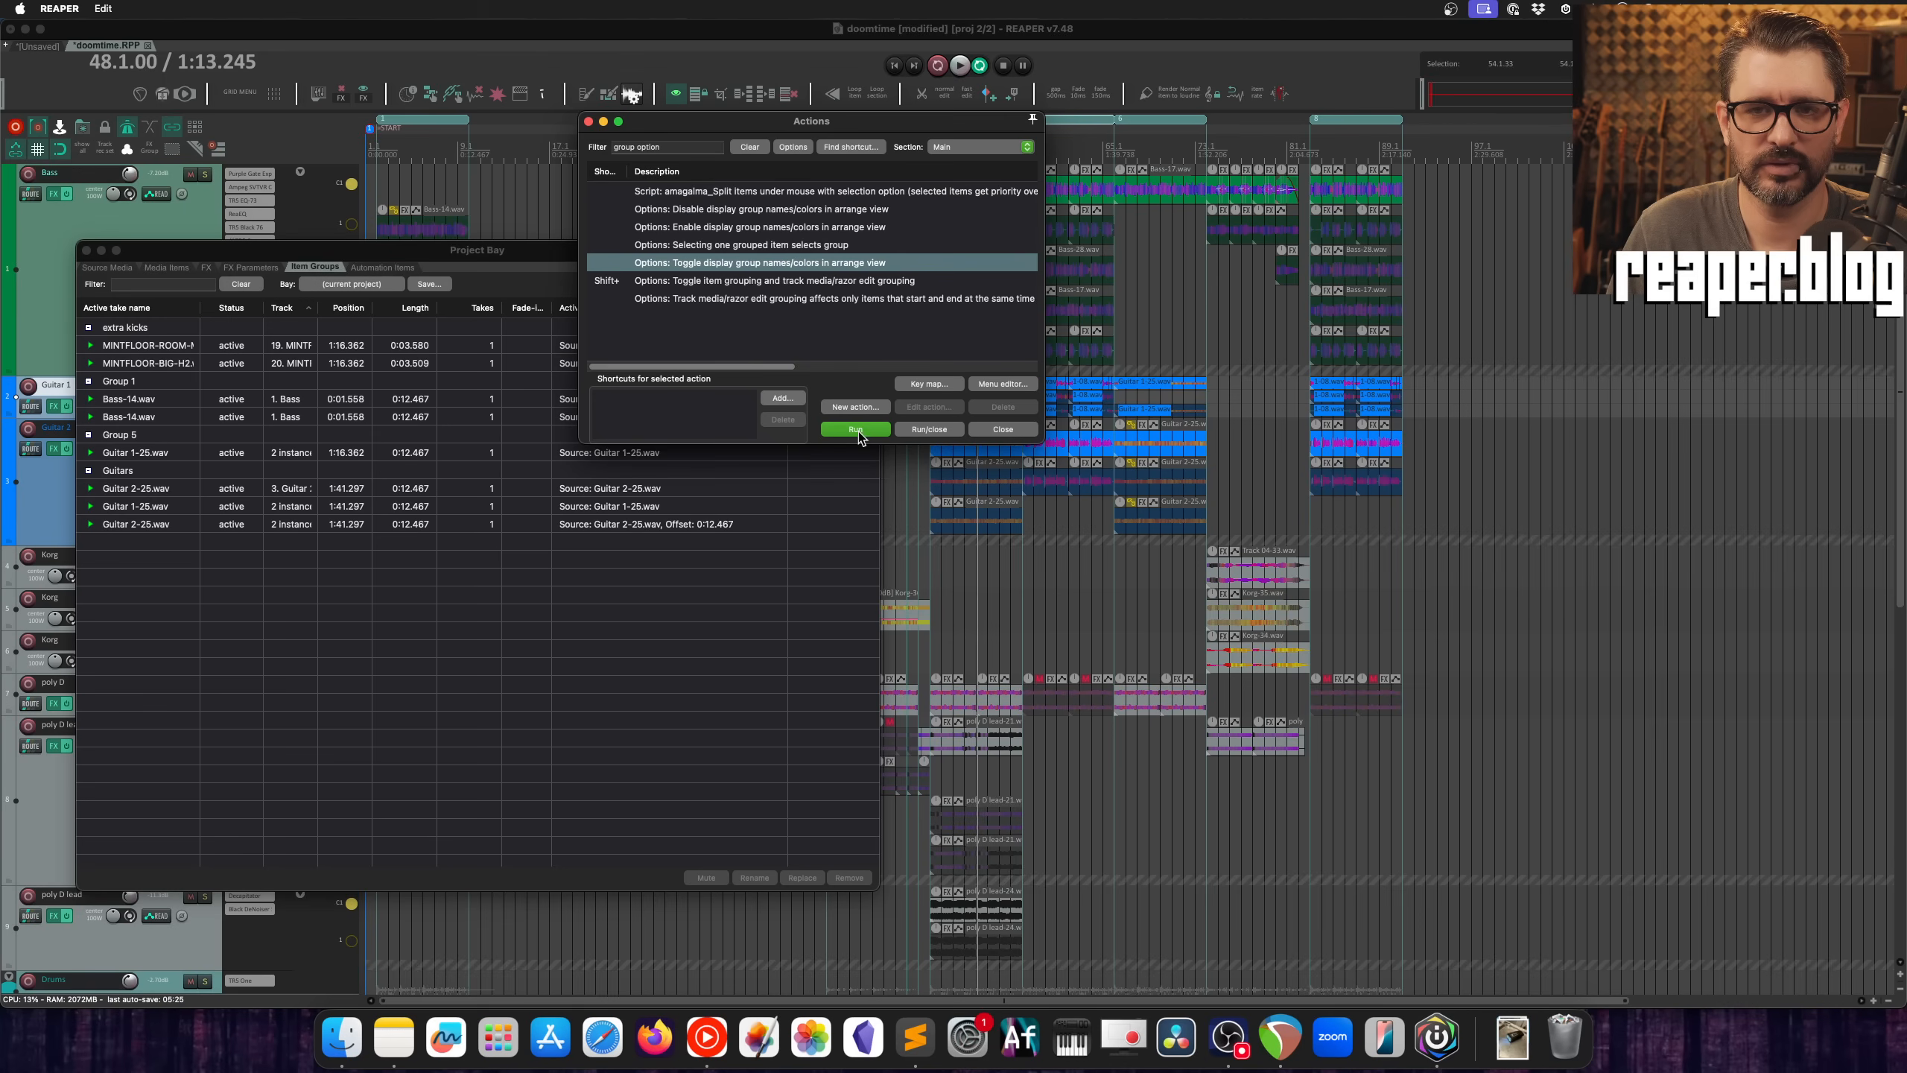
click(854, 429)
click(856, 431)
click(856, 433)
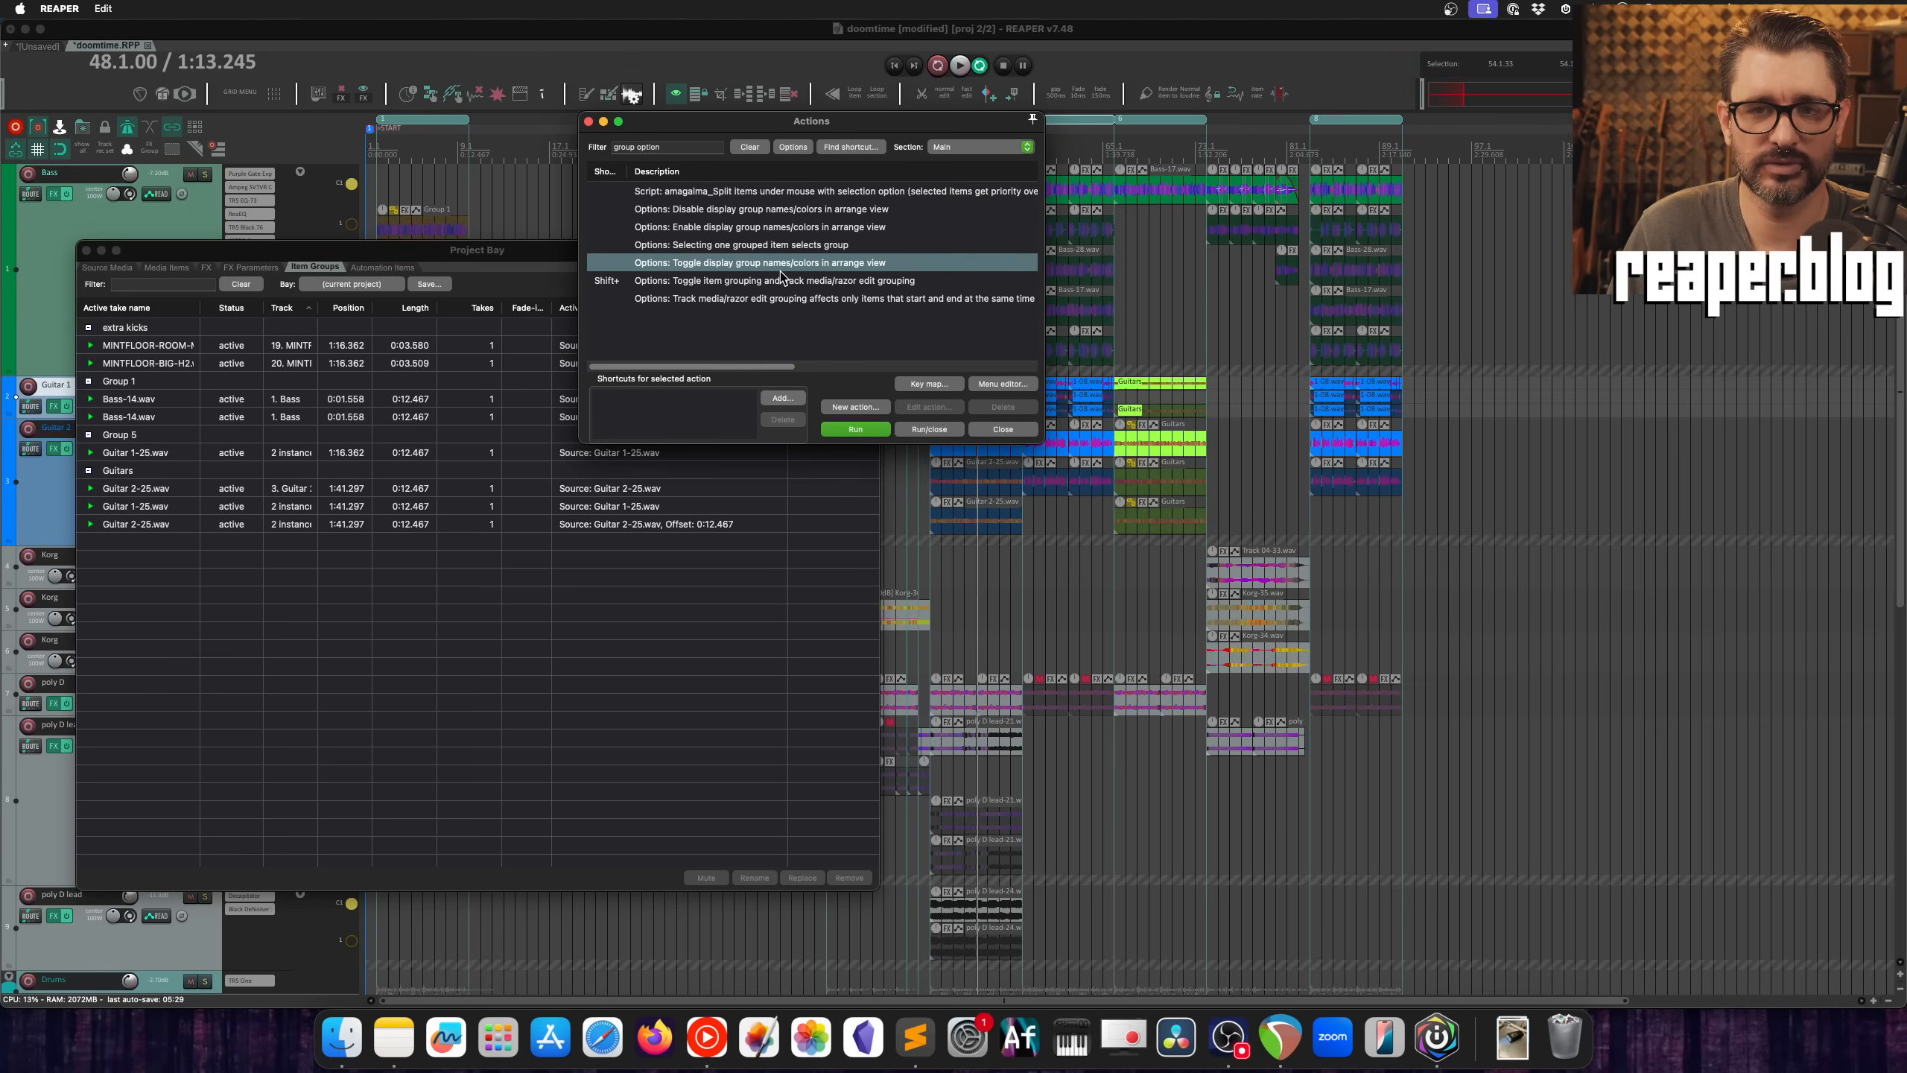
Step: Review the actions that display group names/colors, filter the list by "group color", and highlight the two actions that set group color for selected items
click(714, 230)
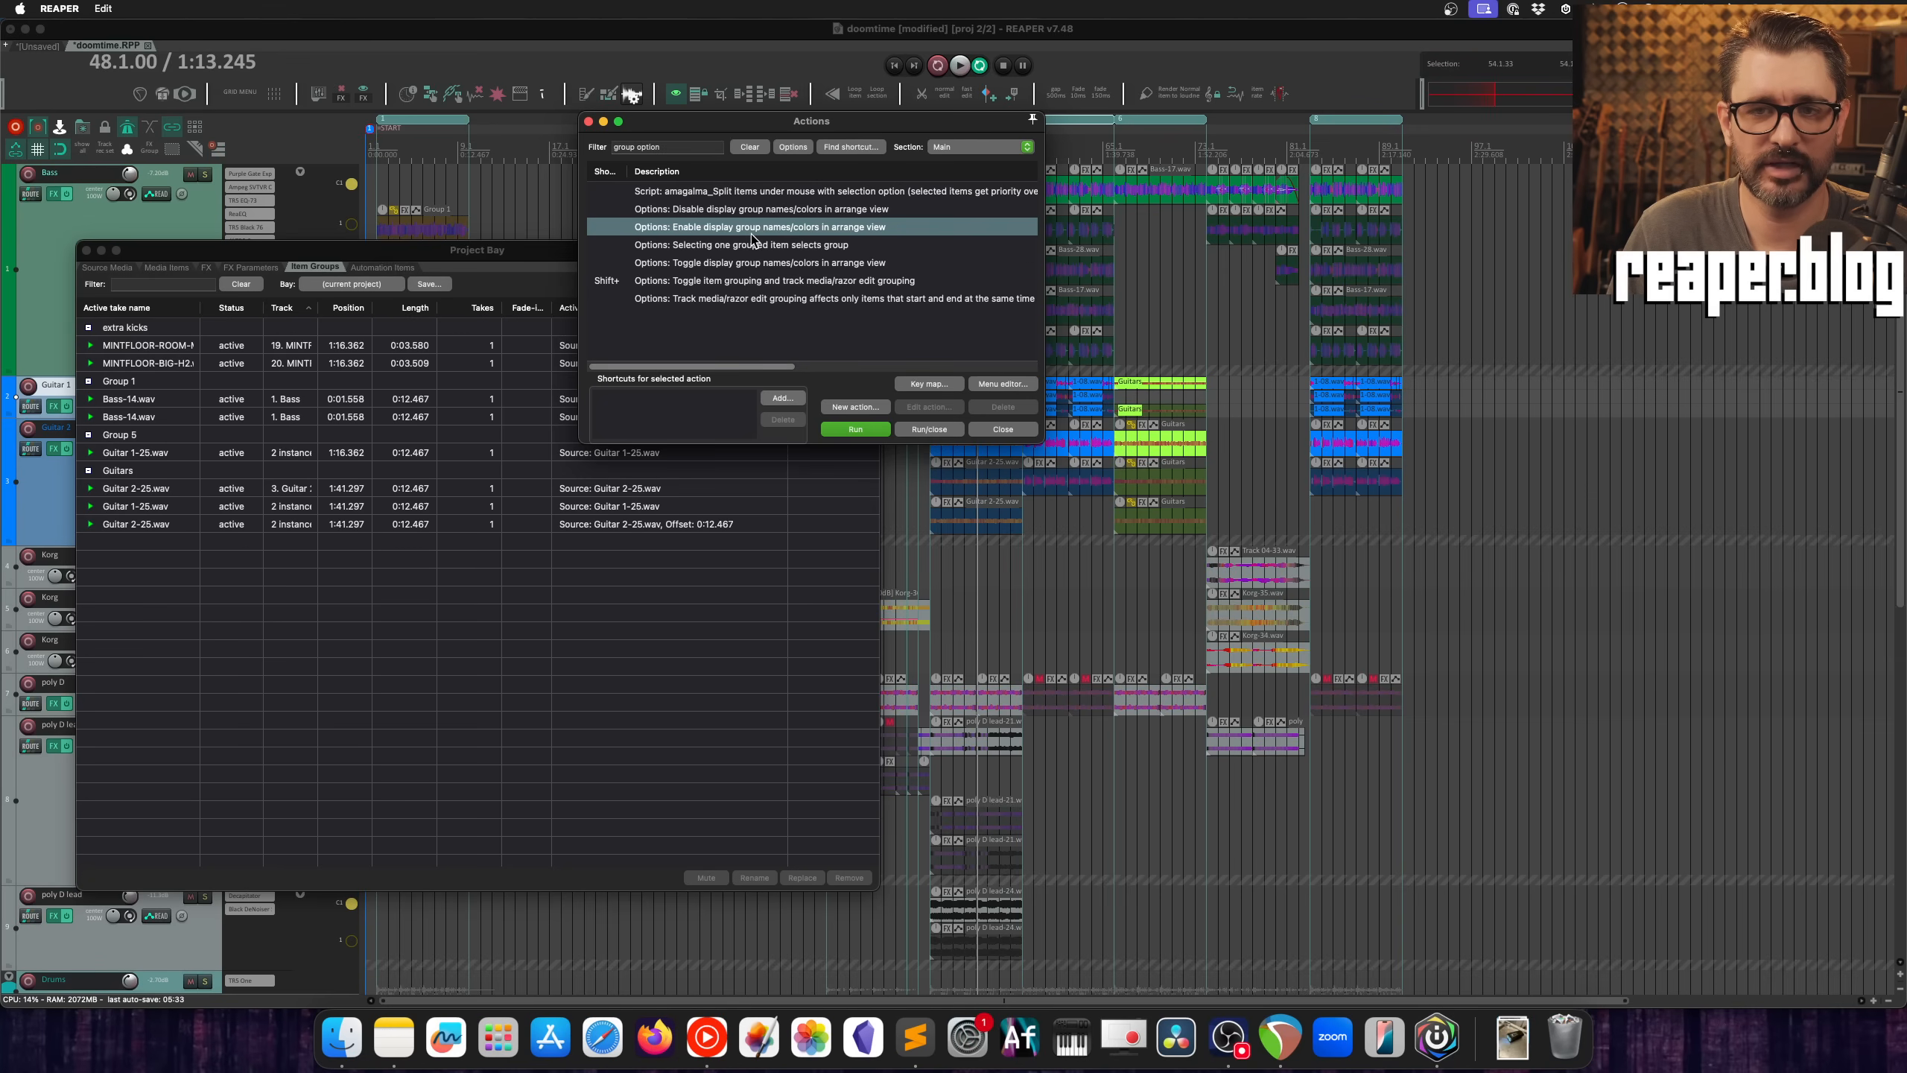
click(738, 213)
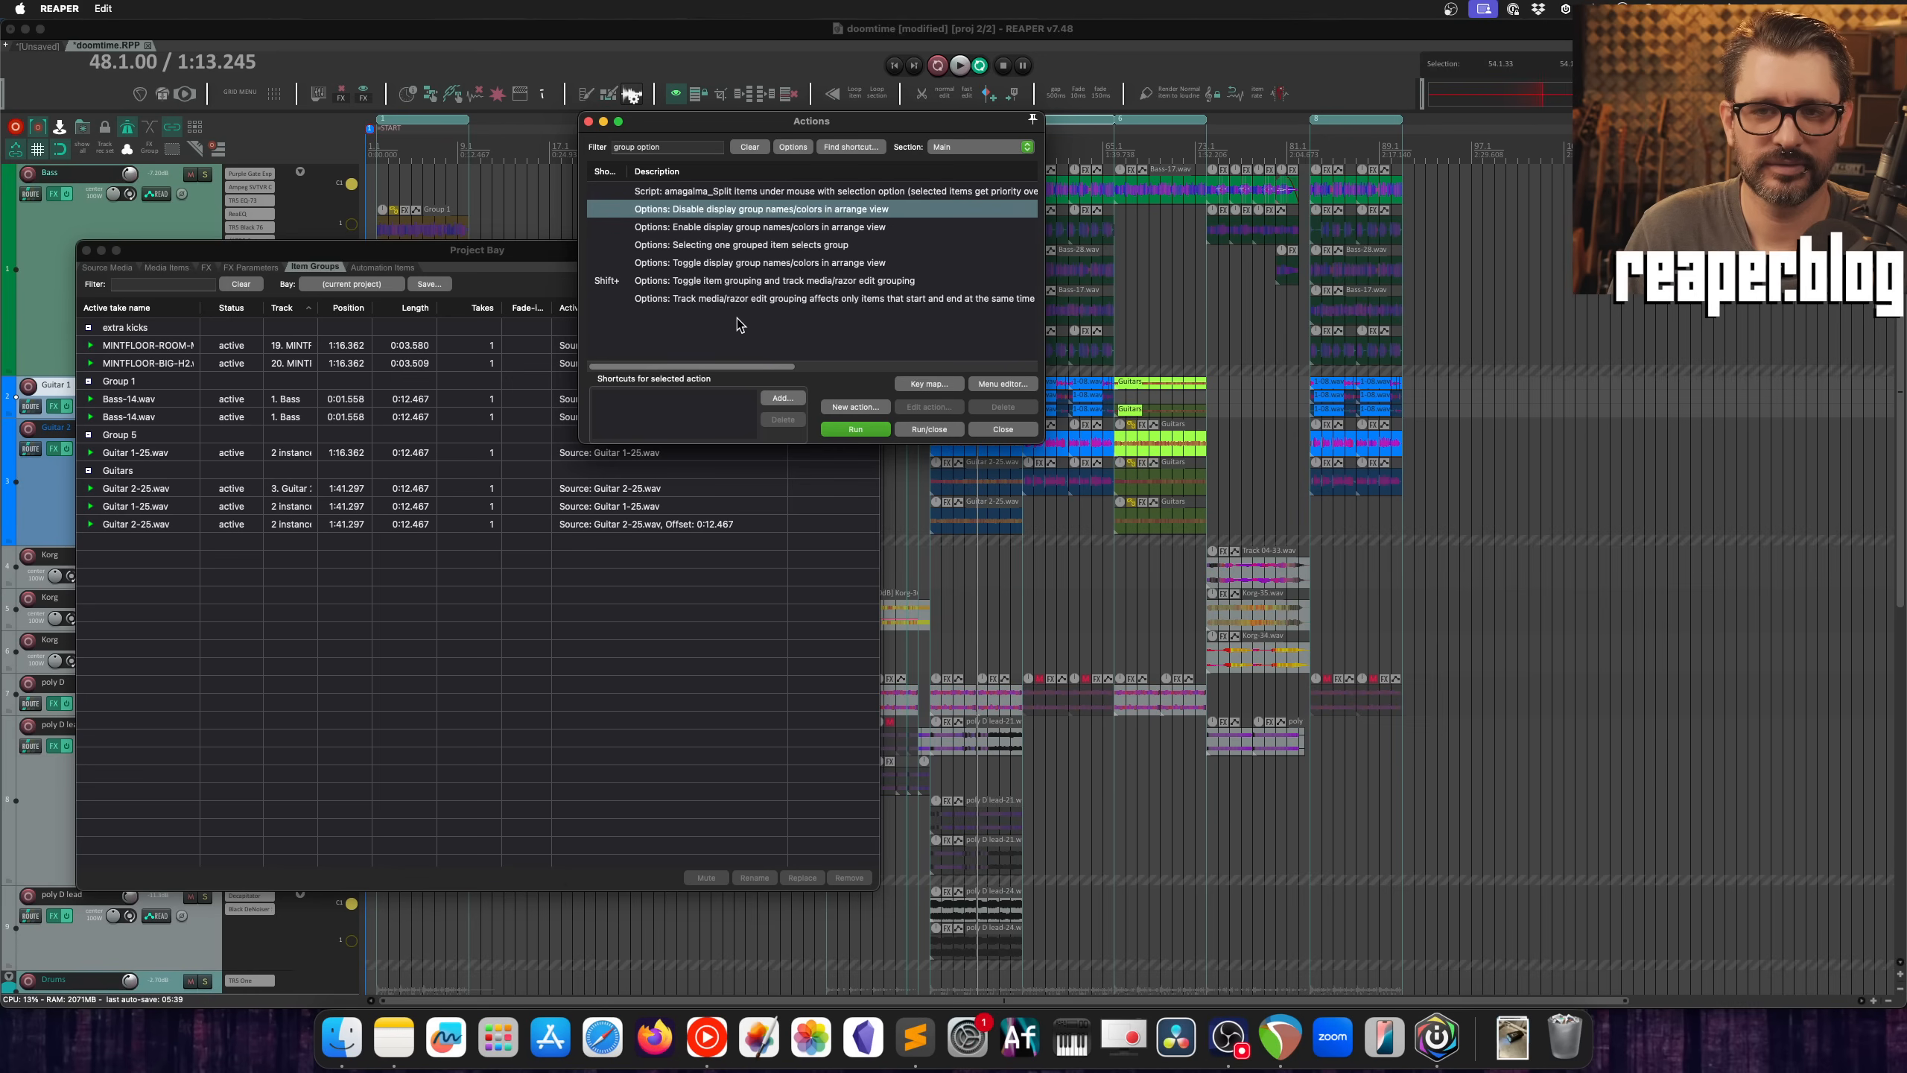
double_click(677, 147)
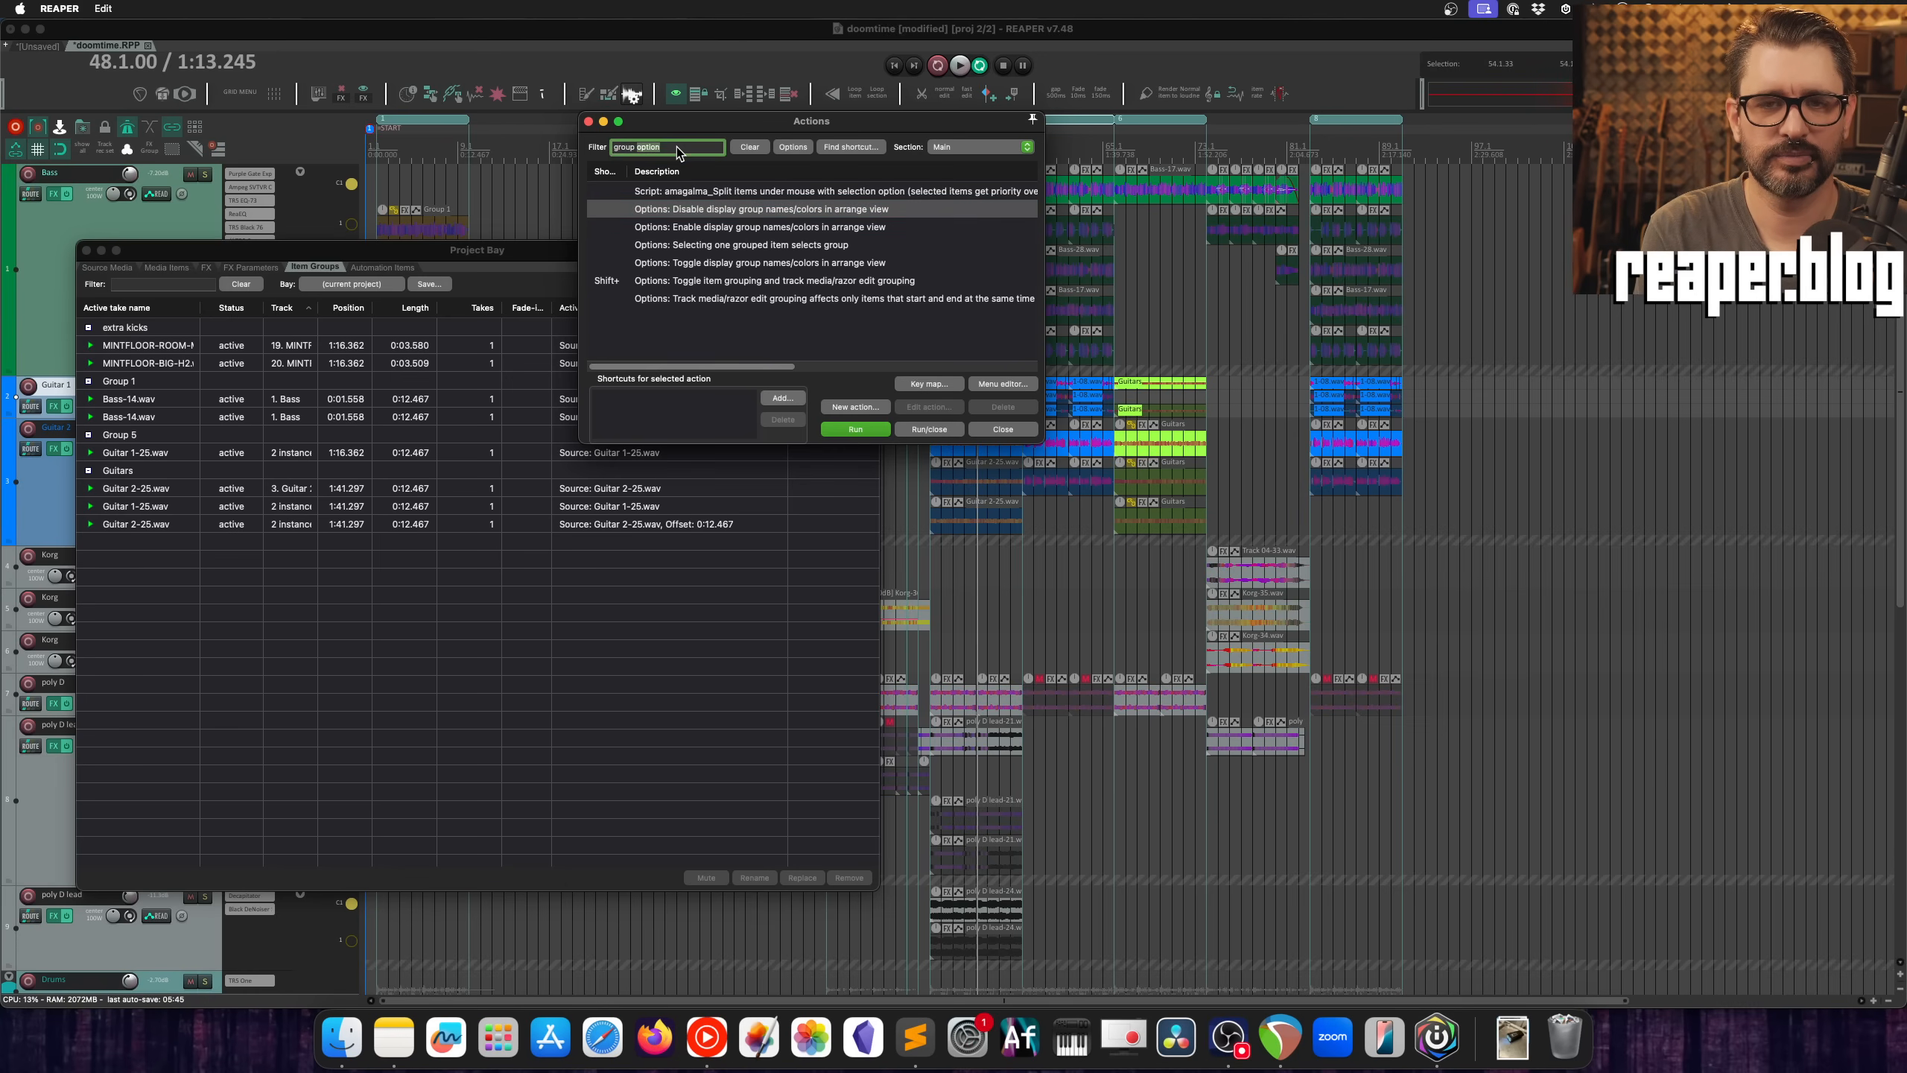
text(color)
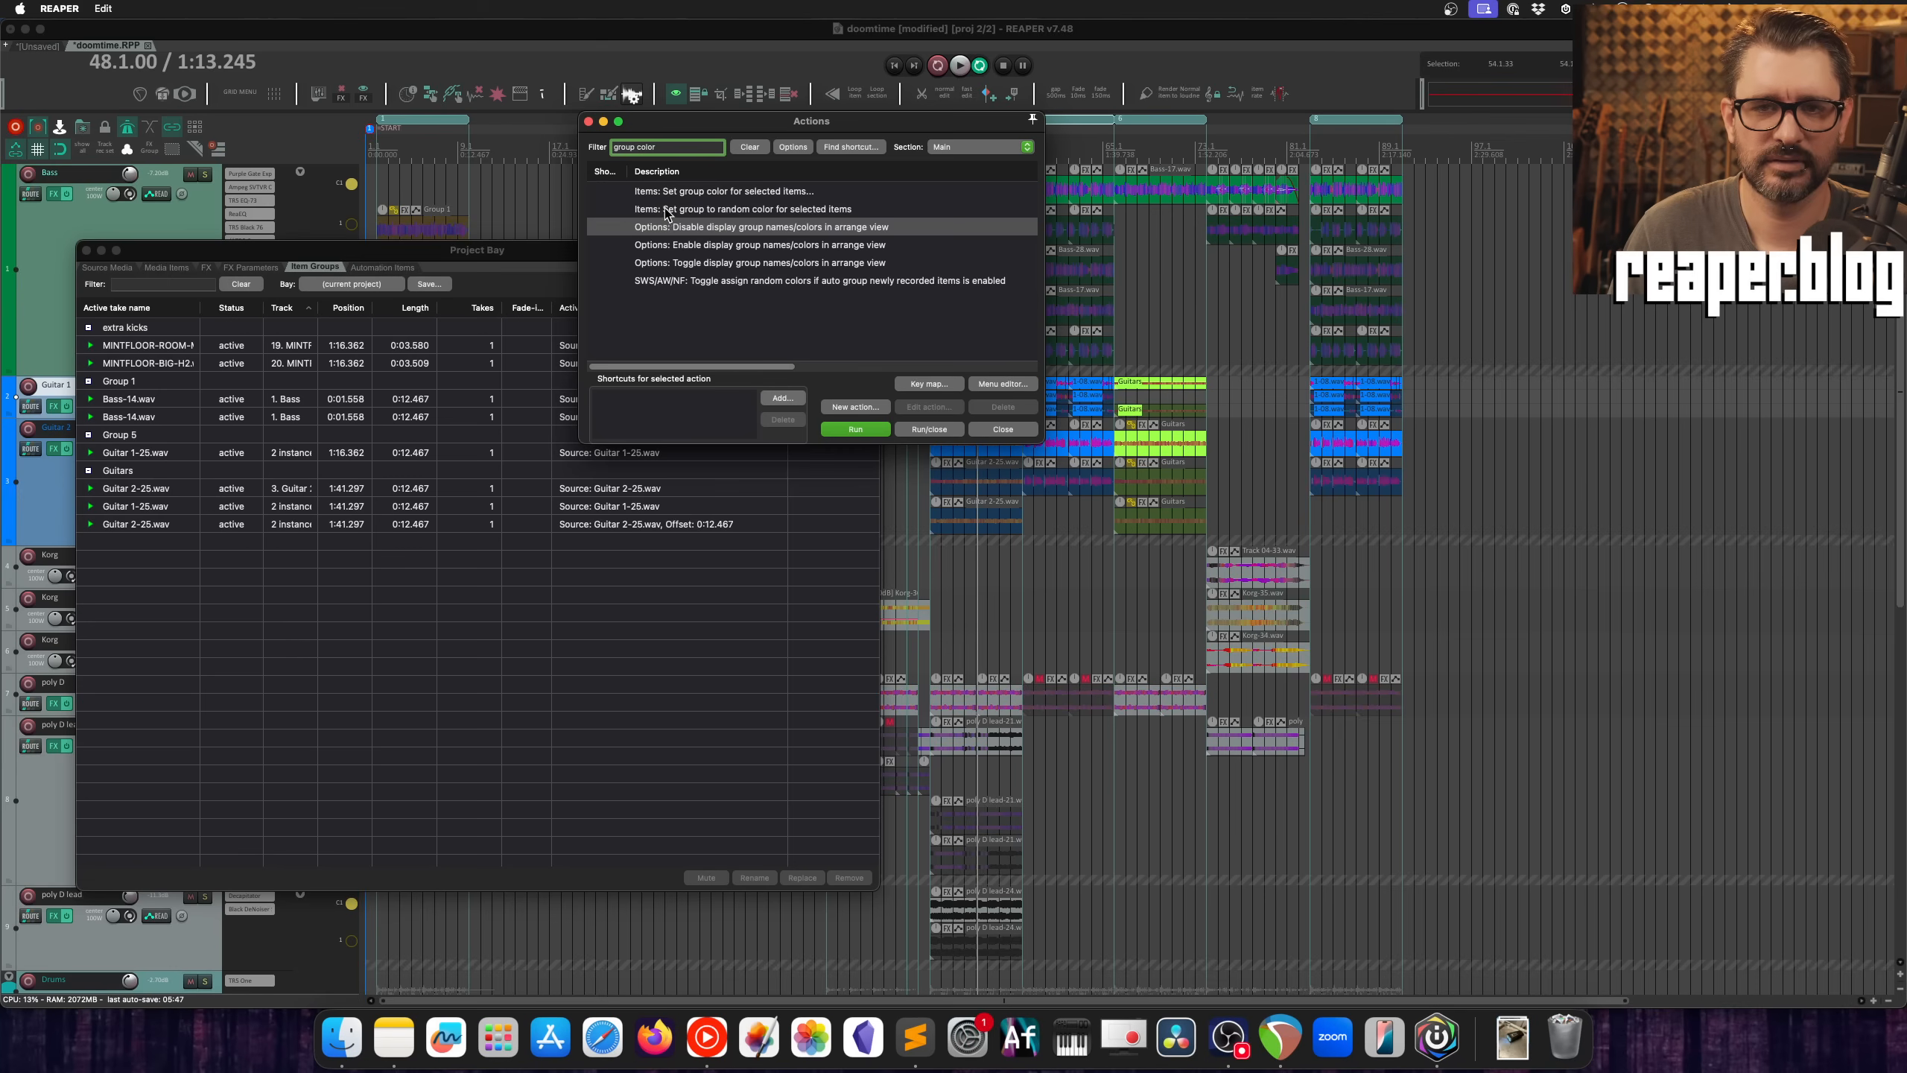
click(727, 211)
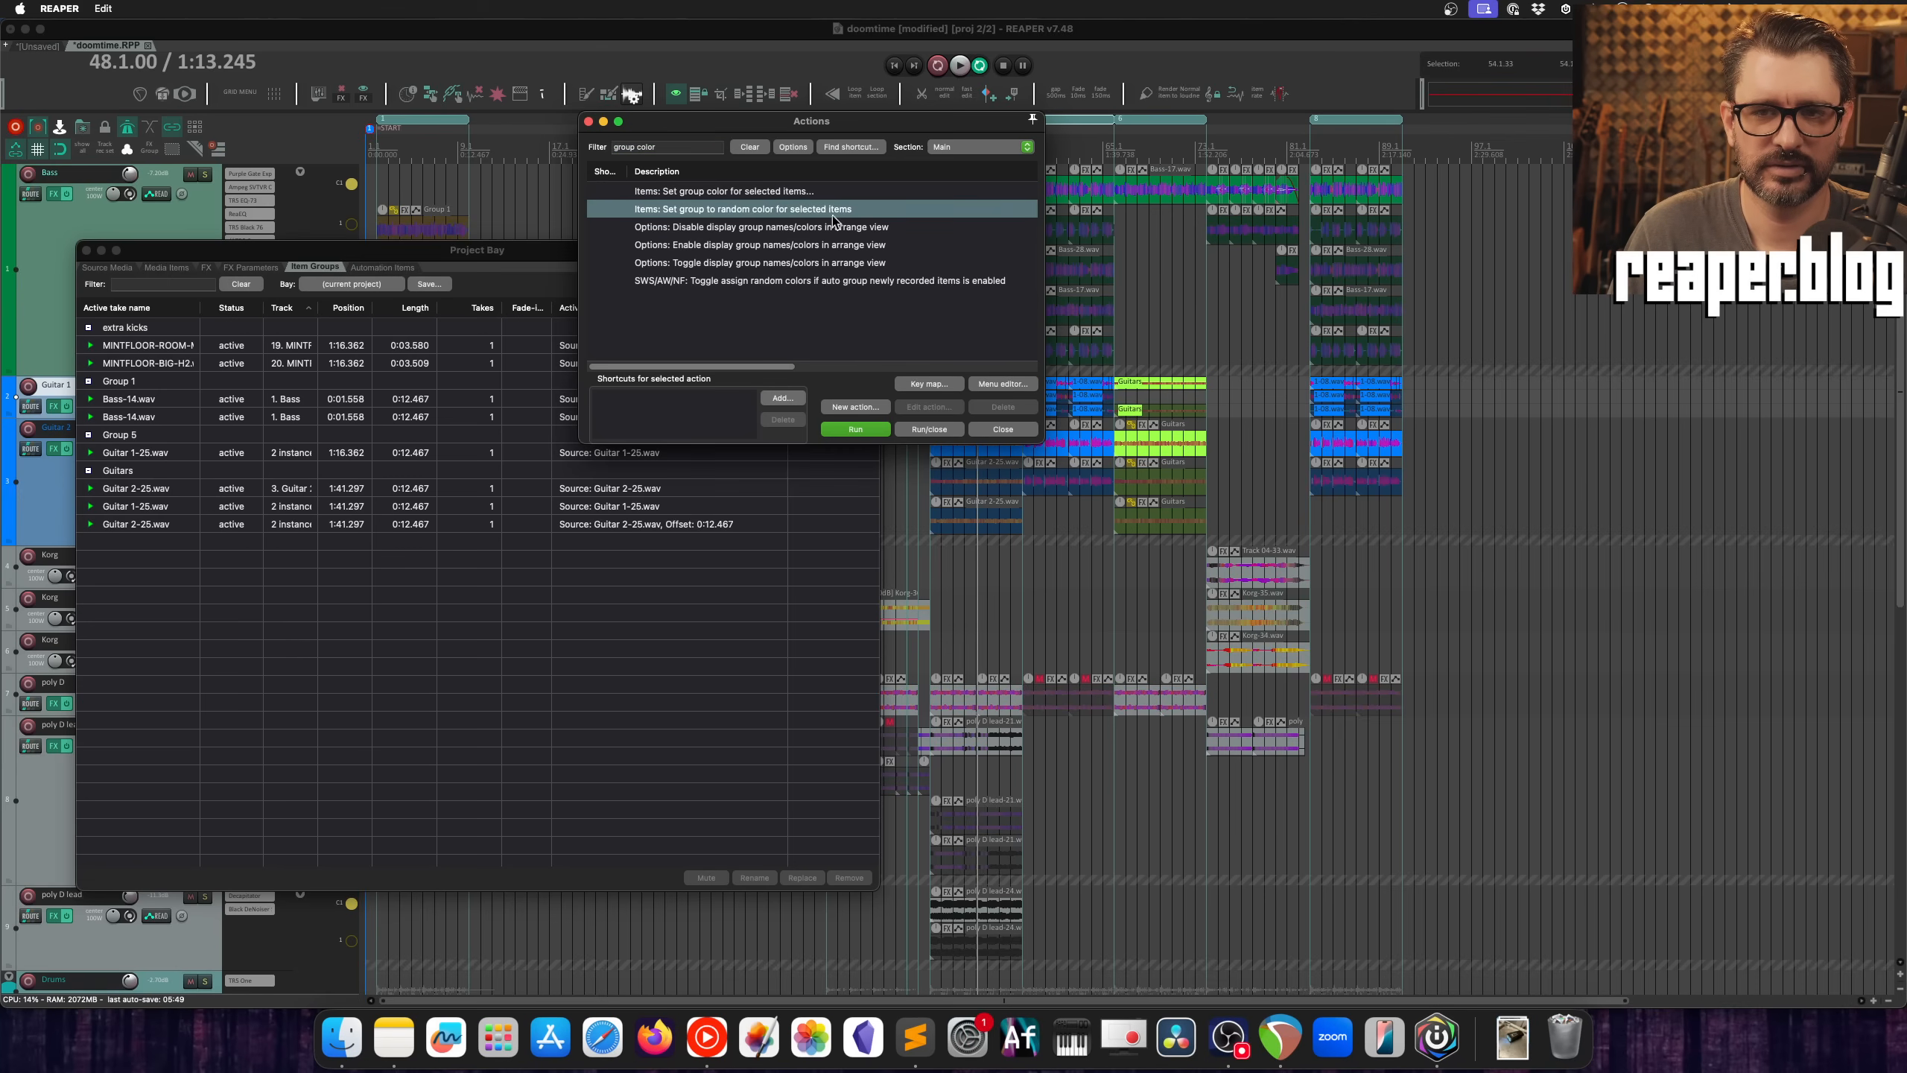
click(725, 194)
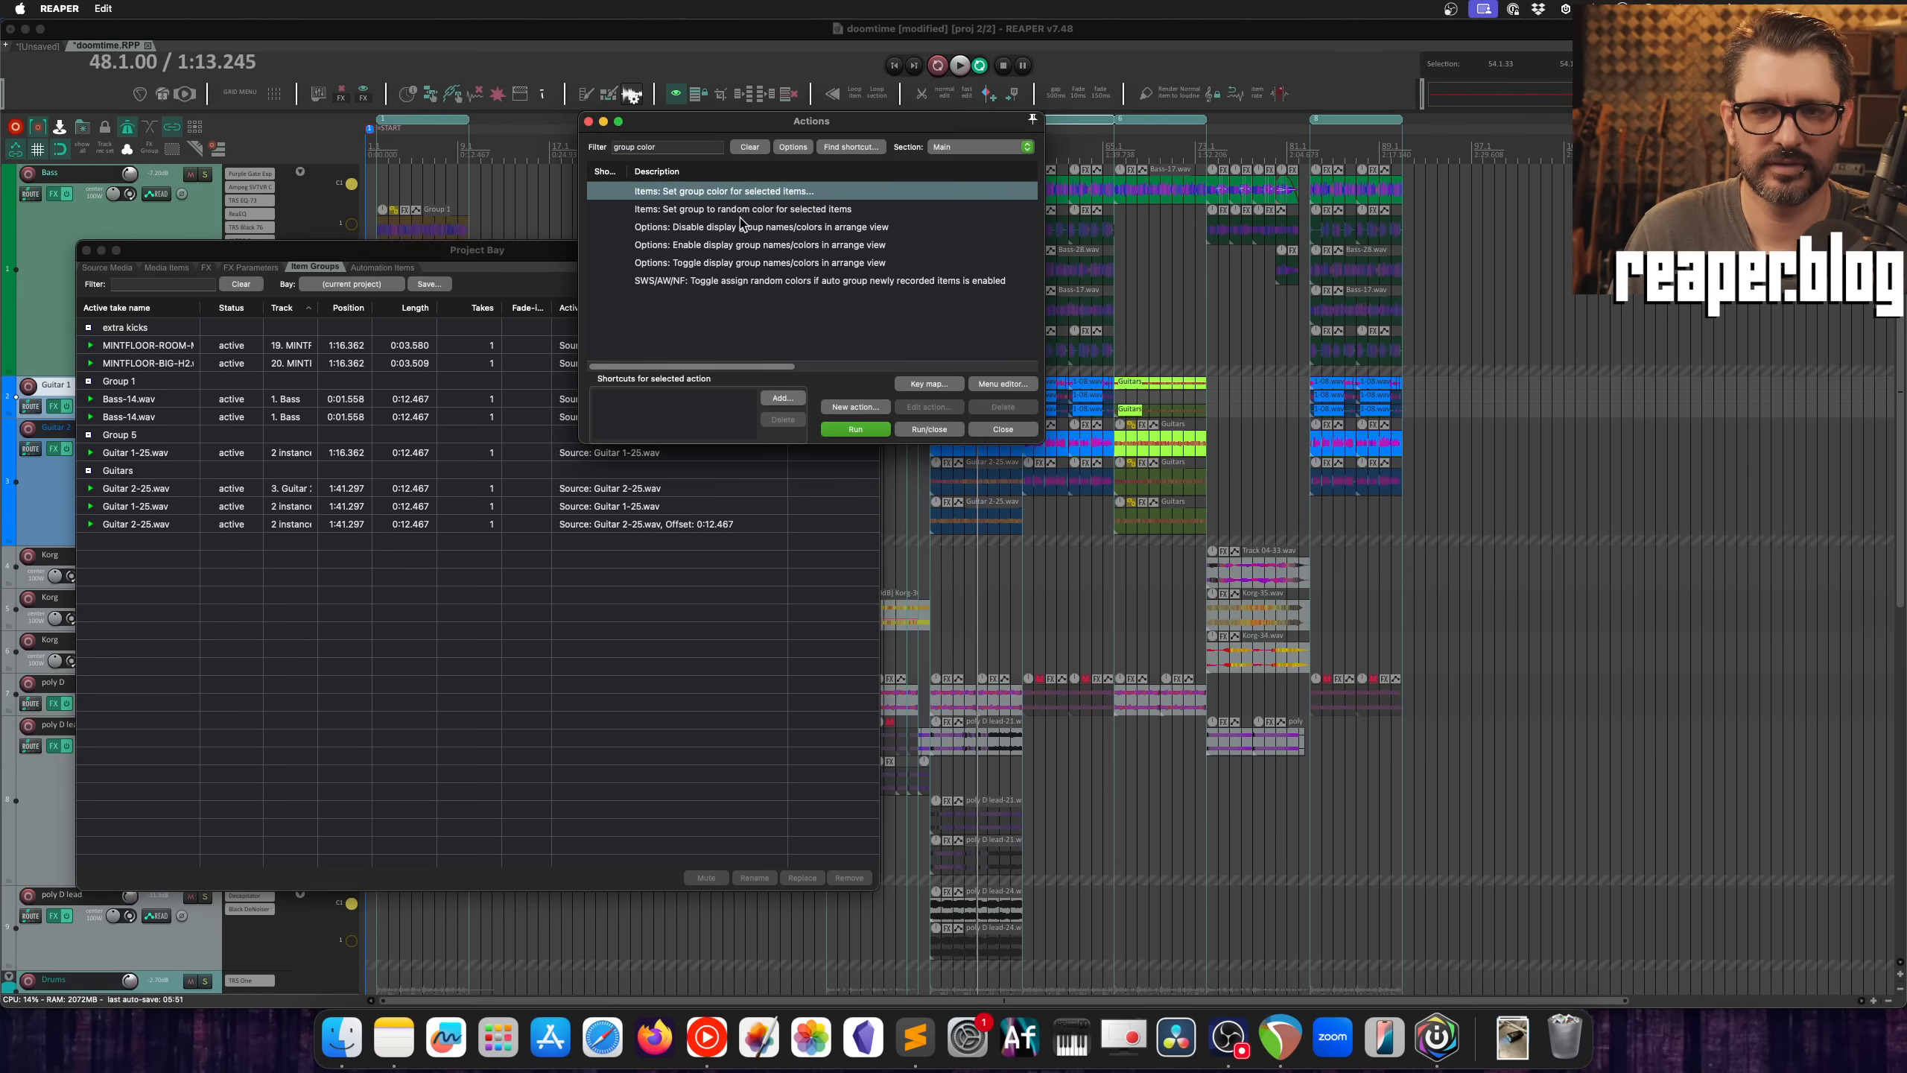
Step: Filter the action list by "group name" and highlight "Items: Set group name for selected items..."
double_click(644, 148)
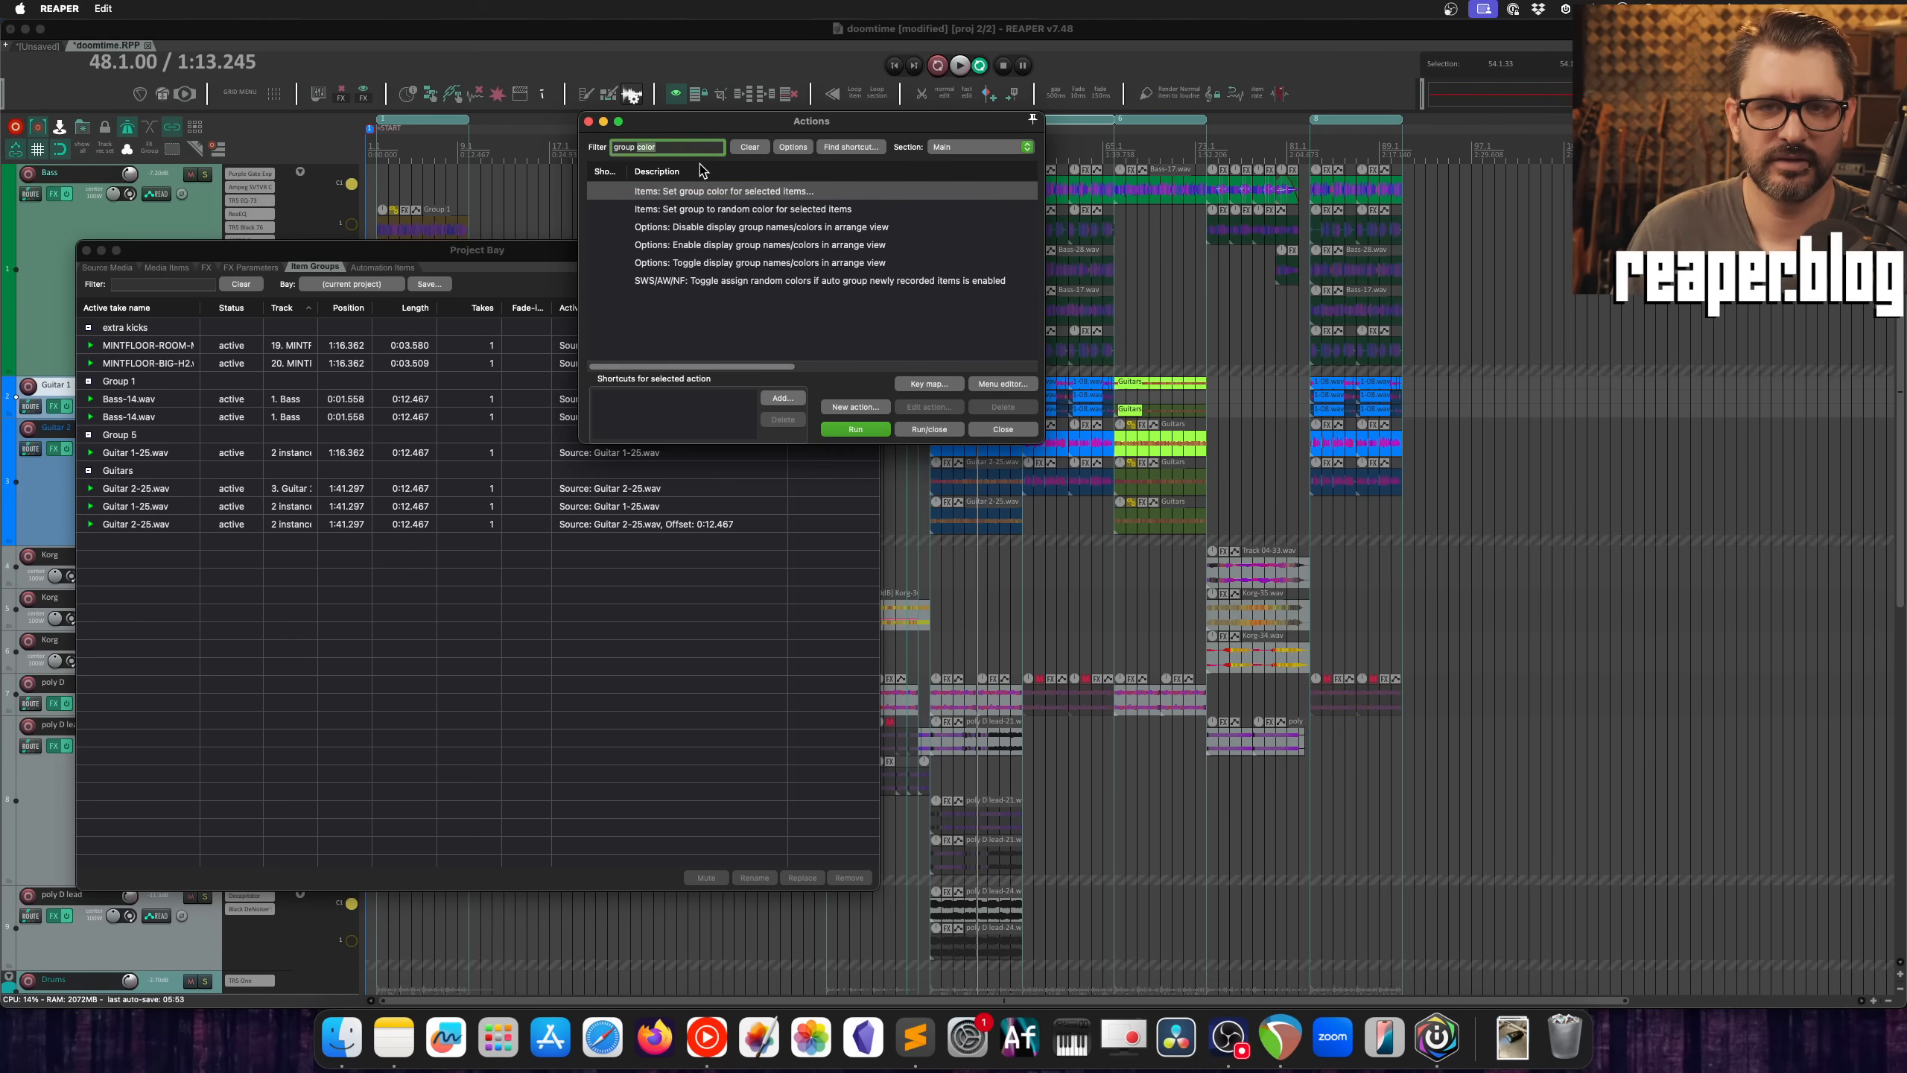
text(name)
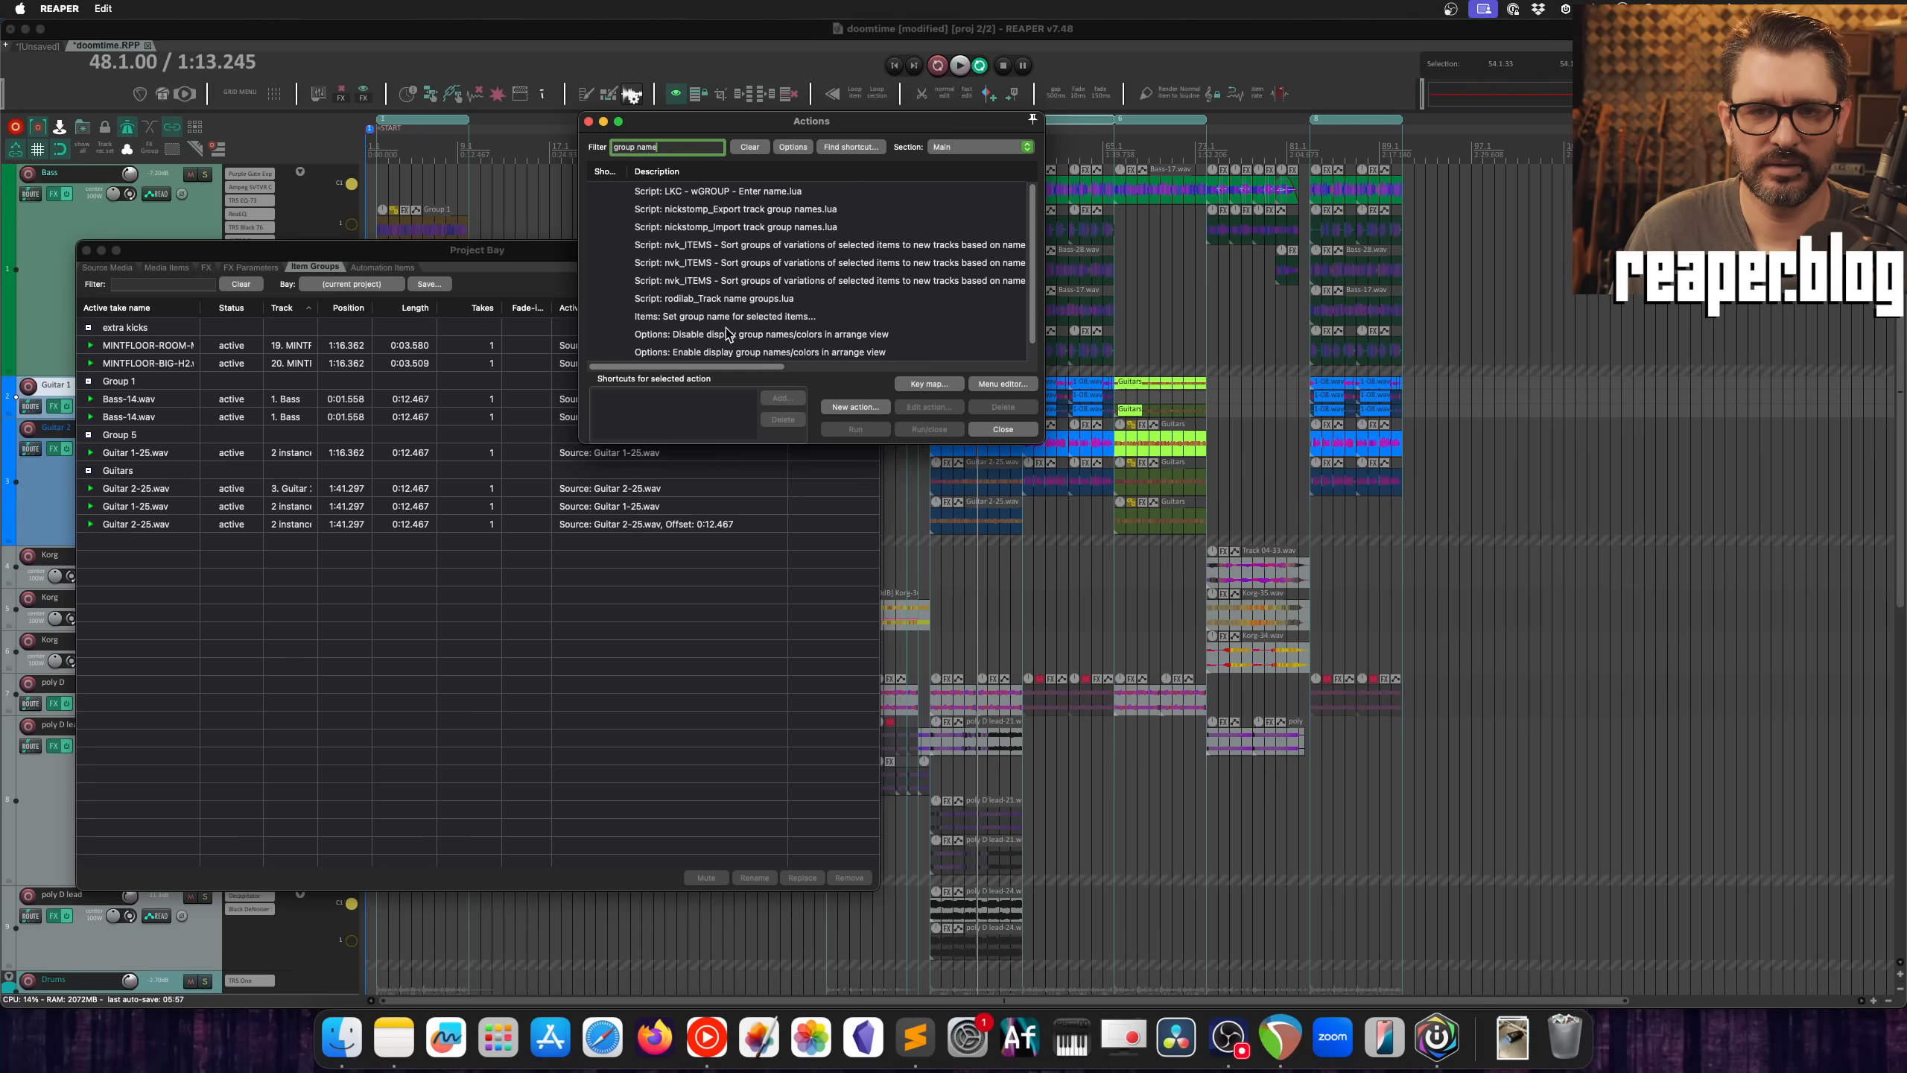
click(726, 317)
scroll(814, 330, down, 1)
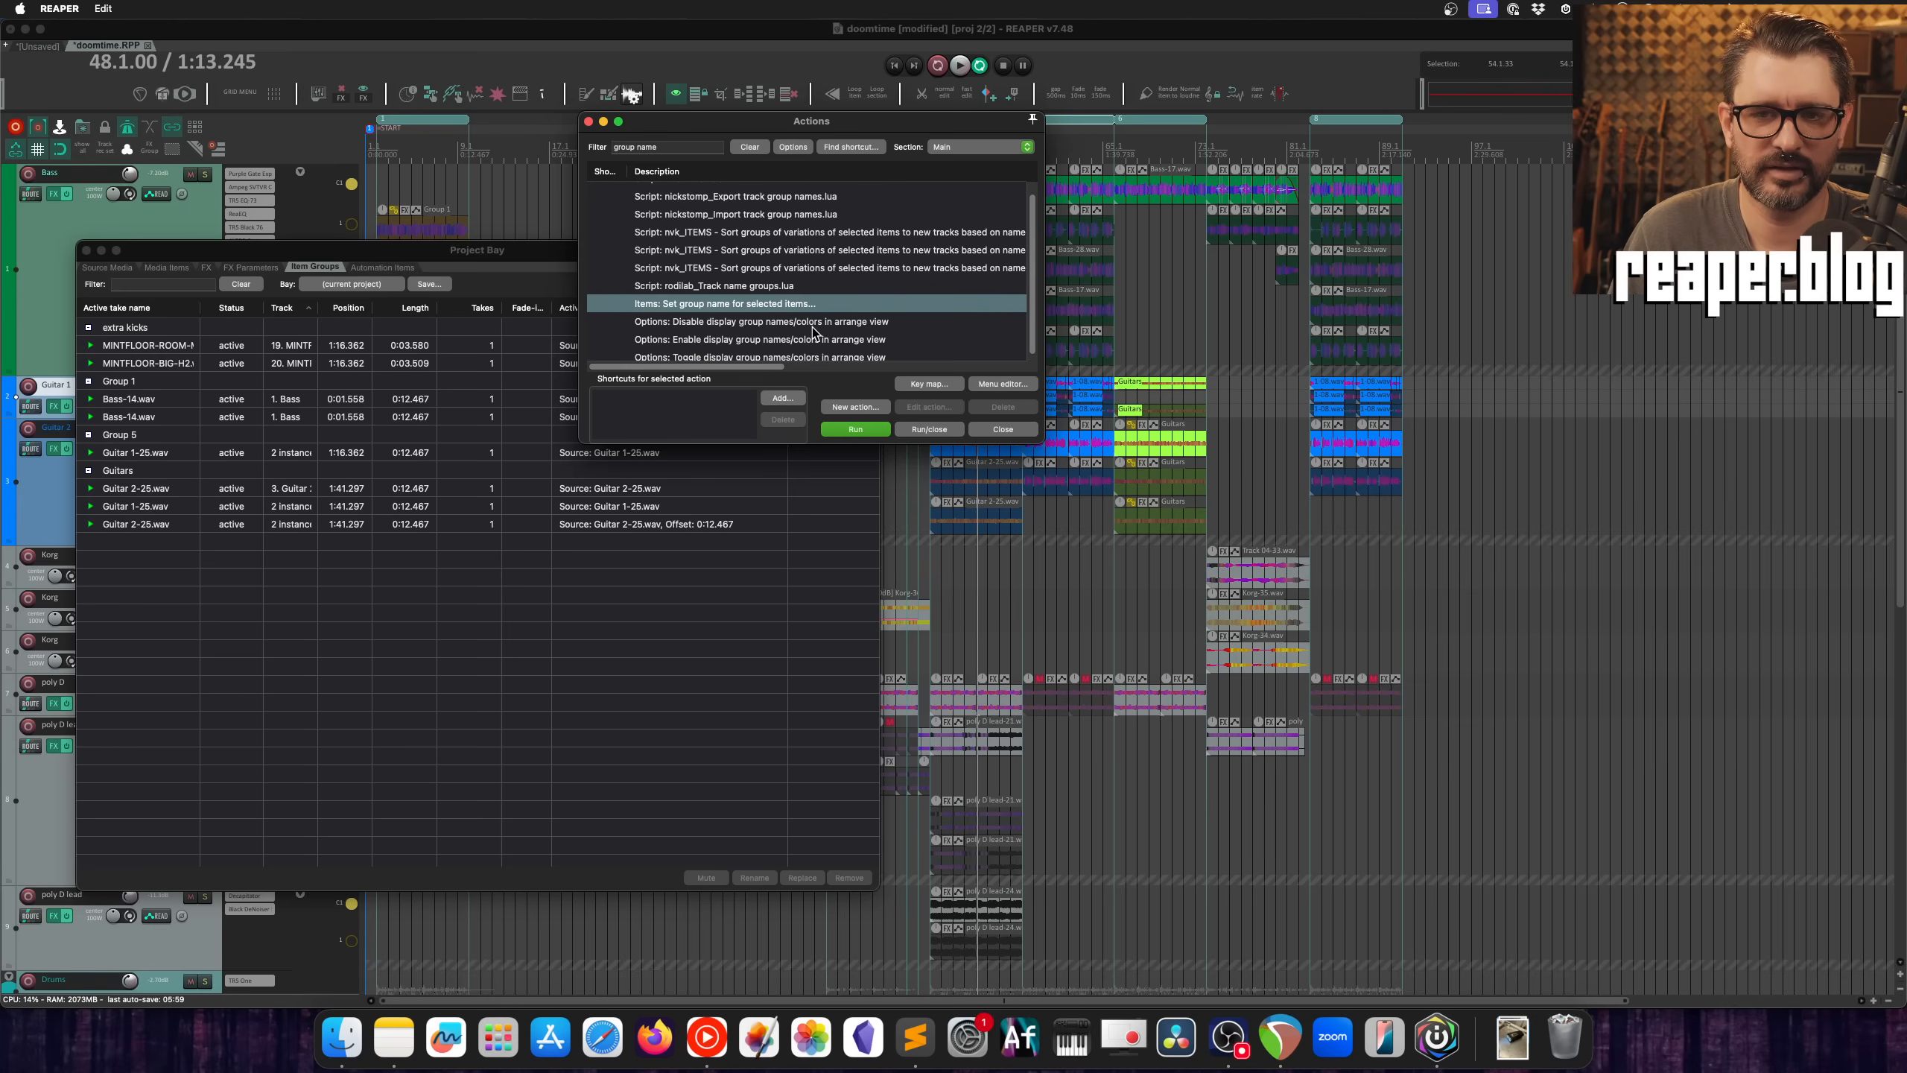
key(super+Tab)
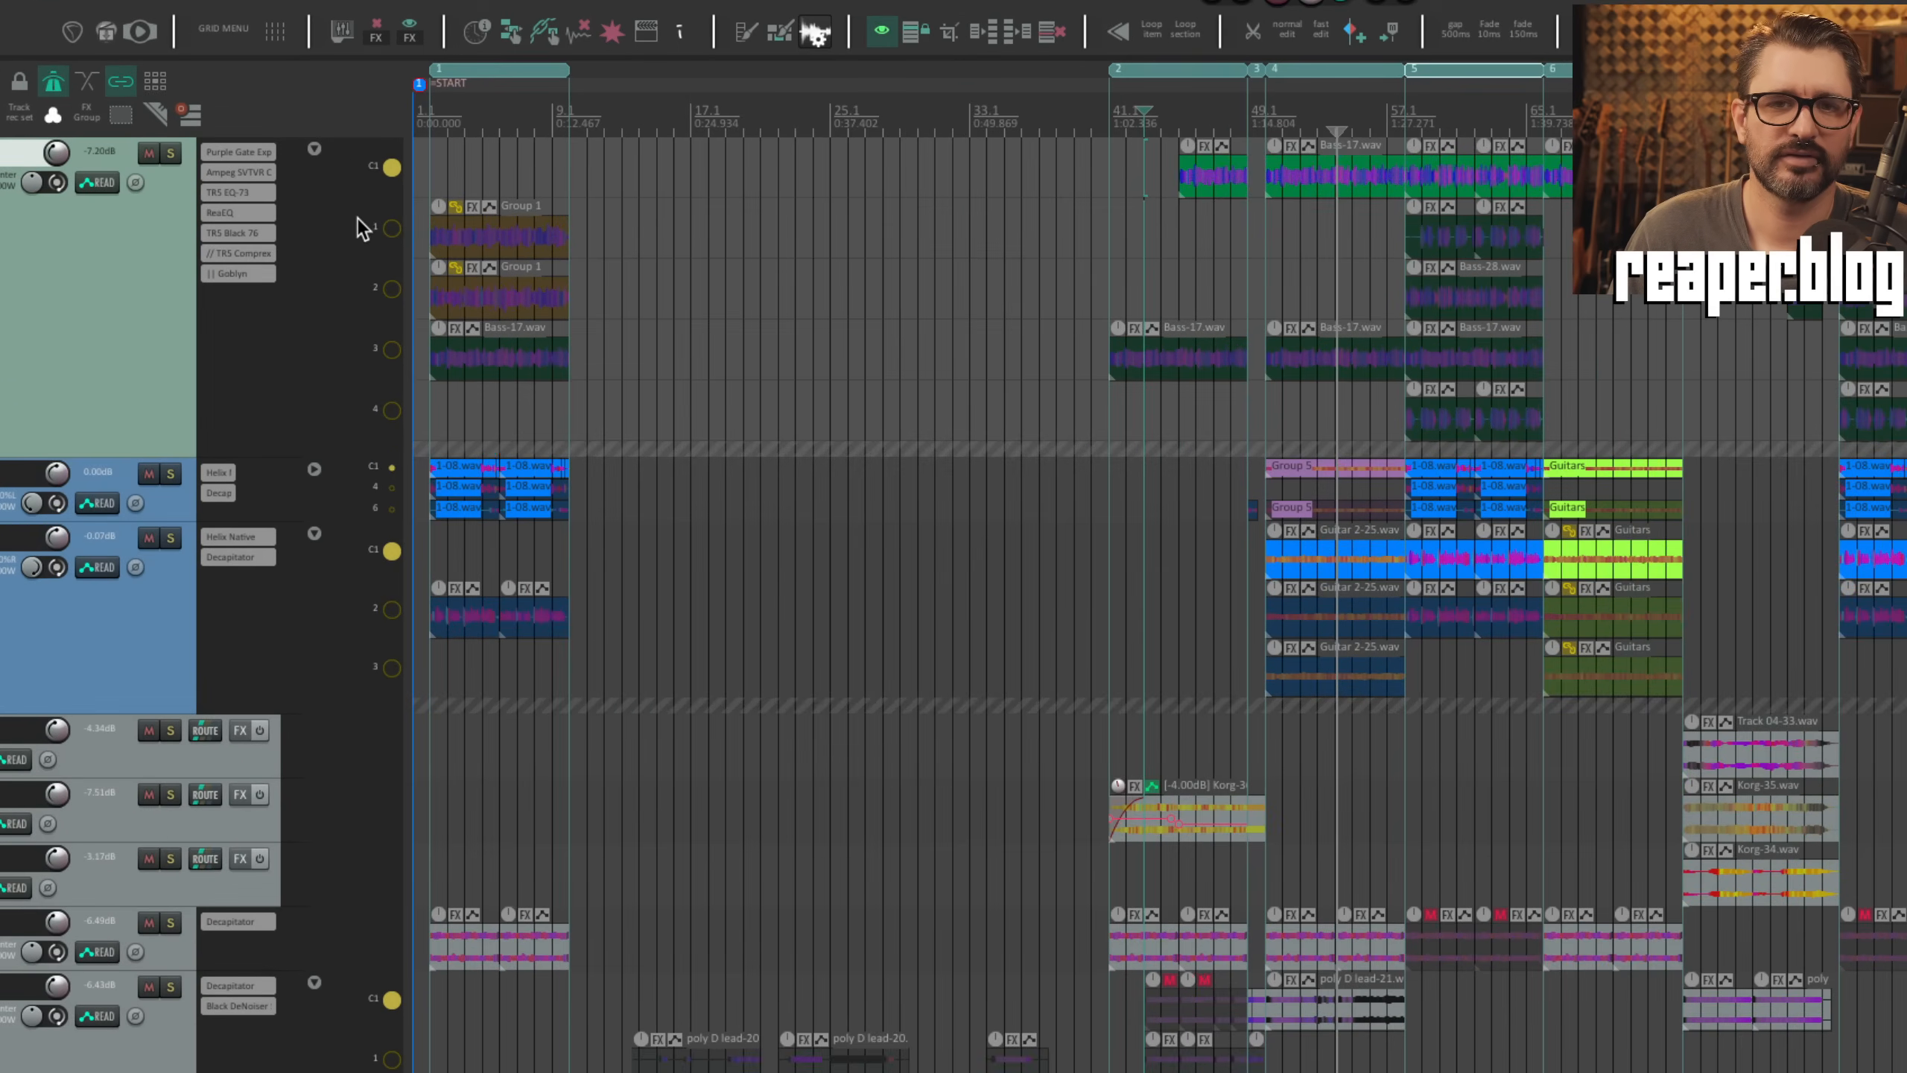
Step: Zoom in on the start of the Bass track and switch its playing fixed lane through lanes 1 to 4
click(517, 179)
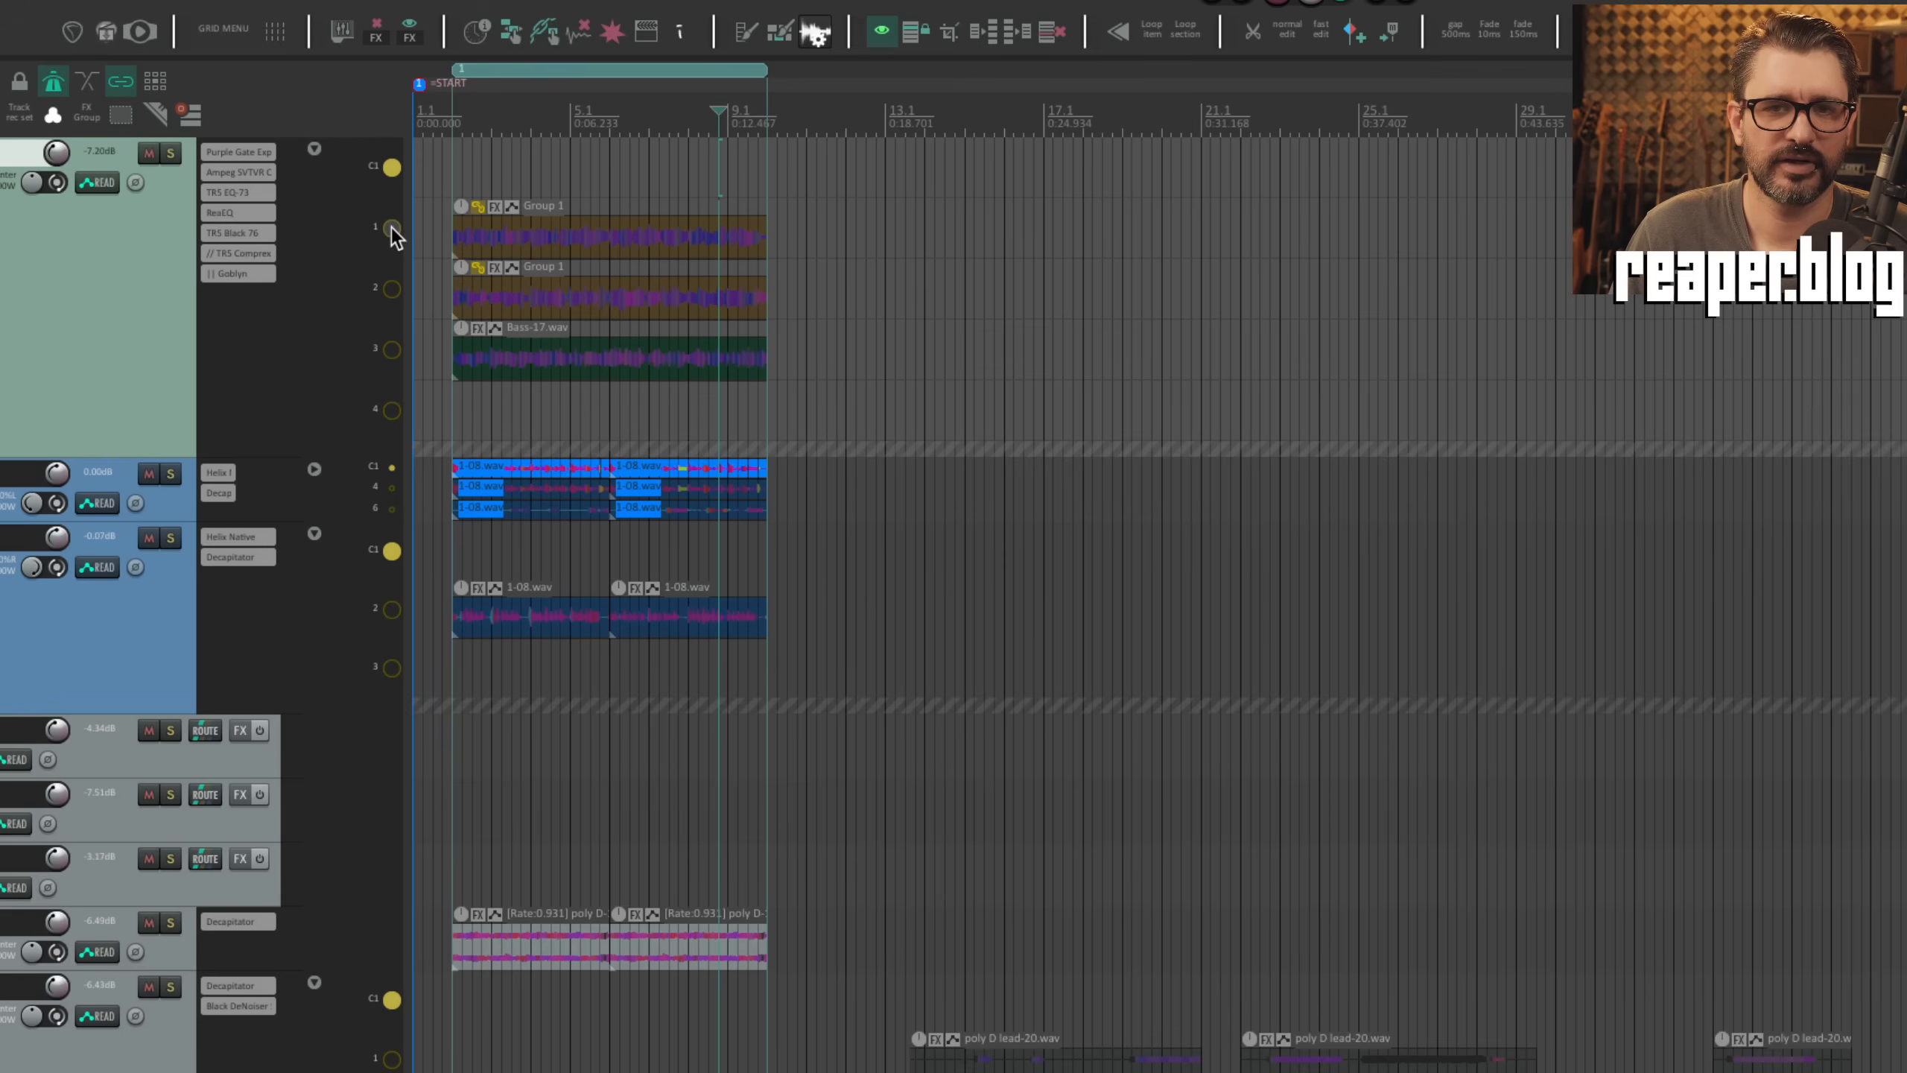
click(392, 229)
click(392, 288)
click(392, 349)
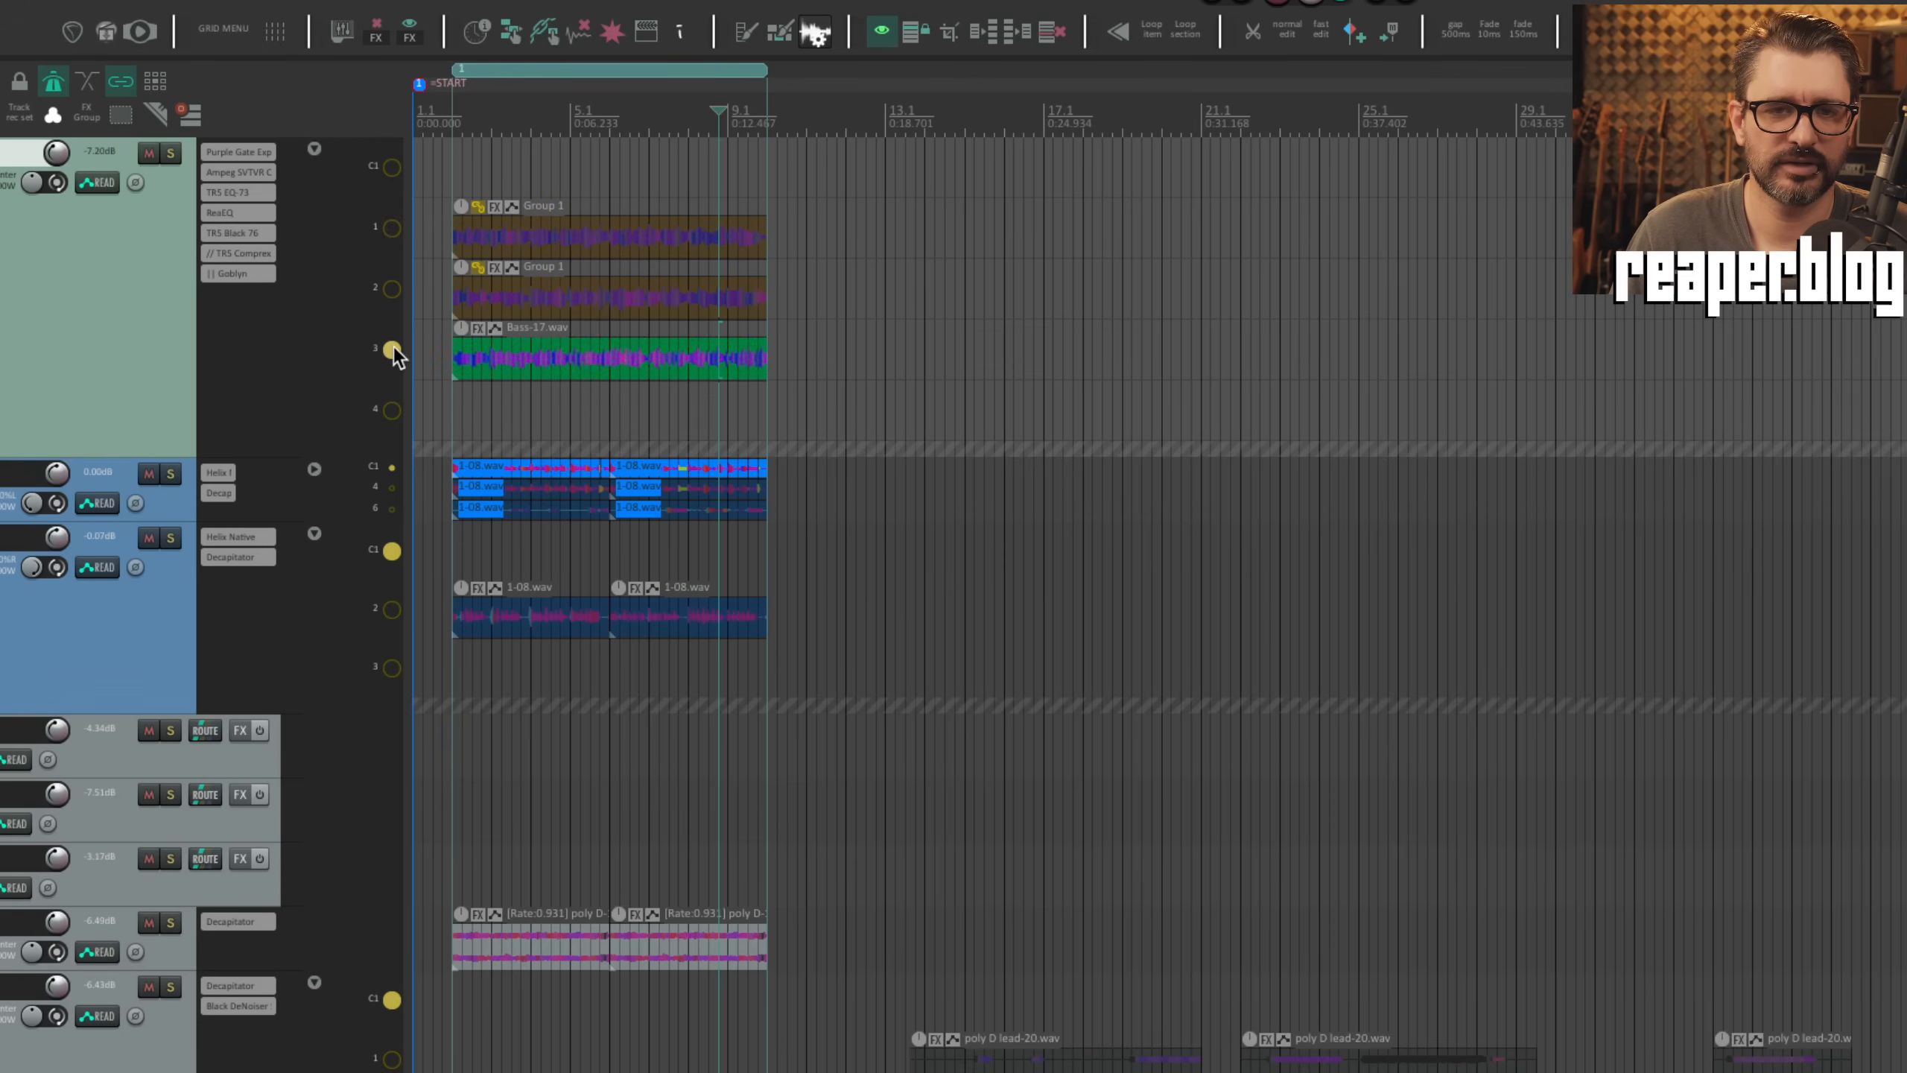
click(391, 411)
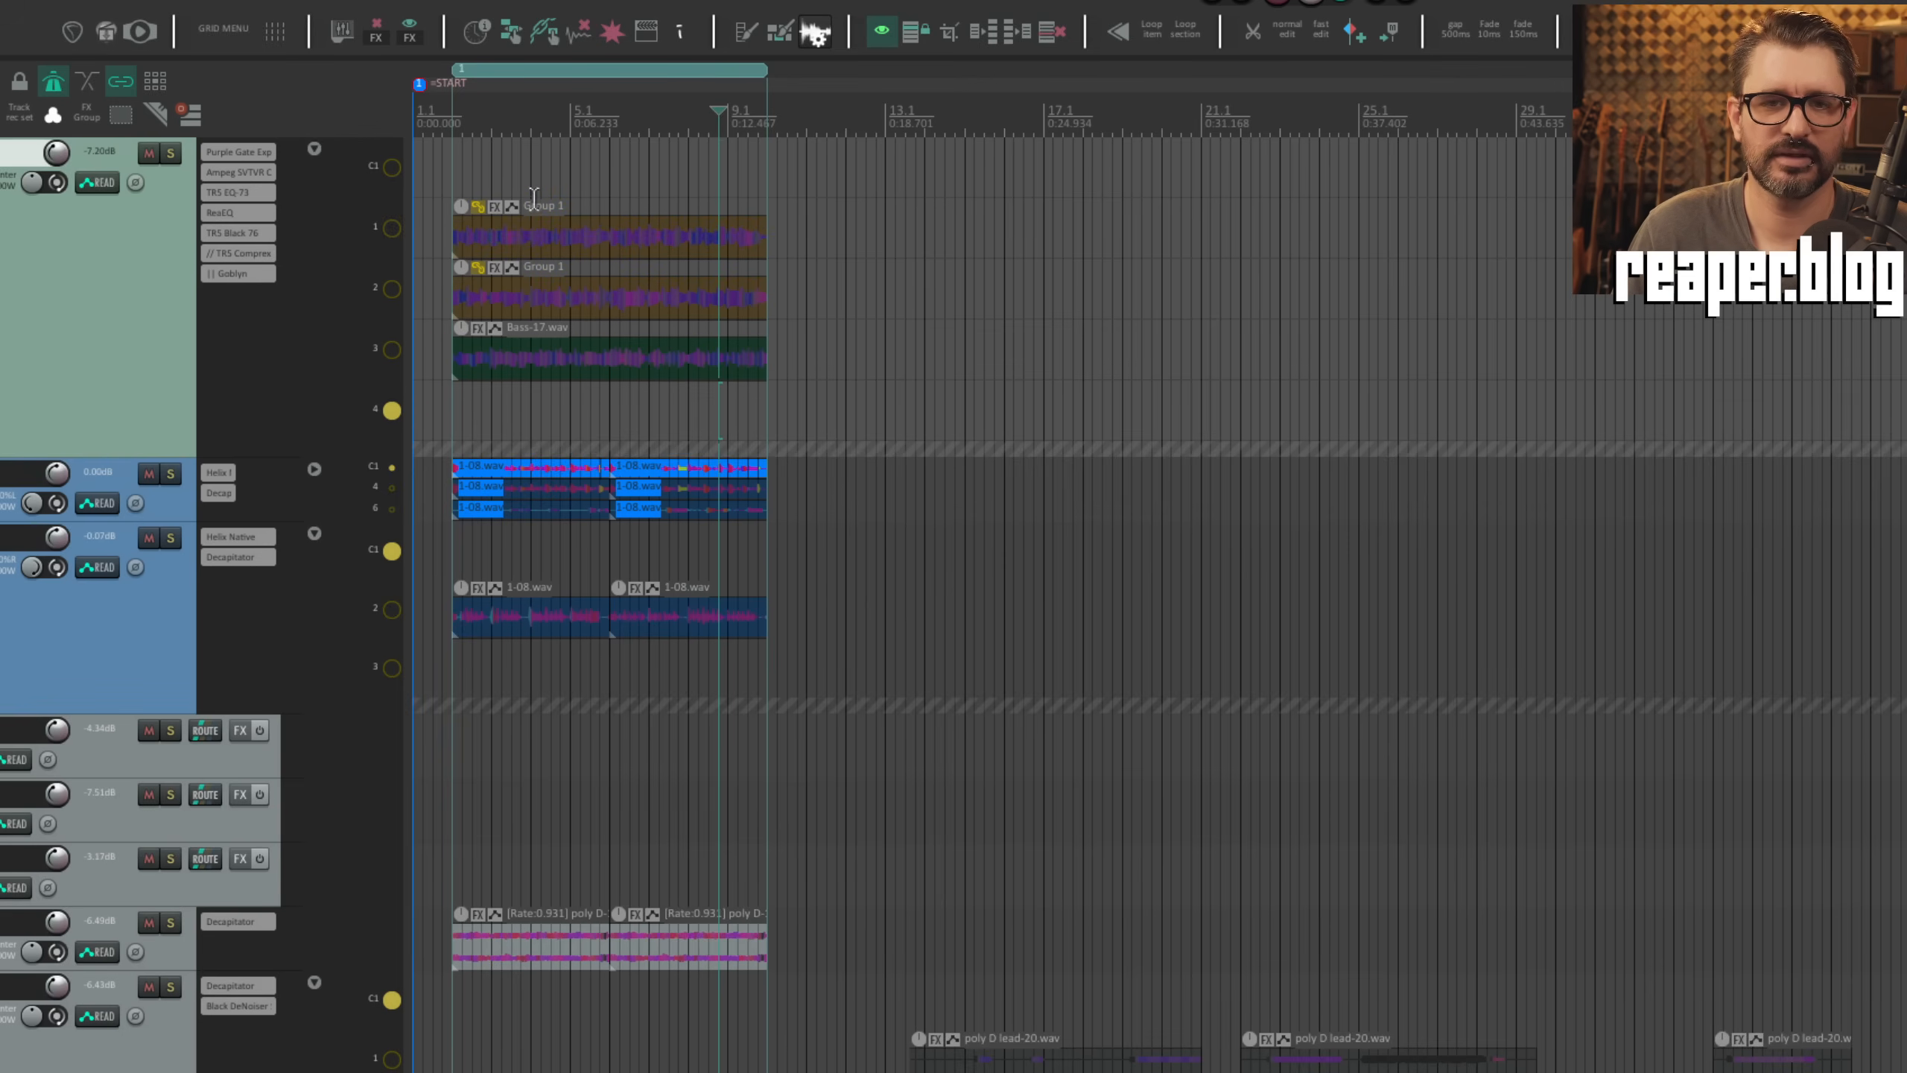
click(396, 292)
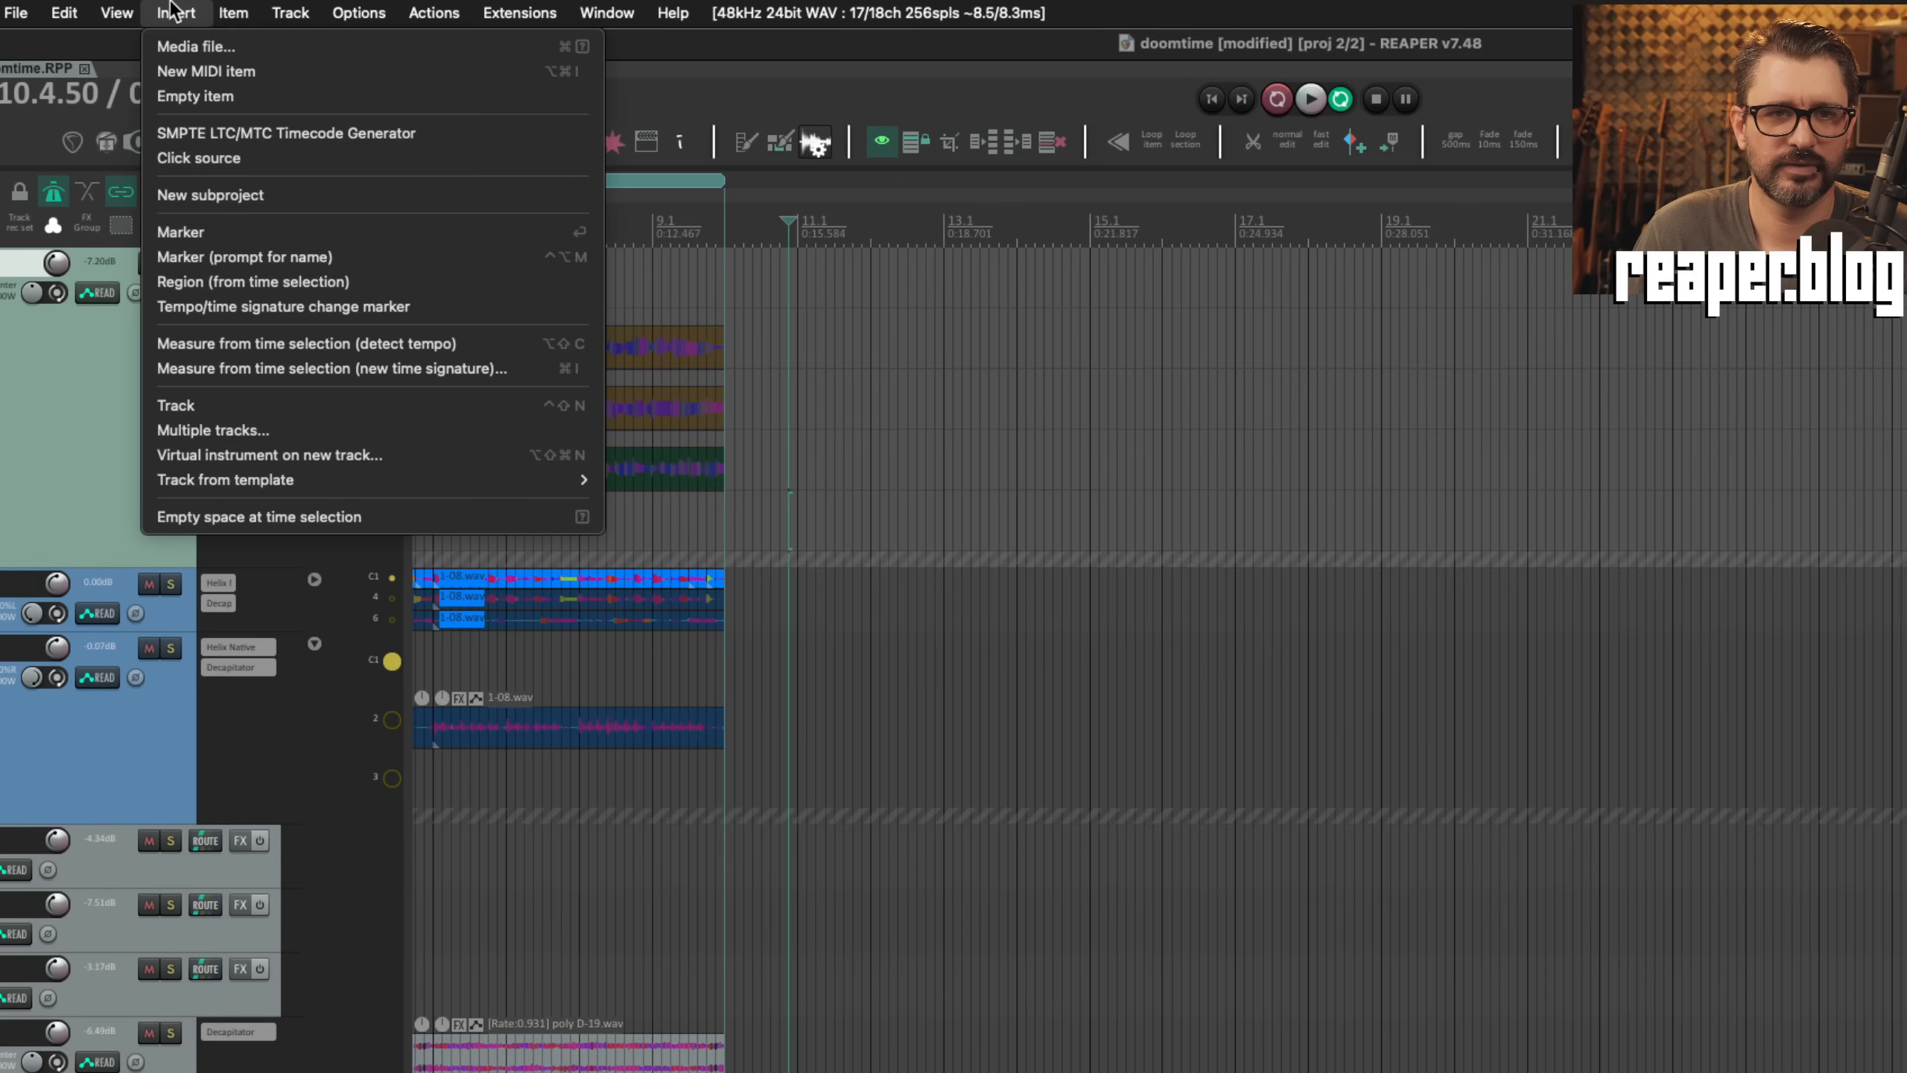
Step: Insert a click source on the Bass track's lane 4 and an empty item on its lane 2
click(247, 157)
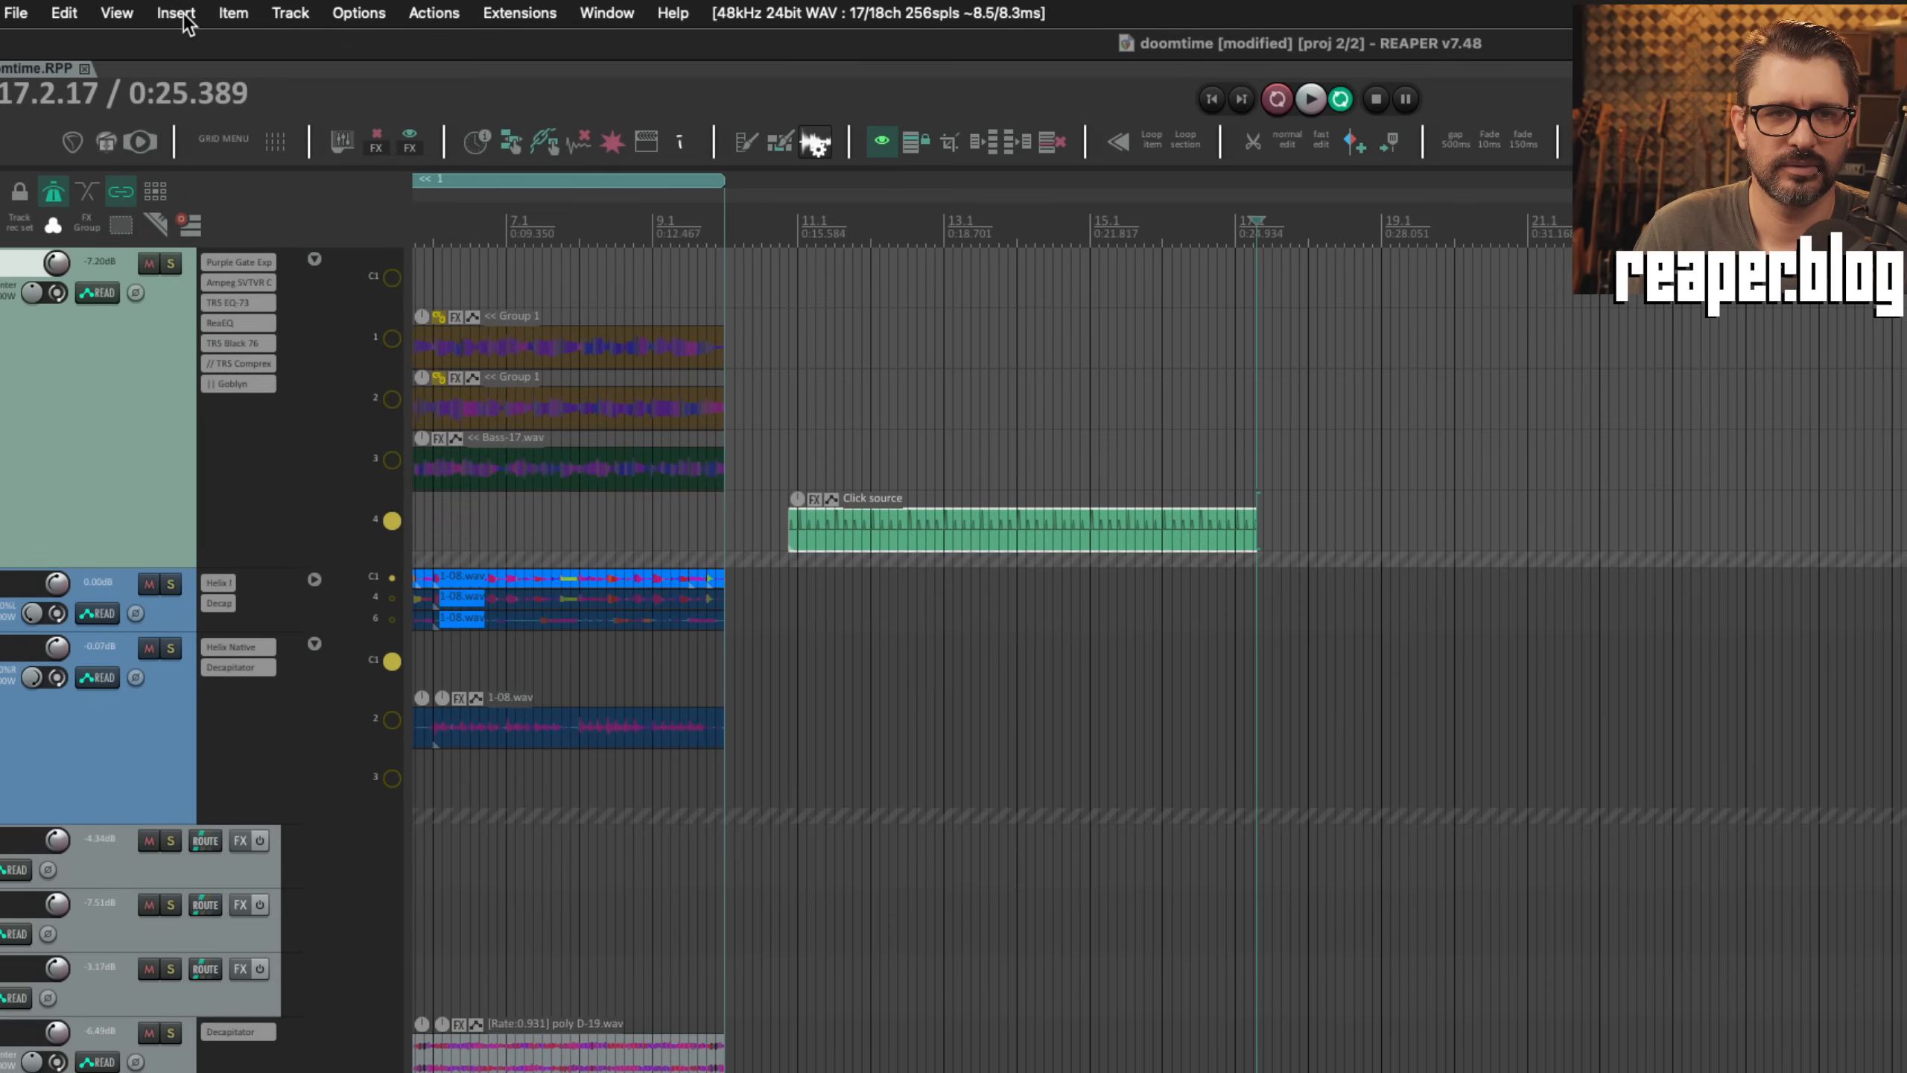
click(392, 399)
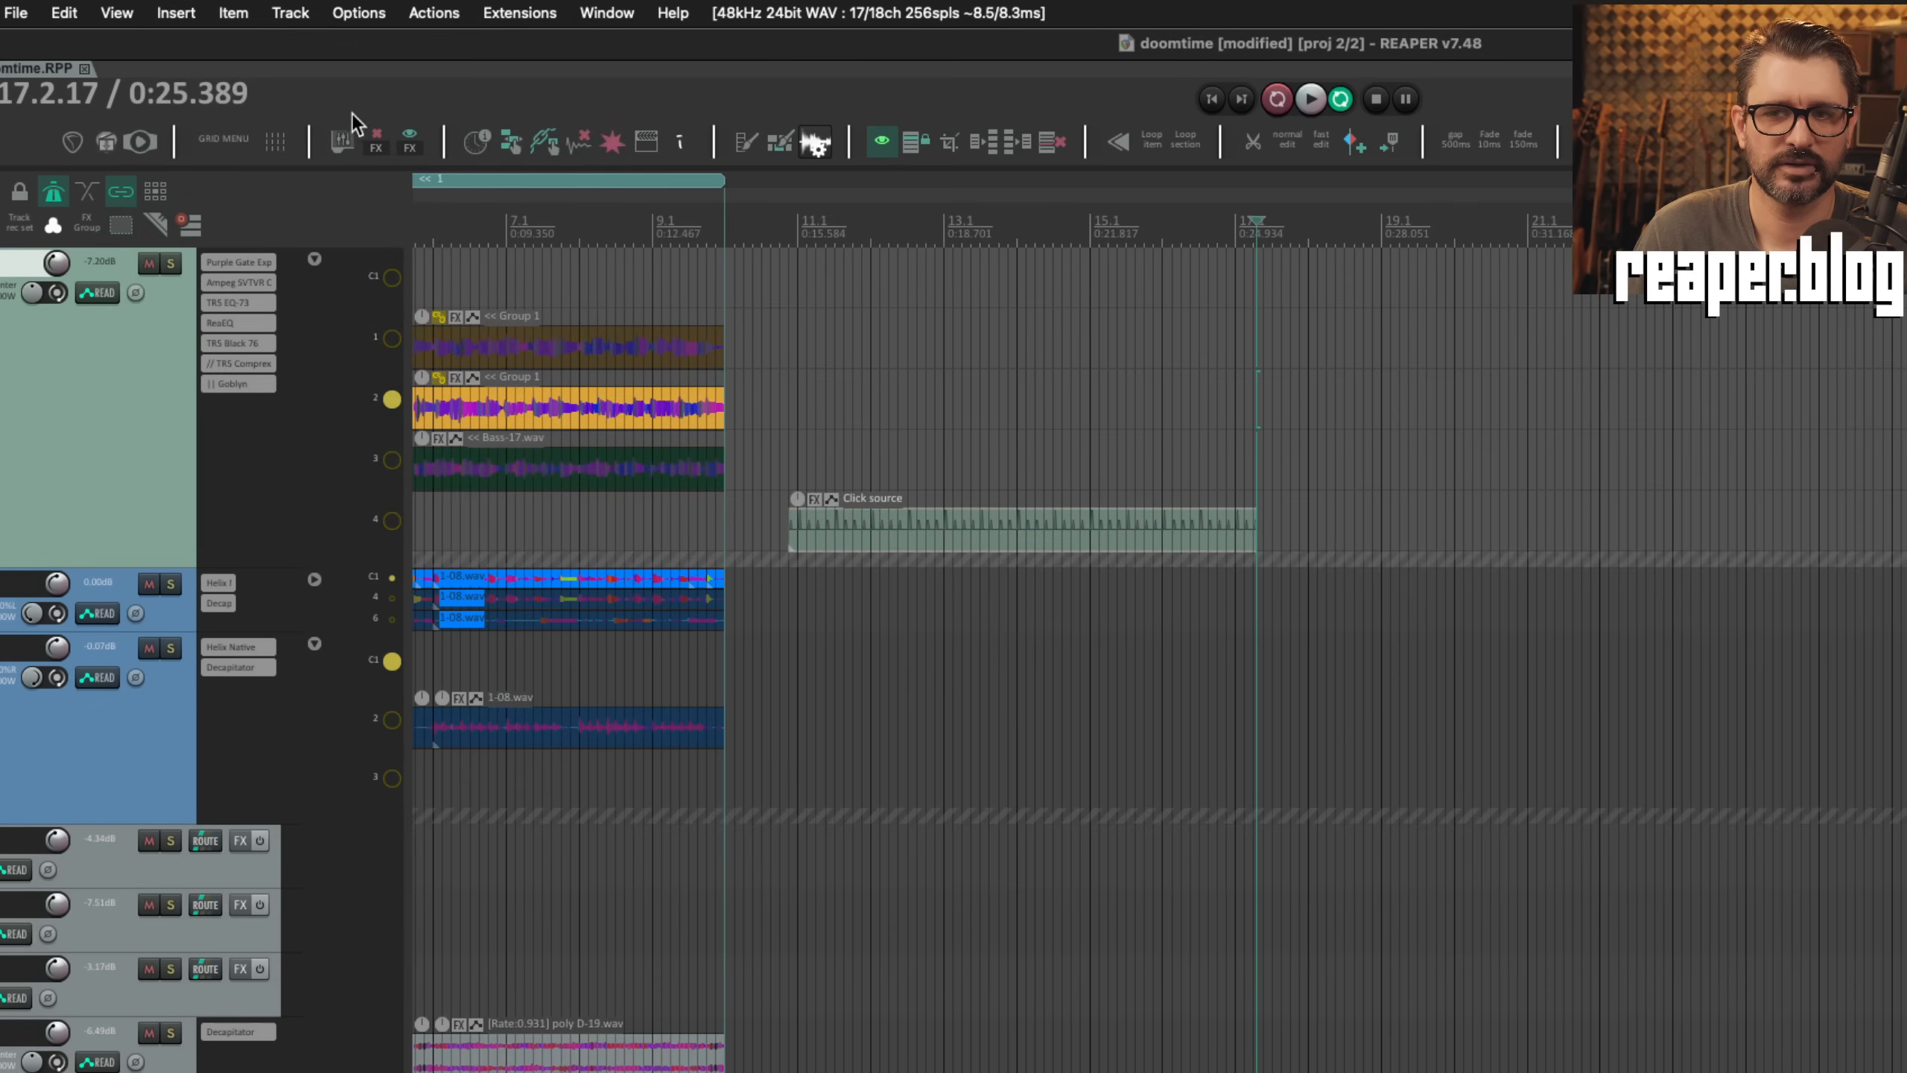
click(176, 12)
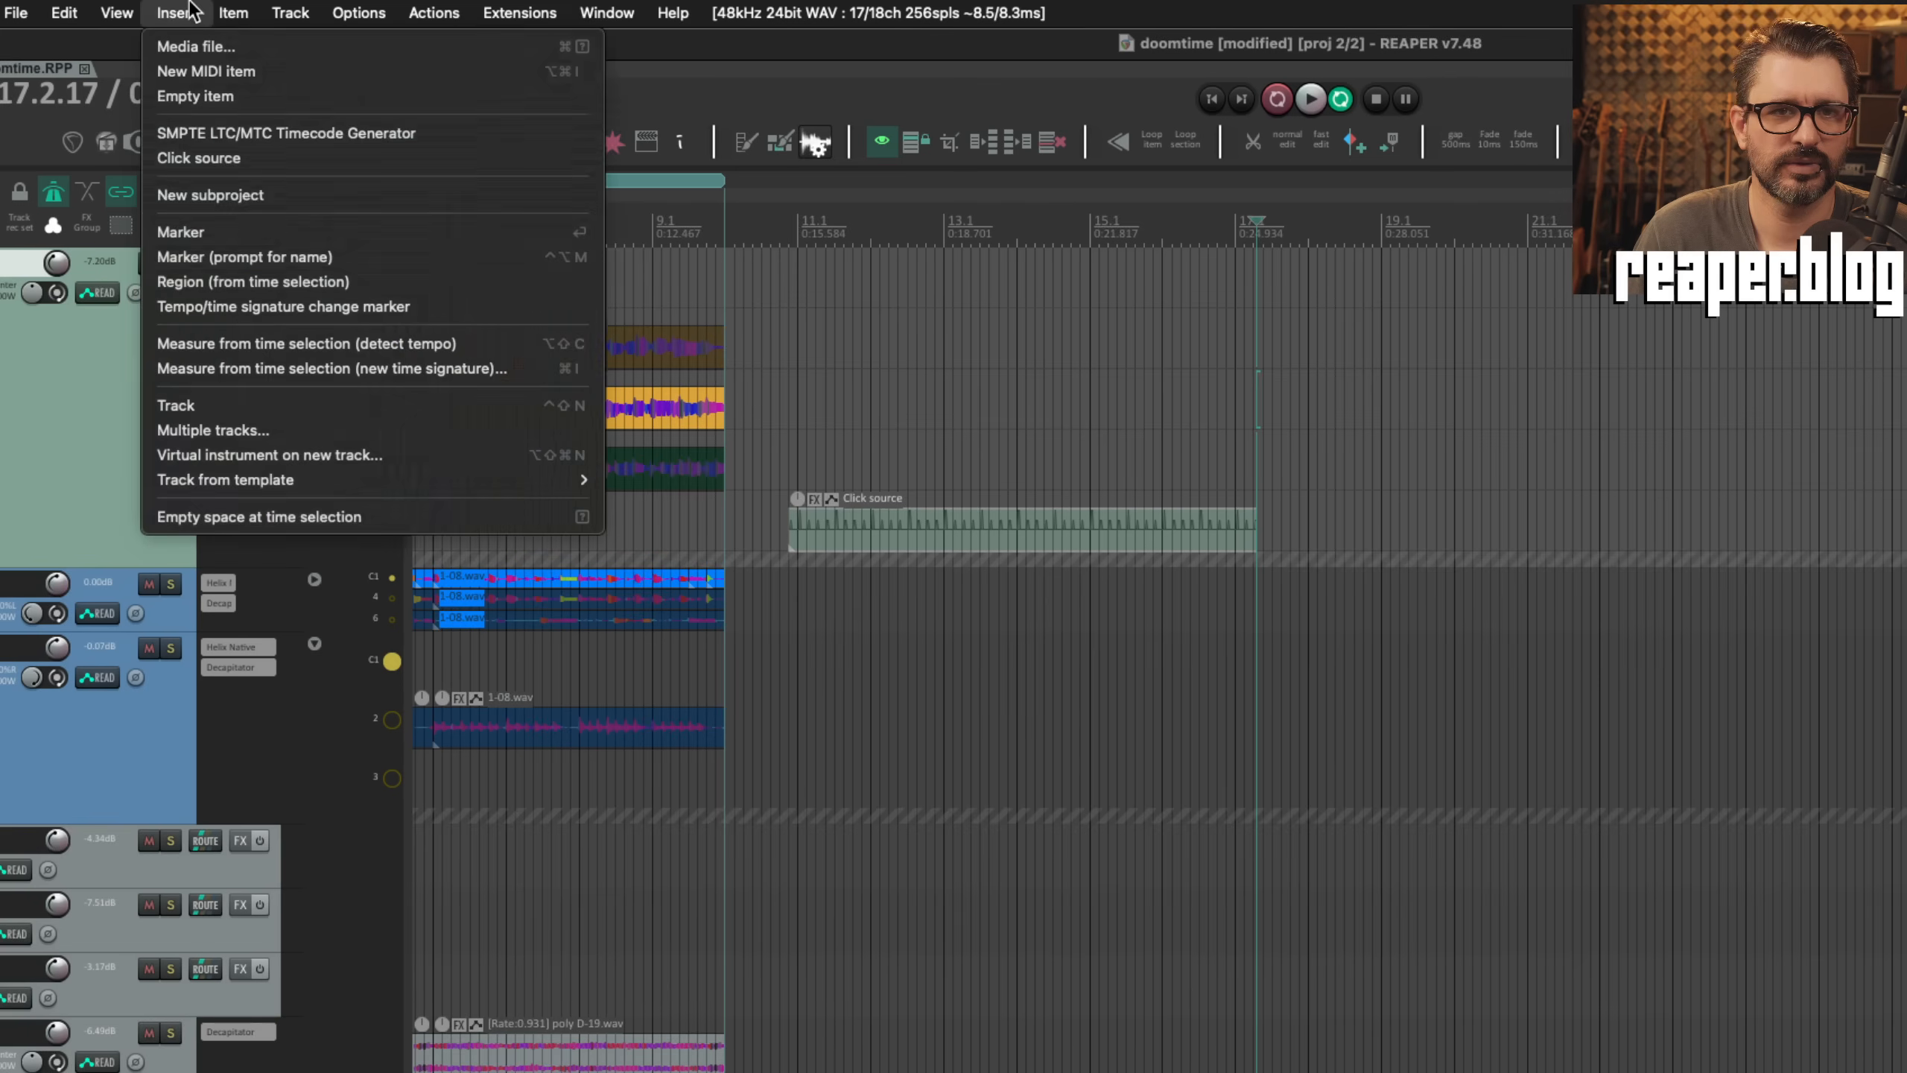
click(286, 97)
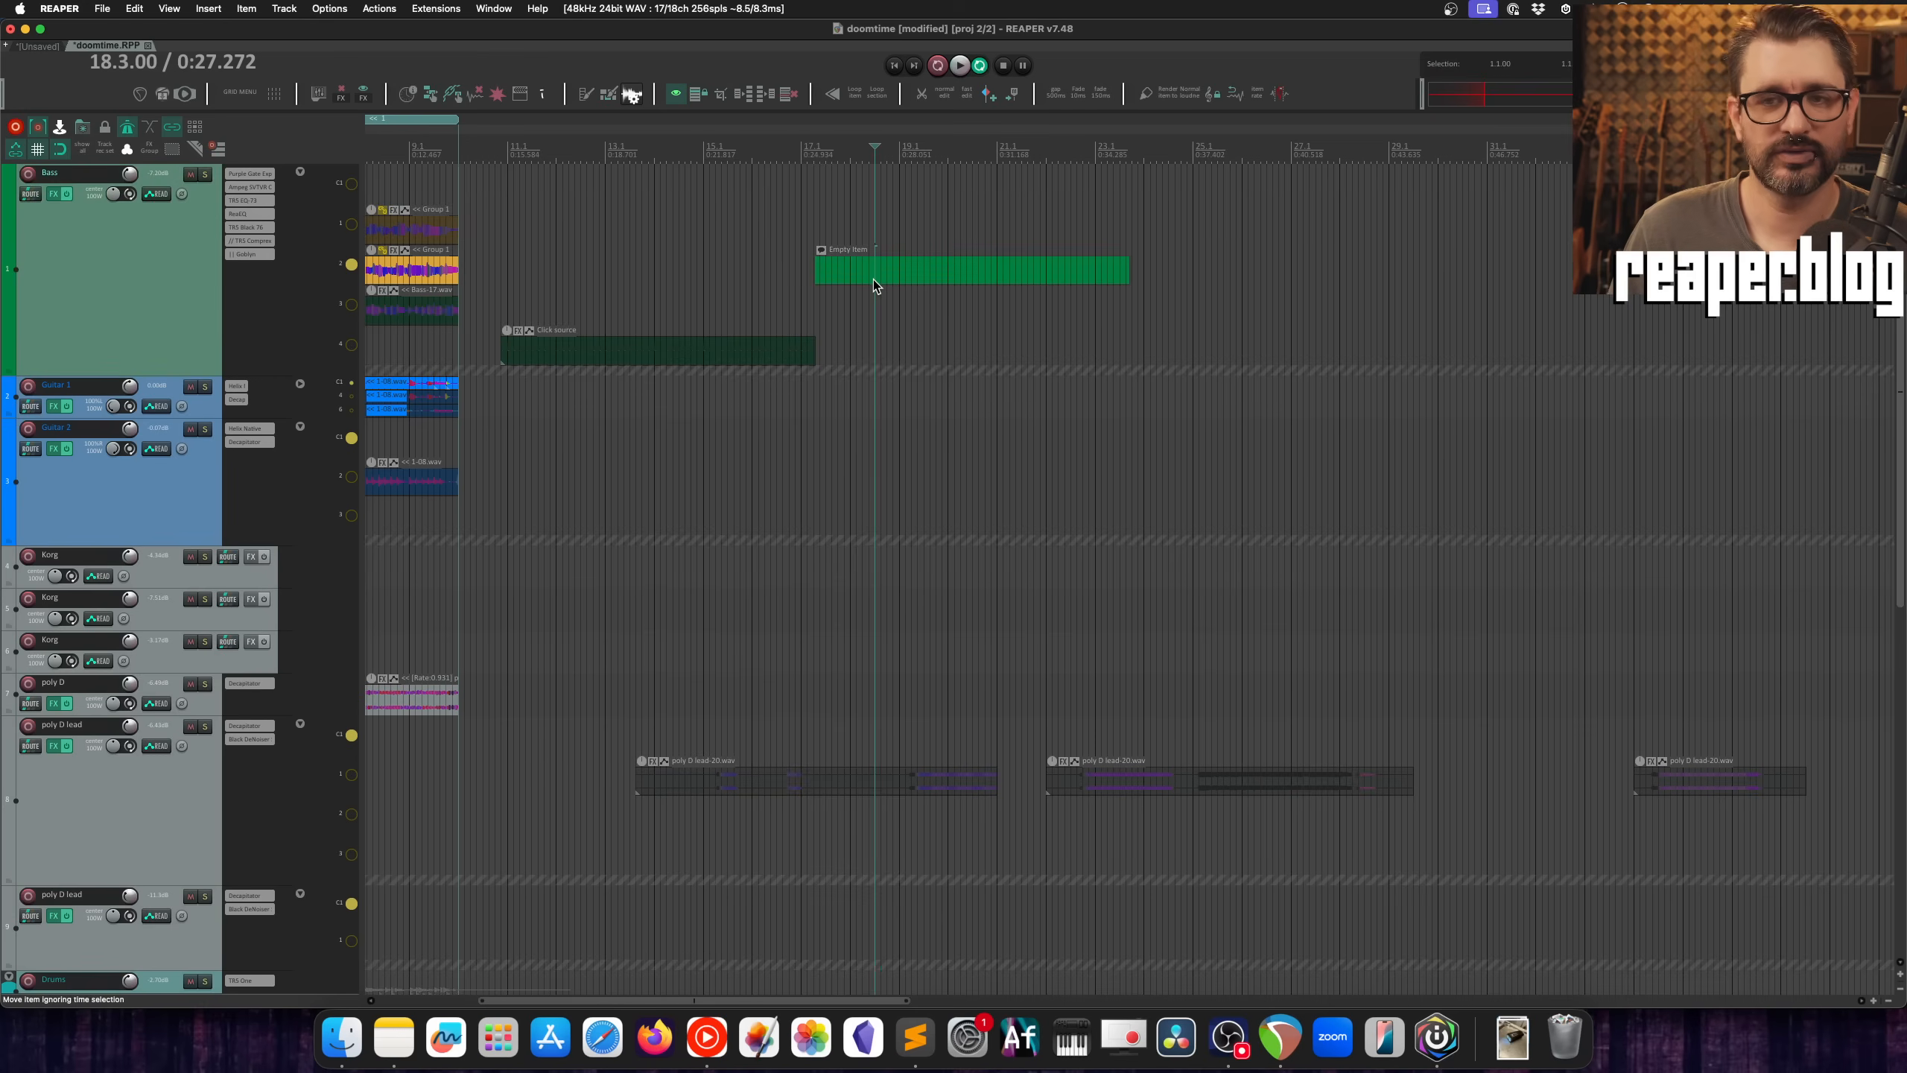
click(1343, 423)
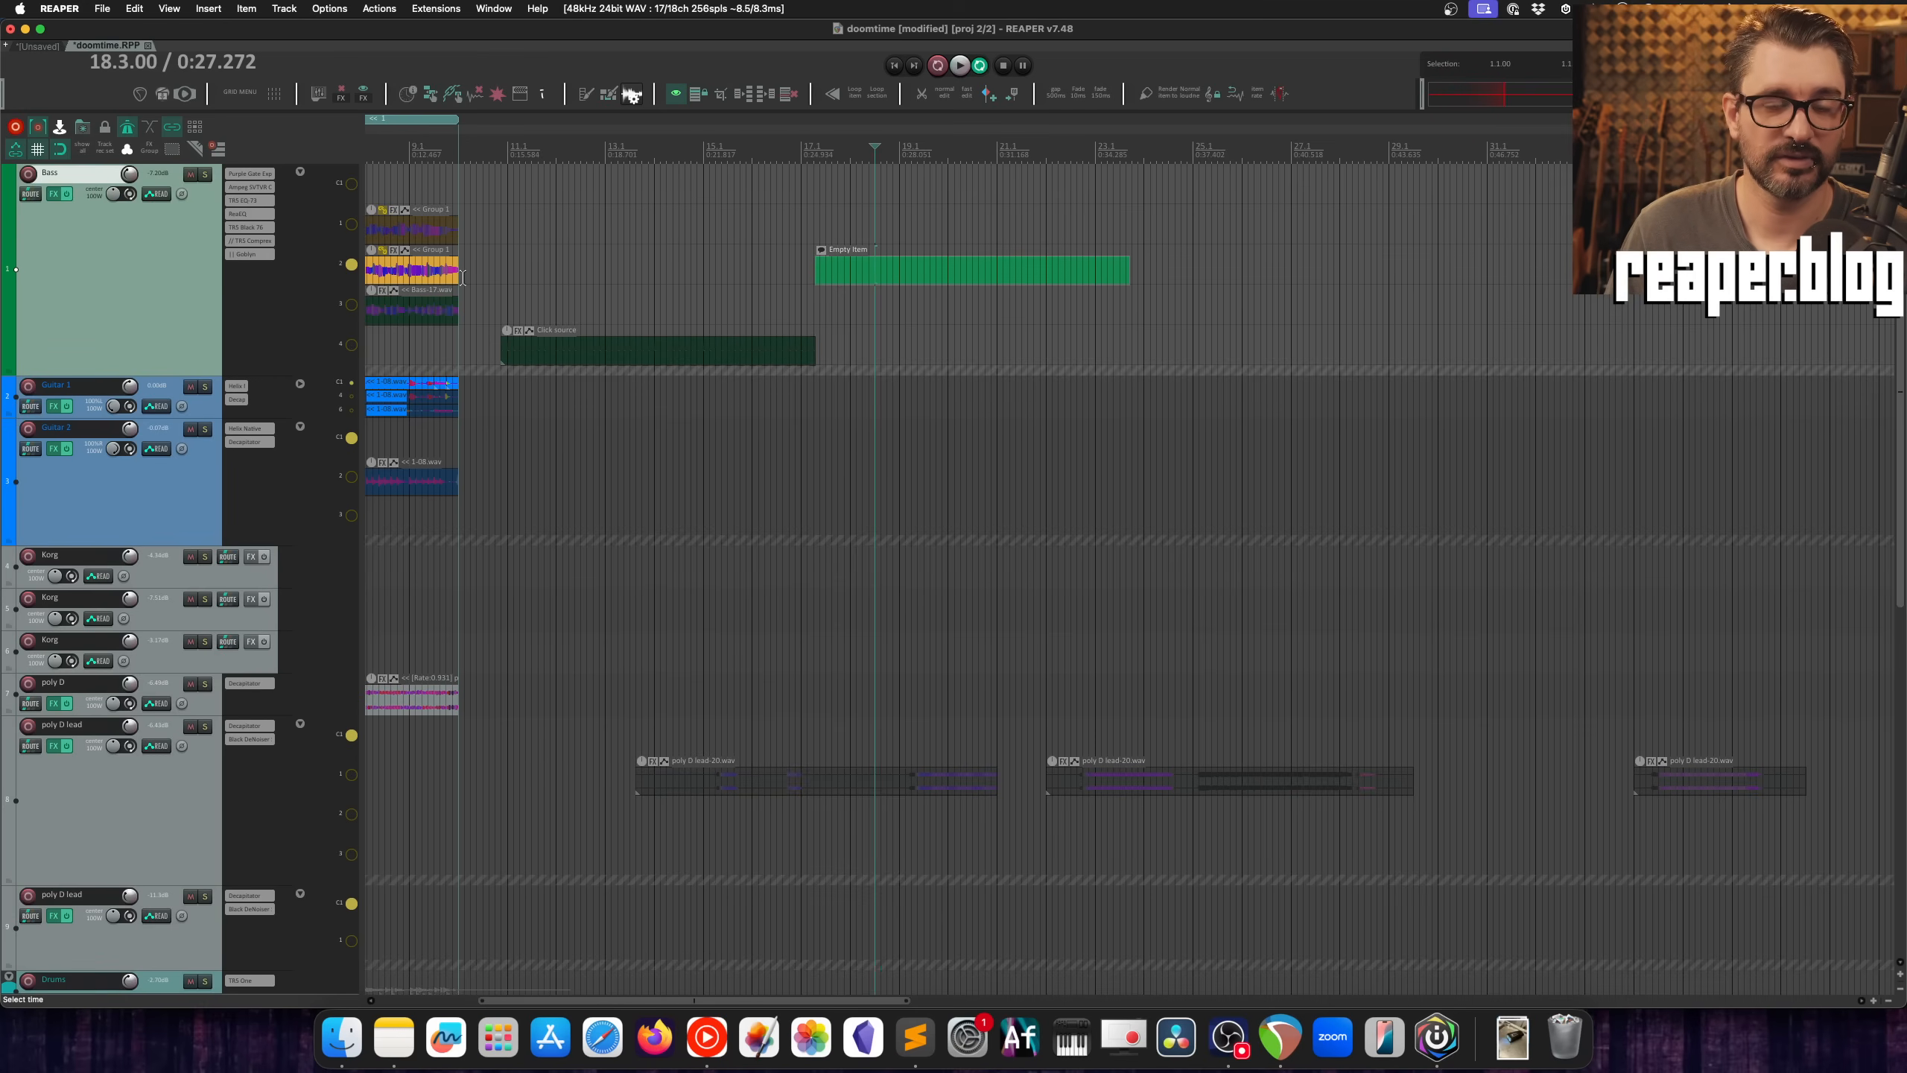
Step: Select the click source and empty item on the Bass track's lanes and delete them
drag(662, 262, 884, 405)
key(Delete)
key(Escape)
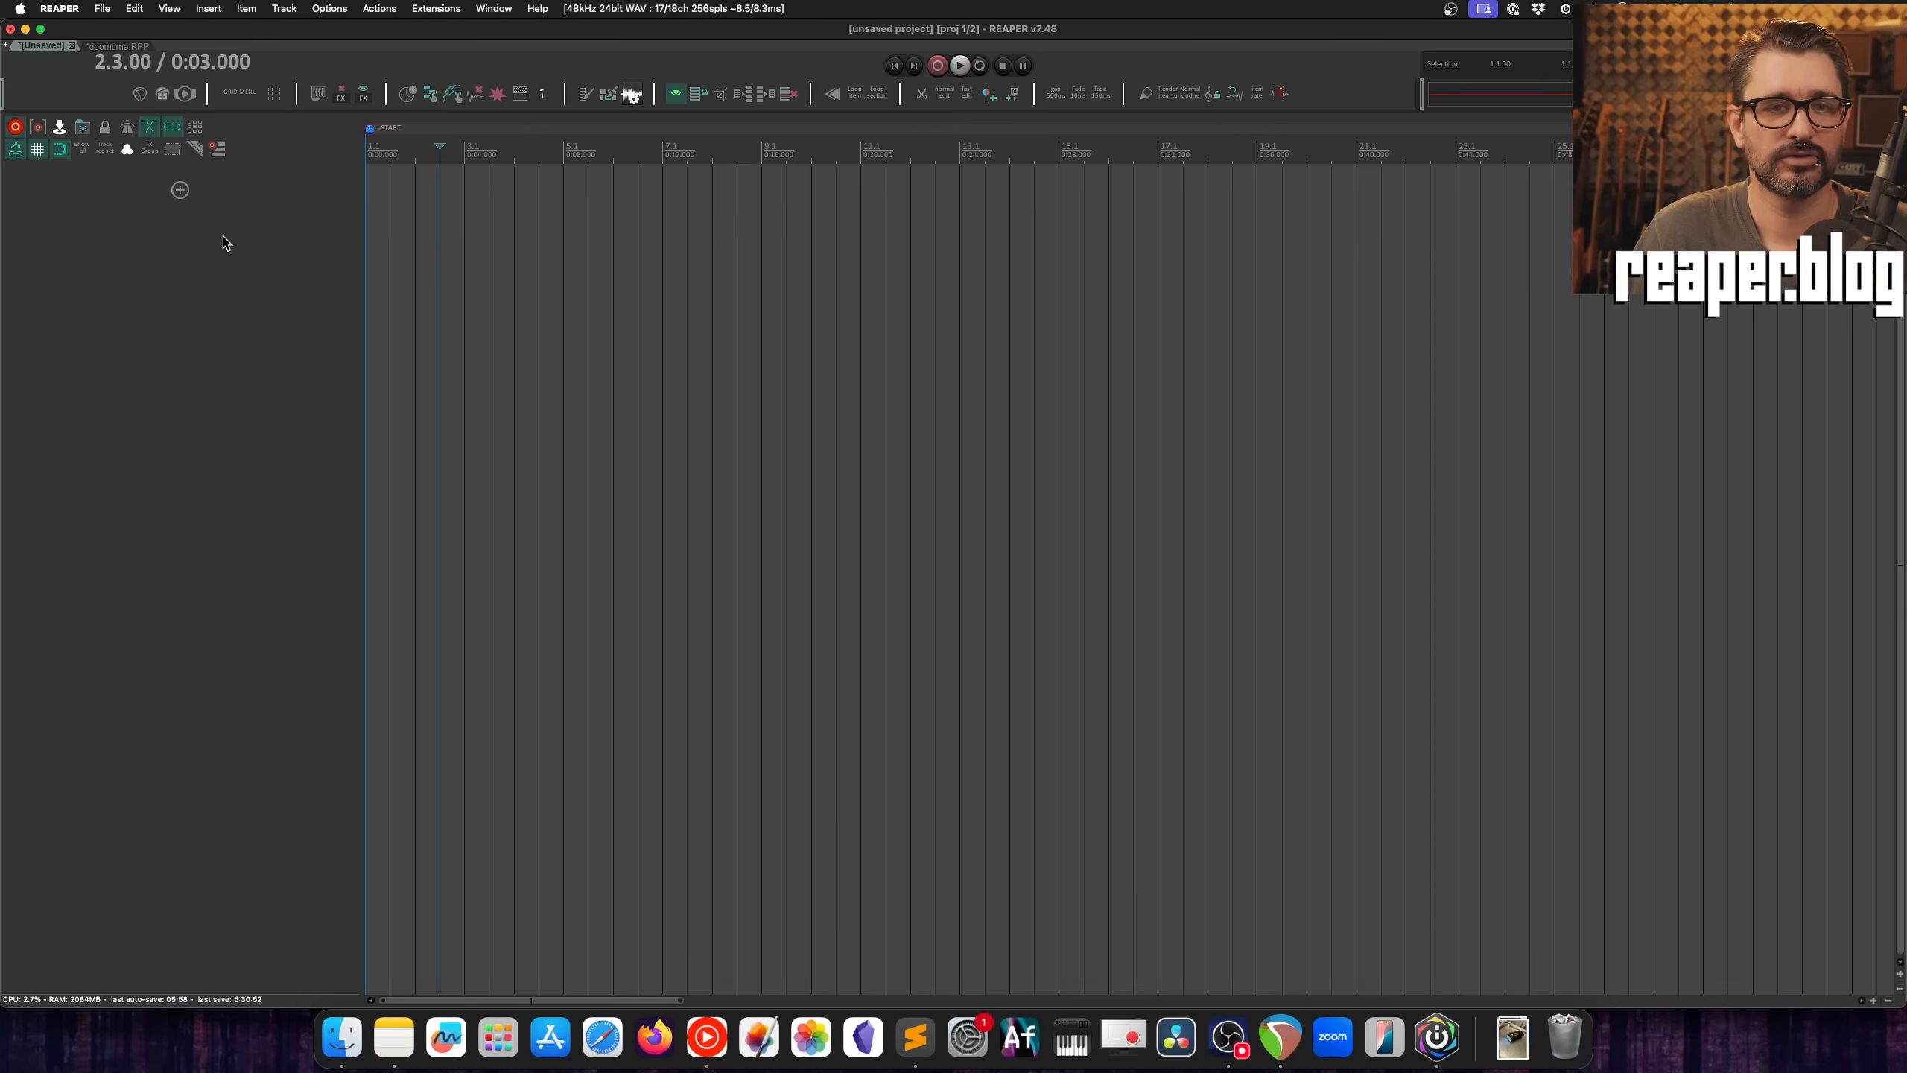
Step: Add four new tracks to the unsaved project and reduce the track heights
click(180, 190)
click(178, 390)
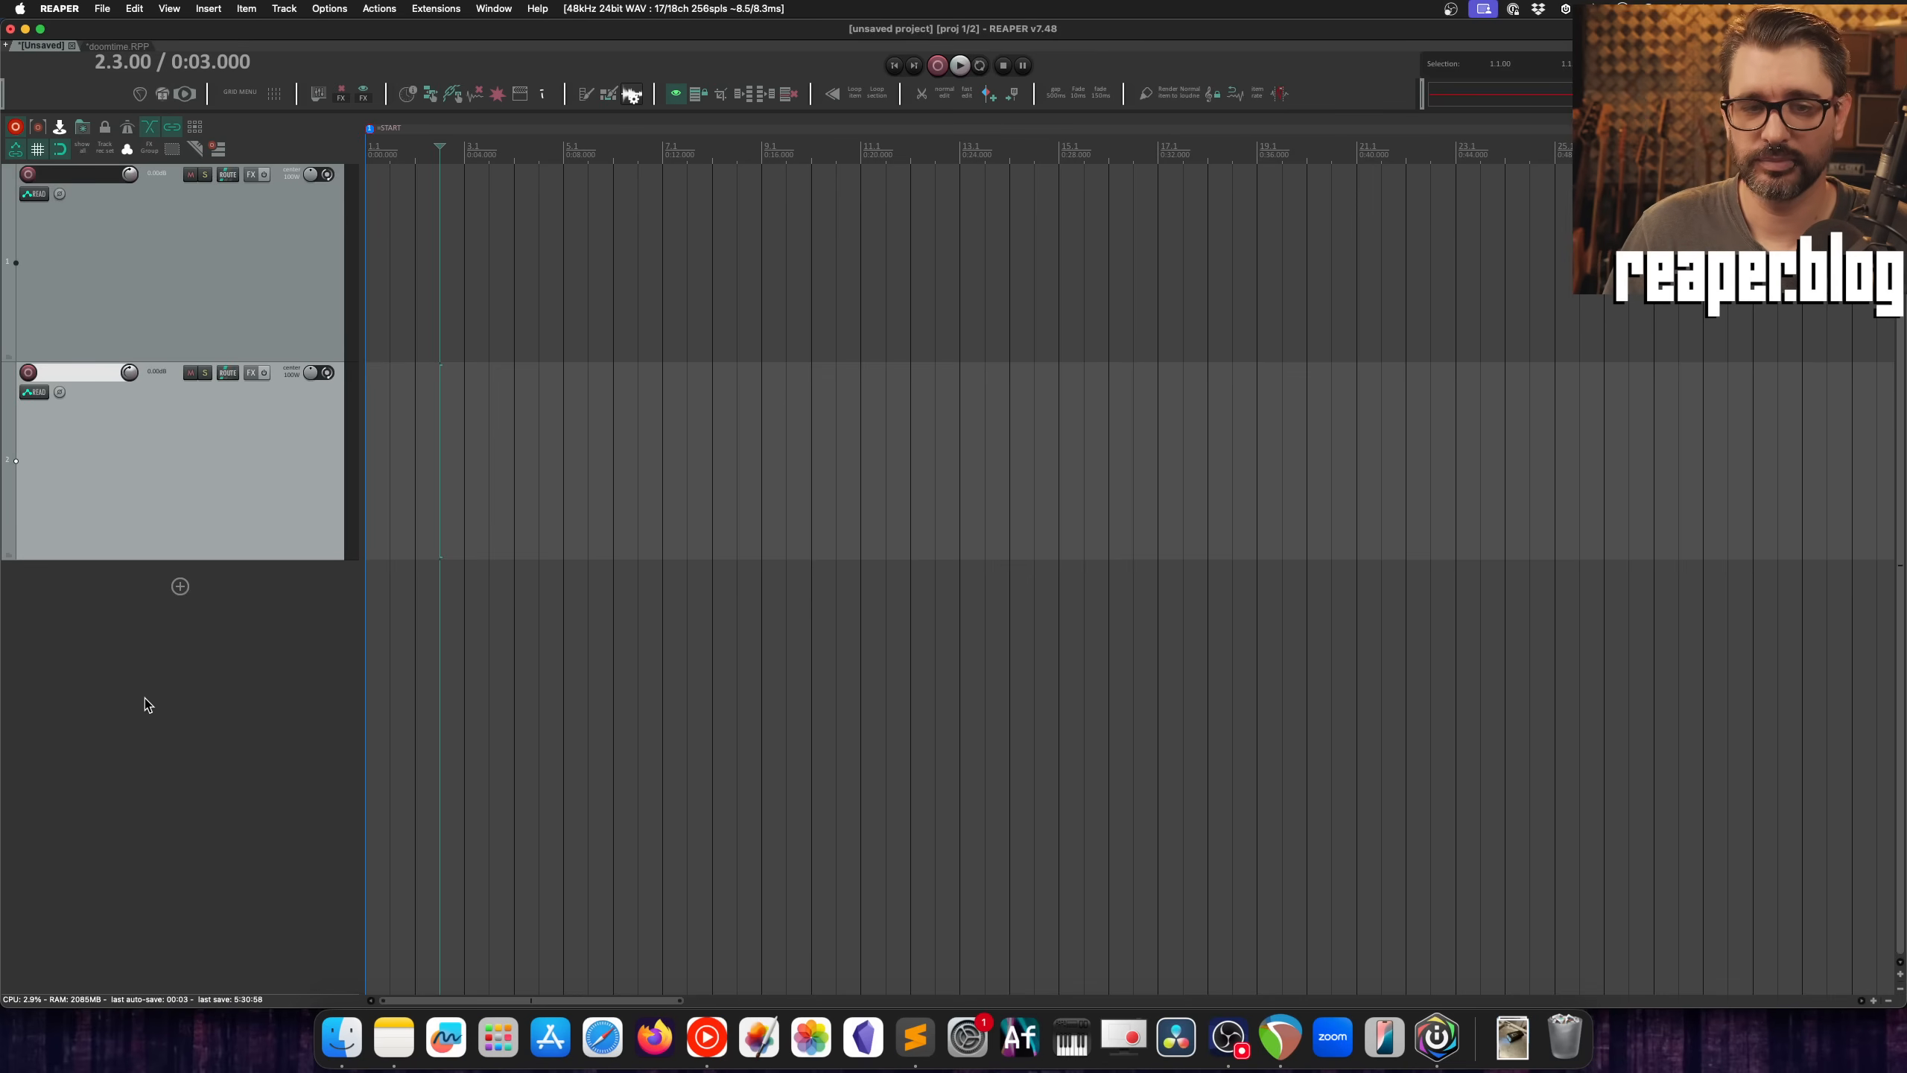
double_click(187, 723)
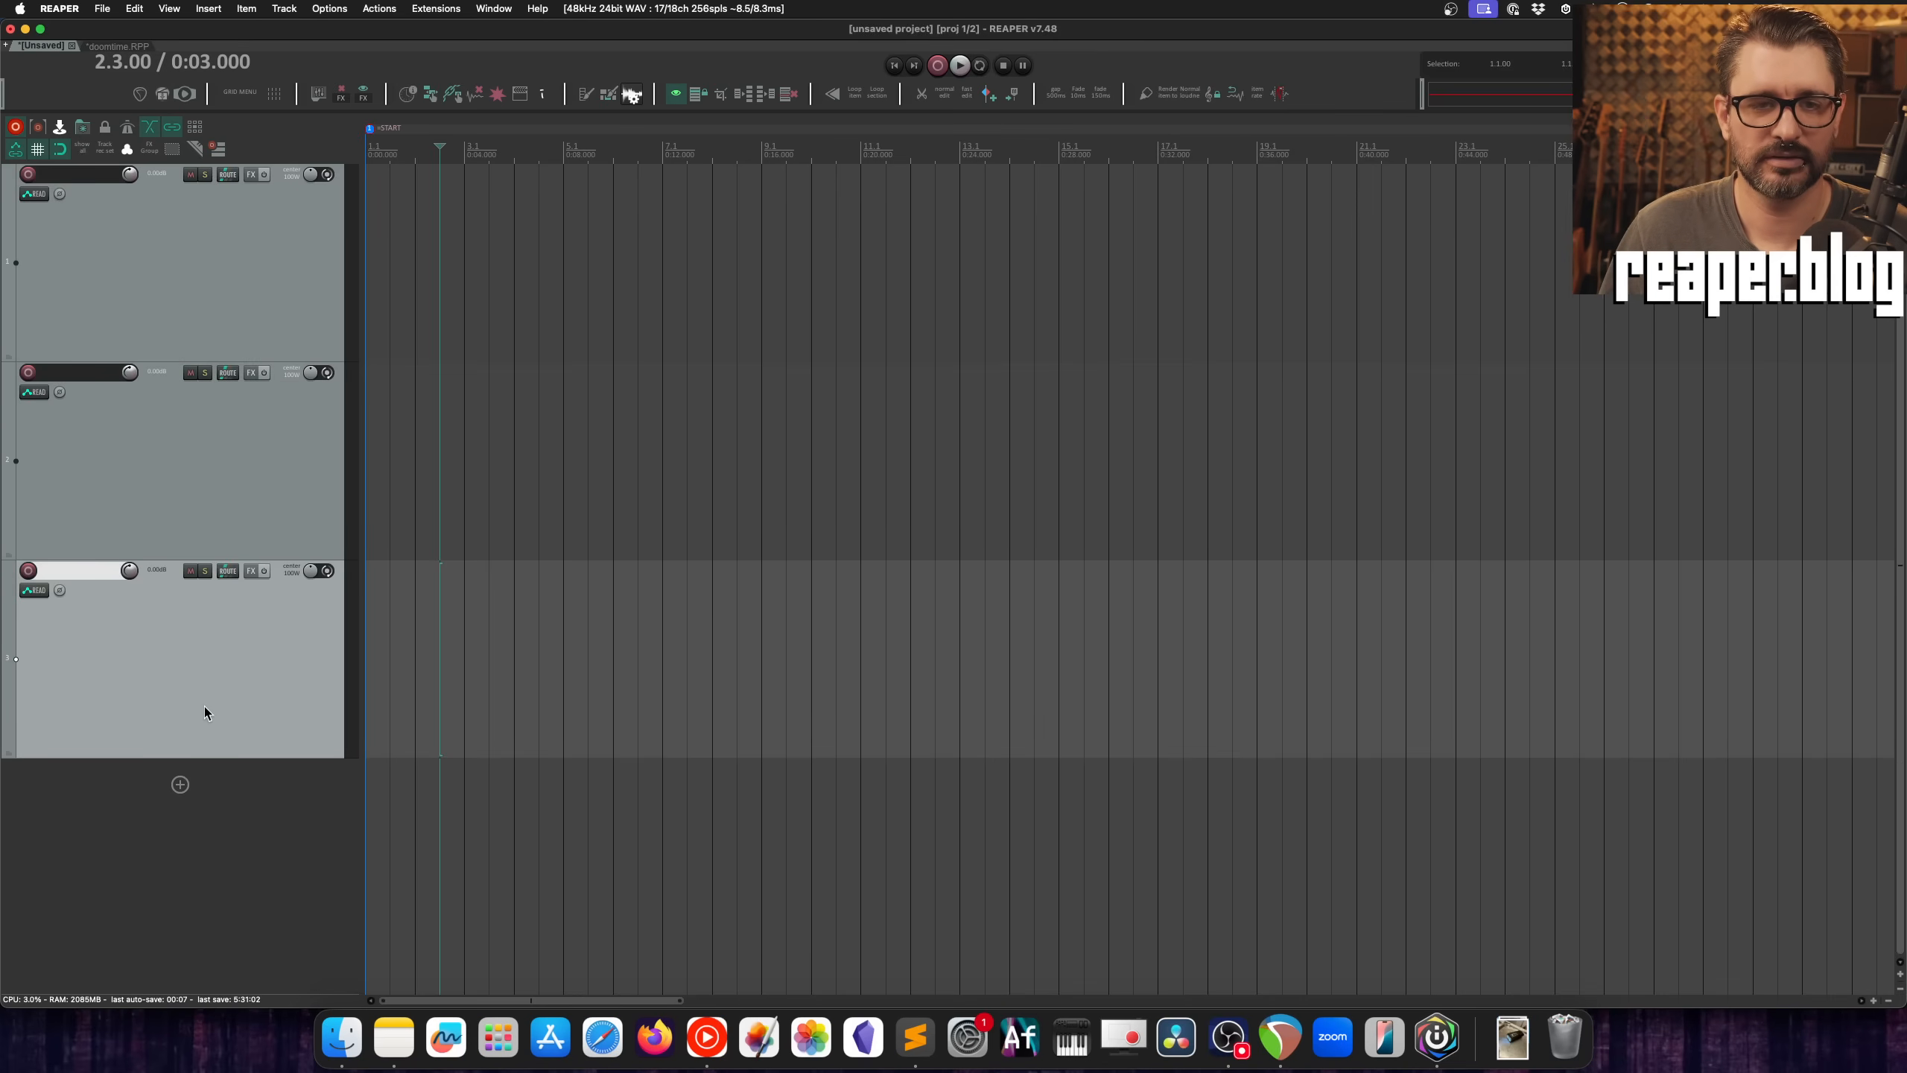
scroll(206, 699, down, 5)
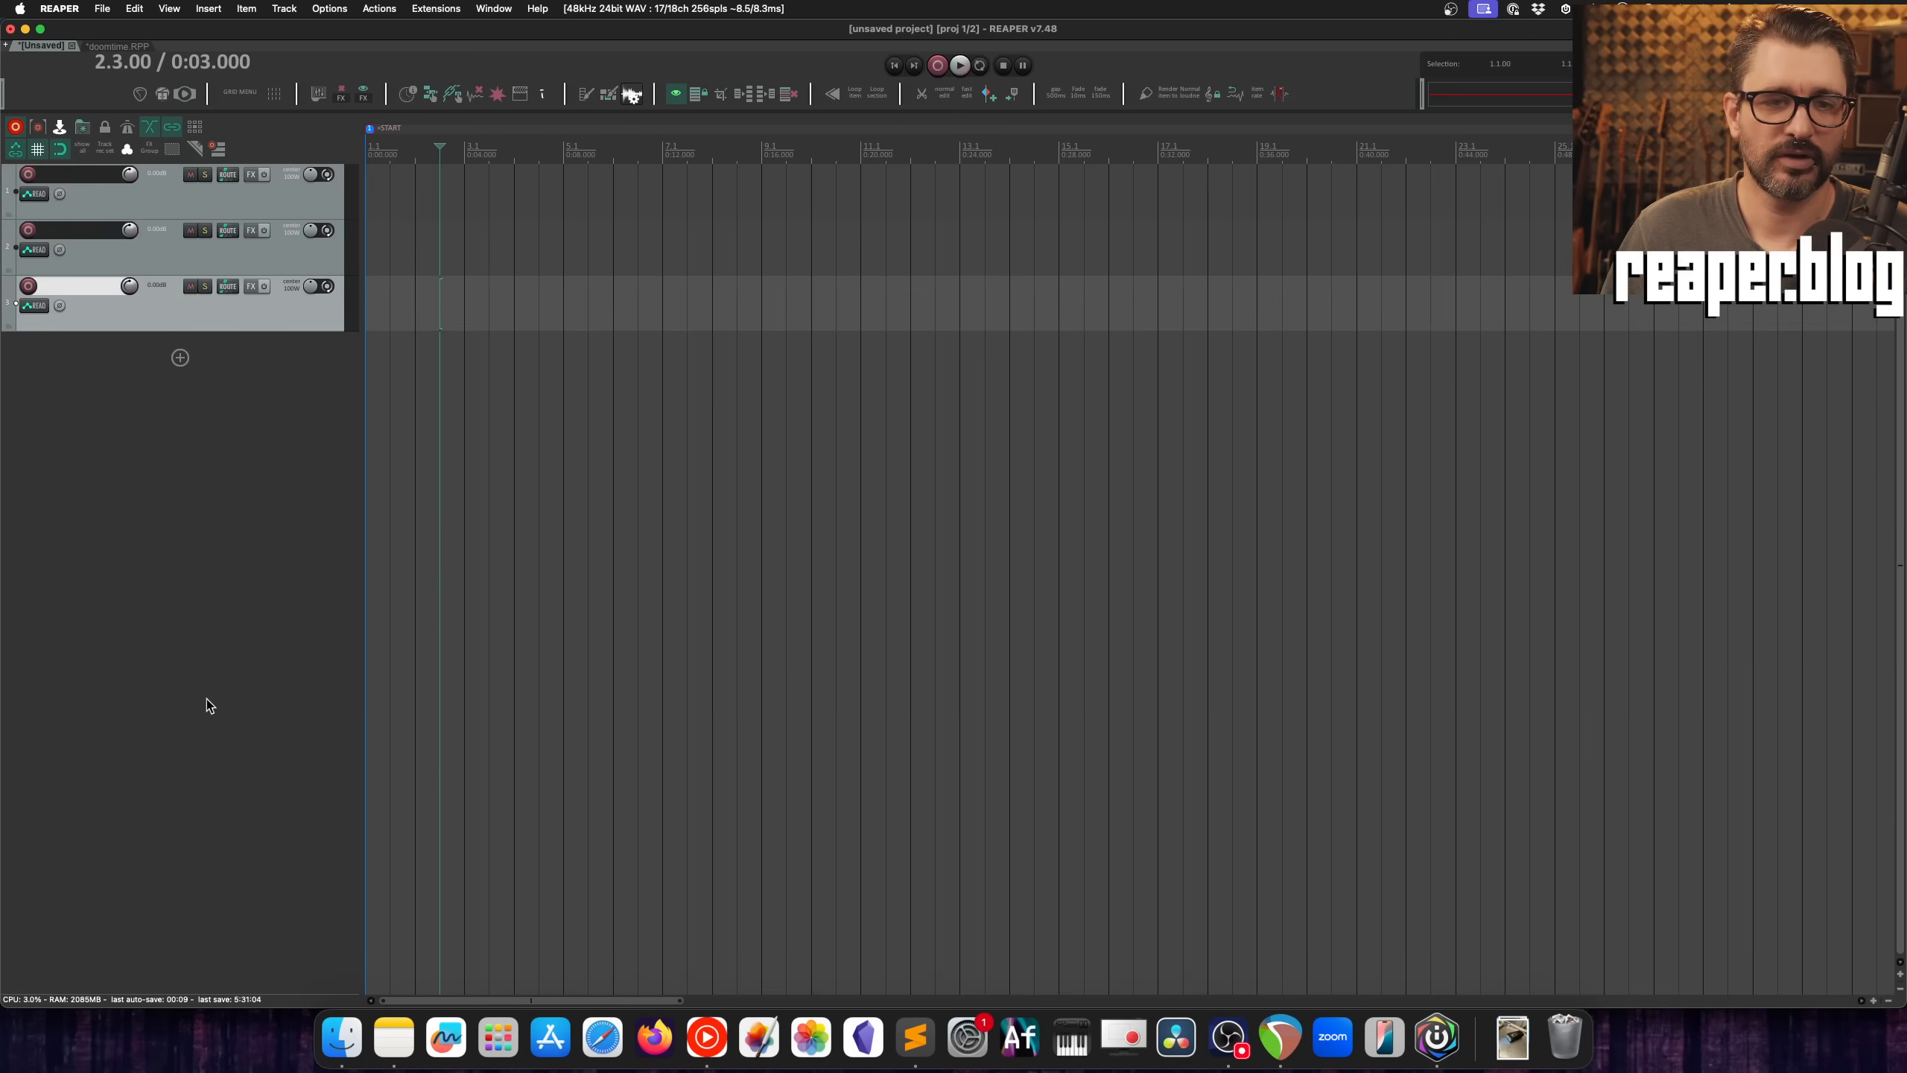
double_click(243, 338)
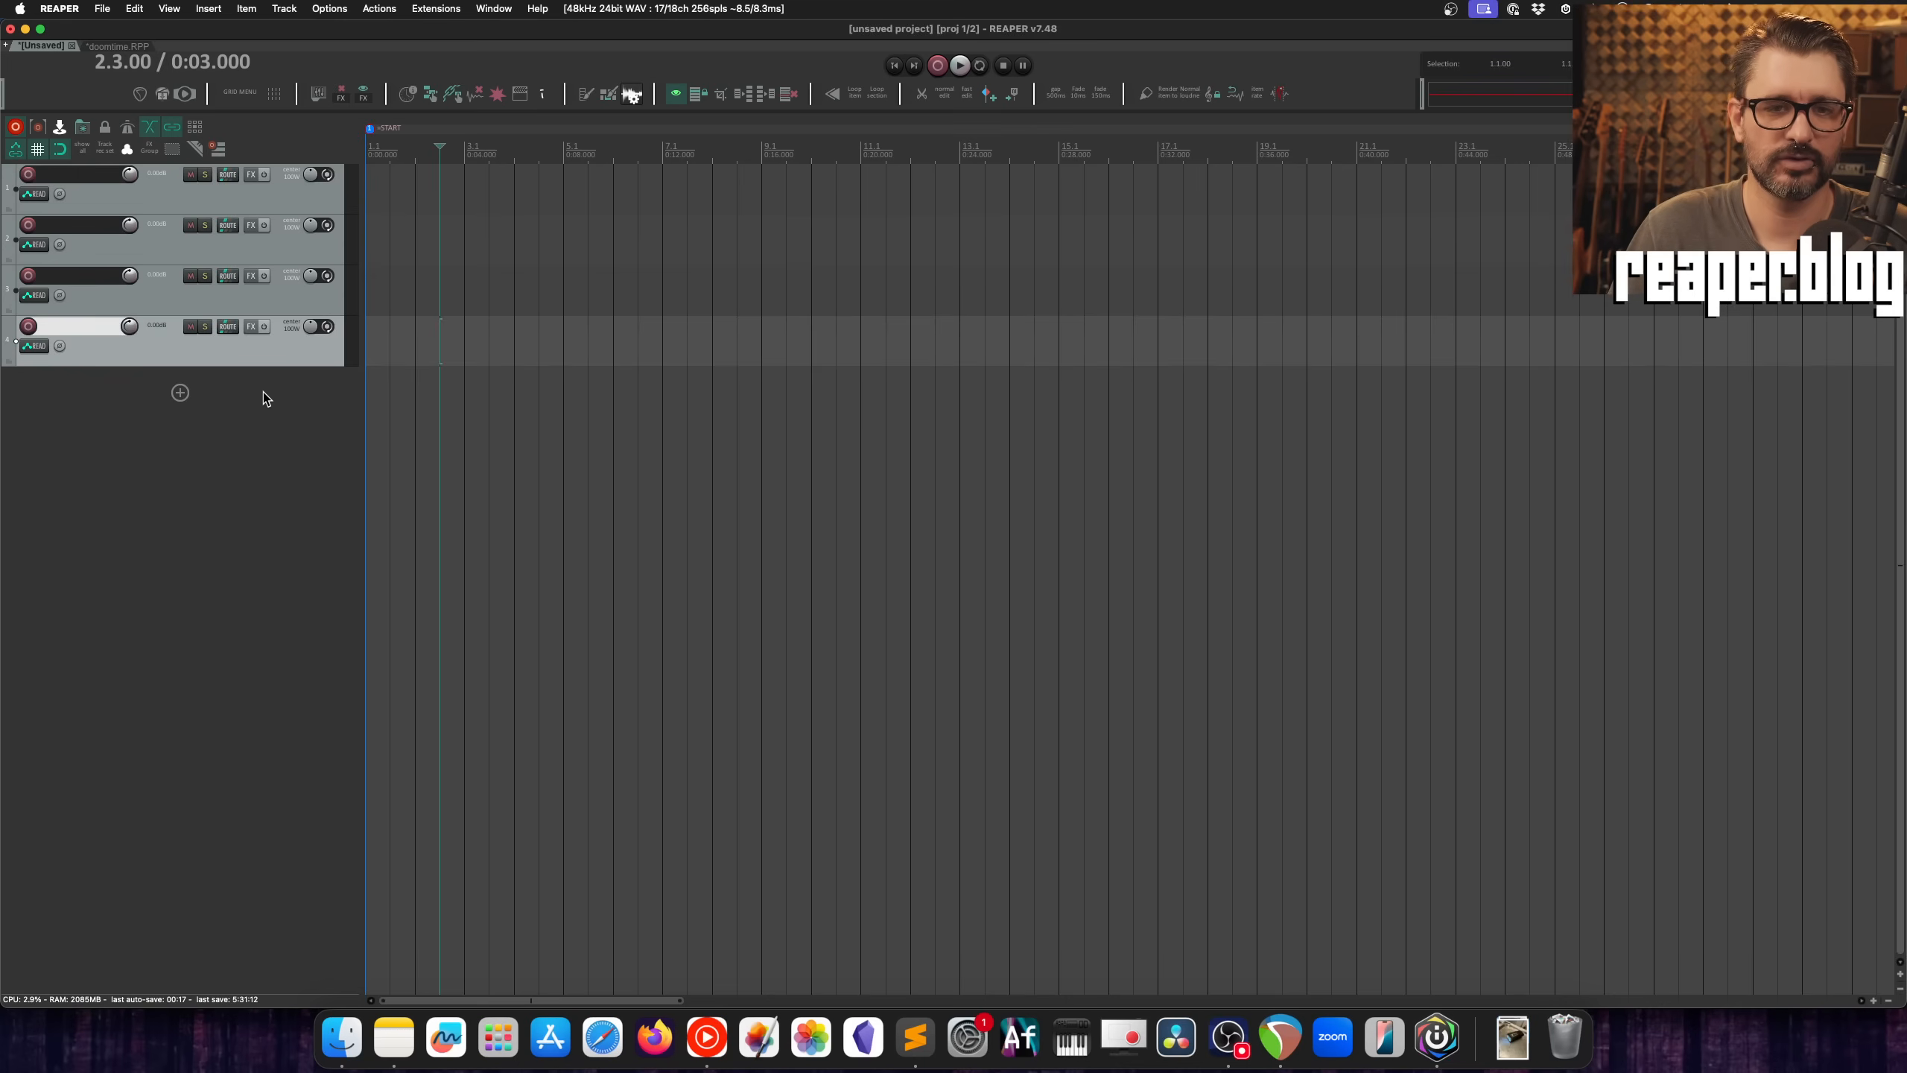
Step: Examine the context menu of the insert-track control and compare it with that of the empty track panel area
click(181, 393)
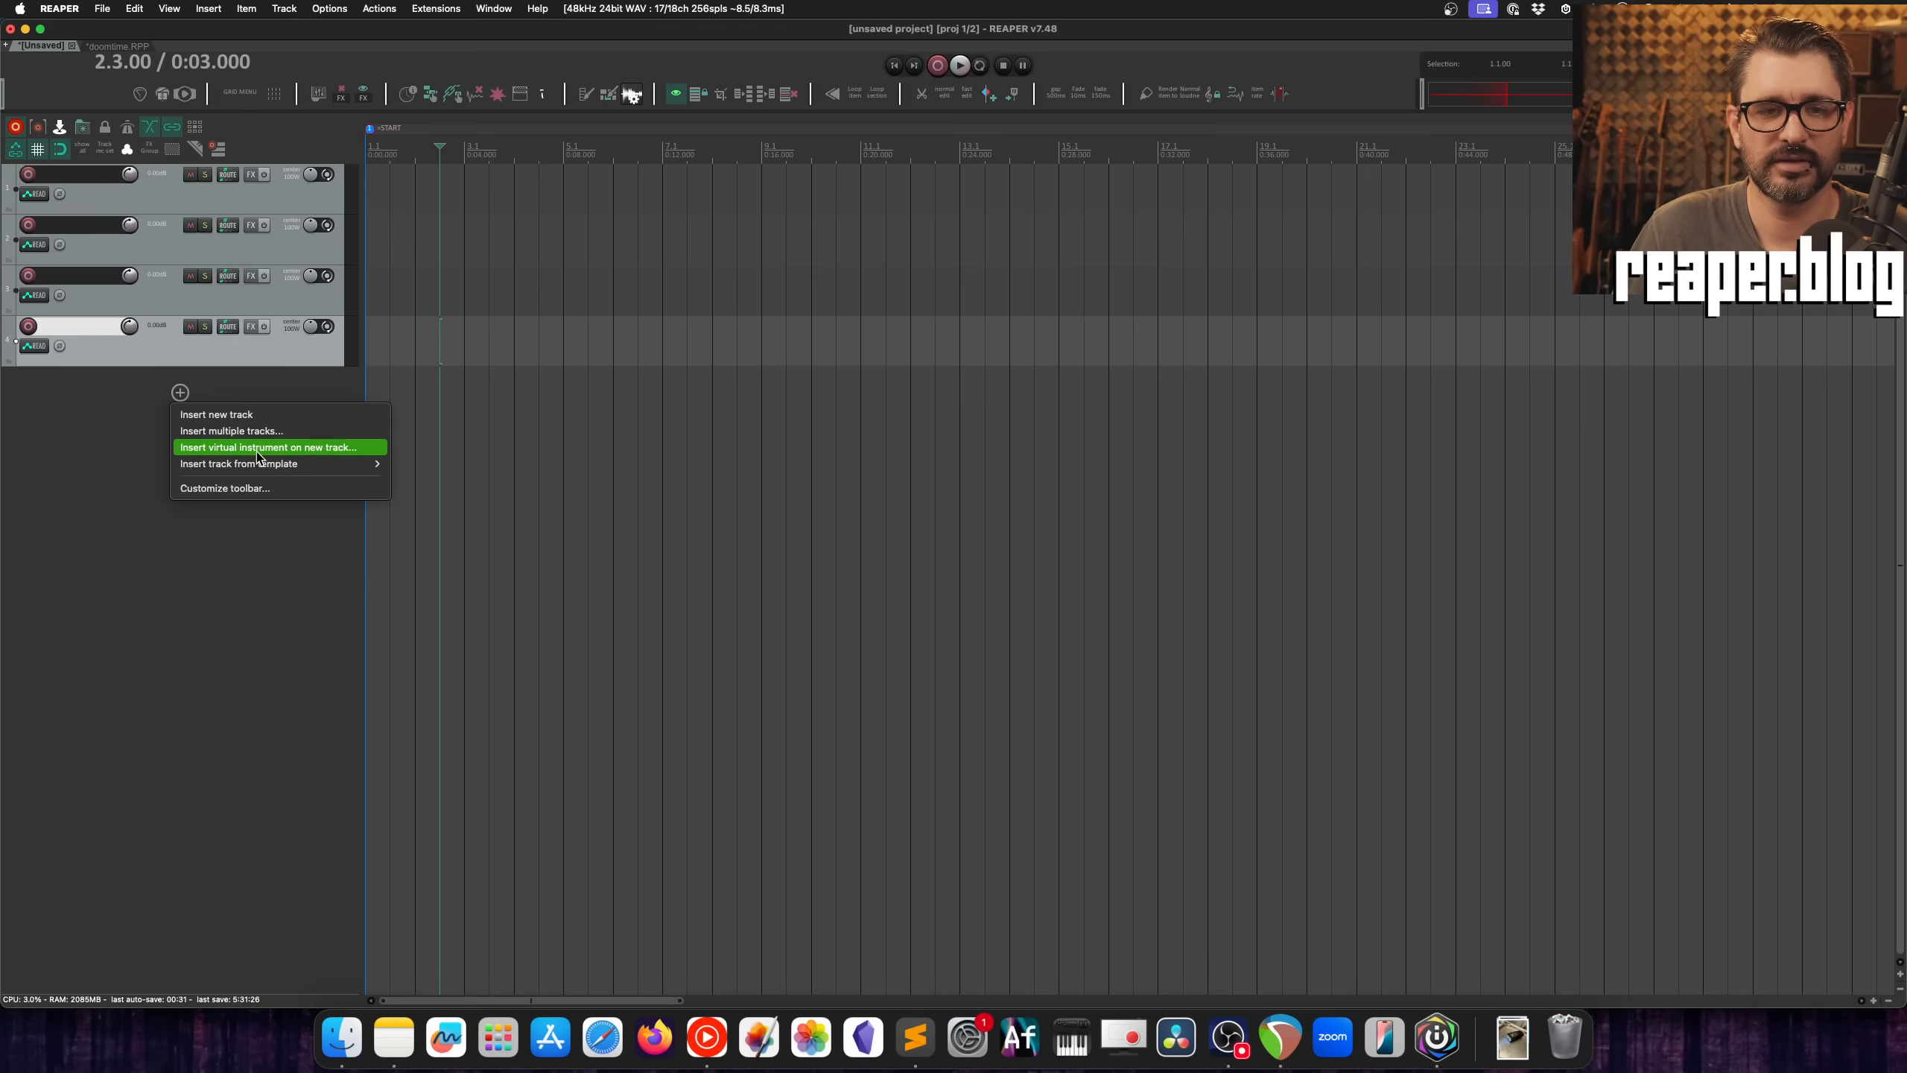
mouse_move(262, 466)
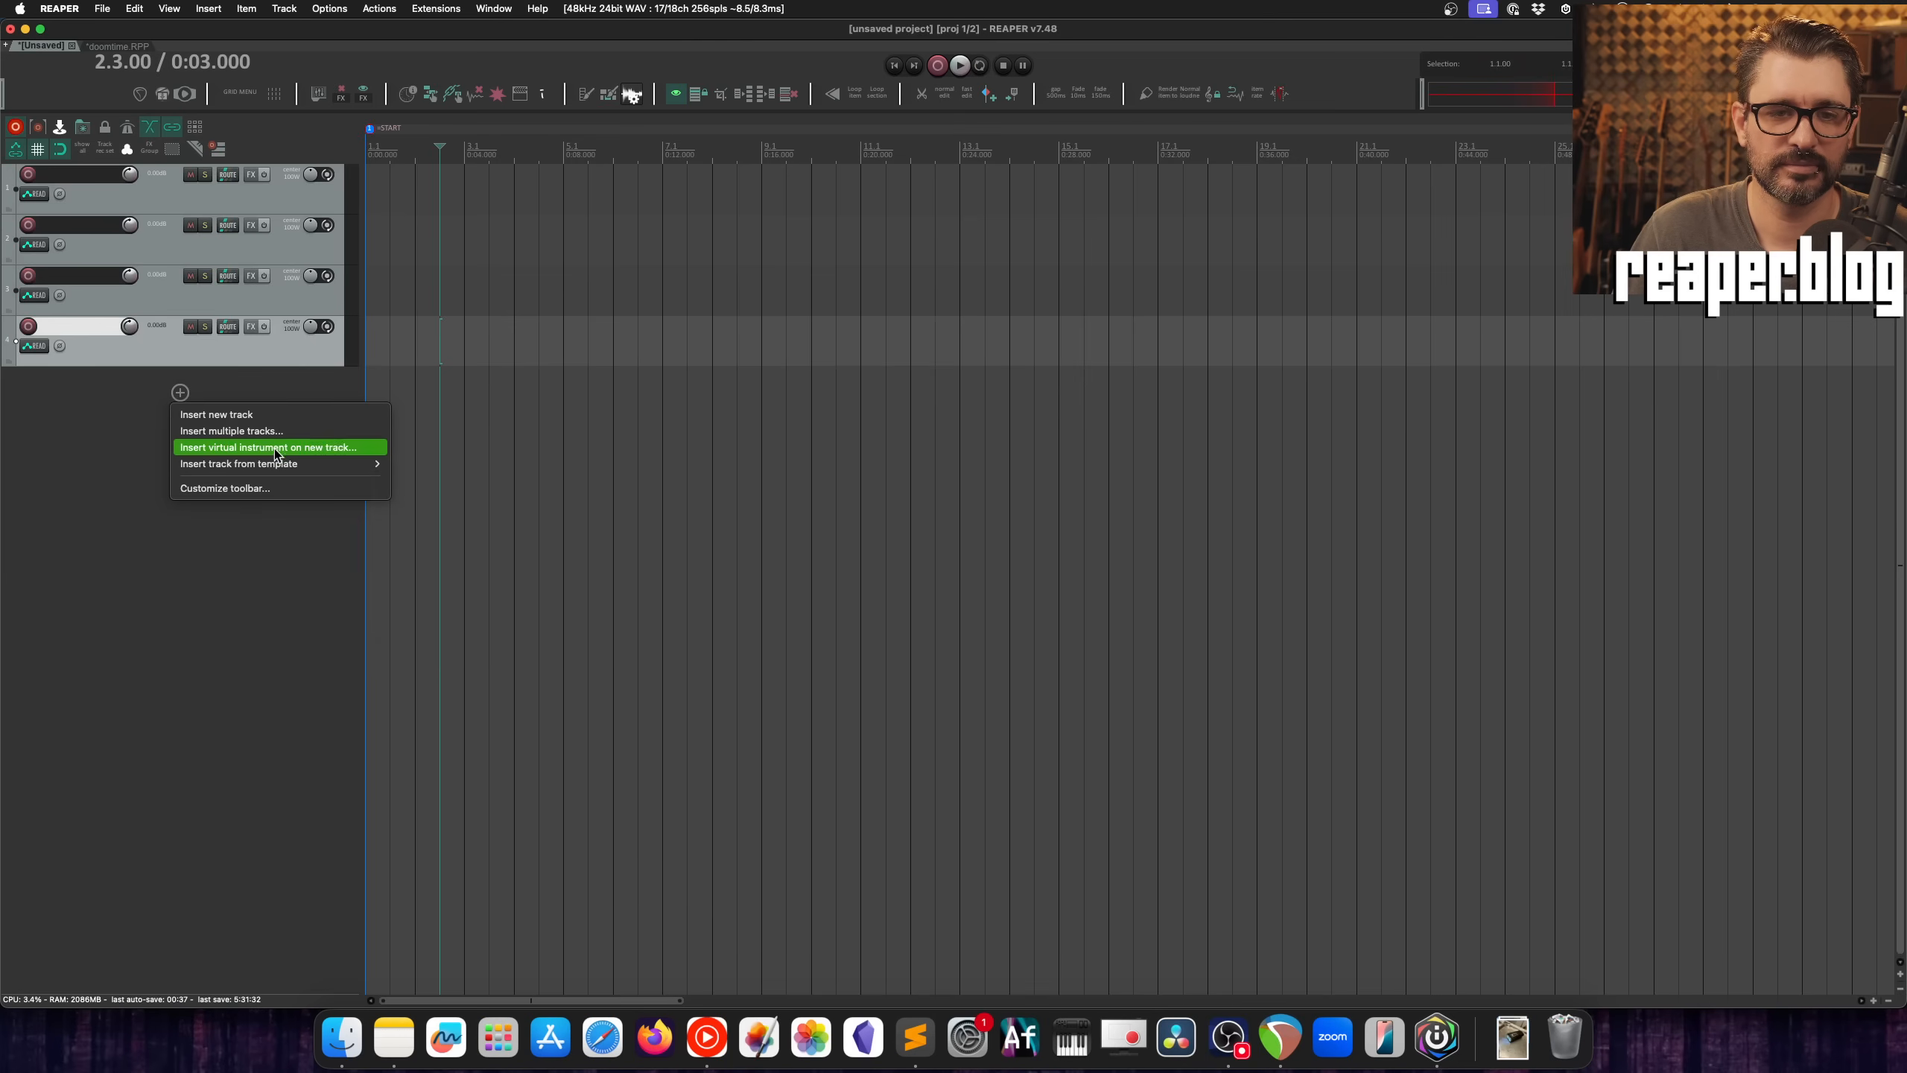
right_click(121, 536)
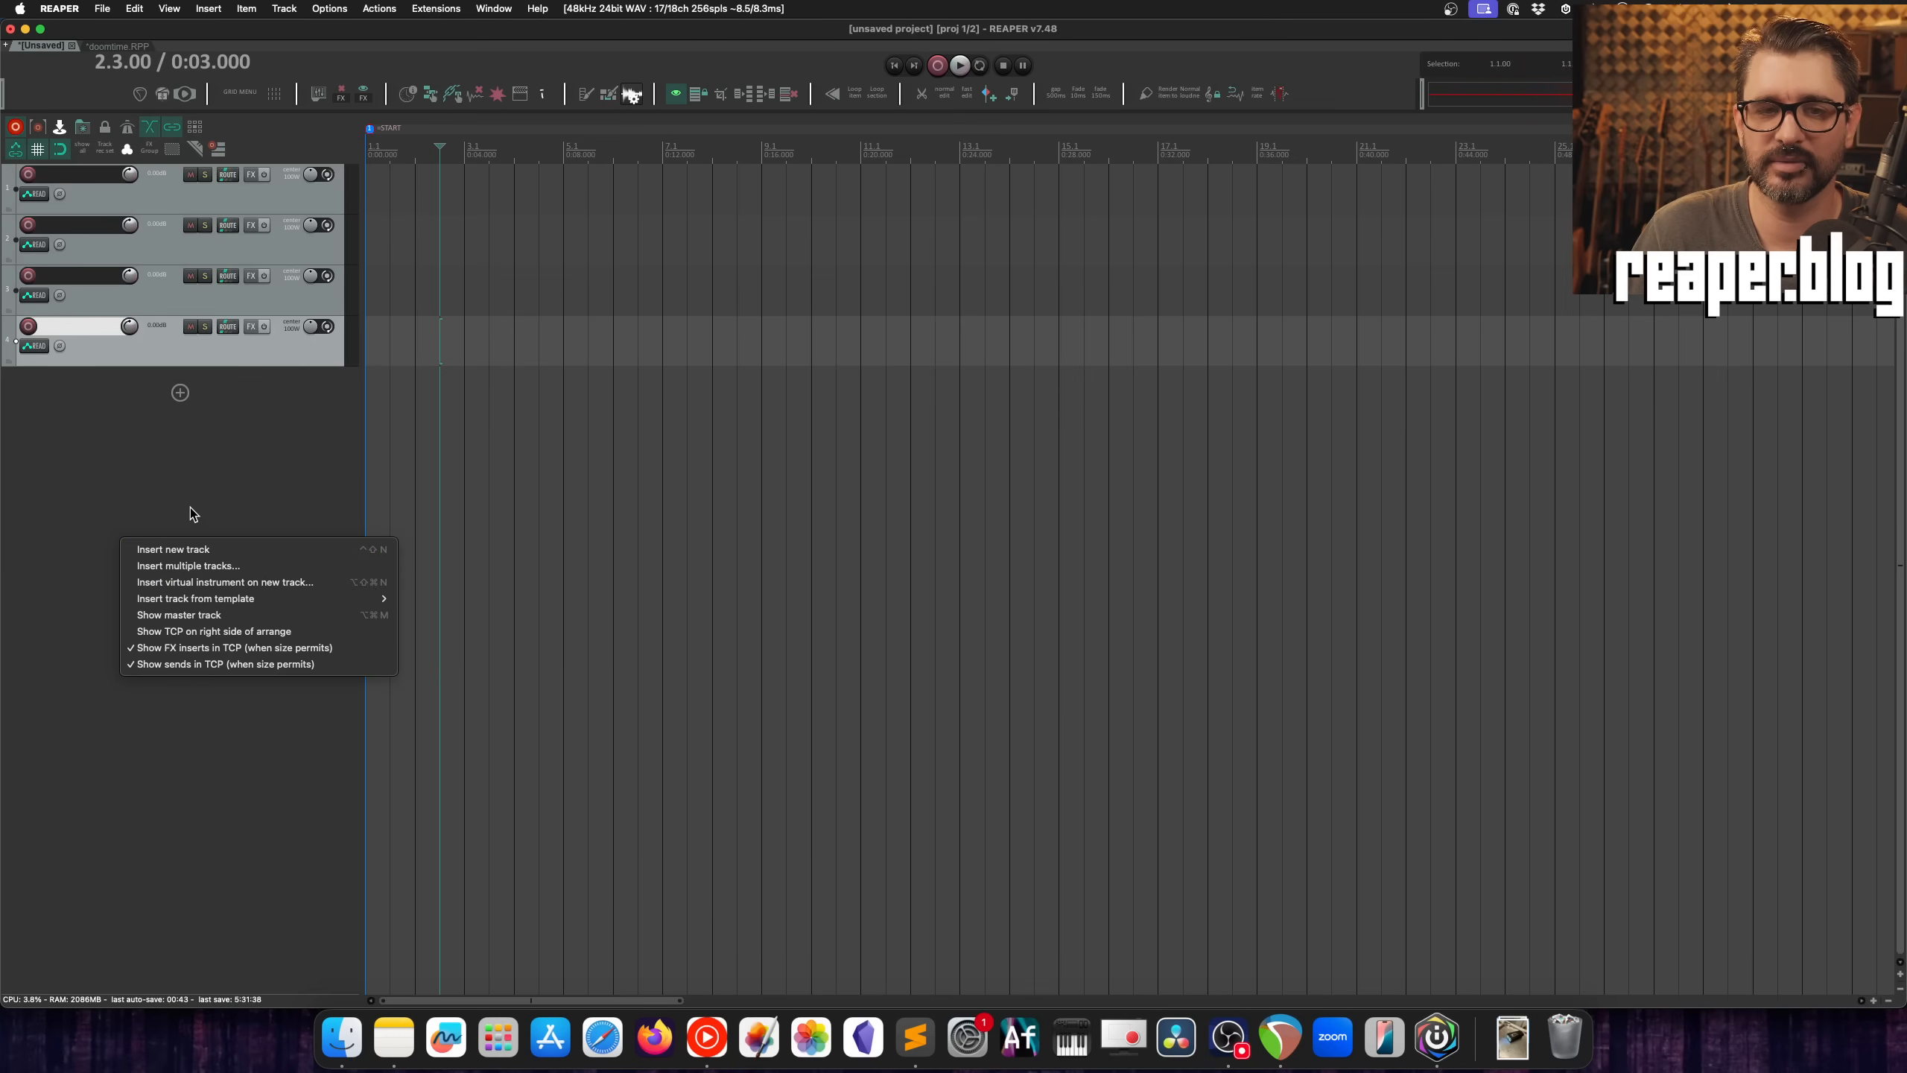
click(203, 485)
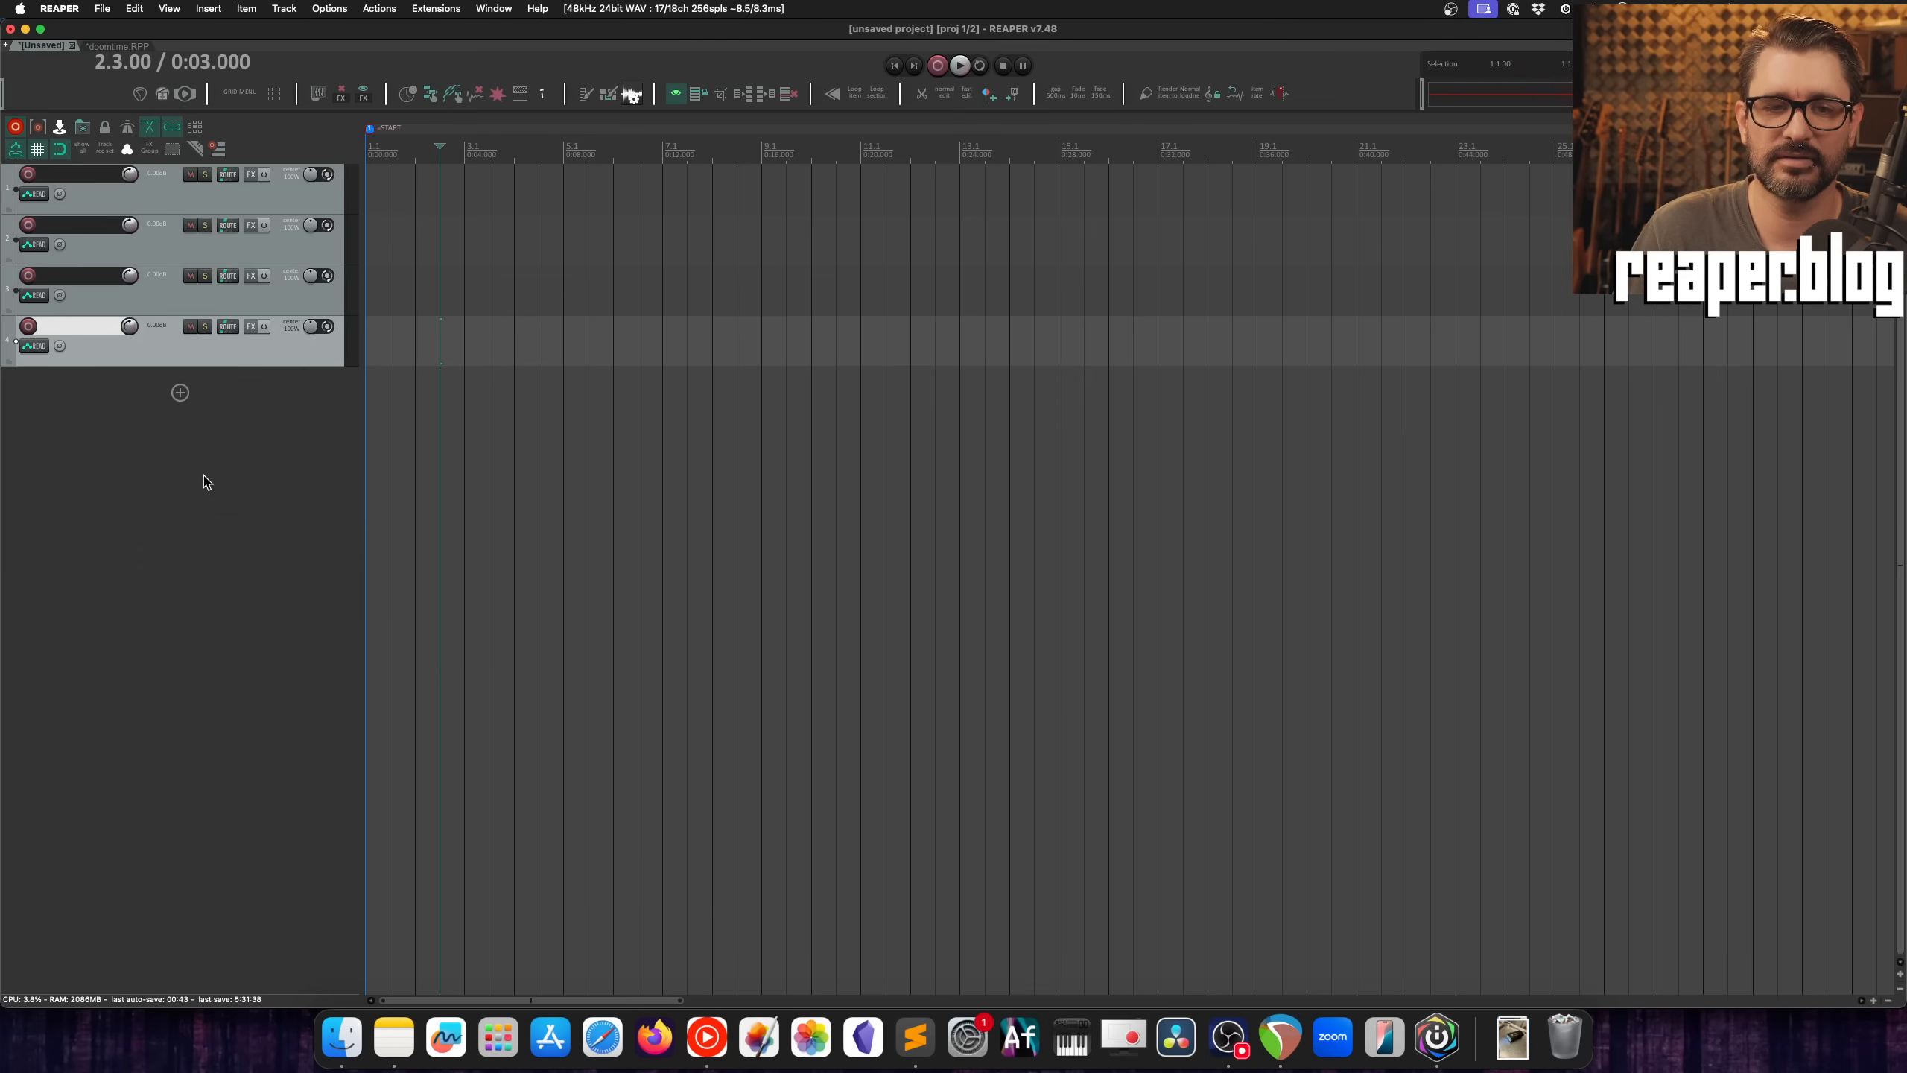
Step: Add "Track: Set to custom color..." to the Empty TCP area toolbar, finding it with the action filter "track color"
click(179, 396)
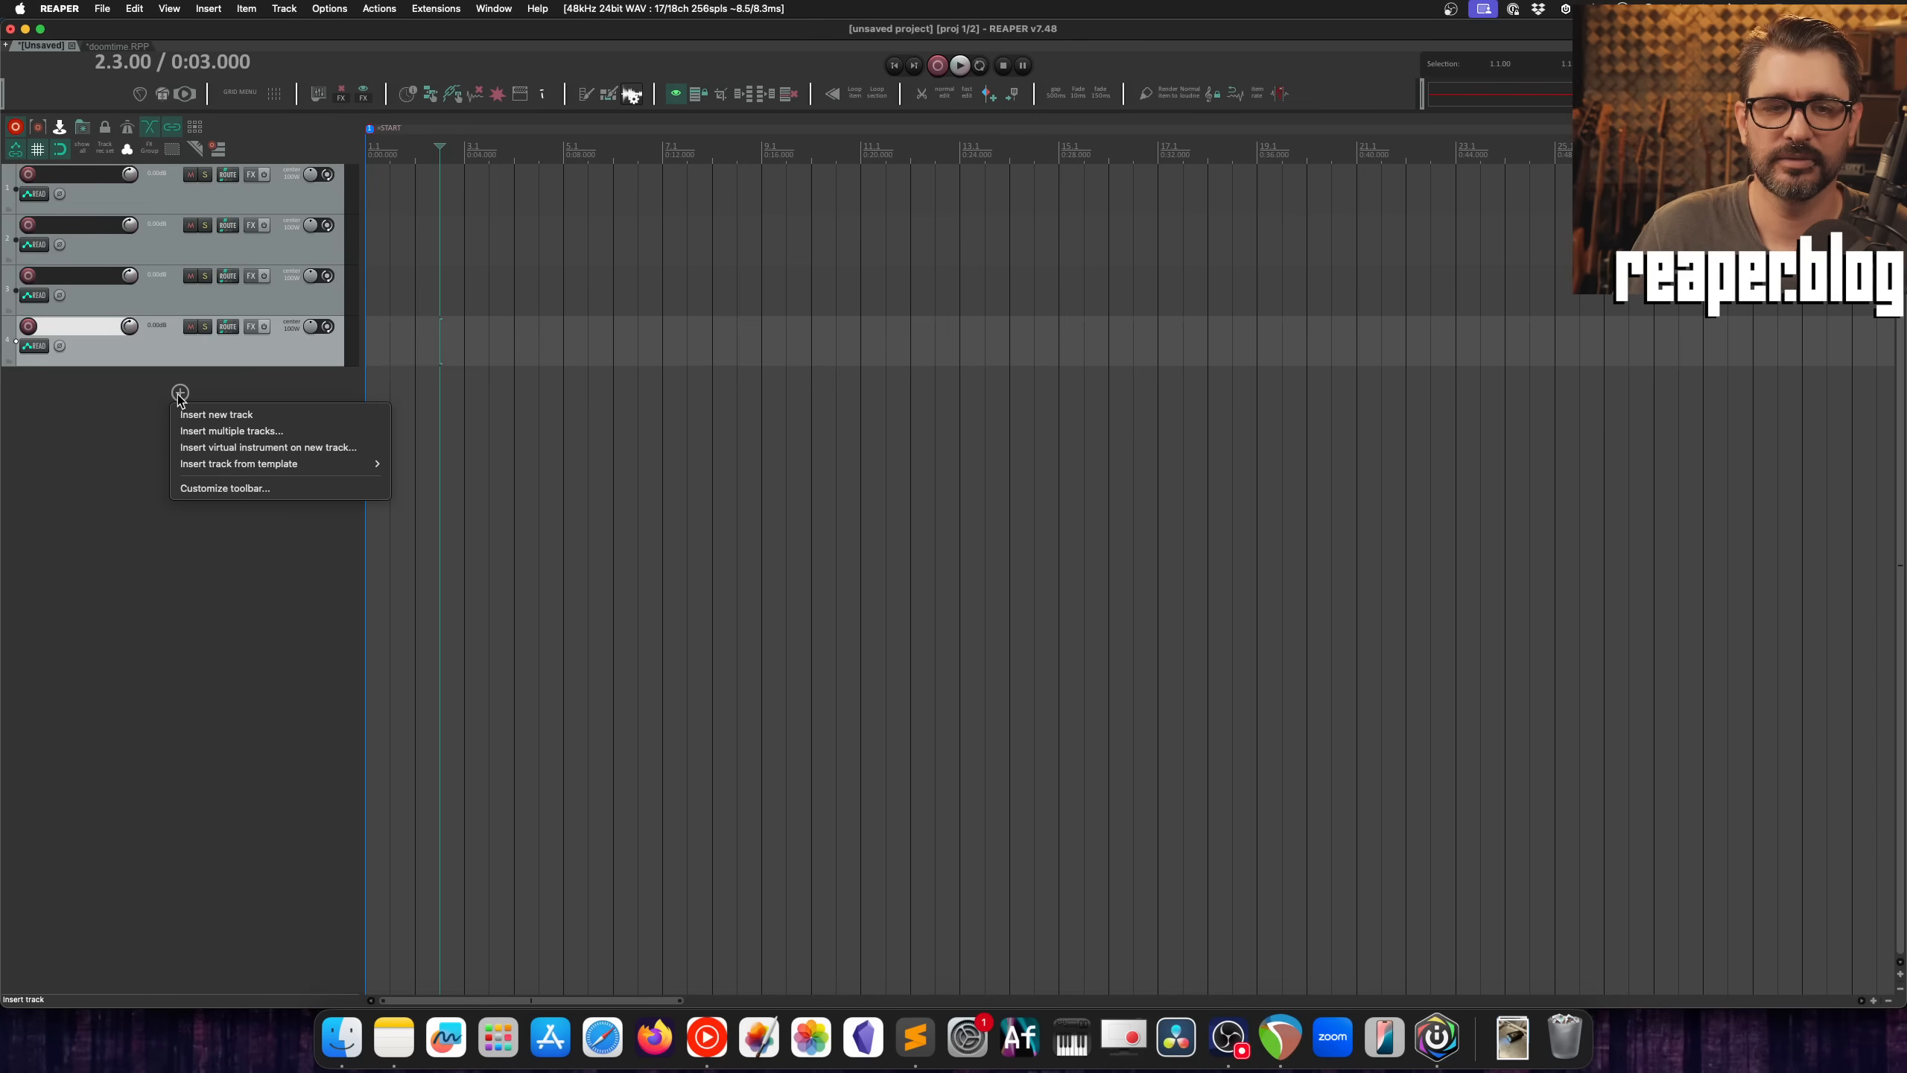
click(230, 485)
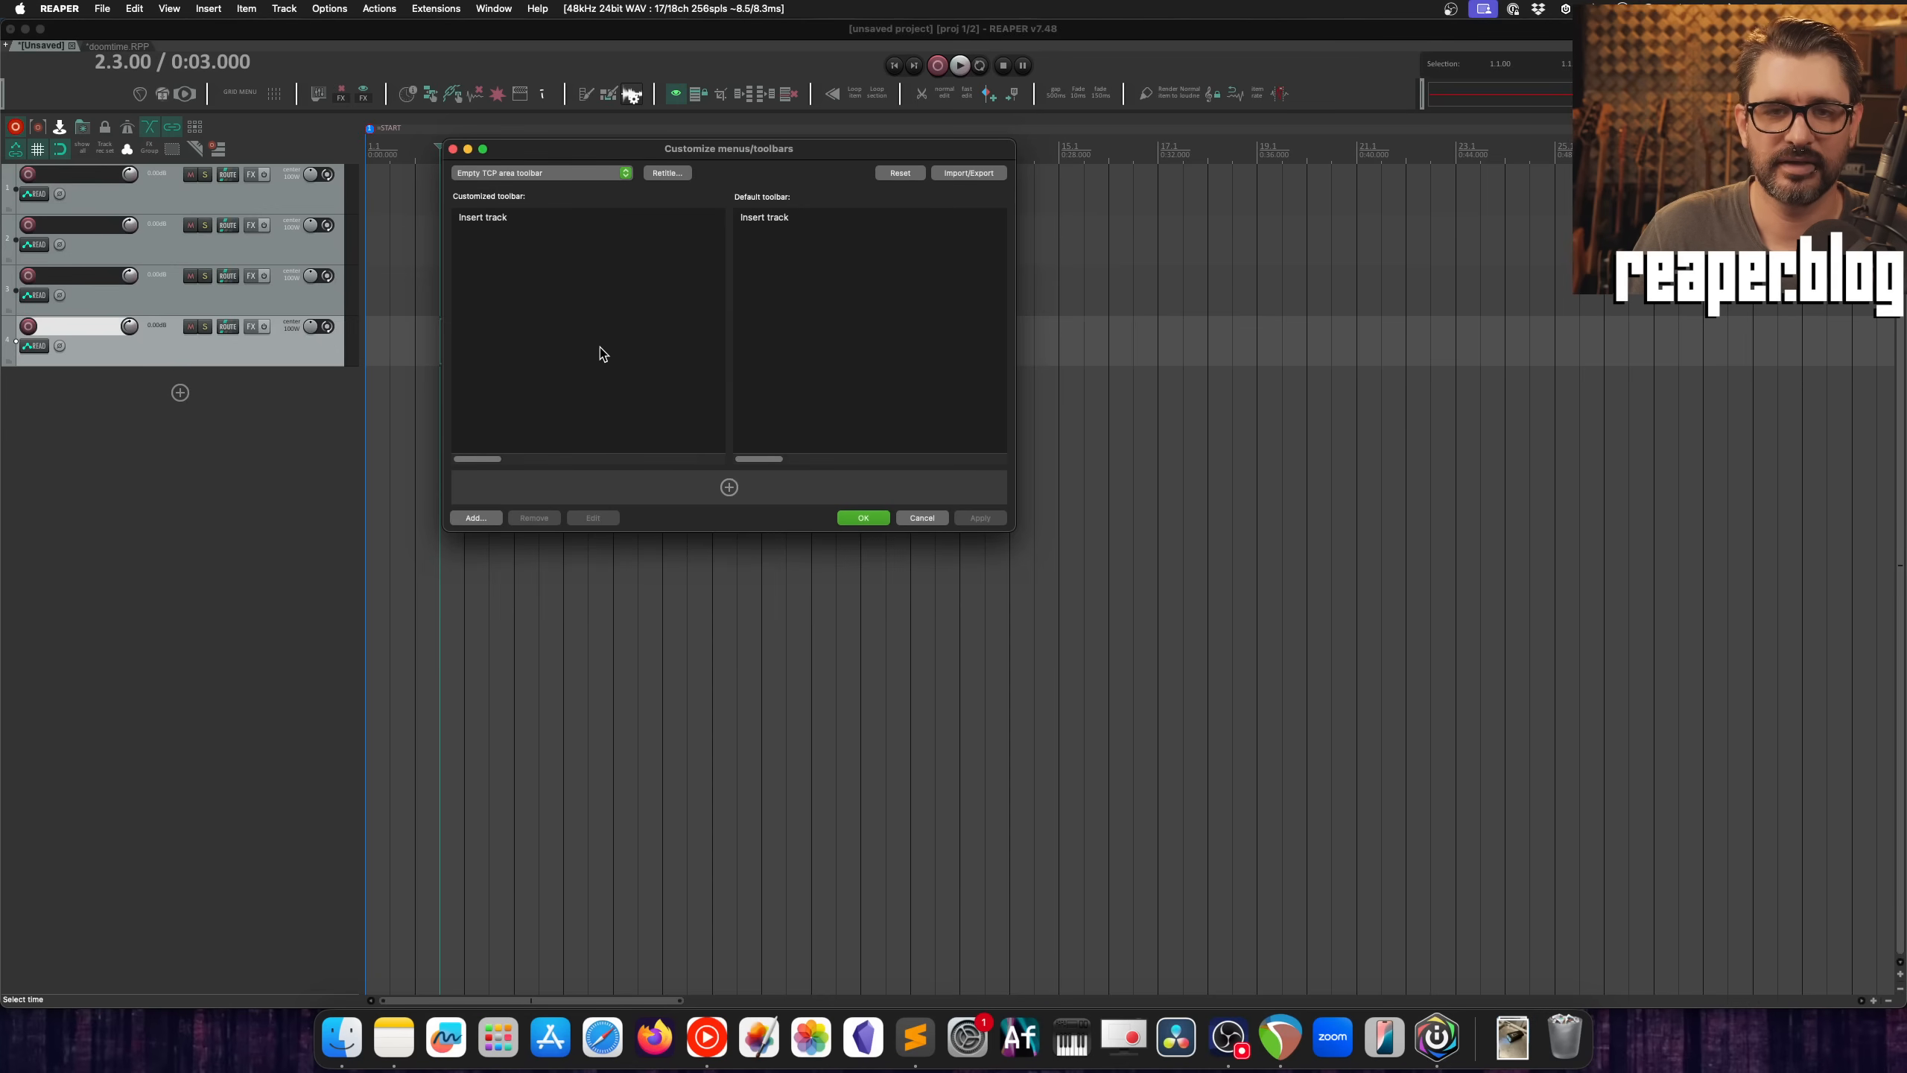
click(476, 517)
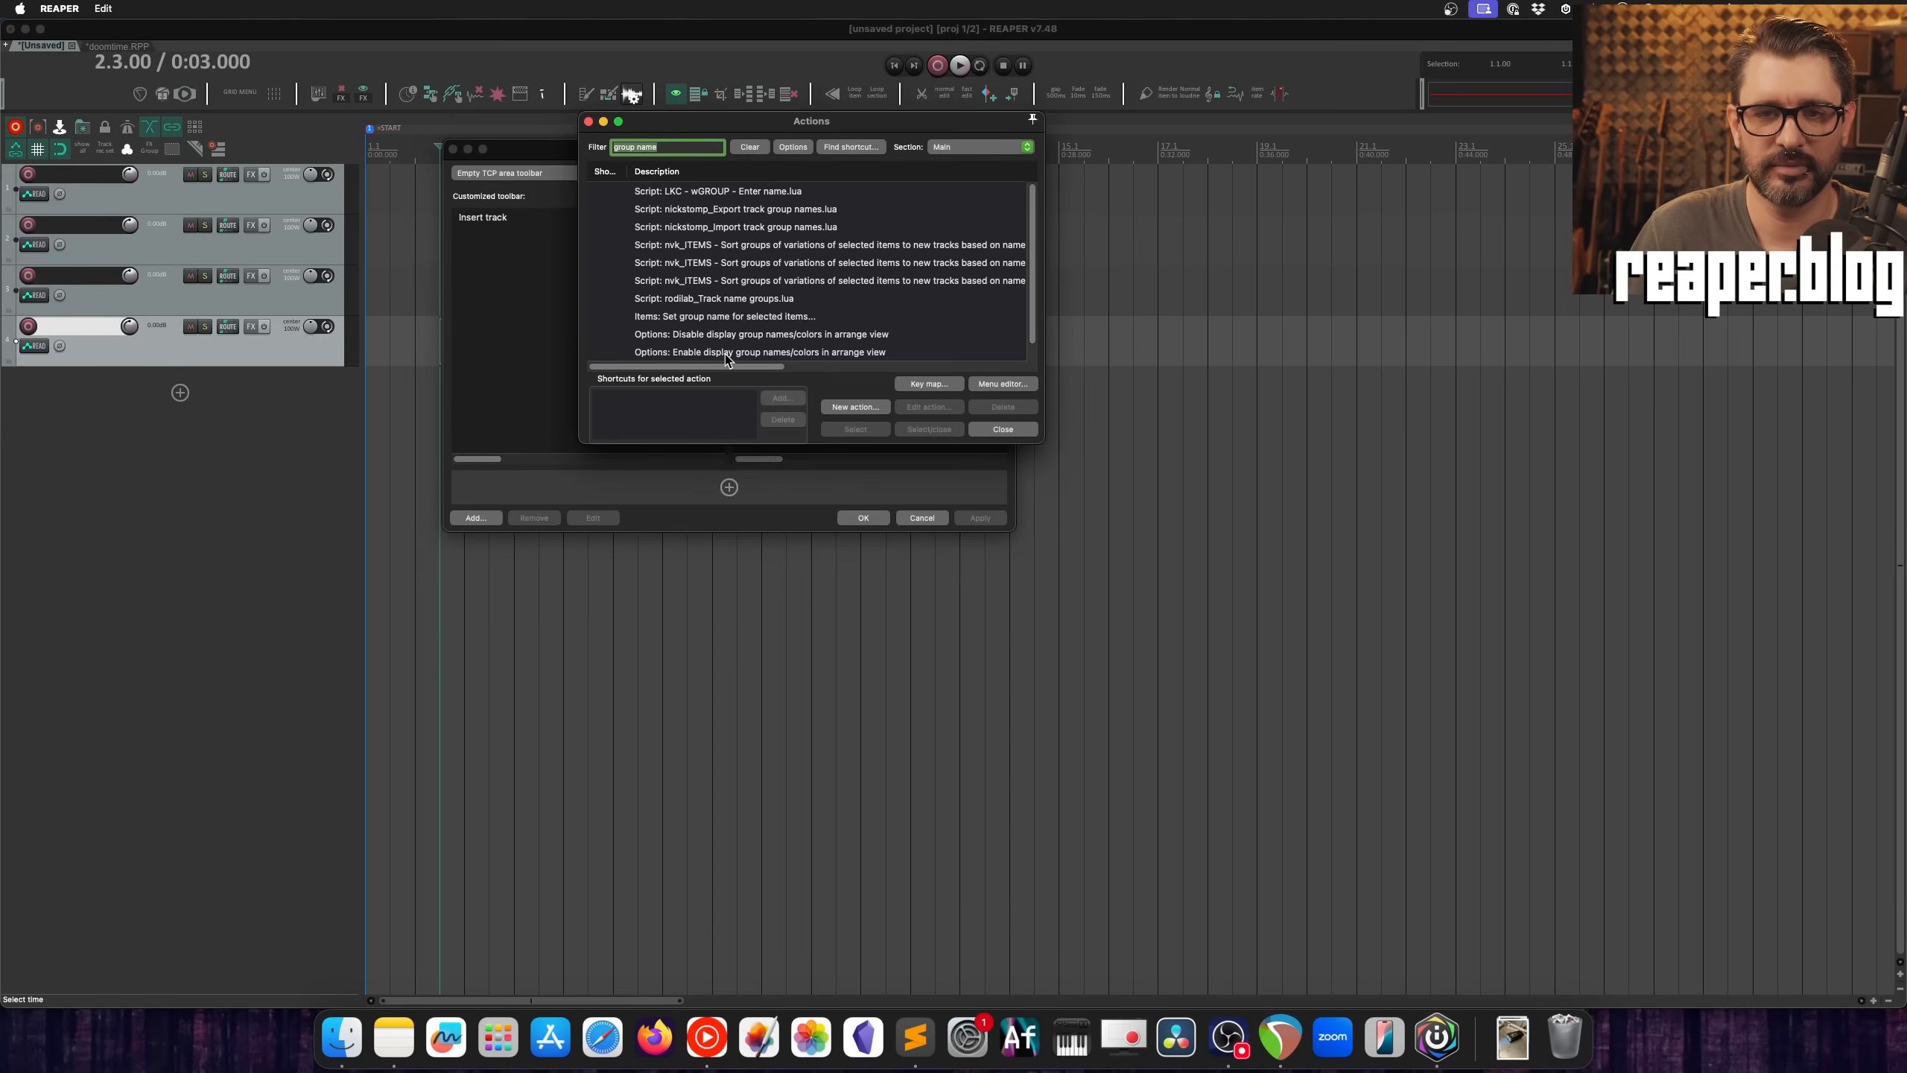
text(track col)
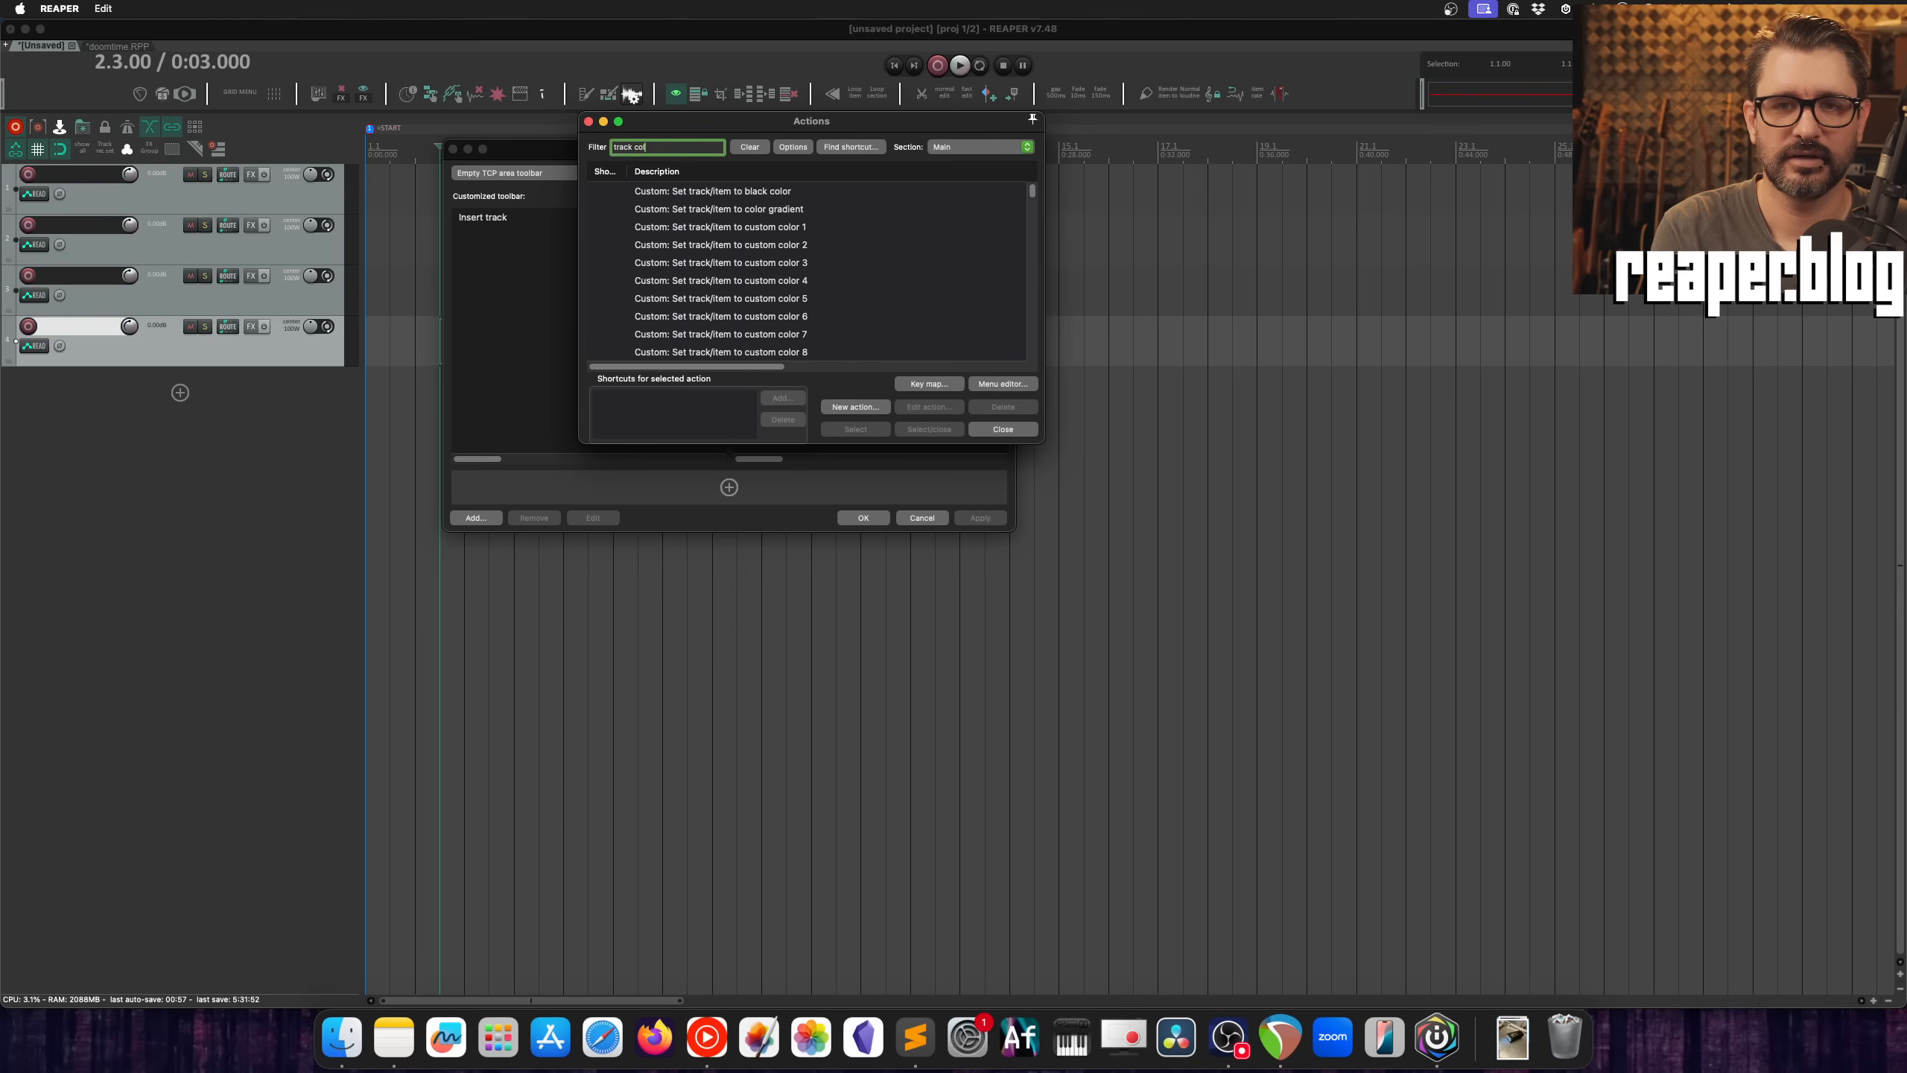
text(or)
scroll(868, 233, down, 10)
click(693, 299)
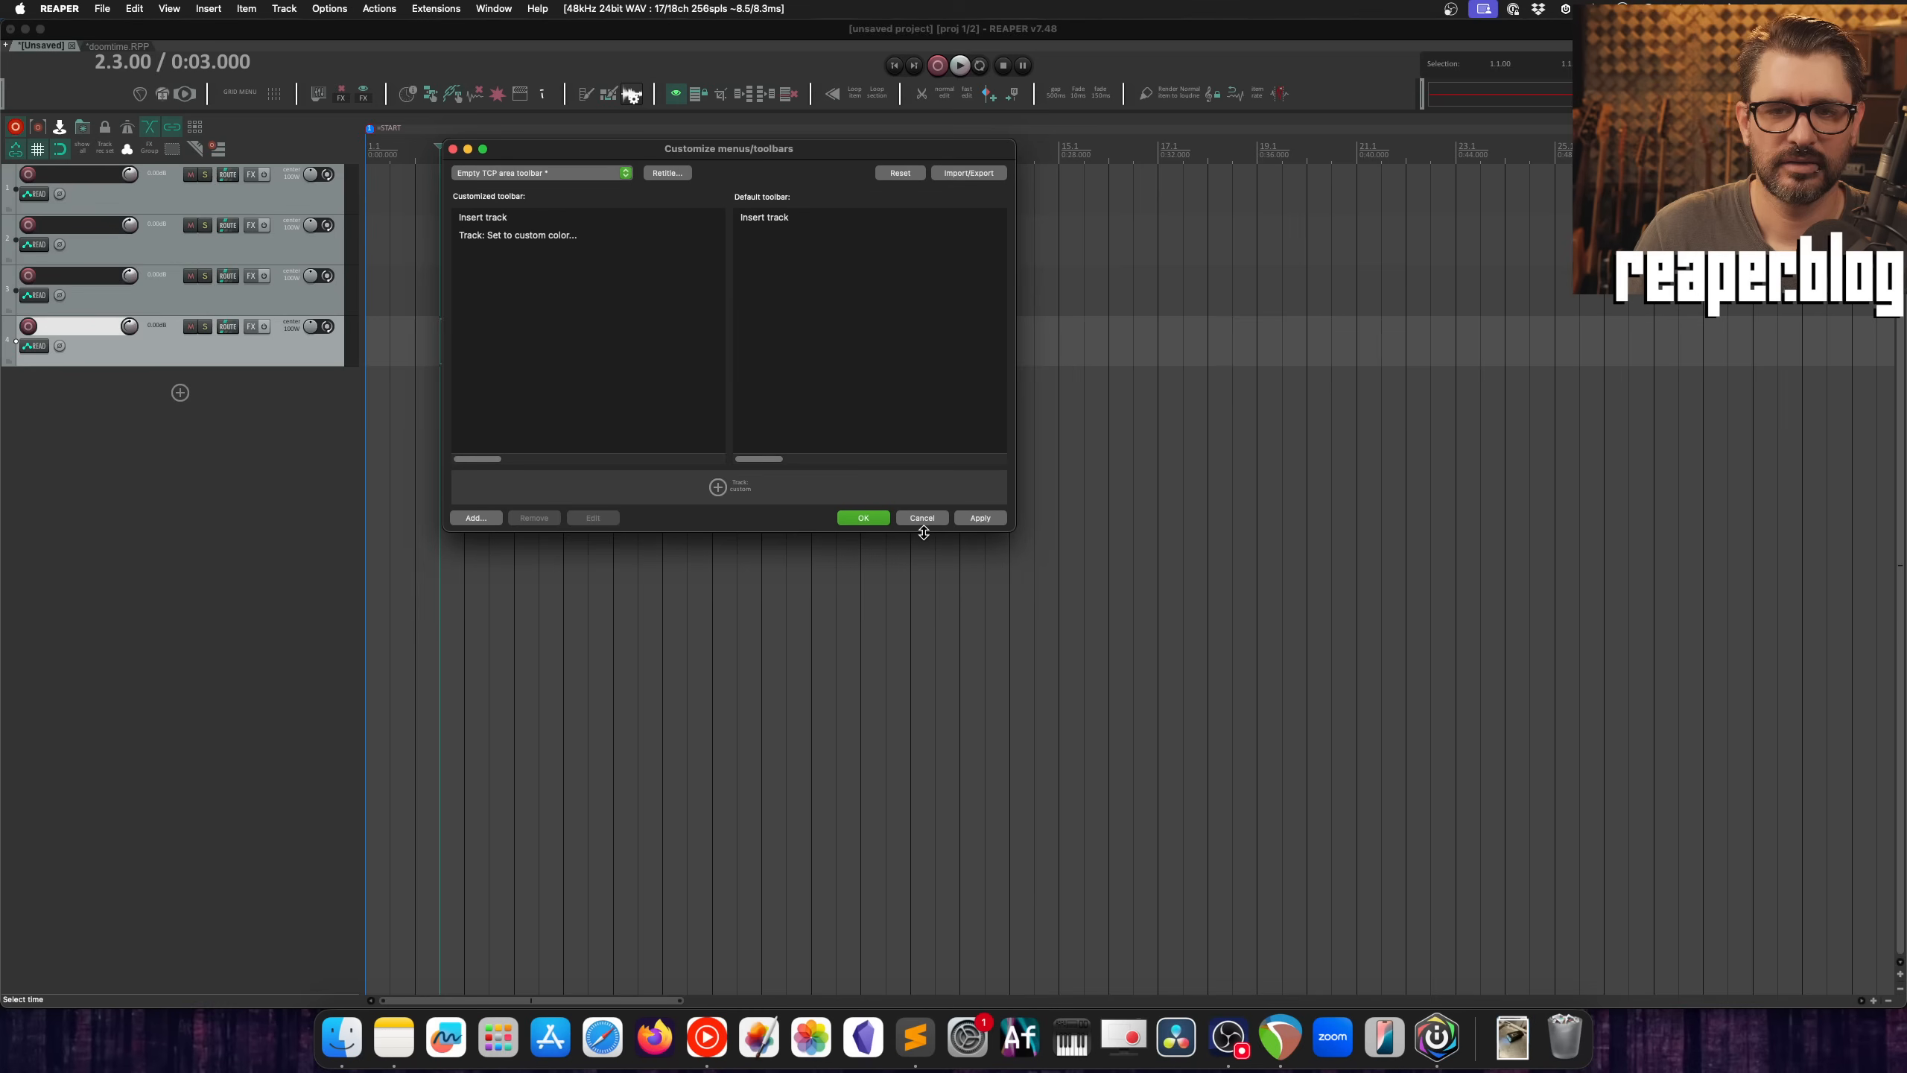
Step: Give the custom color entry in the Empty TCP area toolbar a multicolored icon, filtering the icons by "col"
click(742, 492)
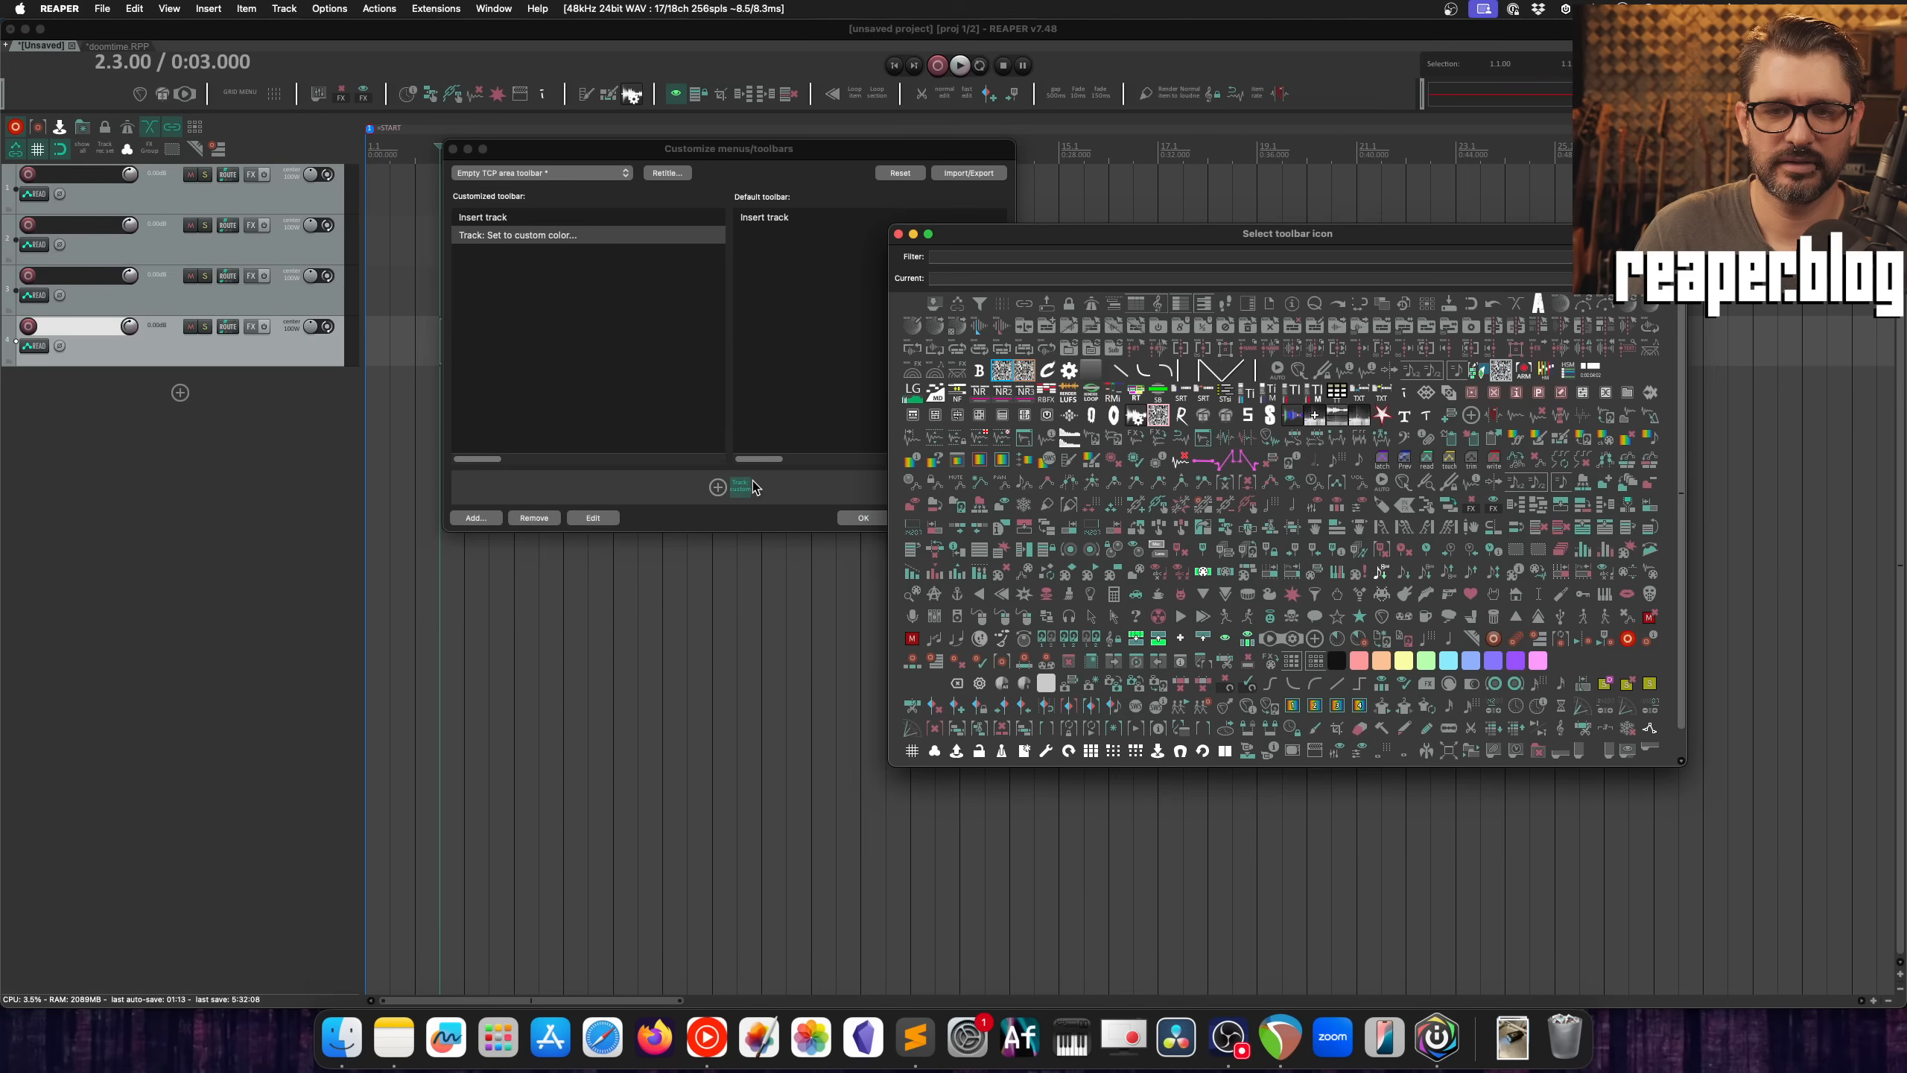
text(col)
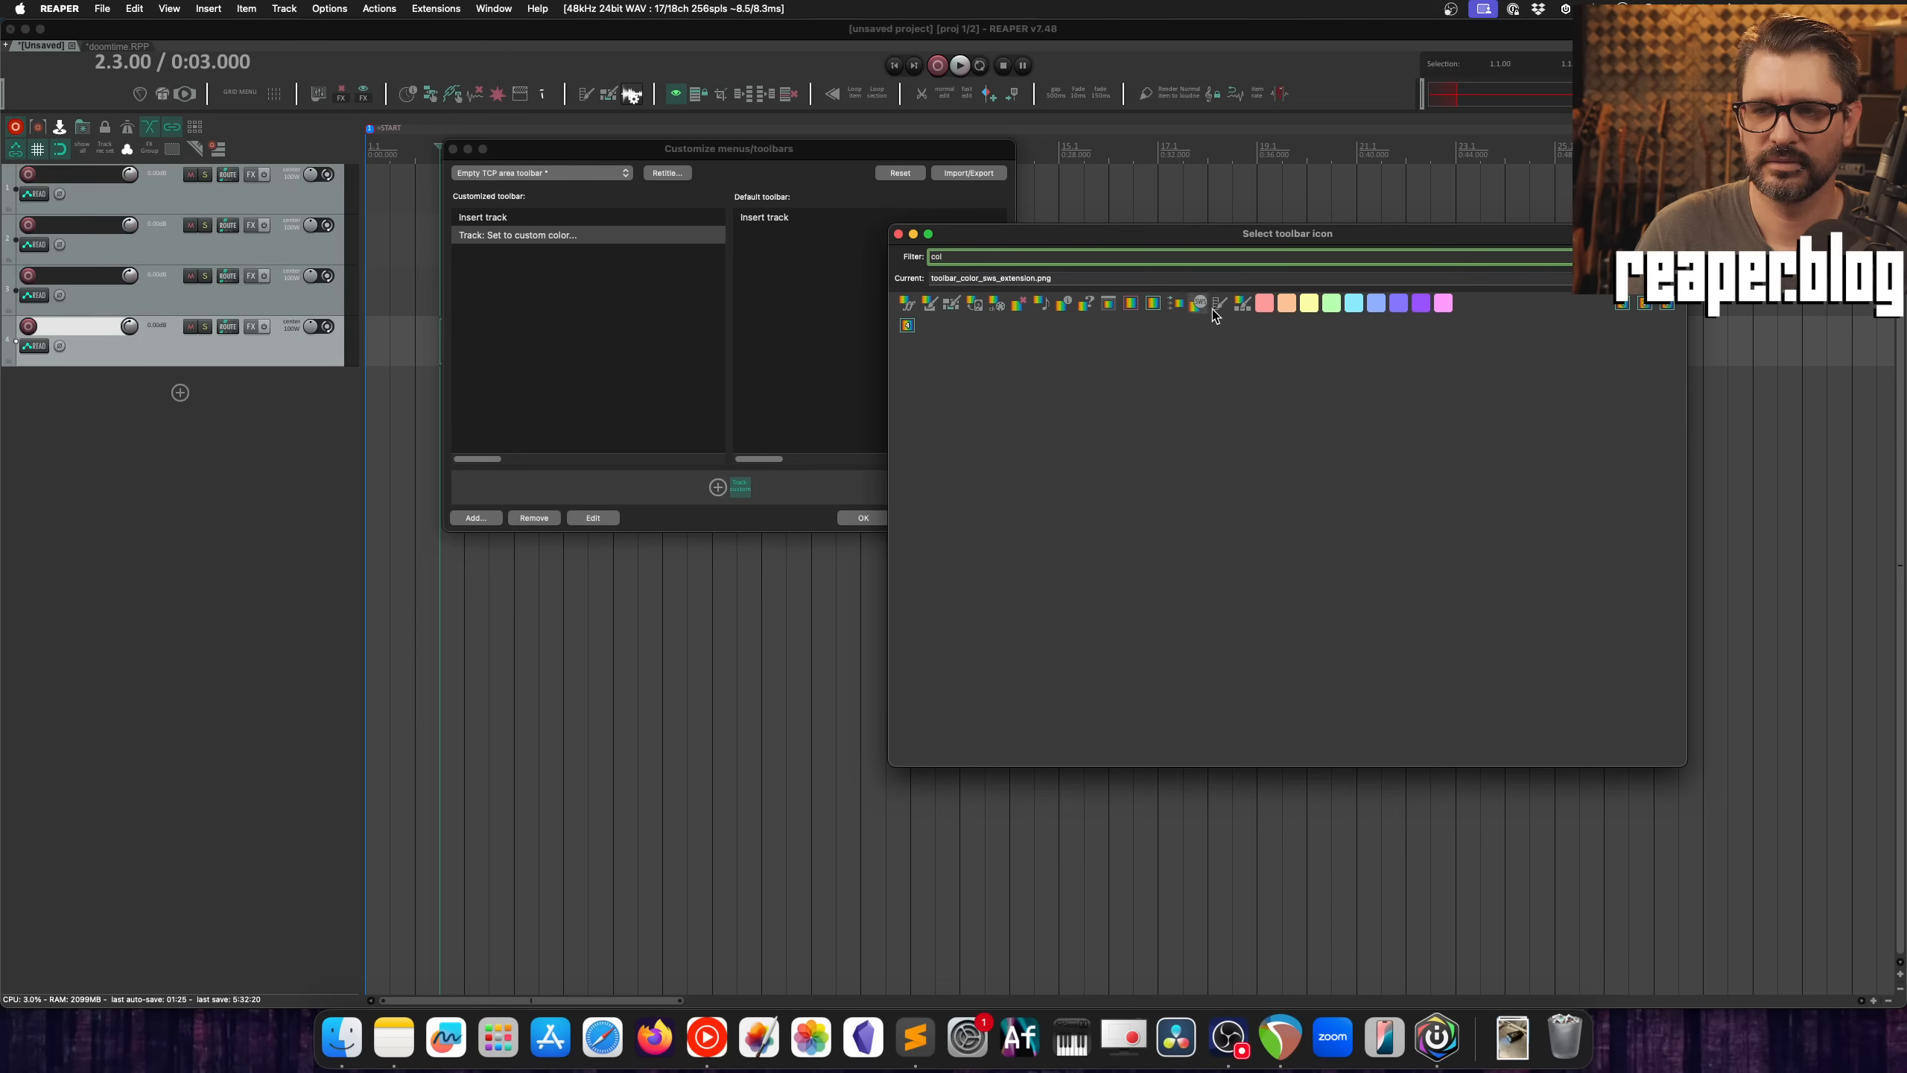
click(1243, 303)
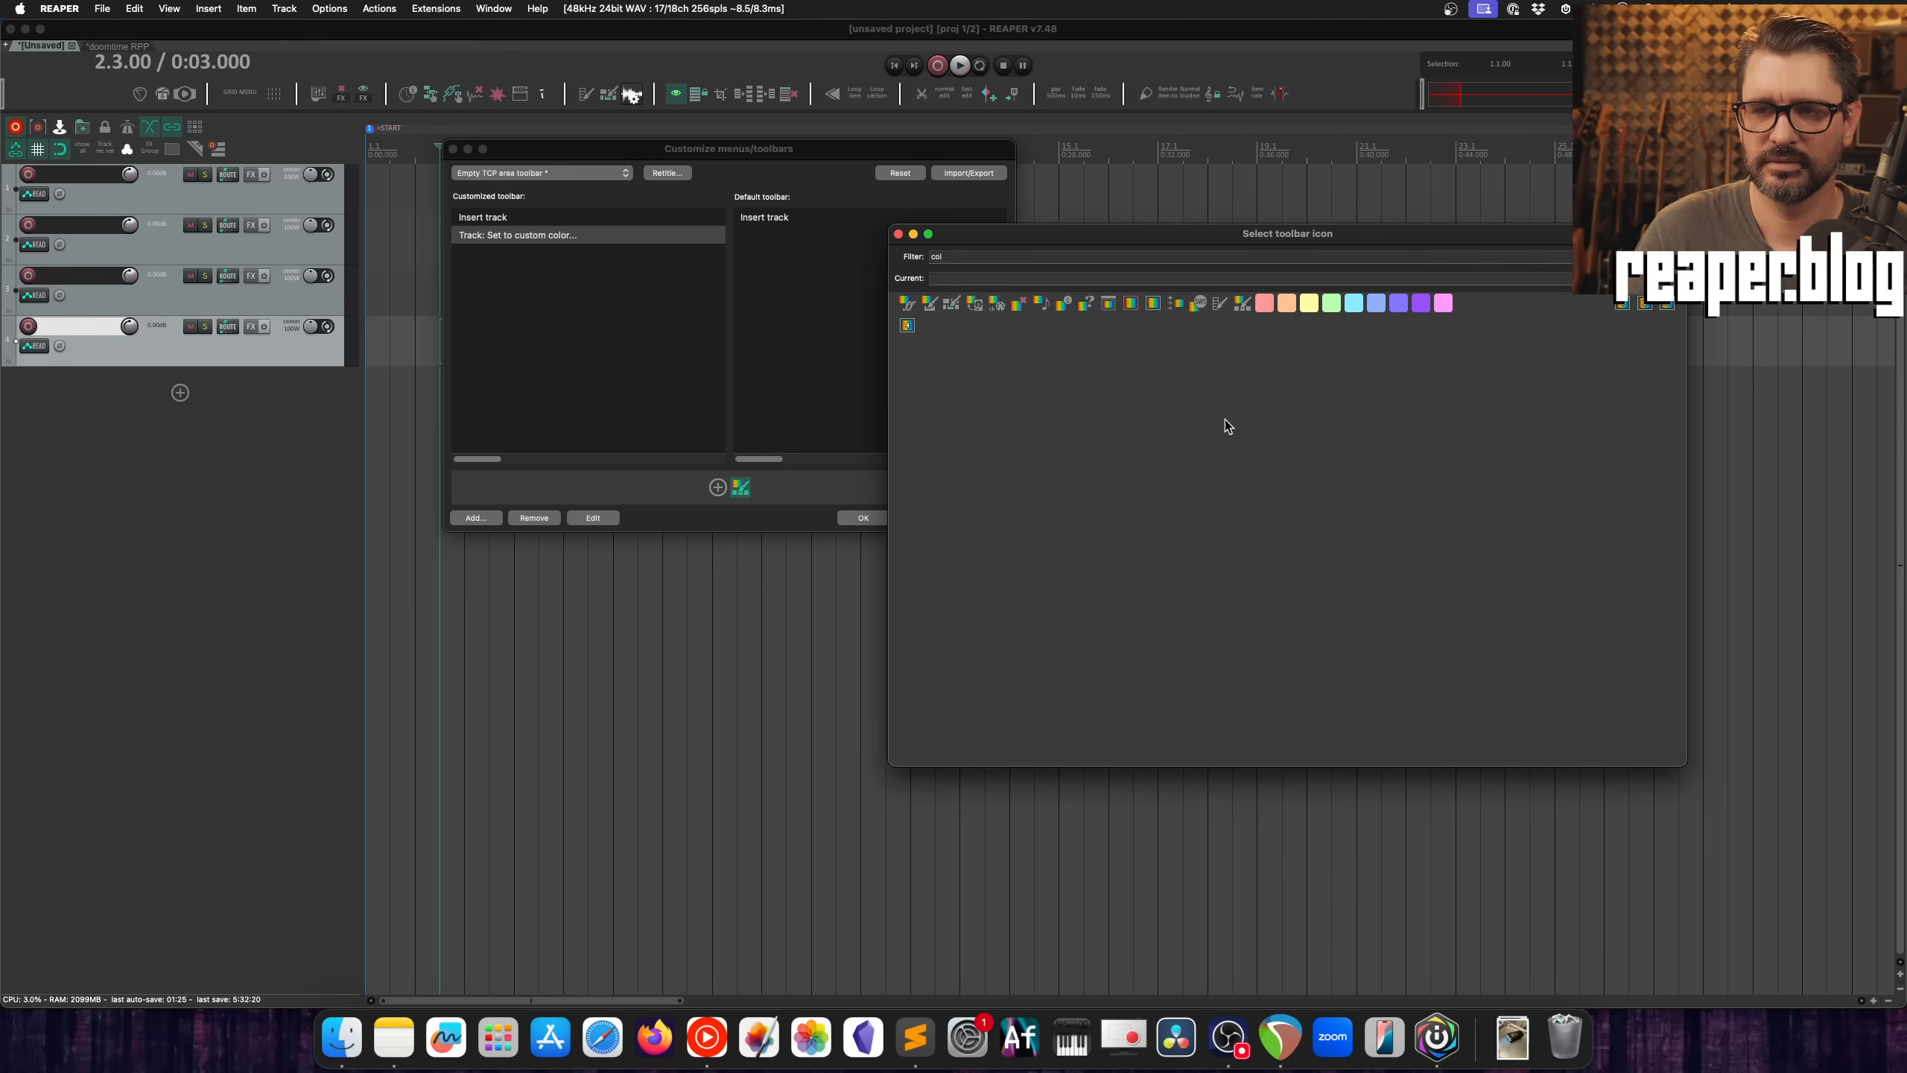
Step: Close the icon selection window and apply the changes to the Empty TCP area toolbar
click(898, 234)
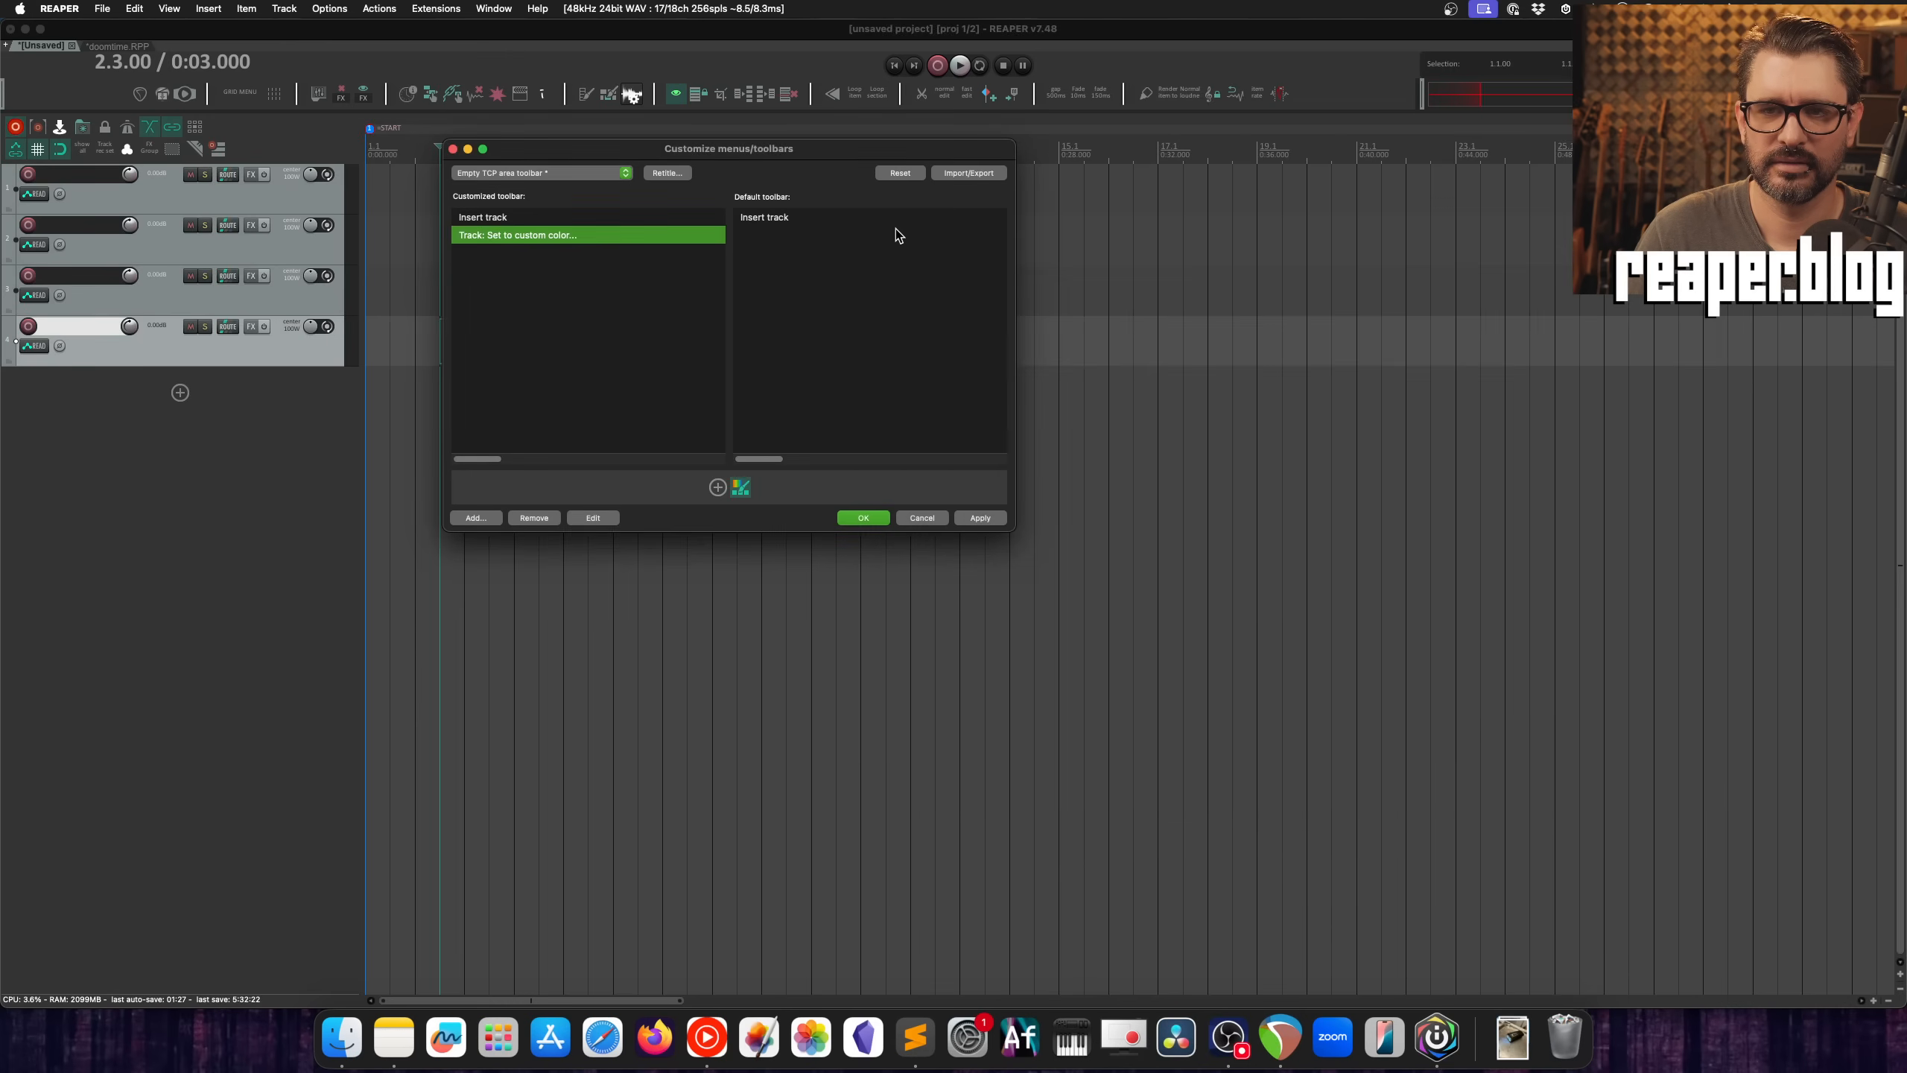
click(980, 518)
click(251, 467)
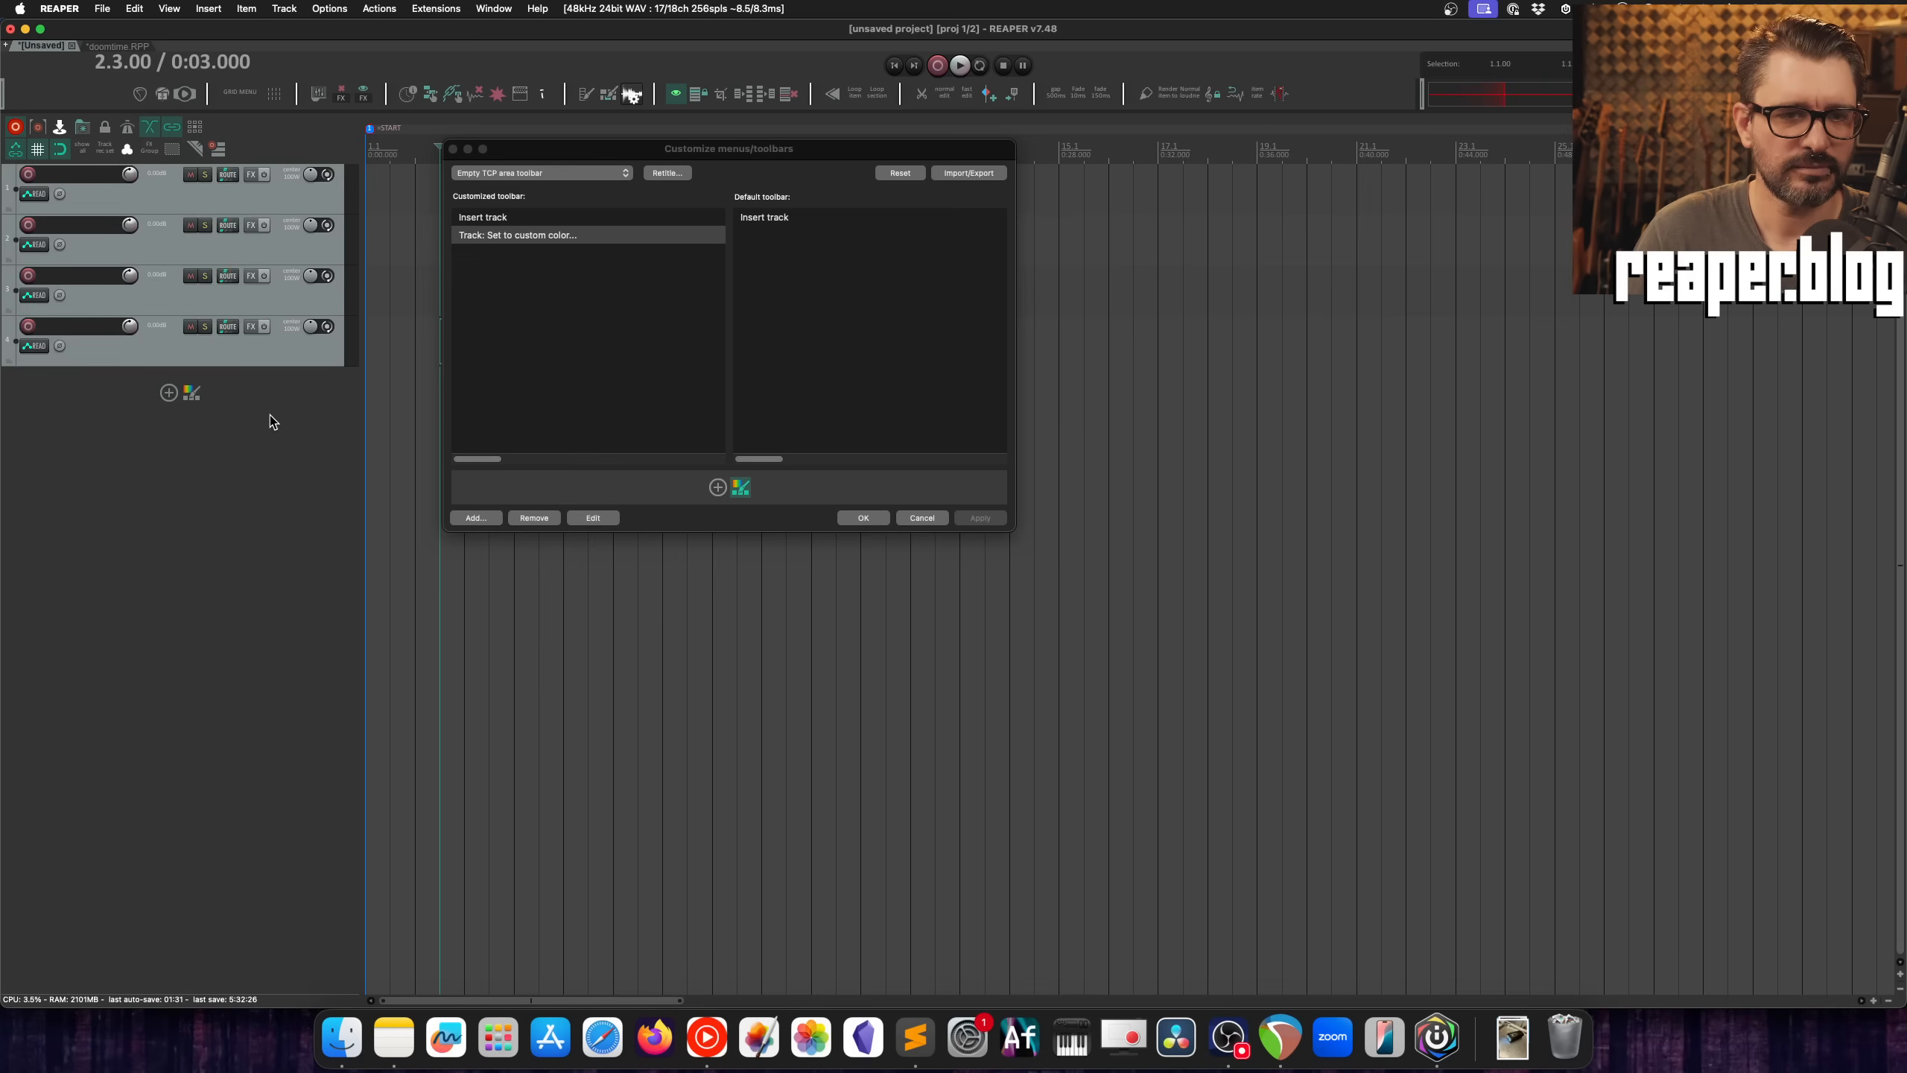
Step: Color the second track pink using the new custom color button below the tracks
click(279, 244)
click(191, 392)
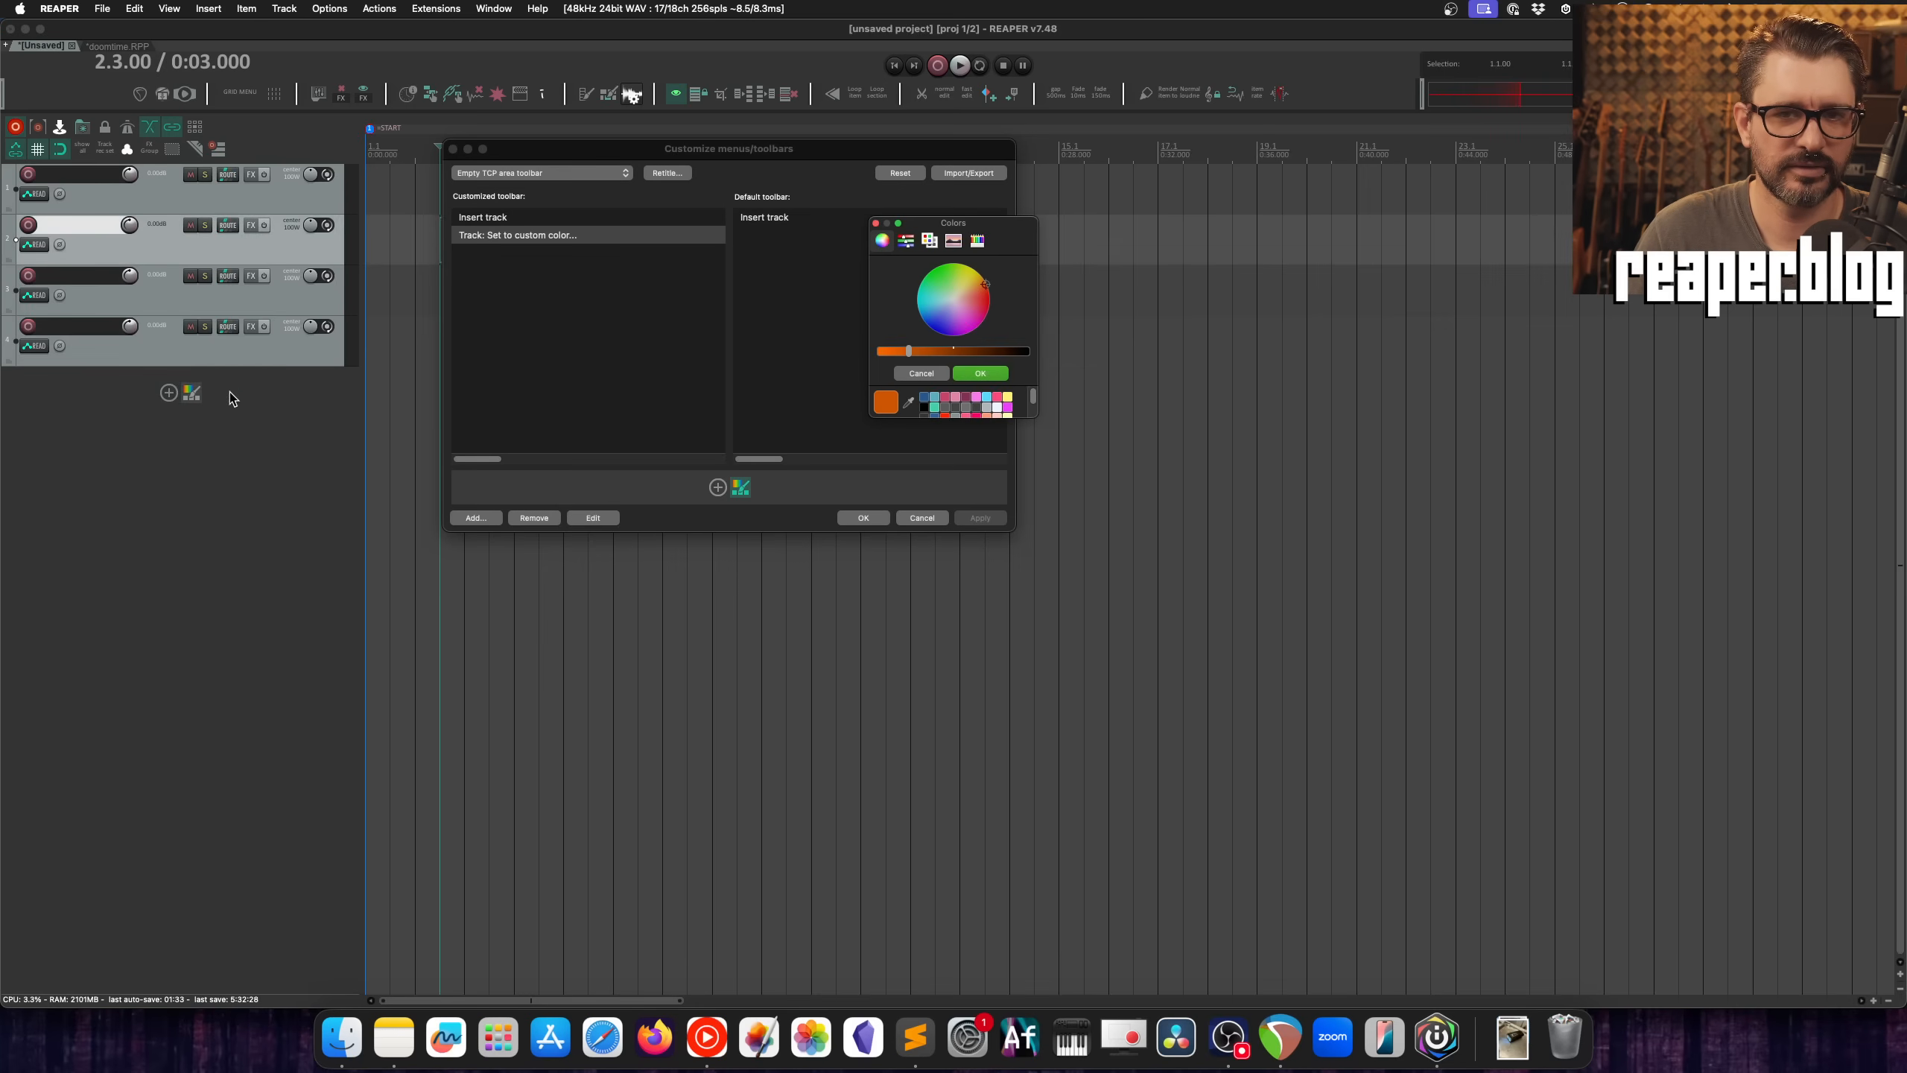
click(955, 396)
click(973, 374)
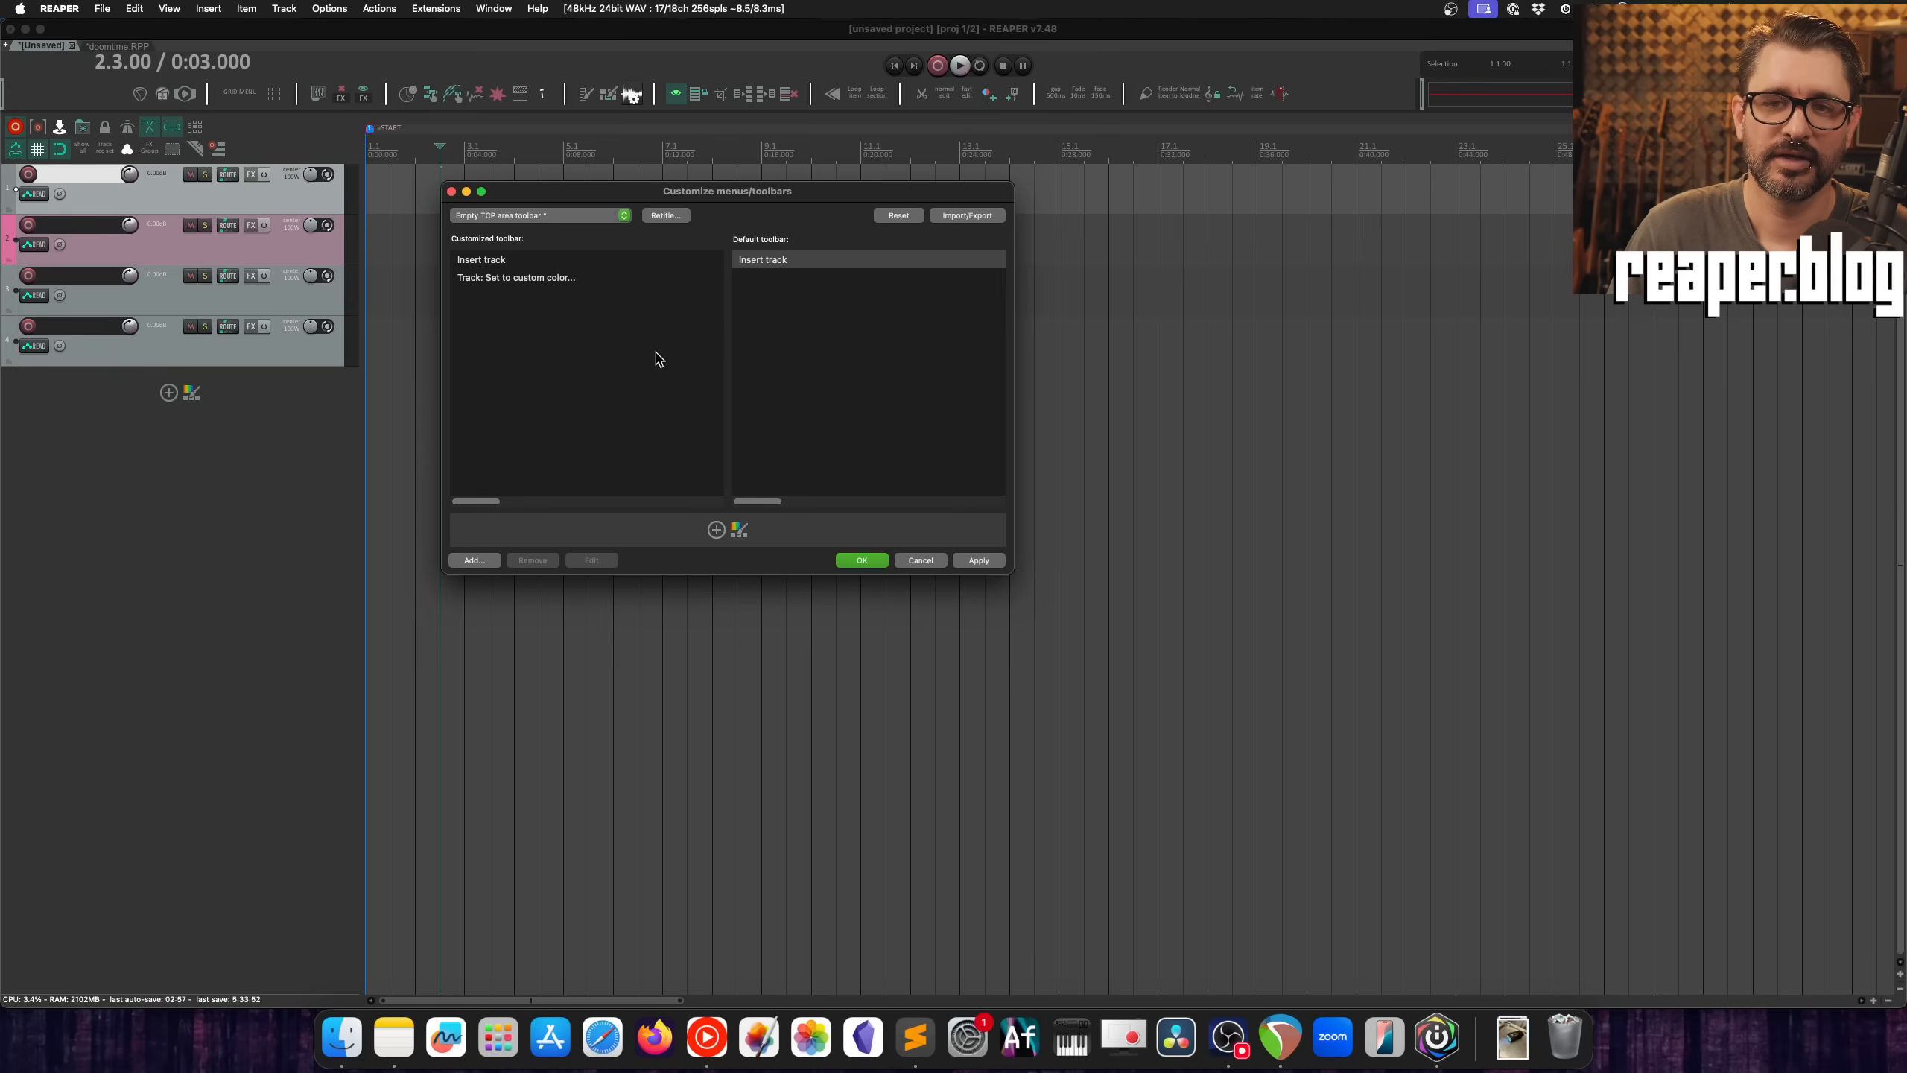
Step: Examine the reset options for the Empty TCP area toolbar, dismiss them and accept the toolbar customization
click(912, 215)
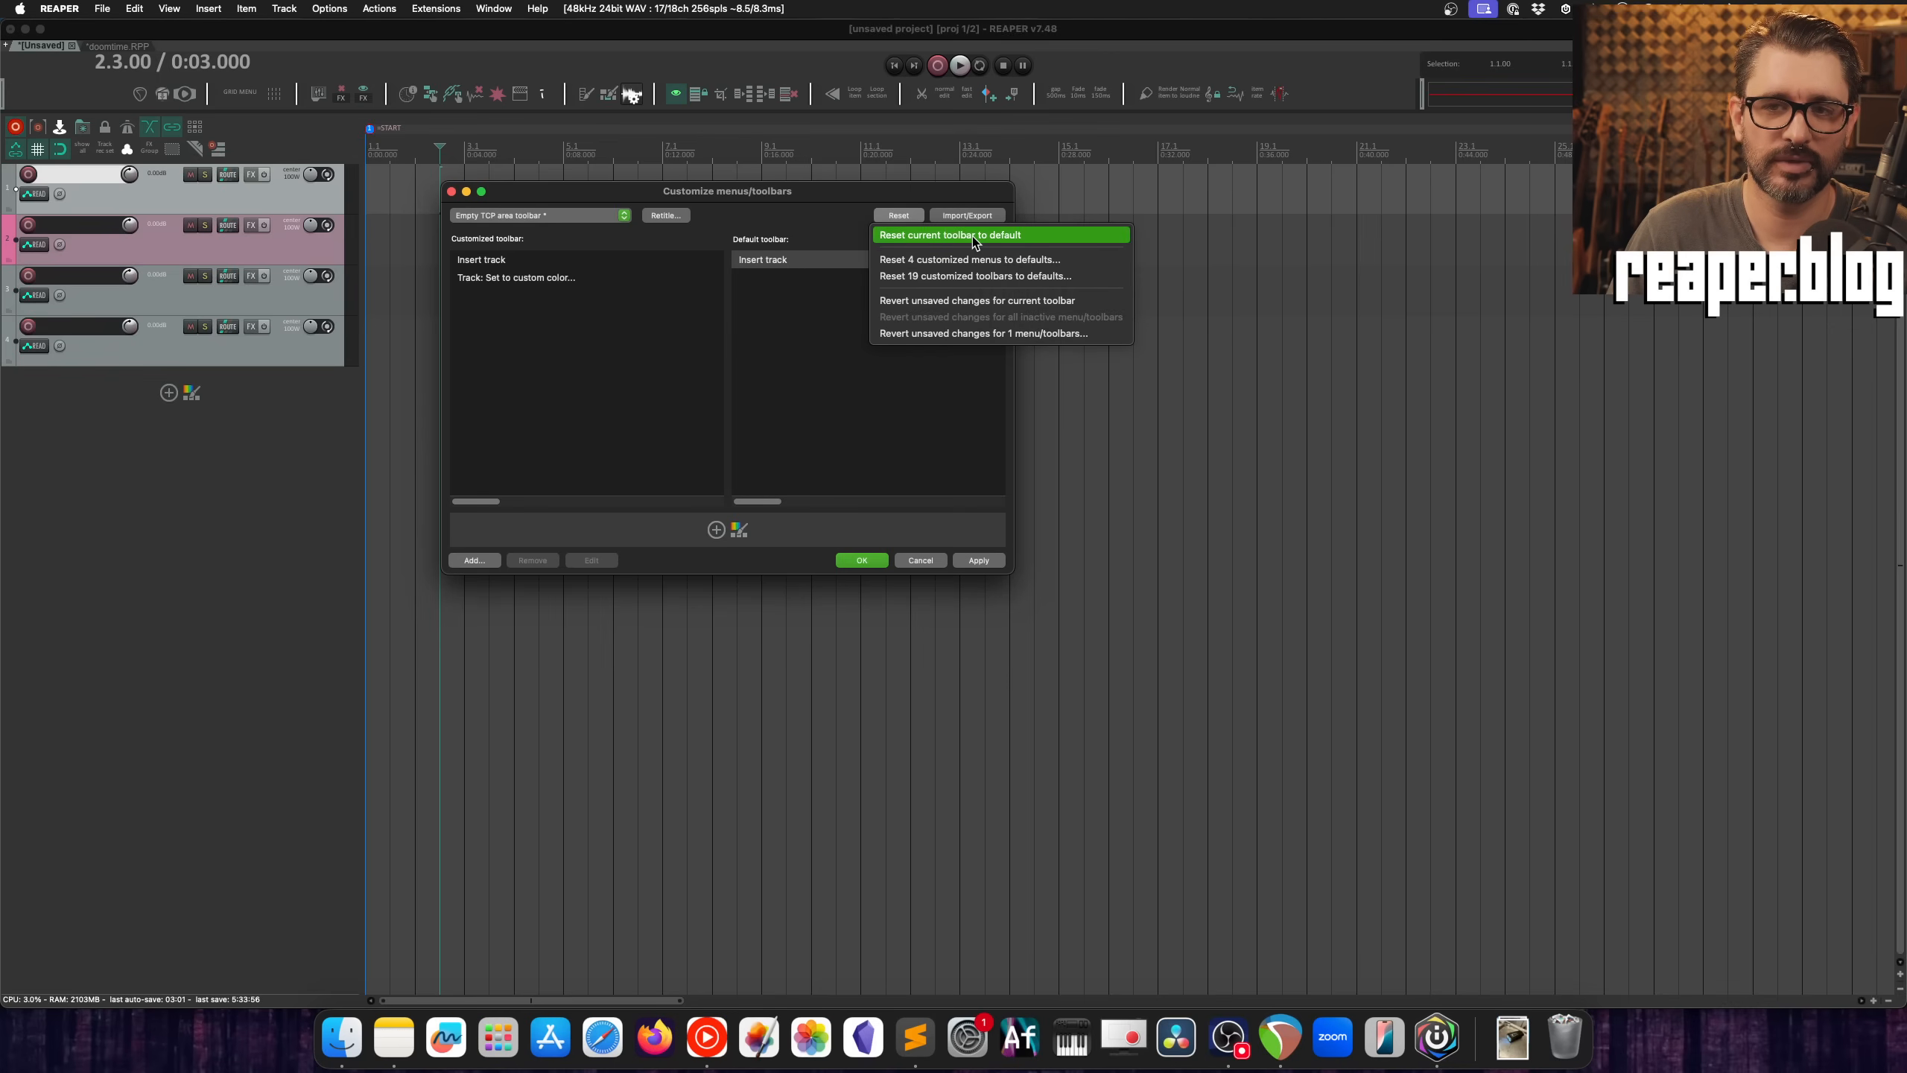
click(822, 225)
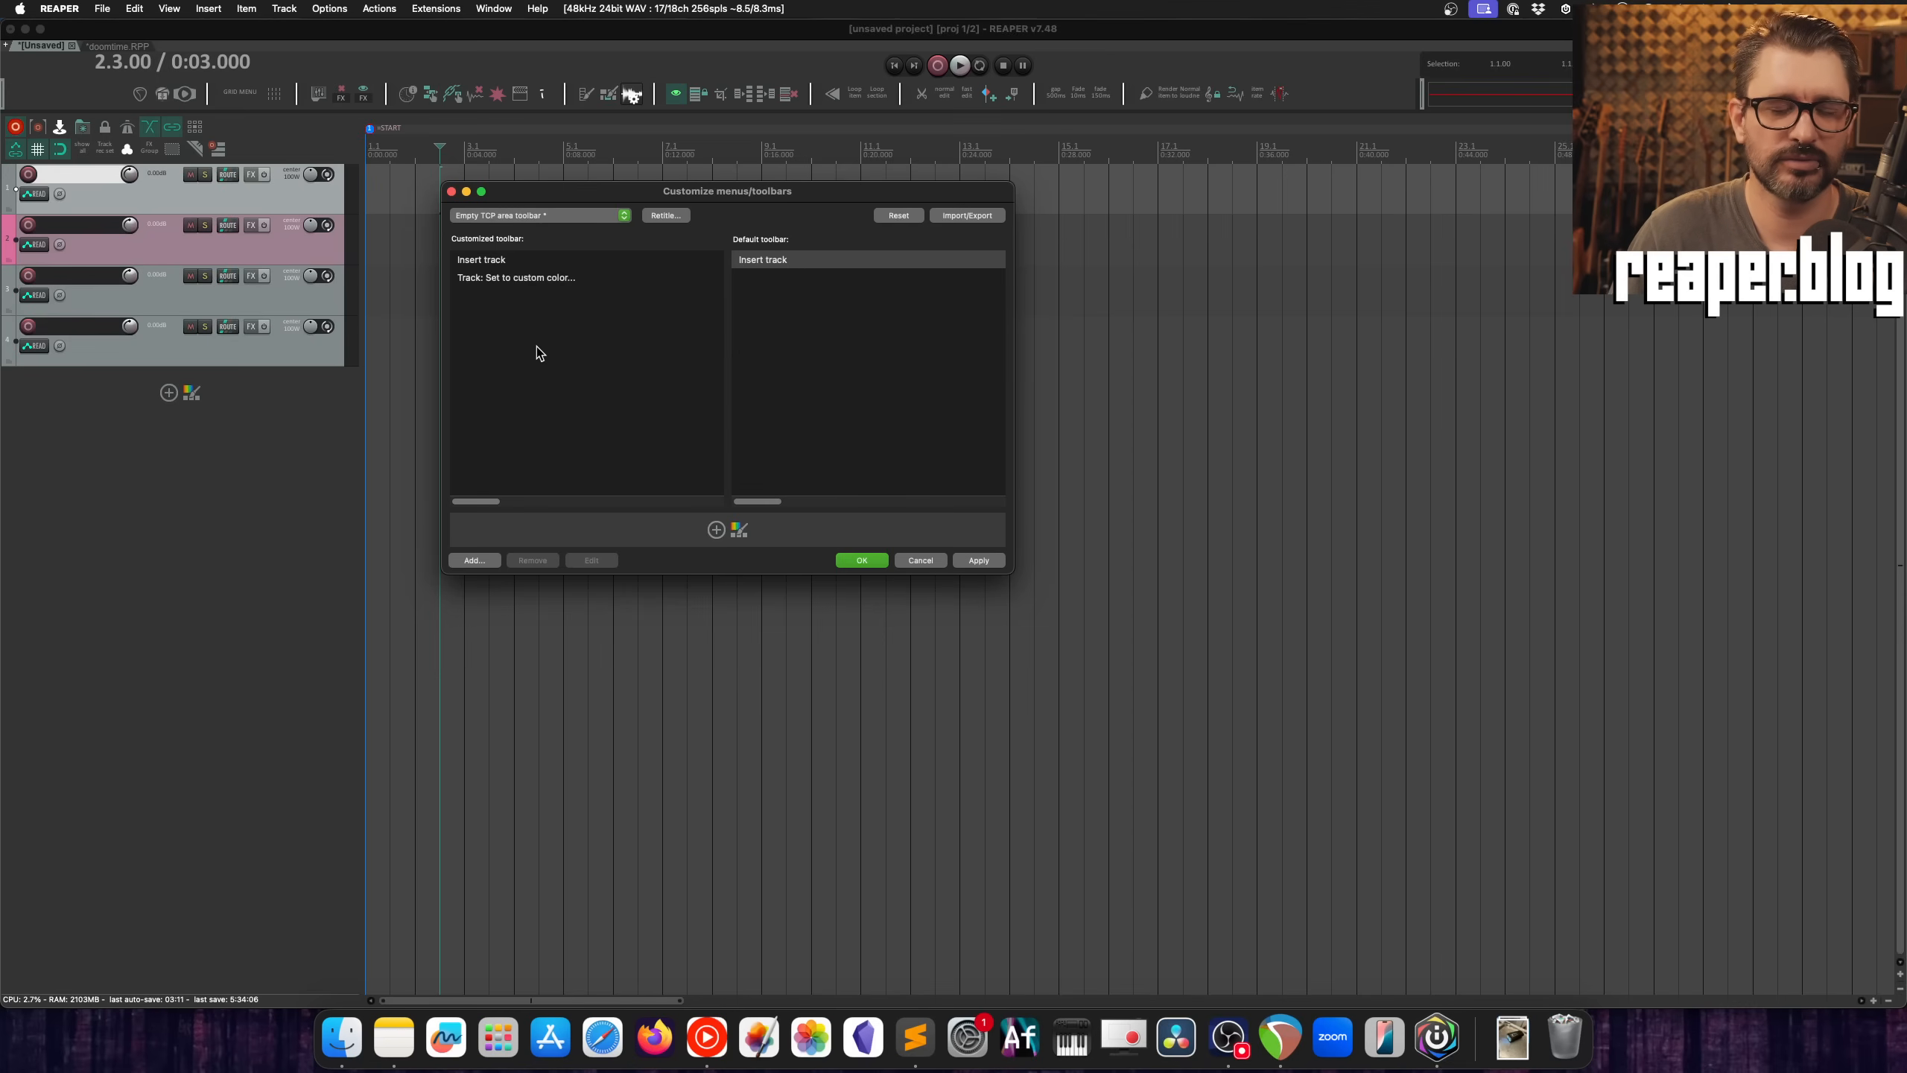
click(862, 561)
click(253, 434)
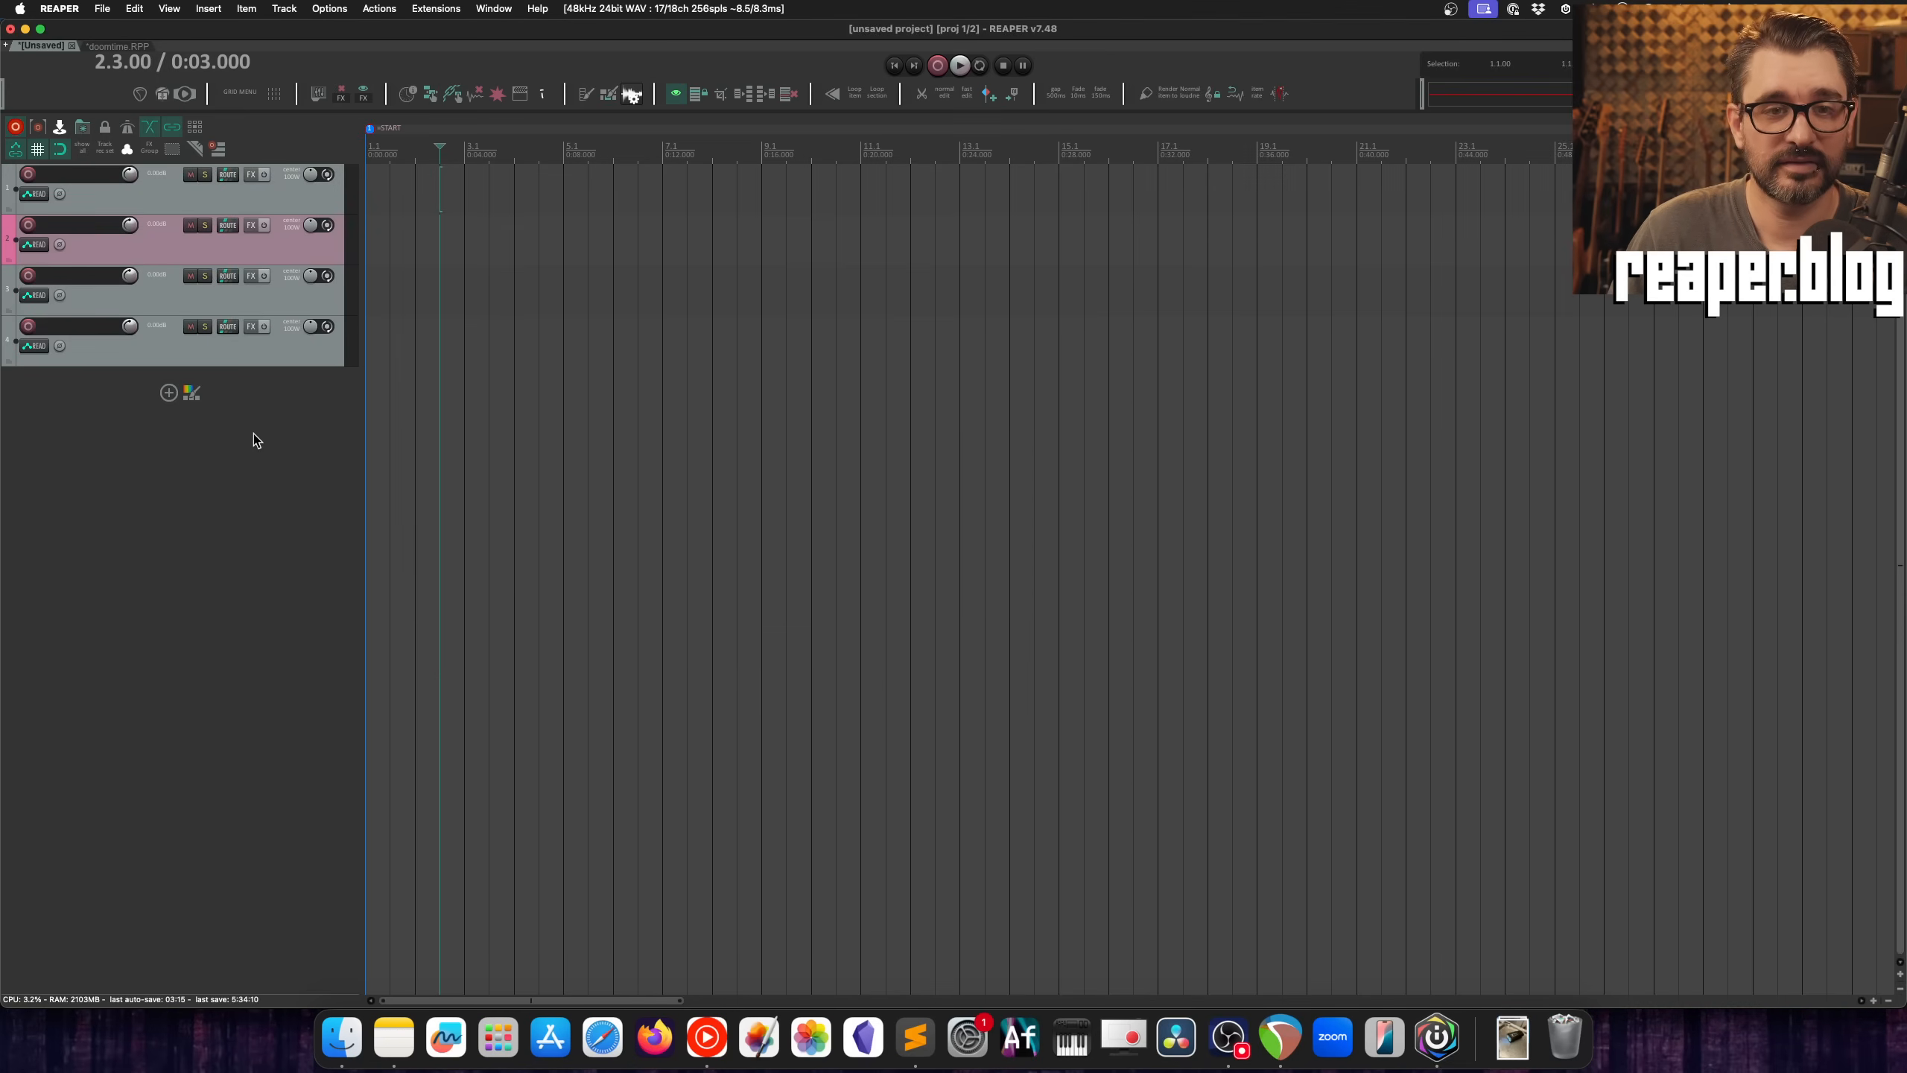
Step: Compare the insert-track menu with the main custom toolbar's context menu, and briefly view that toolbar's customization window
click(168, 392)
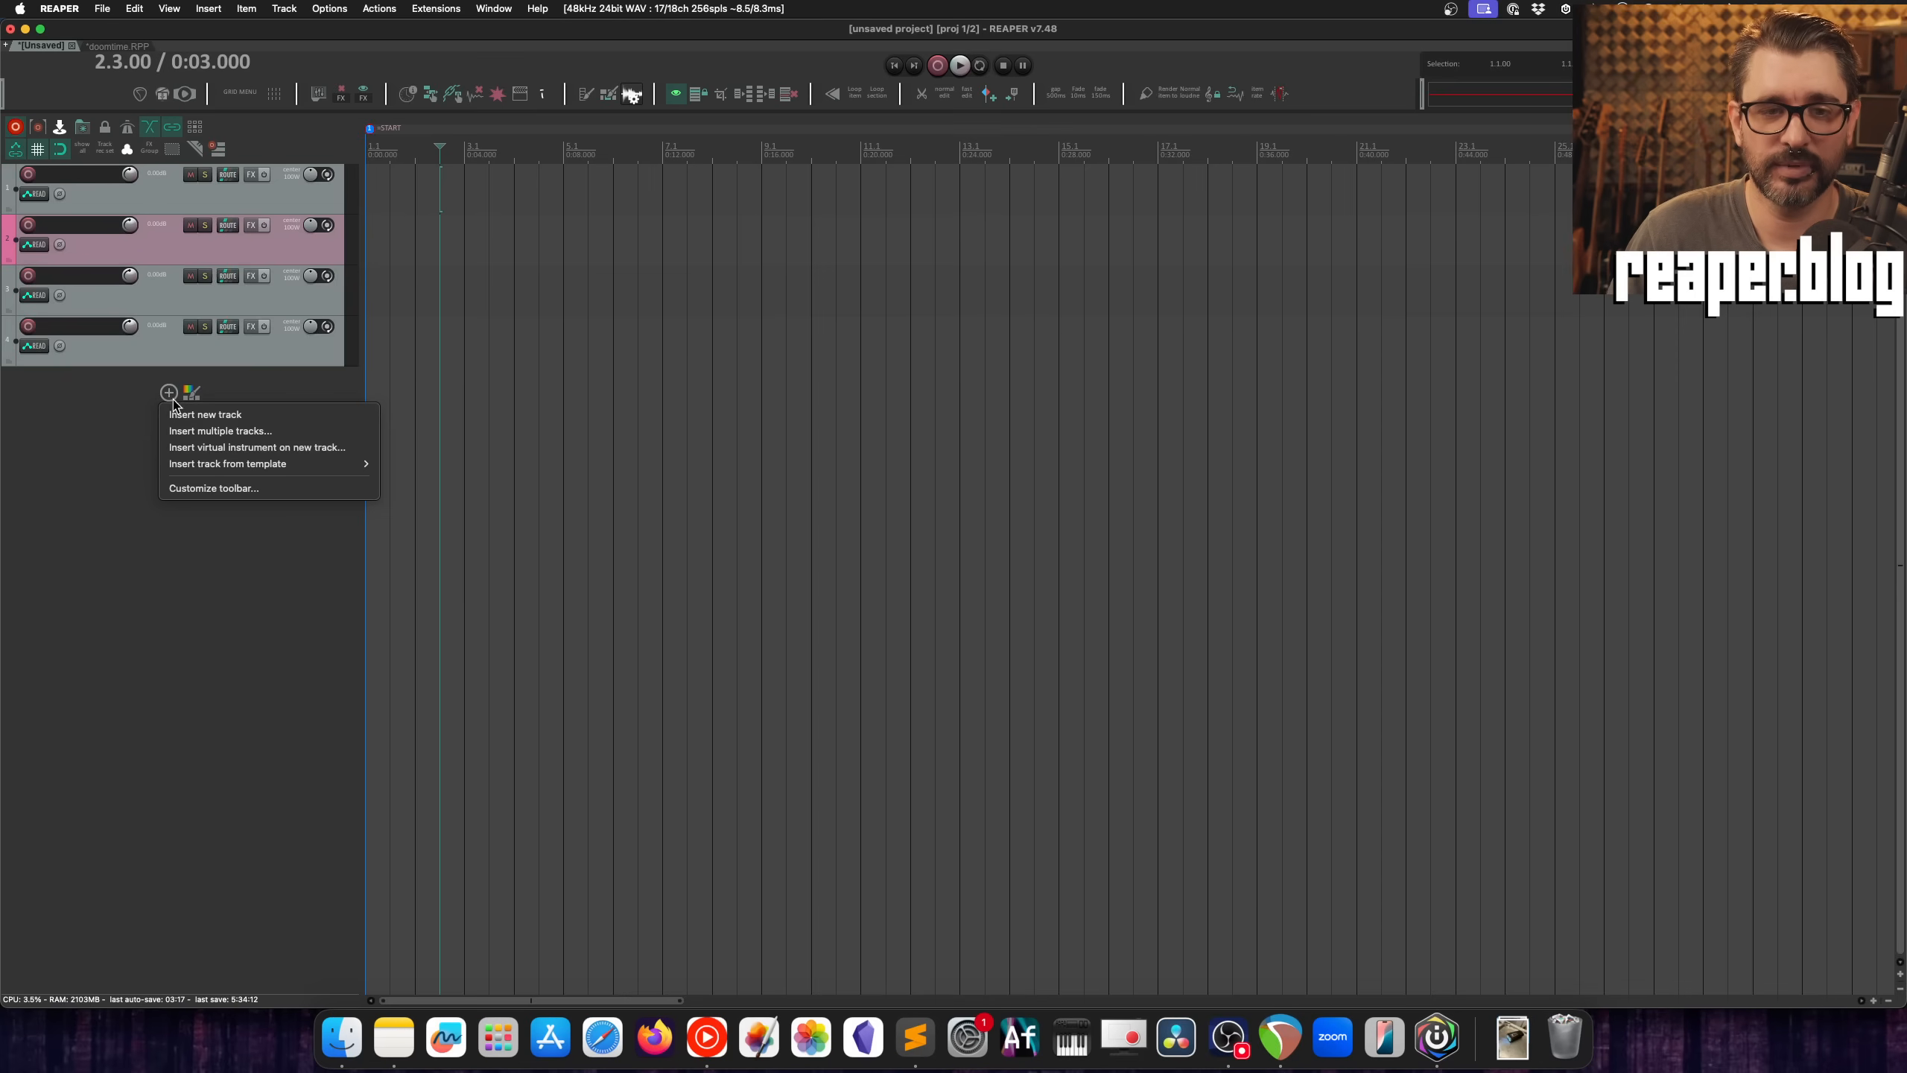
click(189, 530)
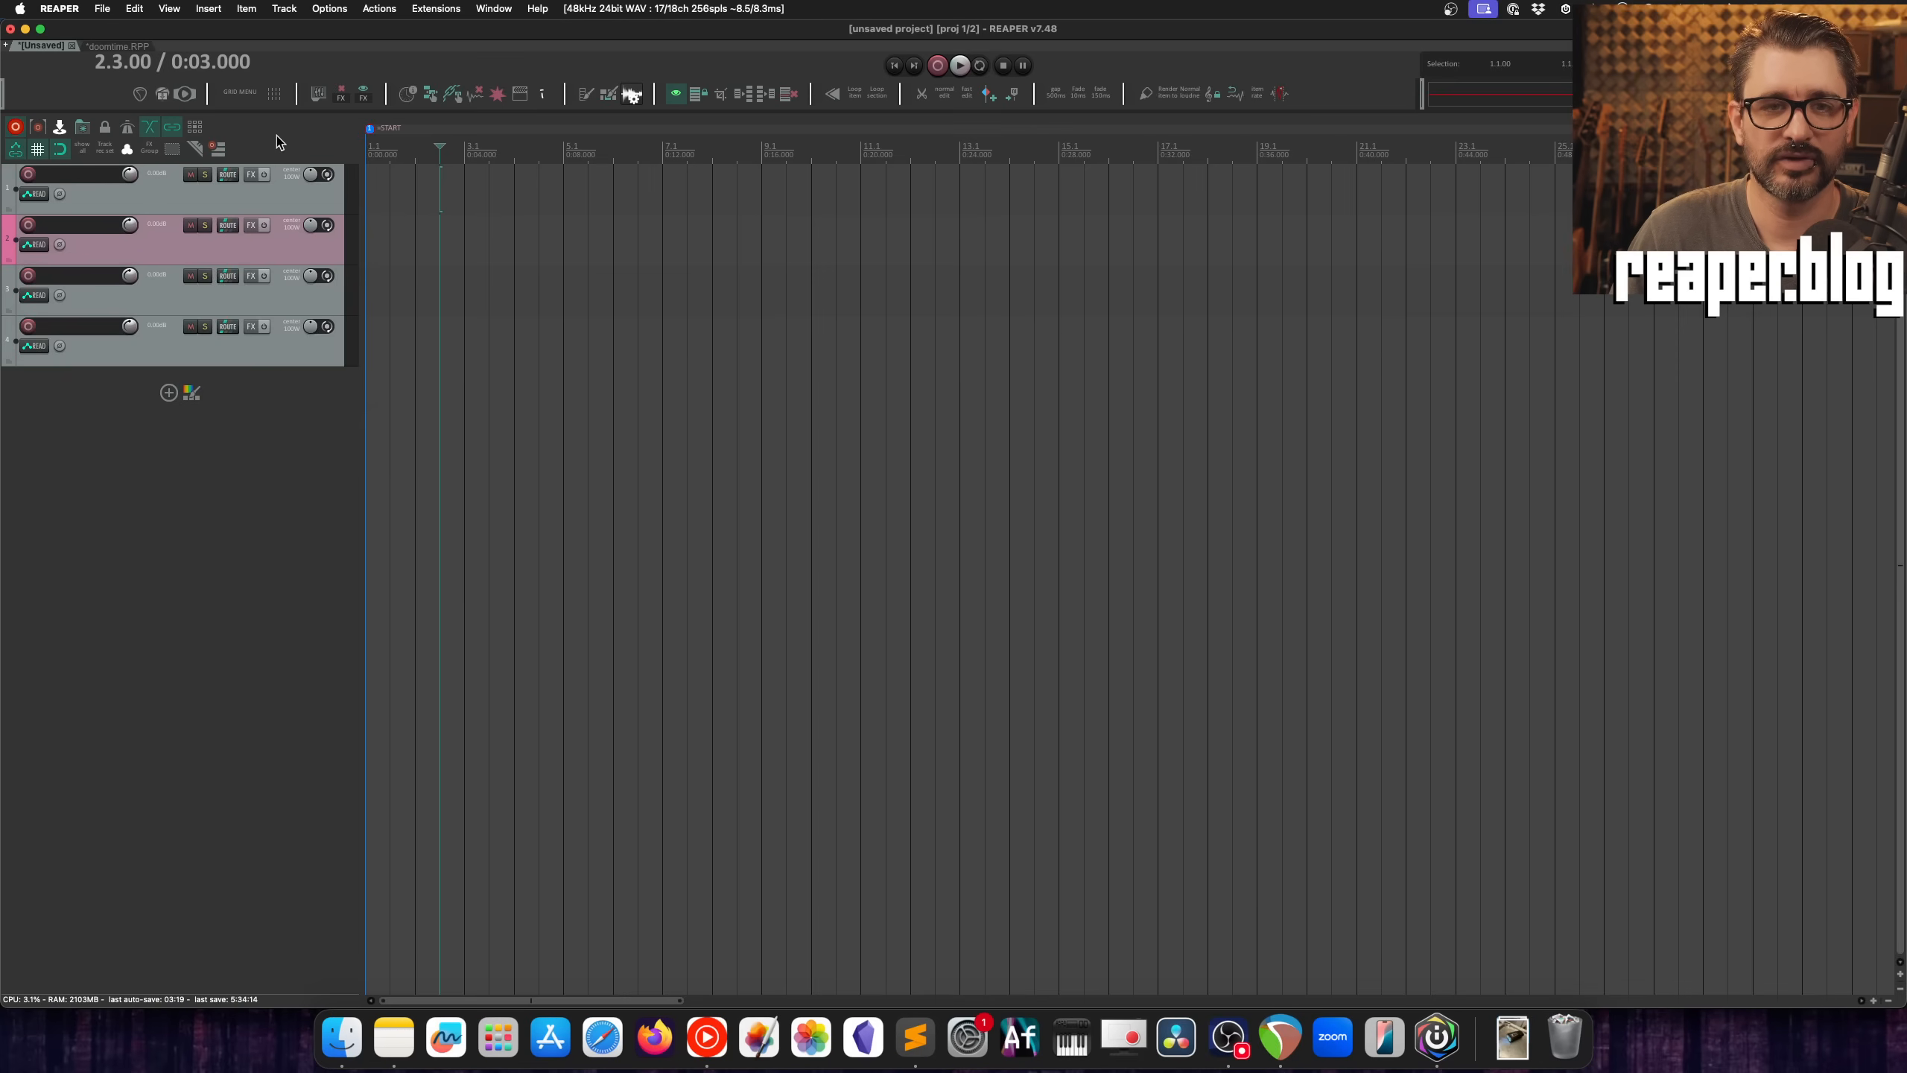
right_click(277, 137)
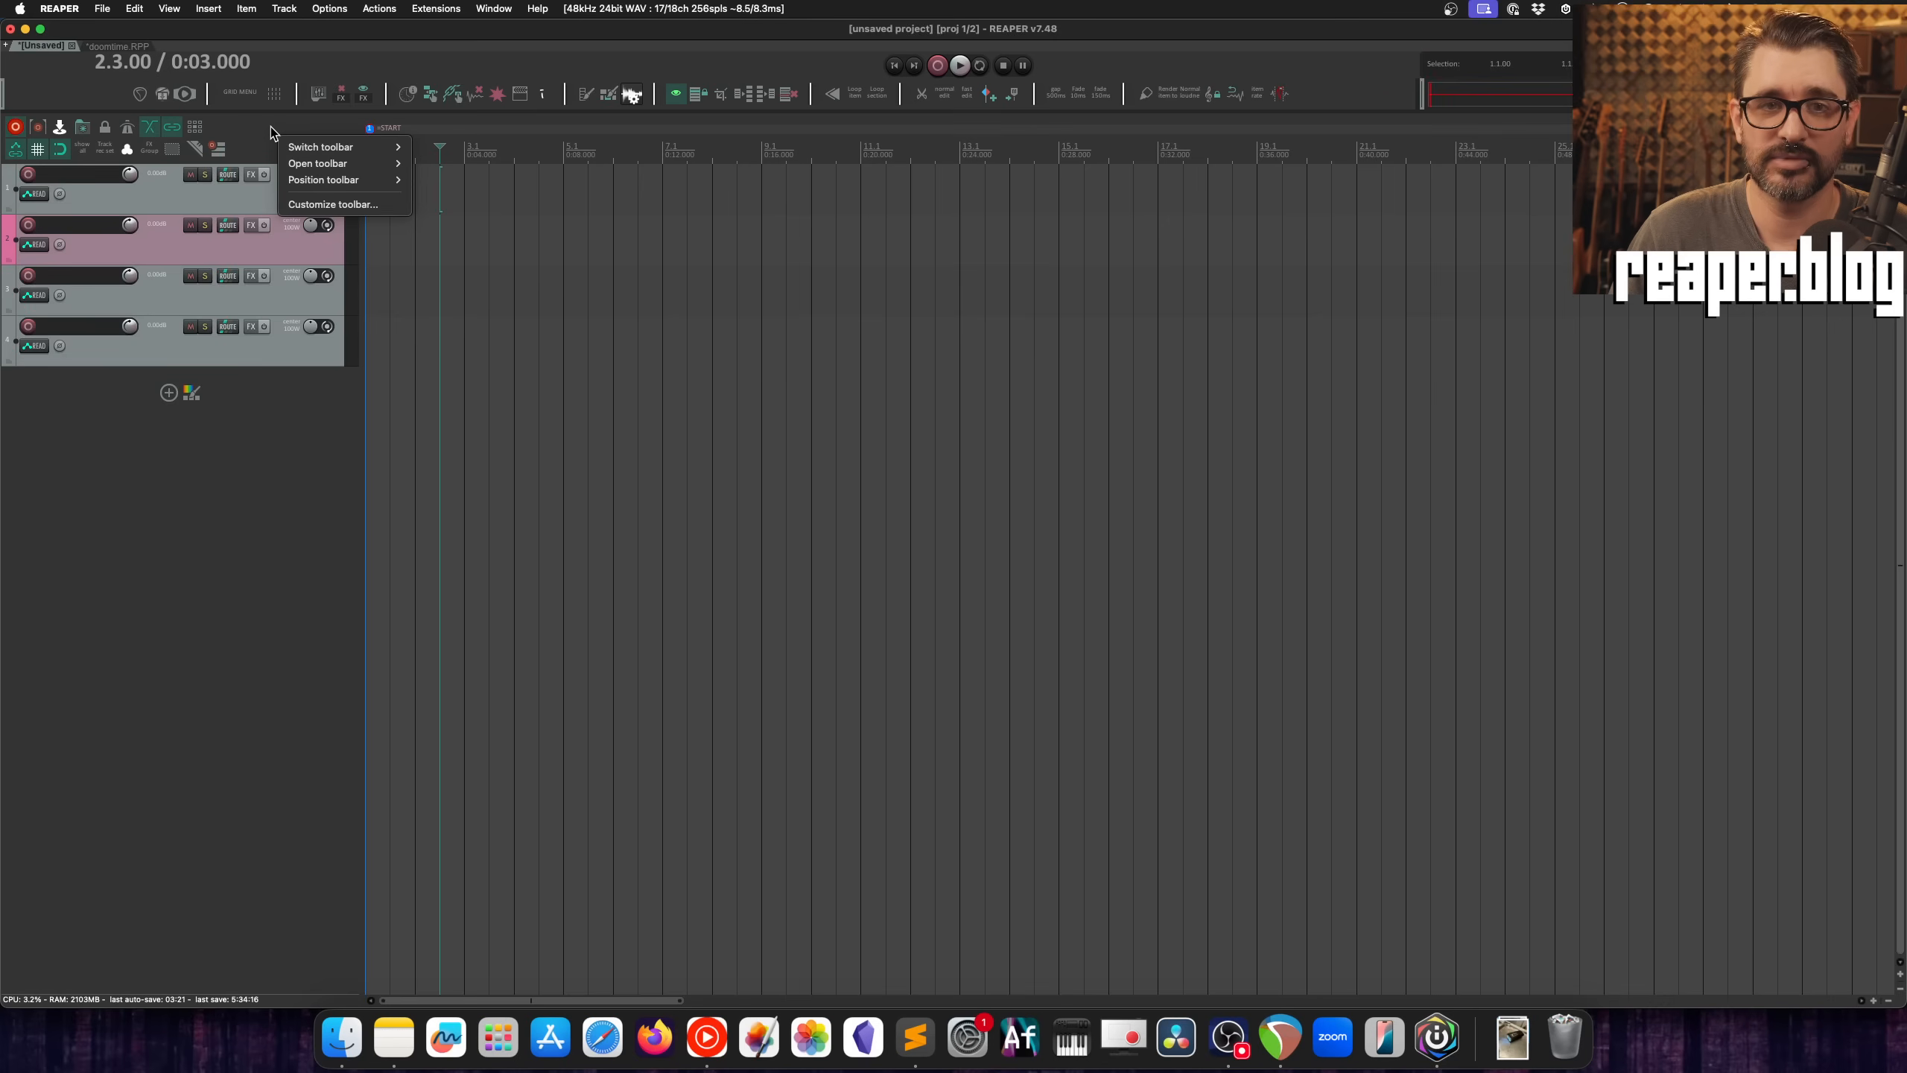
click(342, 204)
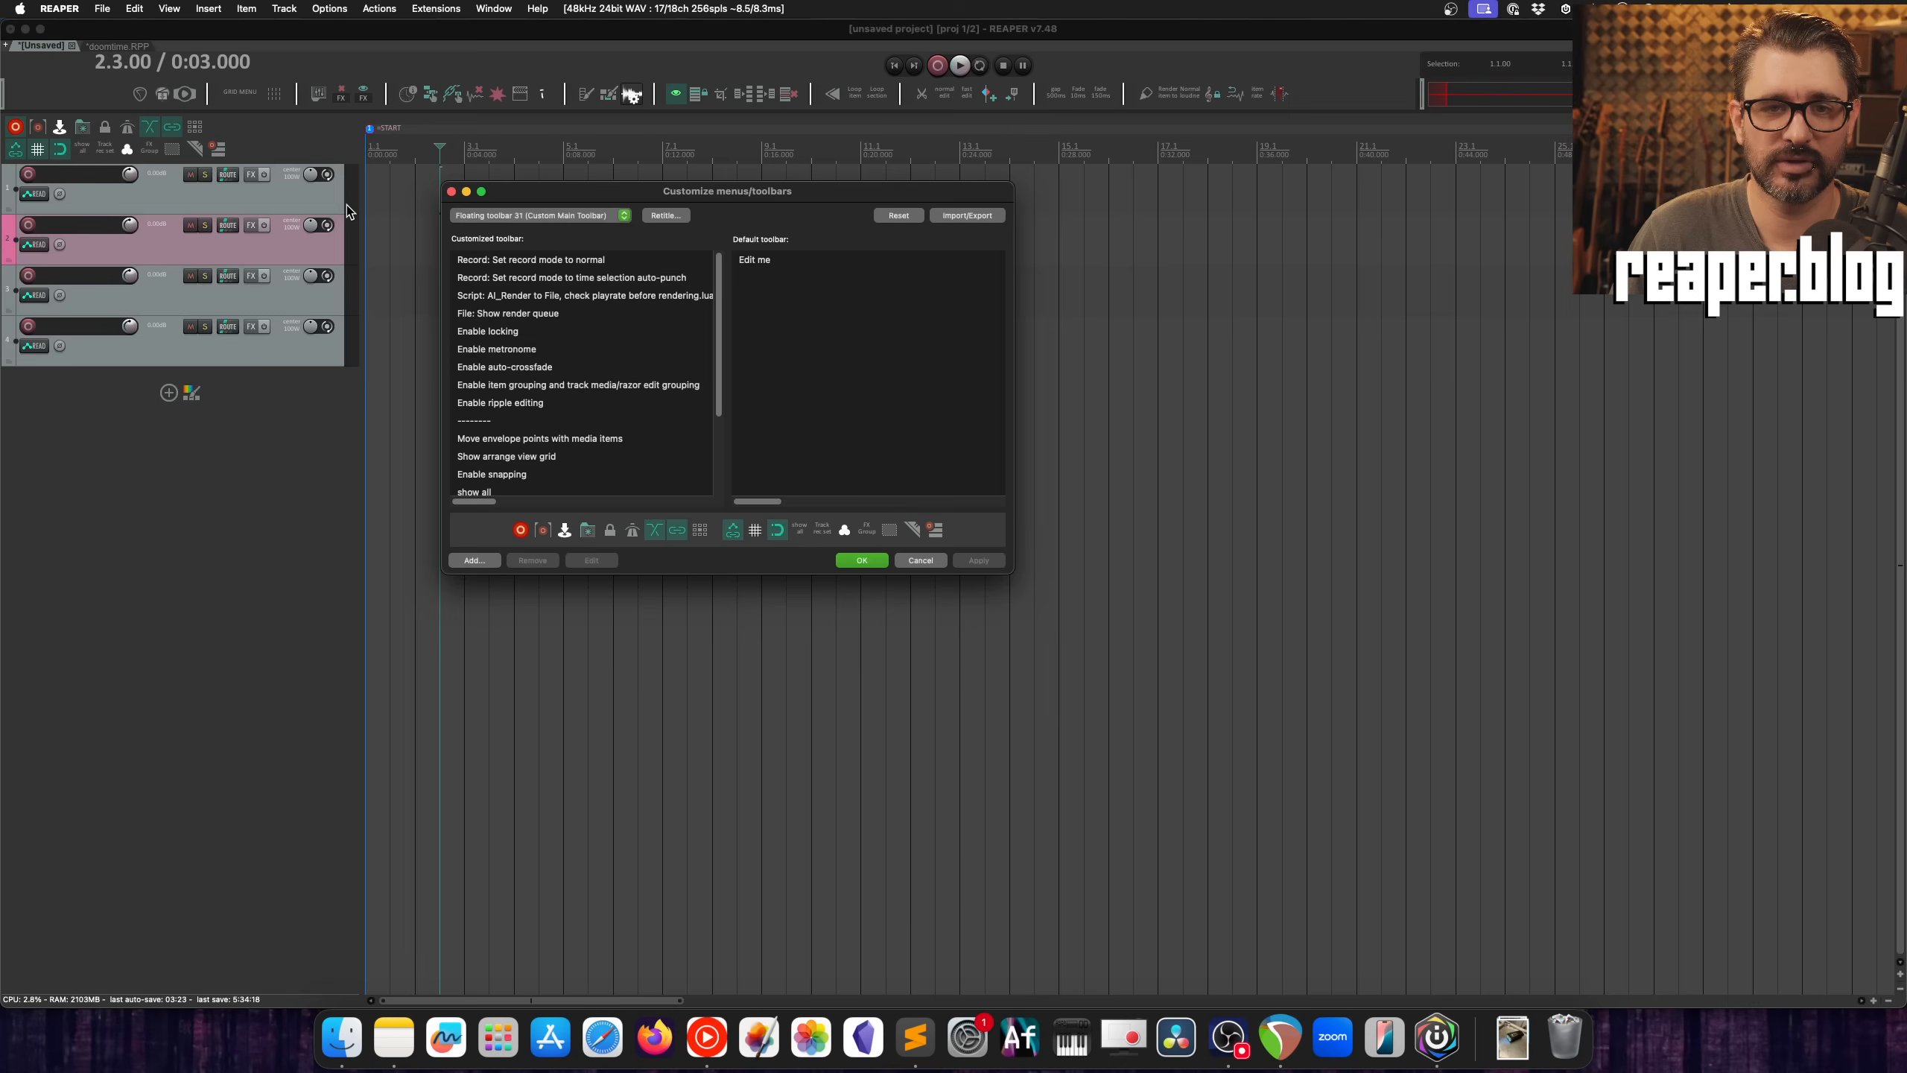
key(Escape)
Step: Open the menu and toolbar customization, view the Empty TCP context menu, and switch to the Empty TCP area toolbar
click(328, 8)
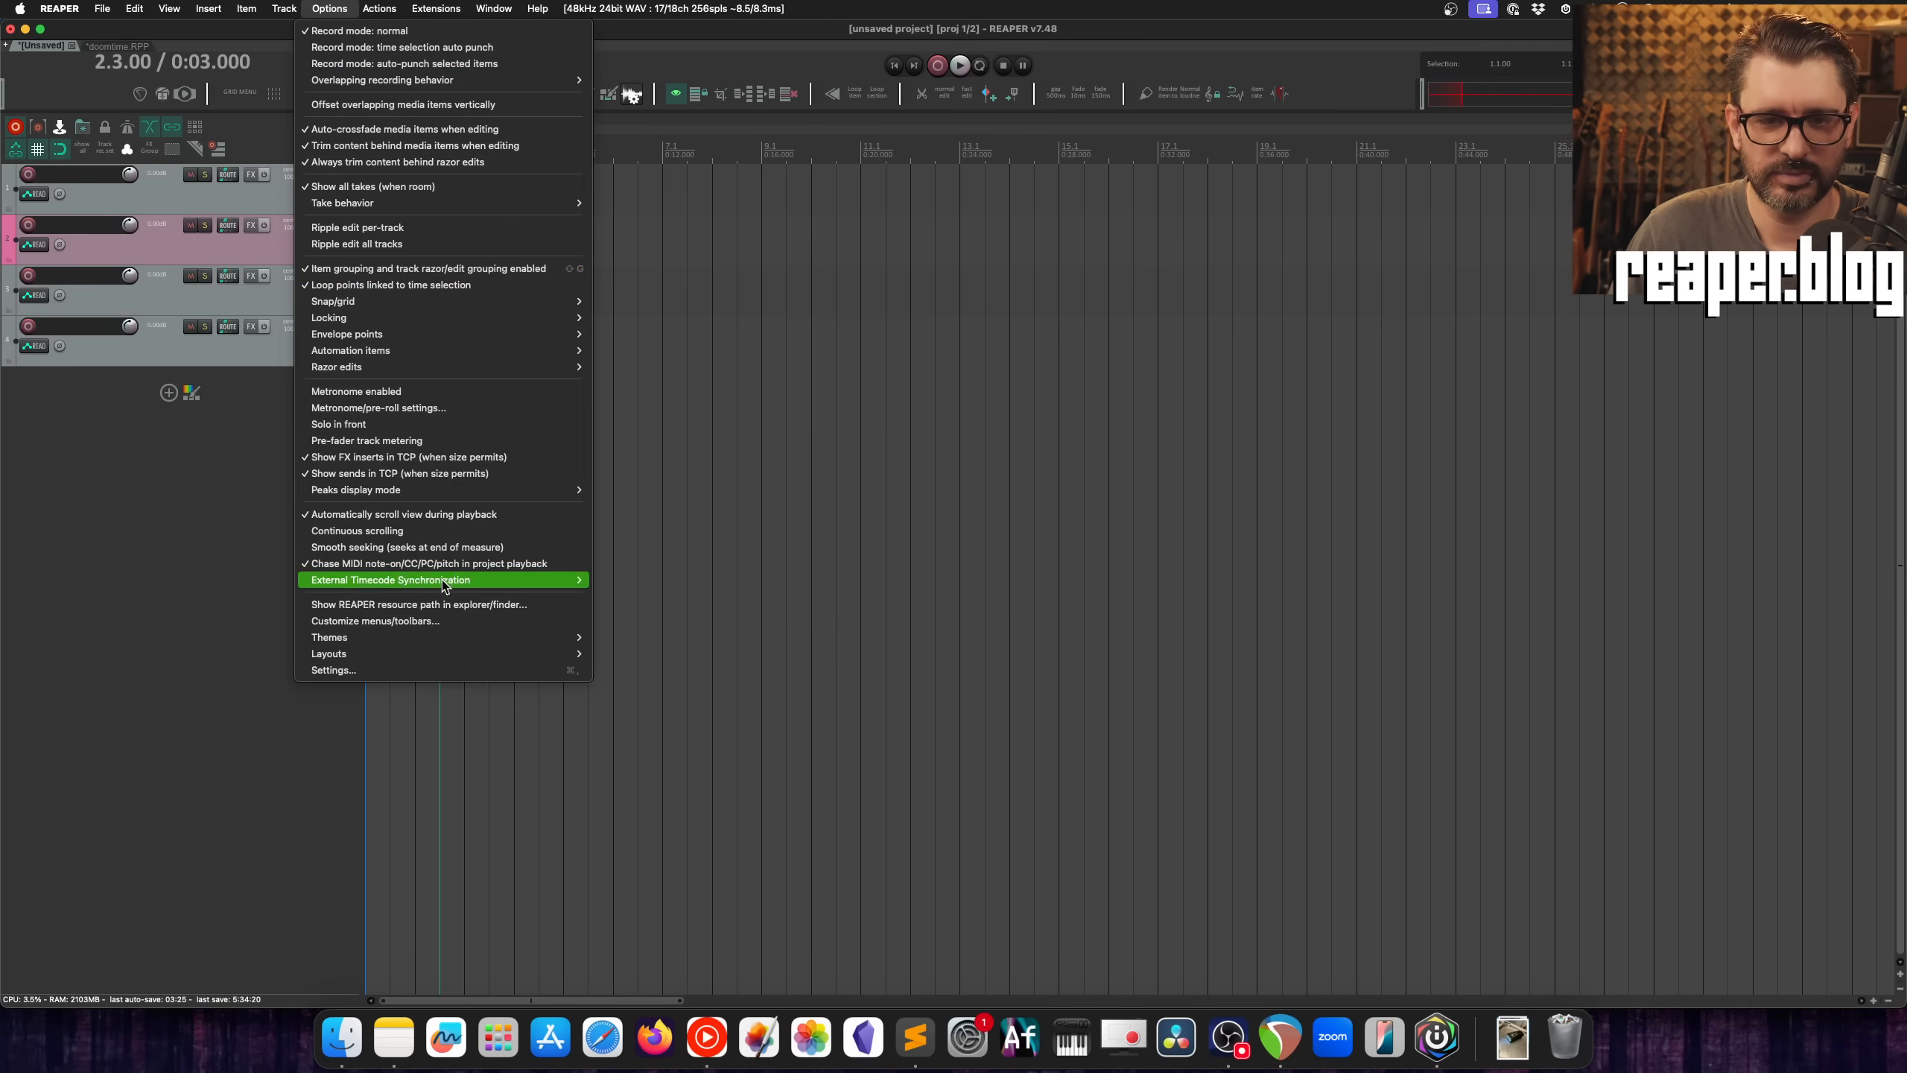
click(441, 621)
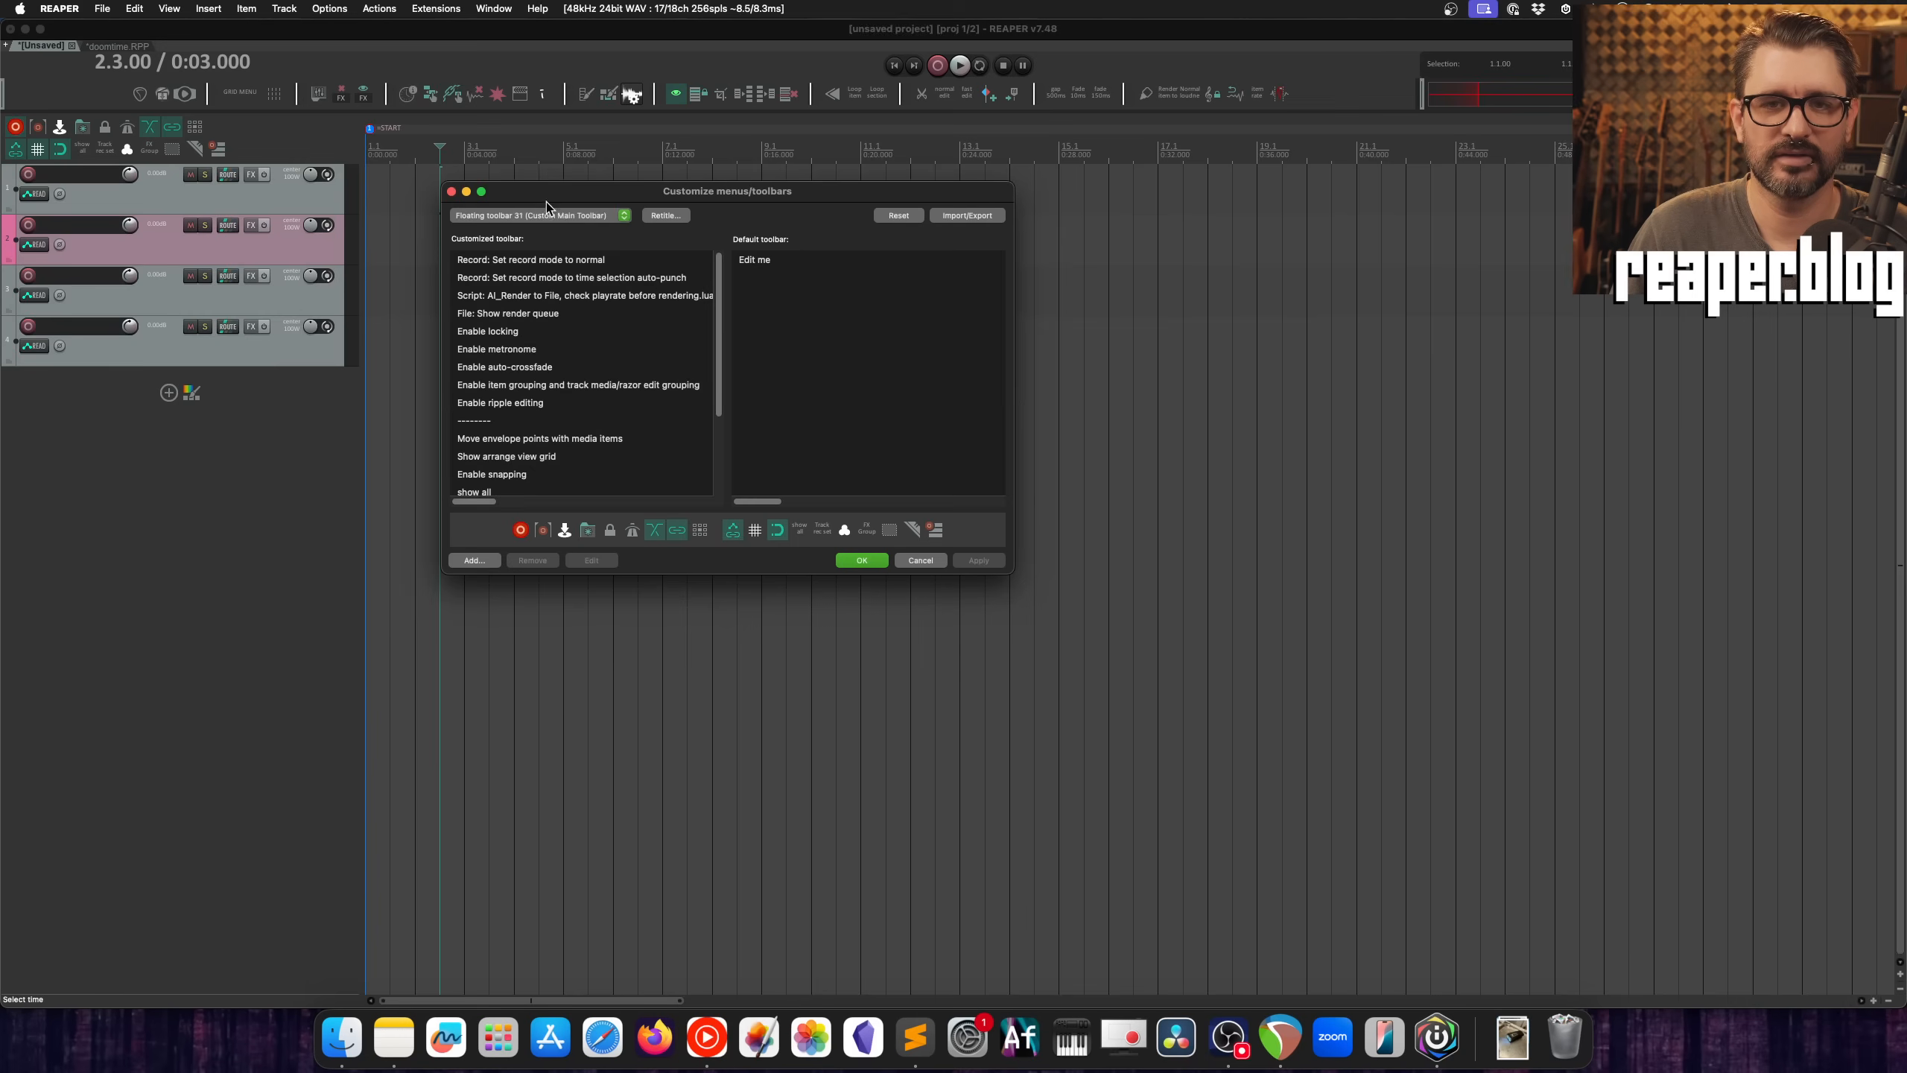
click(541, 215)
scroll(568, 421, up, 15)
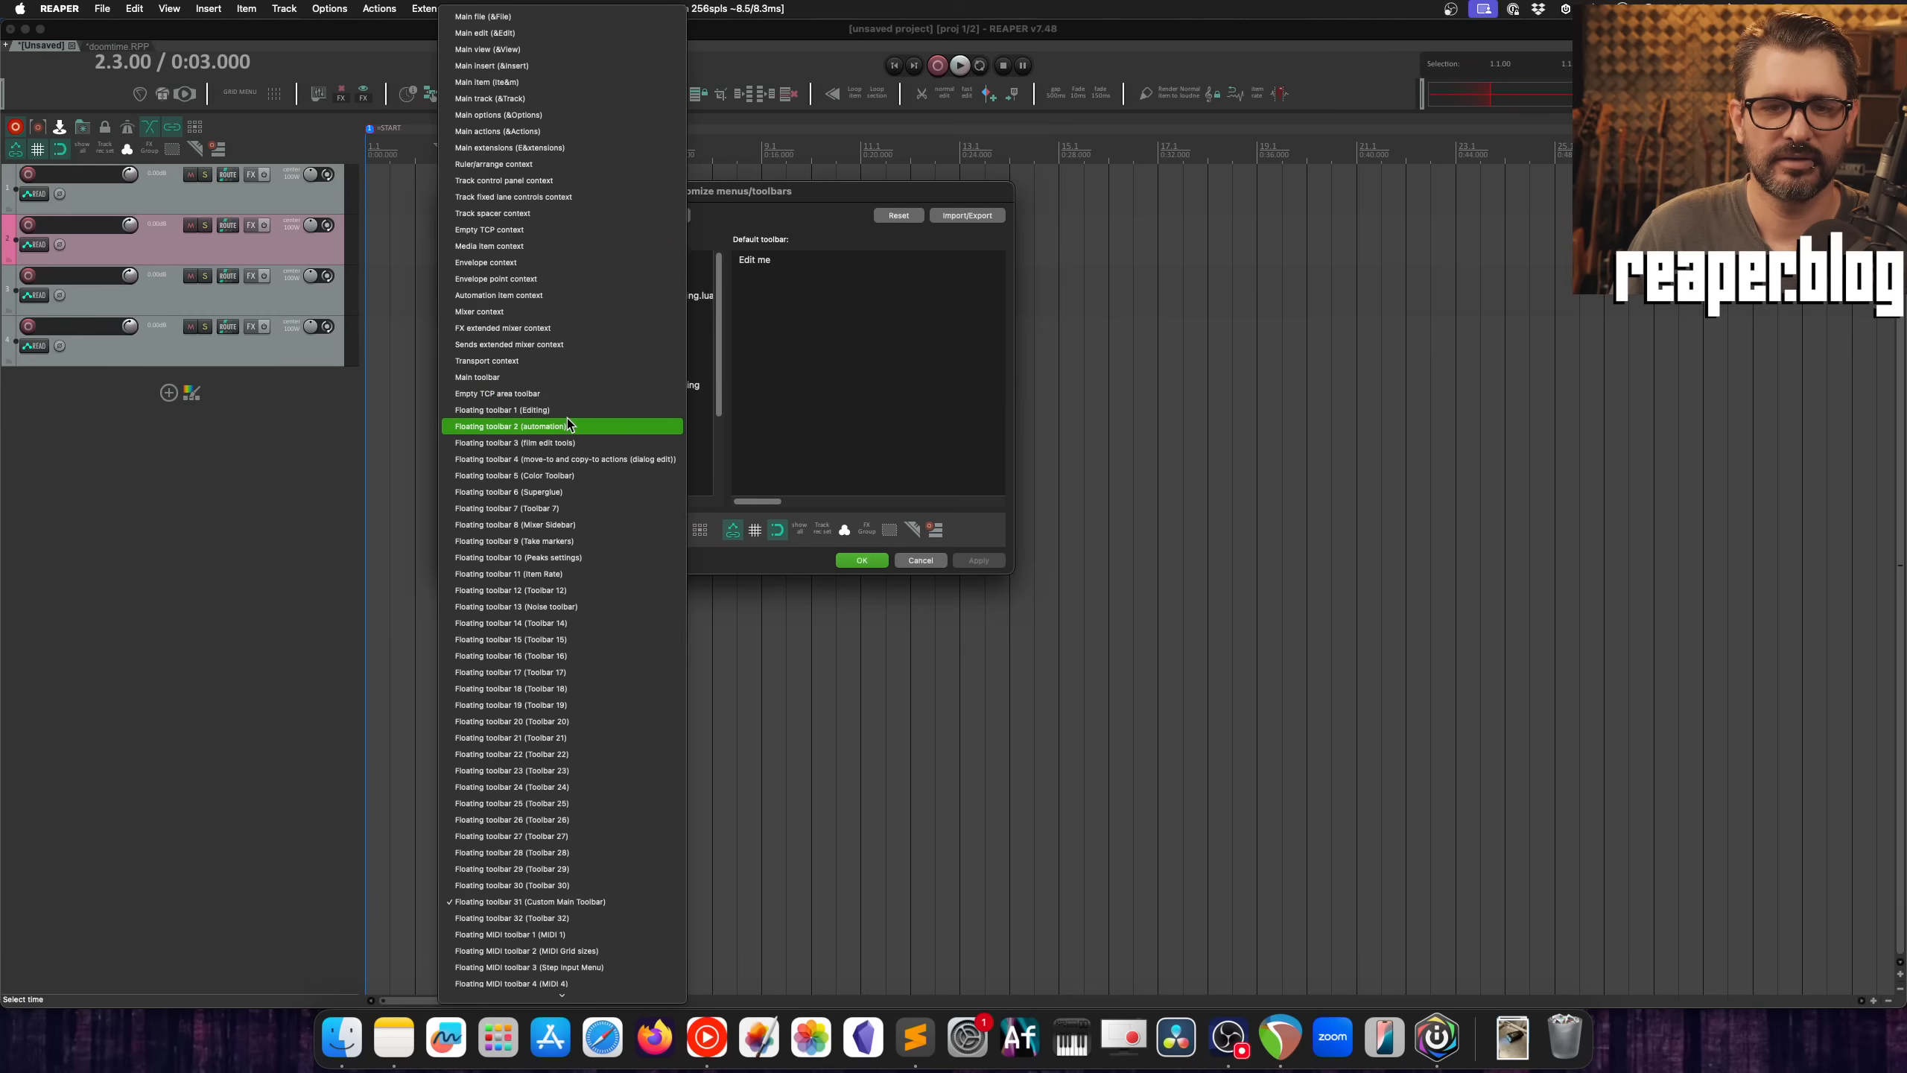
click(578, 229)
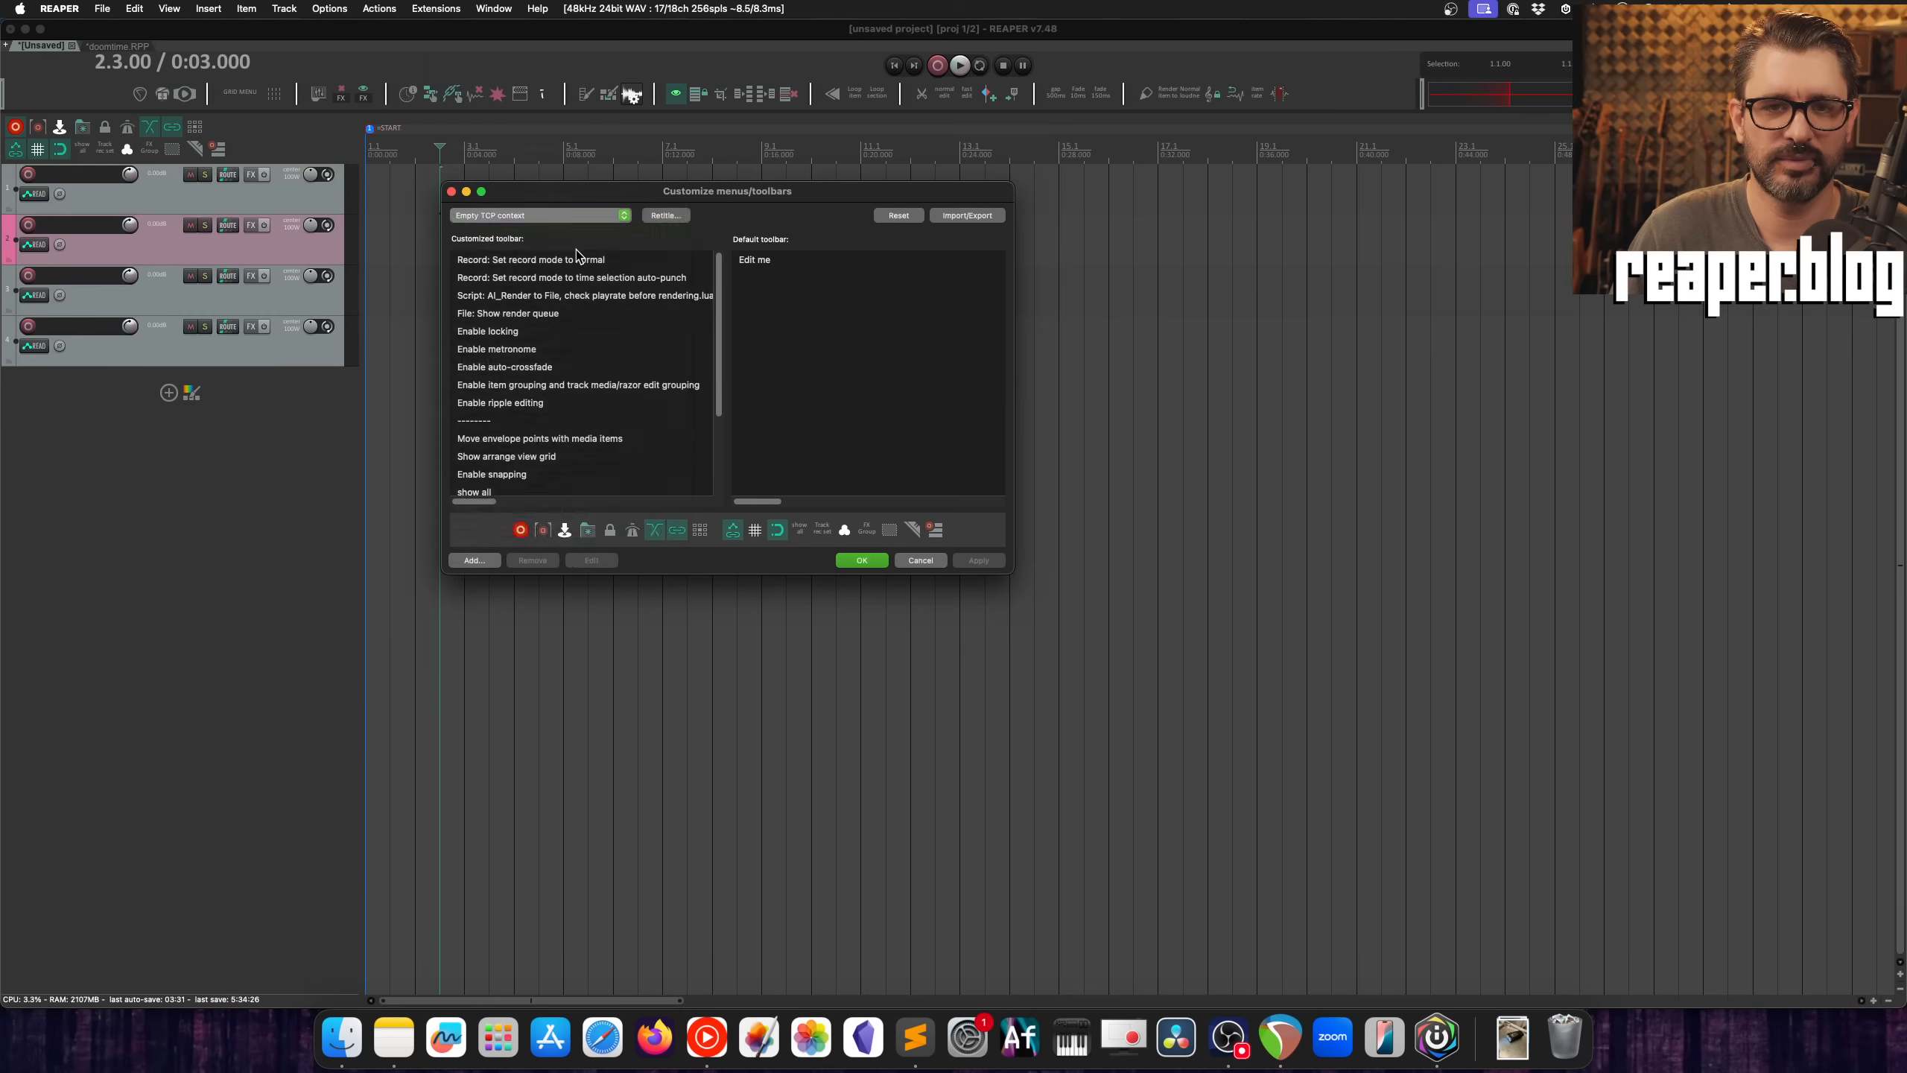
click(578, 215)
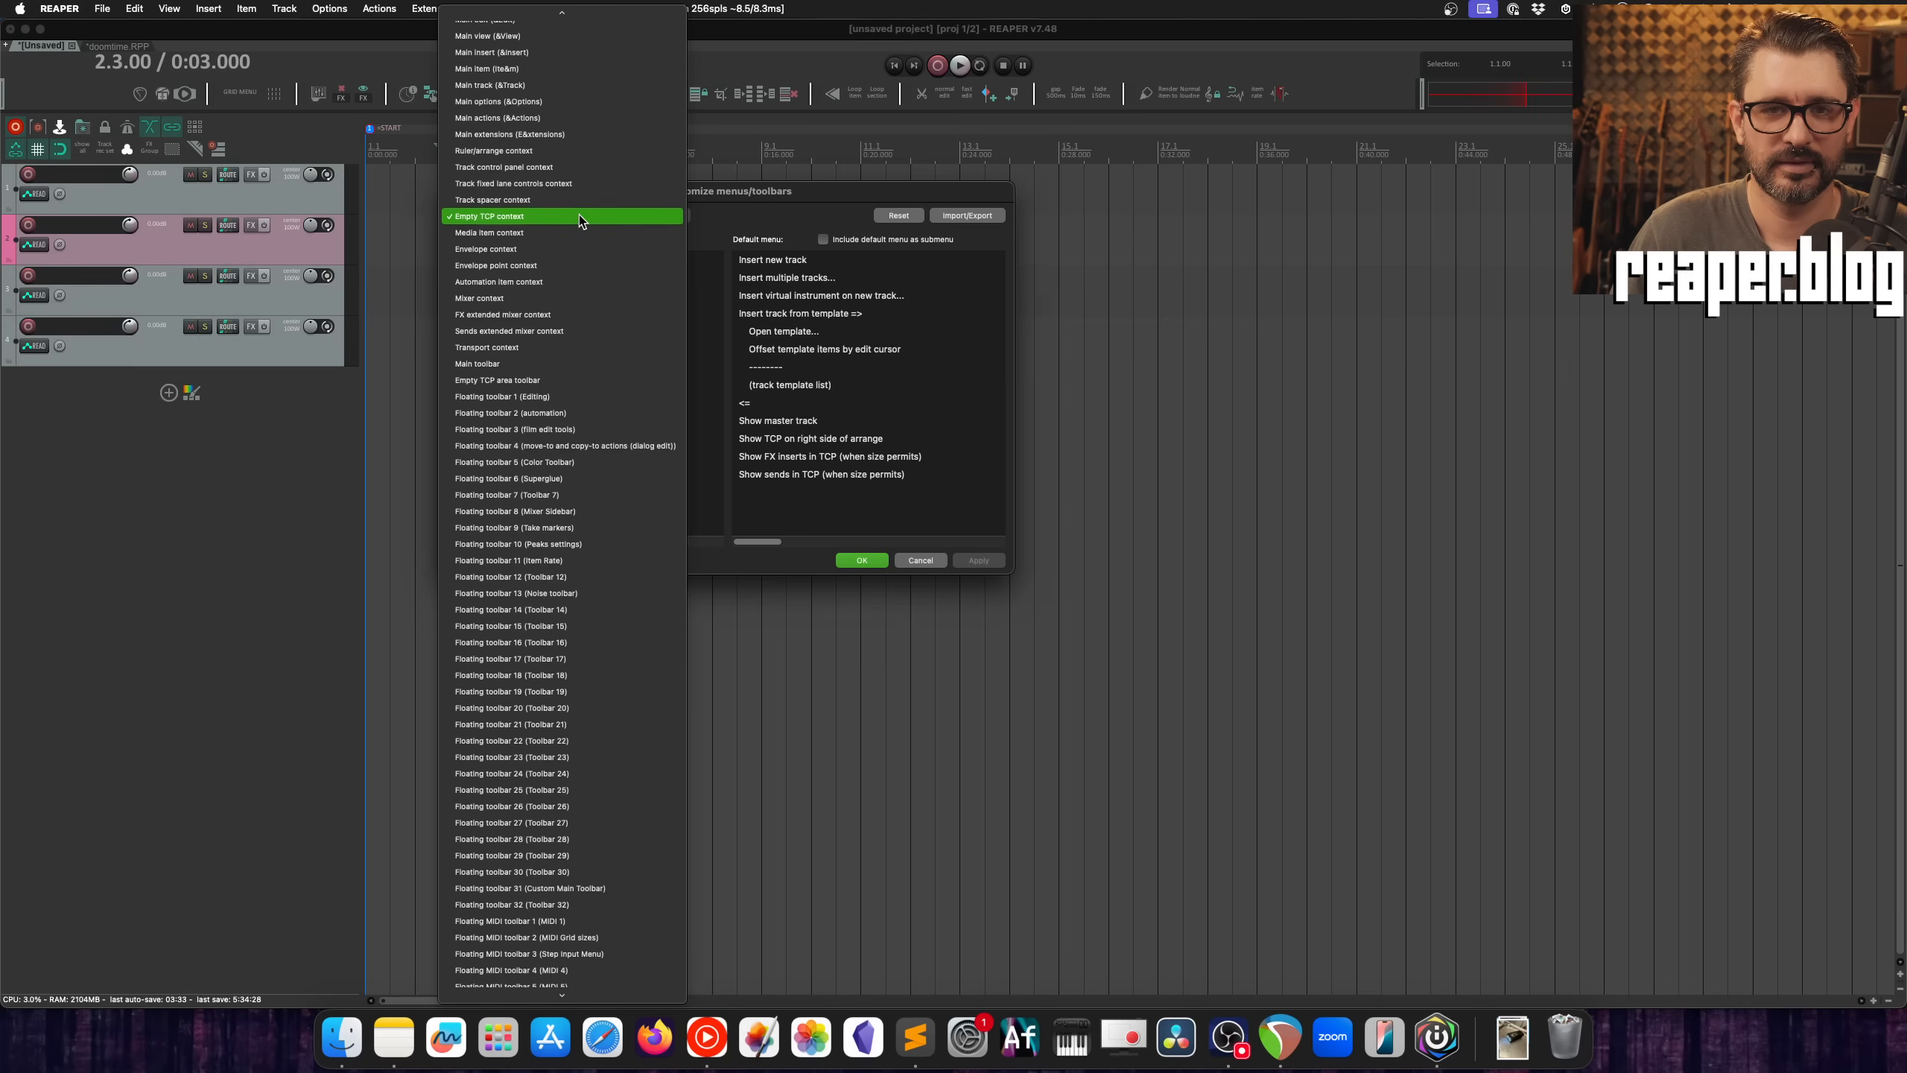
click(584, 379)
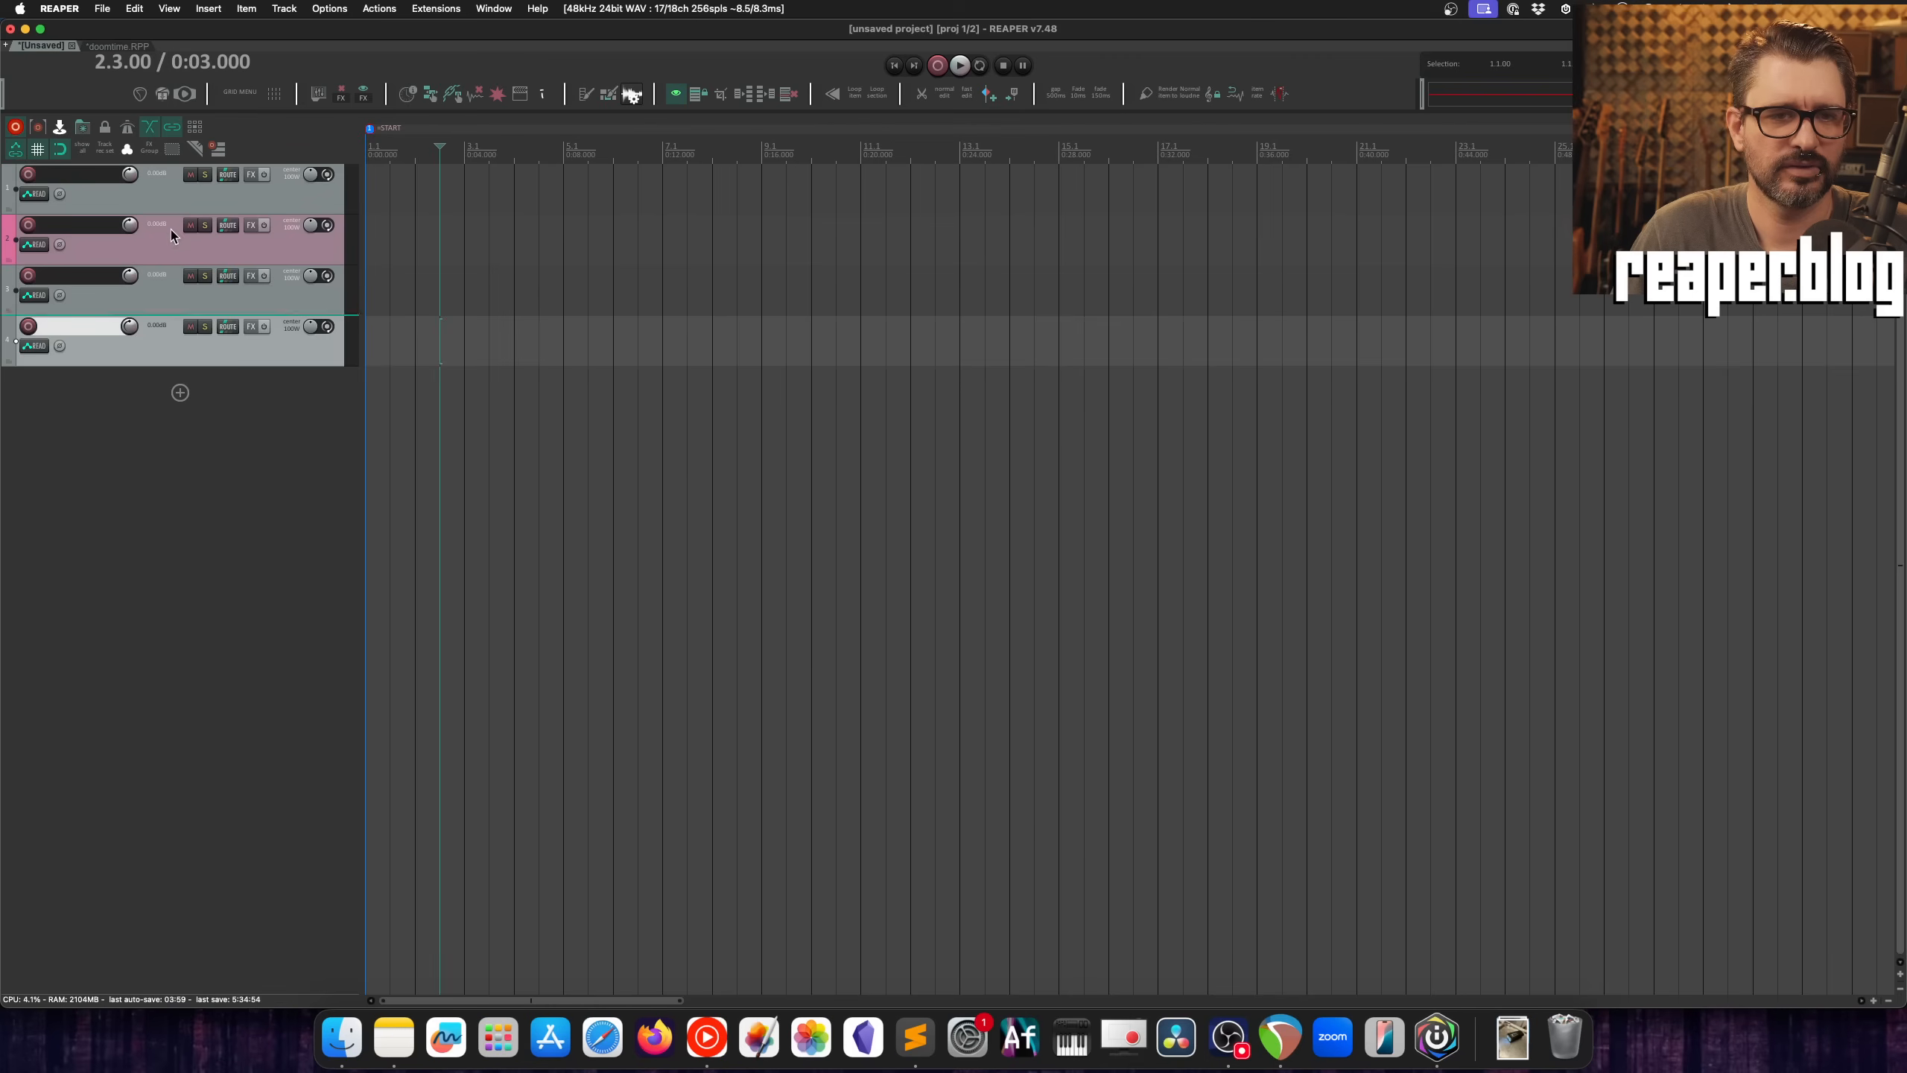
Step: Pin the pink track to the top of the arrange view
click(168, 232)
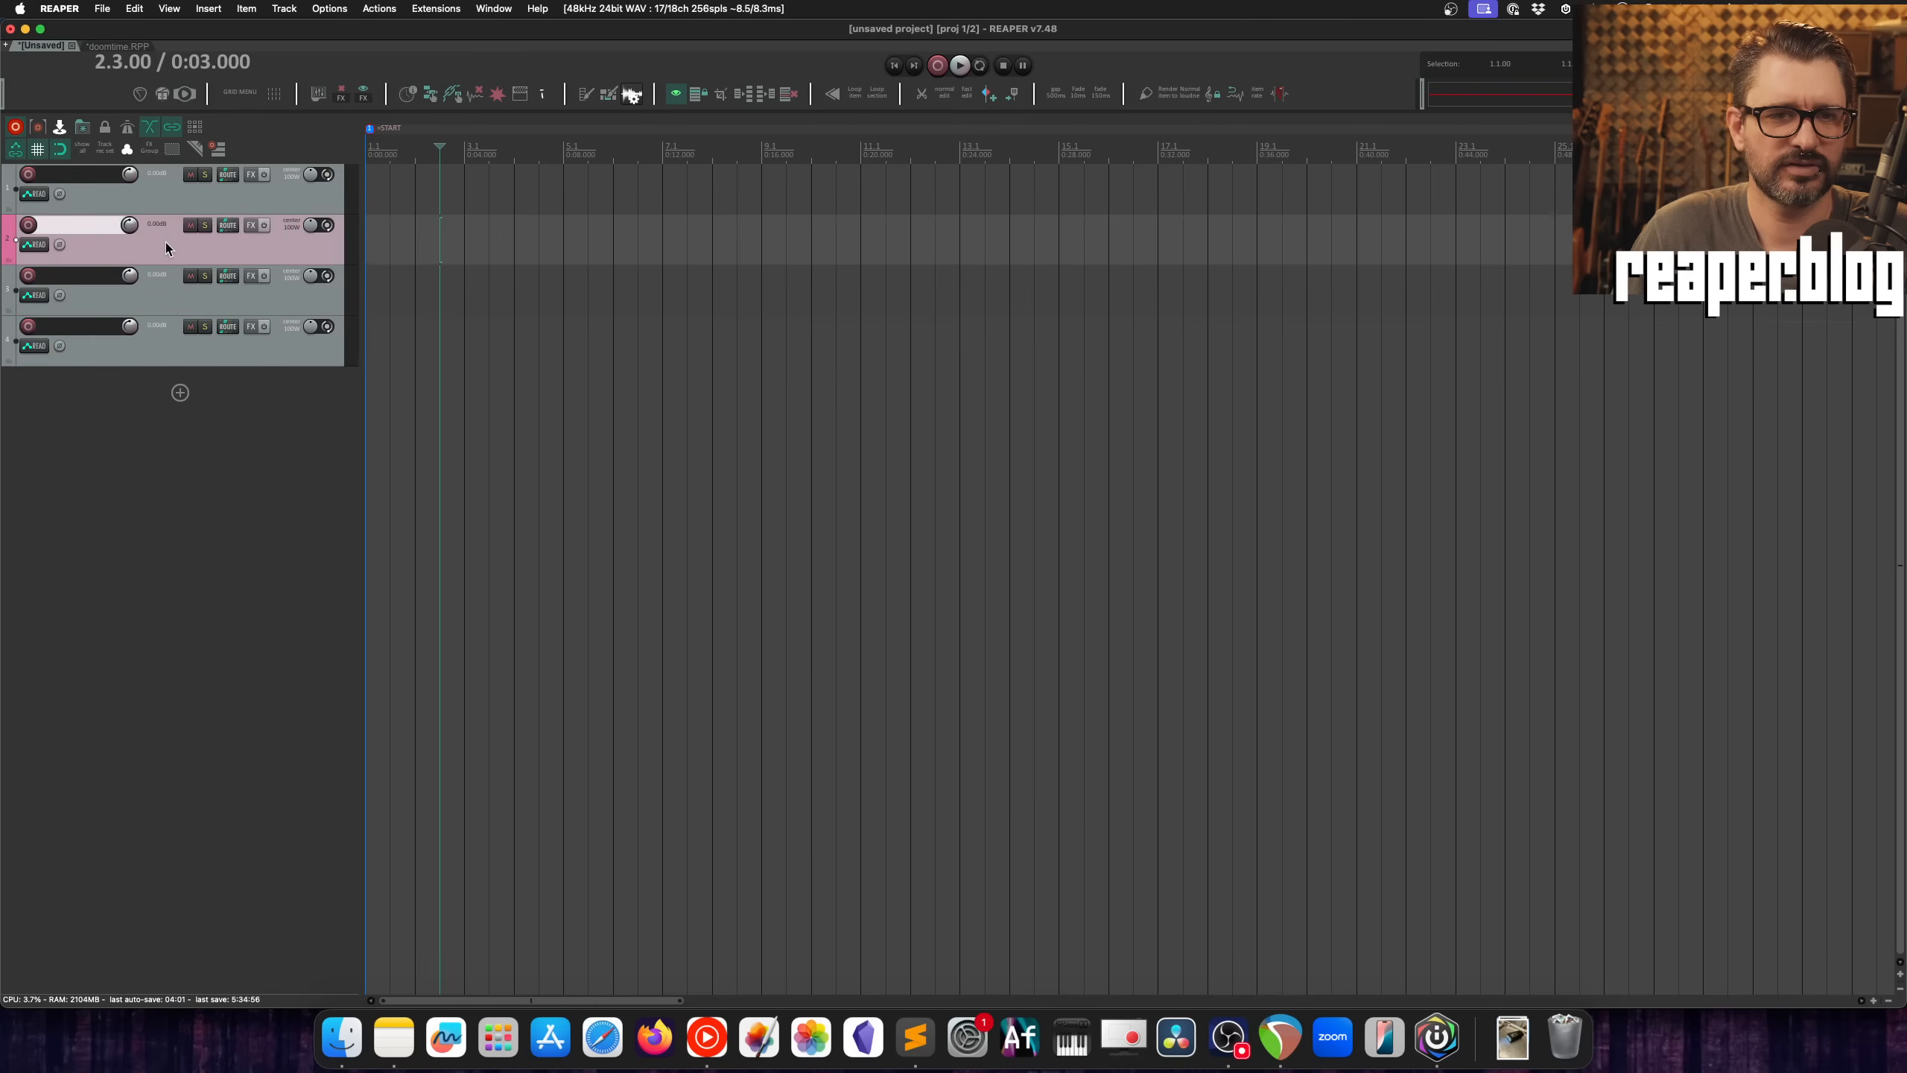
right_click(164, 238)
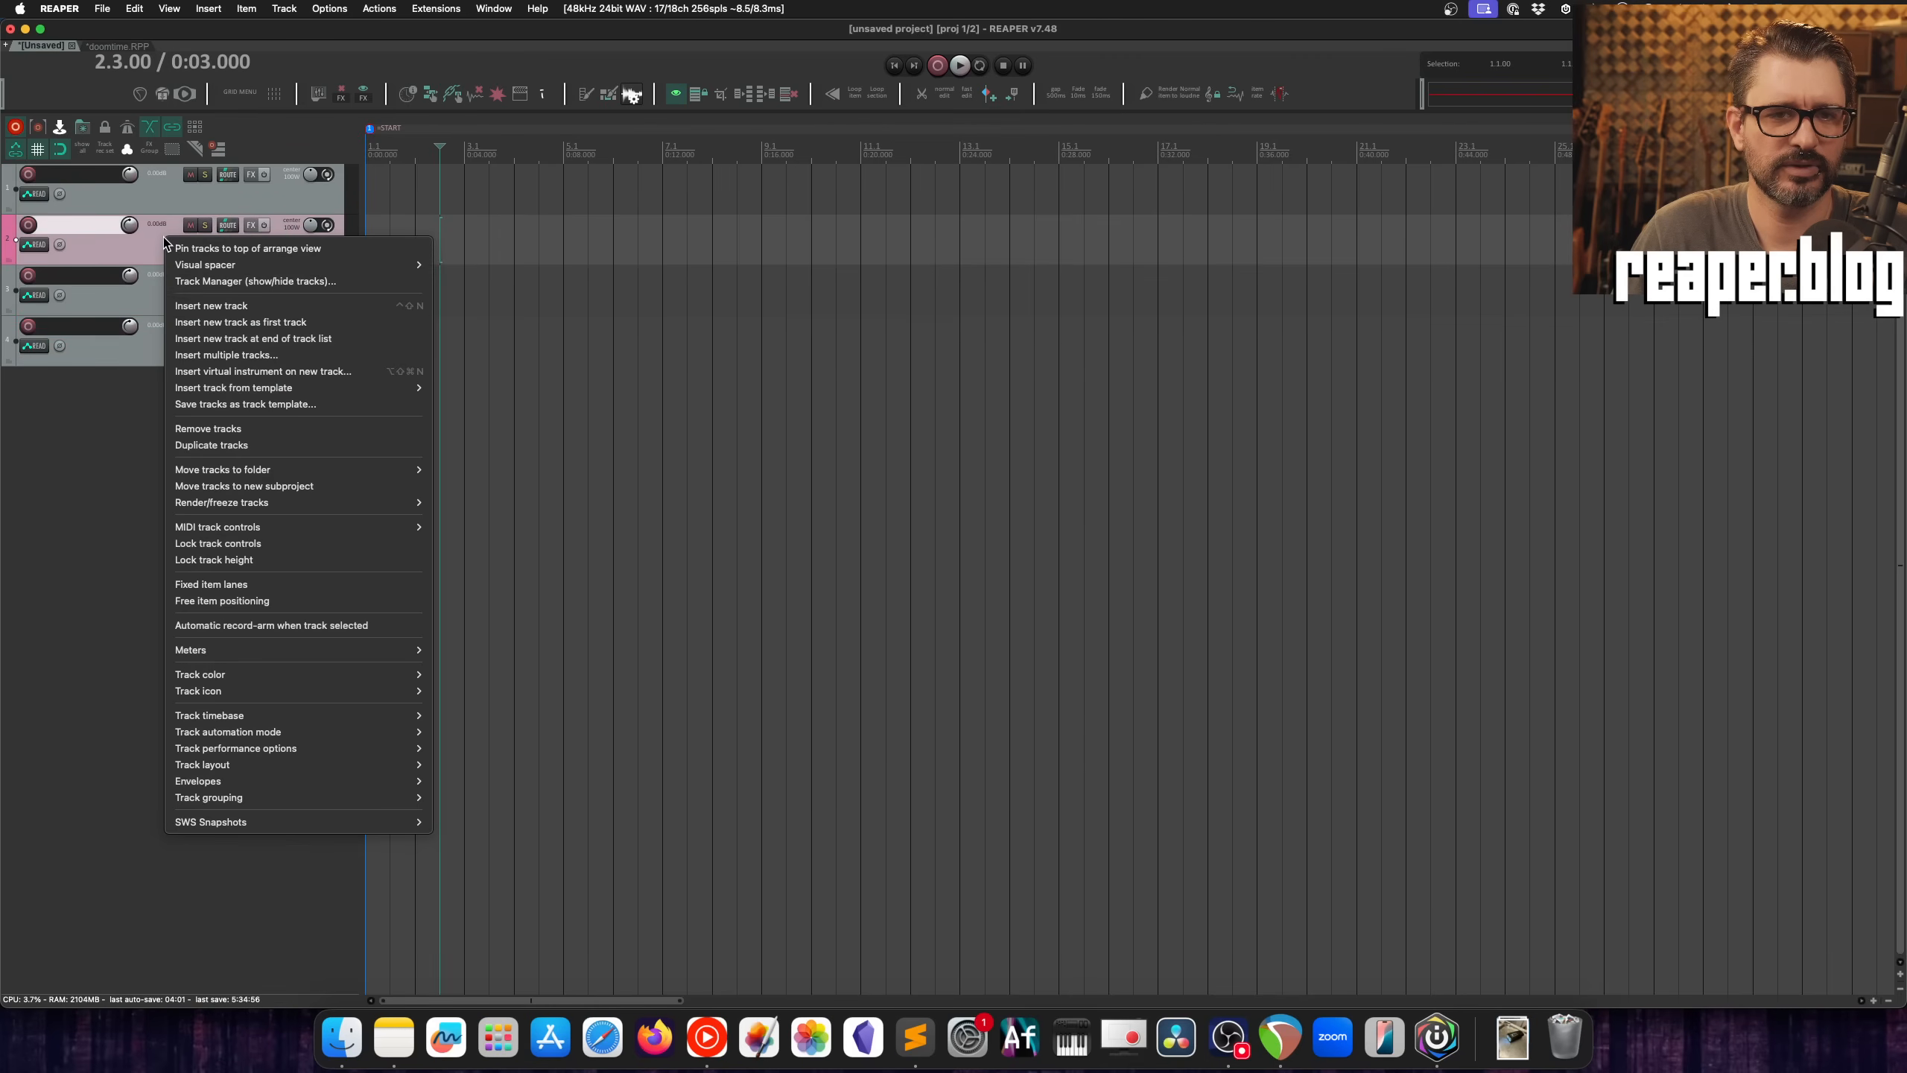
click(223, 241)
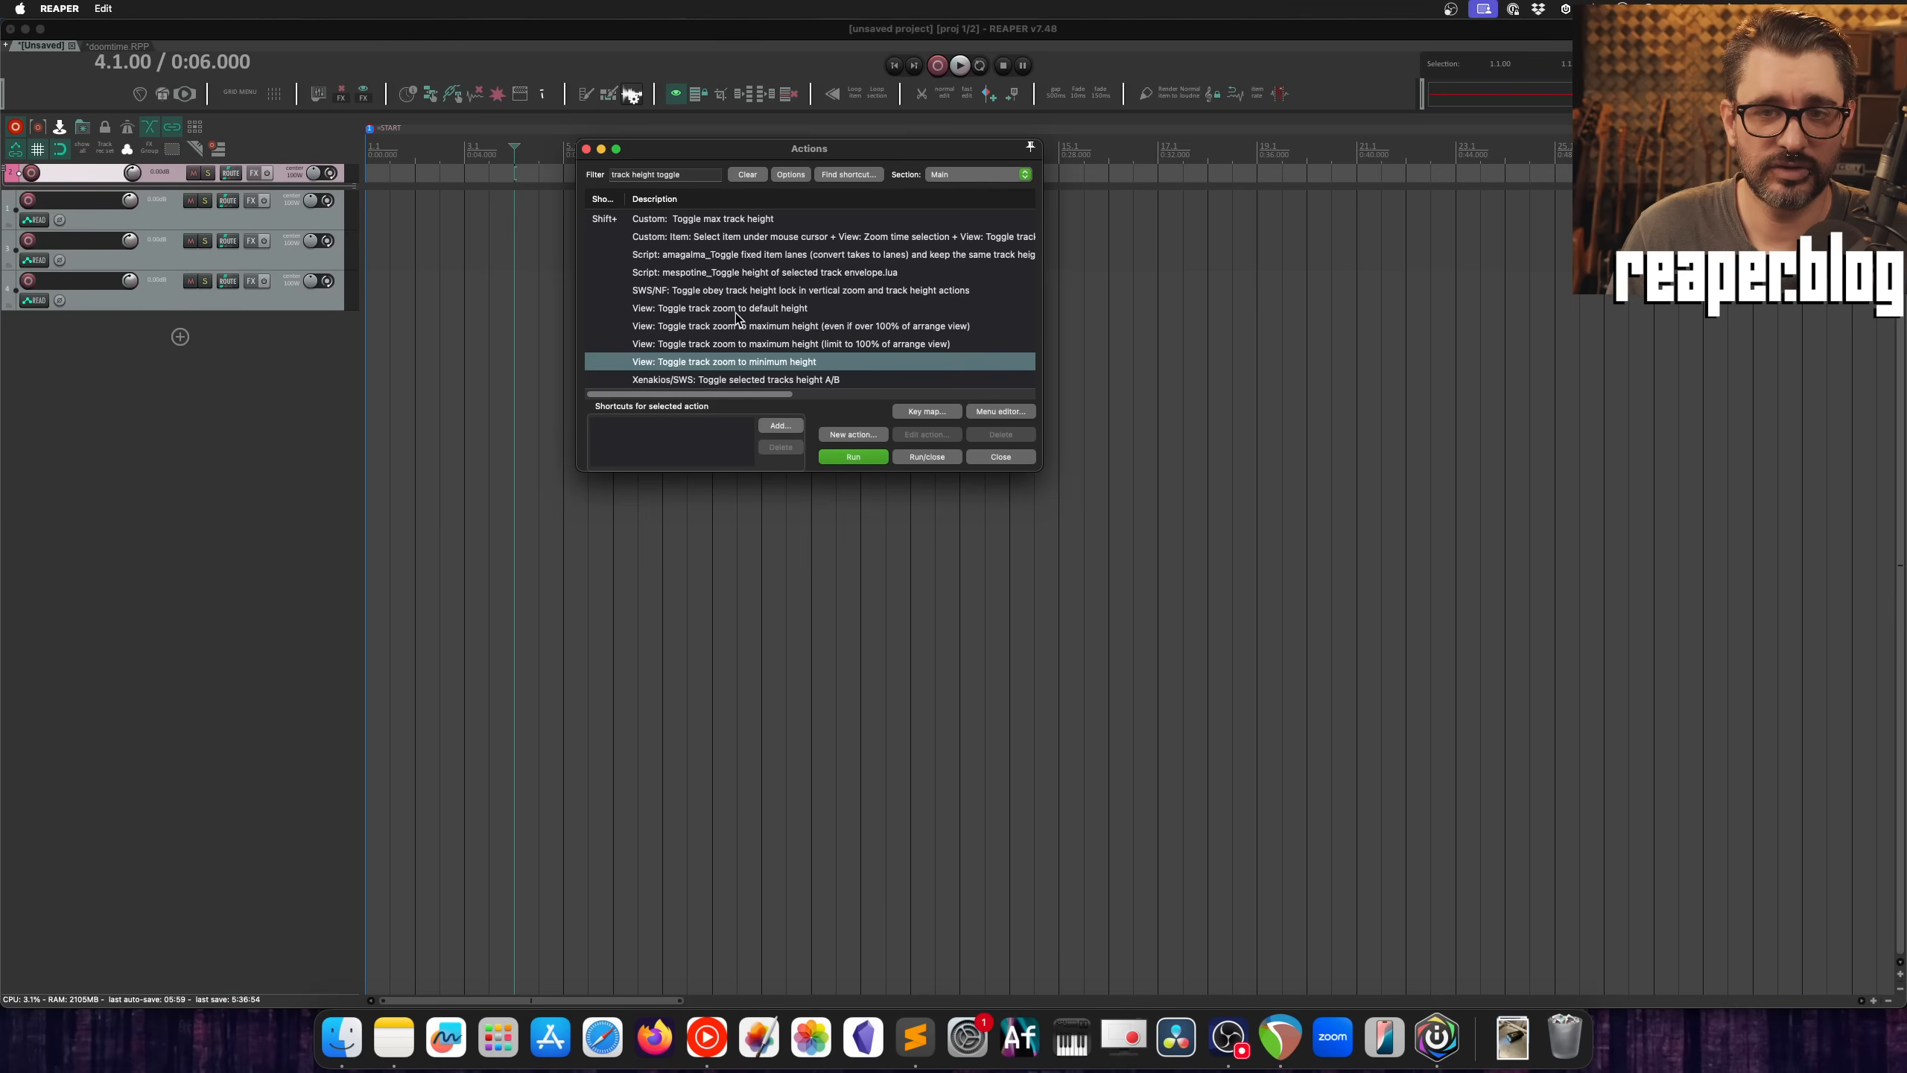
Step: Run "View: Toggle track zoom to default height", and toggle the maximum height action limited to 100% of arrange view on and off
click(736, 316)
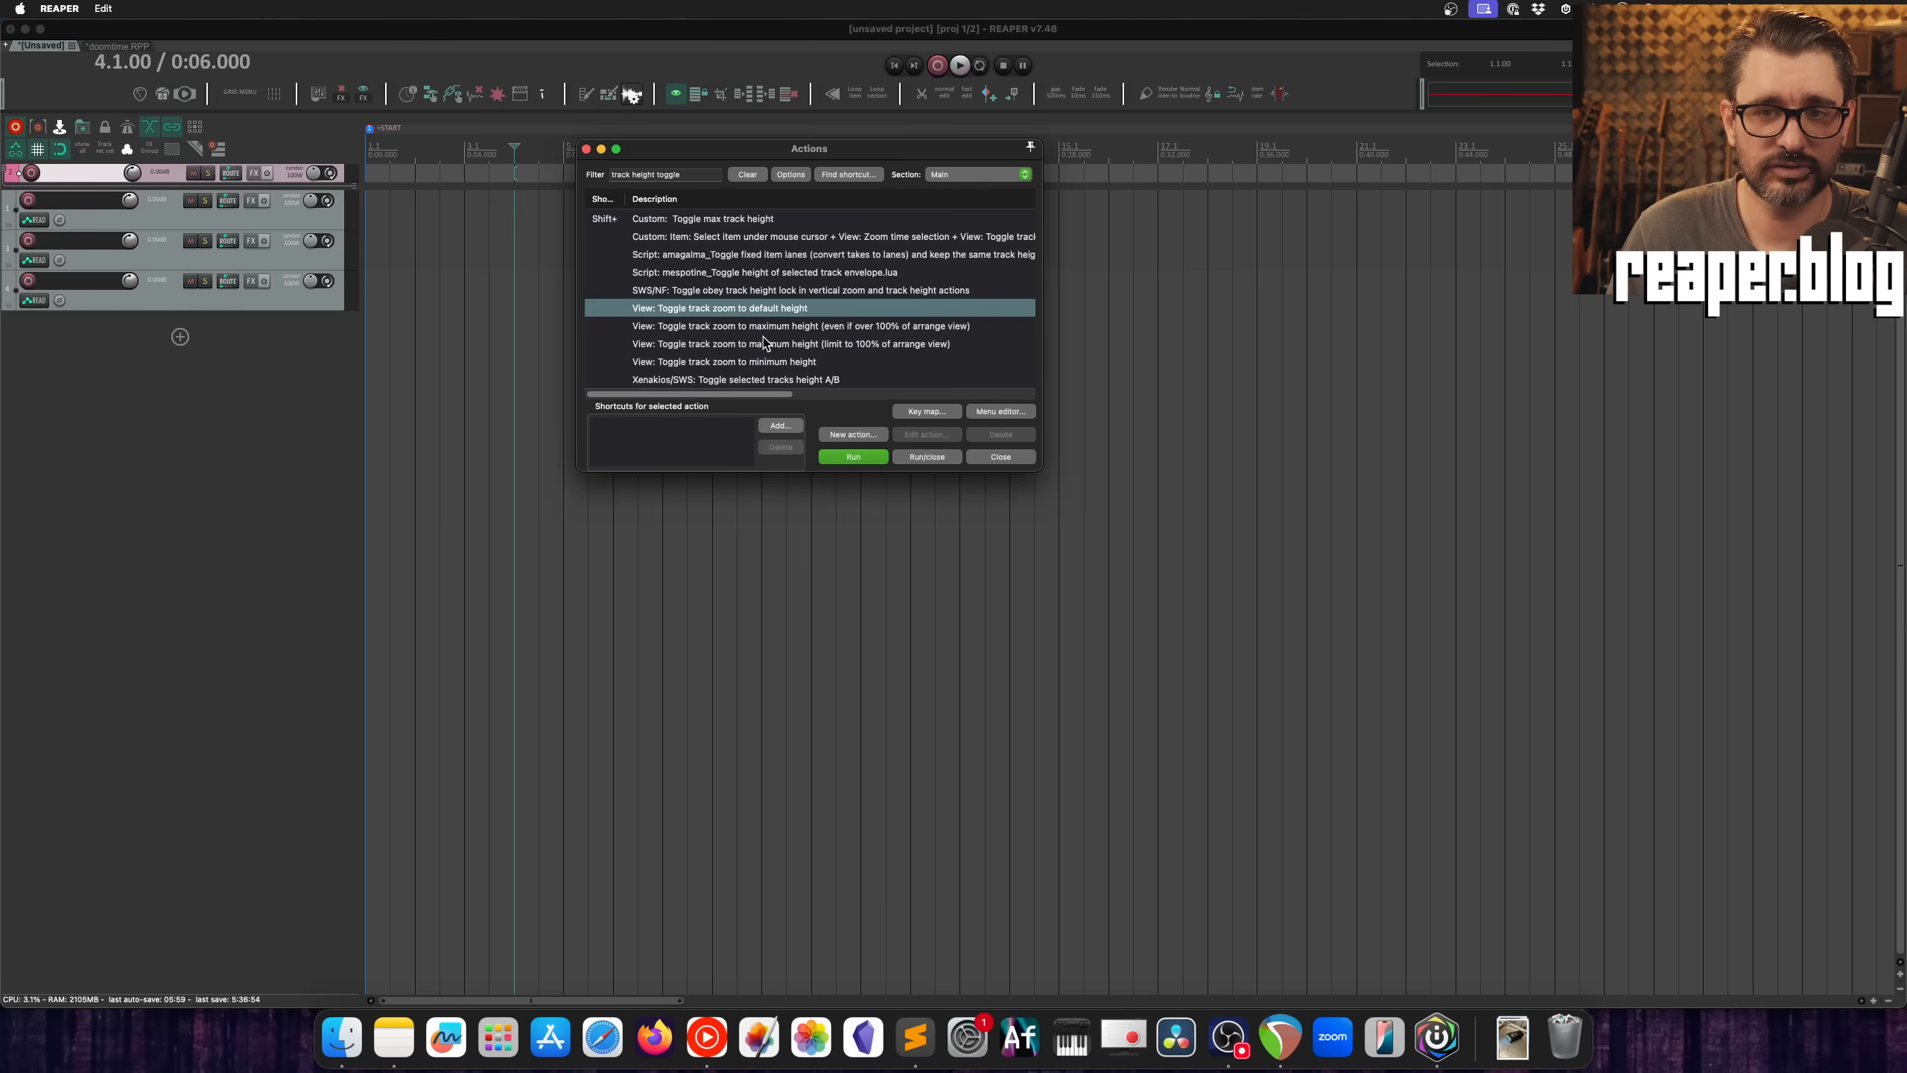
click(863, 459)
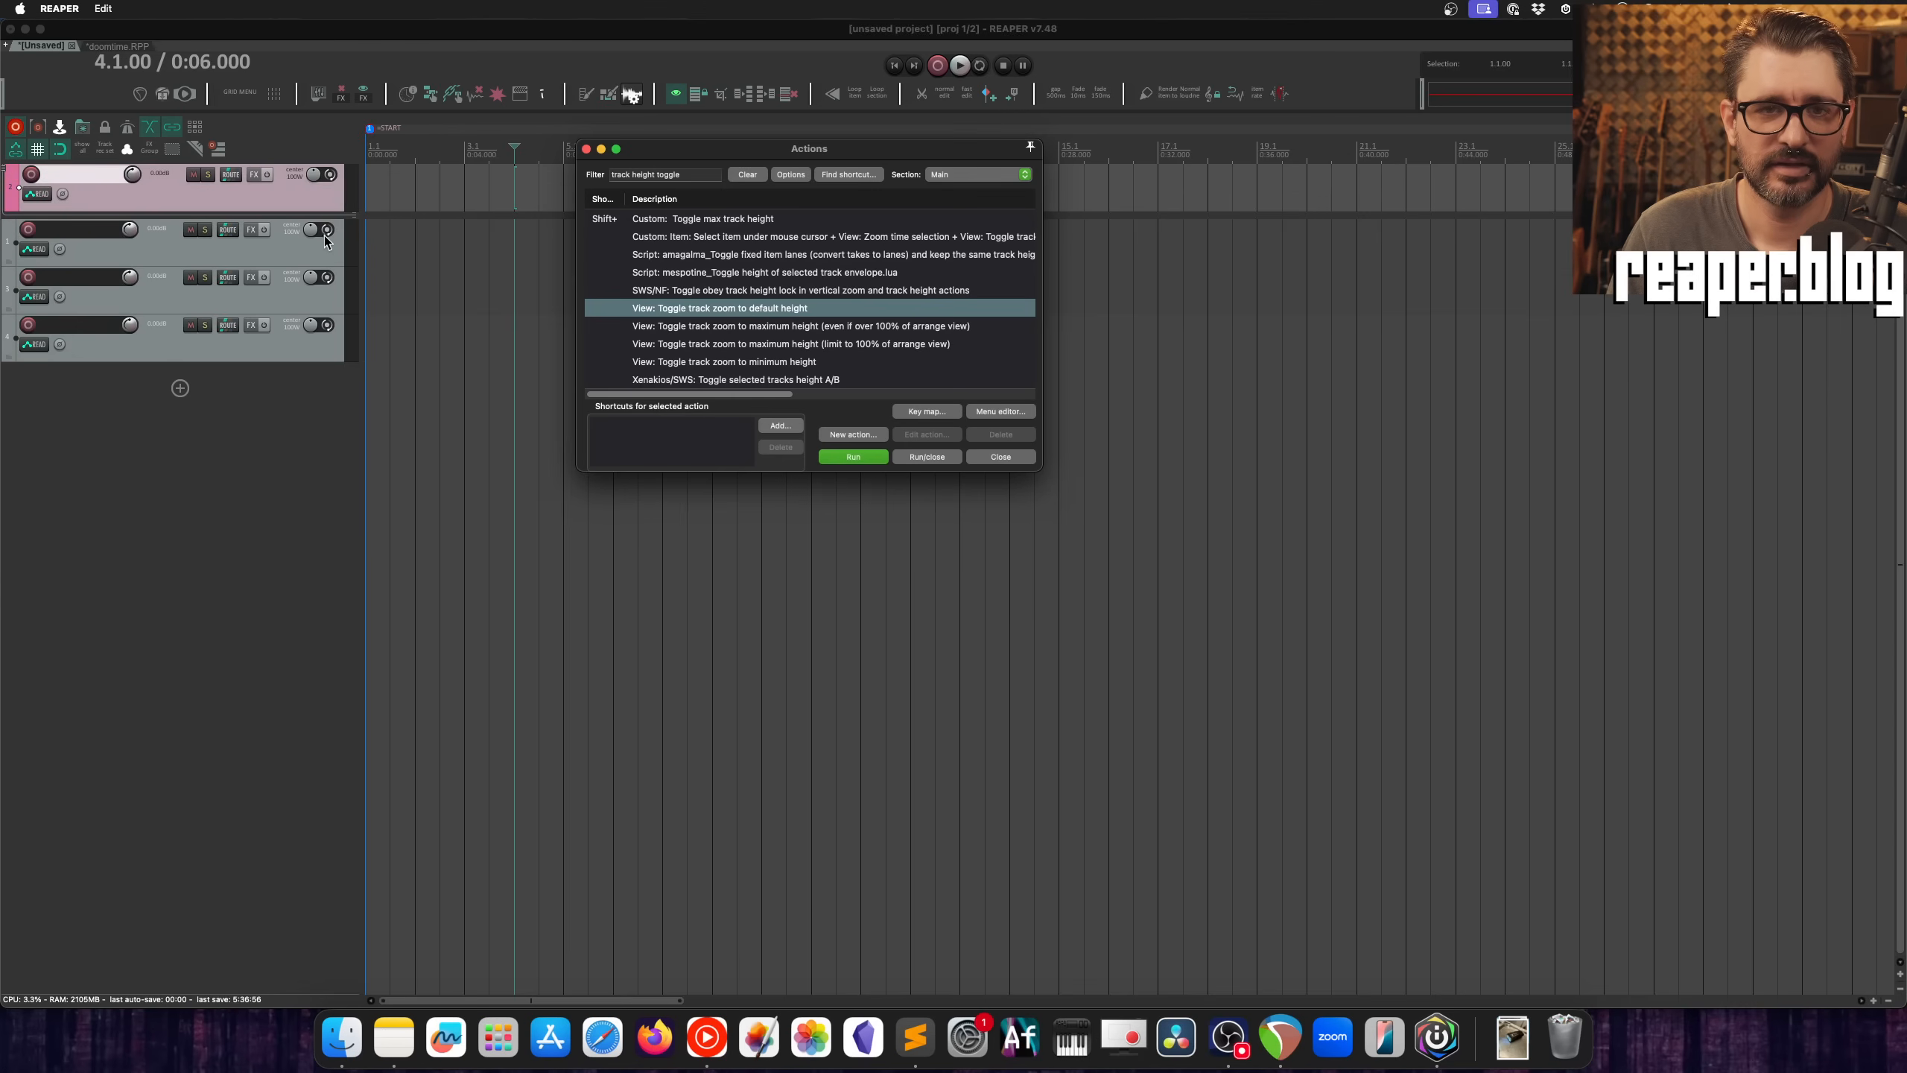
click(748, 345)
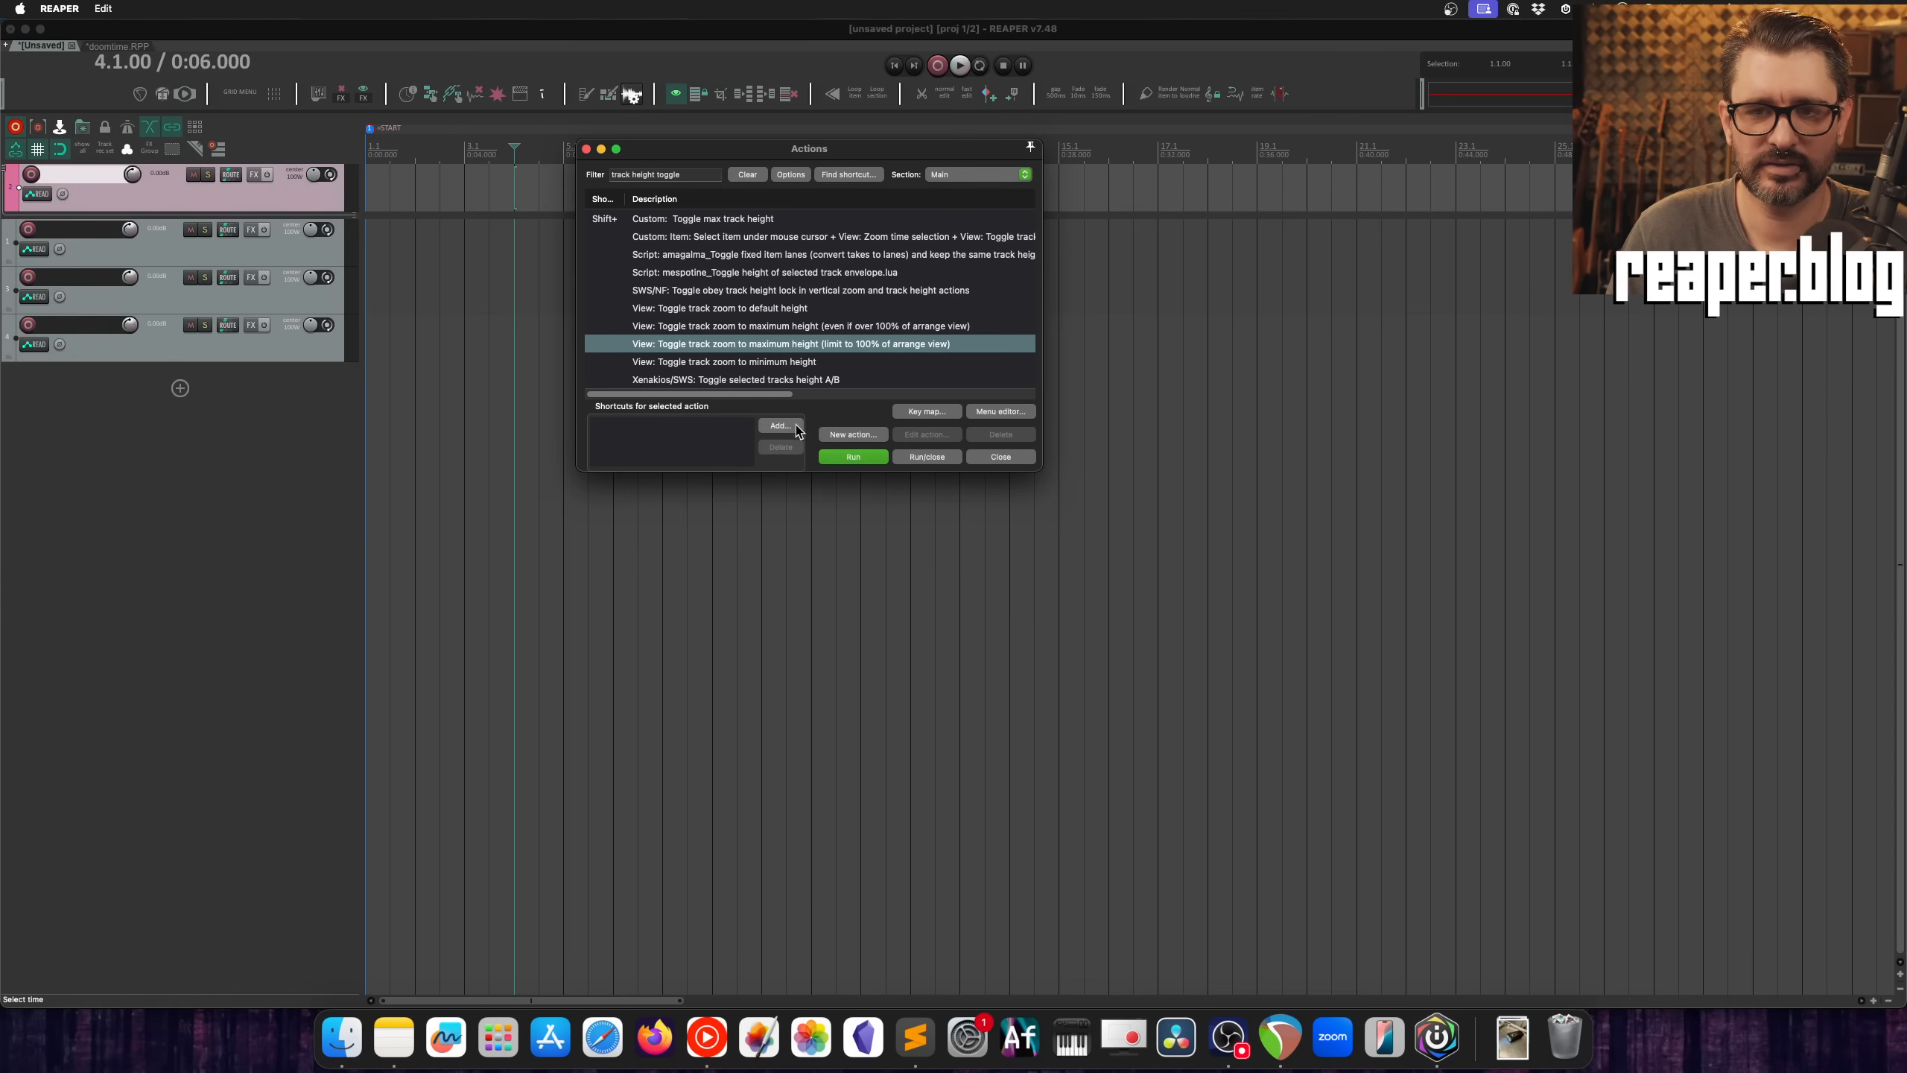
click(854, 457)
click(854, 457)
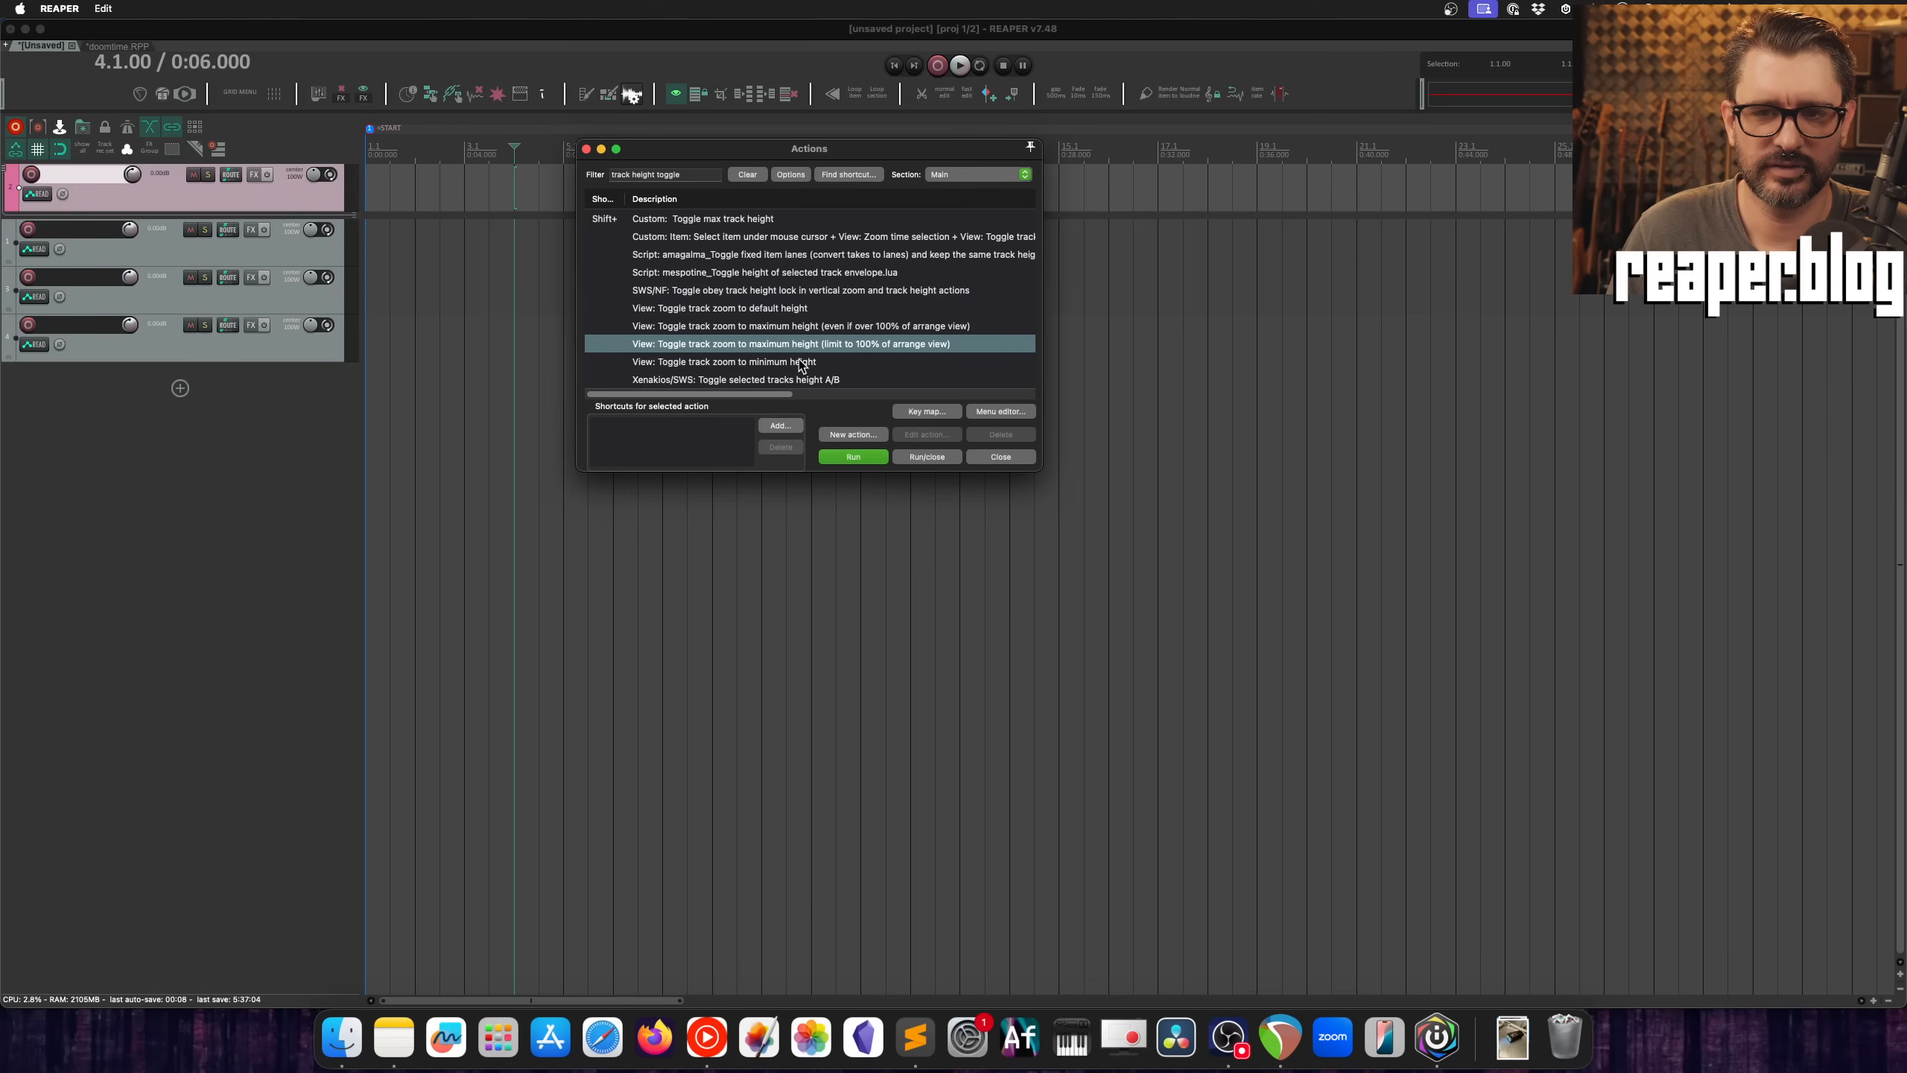
Step: Run "View: Toggle track zoom to minimum height" repeatedly to test it on the pinned track
click(799, 361)
click(852, 457)
click(858, 456)
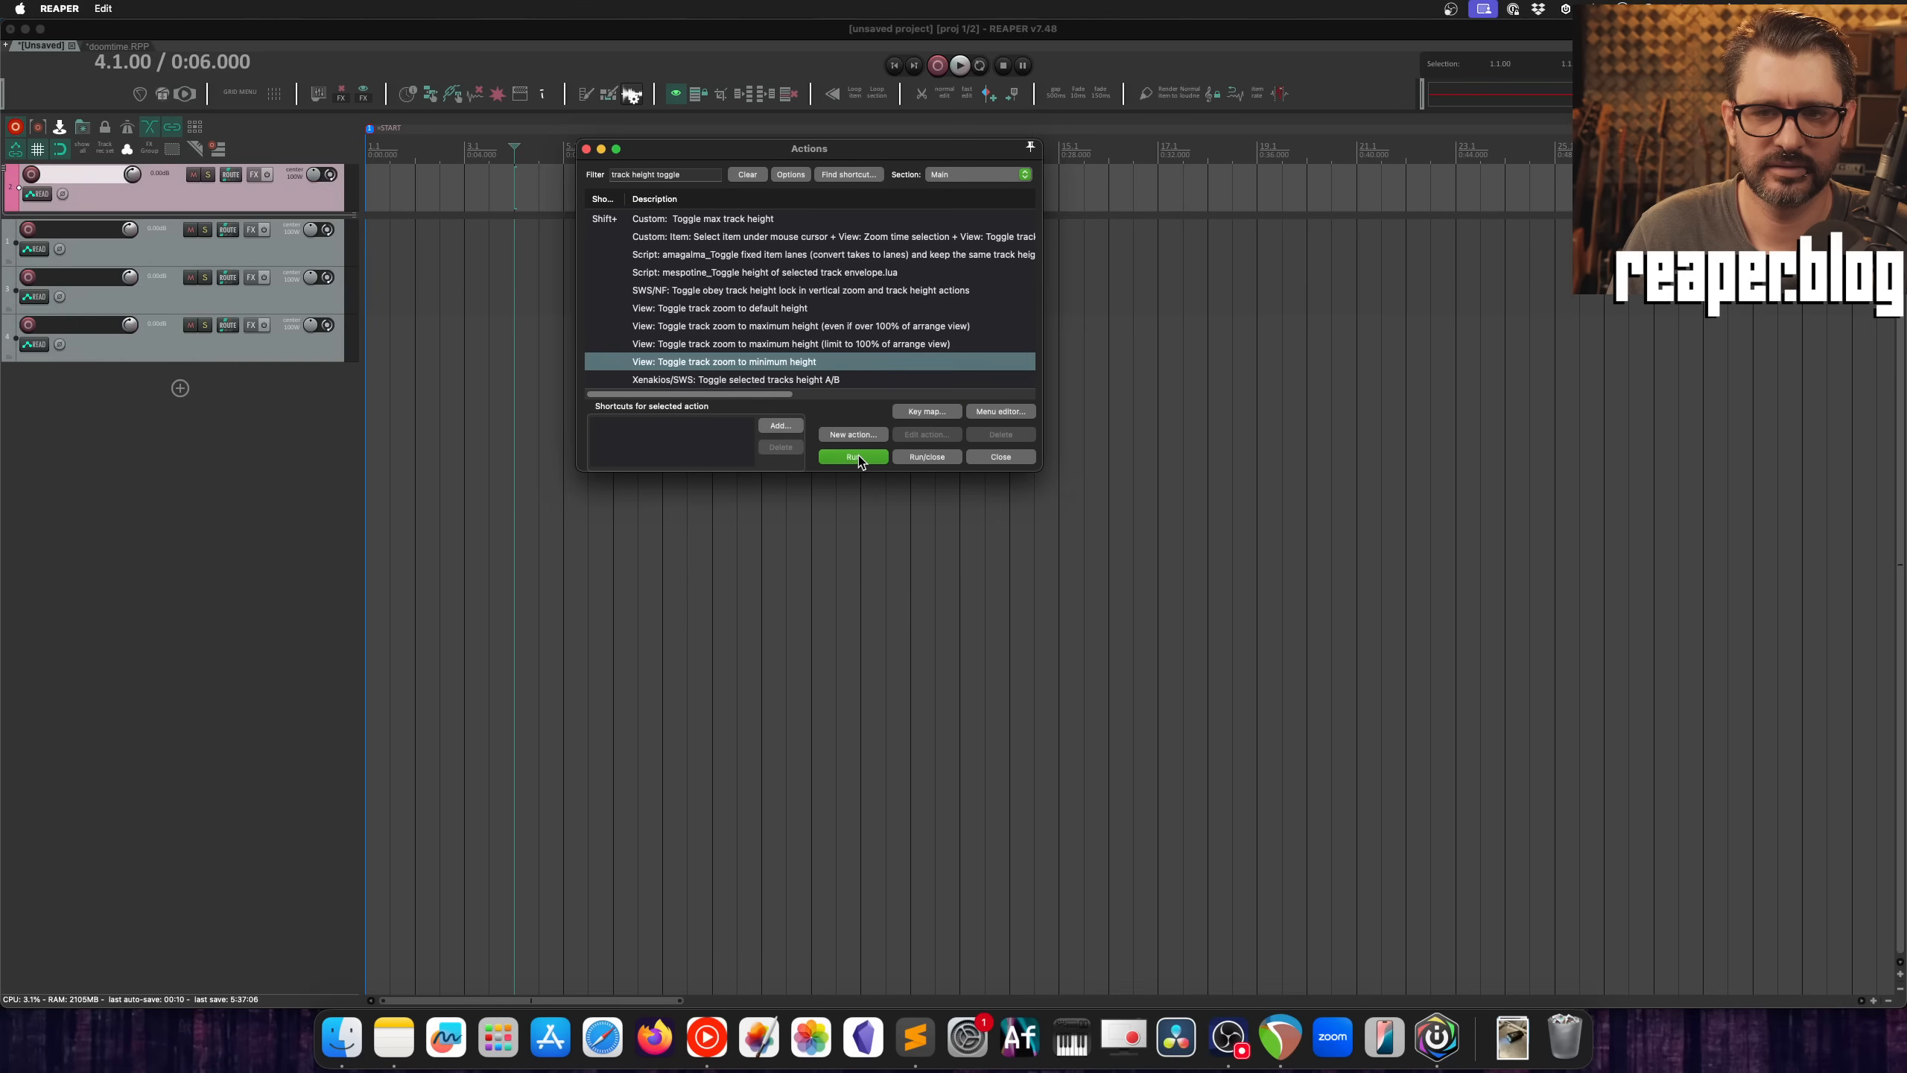
click(858, 456)
click(859, 456)
click(859, 456)
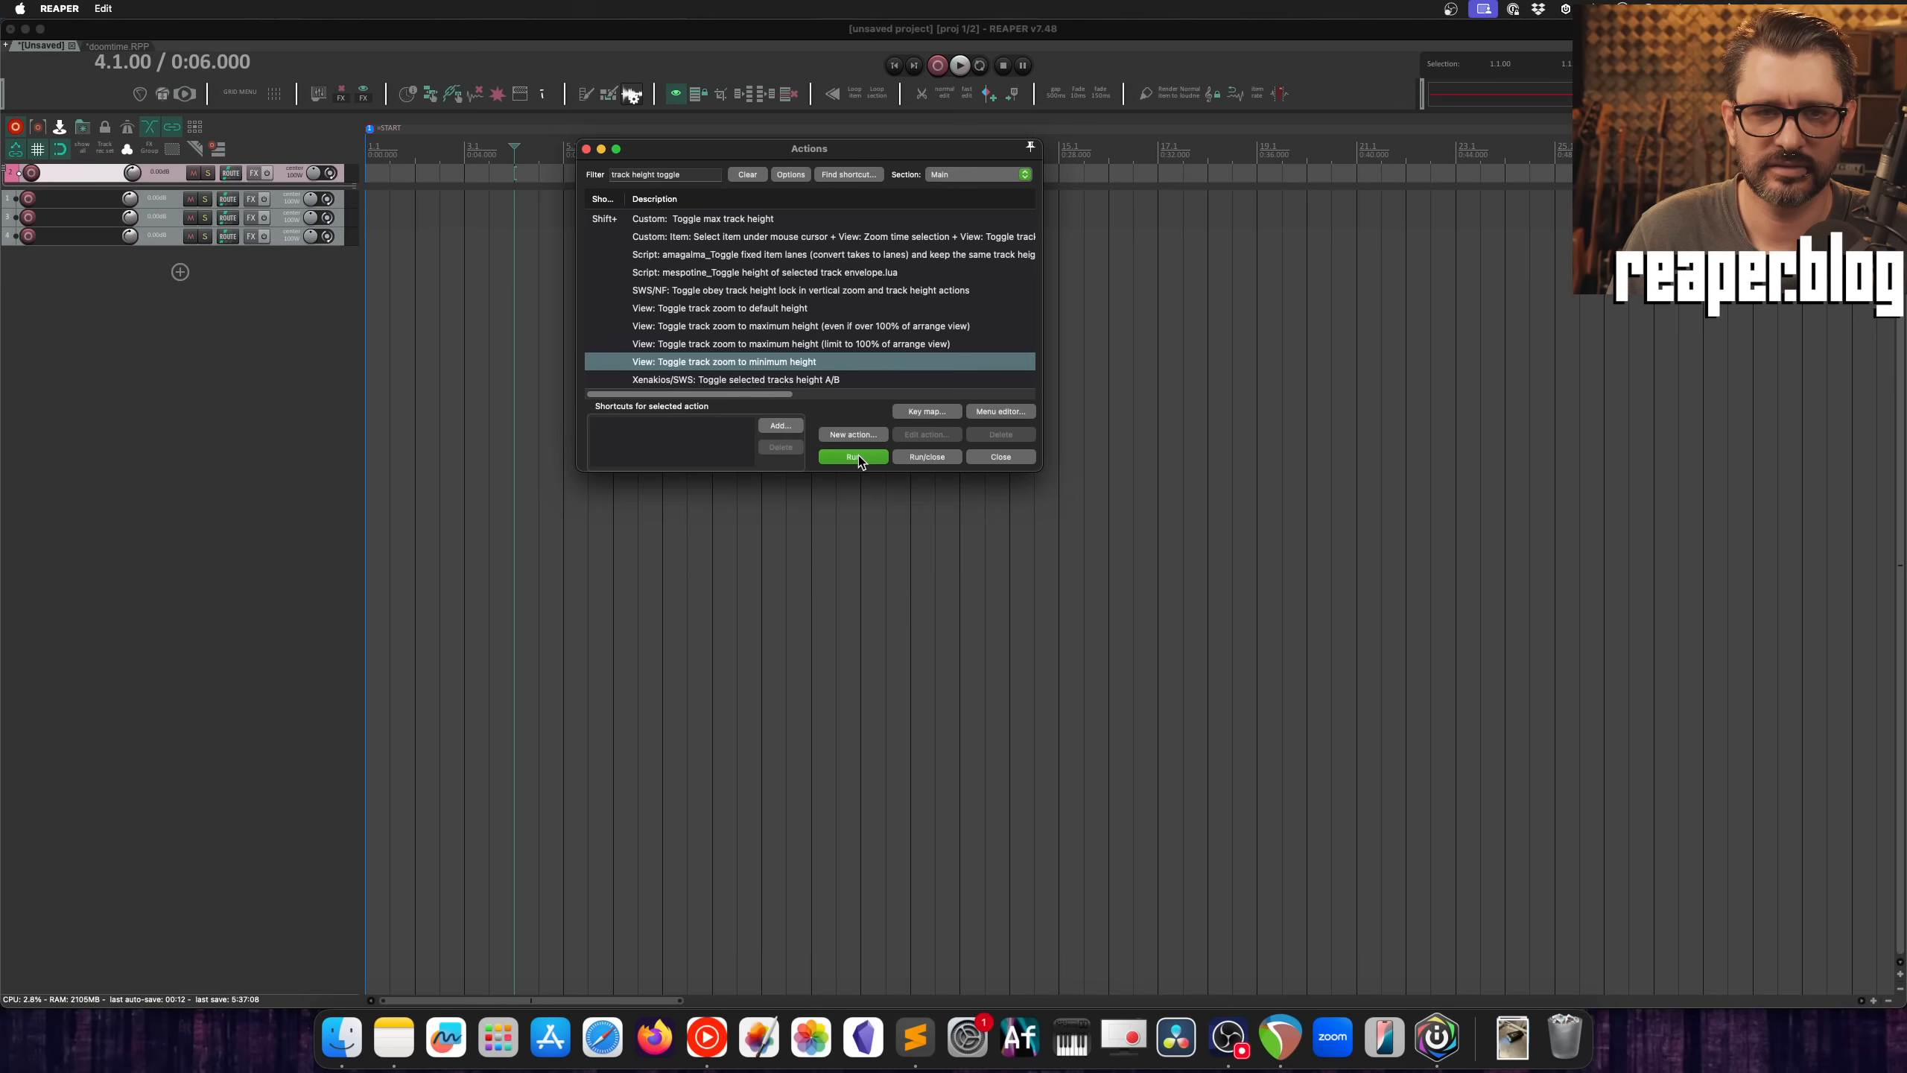
click(859, 456)
Step: Run "View: Toggle track zoom to default height" repeatedly to compare the pinned track with the unpinned tracks
click(786, 306)
click(855, 456)
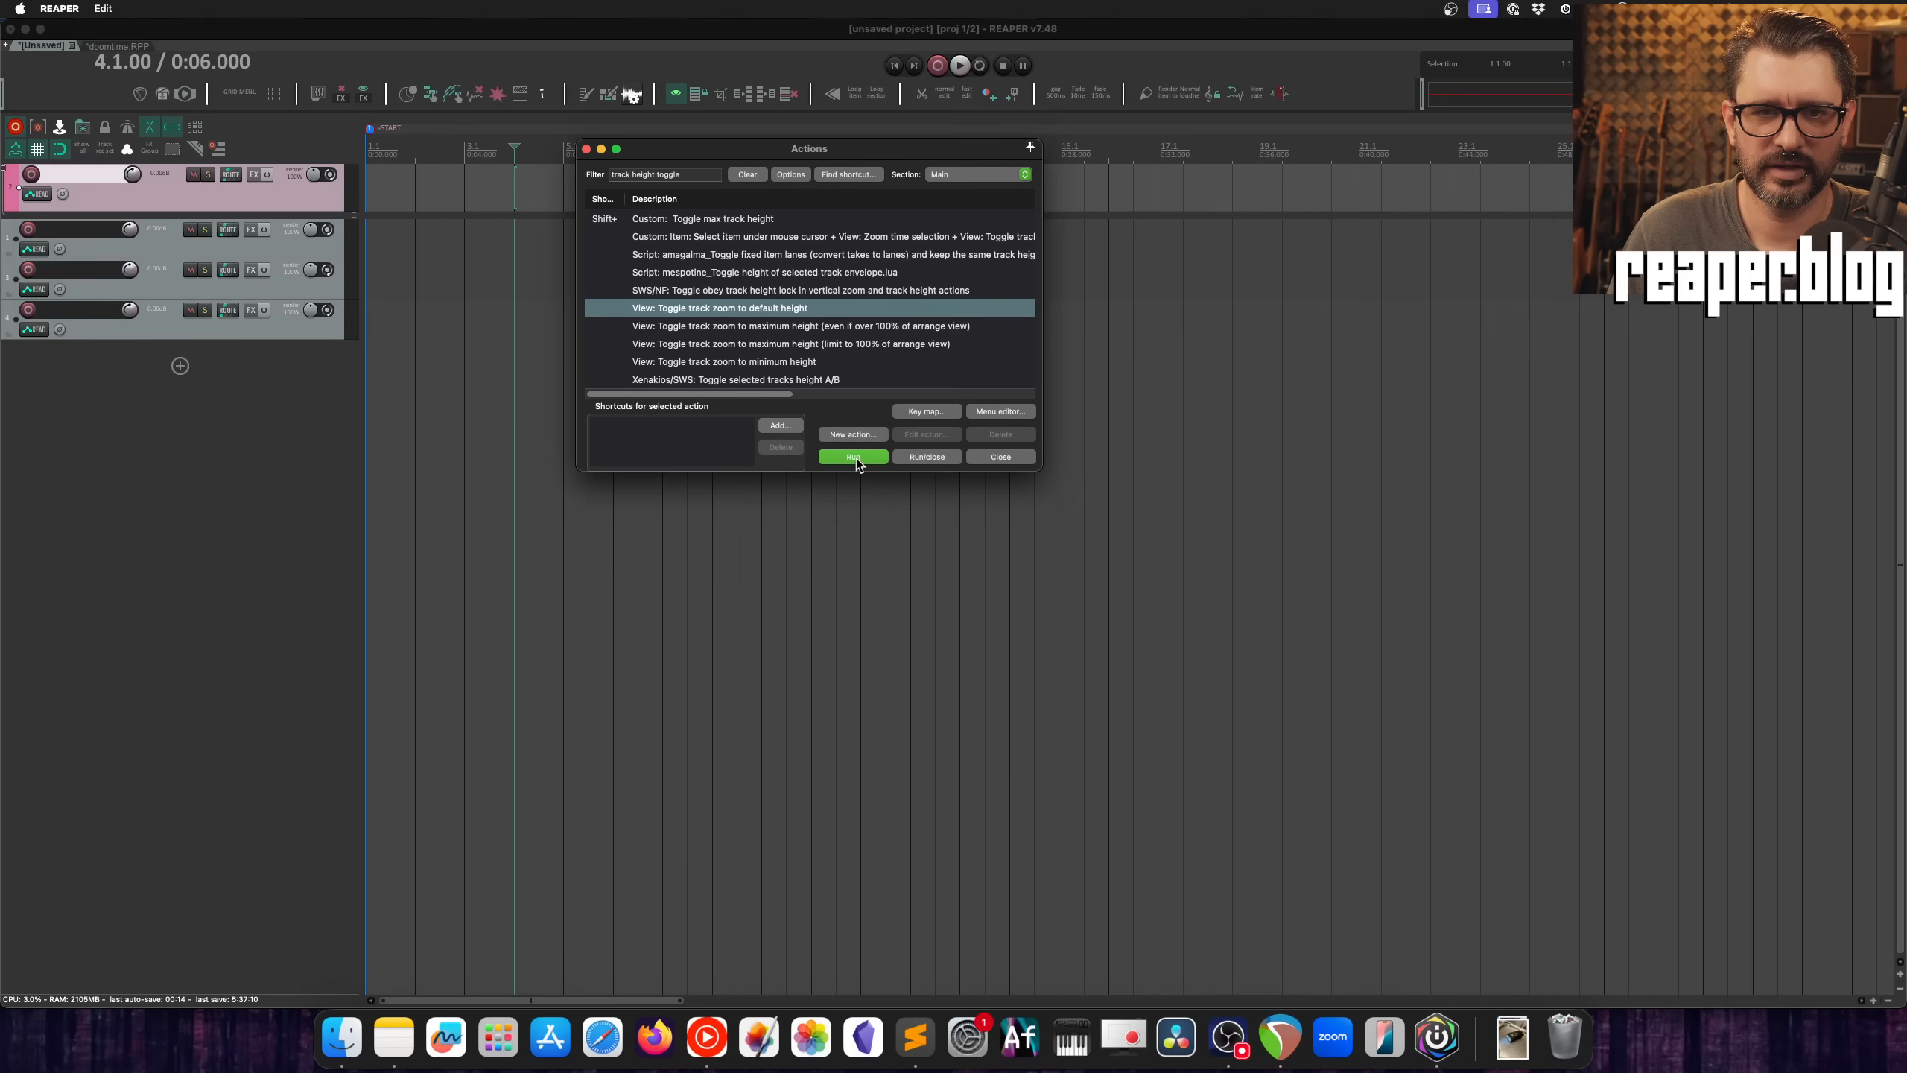
click(856, 457)
click(855, 457)
click(855, 457)
click(856, 456)
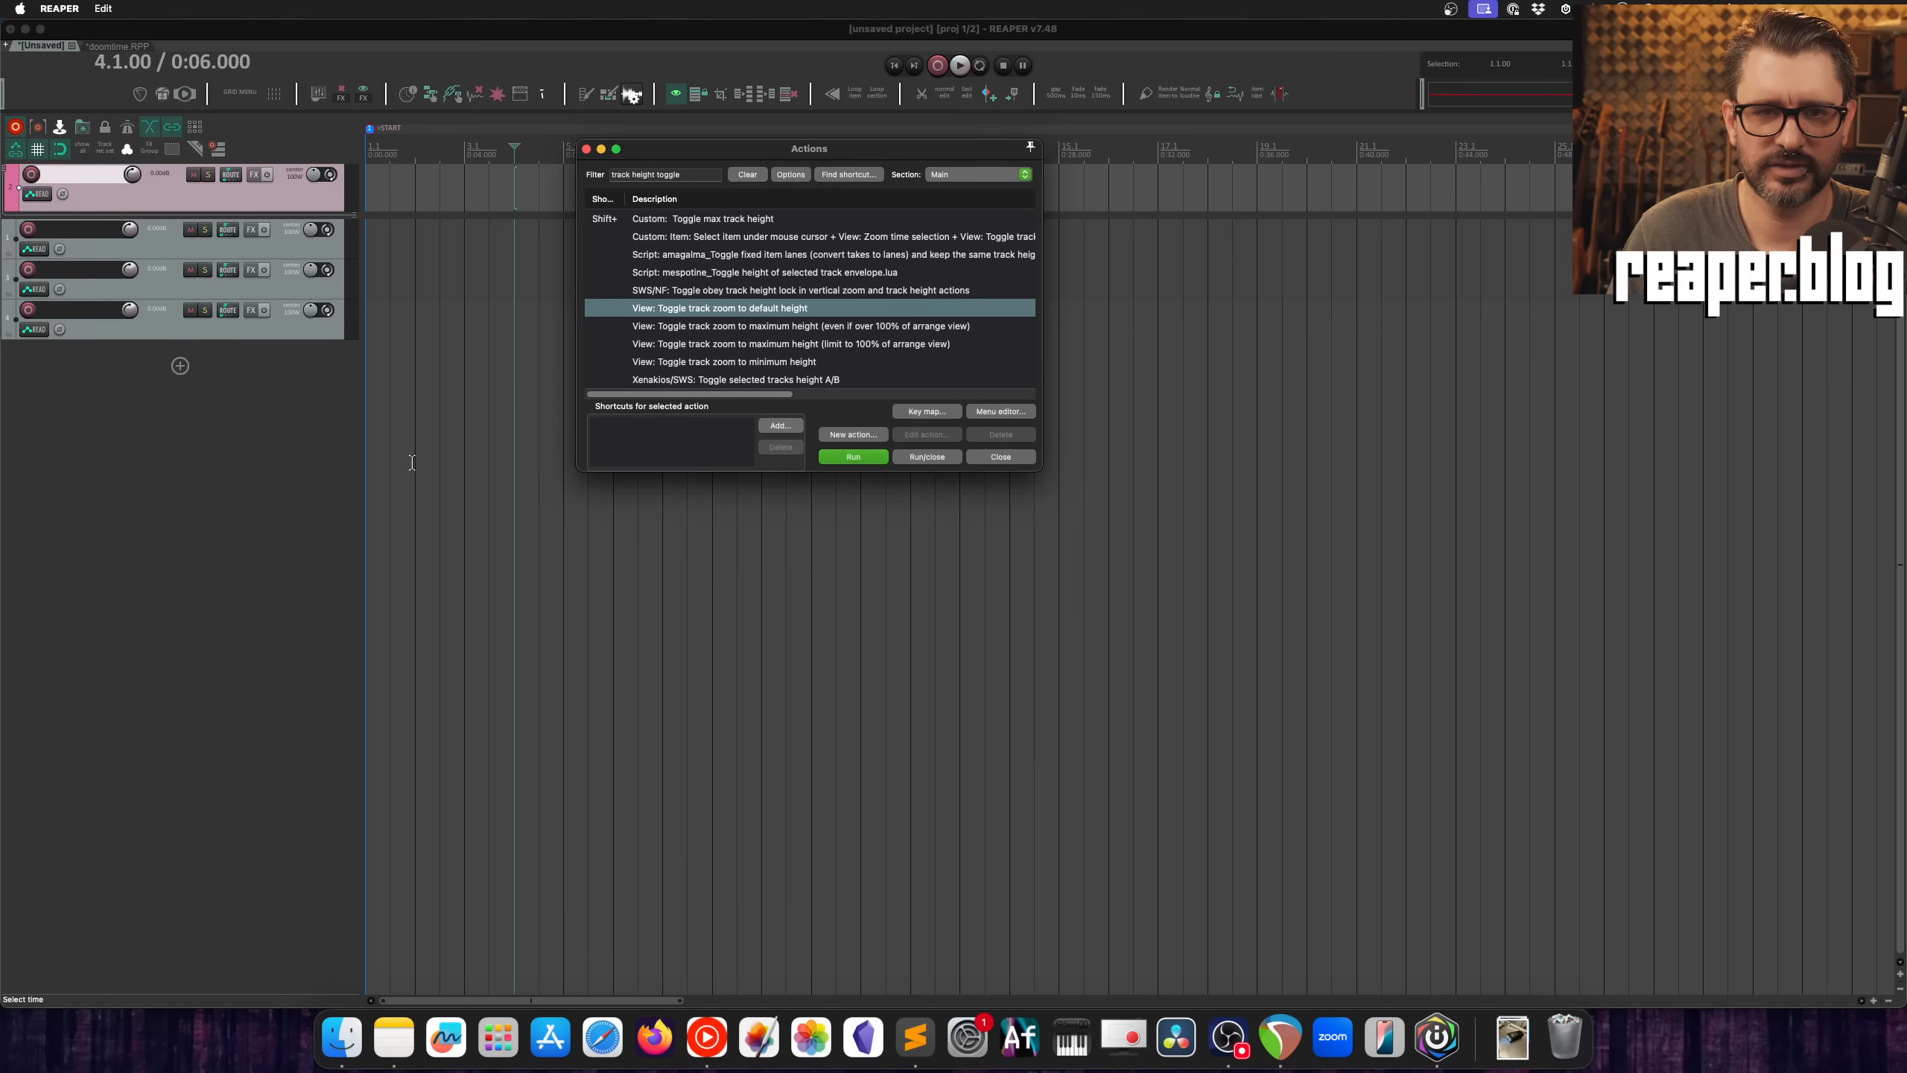
click(855, 456)
click(855, 457)
click(874, 460)
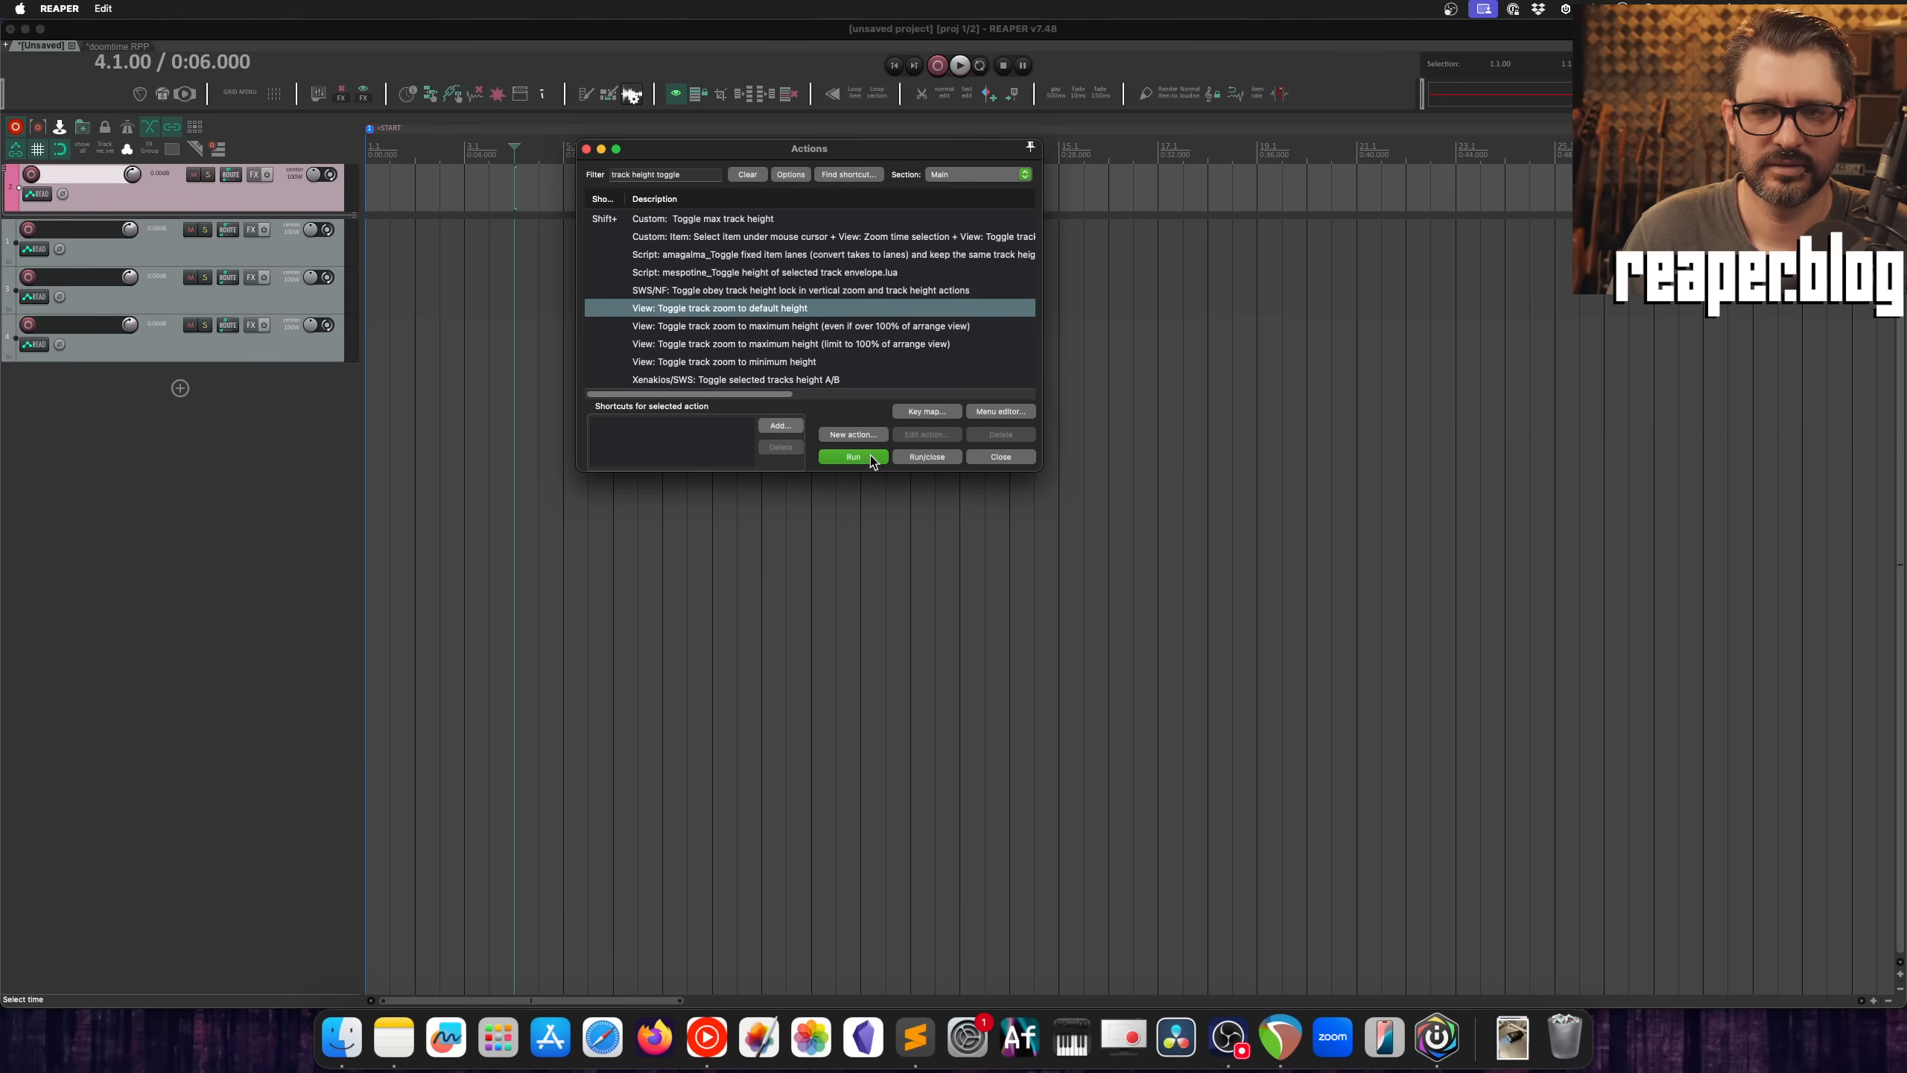
click(873, 460)
click(873, 460)
click(873, 460)
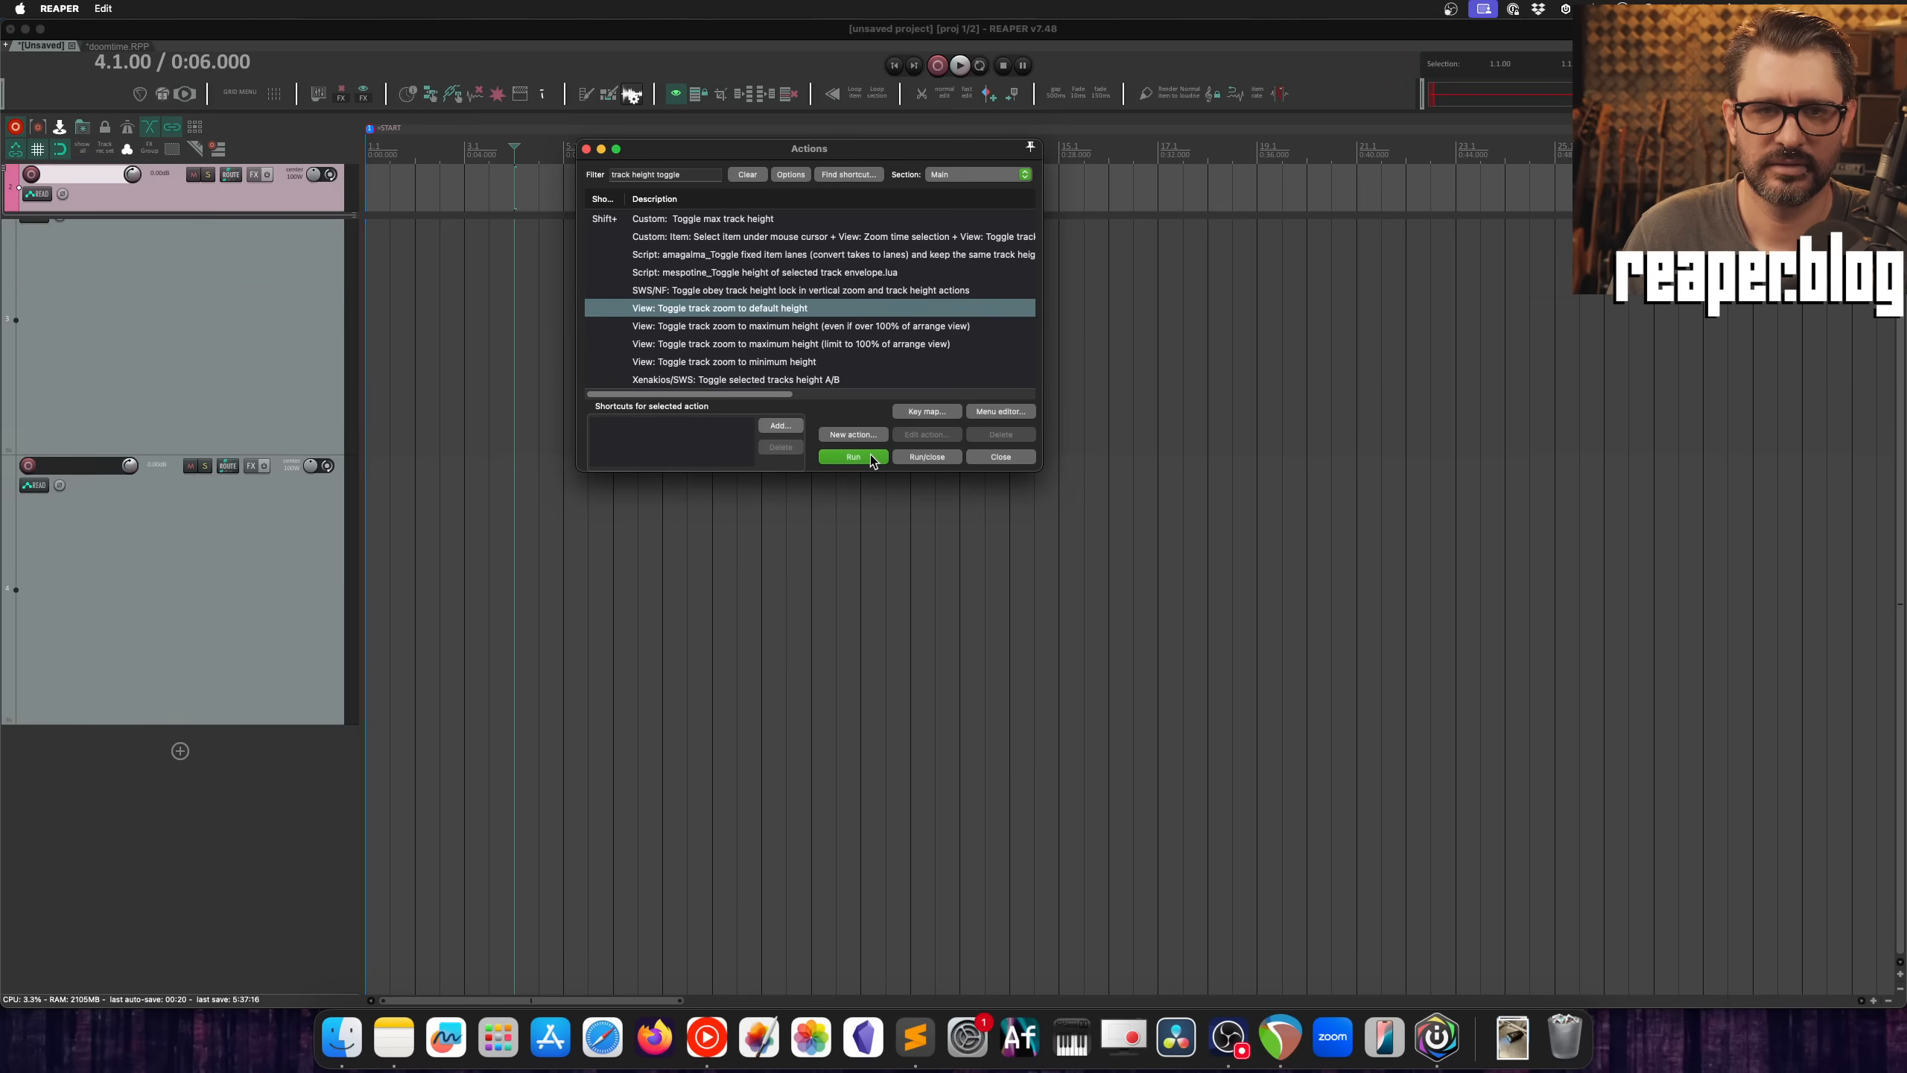
click(873, 459)
click(873, 459)
click(873, 459)
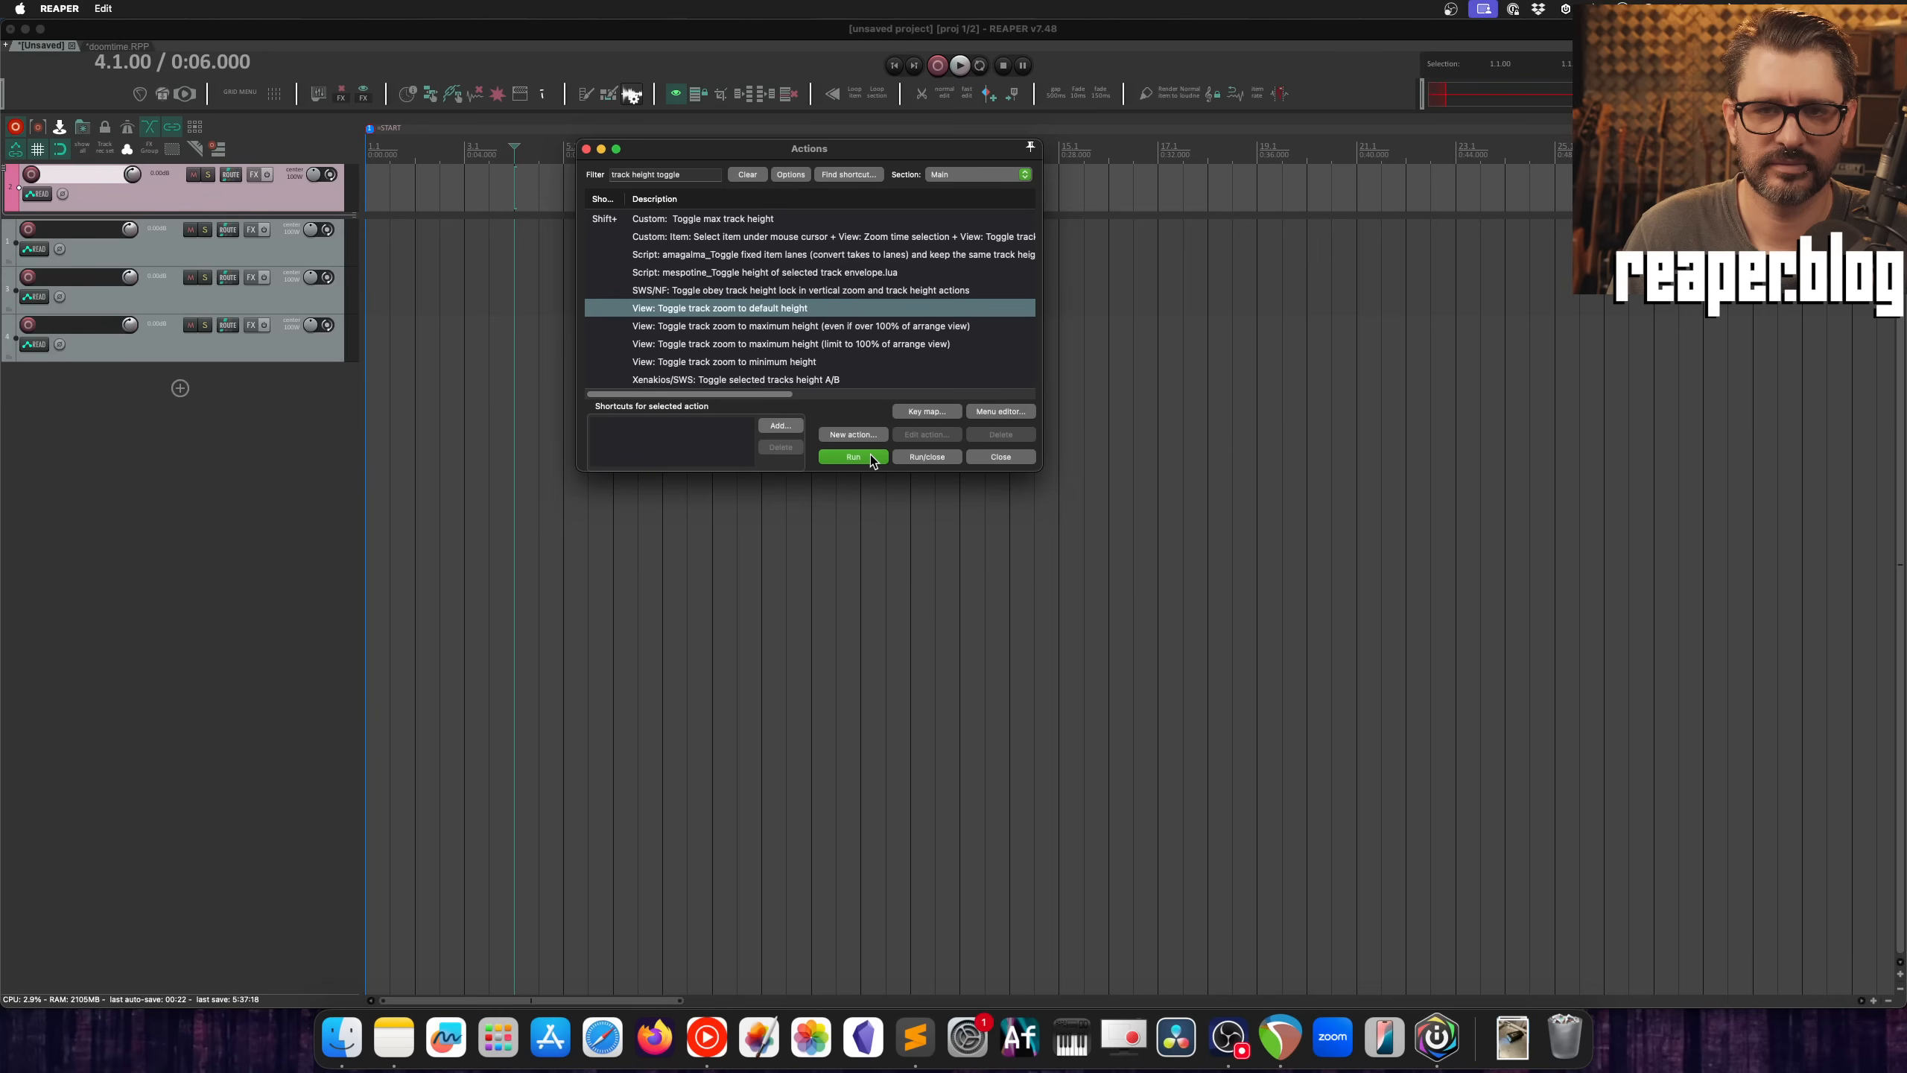
Step: Toggle all tracks, including the pinned one, to minimum height and back
click(833, 361)
click(864, 459)
click(865, 458)
click(864, 459)
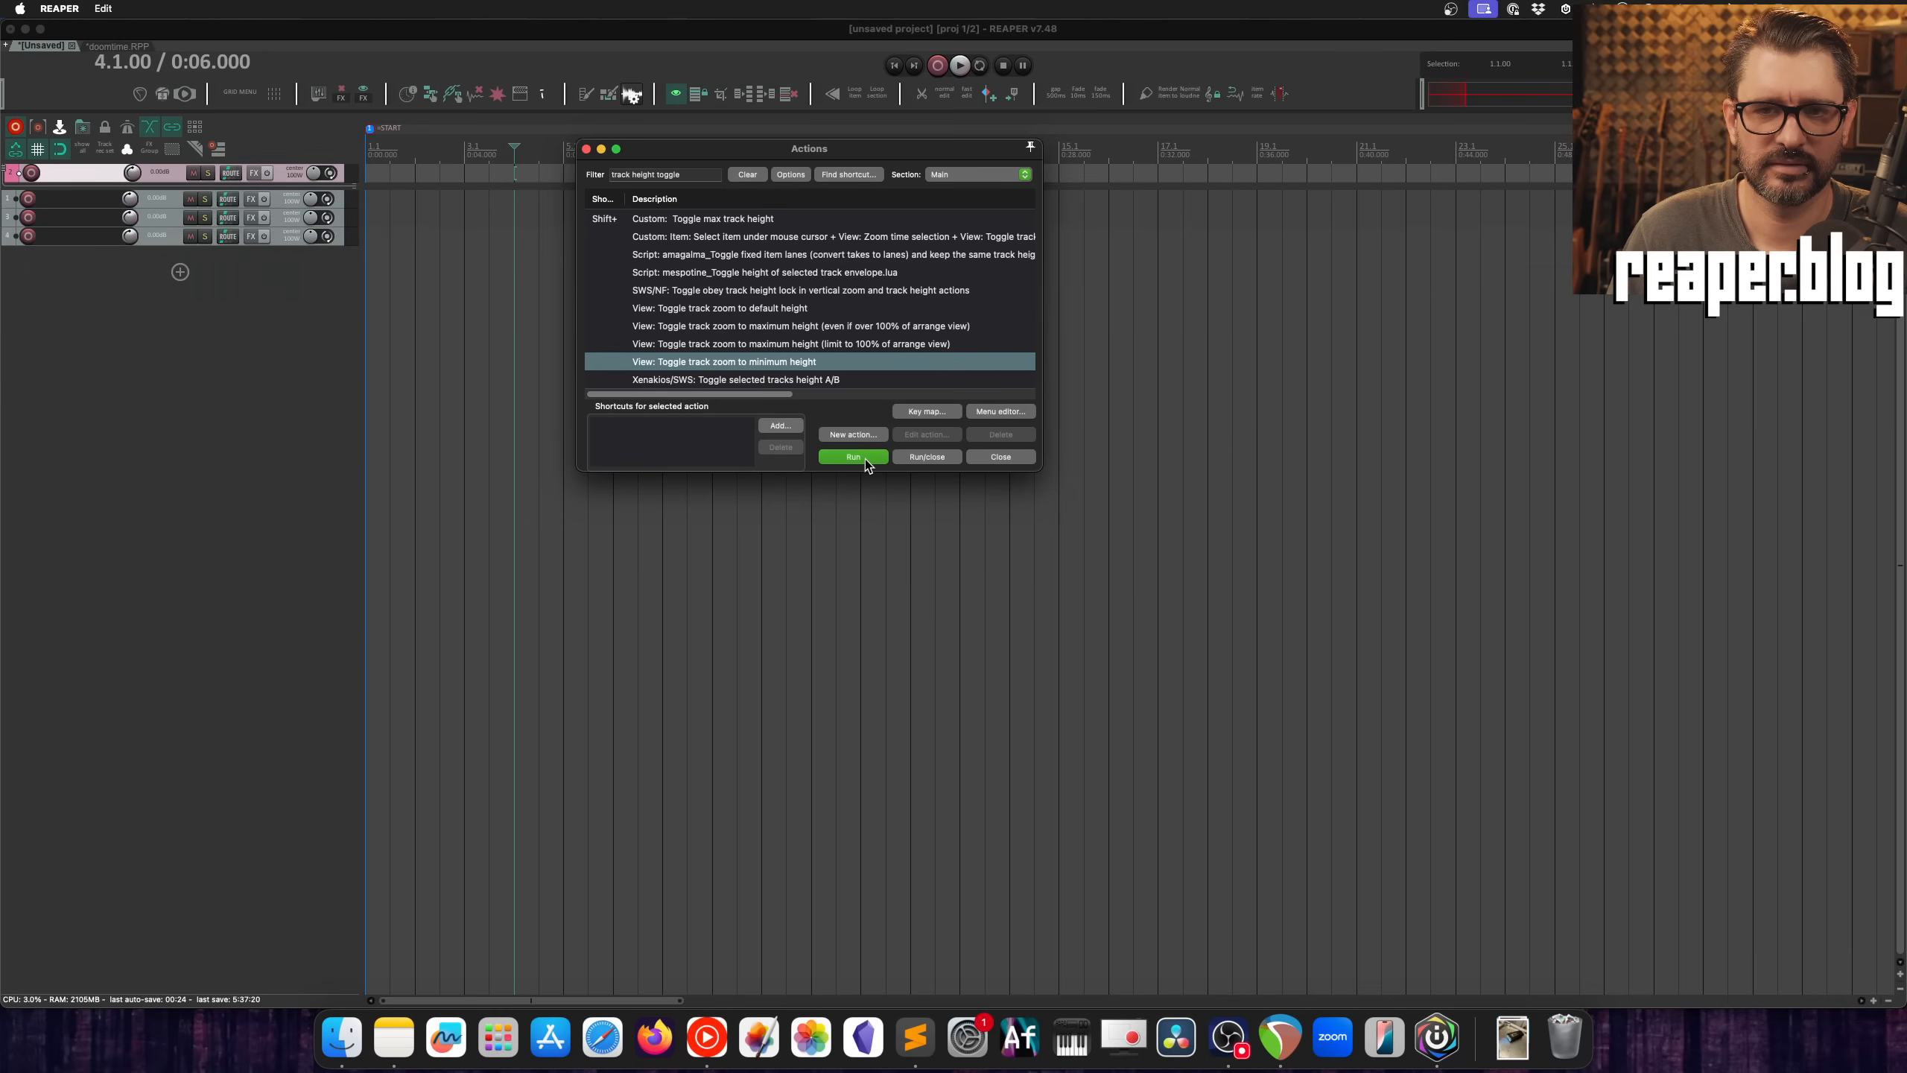
click(865, 459)
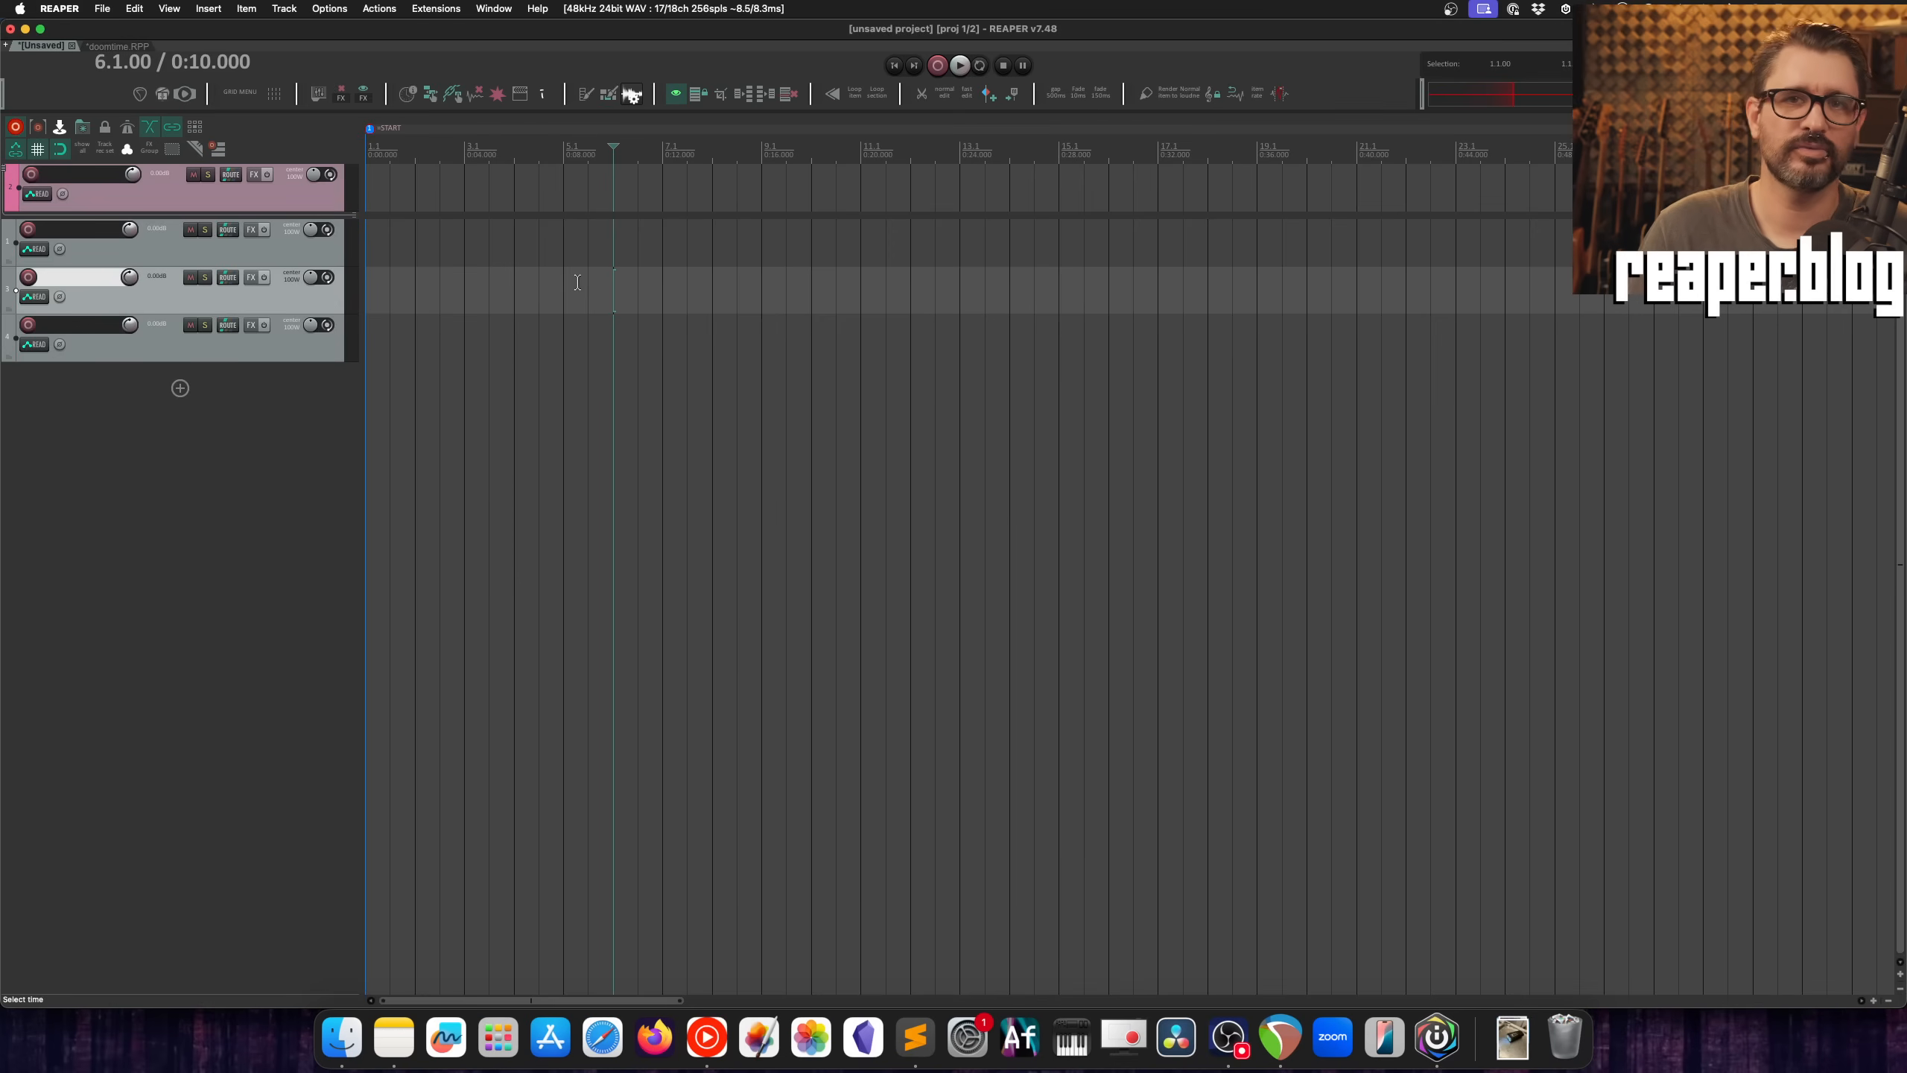
Step: Make the pinned pink track slightly taller by moving the divider below it downward
click(300, 201)
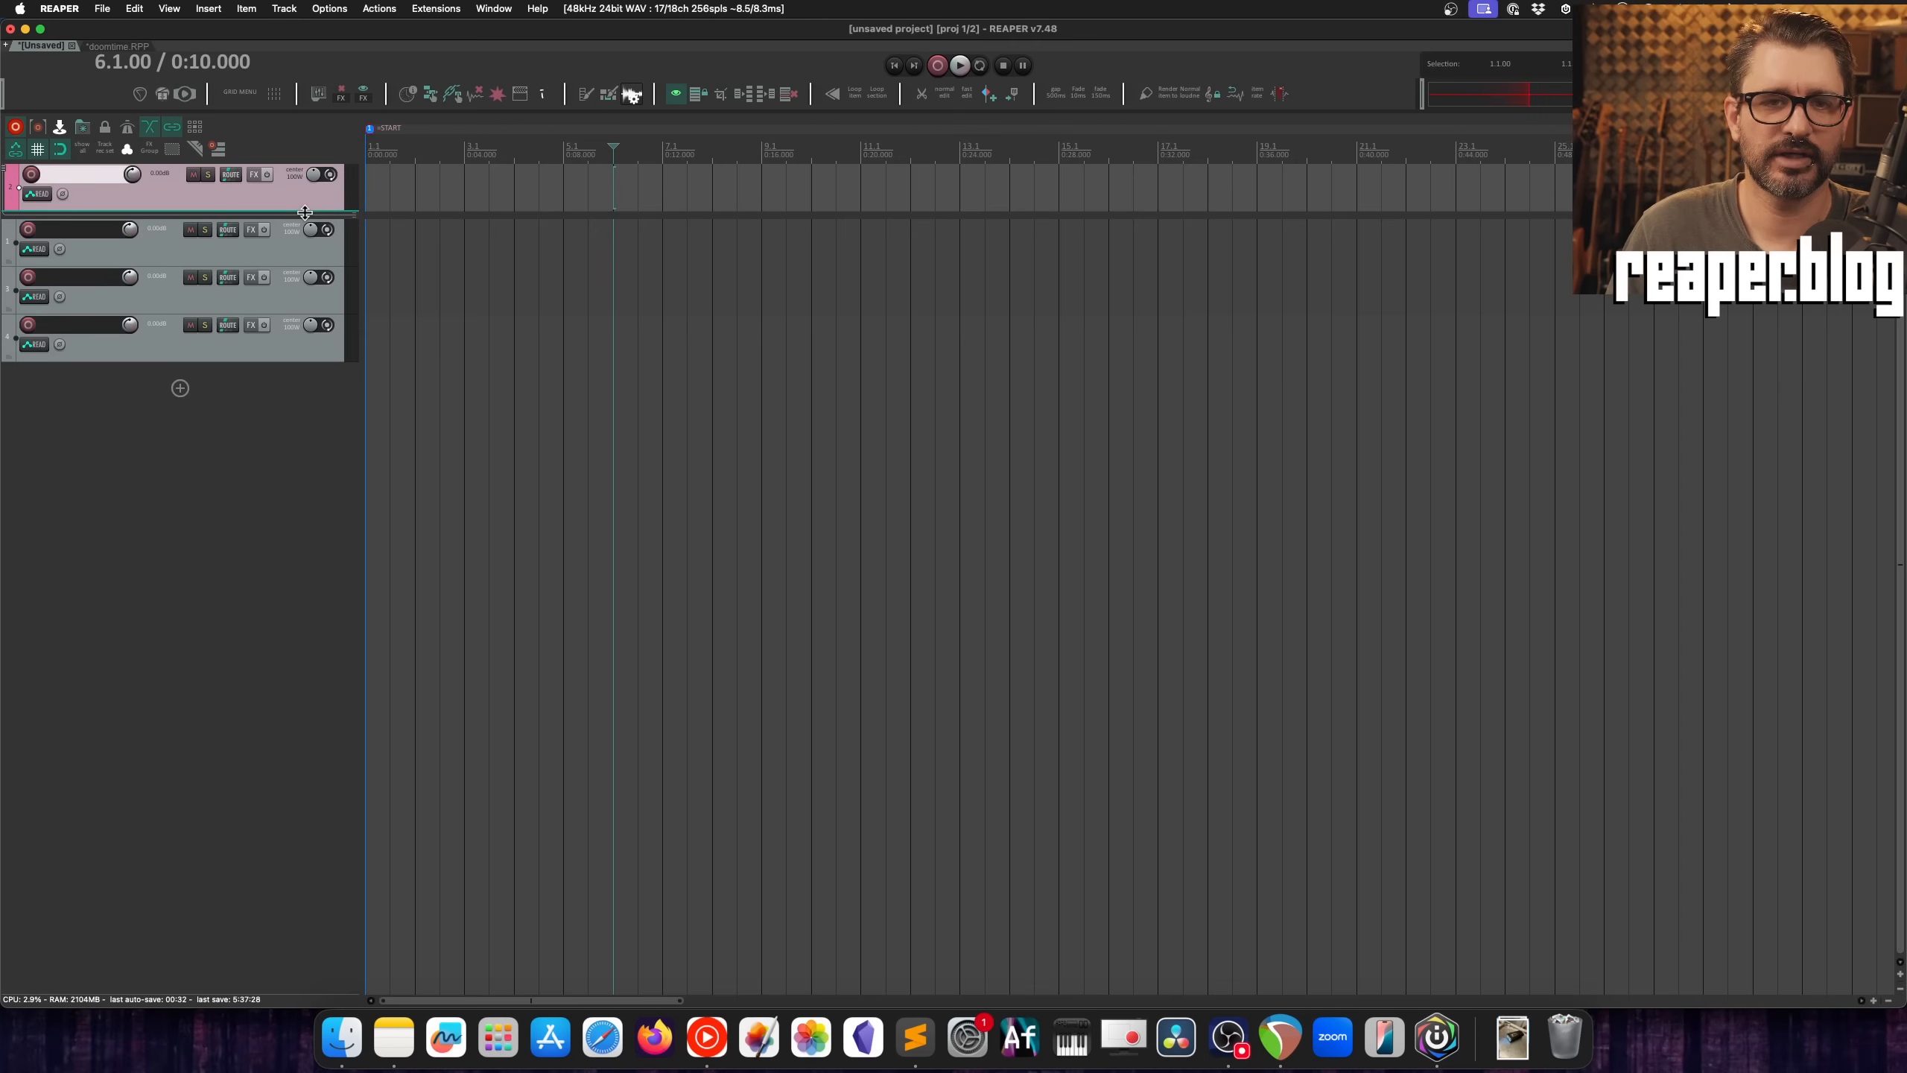
drag(304, 213, 230, 228)
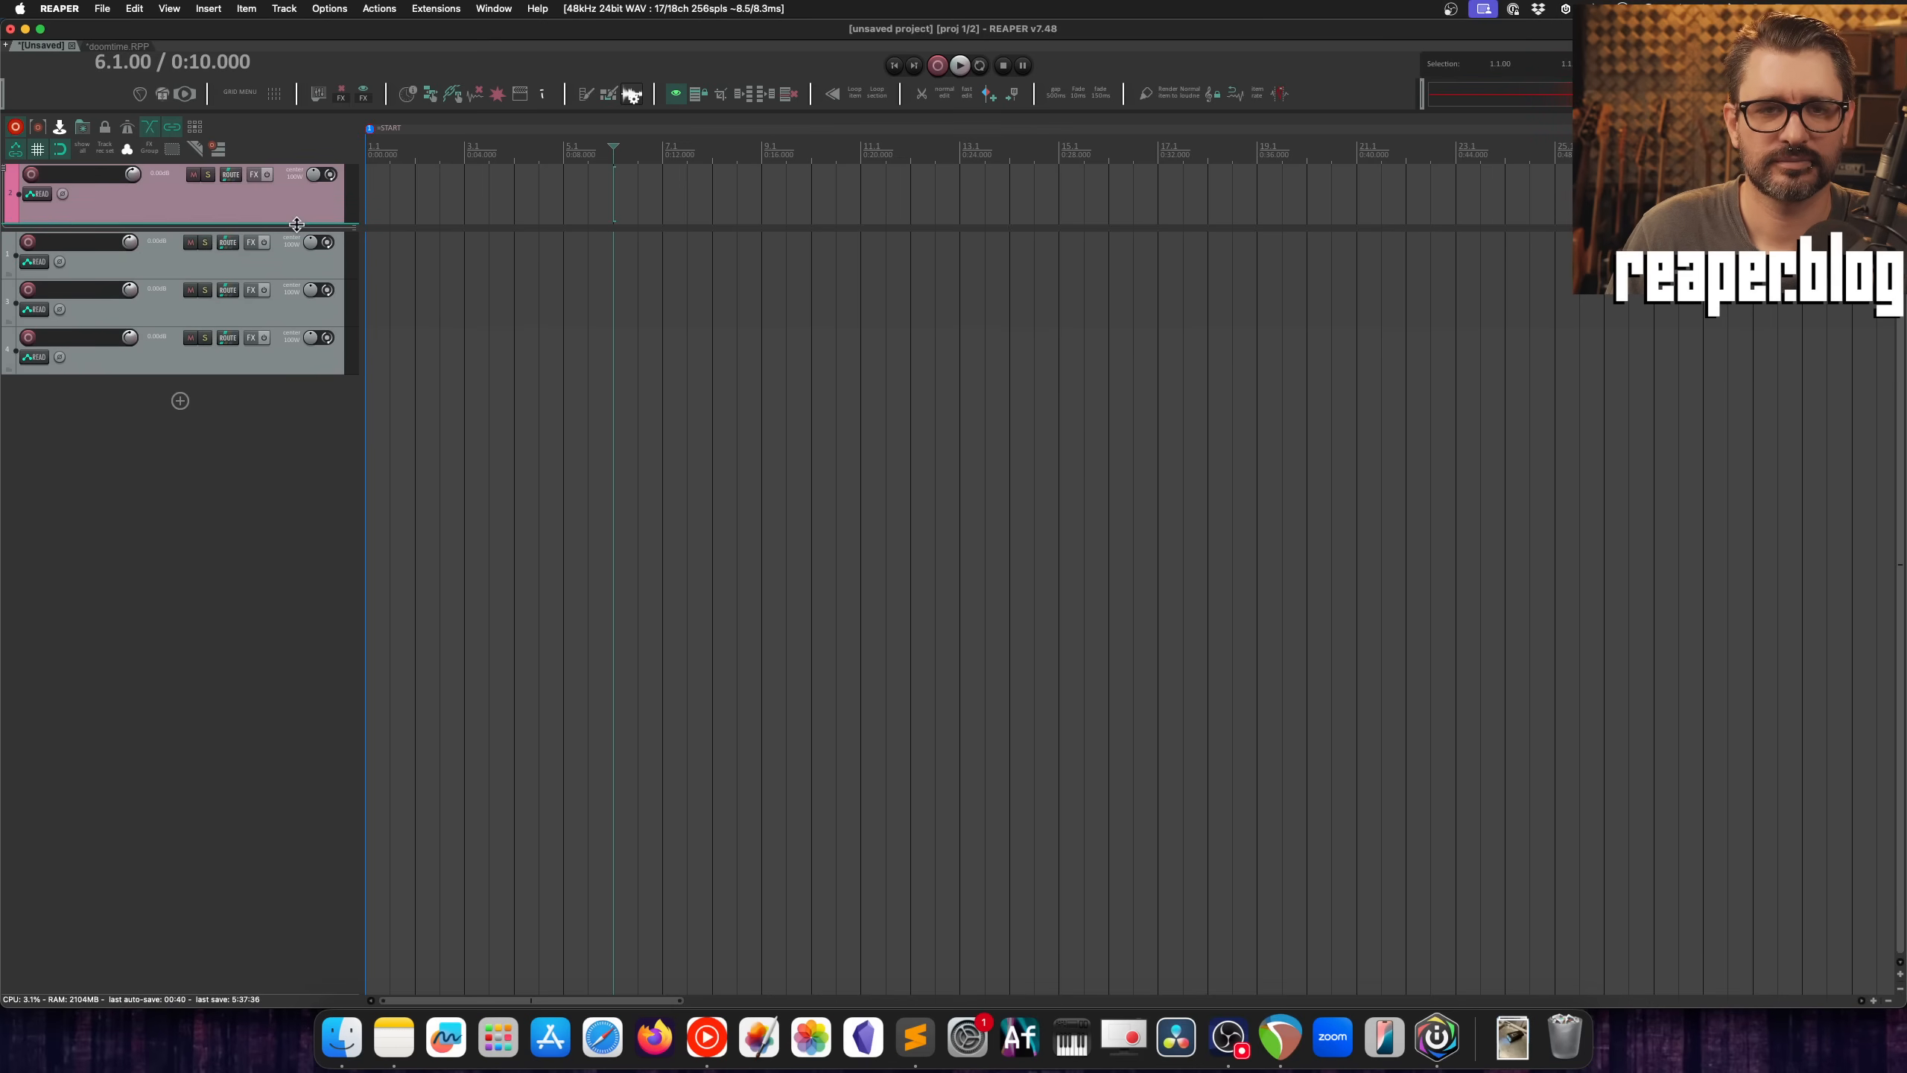
click(292, 215)
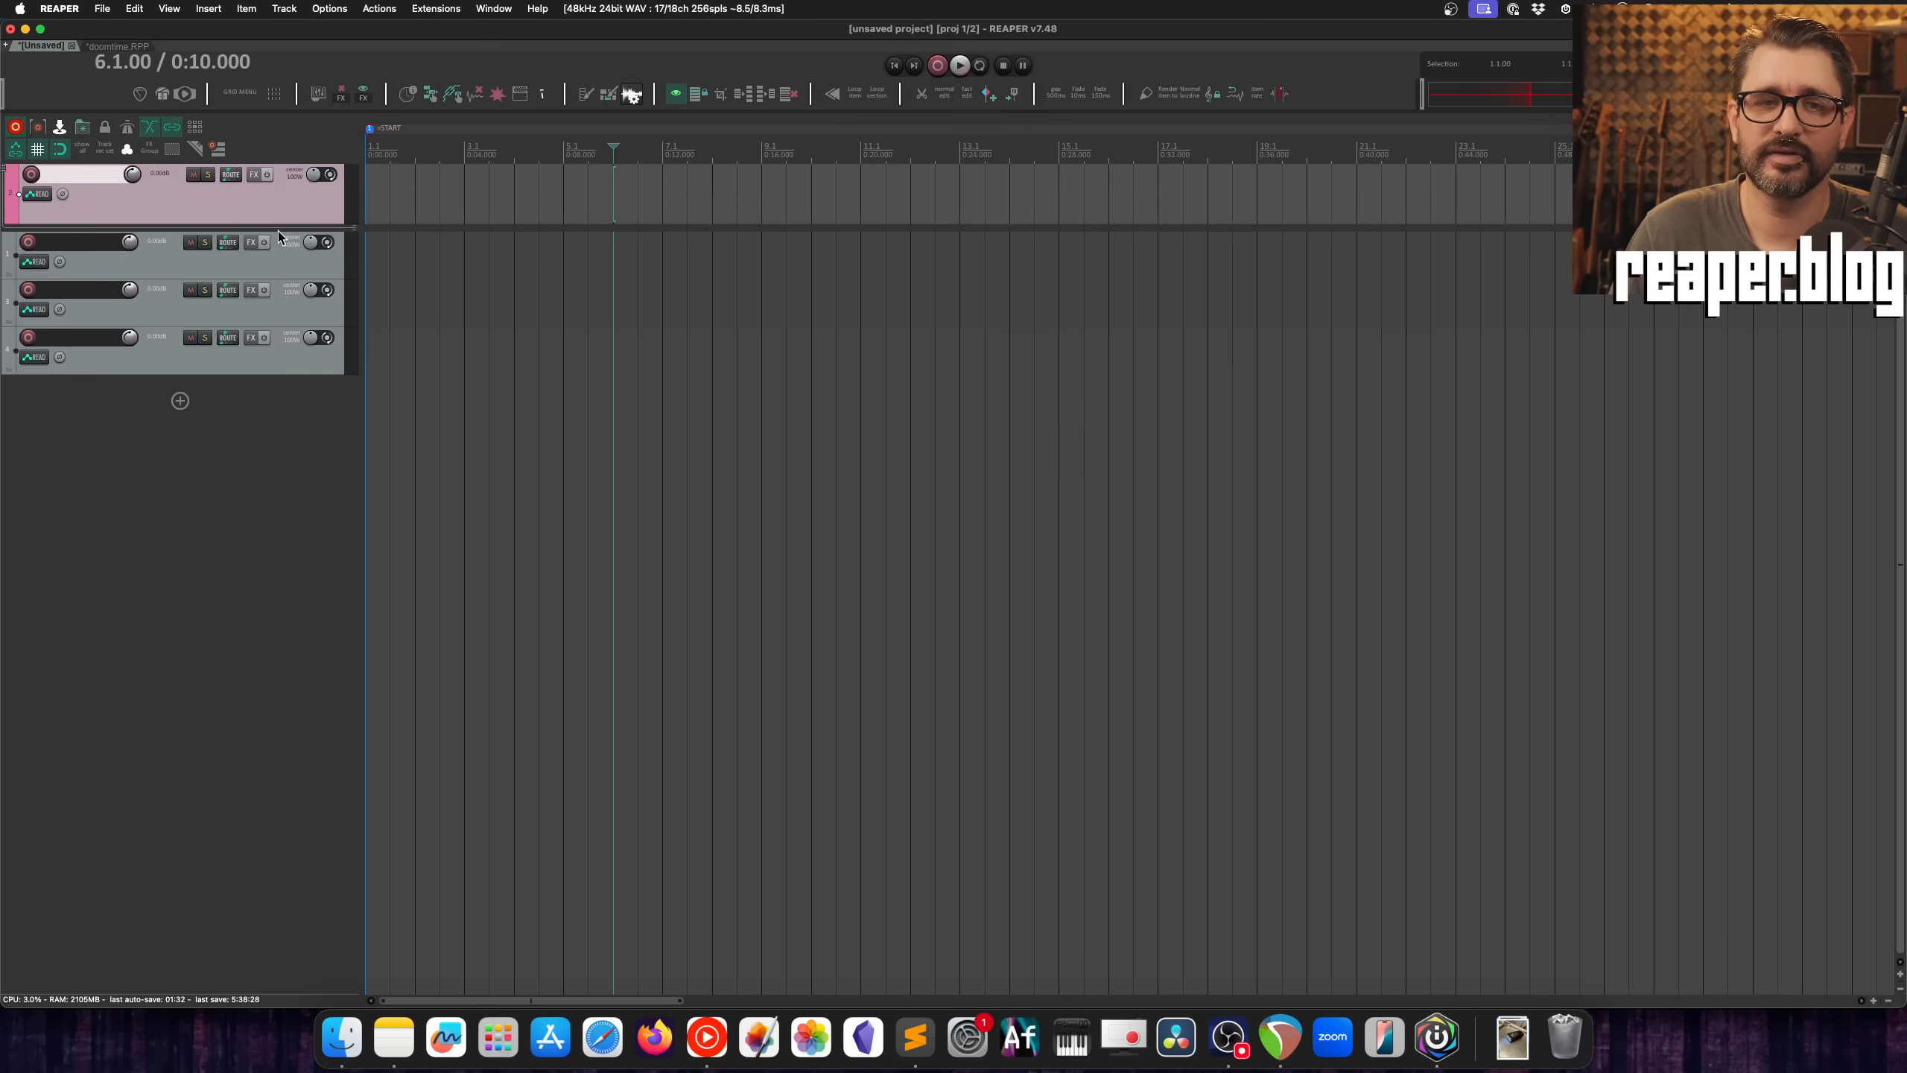
right_click(273, 206)
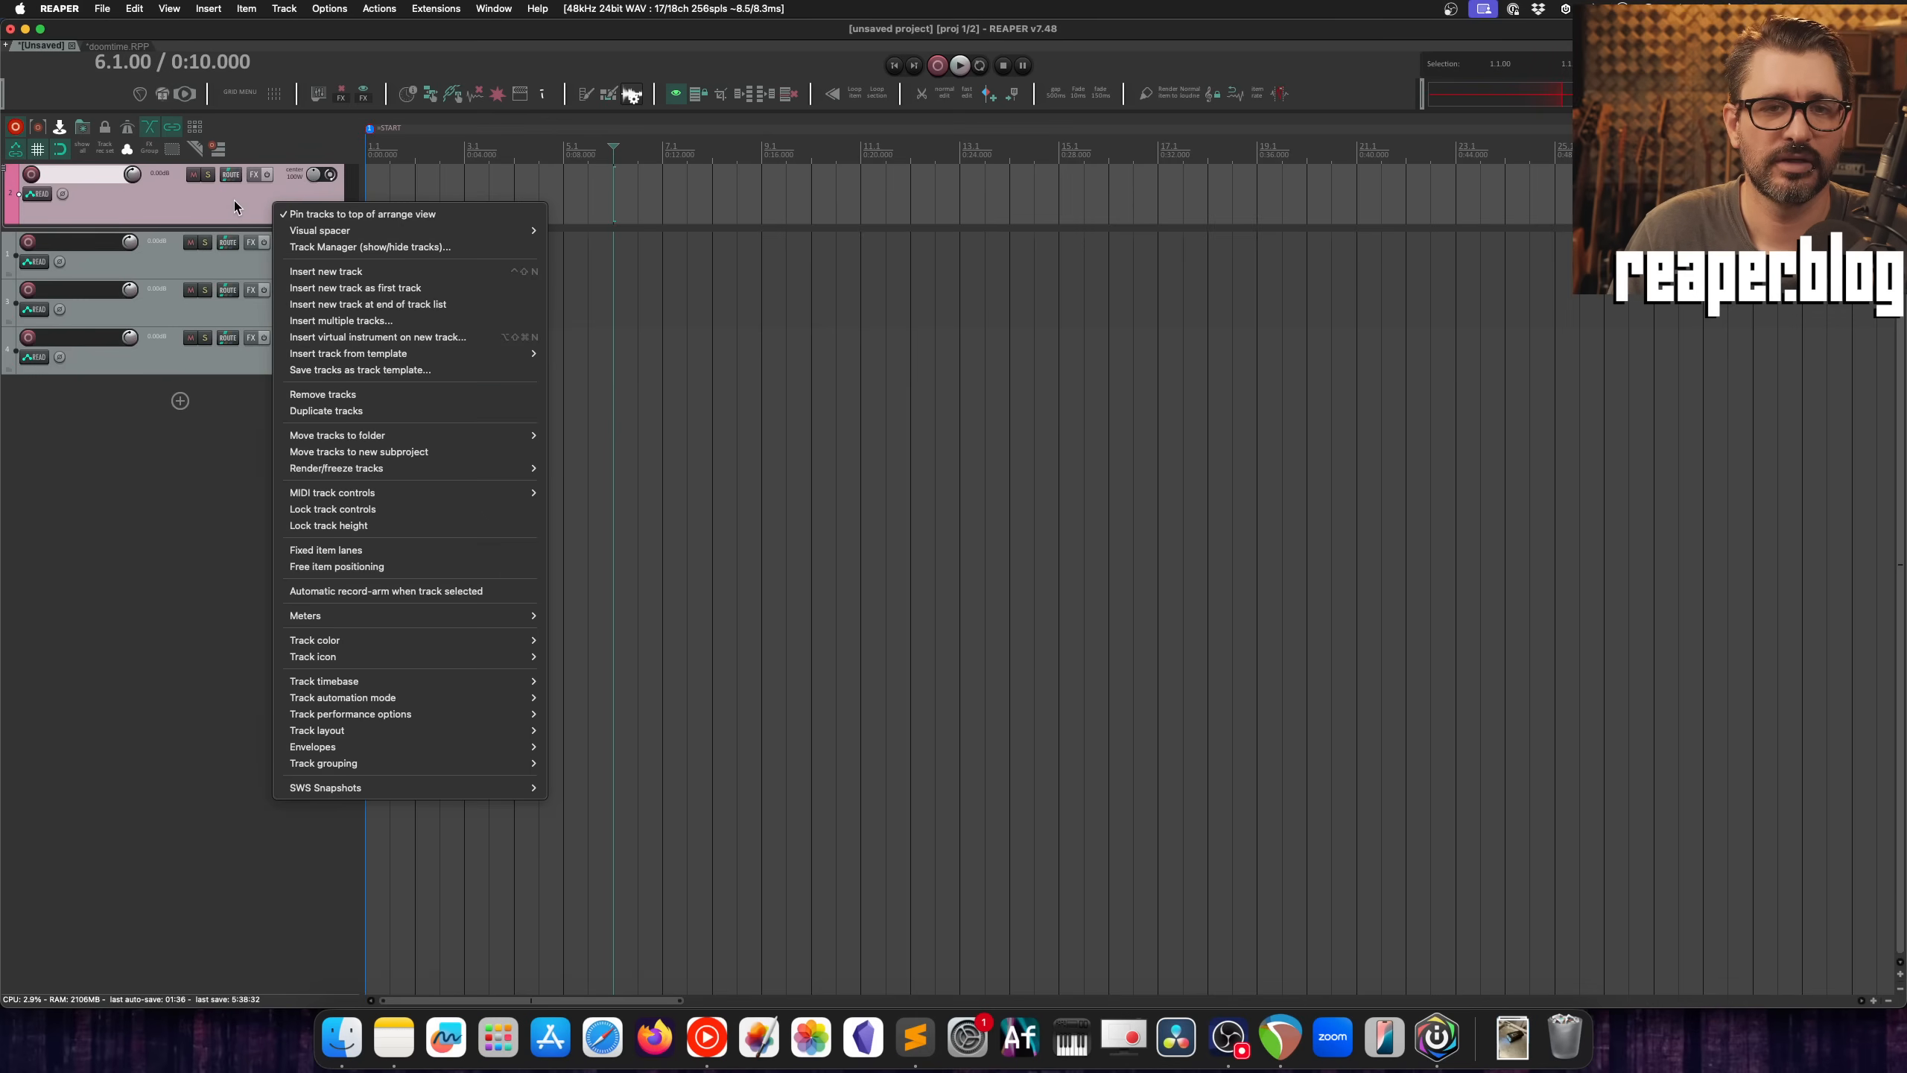
mouse_move(358, 232)
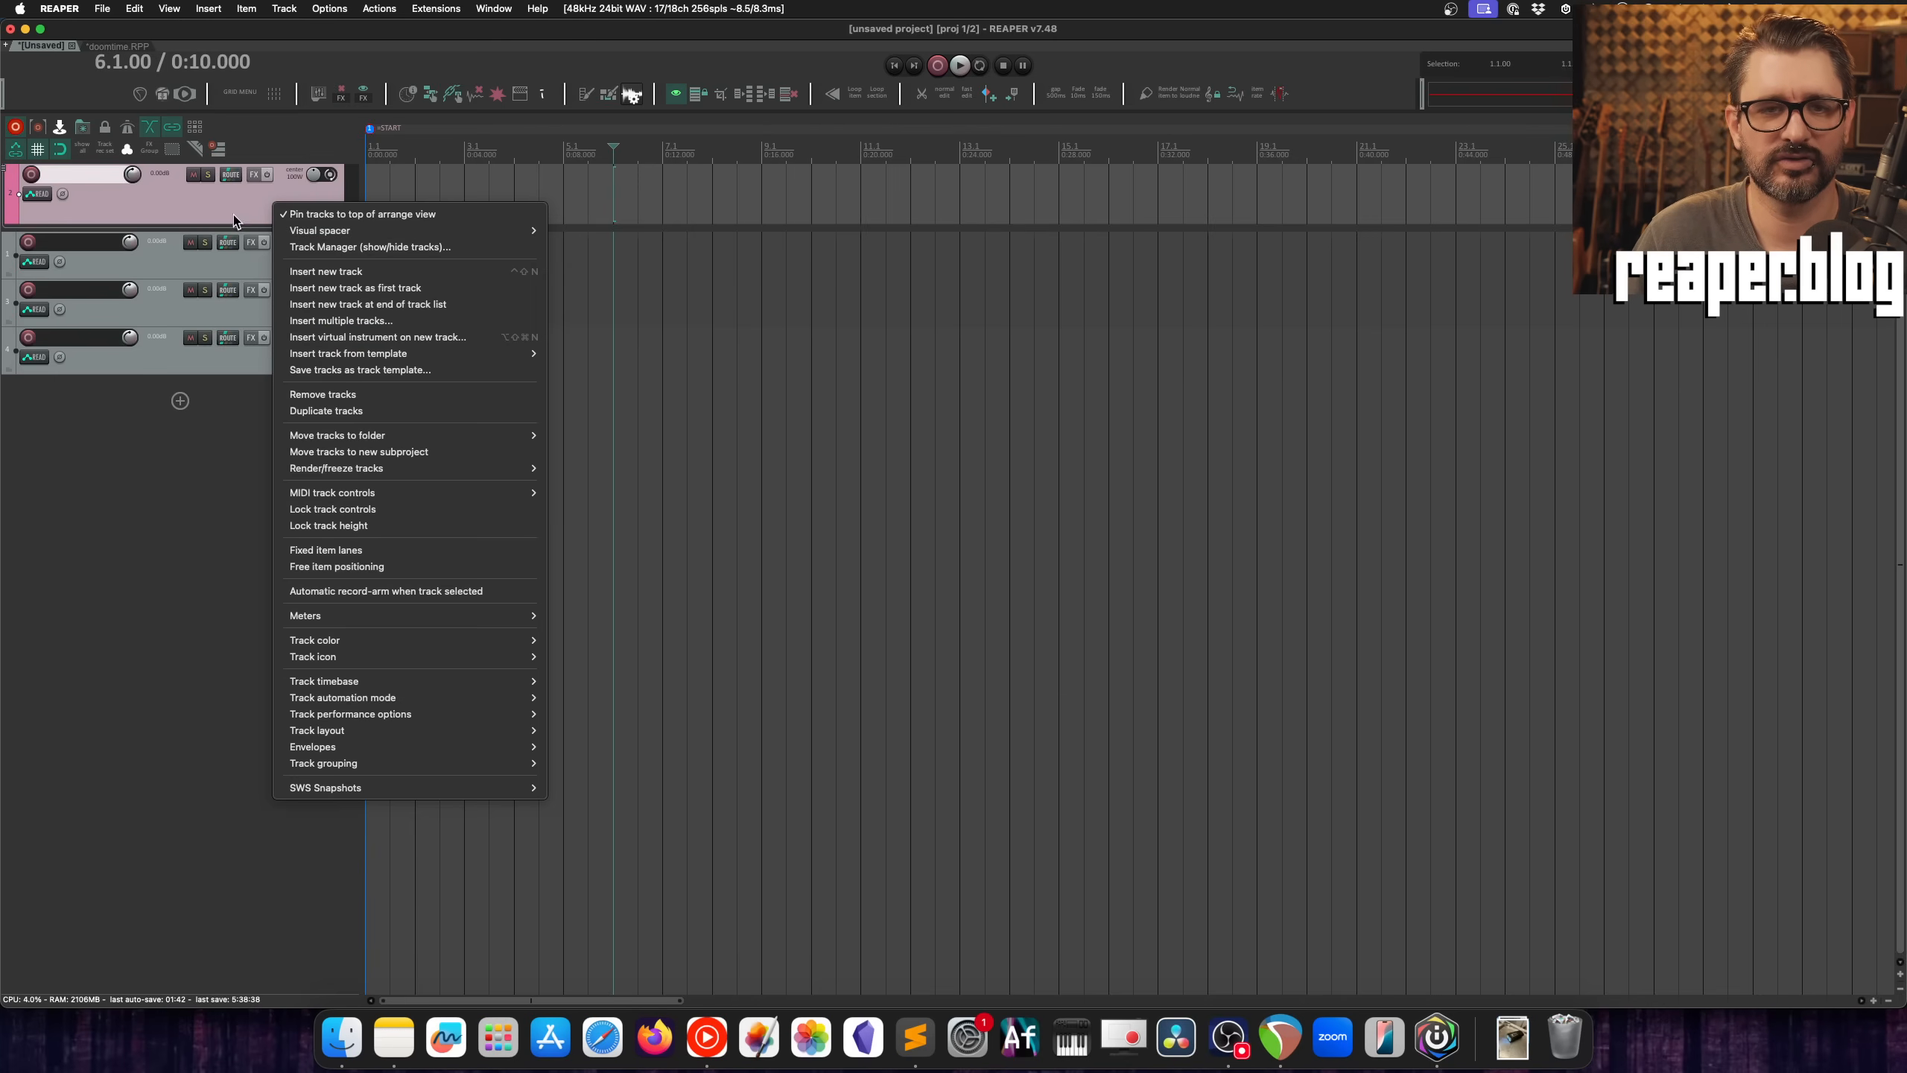
click(158, 205)
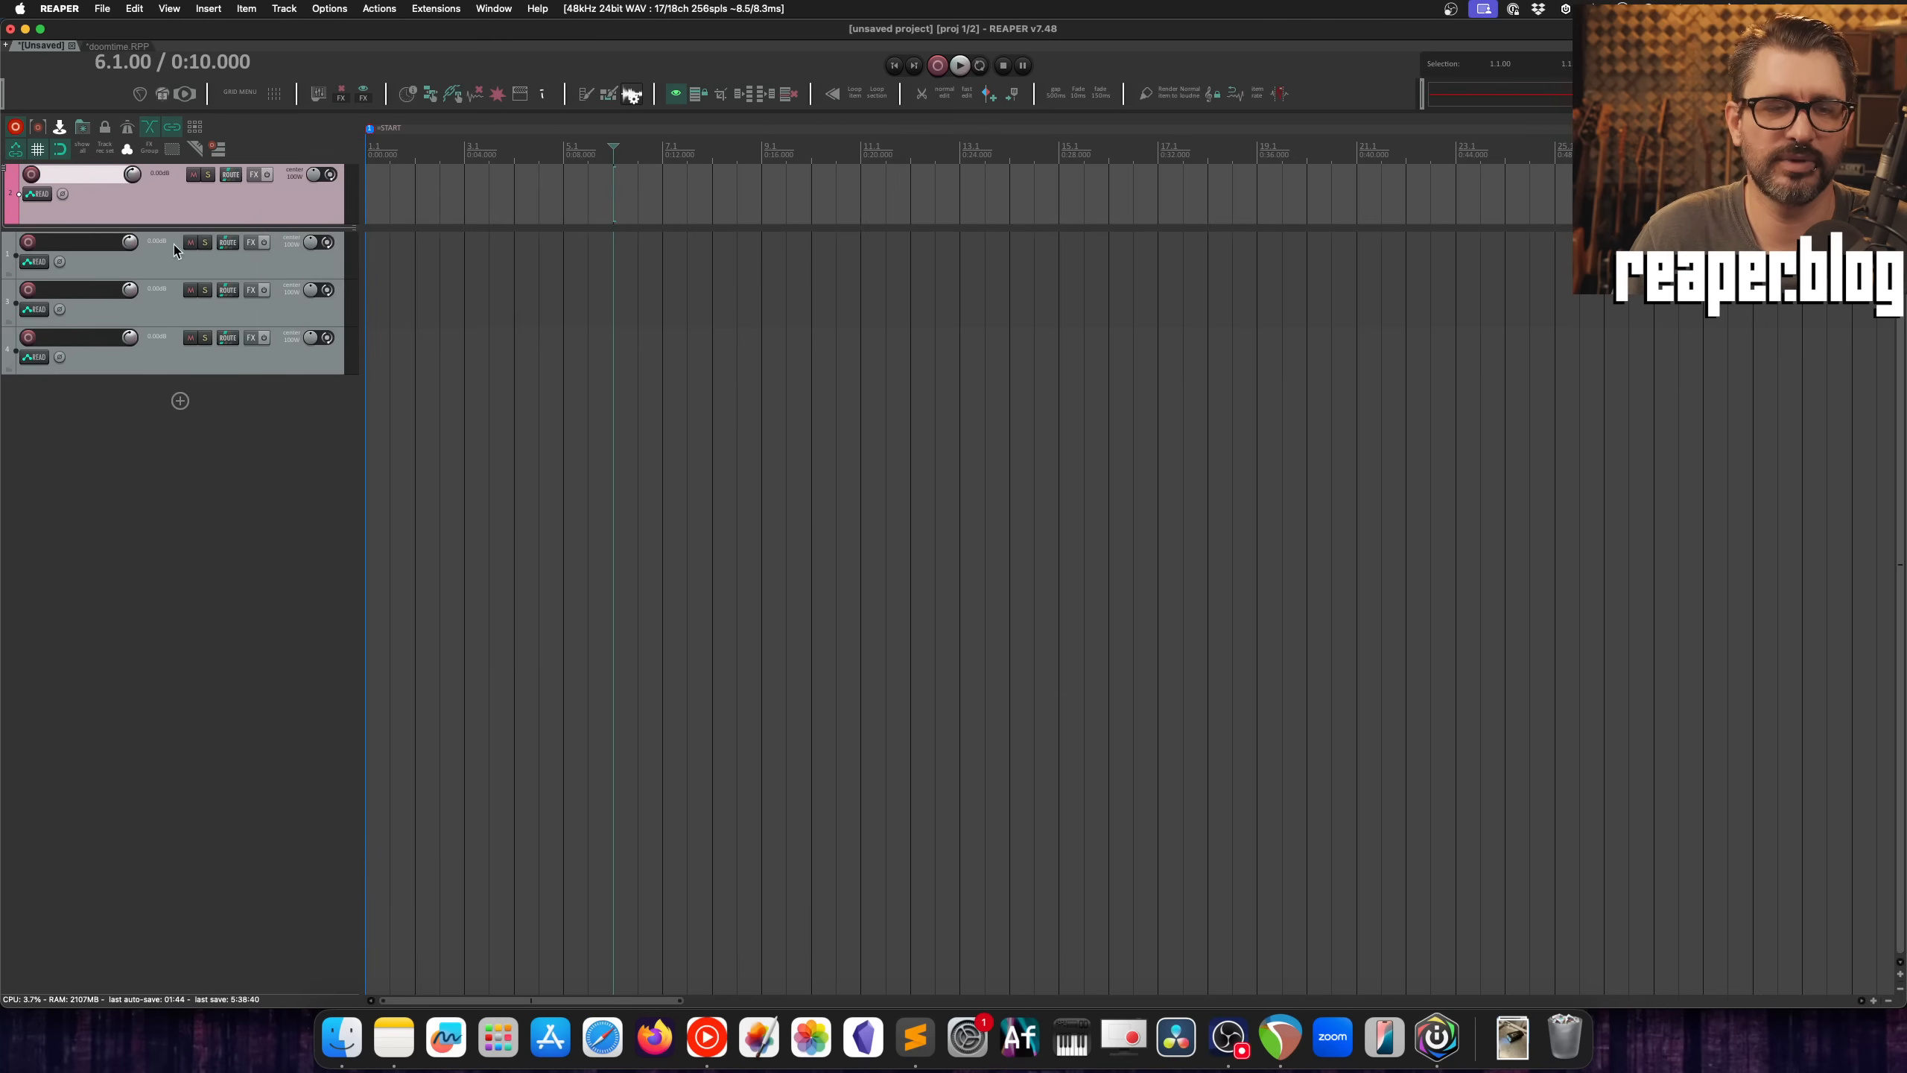
Step: Insert visual spacers before and after the second unpinned track
click(208, 471)
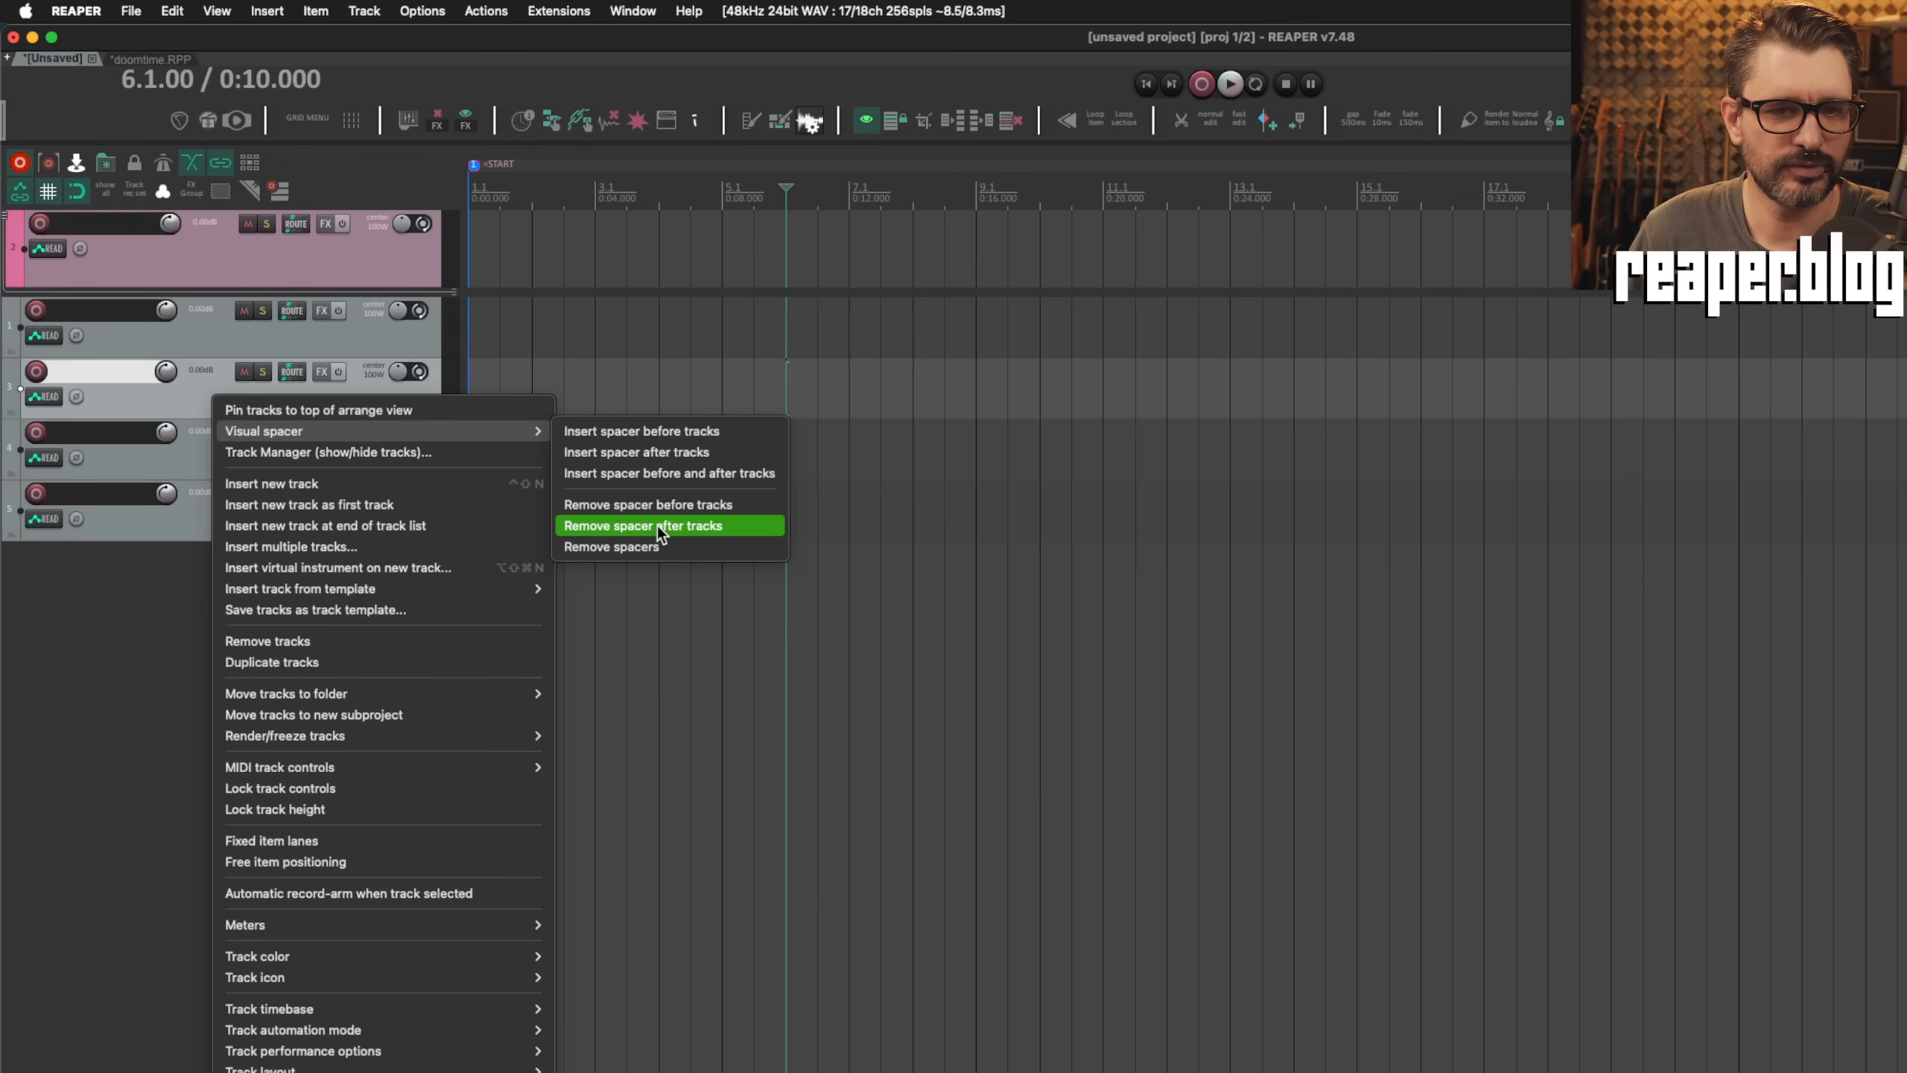
click(677, 474)
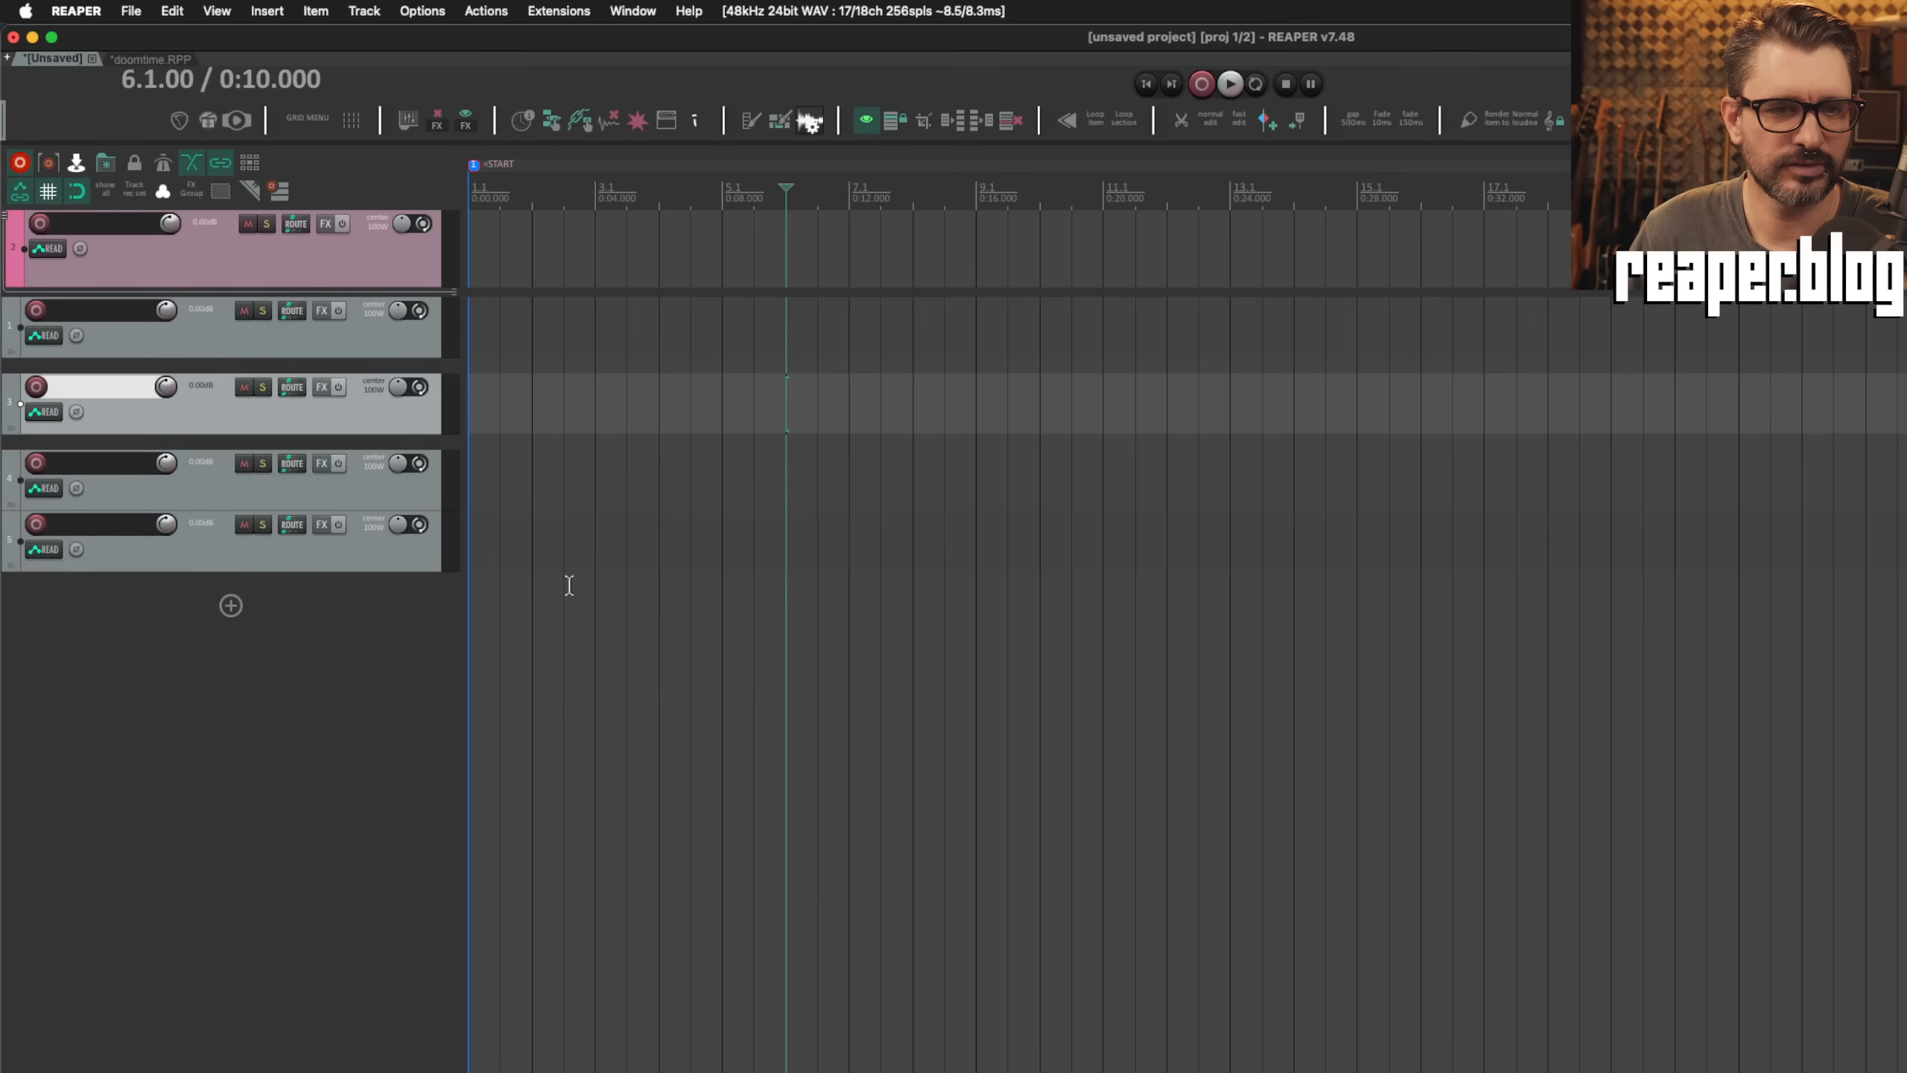
click(188, 736)
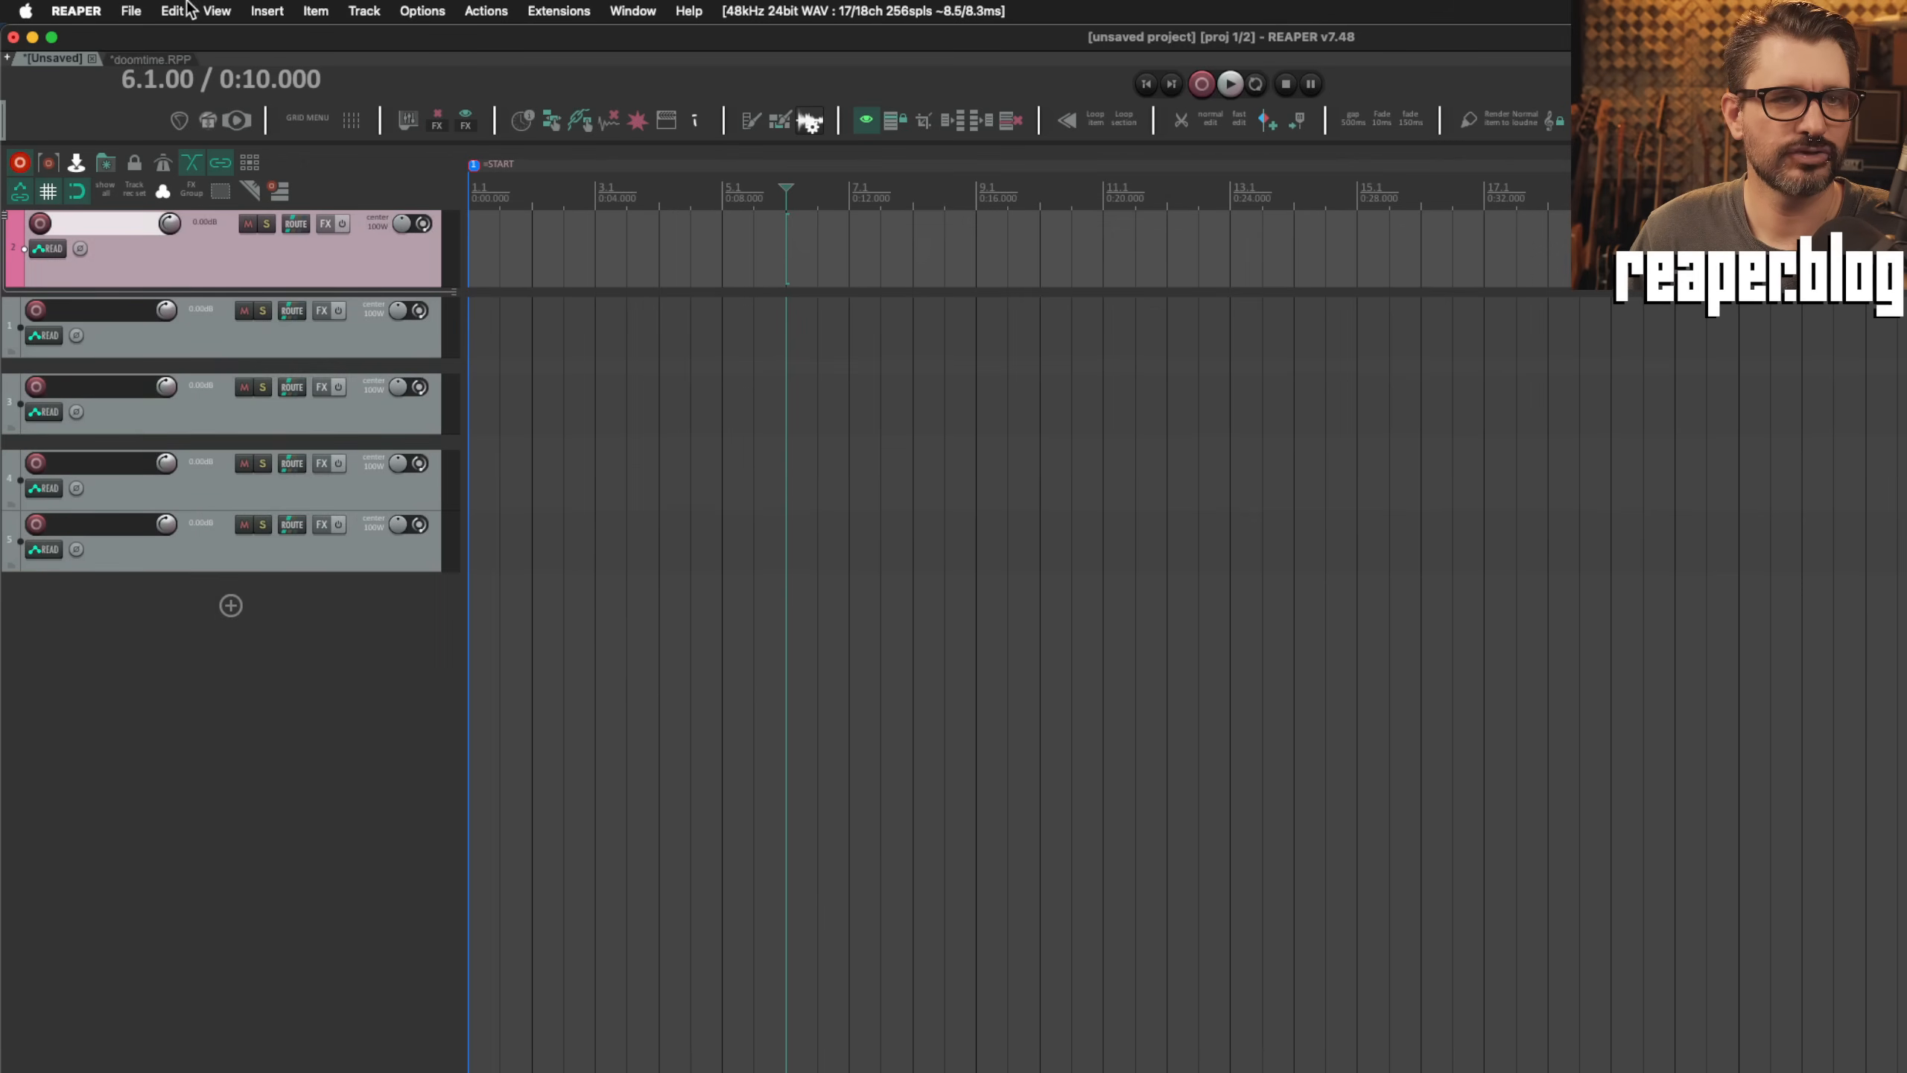
Step: Show the master track in the track panel
click(228, 10)
click(240, 39)
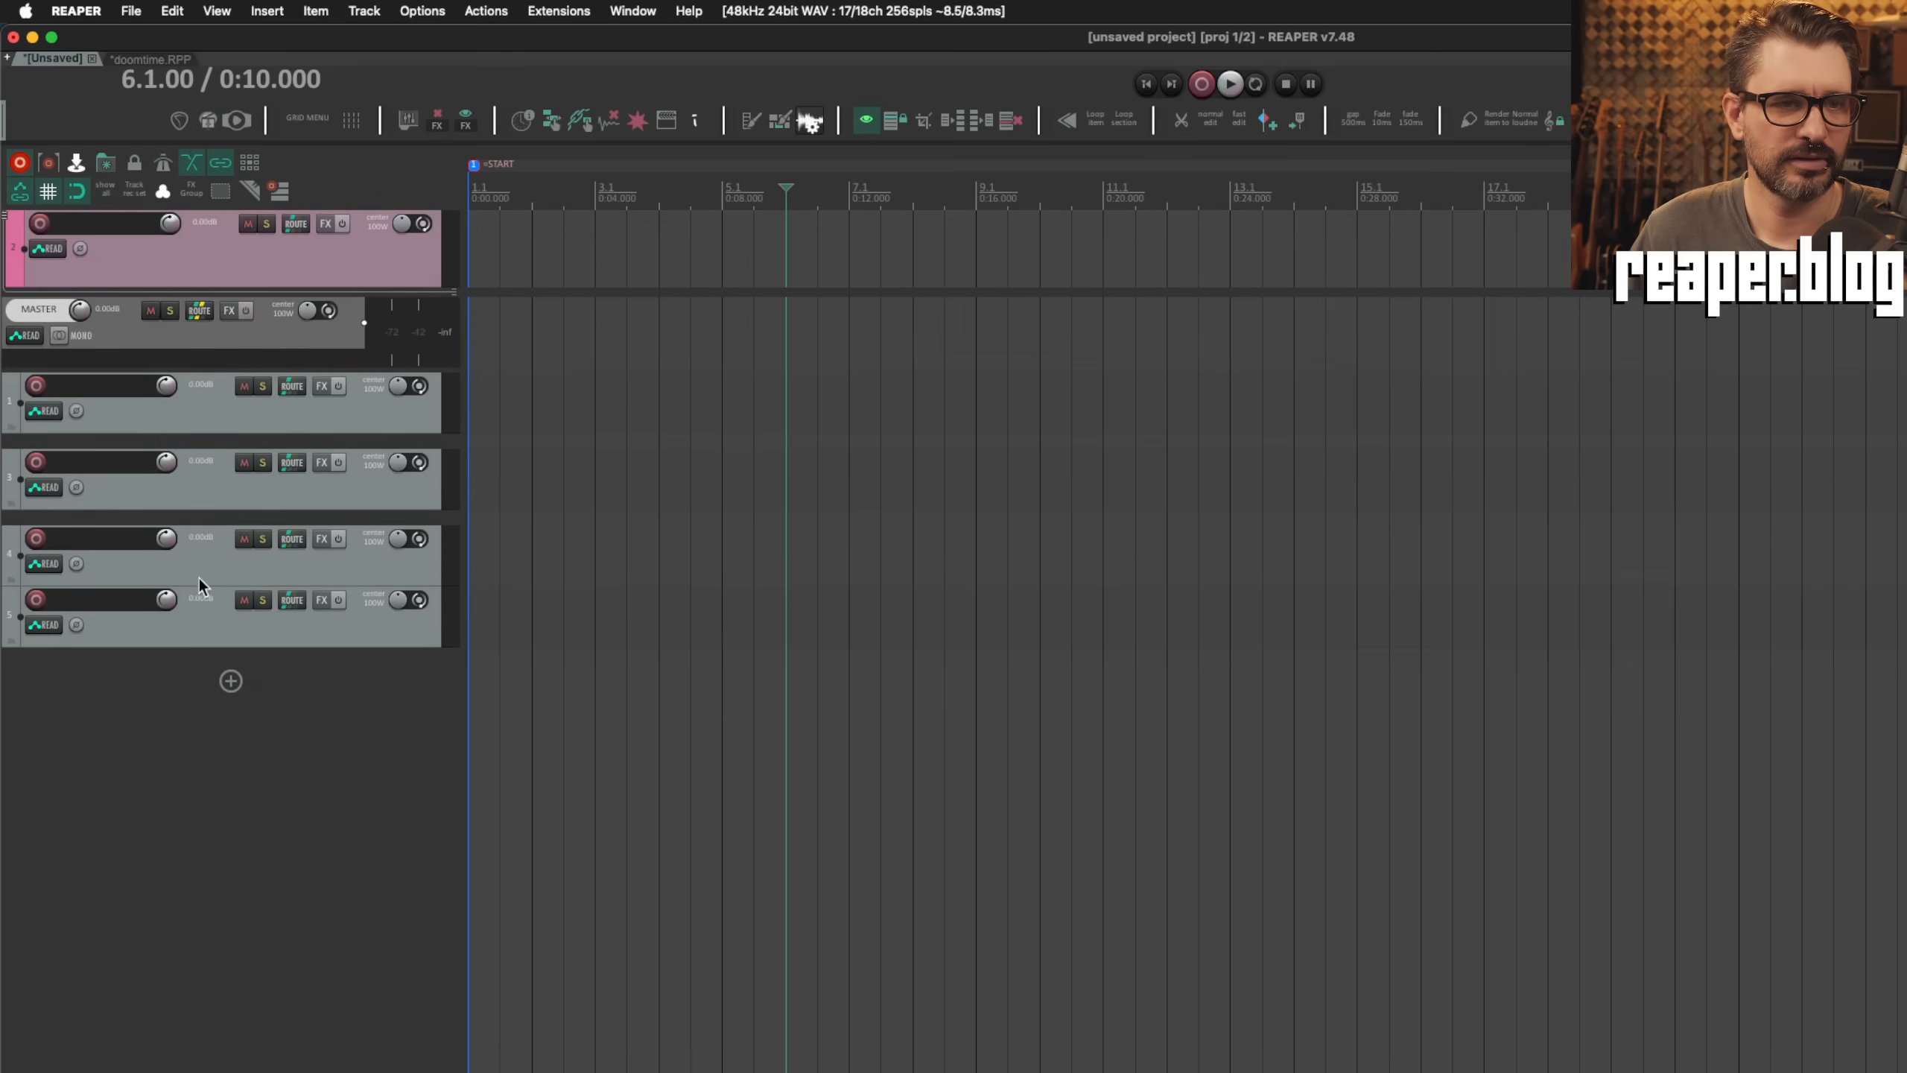
click(135, 818)
Step: Save the current track view as screenset 1 with the name "1" in the Screensets/Layouts window
click(217, 11)
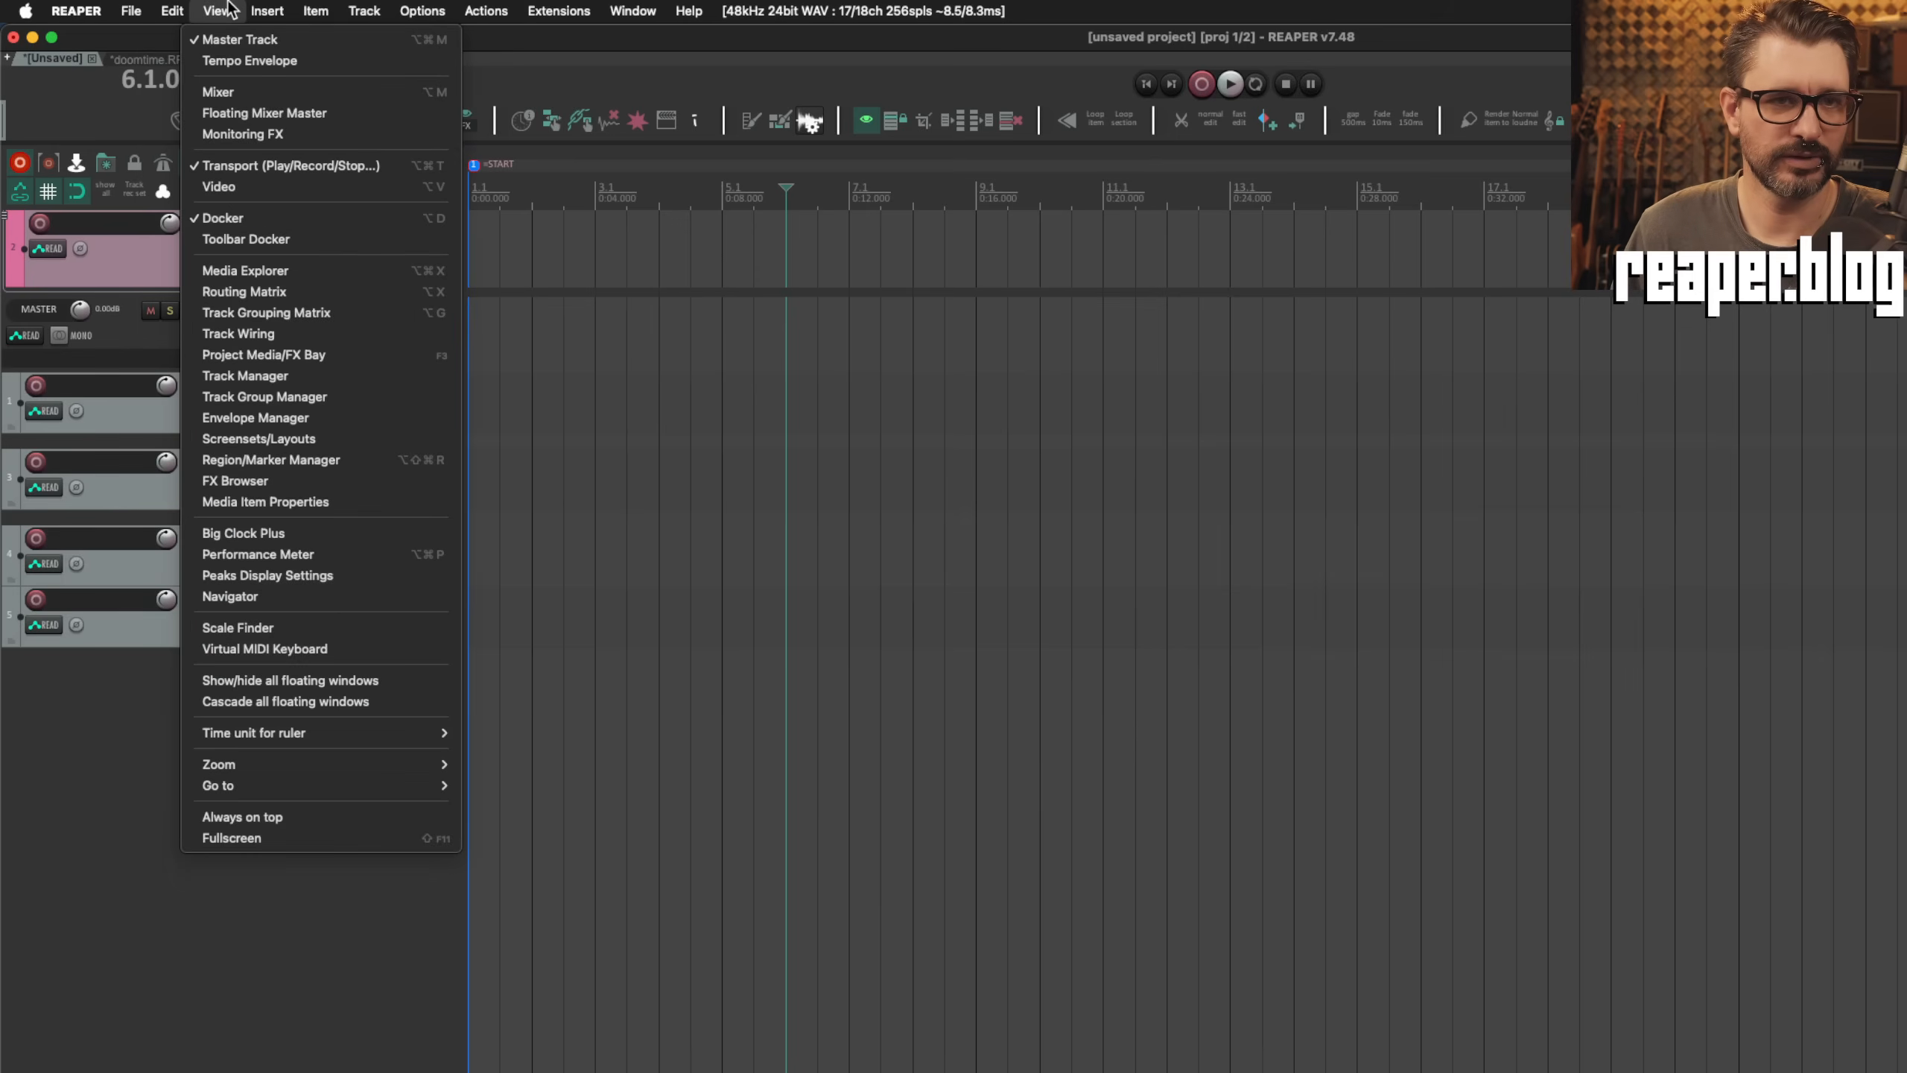
click(319, 438)
drag(1089, 558, 744, 321)
click(690, 345)
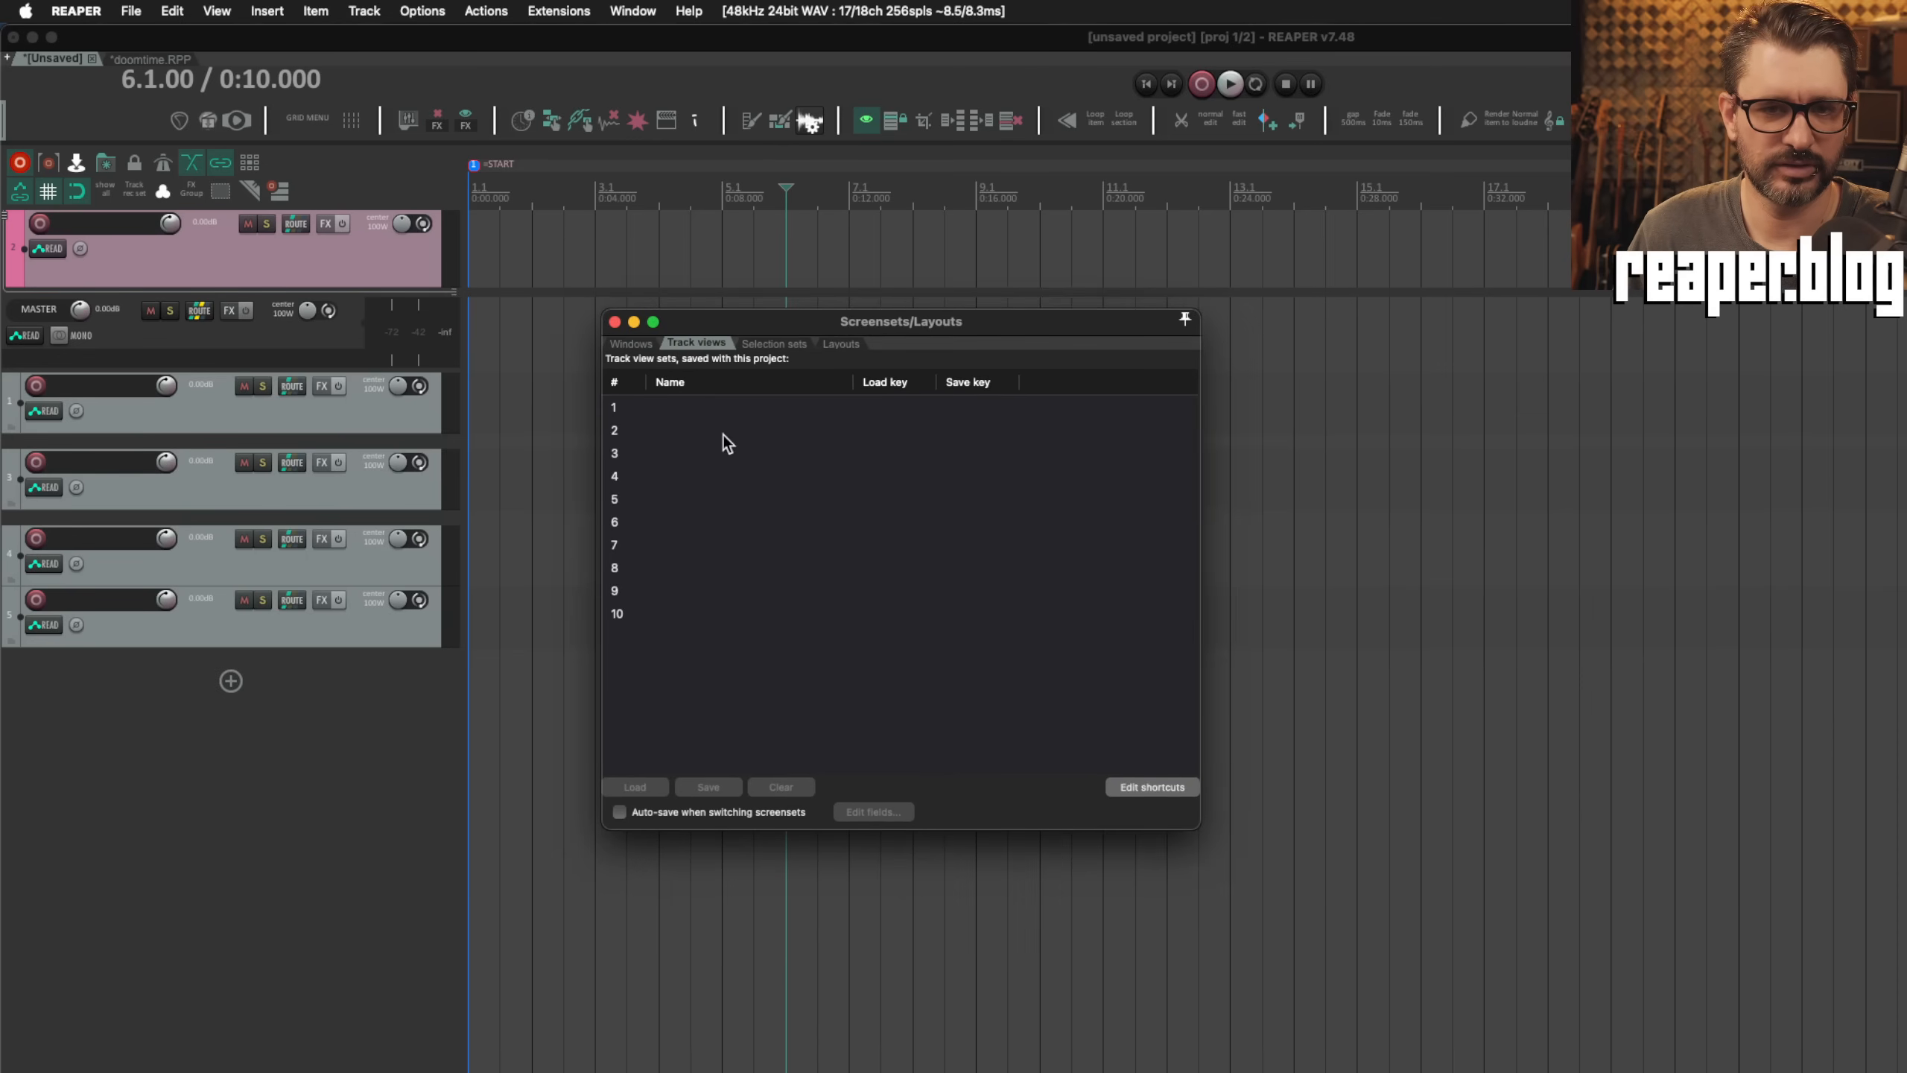
click(704, 412)
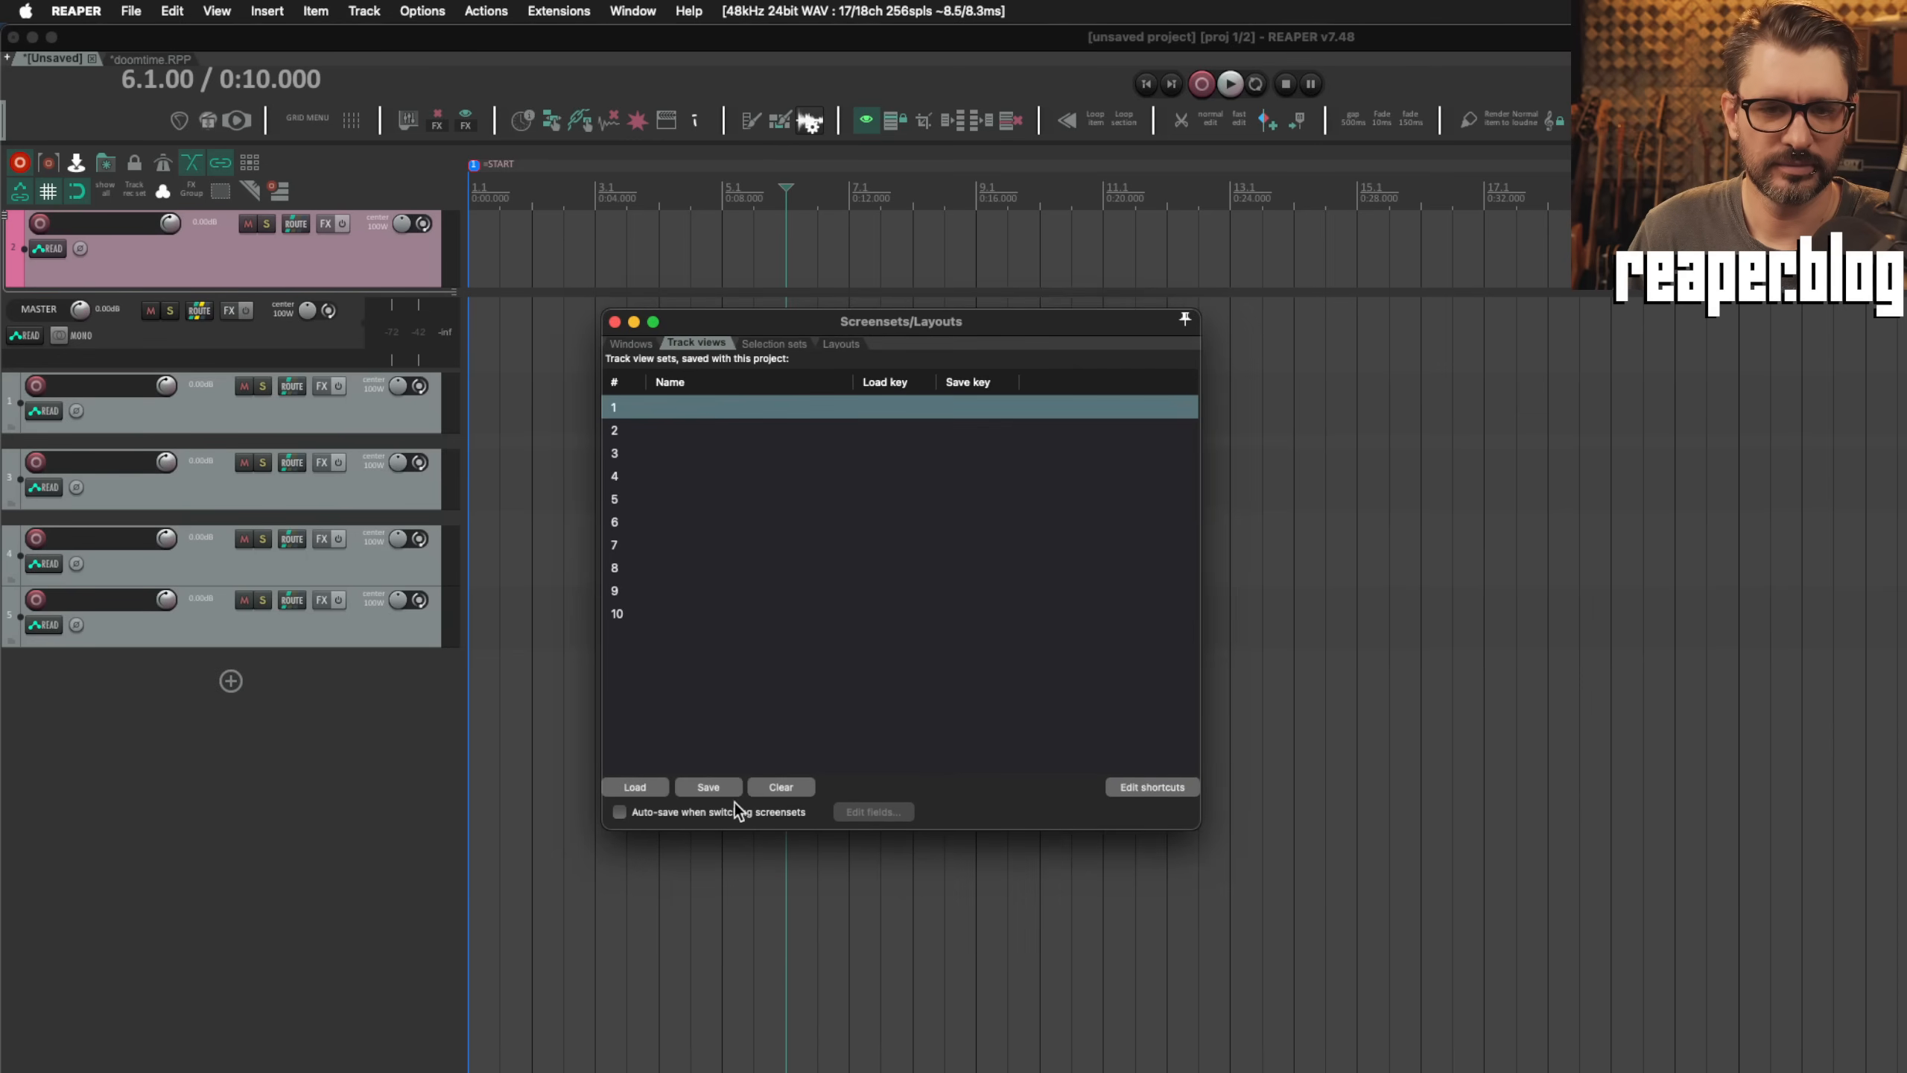
click(709, 786)
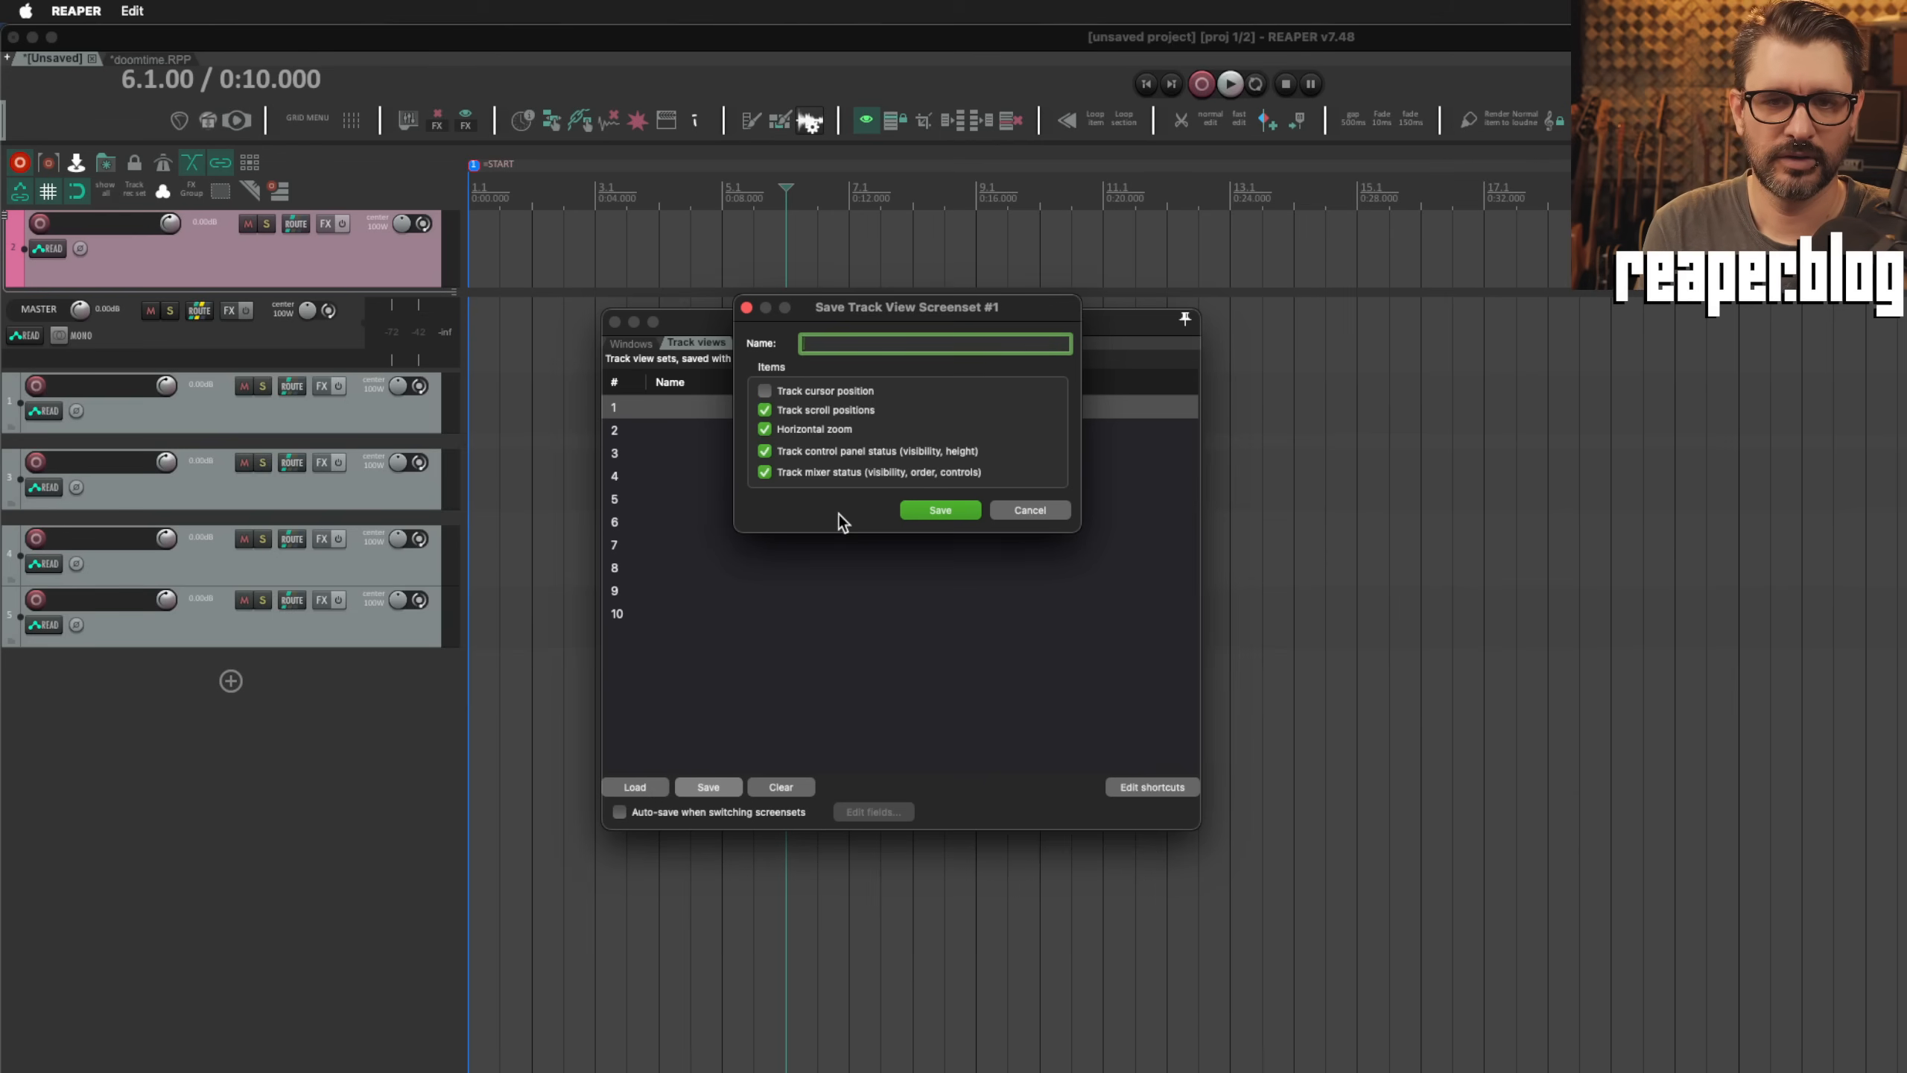
text(1)
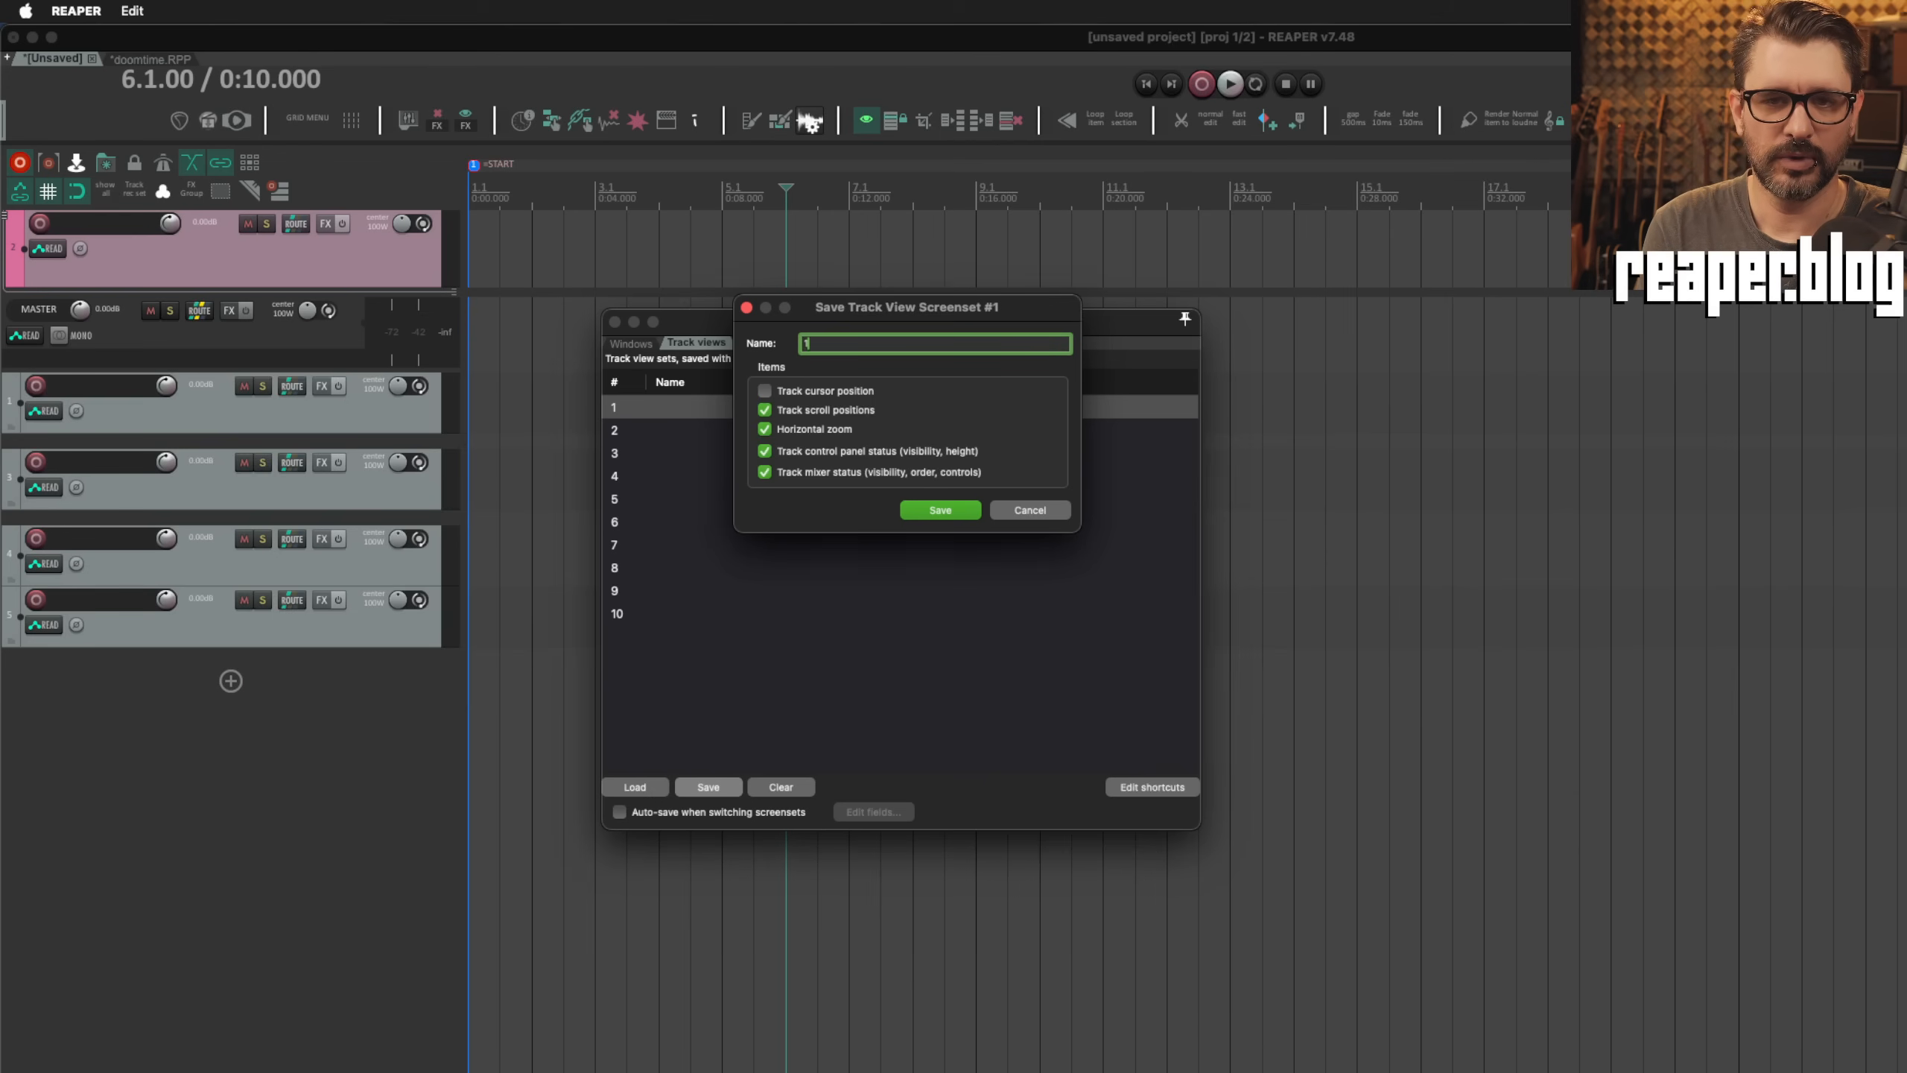
click(941, 511)
click(737, 408)
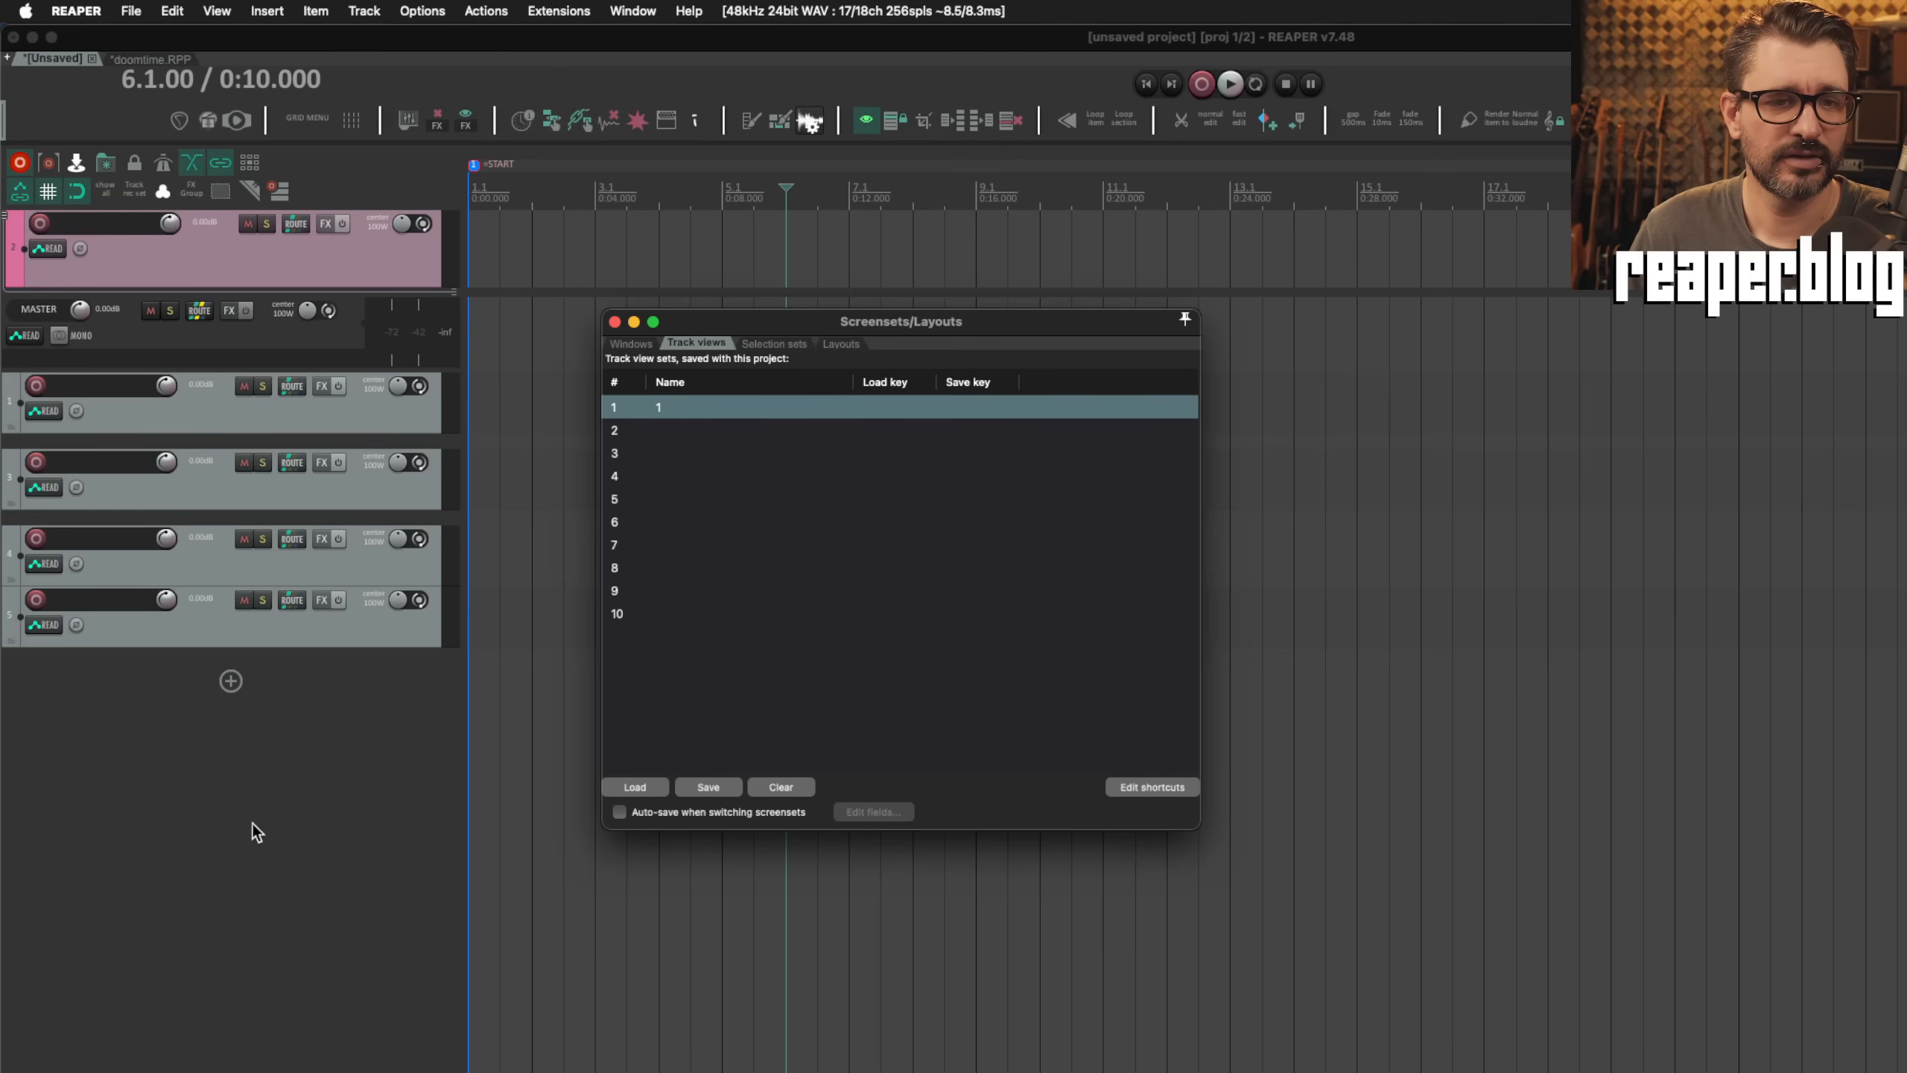
Step: Hide the last three tracks and save that track view as screenset 2 without entering a name
click(354, 485)
shift+click(376, 631)
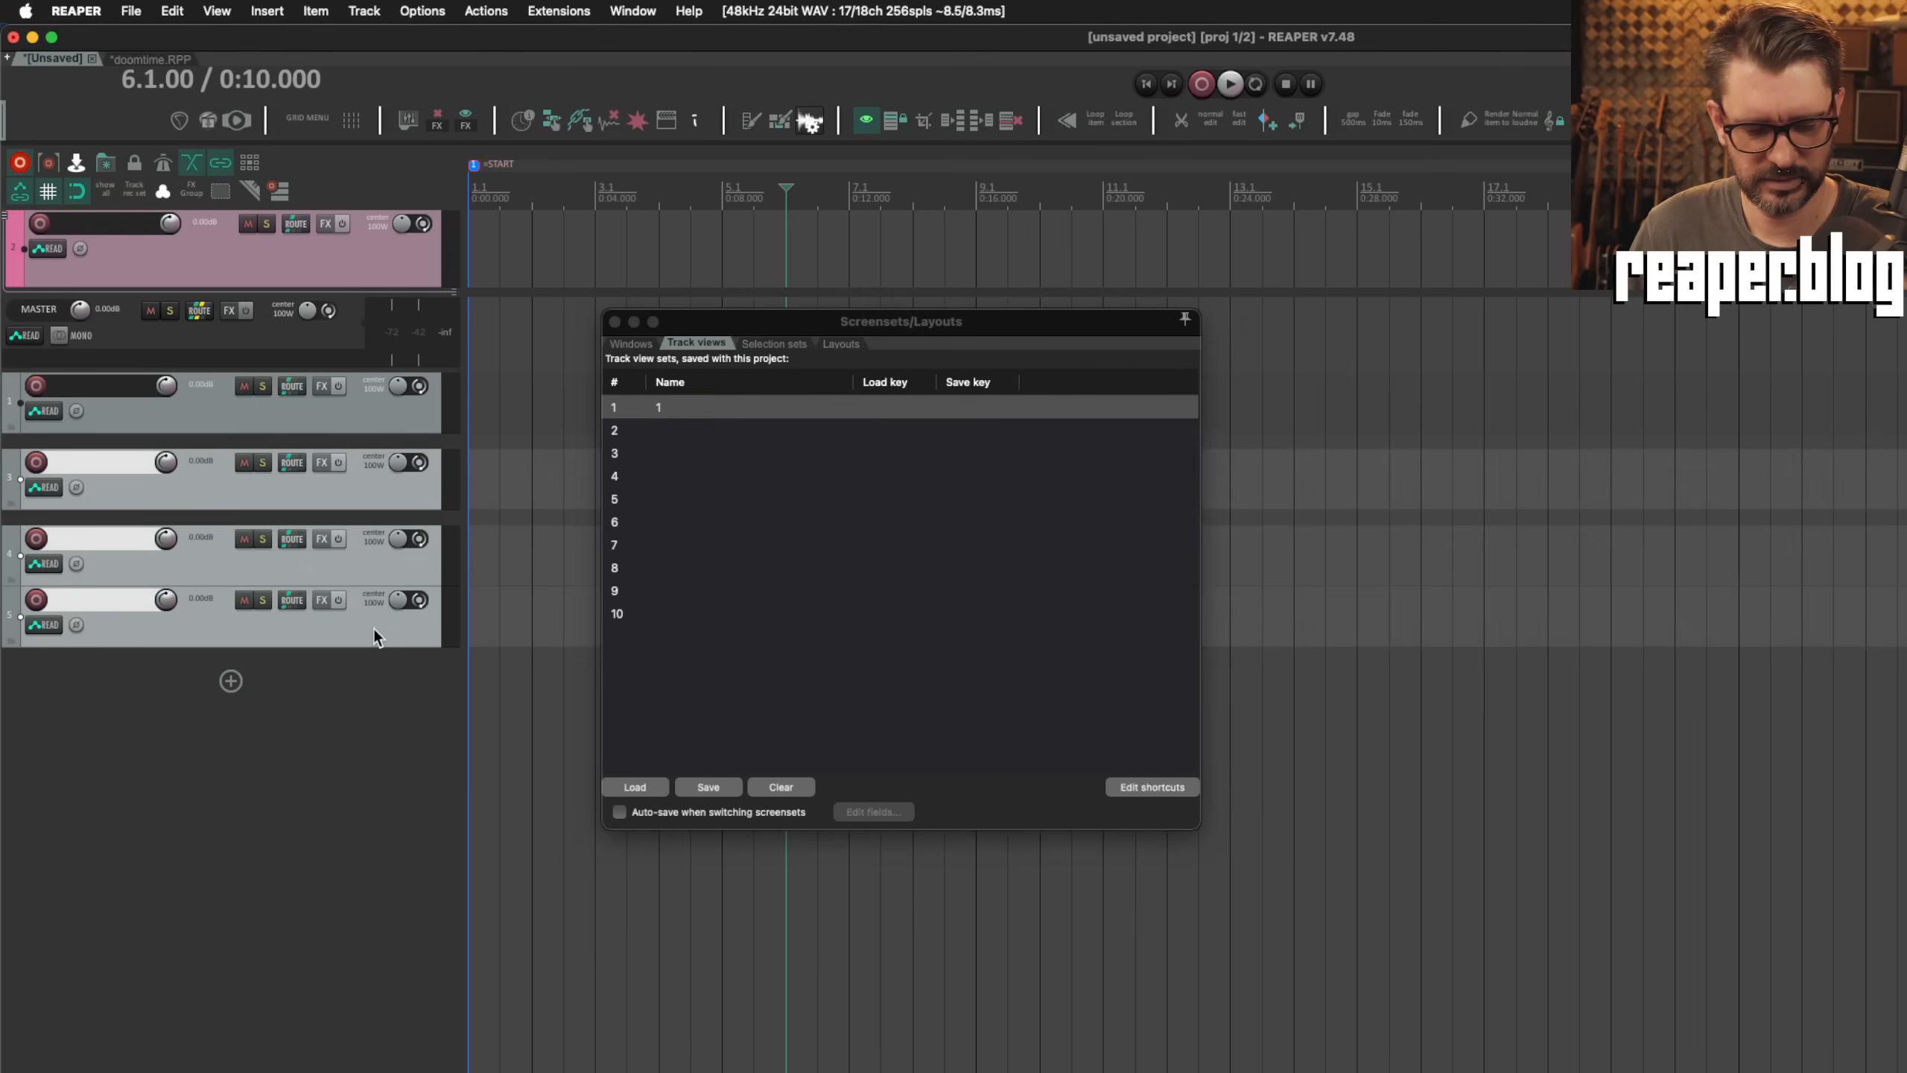
key(Delete)
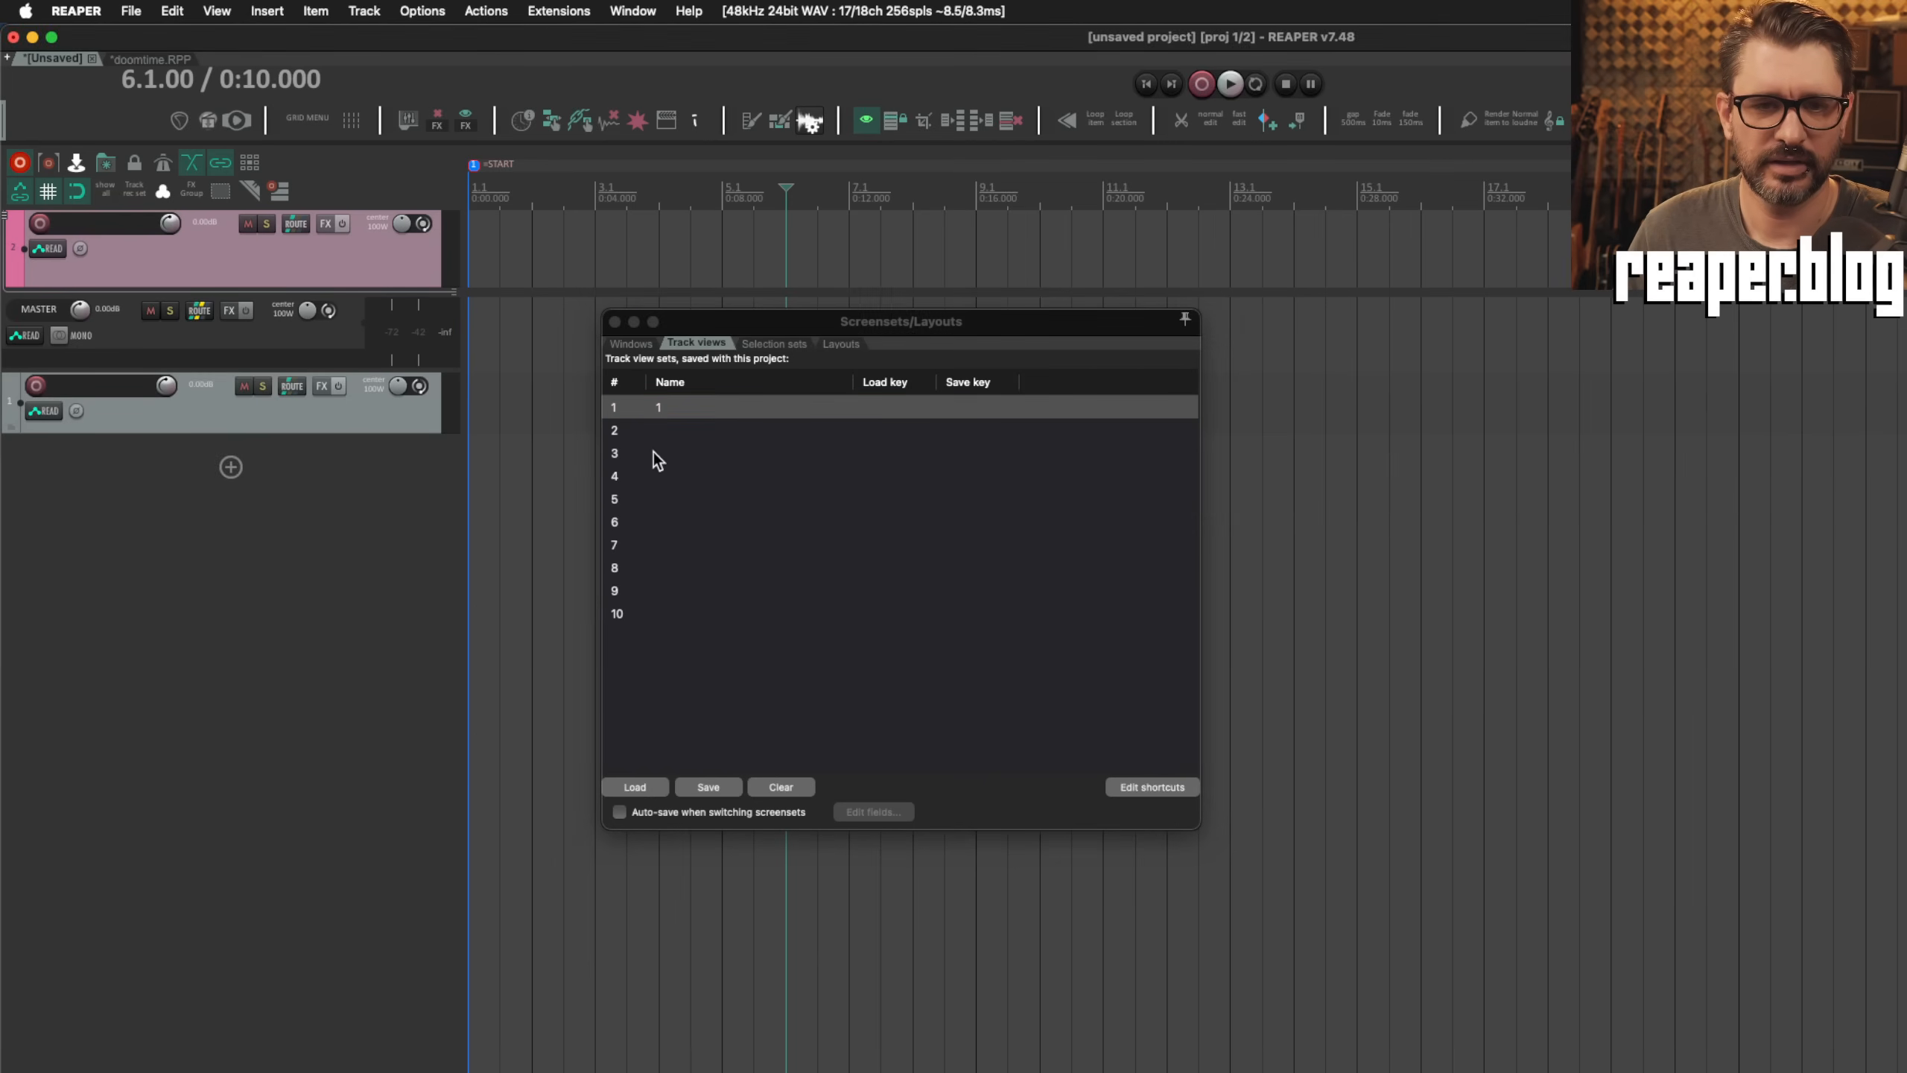
click(665, 436)
click(704, 787)
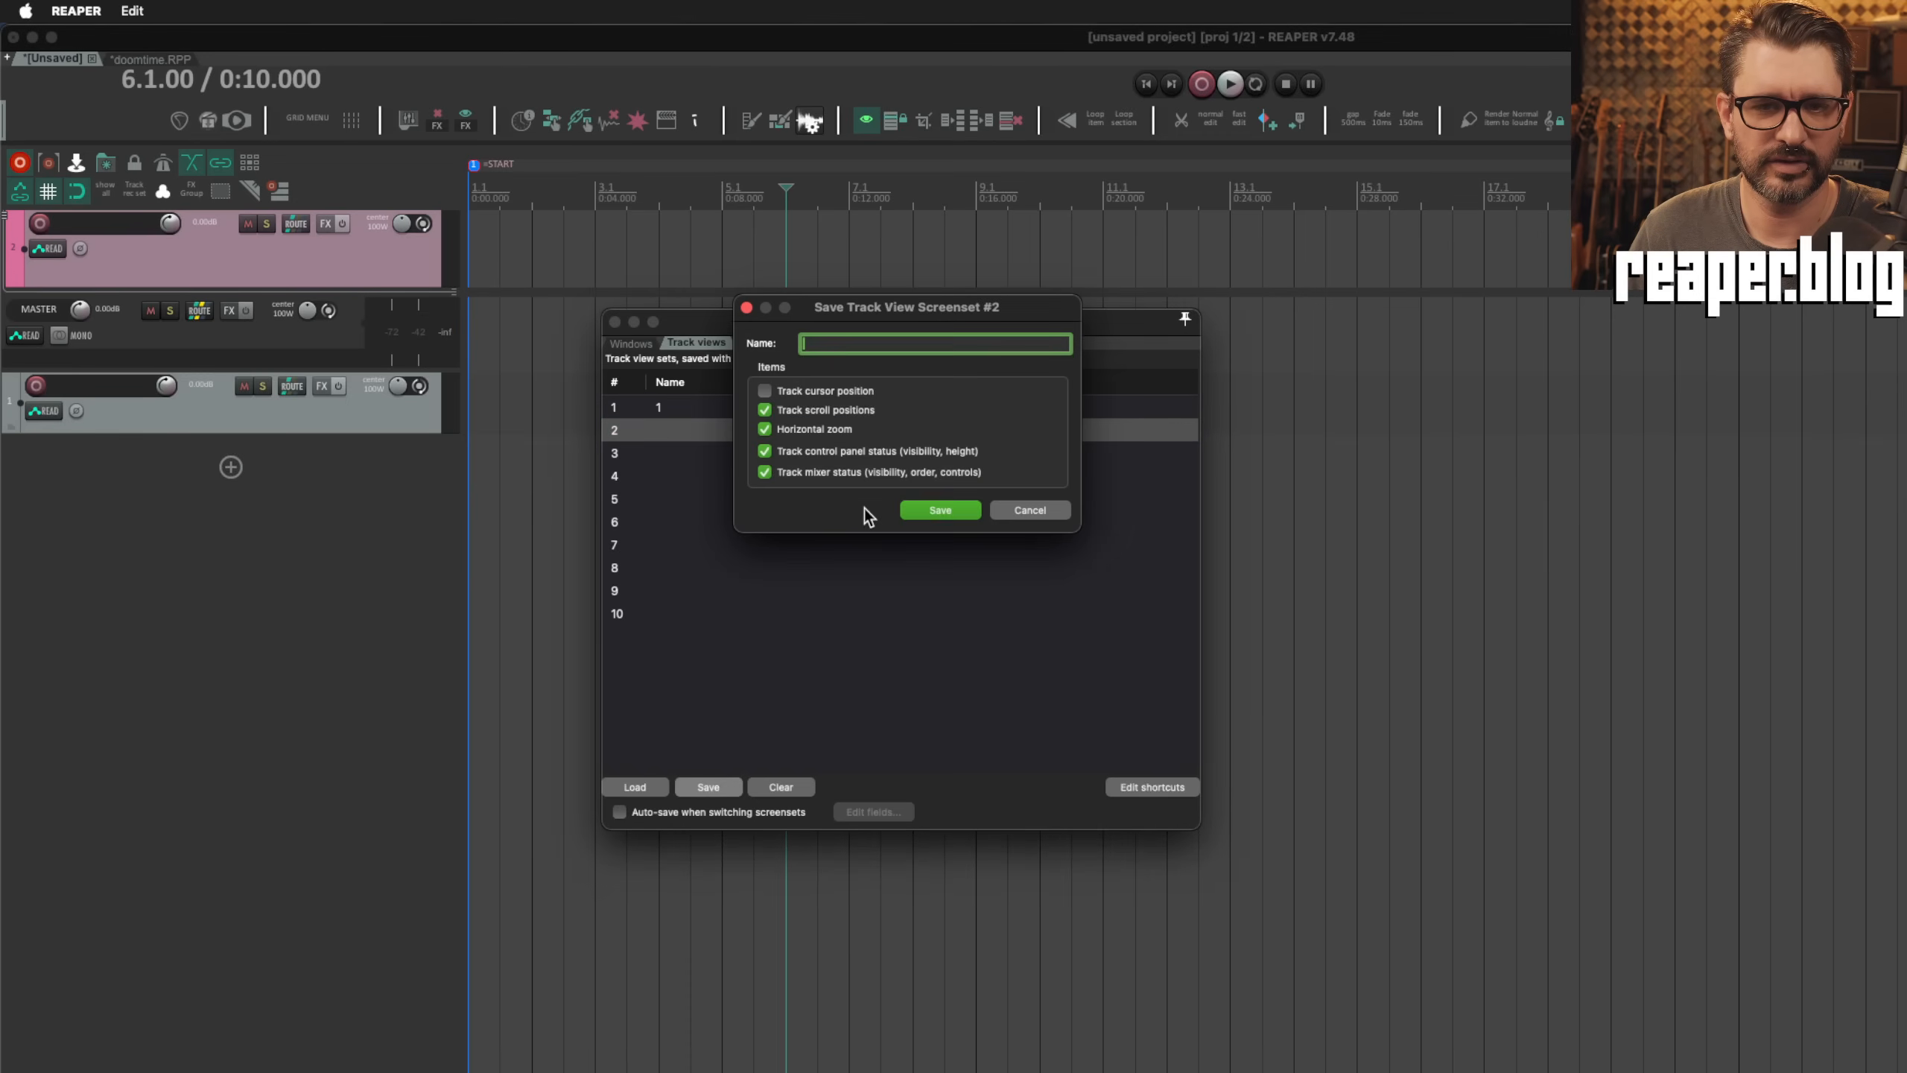
click(924, 509)
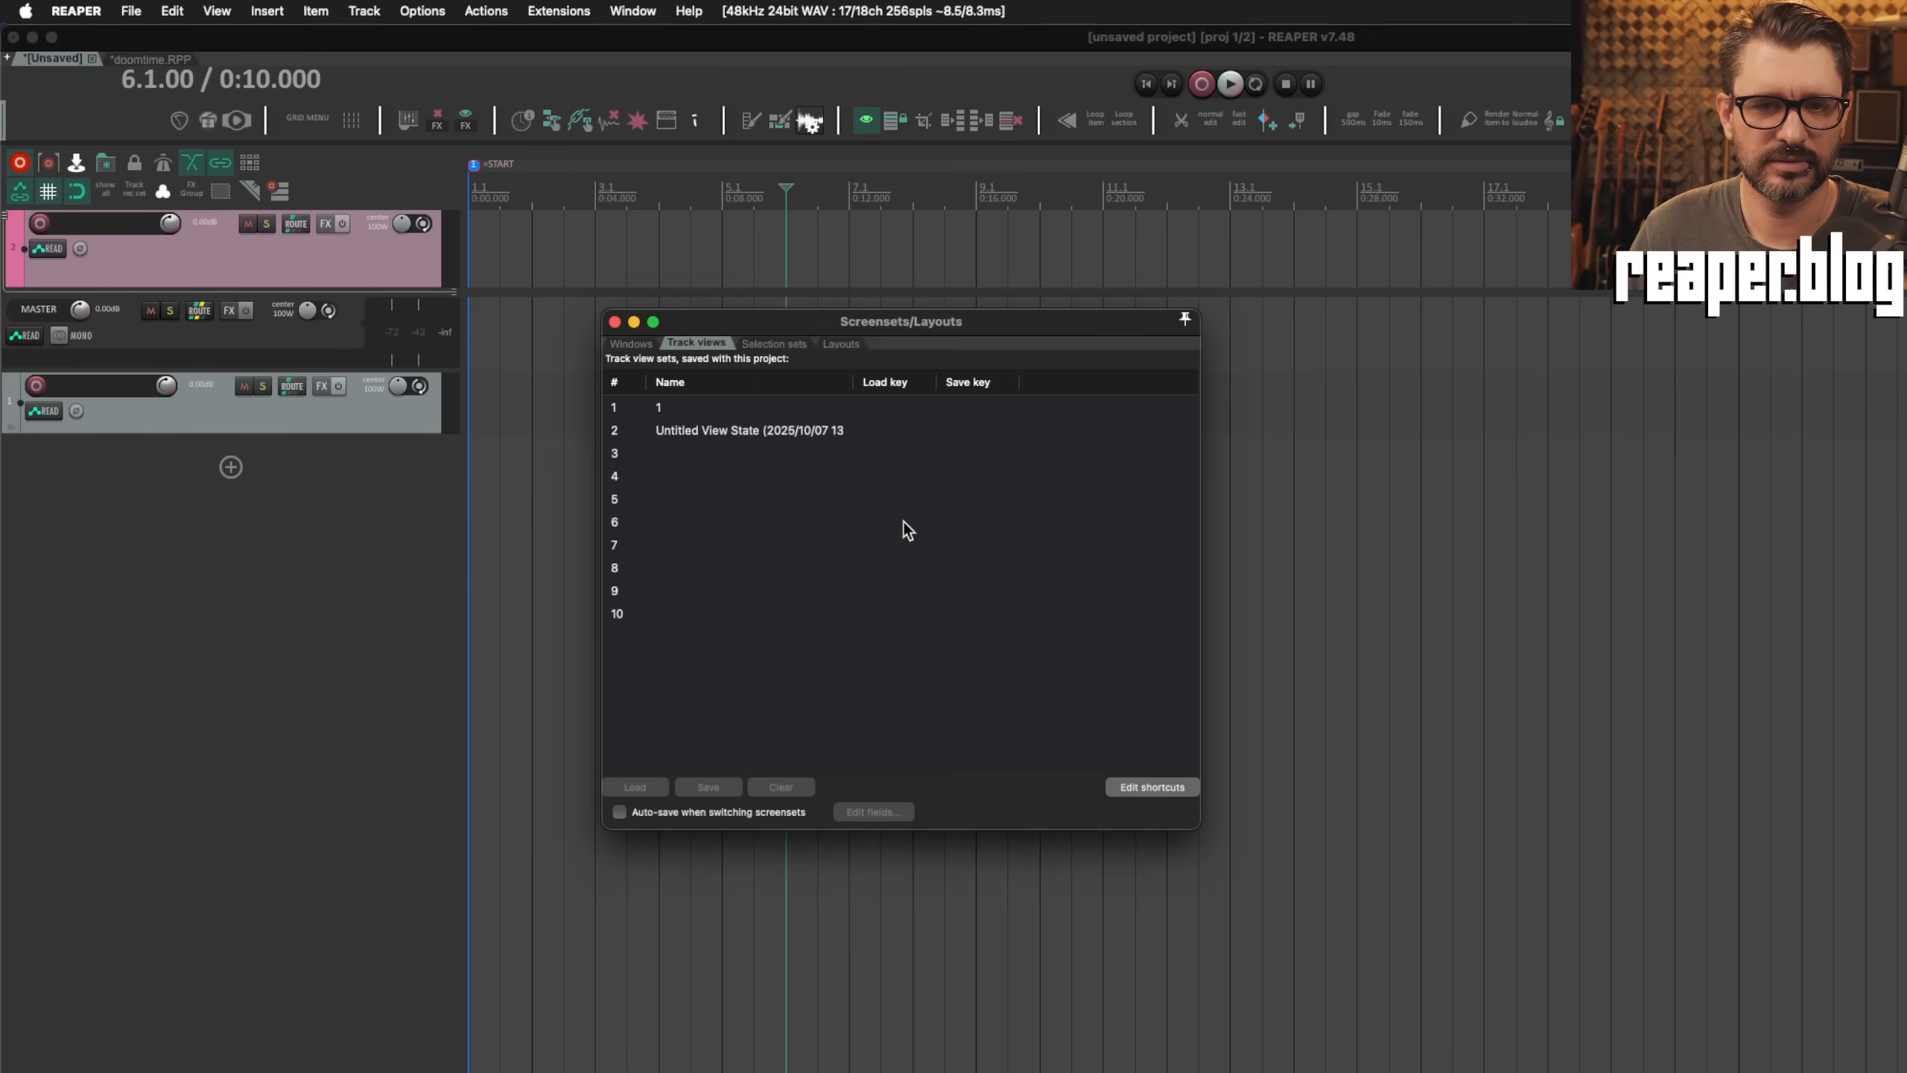
Step: Switch between track view screensets 1 and 2 to compare them, finishing with screenset 1 loaded
double_click(758, 412)
double_click(772, 432)
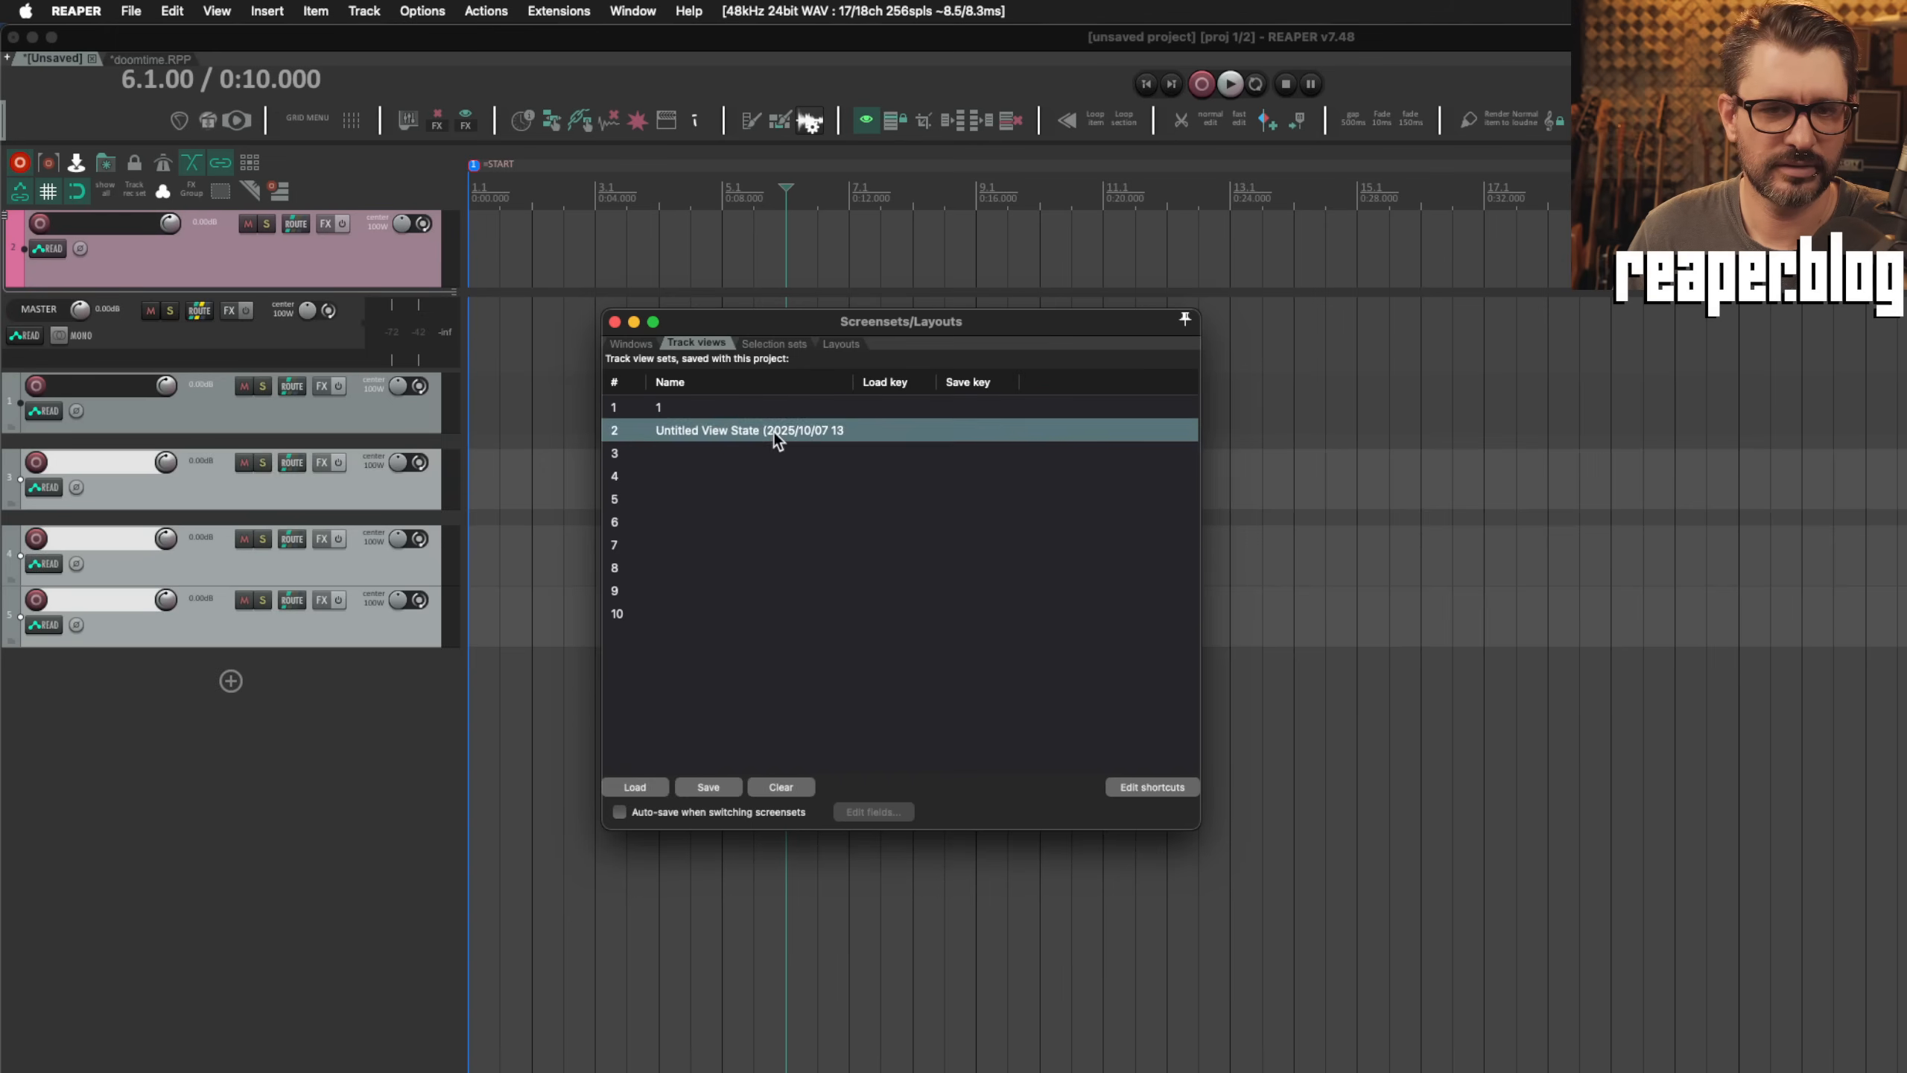
double_click(718, 415)
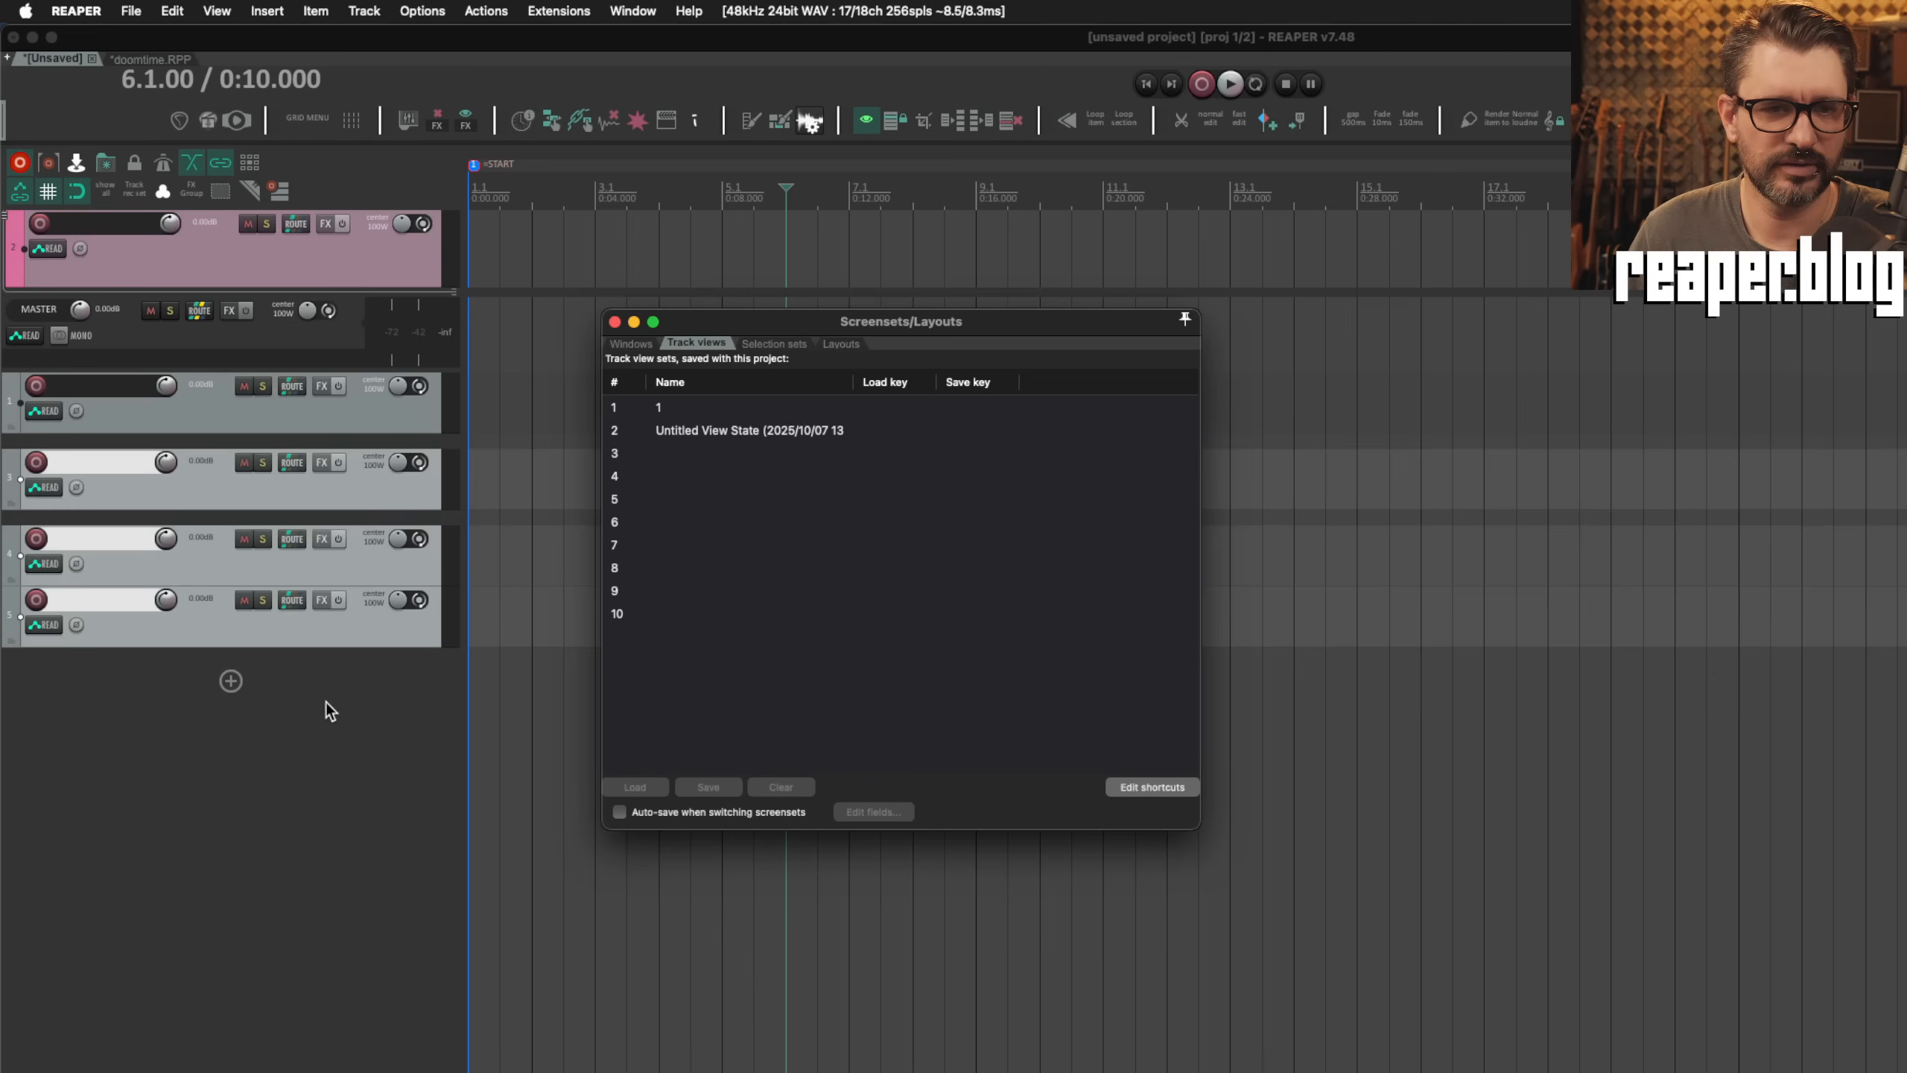
Step: Unpin the pink track from the top of the arrange view
click(271, 258)
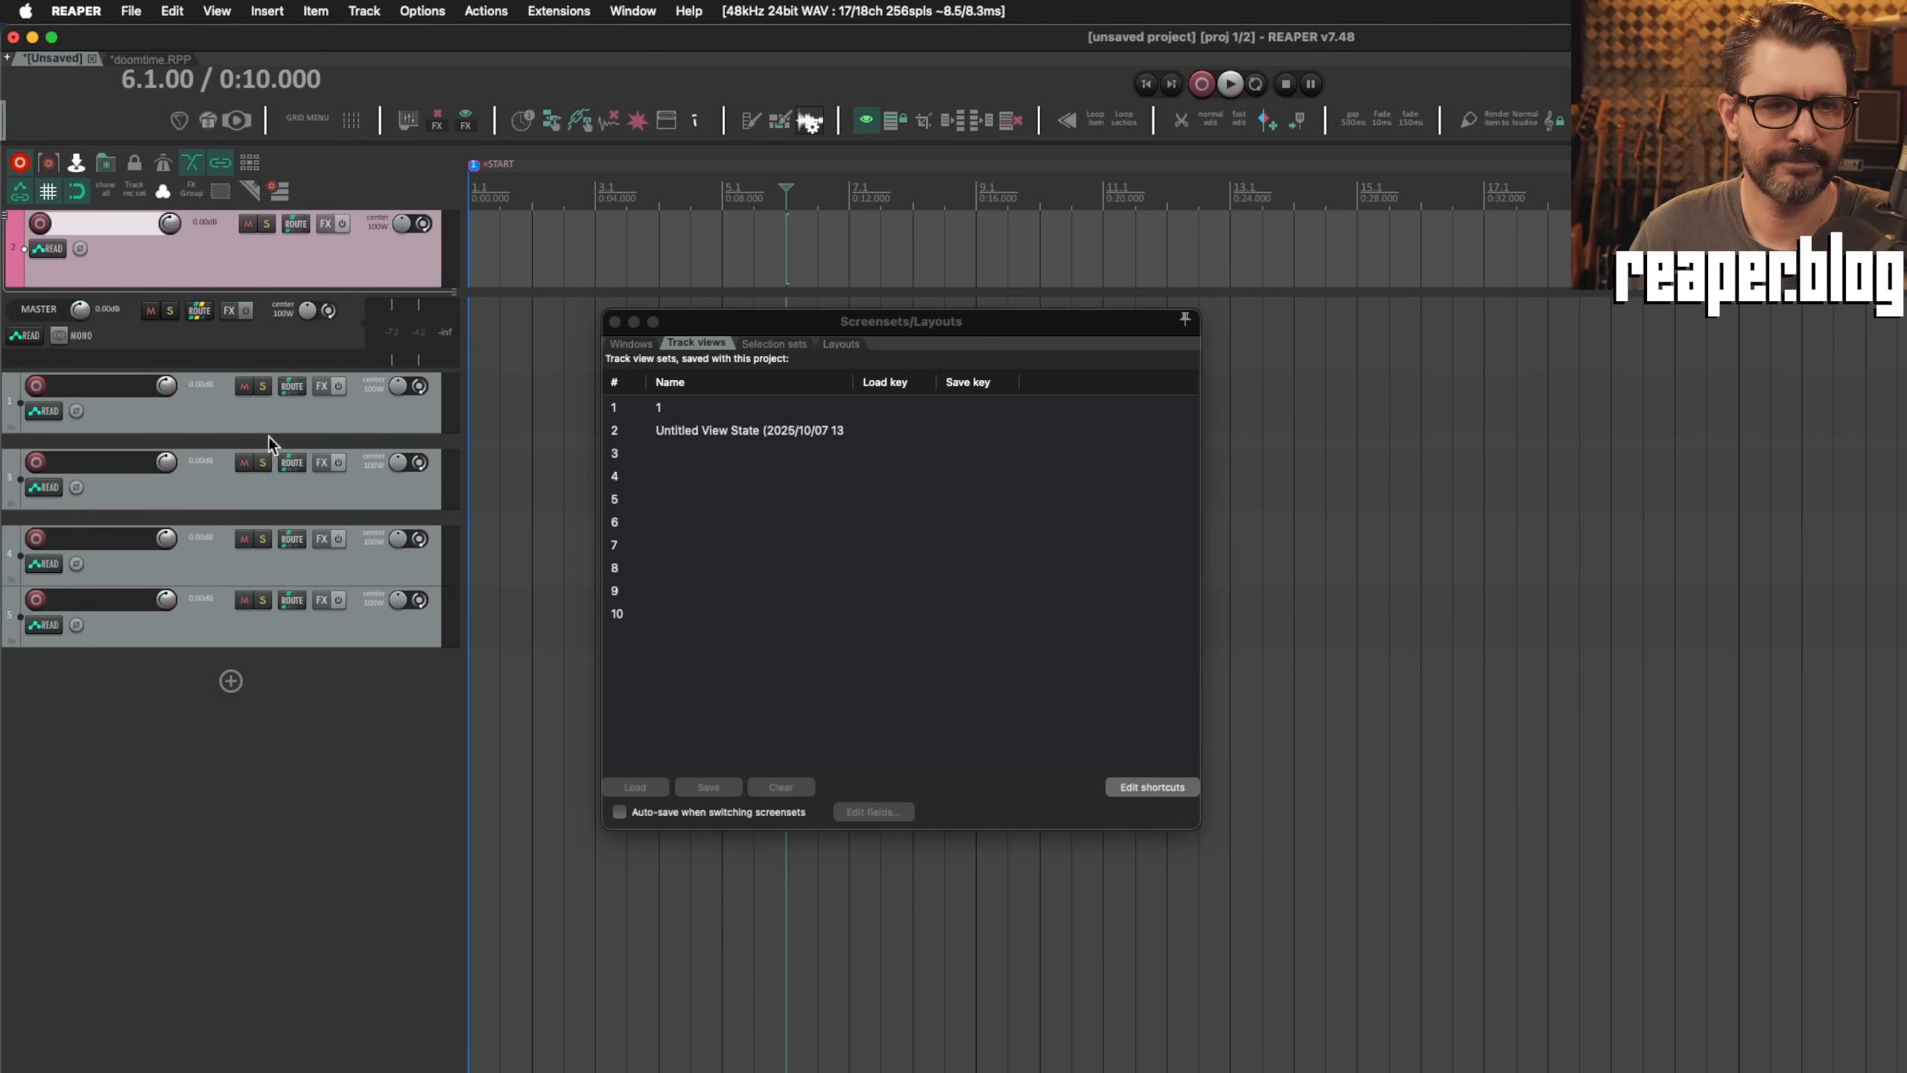
right_click(258, 254)
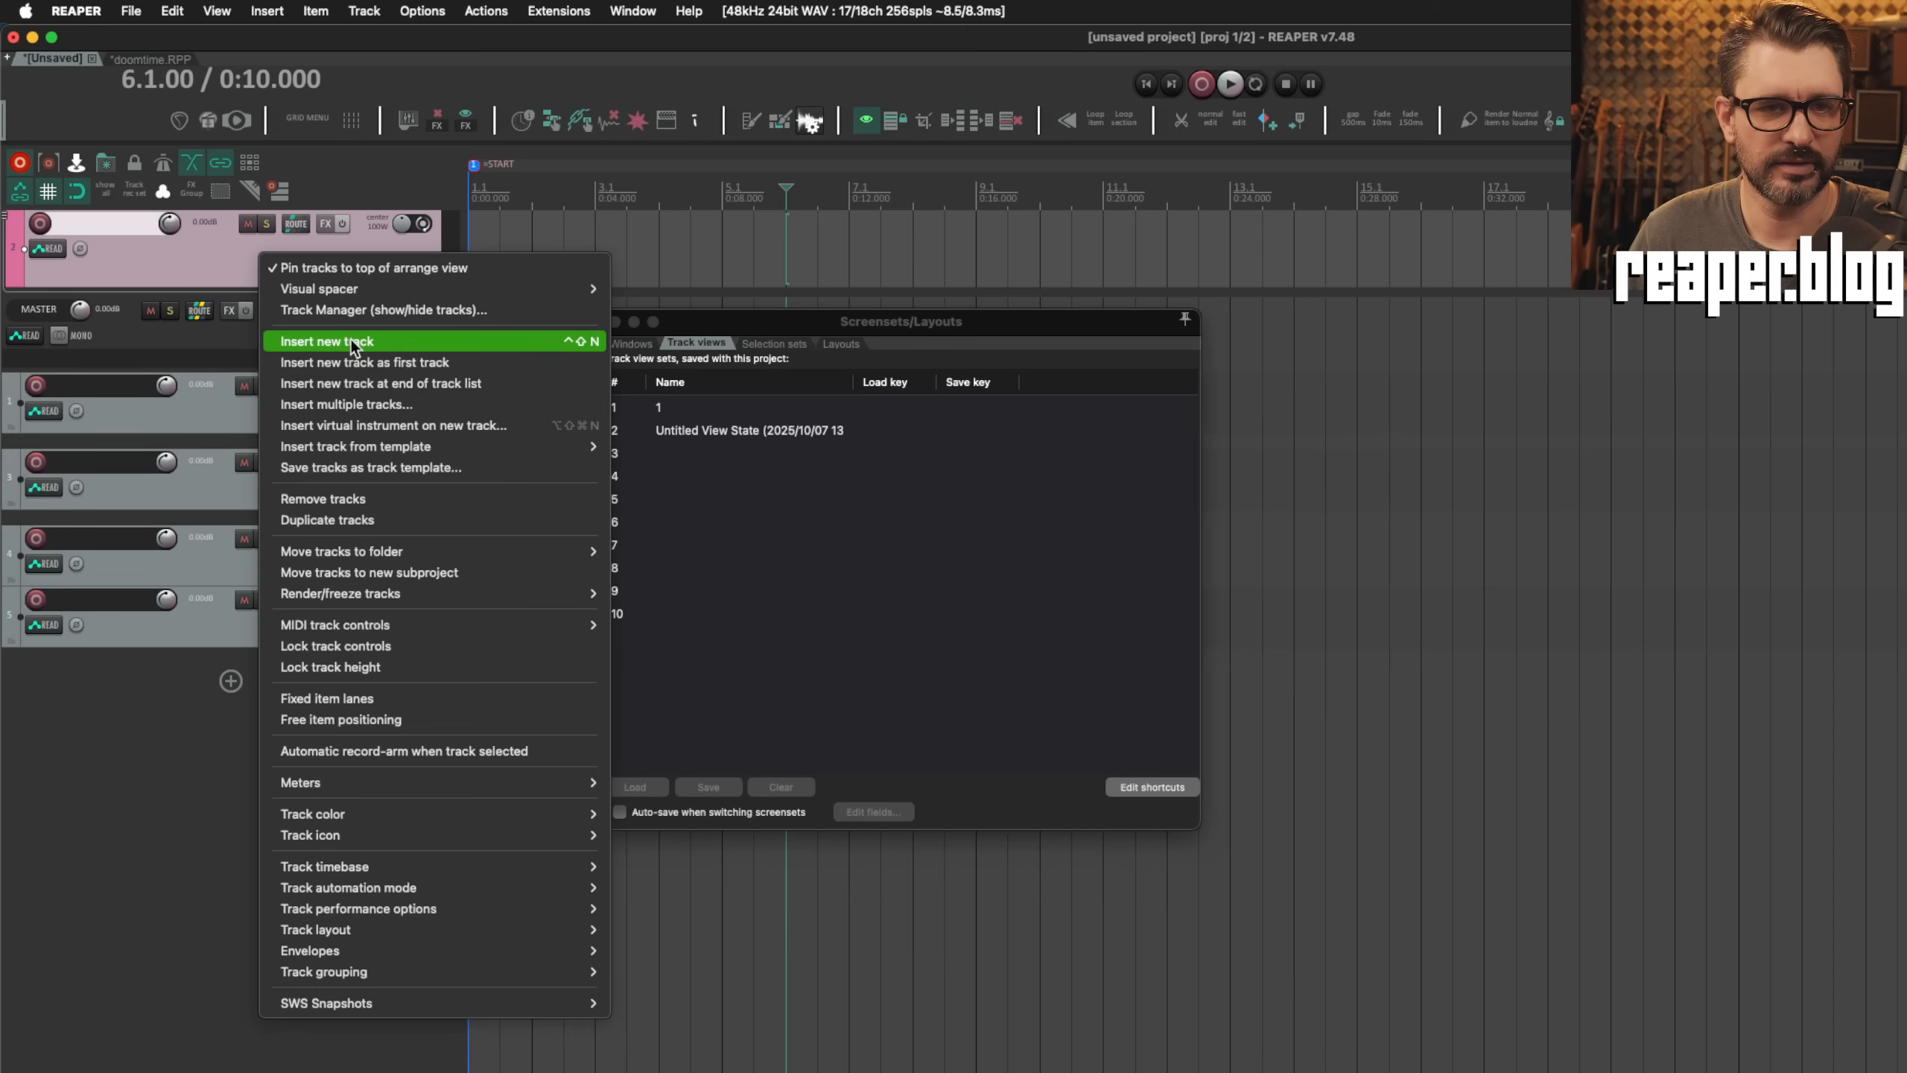
click(423, 269)
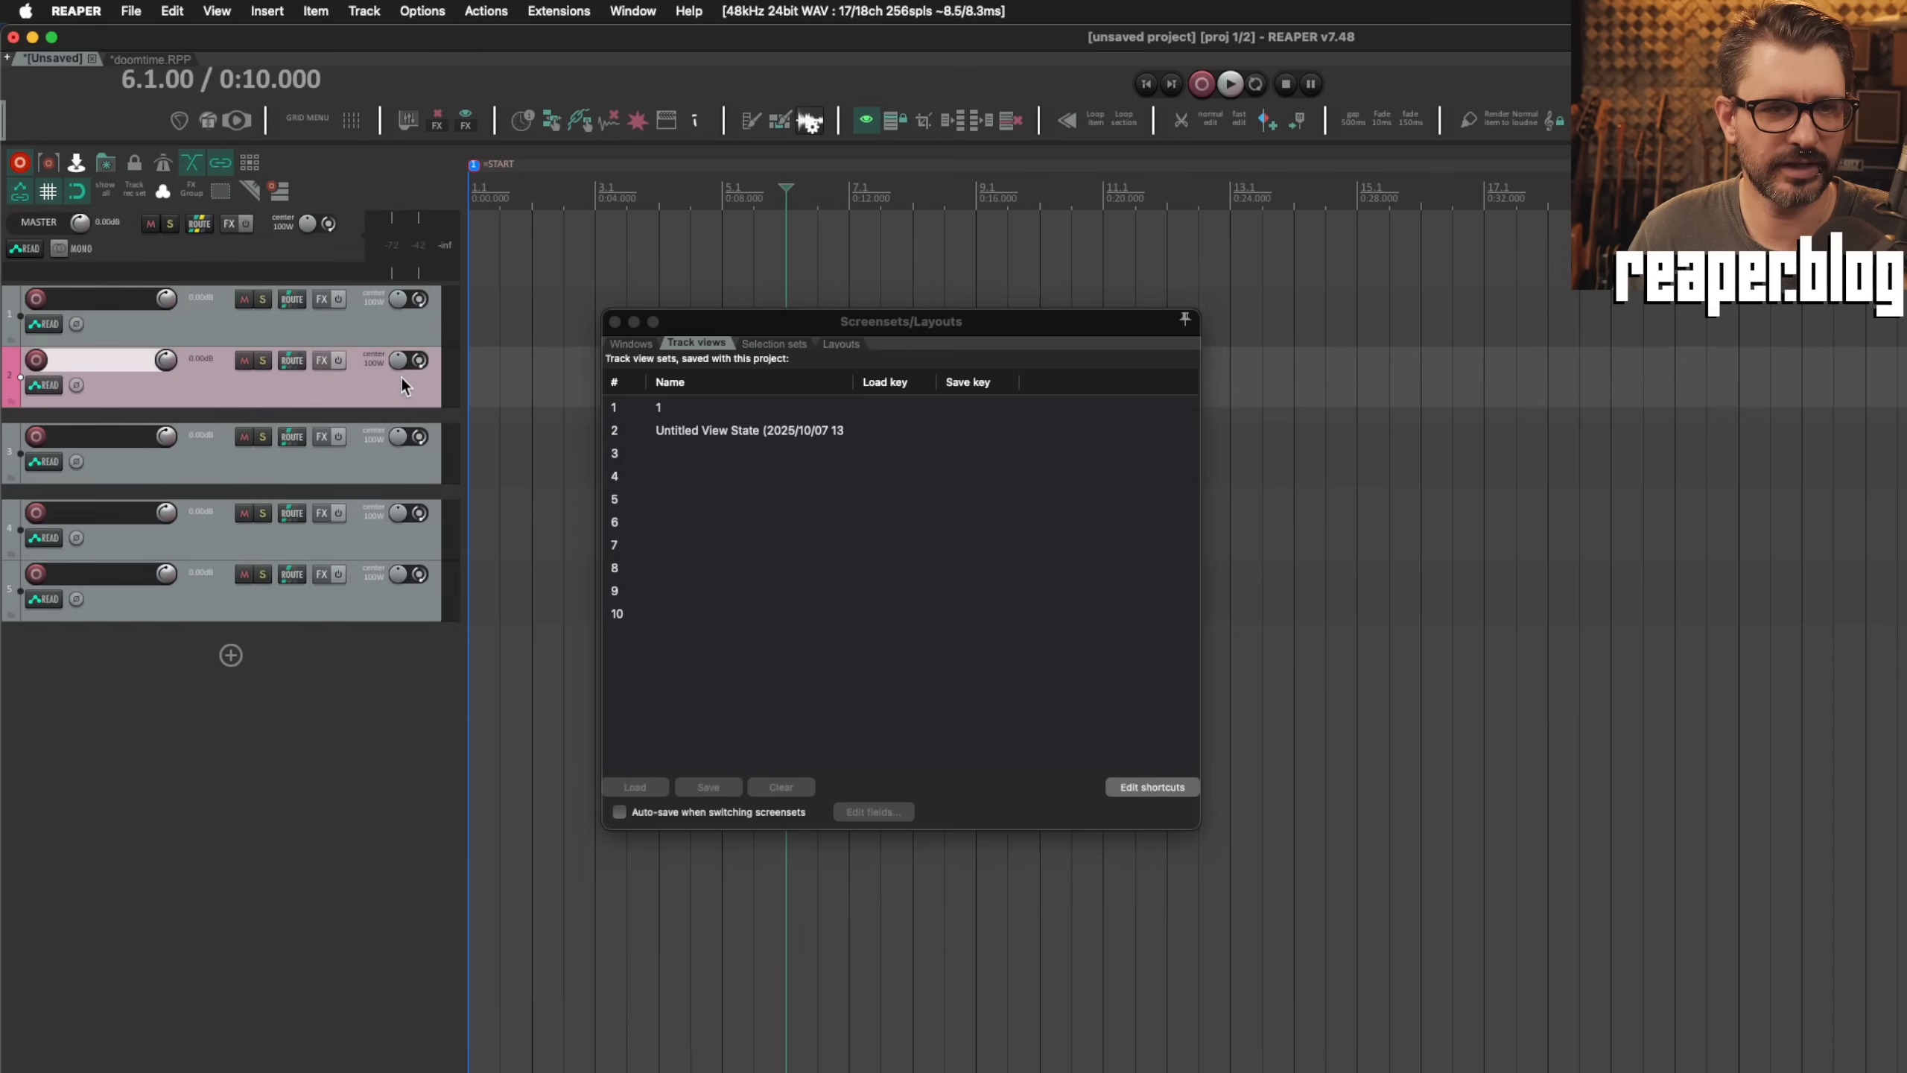
Step: Hide the master track from the track panel
click(337, 242)
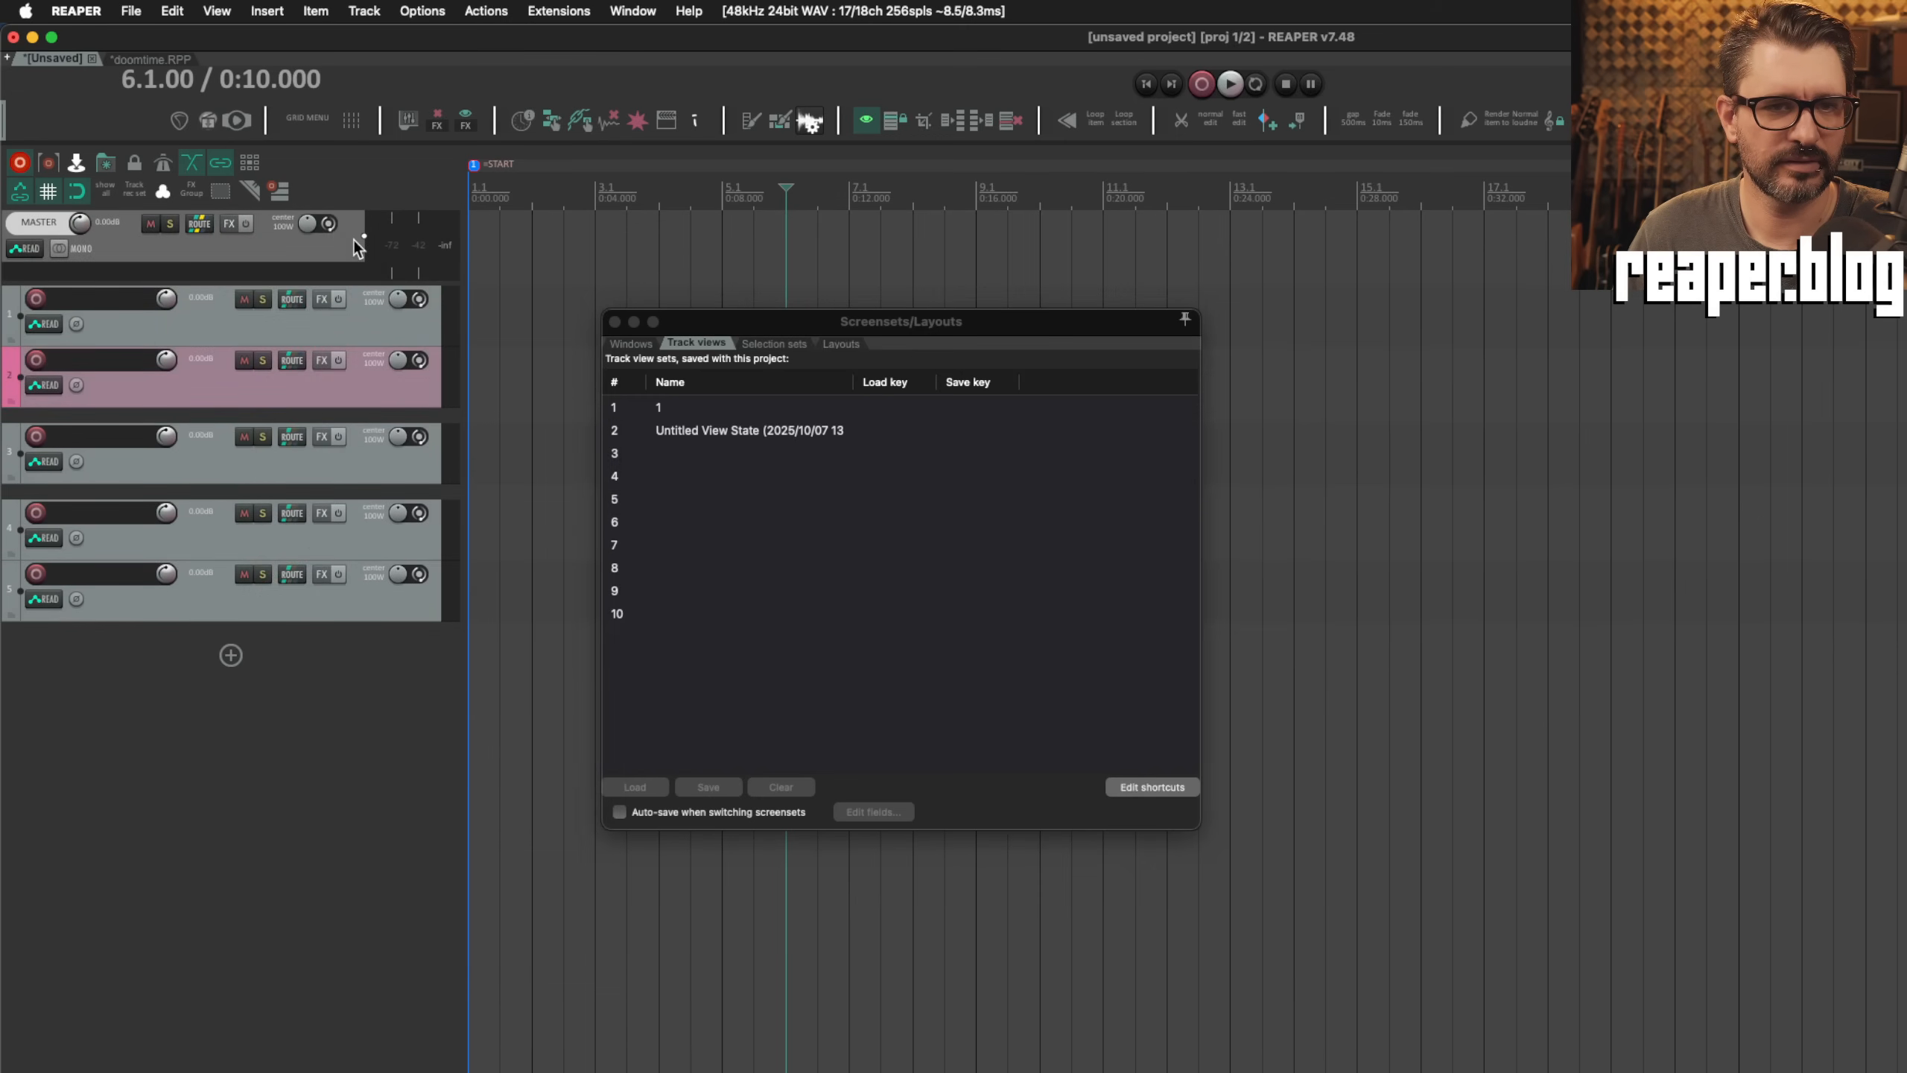
right_click(353, 239)
click(341, 258)
click(68, 4)
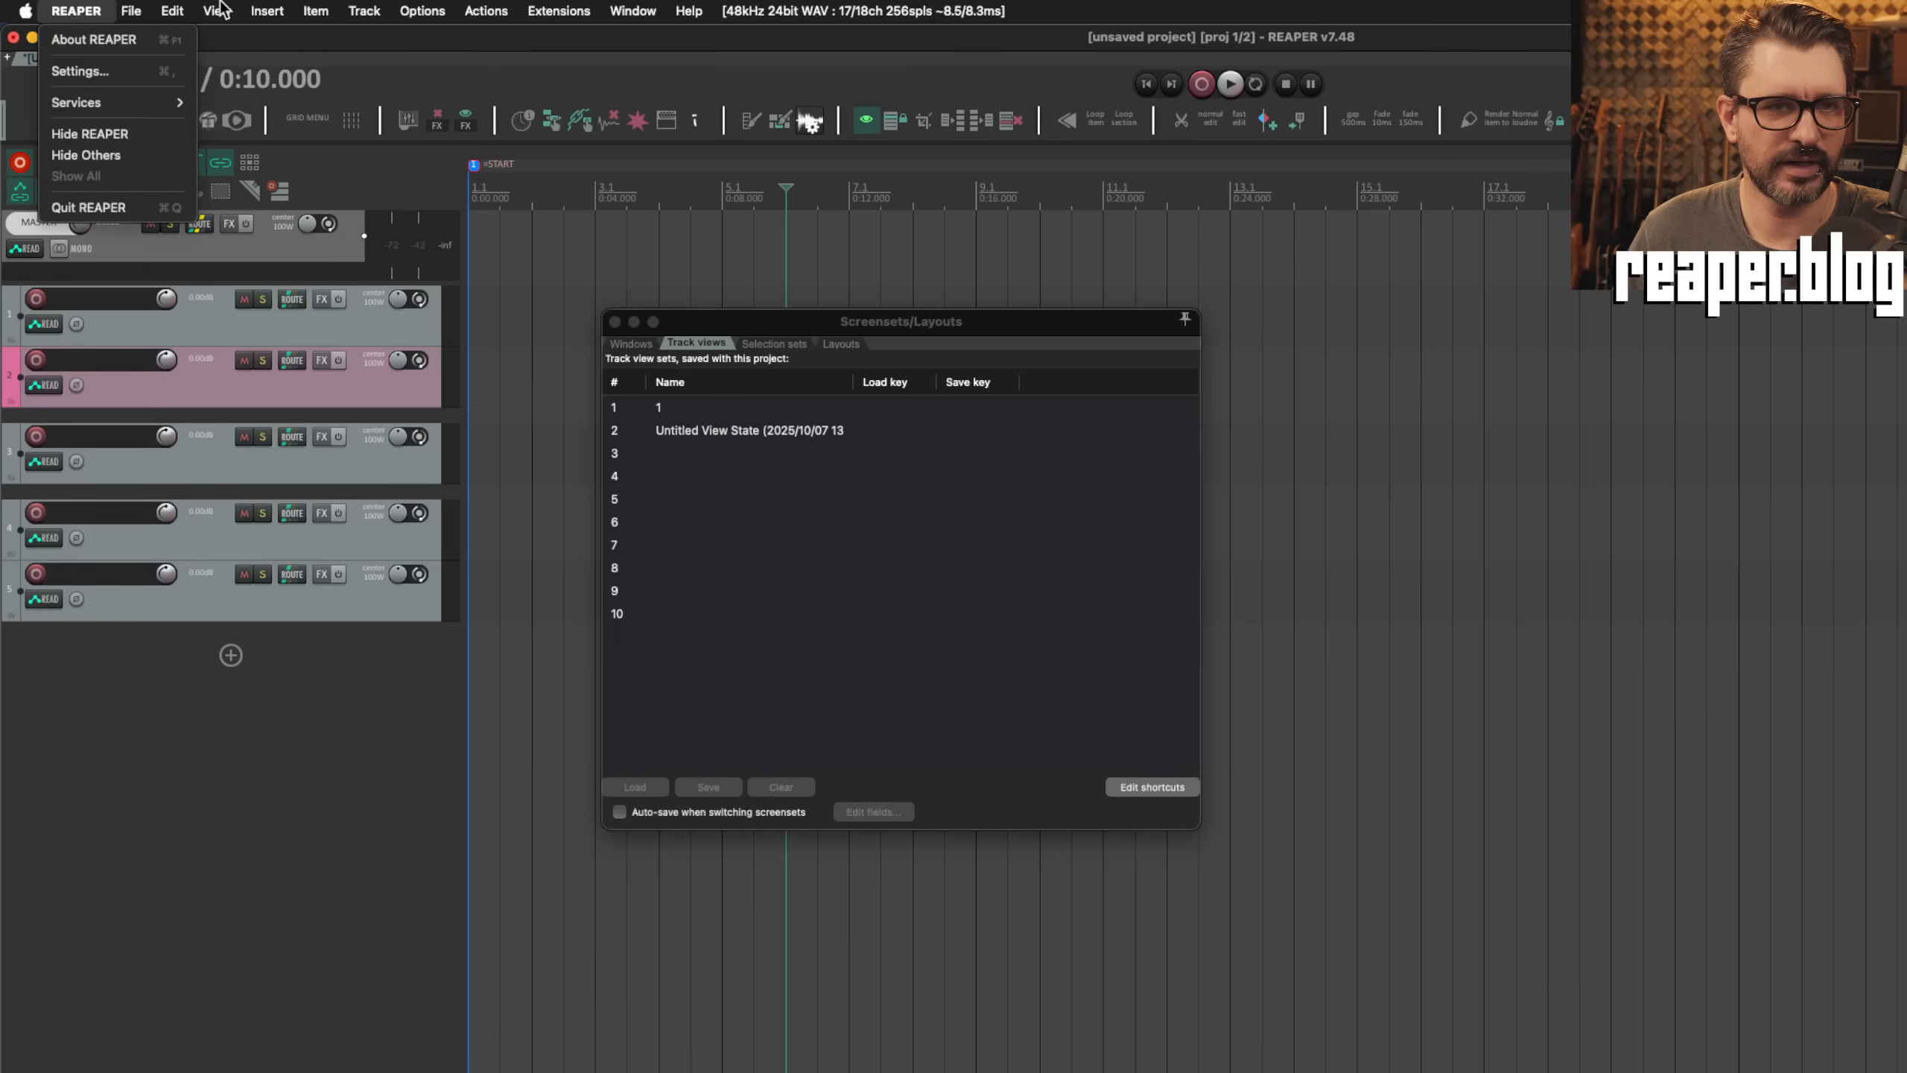
click(217, 11)
click(239, 42)
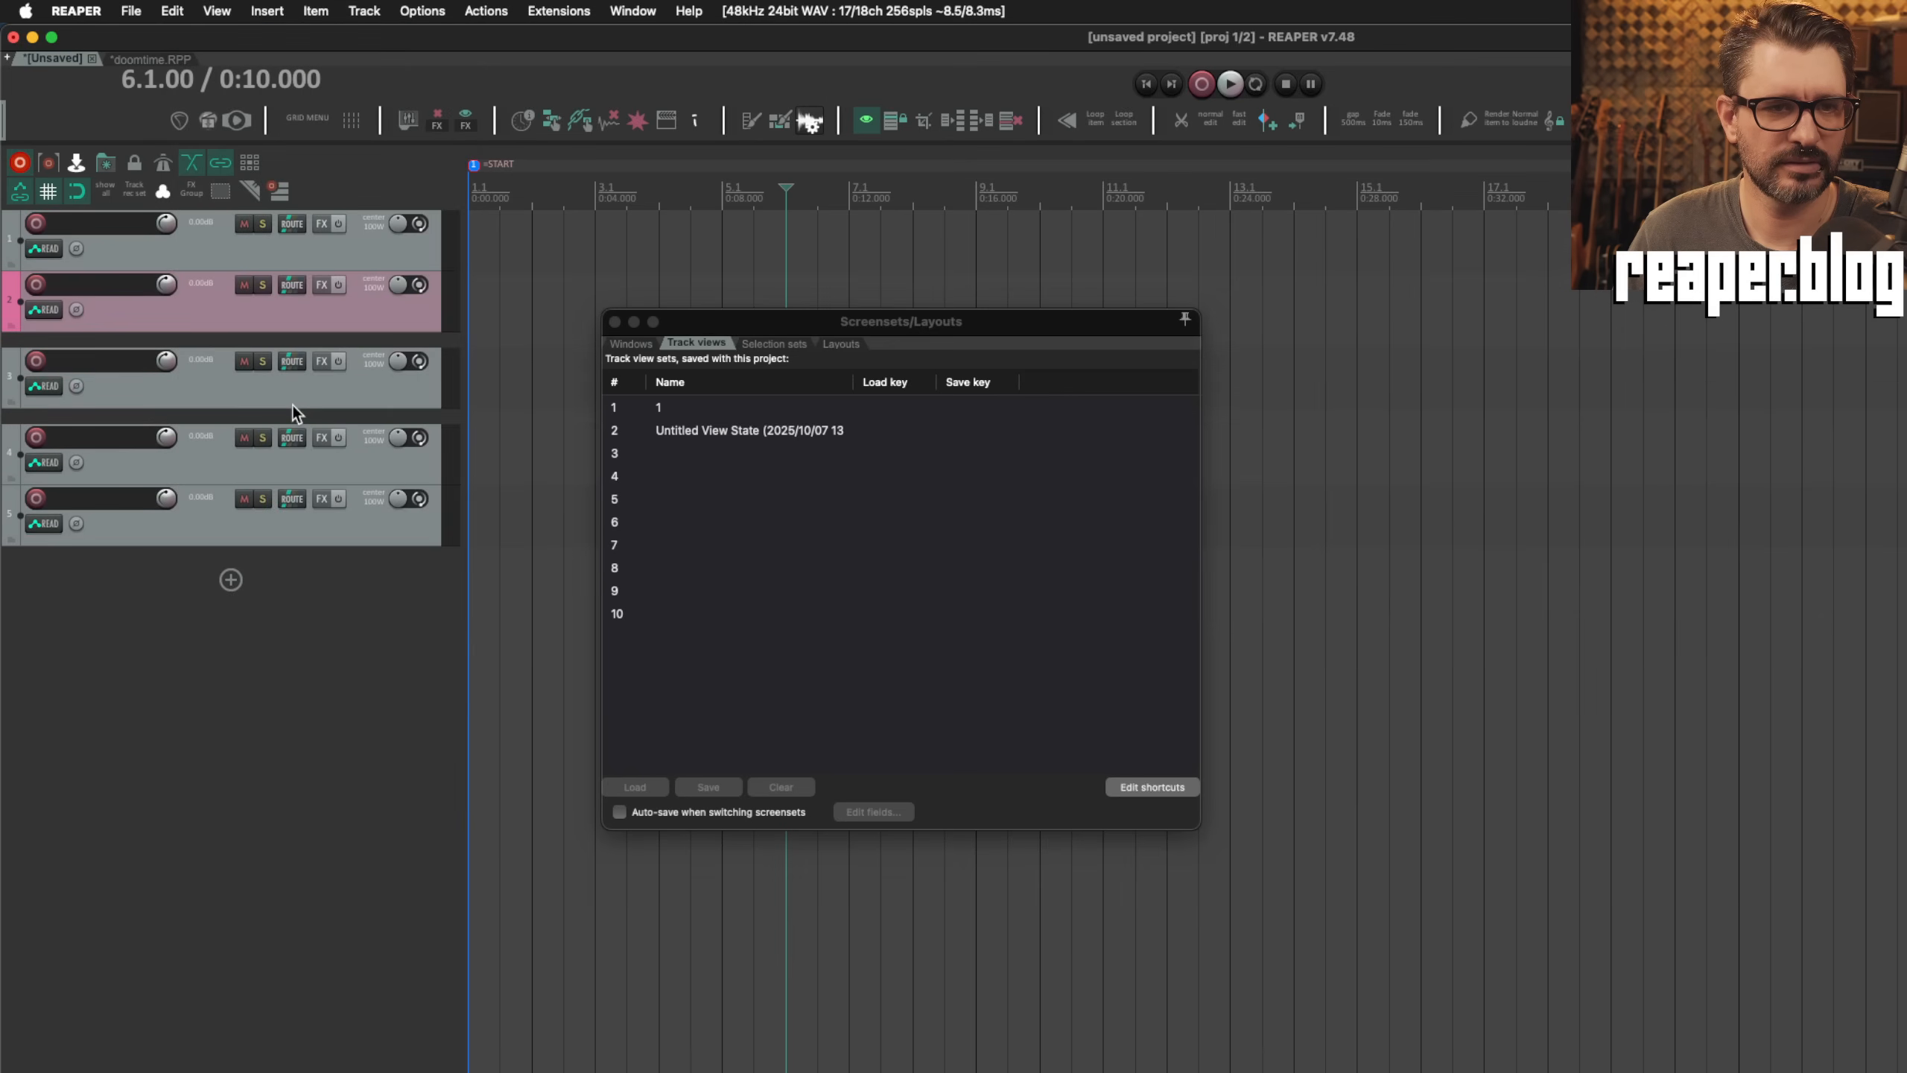
Step: Save the current track view as screenset 3 with the name "3"
click(721, 453)
click(715, 785)
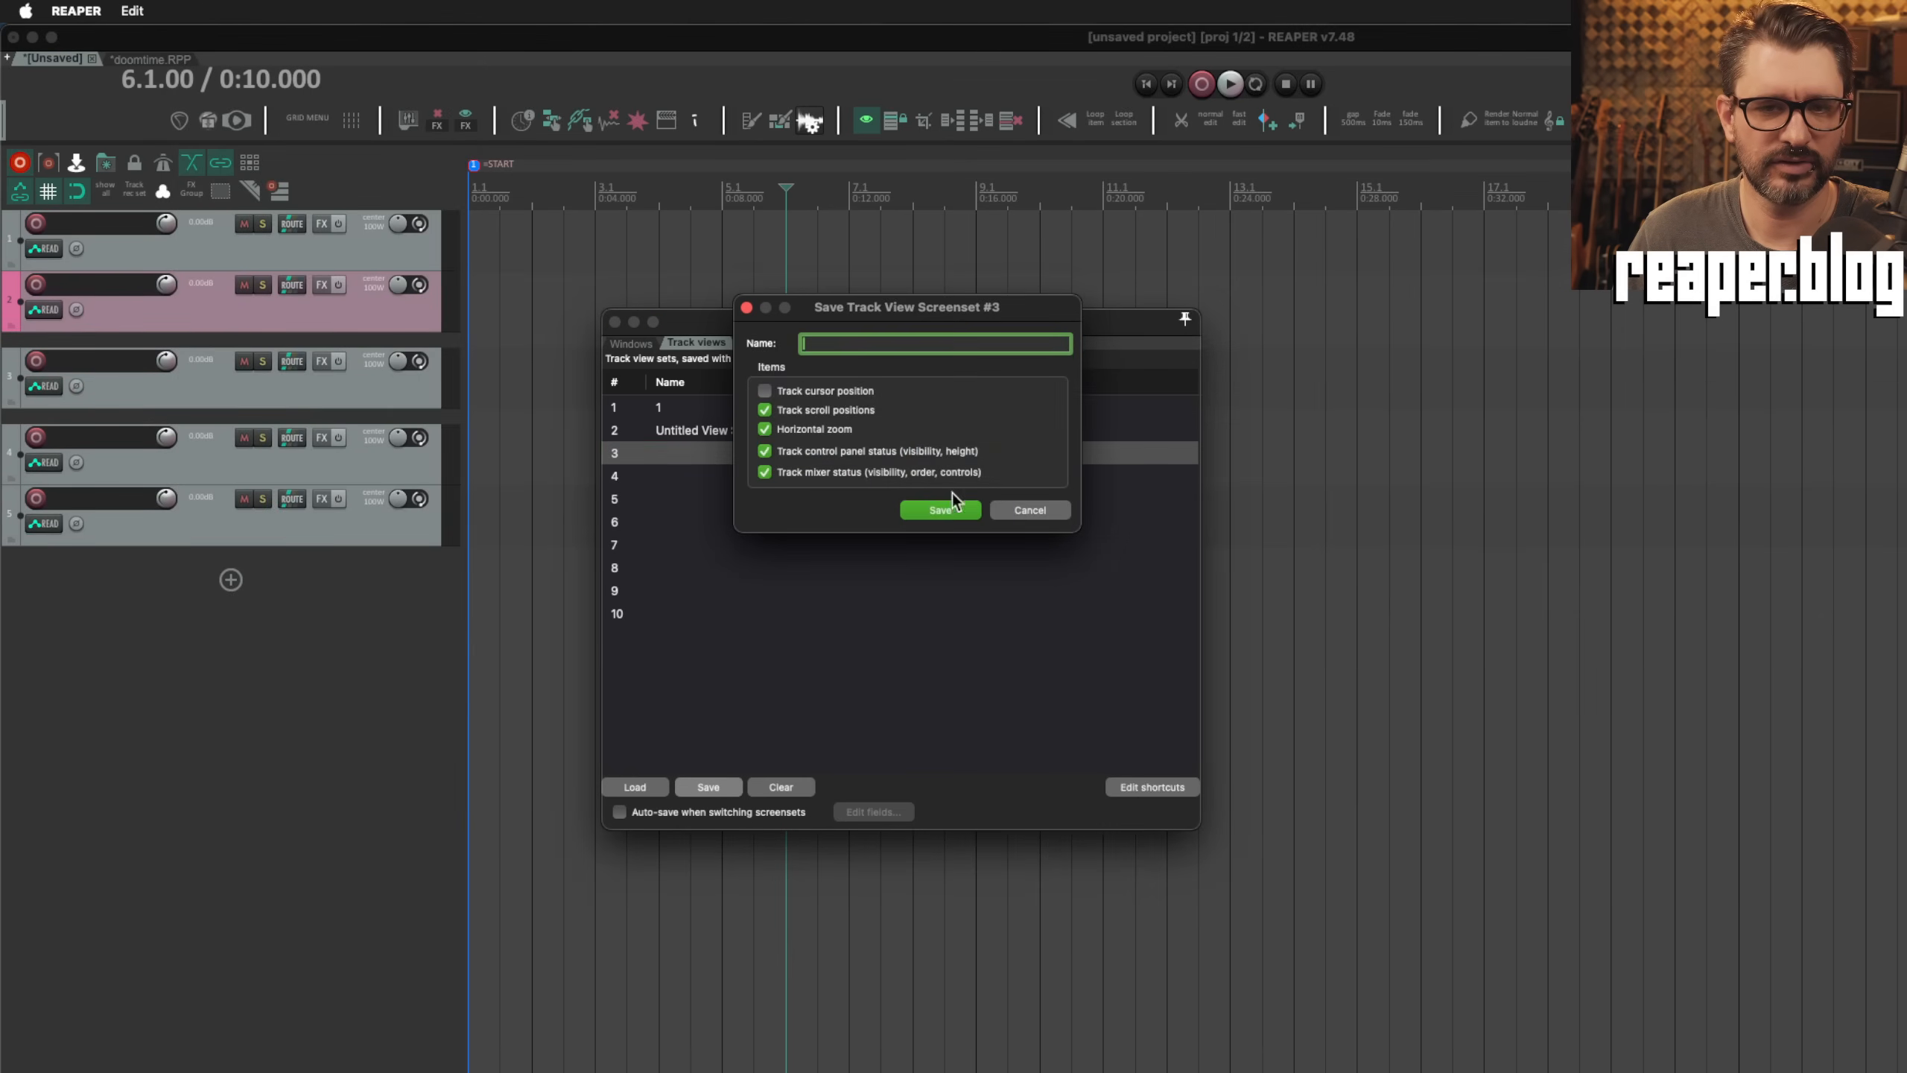
text(3)
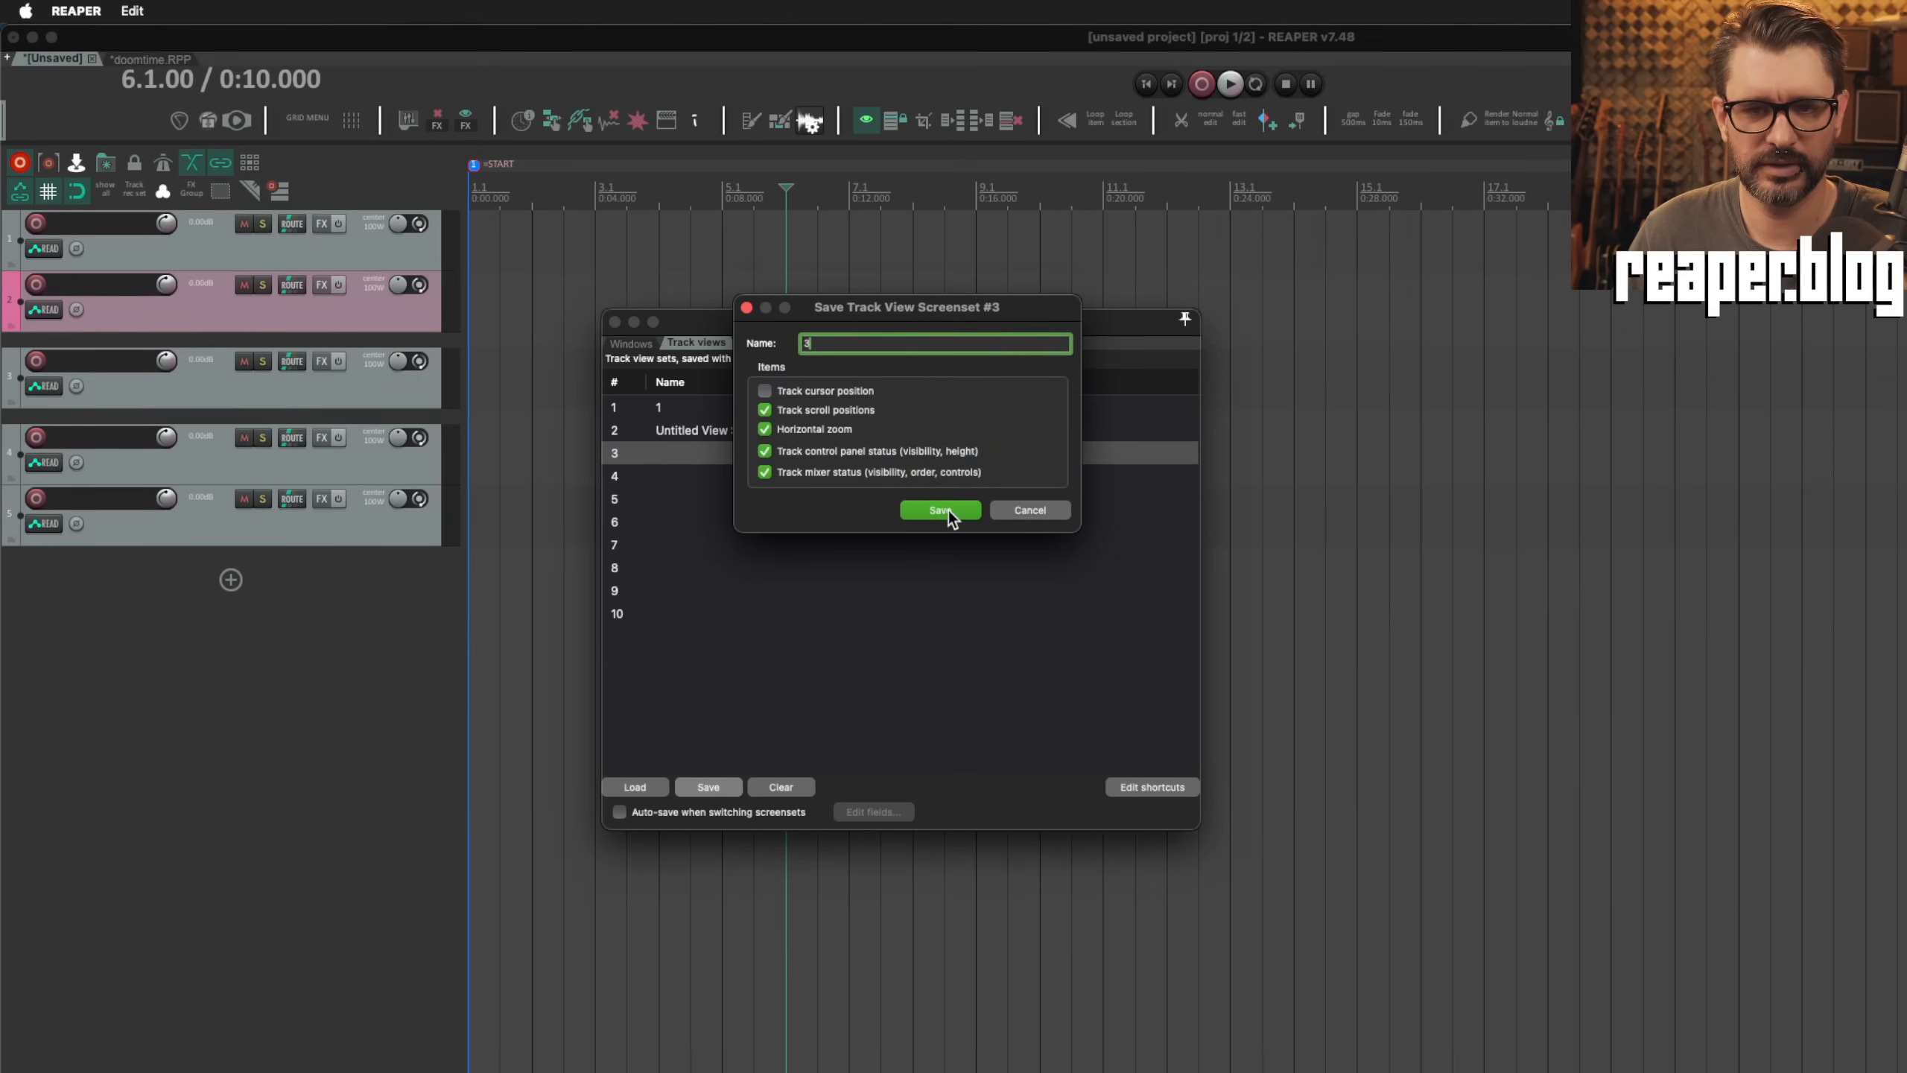
click(946, 511)
Step: Load track view screensets 1, 2 and 3 in turn to check how each restores pinning and track visibility
double_click(739, 405)
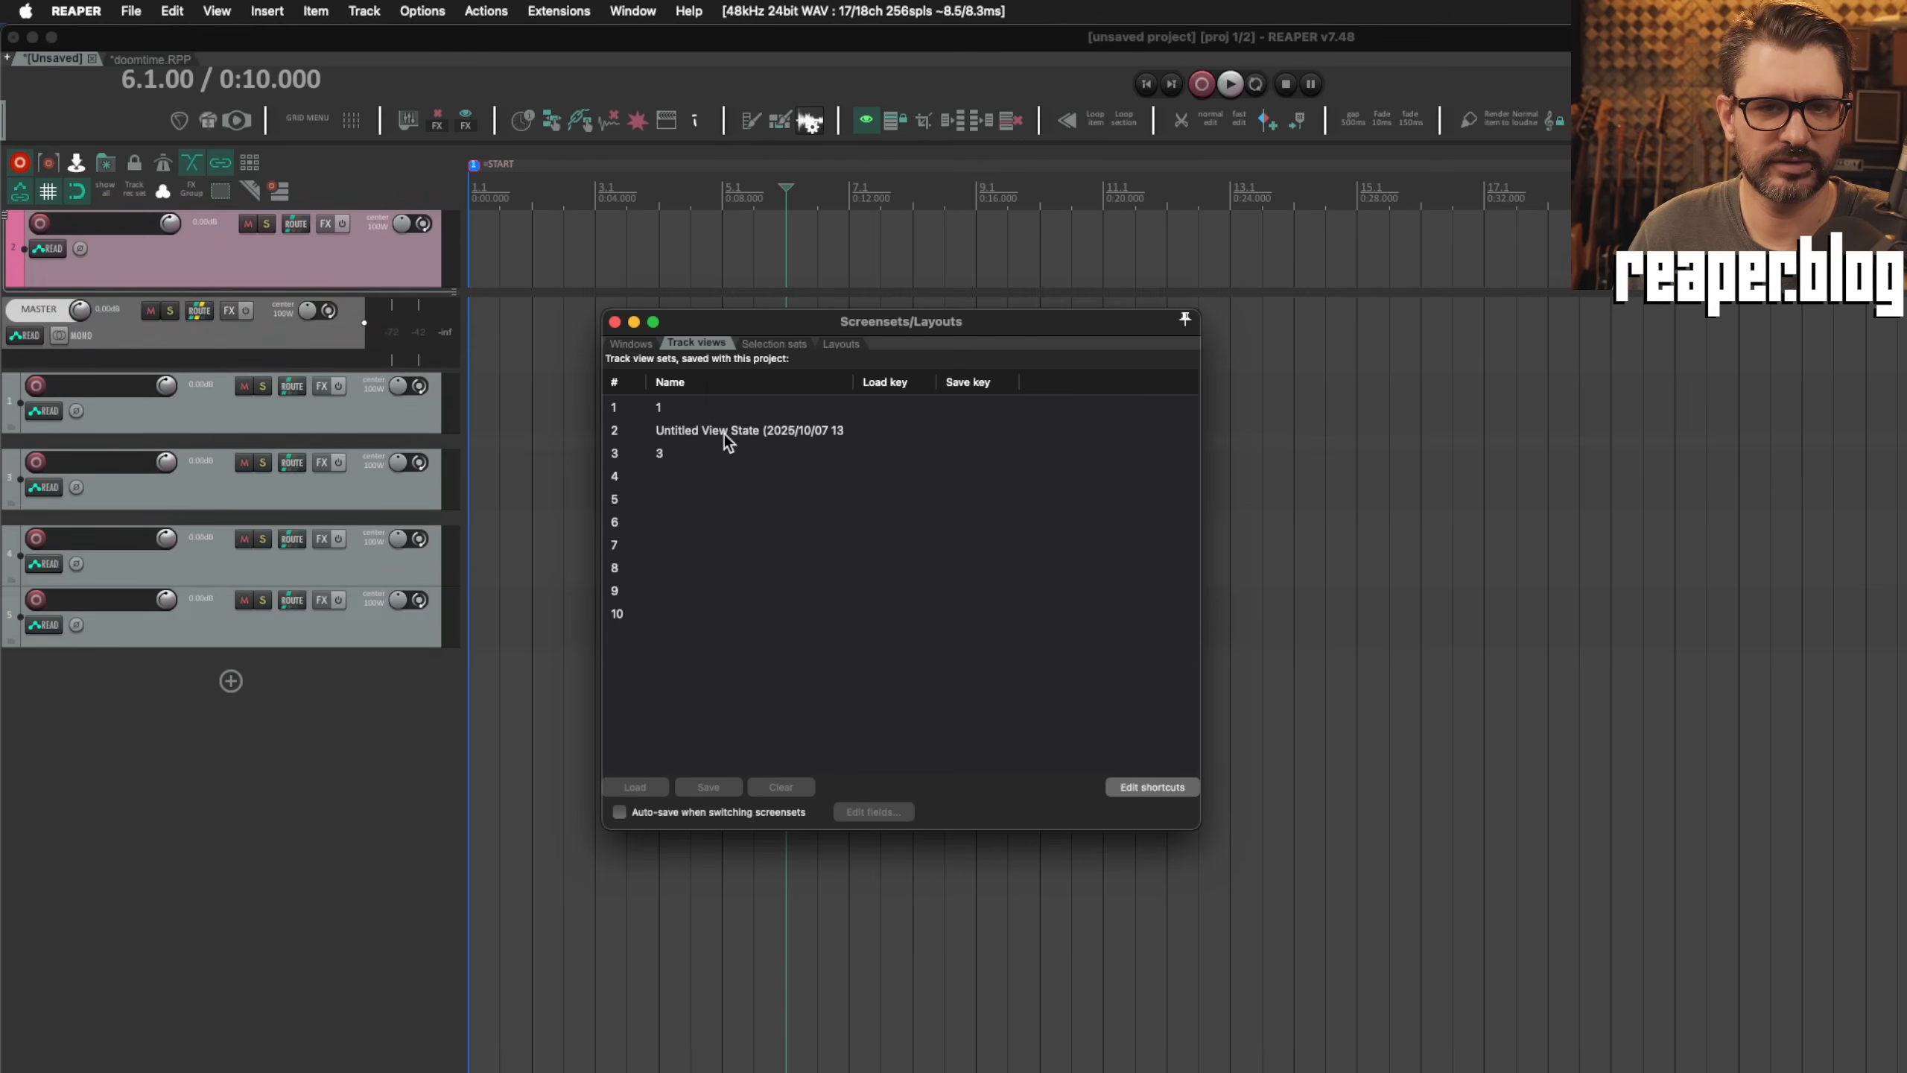
click(731, 432)
double_click(732, 430)
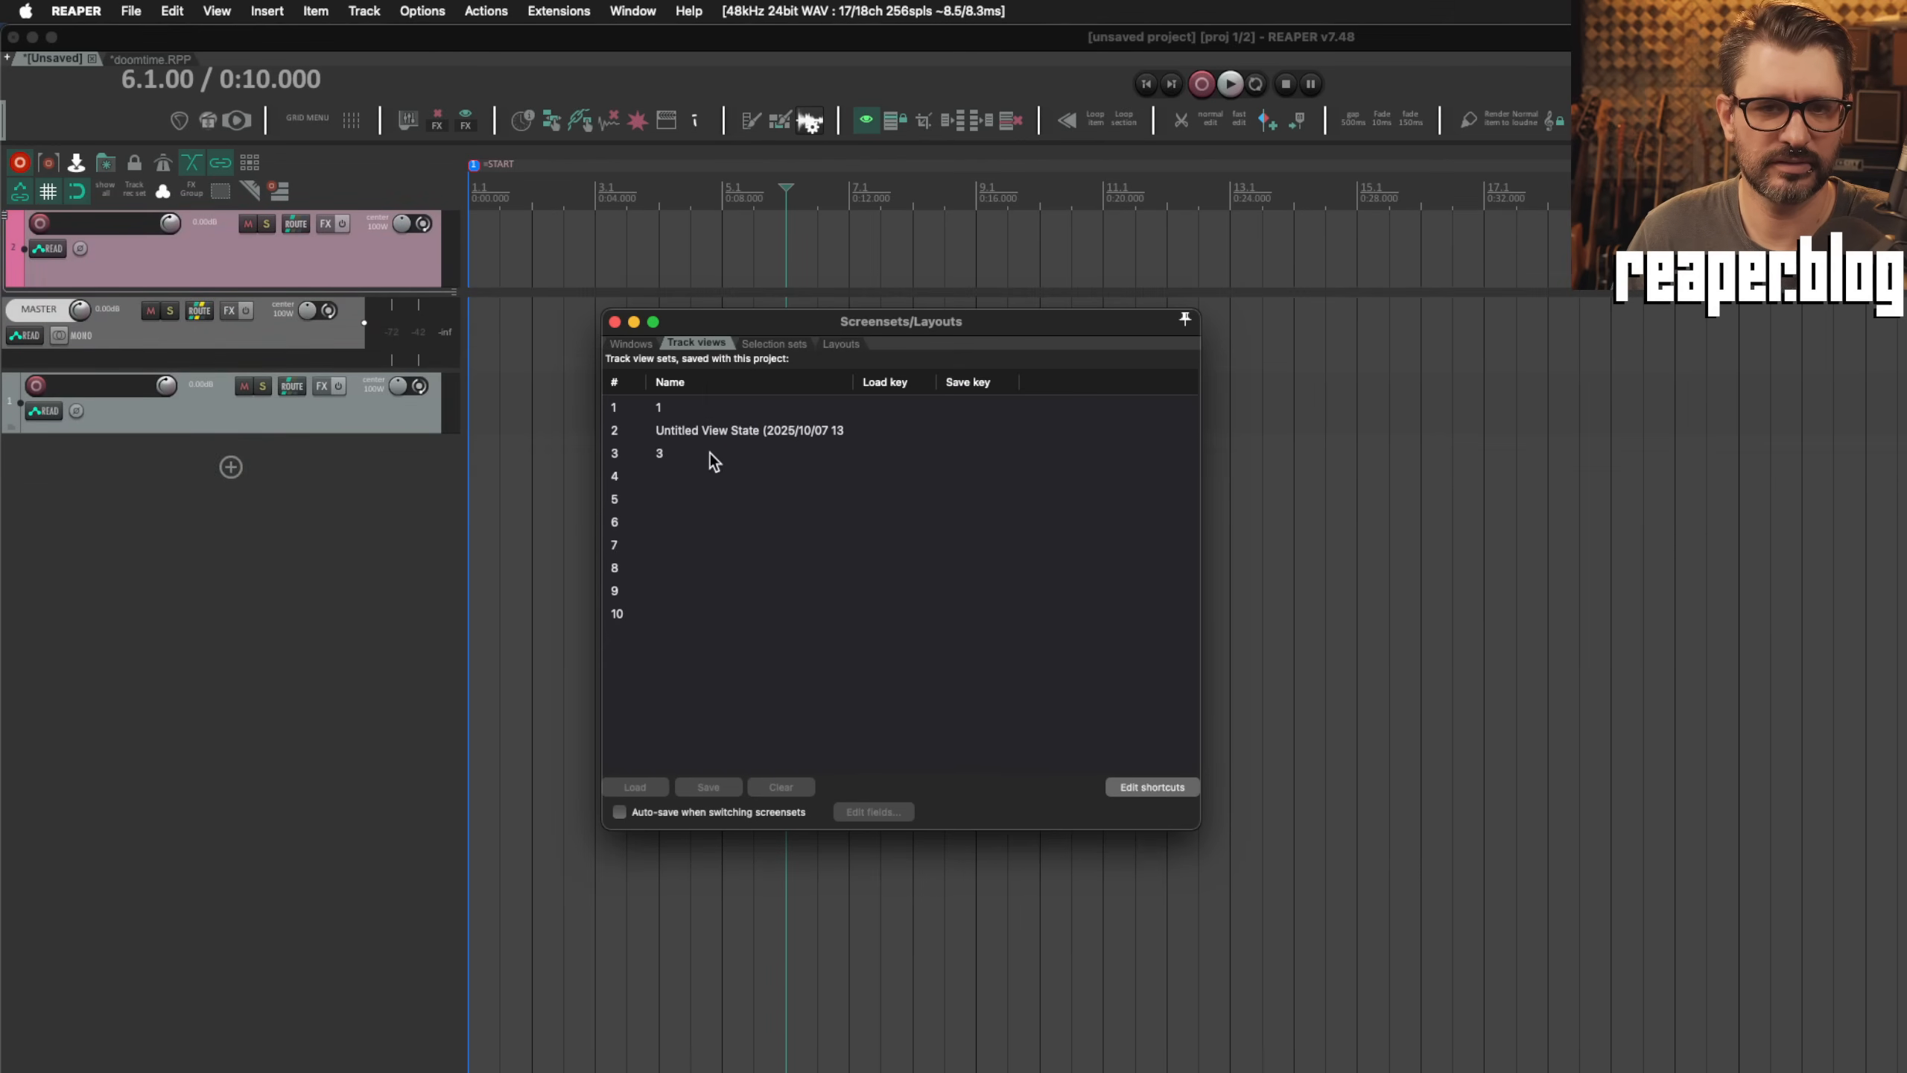
double_click(709, 453)
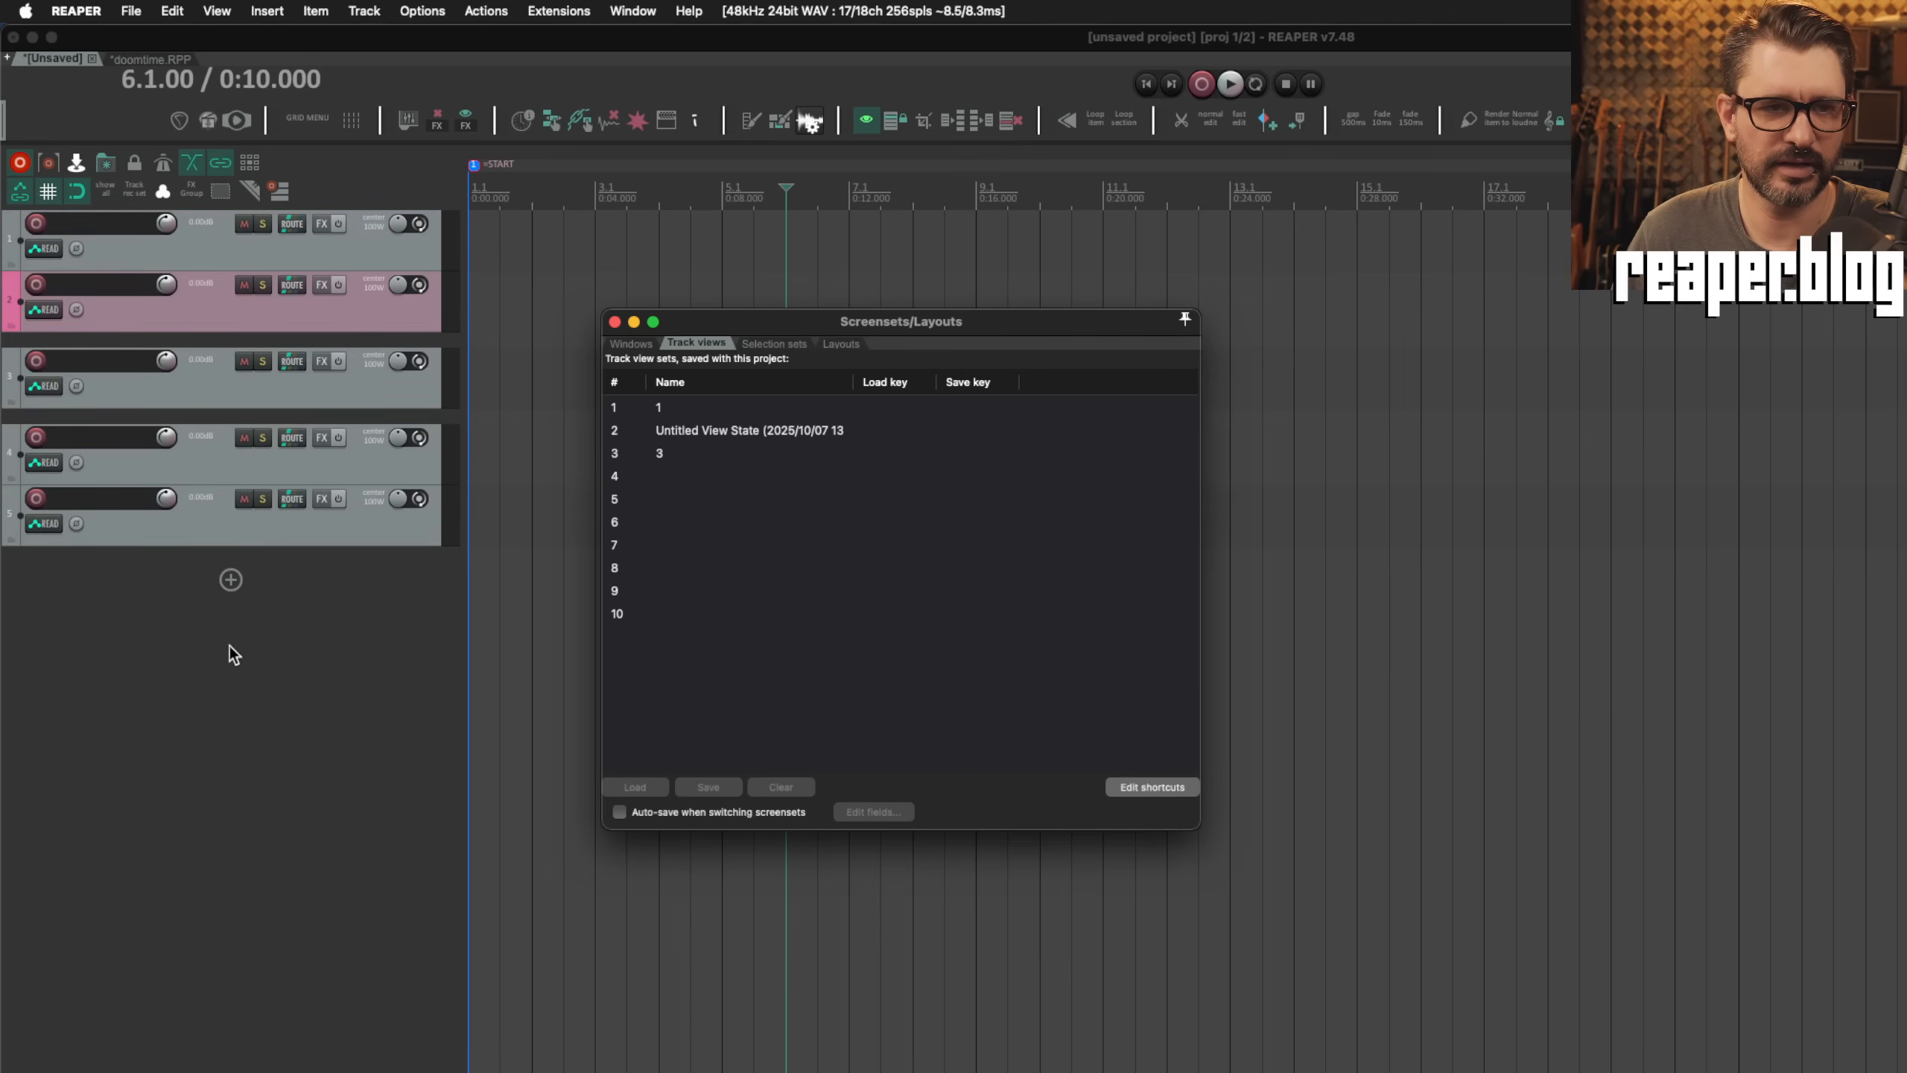
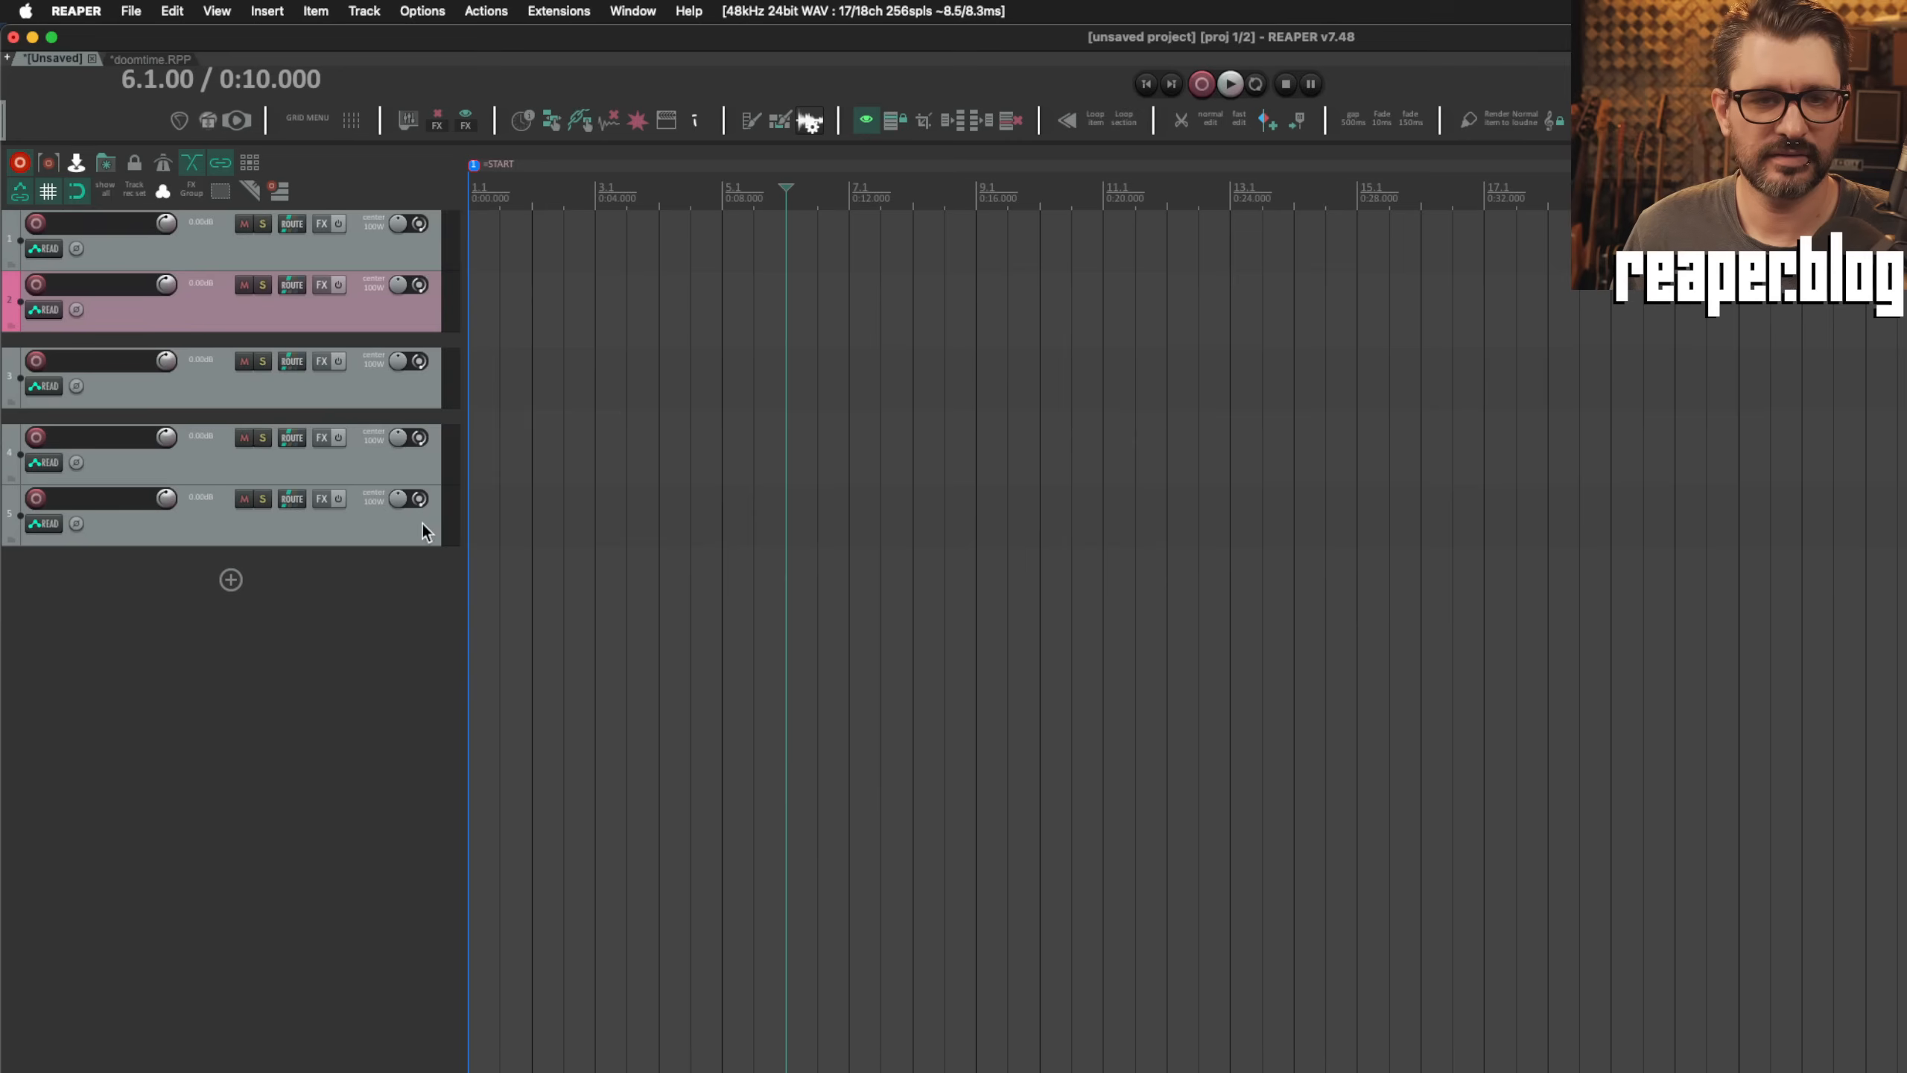
Step: Set the automation mode of the bottom track to Latch
click(129, 520)
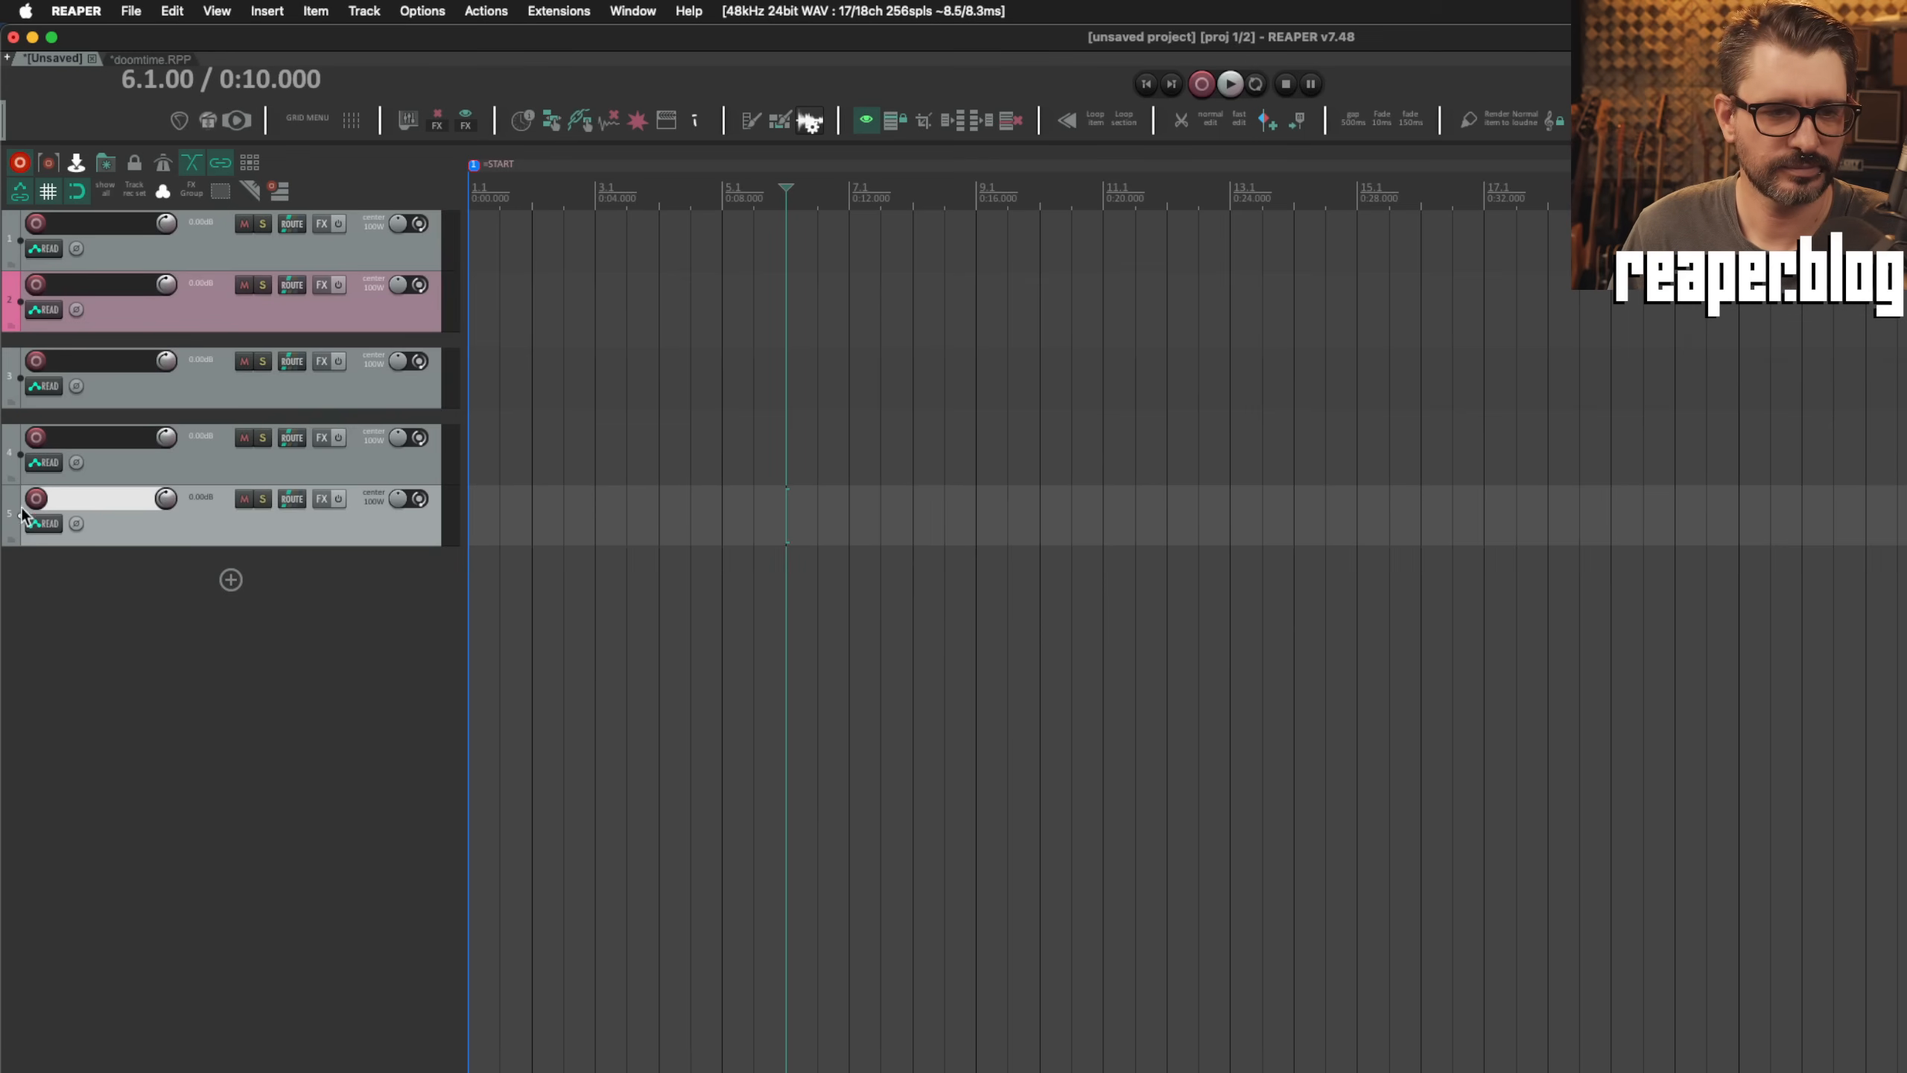
click(44, 523)
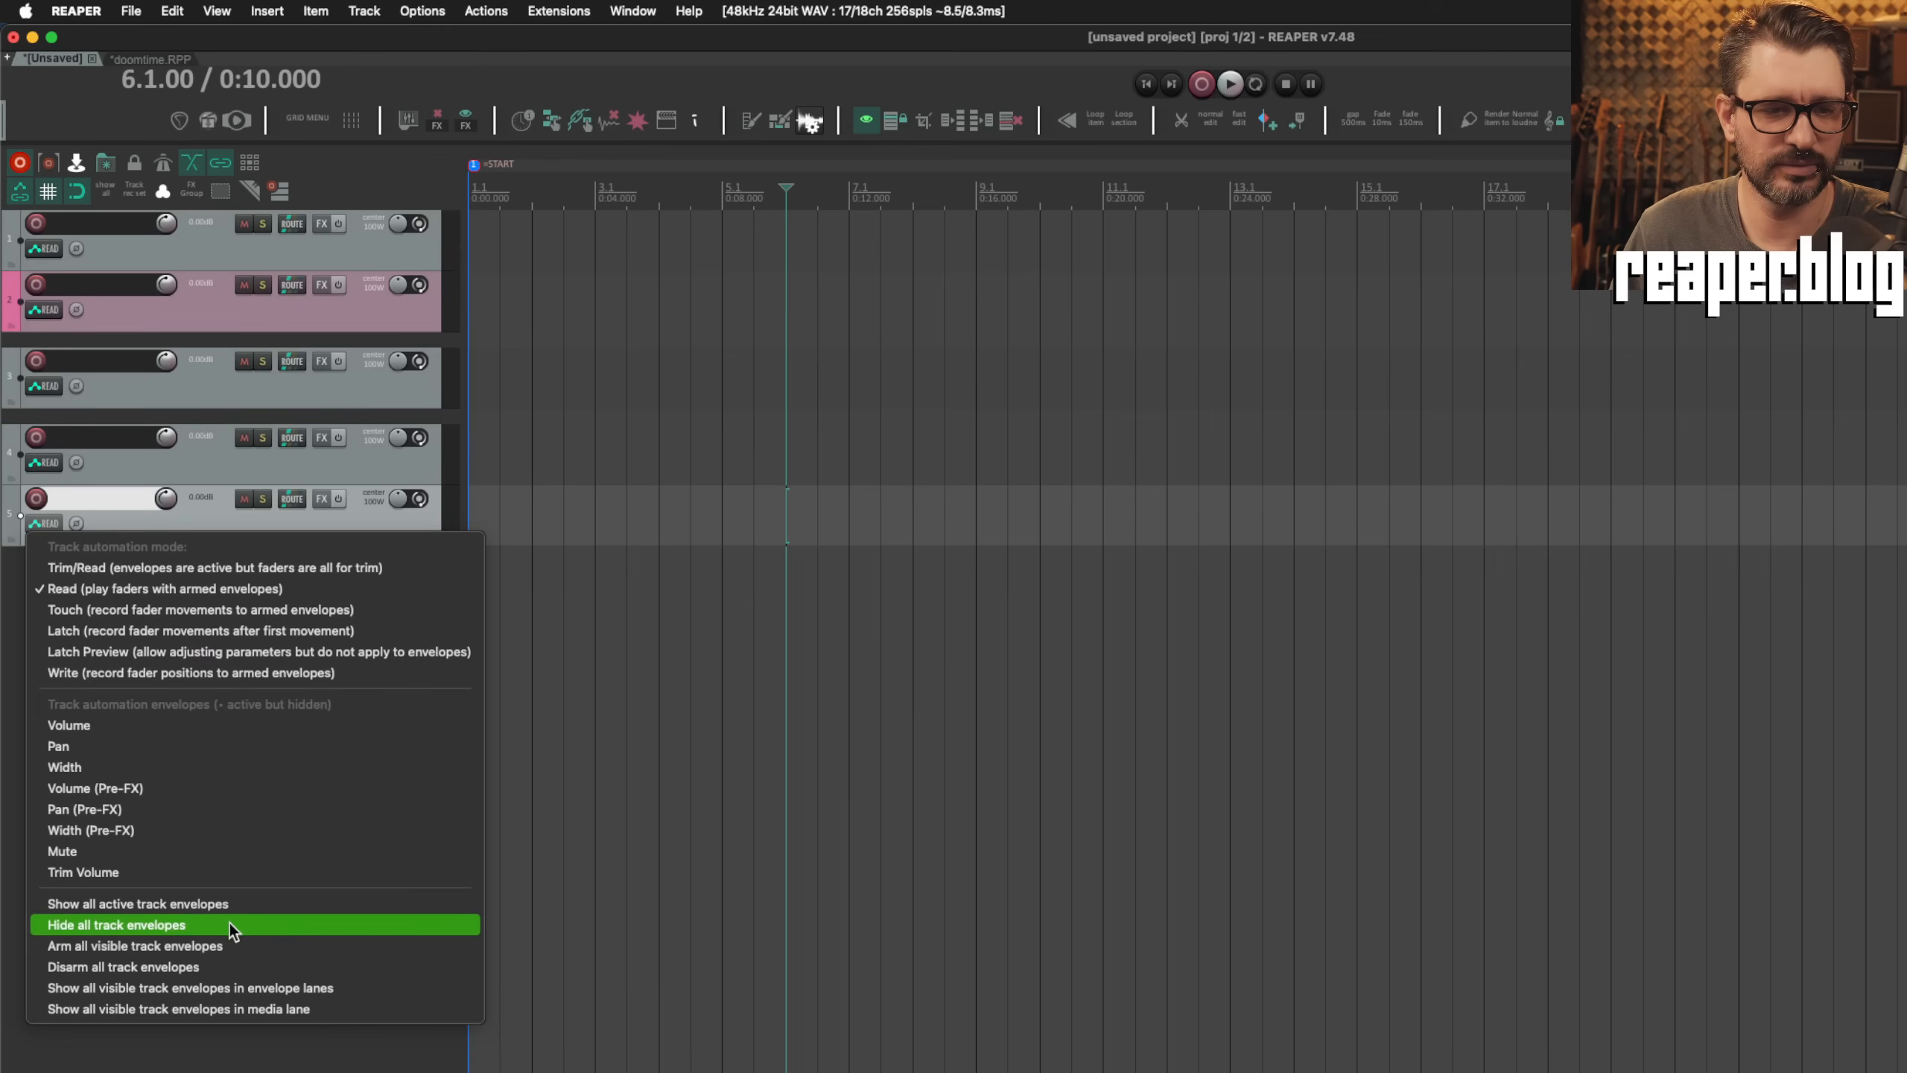
click(254, 632)
Step: In the Automation preferences, enable "Do not automatically reset latches when in latch/write modes" and apply it
key(super+comma)
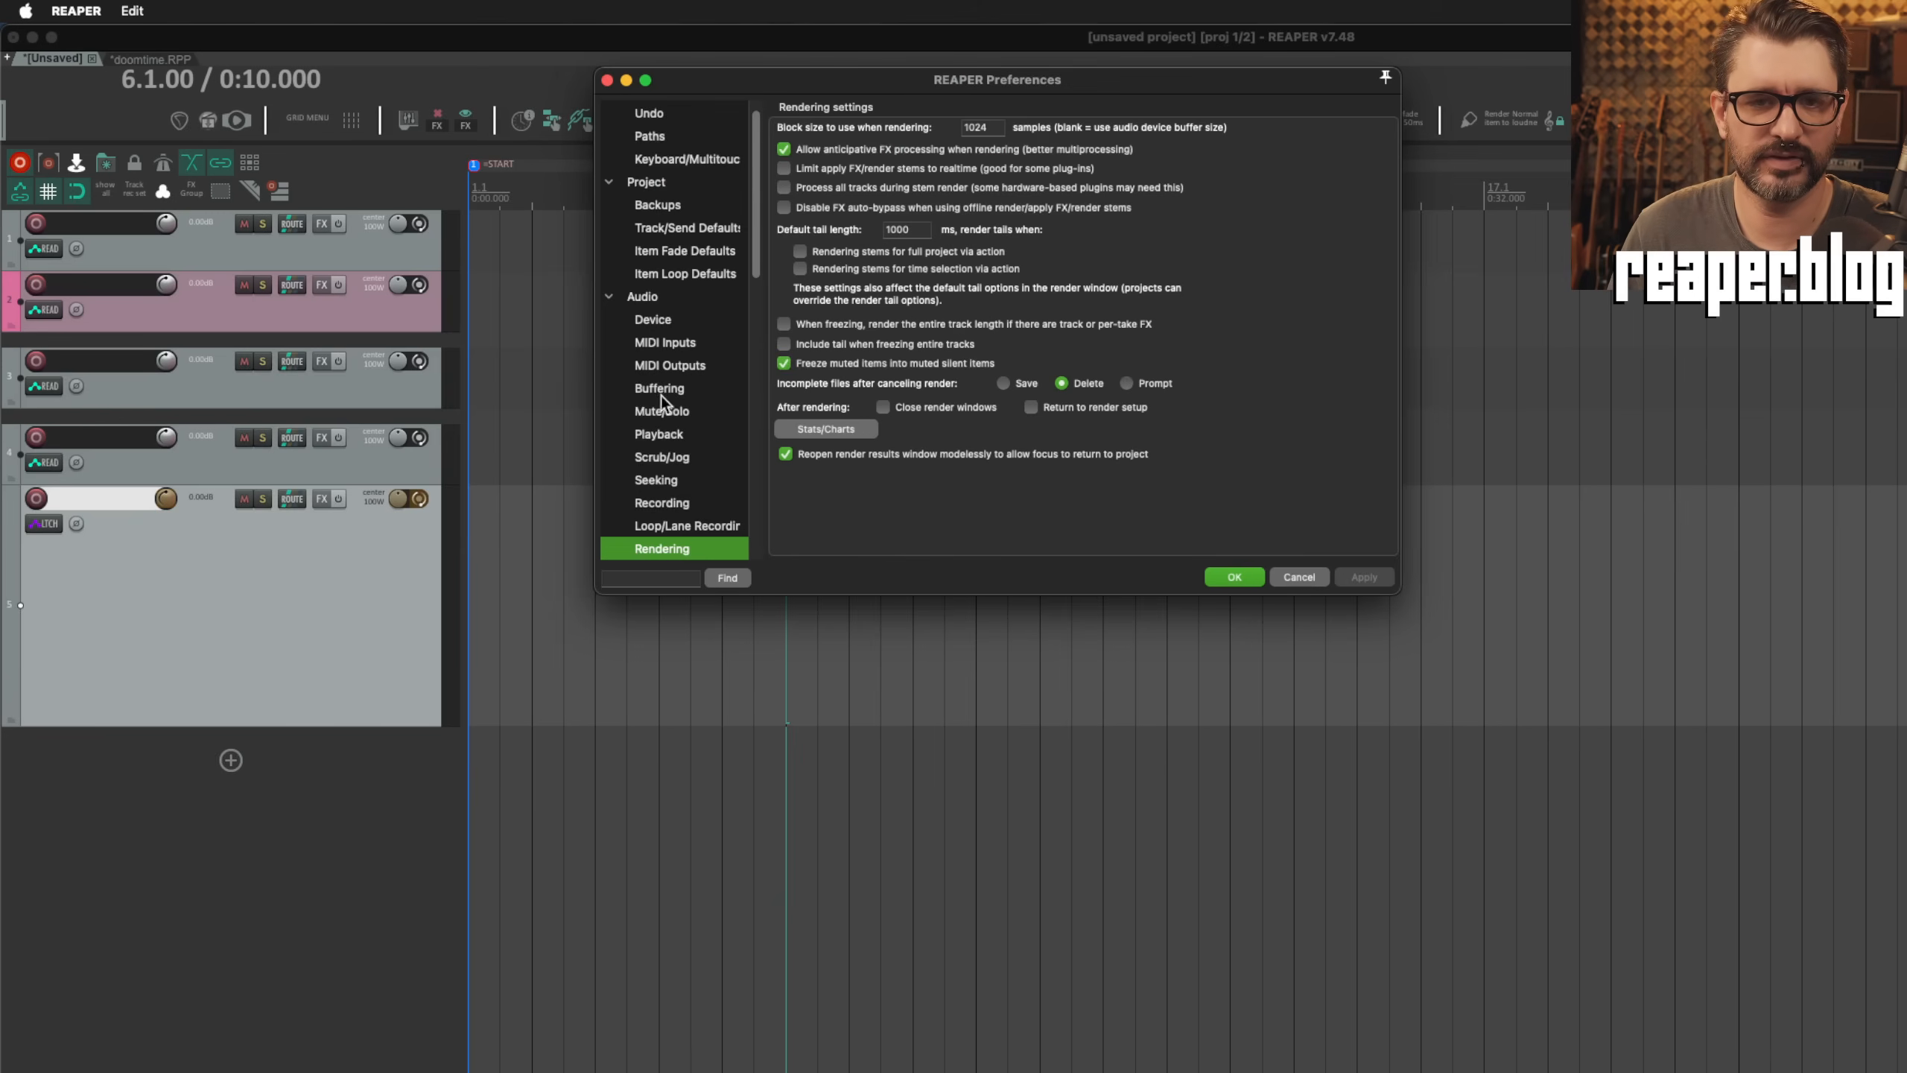
scroll(687, 465, down, 1)
scroll(682, 486, down, 10)
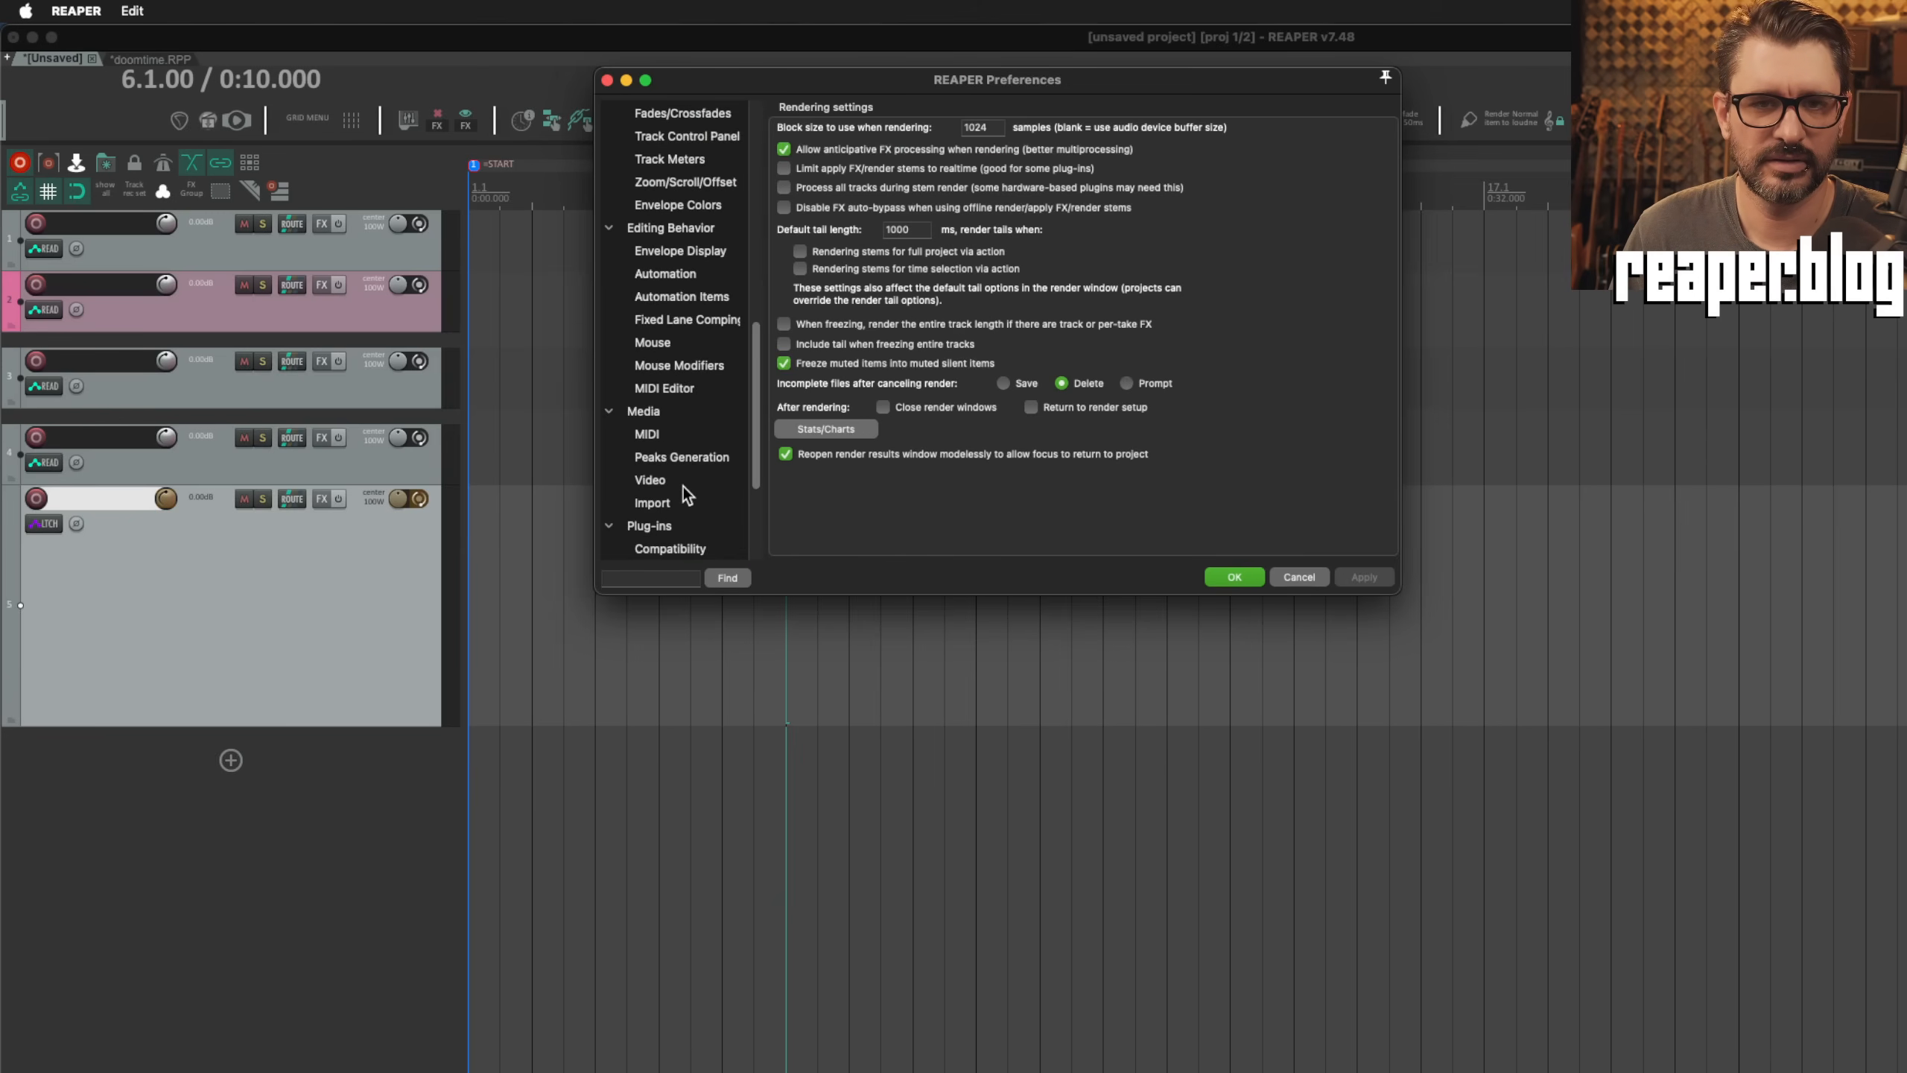
click(687, 275)
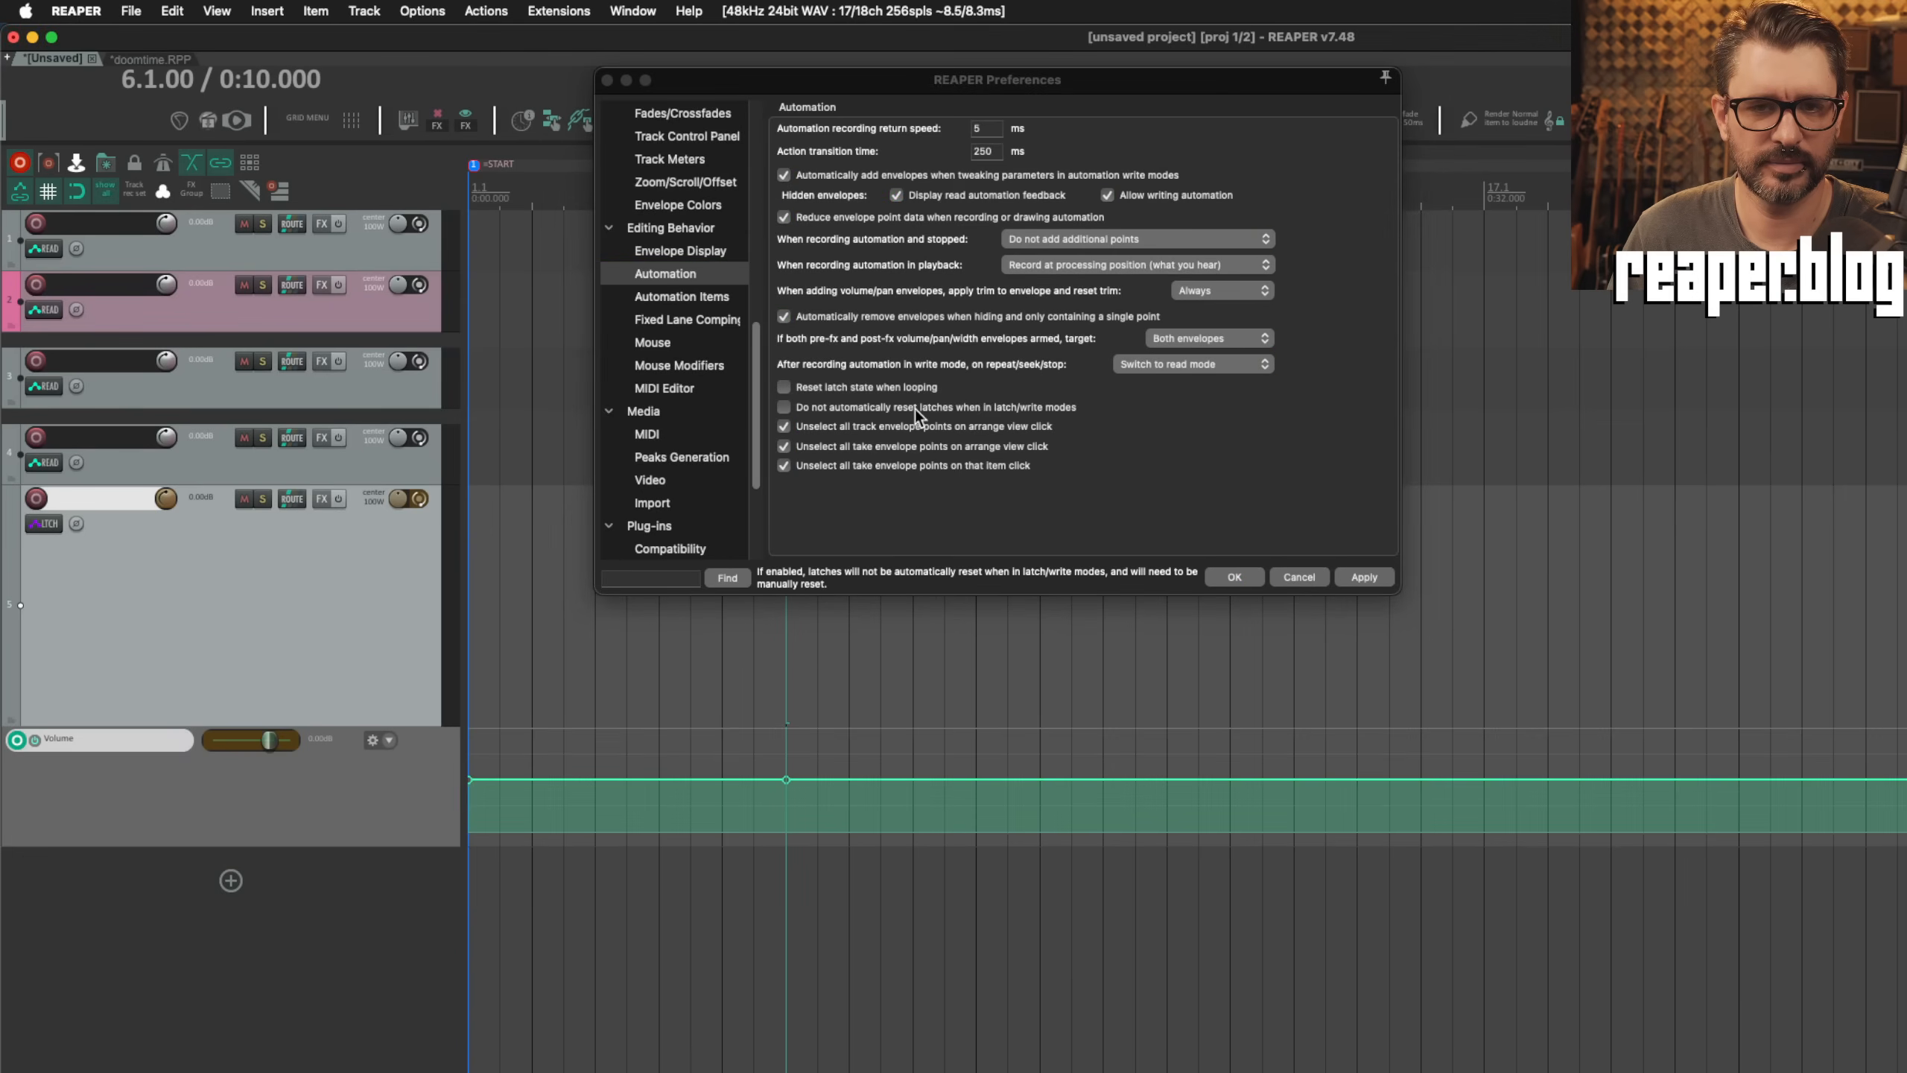
click(816, 465)
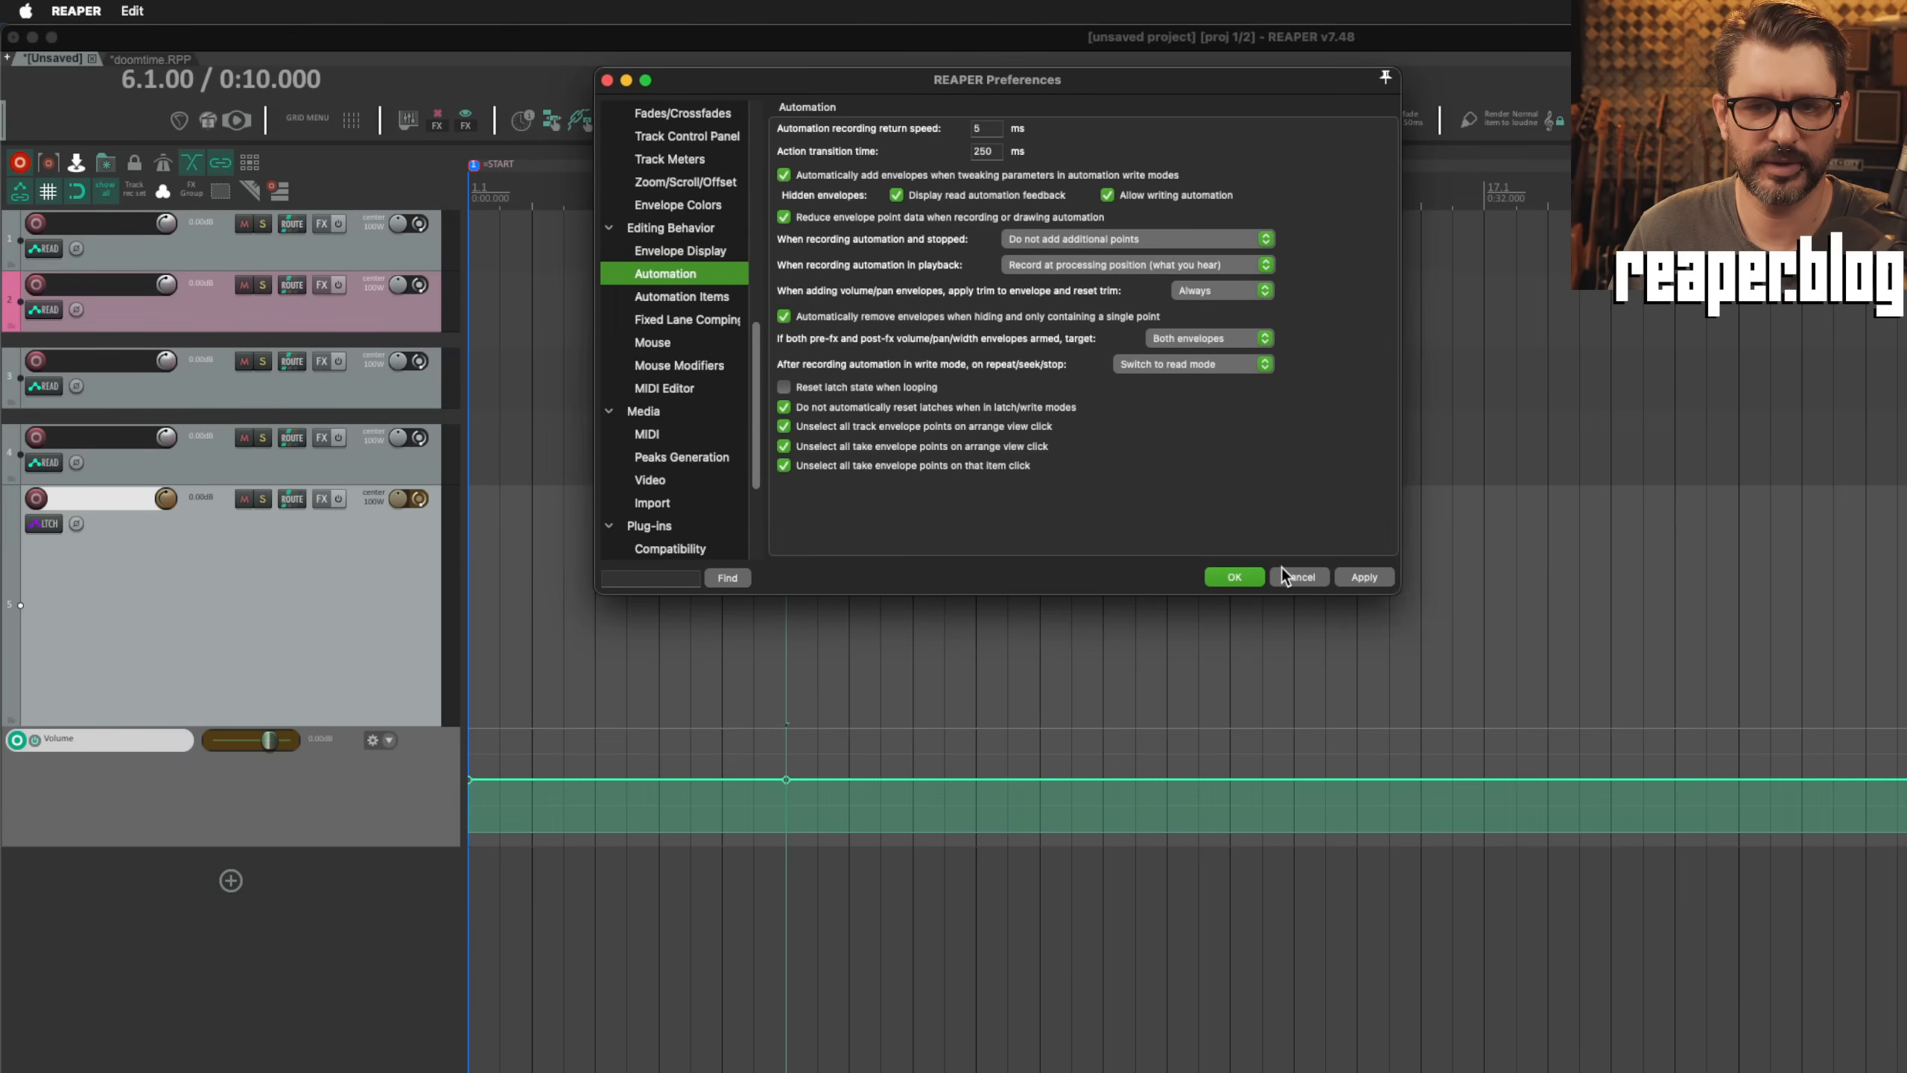
click(1364, 576)
Step: Switch the bottom track to Write automation mode and add its pan envelope
click(65, 515)
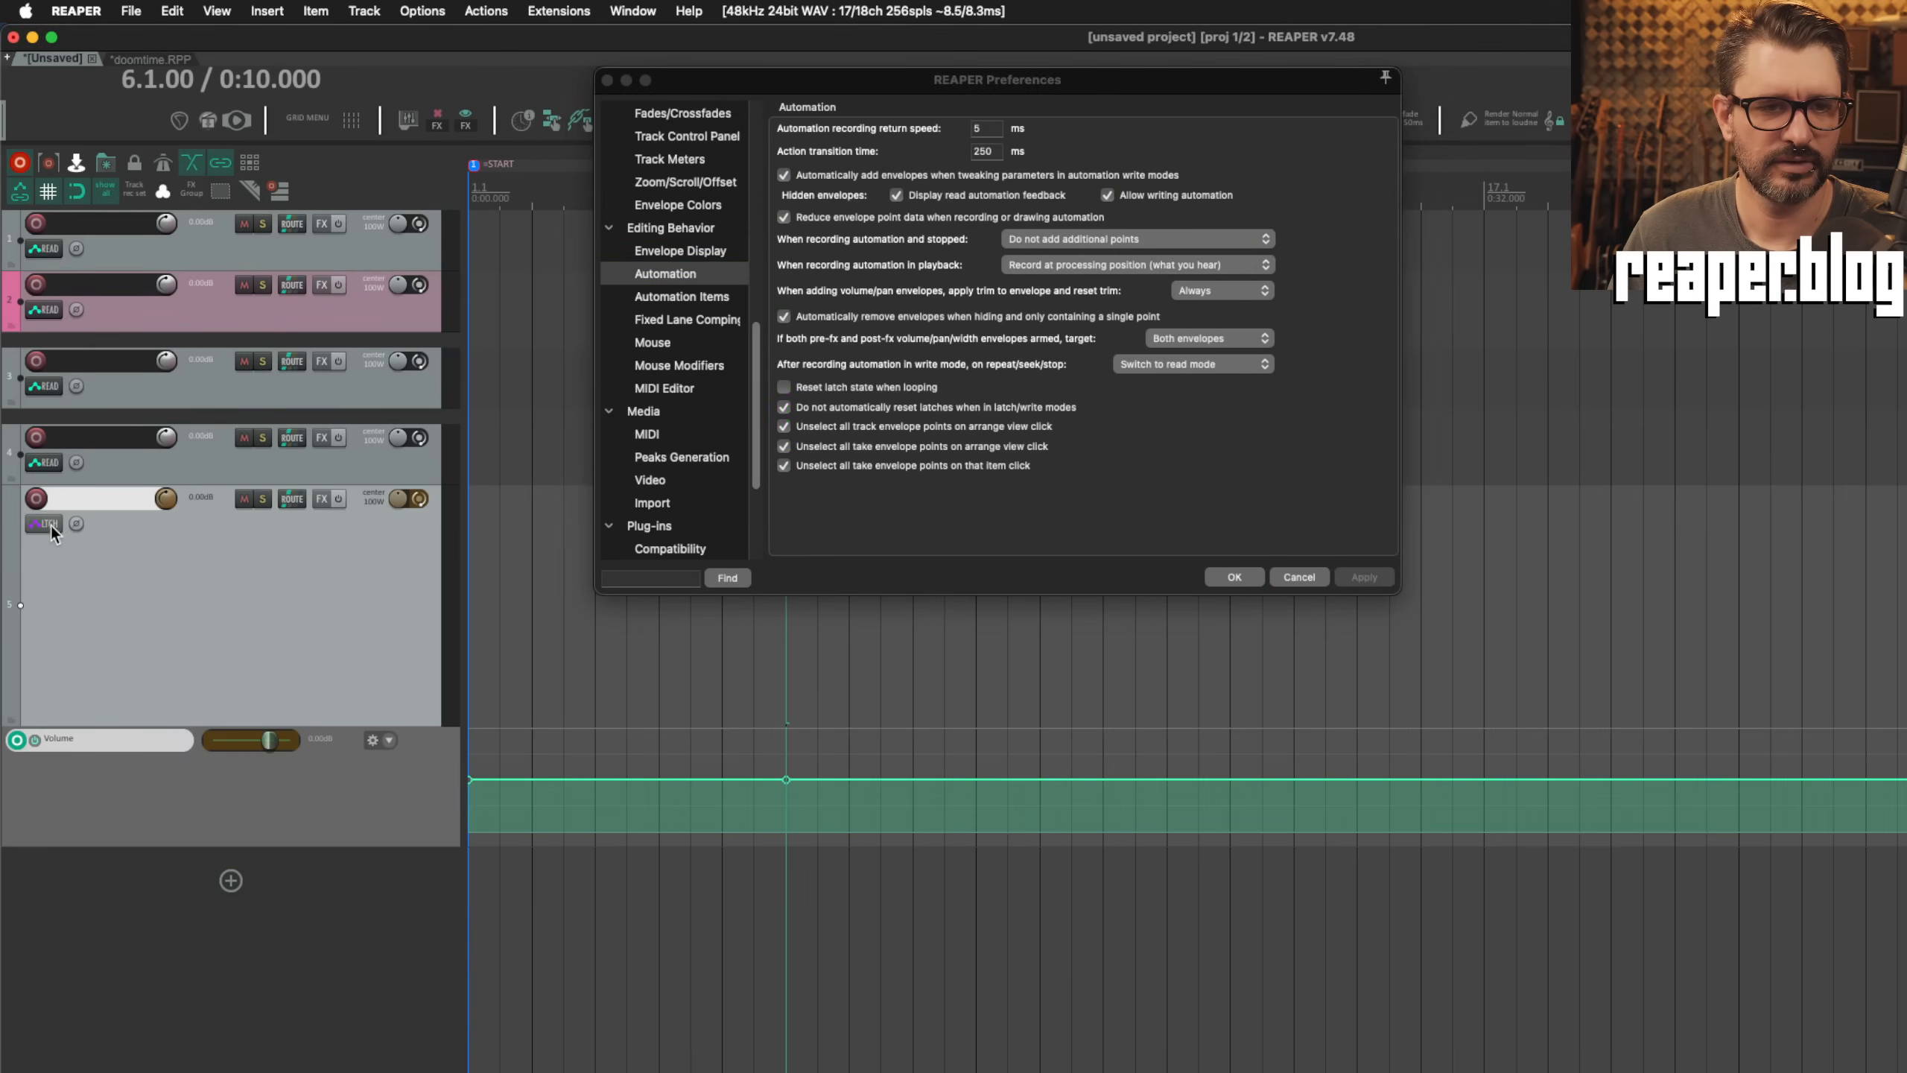
click(51, 524)
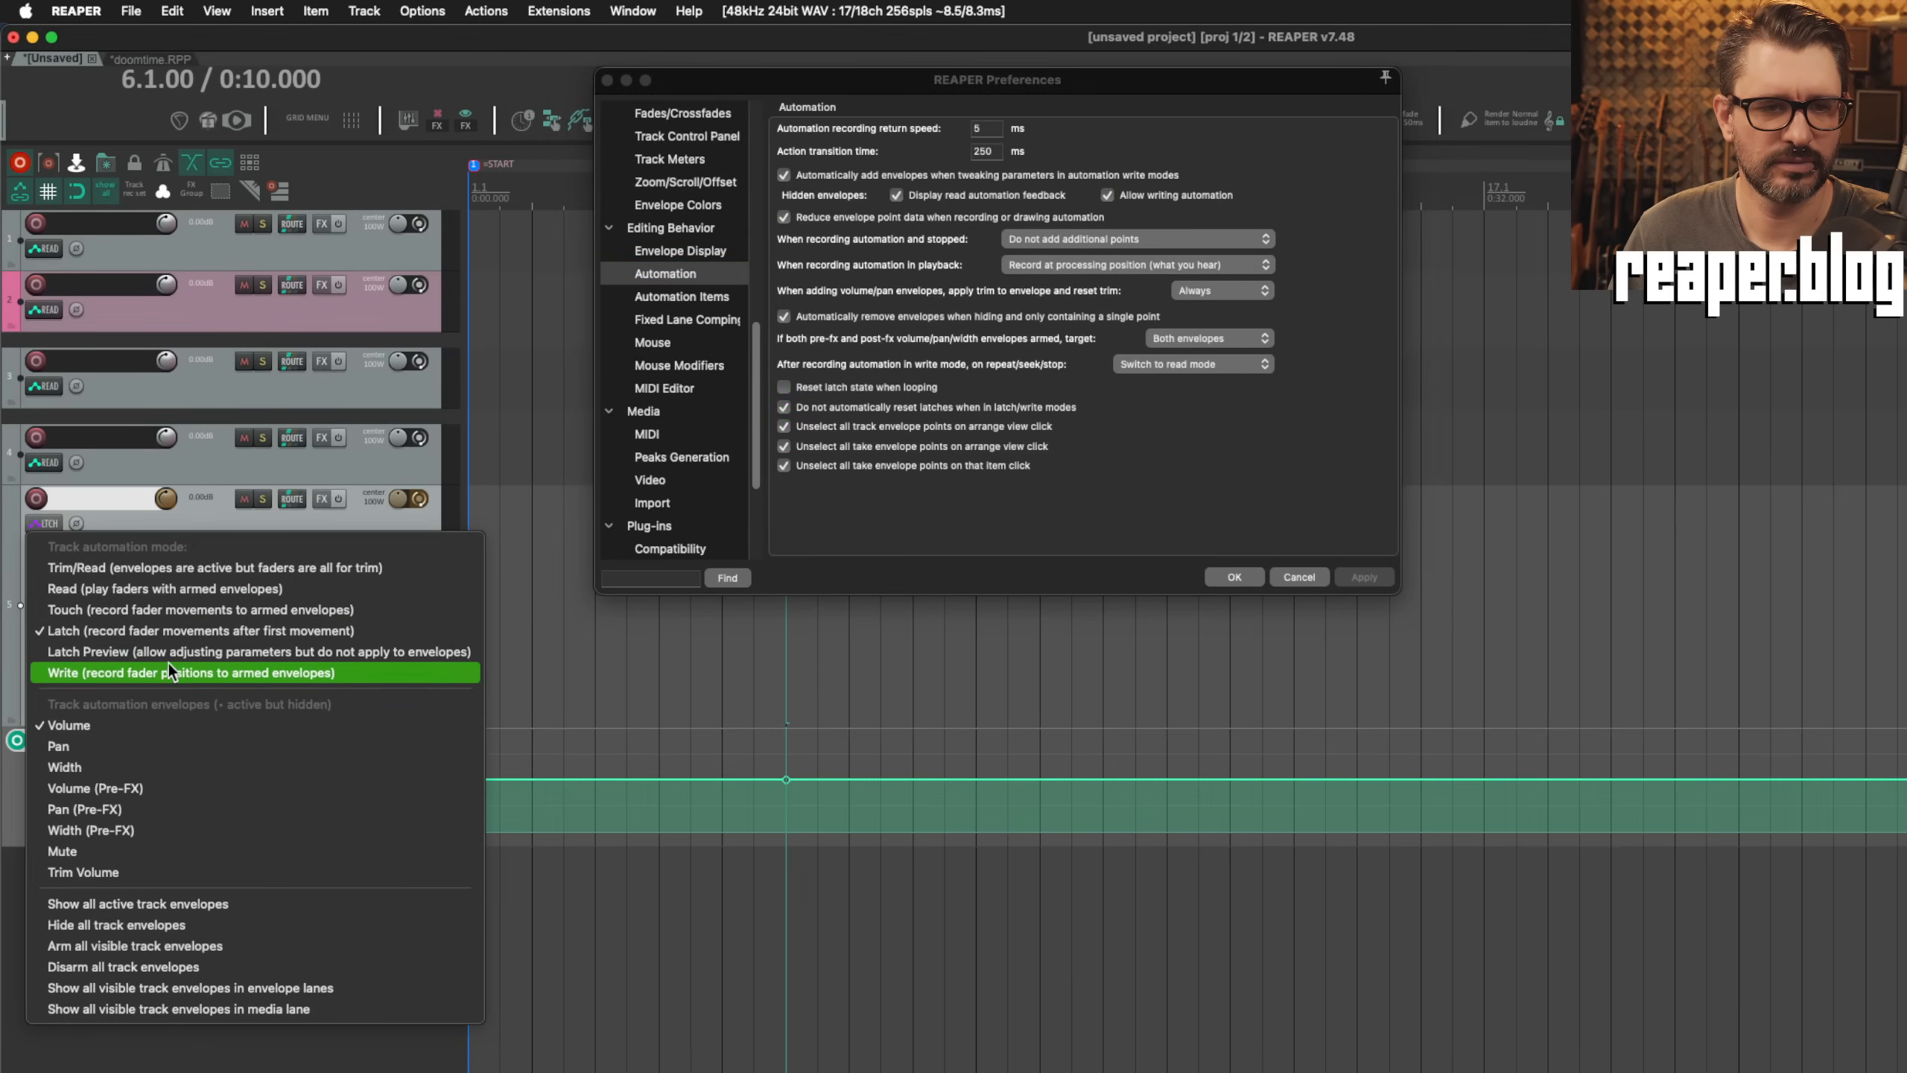
click(170, 667)
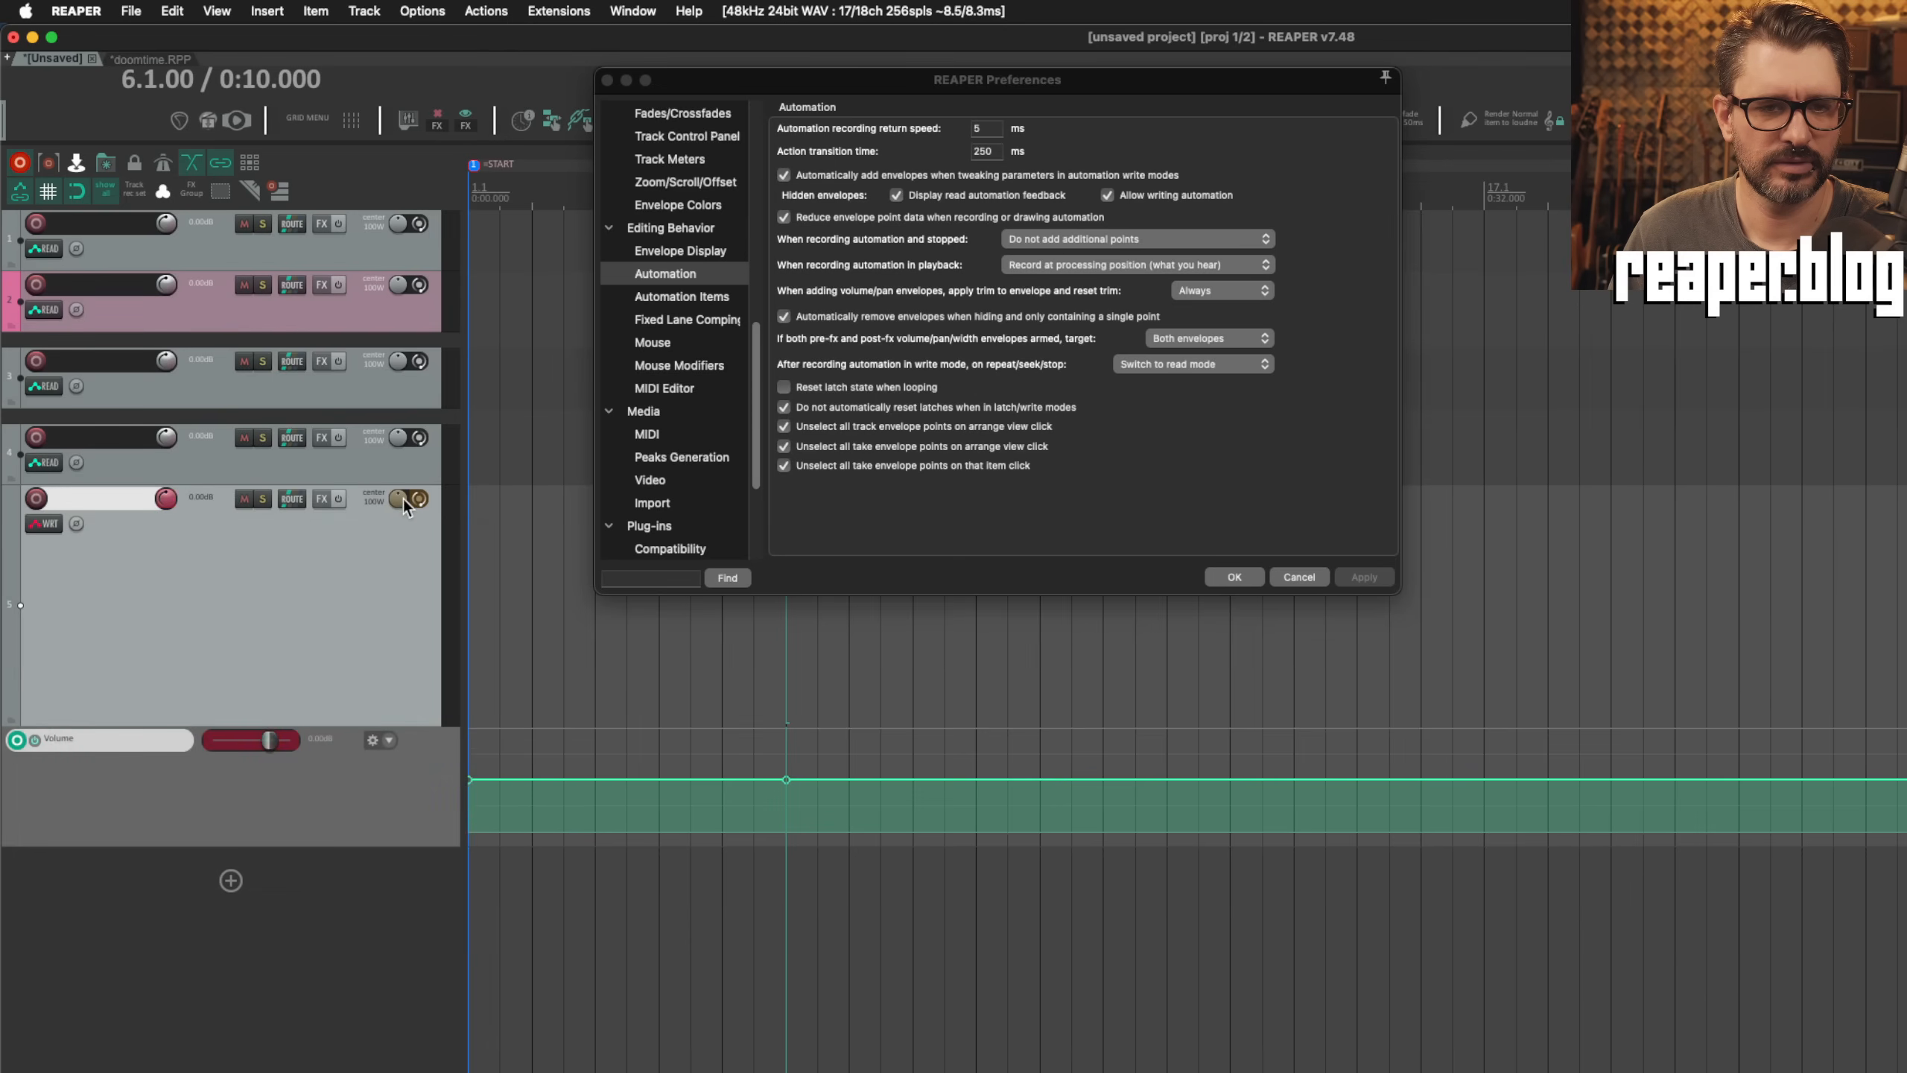
click(400, 500)
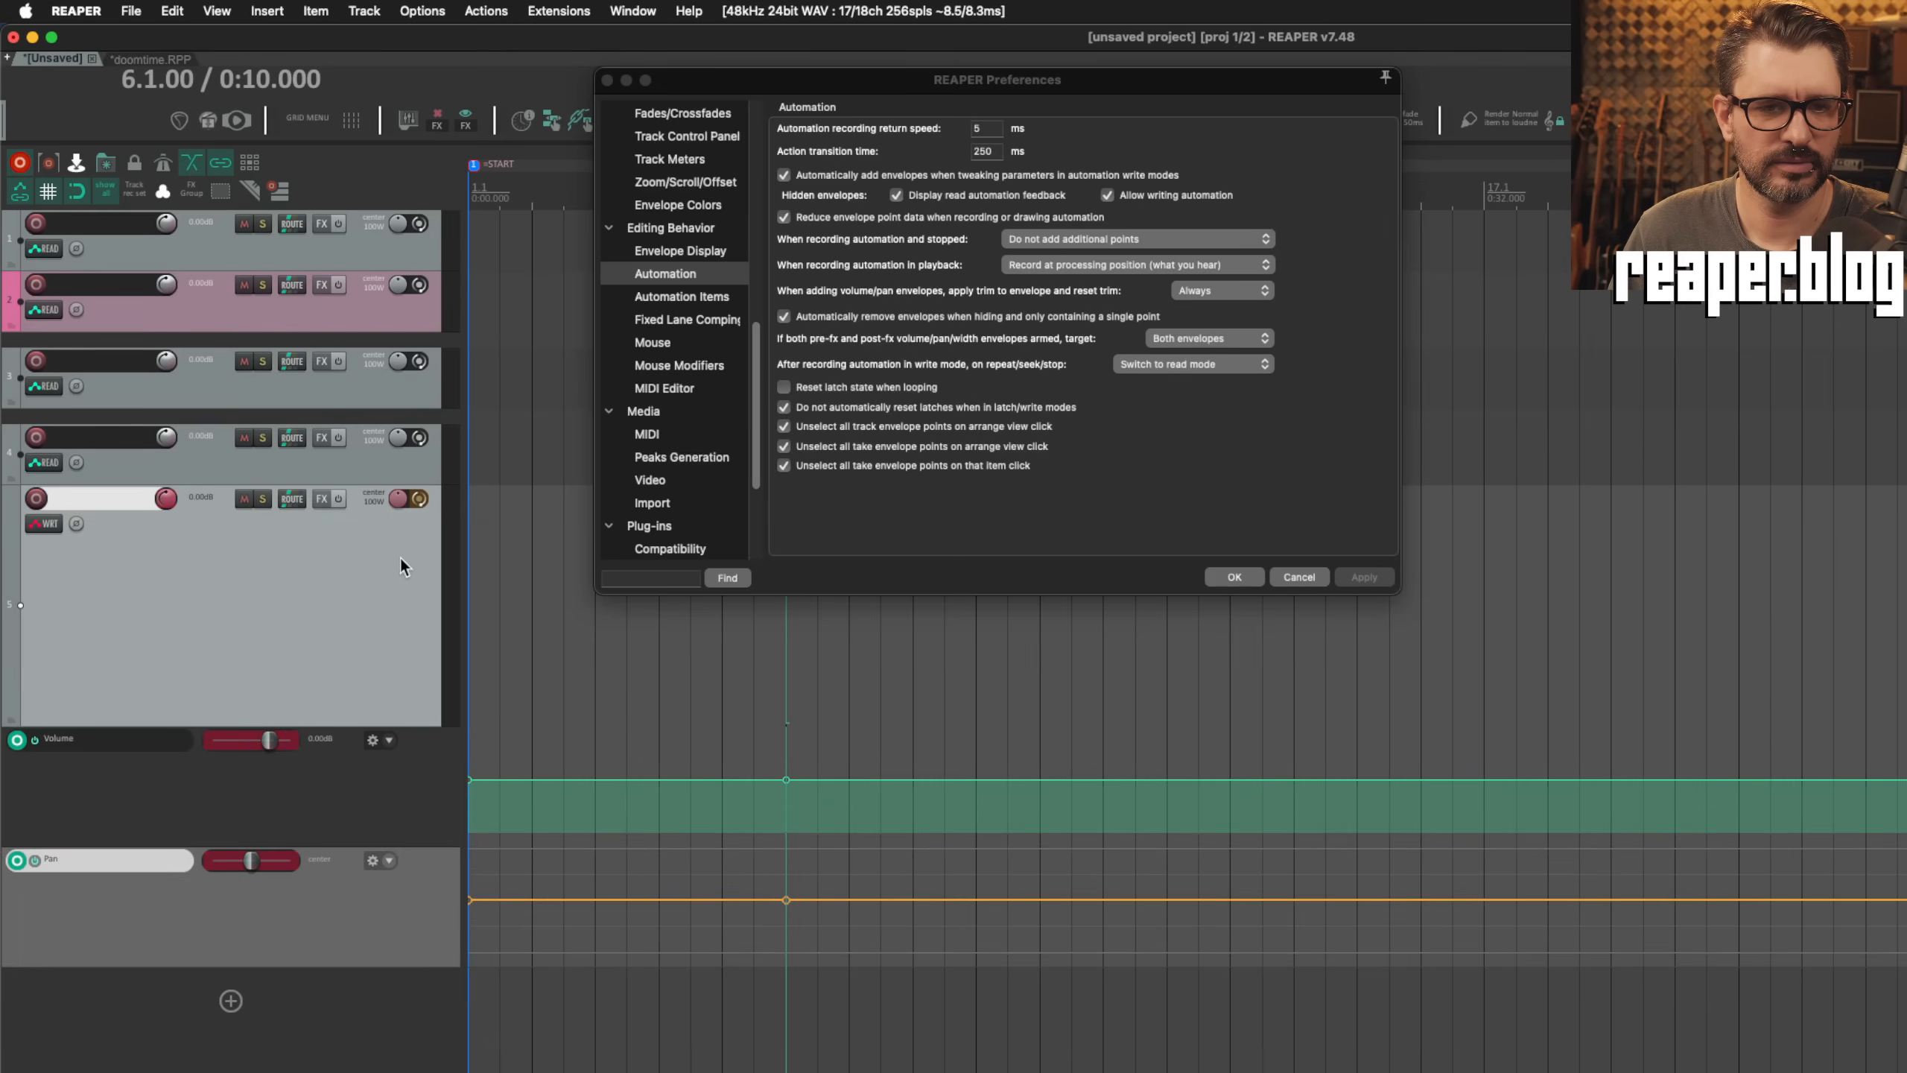
Step: Return the bottom track to Latch mode and play a short pass with the latches still set
click(49, 525)
click(191, 629)
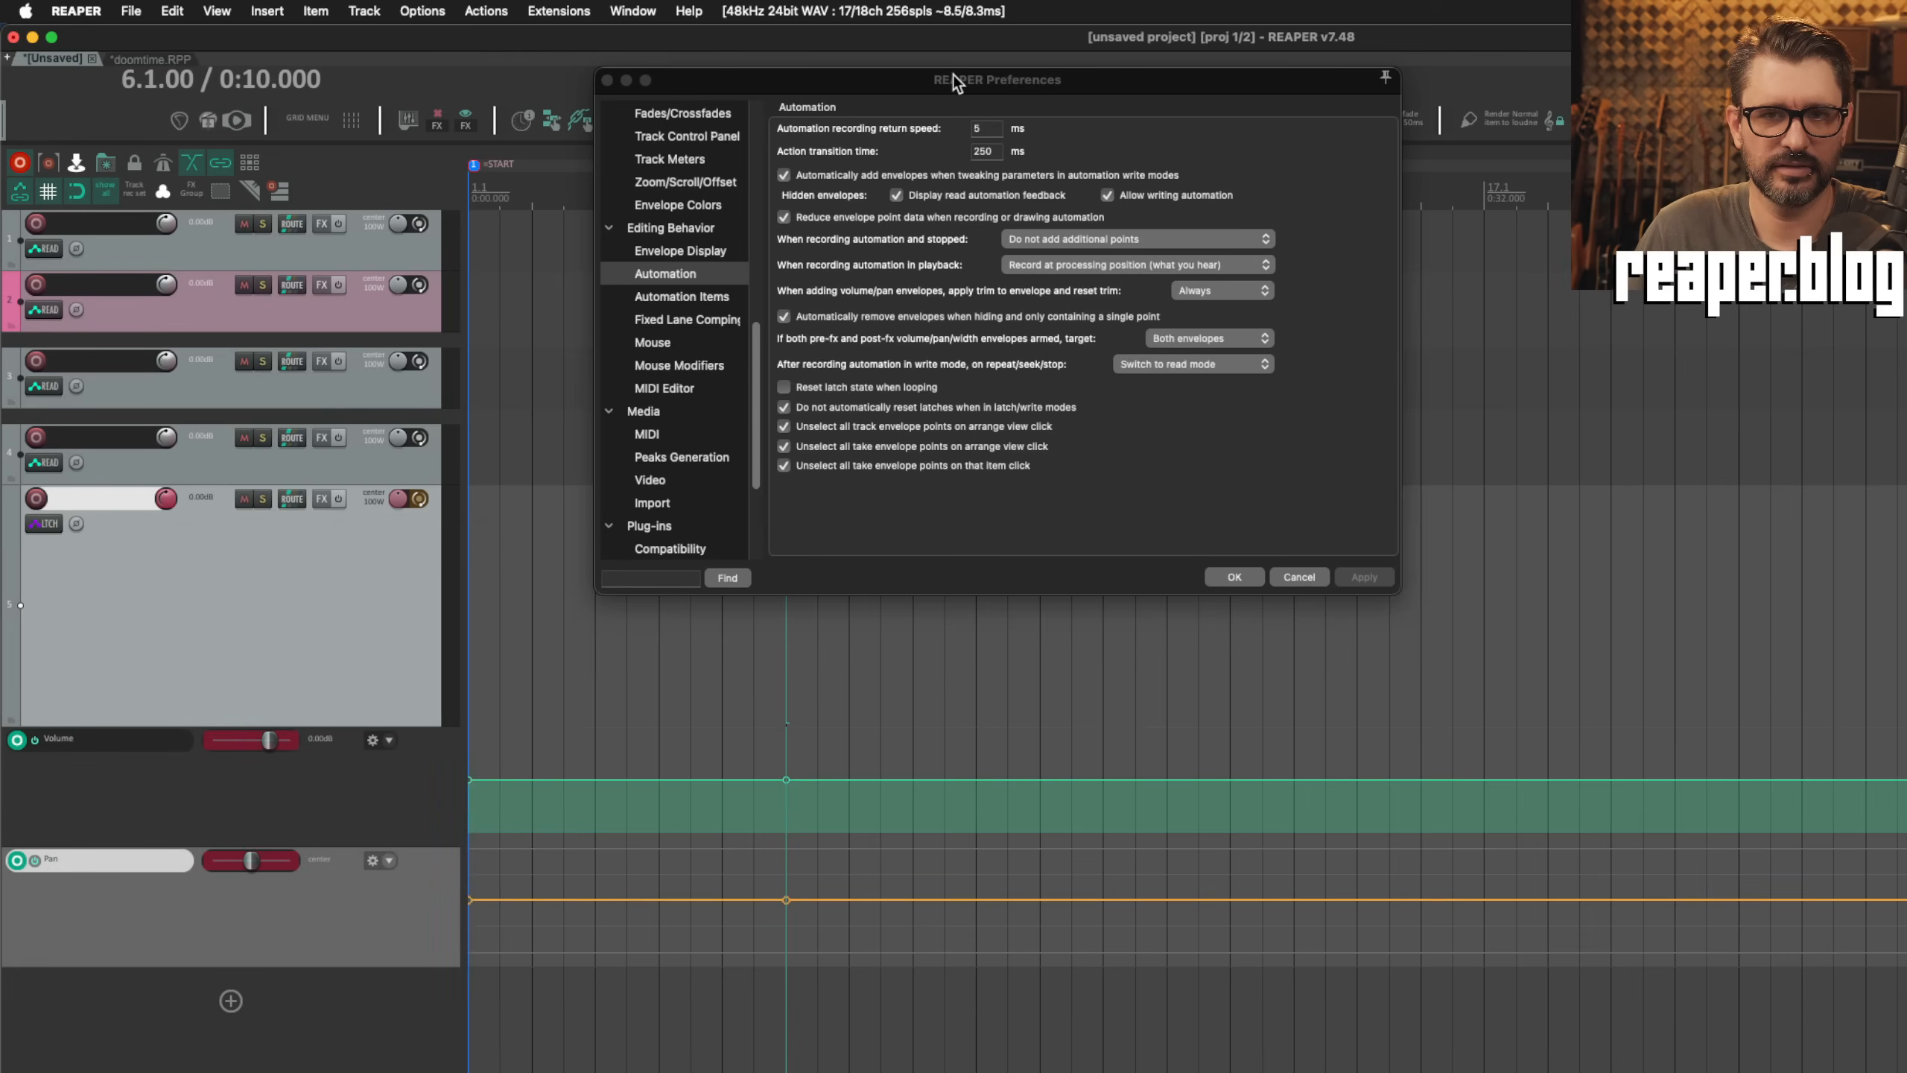
drag(960, 82, 1571, 199)
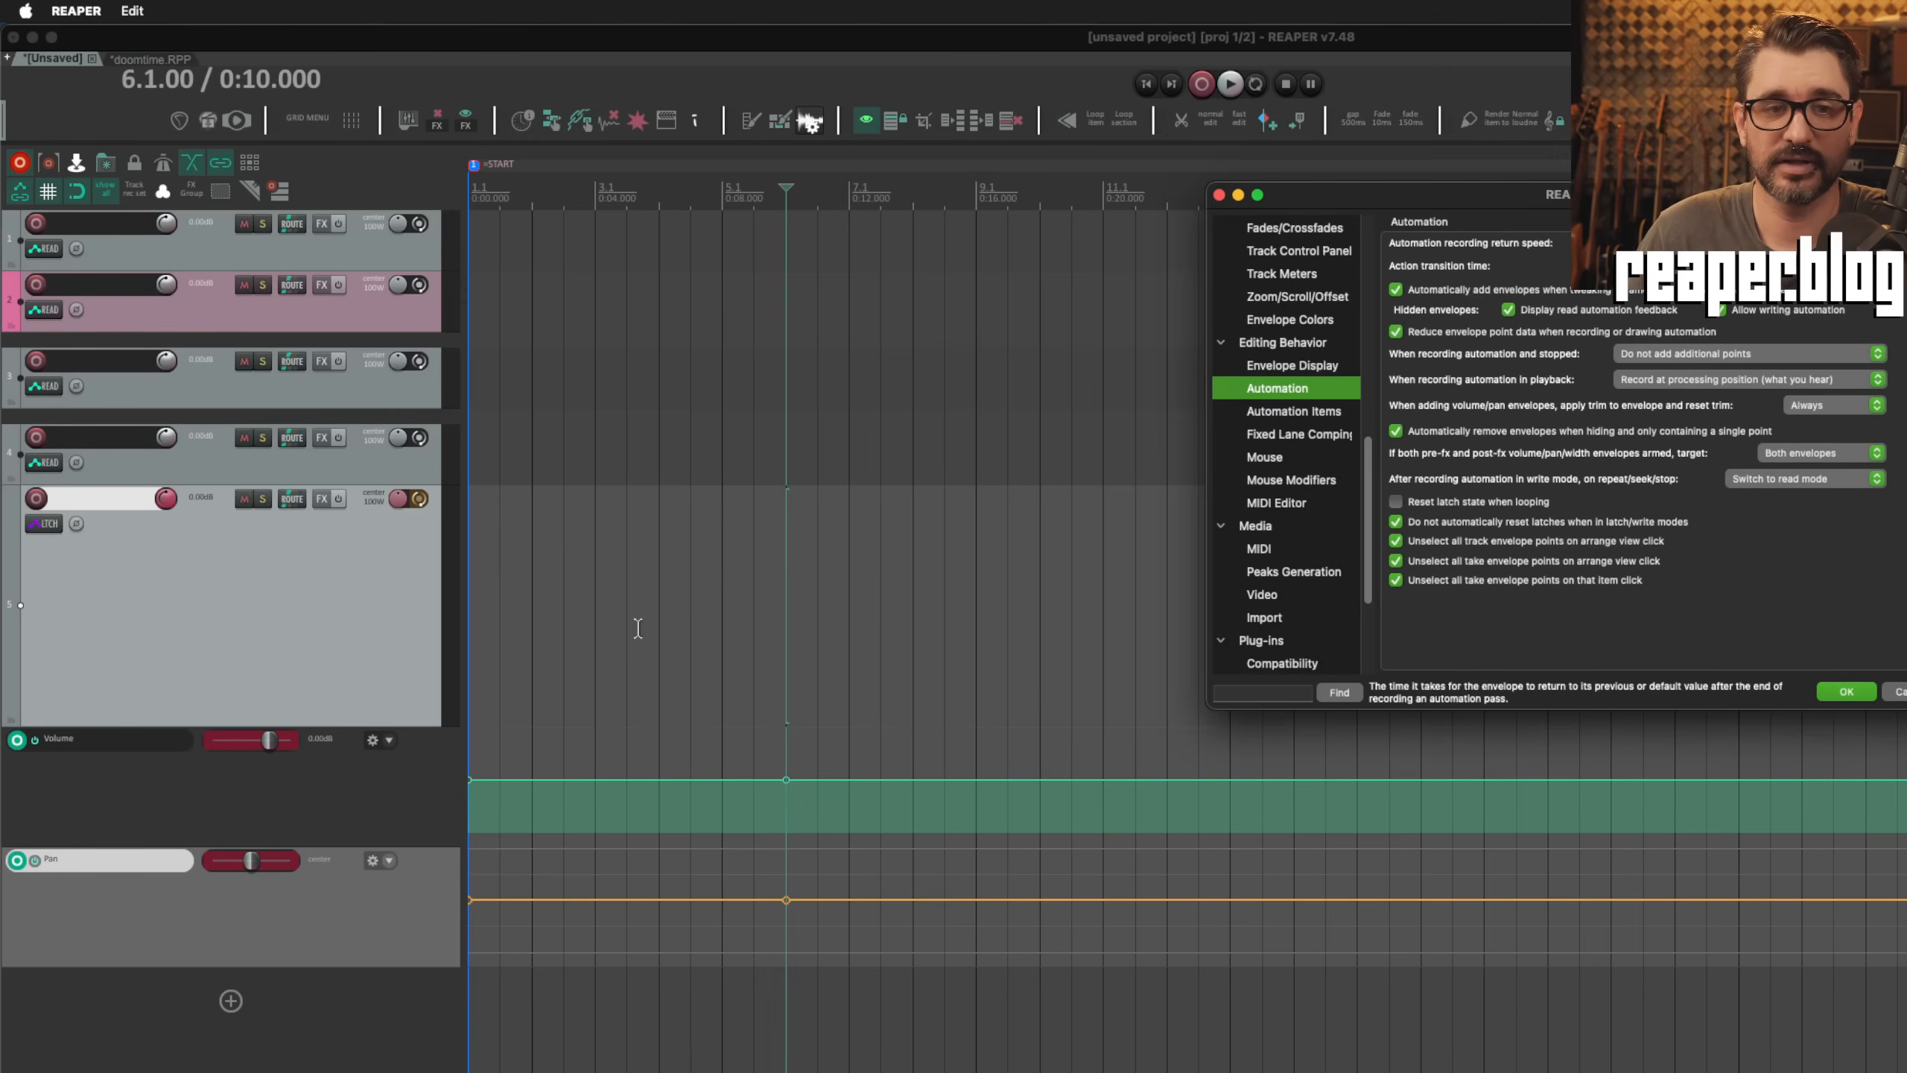
click(409, 605)
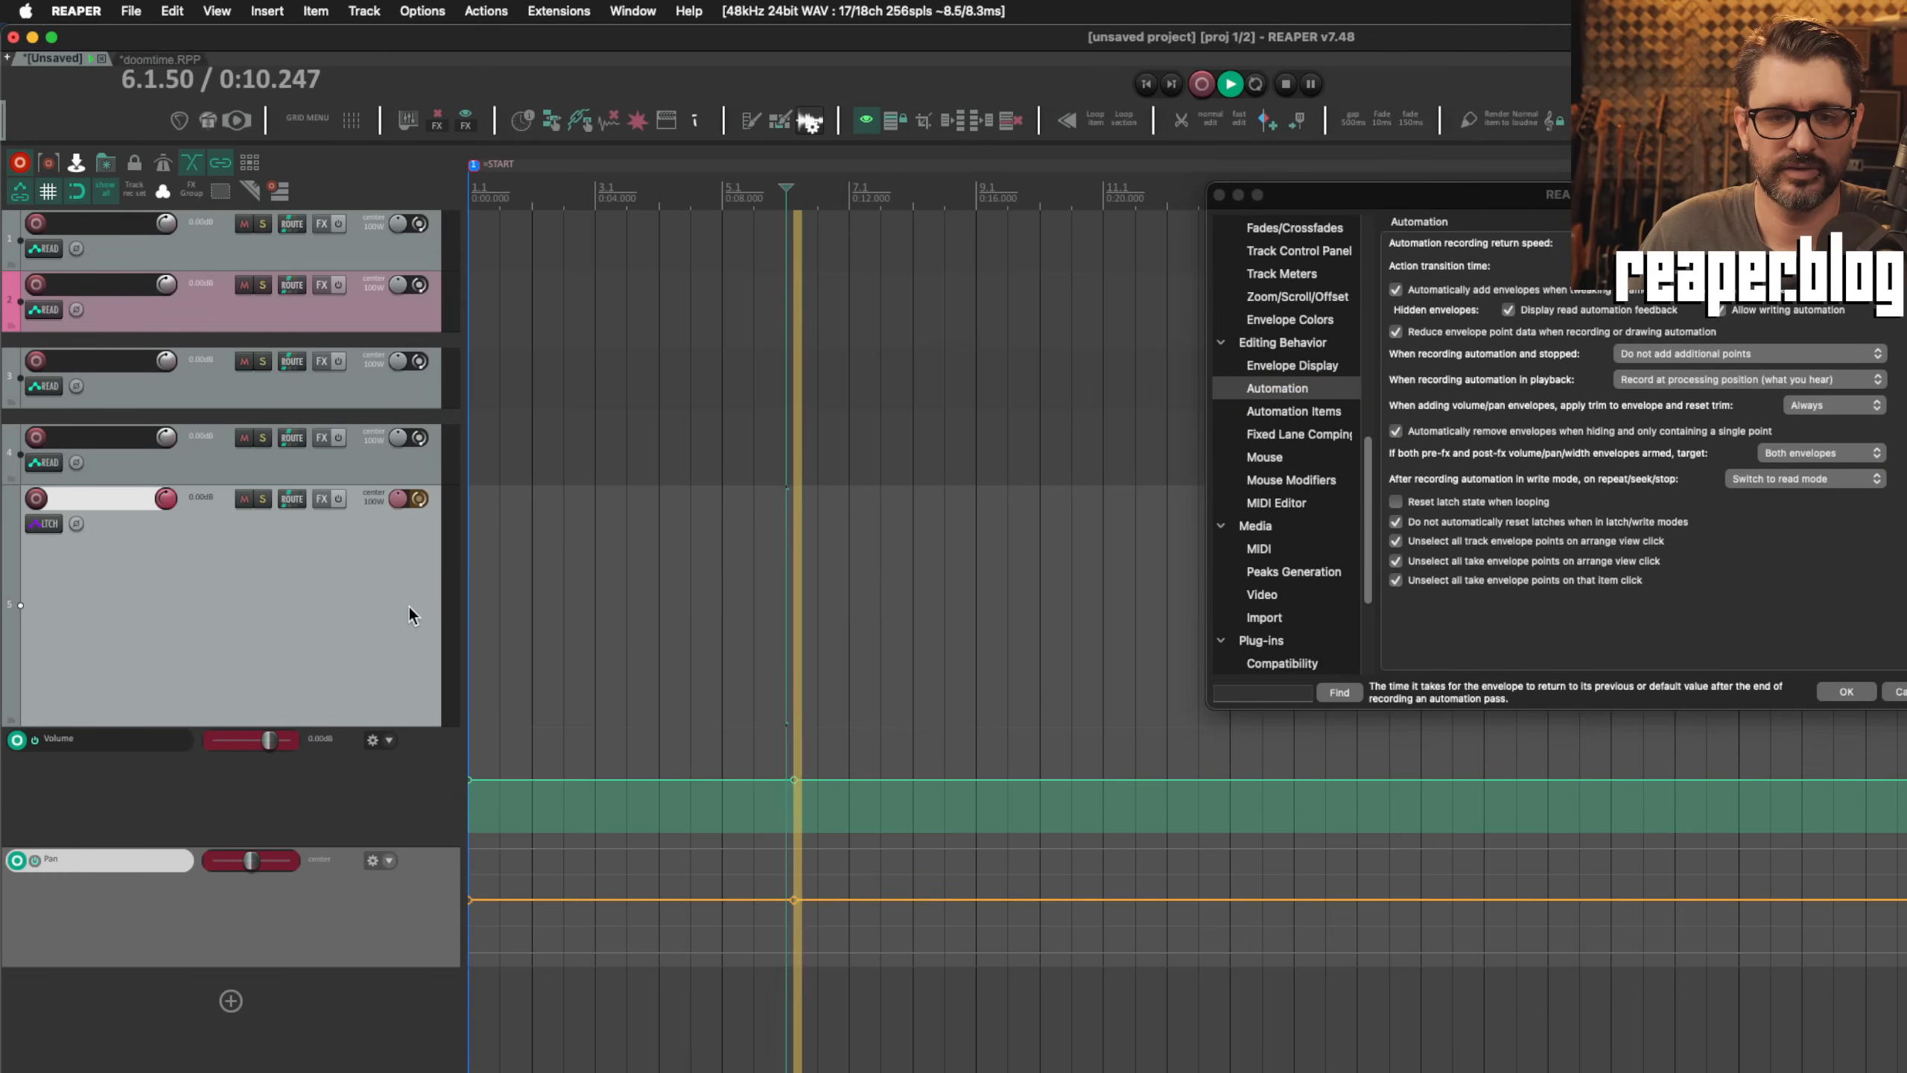
key(space)
key(space)
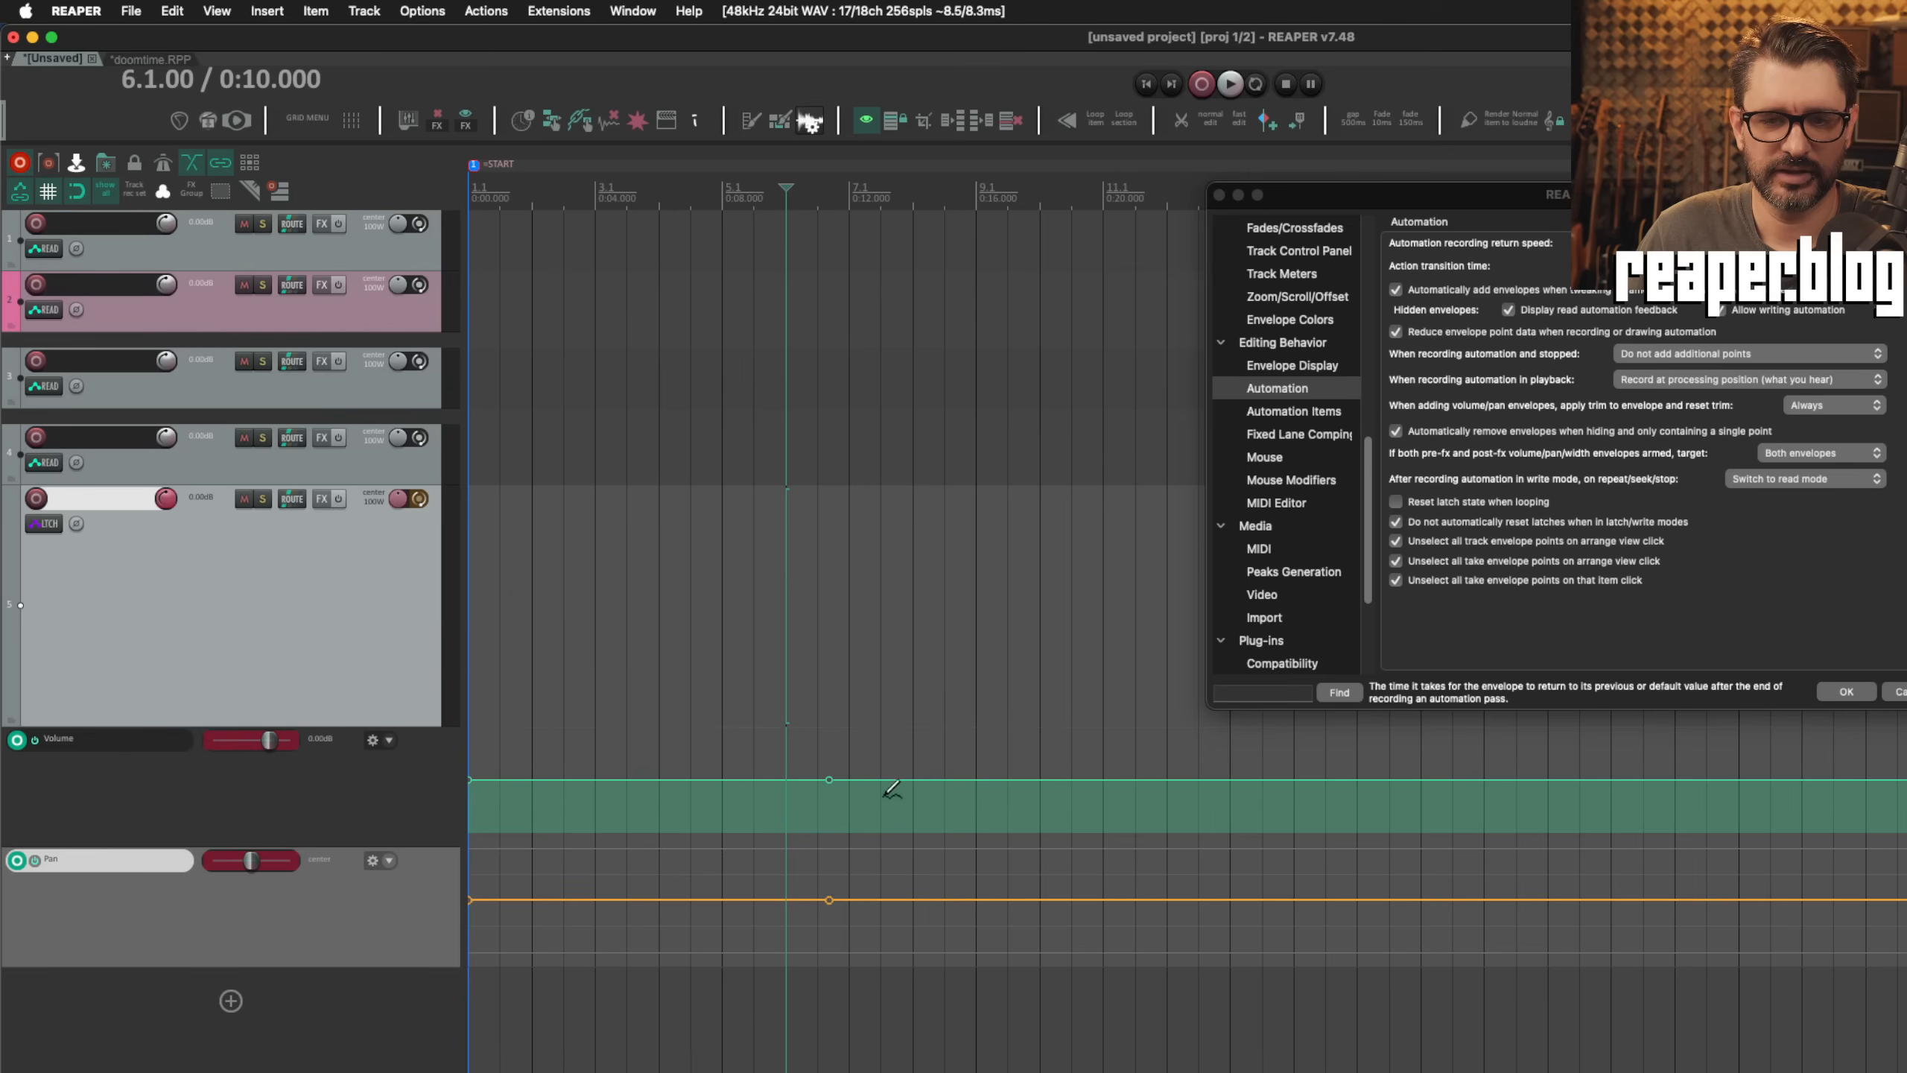
Step: Draw a wavy stretch on the volume envelope and play over it in Latch mode to overwrite its first points
drag(848, 779, 1119, 783)
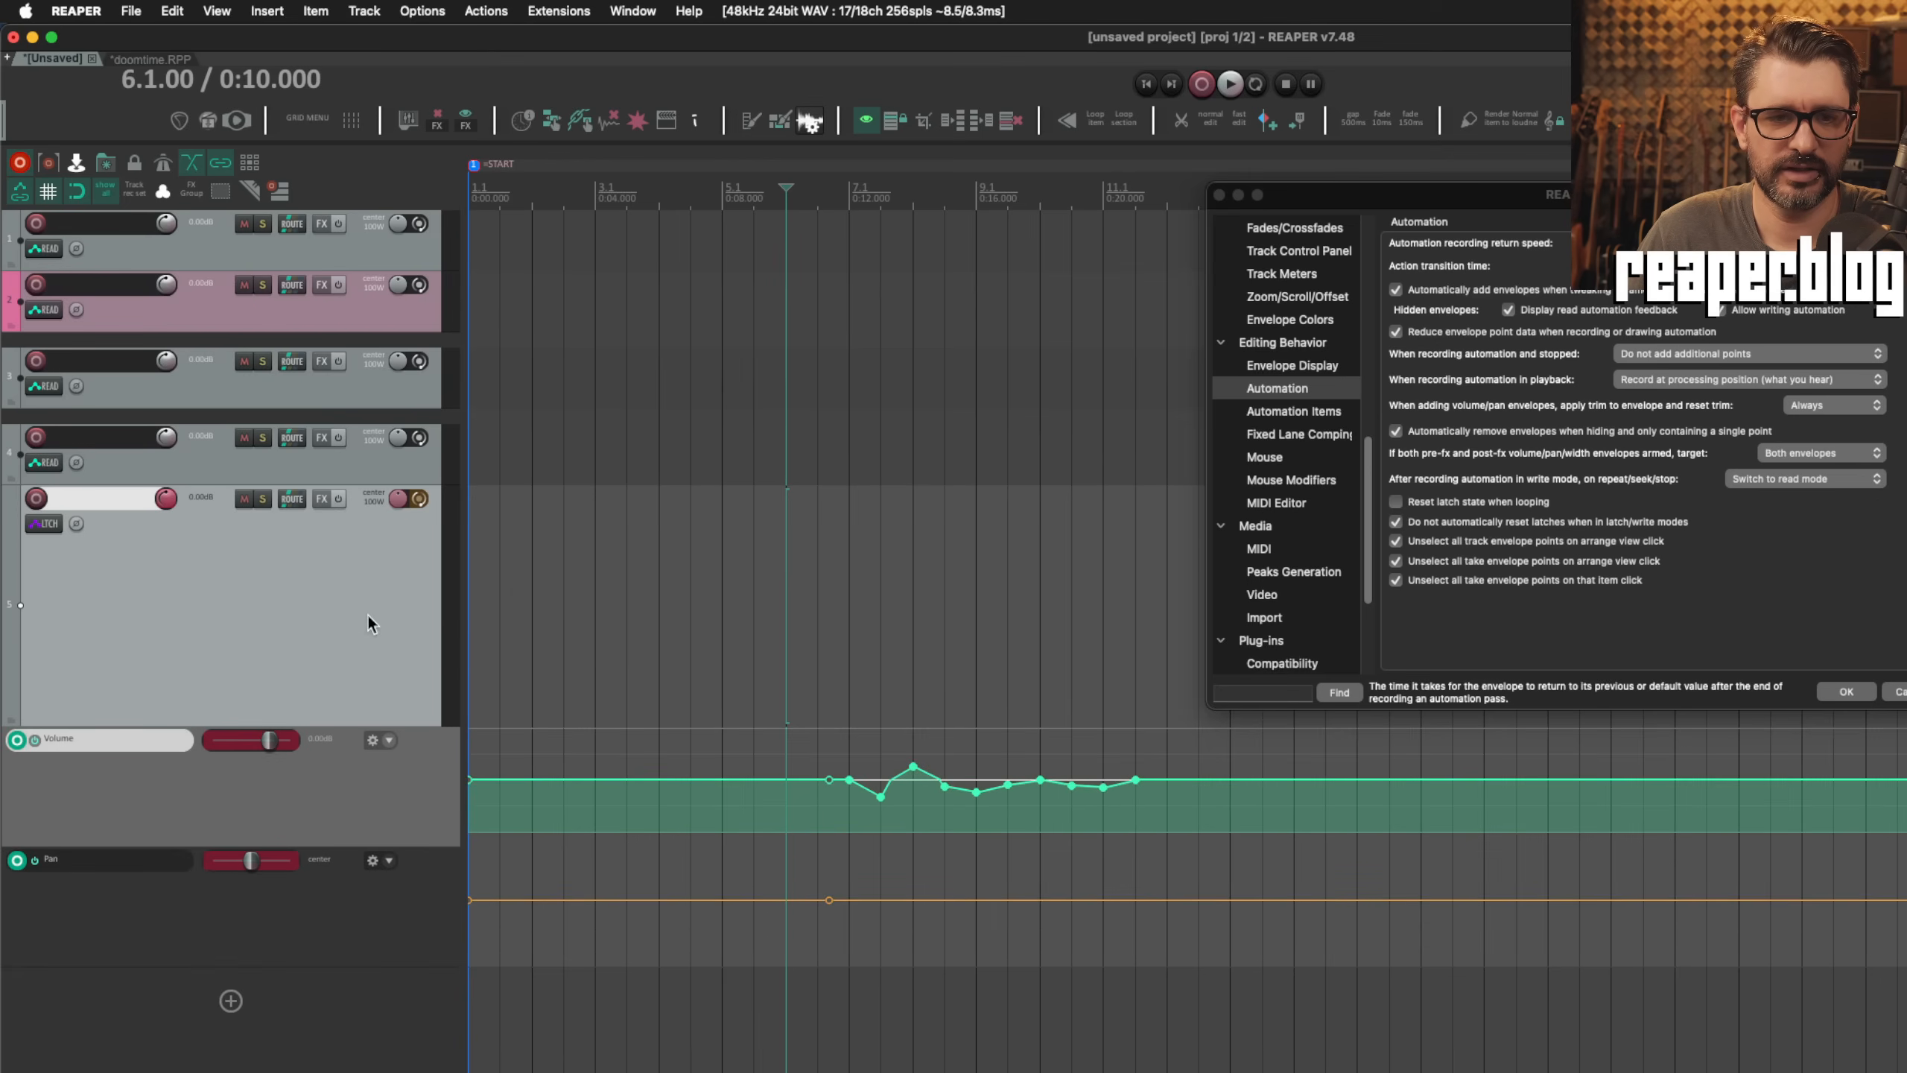
key(space)
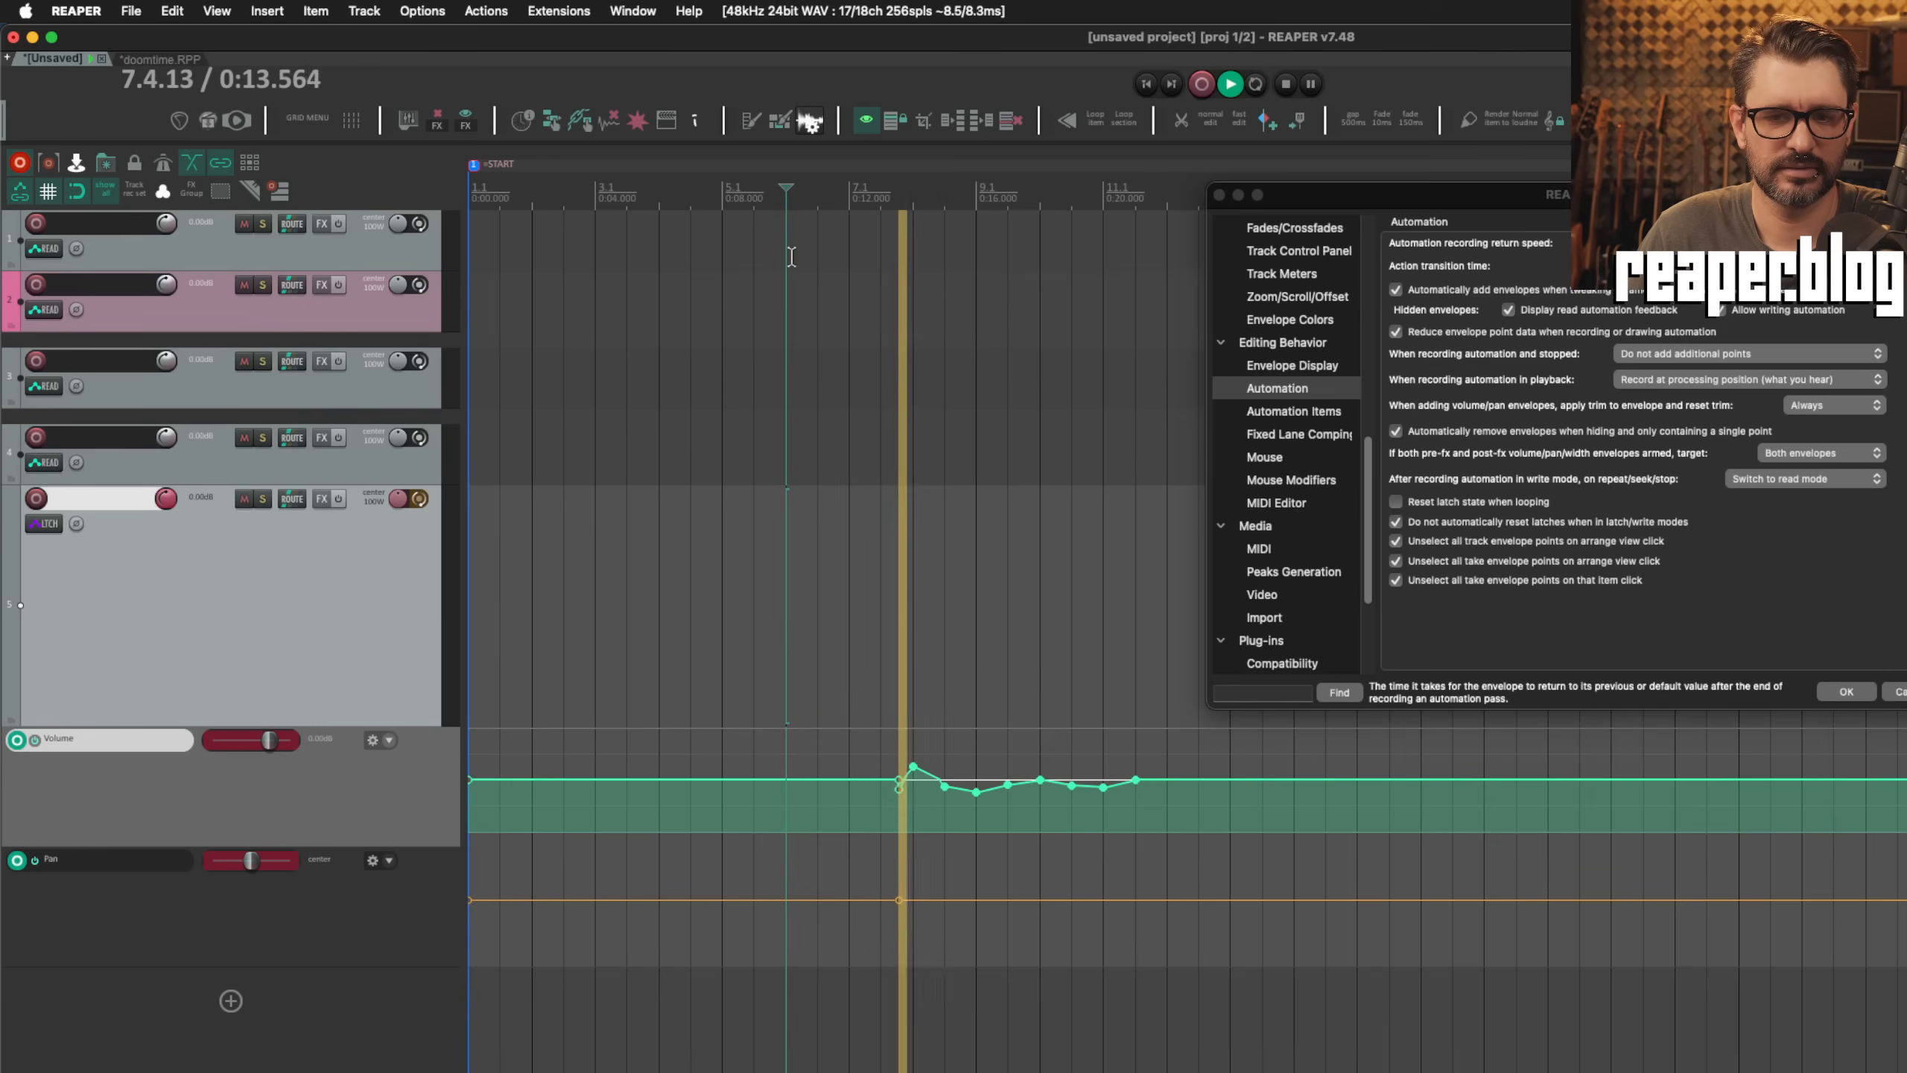
key(space)
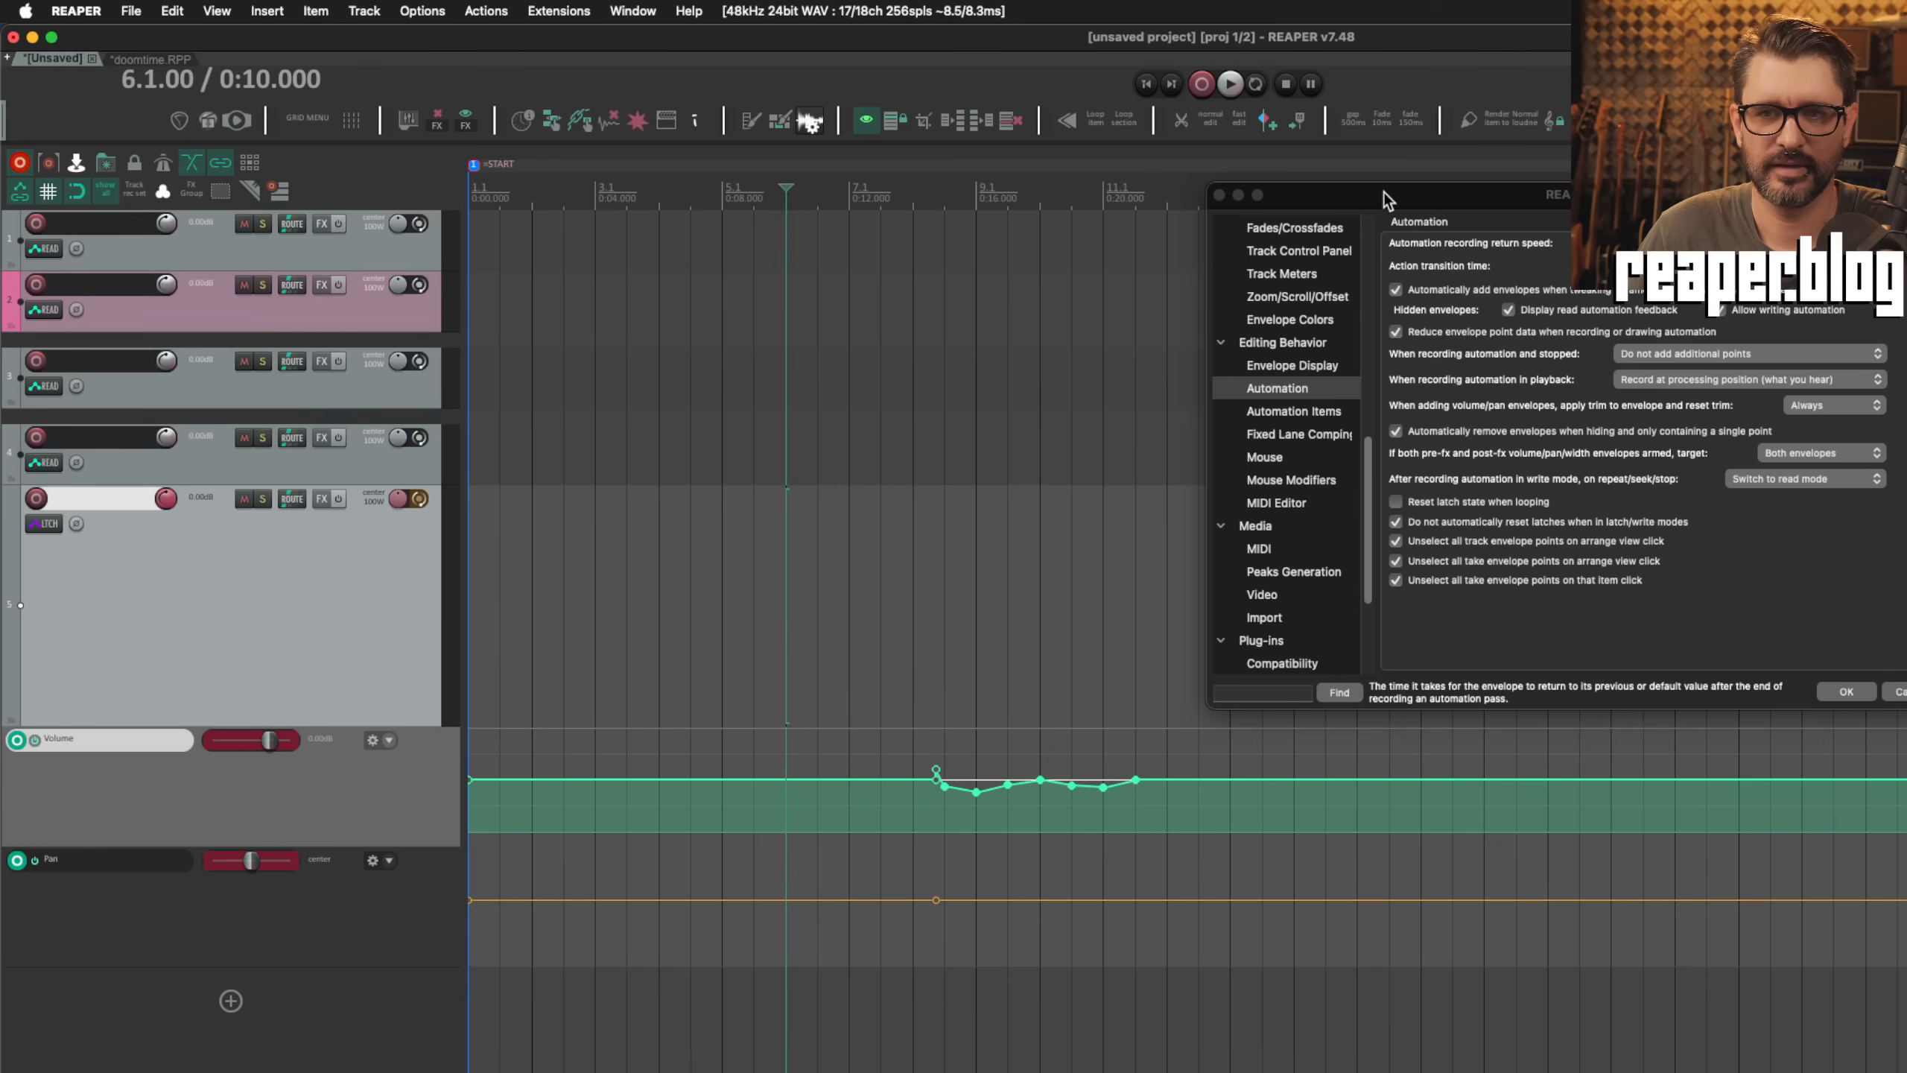
Step: Disable "Do not automatically reset latches when in latch/write modes" in the Automation preferences
drag(1385, 194, 698, 204)
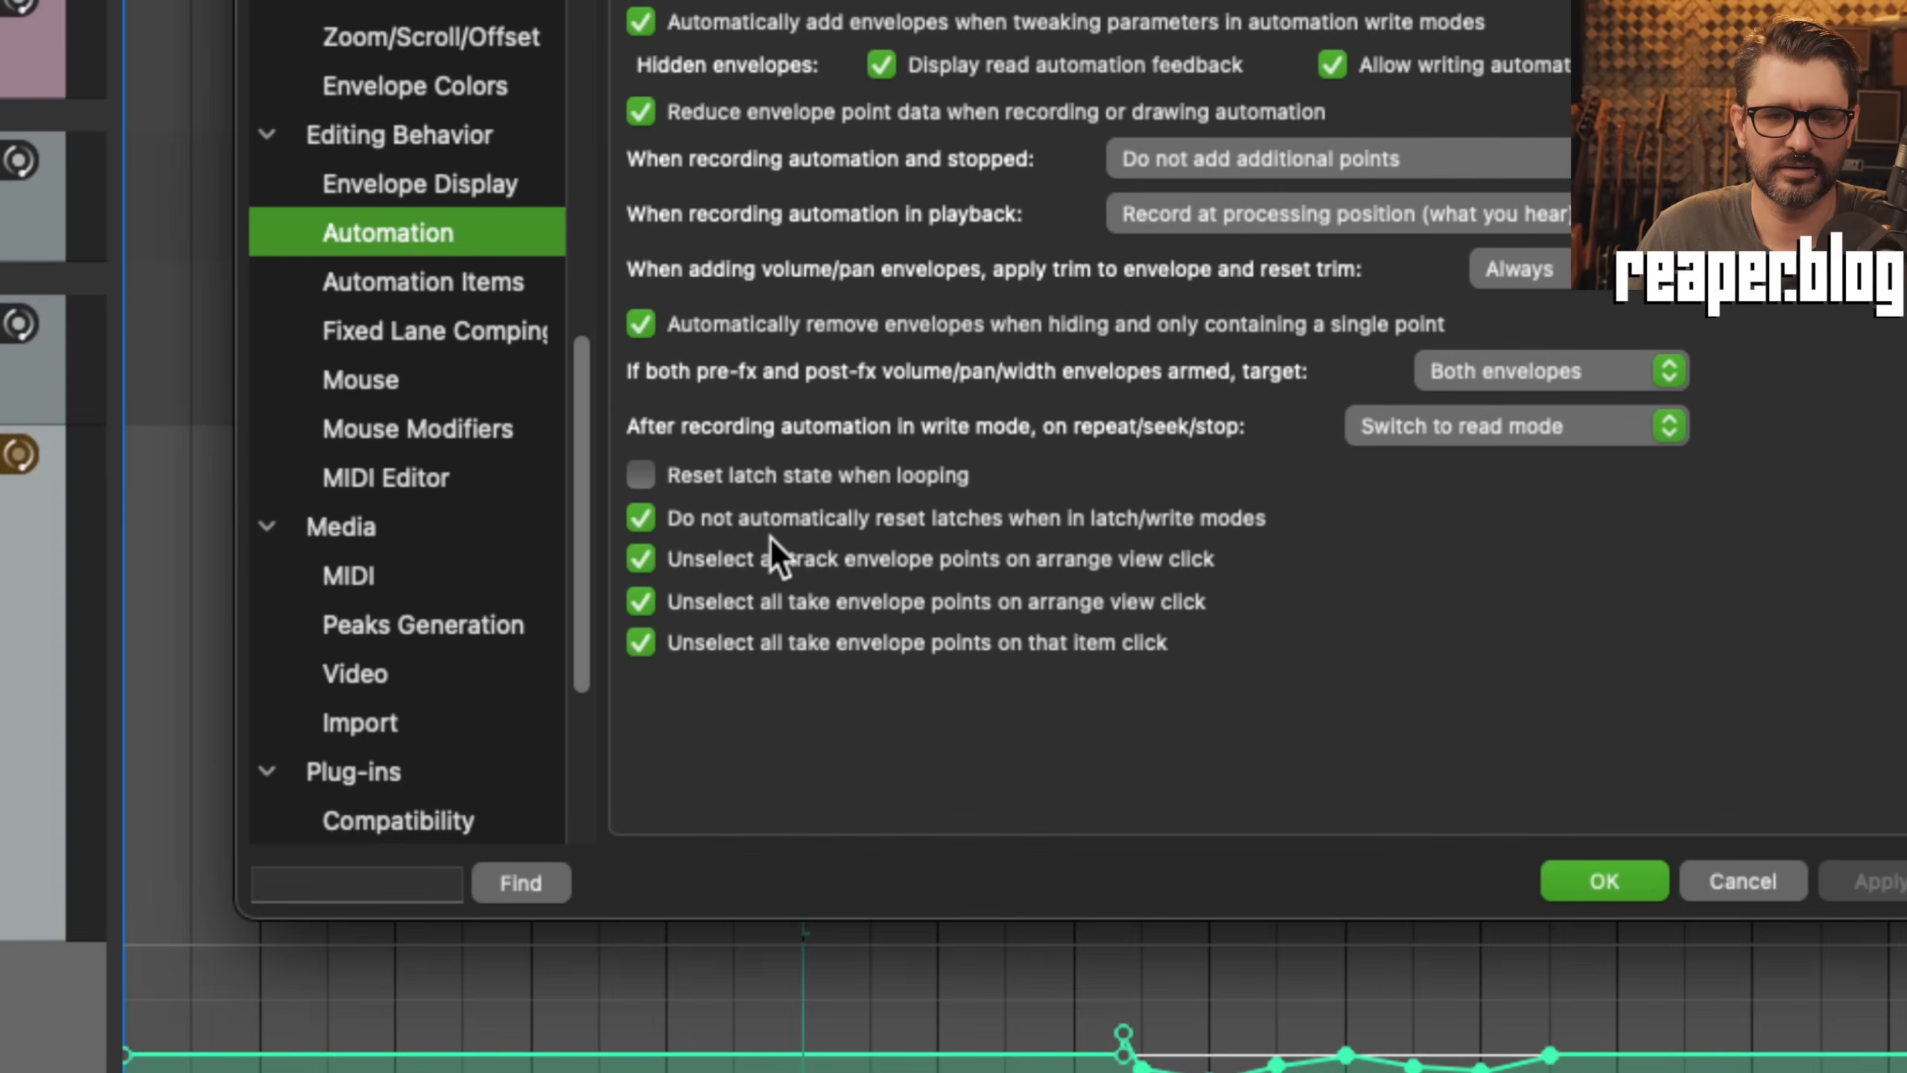
click(1007, 519)
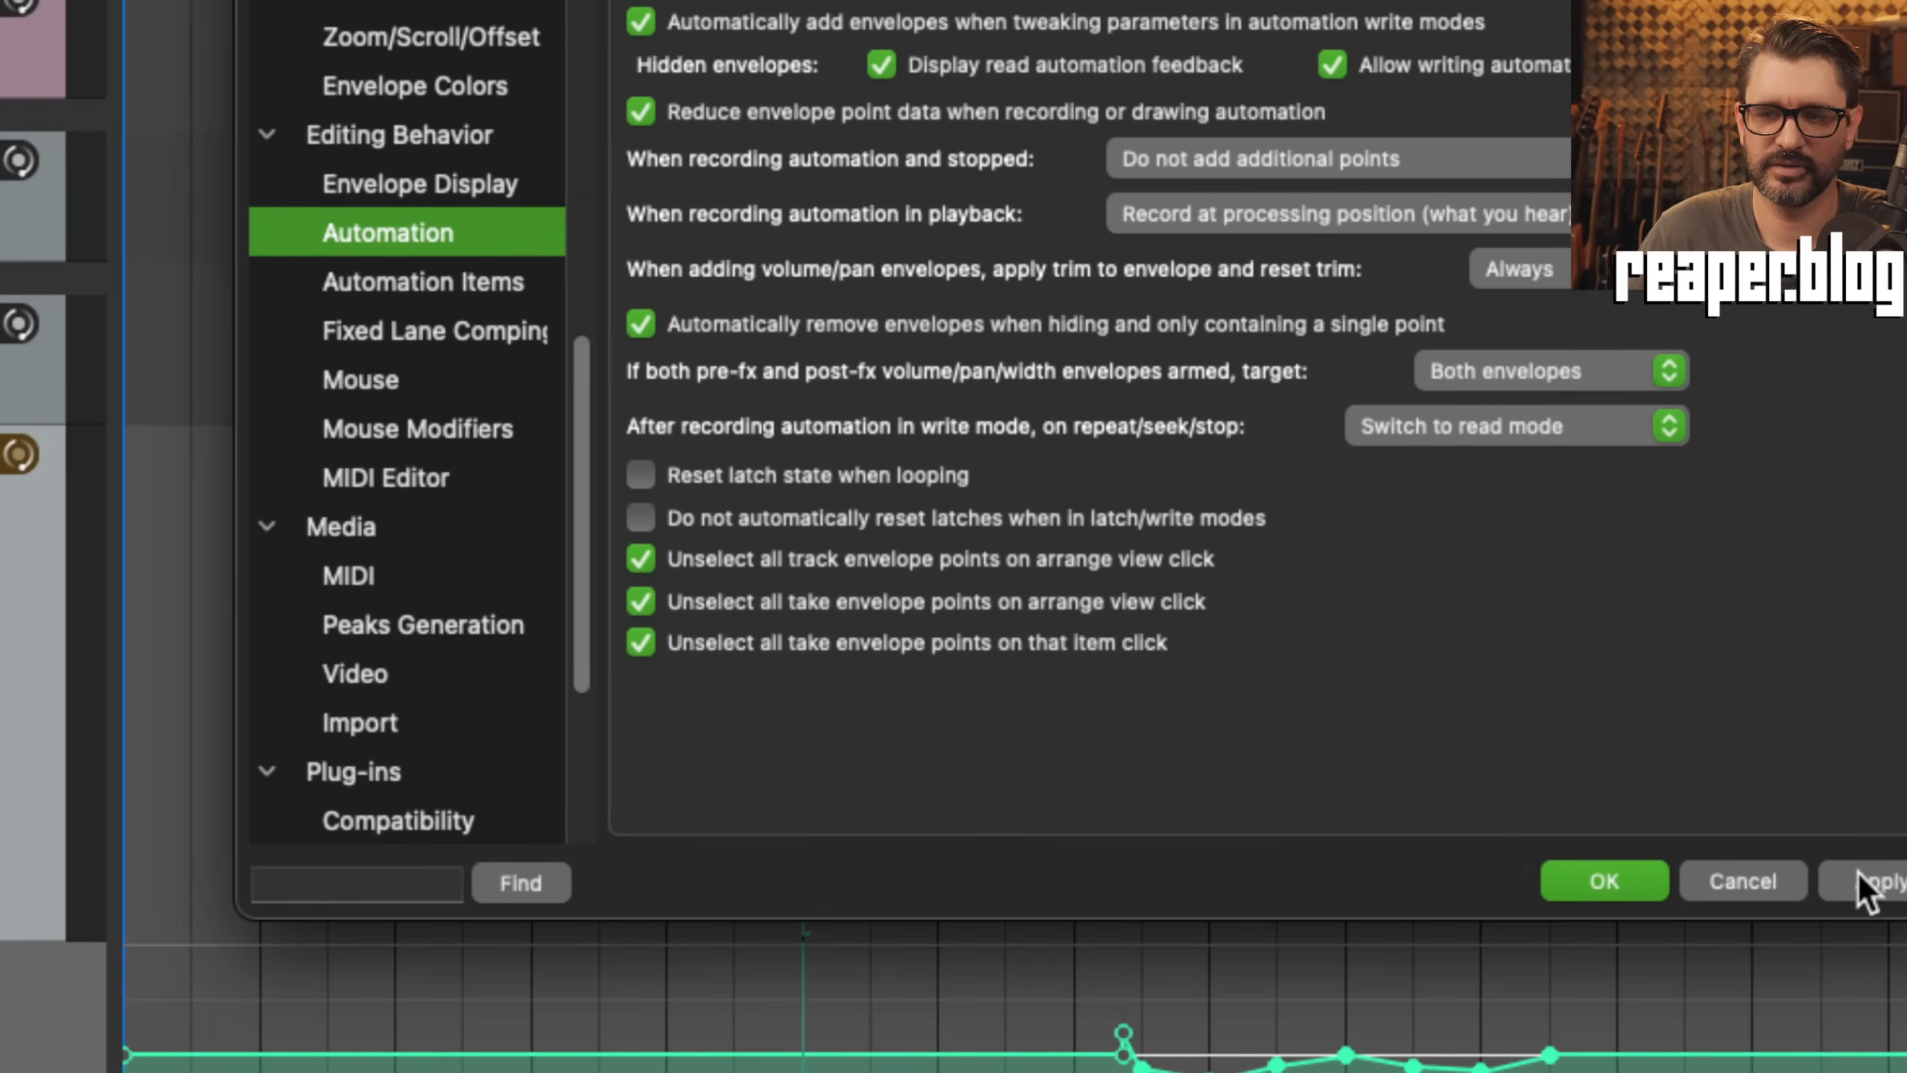
click(1651, 894)
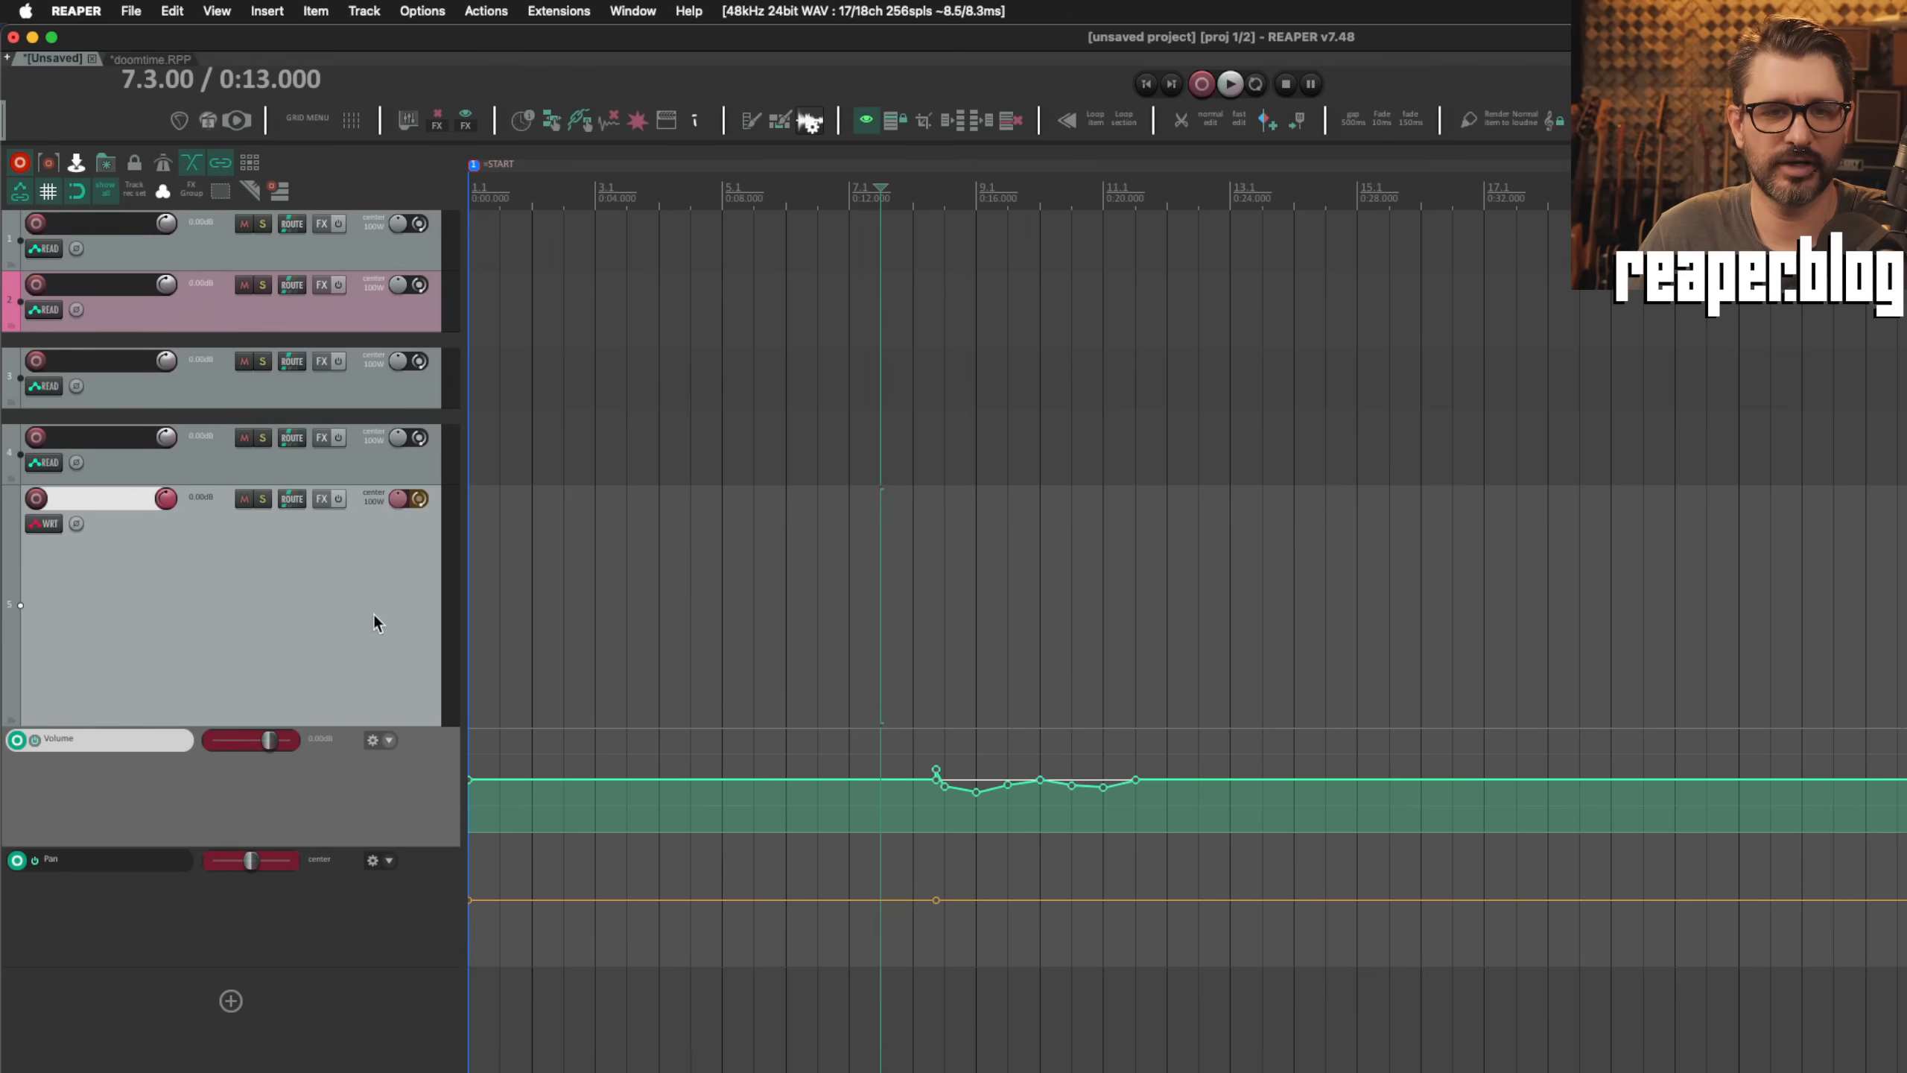
Step: Record a Write-mode automation pass on the bottom track from 7.3.00 across part of the volume points
key(space)
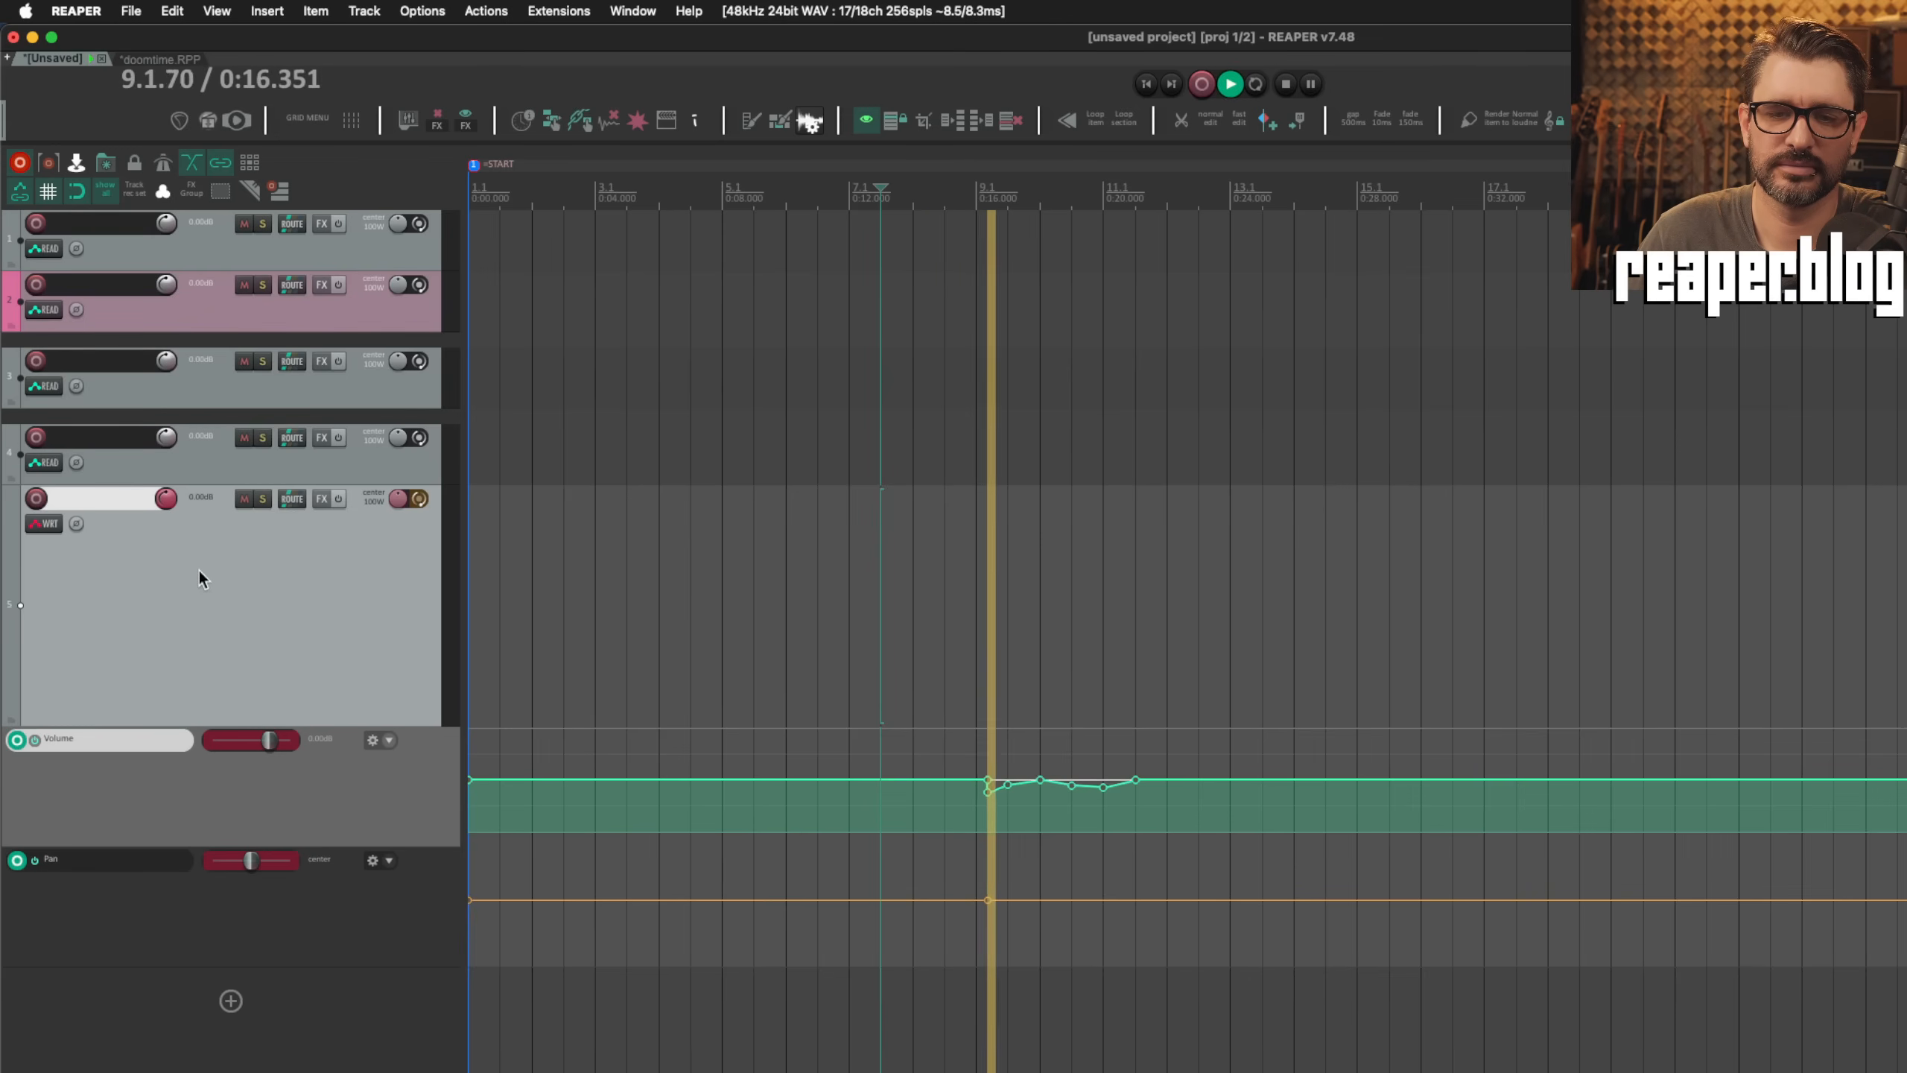
key(space)
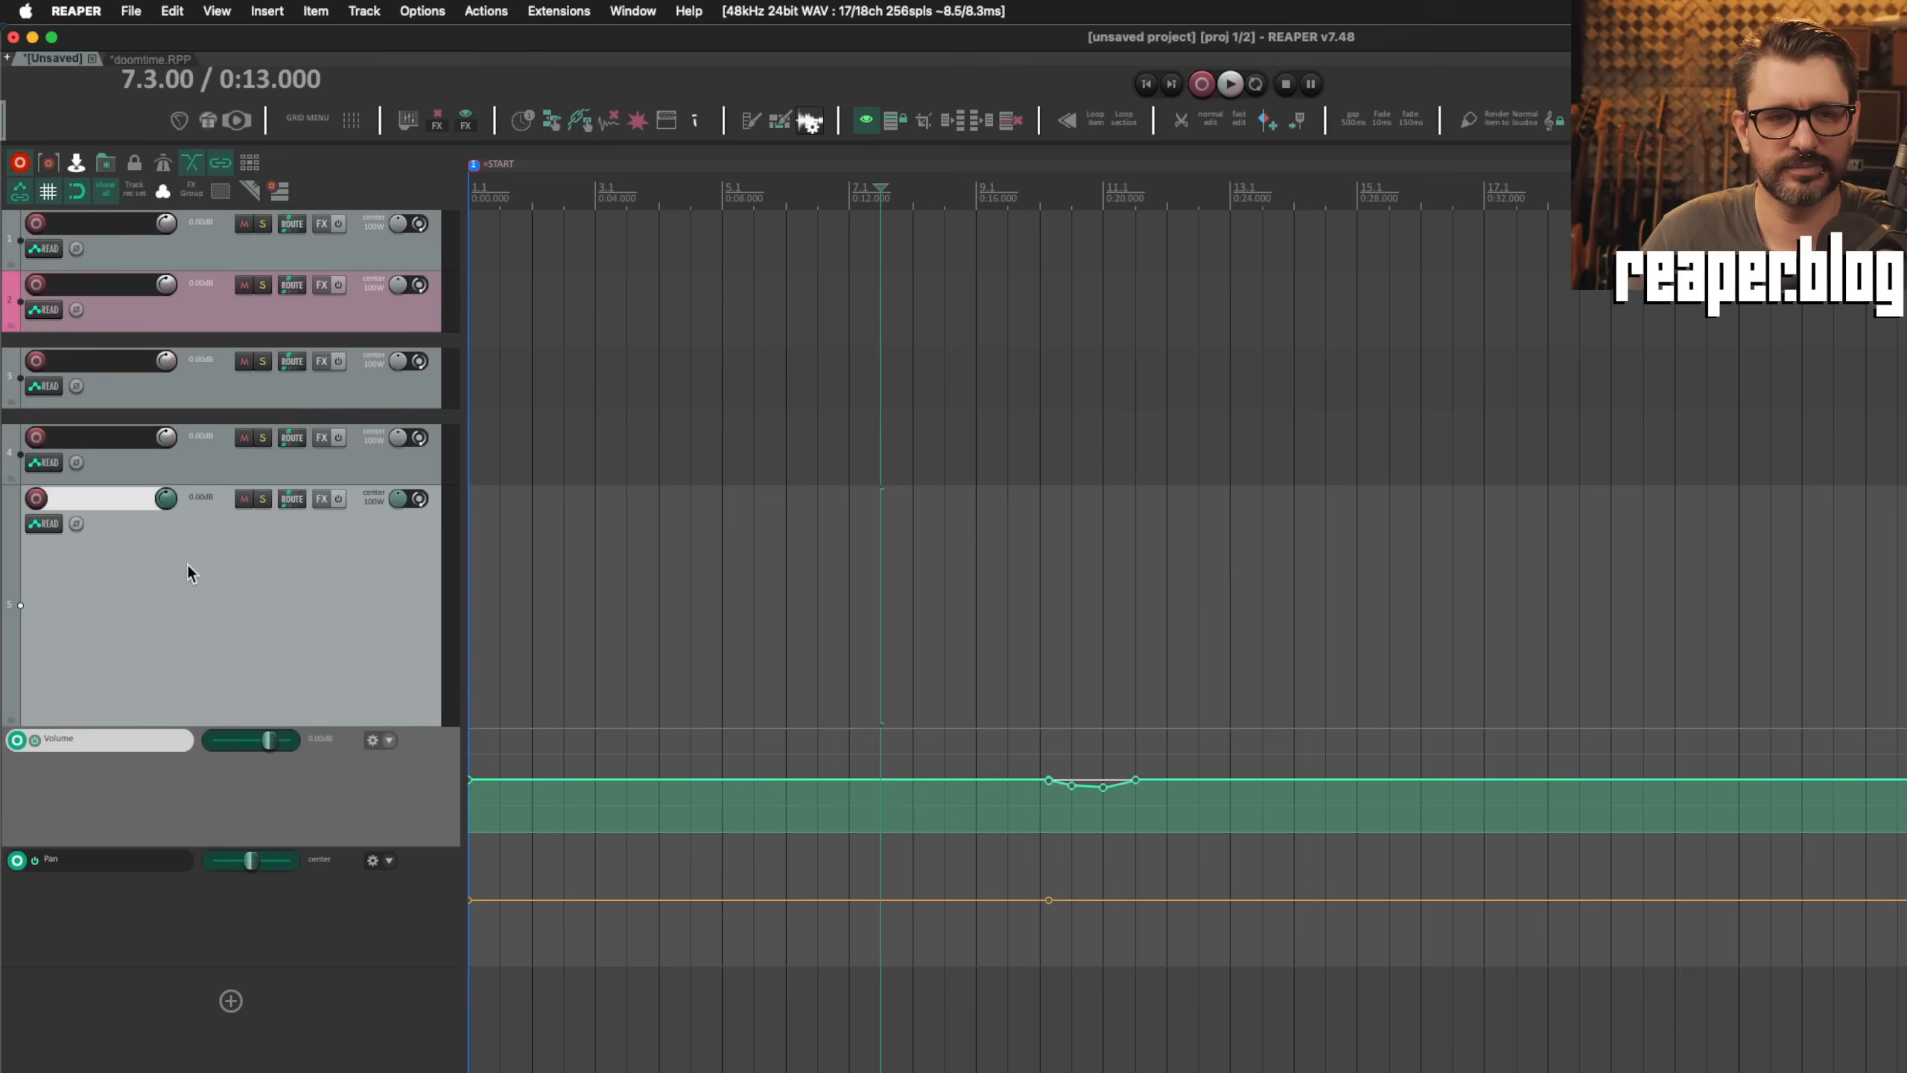
Step: Set the behavior after recording automation in write mode, on repeat/seek/stop, to "Switch to latch mode"
key(super+comma)
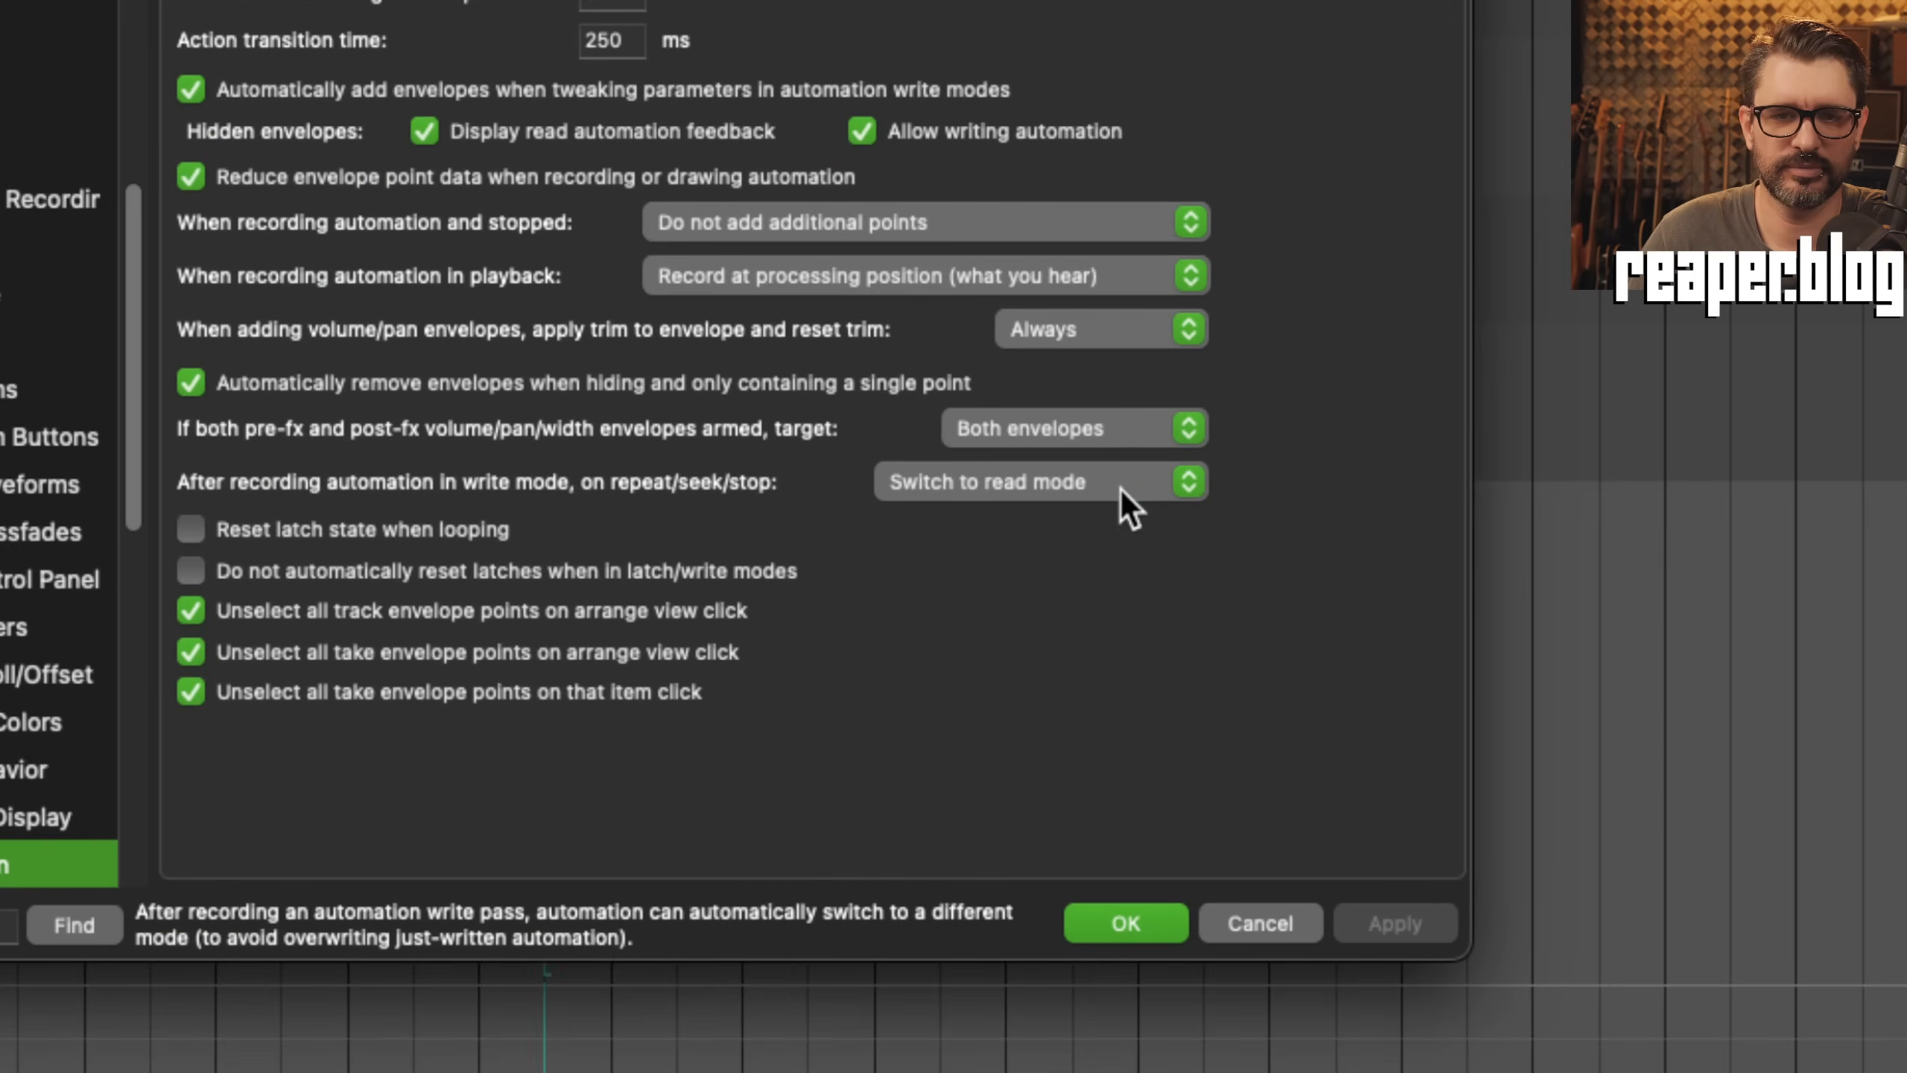
click(1032, 488)
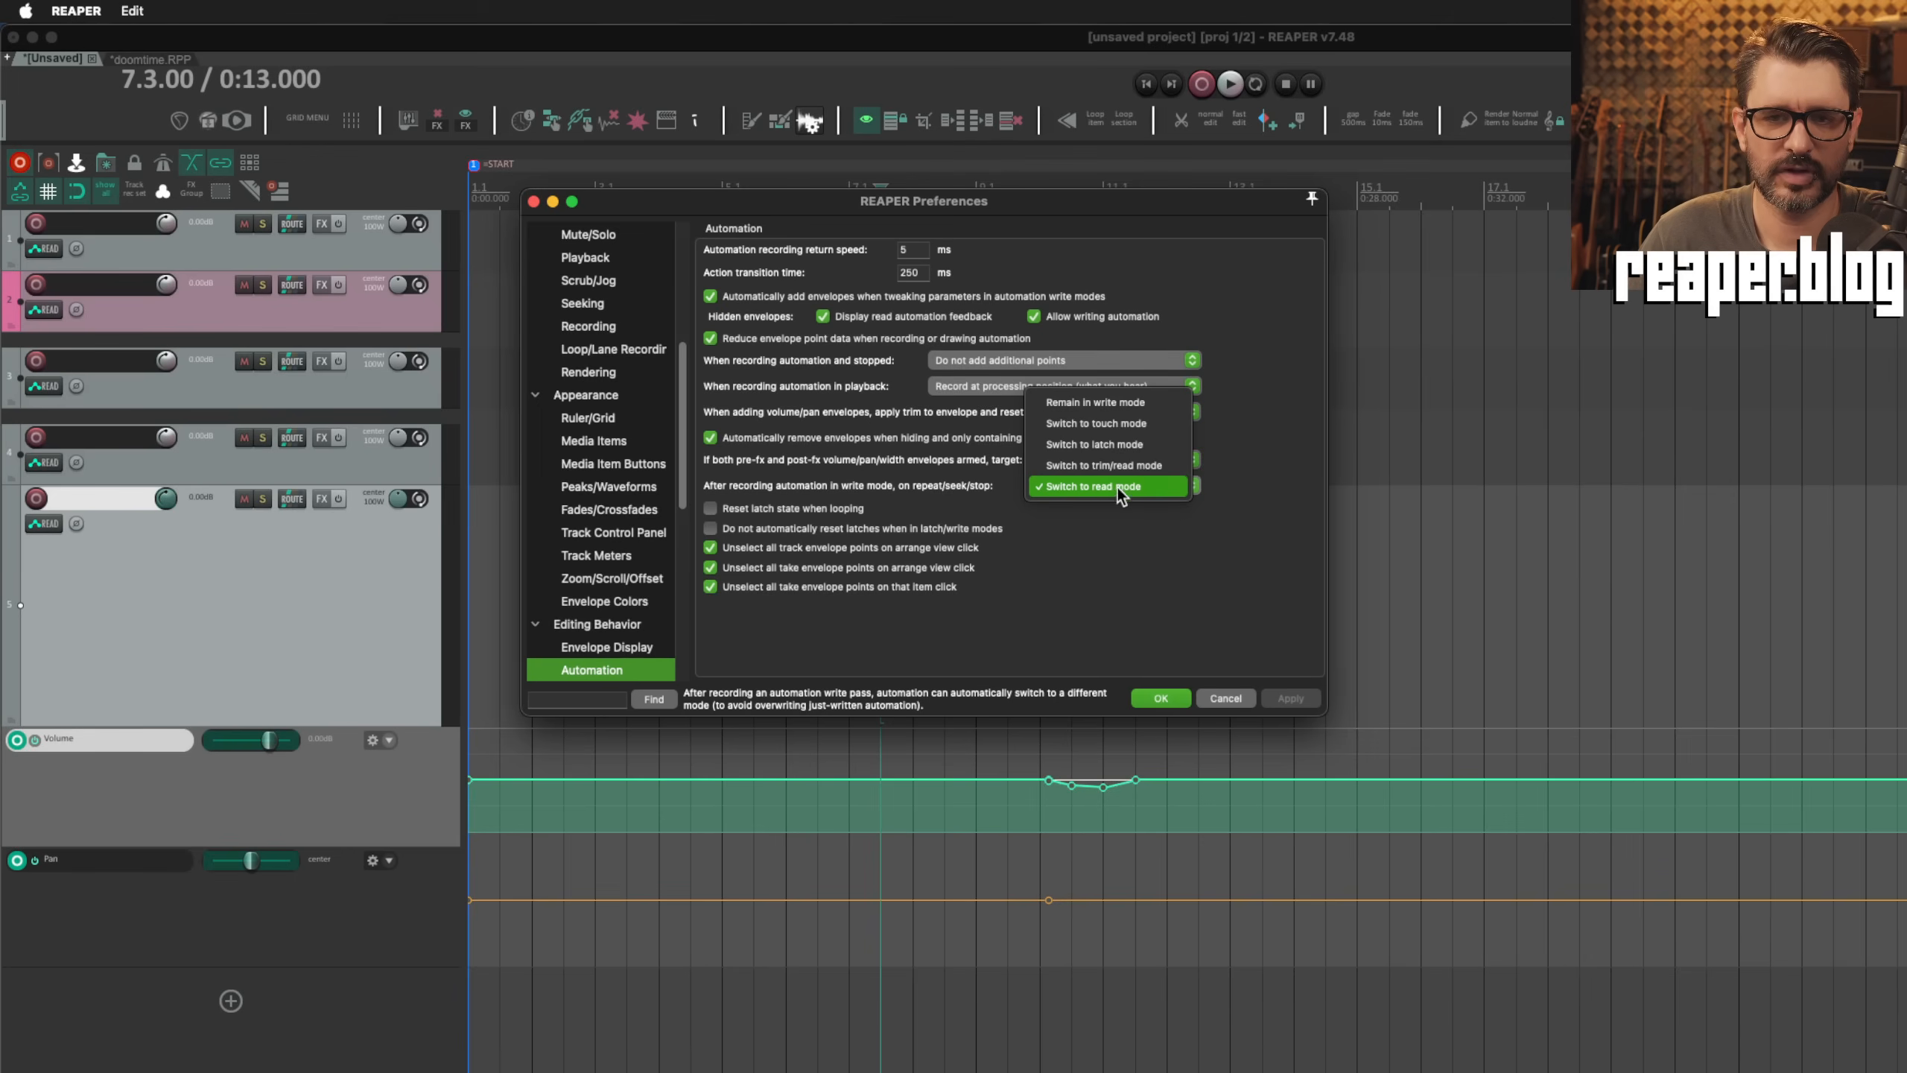
click(1160, 450)
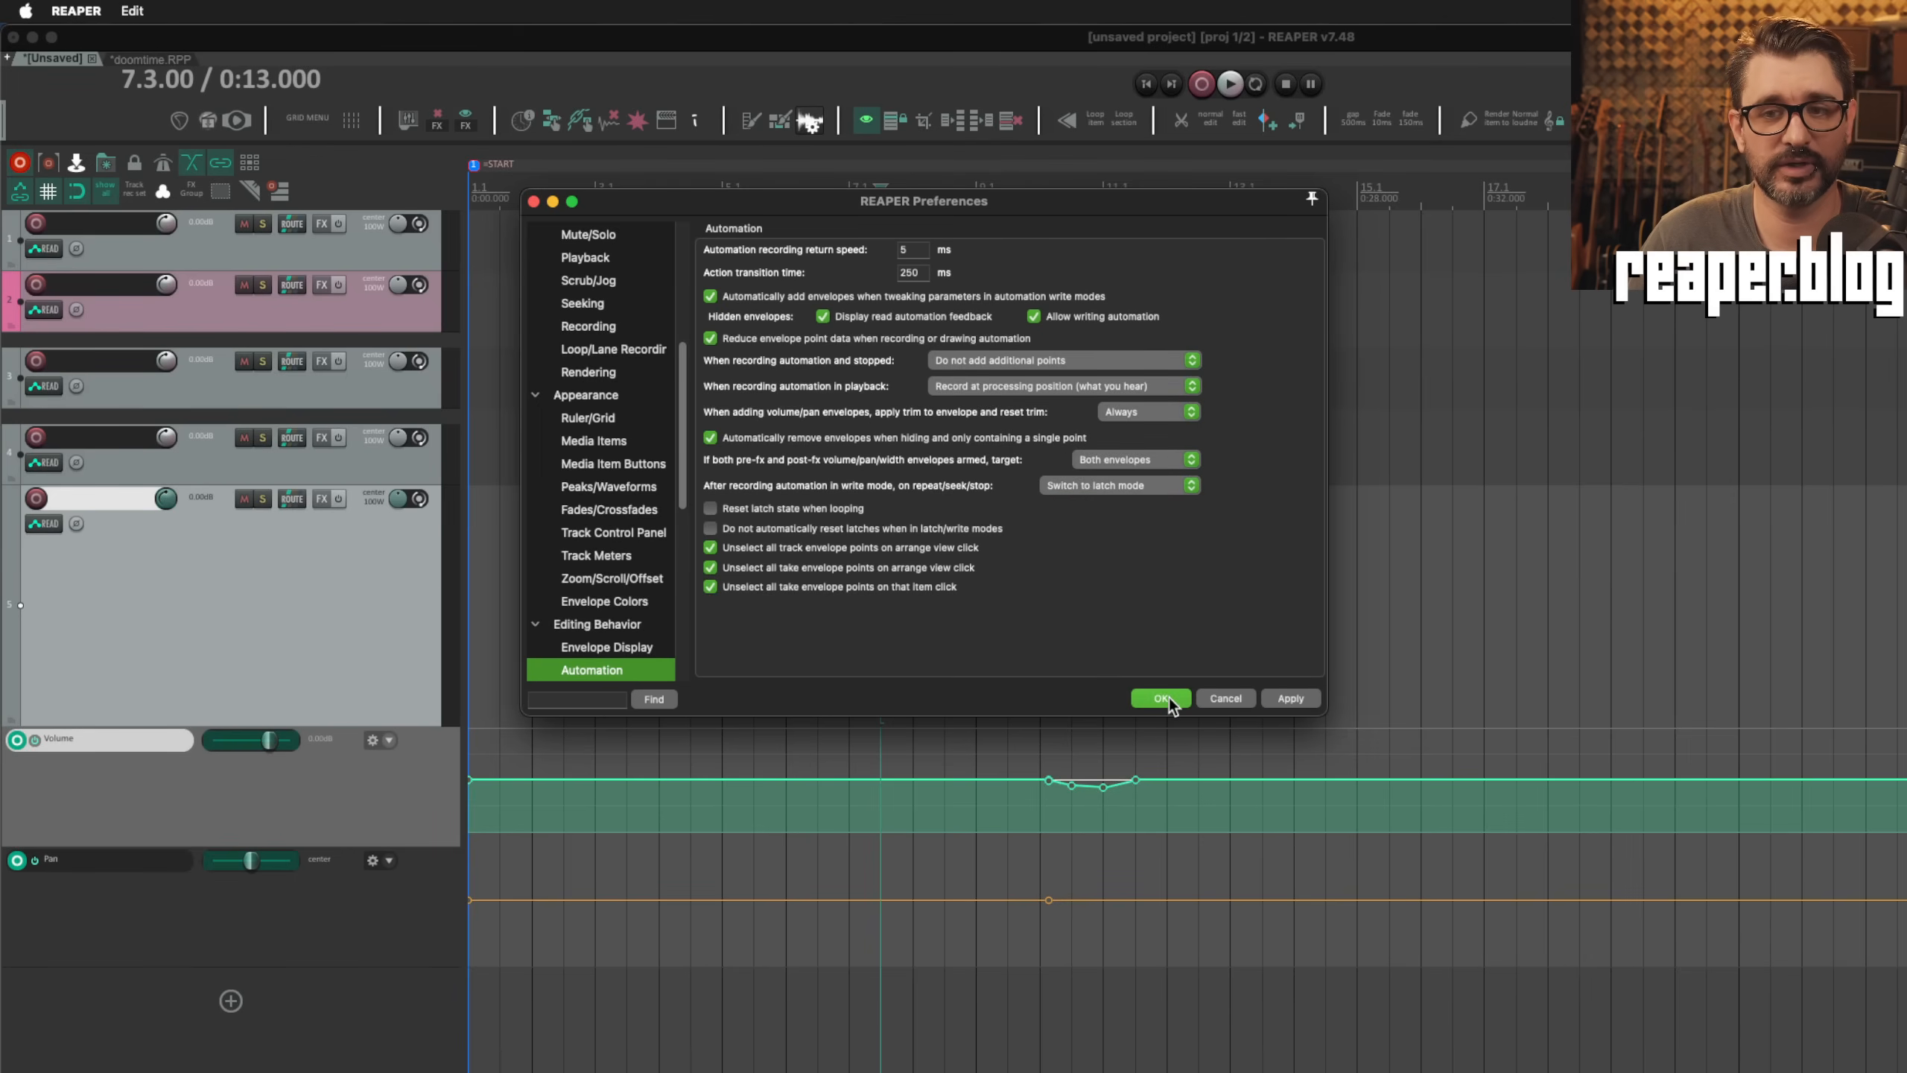
click(1161, 698)
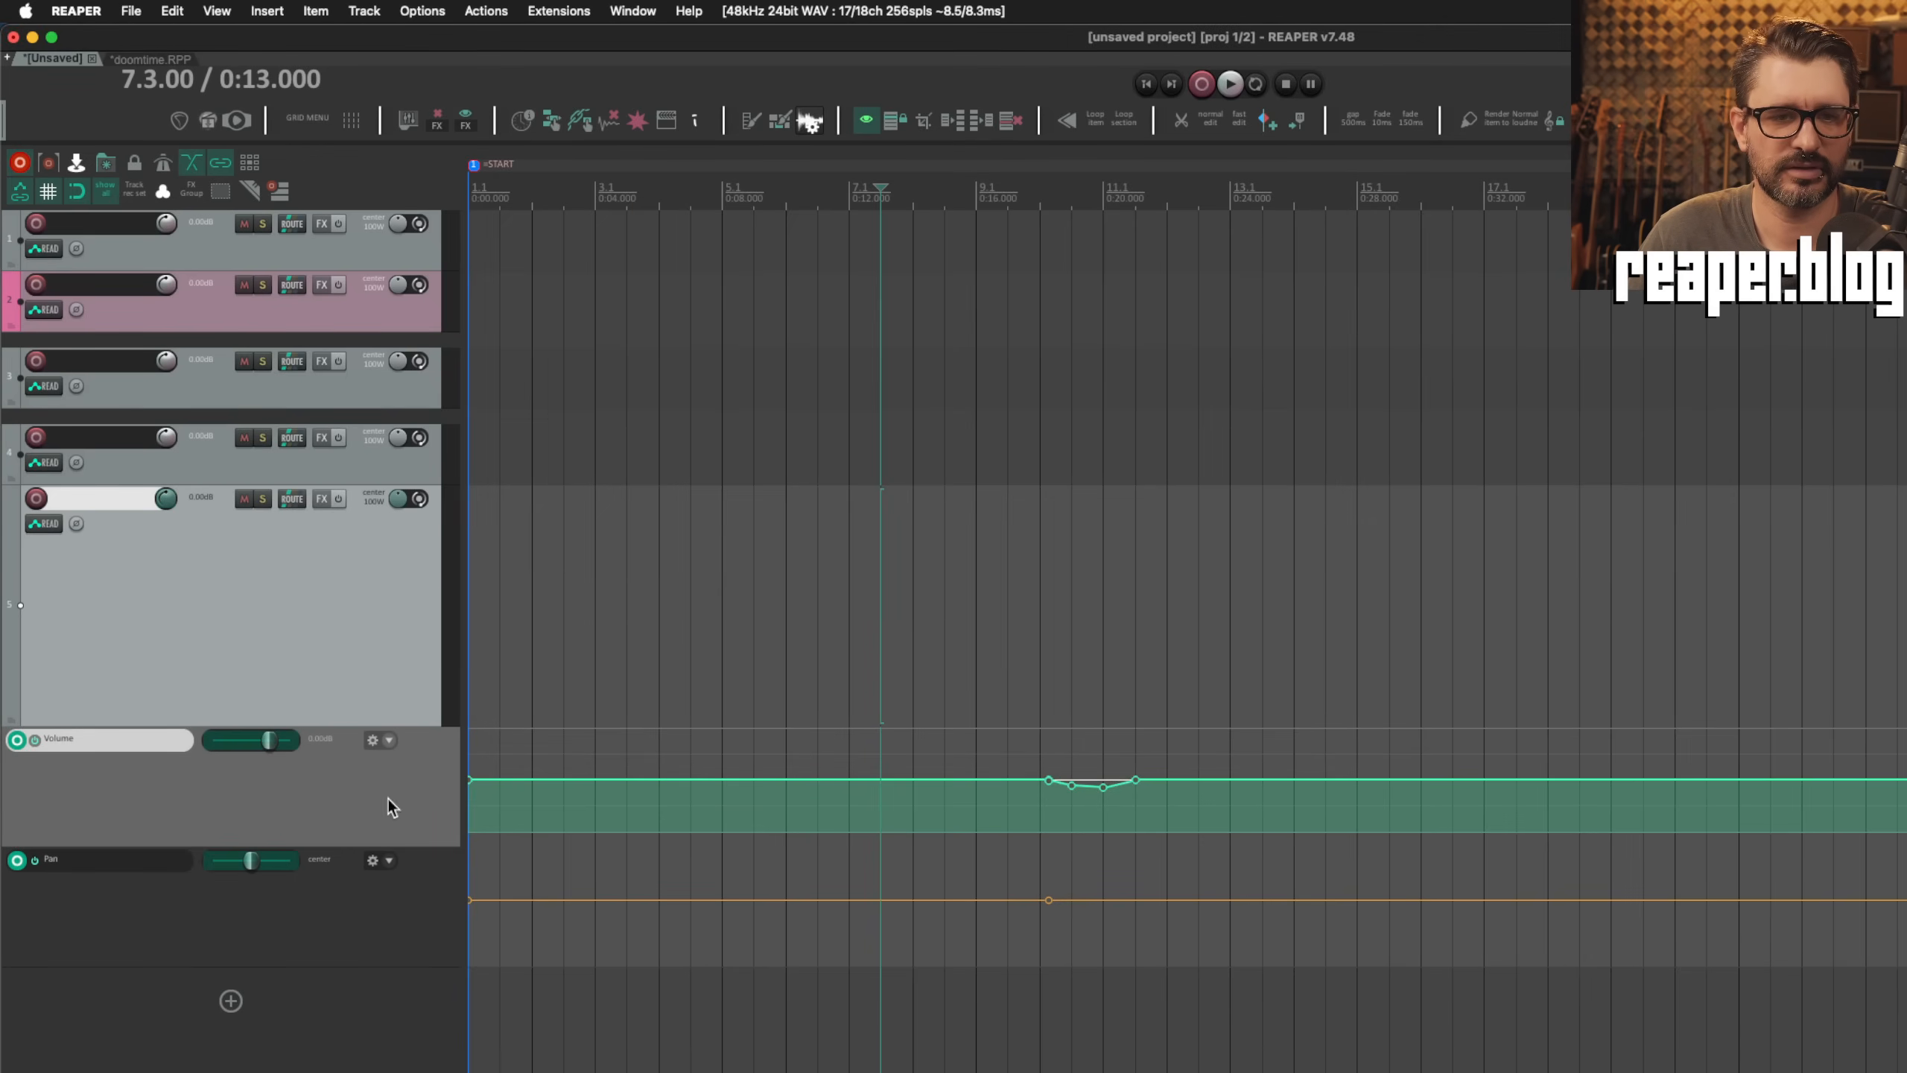
Step: Put the bottom track in Write mode and lower its volume to about -12.1 dB with the edit cursor at 5.3.00
click(54, 530)
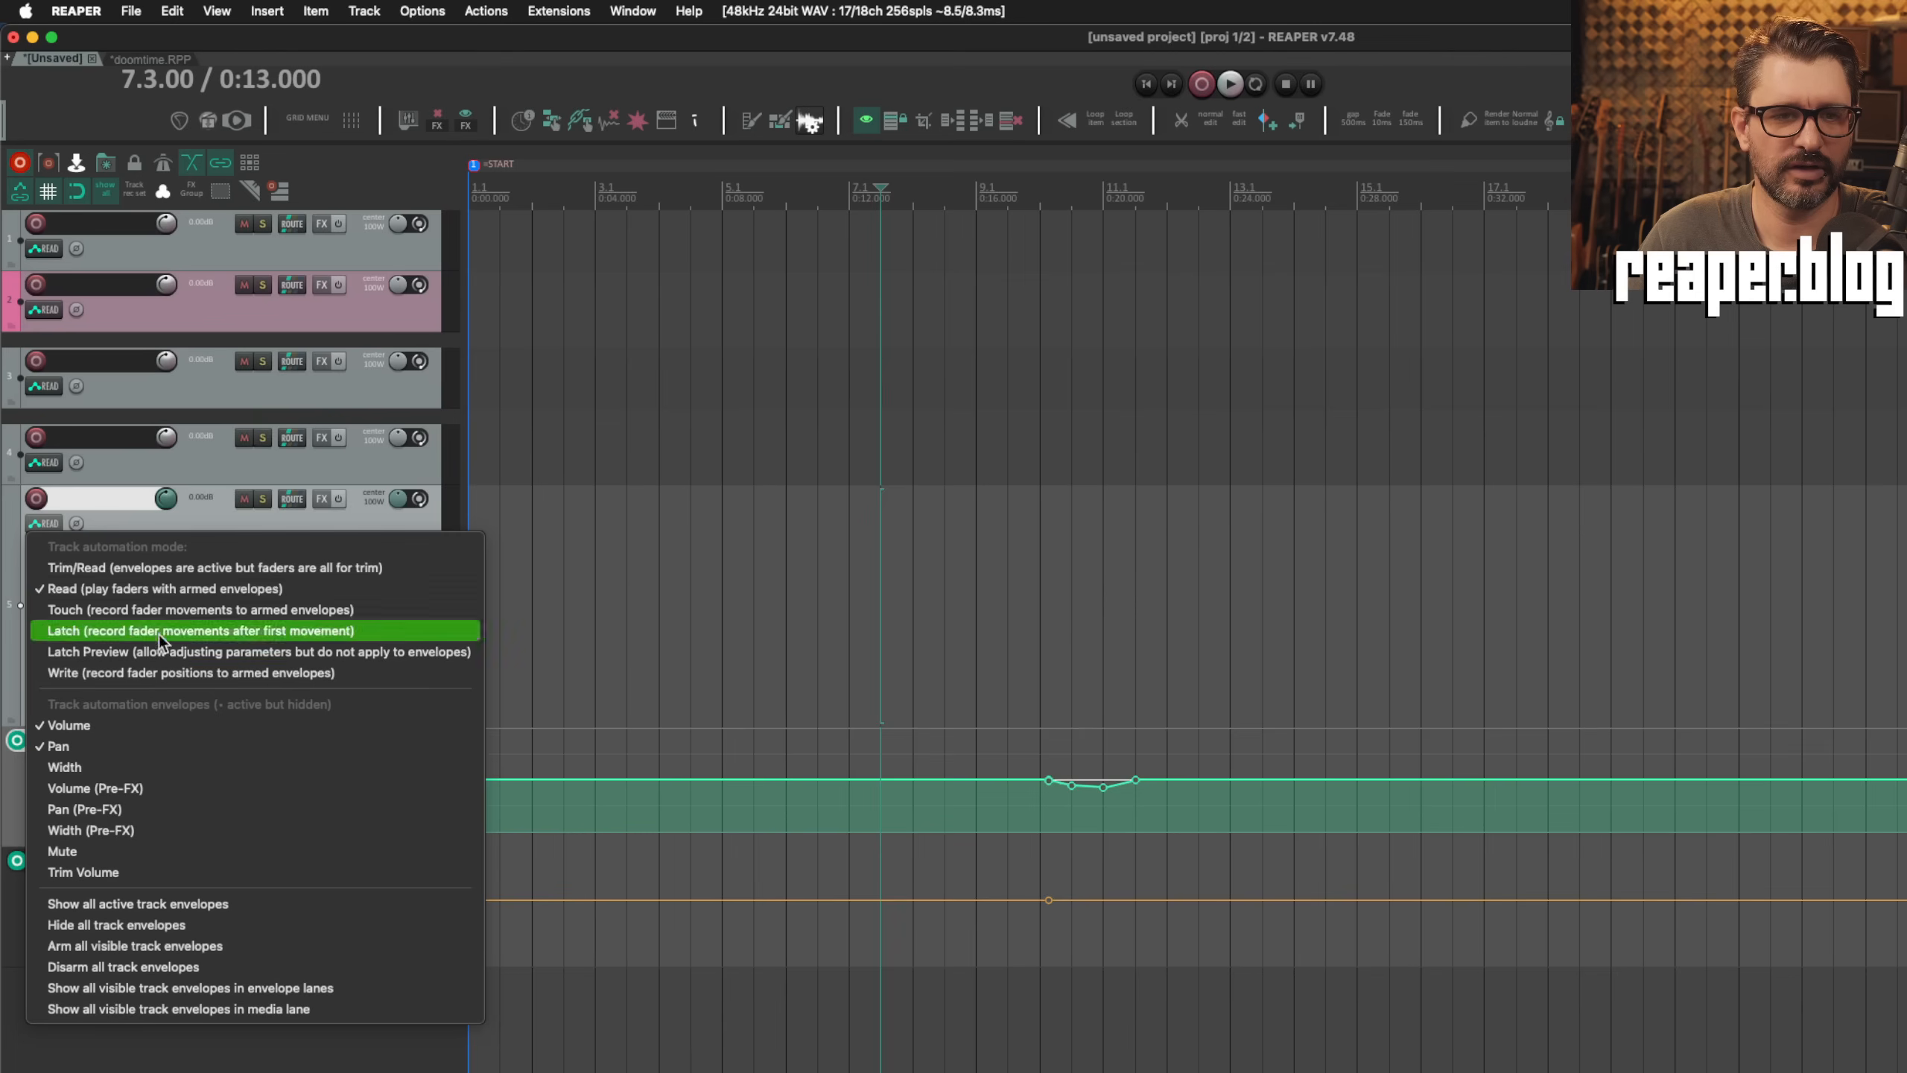
click(223, 669)
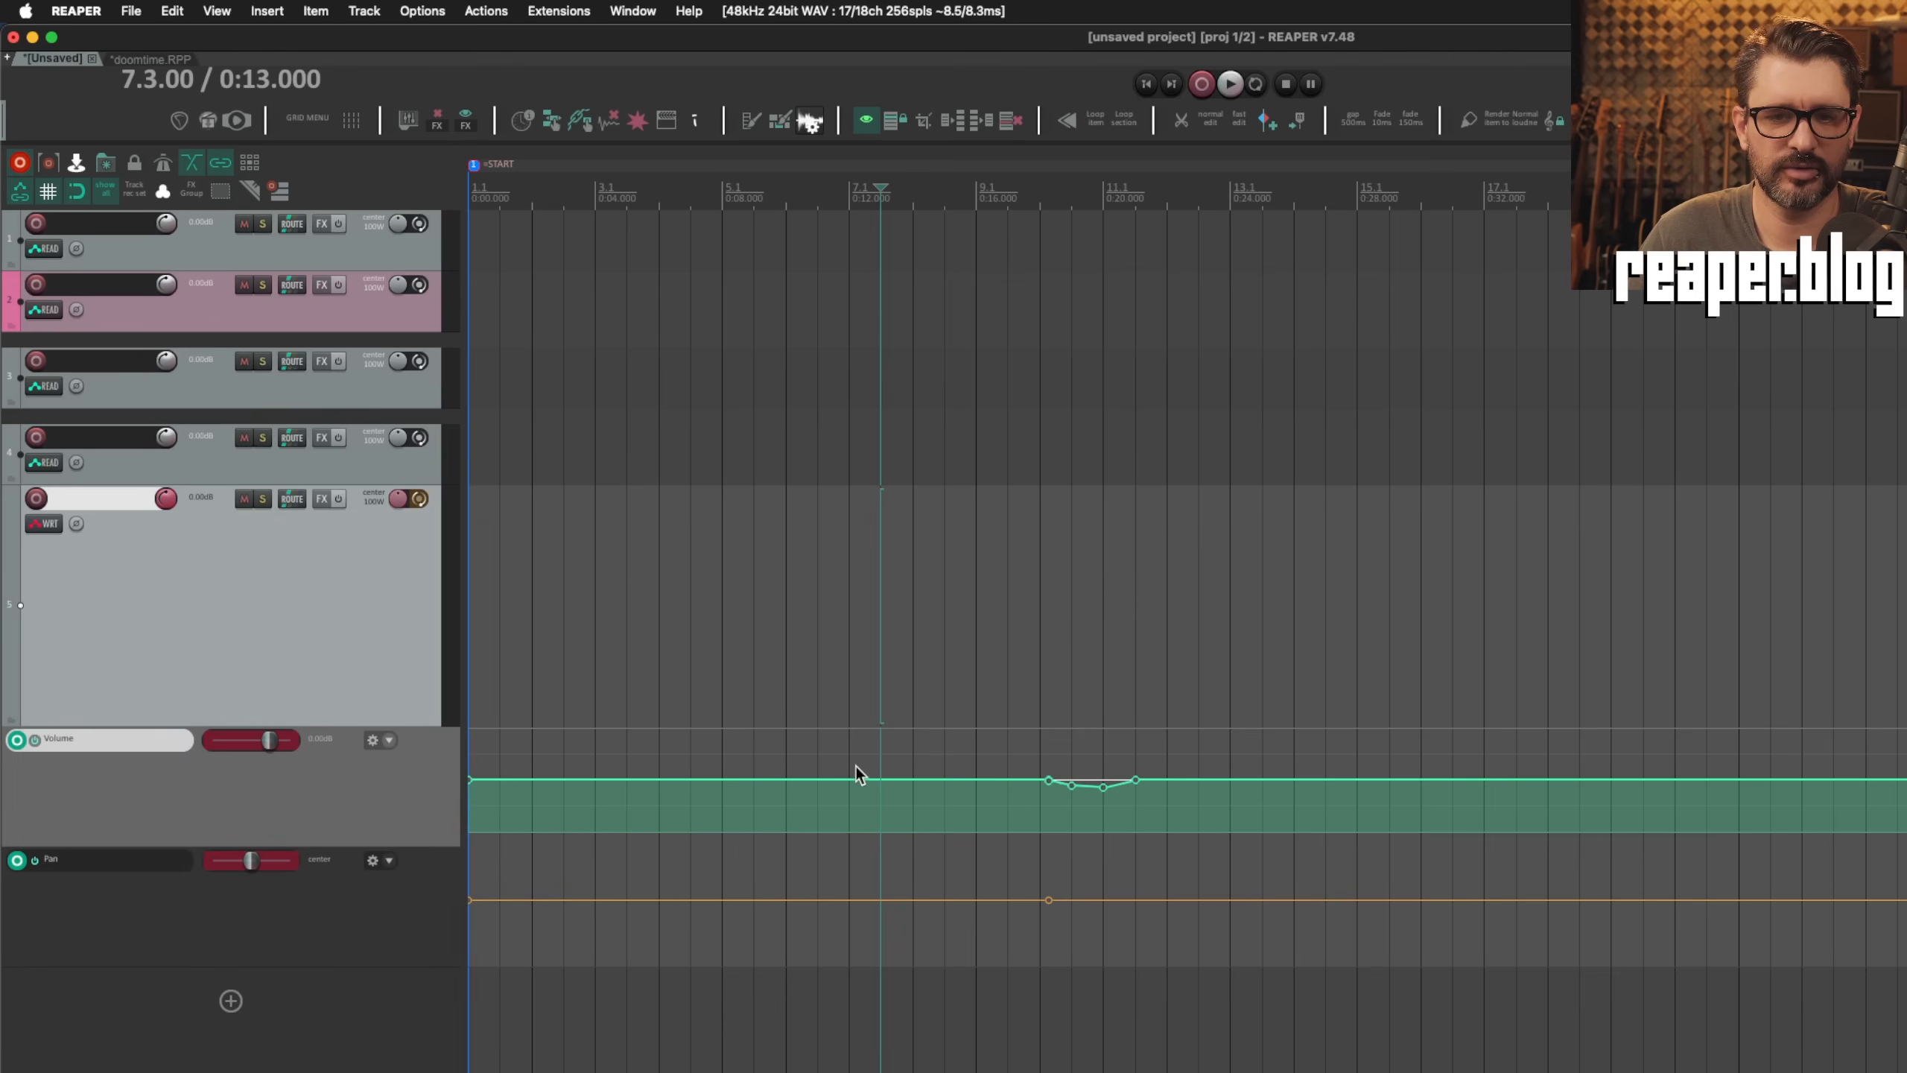
click(754, 747)
drag(268, 740, 253, 742)
Step: Record a write pass from 5.3.00, varying the track's pan during playback, and stop just after measure 11
key(space)
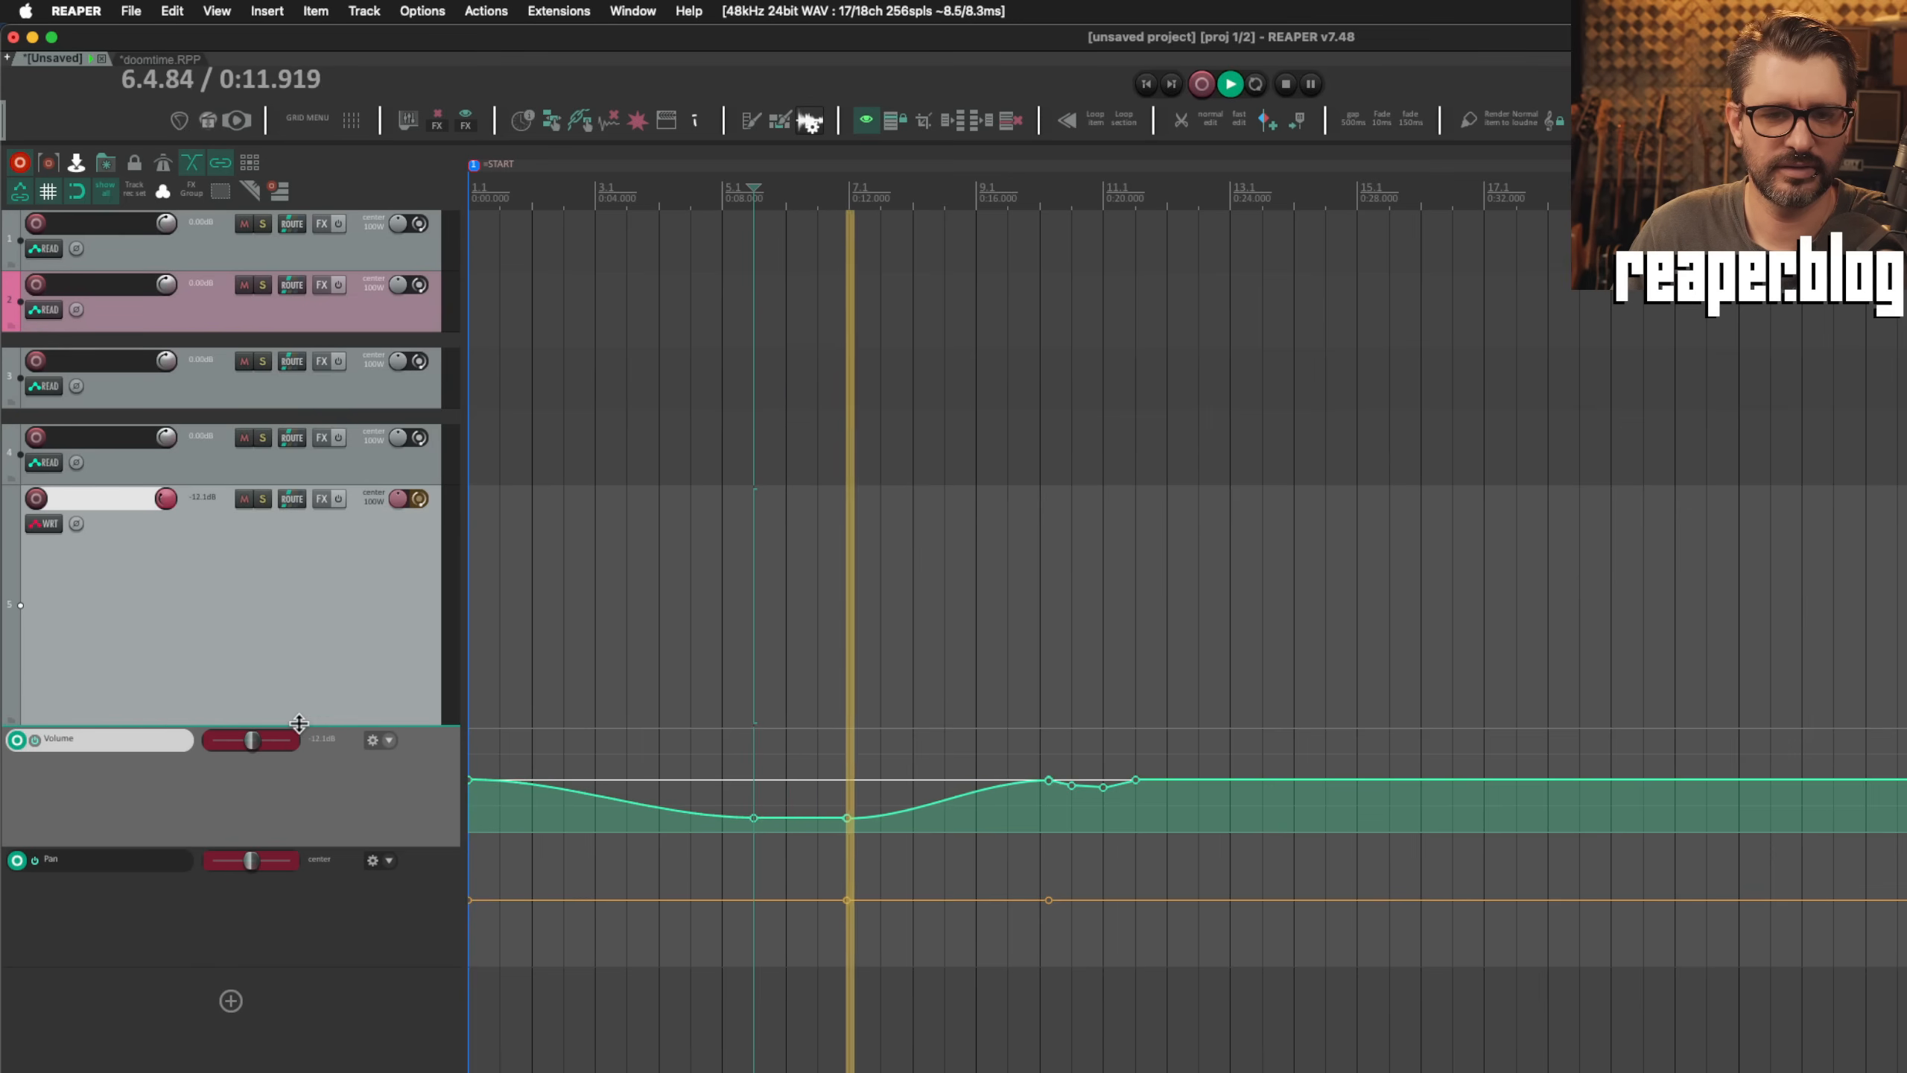
mouse_move(248, 859)
mouse_down()
mouse_move(298, 859)
mouse_move(264, 874)
mouse_up()
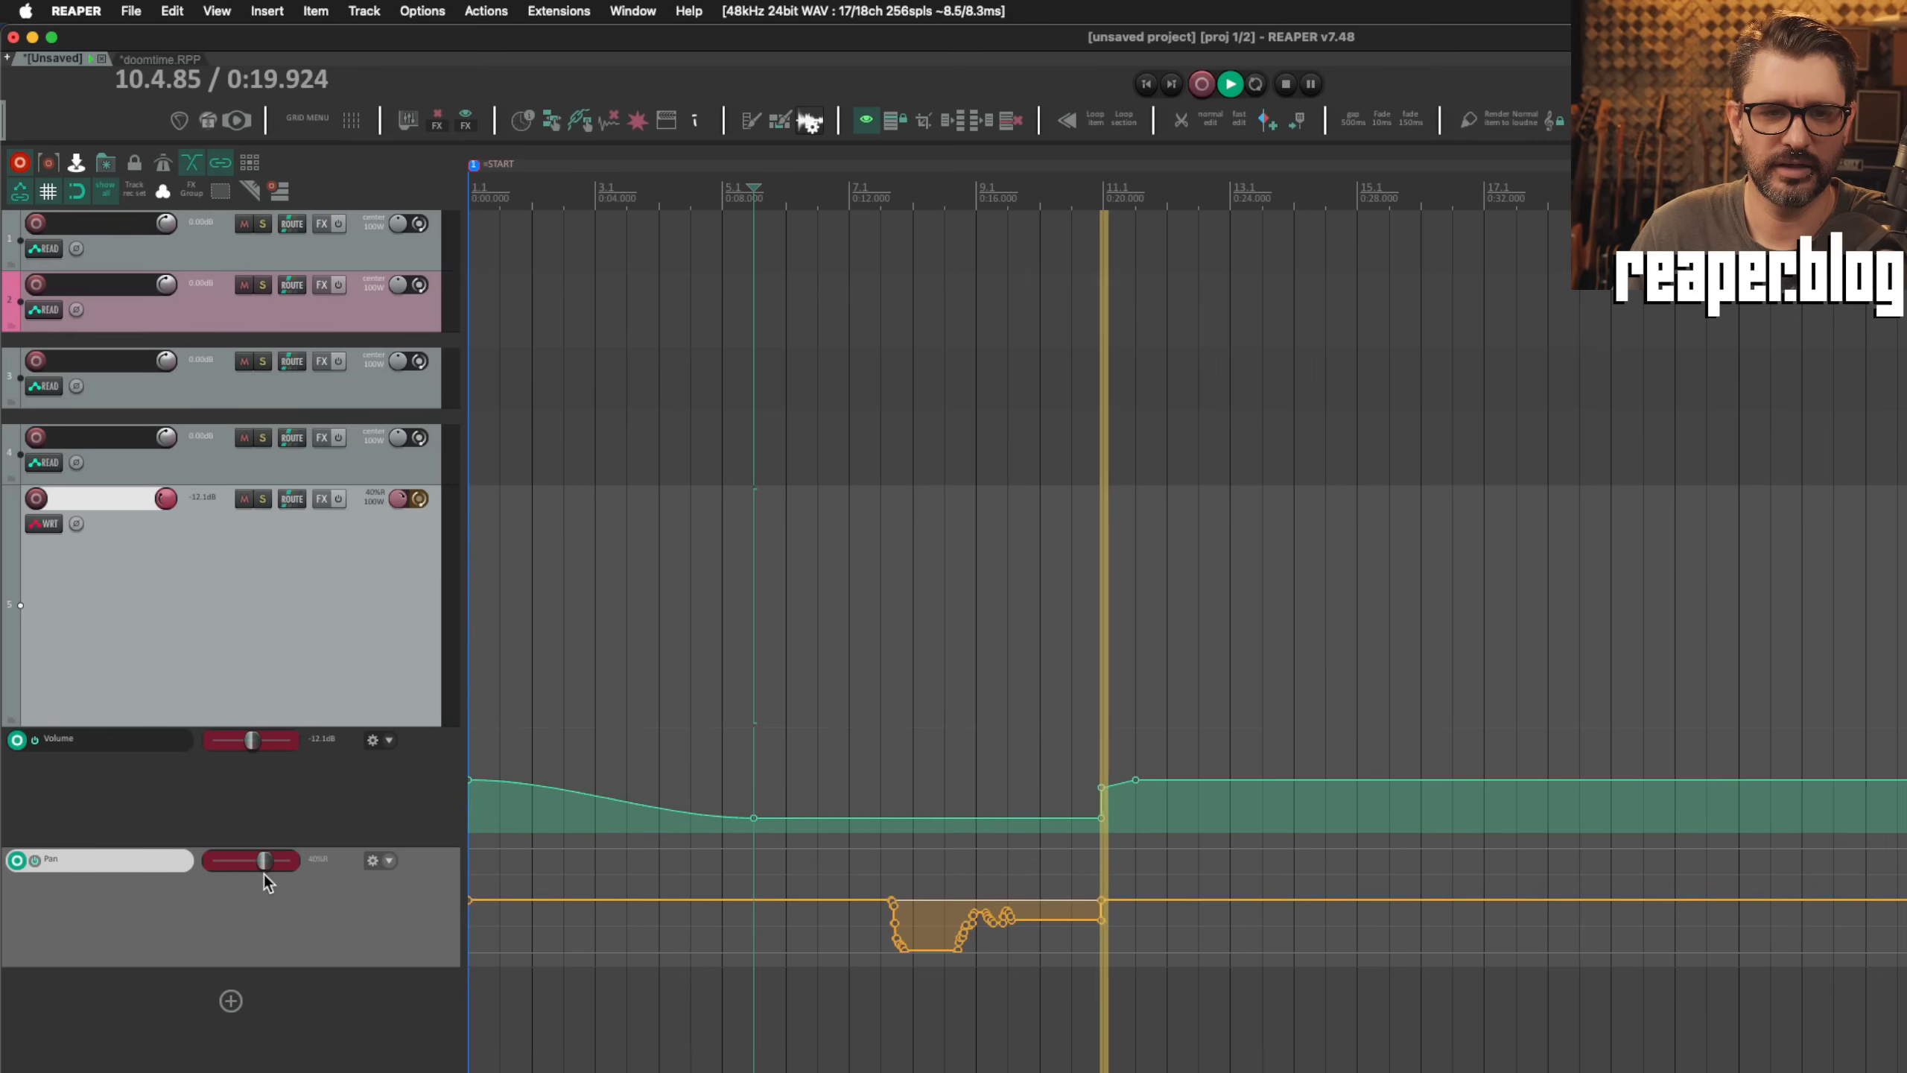
key(space)
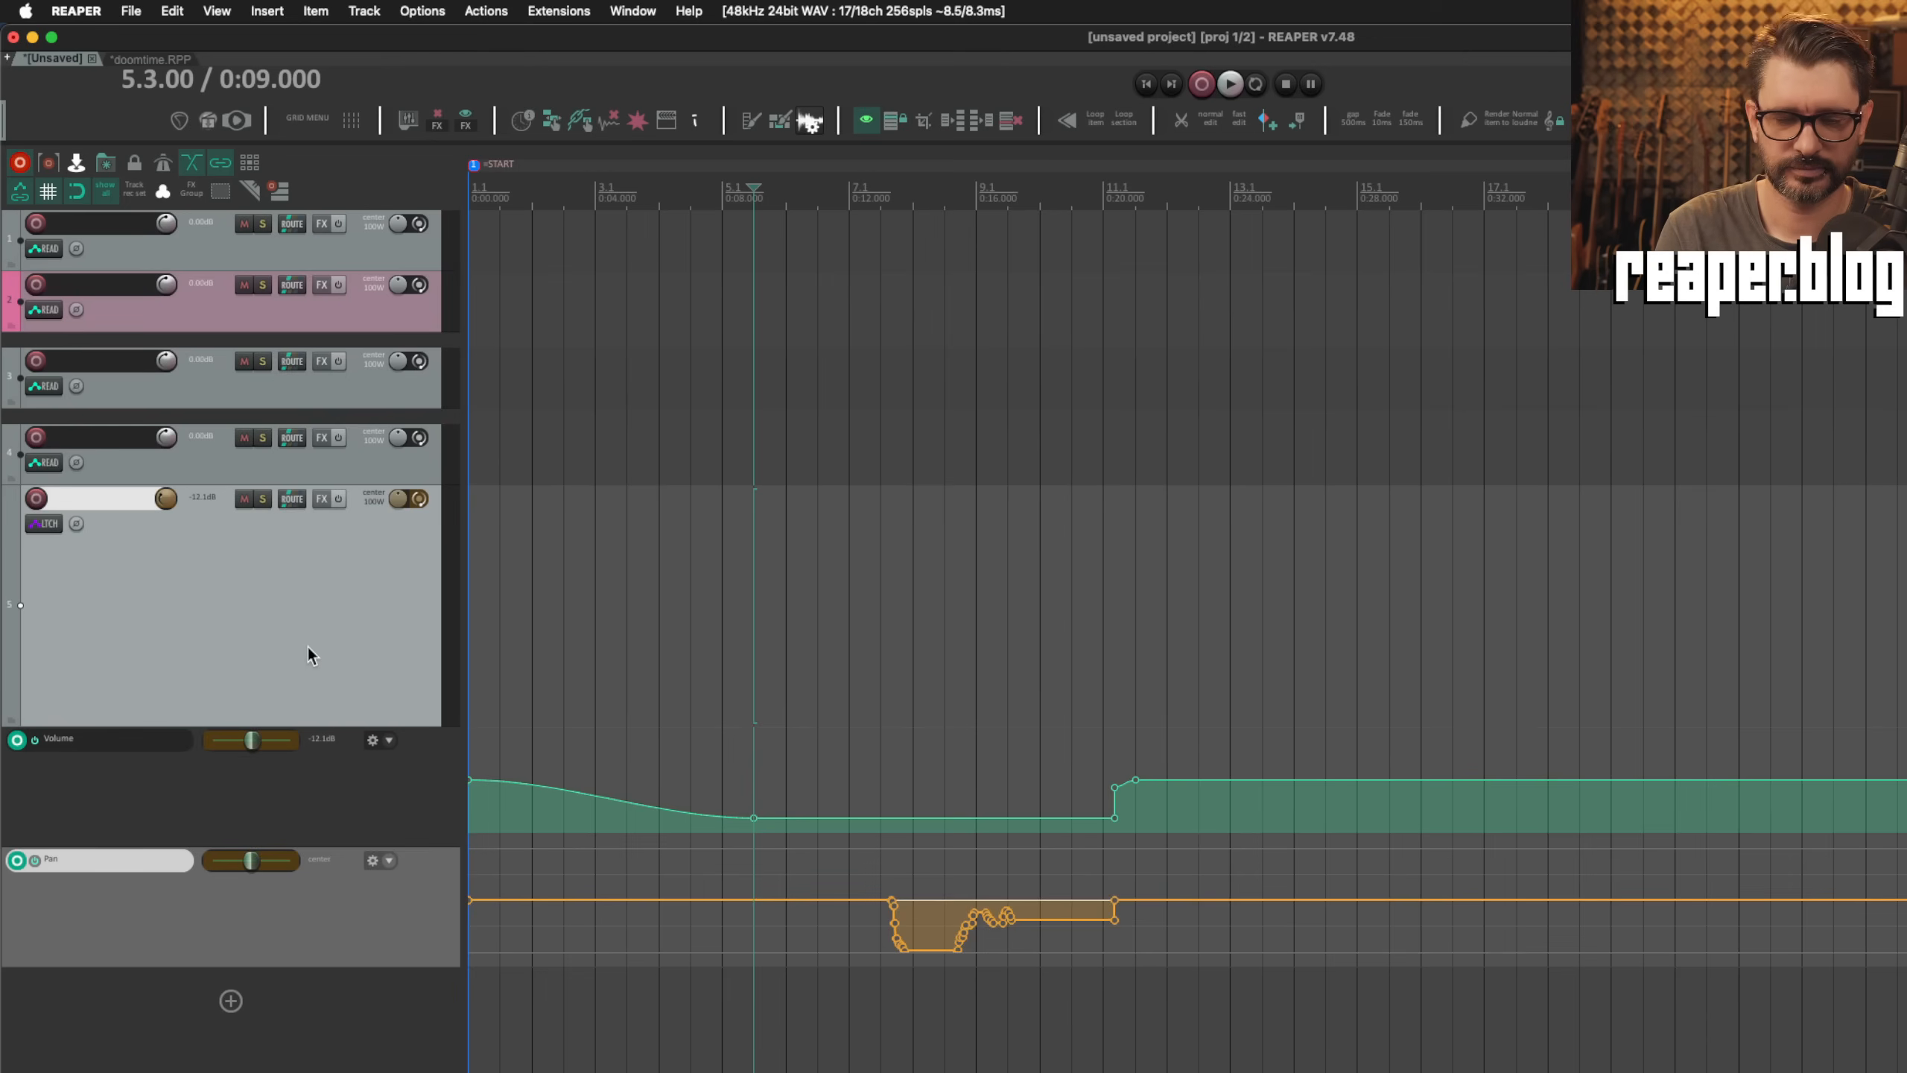
Step: Turn "Do not automatically reset latches when in latch/write modes" back on in the Automation preferences
key(super+comma)
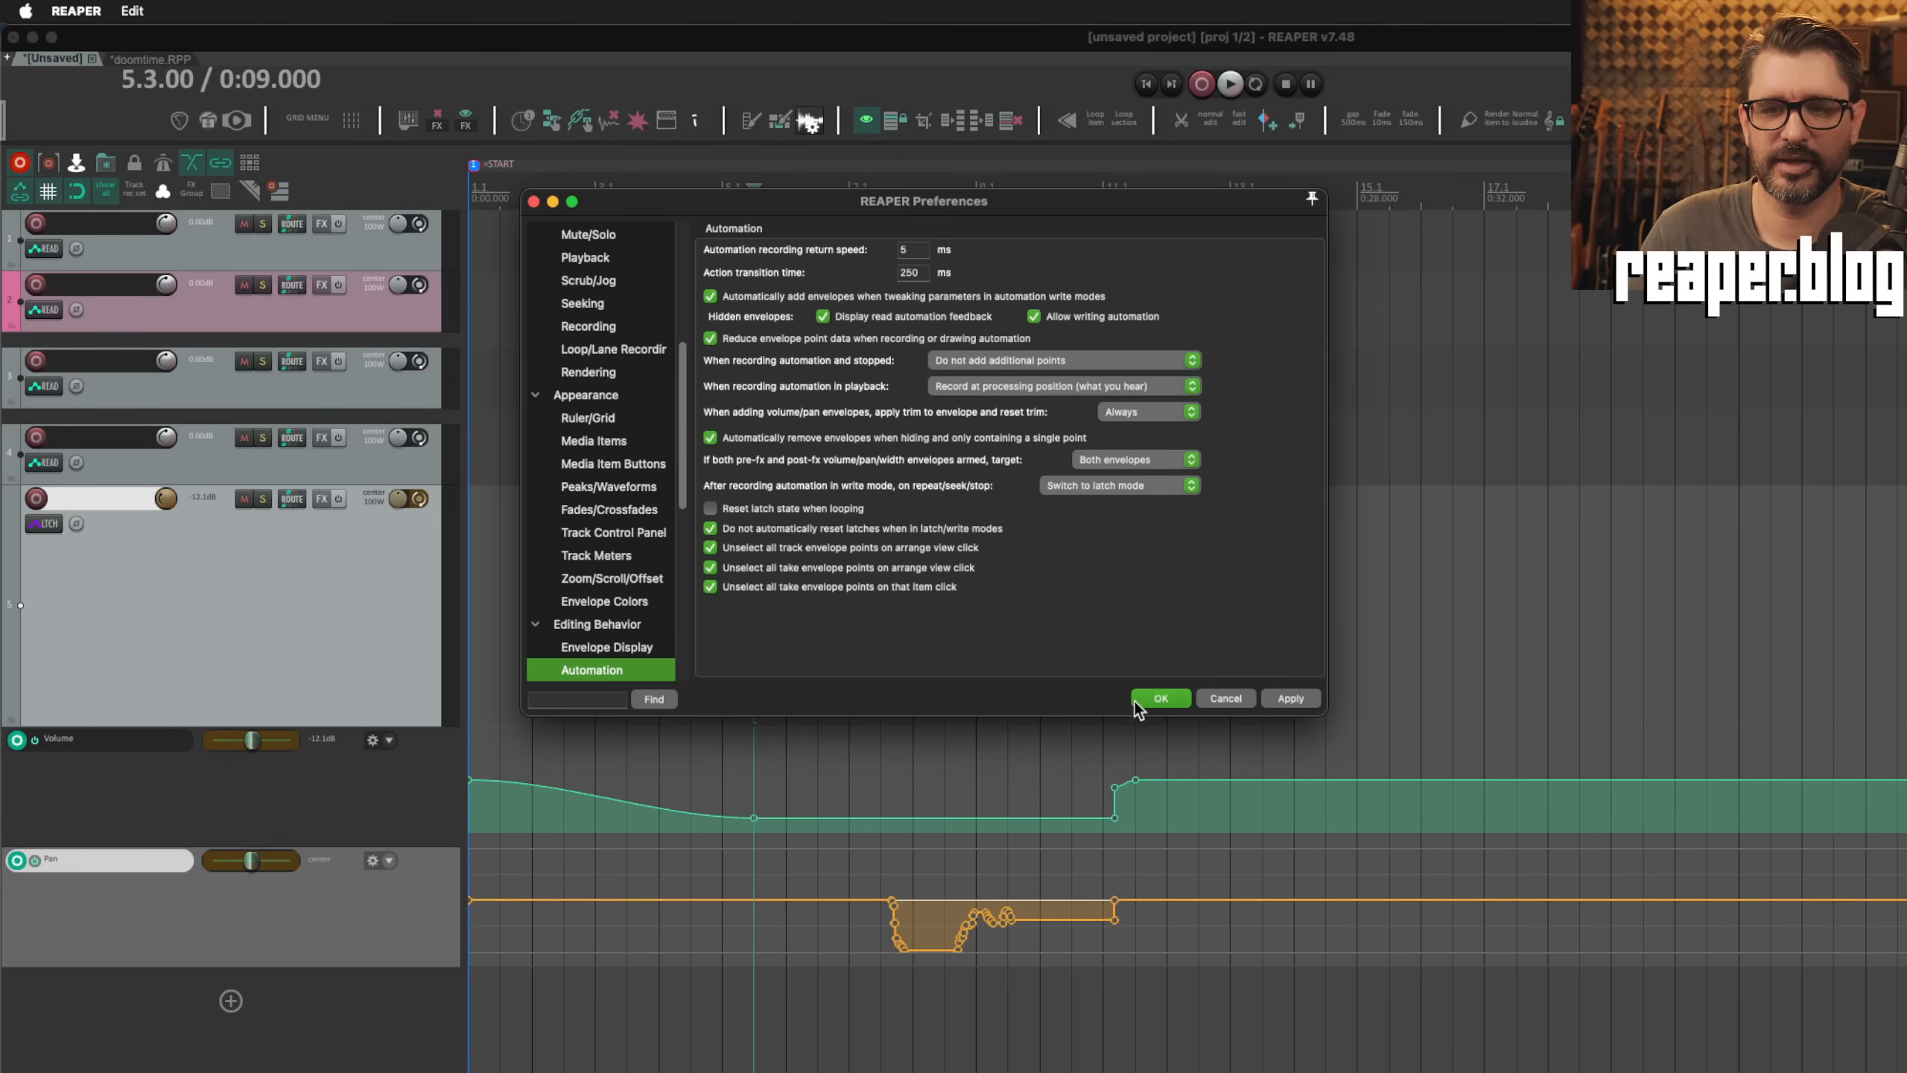
click(1161, 698)
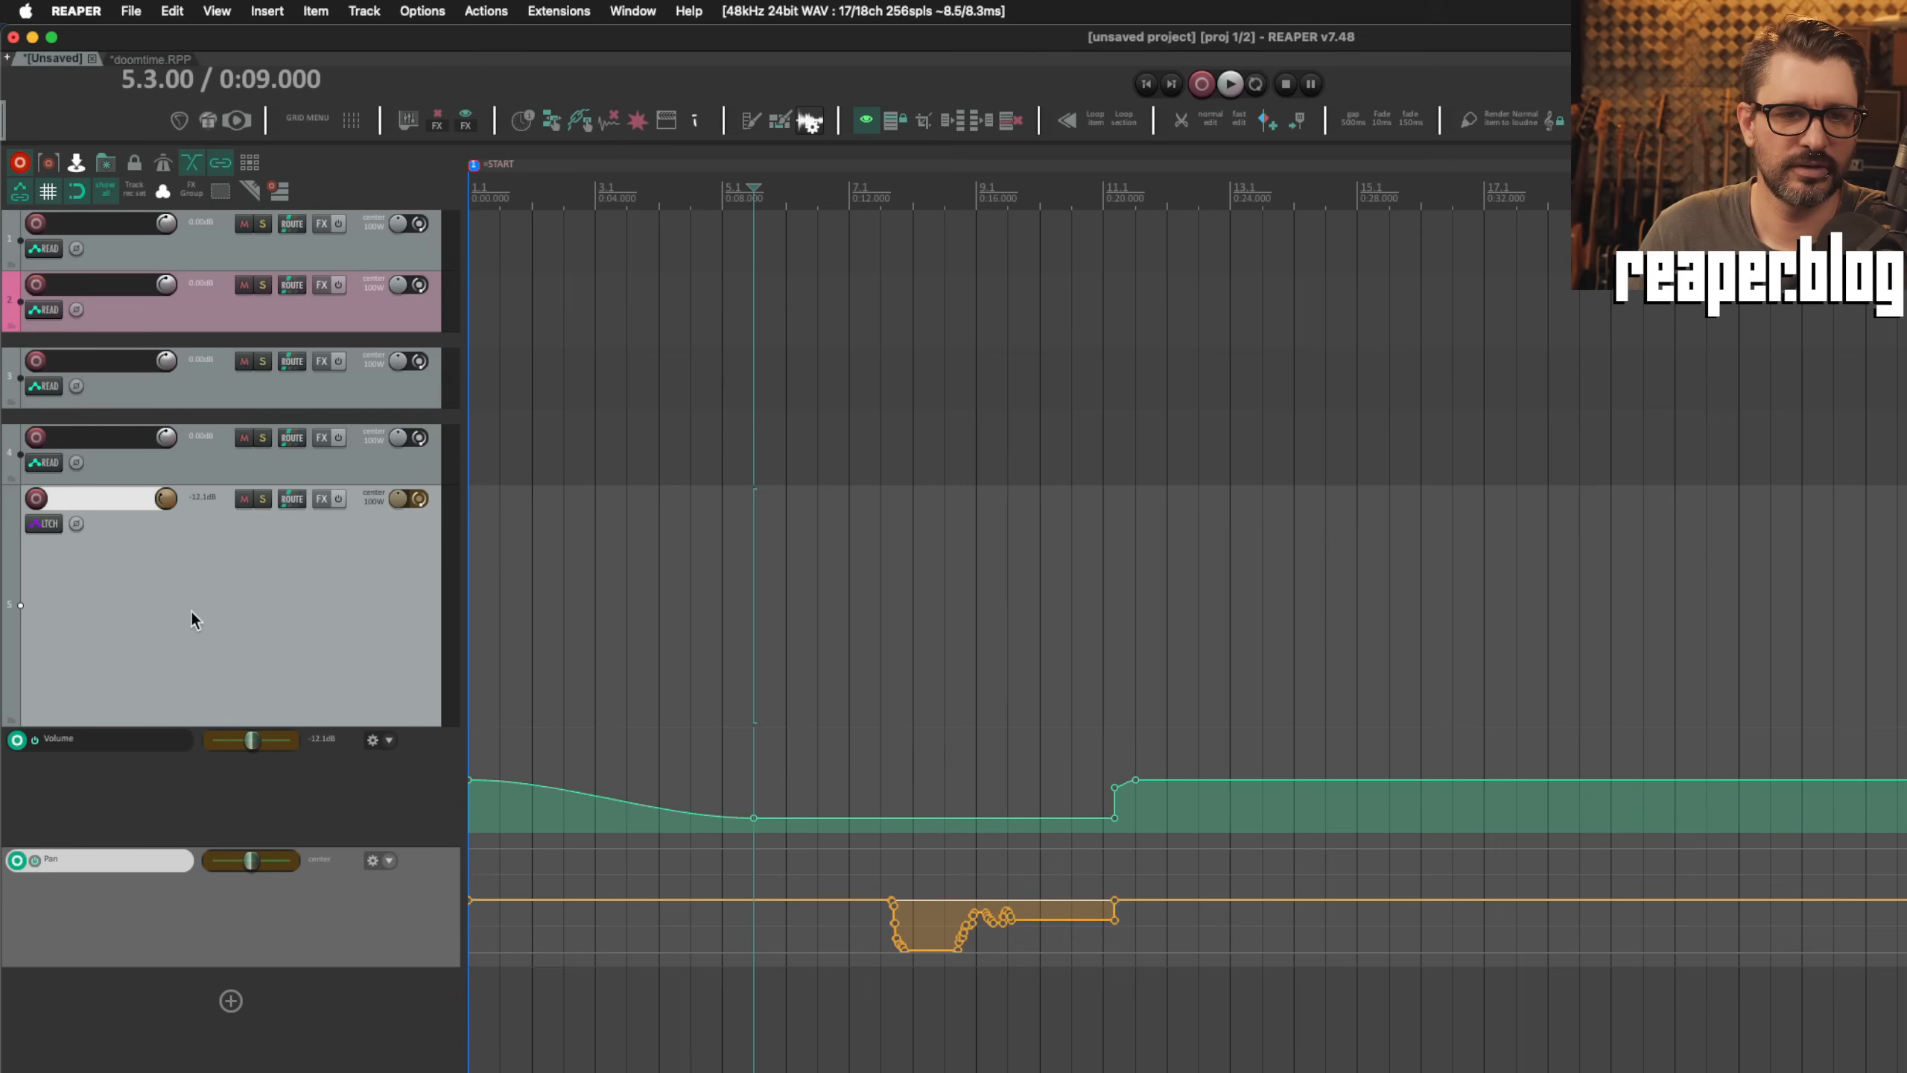
Step: Put the bottom track in Write mode and record a pass from 5.3.00, raising its volume and panning it right during playback, until about measure 12
click(43, 523)
click(179, 671)
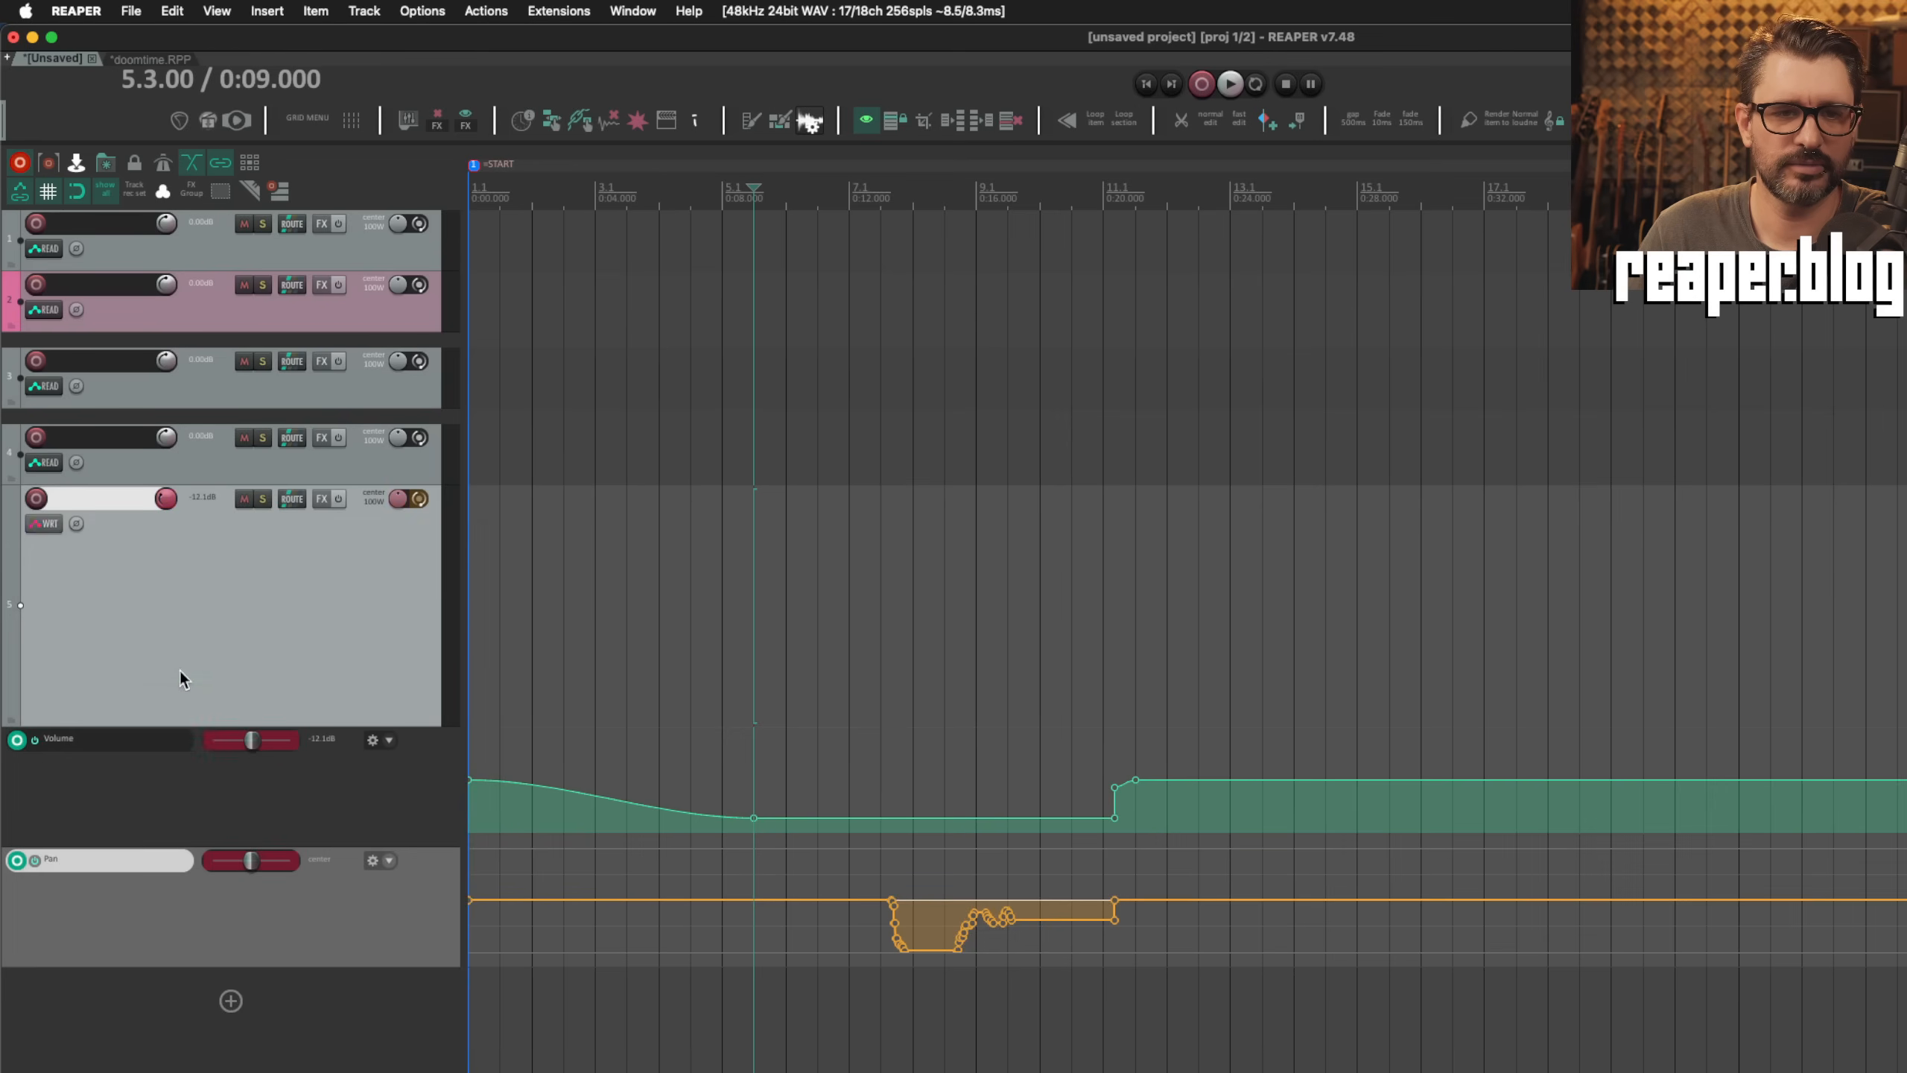
key(space)
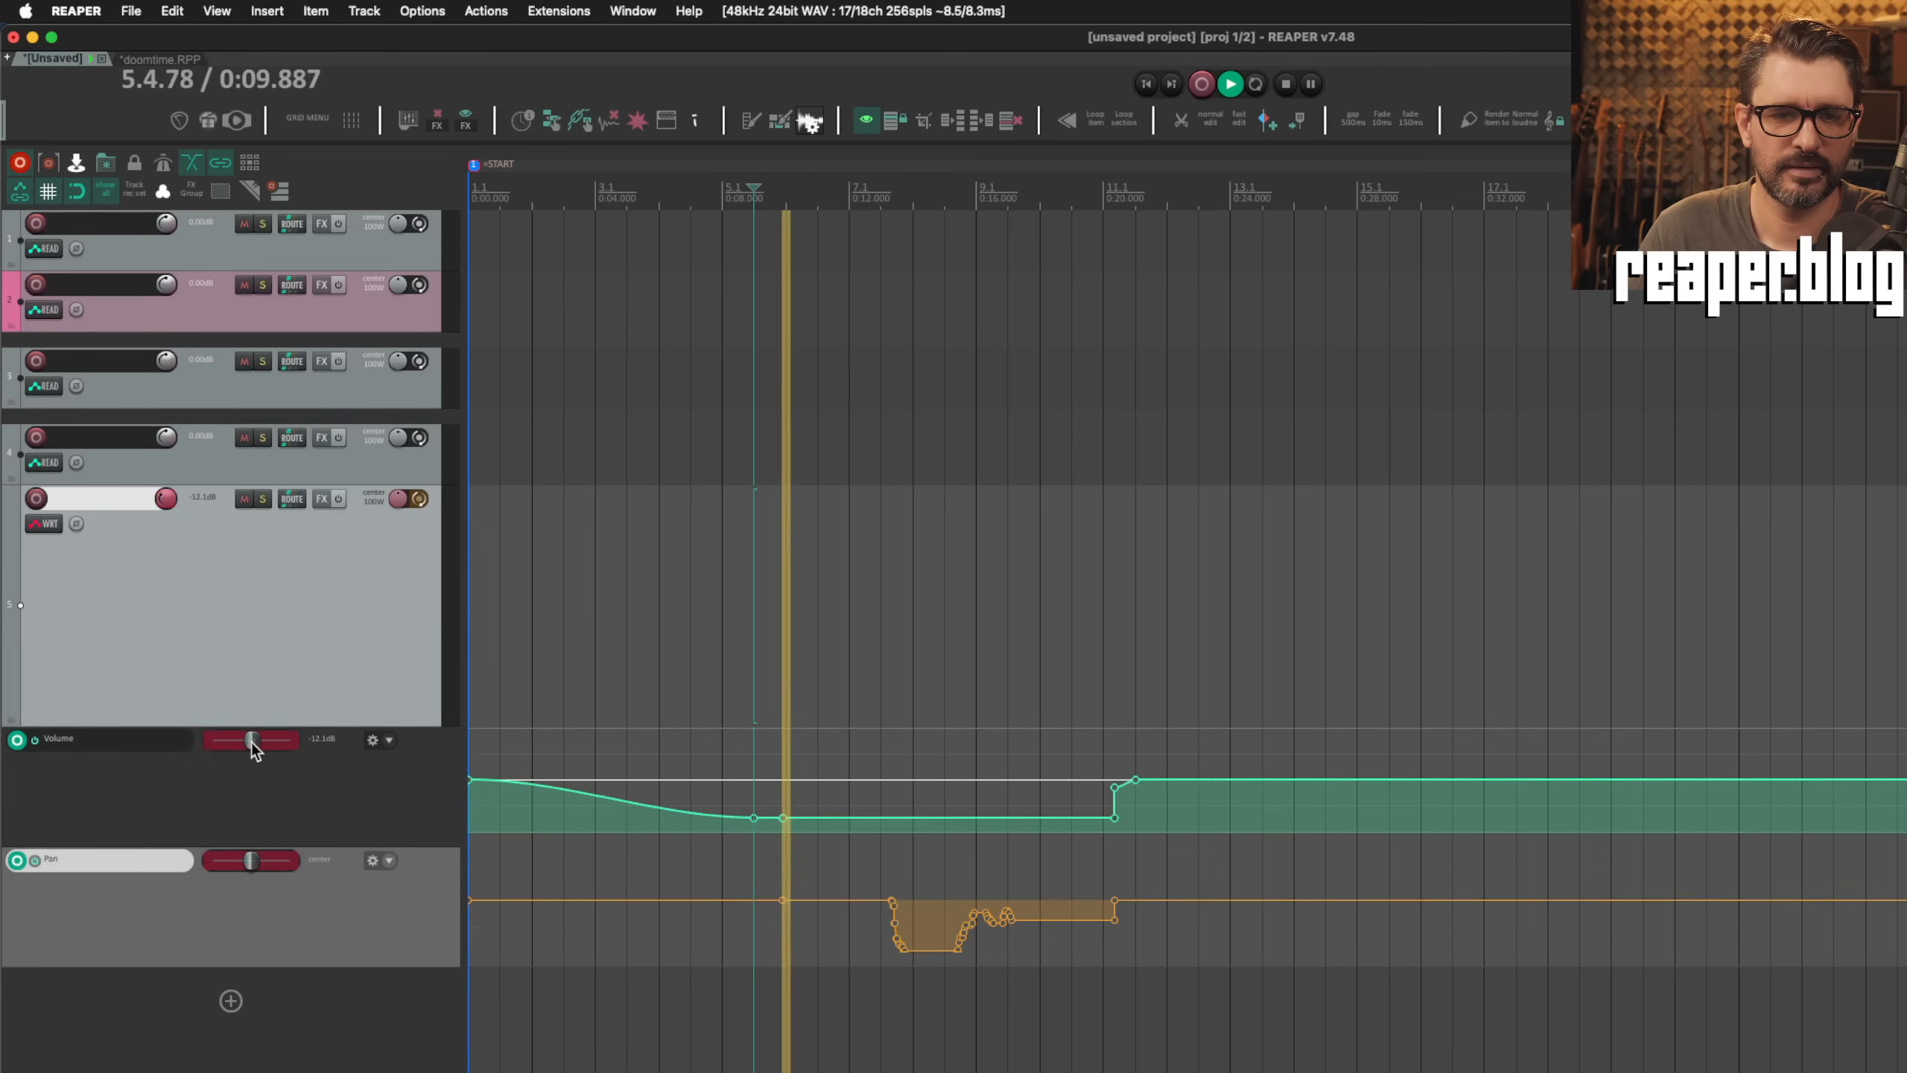
drag(251, 742, 283, 740)
drag(251, 865, 268, 884)
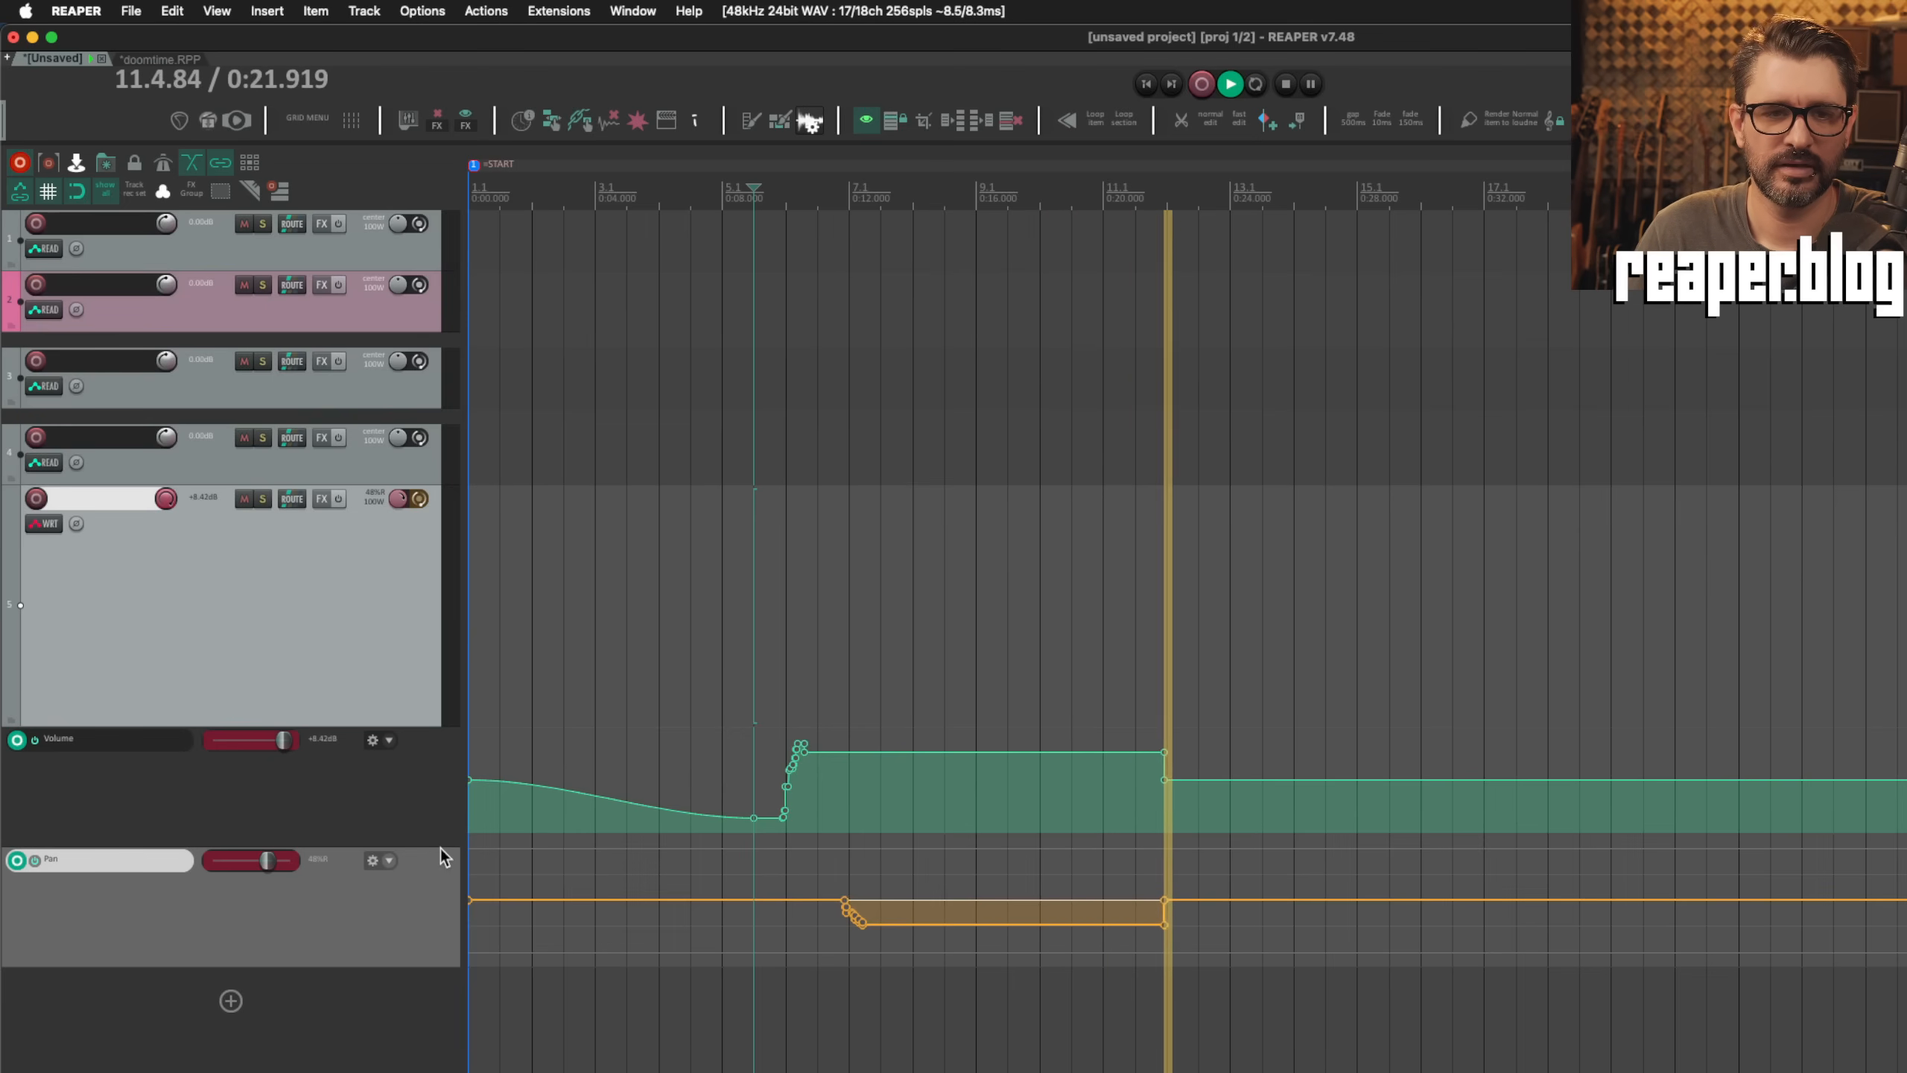
key(space)
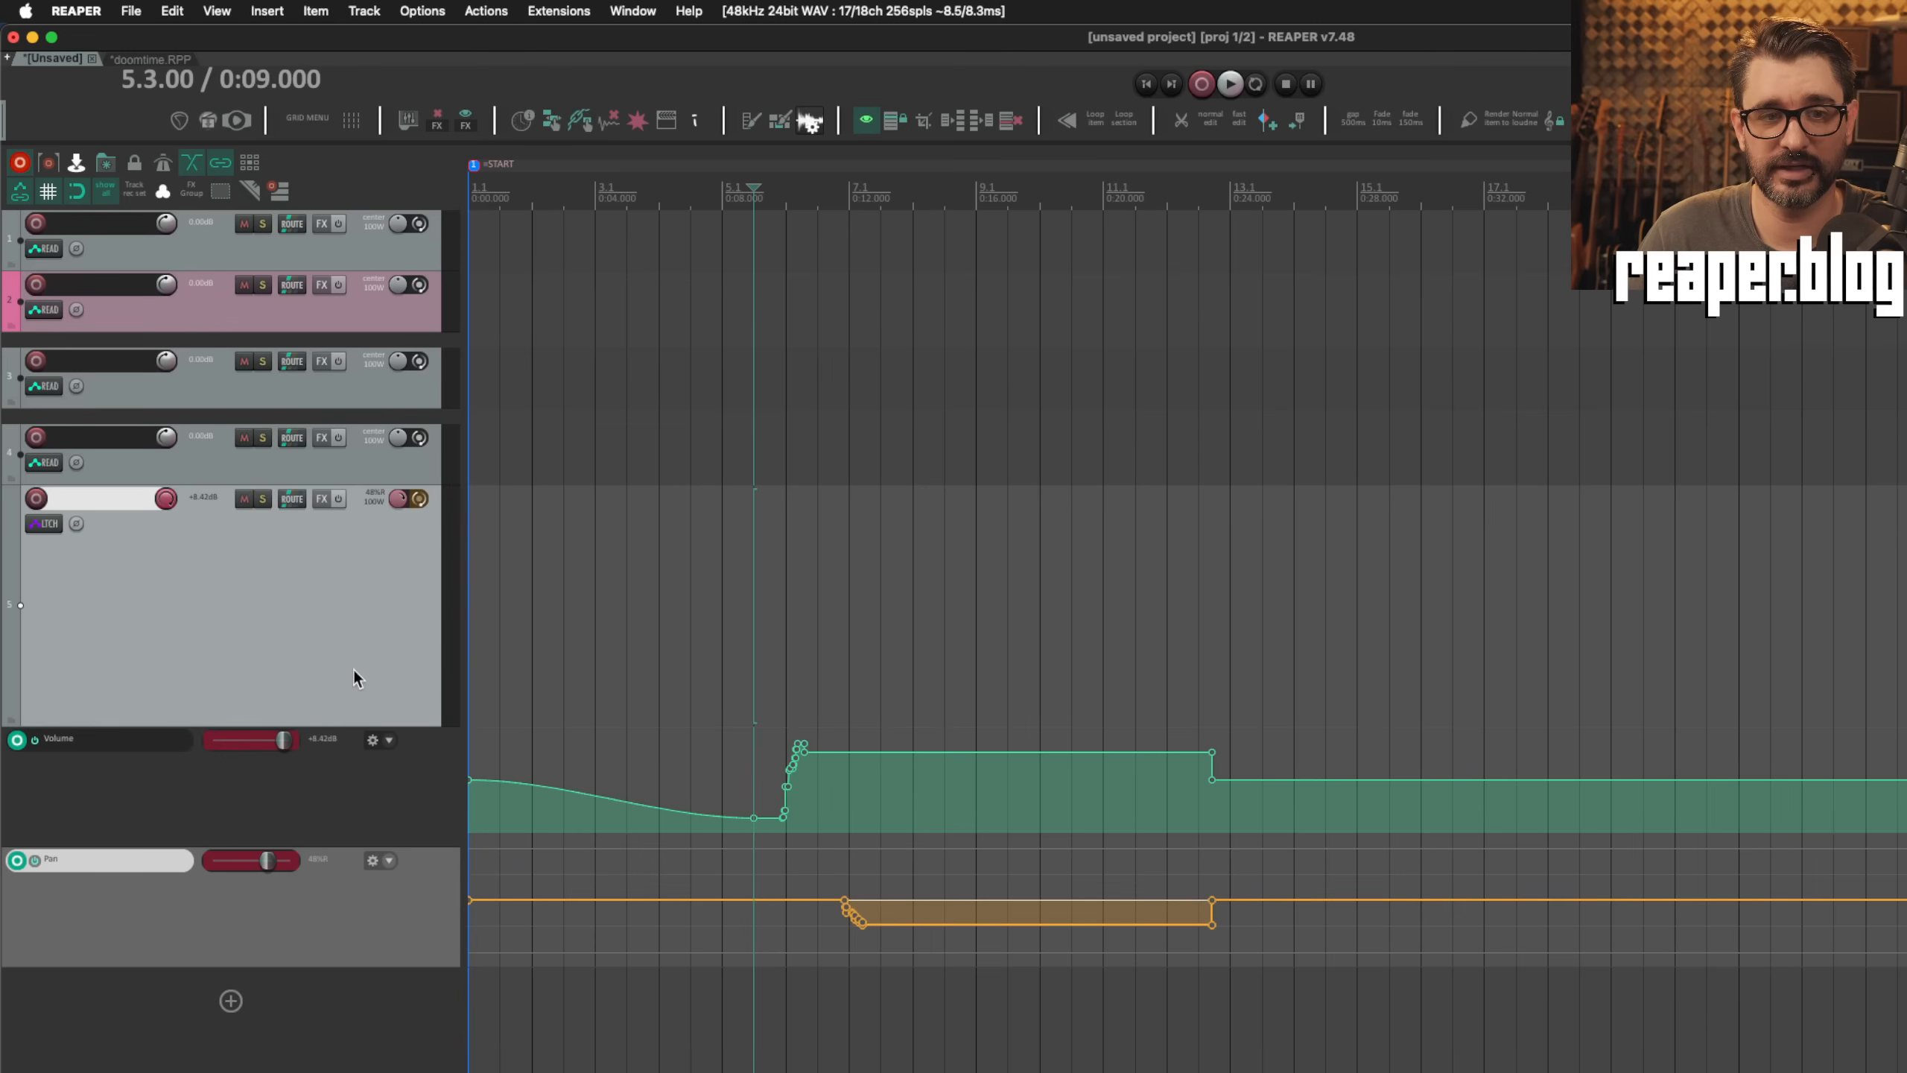
Step: Play a short latch pass from 5.3.00 to about 6.3, stop, and mark the affected stretches across the volume and pan envelopes
key(space)
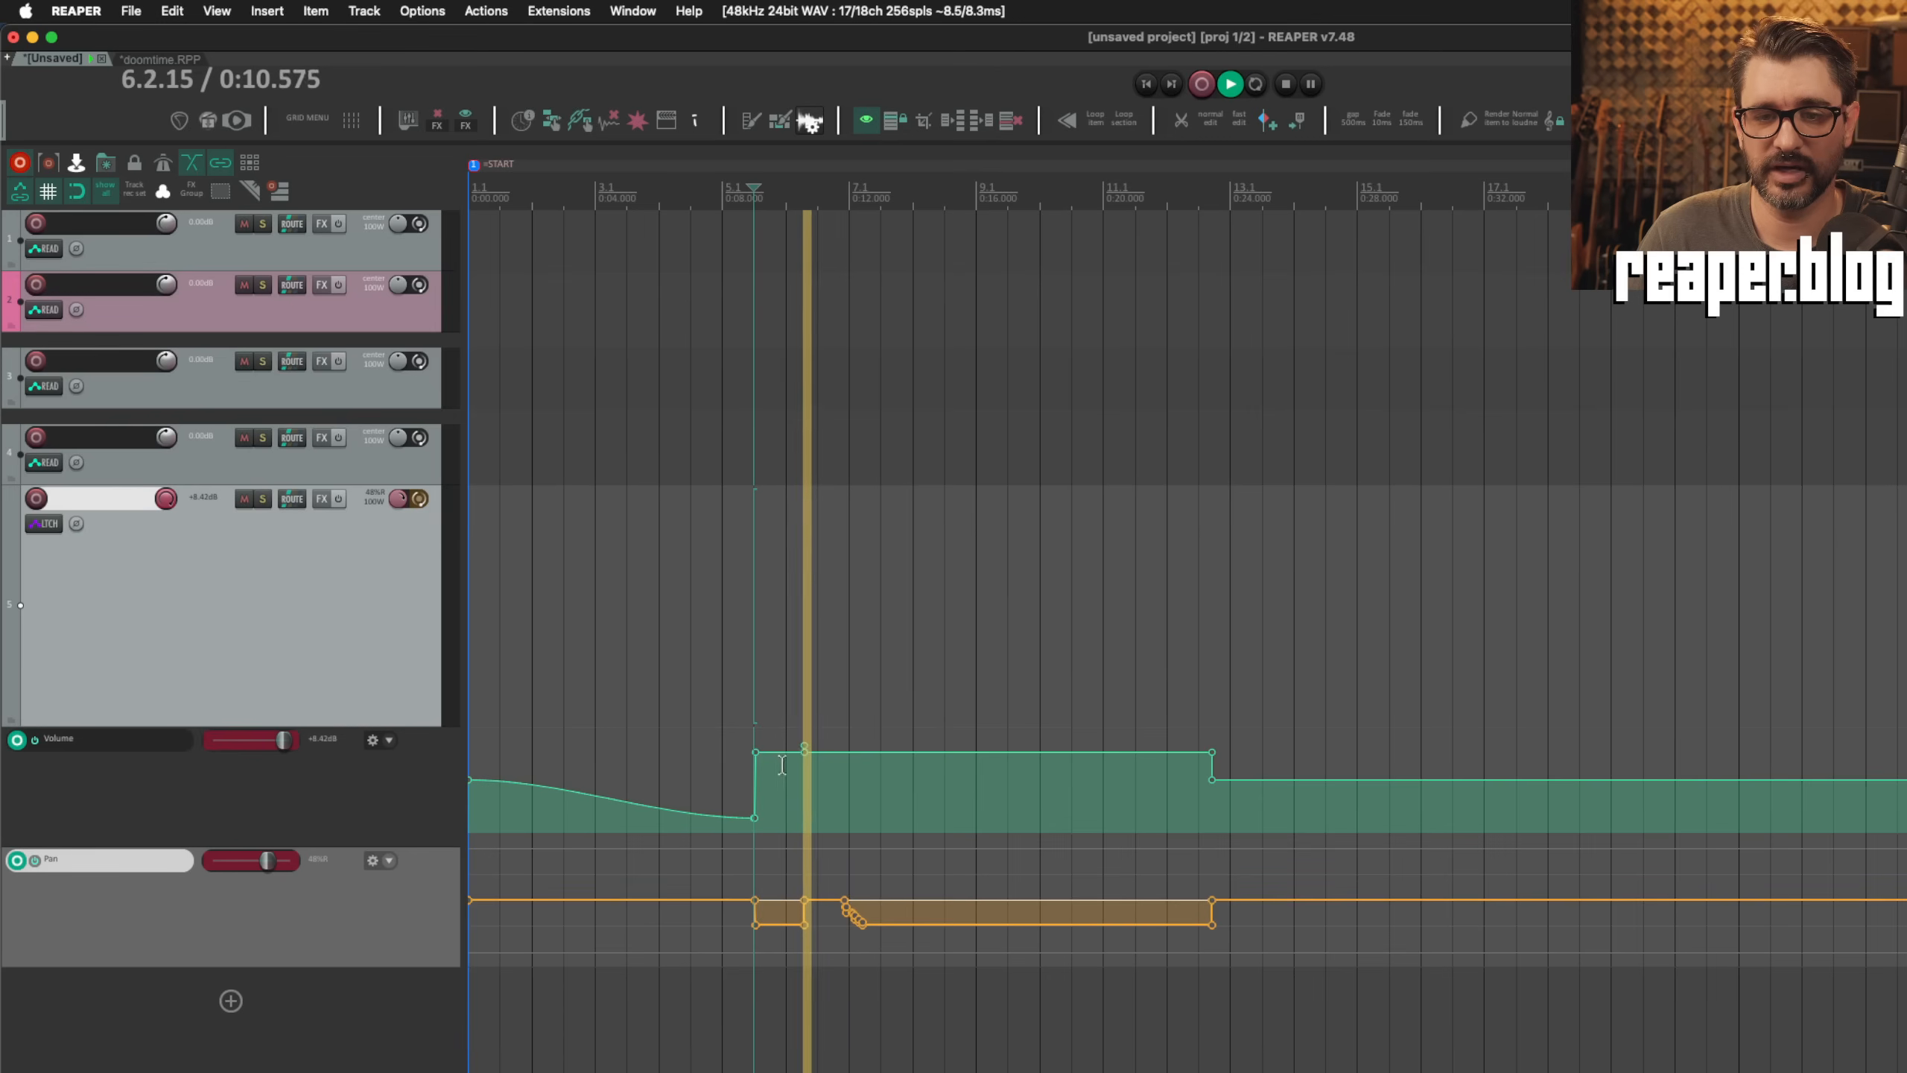
key(space)
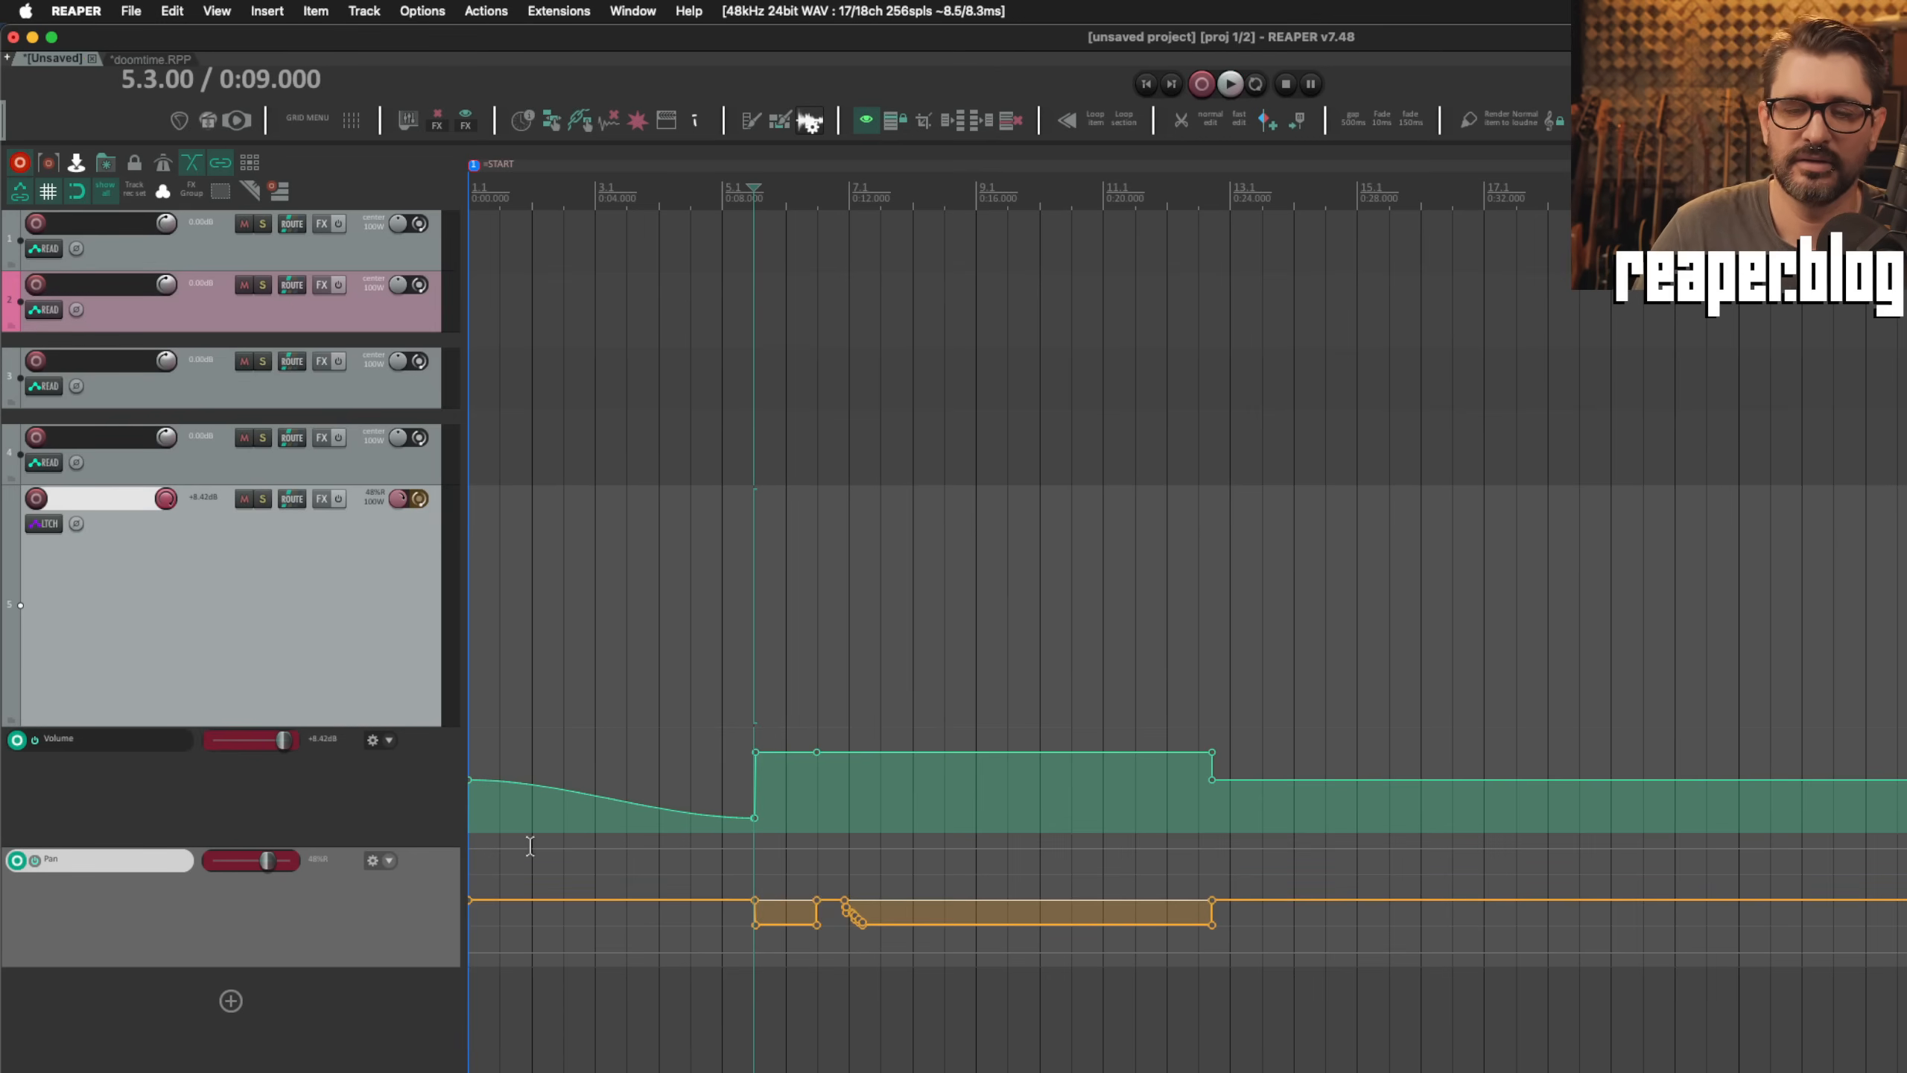
drag(1168, 707, 1279, 977)
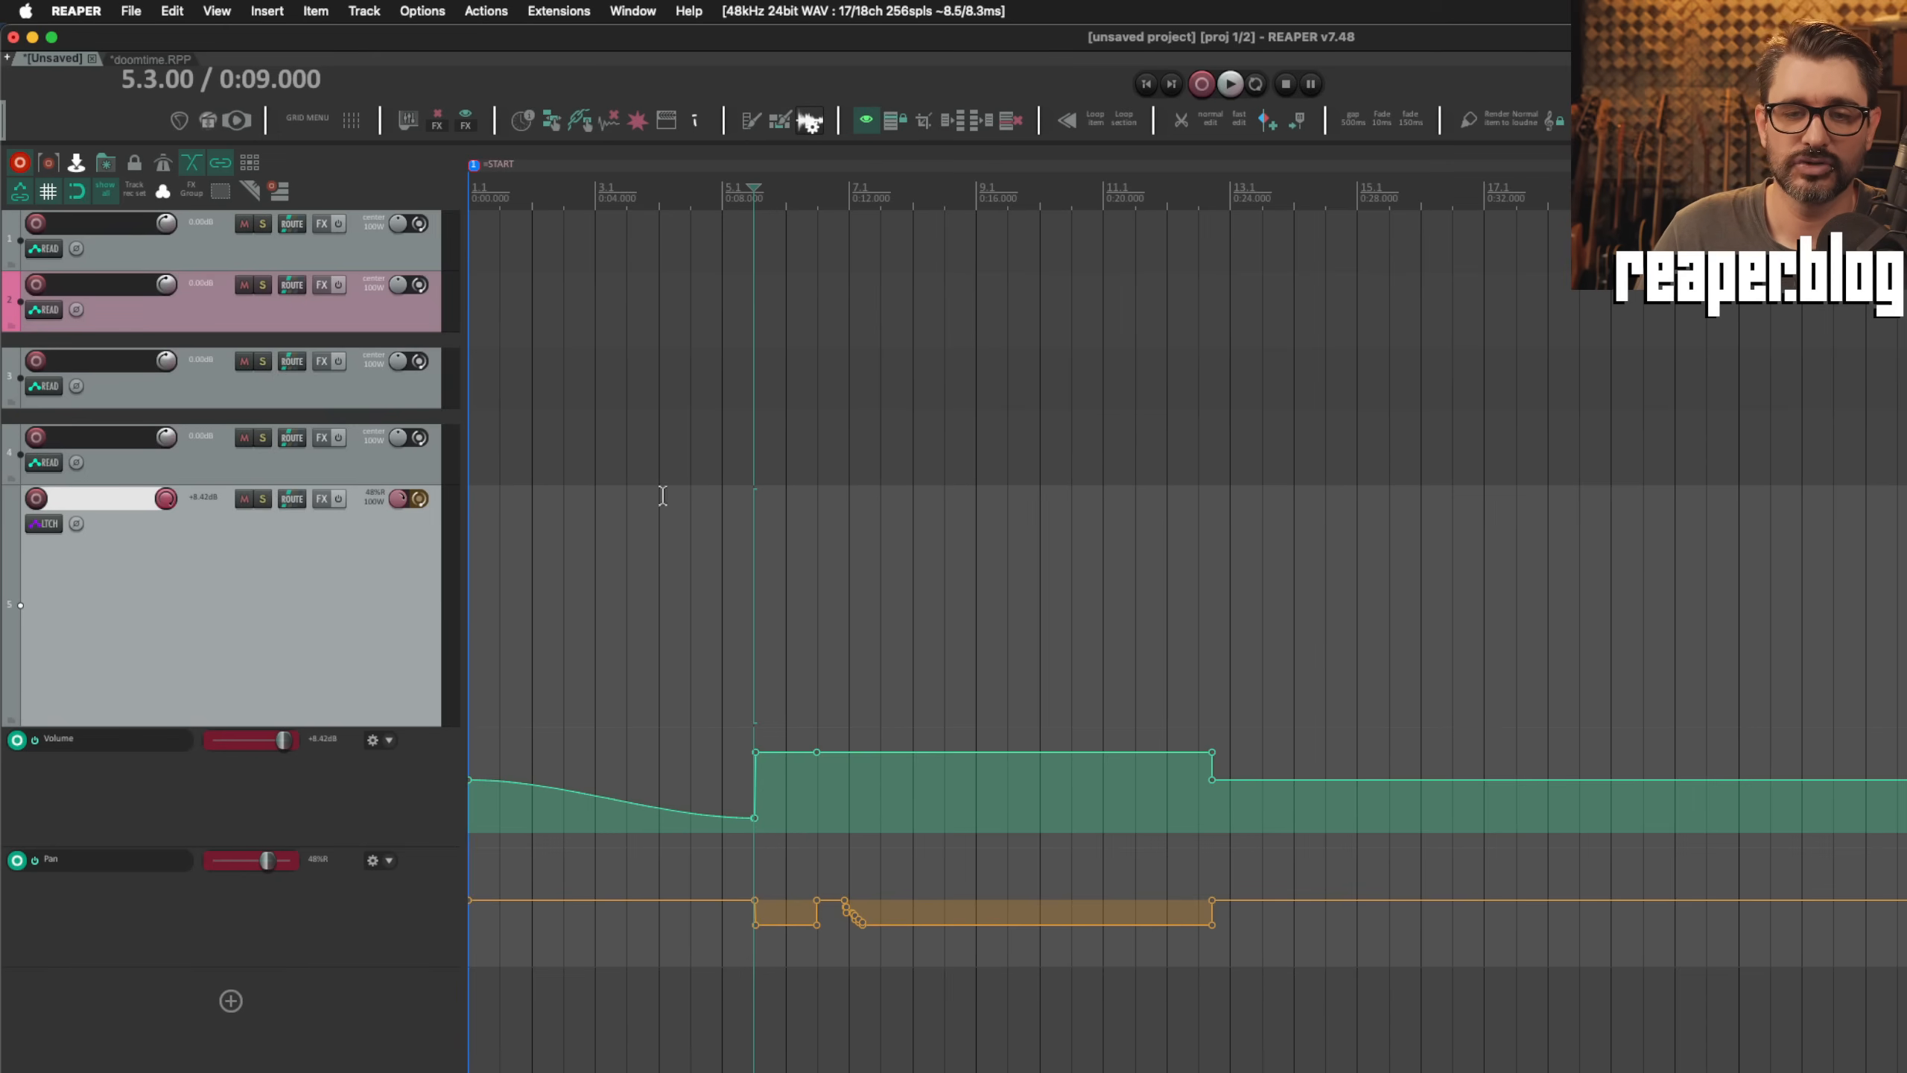
drag(741, 701, 823, 979)
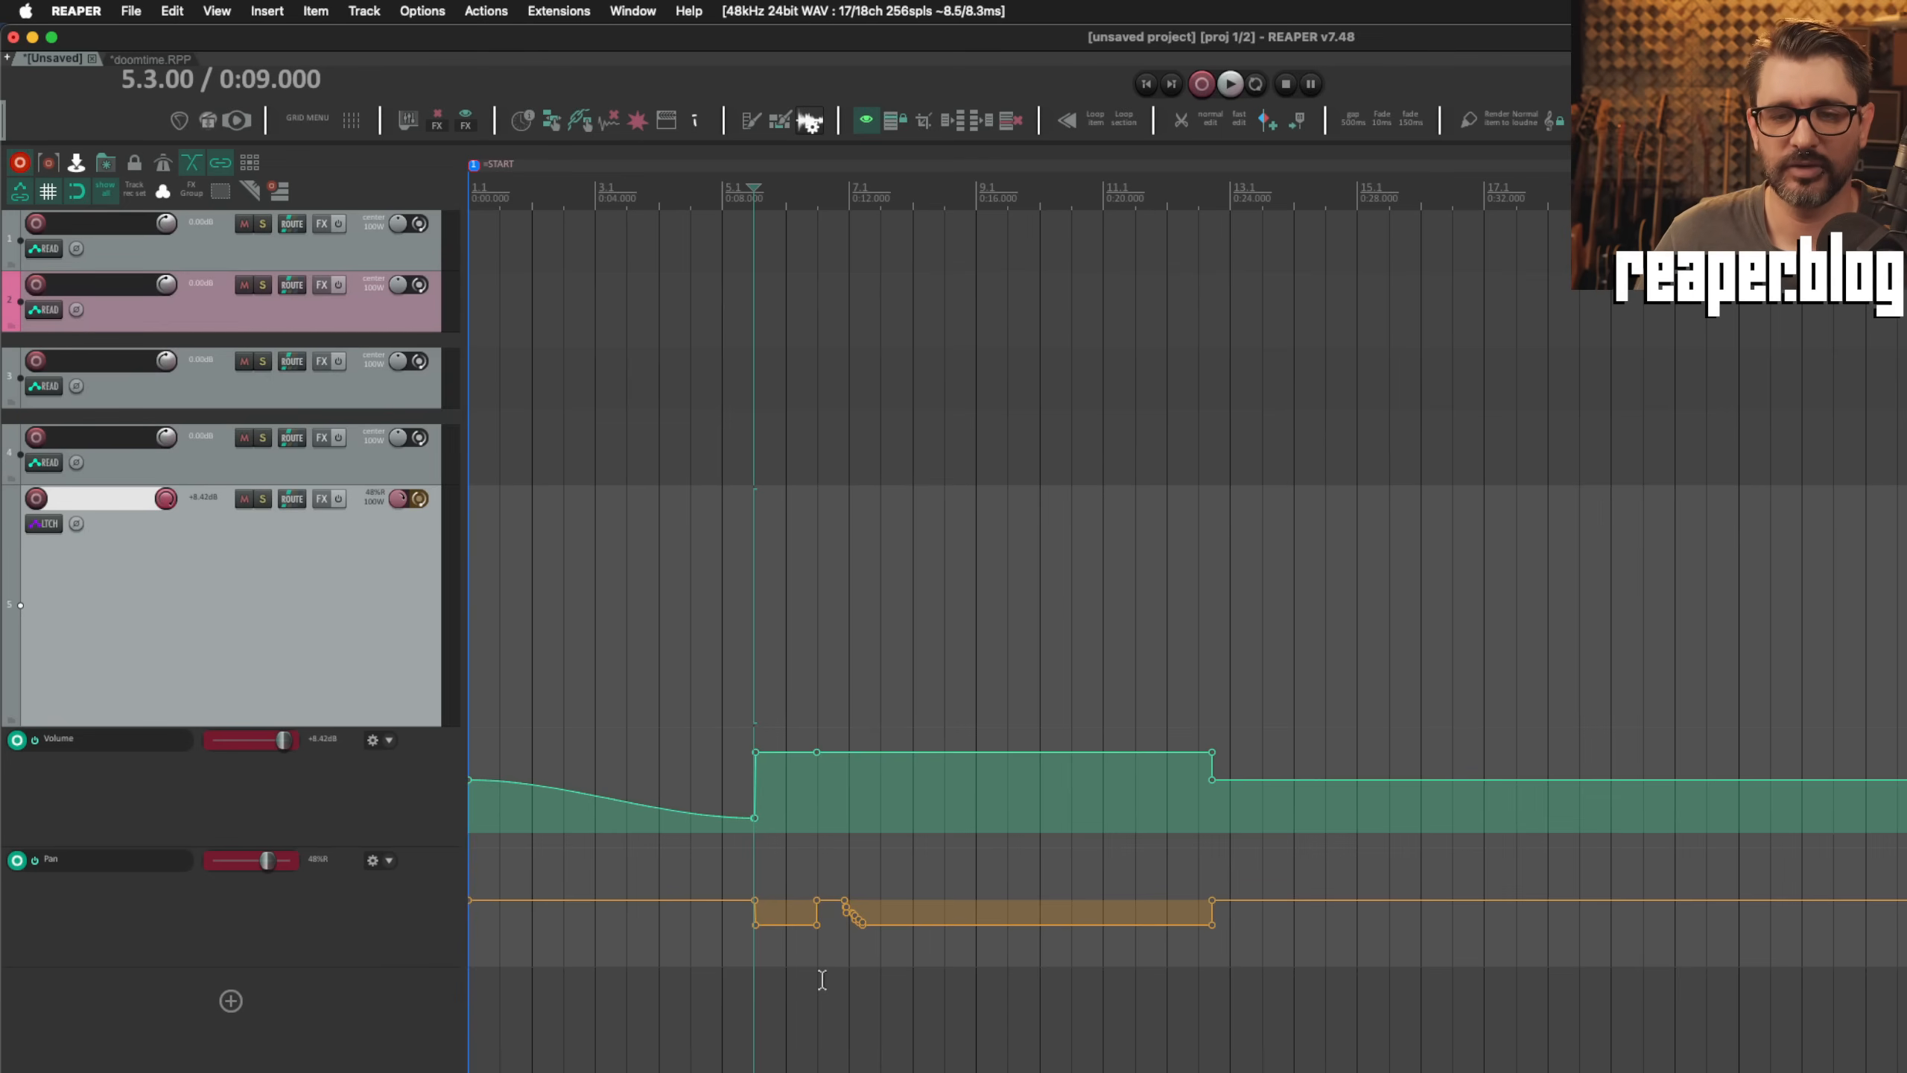
Step: Disable "Do not automatically reset latches when in latch/write modes" and set the behavior after recording in write mode to "Switch to read mode"
click(842, 684)
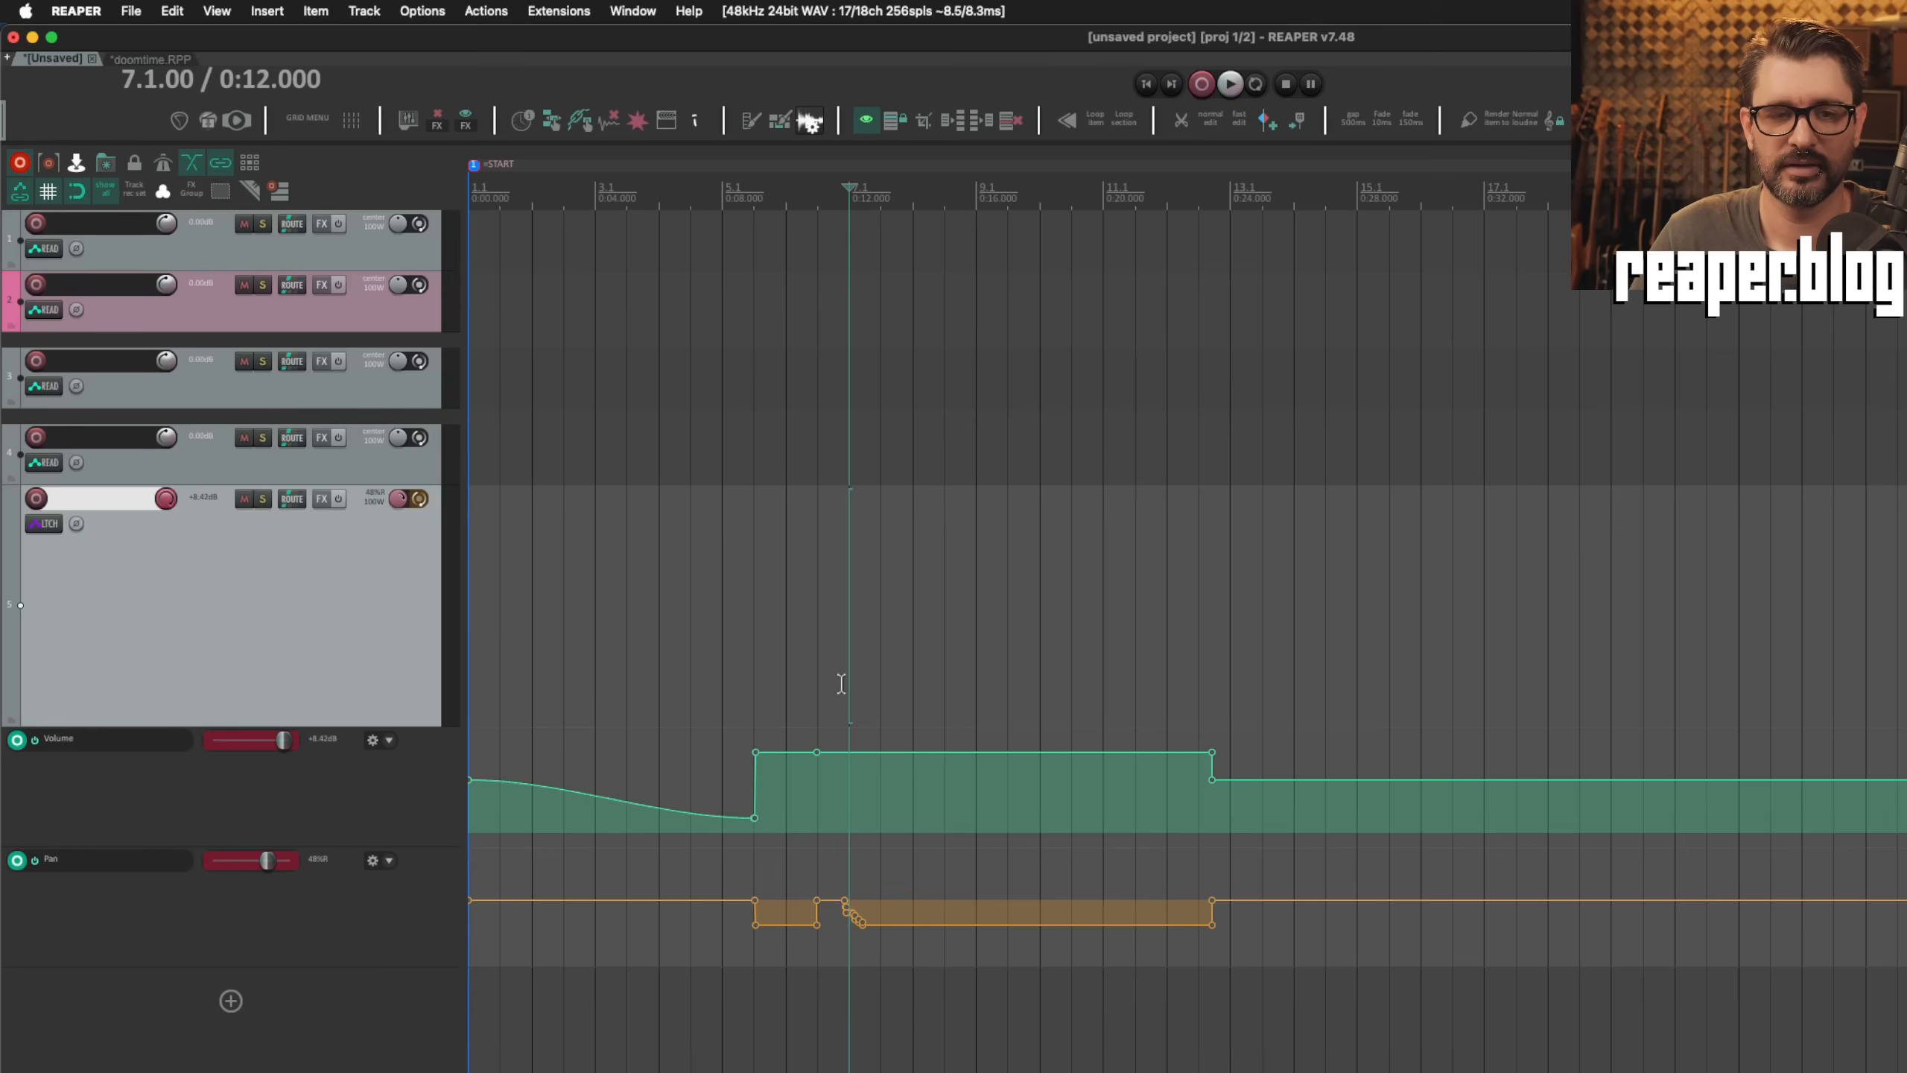
key(super+comma)
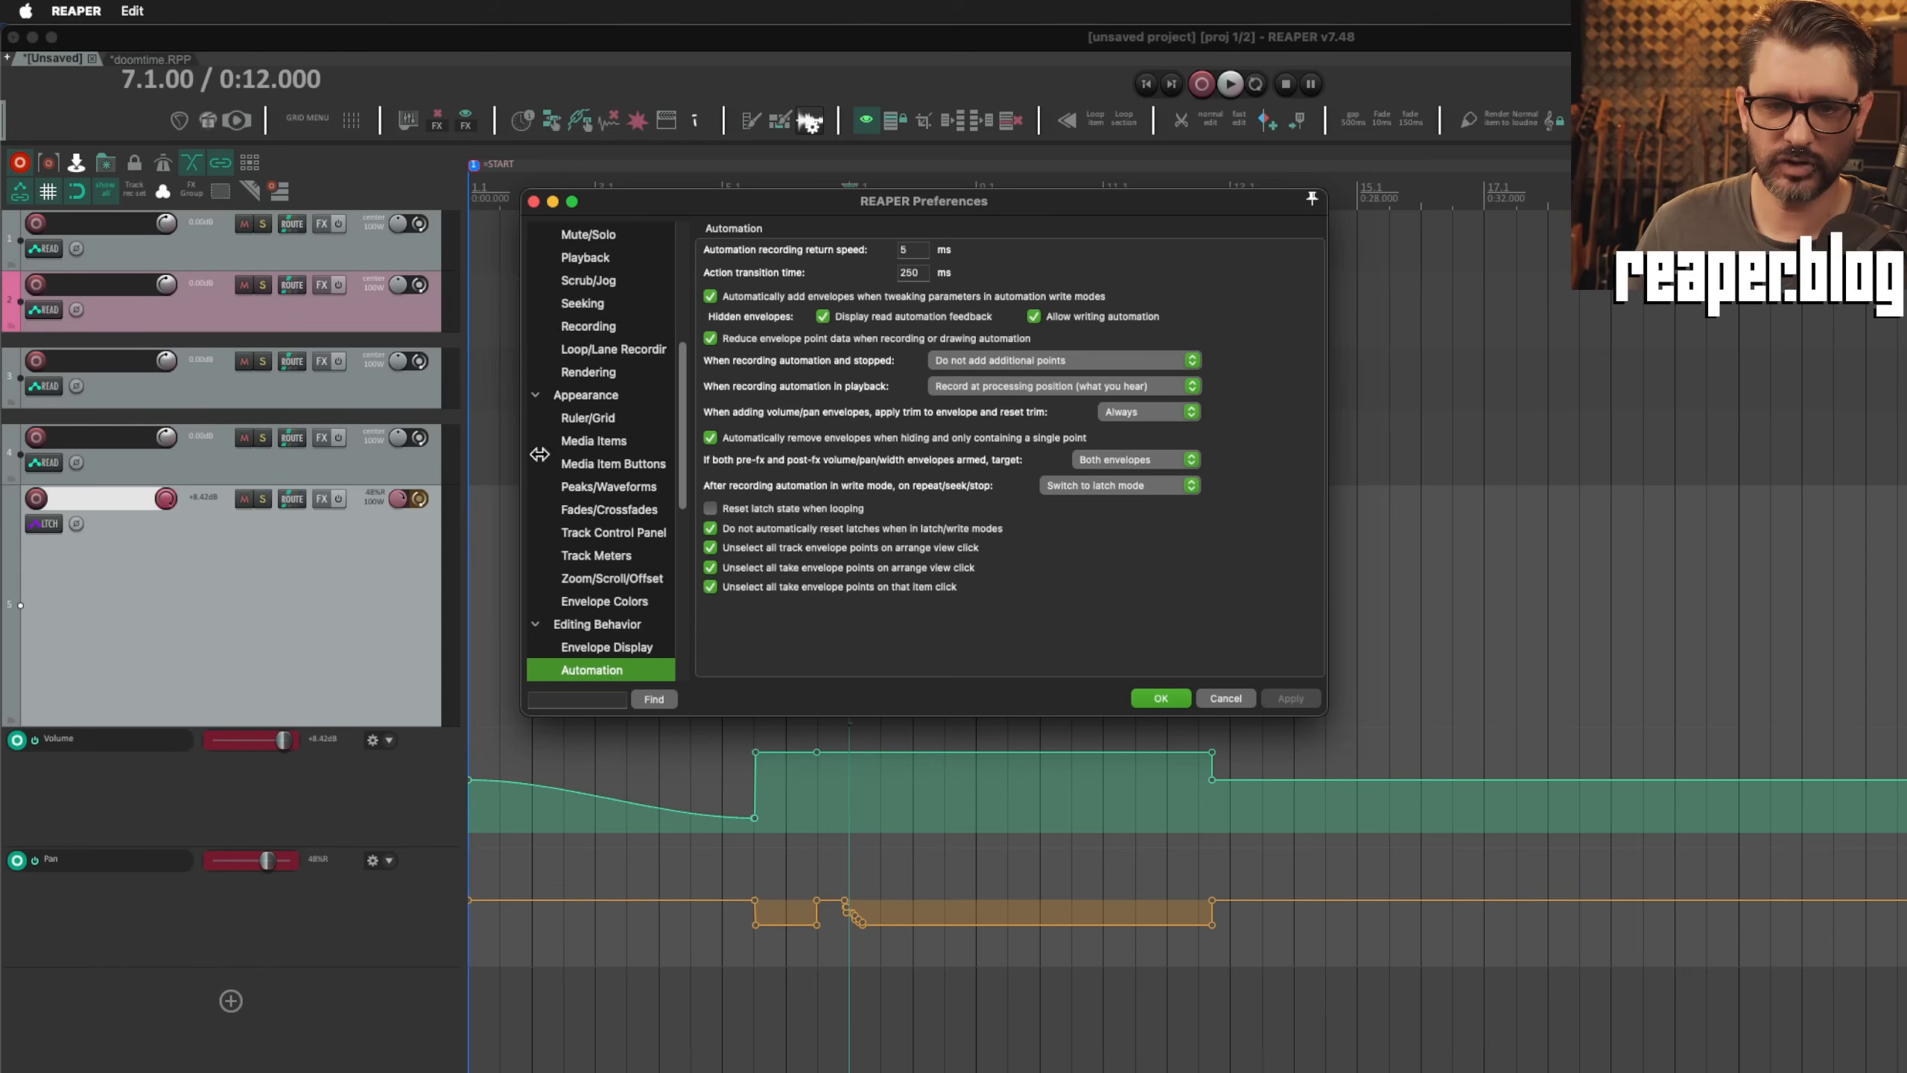
click(1119, 485)
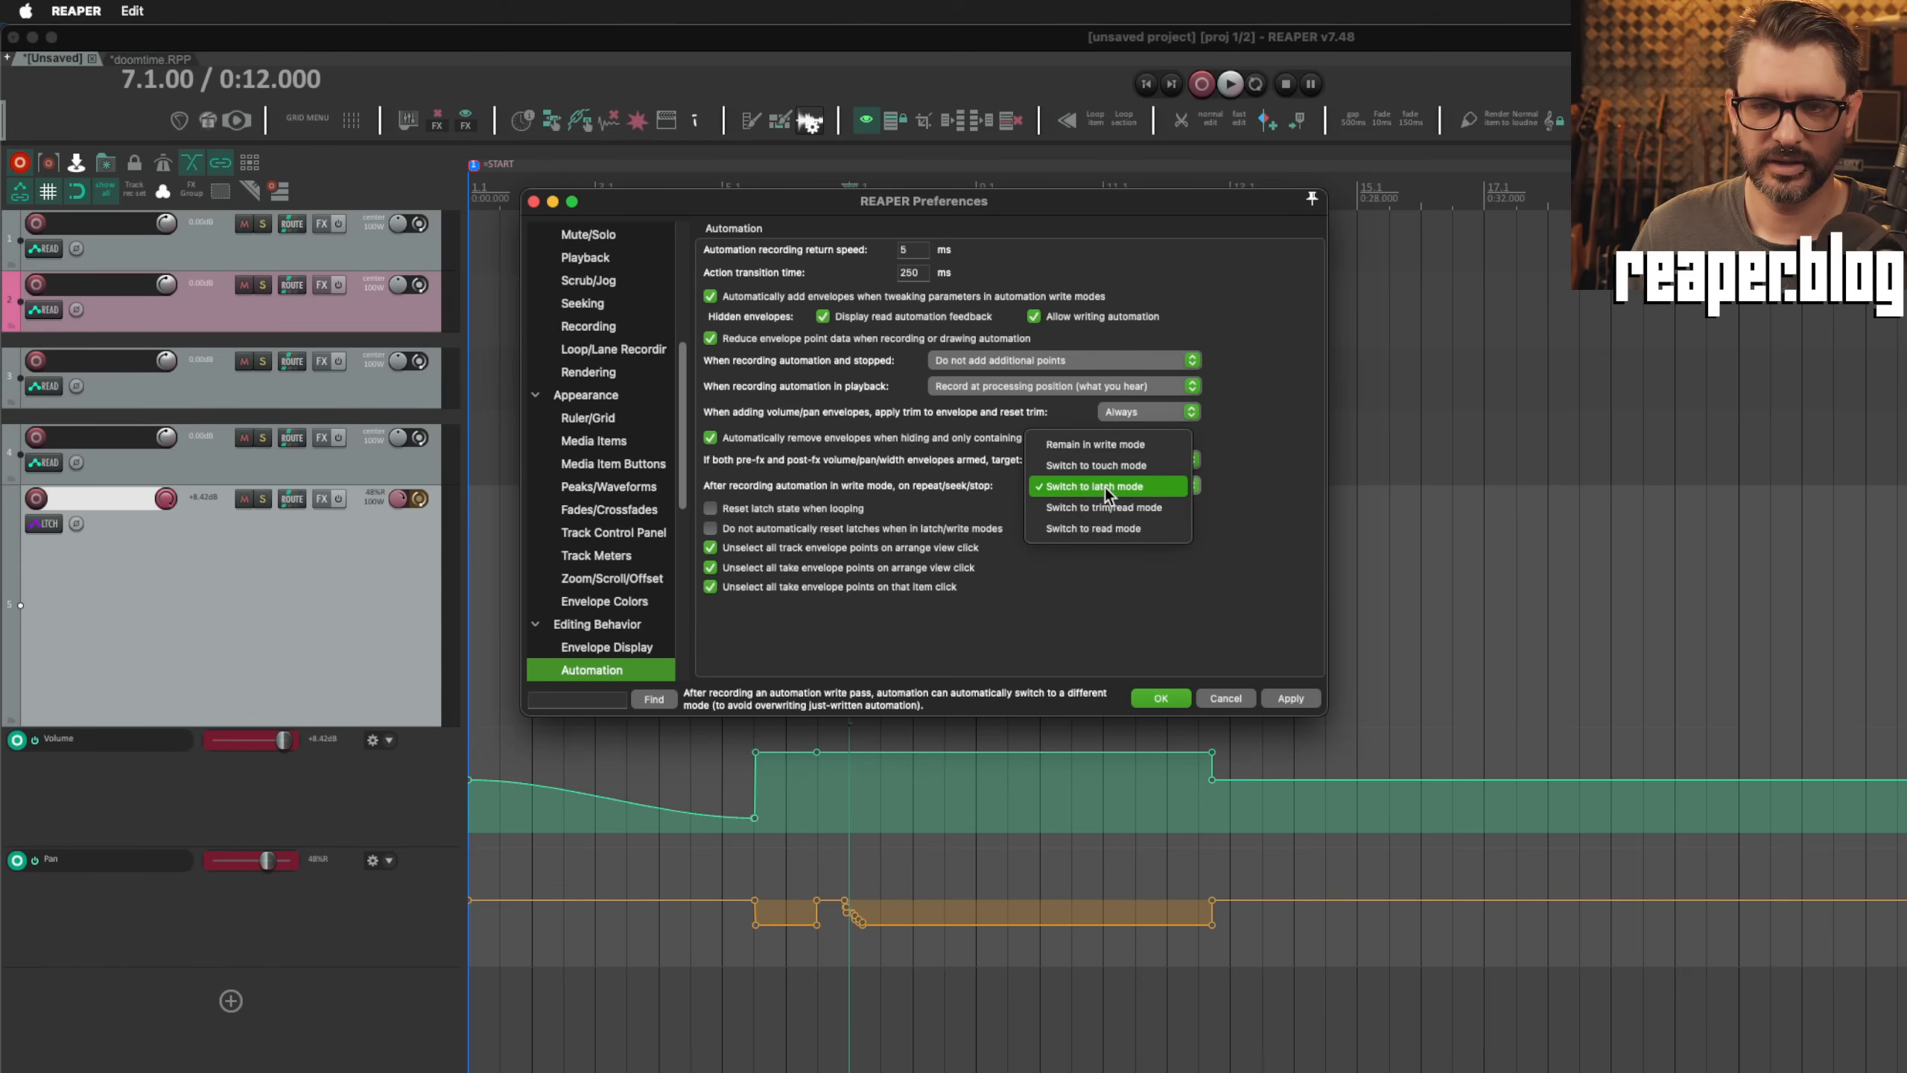
click(1141, 529)
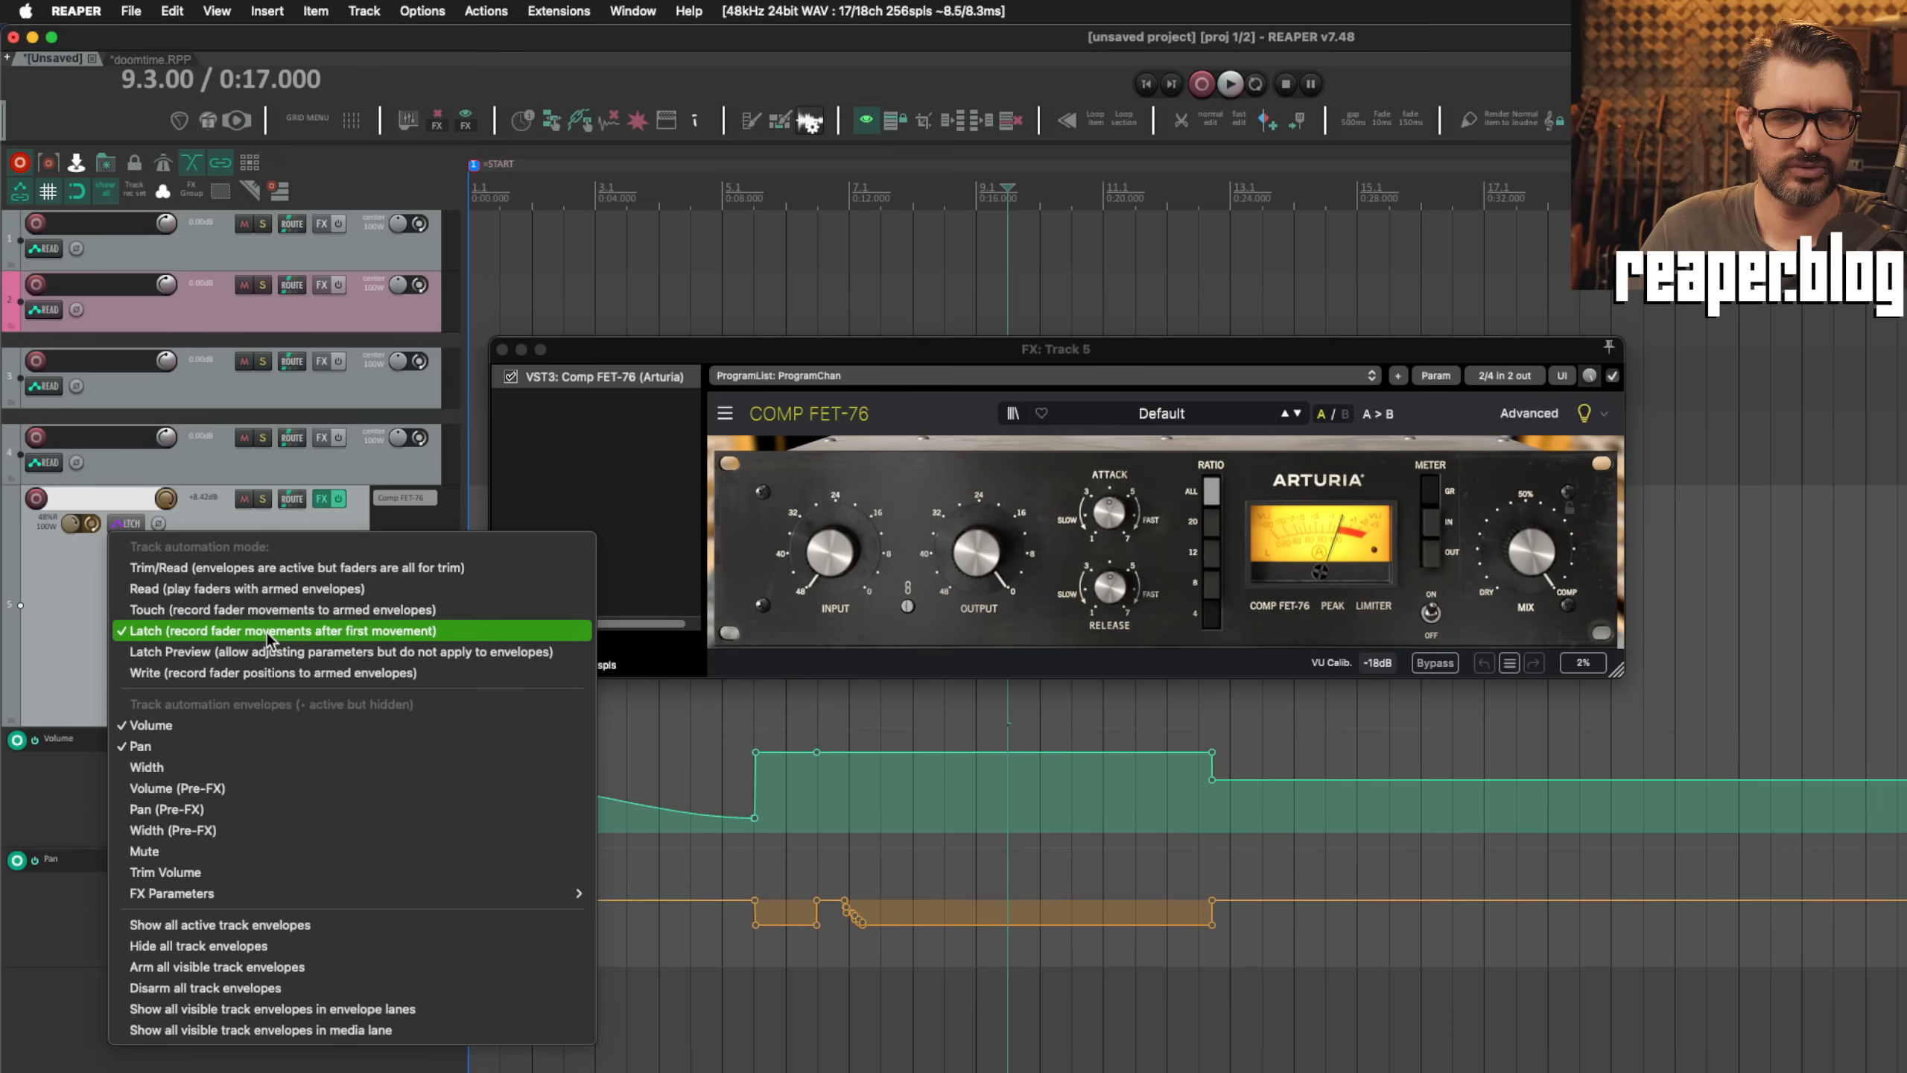
Step: In Latch mode at 9.3.00, write Comp FET-76 Input Gain and Output Gain envelopes by turning both knobs, and undo the extra output point
click(339, 524)
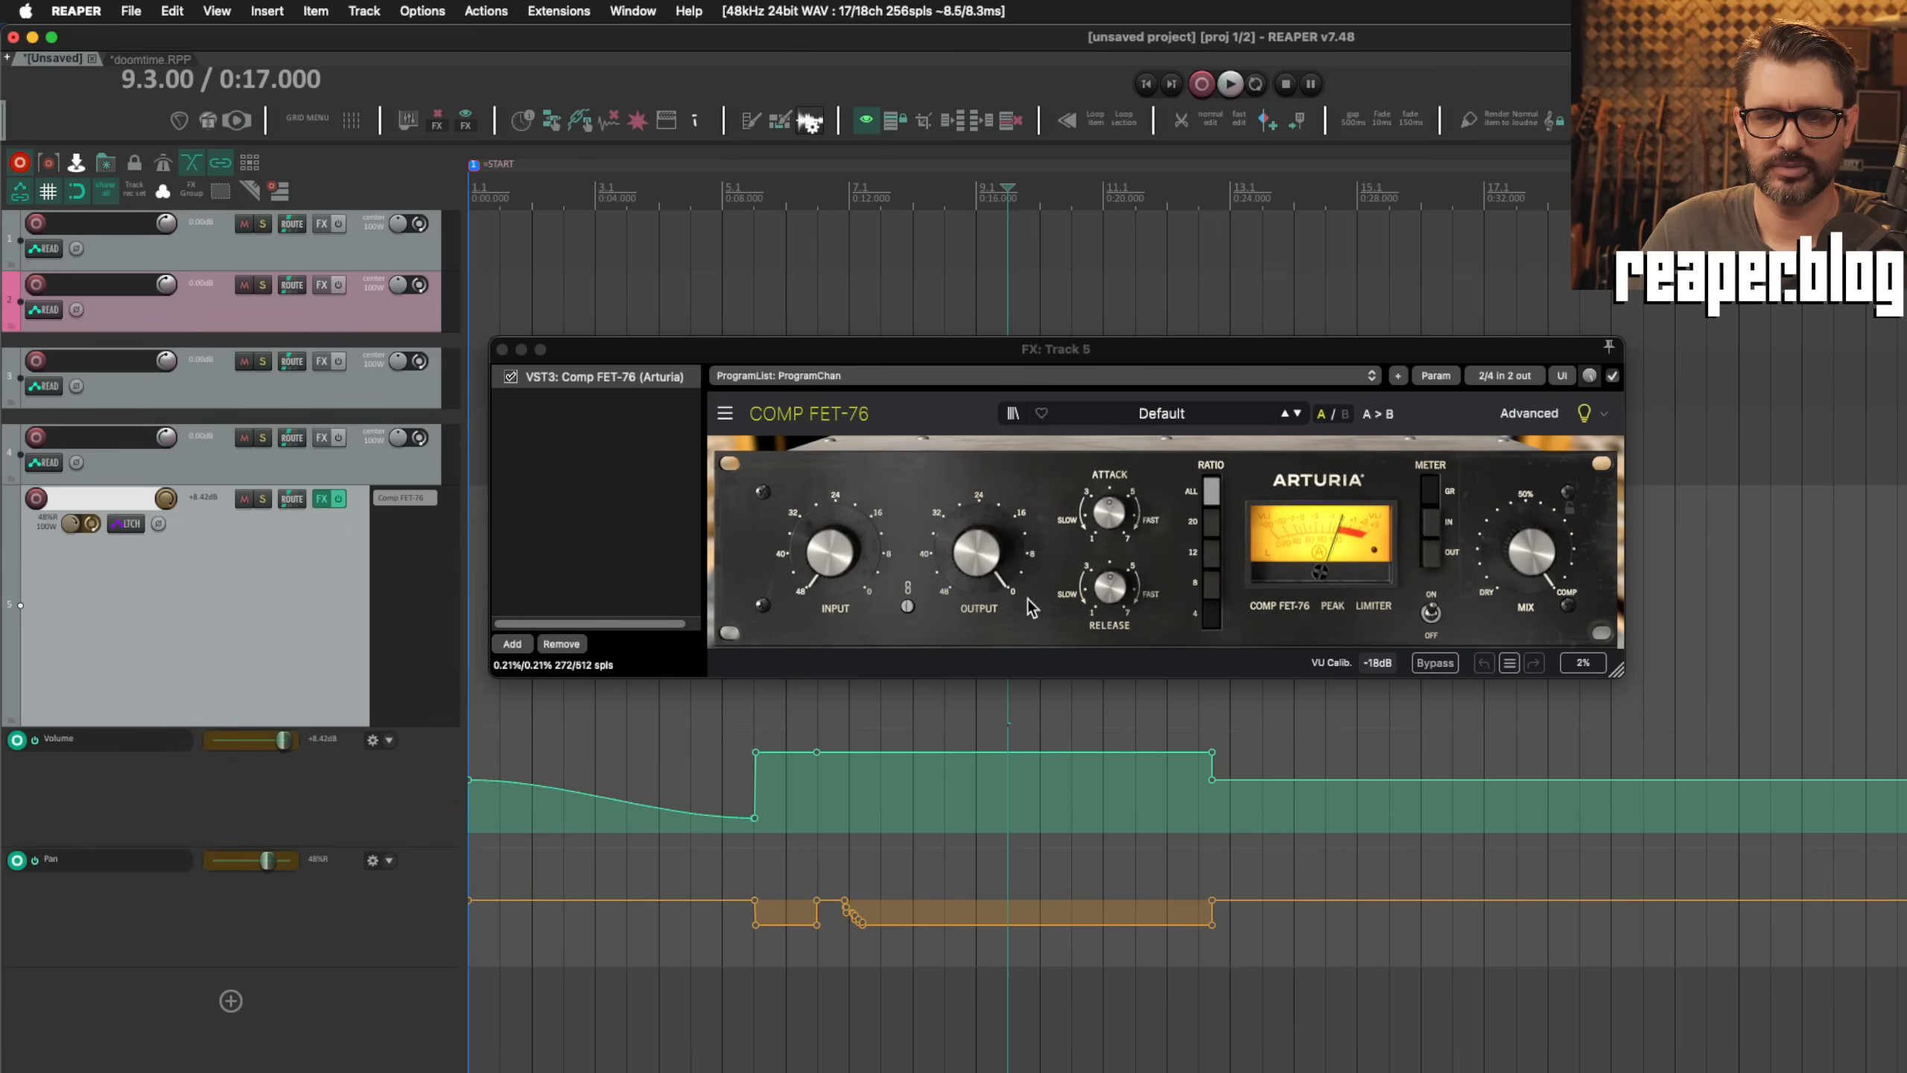
drag(831, 554, 830, 519)
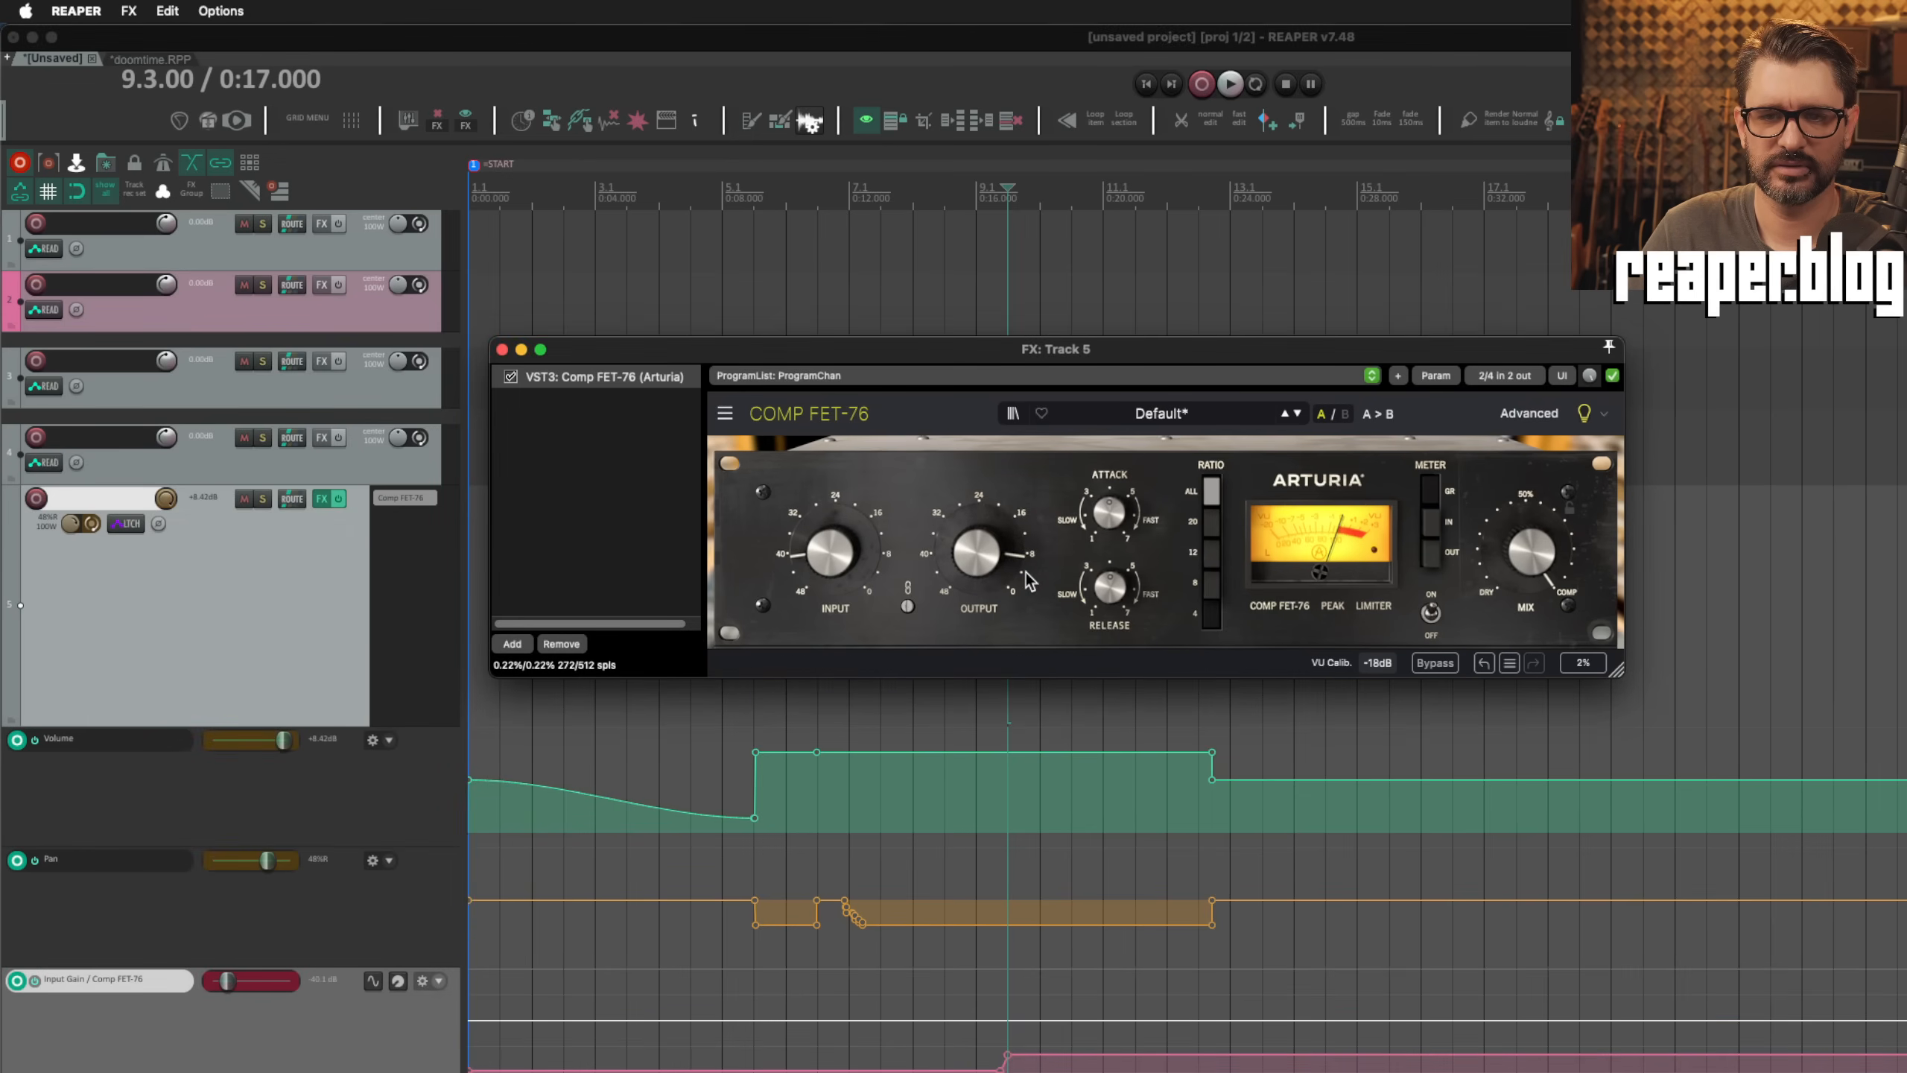
drag(1034, 148, 902, 99)
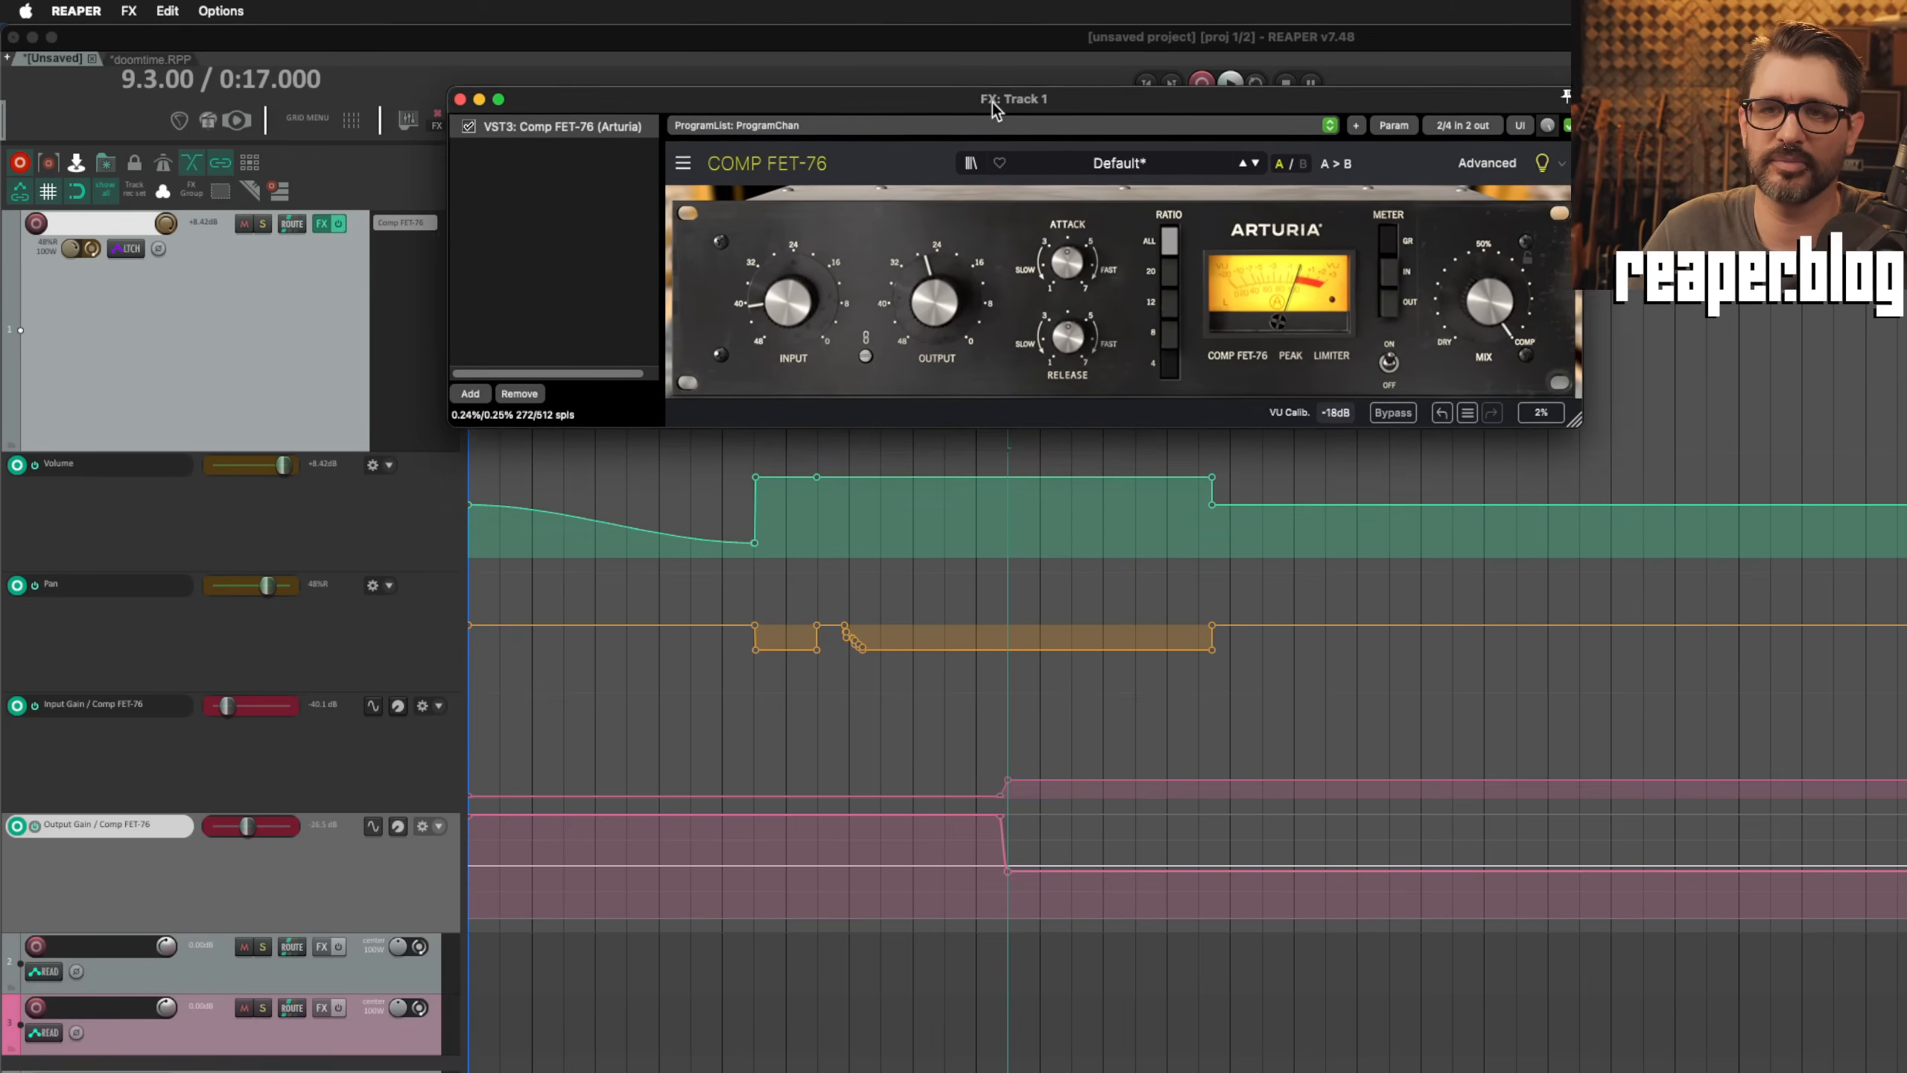
mouse_move(697, 299)
mouse_down()
mouse_move(697, 271)
mouse_move(715, 287)
mouse_up()
mouse_move(841, 316)
mouse_down()
mouse_move(841, 263)
mouse_move(829, 347)
mouse_move(843, 248)
mouse_move(843, 319)
mouse_up()
click(1670, 880)
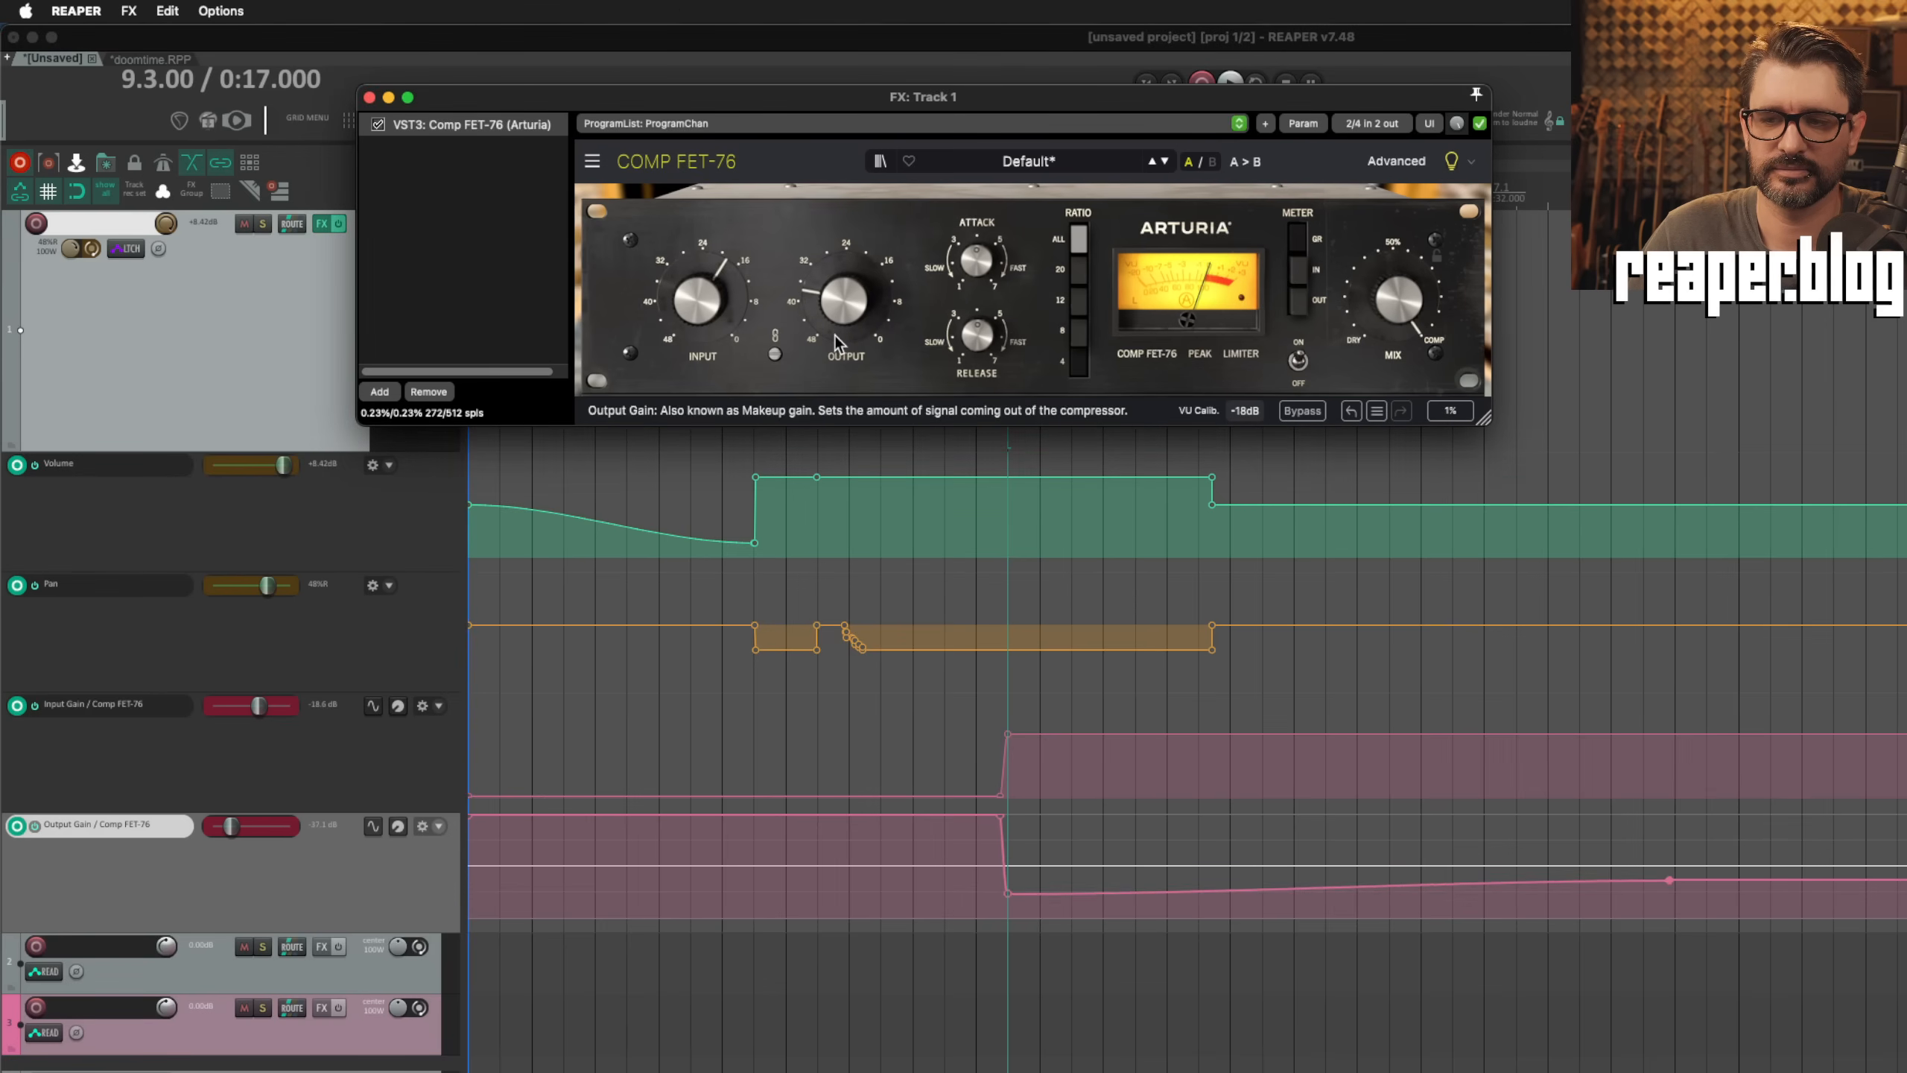
key(super+z)
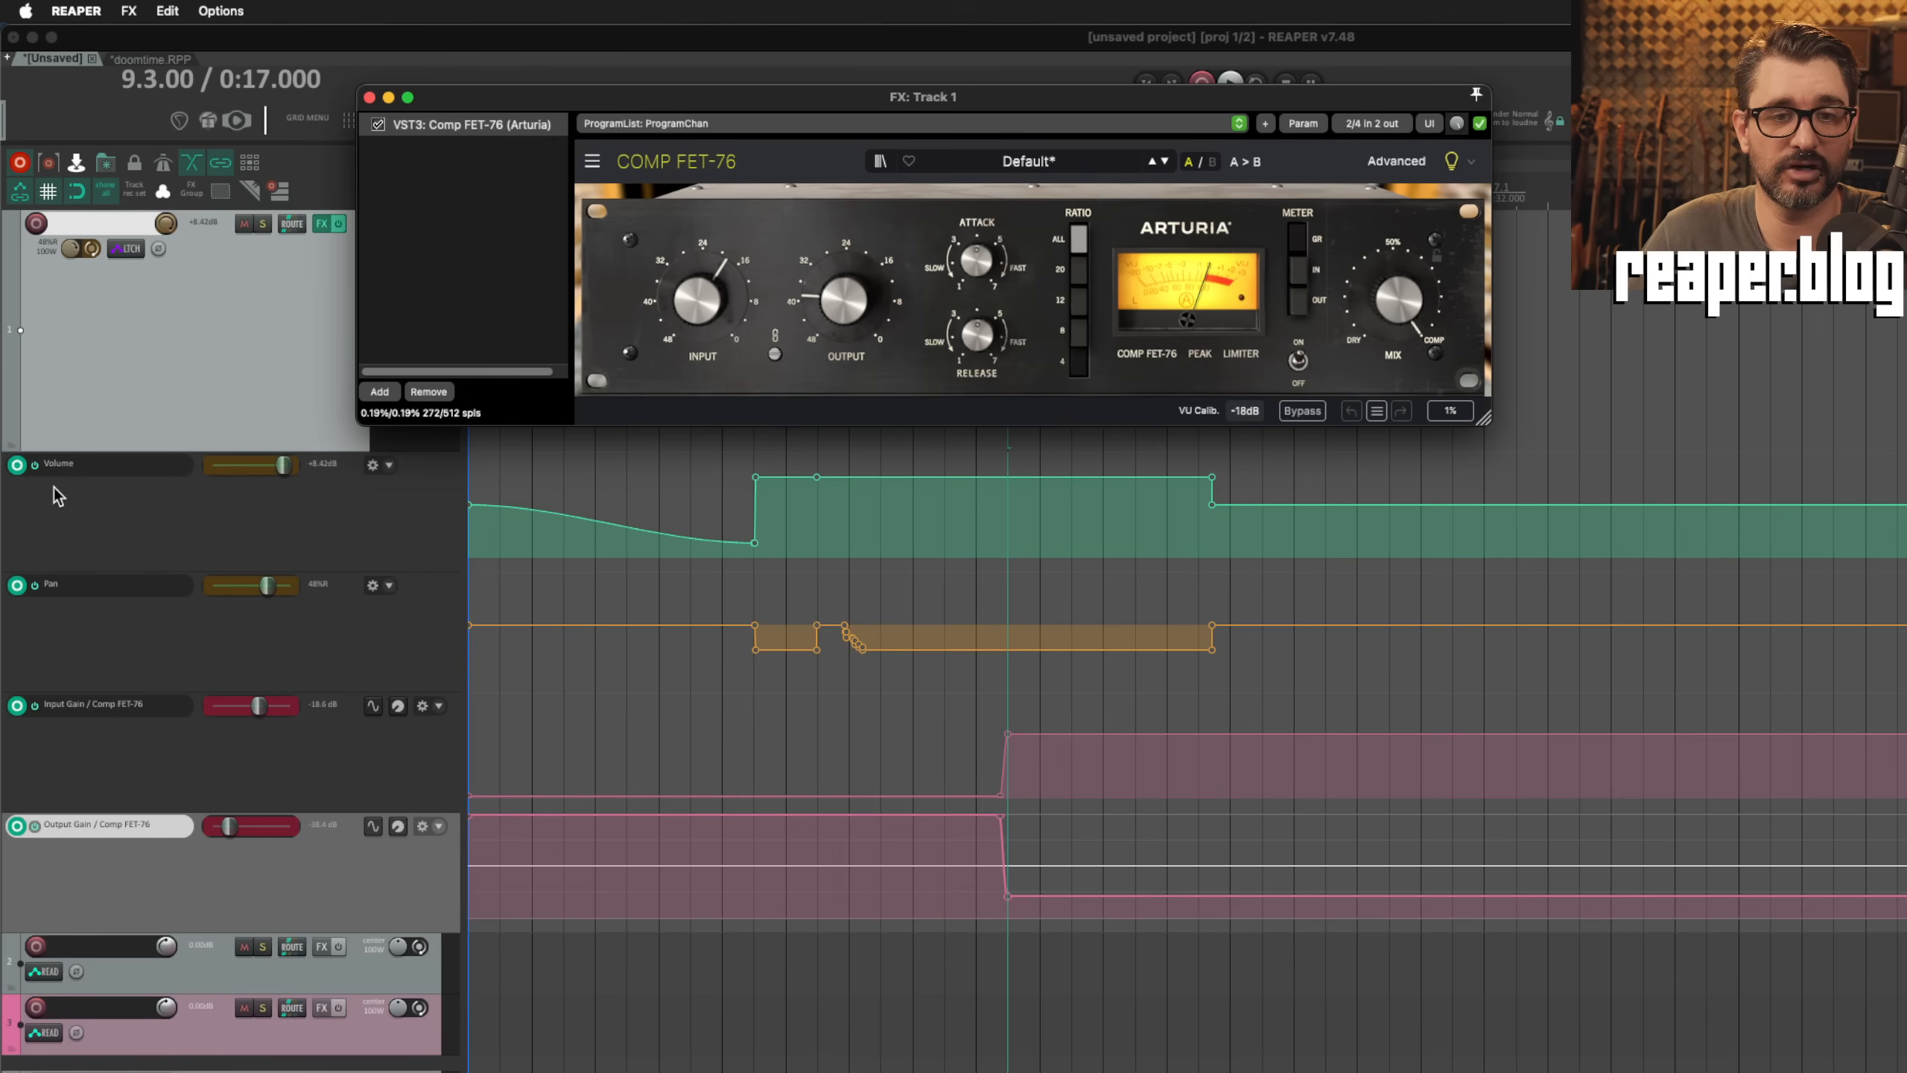
Step: Toggle the arming of the Input Gain / Comp FET-76 envelope and leave it disarmed
click(21, 489)
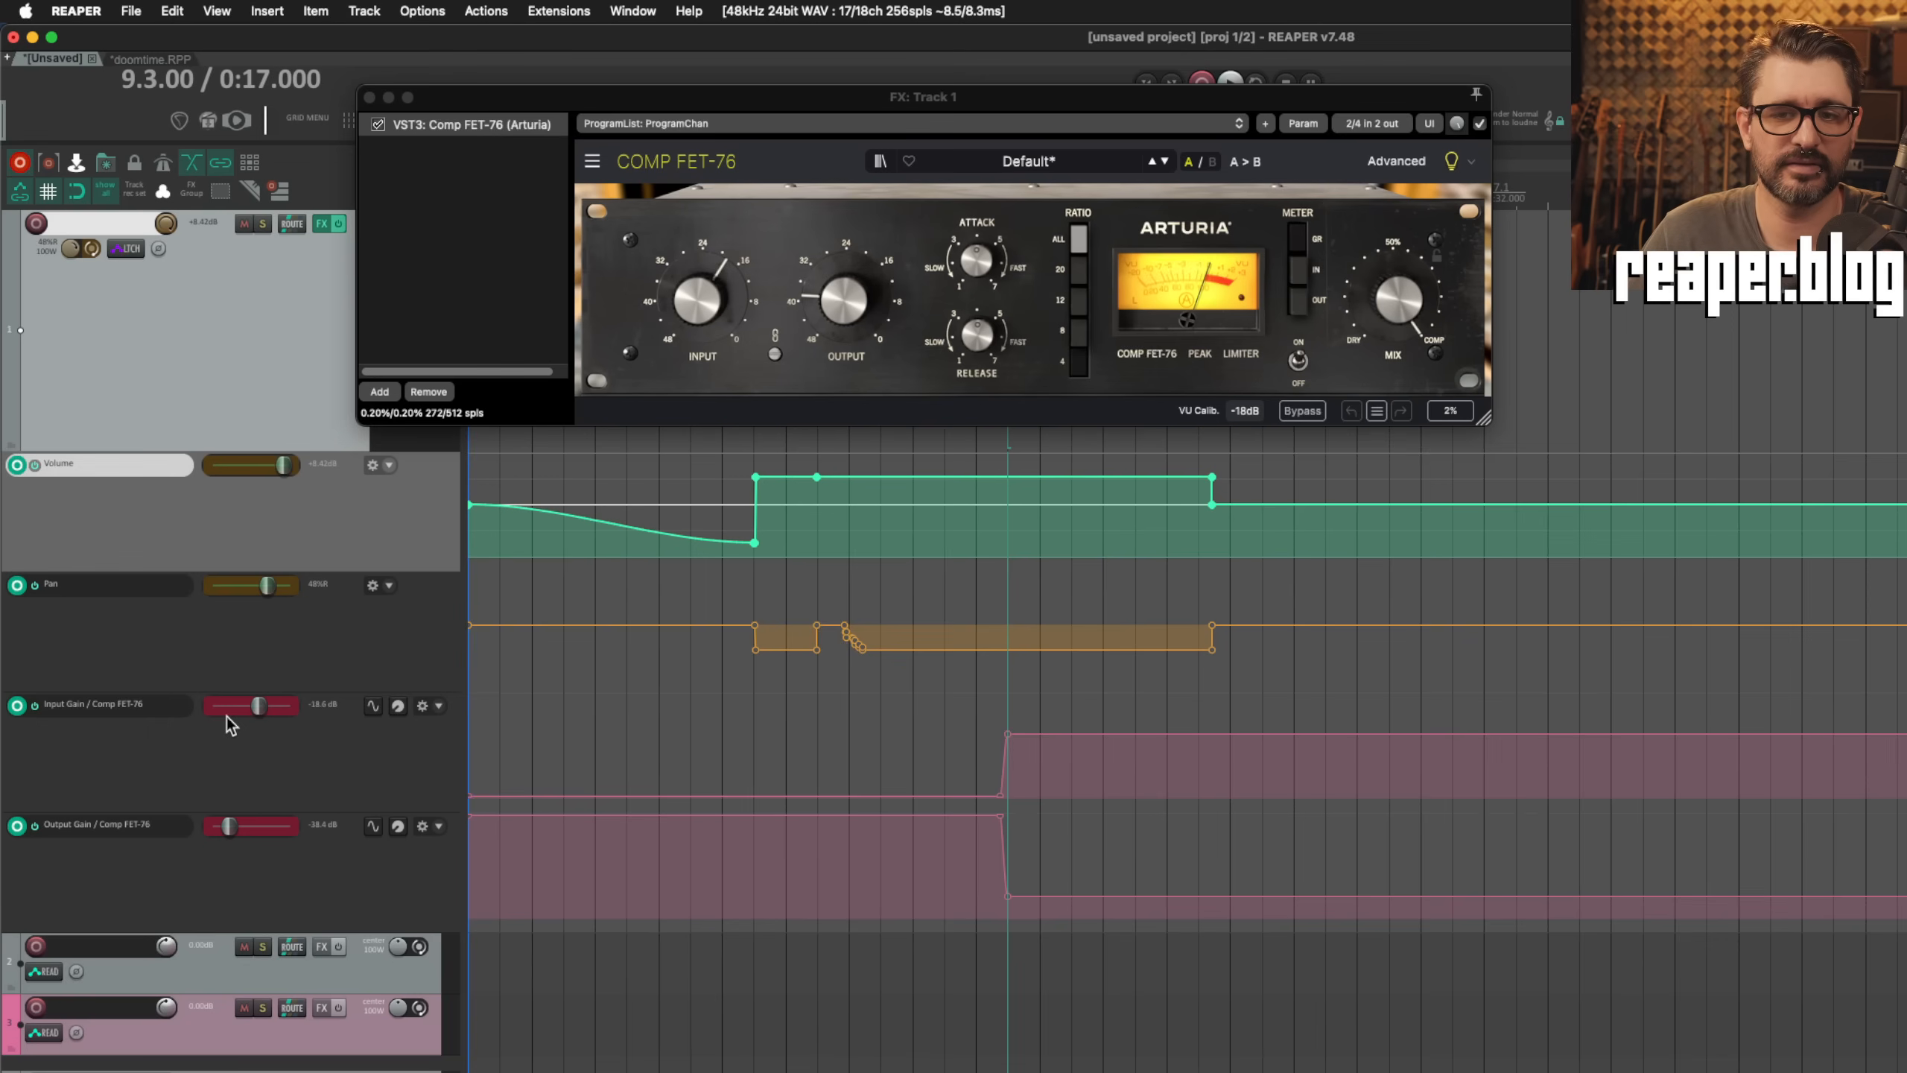
click(18, 710)
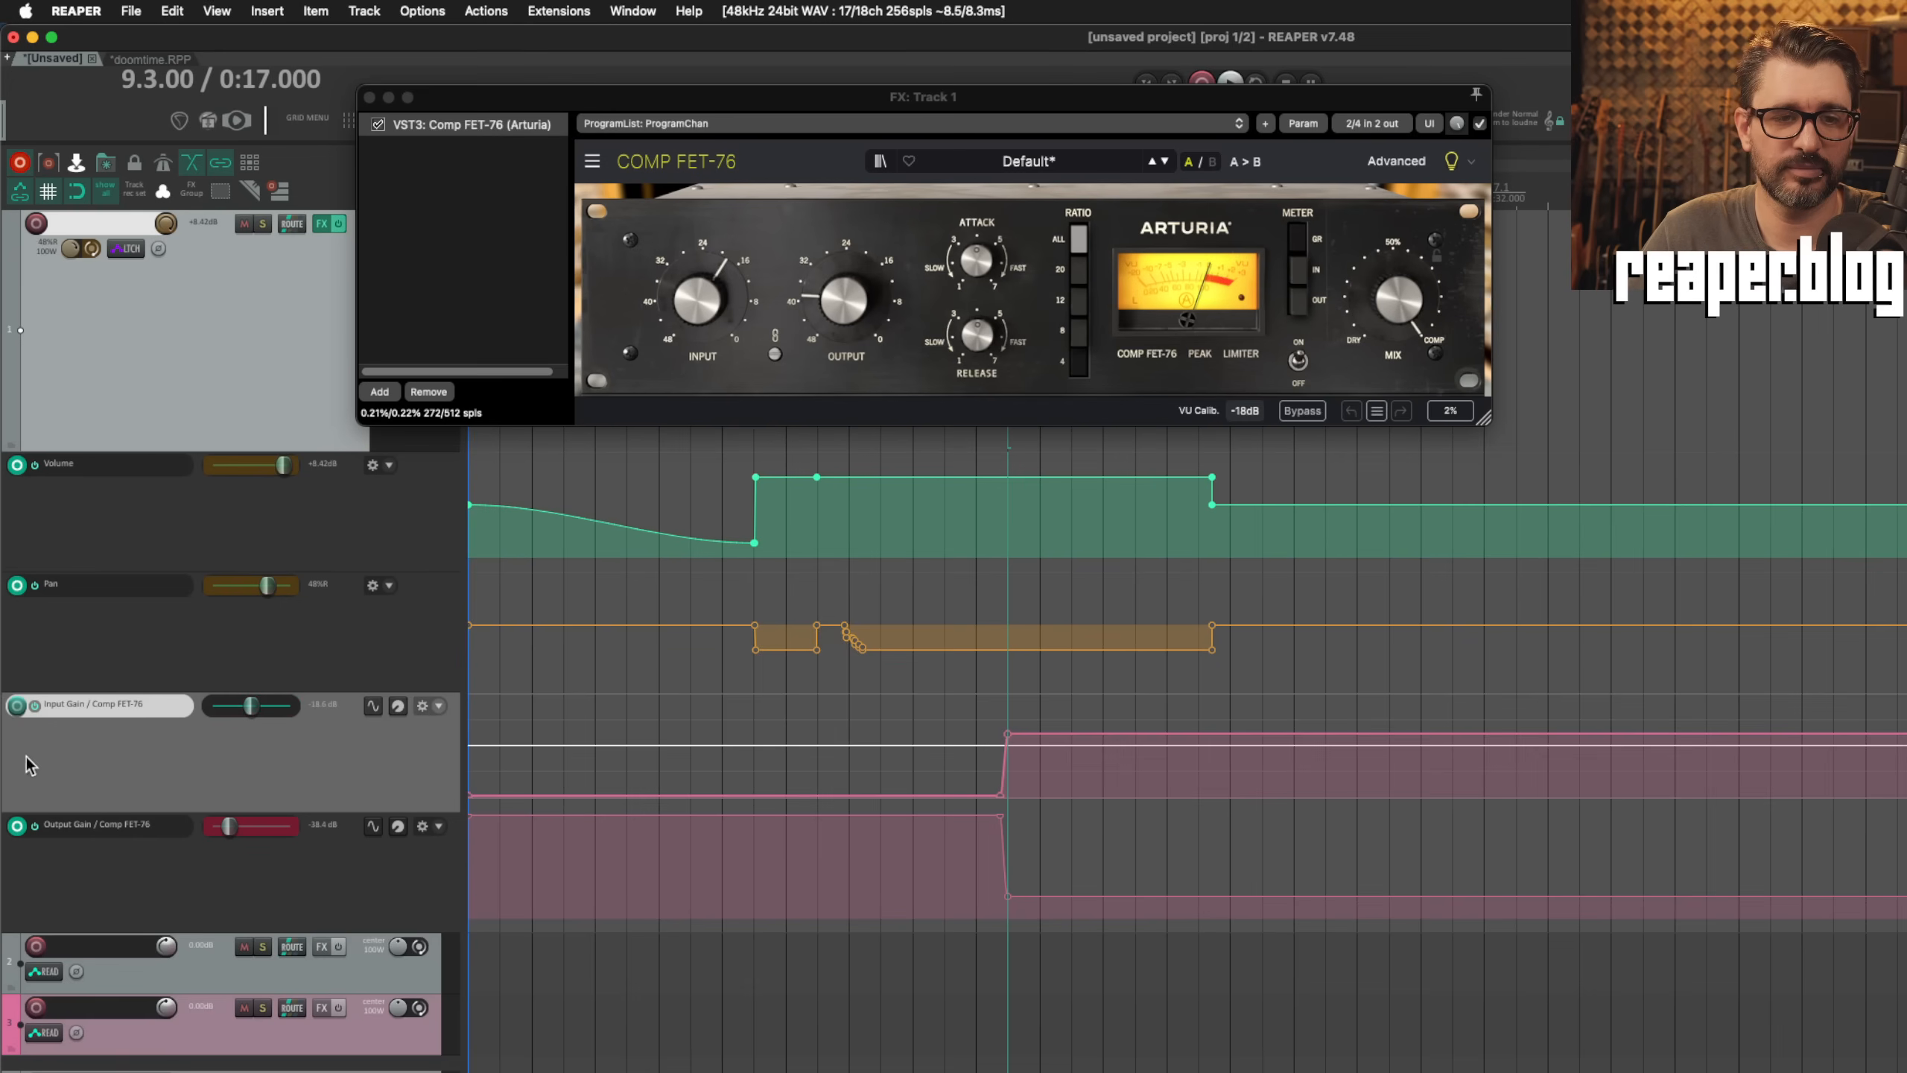
click(15, 710)
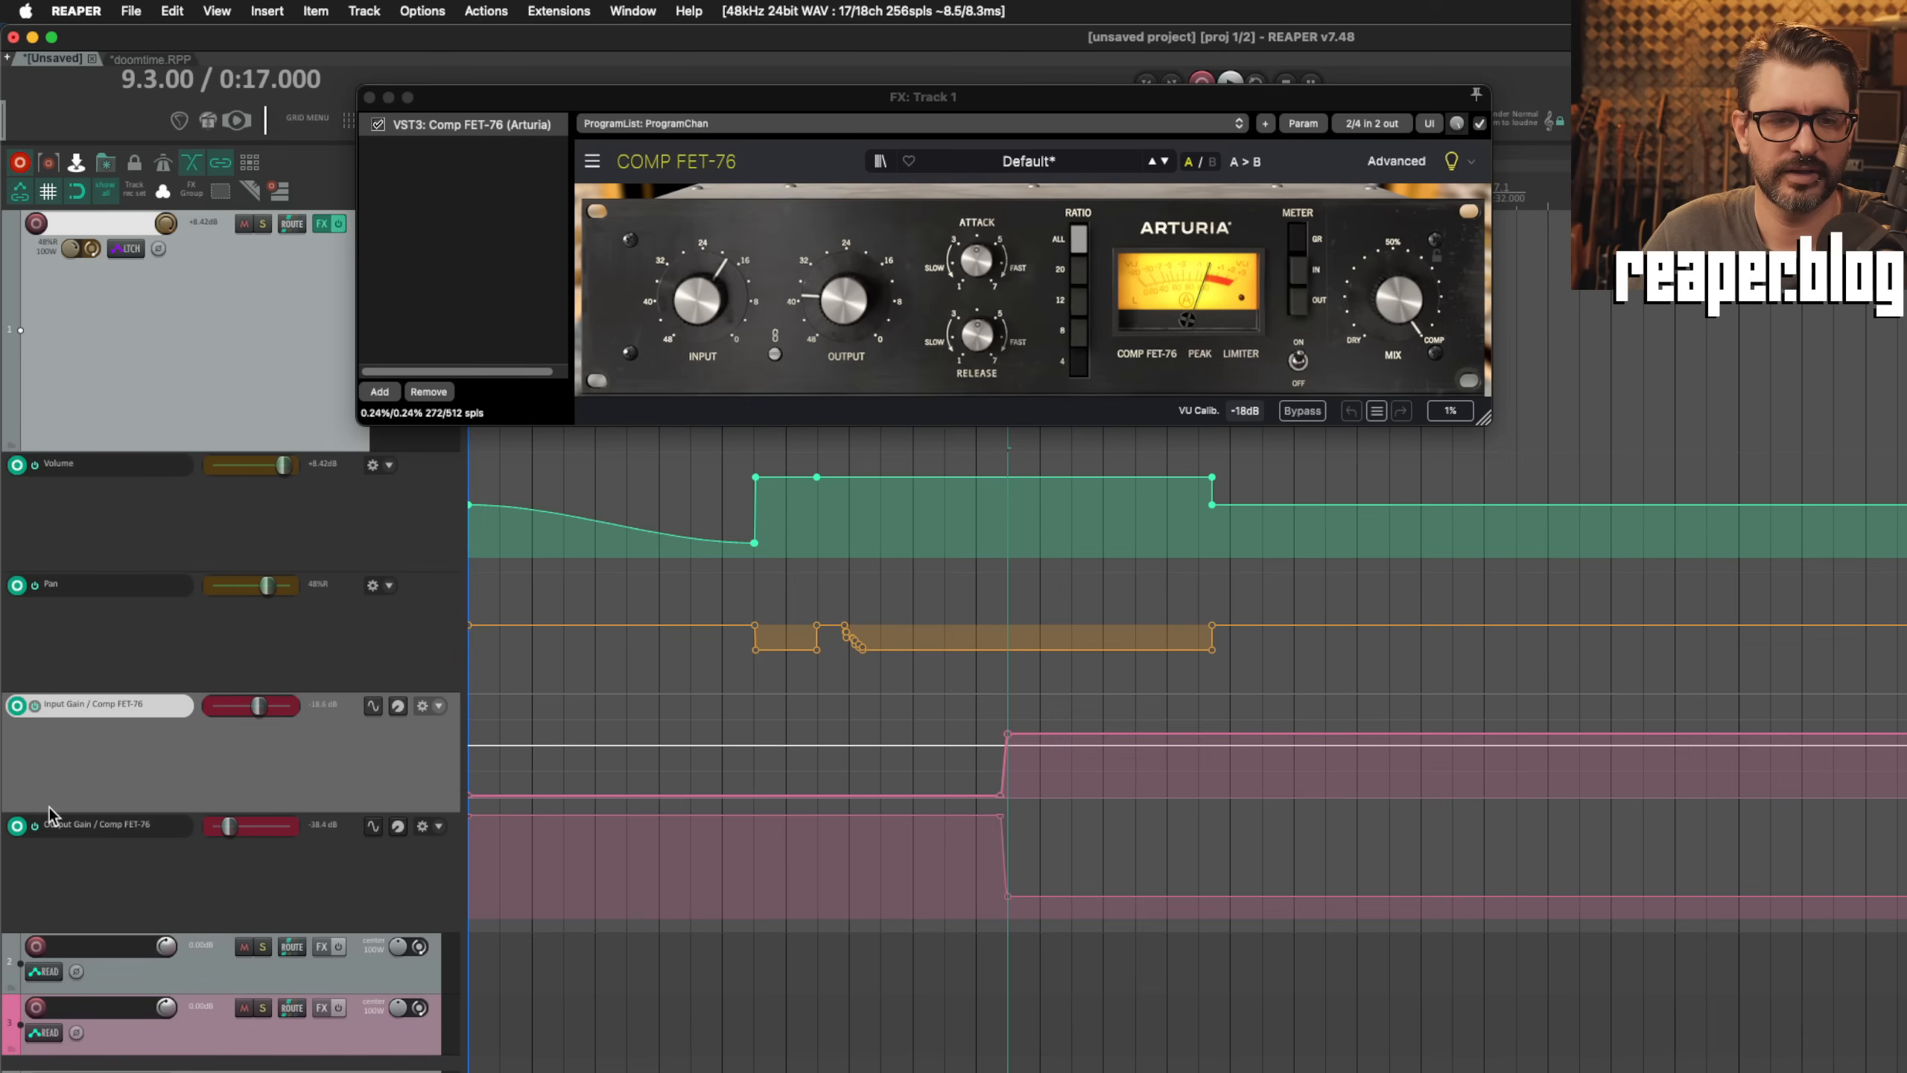
click(17, 706)
click(16, 707)
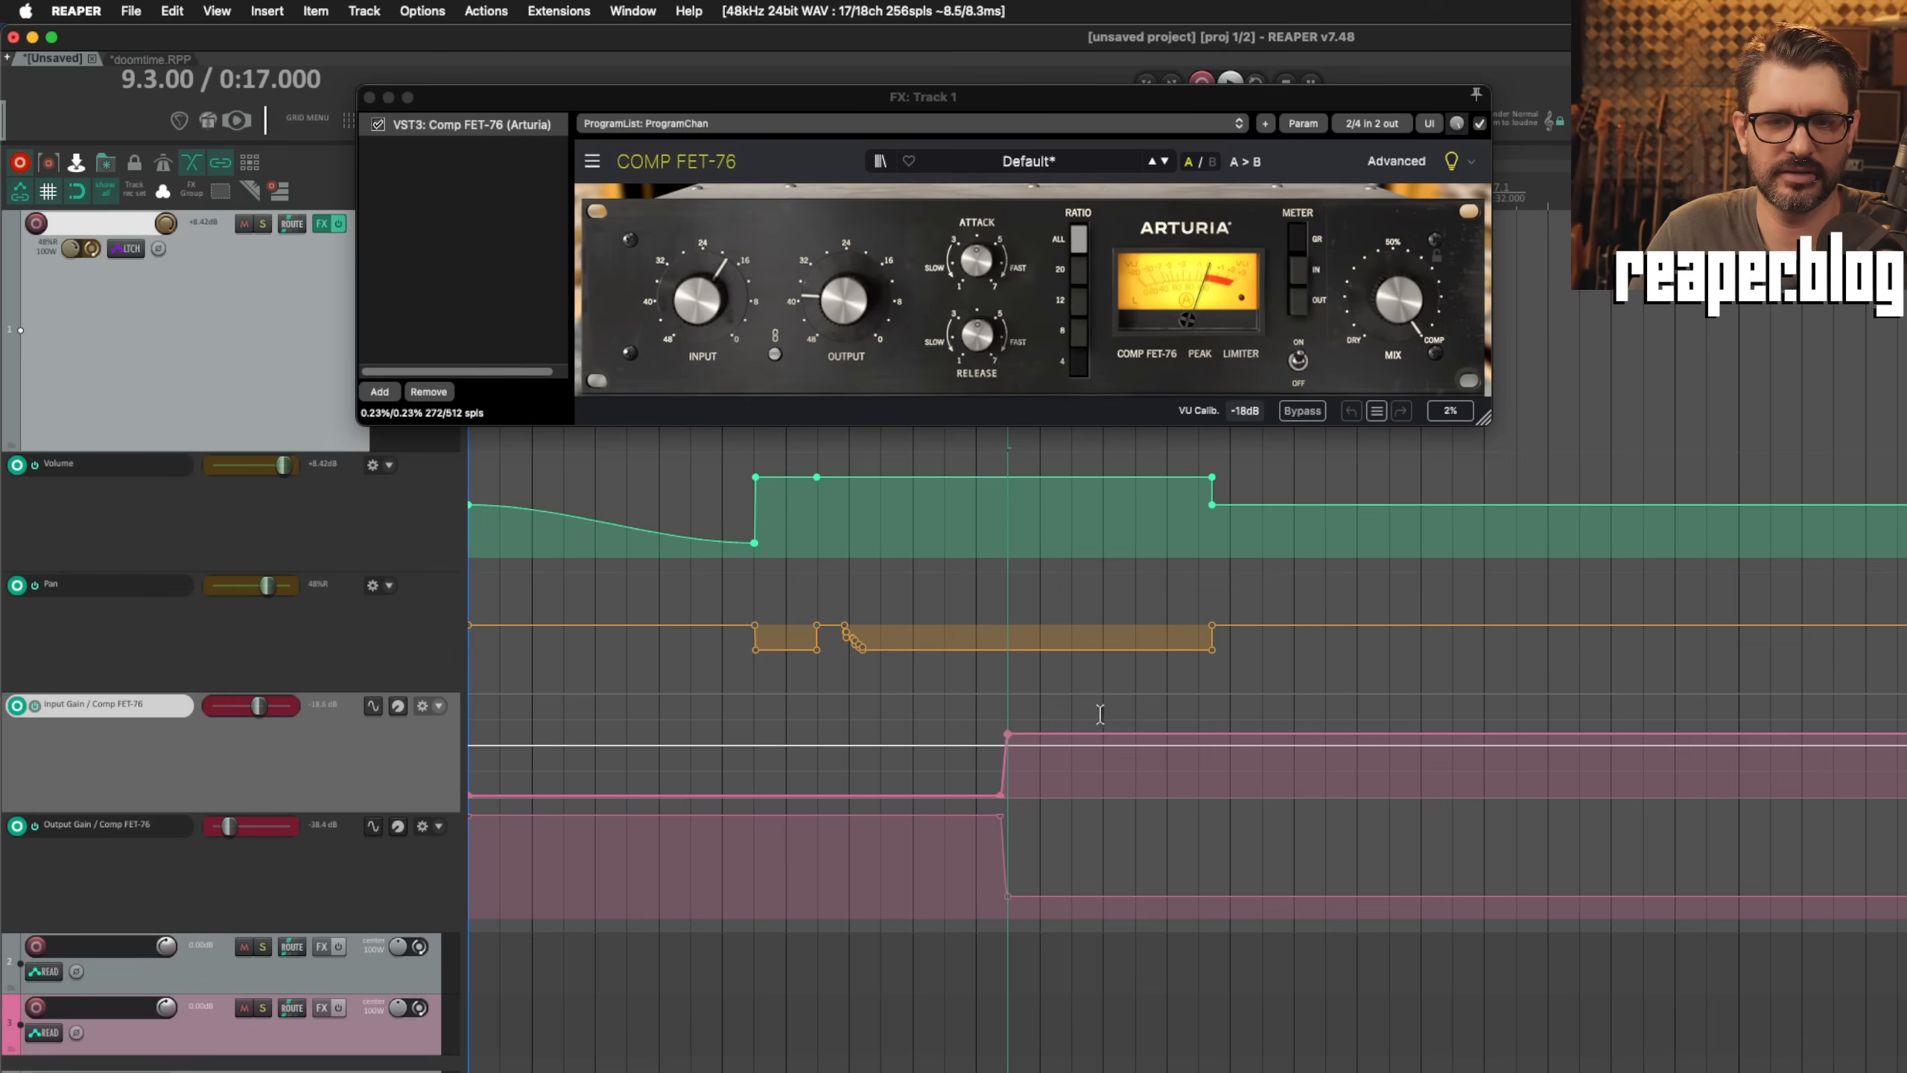
click(16, 706)
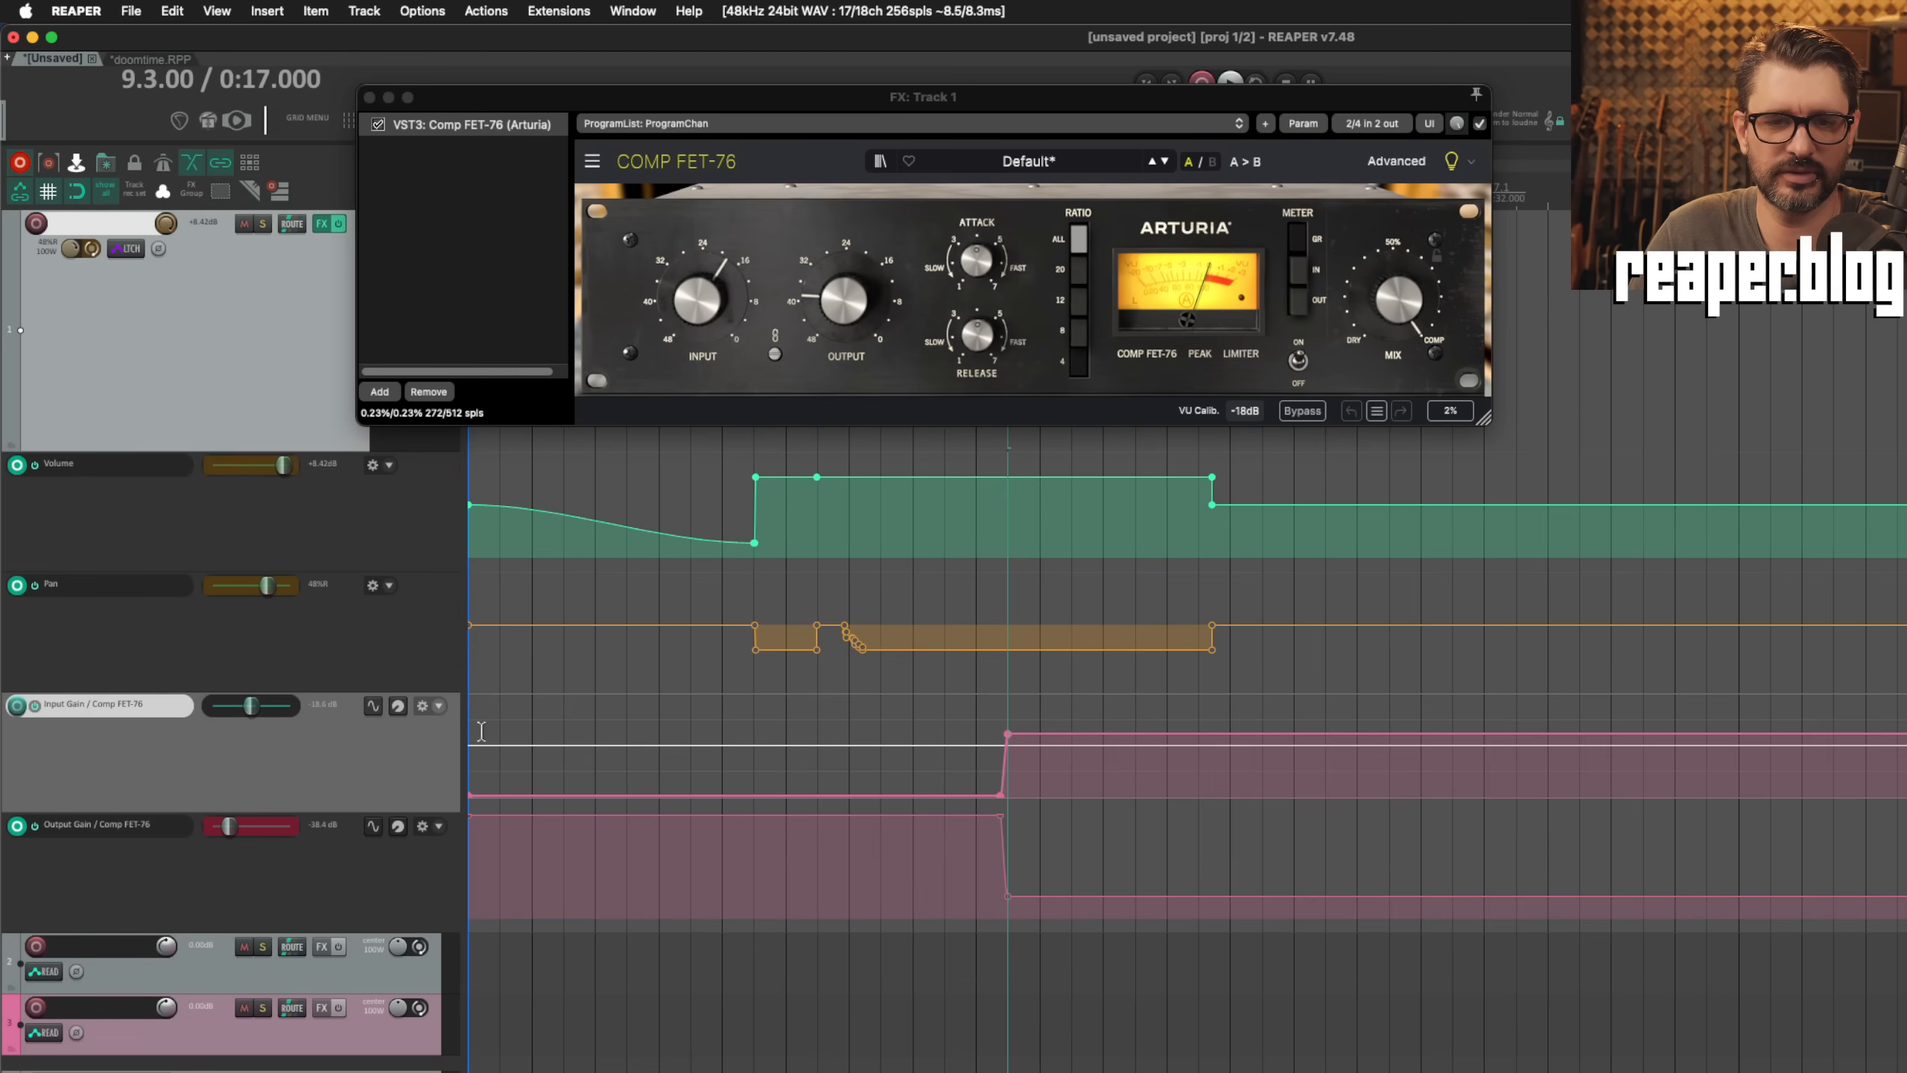
Step: Try turning the compressor's Input knob with its envelope disarmed, and play briefly from 9.3.00 before stopping
drag(697, 300, 693, 320)
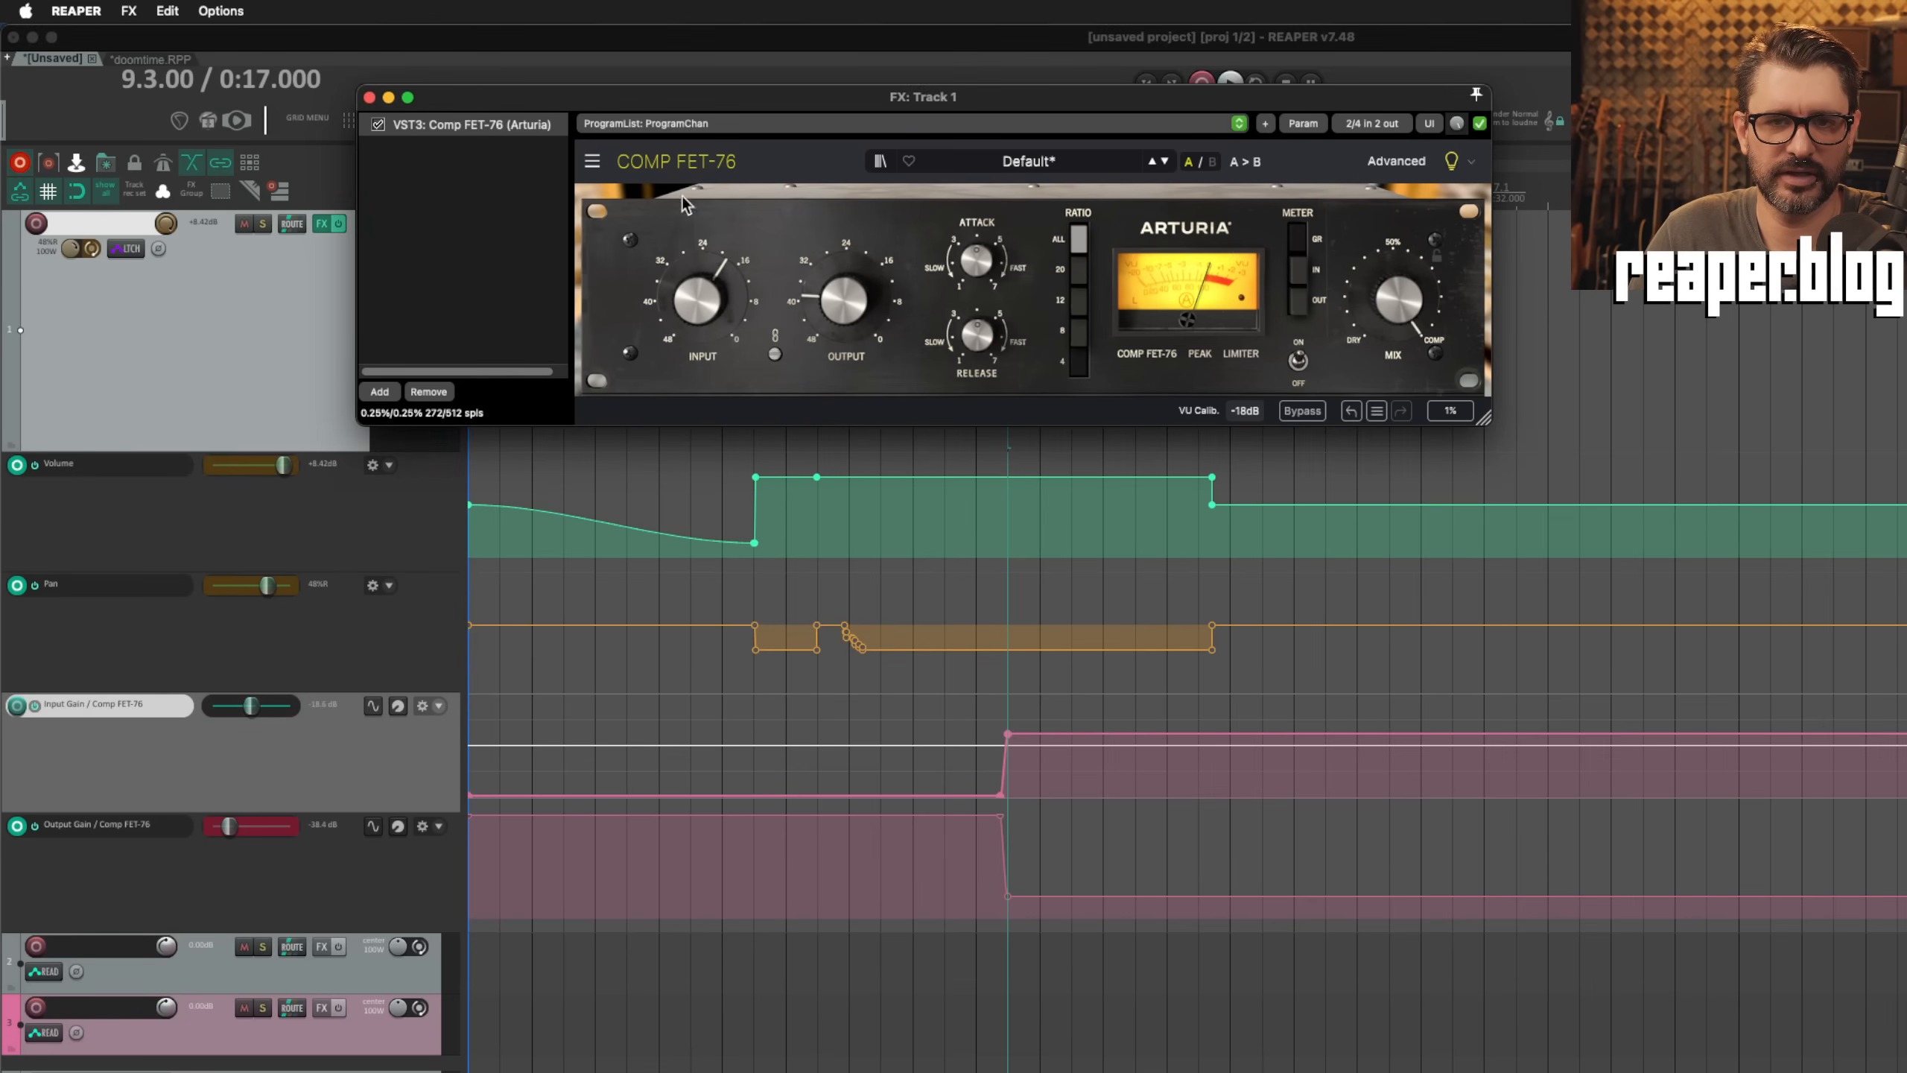
key(space)
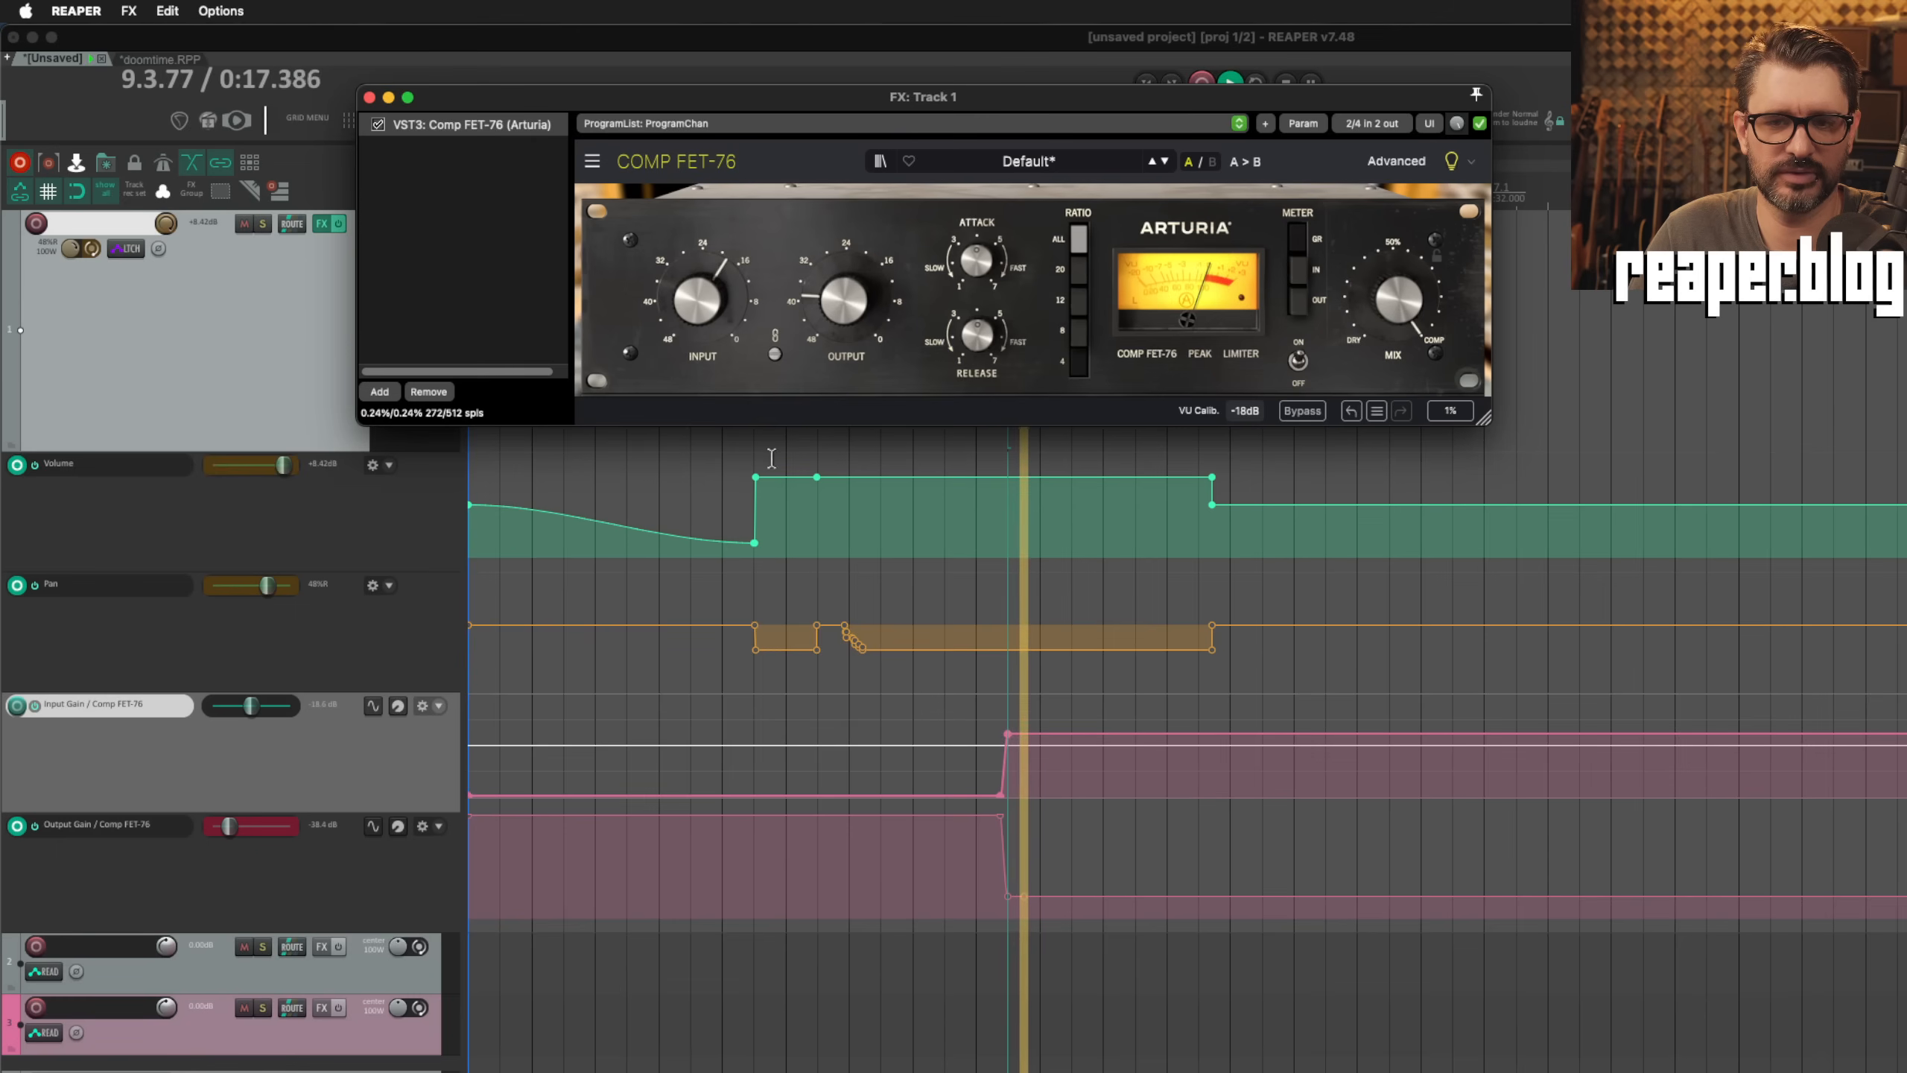
key(space)
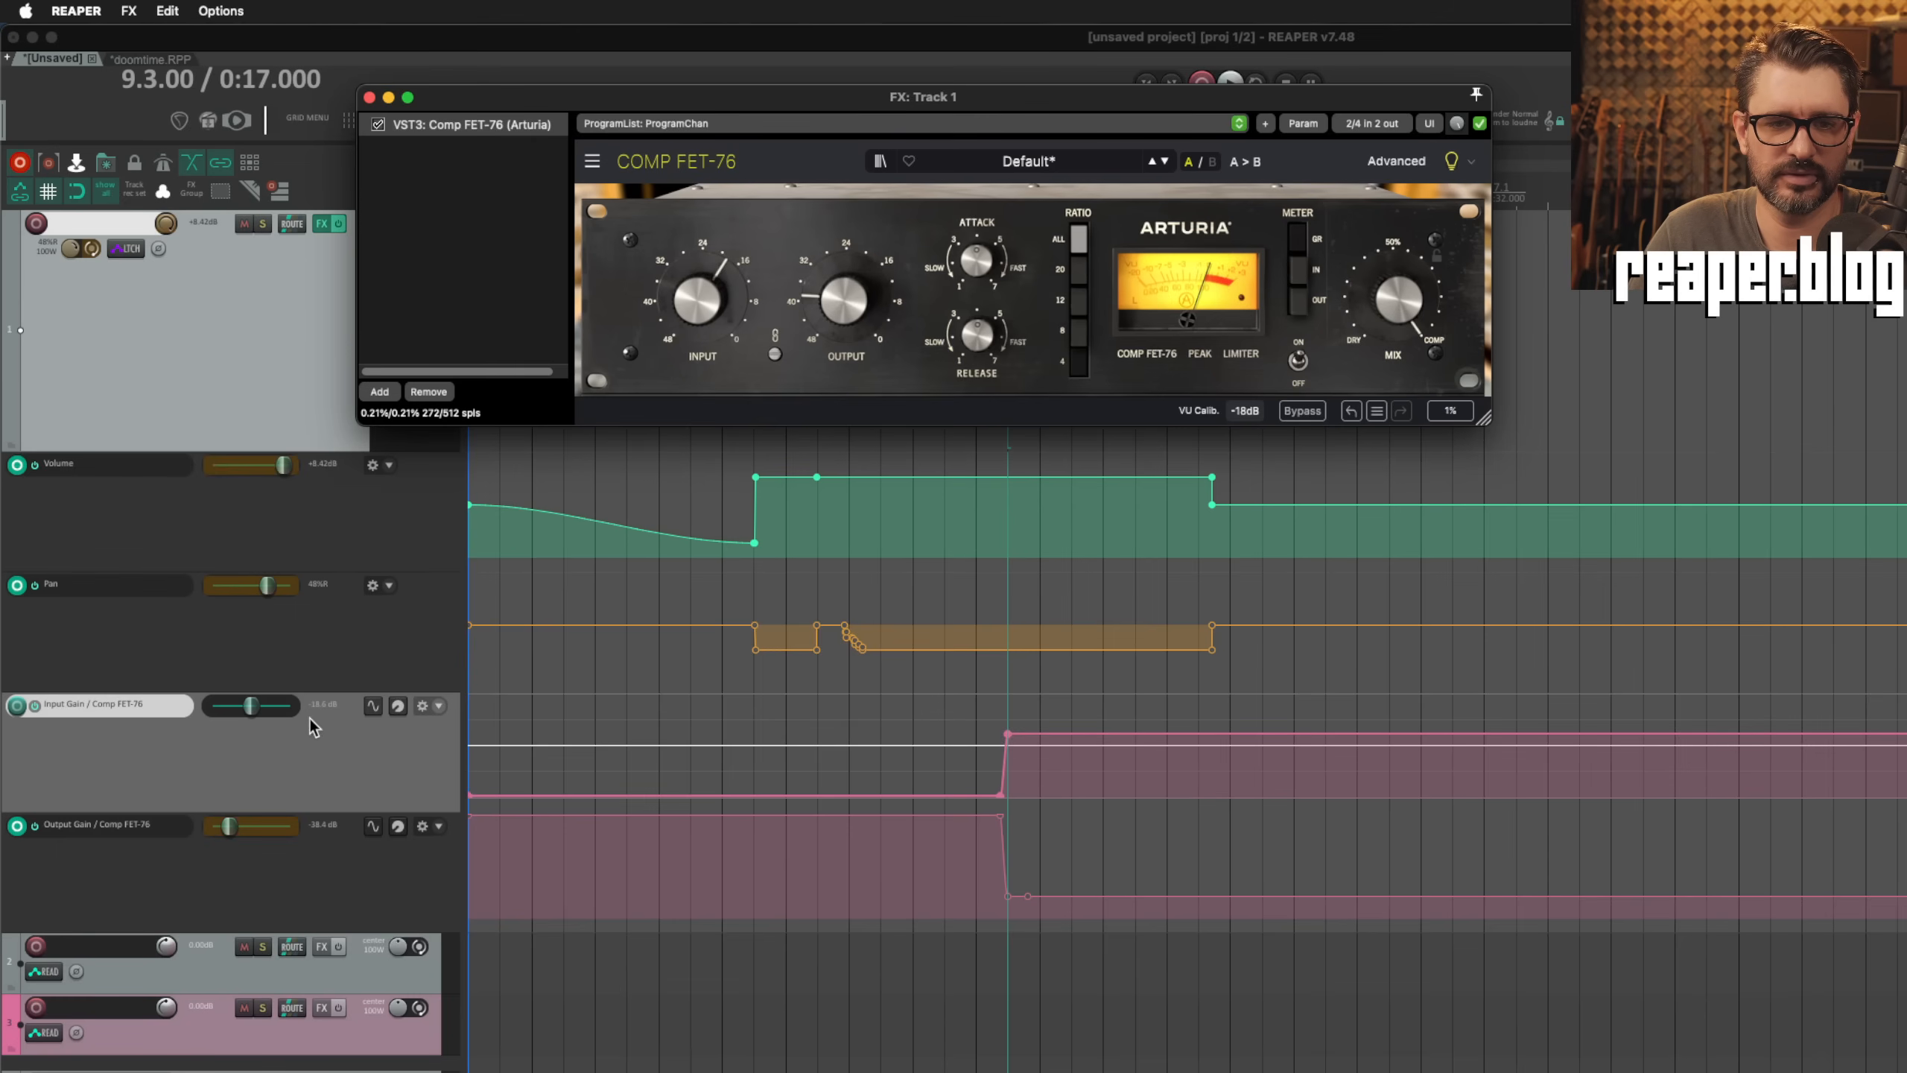
Step: Raise the entire disarmed Input Gain envelope with its fader, lower it within a time selection starting at 12.1.00, and clear the selection
mouse_move(251, 706)
mouse_down()
mouse_move(302, 719)
mouse_move(220, 716)
mouse_move(266, 718)
mouse_up()
drag(1592, 786, 1586, 781)
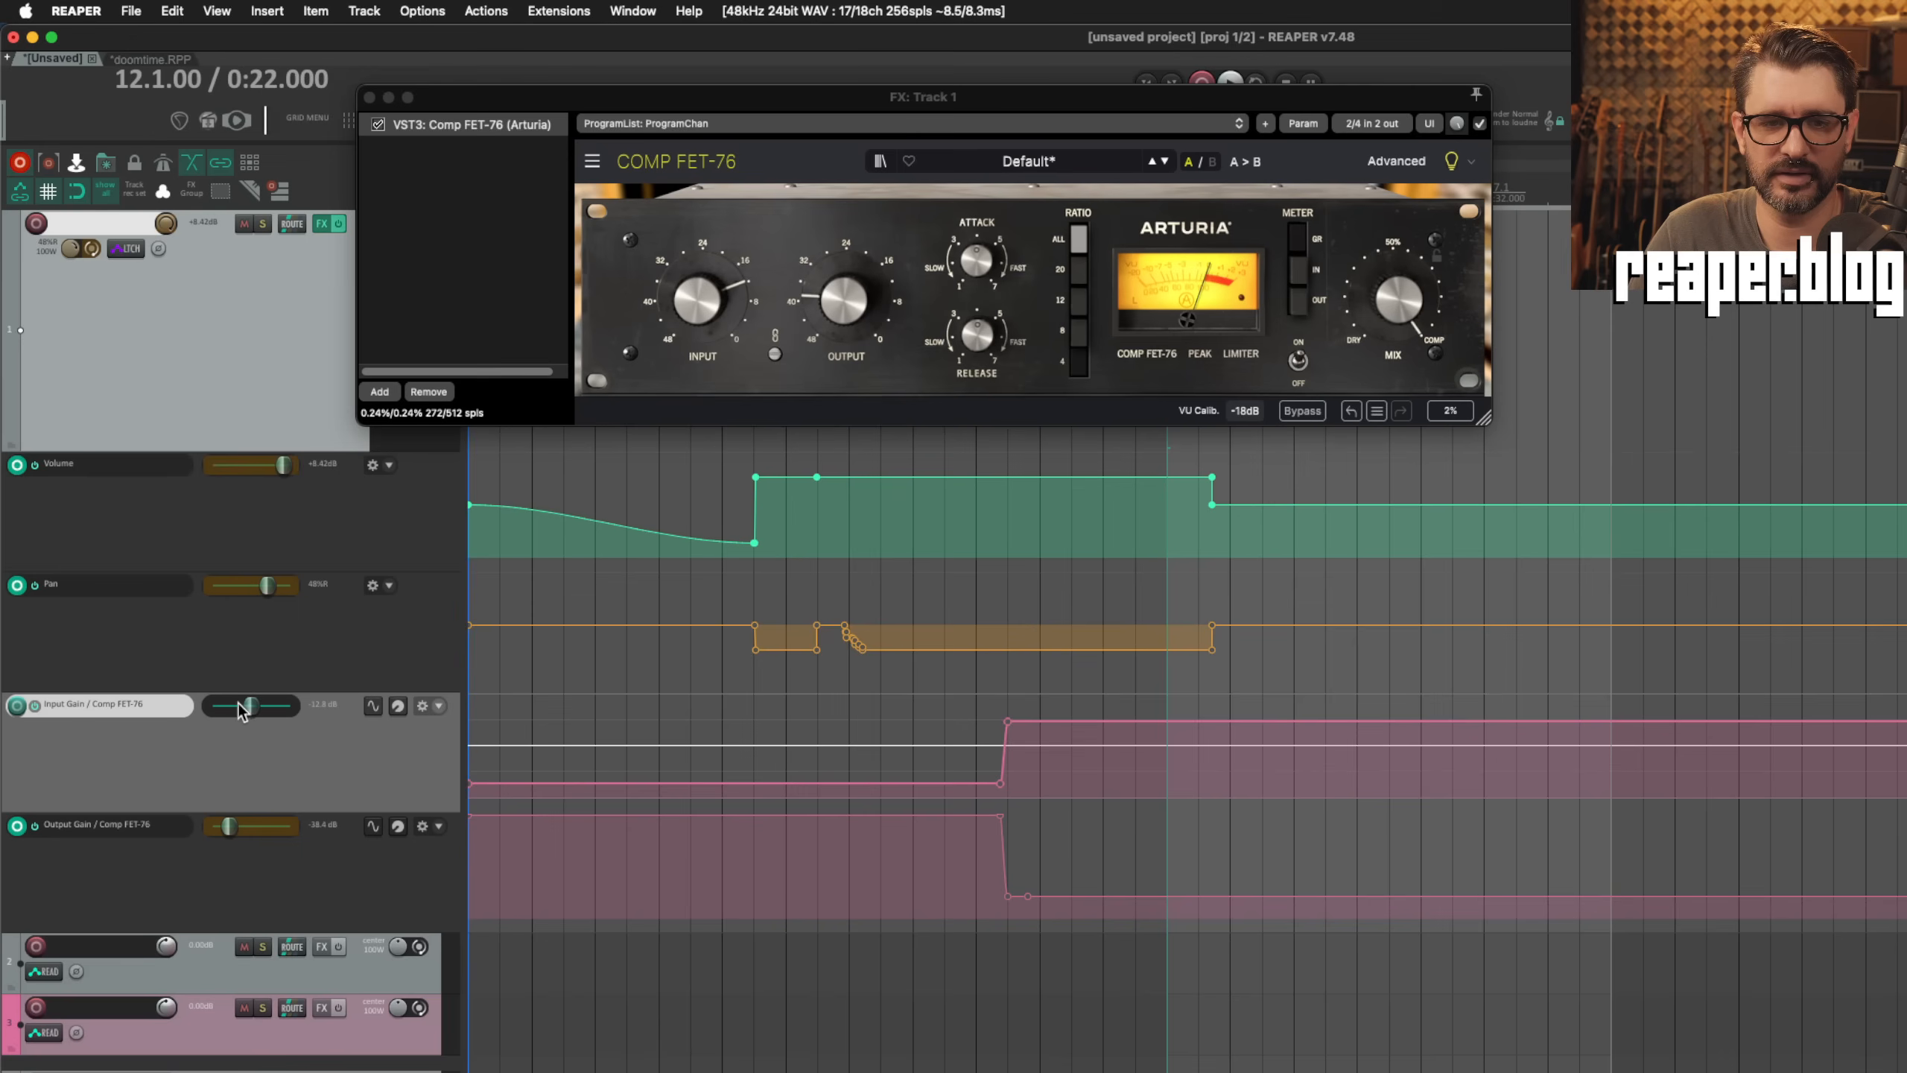
mouse_move(248, 709)
mouse_down()
mouse_move(213, 709)
mouse_move(237, 712)
mouse_up()
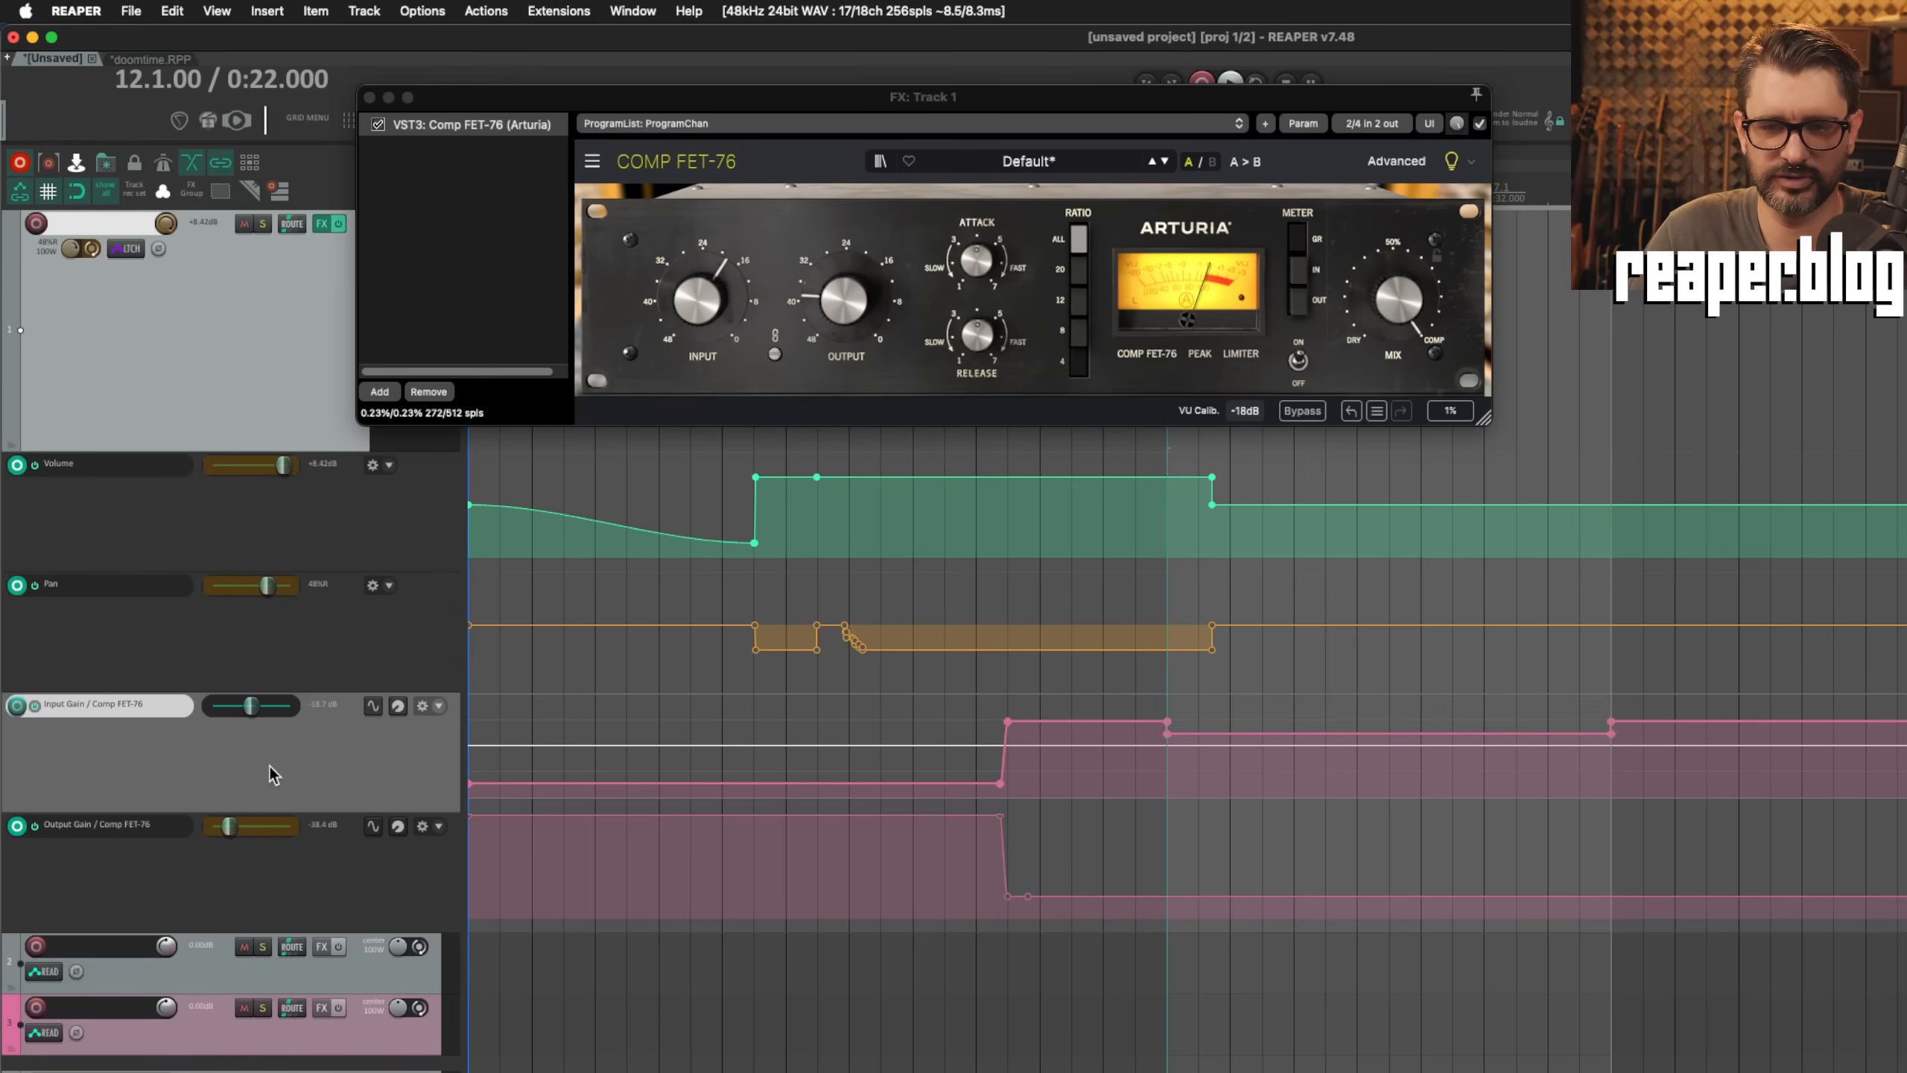
click(1225, 769)
key(Escape)
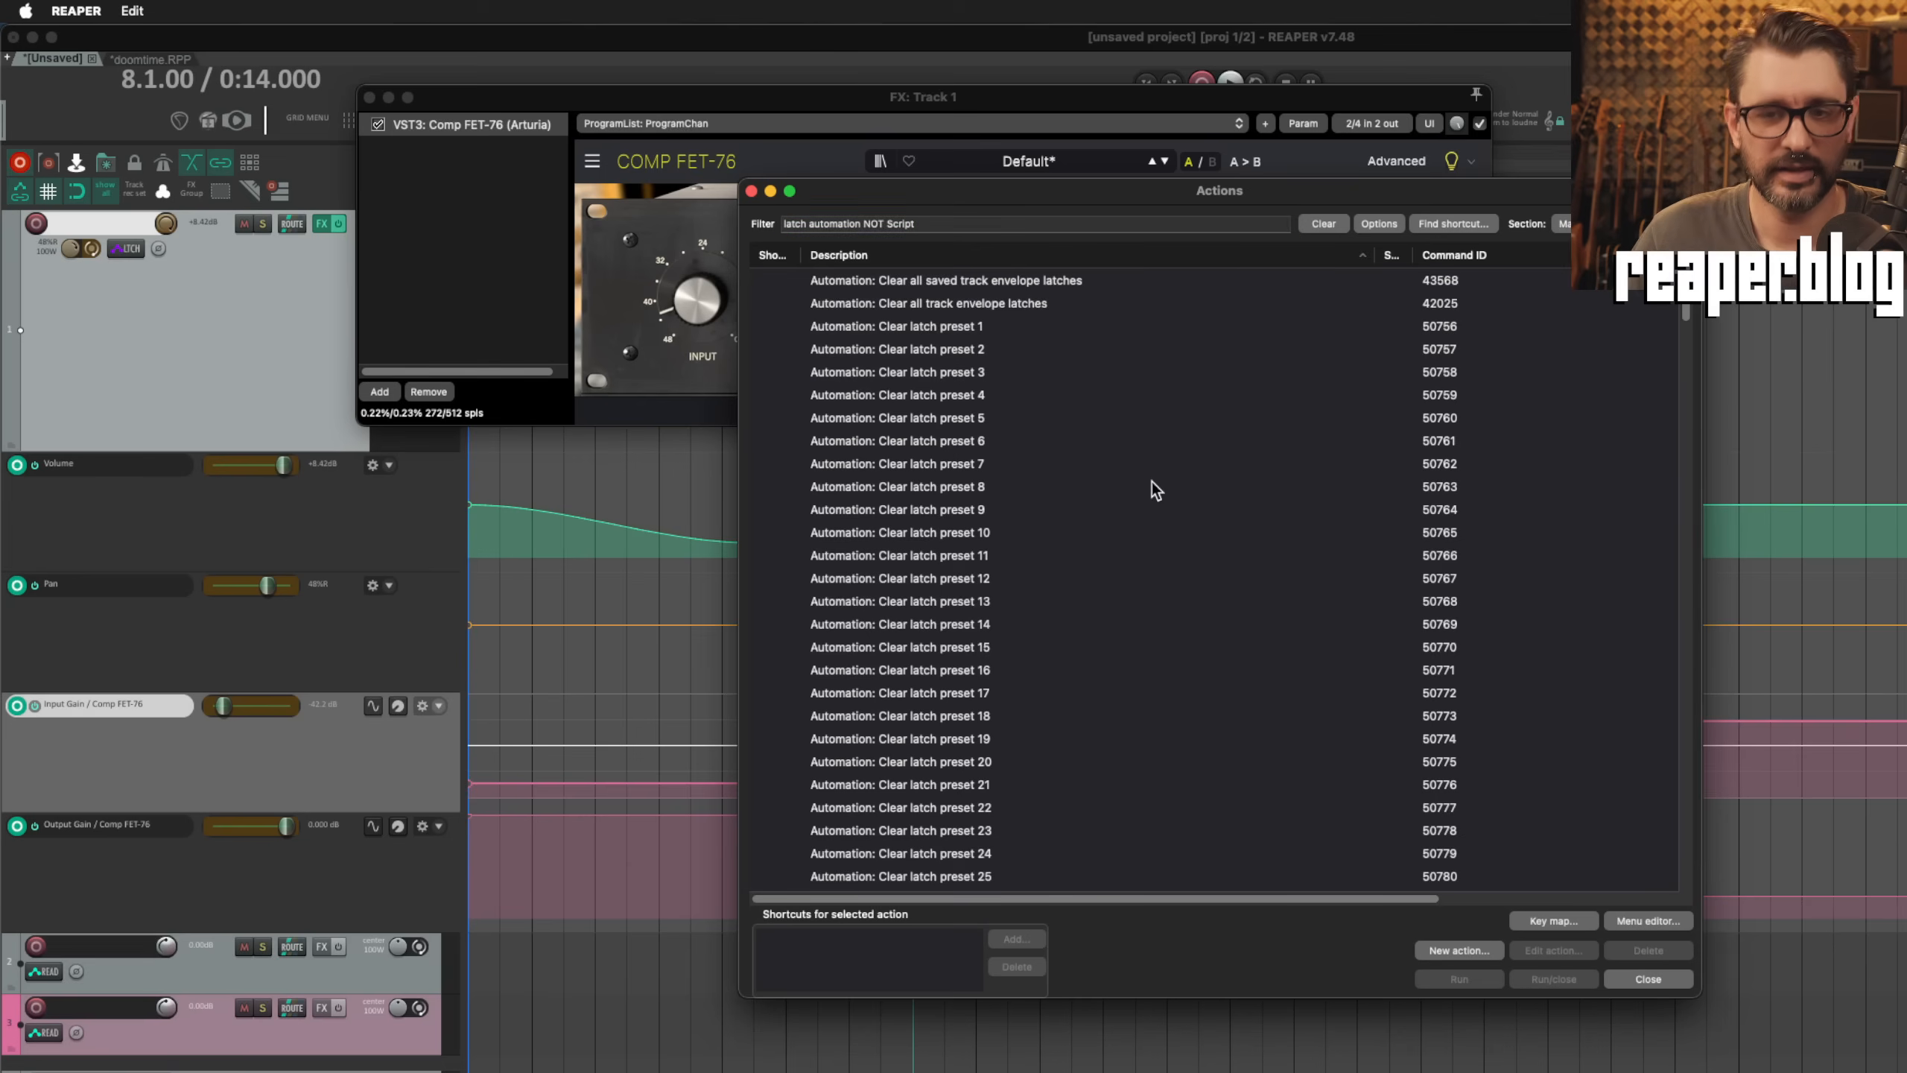
Step: Examine the actions filtered by "latch automation NOT Script", covering clearing latches and loading latch presets for all or selected tracks
click(1152, 486)
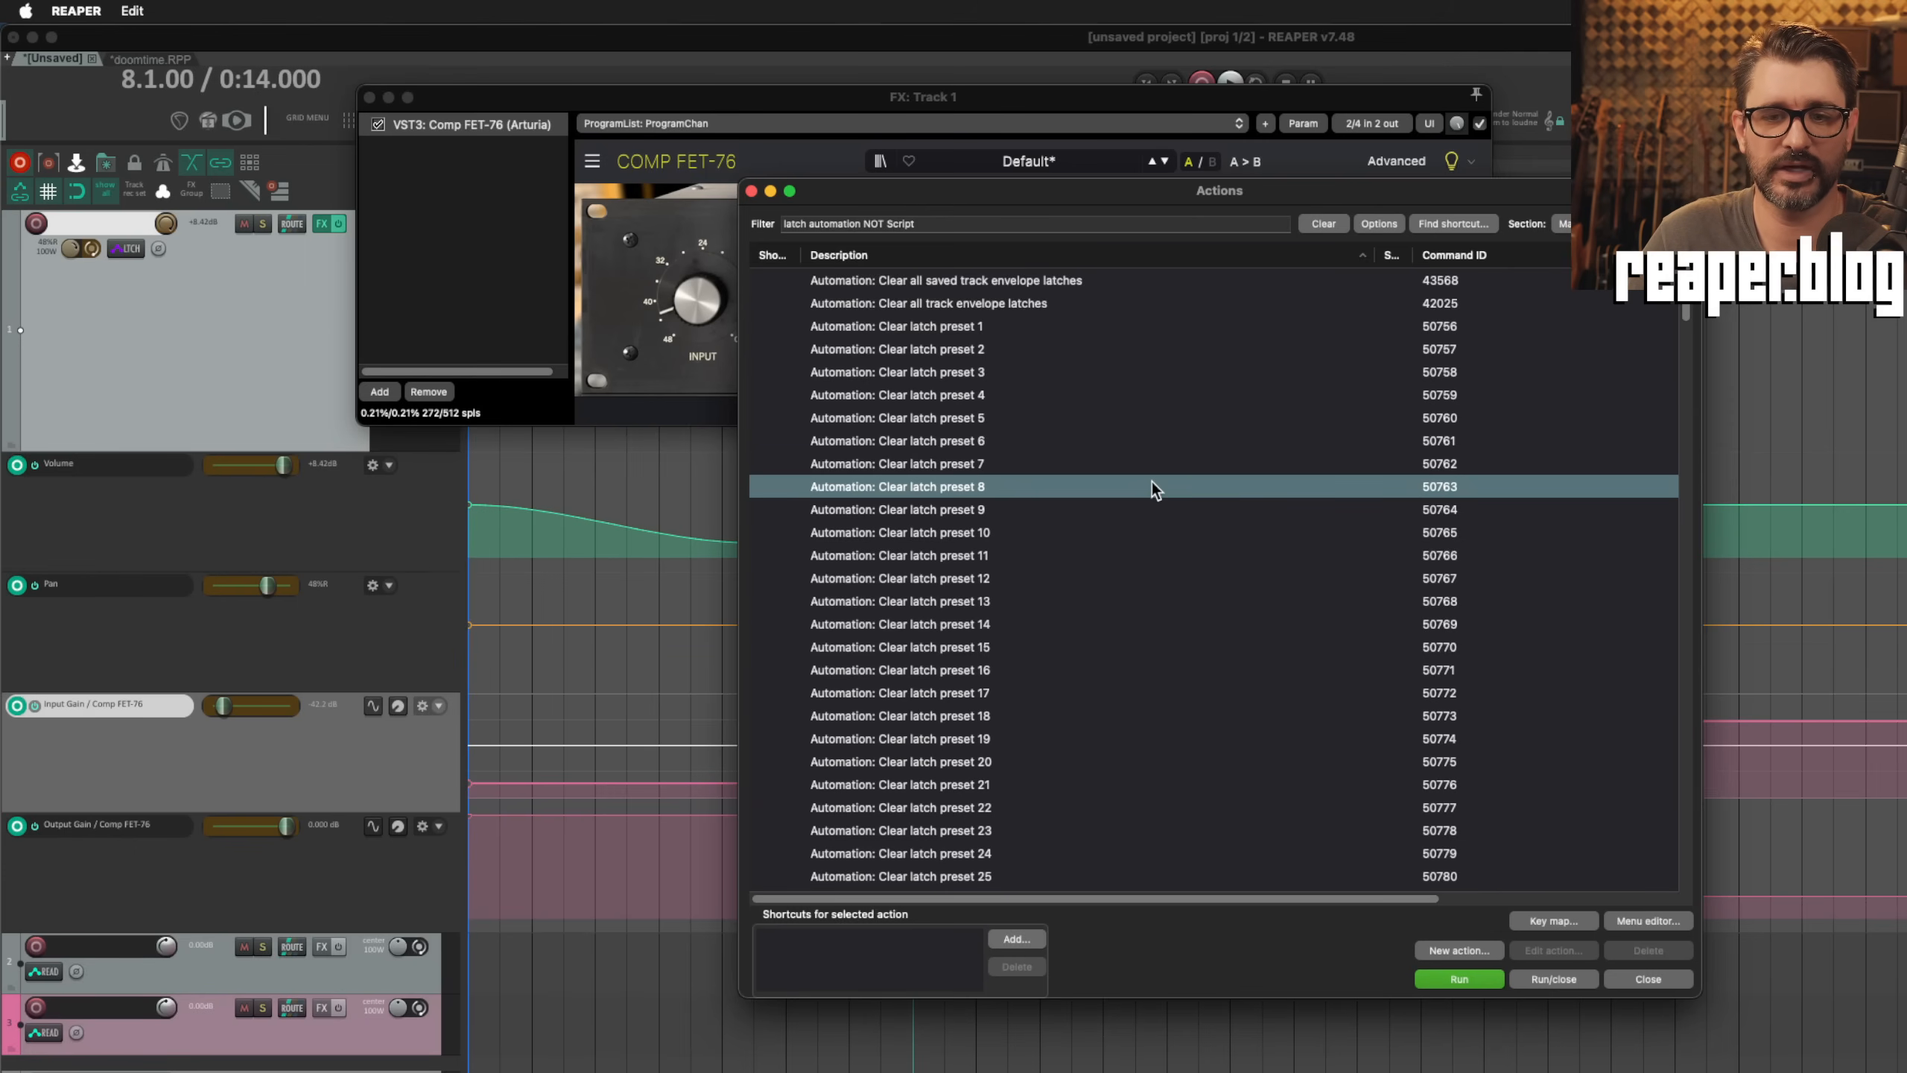
scroll(1079, 648, down, 10)
scroll(1079, 648, down, 8)
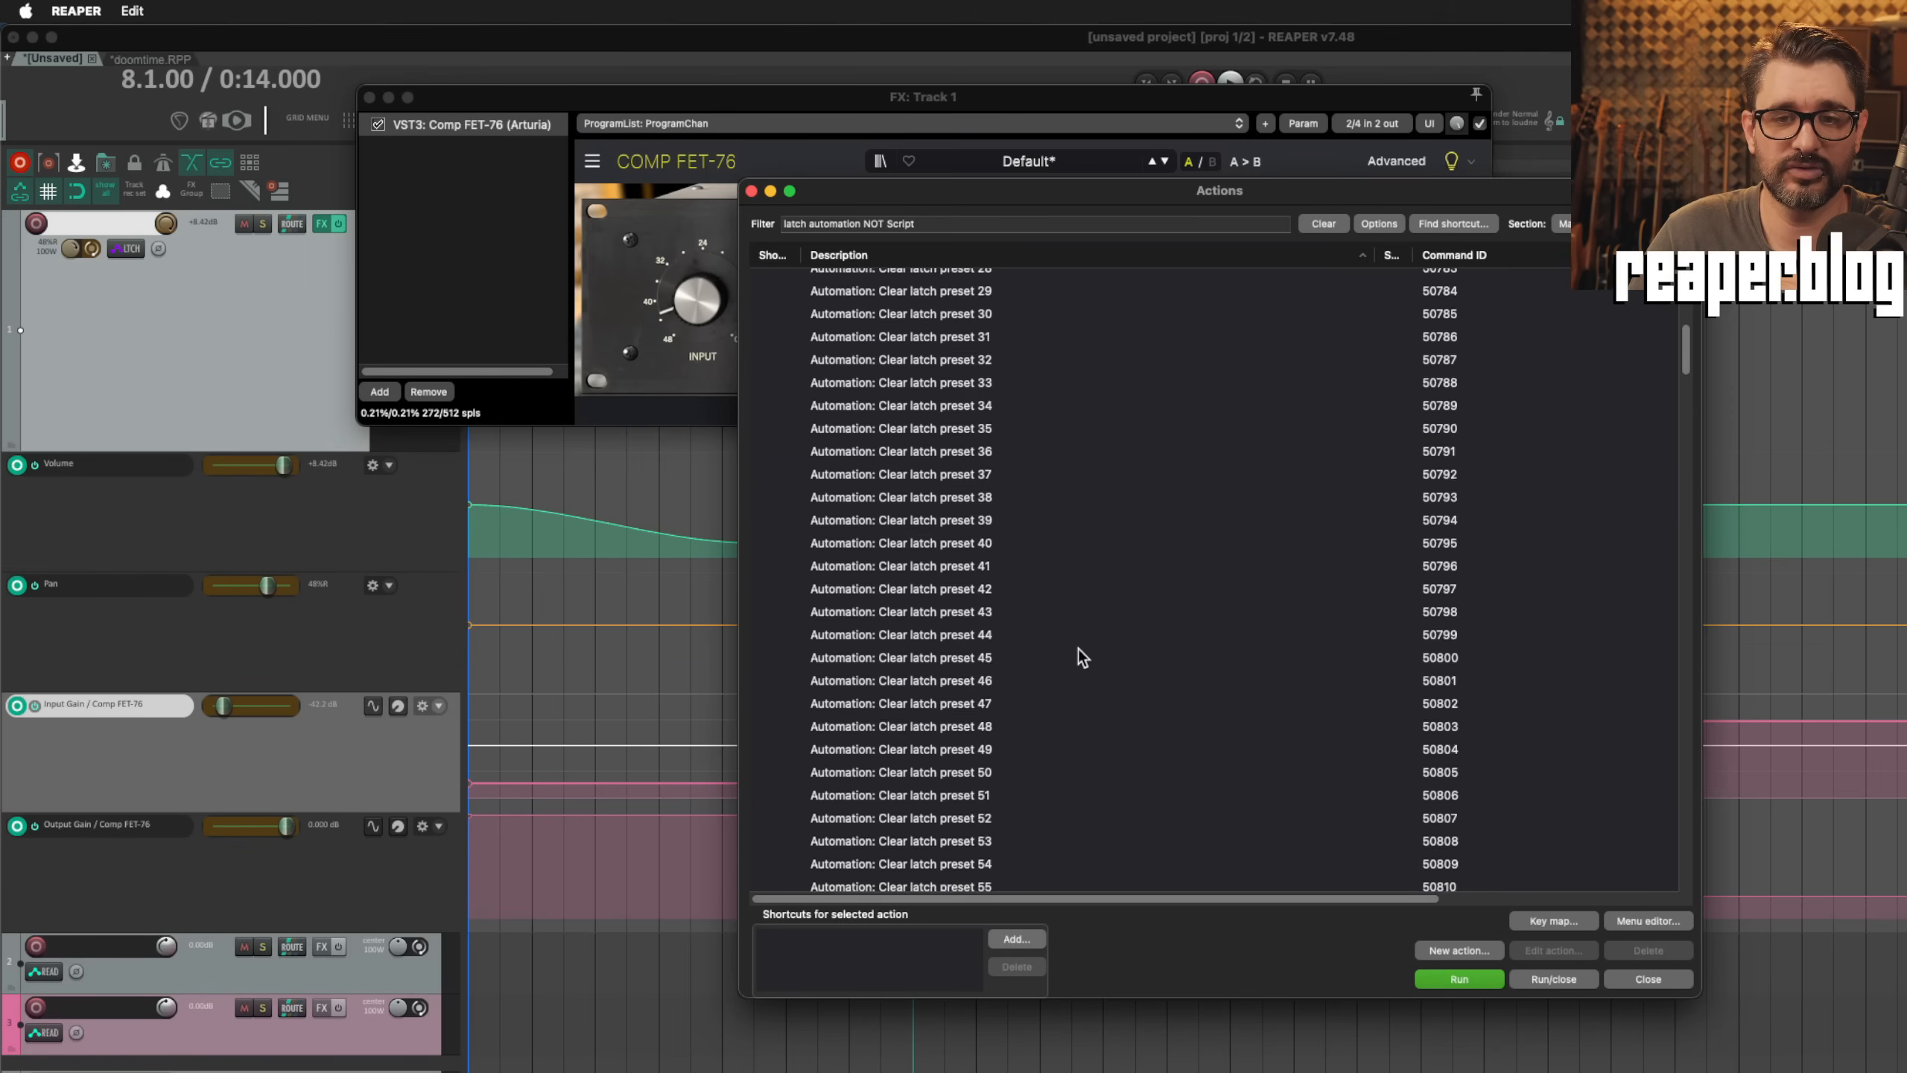
scroll(1077, 647, down, 4)
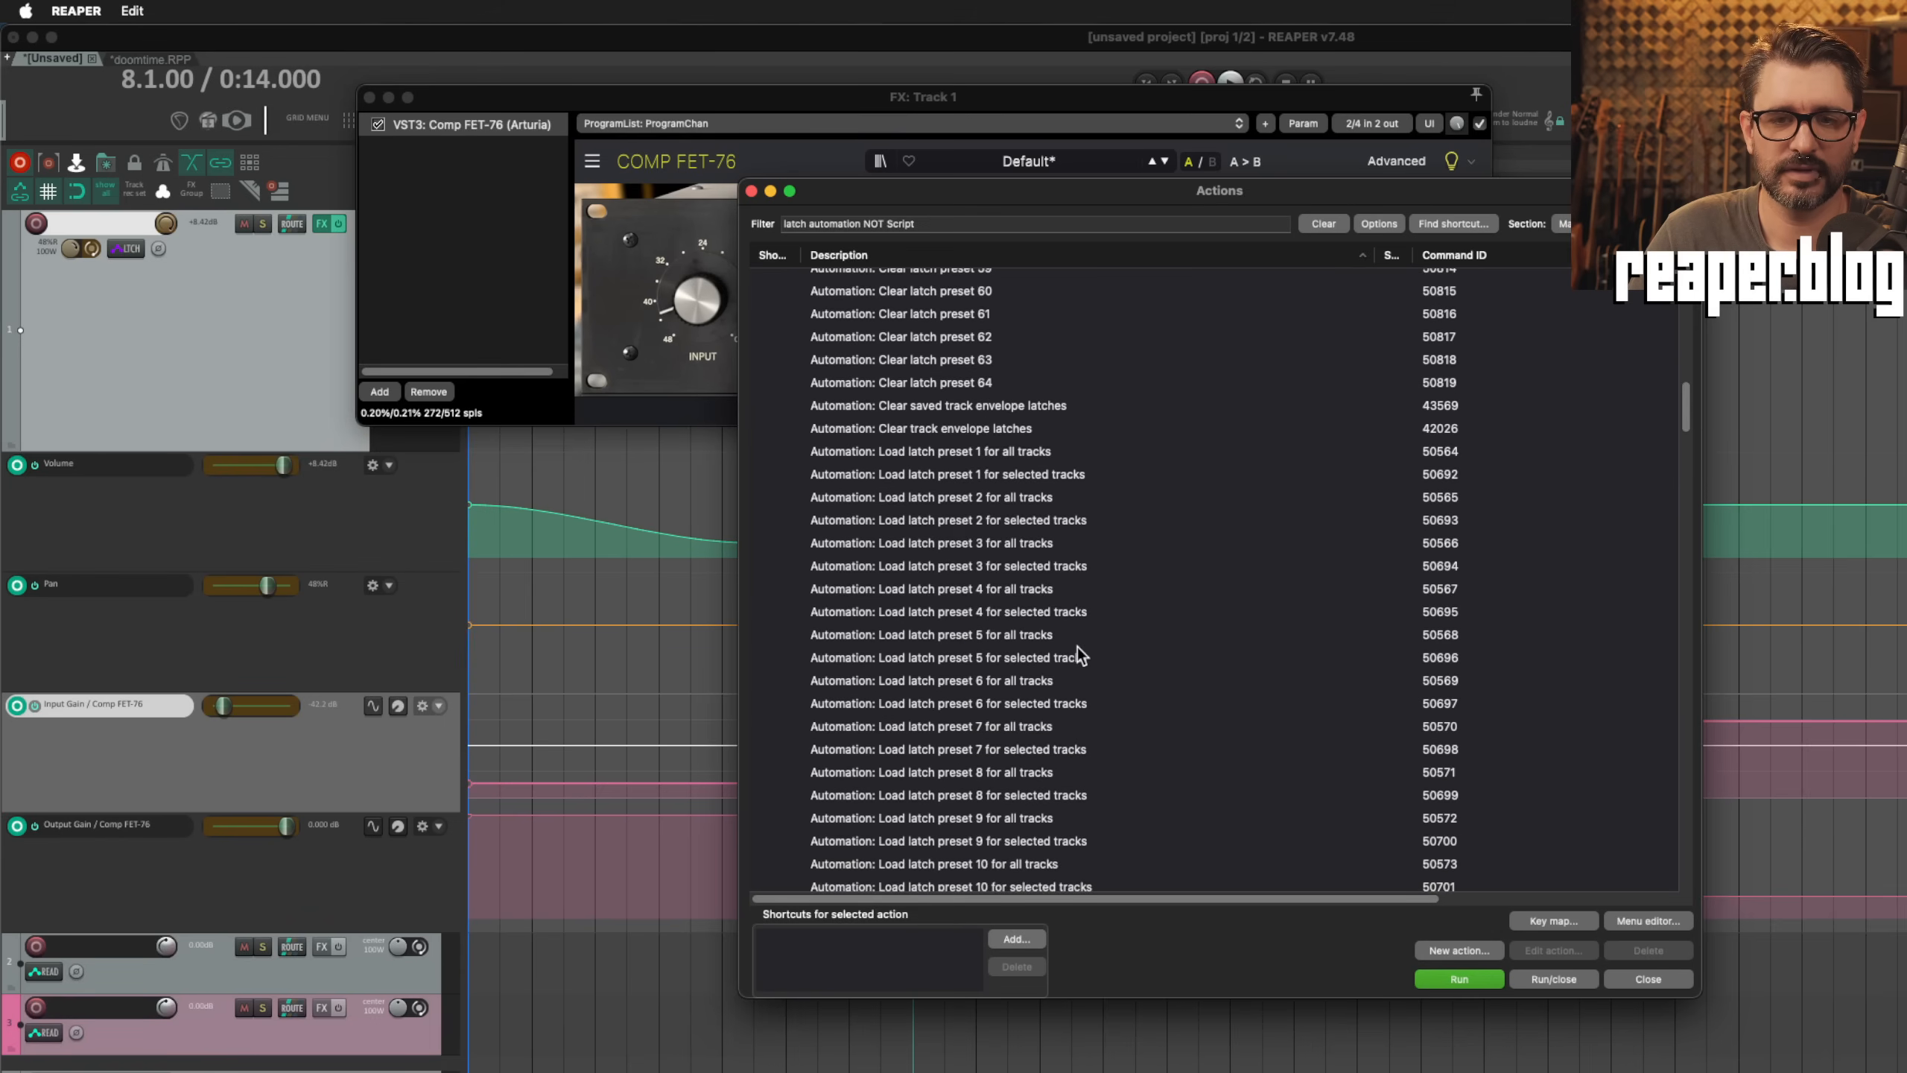
scroll(1078, 647, down, 1)
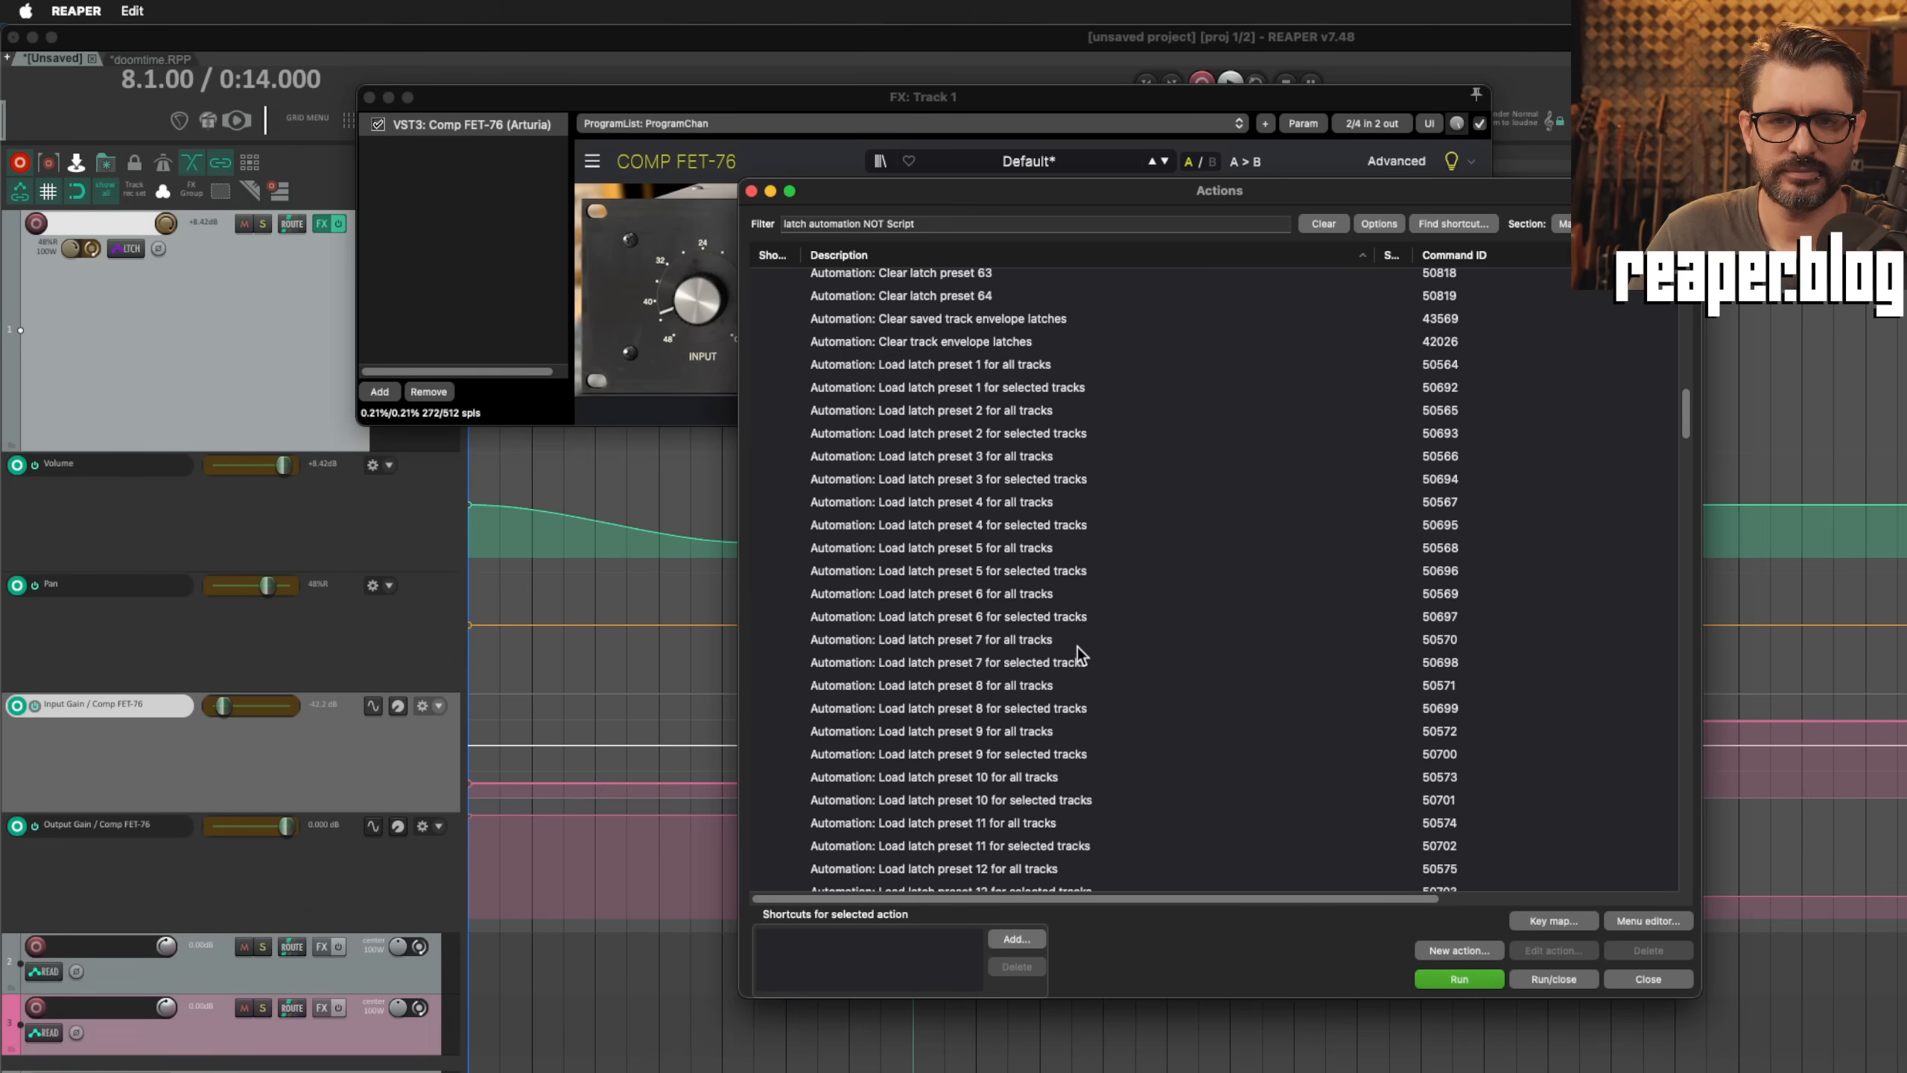
scroll(1077, 647, down, 1)
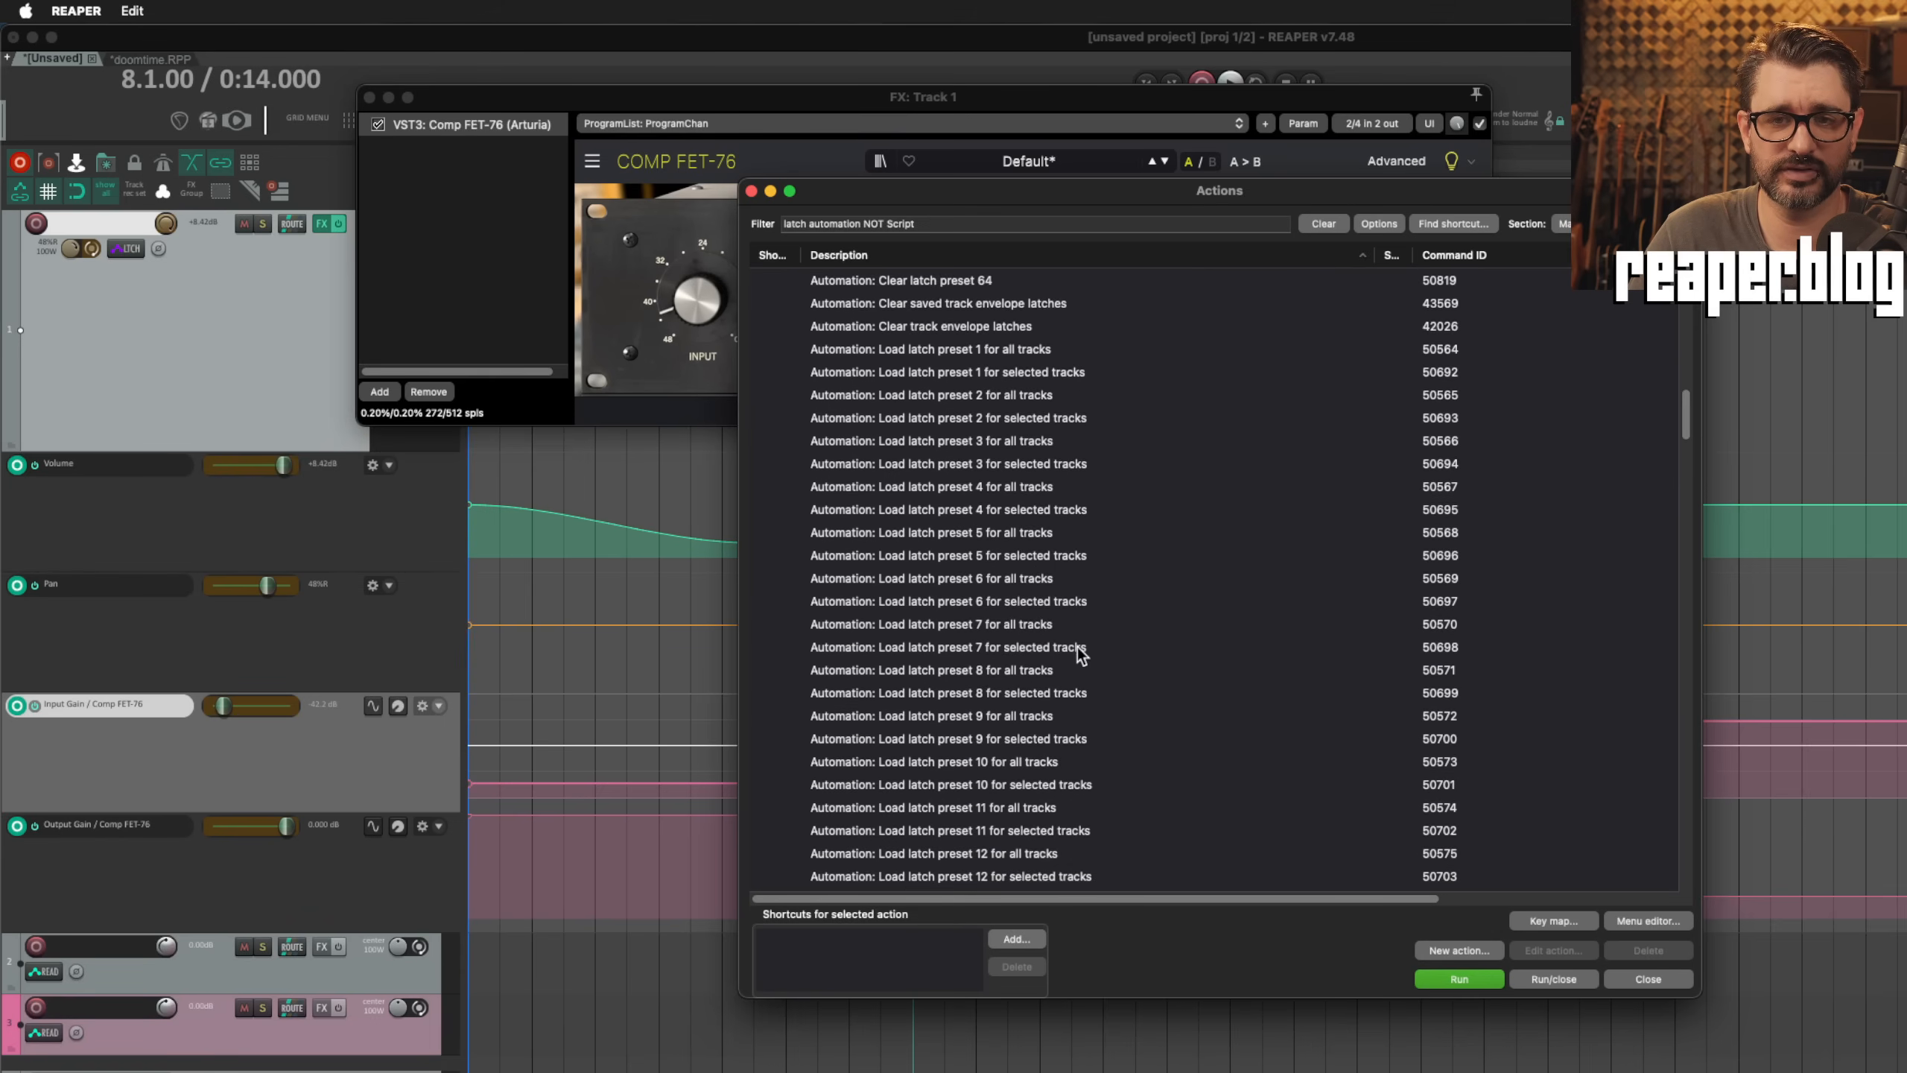
click(993, 351)
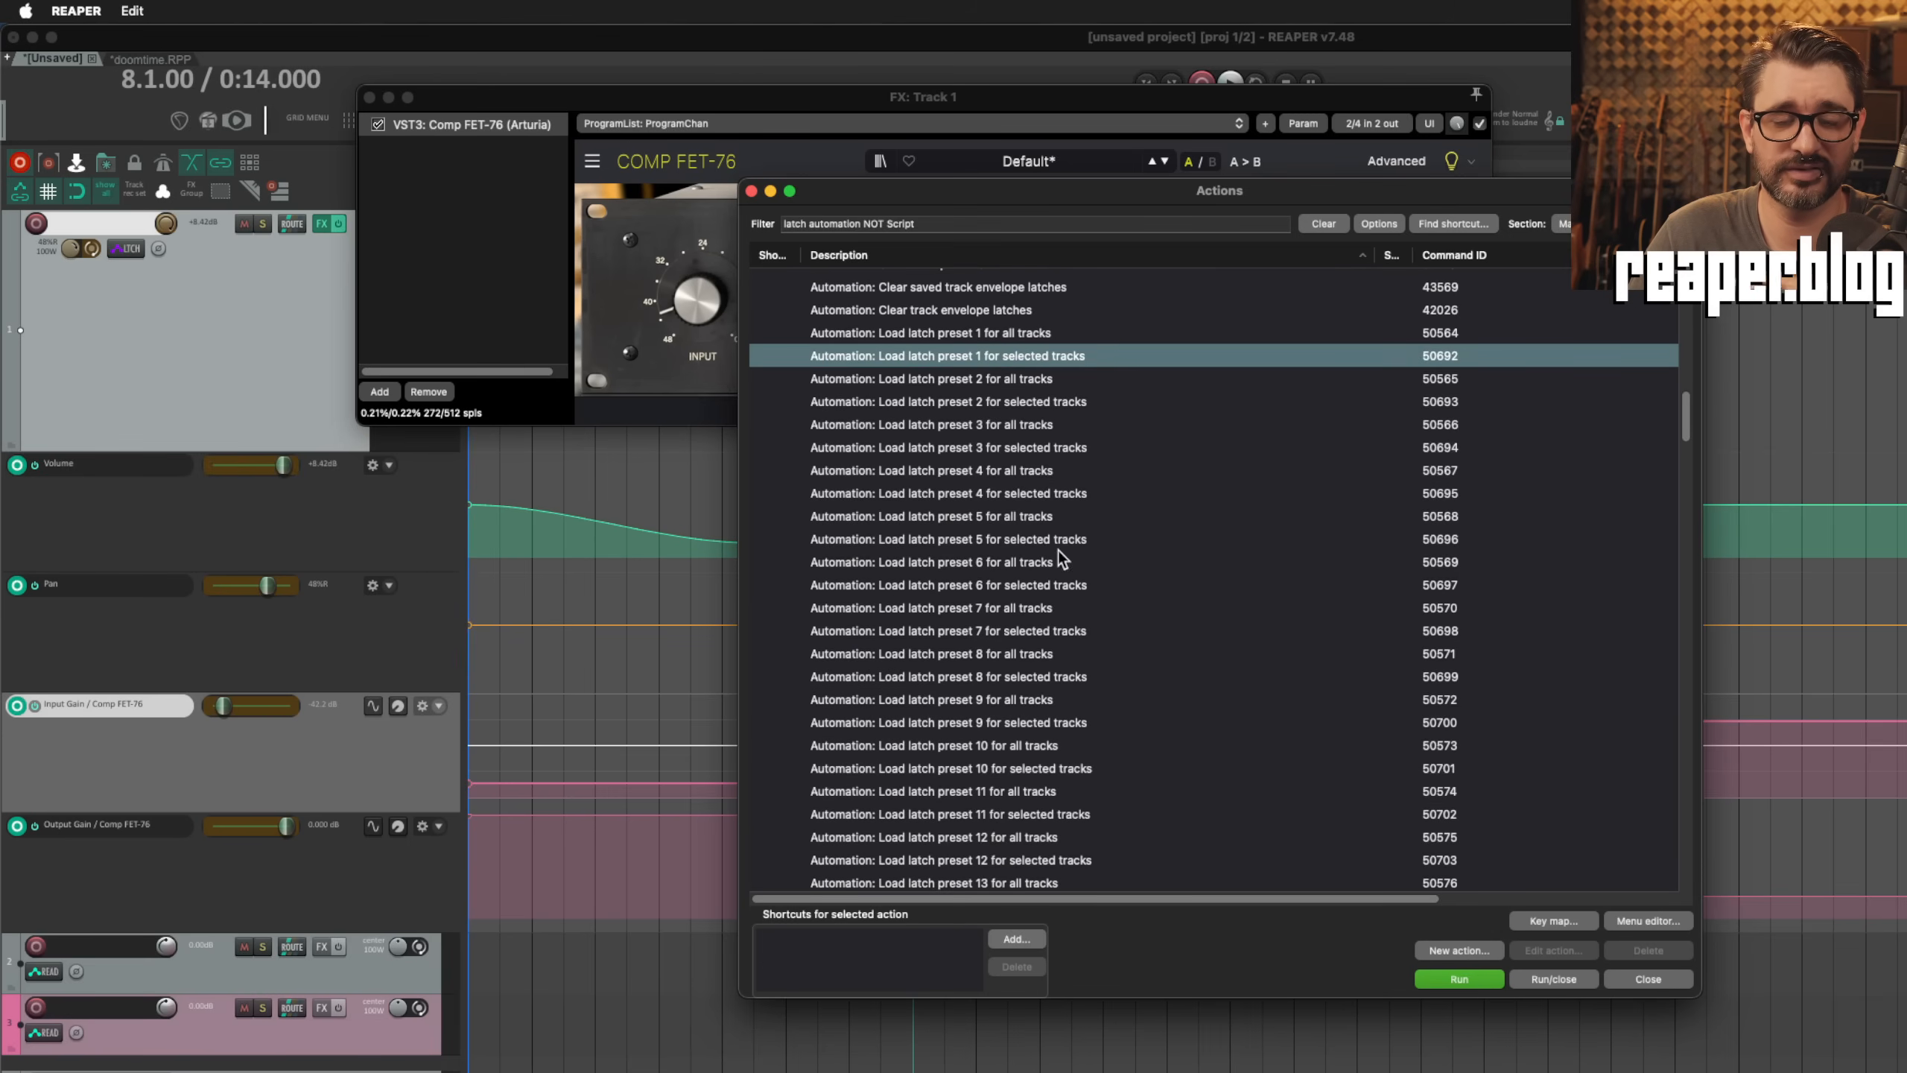
scroll(1034, 585, down, 5)
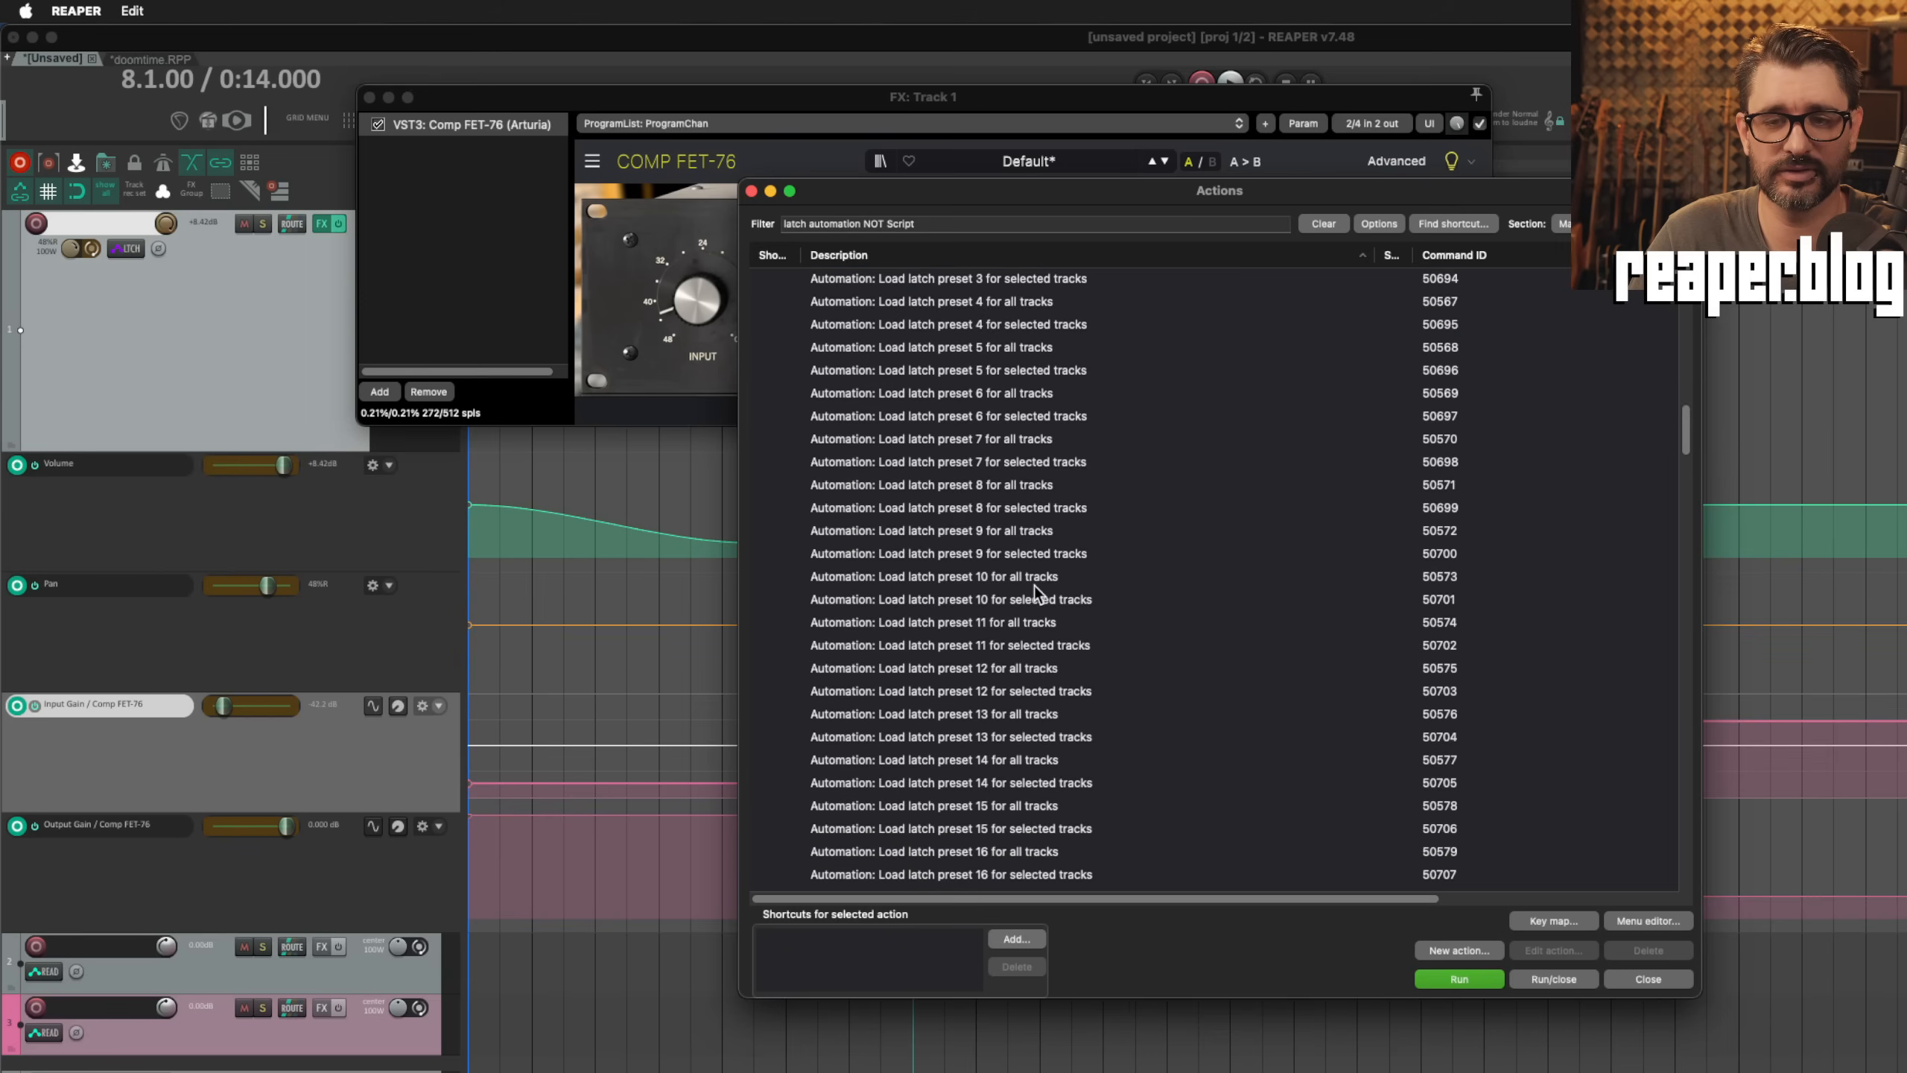
scroll(1034, 585, down, 20)
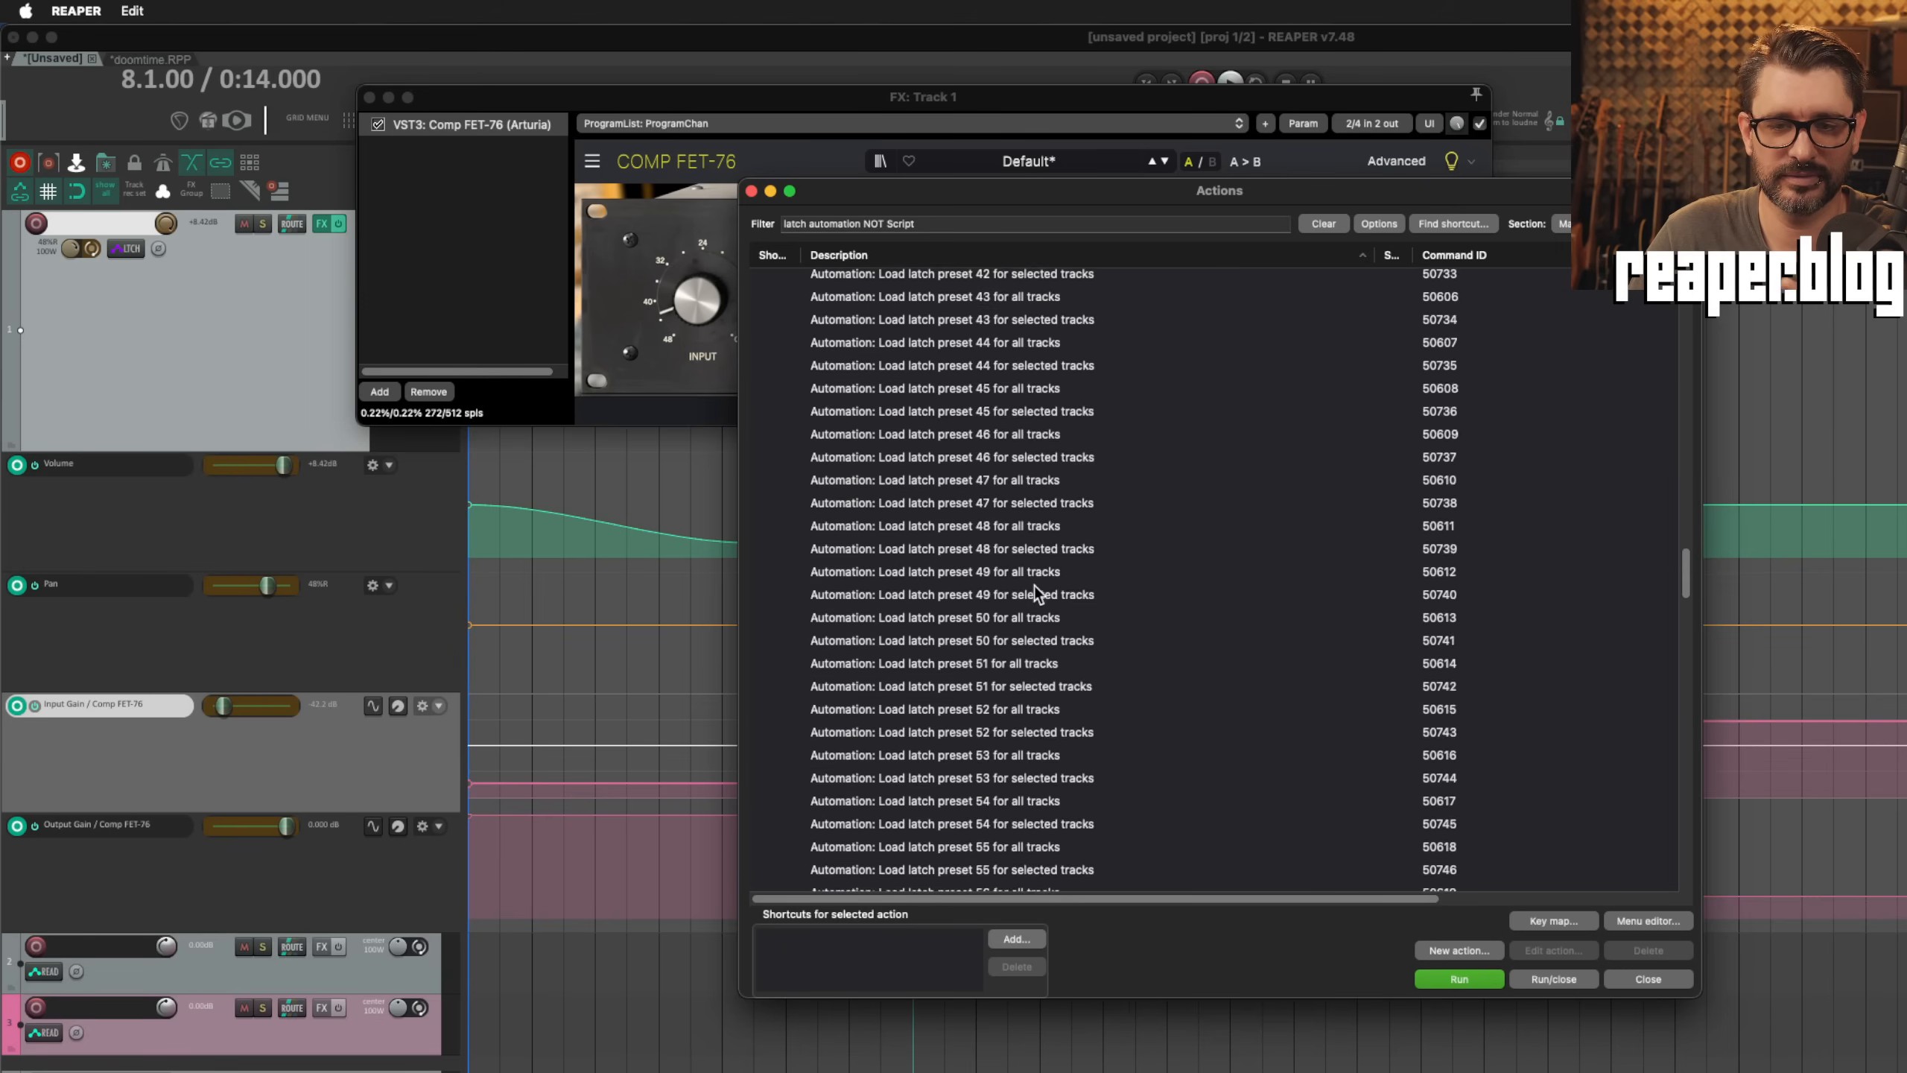
Step: Examine the filtered actions for restoring saved latches, saving and clearing latches, and saving latch presets for all or selected tracks
scroll(1034, 584, up, 3)
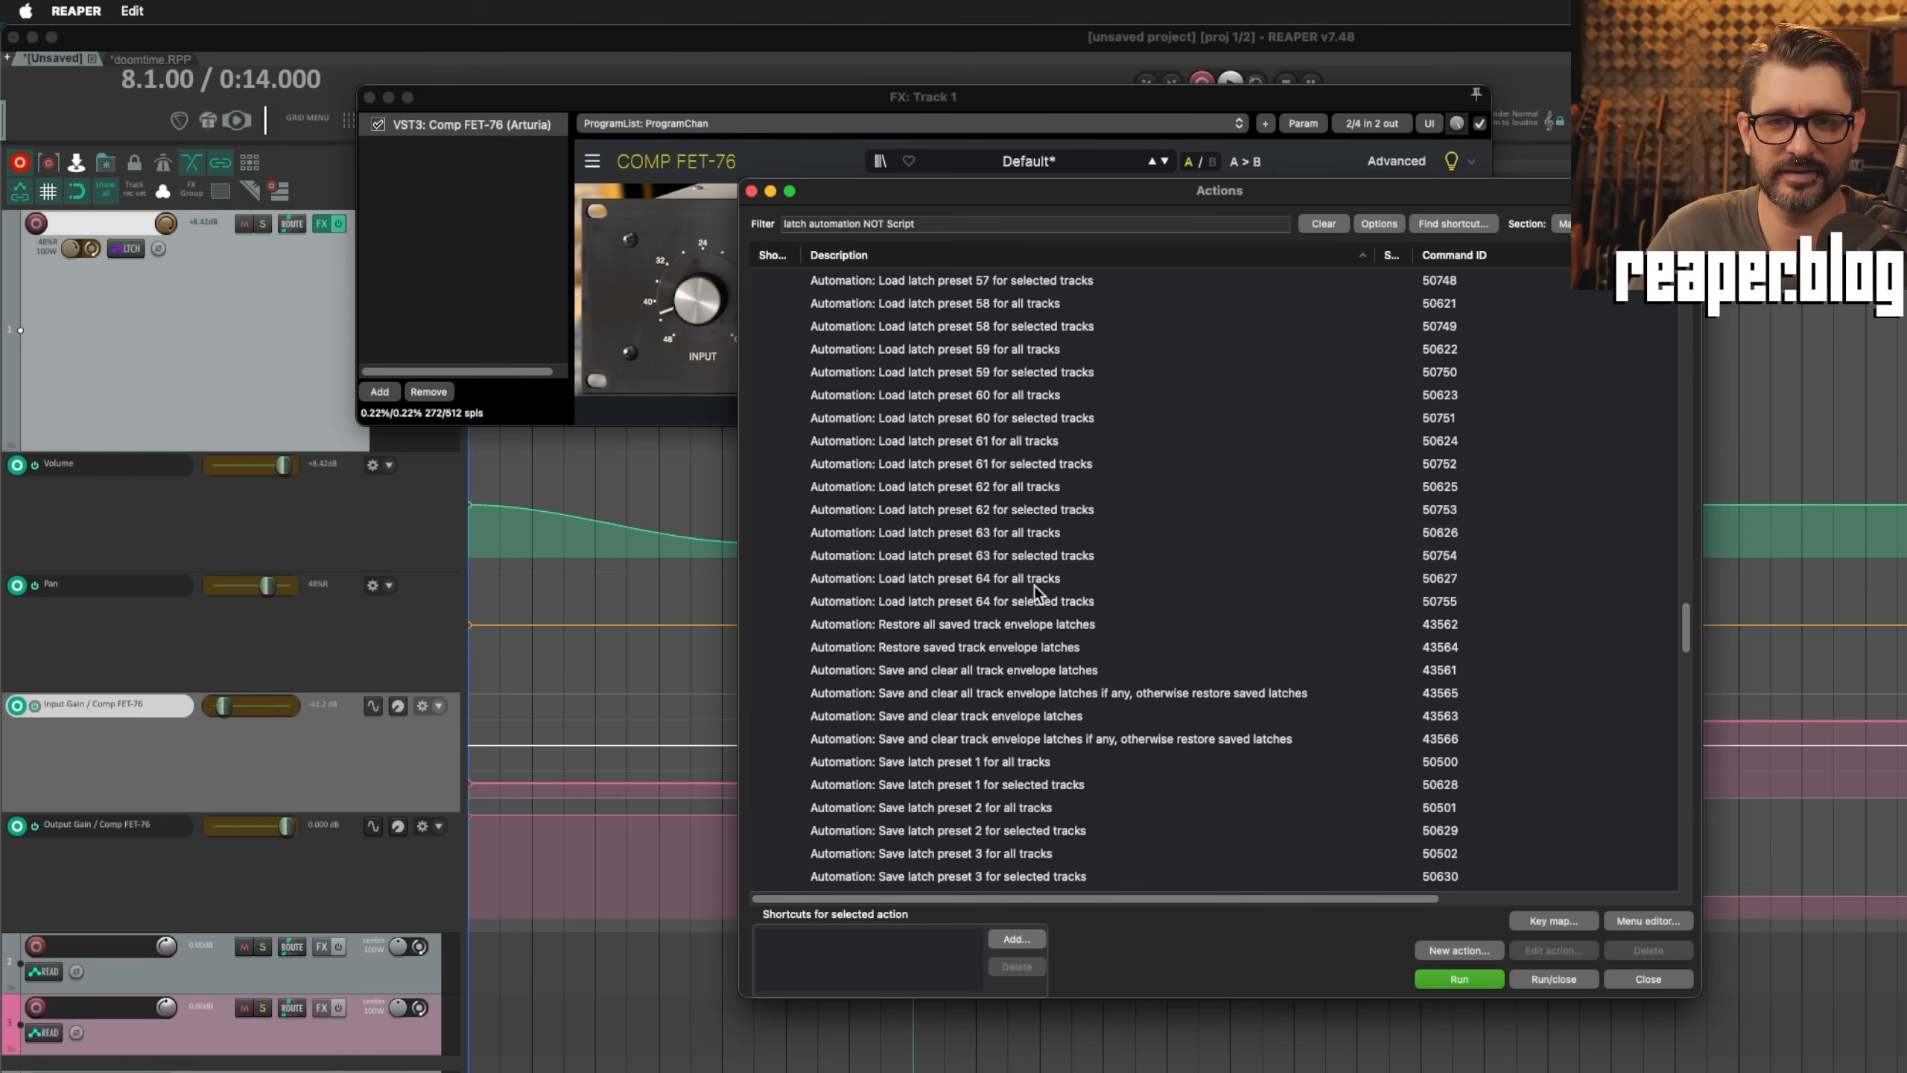
click(1031, 628)
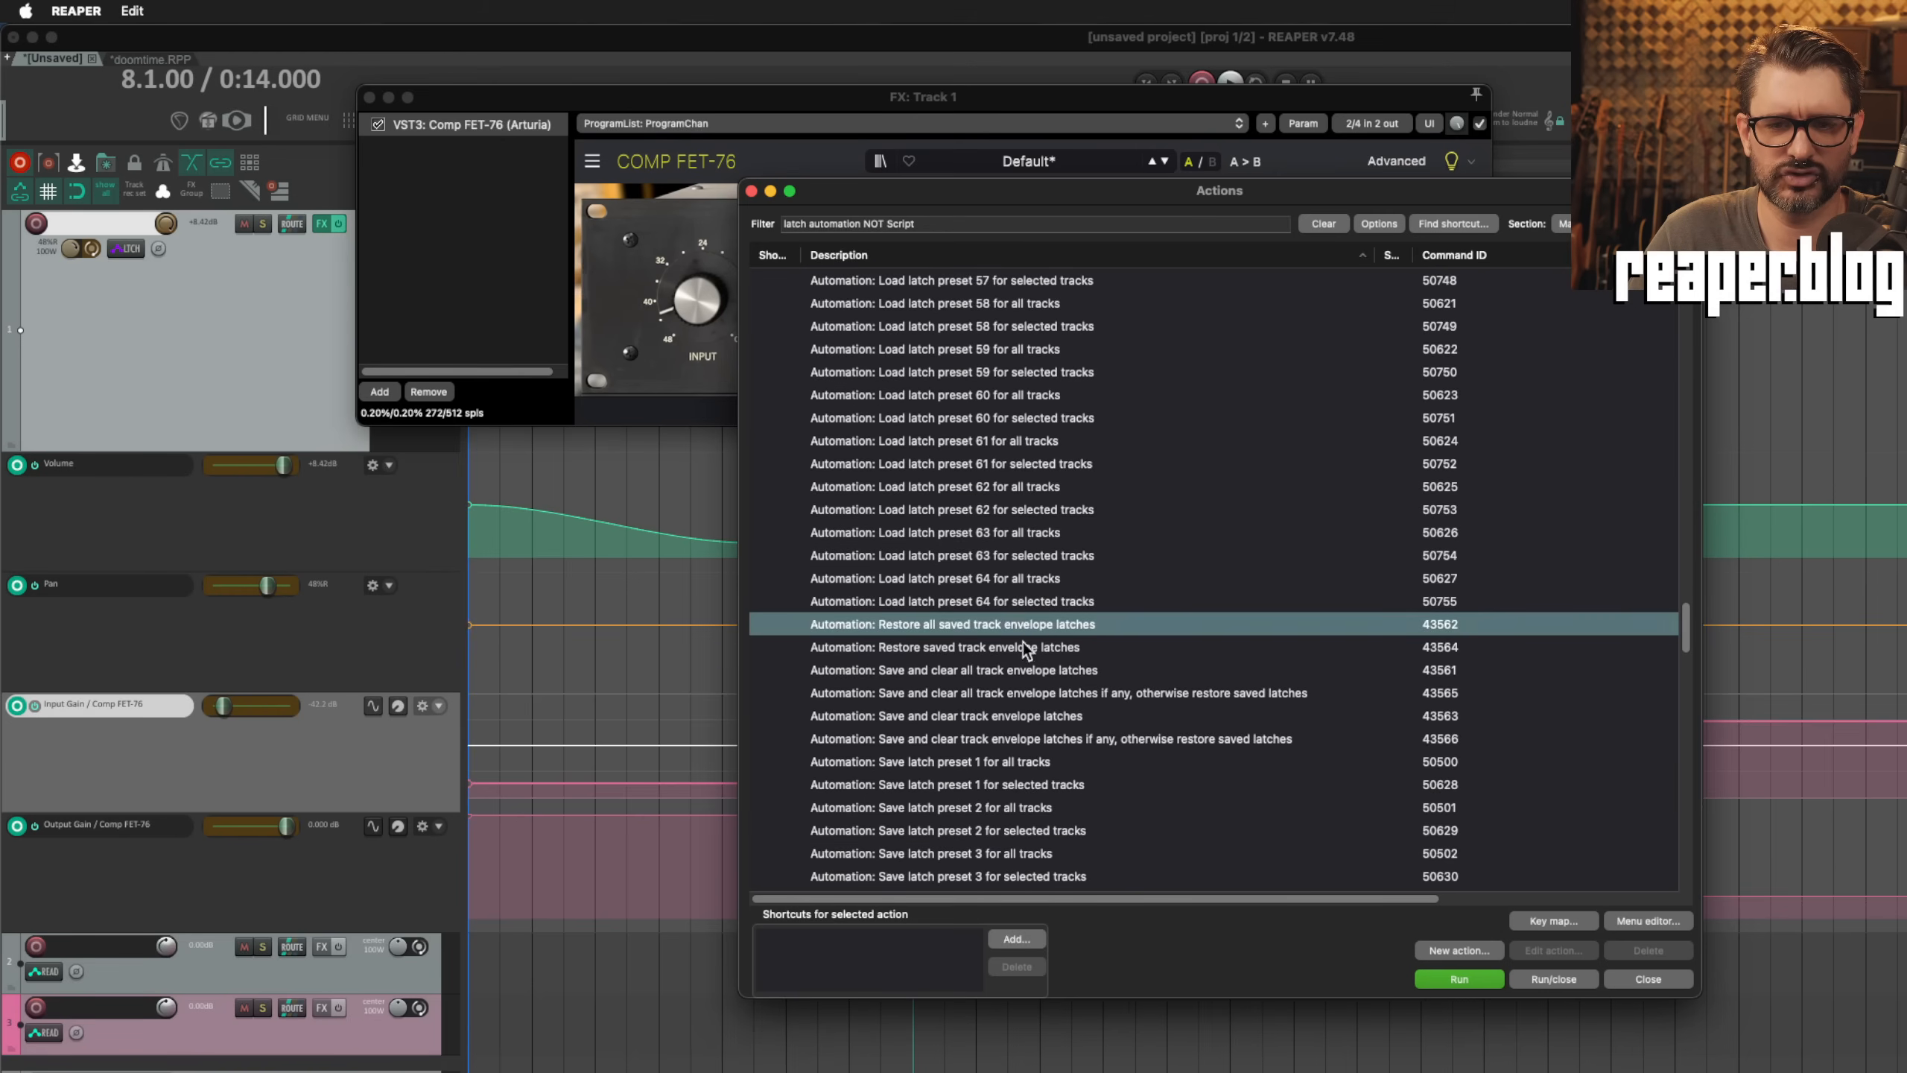
click(999, 648)
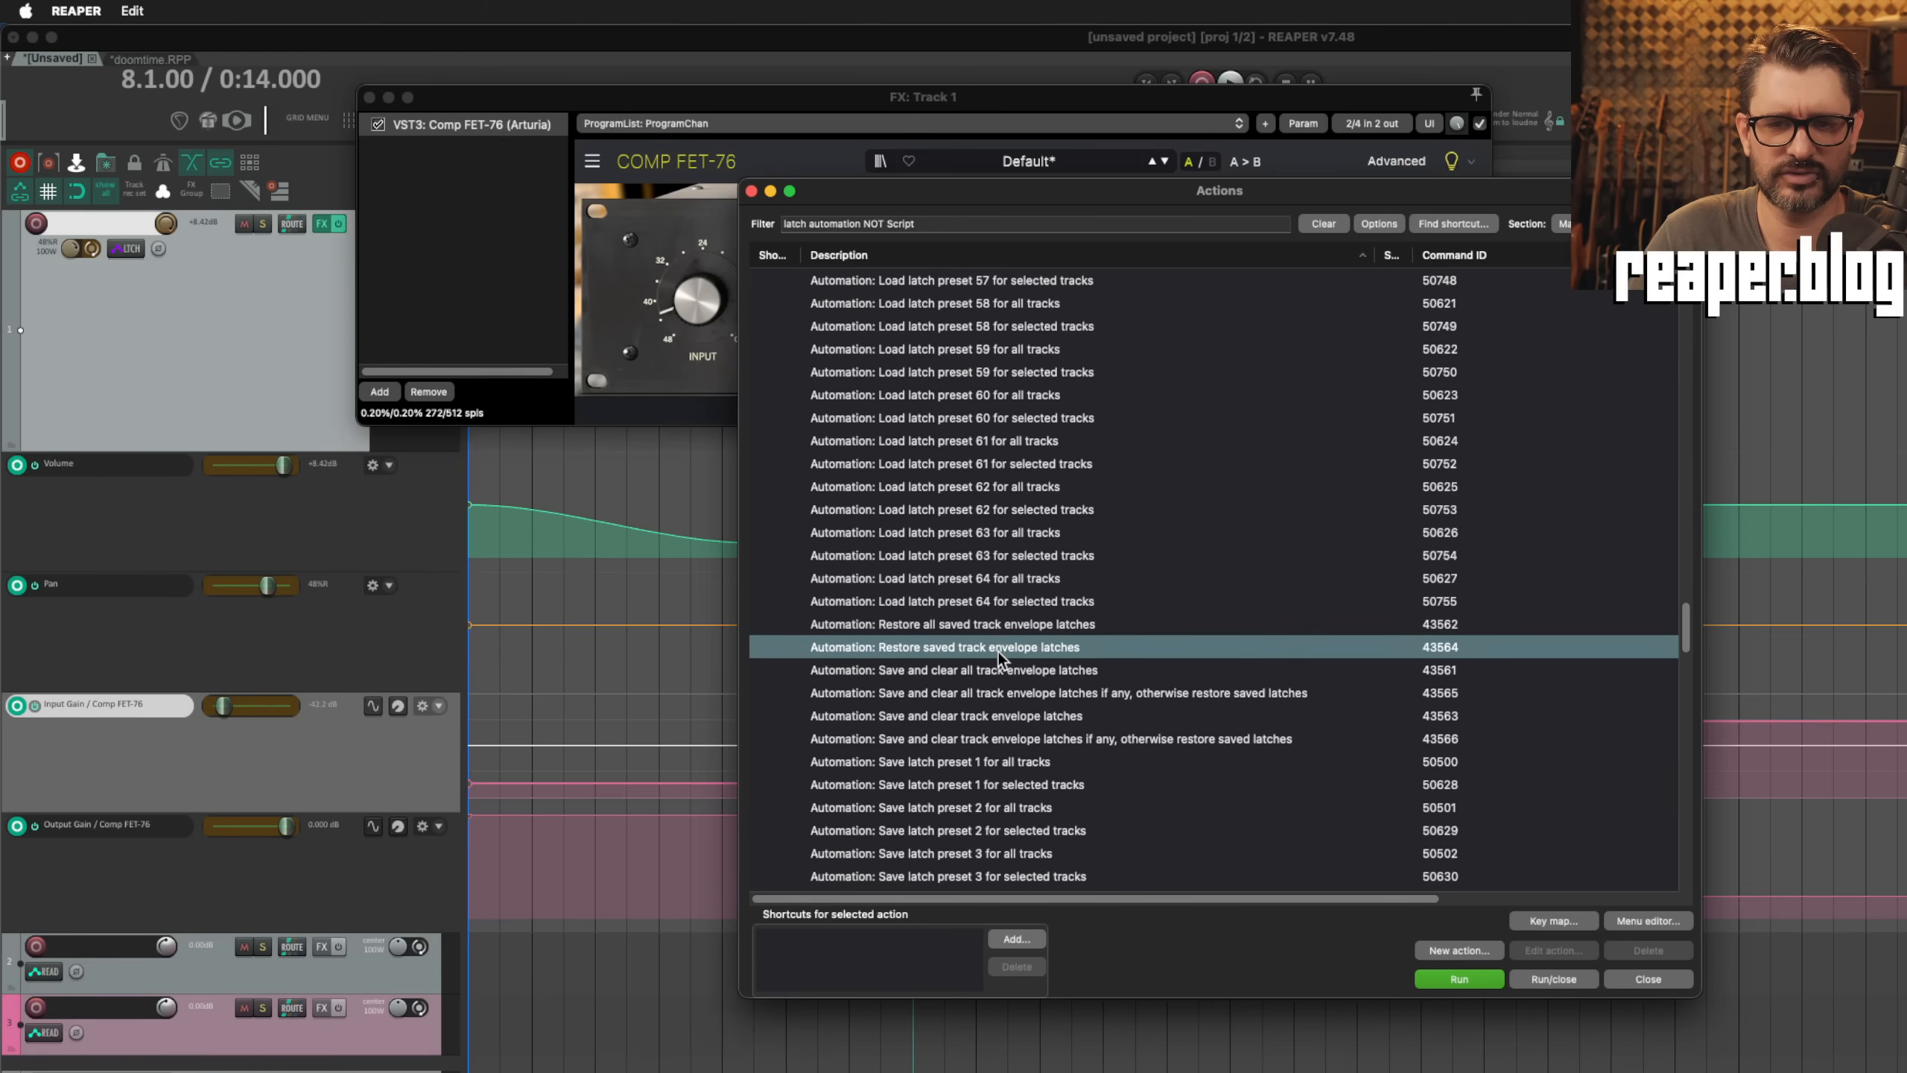
click(996, 672)
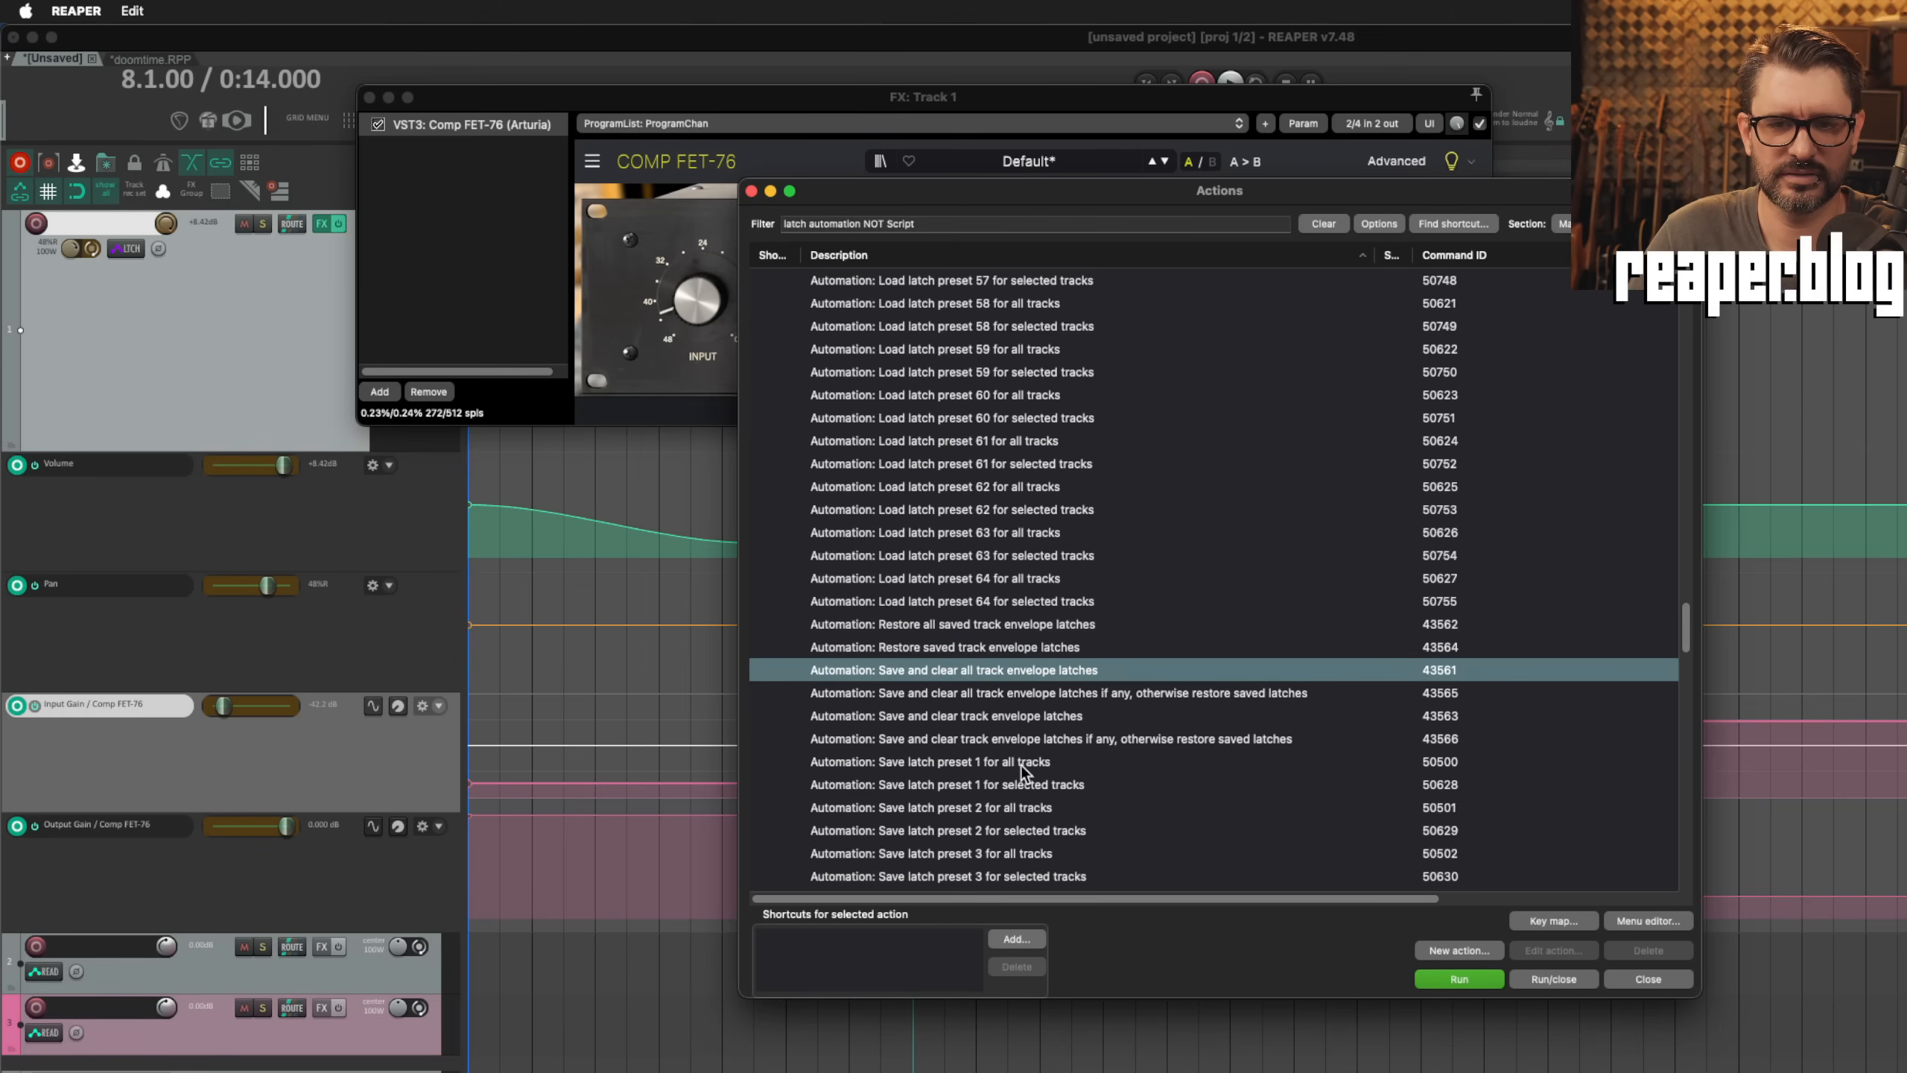
scroll(1025, 751, down, 3)
click(985, 666)
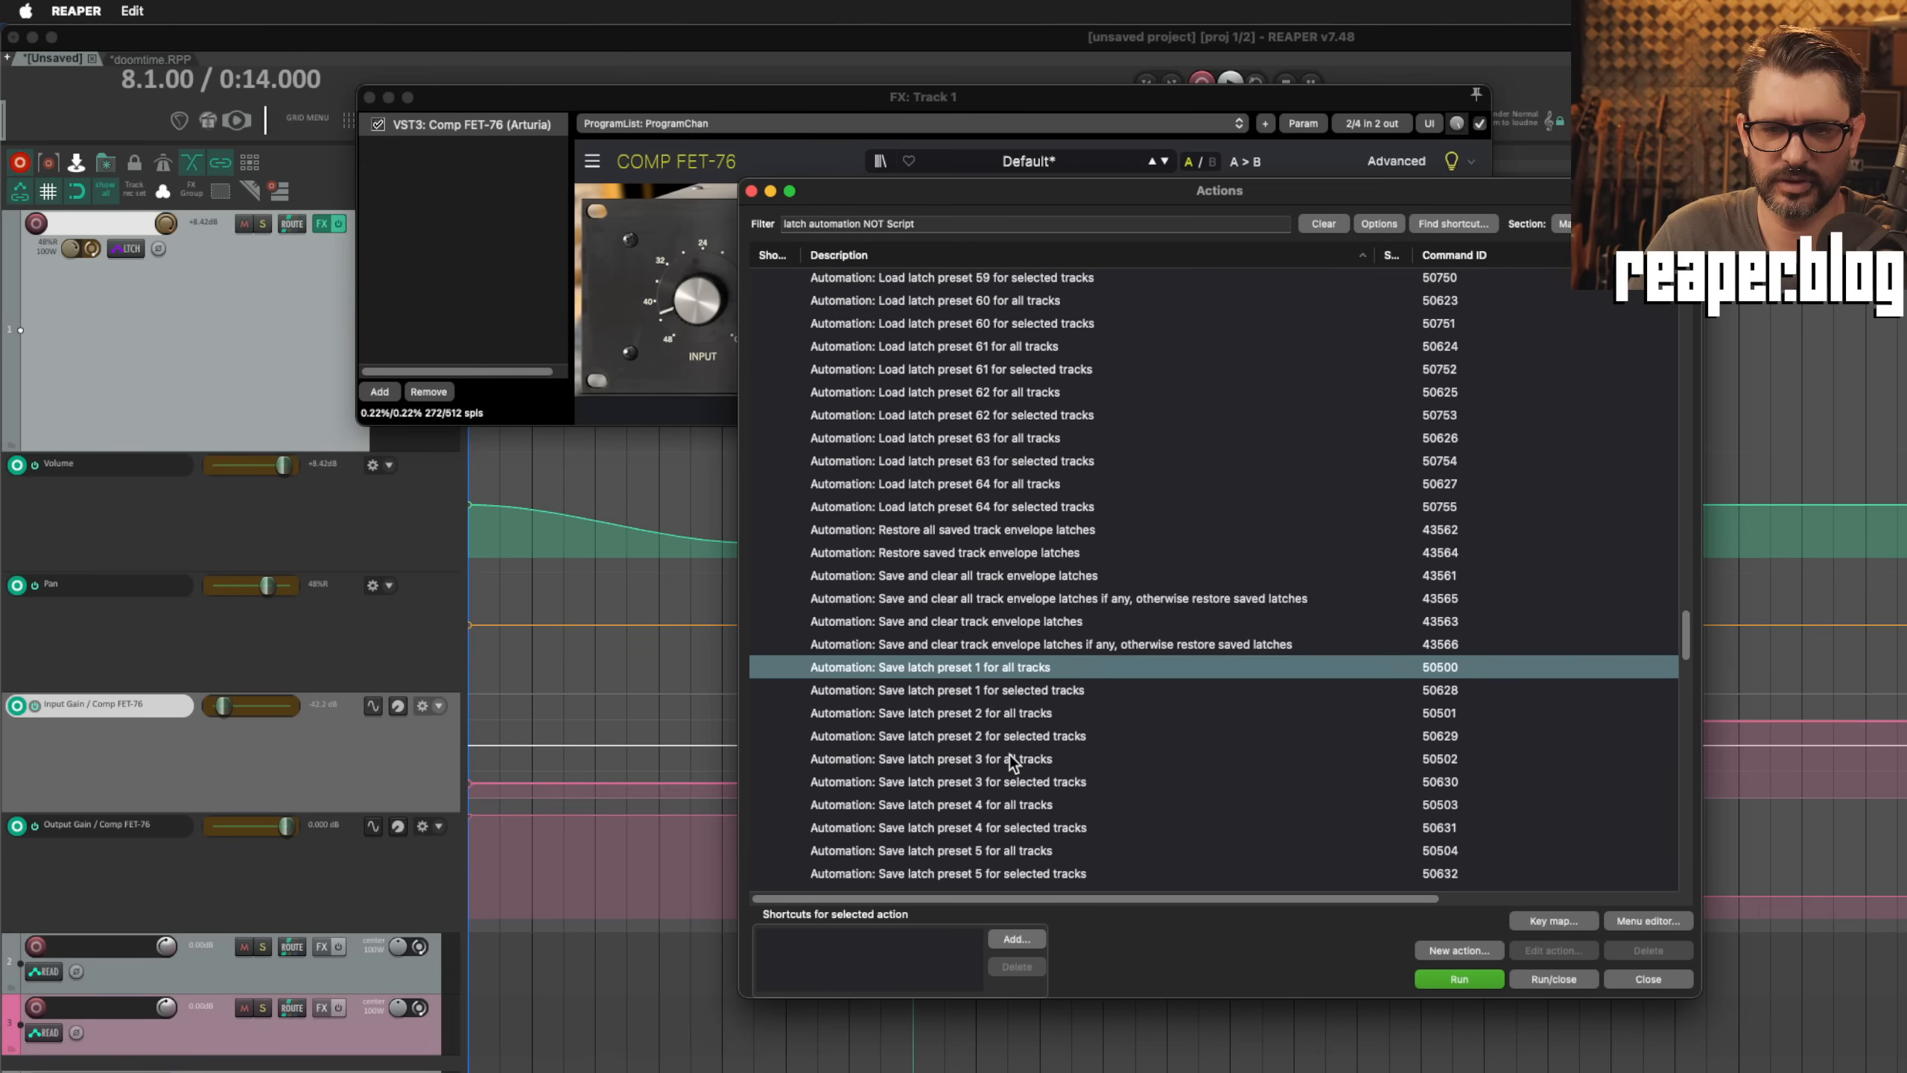
click(1018, 696)
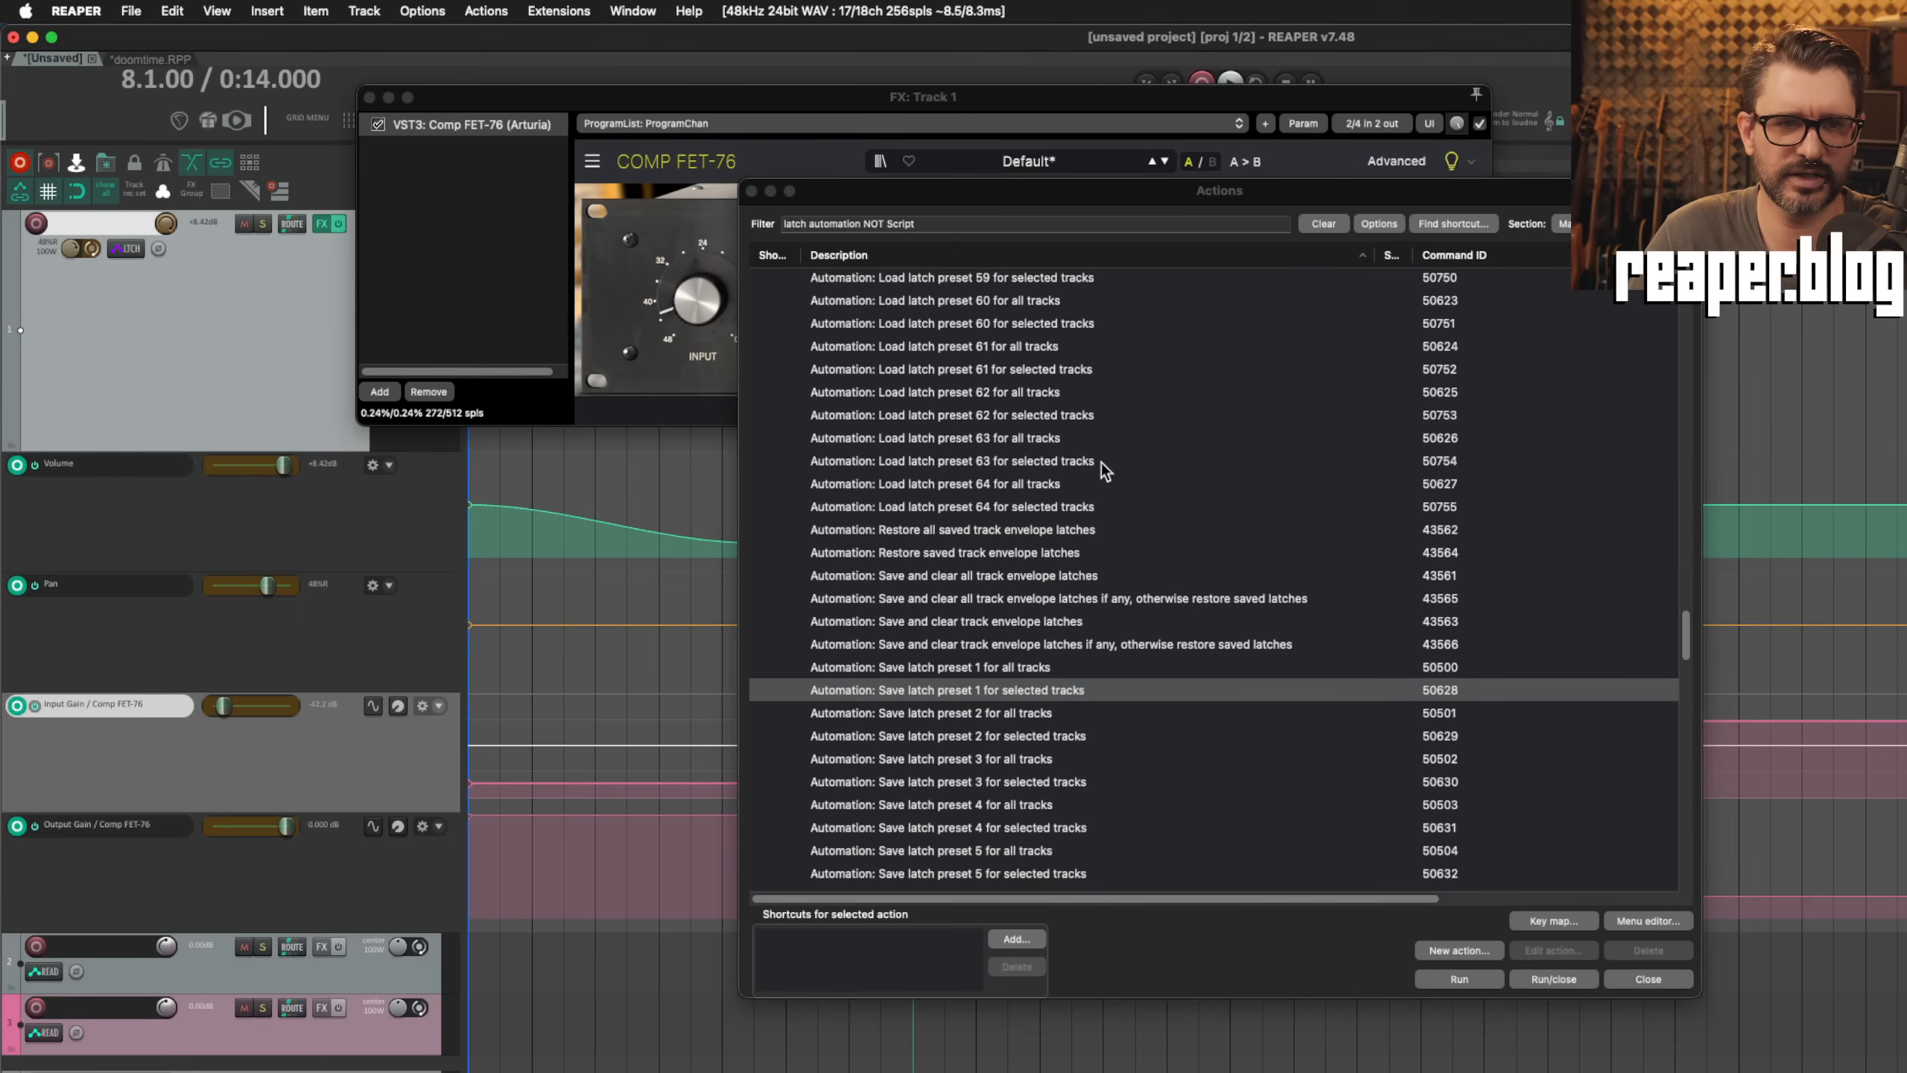
Step: Latch Track 1's Volume, Pan, Input Gain and Output Gain envelopes at 8.1.00 and save them as latch preset 1 for selected tracks
drag(1171, 191, 1675, 180)
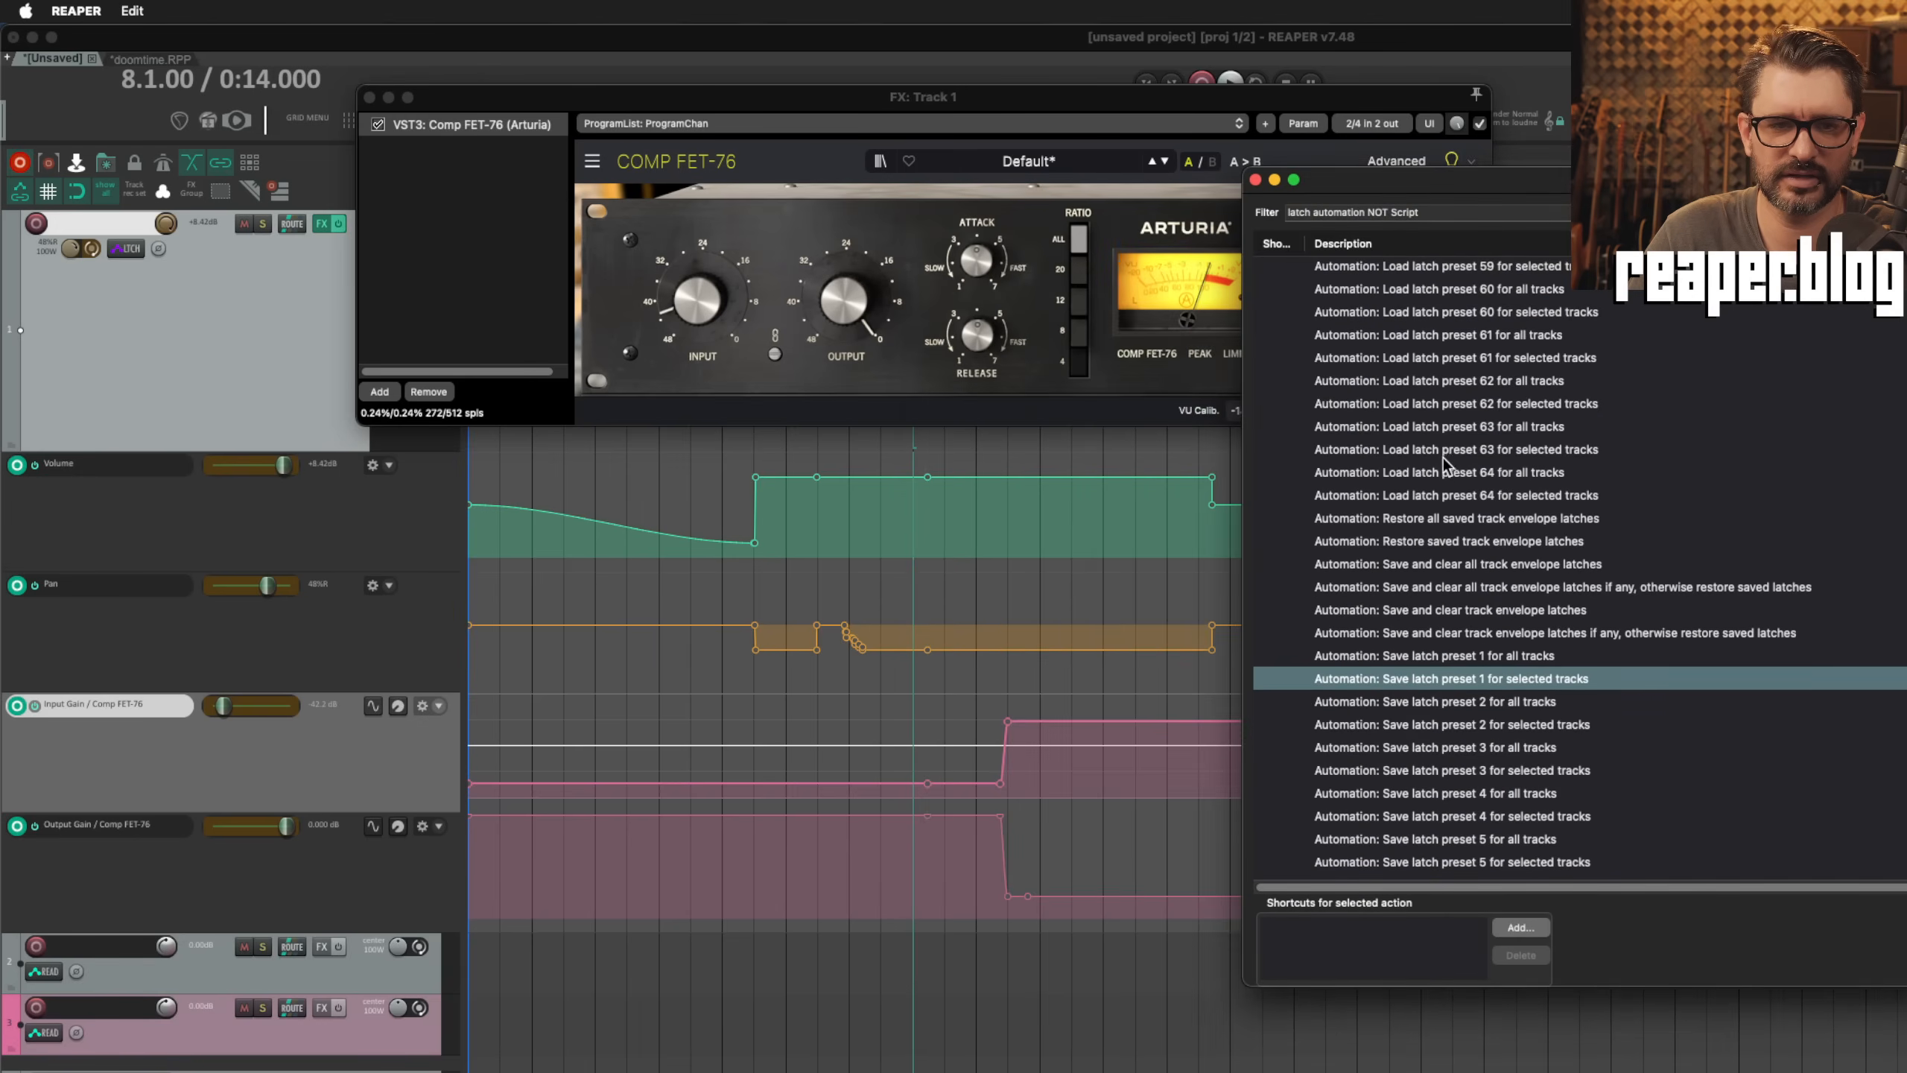
click(283, 465)
drag(265, 588, 268, 588)
click(223, 704)
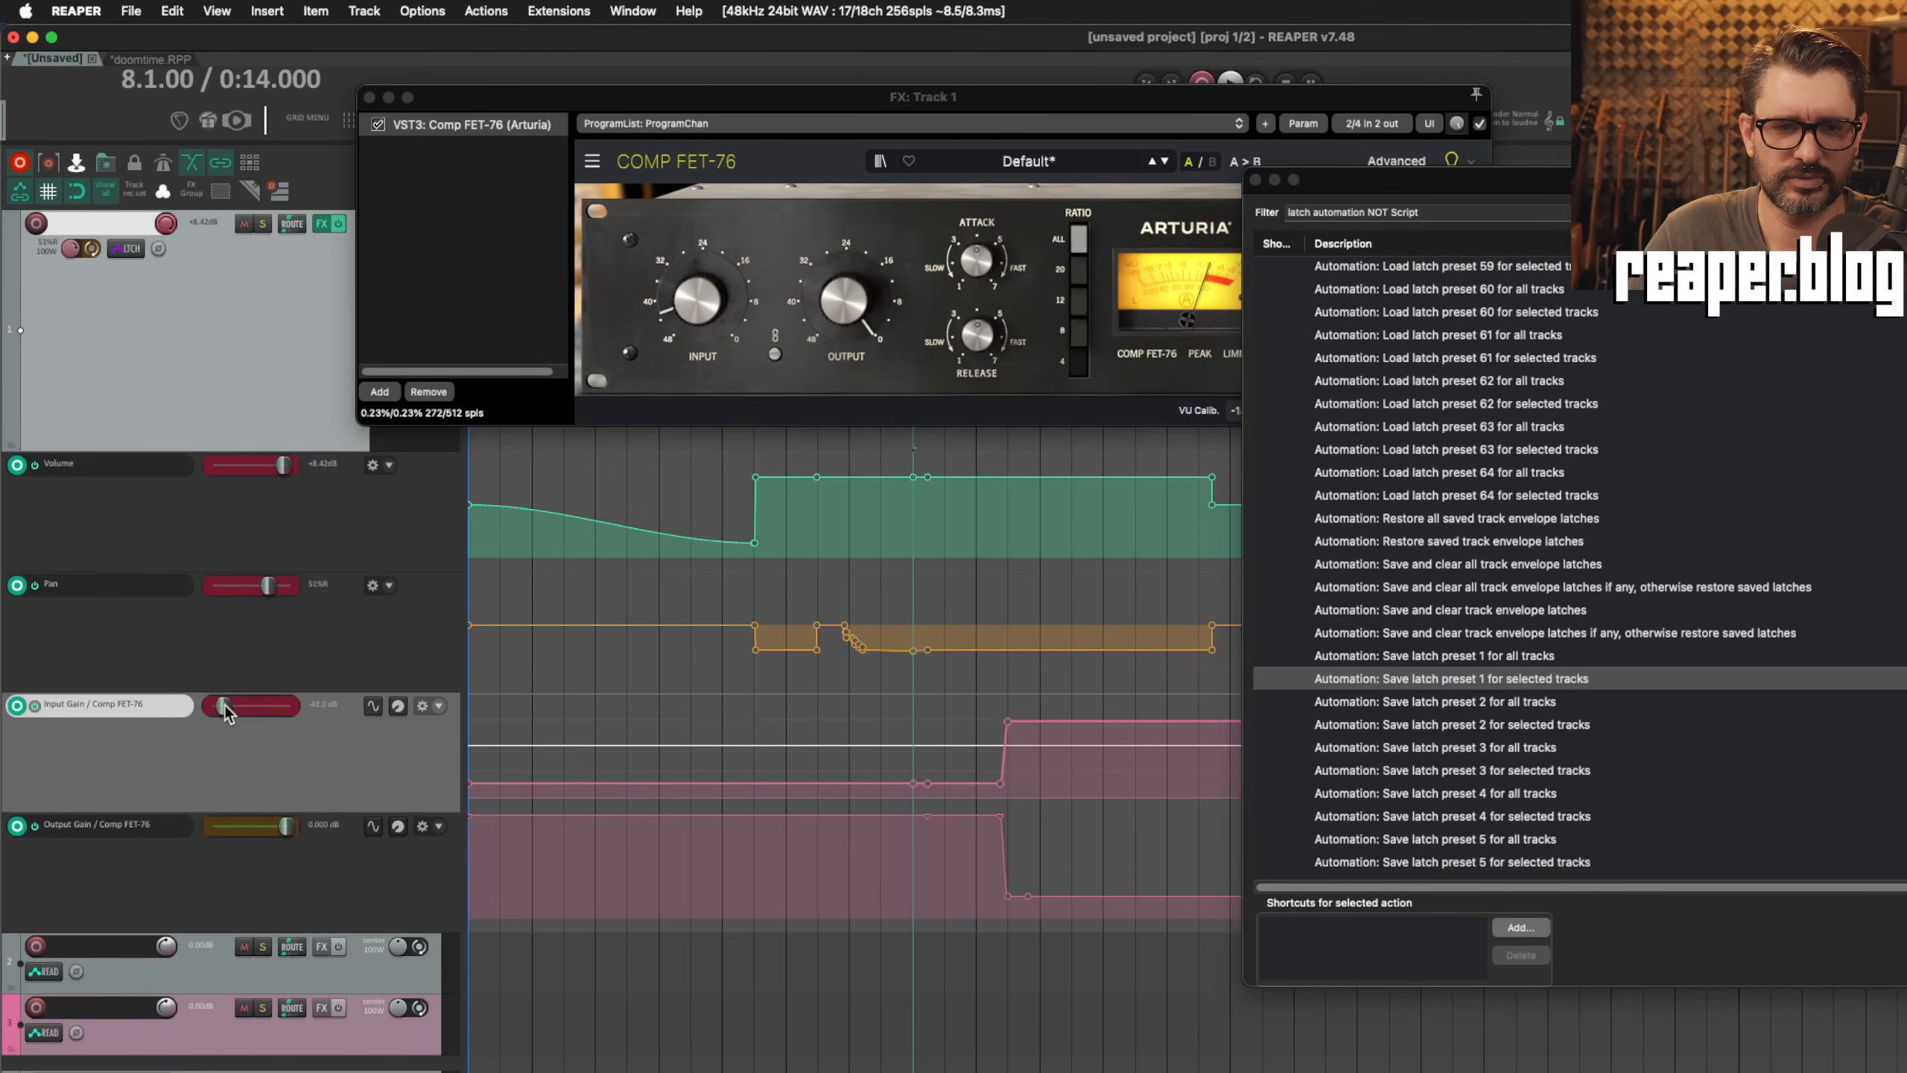
click(286, 826)
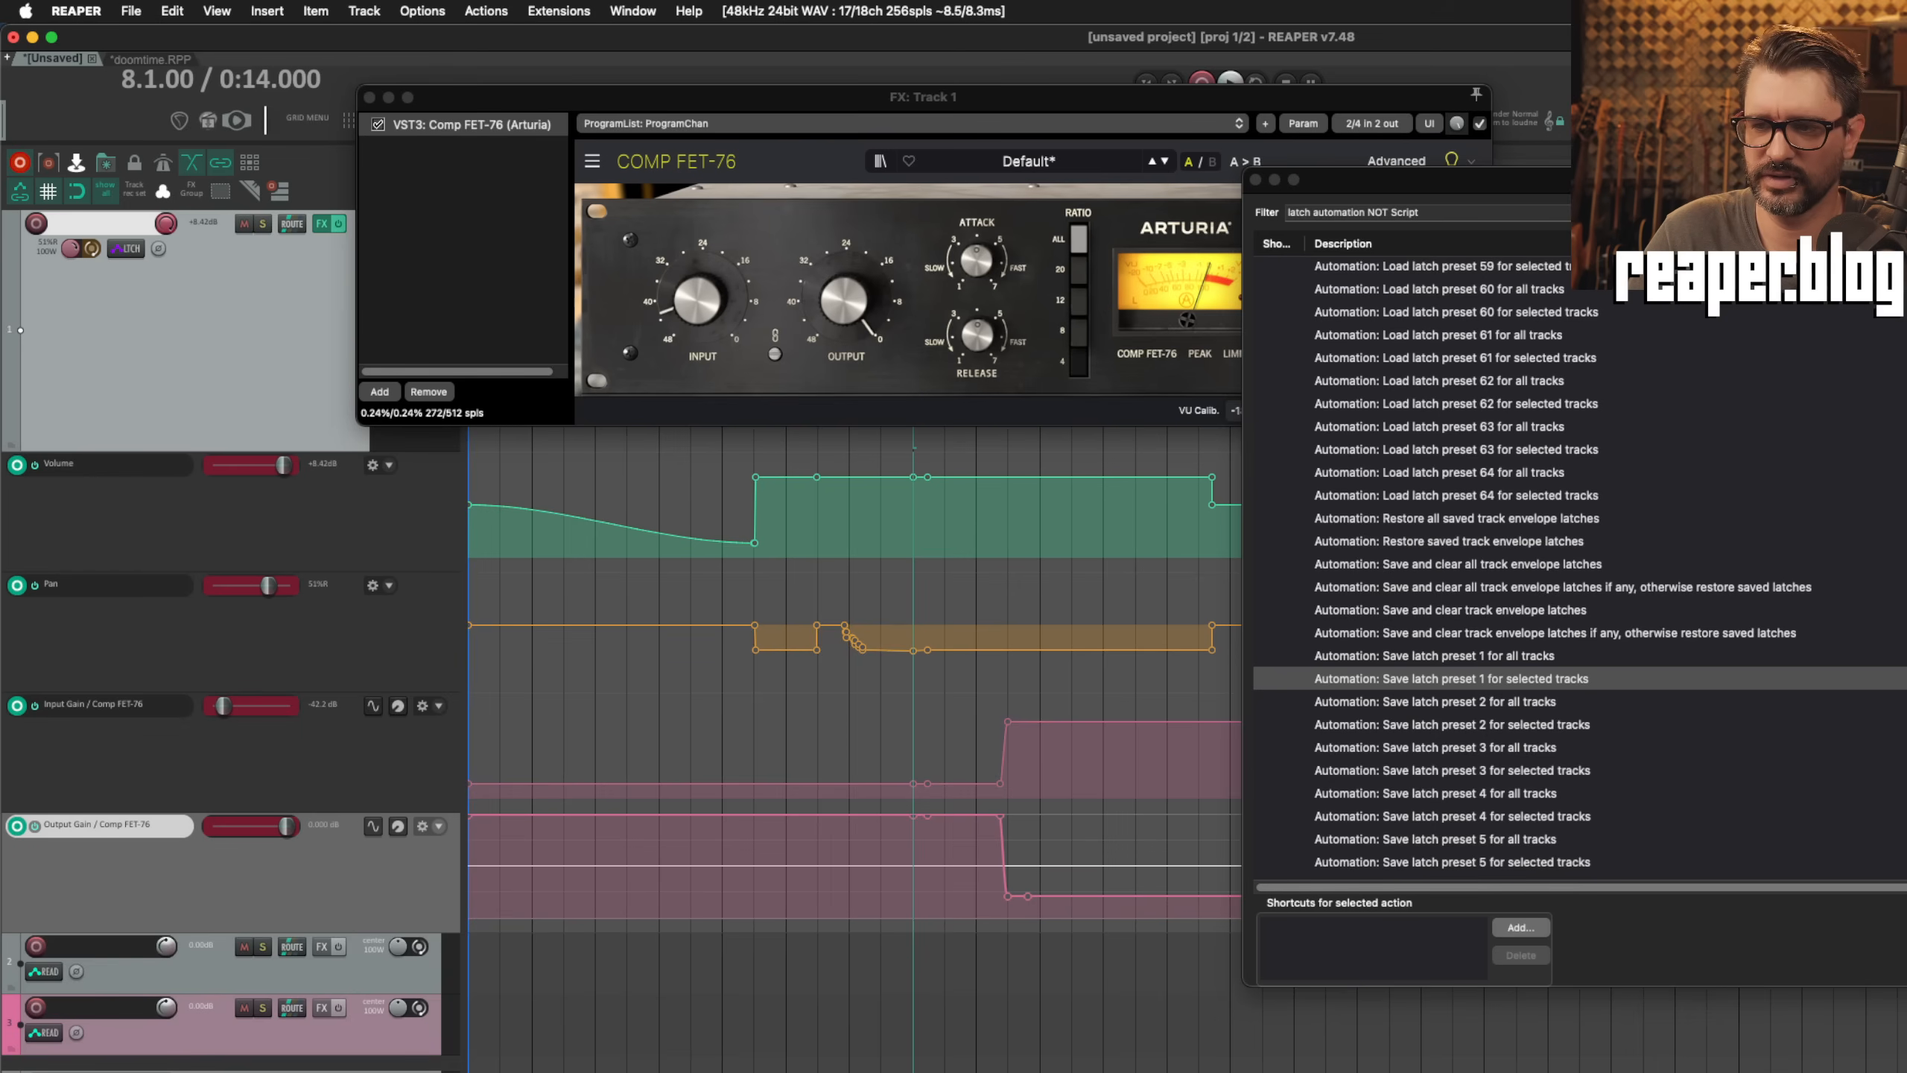
click(1451, 680)
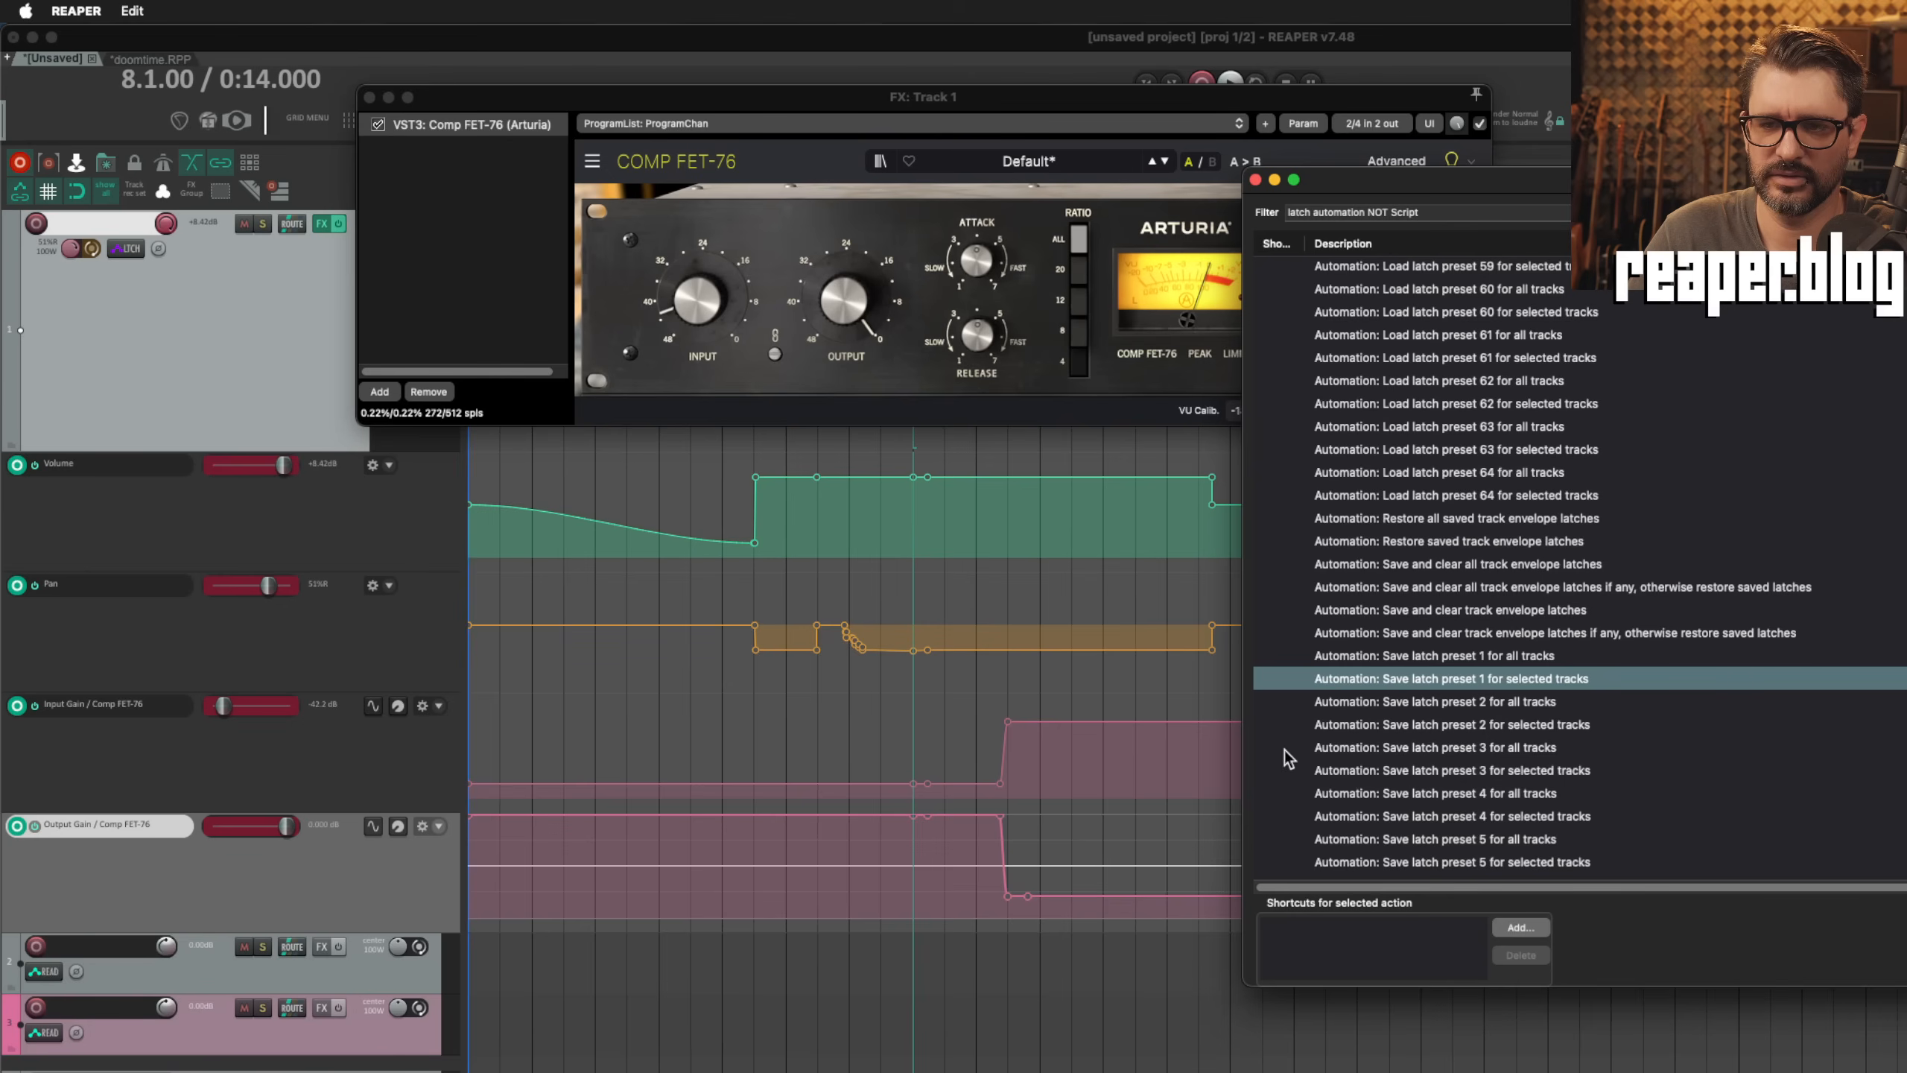
Step: At 14.1.00, latch the same four Track 1 envelopes and save them as latch preset 2 for selected tracks
scroll(938, 526, right, 5)
click(937, 473)
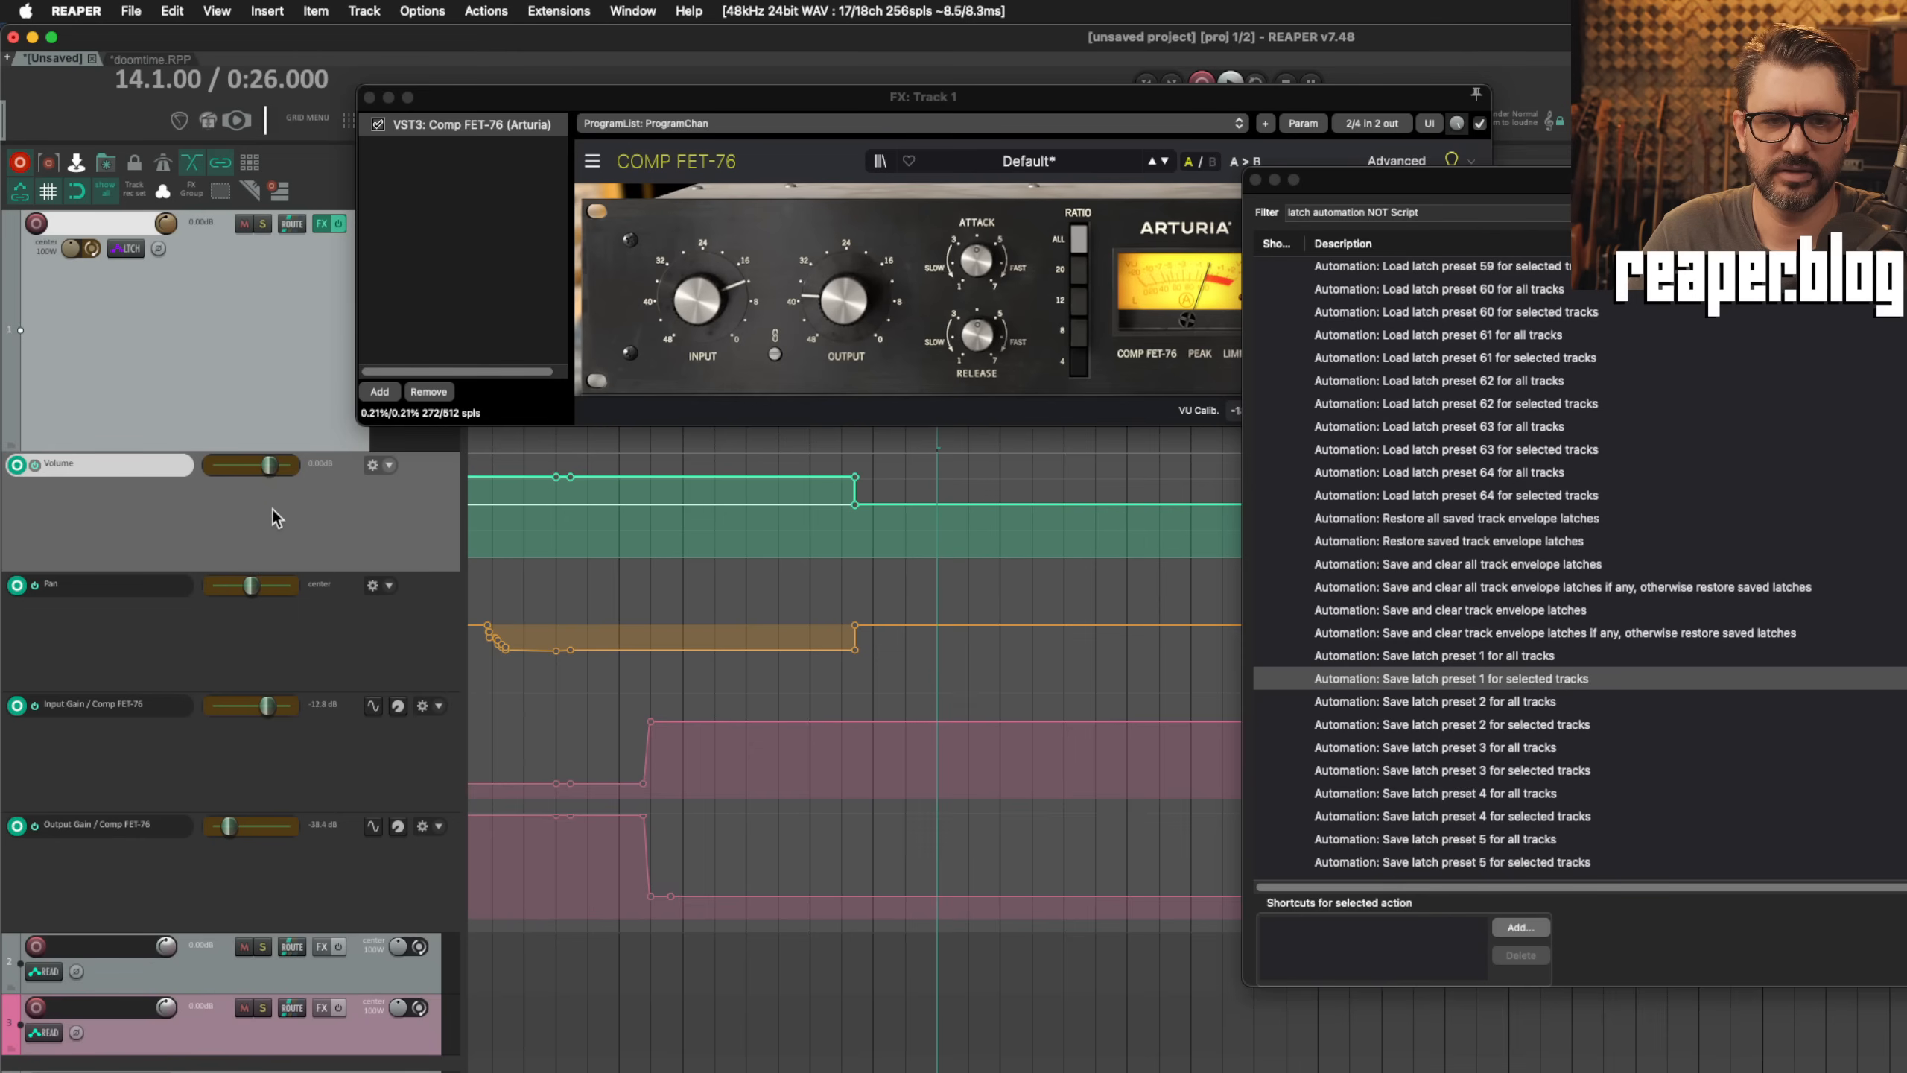
click(270, 466)
click(252, 586)
click(266, 706)
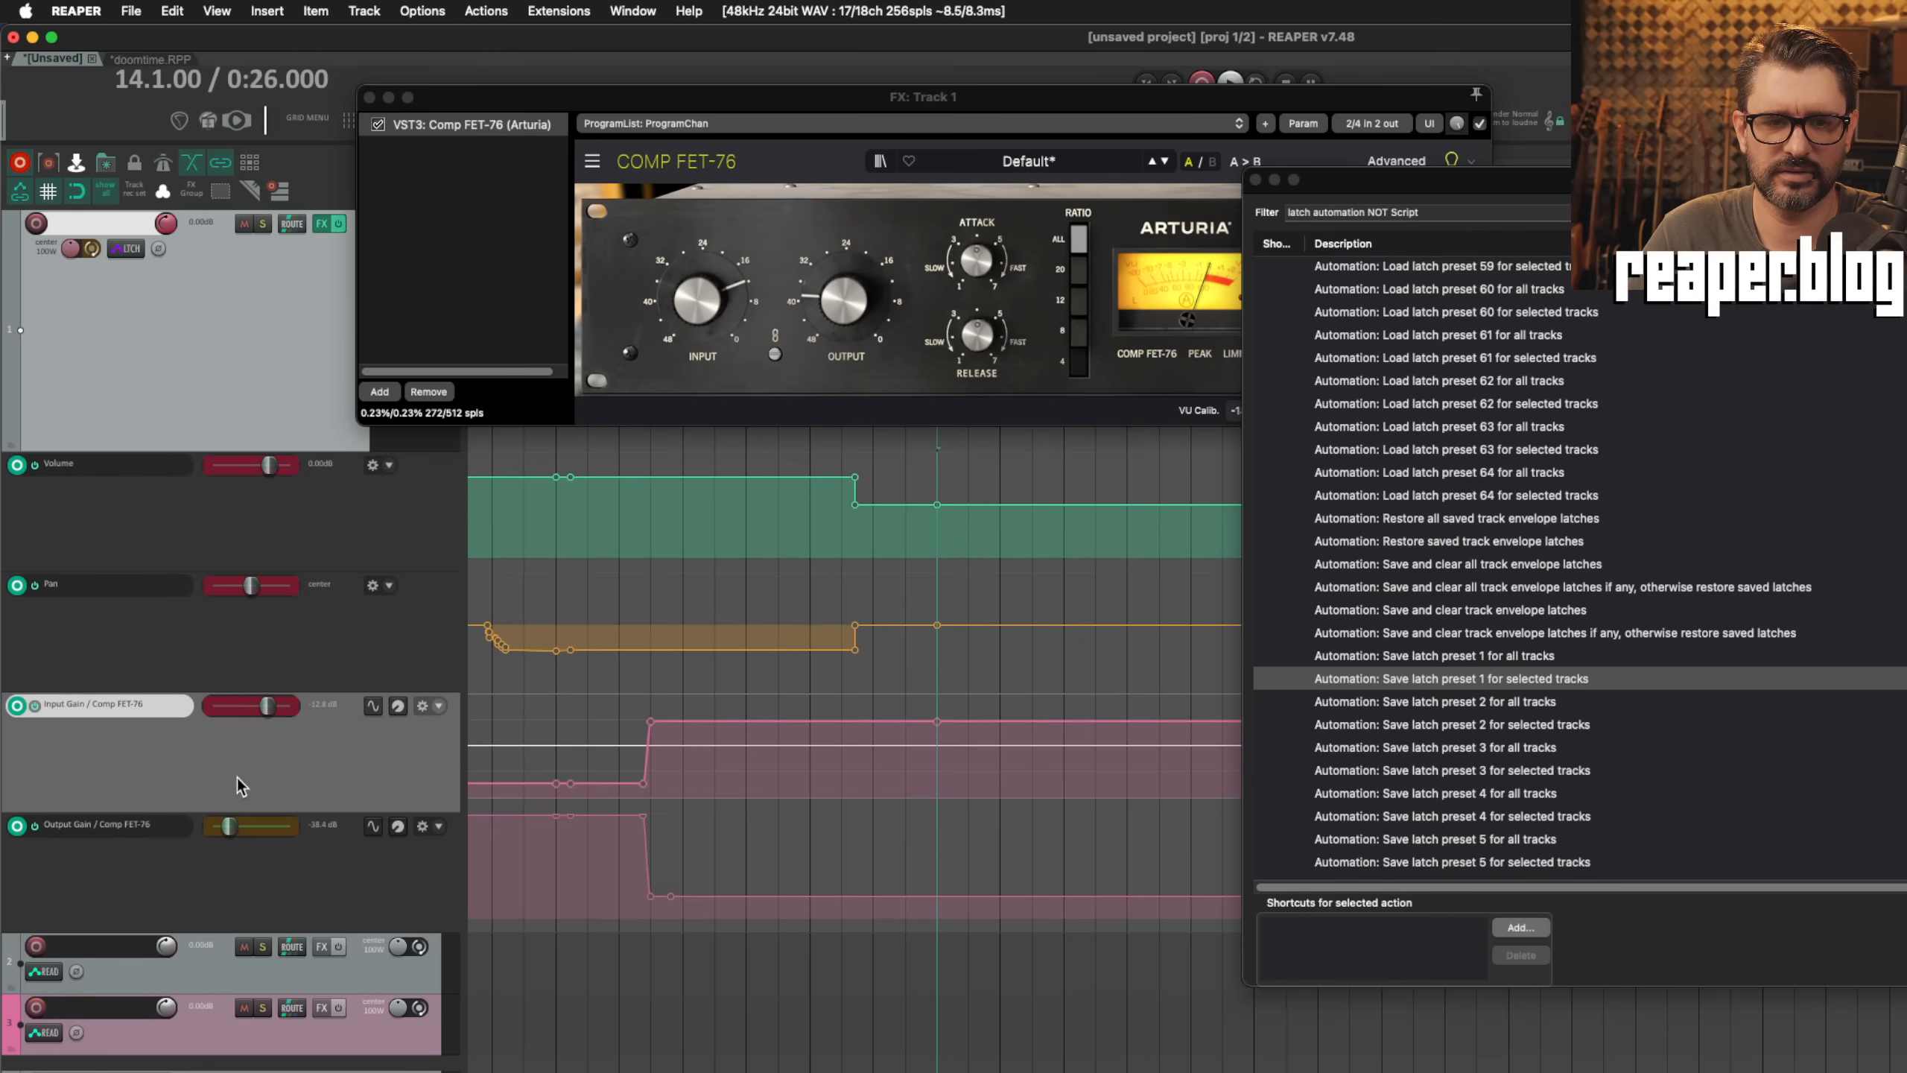
click(232, 826)
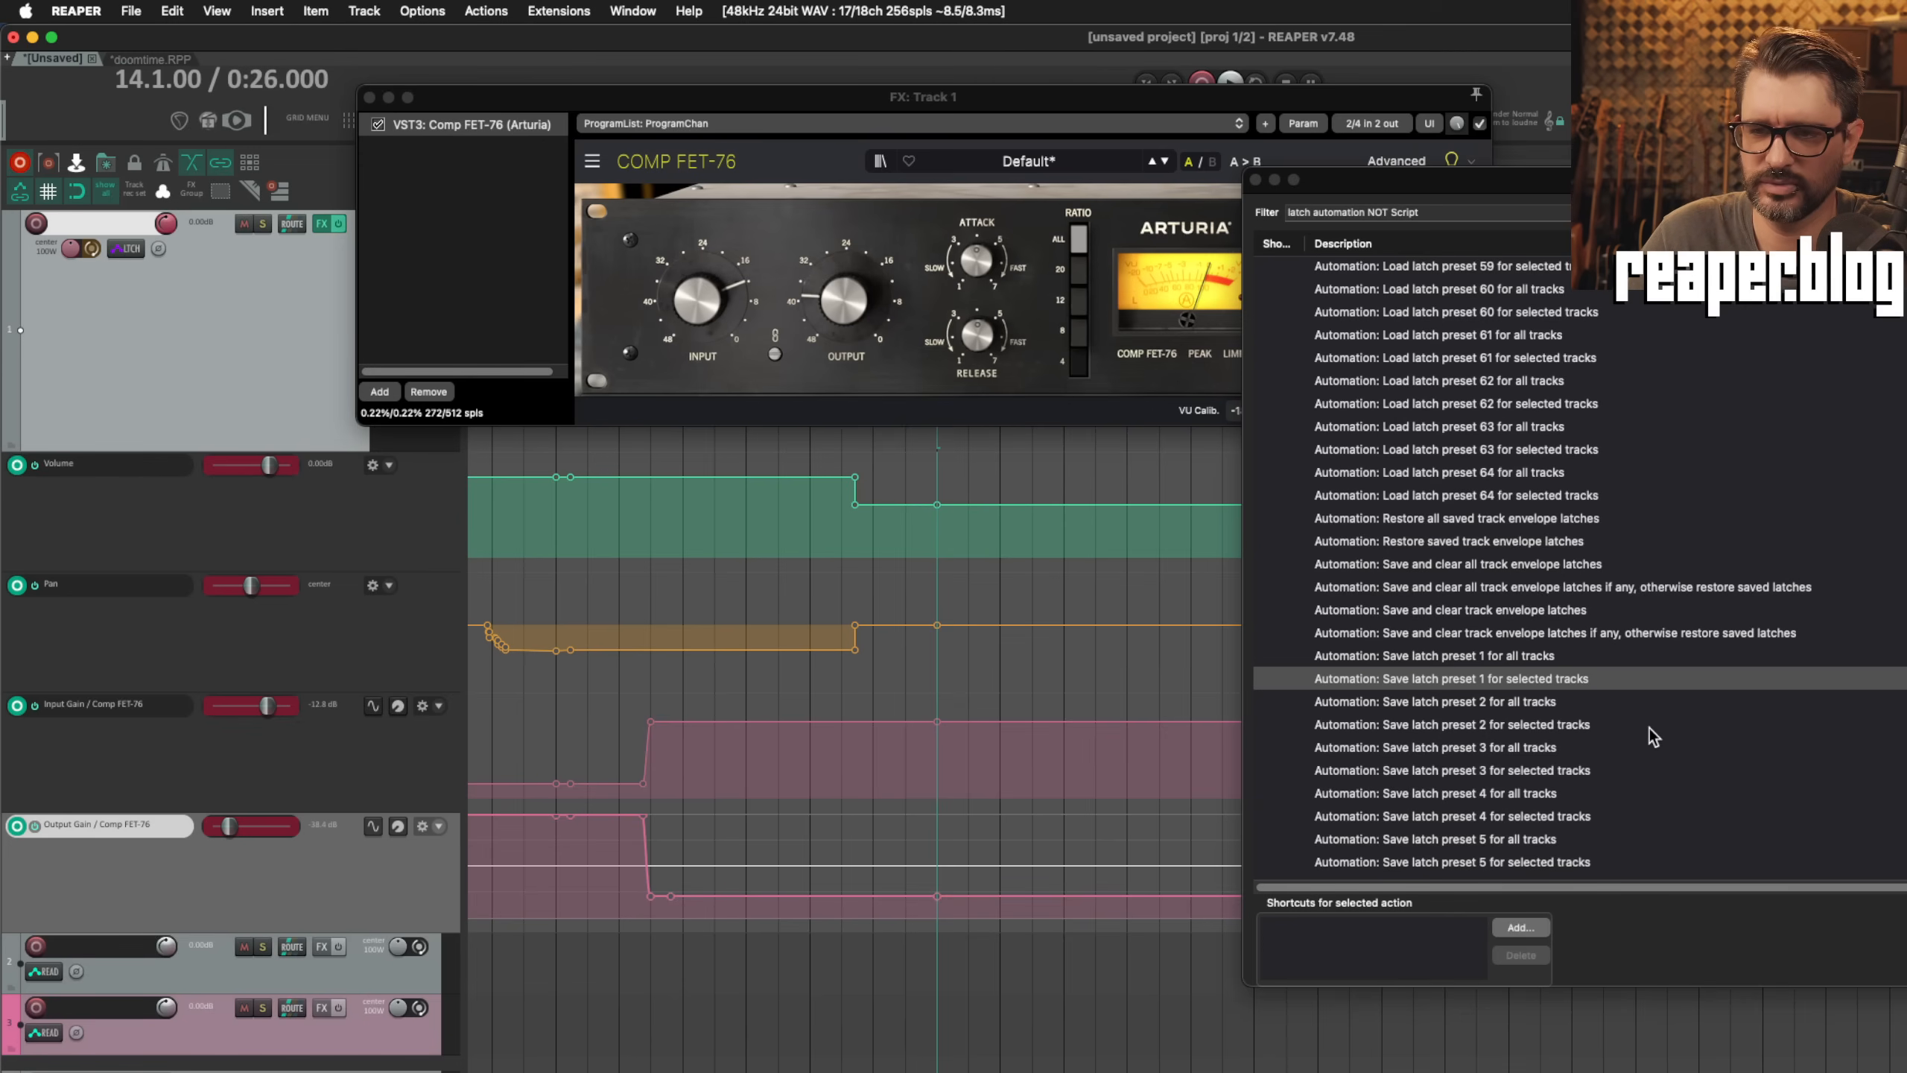
click(1524, 725)
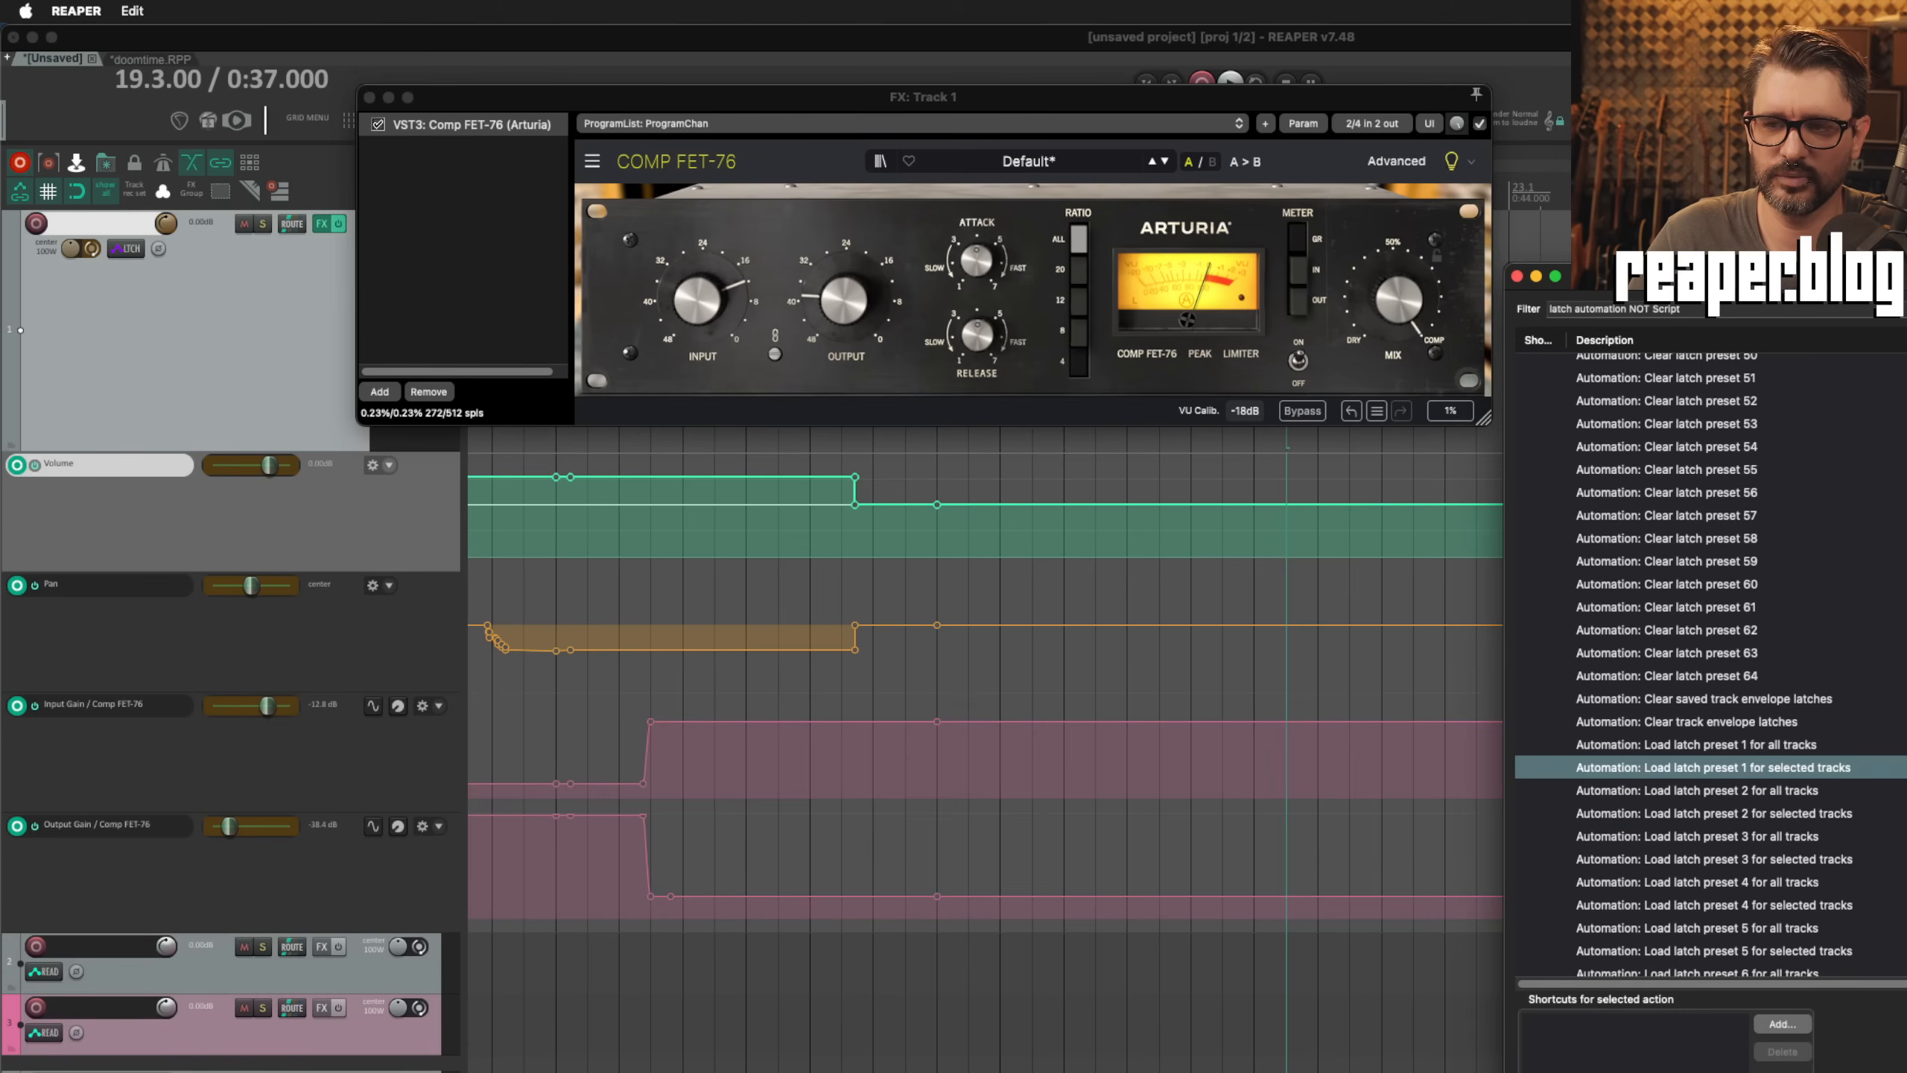
Step: With the edit cursor at 19.3.00, load latch preset 1 and latch preset 2 in turn for selected tracks
drag(1727, 277, 1709, 167)
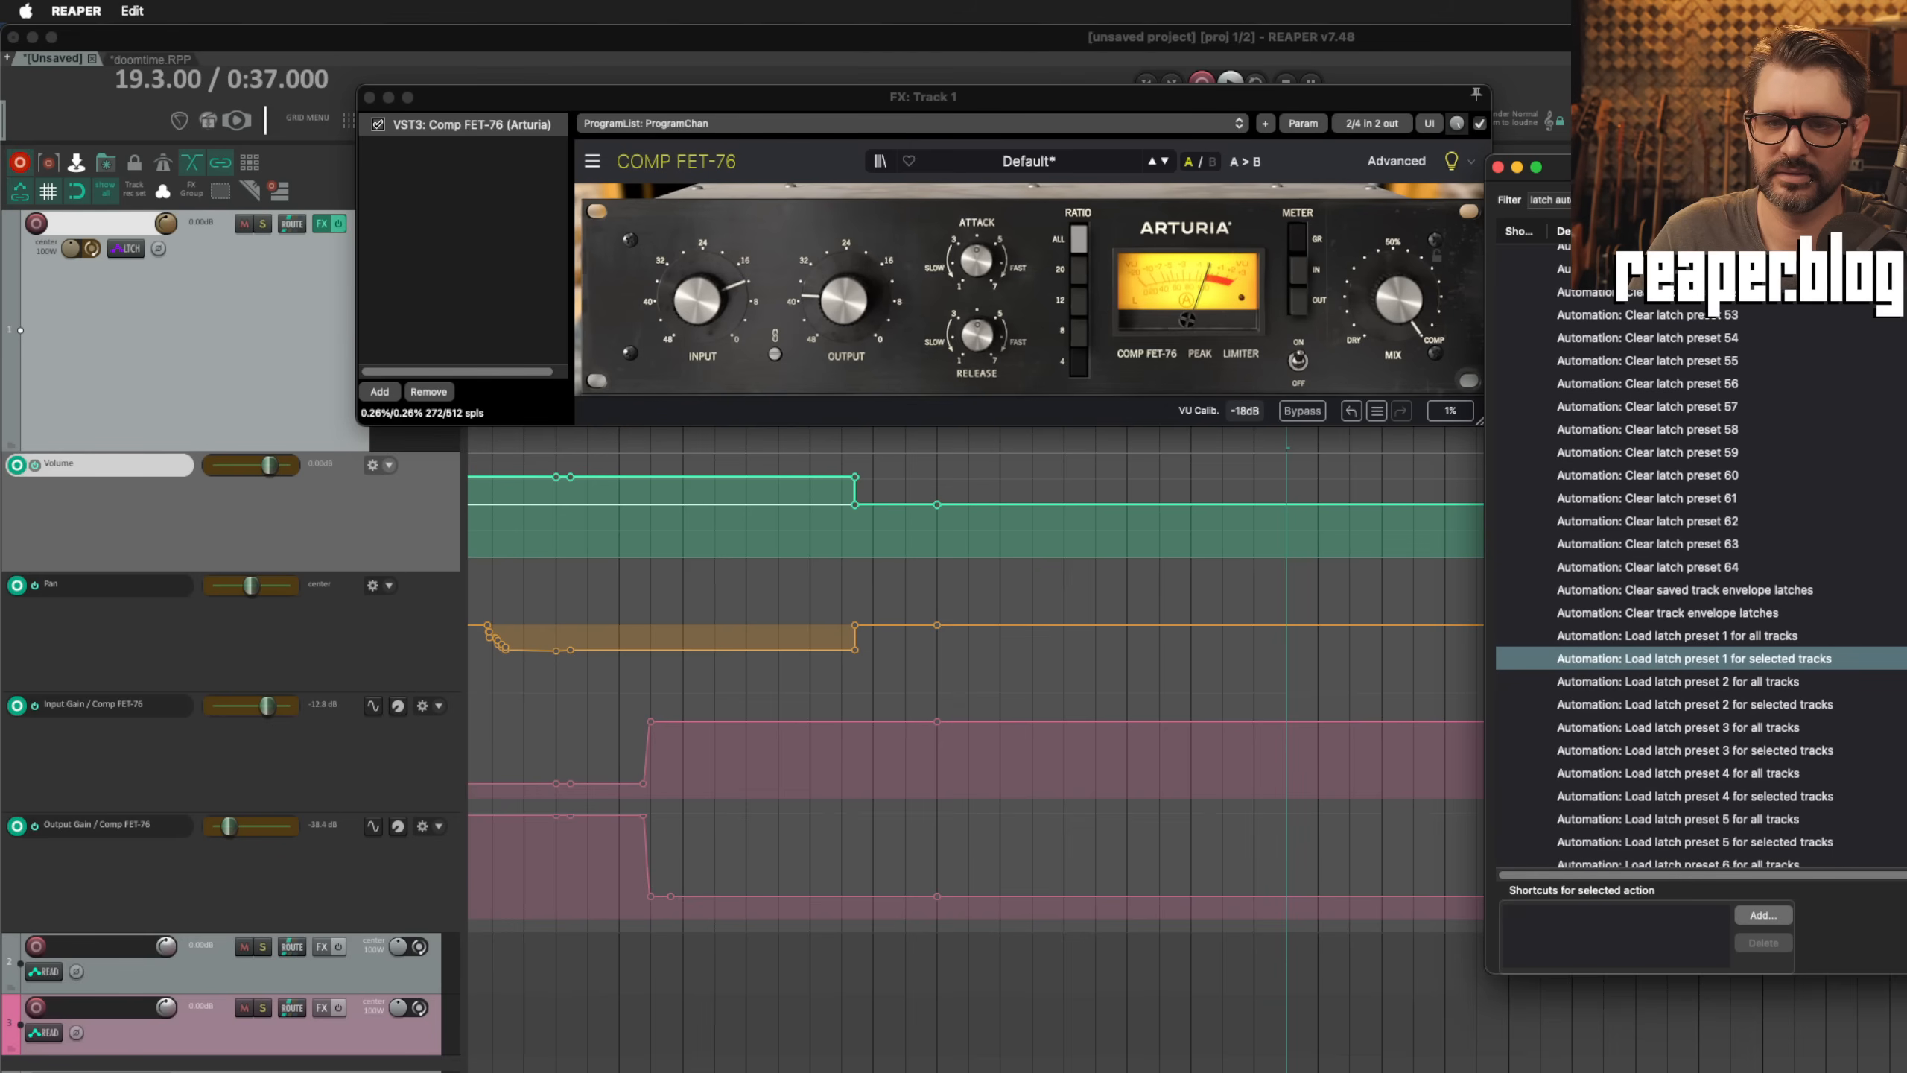
key(Return)
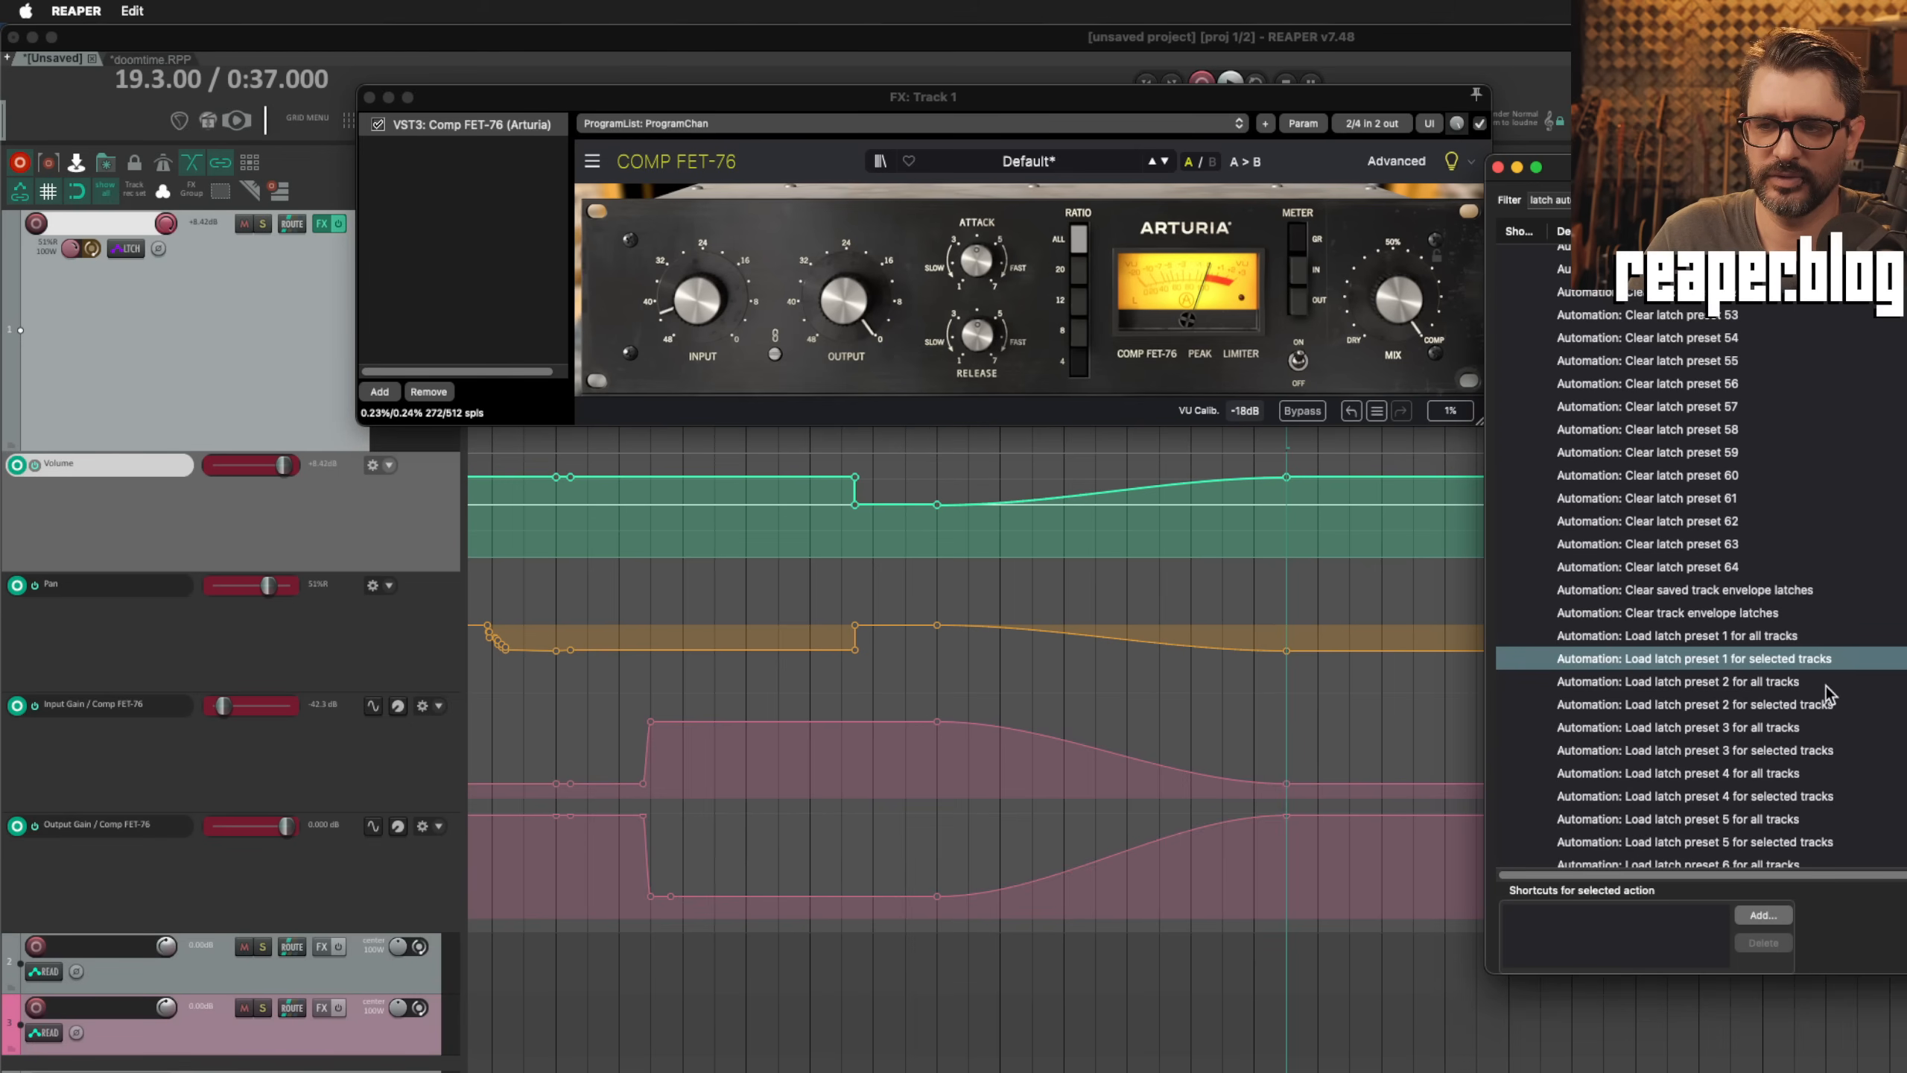
click(1746, 683)
click(1781, 707)
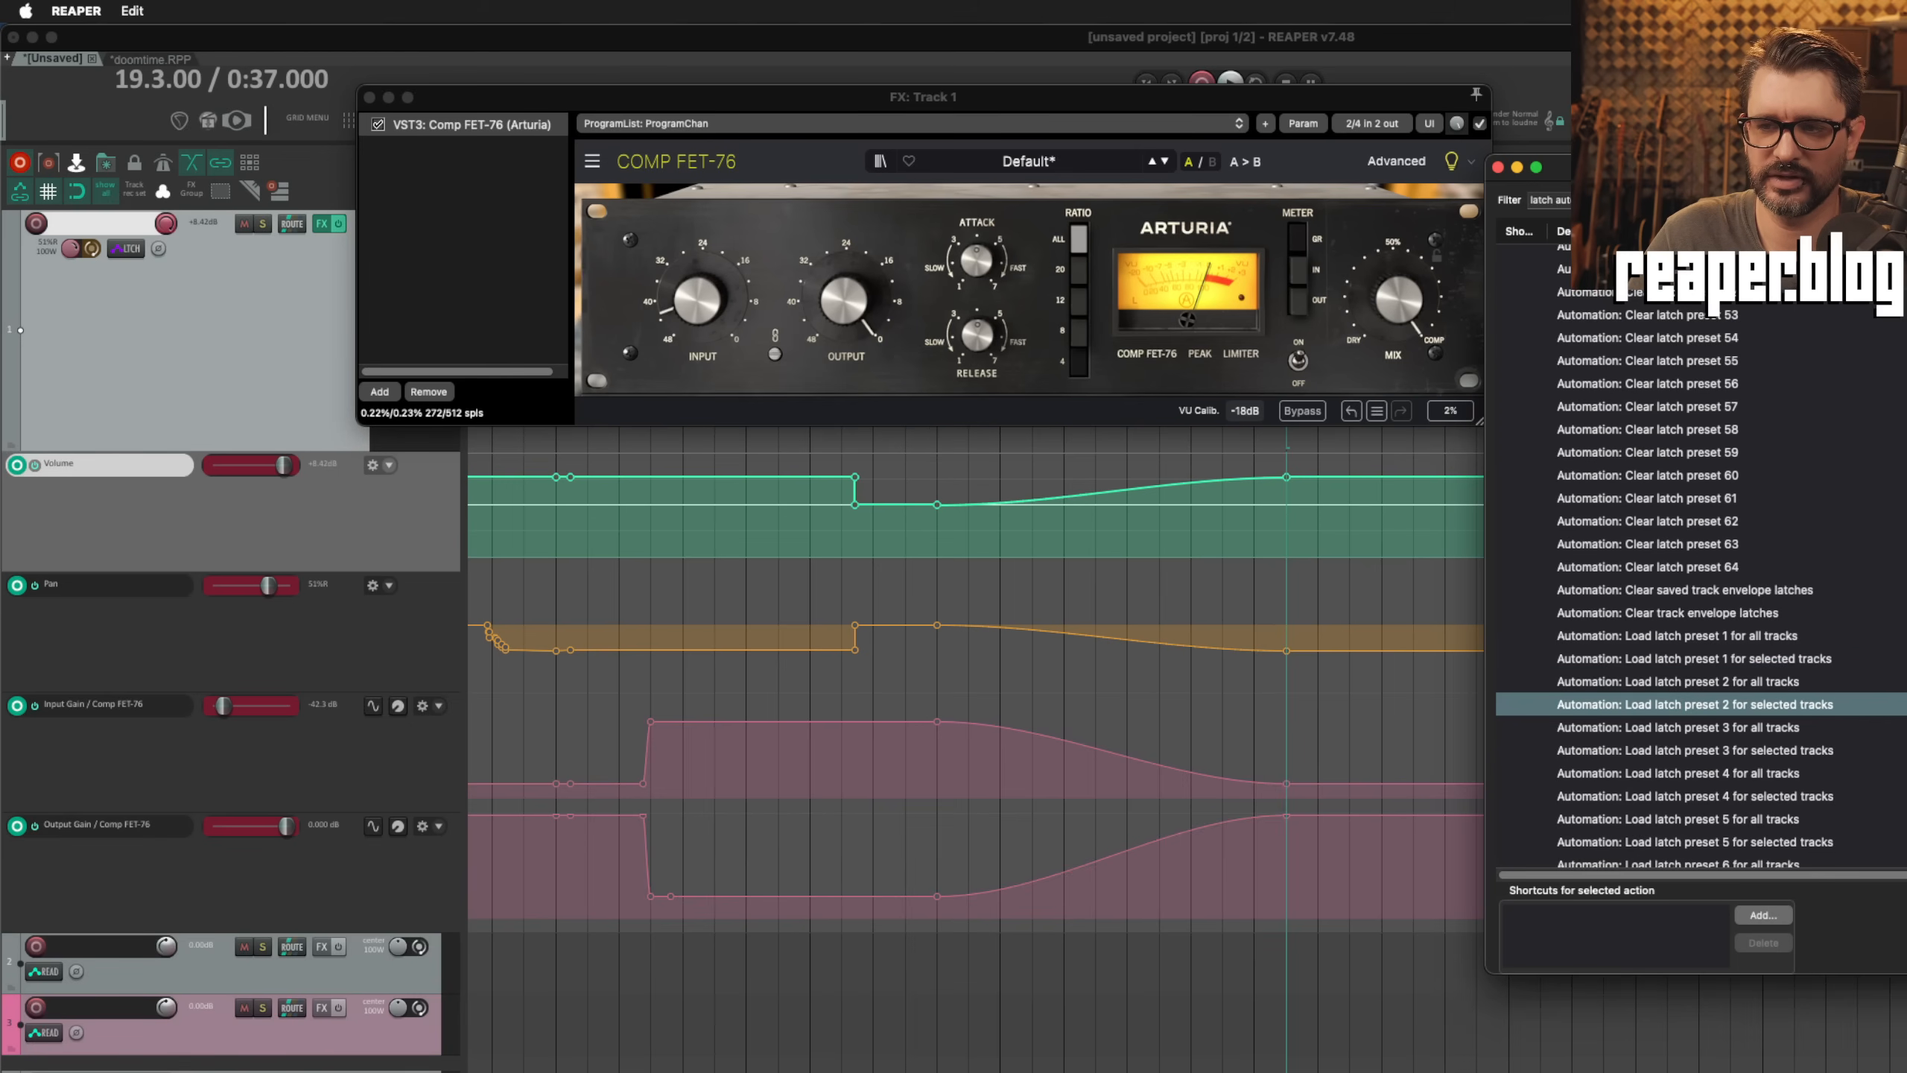
key(Return)
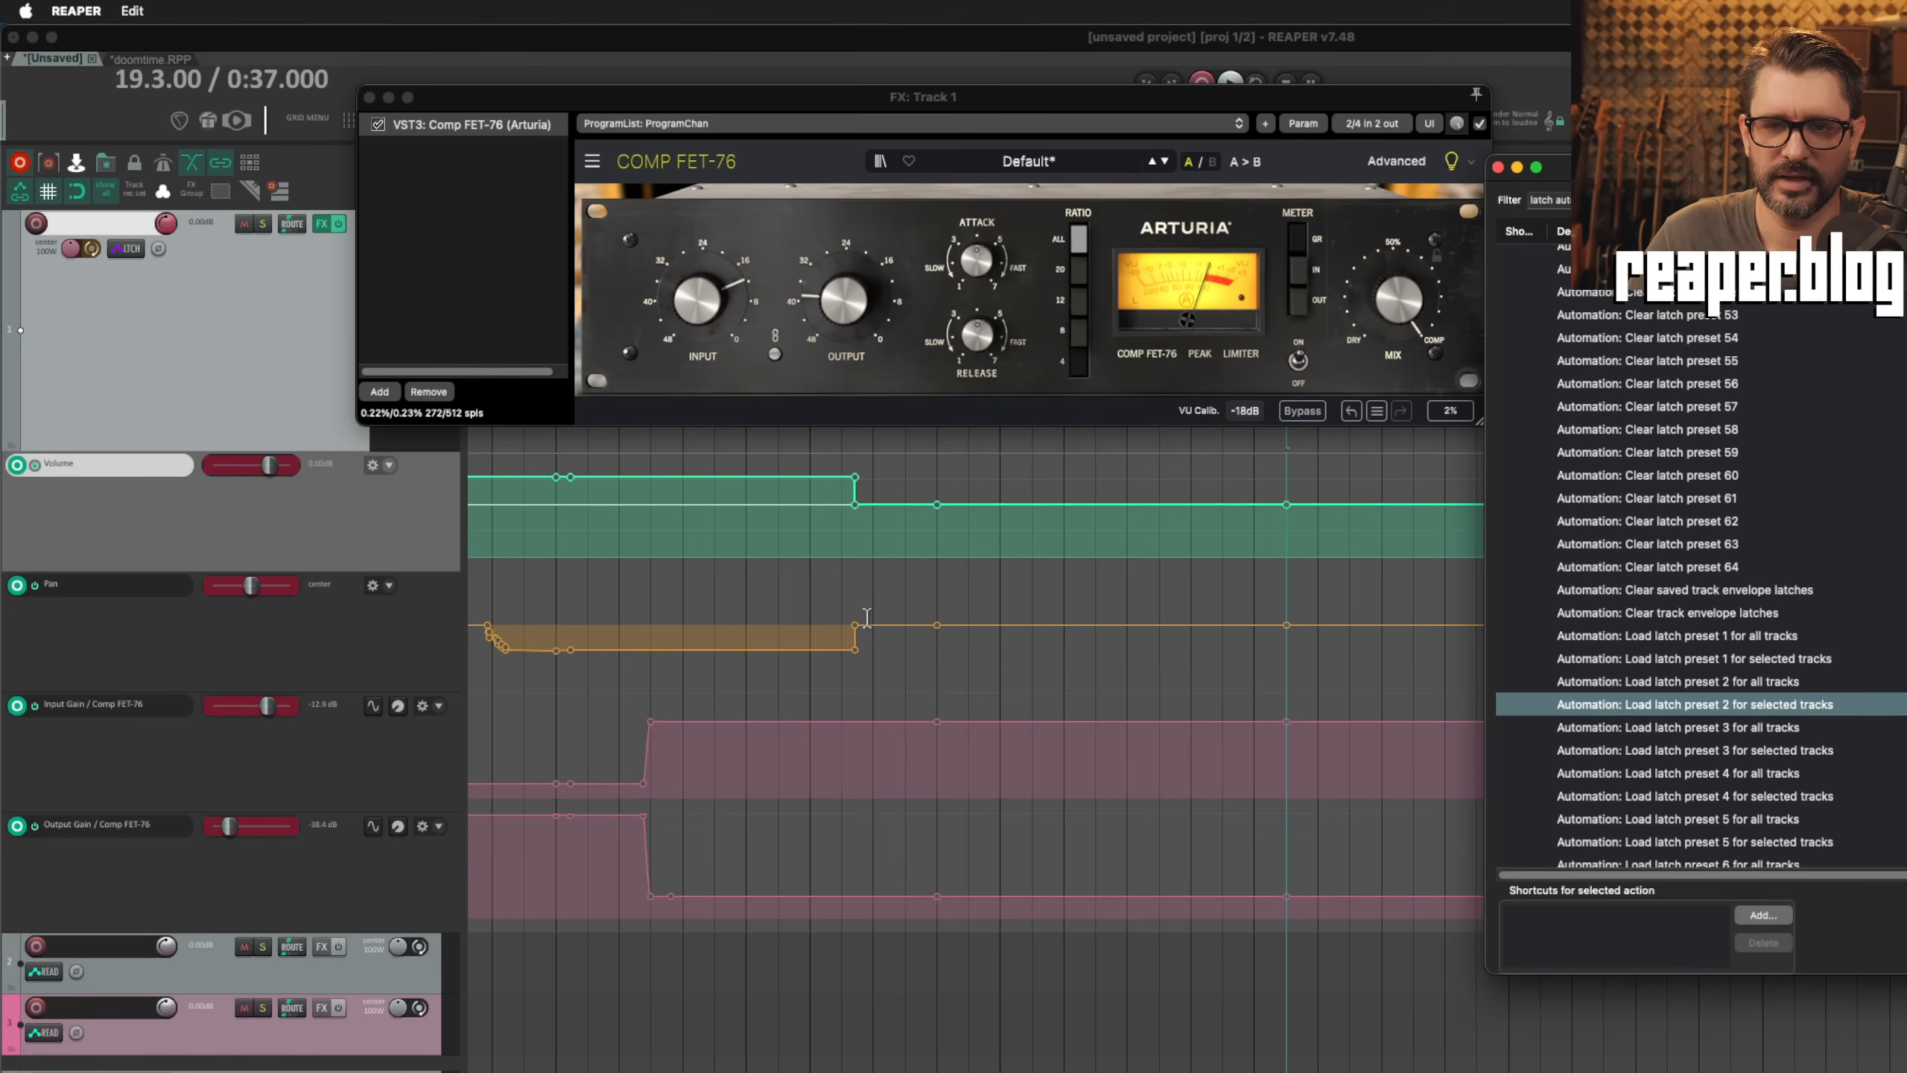
Step: Return the edit cursor to 14.1.00 and load latch preset 2 for all tracks
click(941, 587)
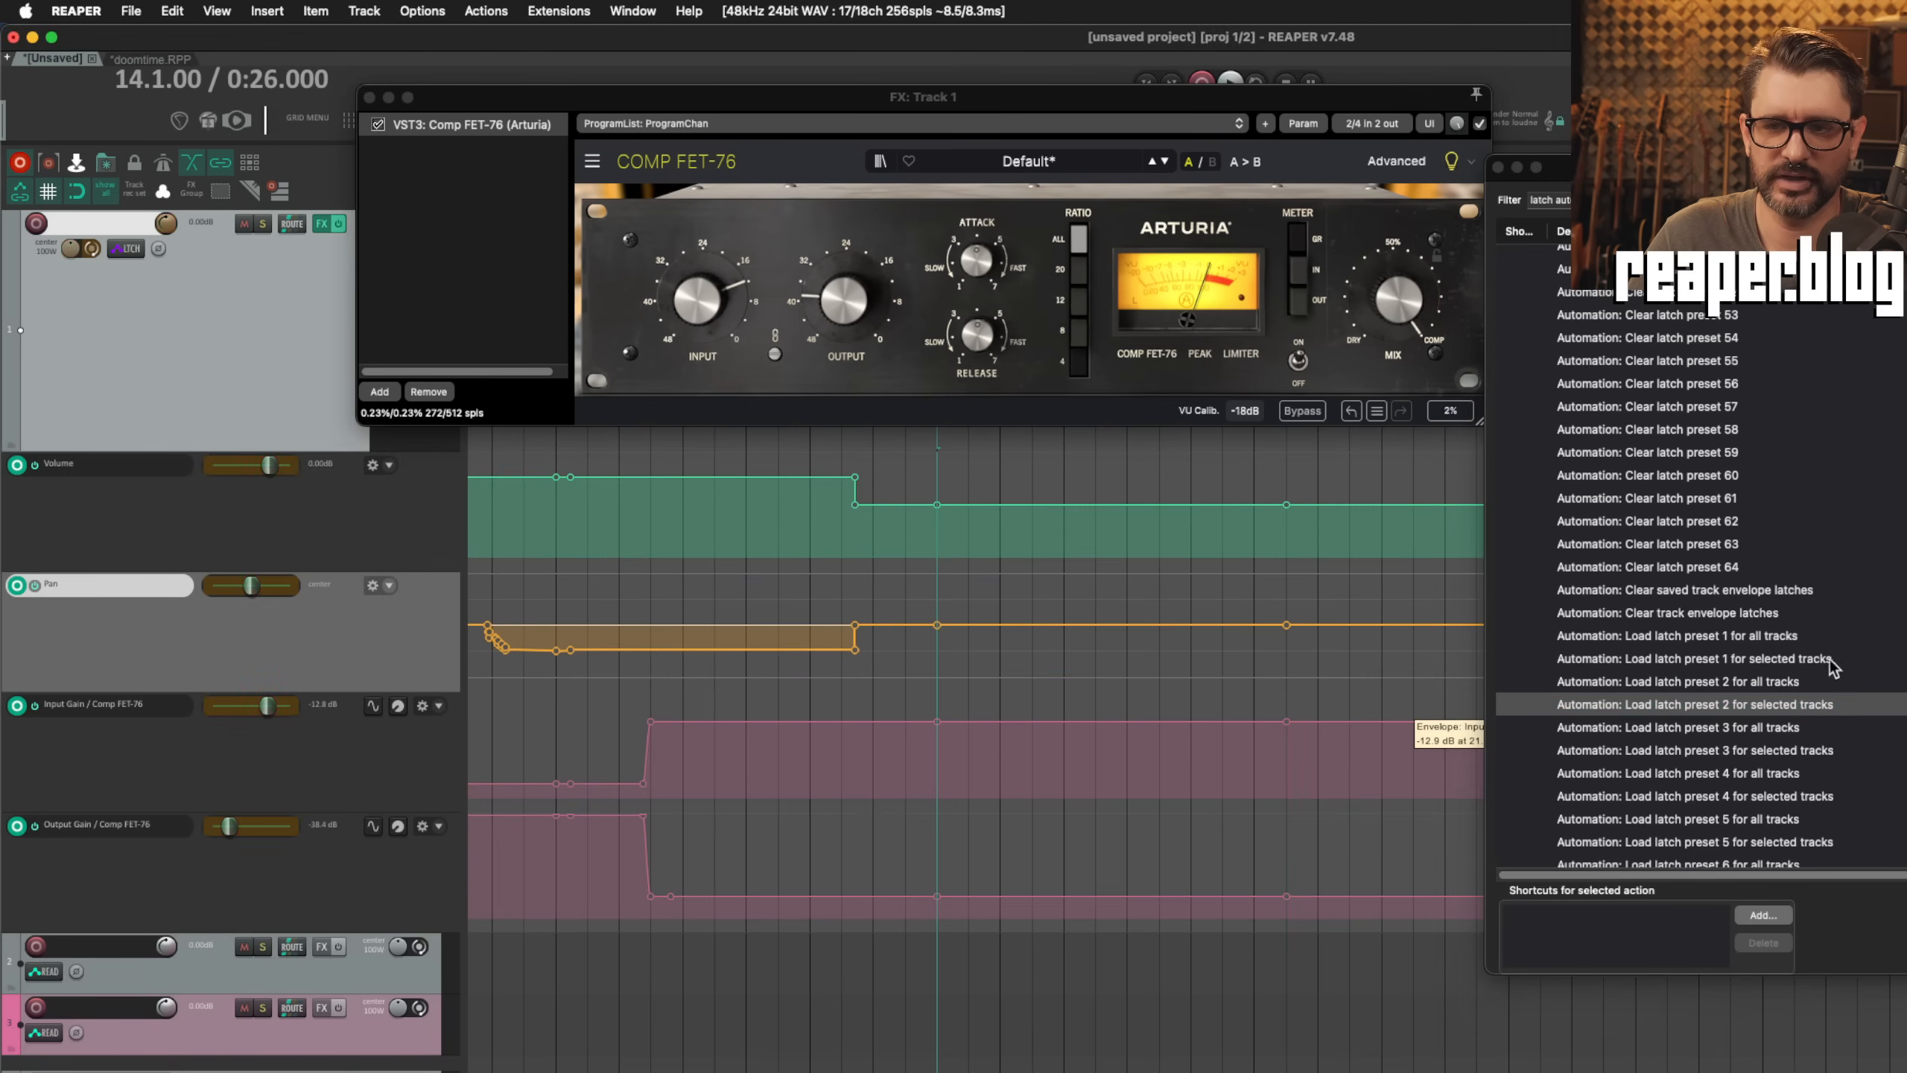
click(1799, 682)
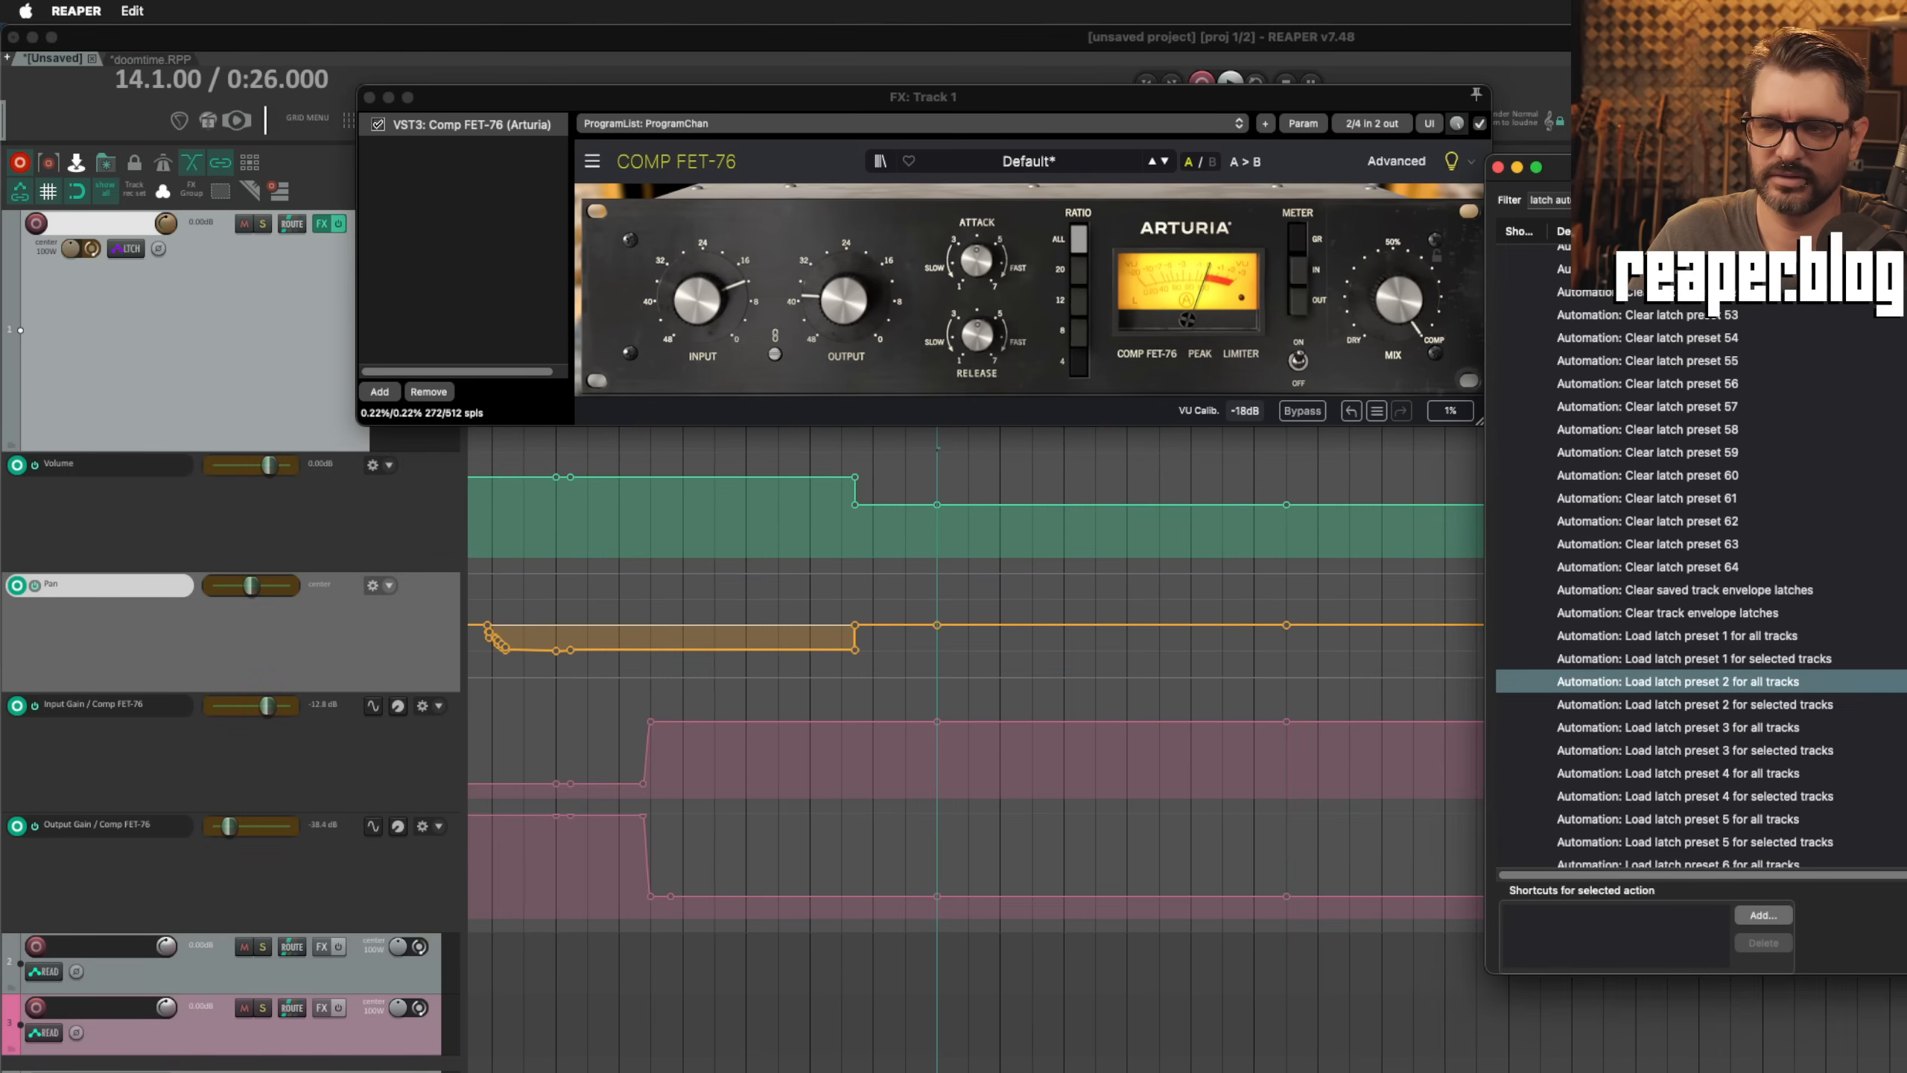
key(Return)
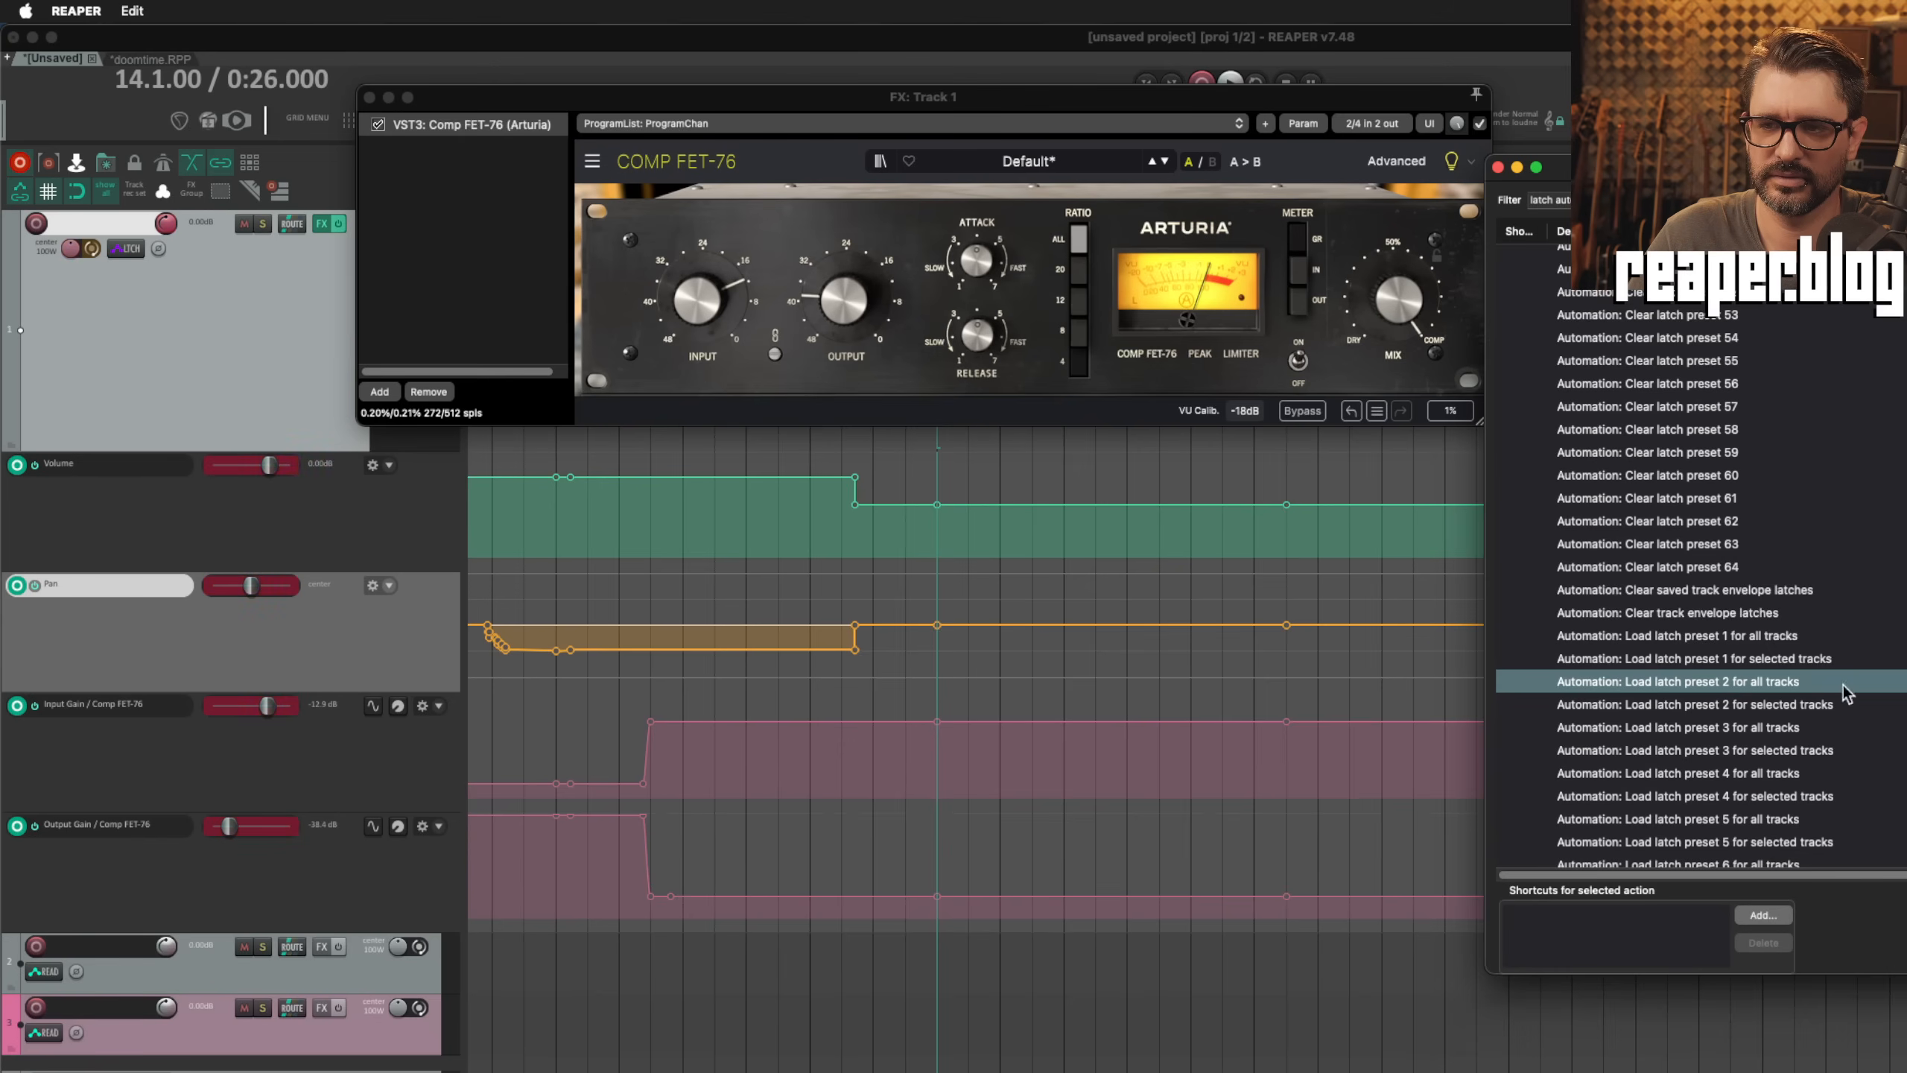
Step: Load latch preset 1 for selected tracks at 14.1.00 and again at 19.3.00
click(1776, 658)
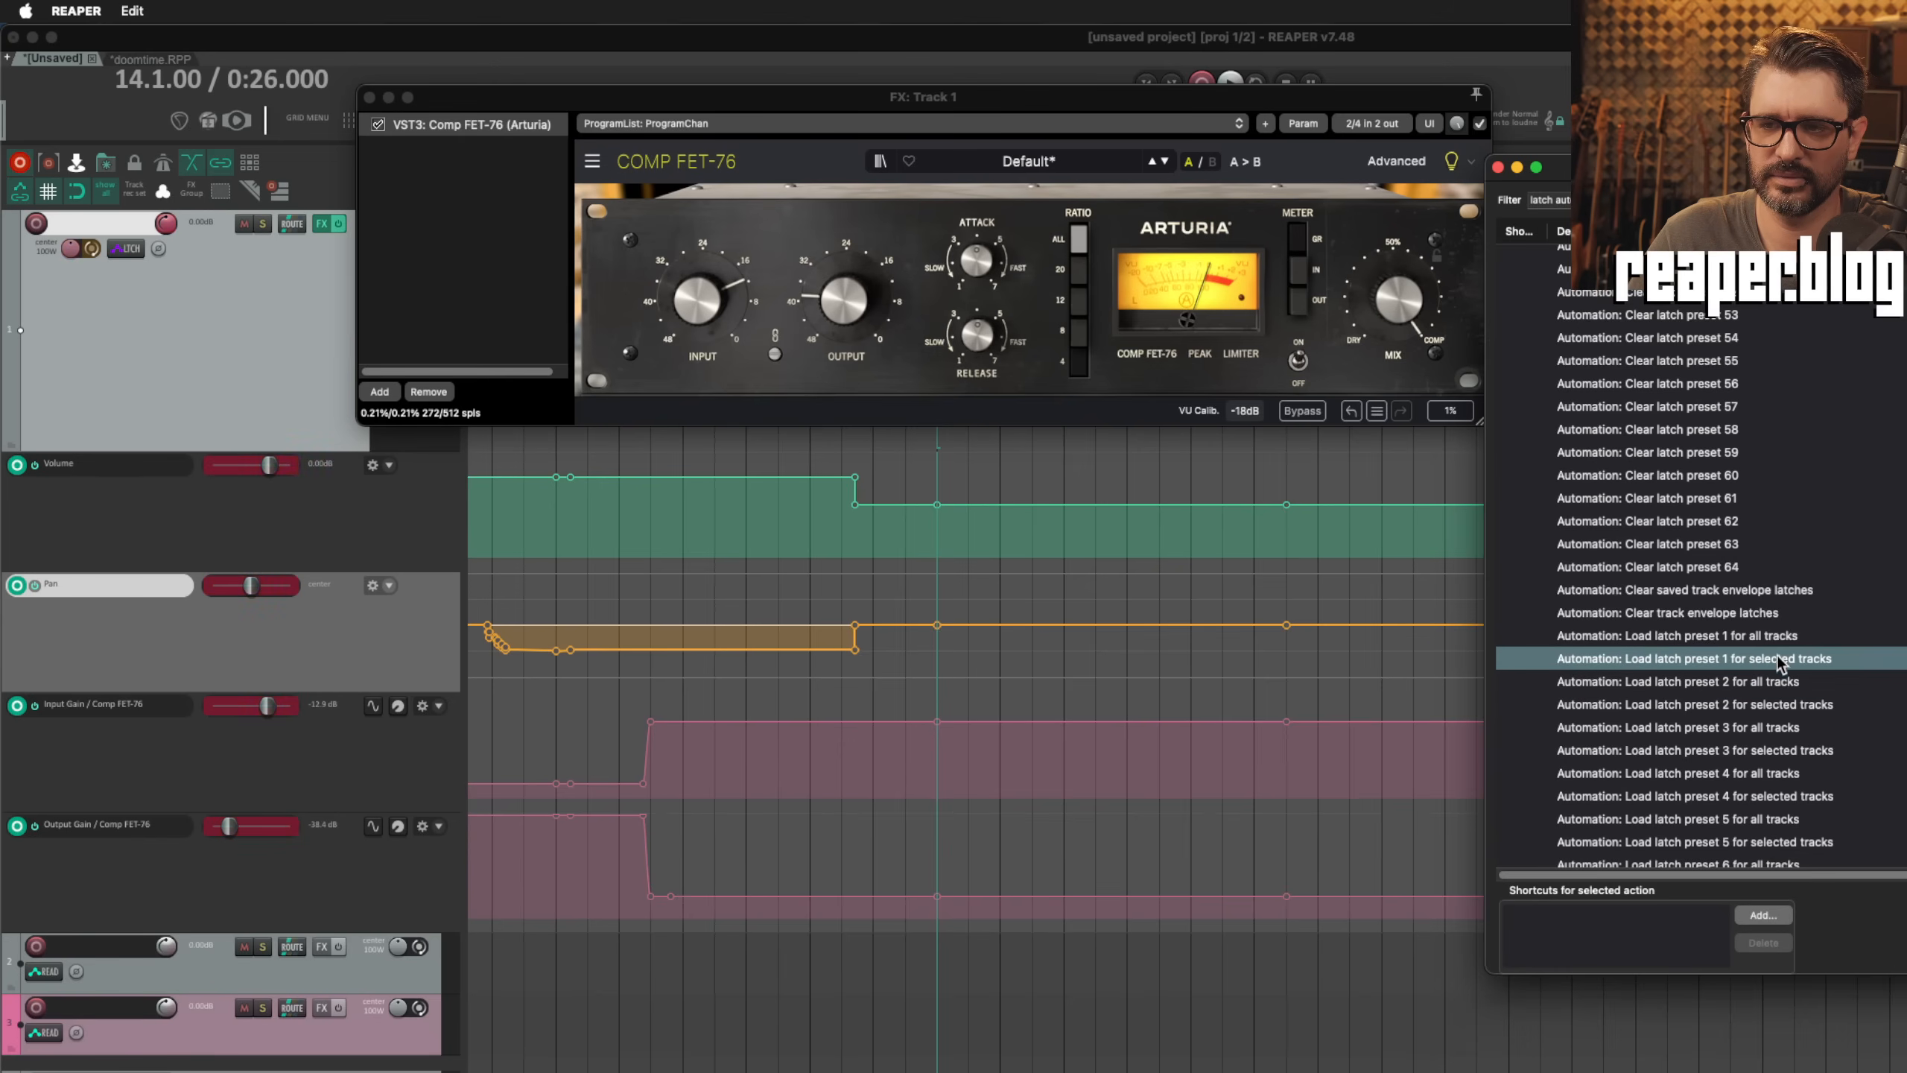
key(Return)
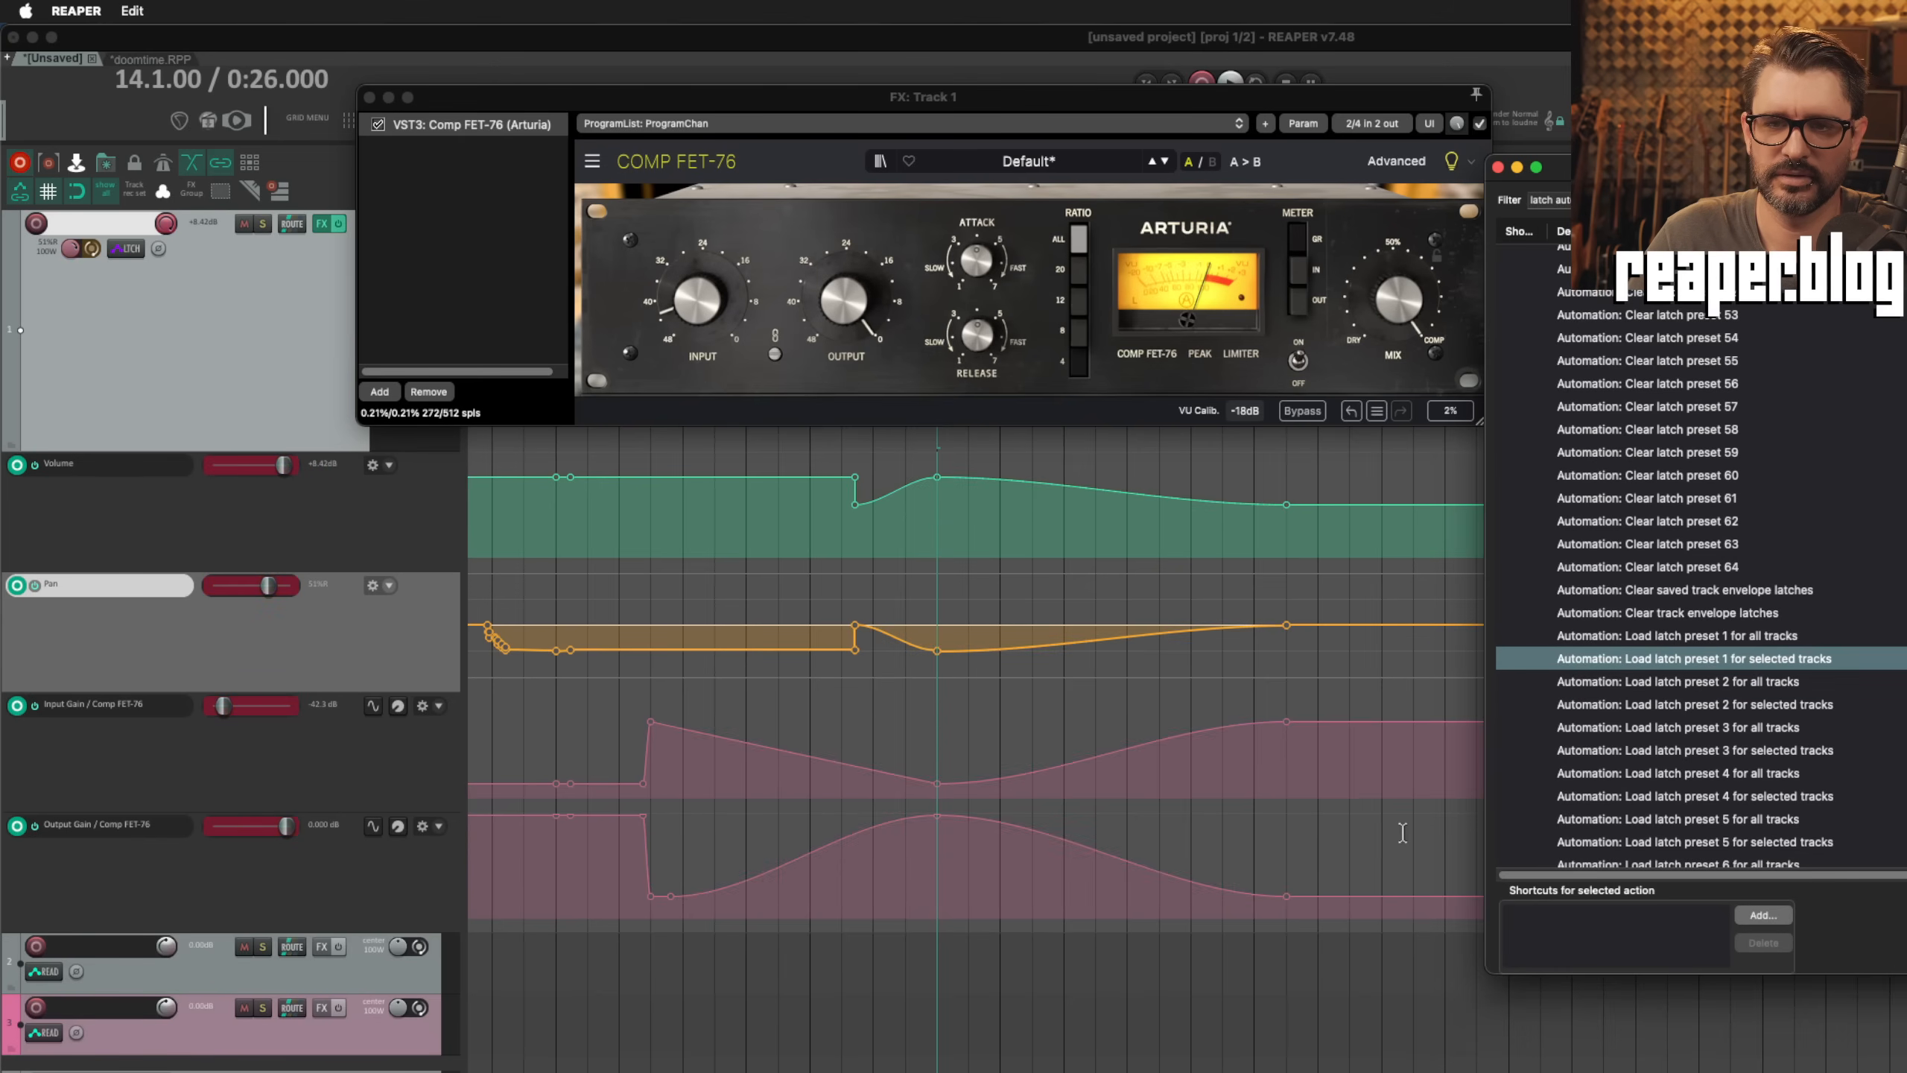
click(1283, 479)
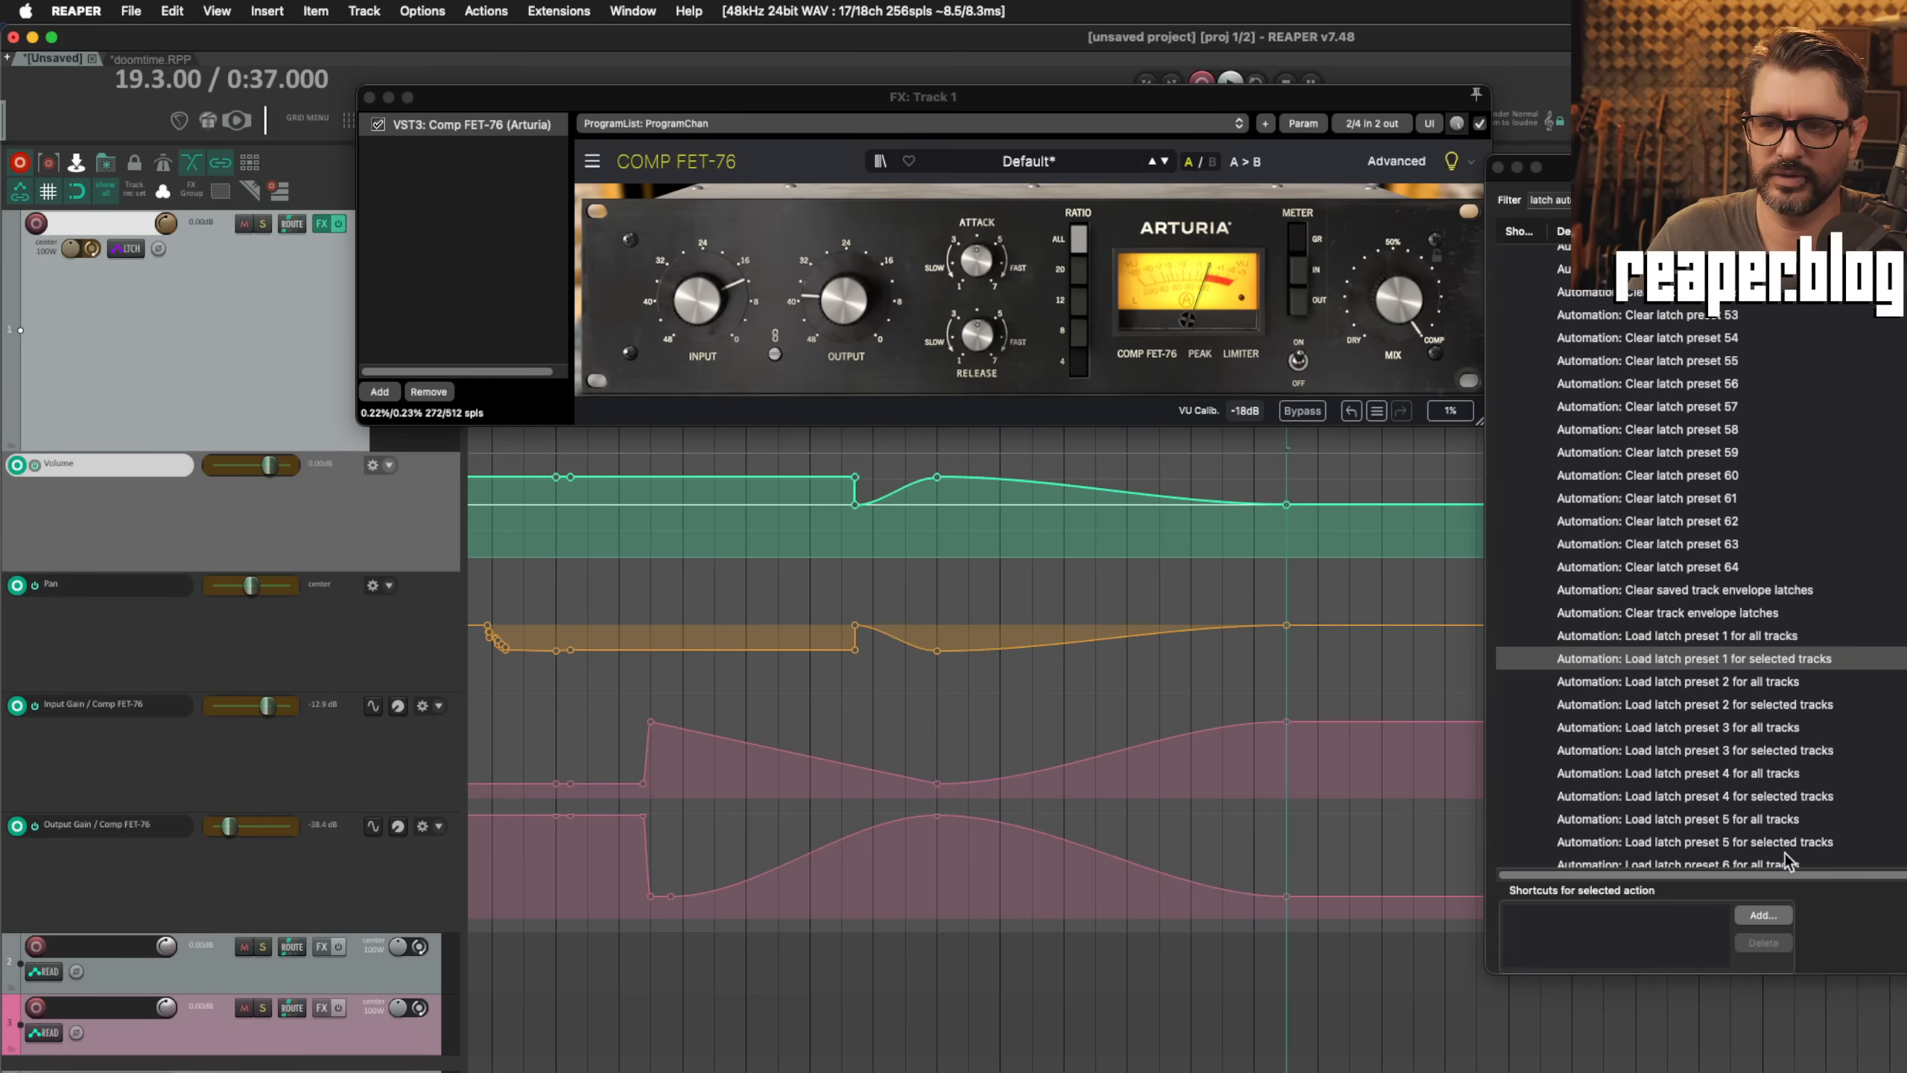
double_click(1727, 658)
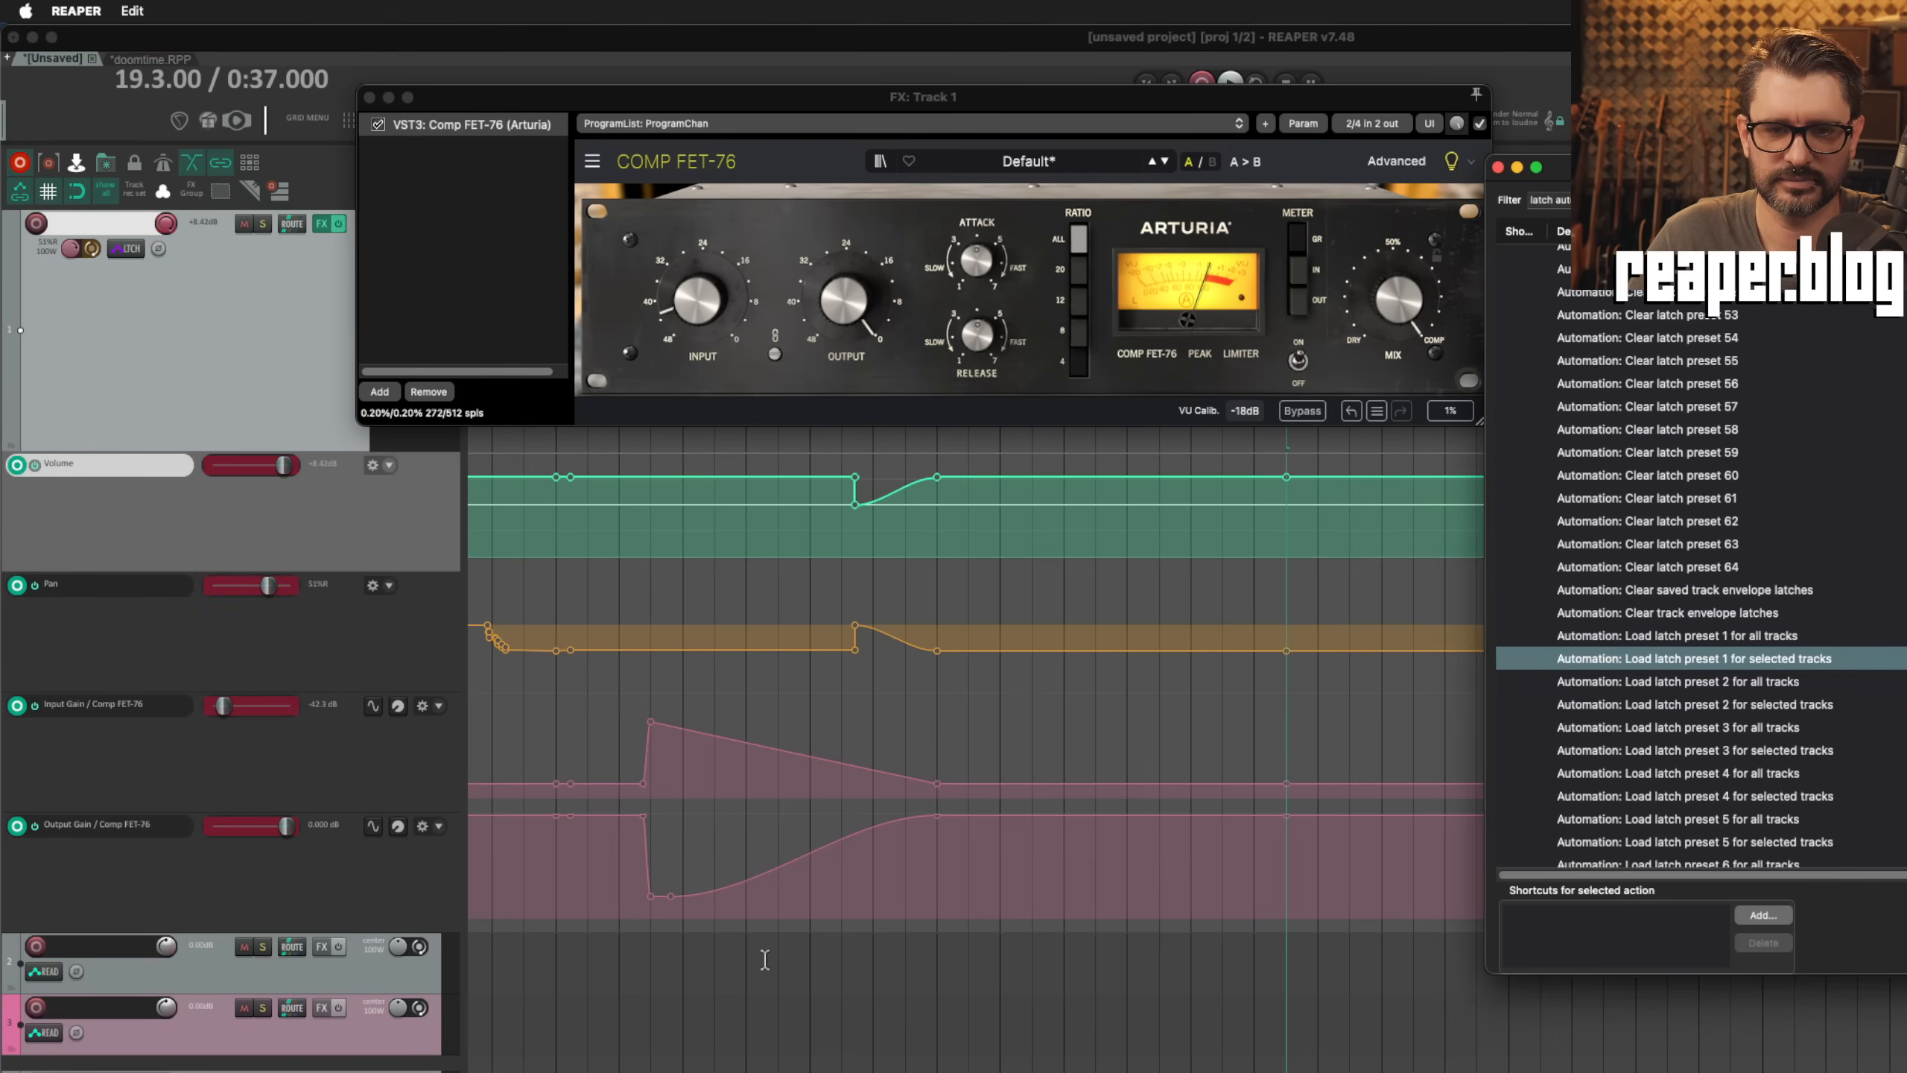
Step: Move the edit cursor to 16.3.00 and look through the numbered Clear latch preset and Load latch preset actions
scroll(1779, 346, up, 15)
click(1776, 335)
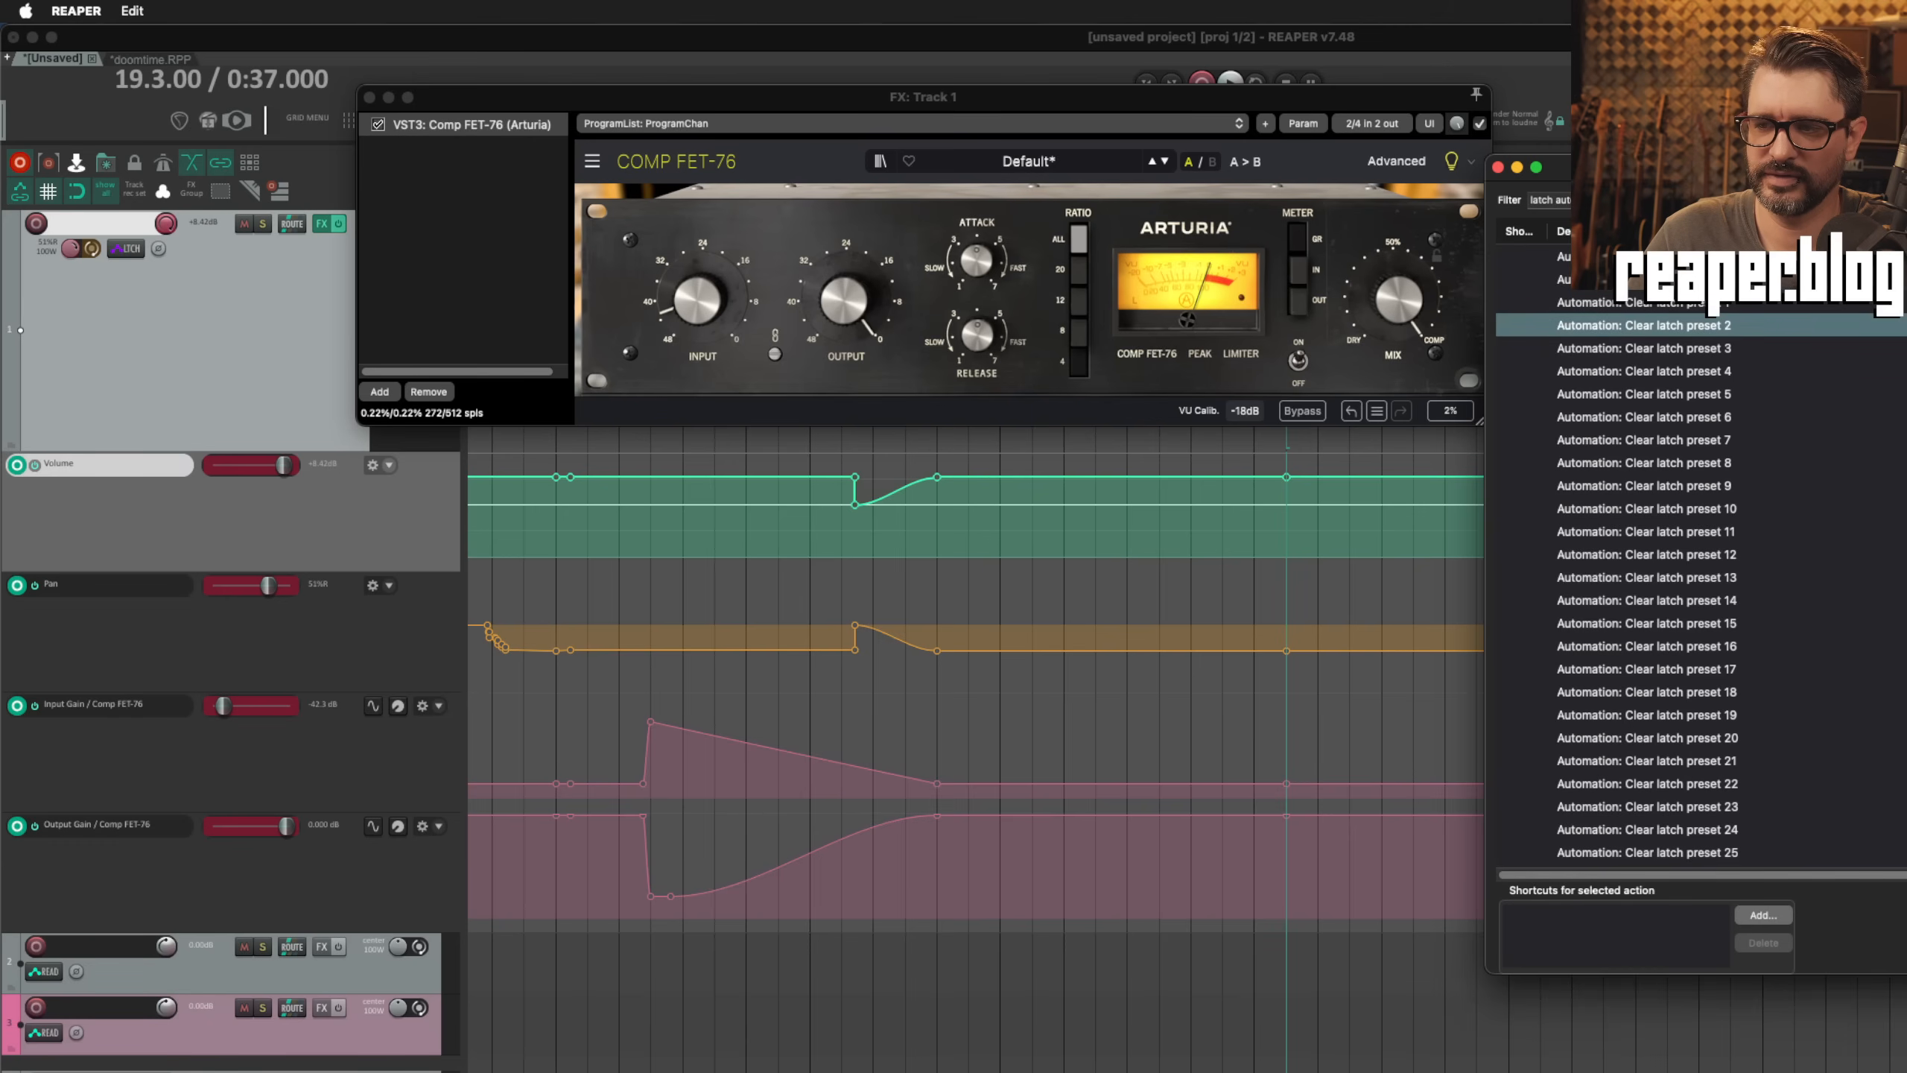
click(1088, 703)
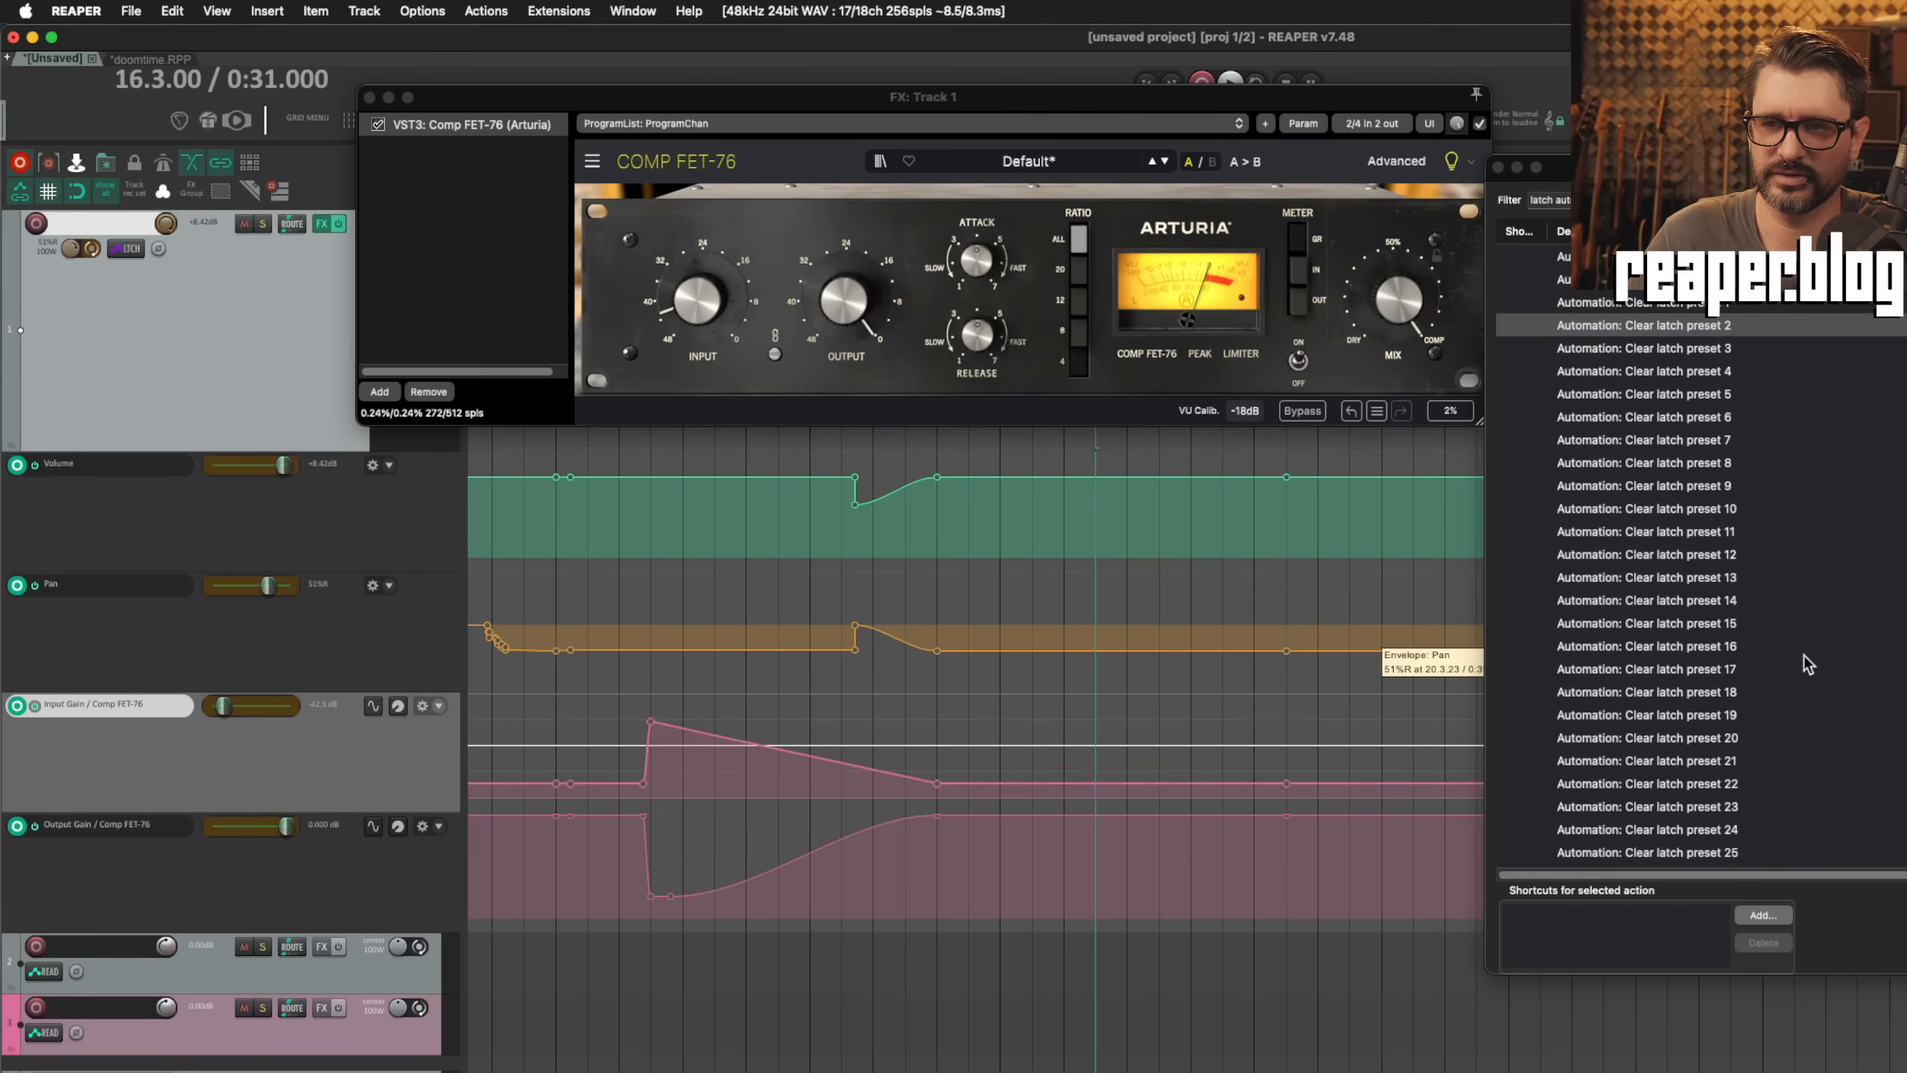
scroll(1773, 684, down, 6)
scroll(1768, 678, down, 14)
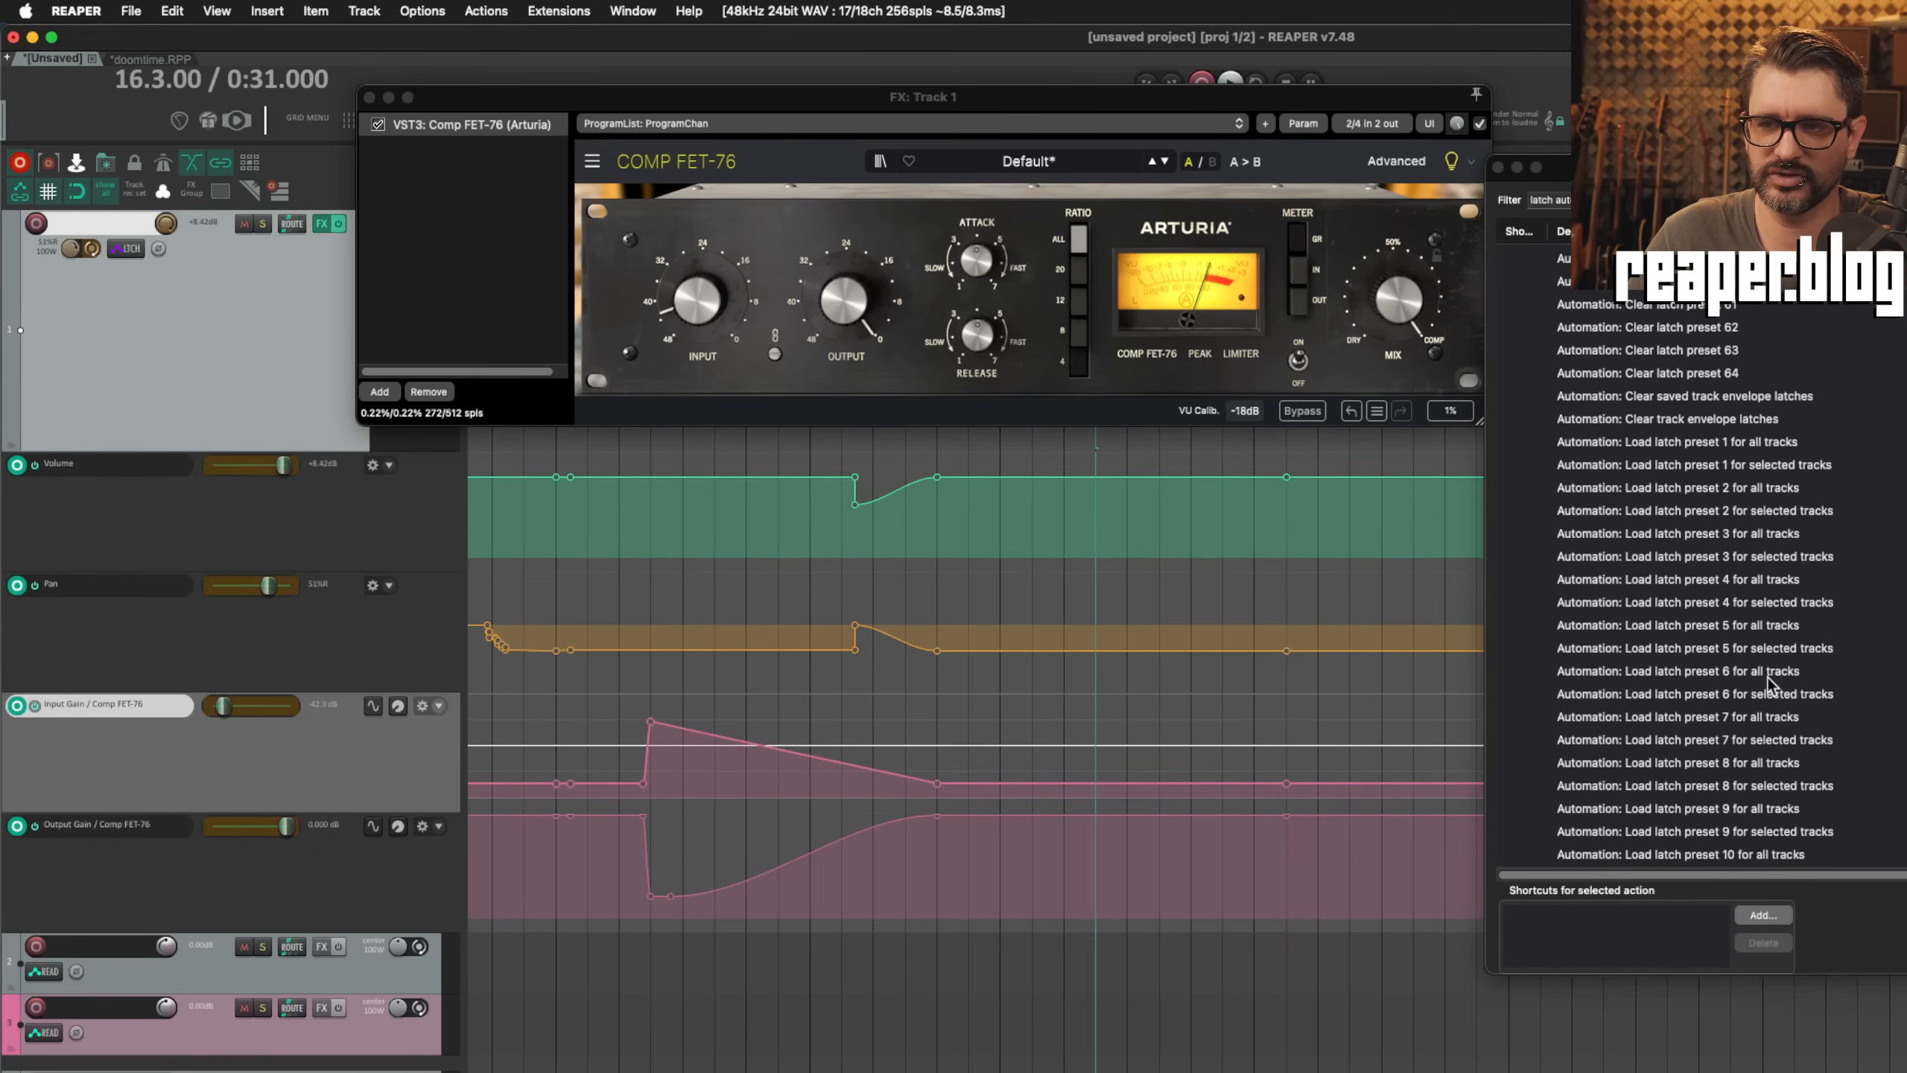
scroll(1768, 677, up, 11)
scroll(1767, 677, up, 8)
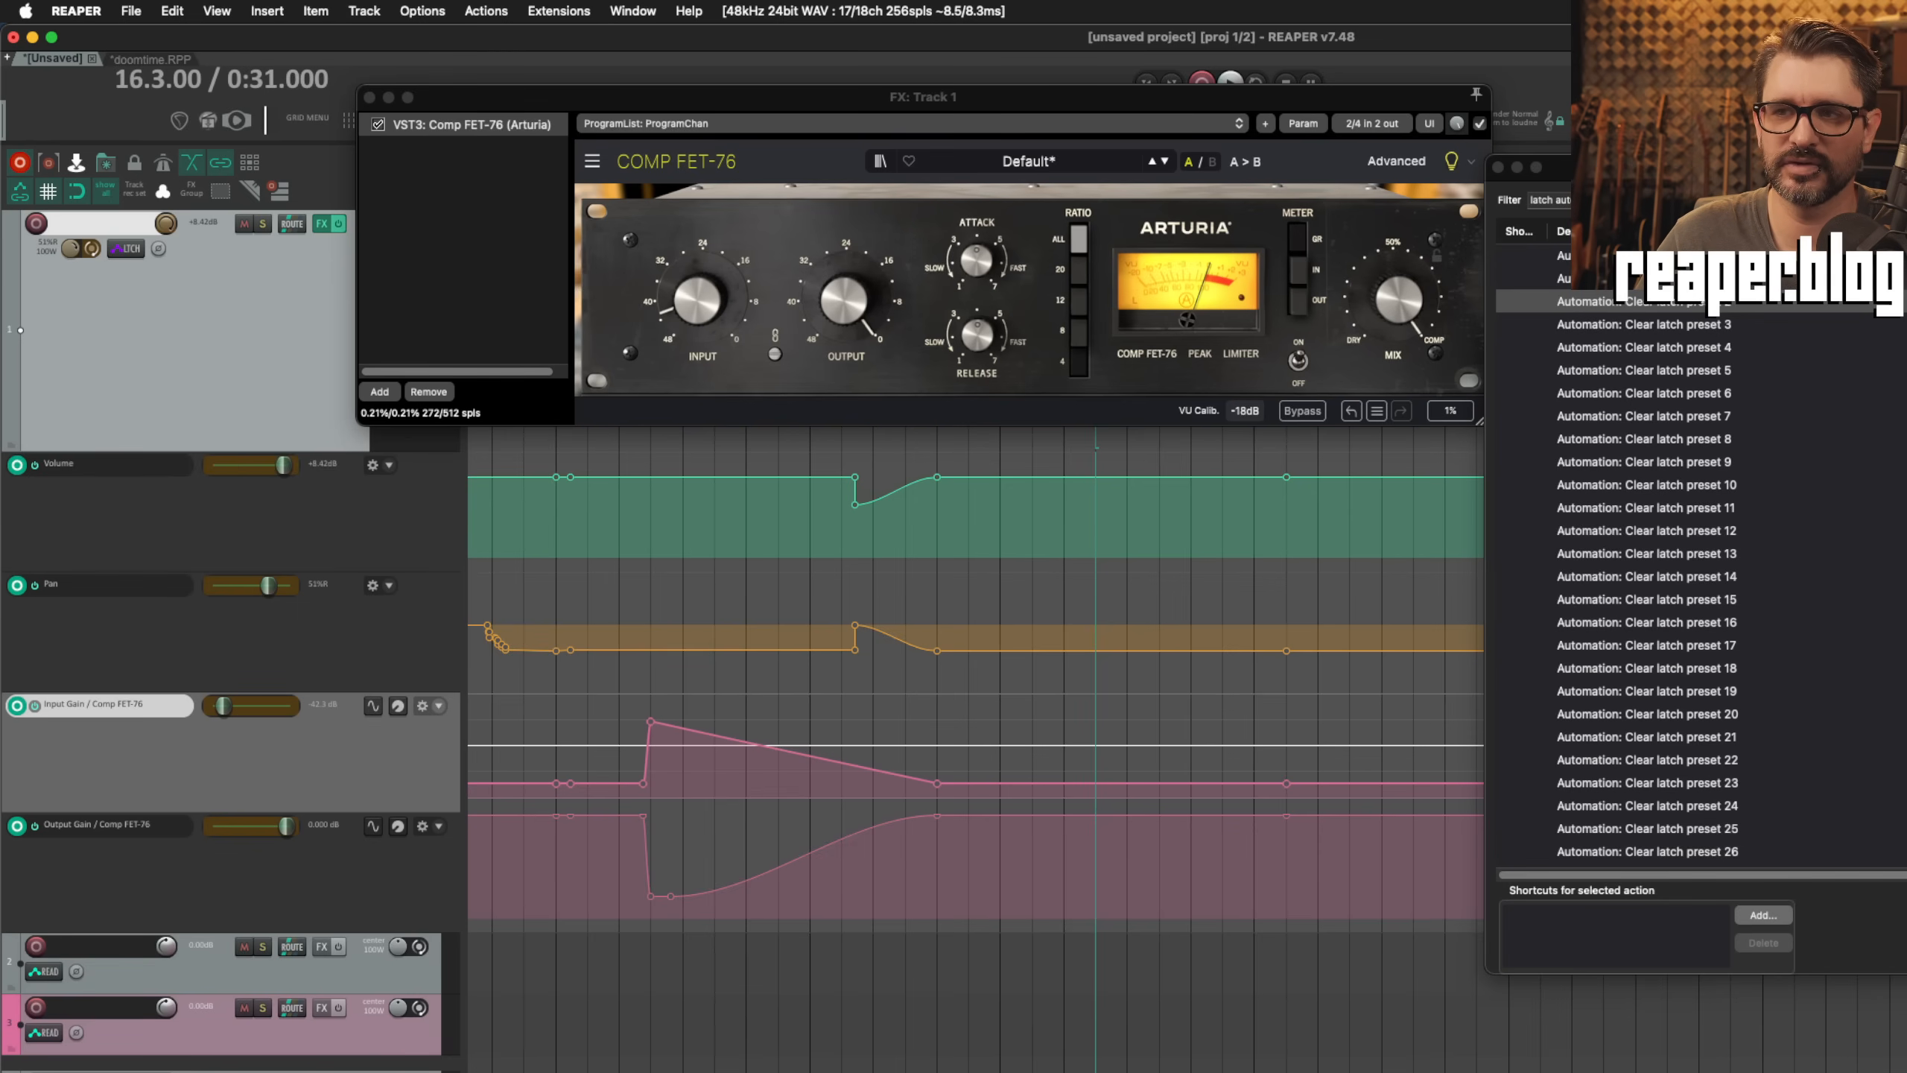
Step: Move the Actions window back over the arrangement and review the full range of Clear latch preset actions and their command IDs
drag(1804, 168, 1076, 181)
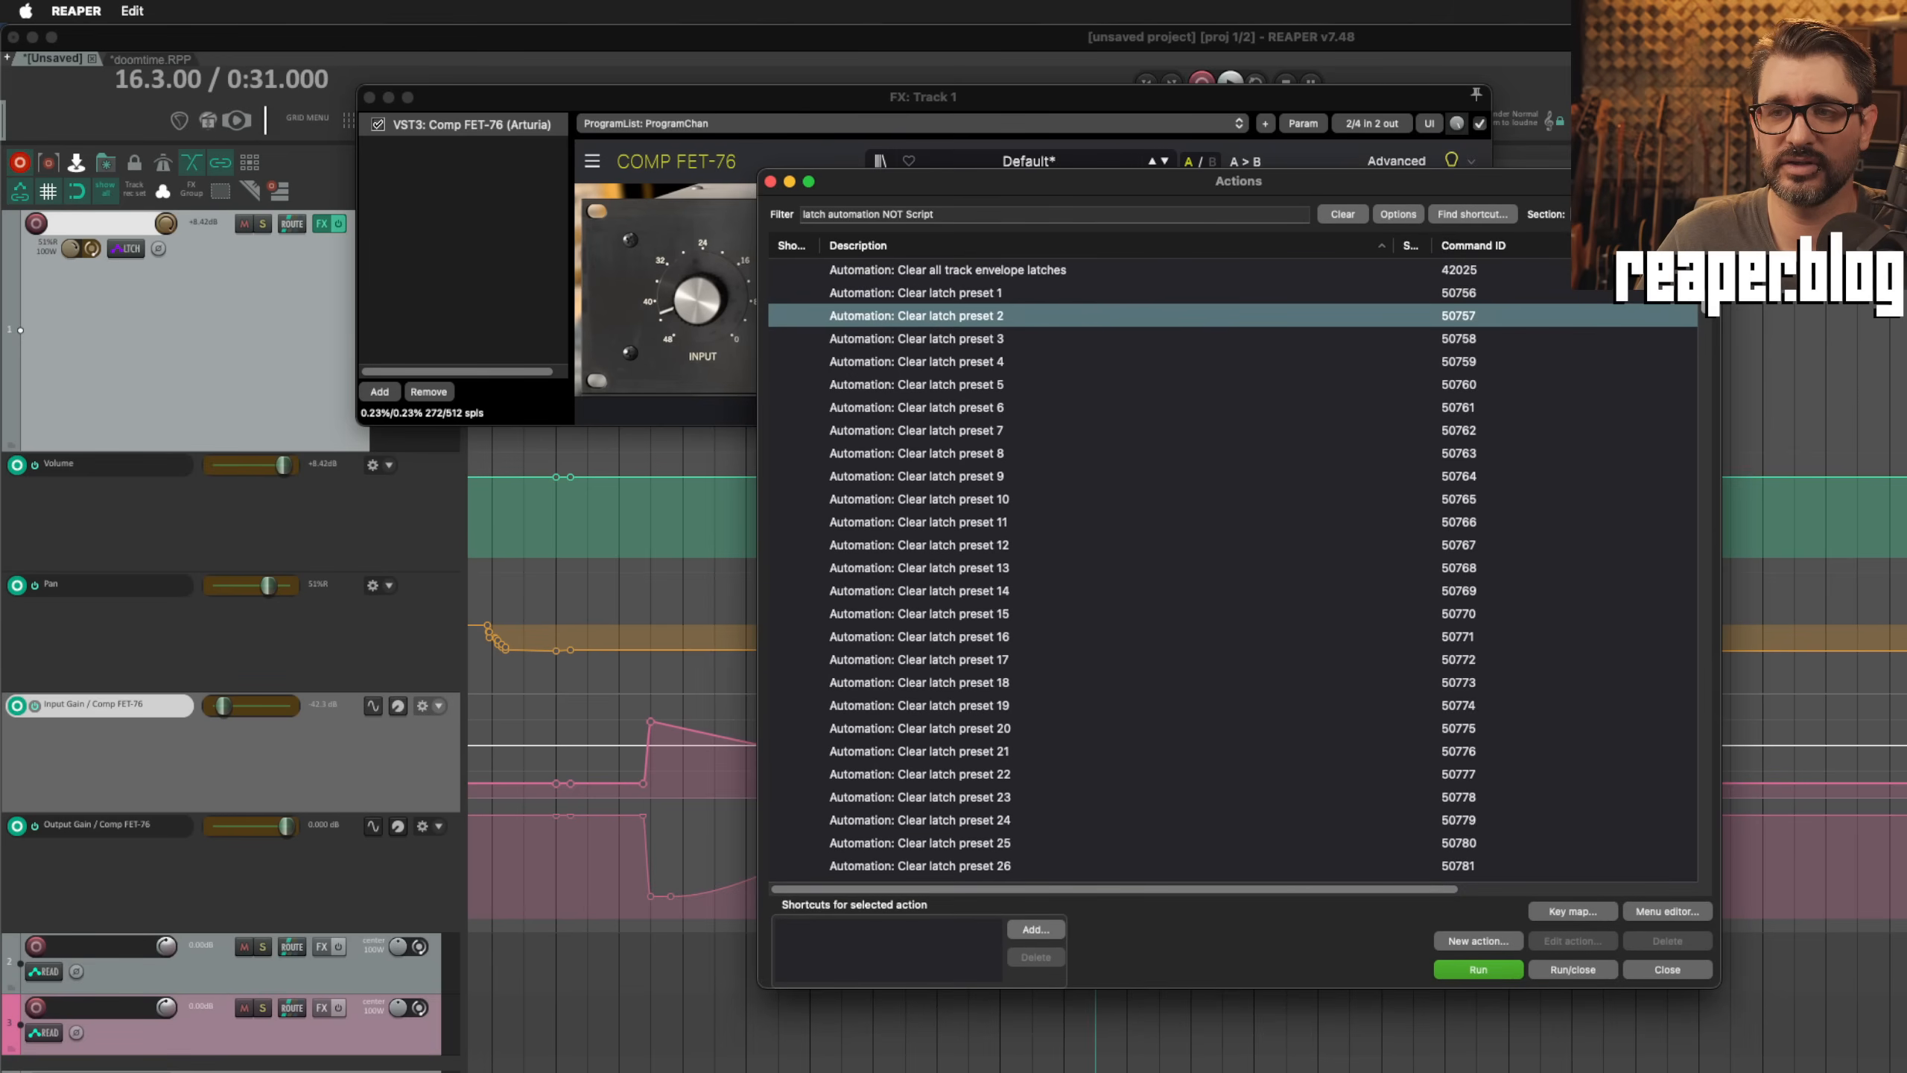
drag(1706, 279, 1725, 388)
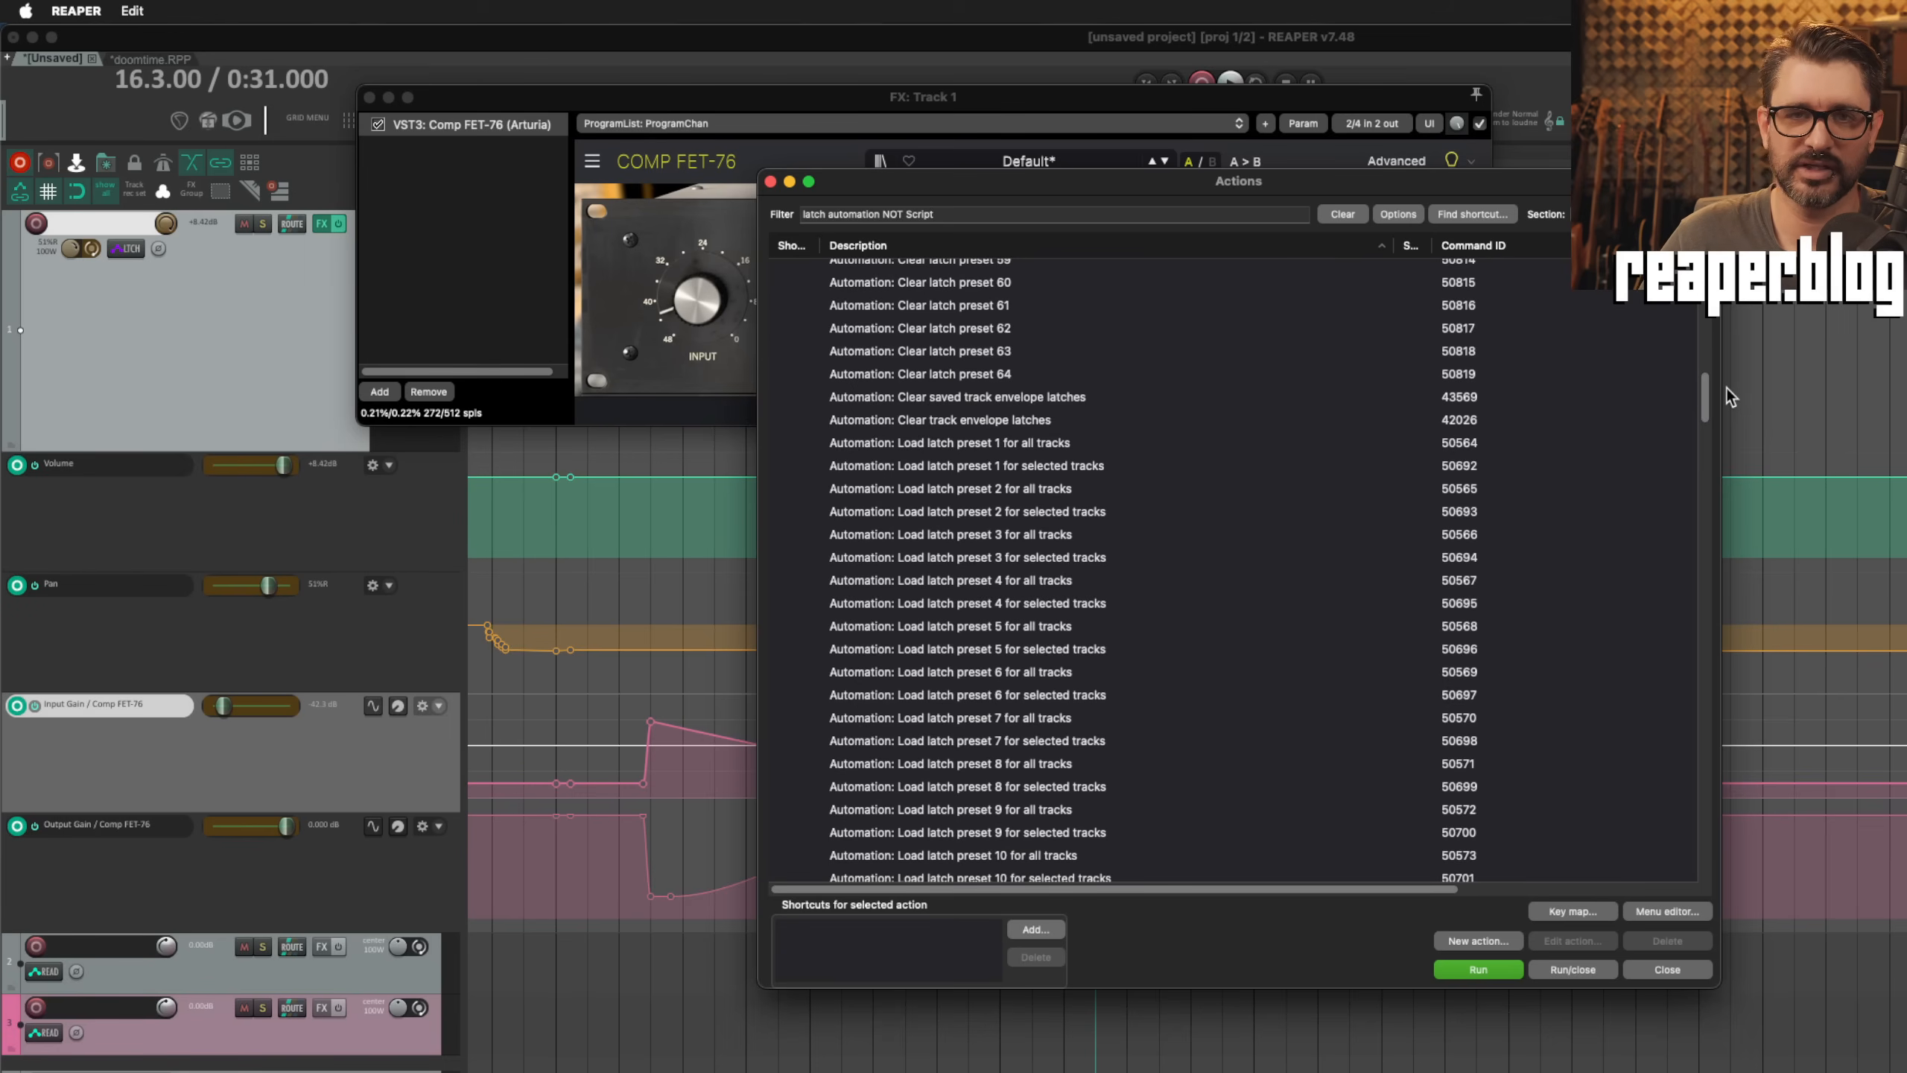
drag(1726, 387, 1708, 333)
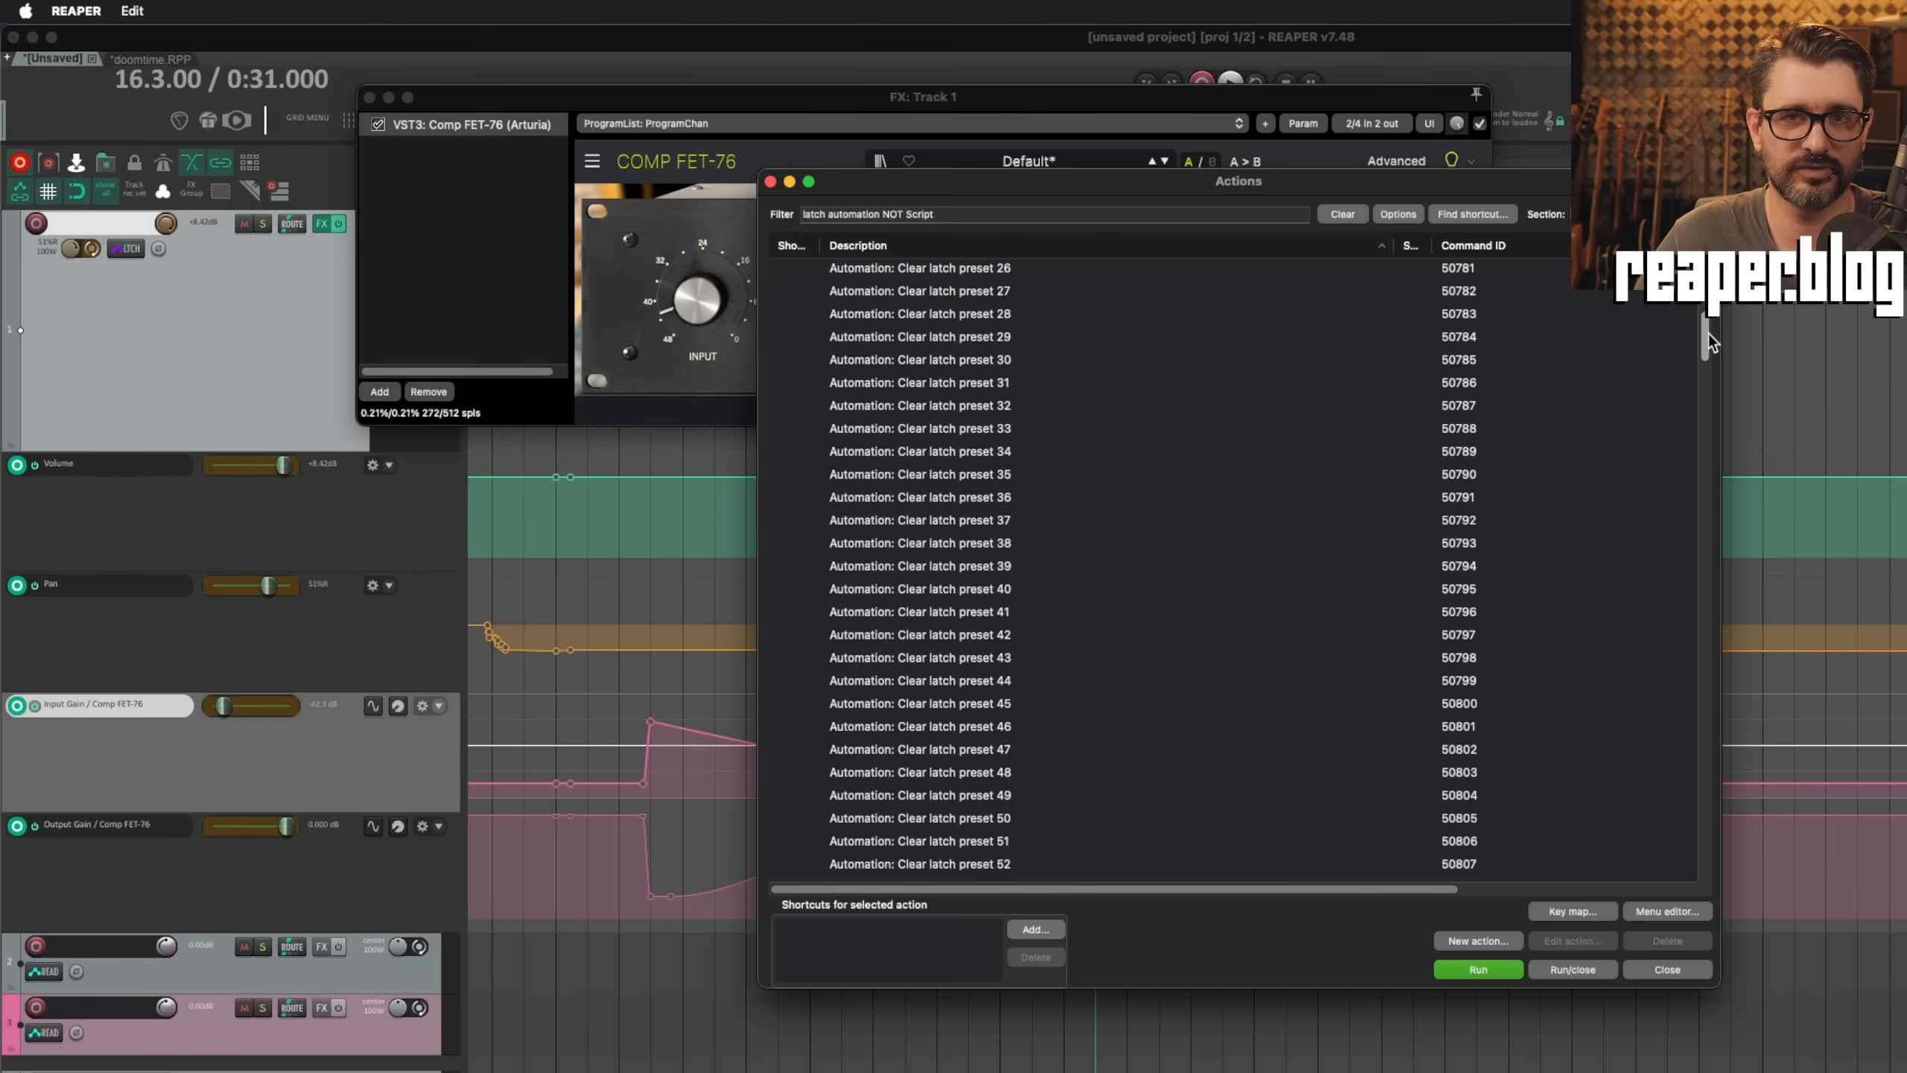
drag(1707, 334, 1709, 314)
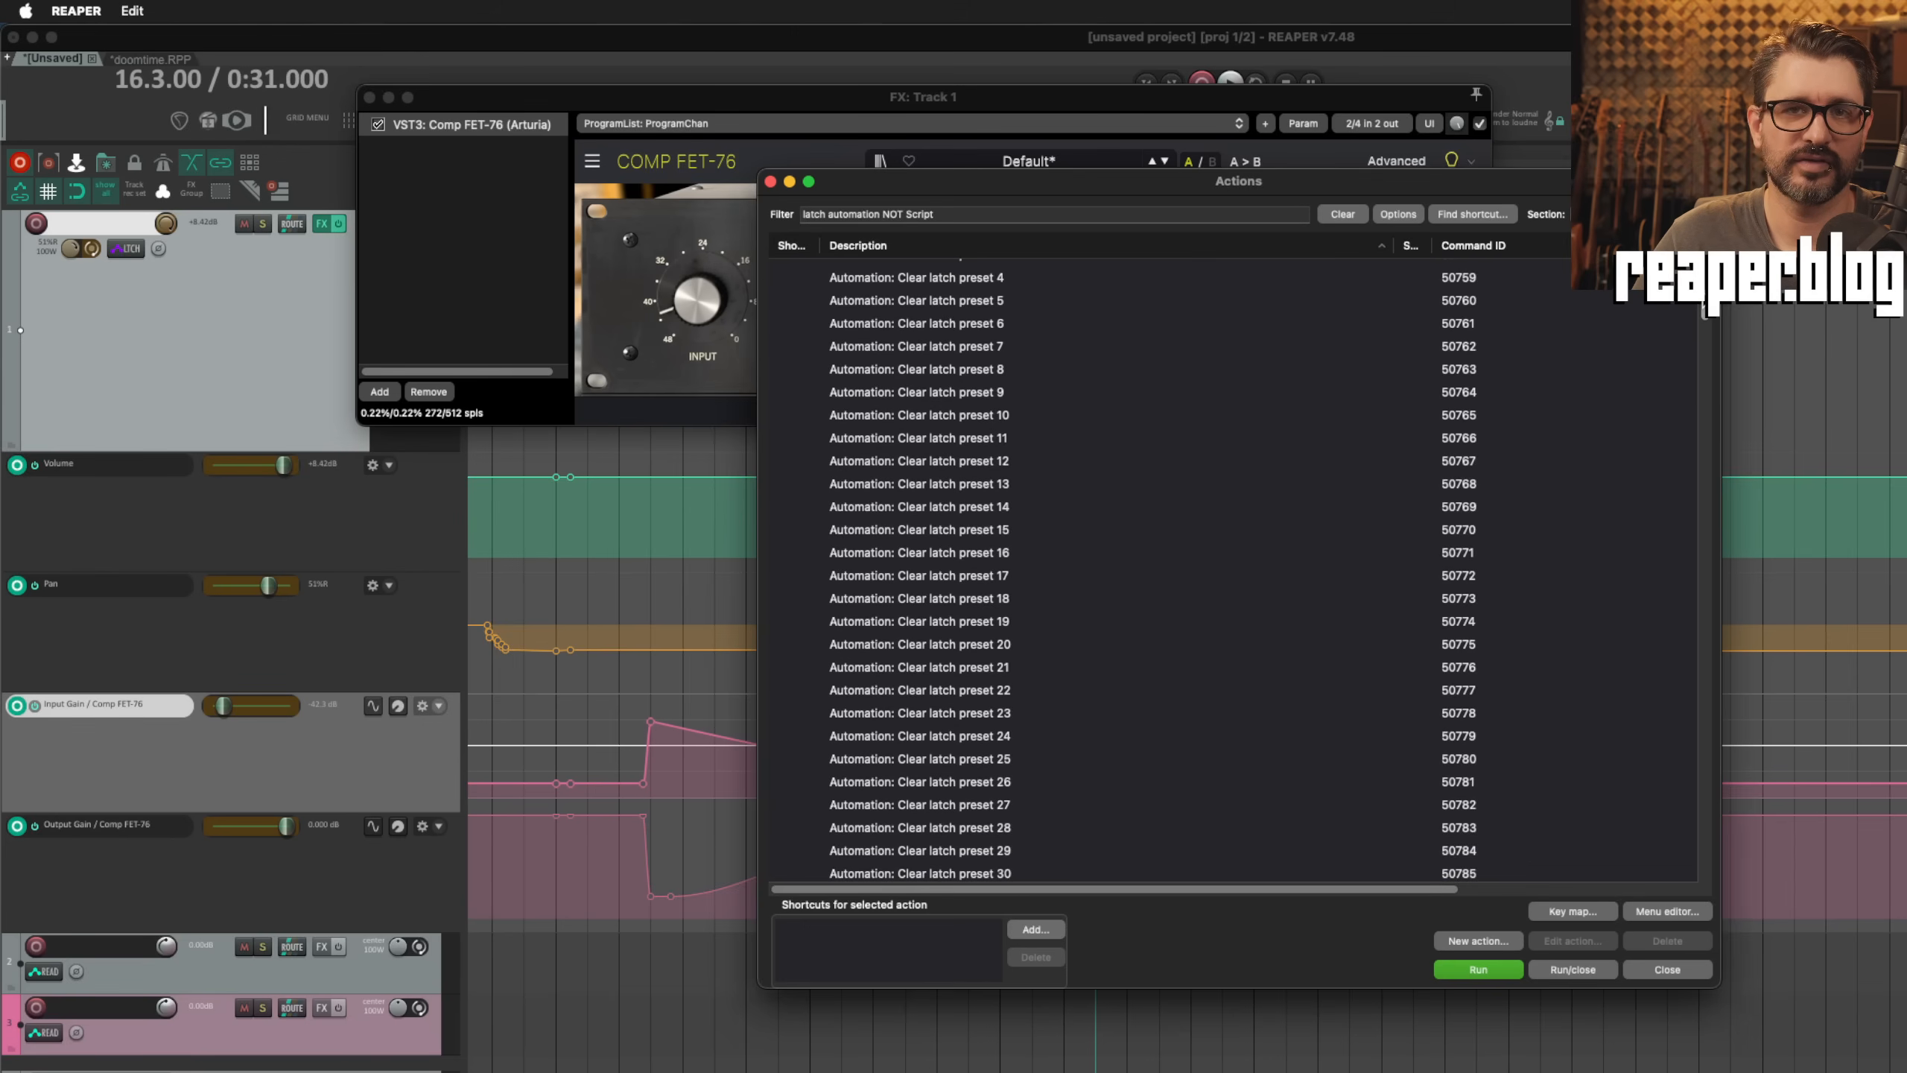
scroll(1231, 571, down, 5)
scroll(1232, 571, up, 8)
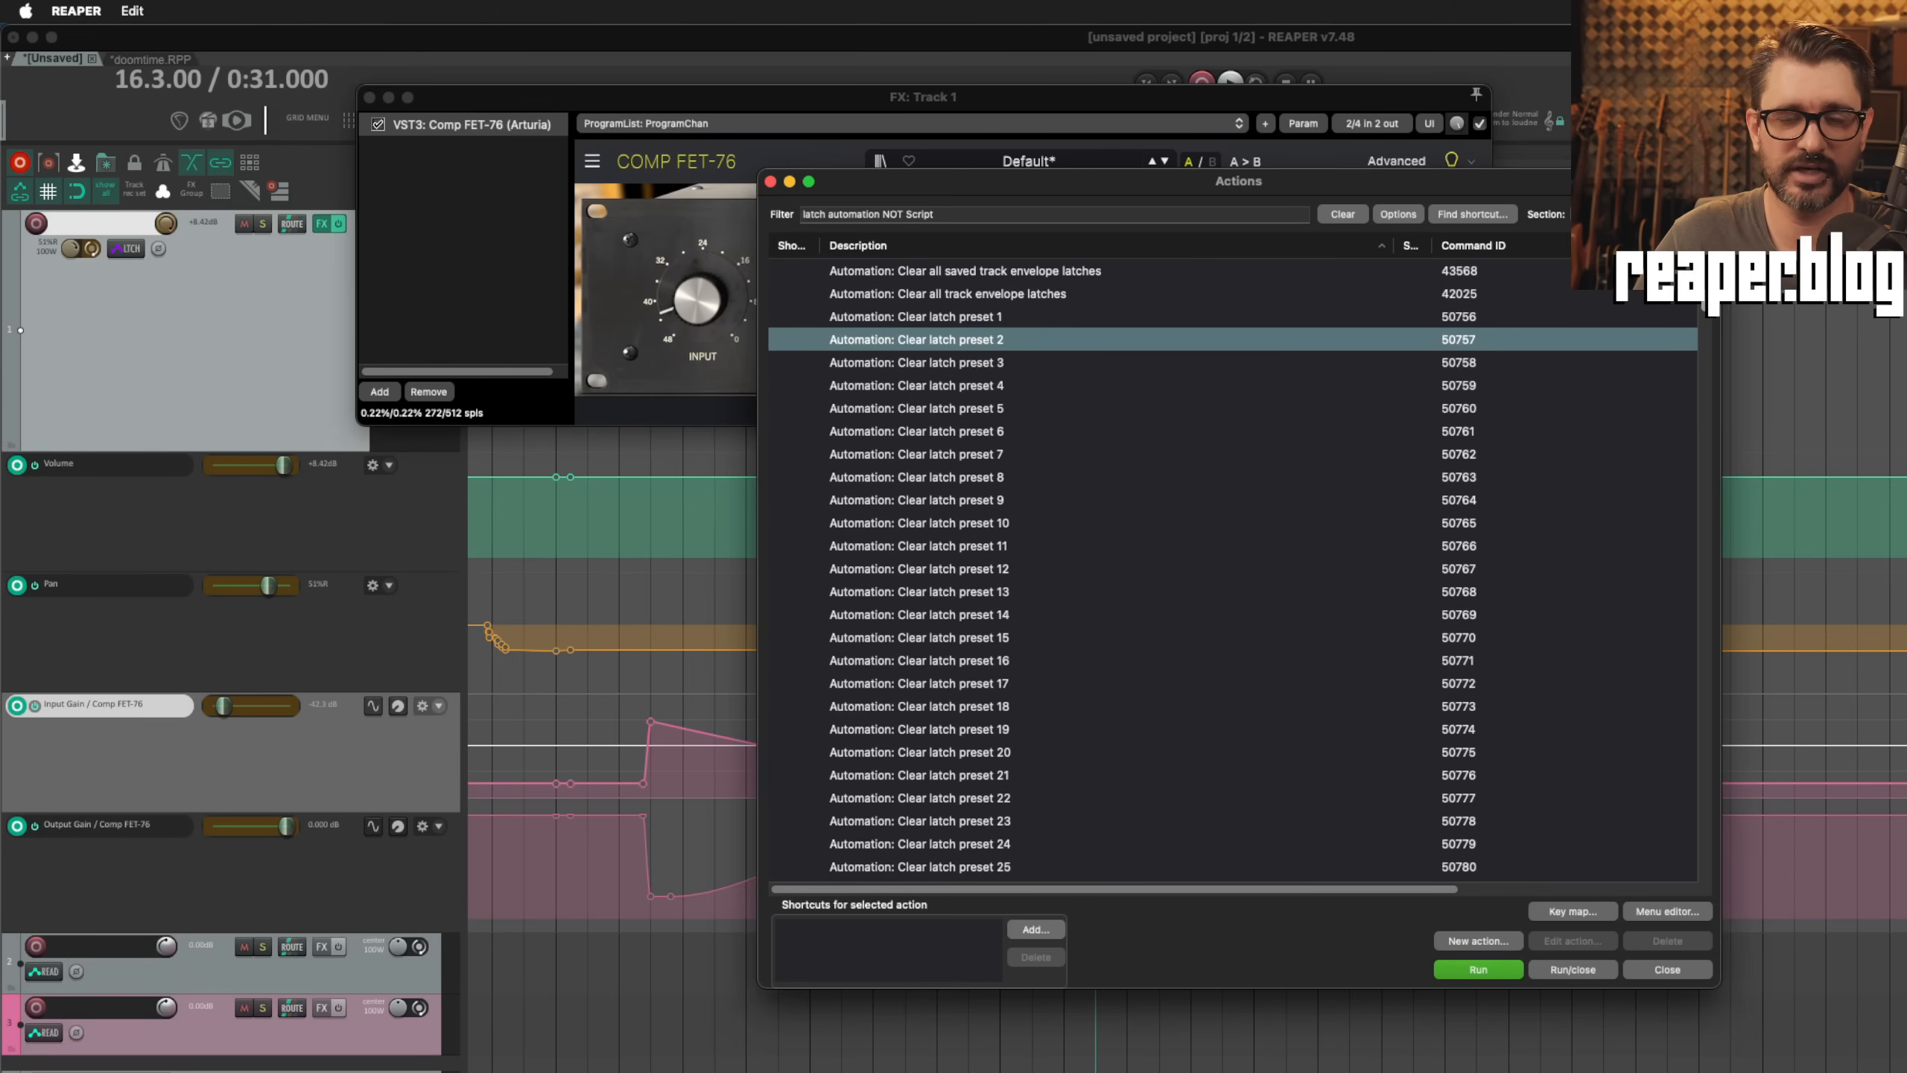
scroll(1232, 571, down, 1)
scroll(1232, 571, down, 3)
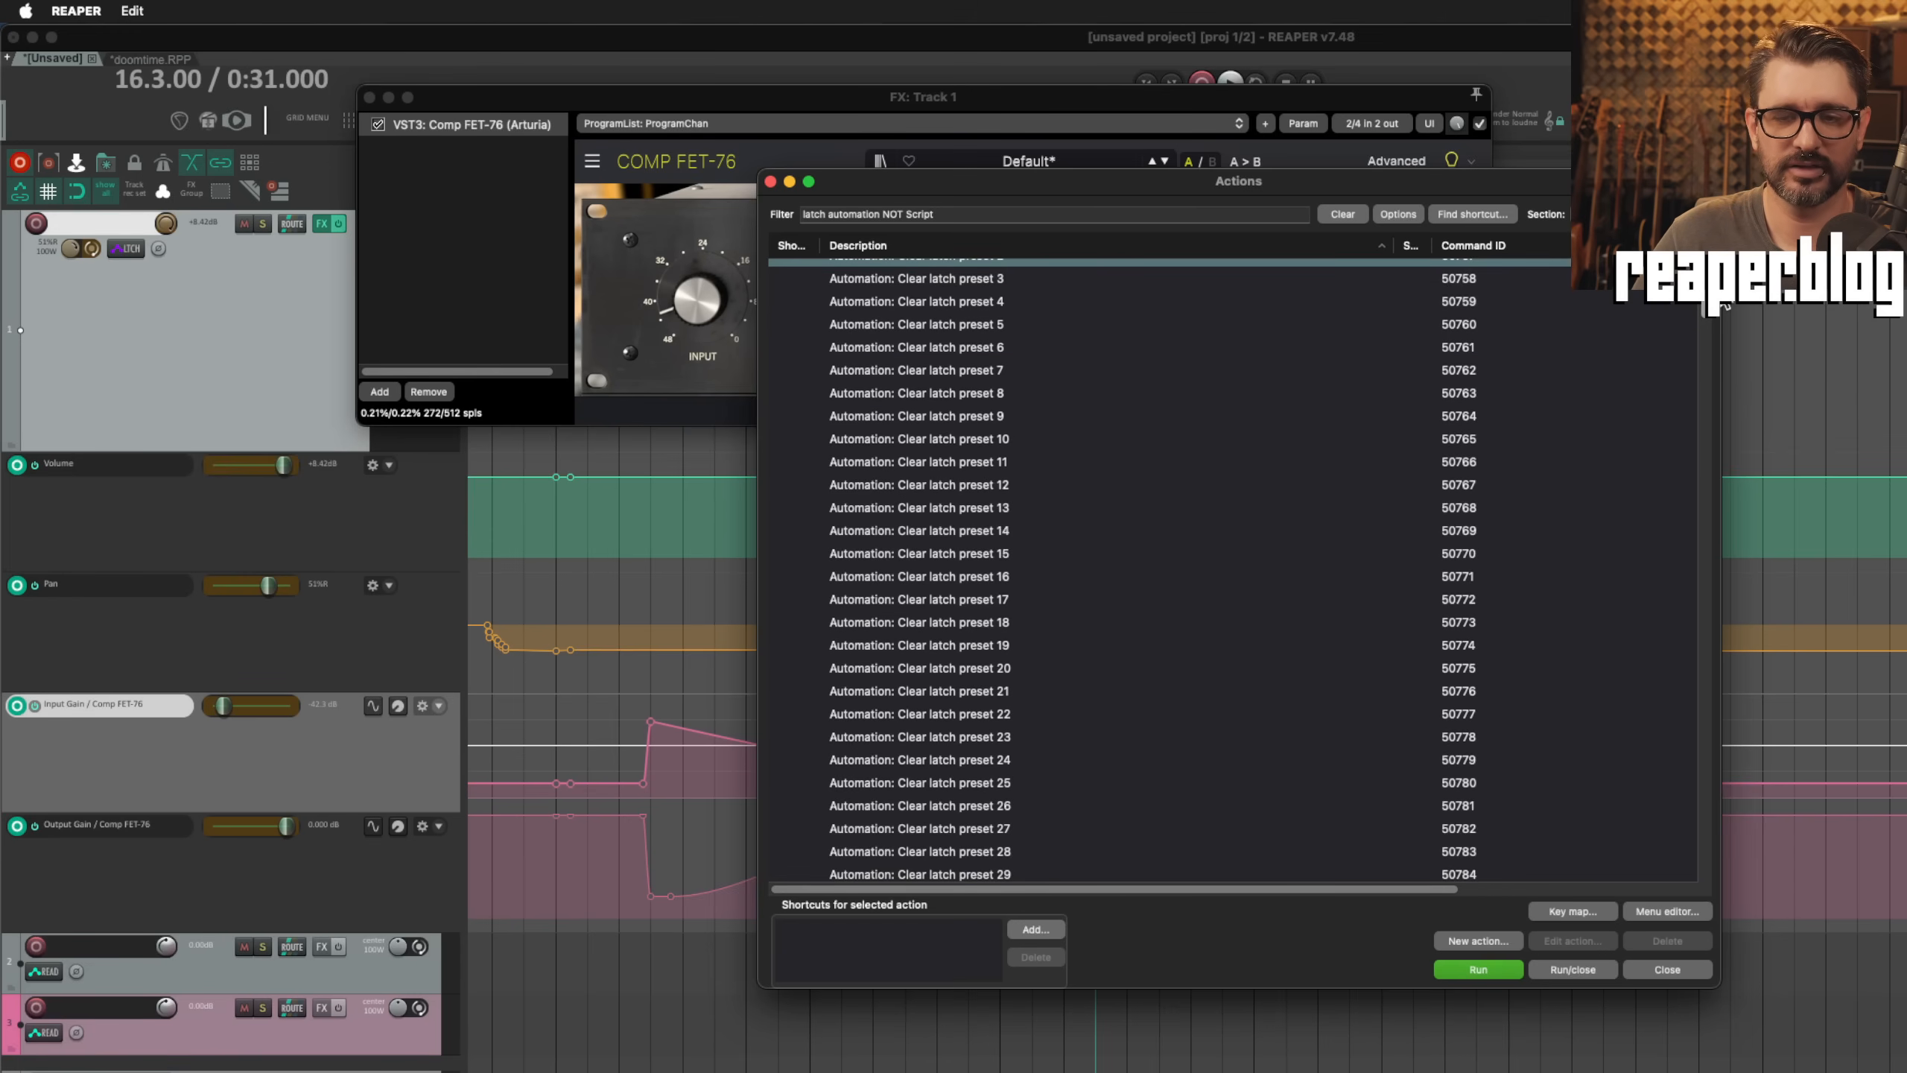
Step: Accept the automation preferences with automatic latch resetting disabled in latch/write modes, and place the edit cursor at 19.1.00
drag(1708, 292, 1709, 323)
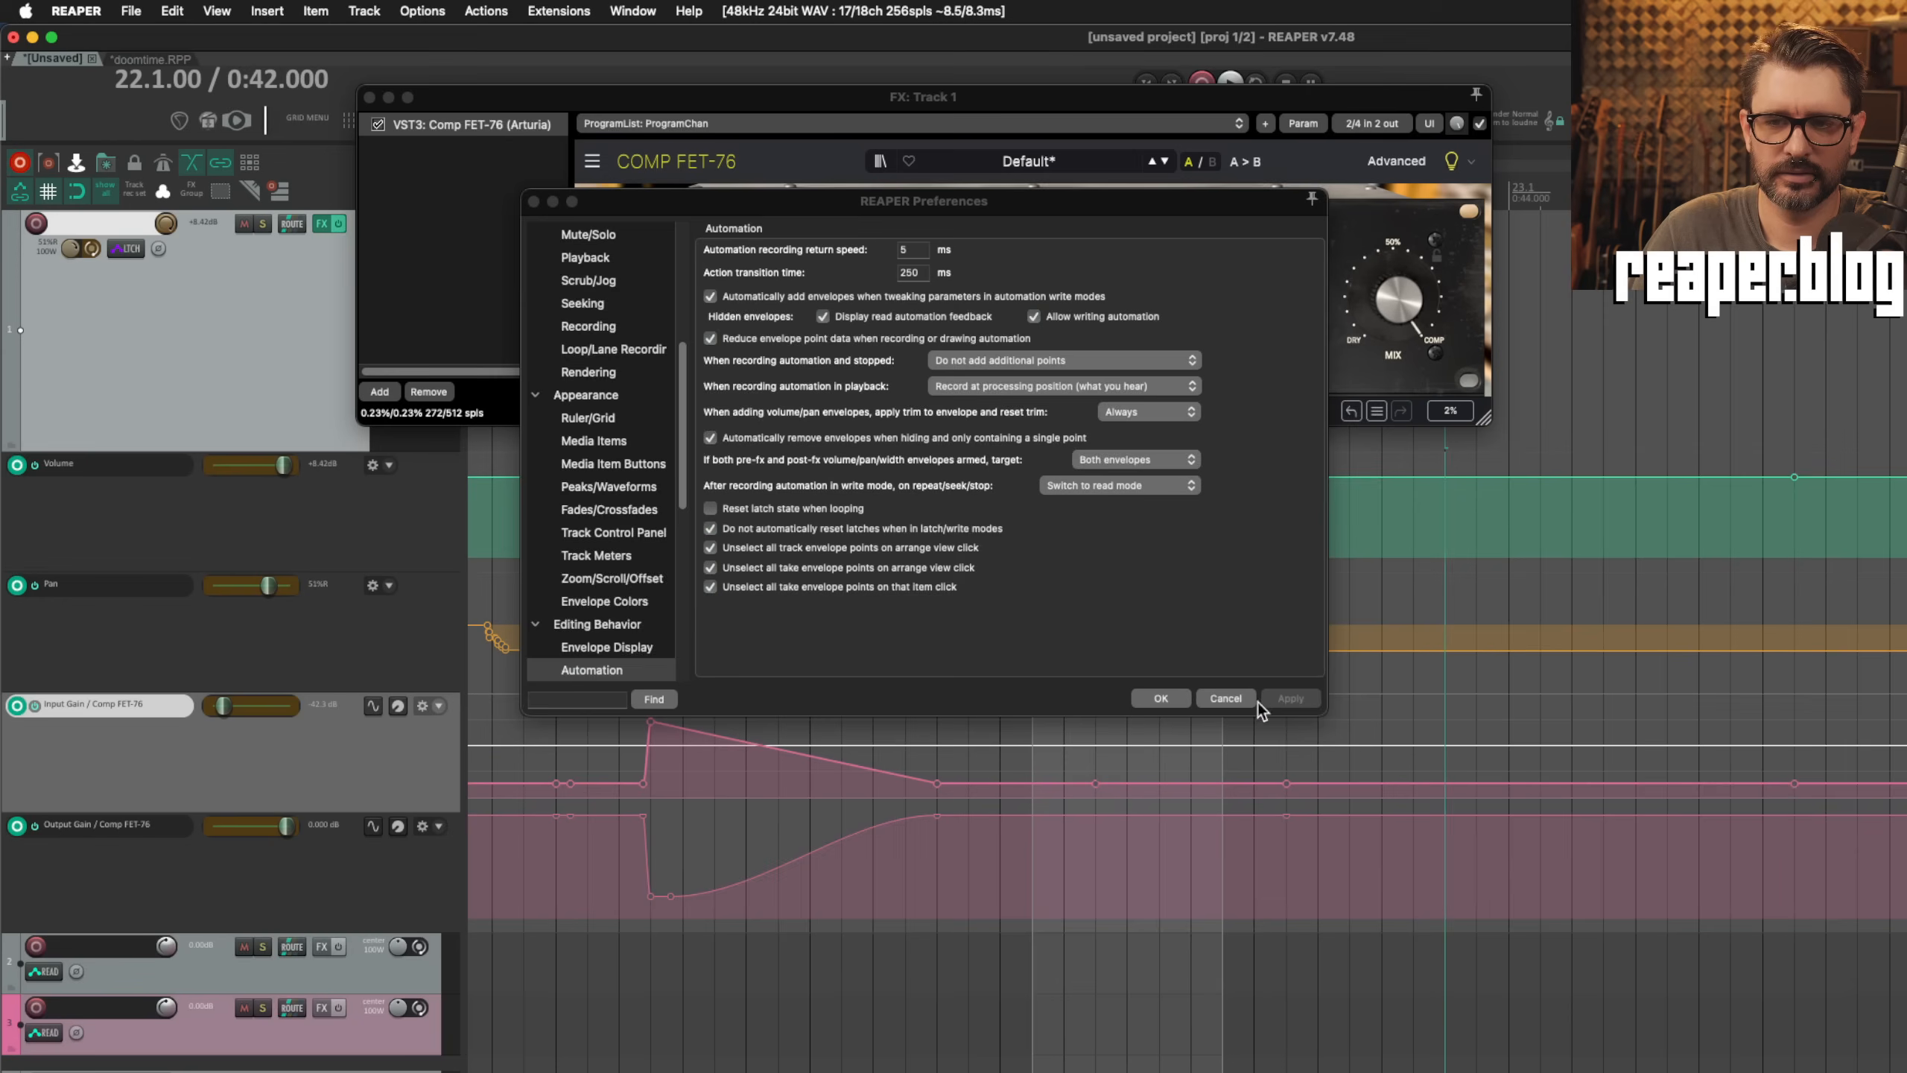
click(1160, 698)
click(1247, 526)
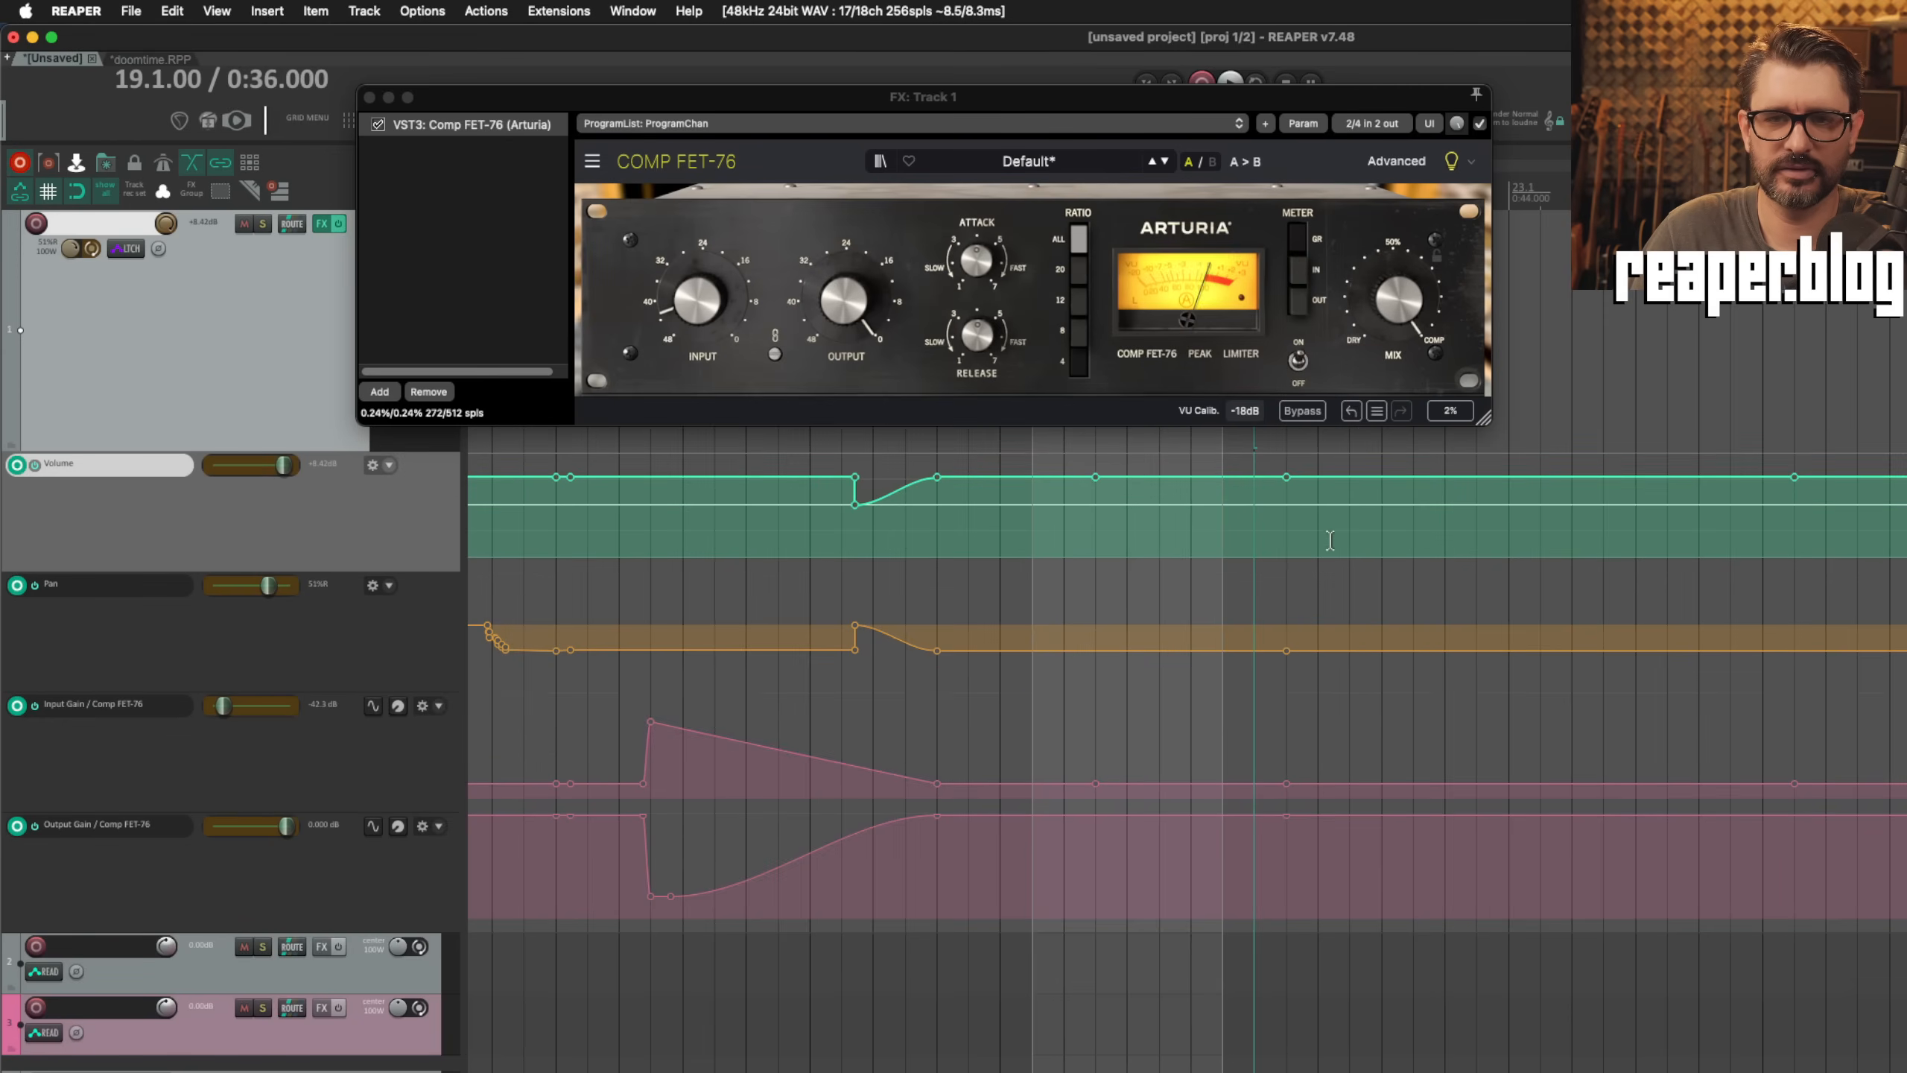
Step: Latch track 1's Volume and Pan envelopes from 21.1.00 and reposition the edit cursor several times, ending at 22.1.00
click(1388, 534)
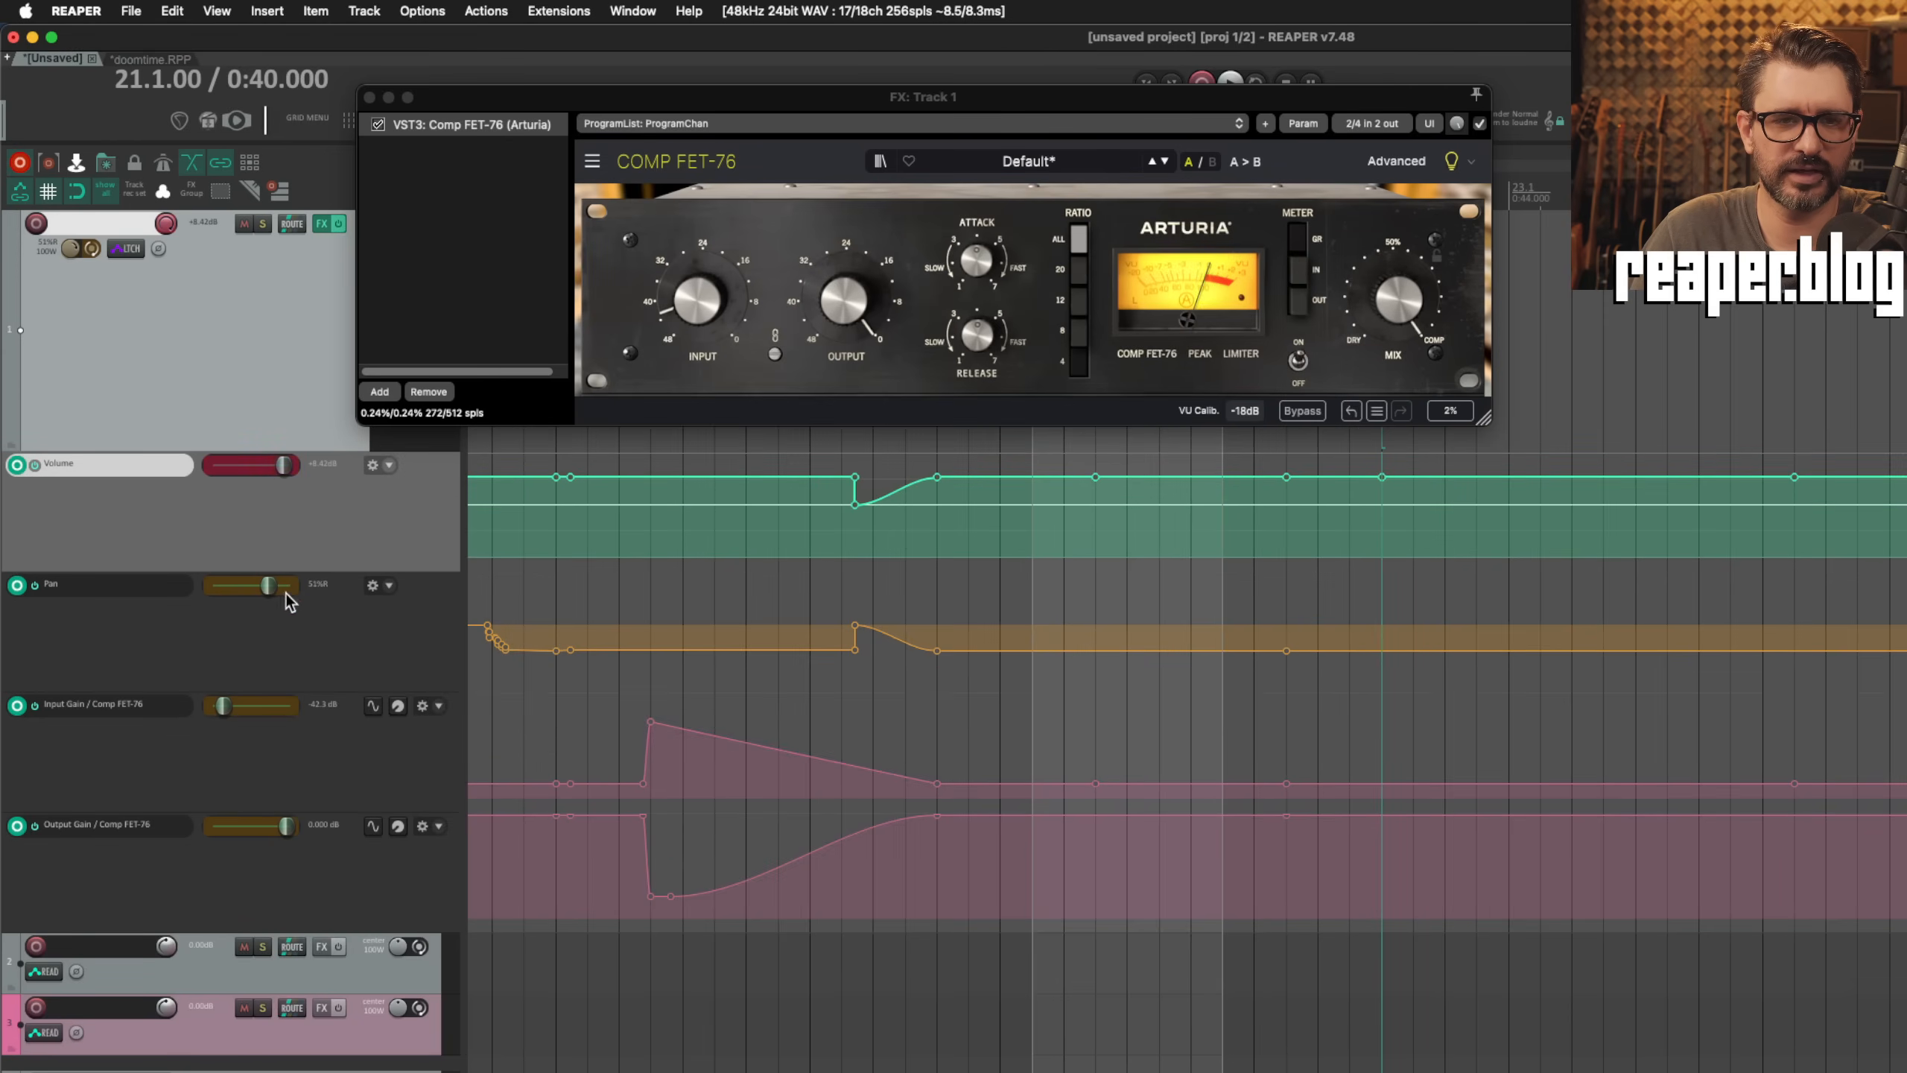
click(266, 590)
click(1574, 410)
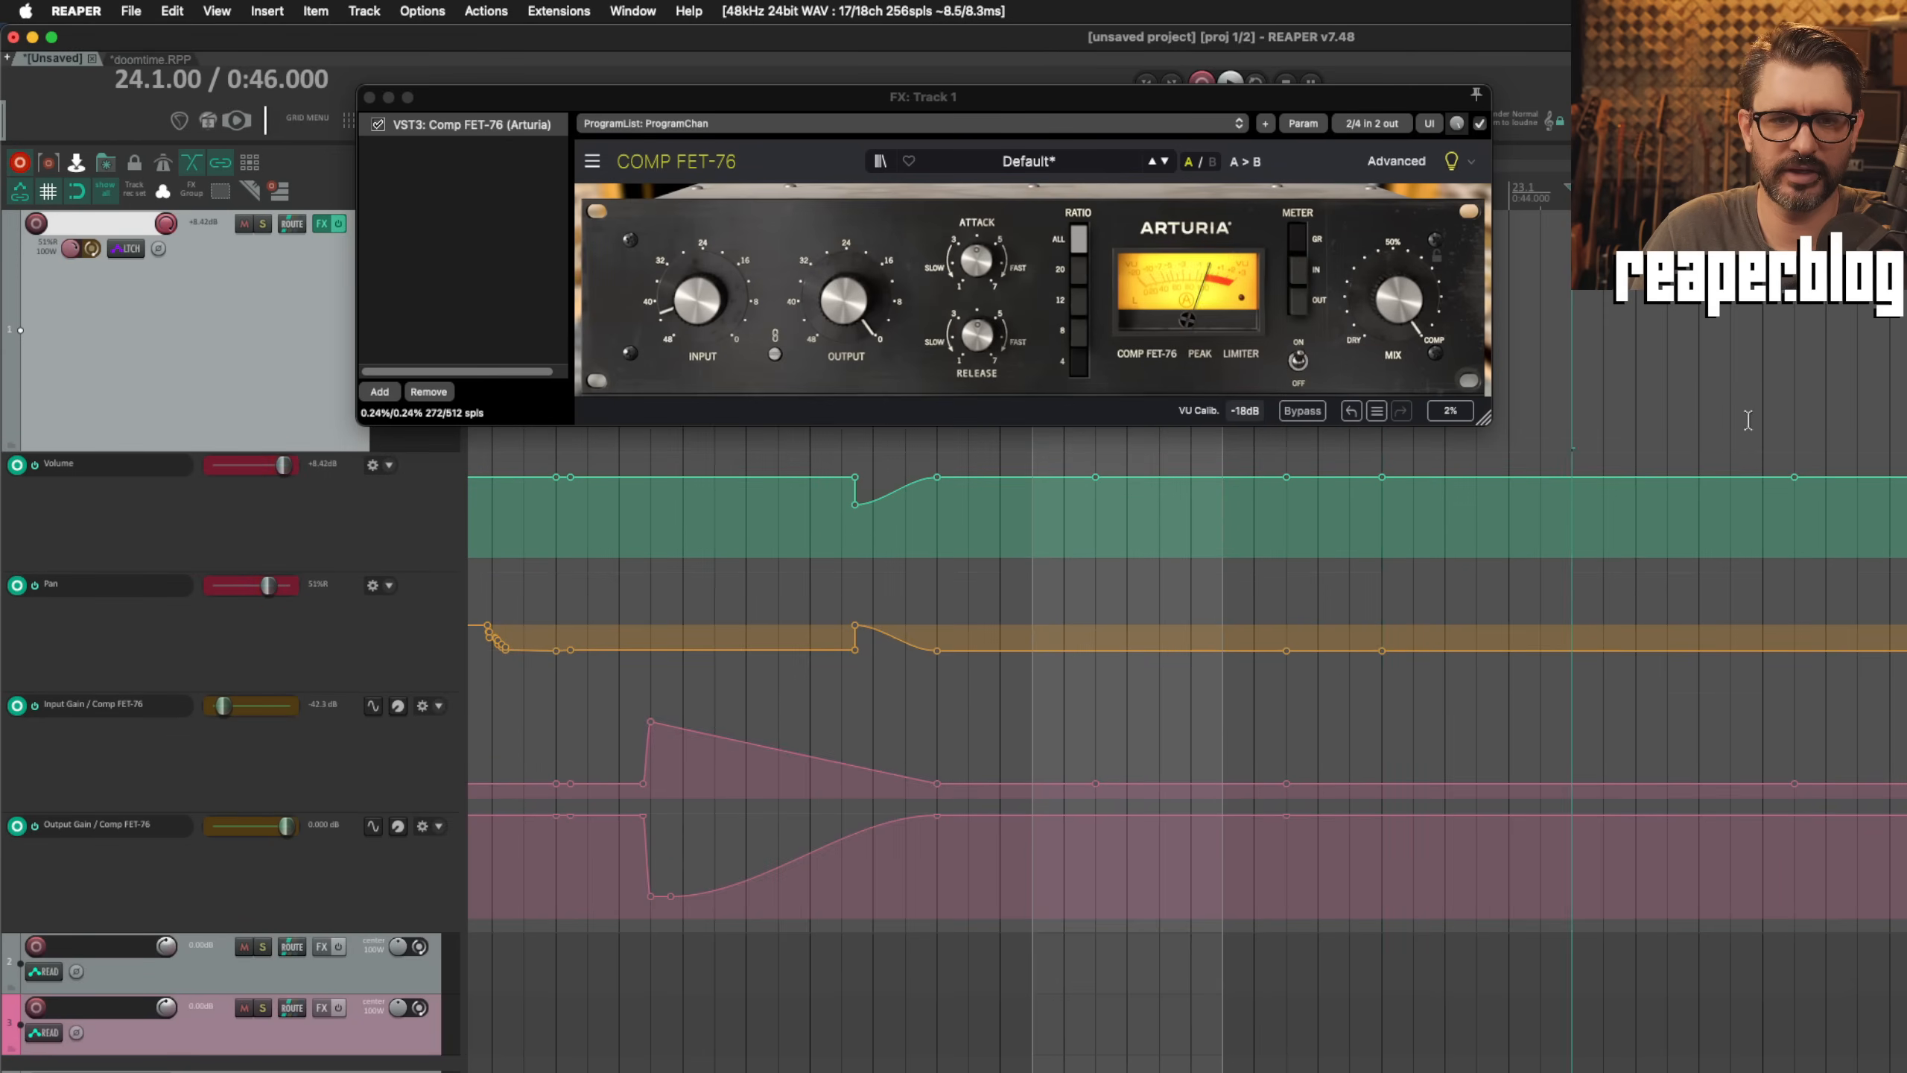
click(1763, 420)
click(1561, 439)
click(1445, 519)
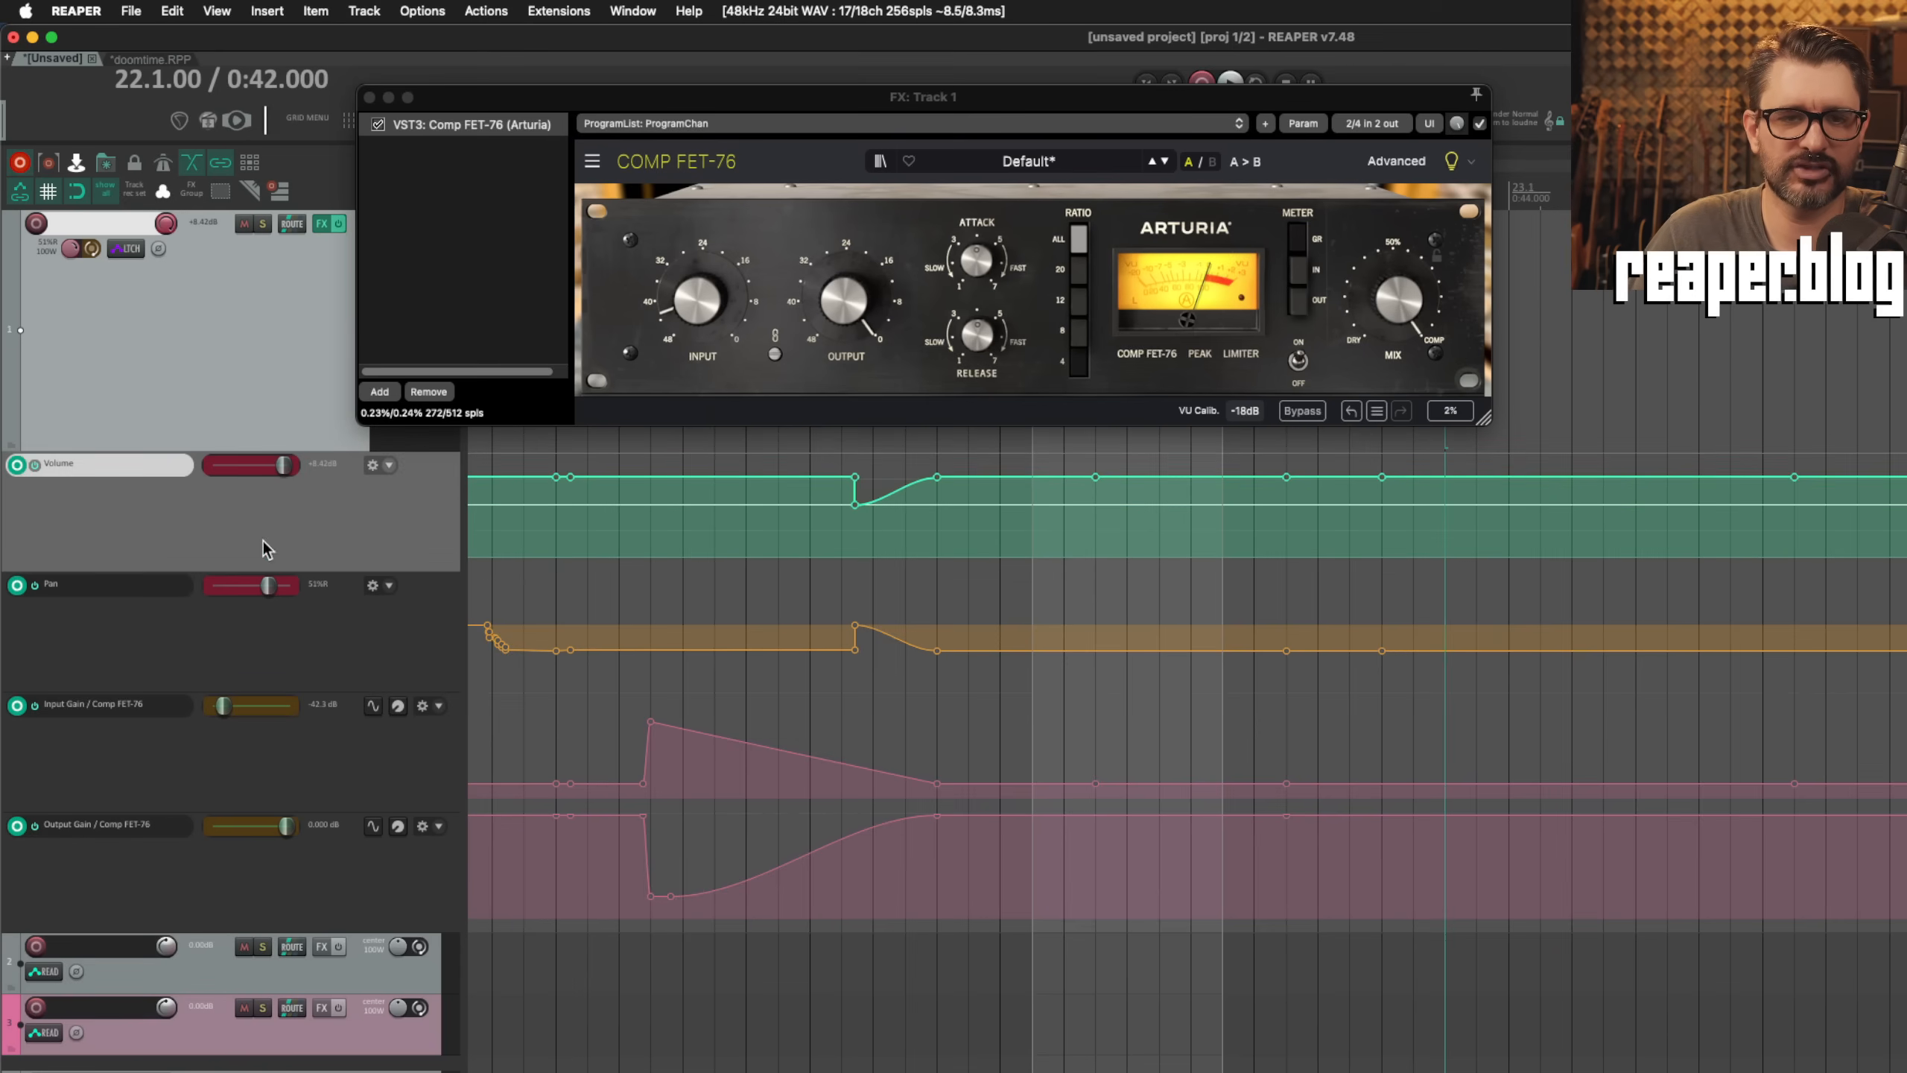
Step: Switch track 1 to latch preview automation mode and reposition the edit cursor to 25.1.00 and other points, ending at 10.3.00
click(125, 251)
click(232, 376)
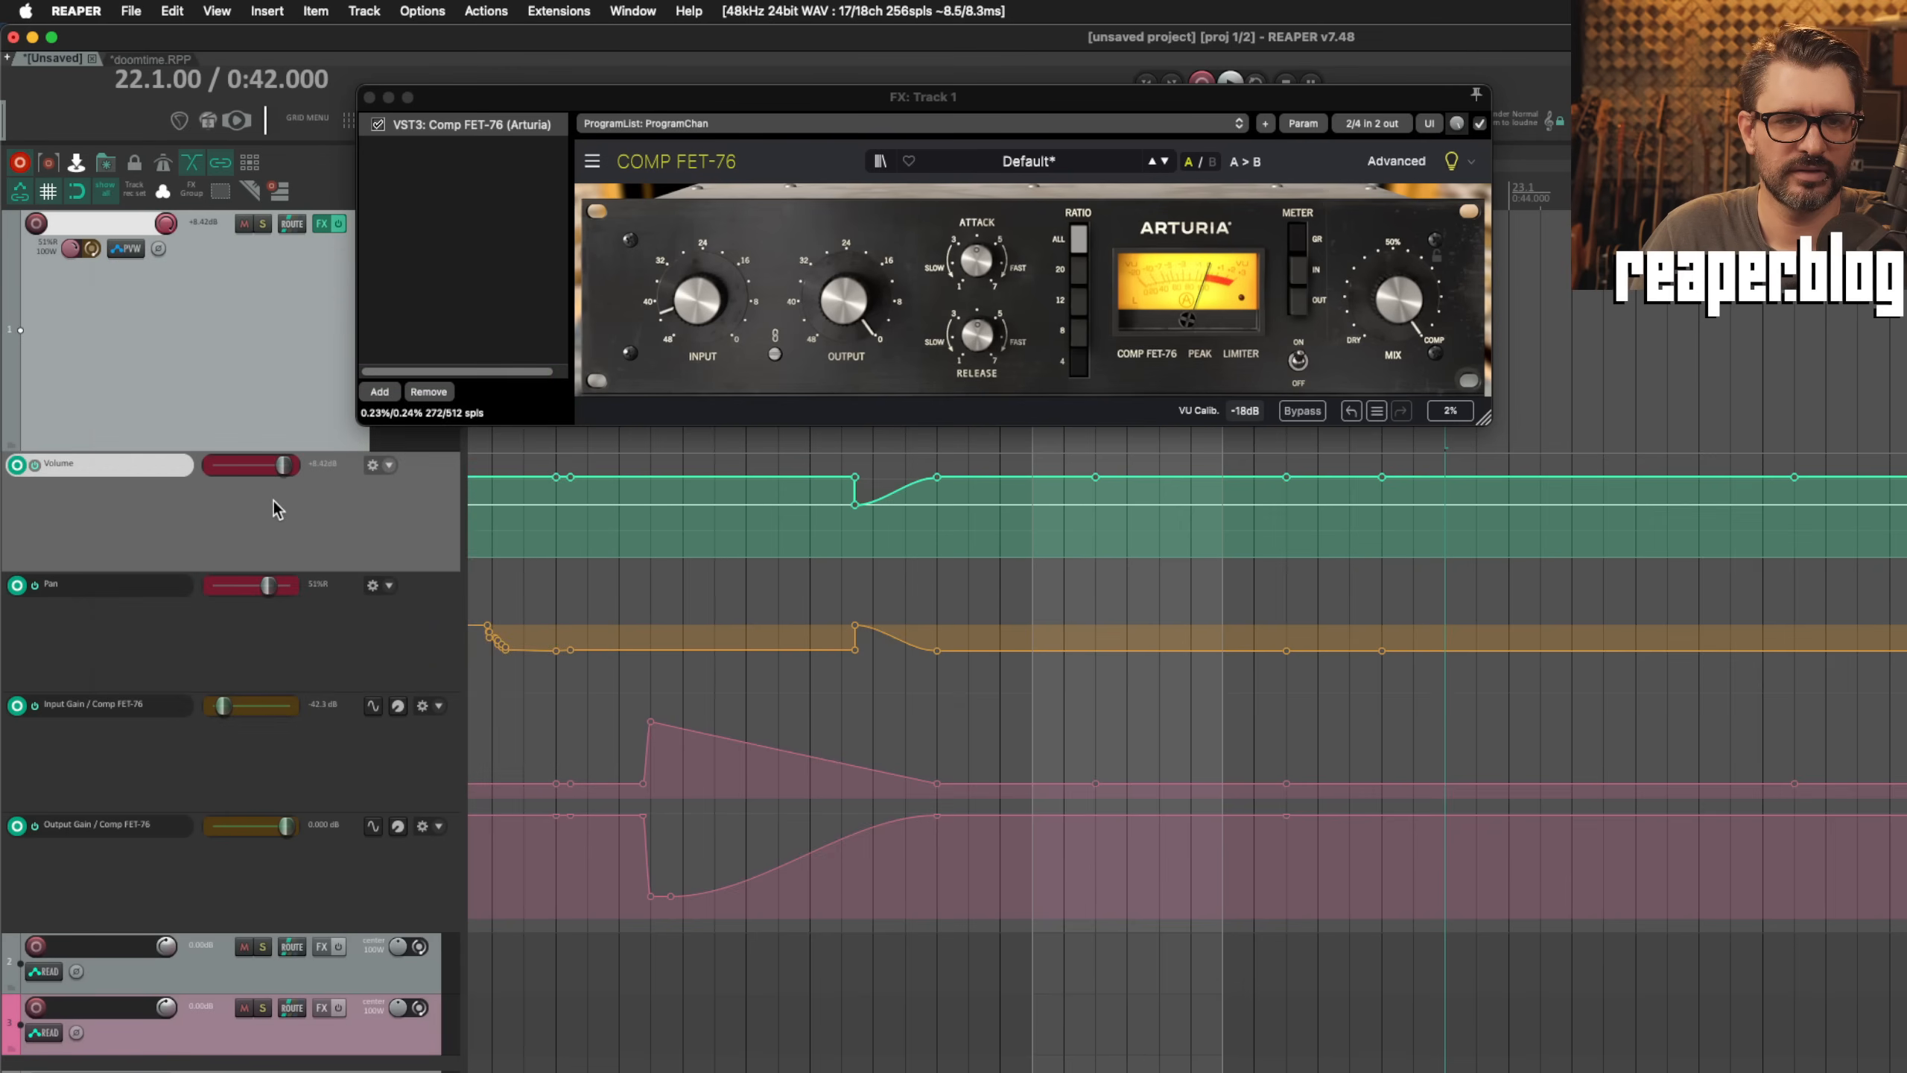
click(1645, 428)
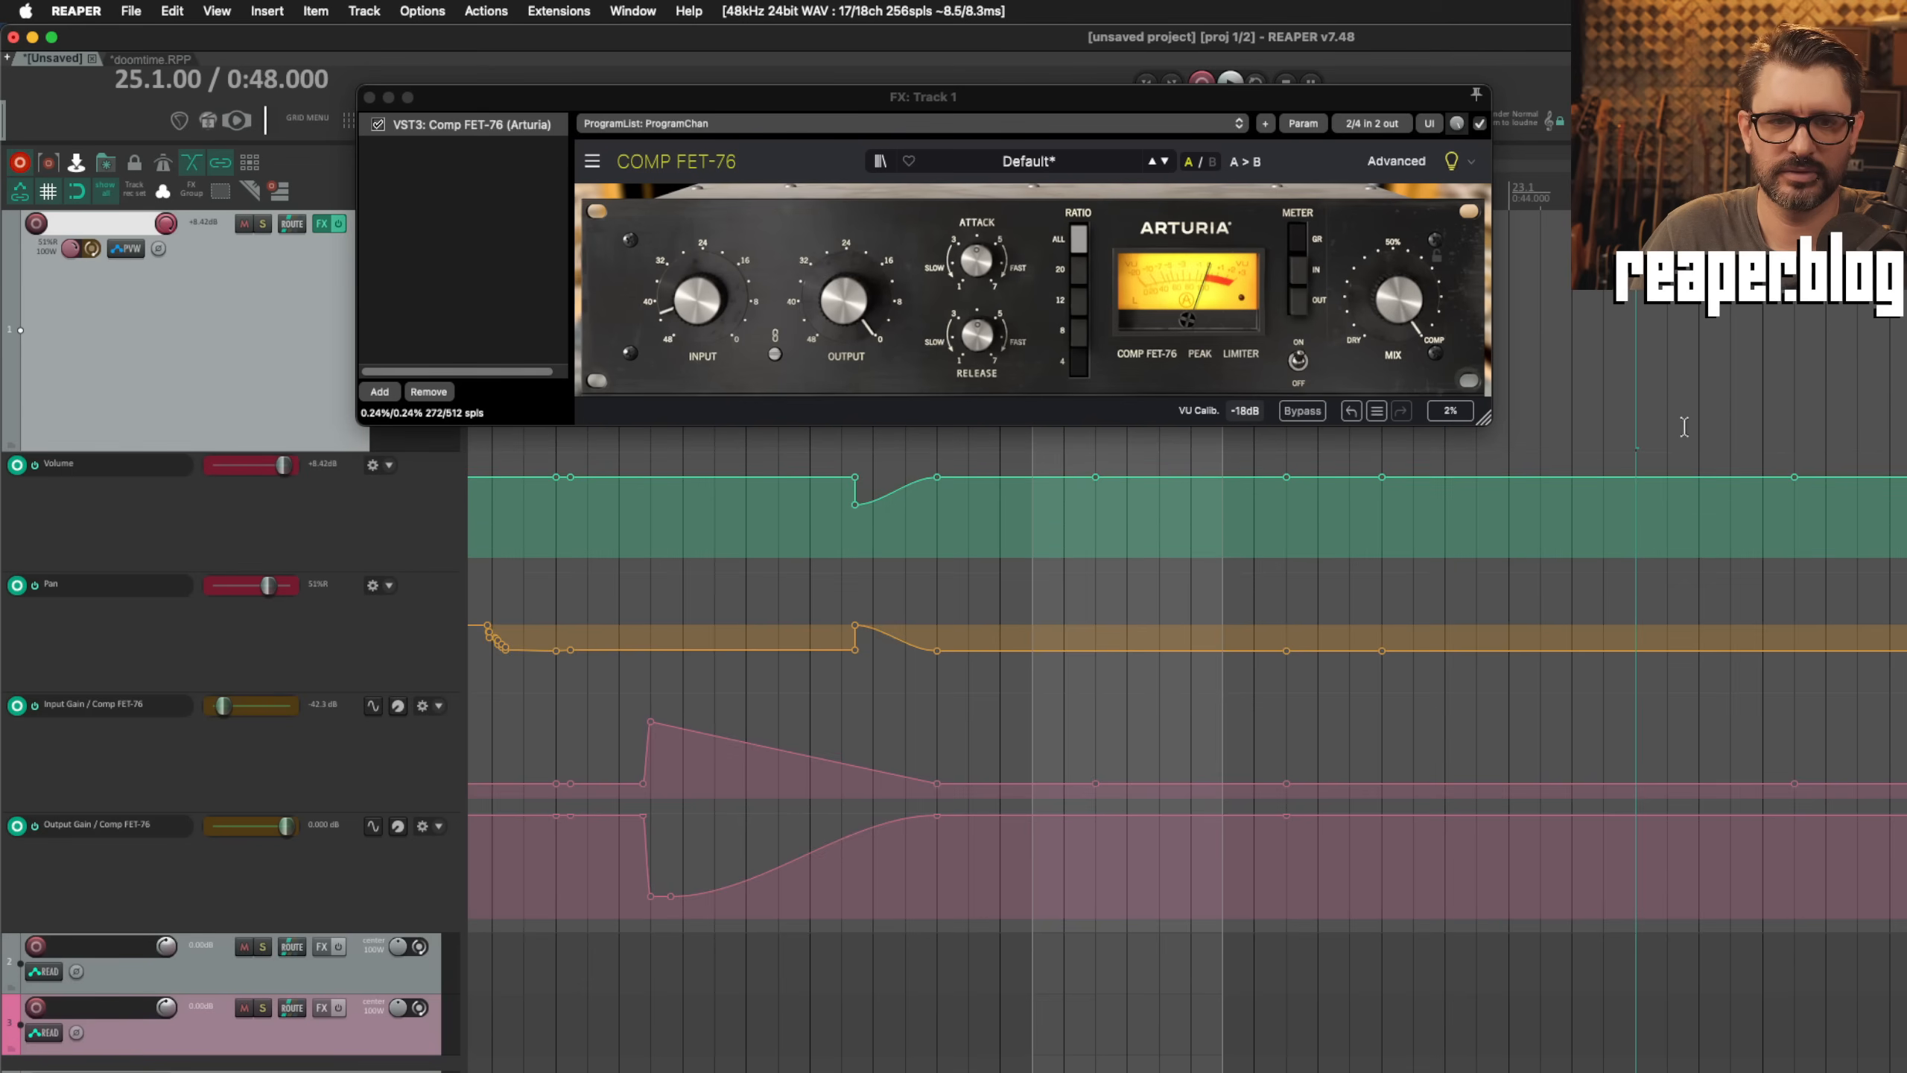
click(1763, 414)
click(1604, 429)
click(1572, 484)
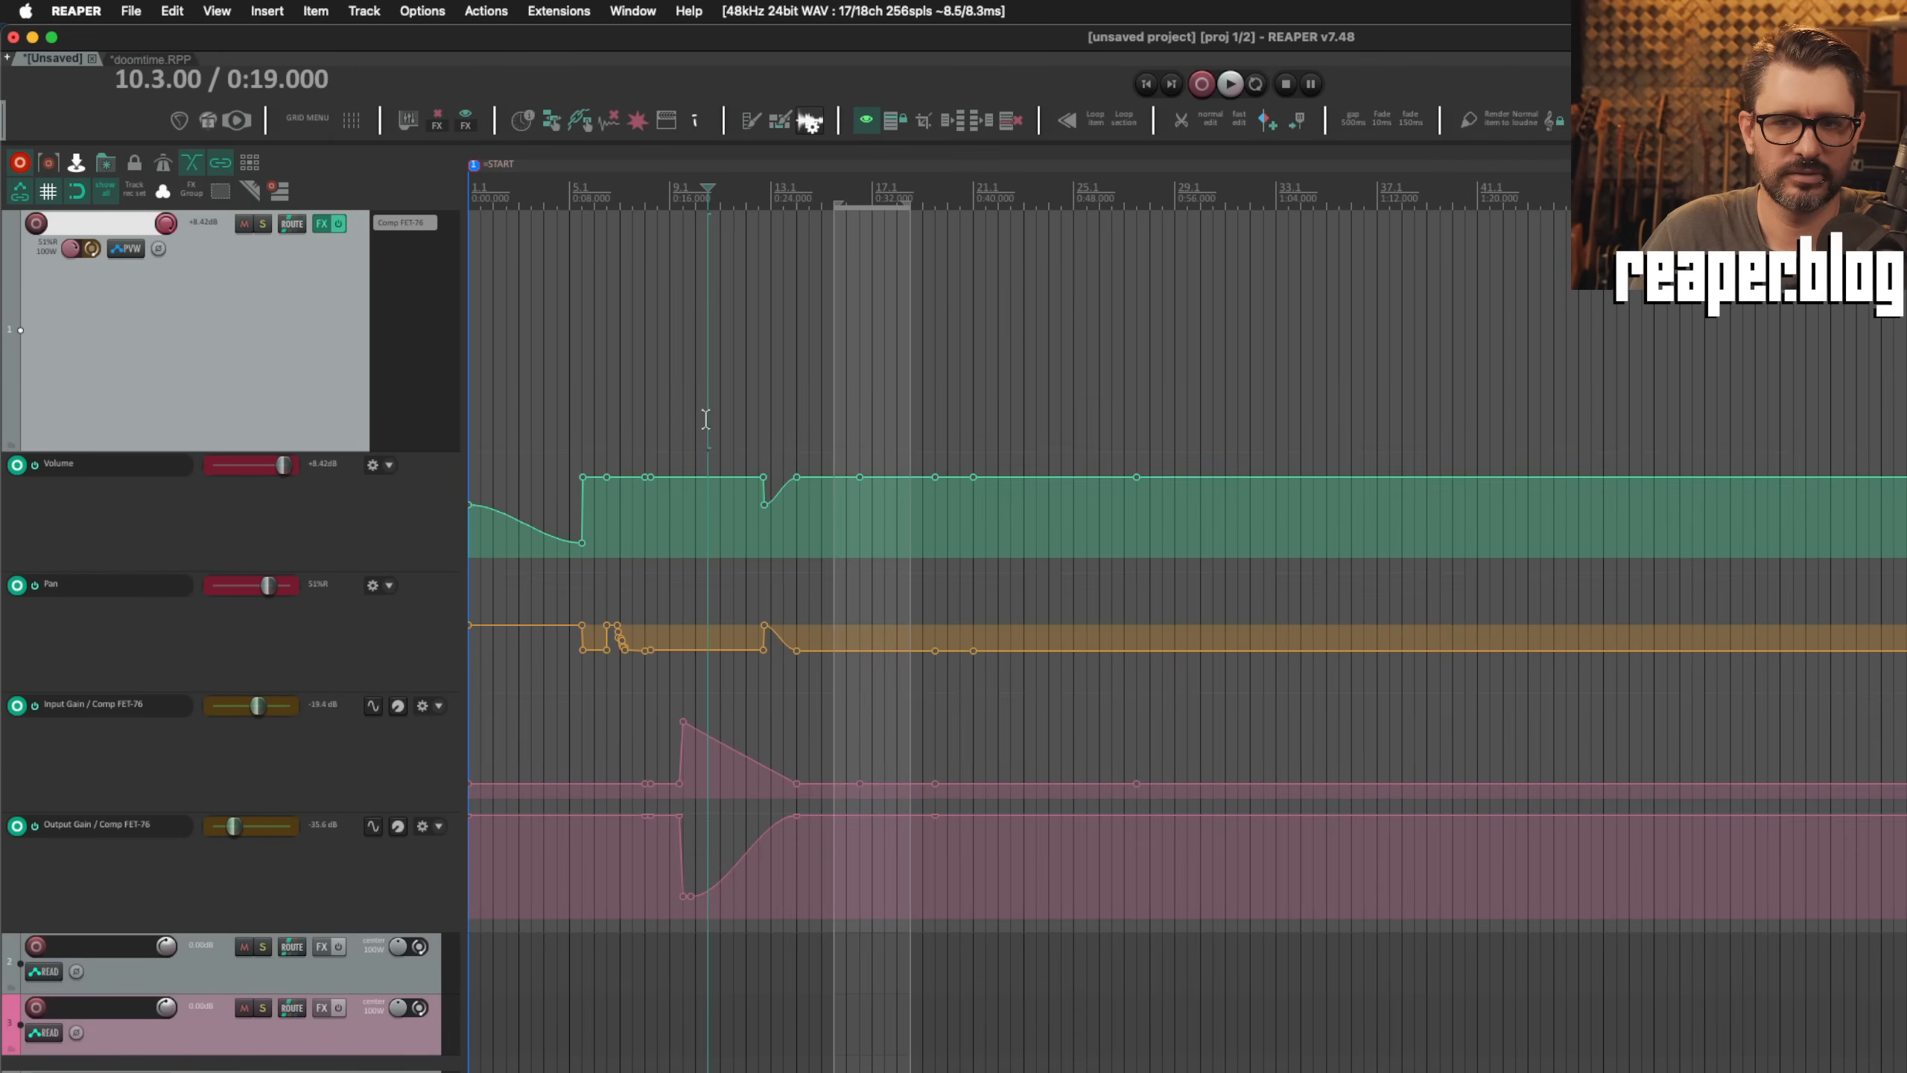
scroll(705, 419, up, 5)
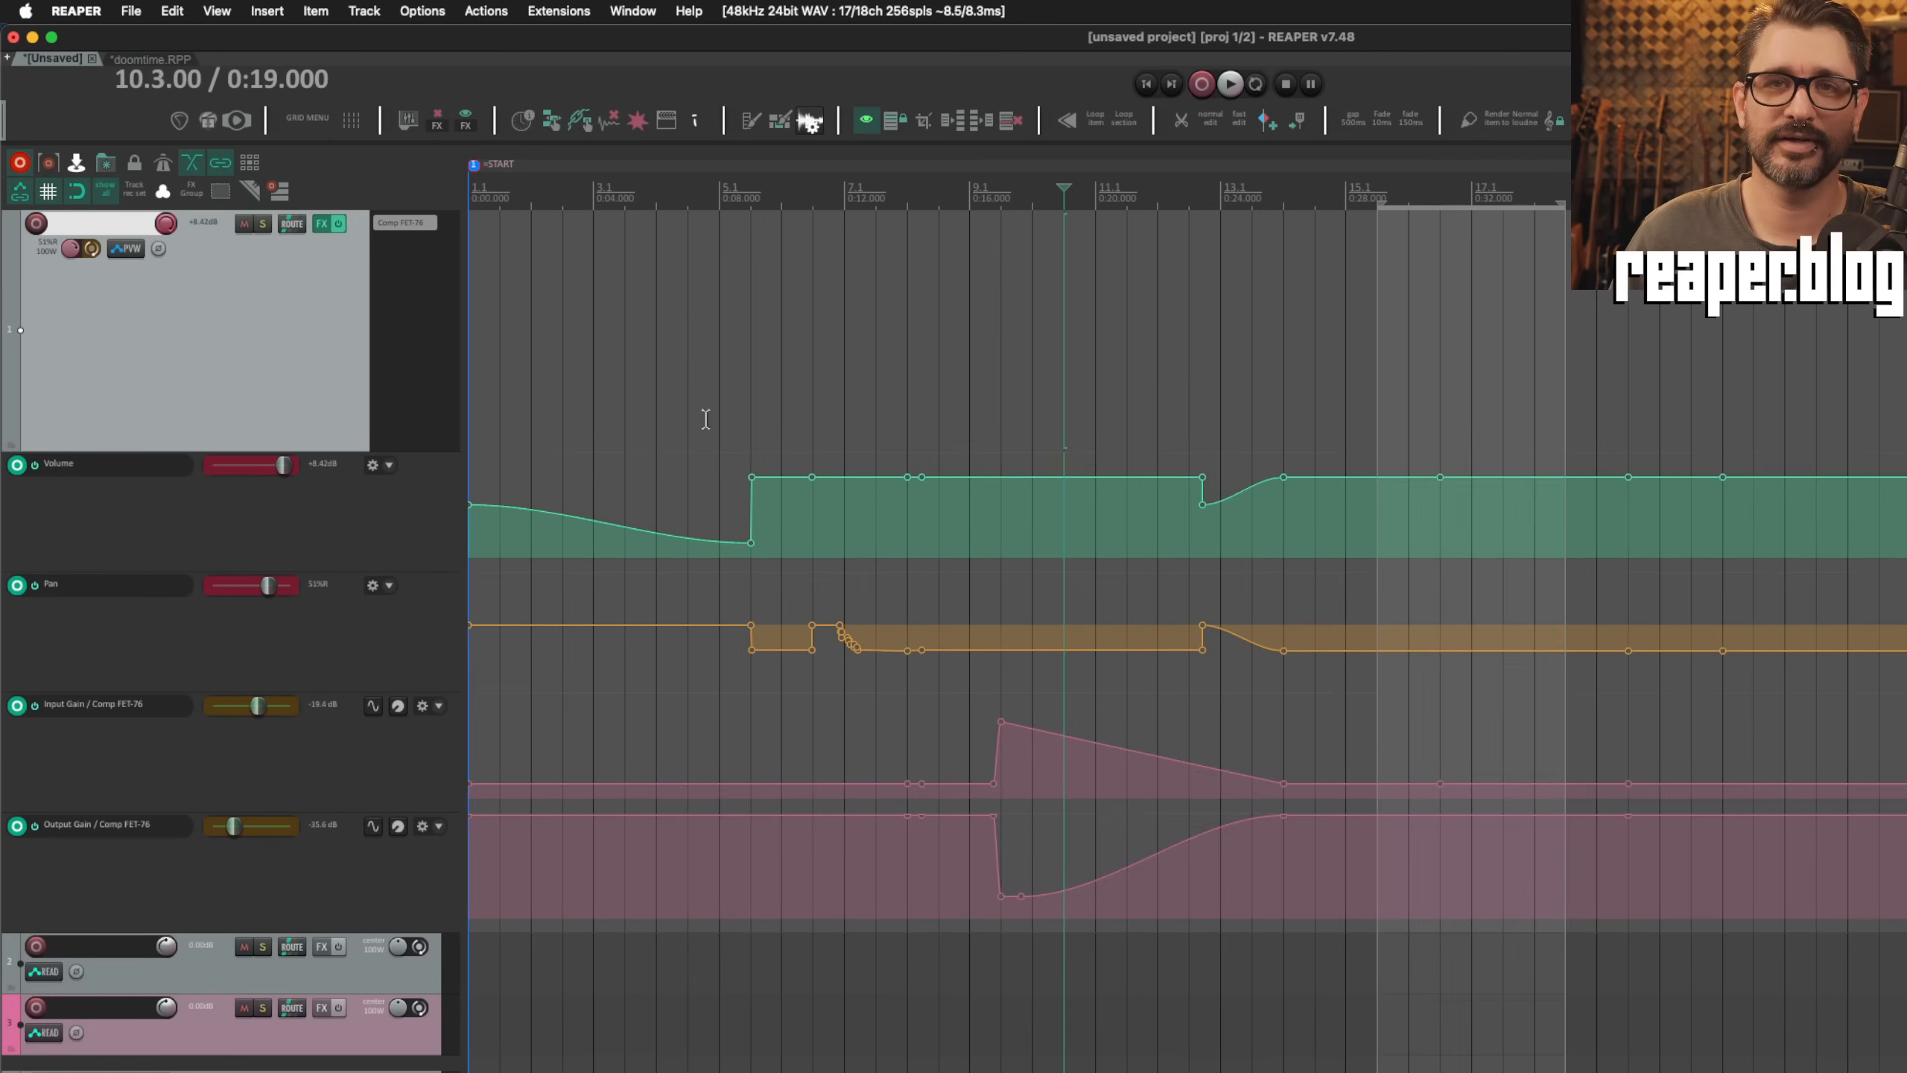